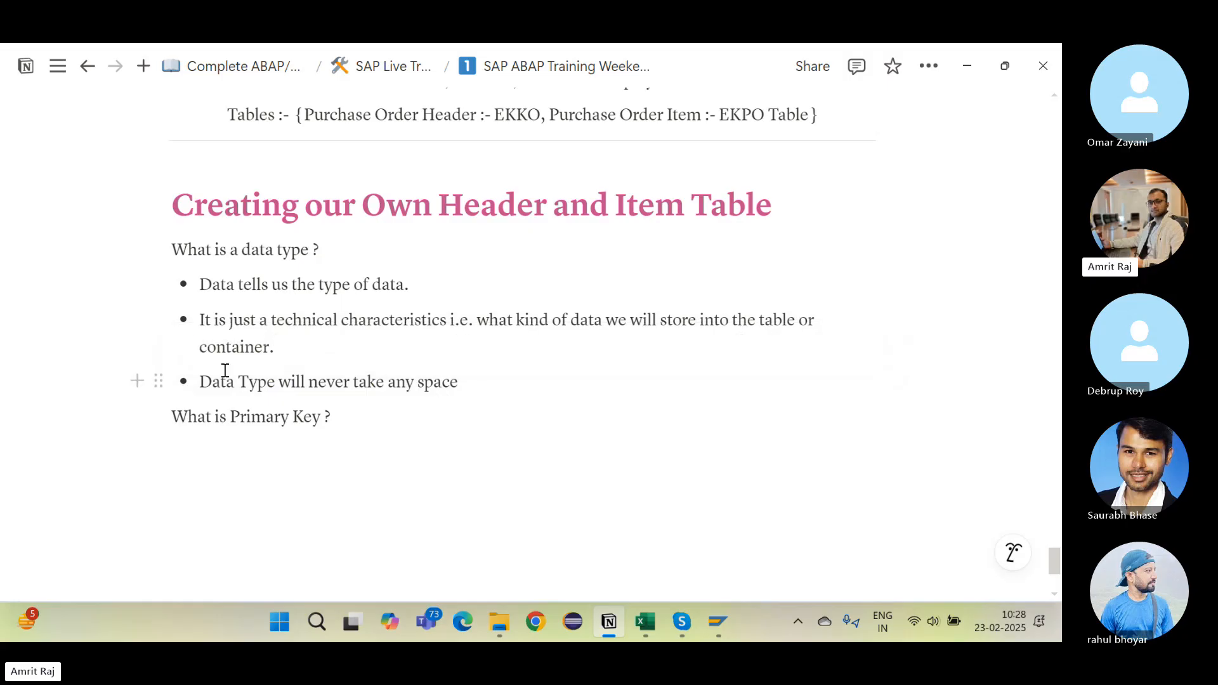
Step: End the third bullet with a period and add a bullet: every table column has a data type defining what data it stores
left_click_drag(230, 377, 332, 381)
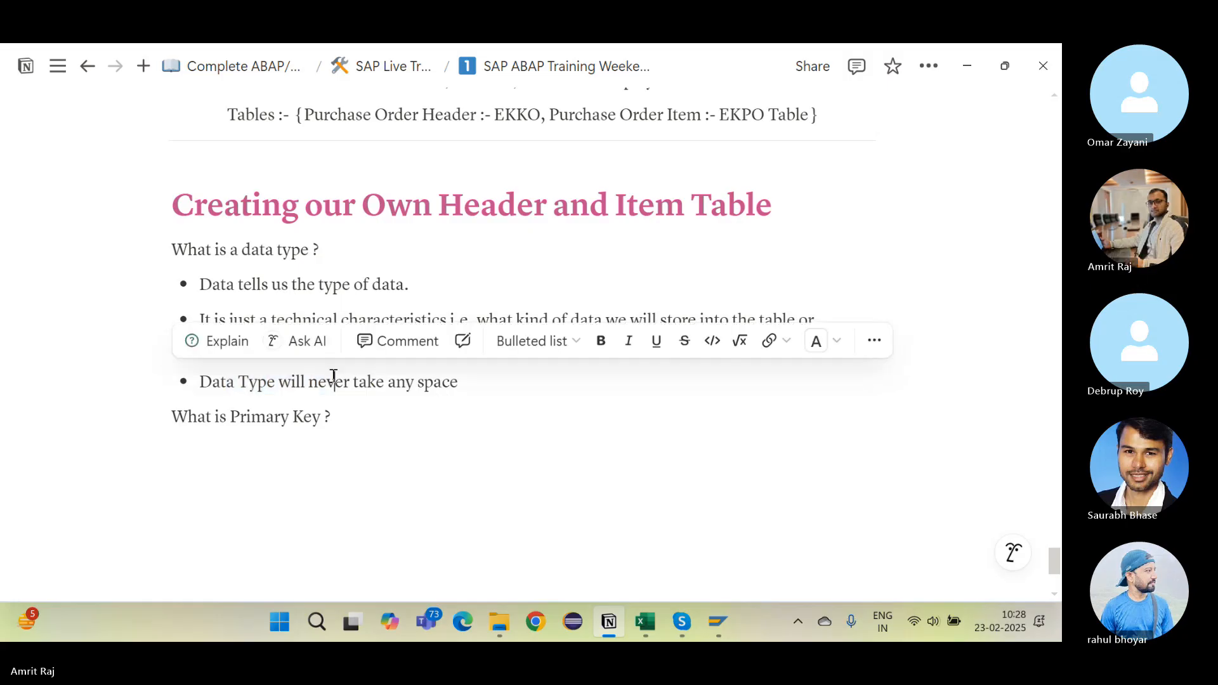
left_click(329, 309)
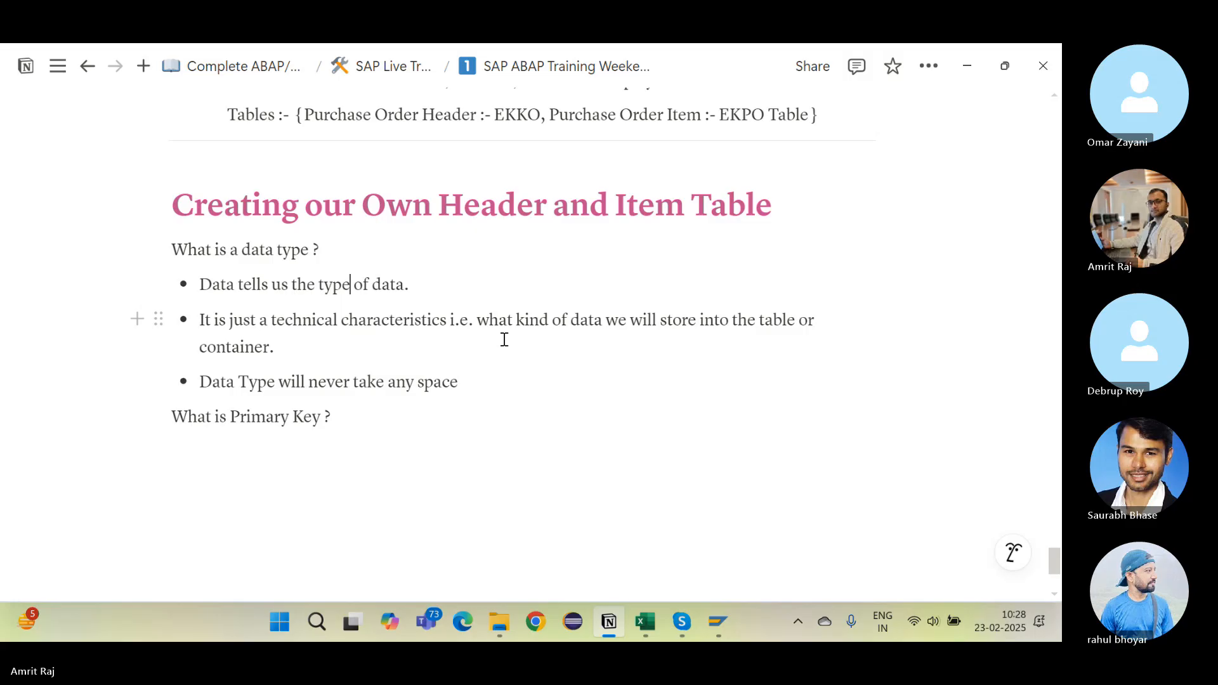
left_click(487, 385)
type(".")
key("Return")
type("In ")
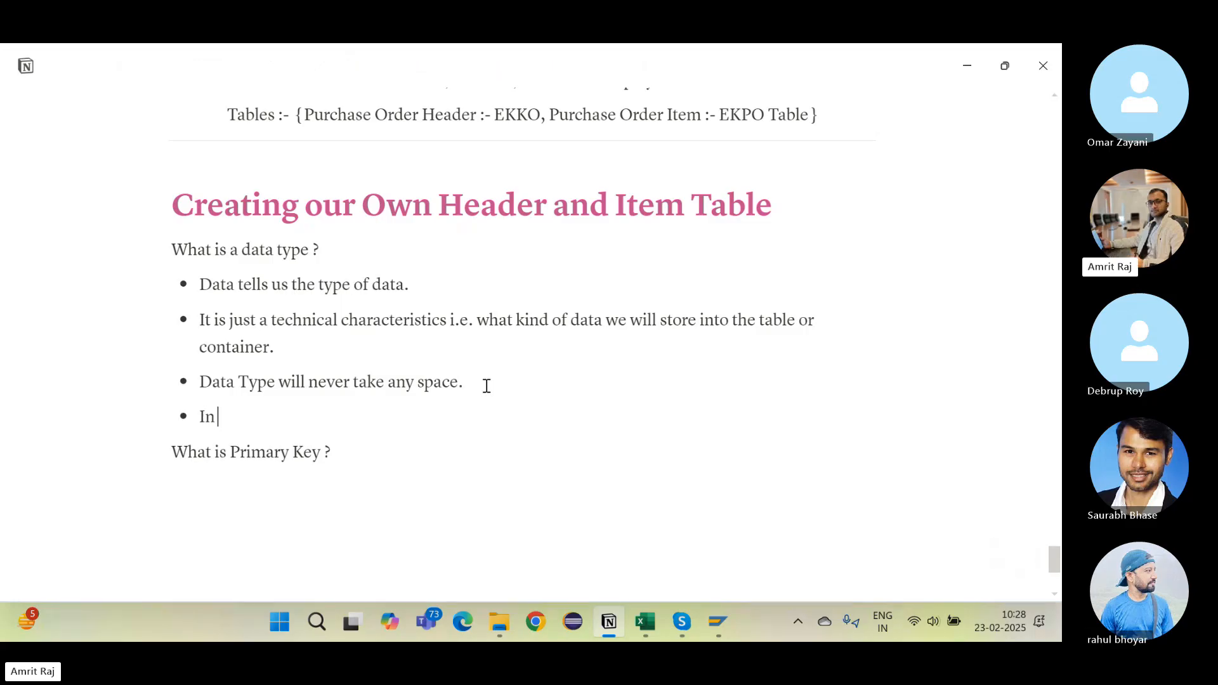
type("Tables every column")
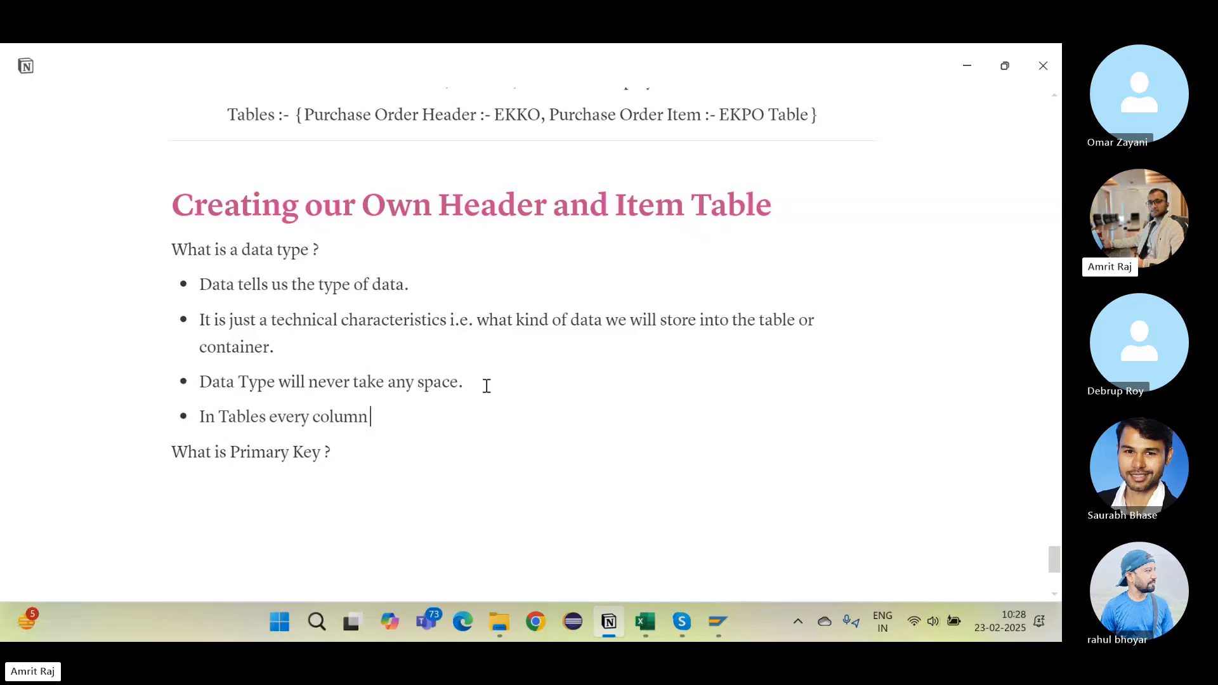
type(" have some data type")
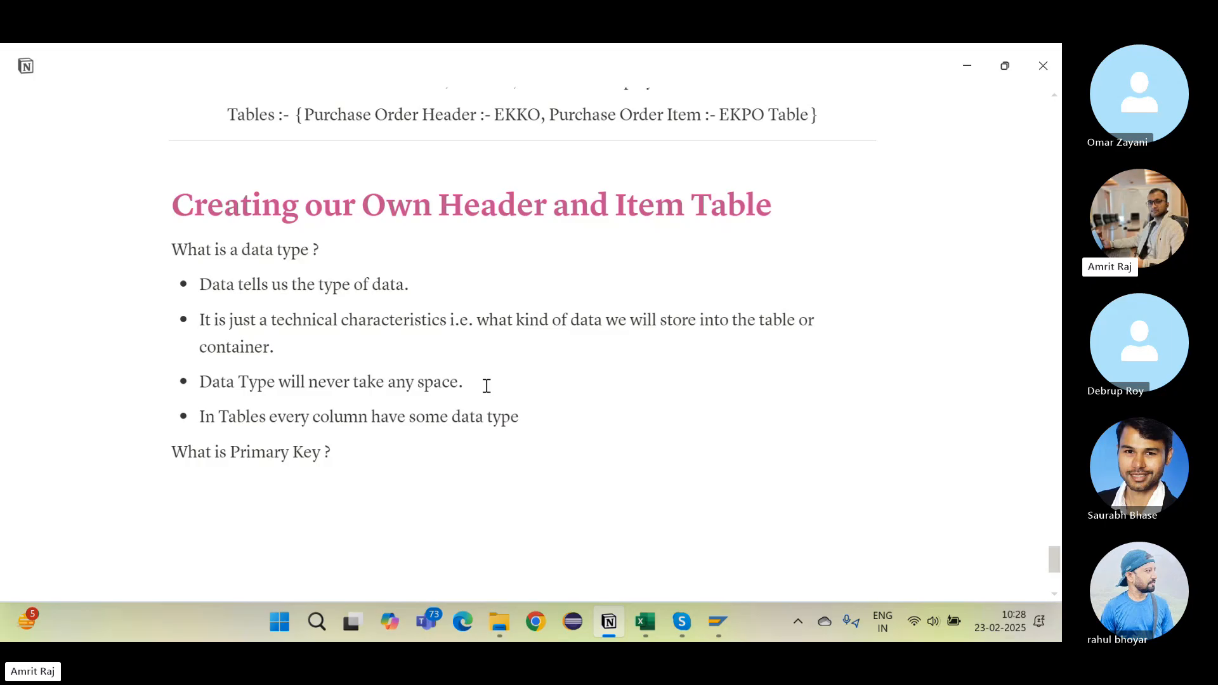
type(" where we de")
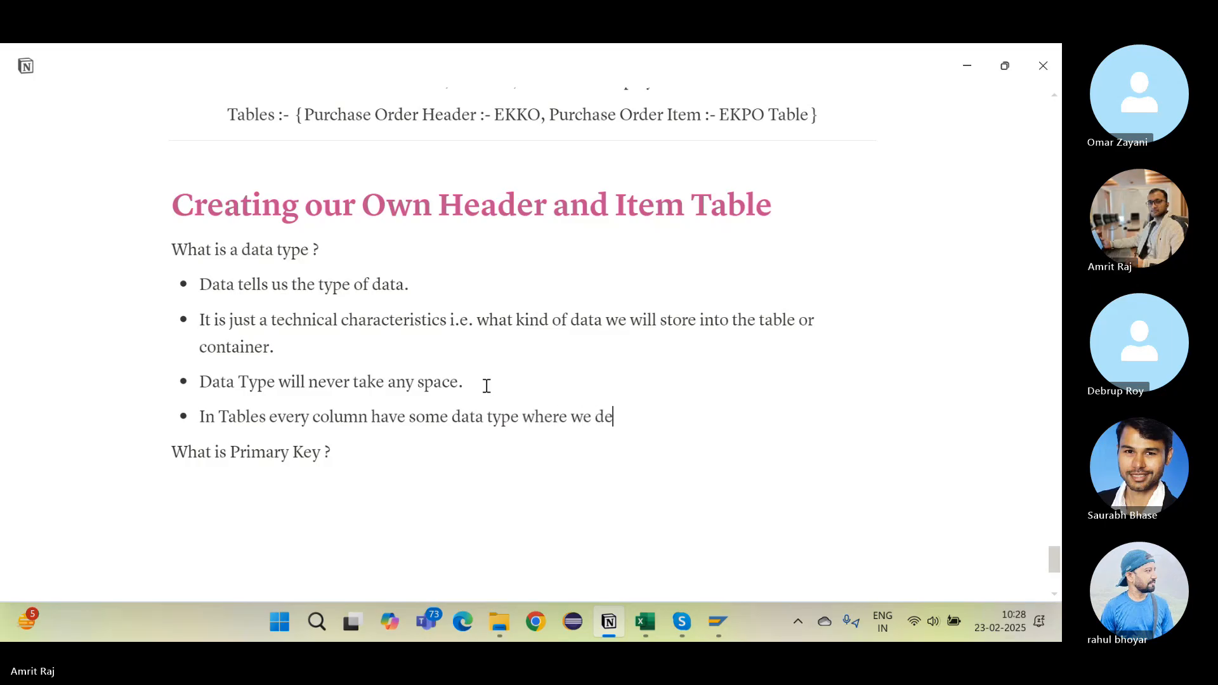
type("fine whatbkind")
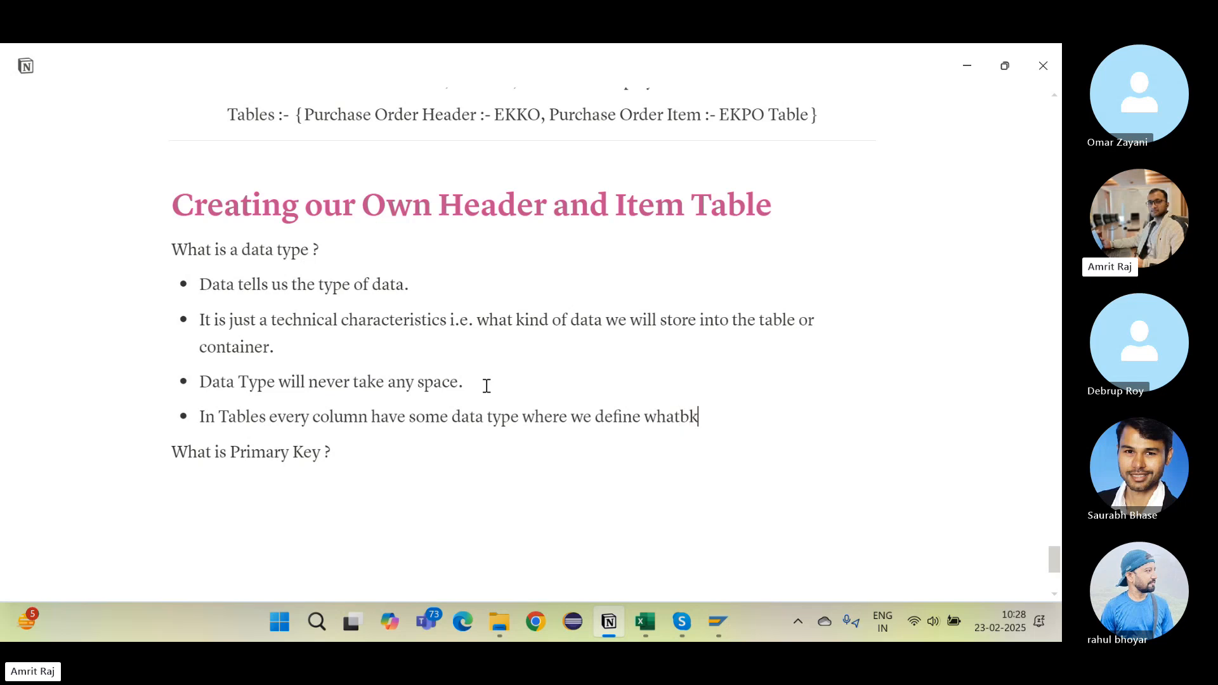
key("BackSpace")
key("BackSpace")
key("BackSpace")
key("BackSpace")
key("BackSpace")
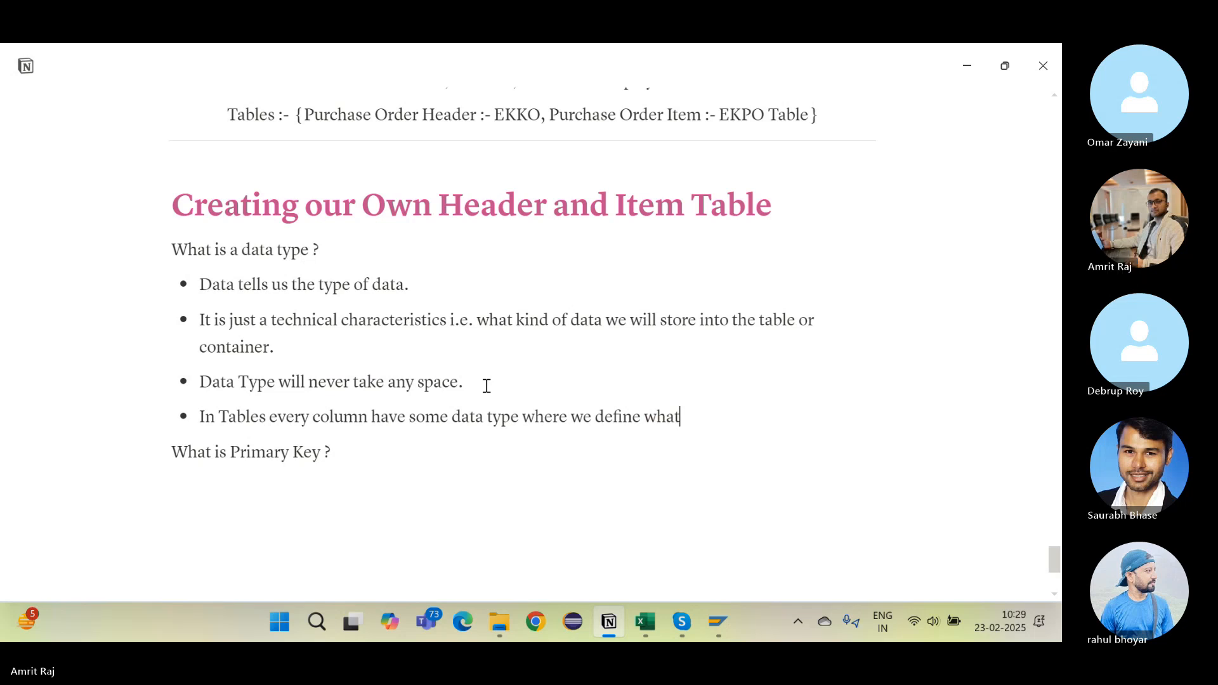
type("kind of")
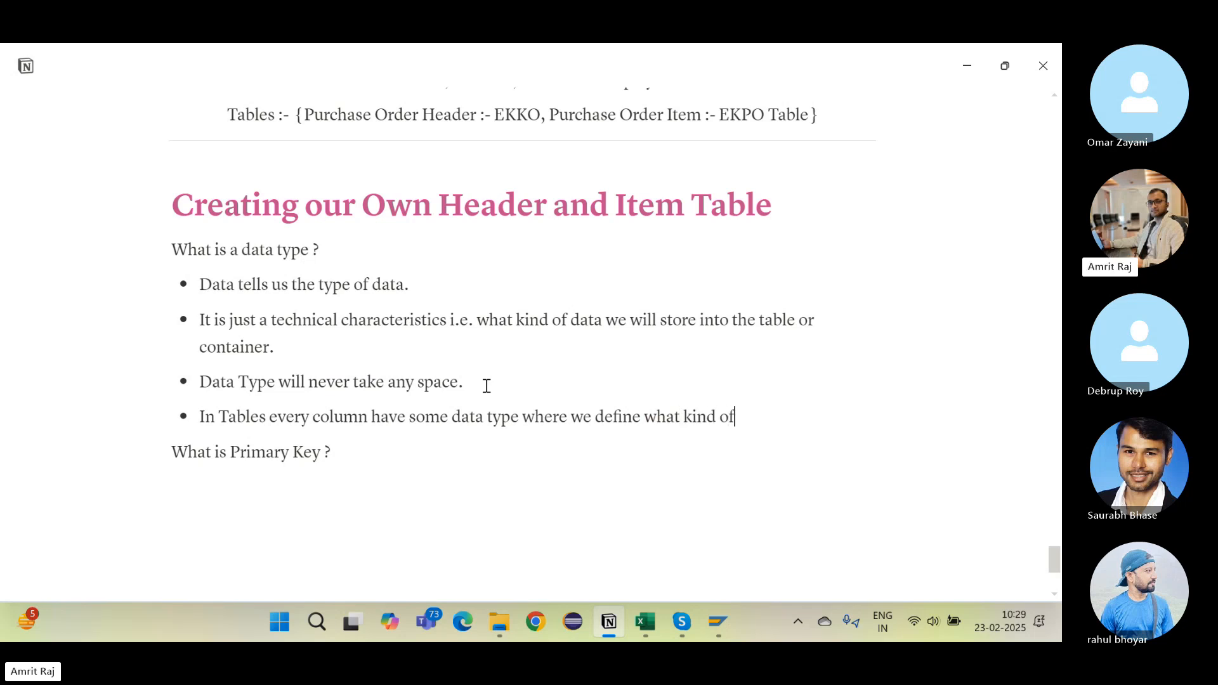
type(" data we wil")
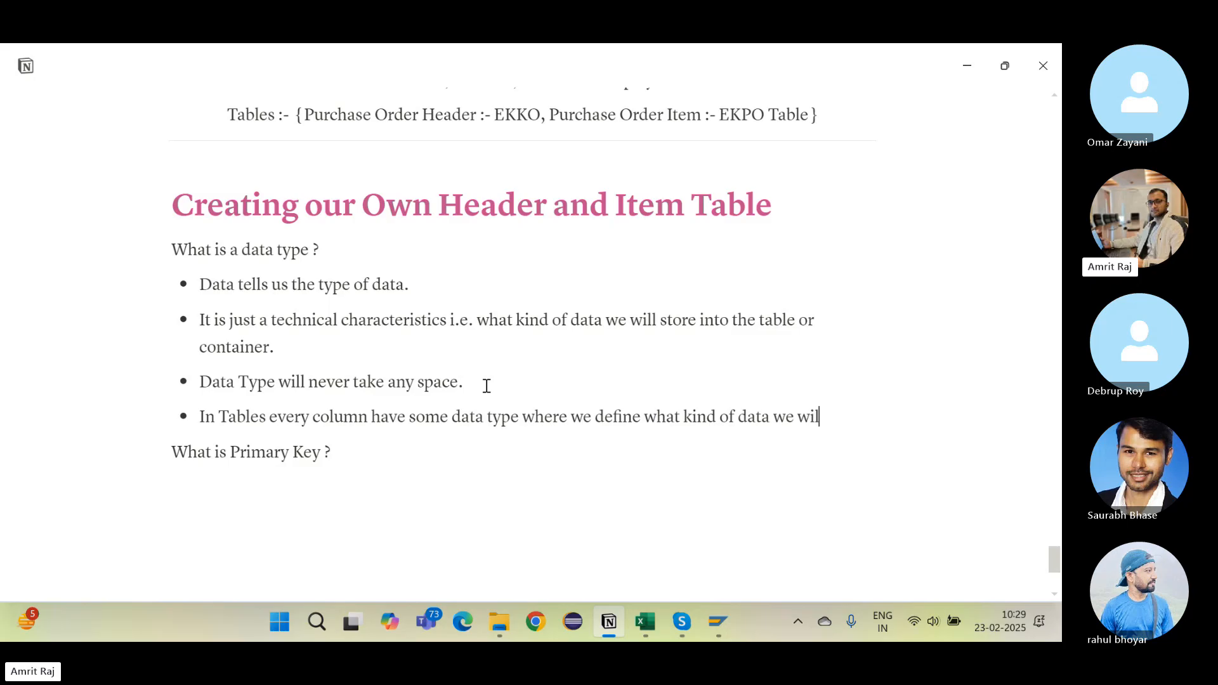
type("l store into")
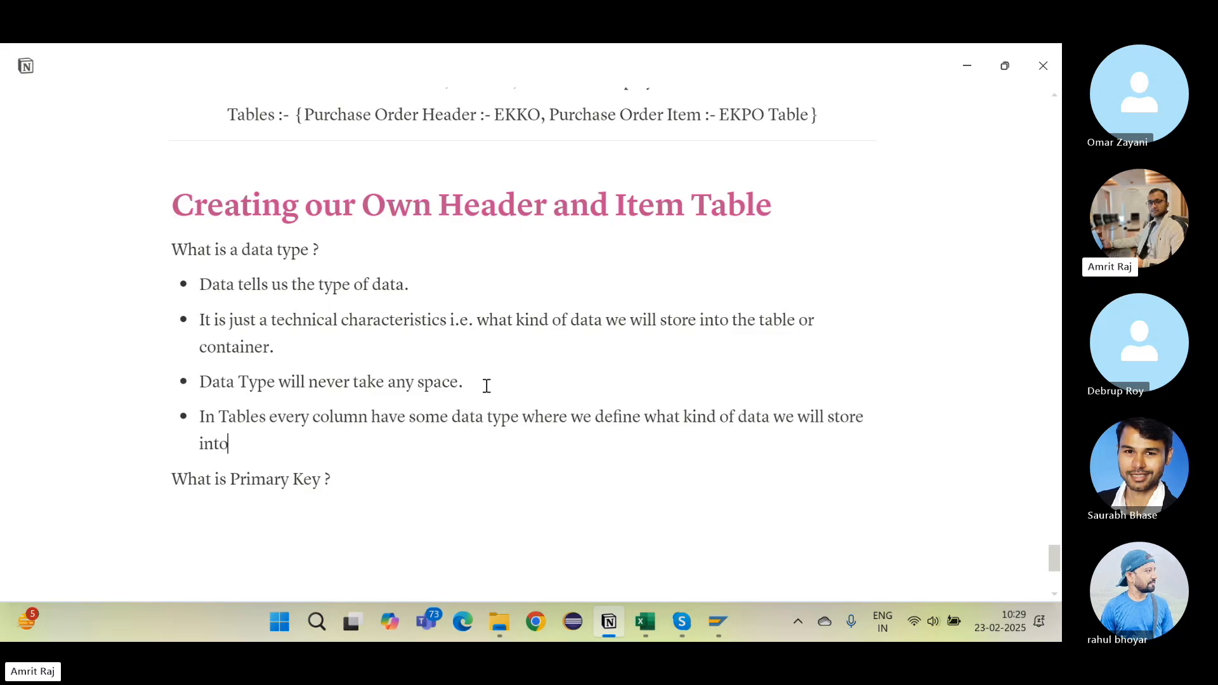
type(" our table.")
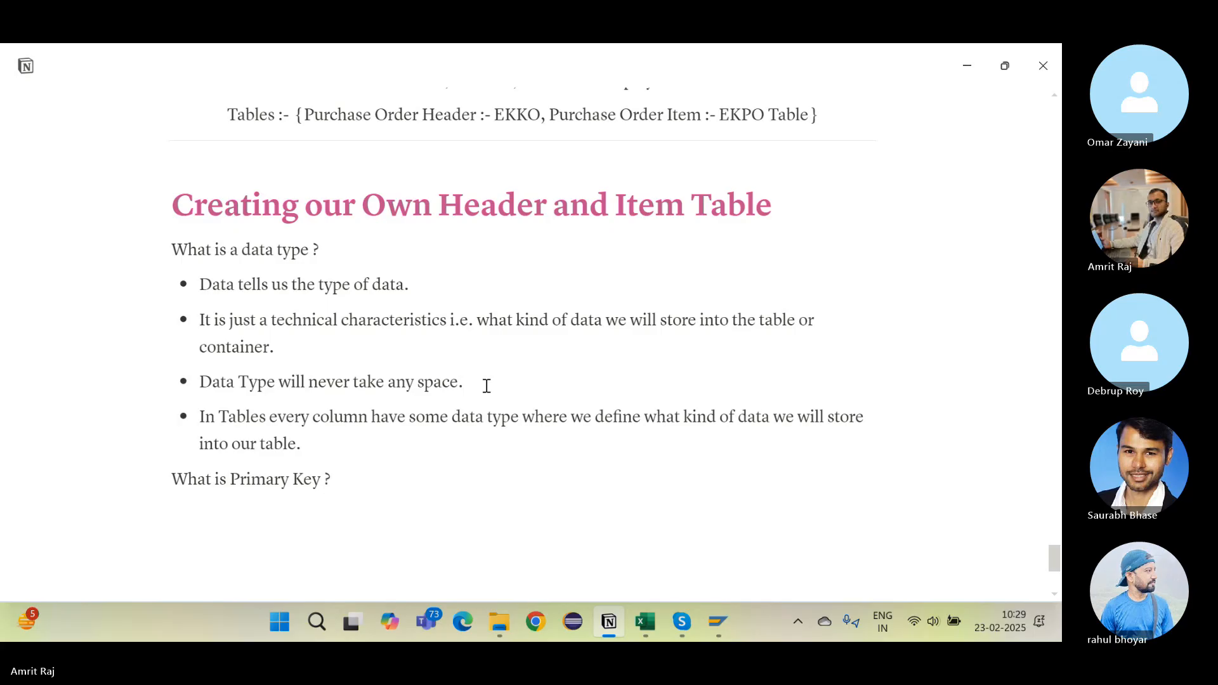
key("alt+Tab")
key("alt+Tab")
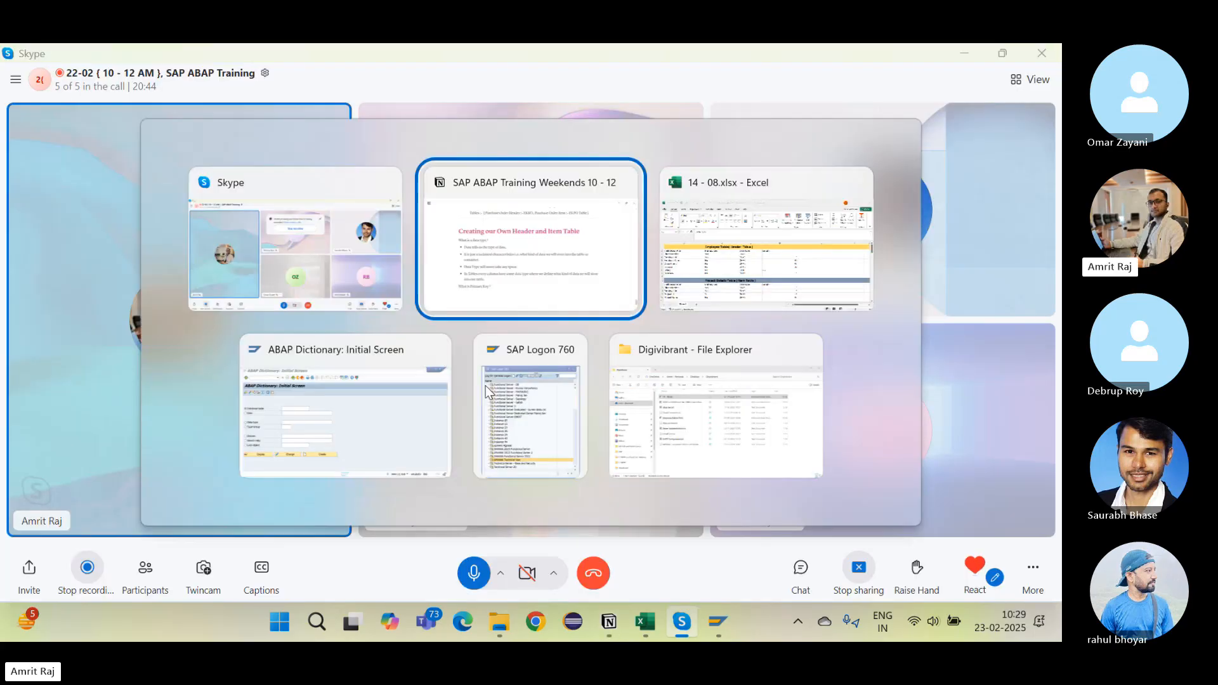
key("alt+Tab")
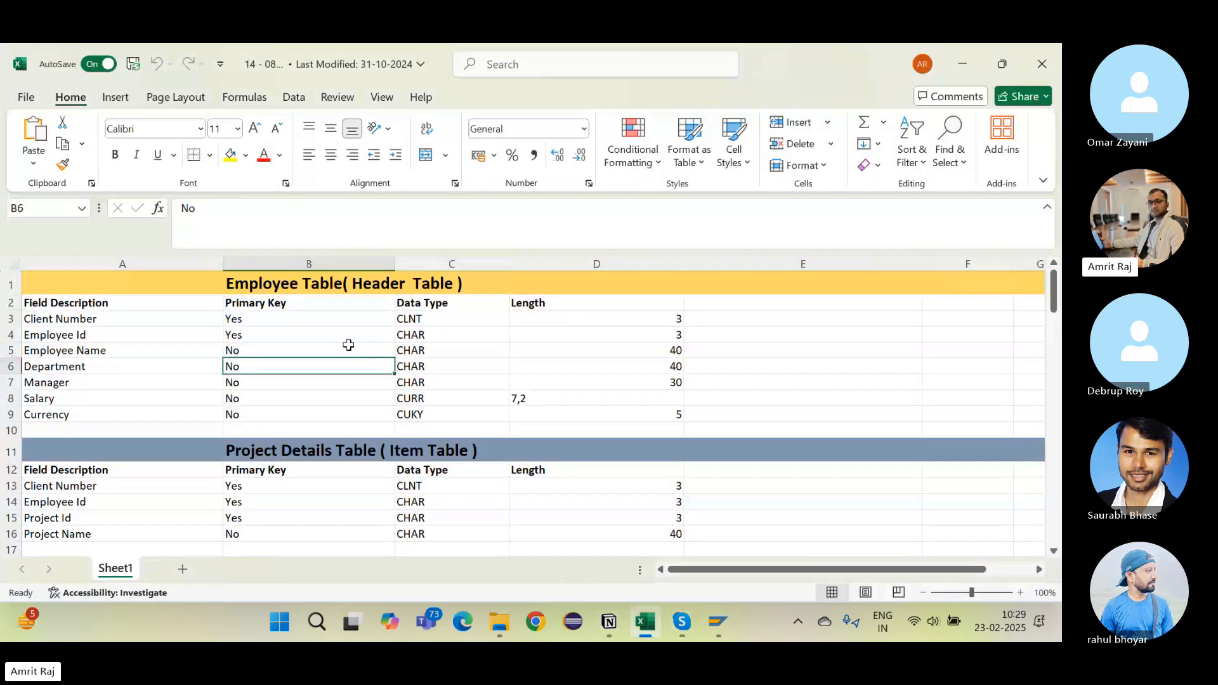
Step: Walk through the Employee table's field names, primary key values, data types (CHAR, CLNT) and lengths
left_click(349, 345)
left_click(378, 336)
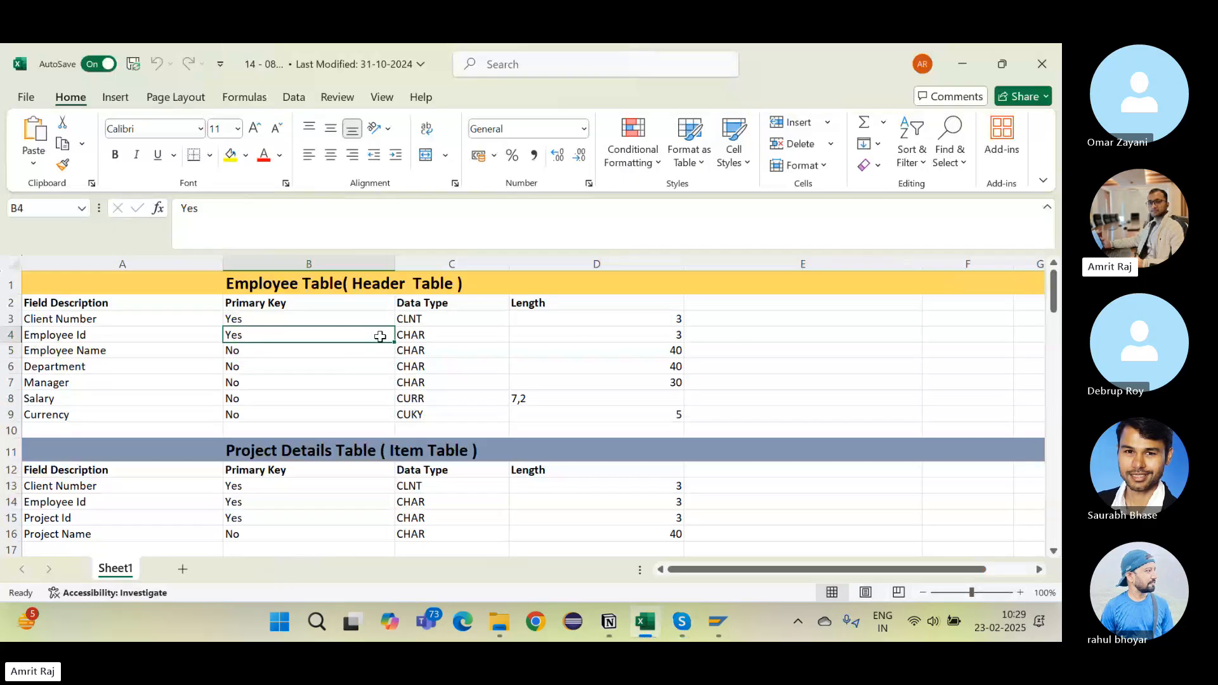
left_click(448, 367)
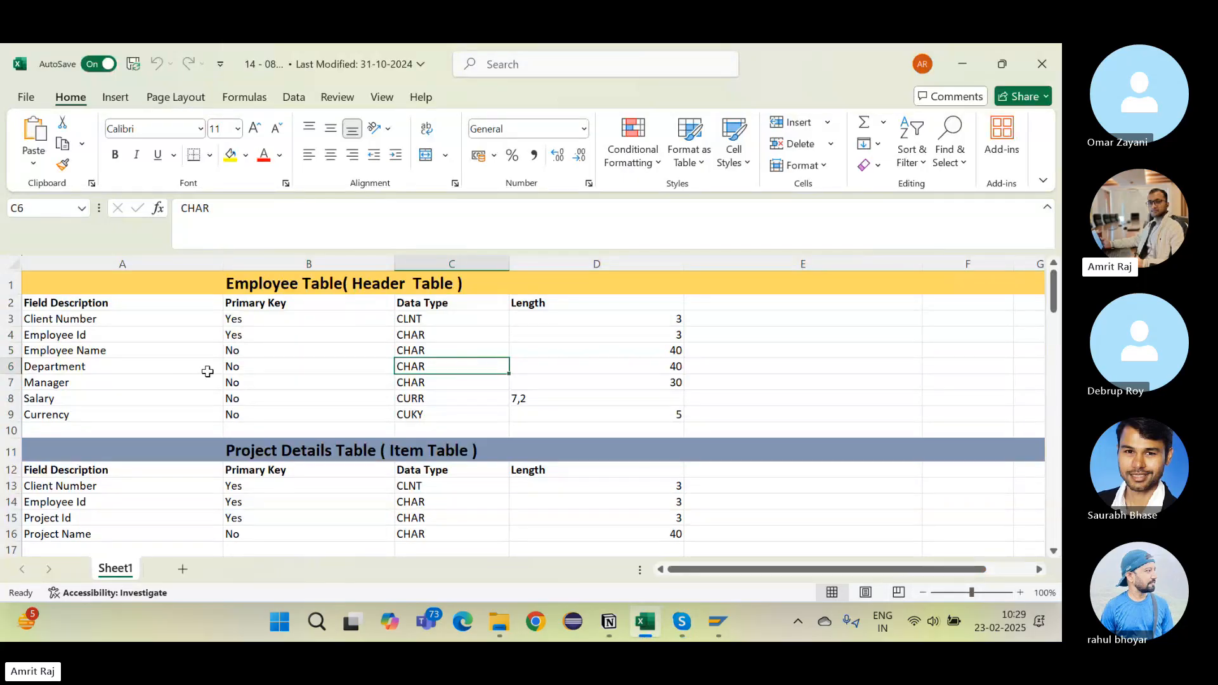
left_click(96, 341)
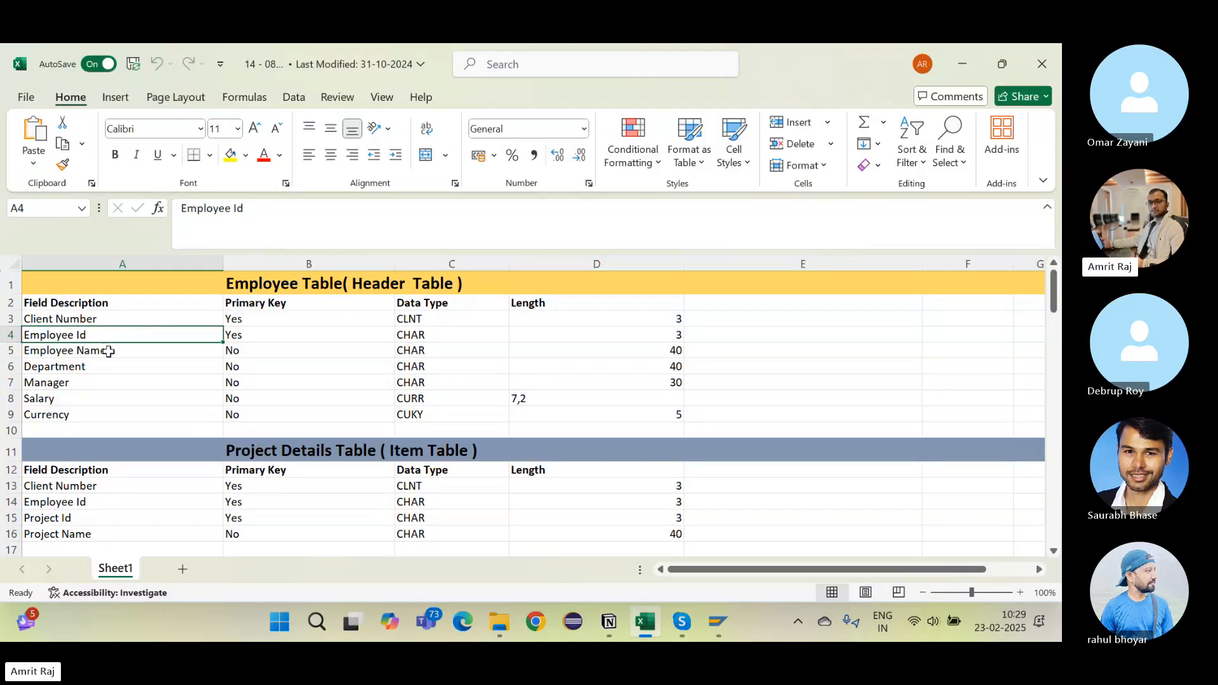
left_click(129, 355)
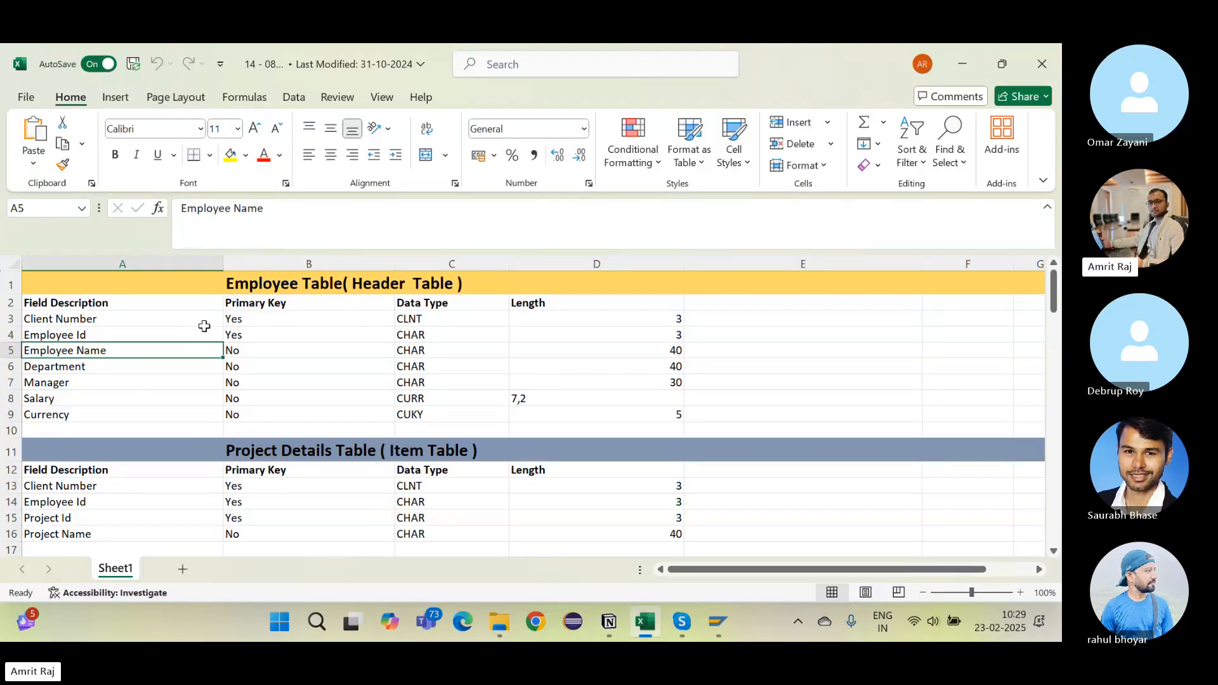
left_click(422, 321)
left_click(635, 346)
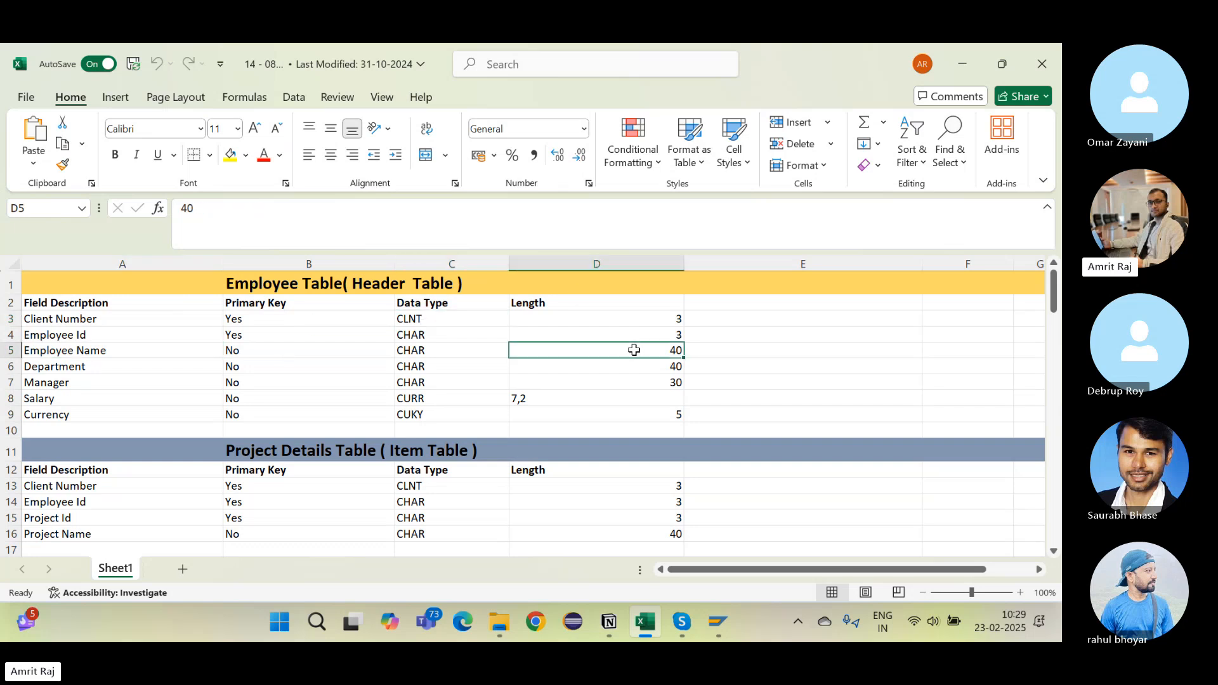
left_click(97, 337)
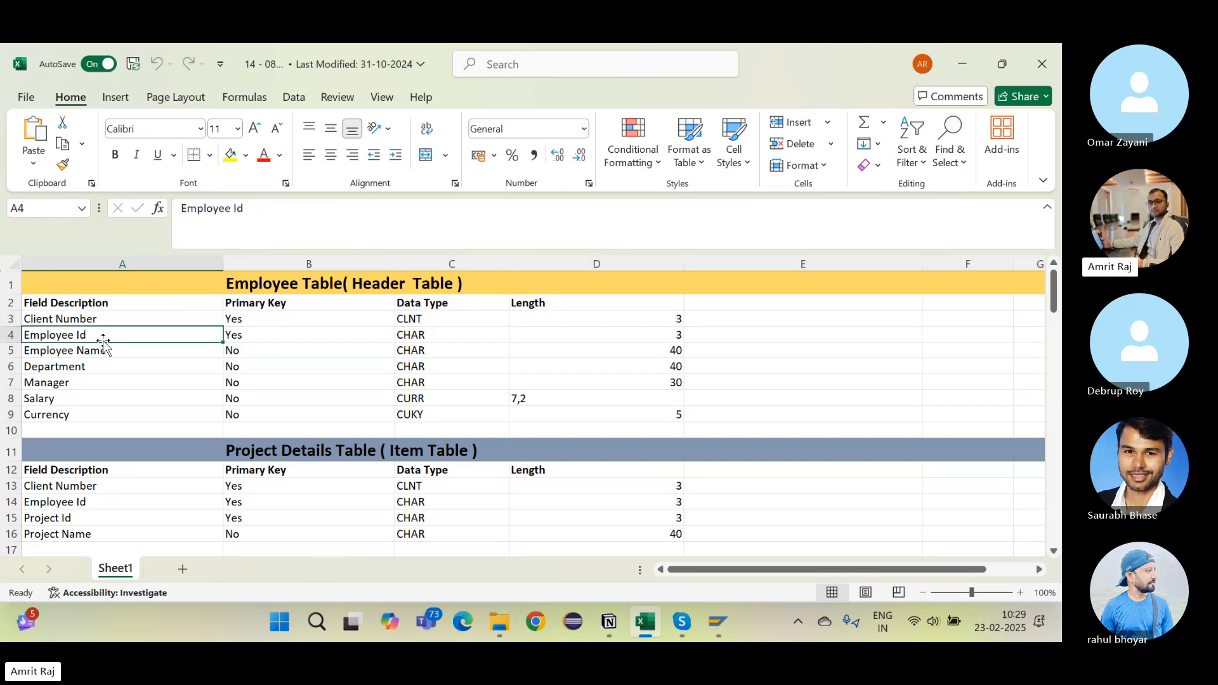
left_click(102, 351)
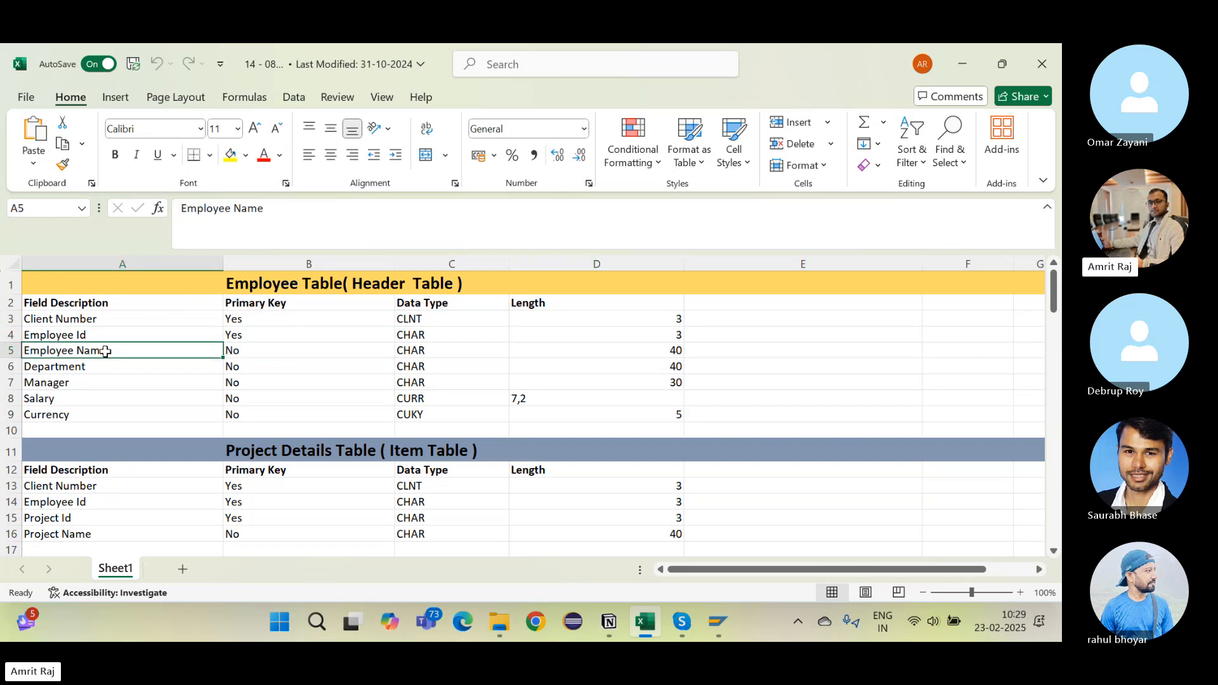
left_click(472, 375)
left_click(502, 351)
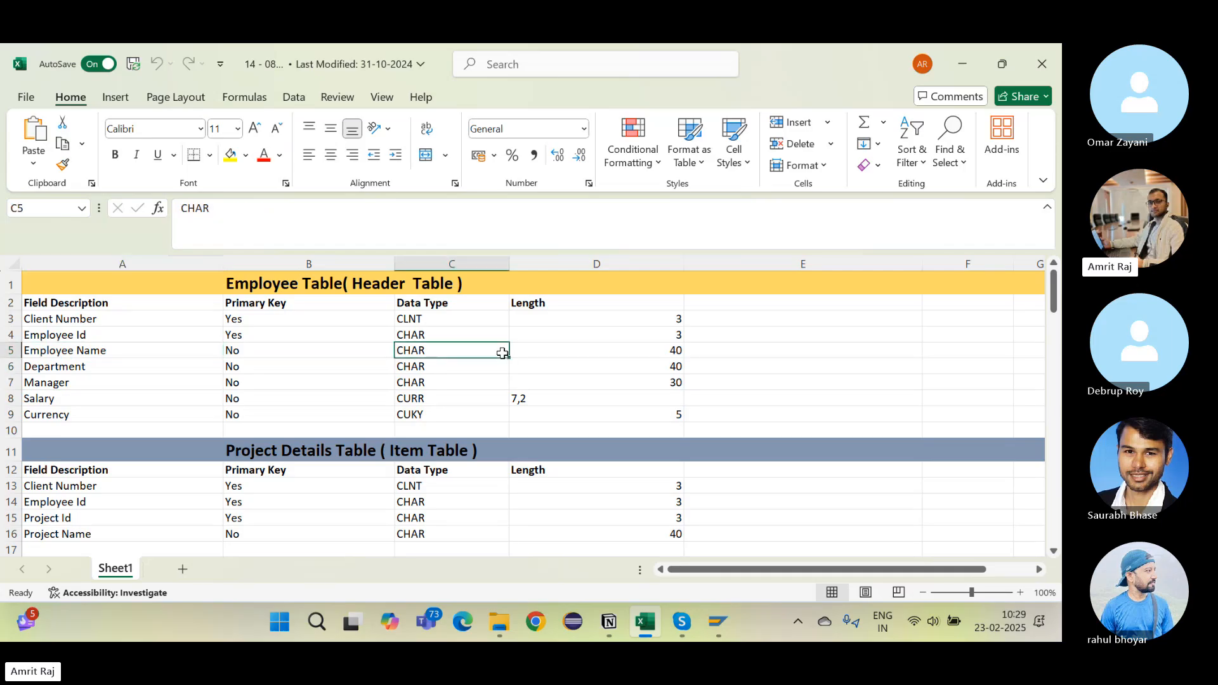
left_click(599, 362)
Step: Change the Employee Name length in cell D5 to 50
left_click(634, 354)
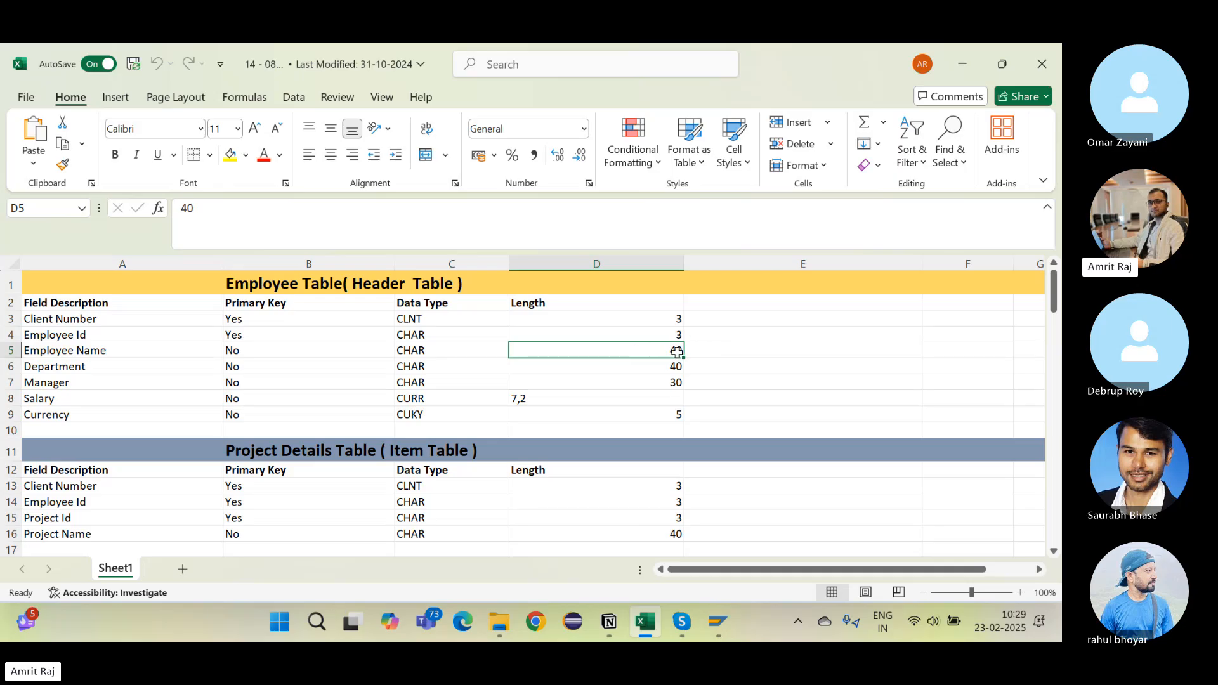
key("BackSpace")
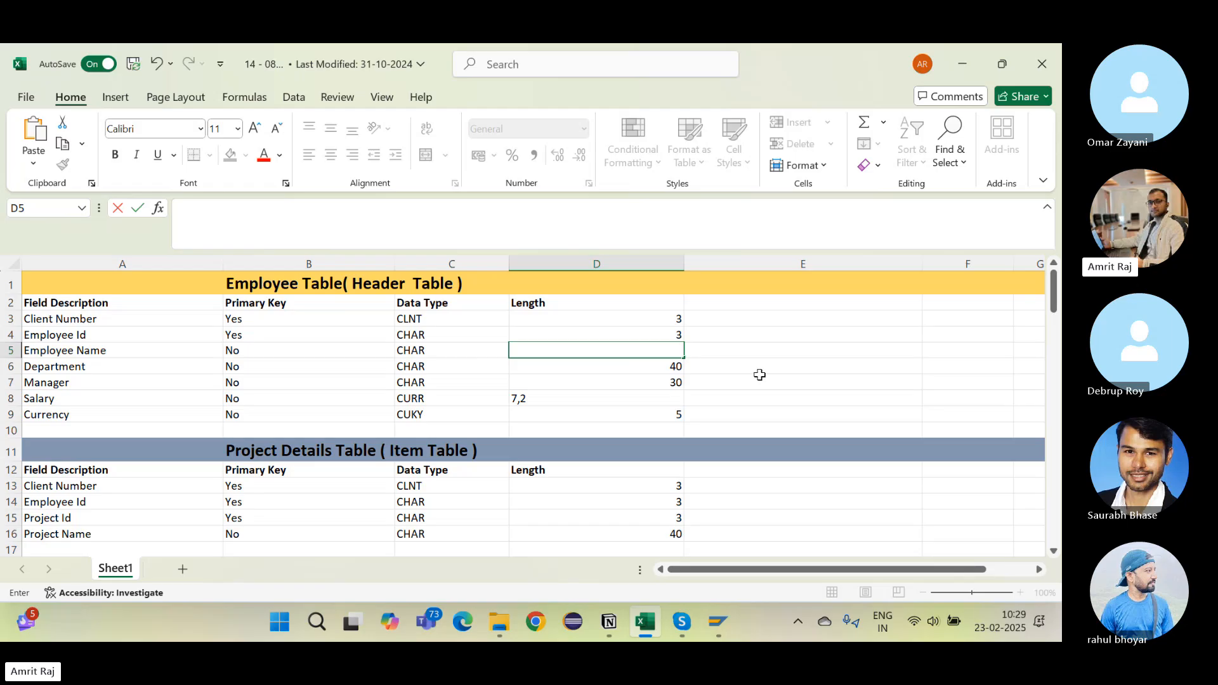
type("50")
Step: Review Employee Id's CHAR data type and length 3, plus Department's length and Salary's CURR type
left_click(135, 317)
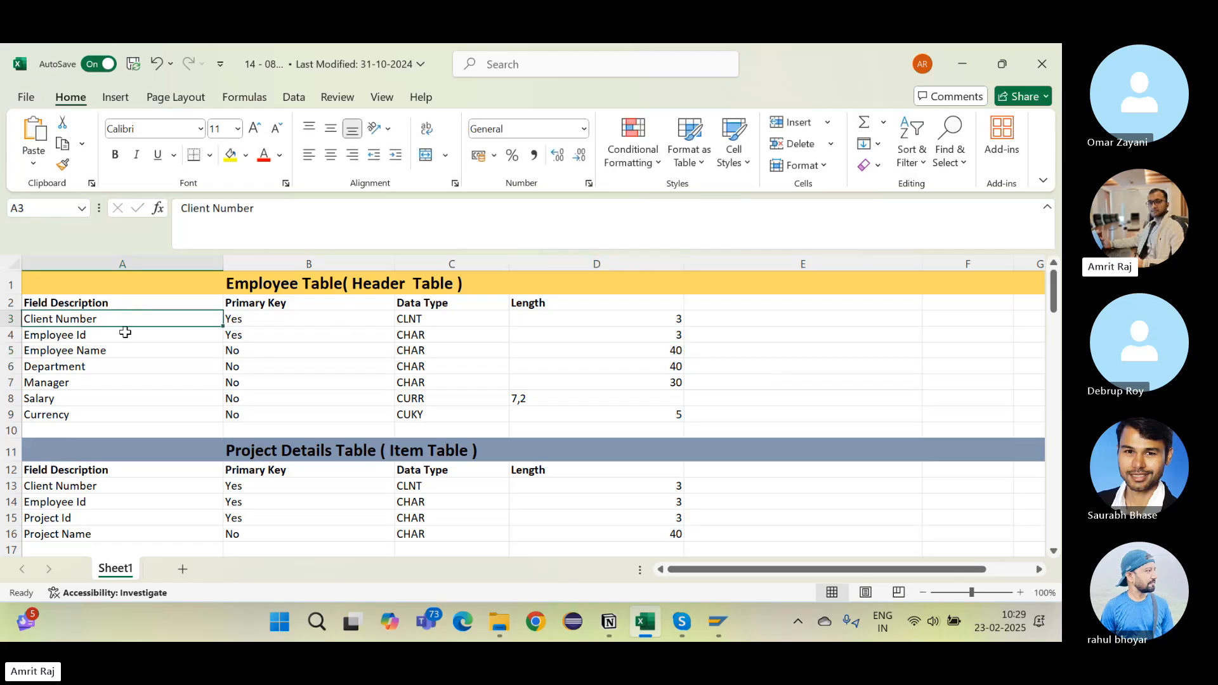
left_click(125, 333)
left_click(496, 337)
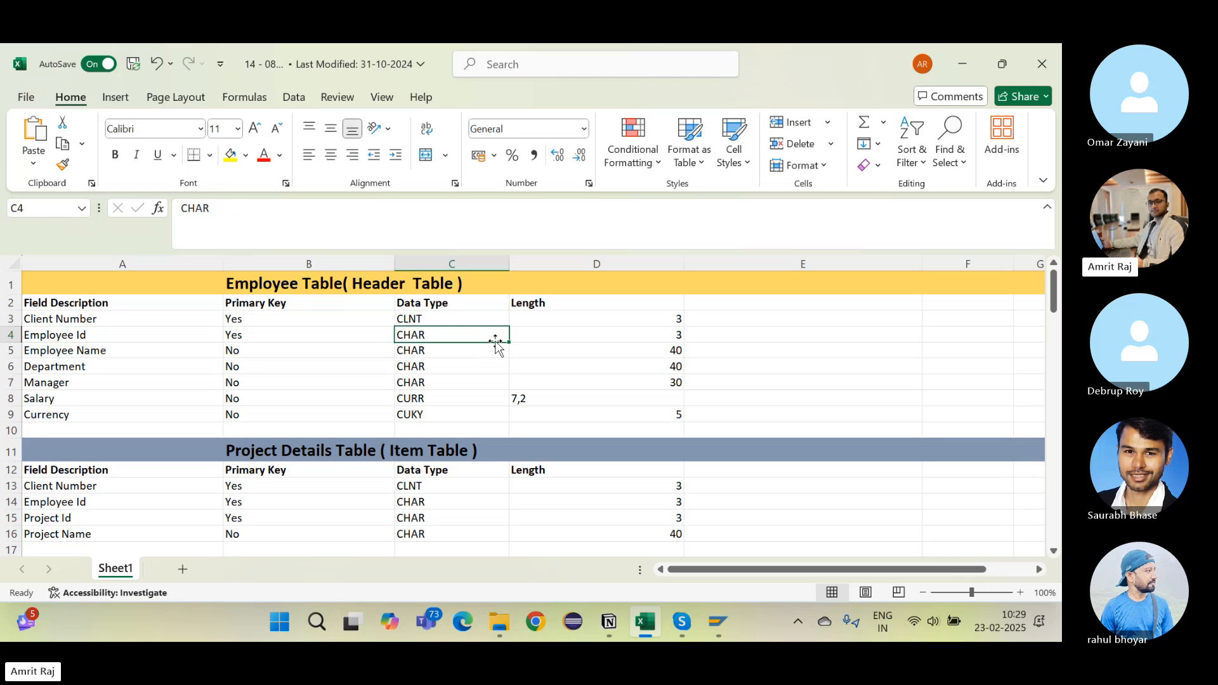
left_click(675, 340)
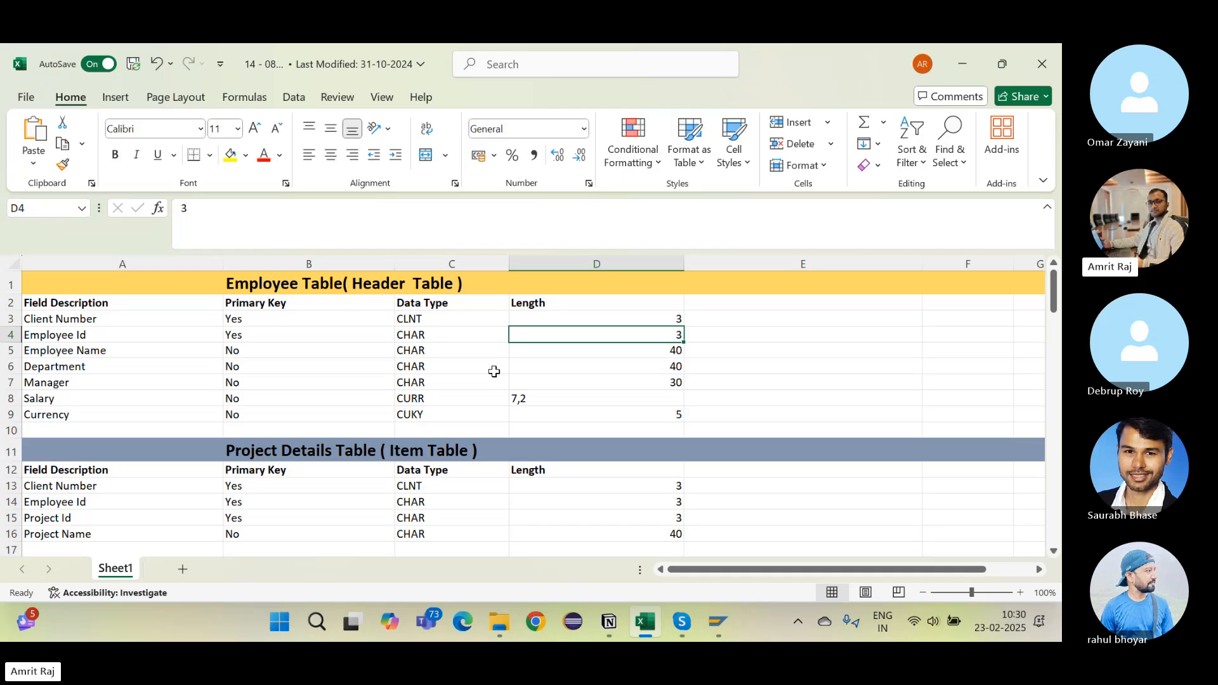
left_click(620, 363)
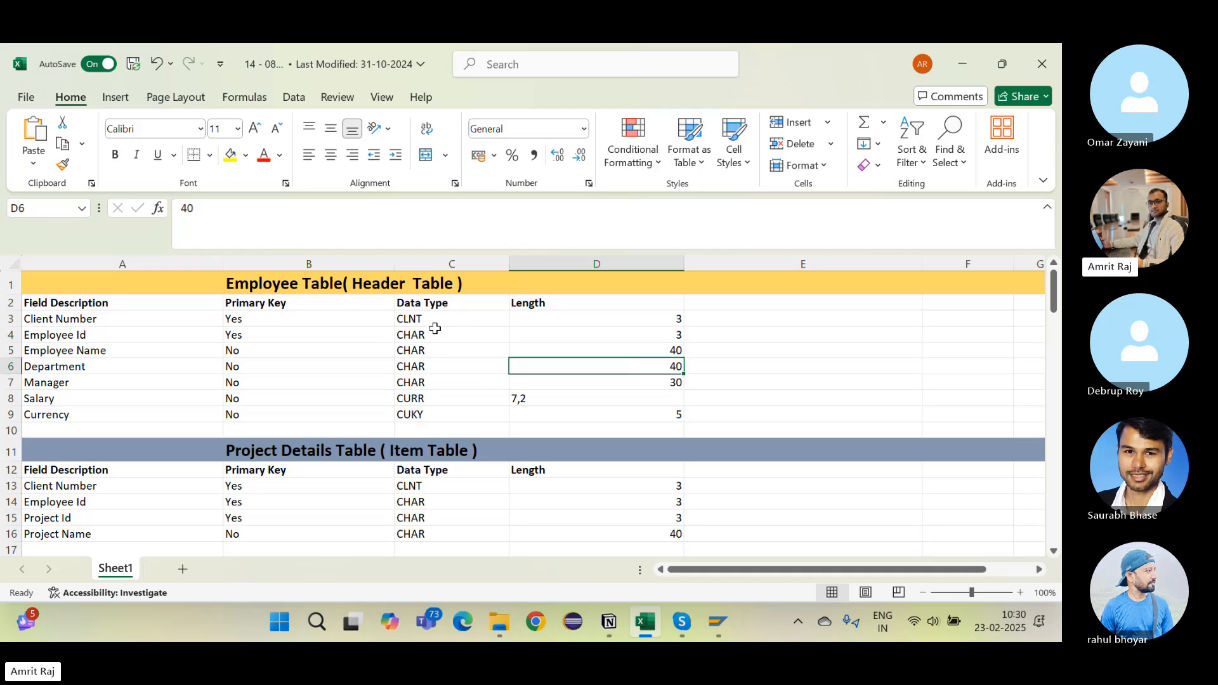
left_click(435, 329)
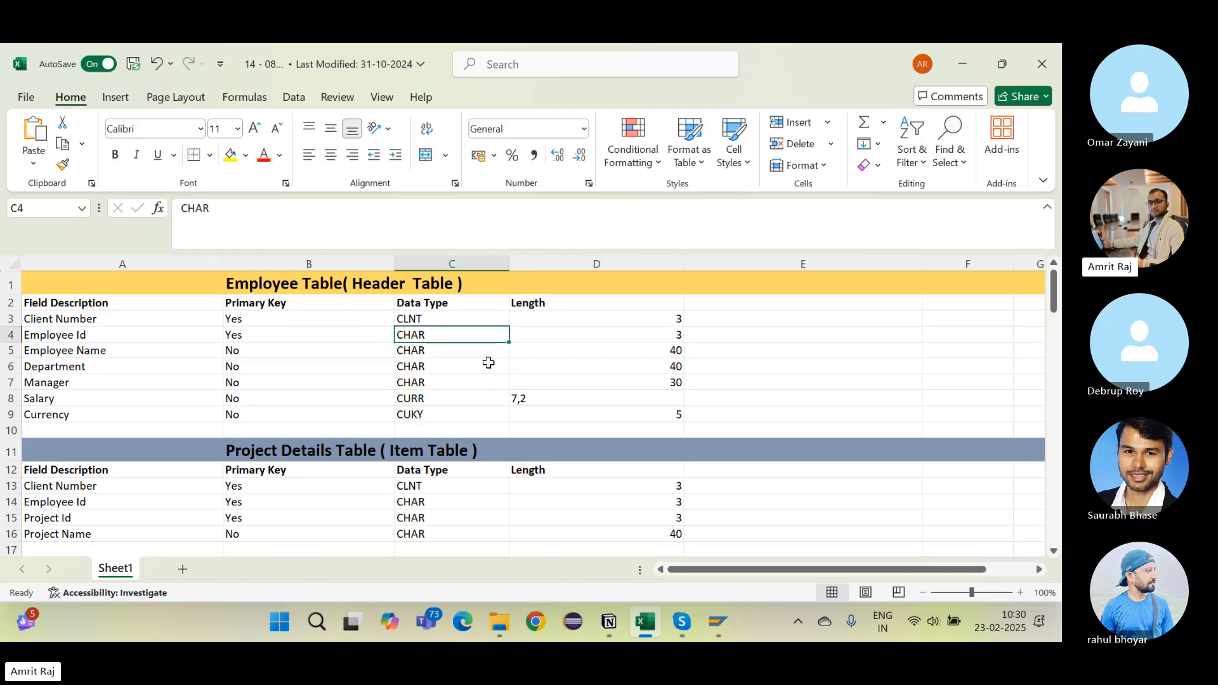
left_click(489, 362)
left_click(423, 398)
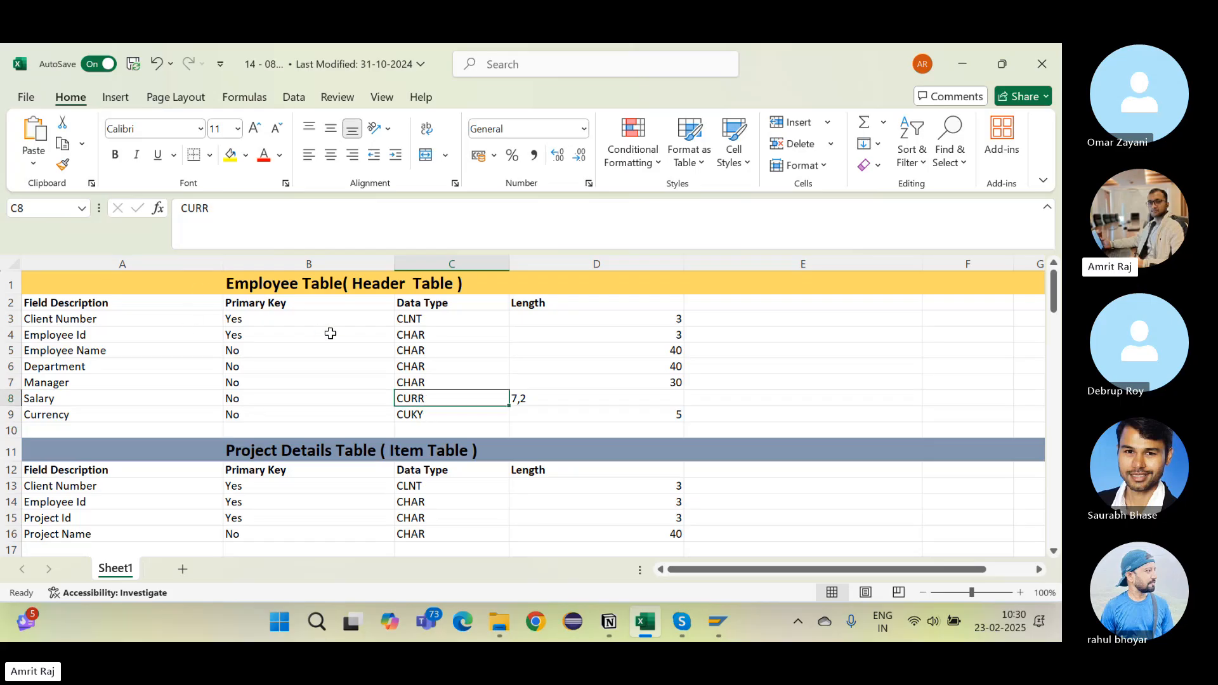
left_click(563, 335)
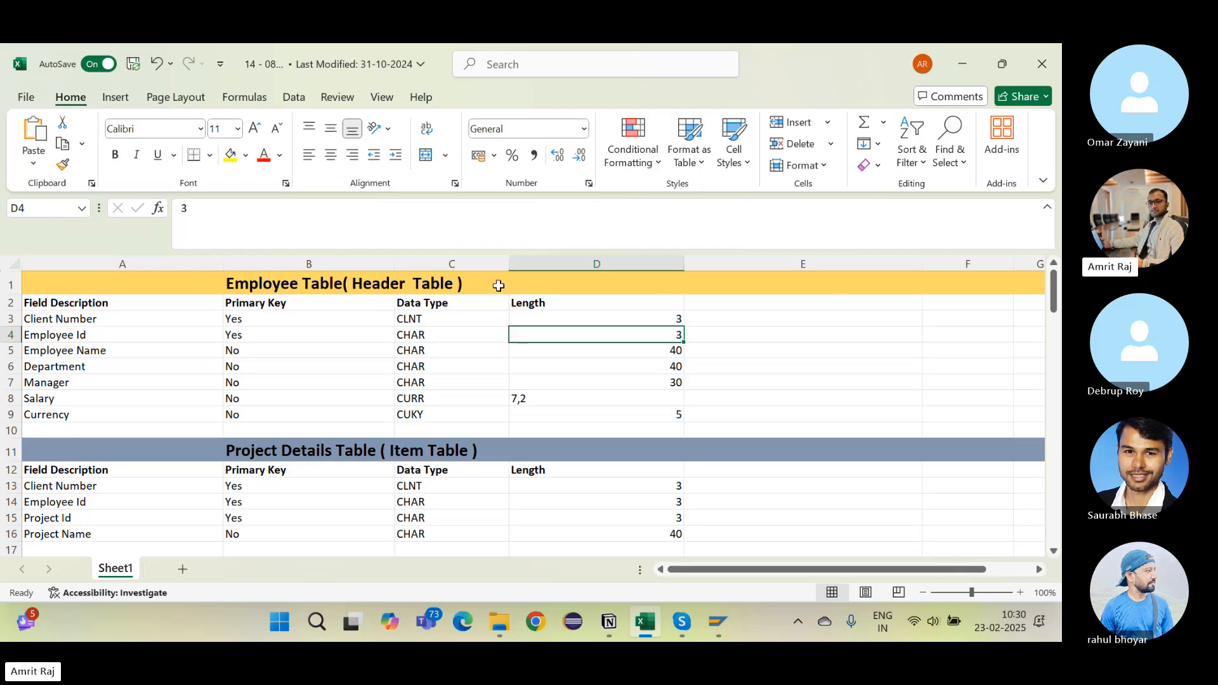
Step: Point out the Currency field's CUKY type alongside Salary's CURR type
left_click(72, 340)
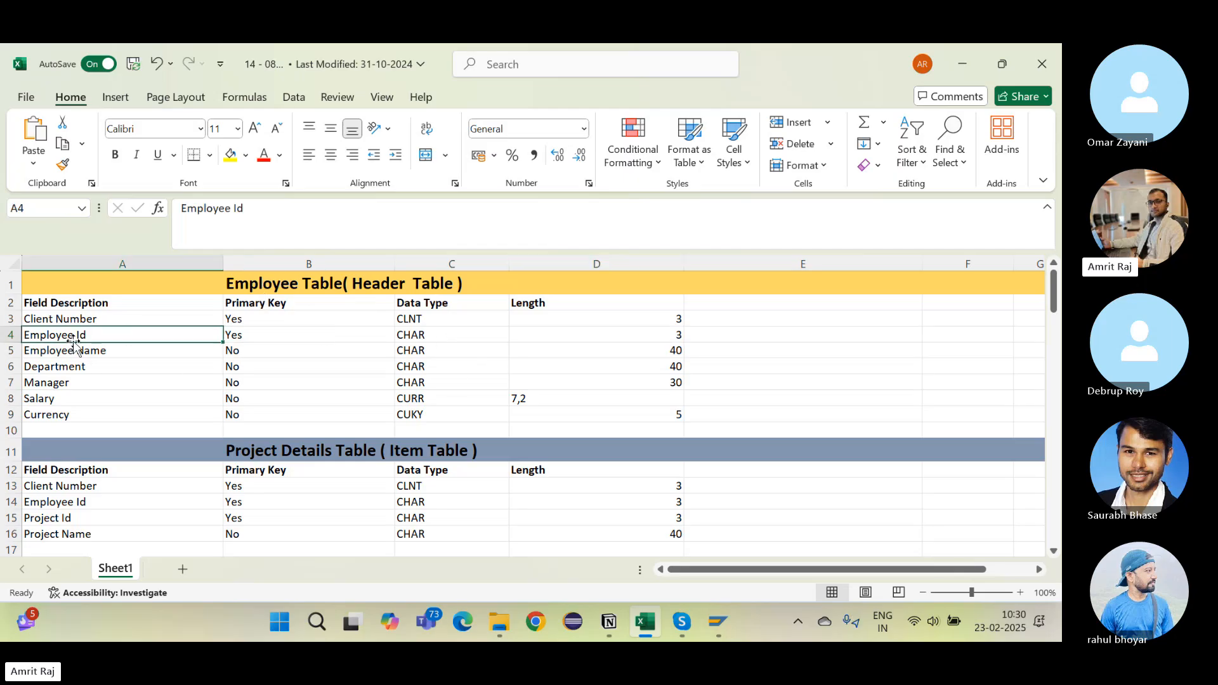
left_click(412, 344)
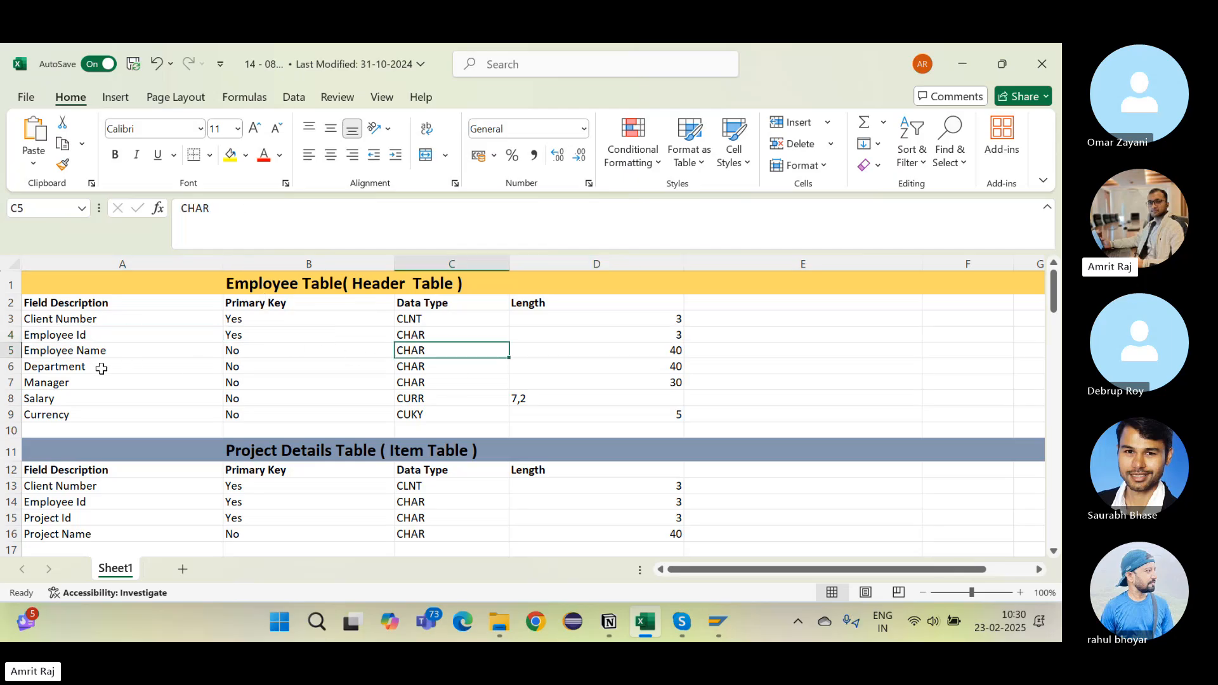
left_click(67, 411)
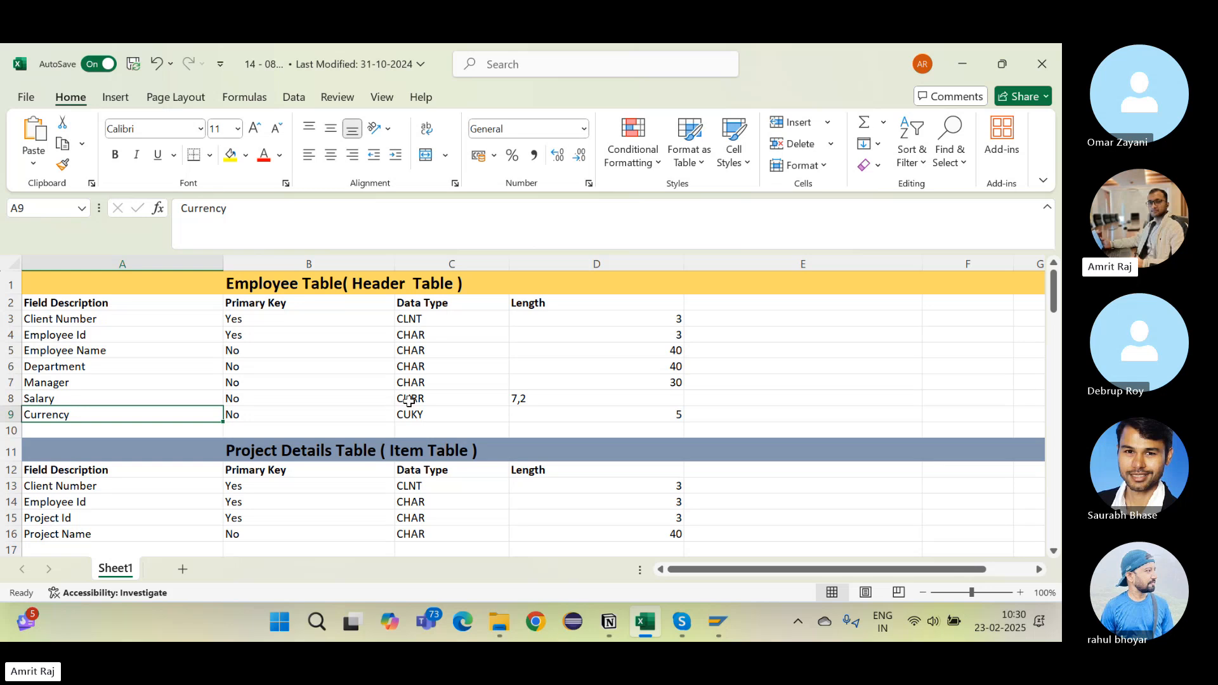
left_click(422, 410)
left_click(421, 398)
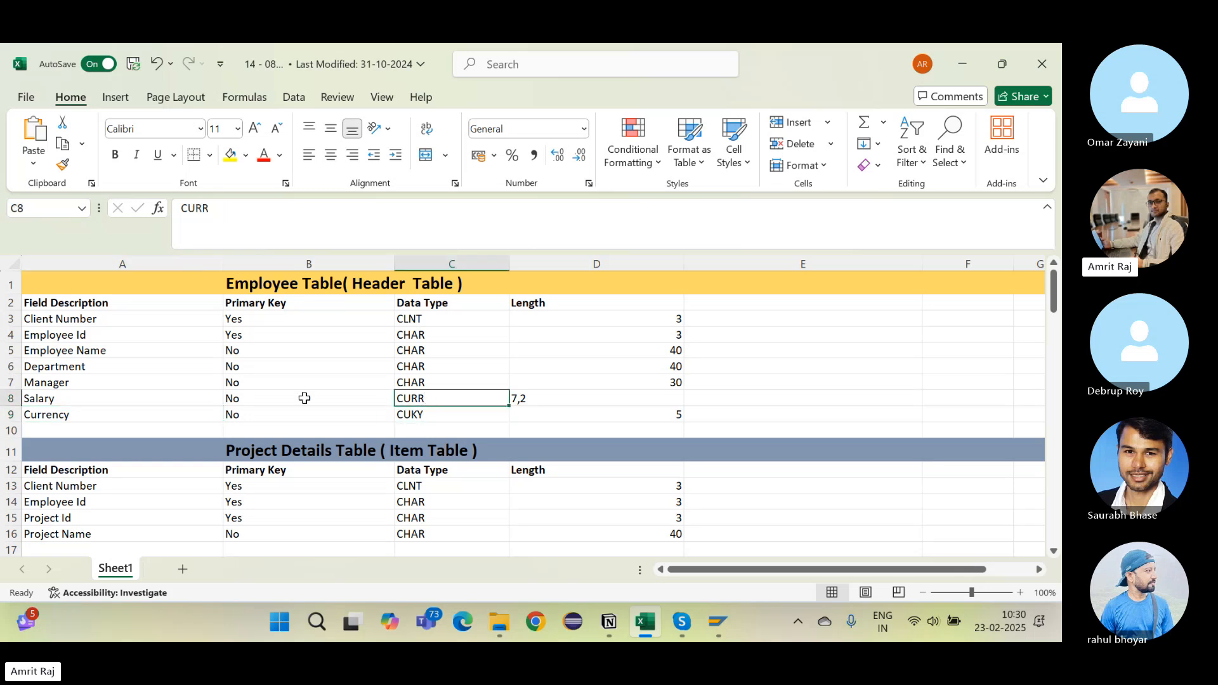
left_click(106, 428)
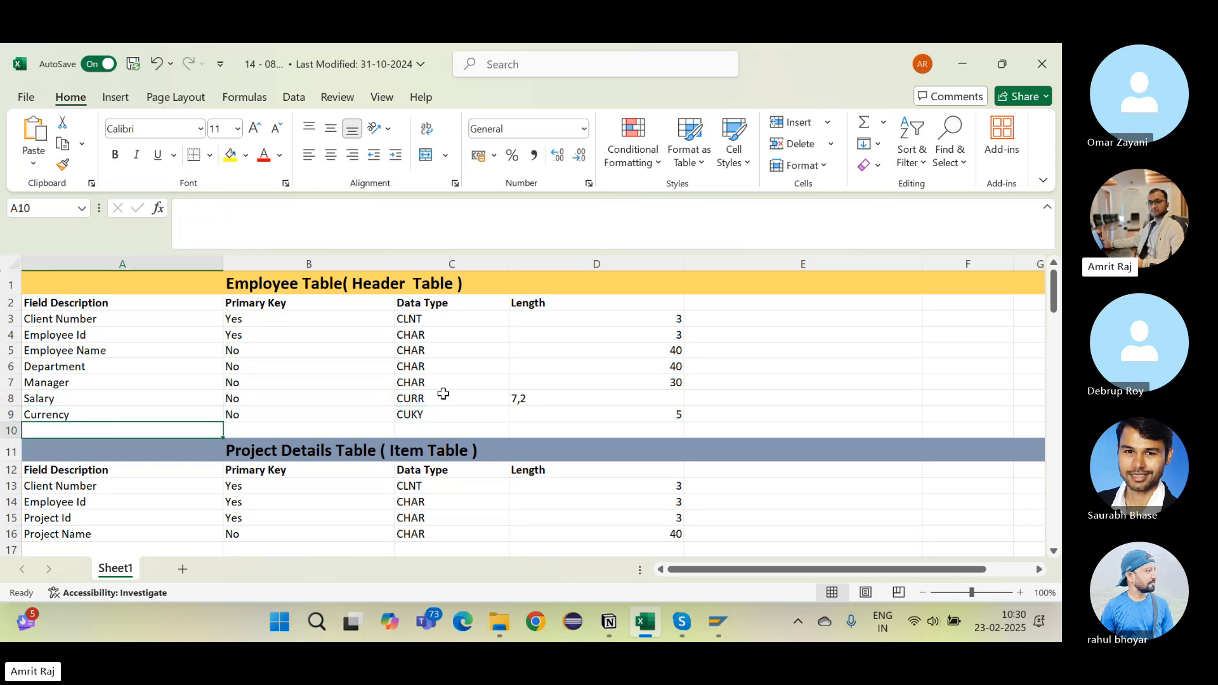
double_click(443, 395)
left_click(131, 414)
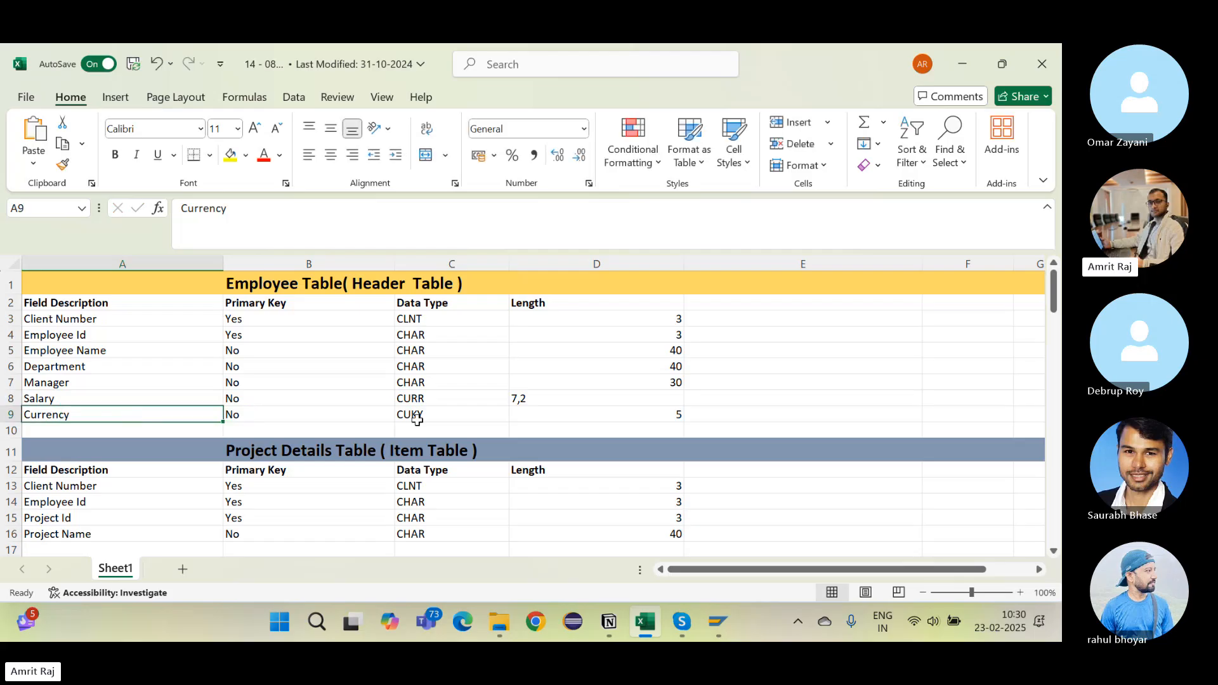
left_click(433, 418)
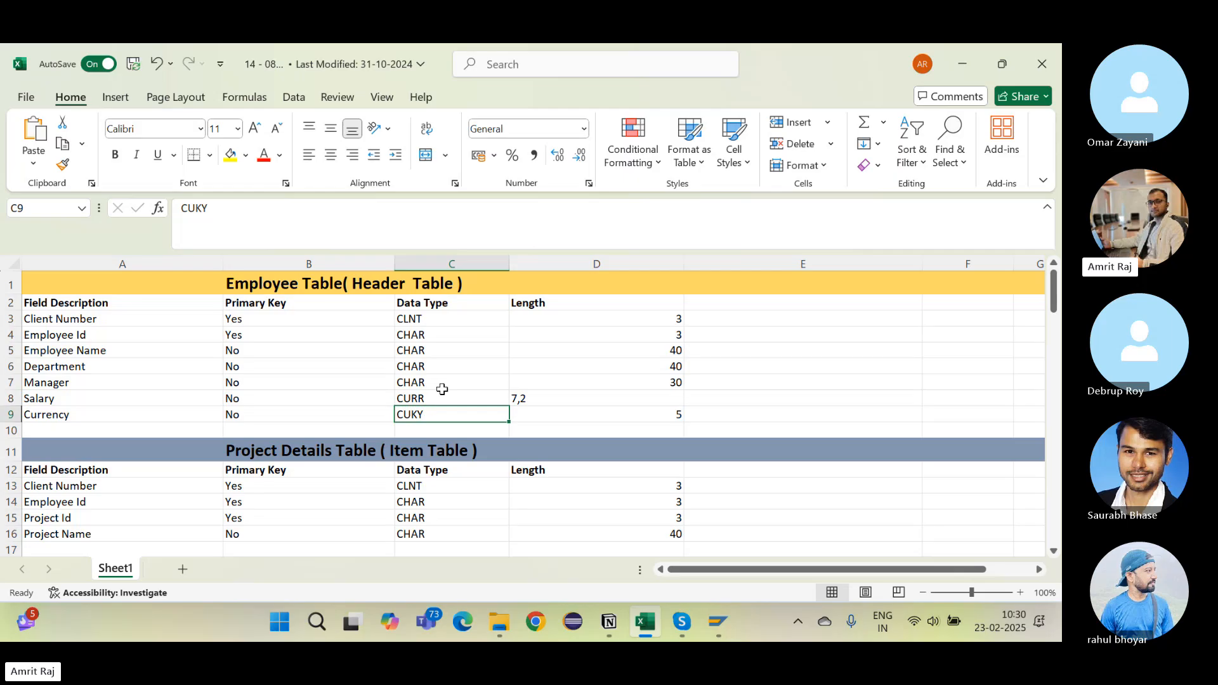
scroll(443, 389, "down", 2)
scroll(443, 389, "up", 2)
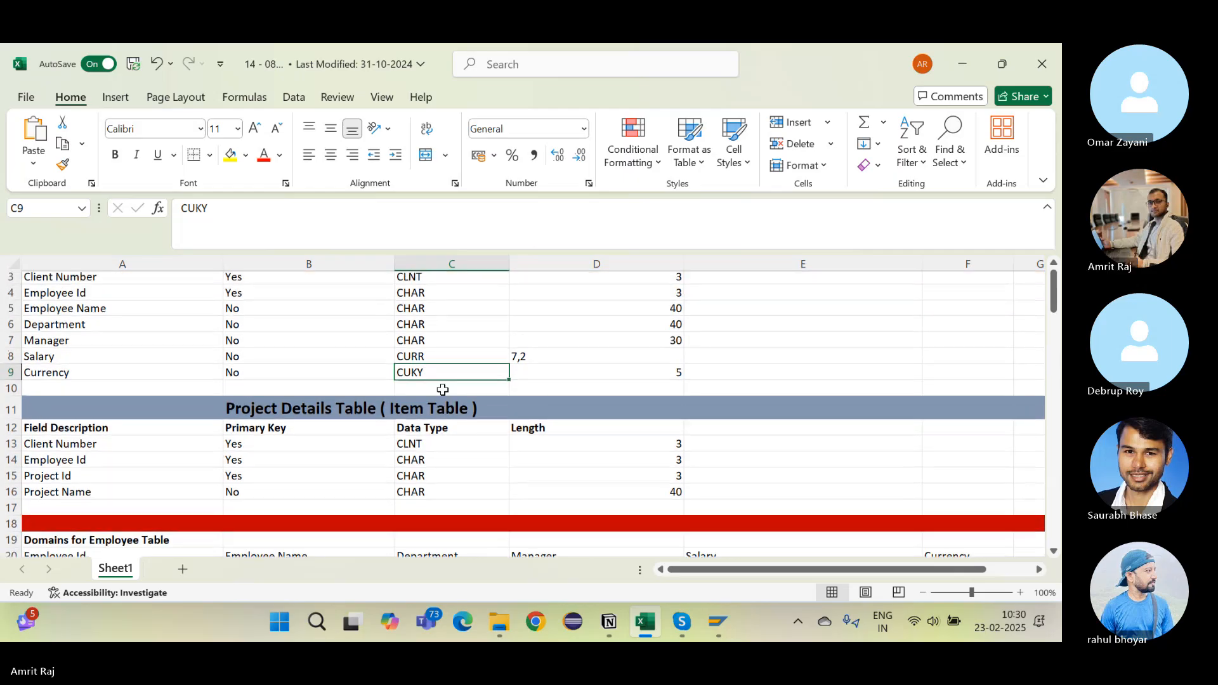
scroll(443, 390, "up", 1)
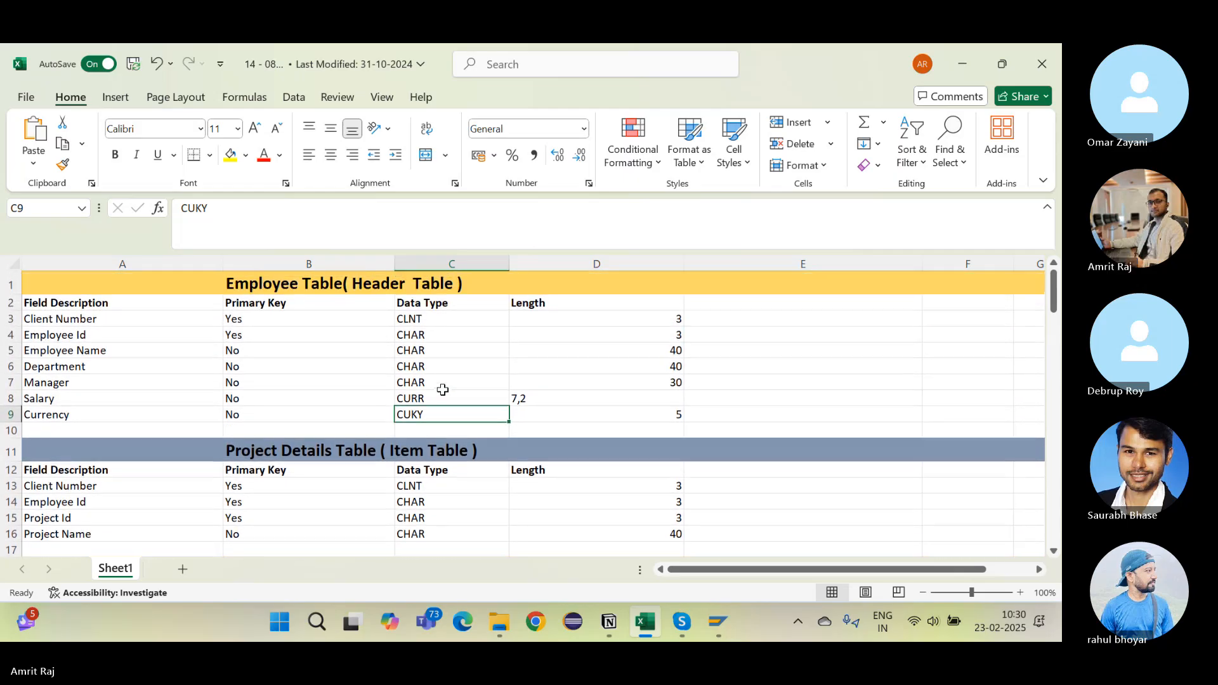
Step: Review the CHAR types of Employee Name and Manager and the Salary field
left_click(440, 350)
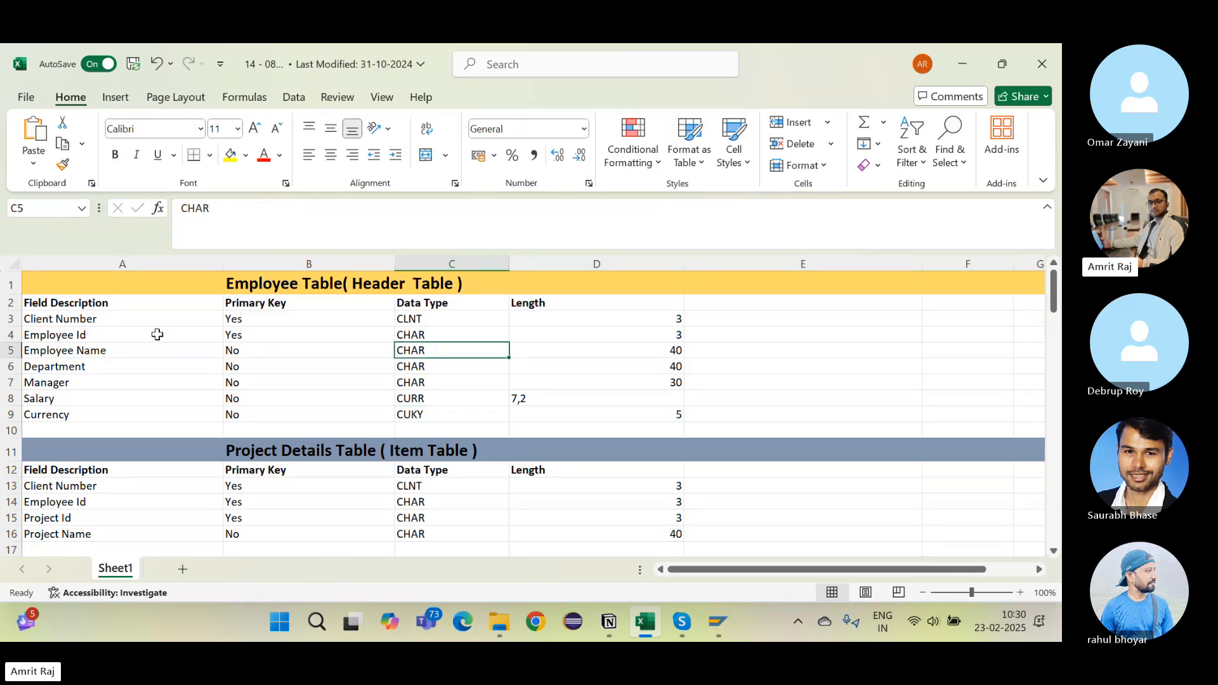
left_click(172, 401)
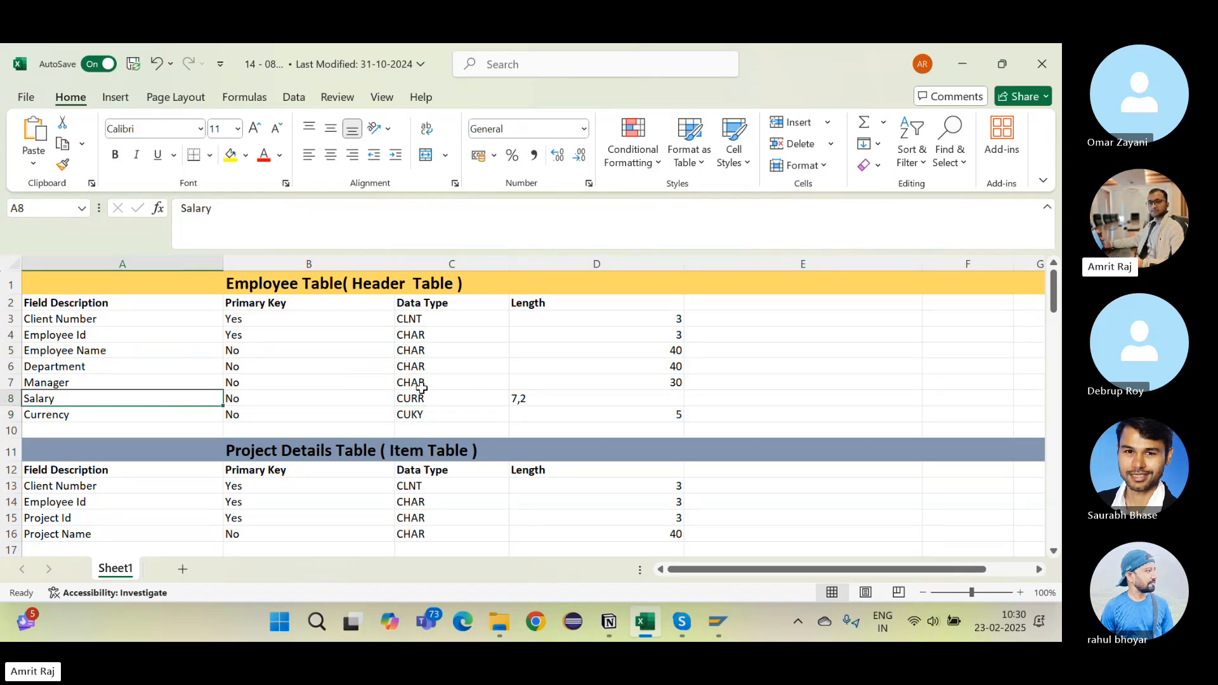
left_click(479, 379)
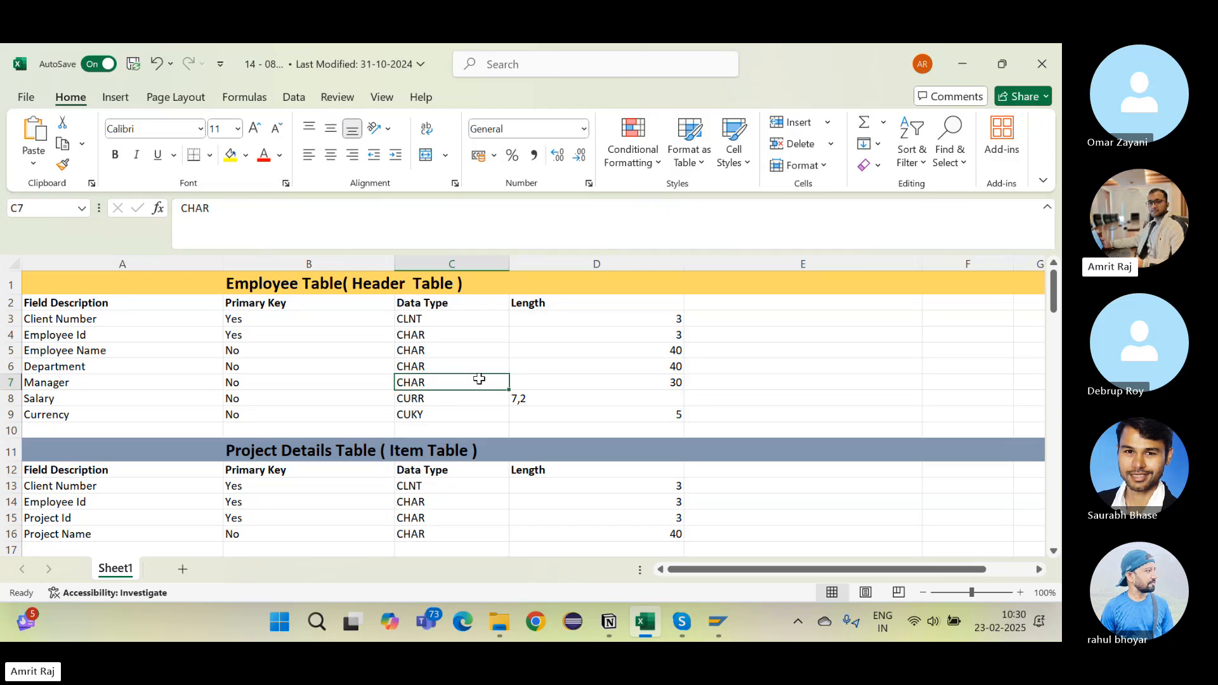
key("alt+Tab")
key("alt+Tab")
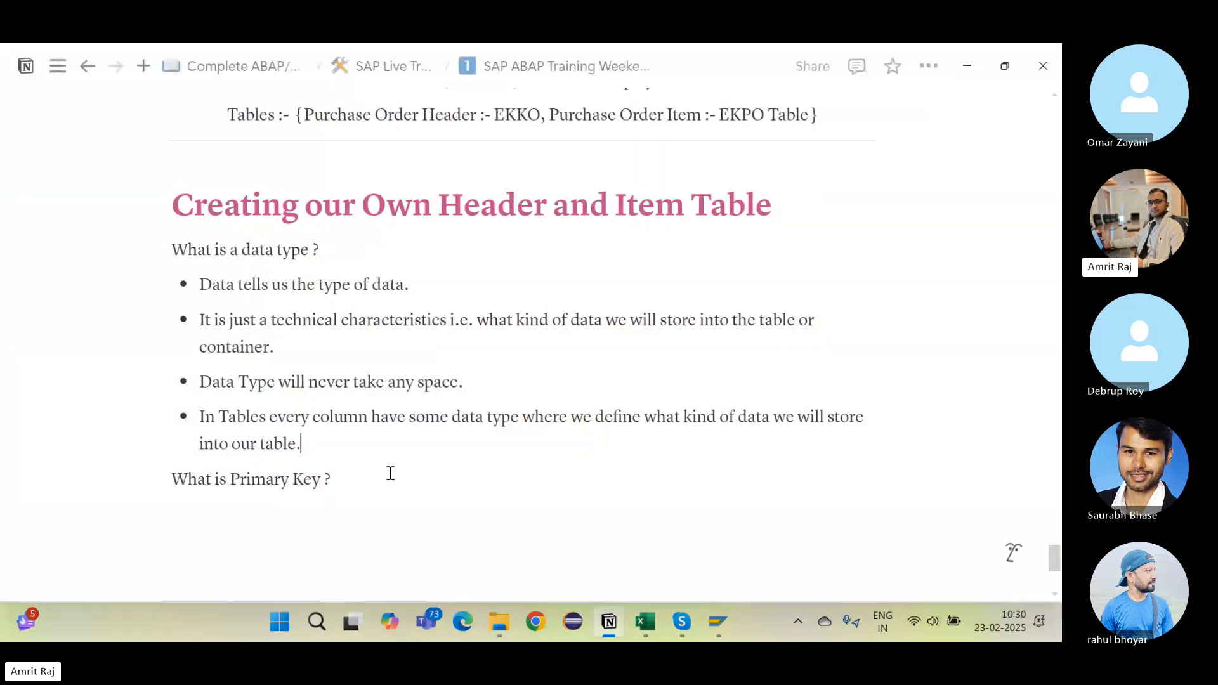
Step: Add a bullet under 'What is Primary Key ?' saying a Primary Key uniquely identifies records in a table
scroll(391, 473, "down", 3)
left_click(266, 323)
type("-")
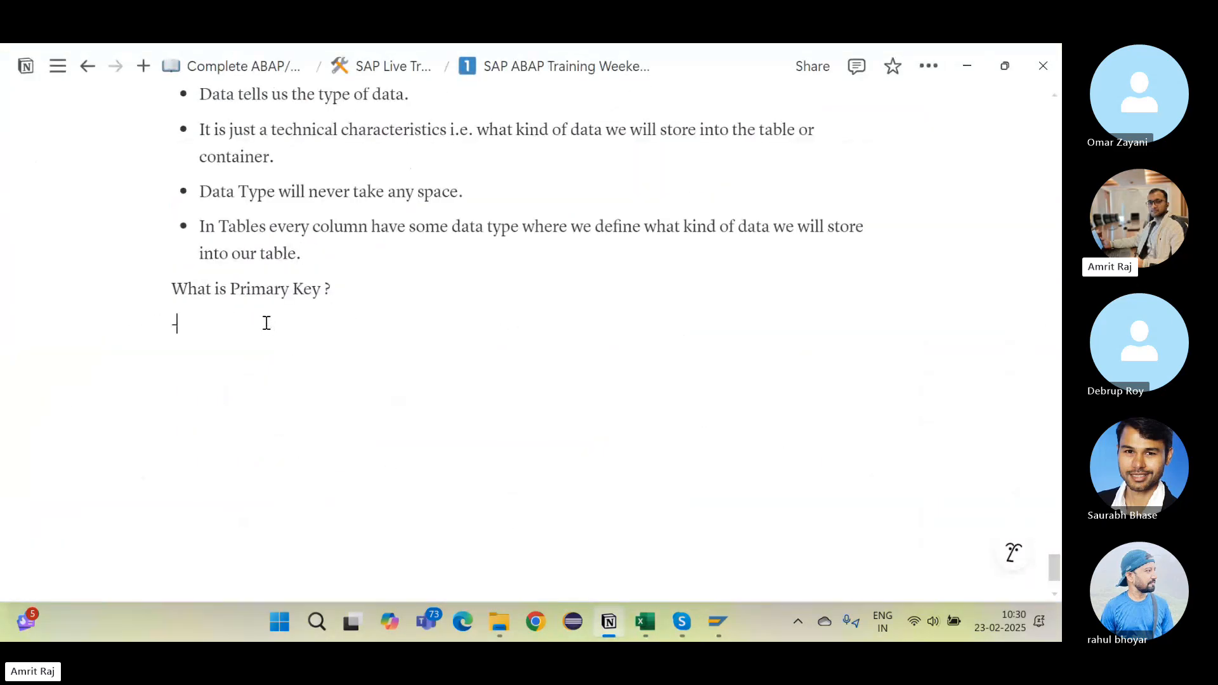
type(" PRimary")
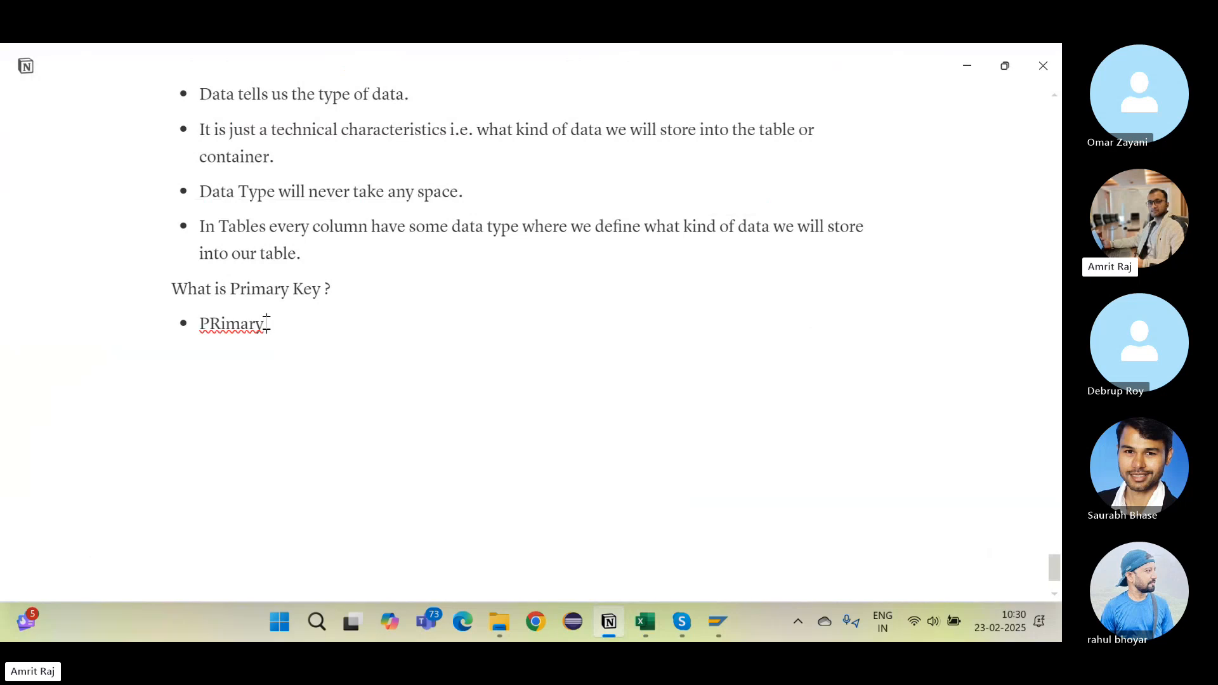
key("BackSpace")
key("BackSpace")
key("BackSpace")
key("BackSpace")
key("BackSpace")
key("BackSpace")
type("rimary Key de")
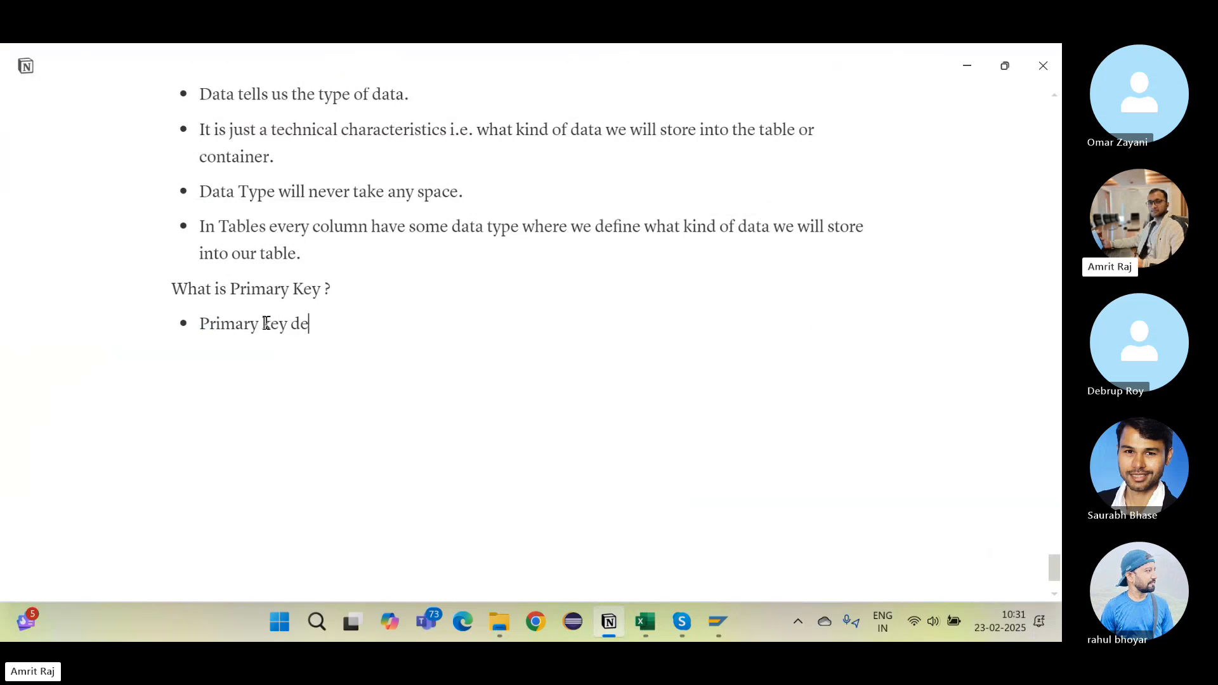
type("fines the records")
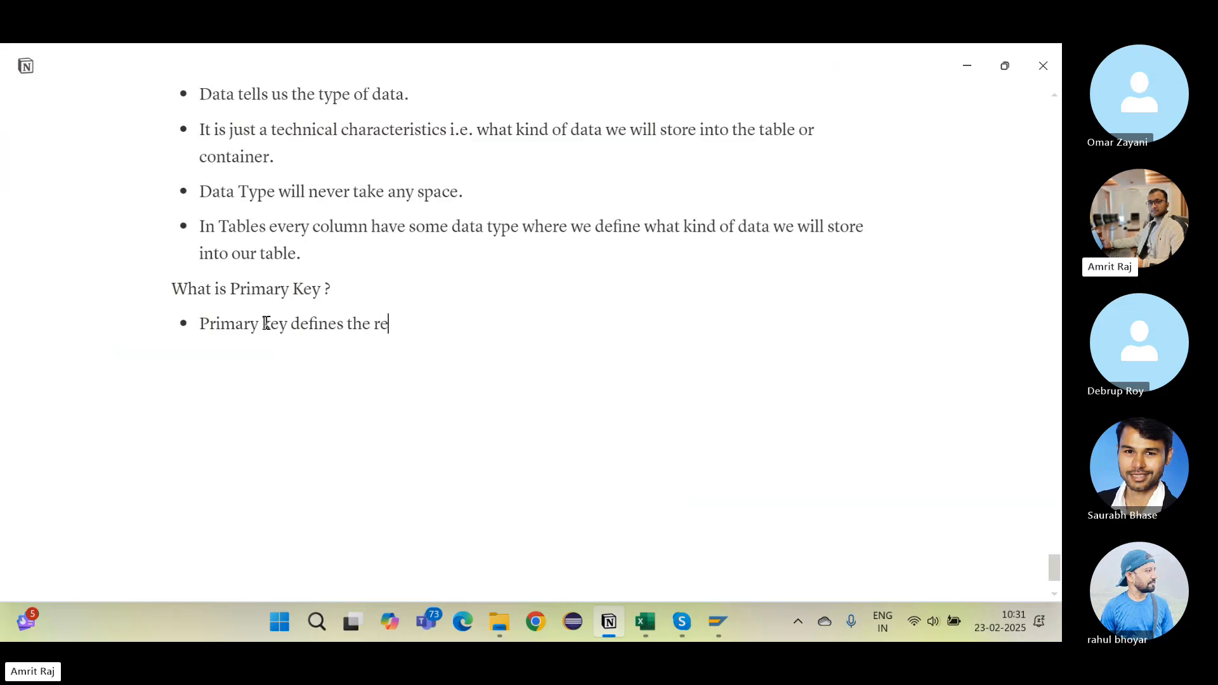
left_click(351, 325)
type("or identi")
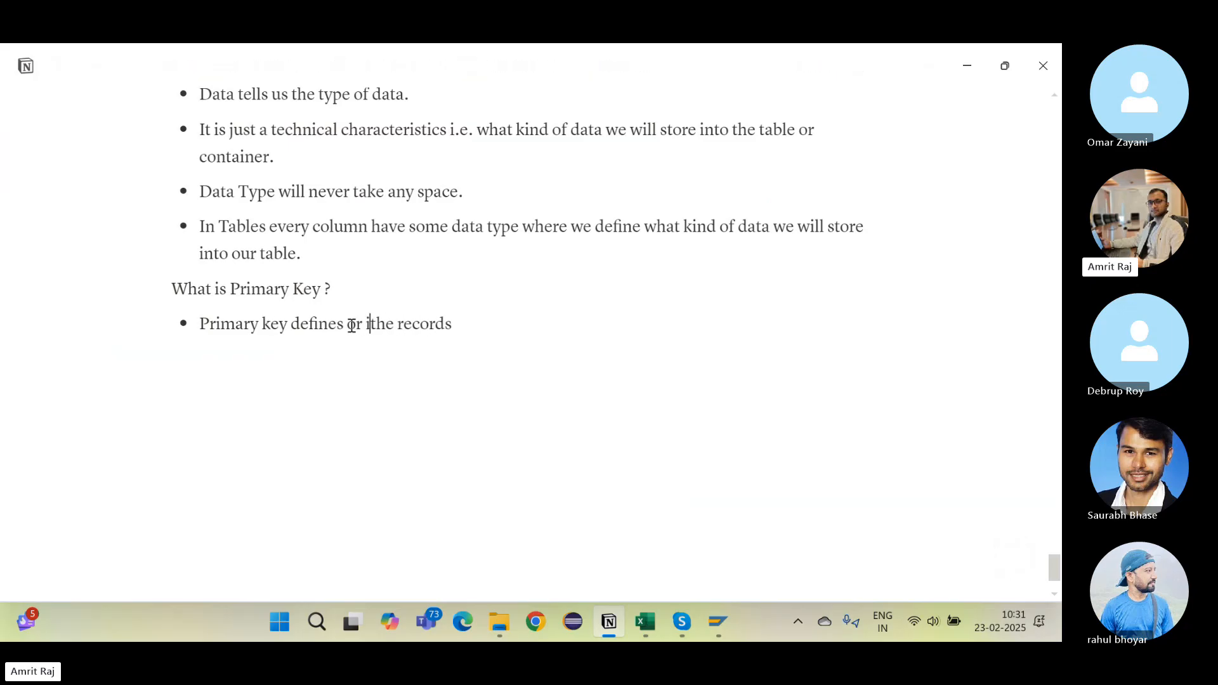
type("fies ")
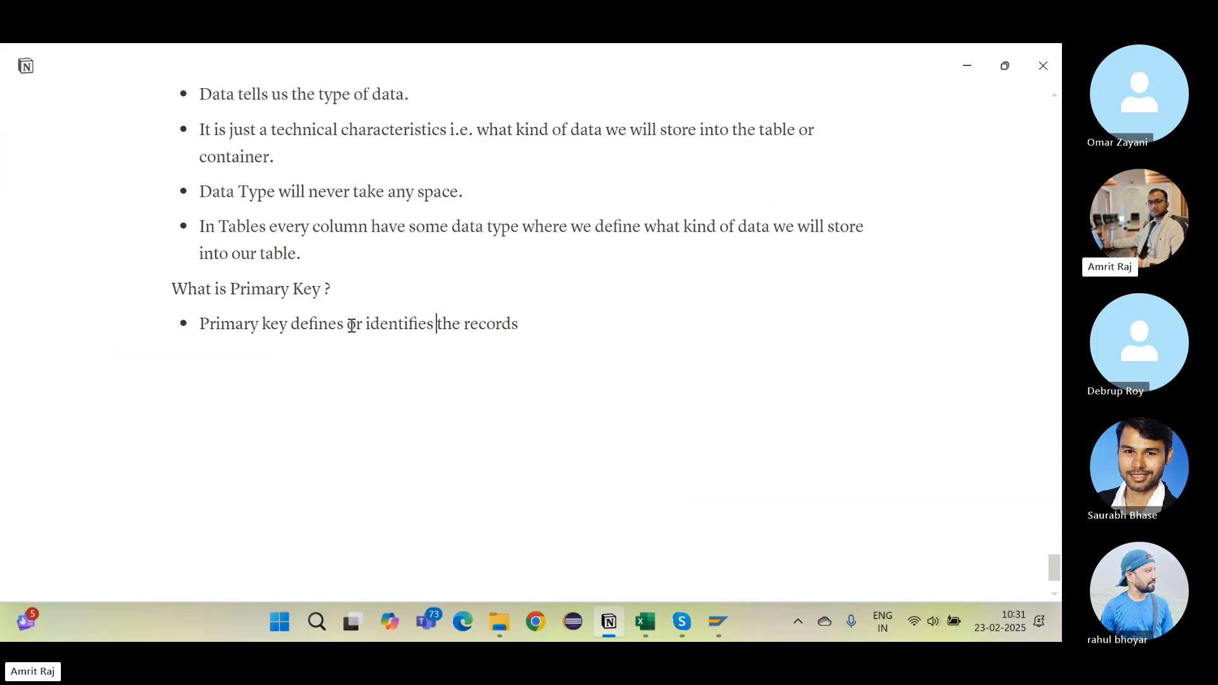
type(" uniqu")
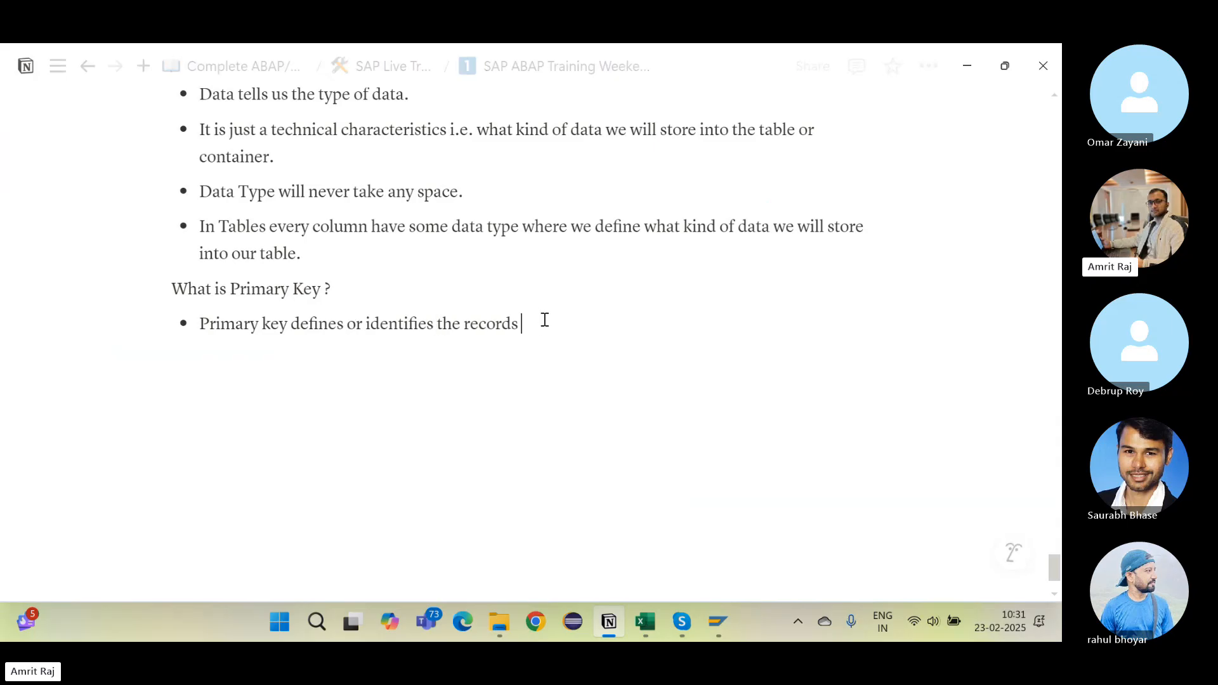
type("ely i")
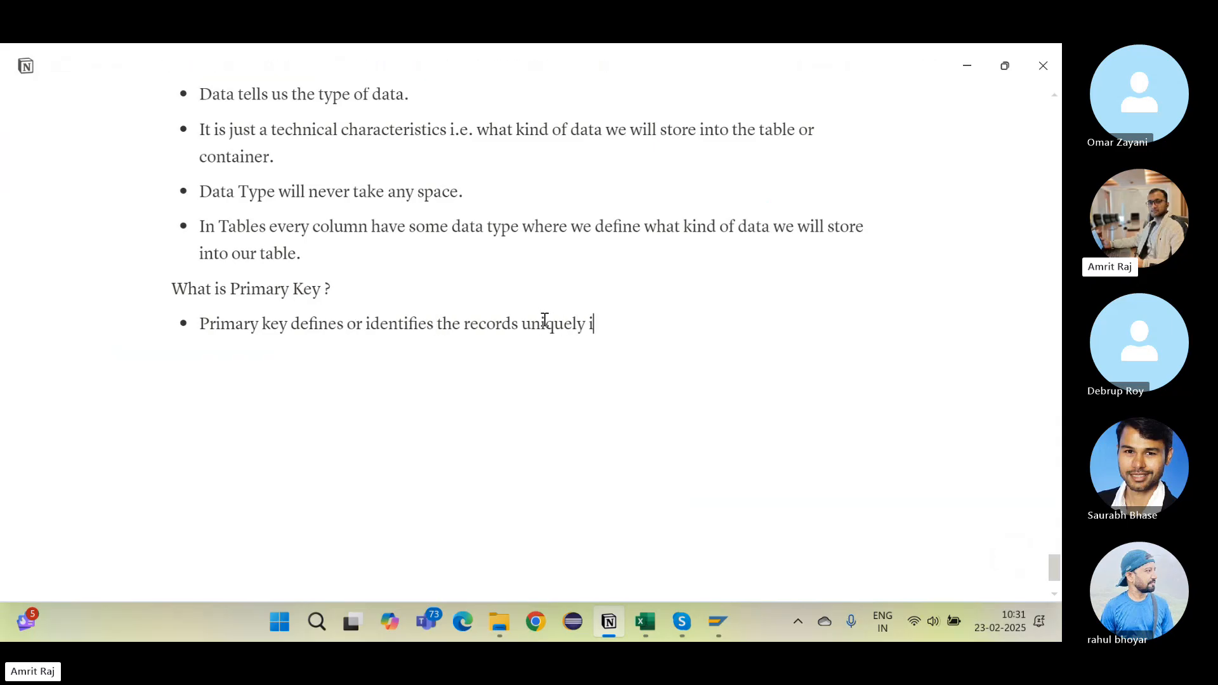
type("n a table,")
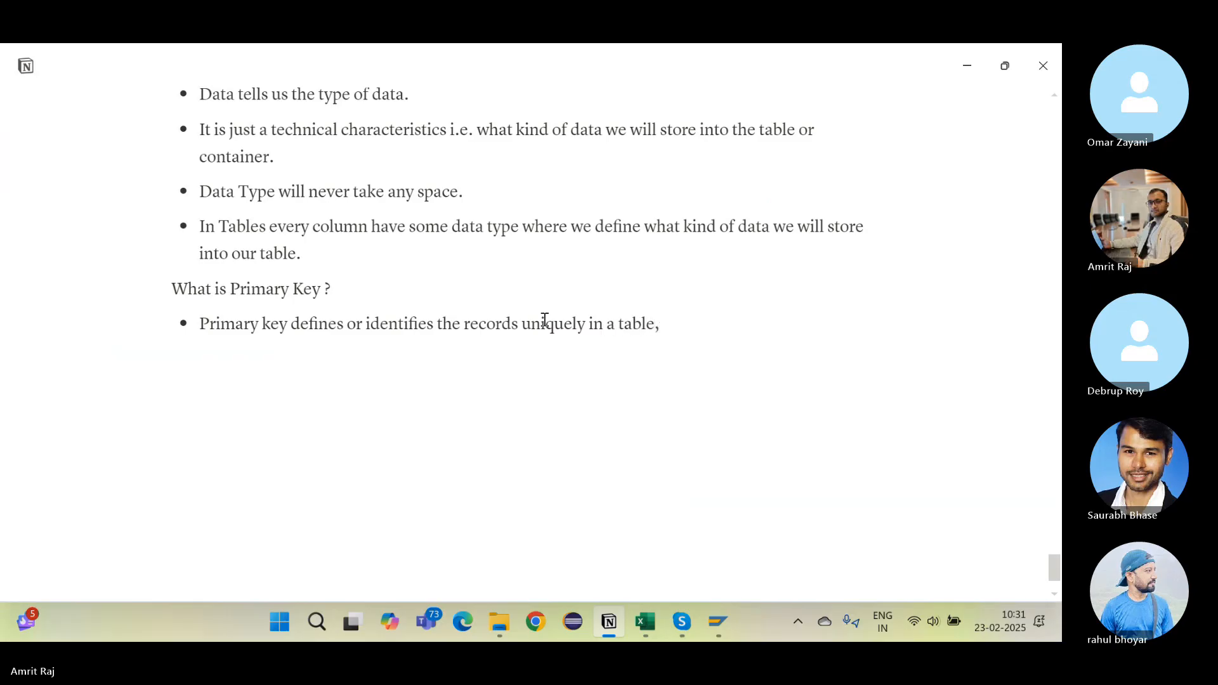
key("BackSpace")
type(".")
Step: Add a bullet saying every table must be given at least one primary key
key("Return")
type("So For ")
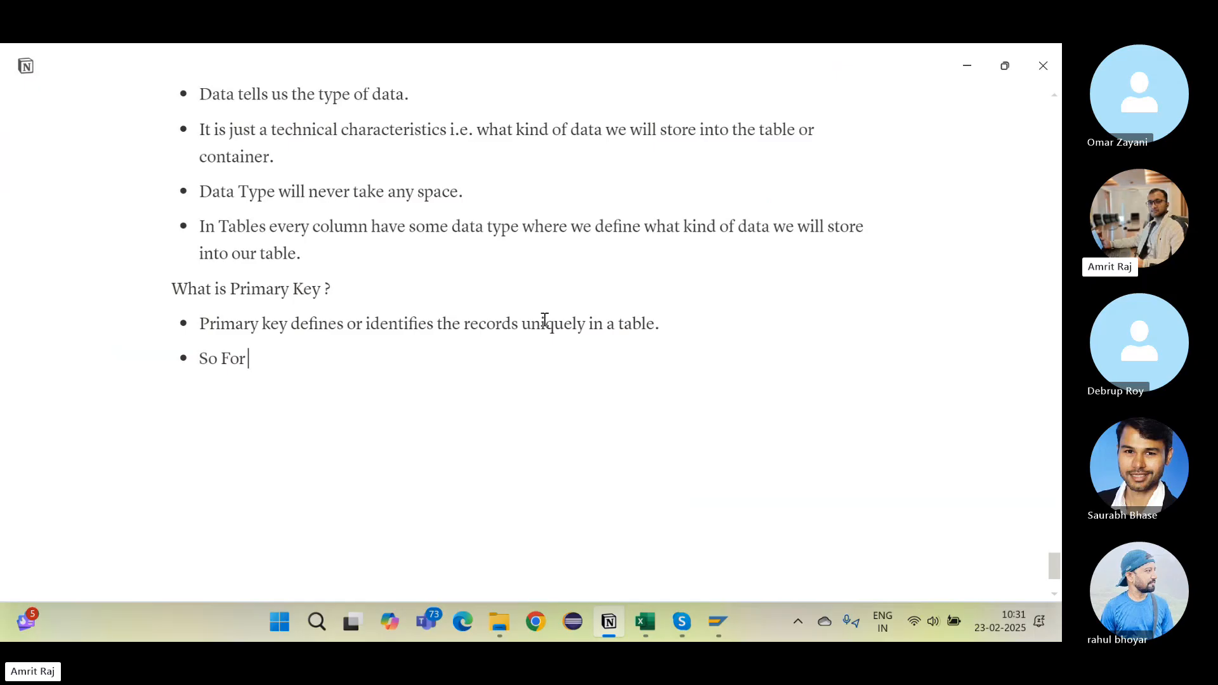
type("very ")
type("ever")
type("table it is mandato")
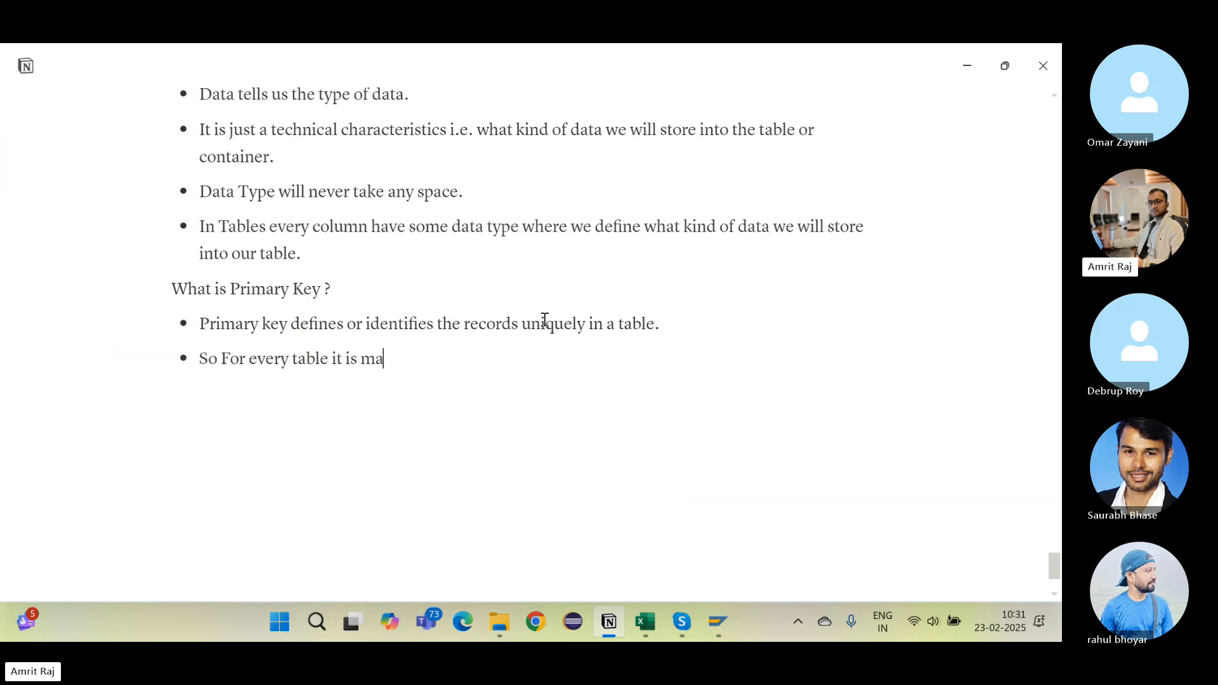
type("t")
type("o gi")
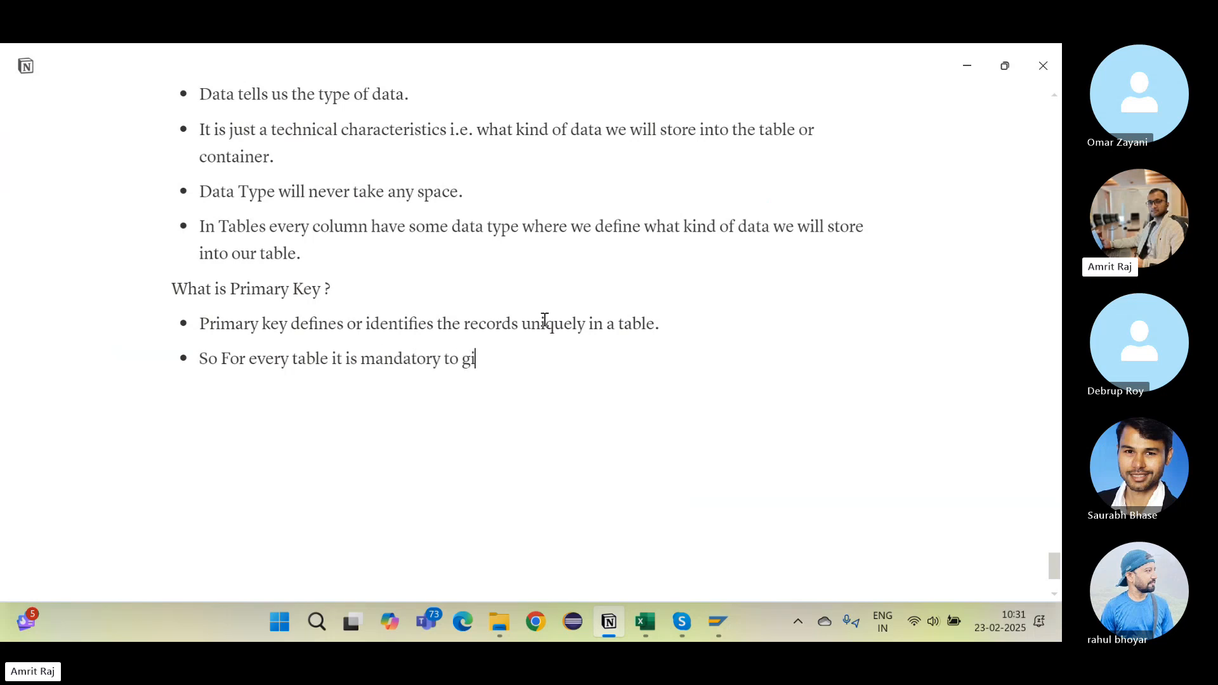
type("ve at least one primary")
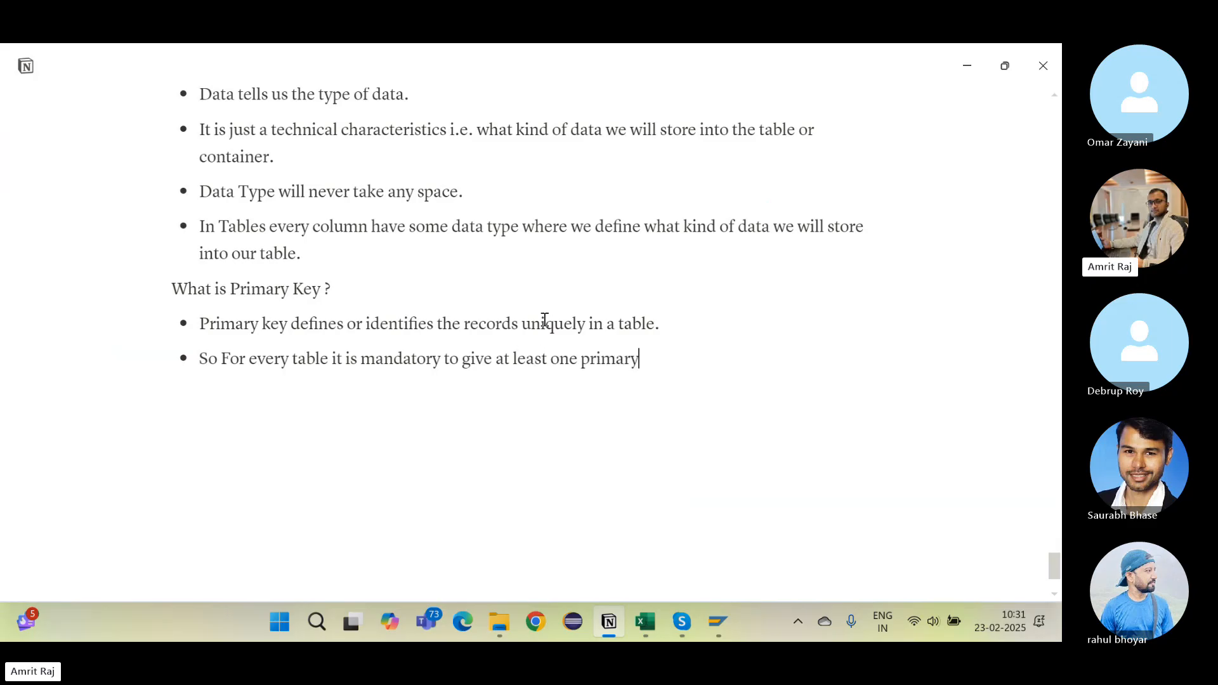
type(" key")
key("alt+Tab")
key("alt+Tab")
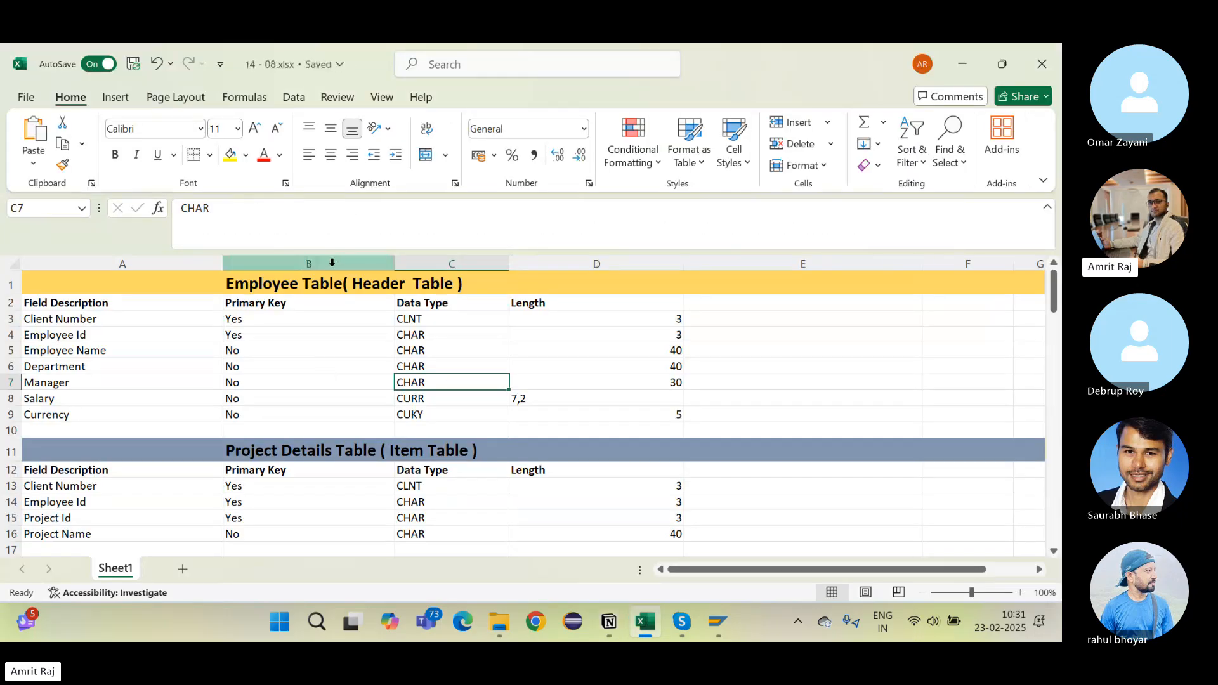
Step: Highlight the Employee Table fields and their primary key values, Yes for Employee Id and No for Employee Name
left_click(107, 337)
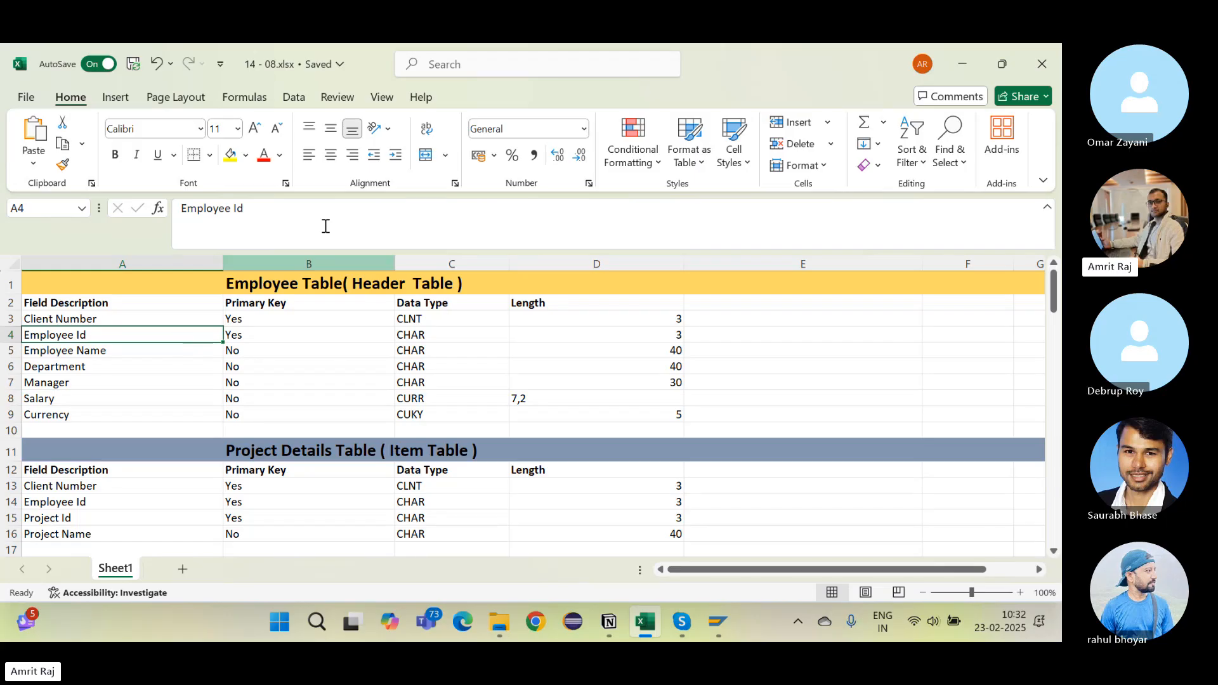
left_click(334, 349)
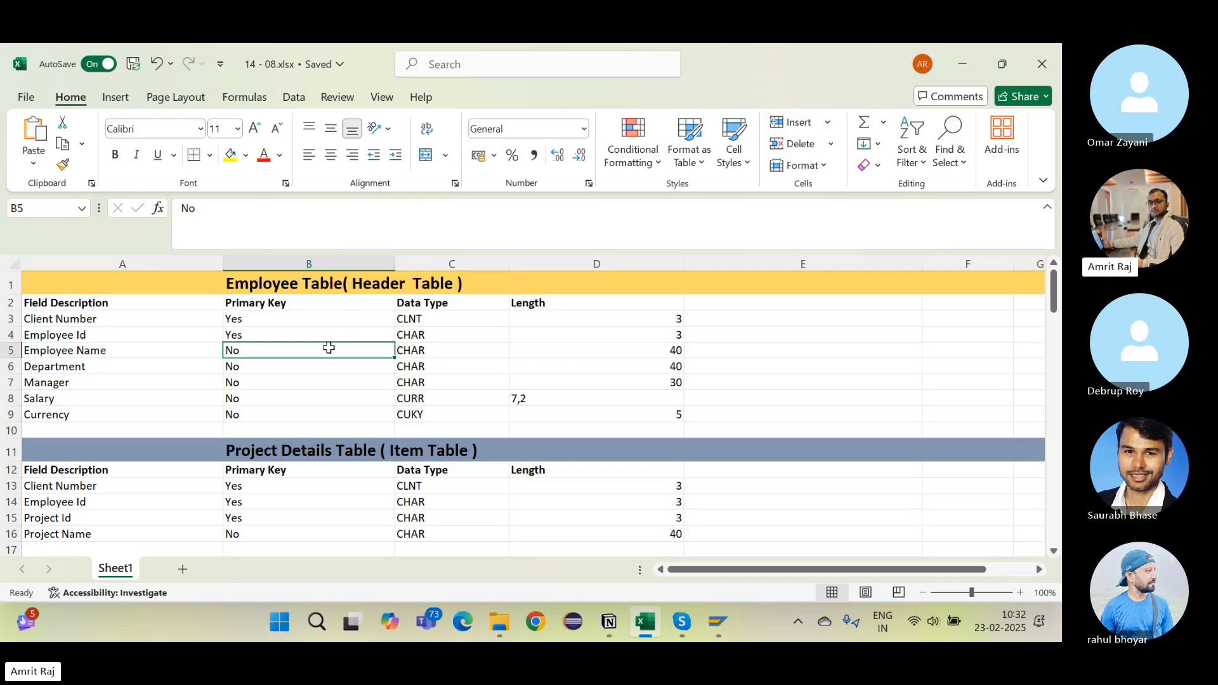
left_click(315, 337)
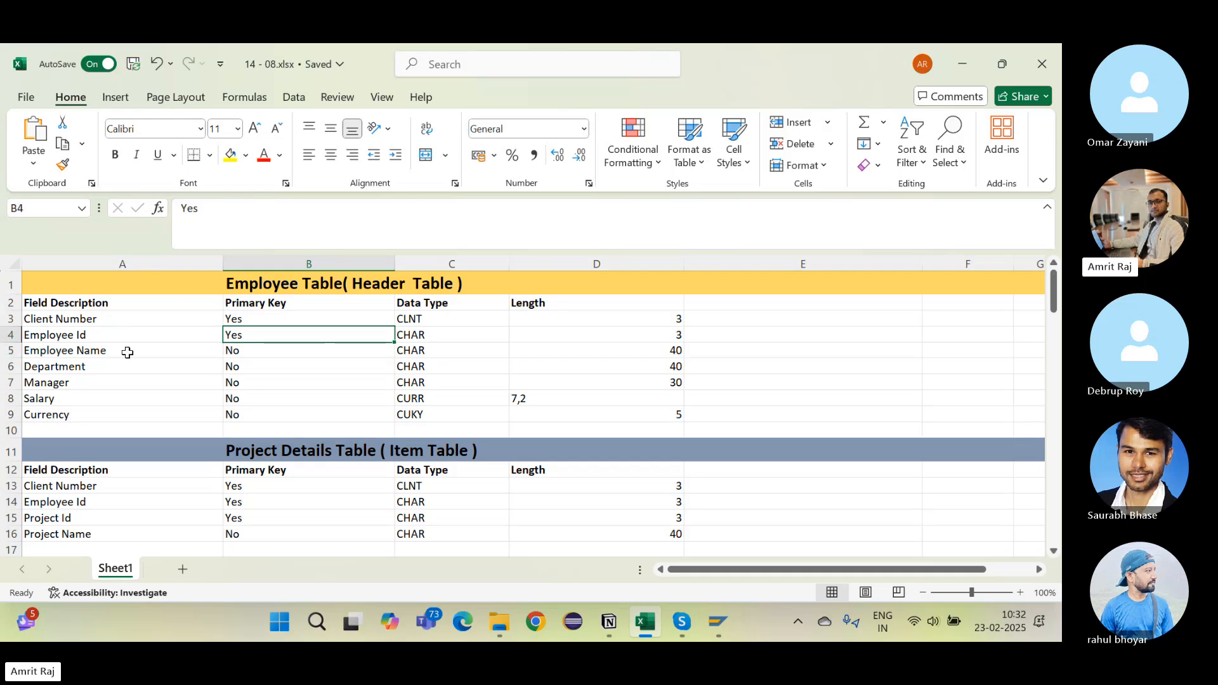
left_click(128, 363)
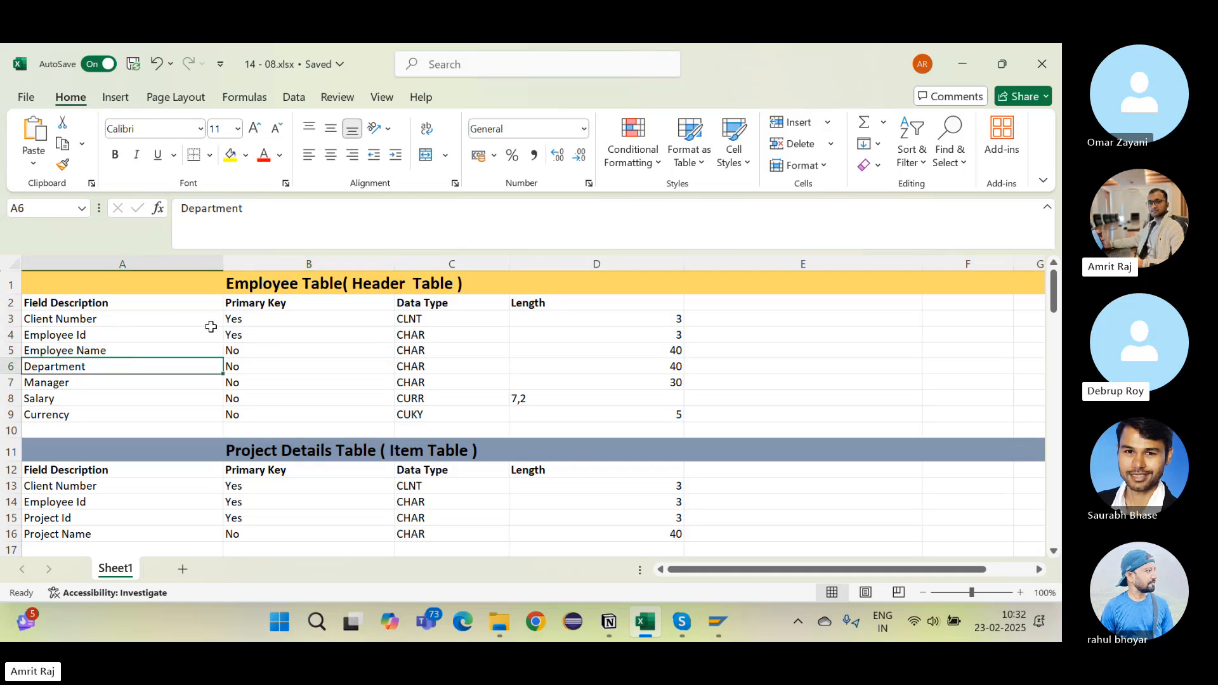
left_click(157, 353)
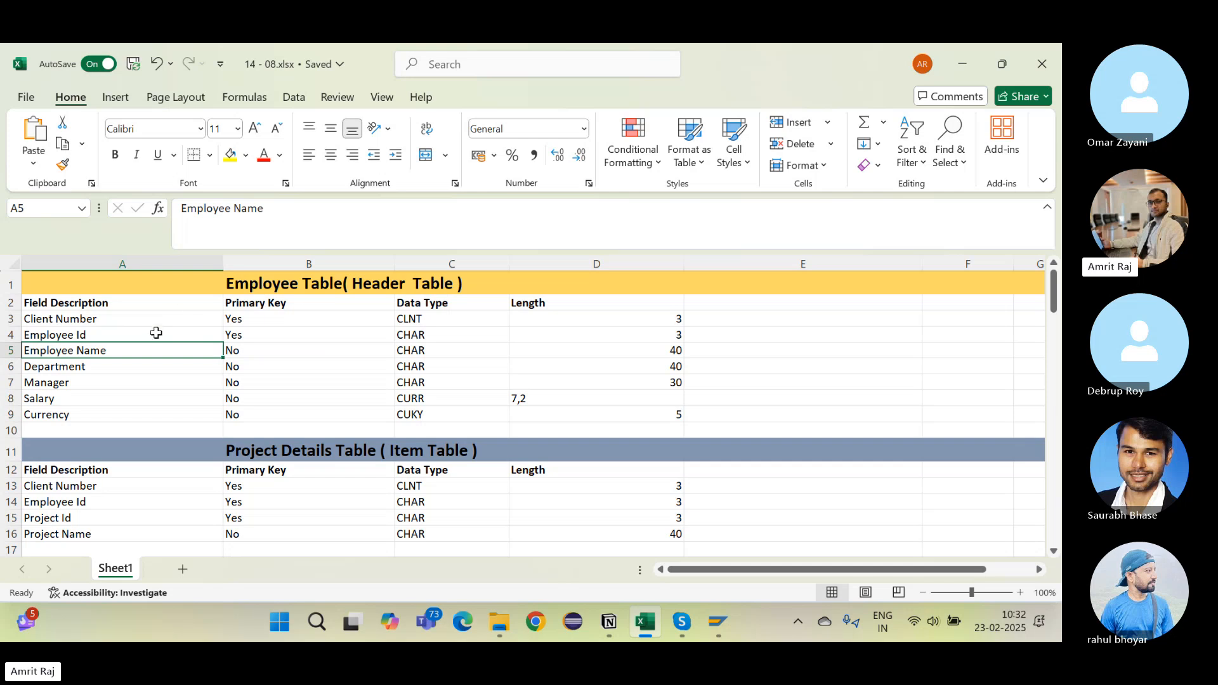
left_click(156, 333)
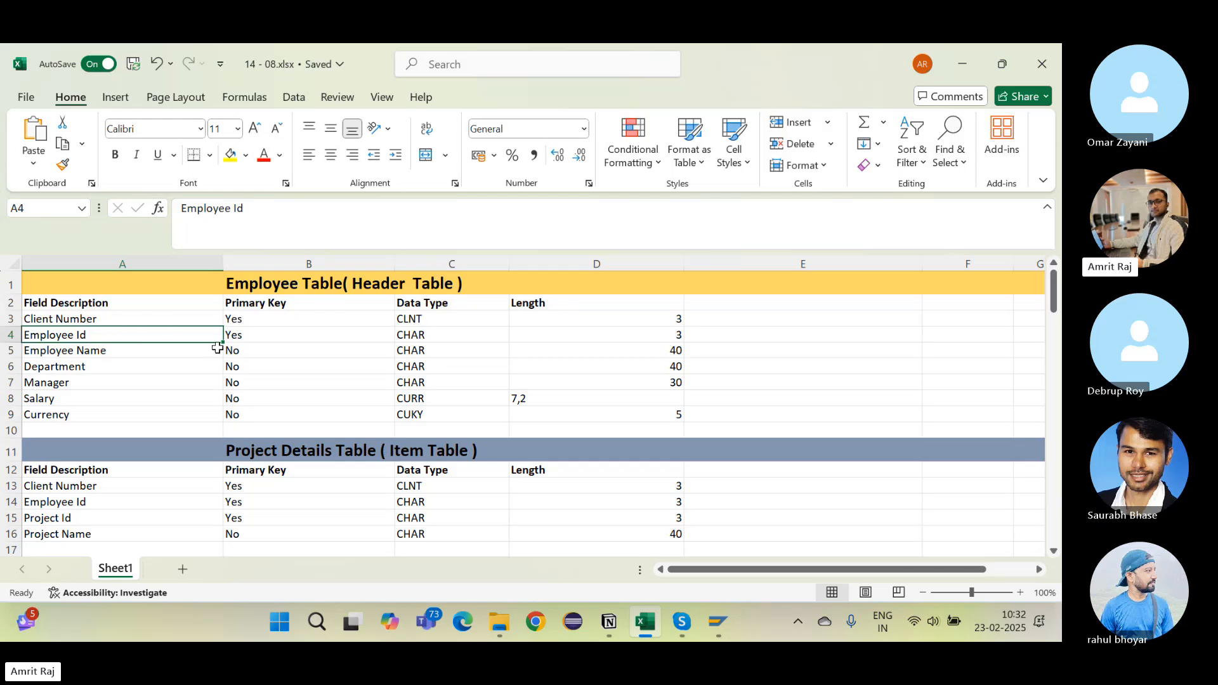
left_click(255, 334)
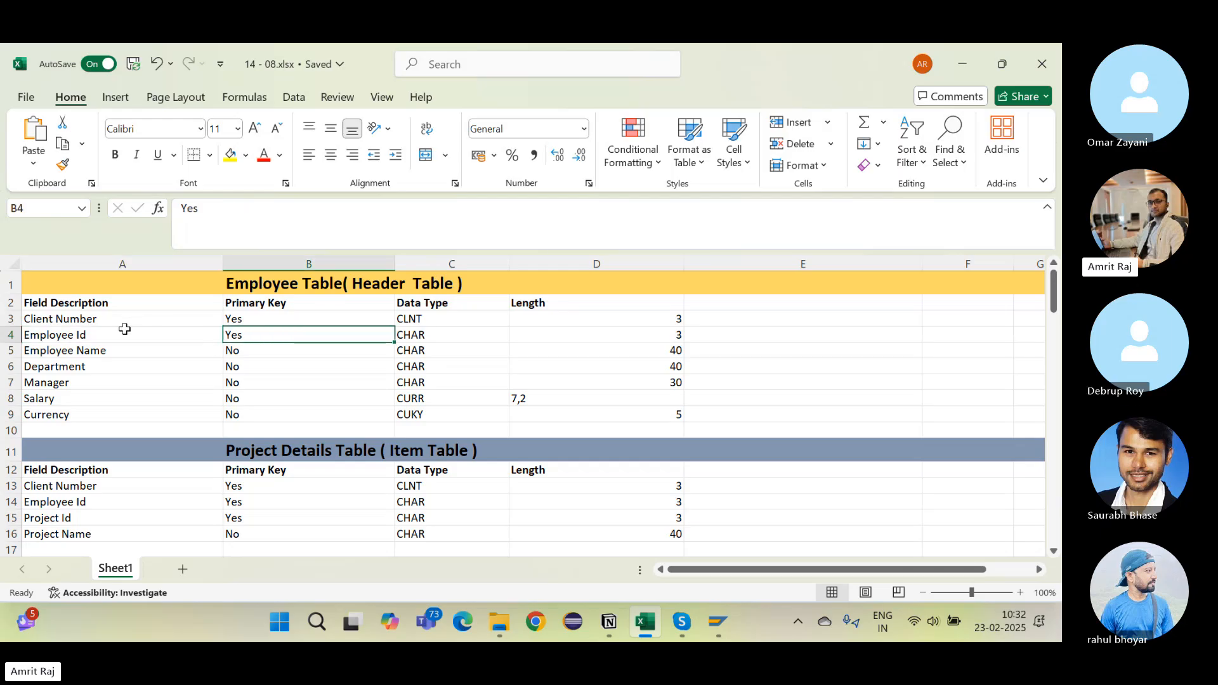
left_click(122, 334)
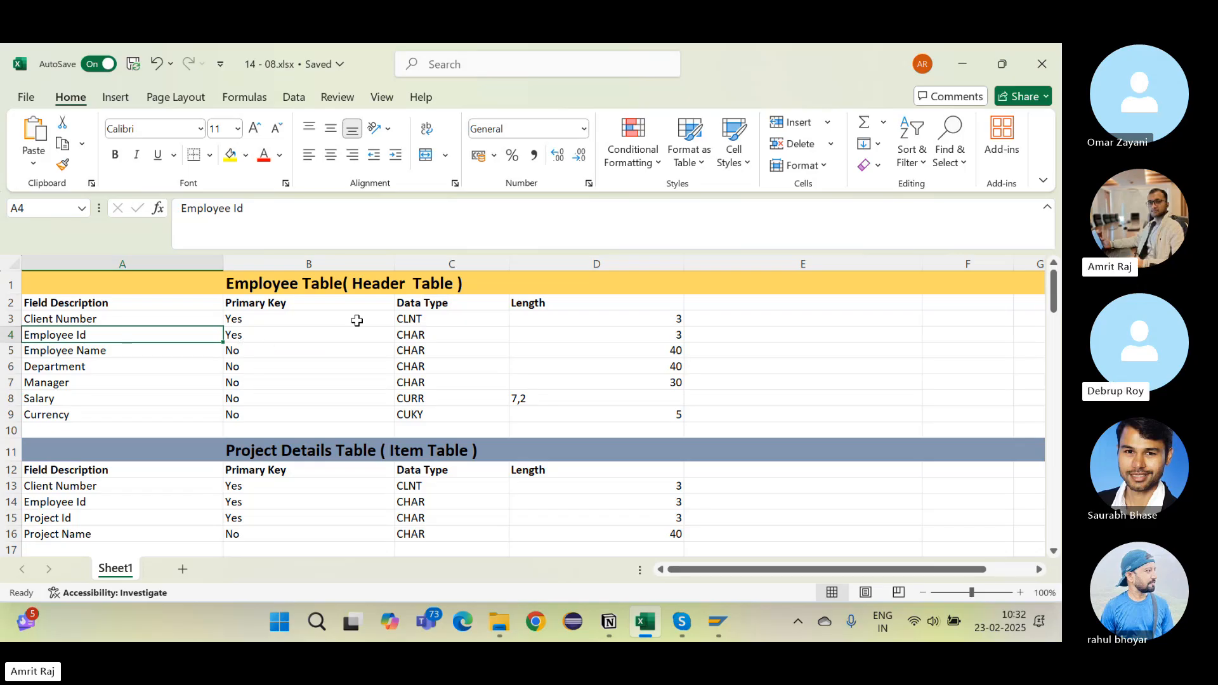
Step: Try to display table VBAK in the ABAP Dictionary and dismiss the broken-connection window
key("alt+Tab")
key("alt+Tab")
key("alt+Tab")
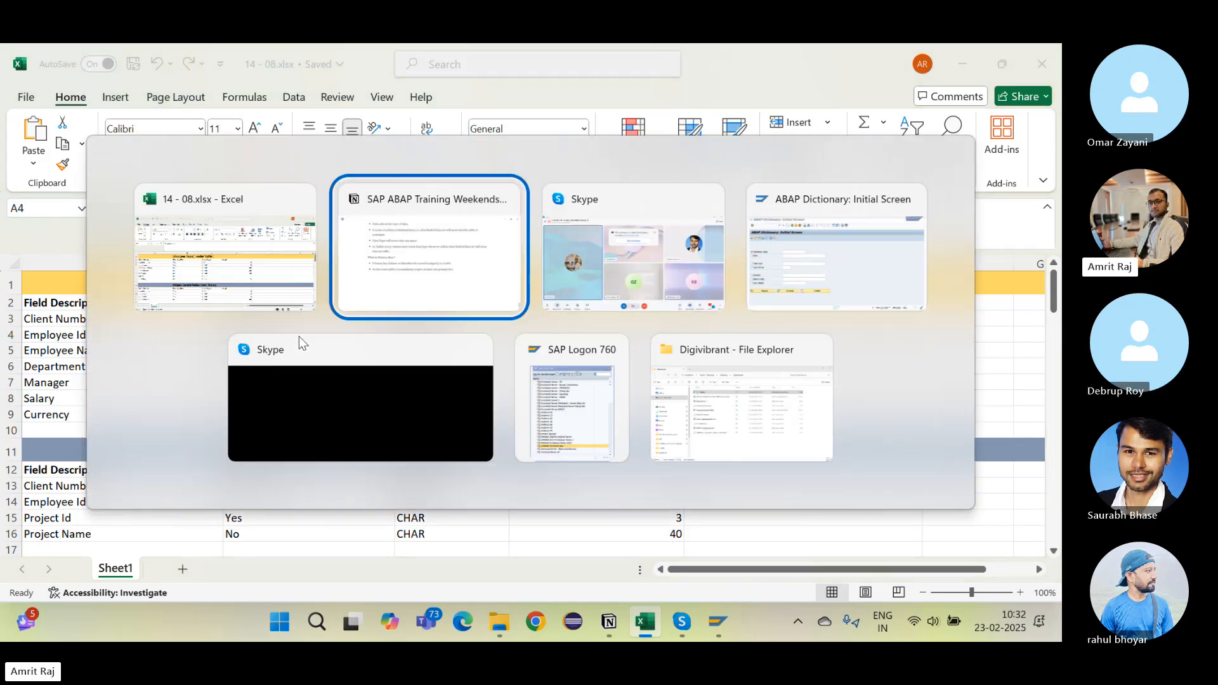
type("VBAK")
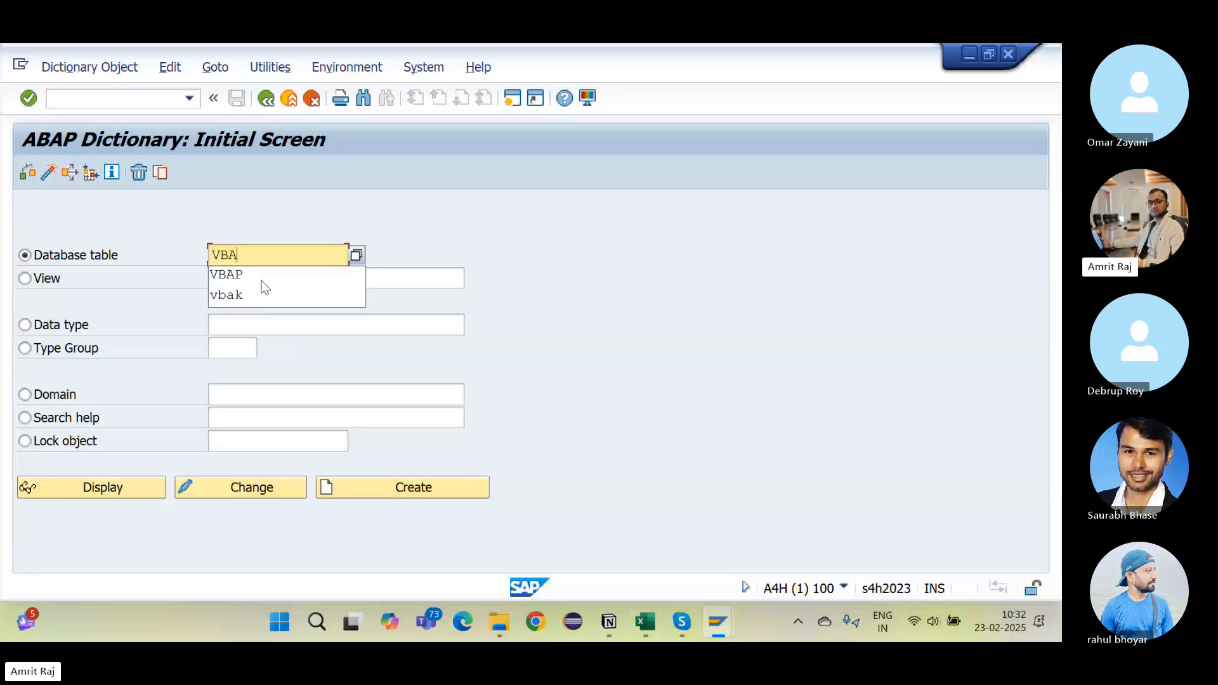
left_click(101, 497)
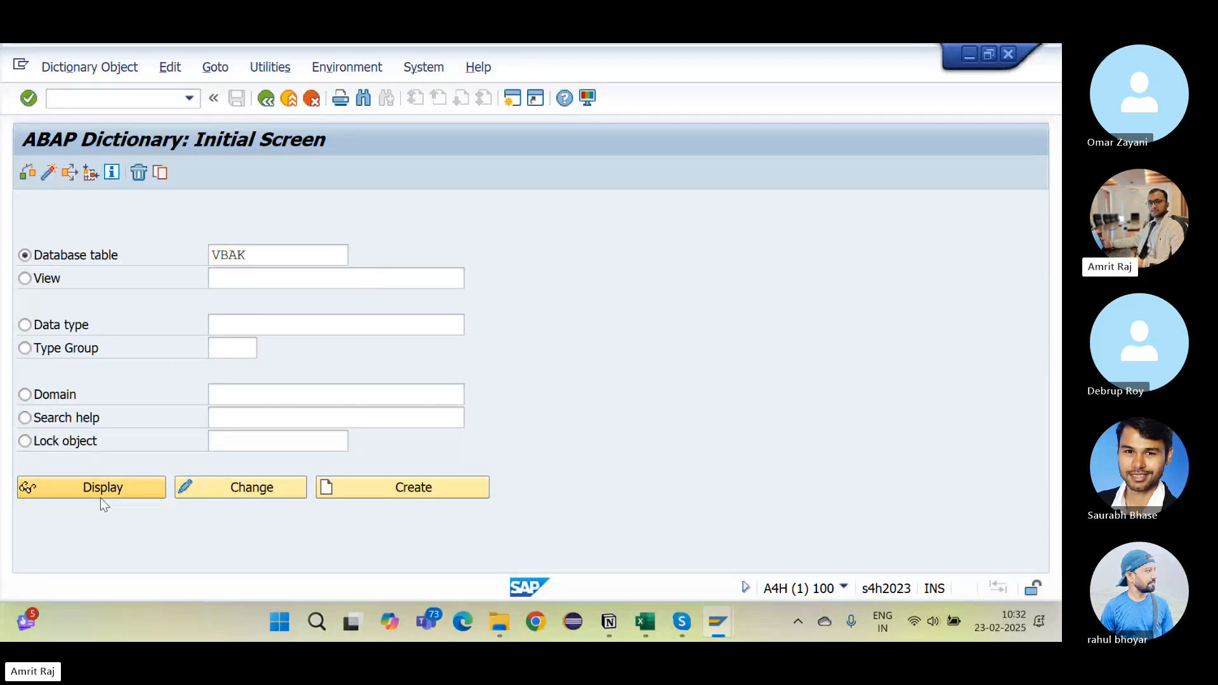
key("Escape")
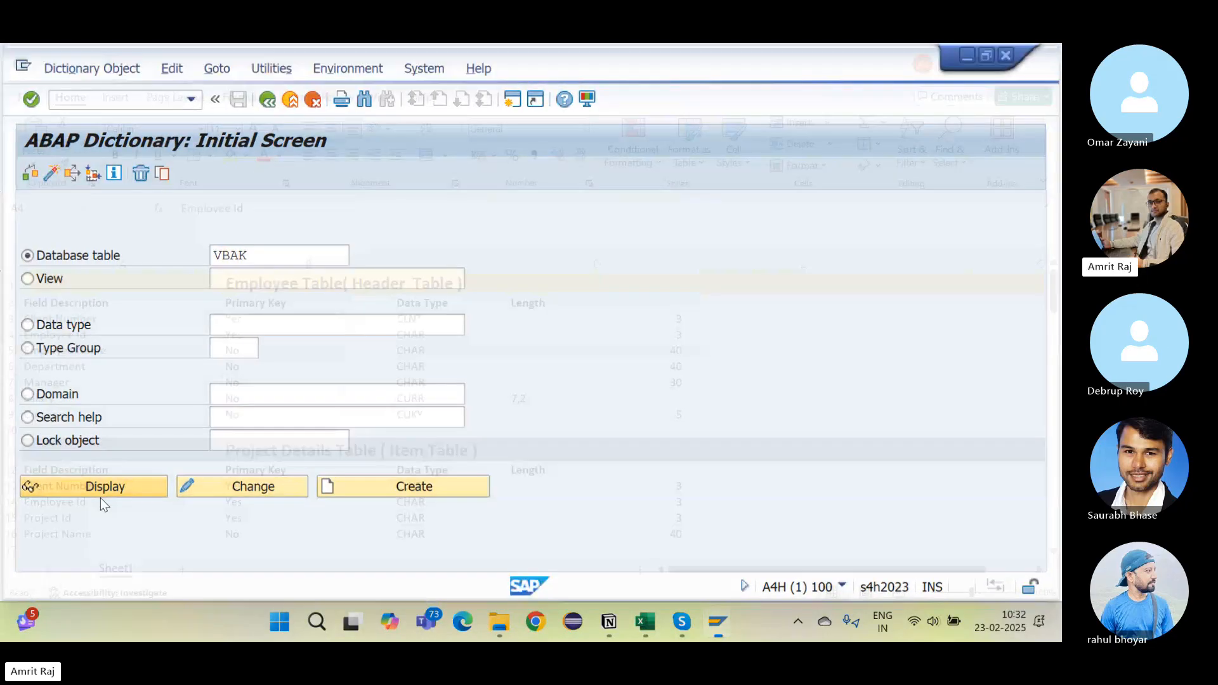
Step: Log back on to the S4HANA Technical User system with the saved user name and account password
key("alt+Tab")
key("alt+Tab")
key("alt+Tab")
key("alt+Tab")
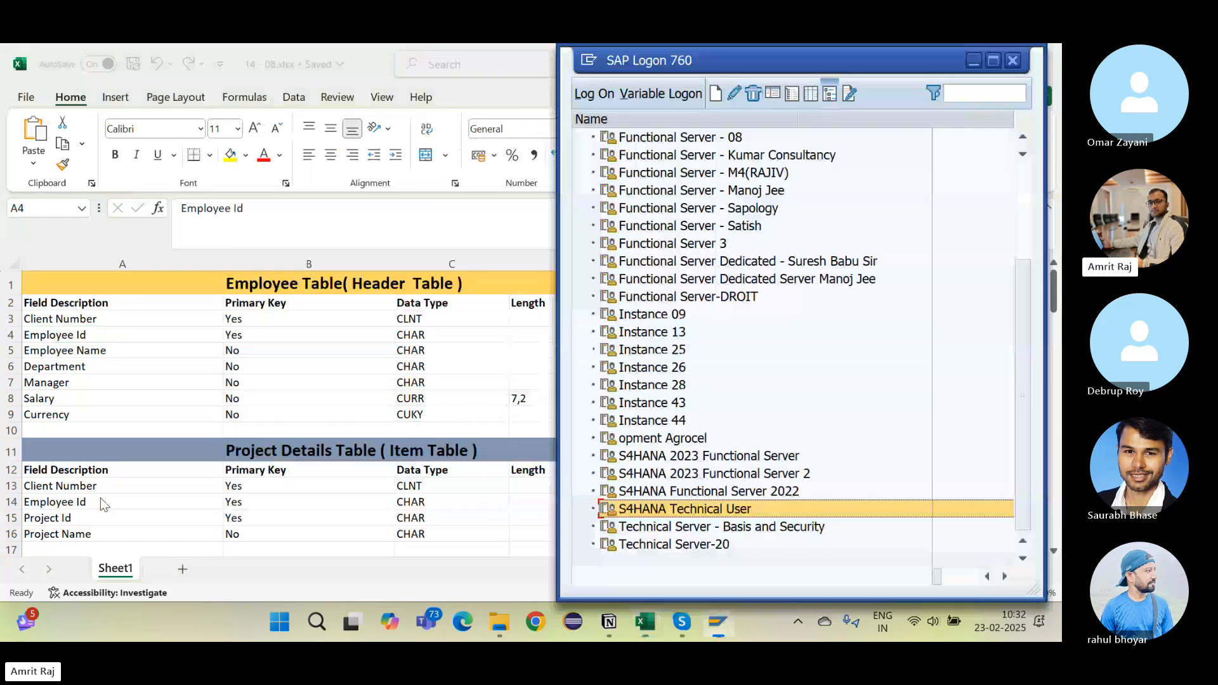
key("Return")
key("Down")
key("Return")
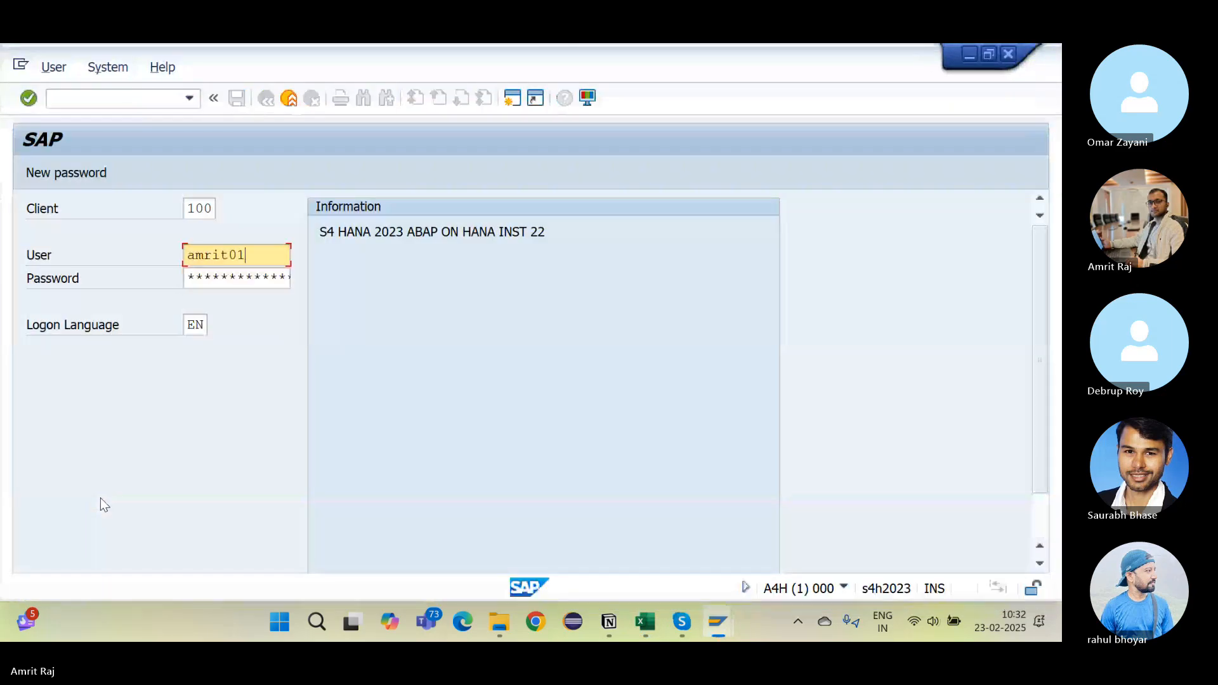
key("Tab")
type("*****")
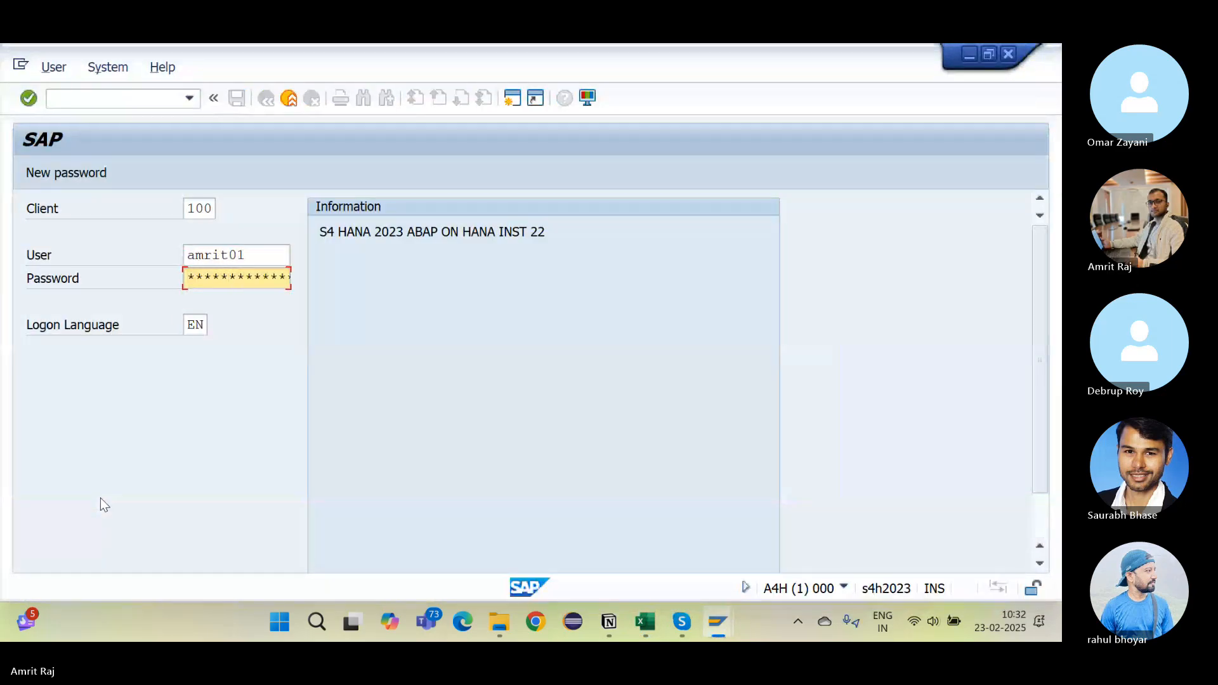
key("Return")
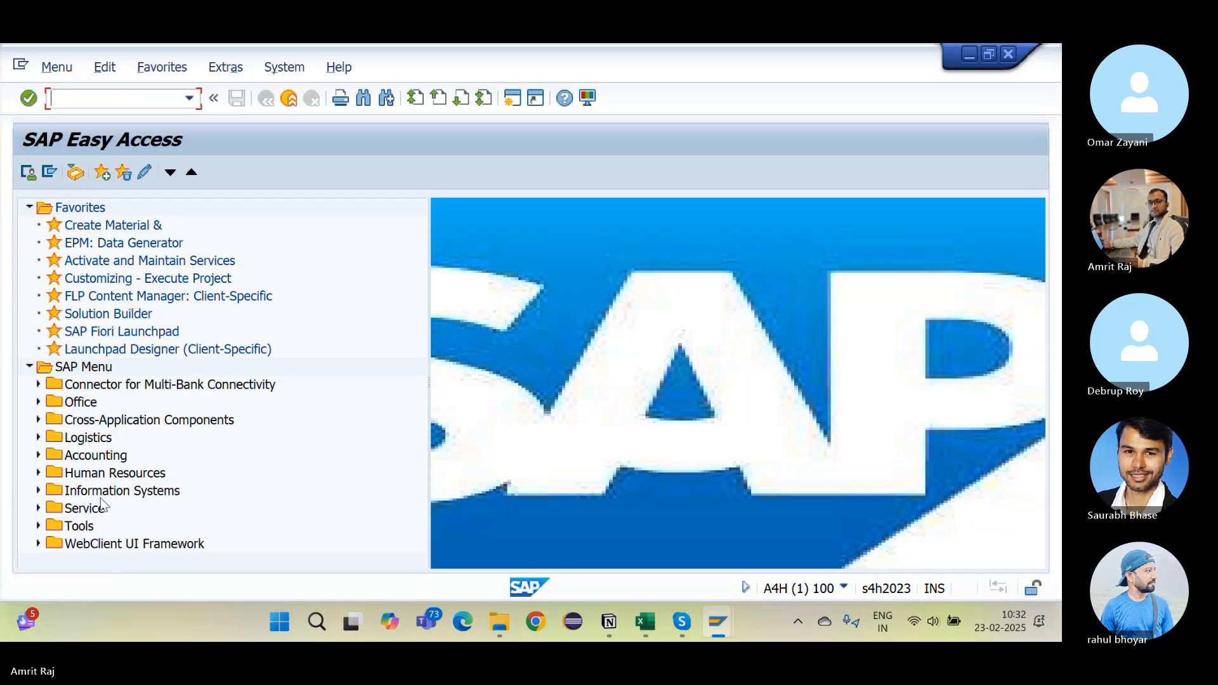
Step: Run SE11 and display table vbak picked from the history list
type("Se11")
key("Return")
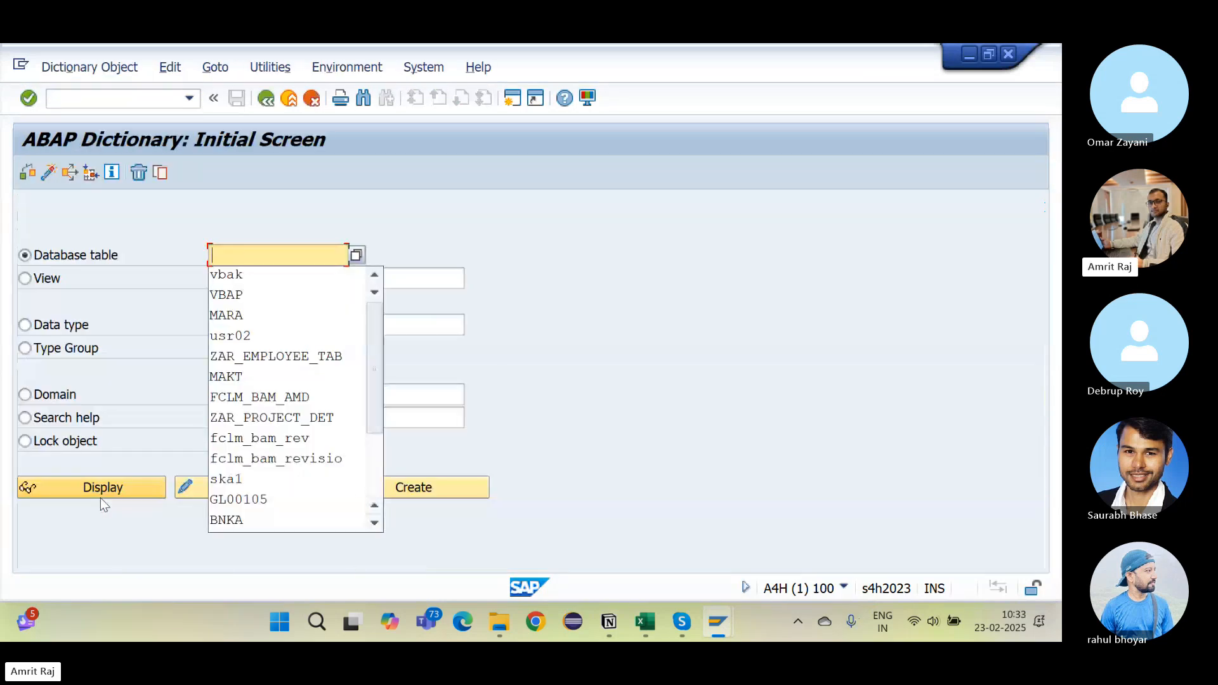
key("Down")
key("Return")
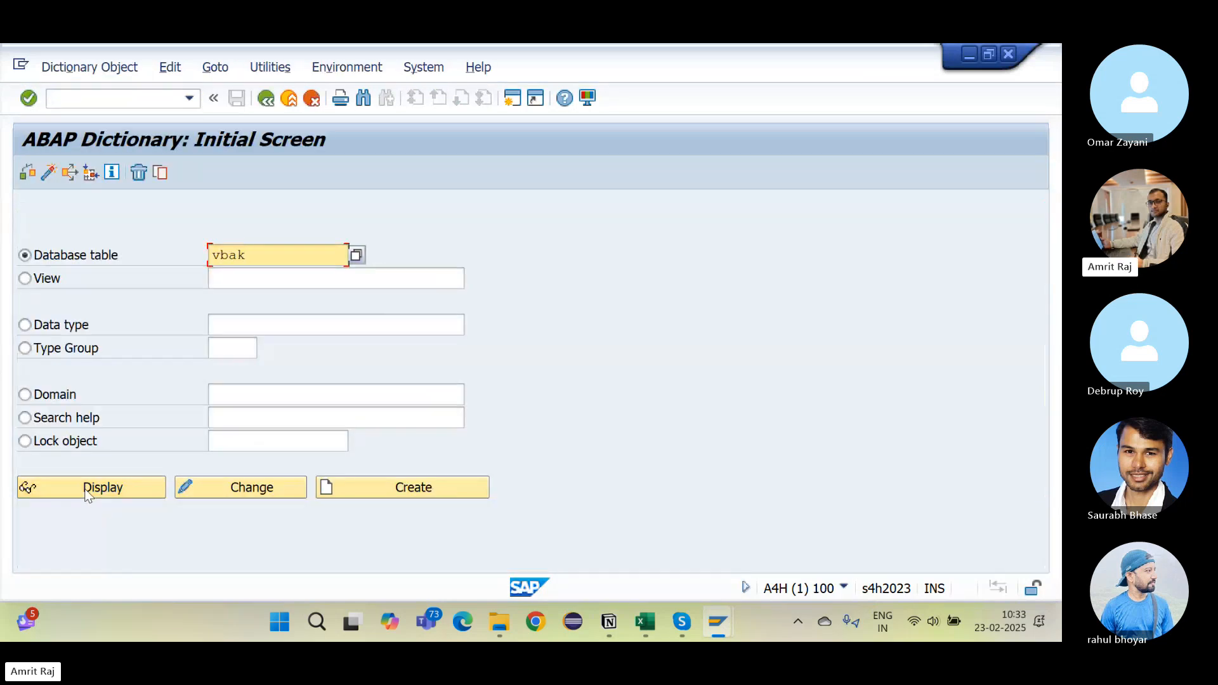
left_click(133, 487)
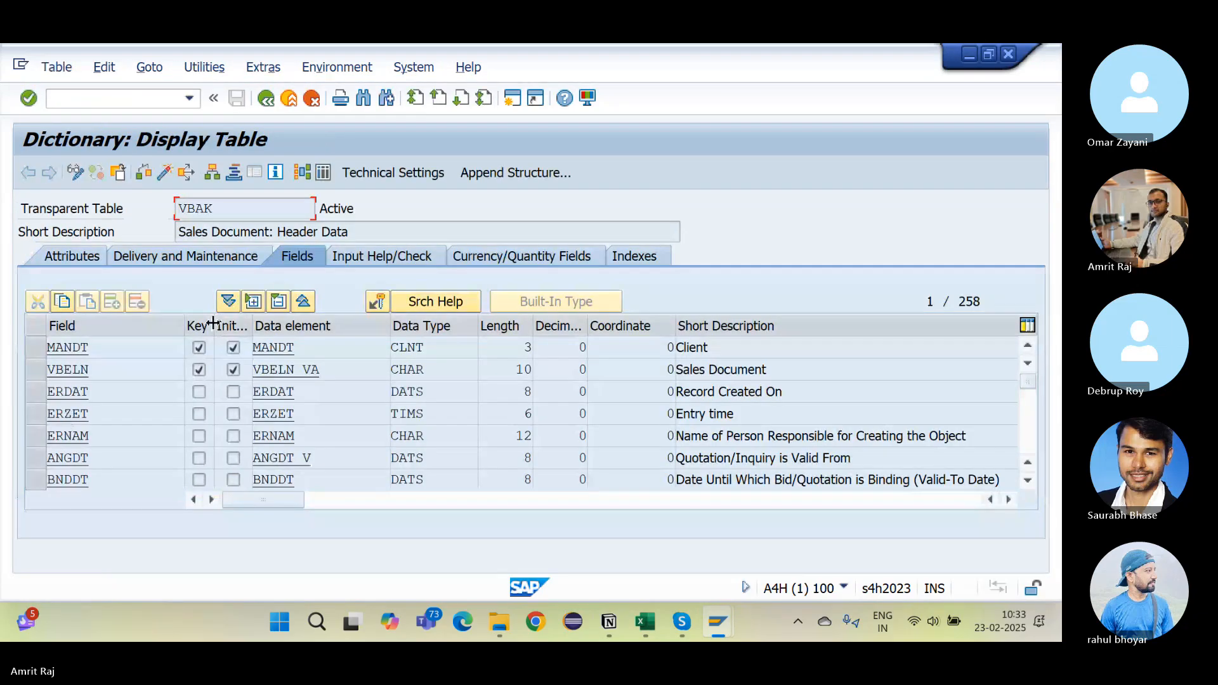
Step: Widen VBAK's Key column and highlight key fields MANDT and VBELN with its Sales Document description
left_click_drag(215, 325, 291, 331)
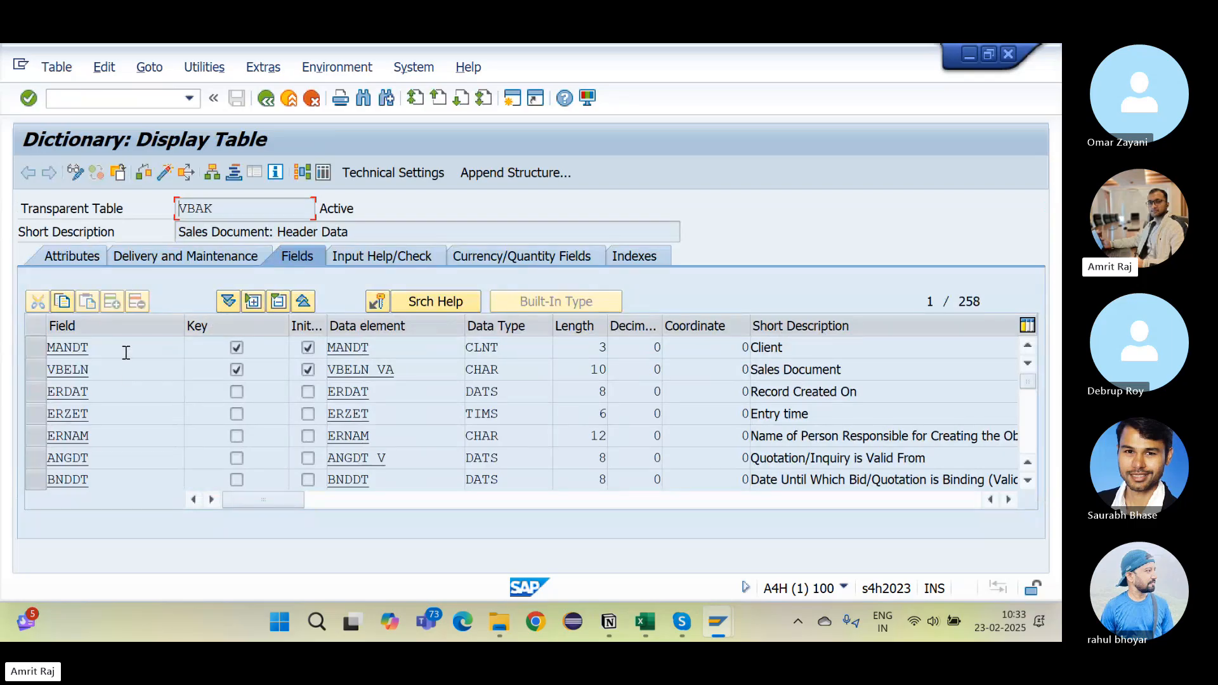
left_click_drag(123, 351, 47, 350)
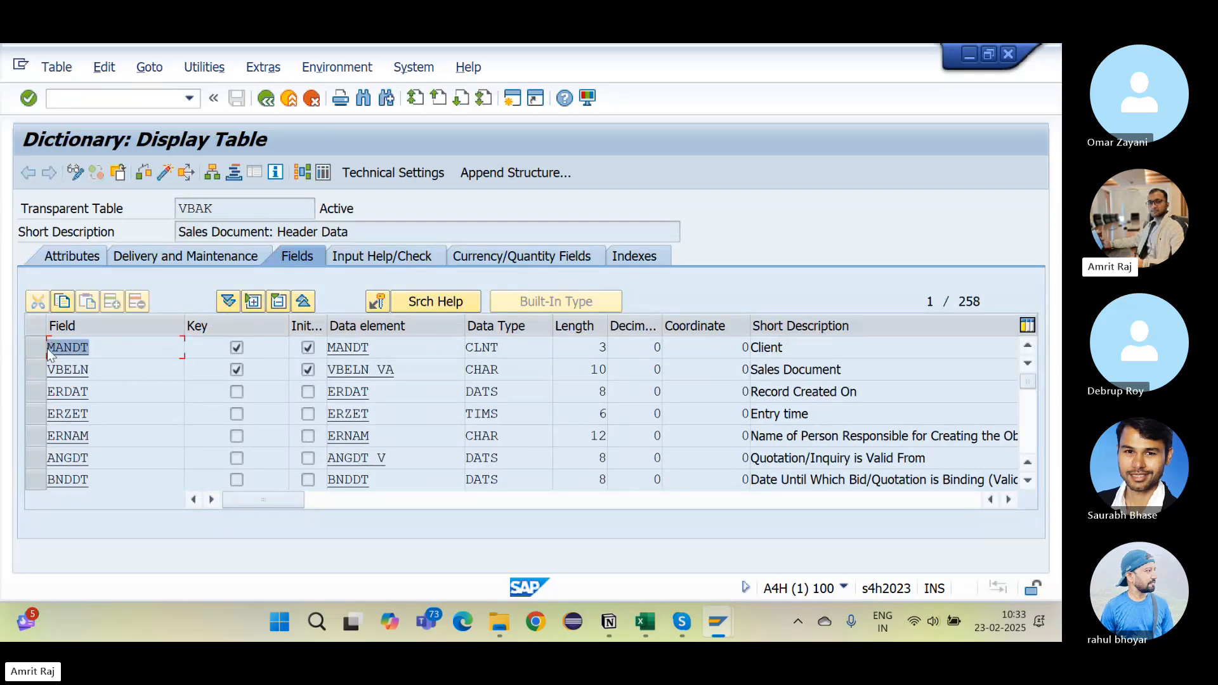
left_click(93, 344)
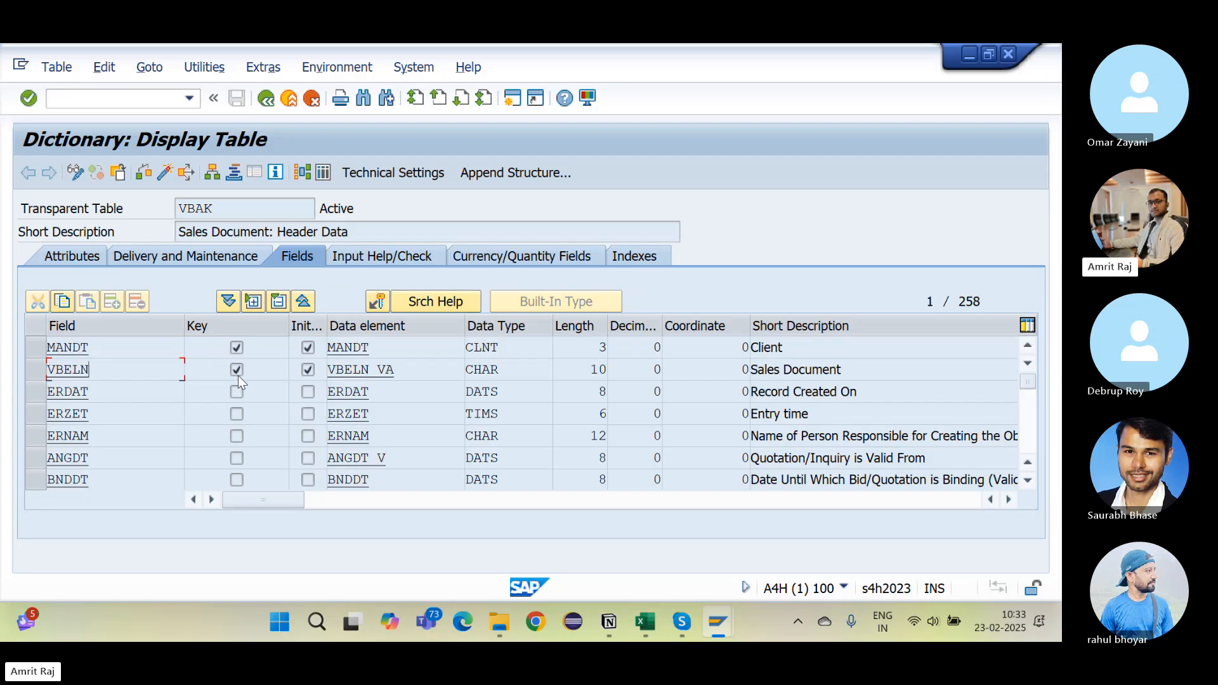
double_click(106, 377)
left_click_drag(886, 373, 695, 388)
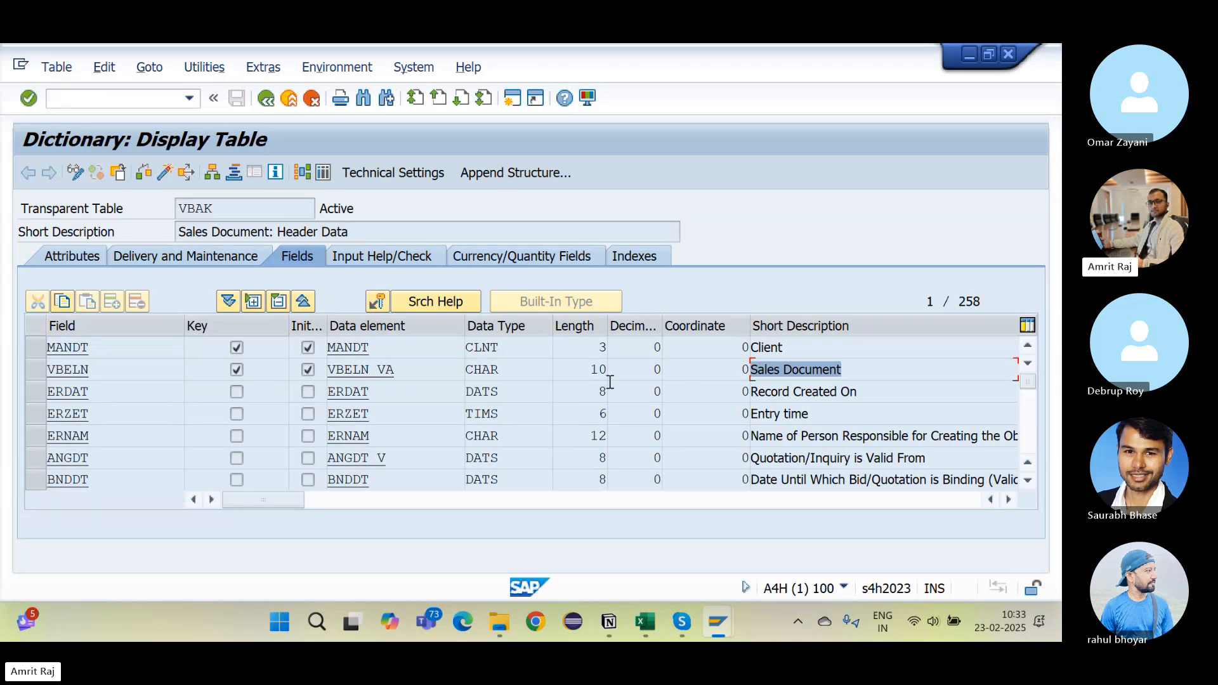
key("alt+Tab")
key("alt+Tab")
key("alt+Tab")
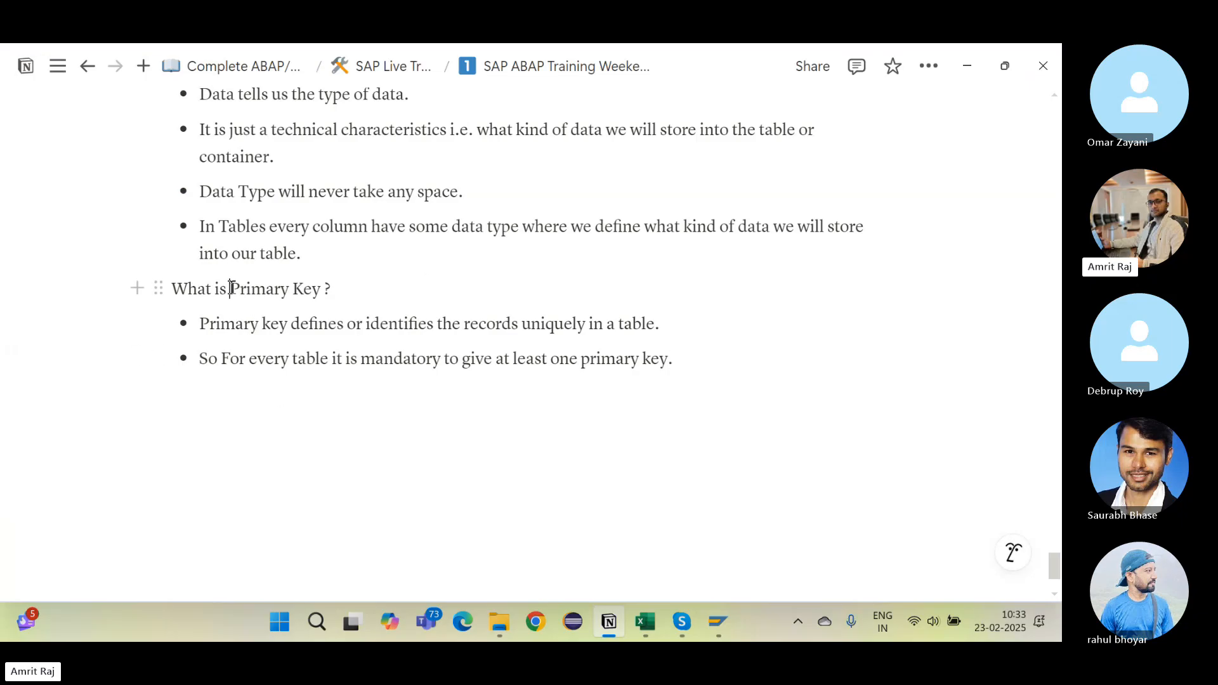
Step: Add a bullet: the client decides the primary key column, and per SAP guidelines keys are stored at the table's top
left_click_drag(230, 289, 340, 307)
left_click(737, 359)
key("Return")
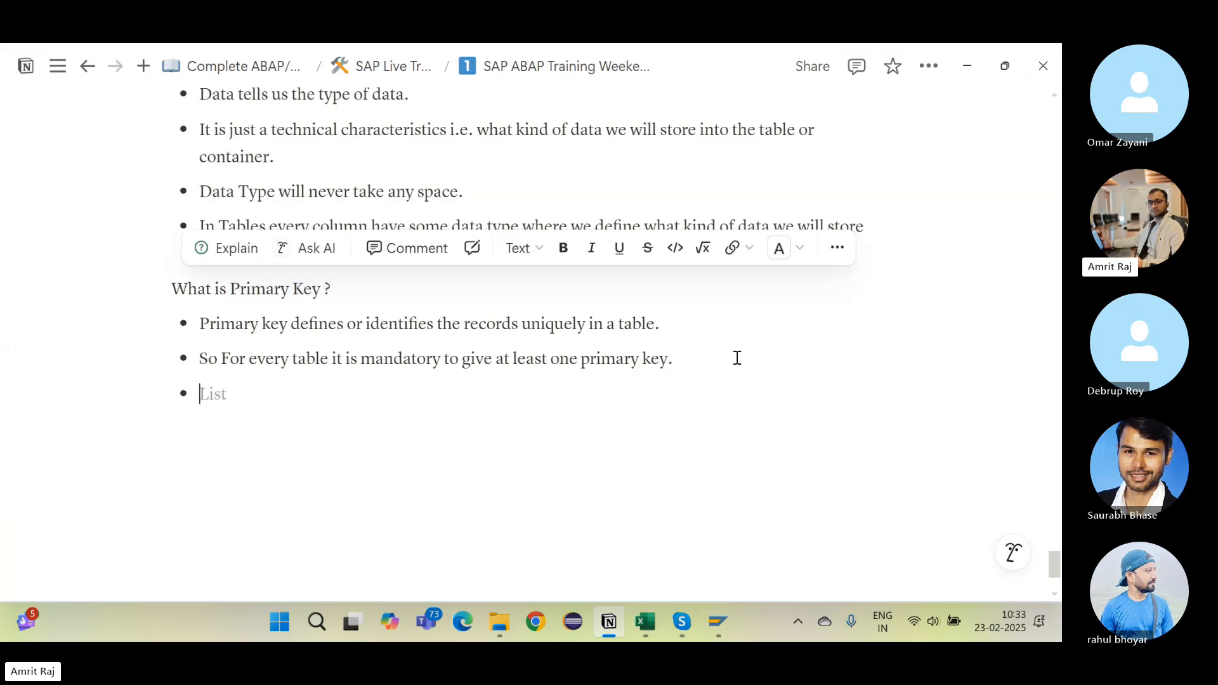
type("Uour")
key("BackSpace")
key("BackSpace")
key("BackSpace")
key("BackSpace")
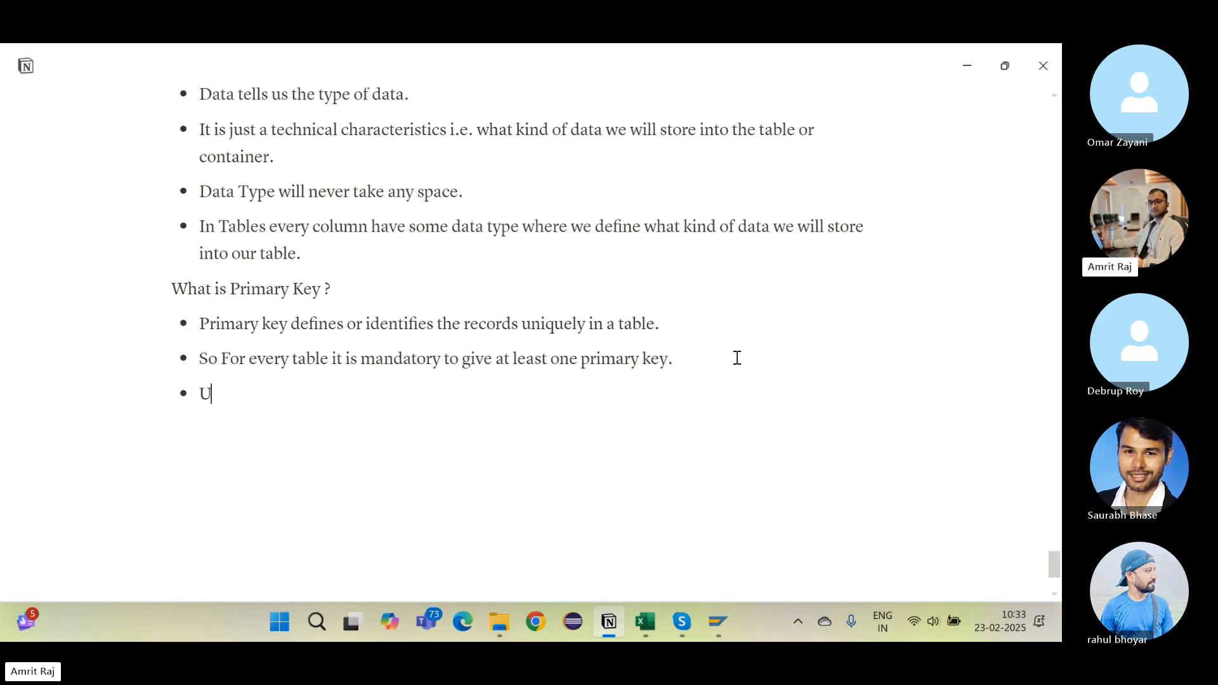
type("Your client will ex")
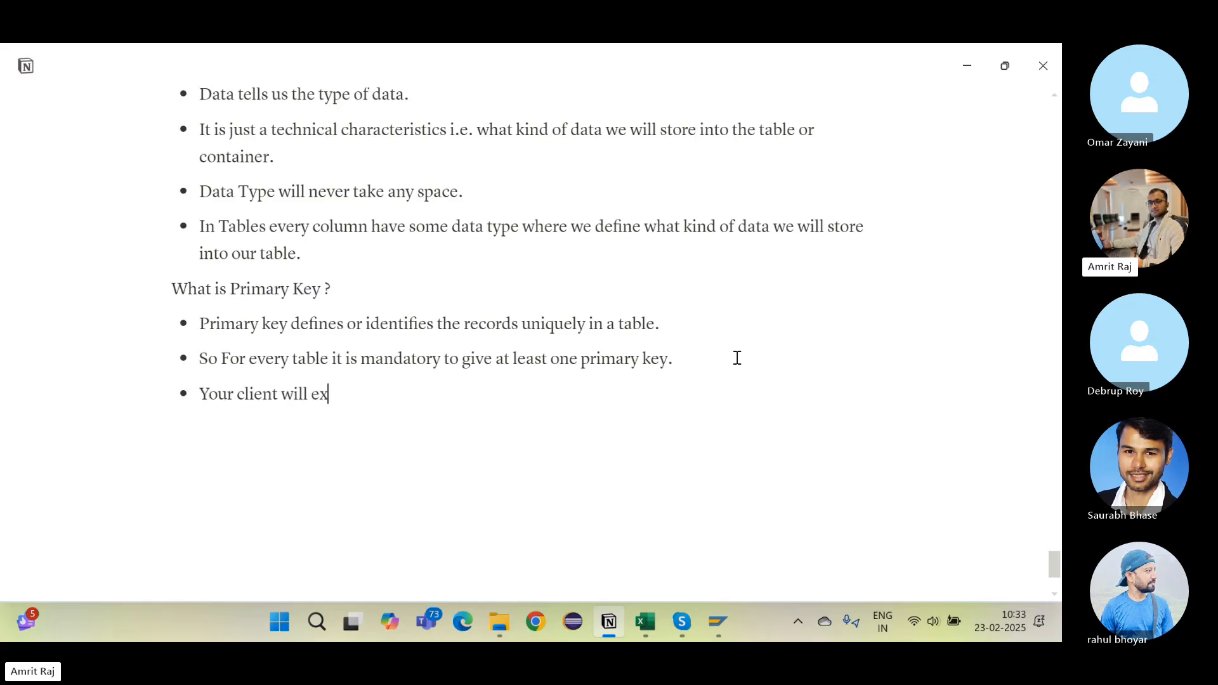
type("plain which col")
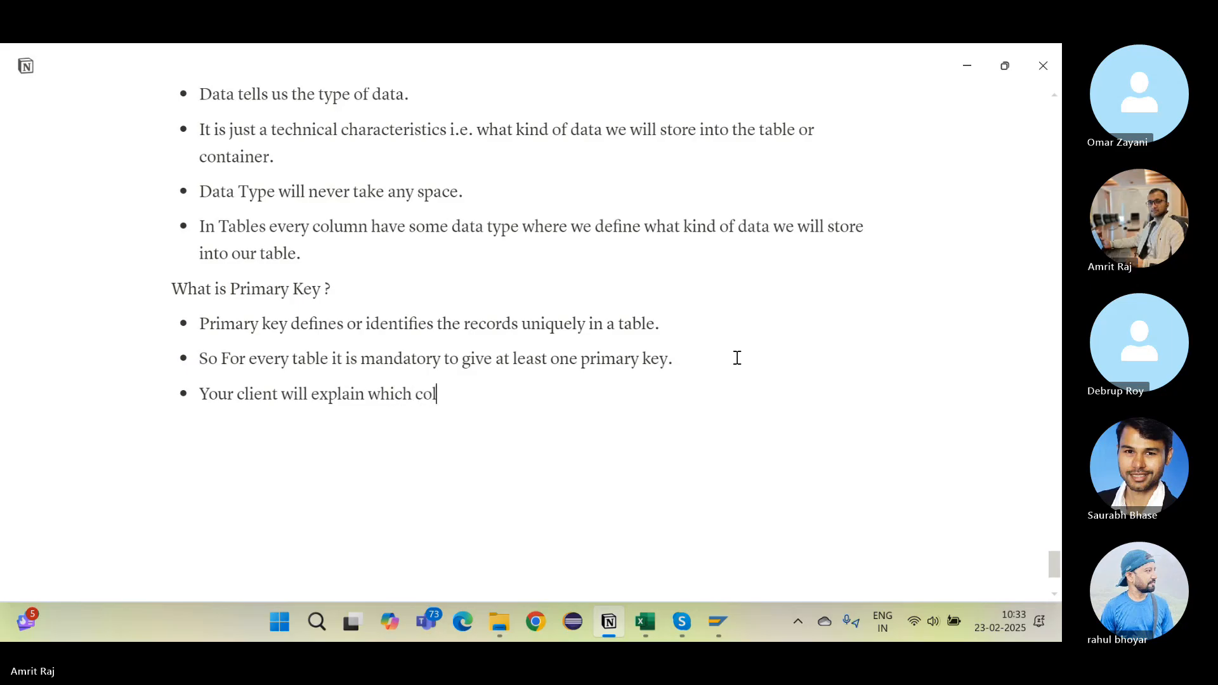
type("umn will")
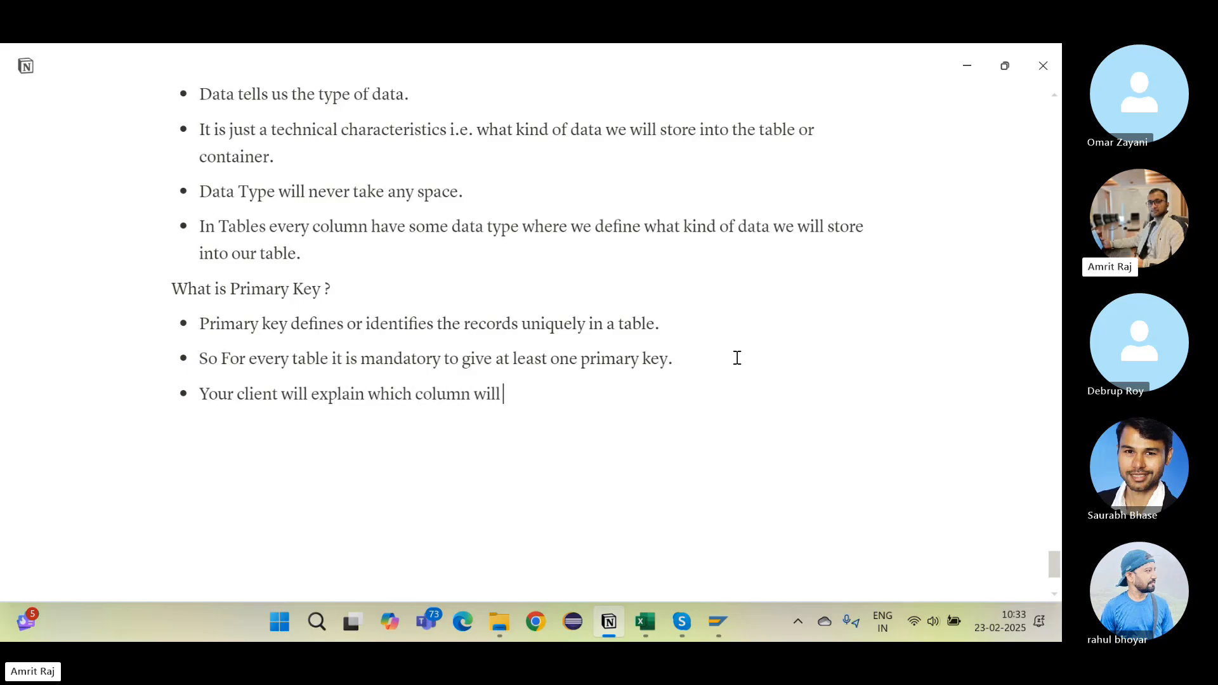
type(" be the primar")
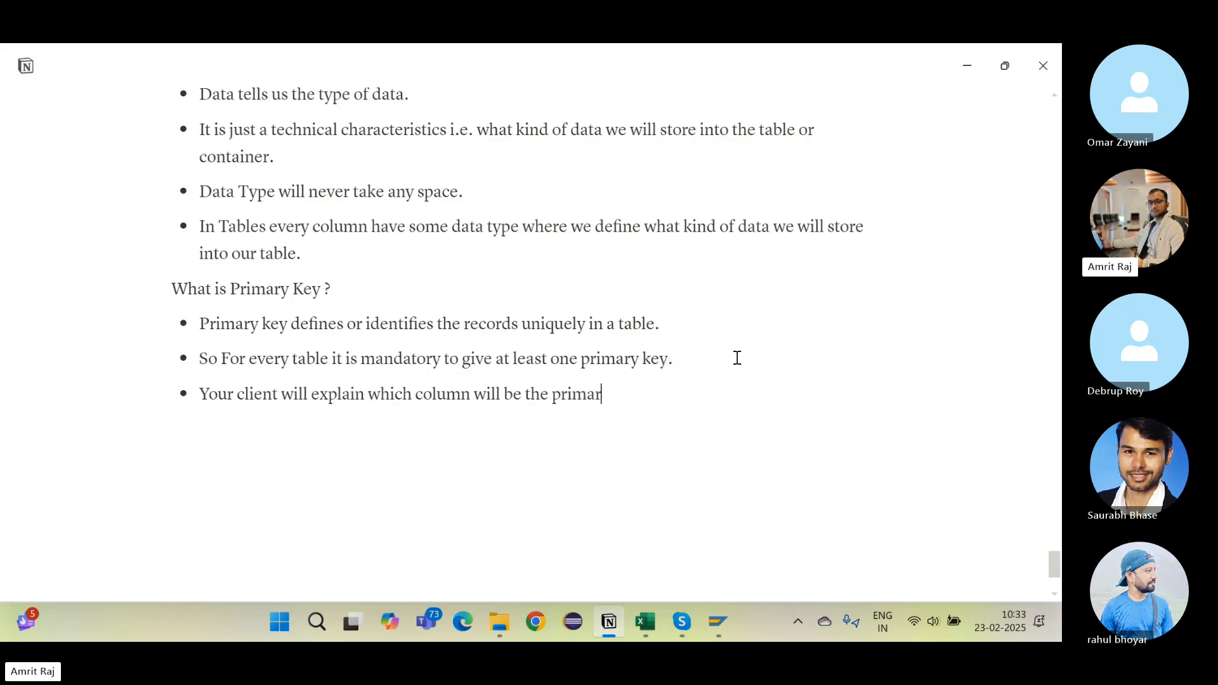
type("y key and Accordin")
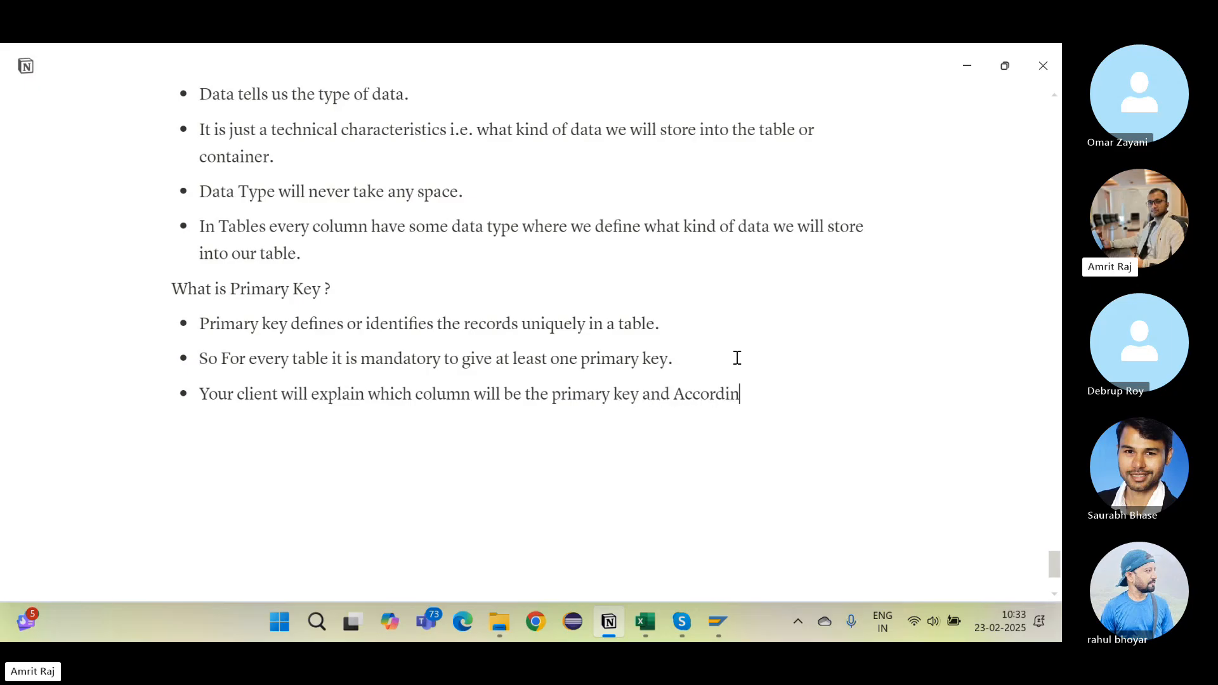
type("g to SAP Guidelines")
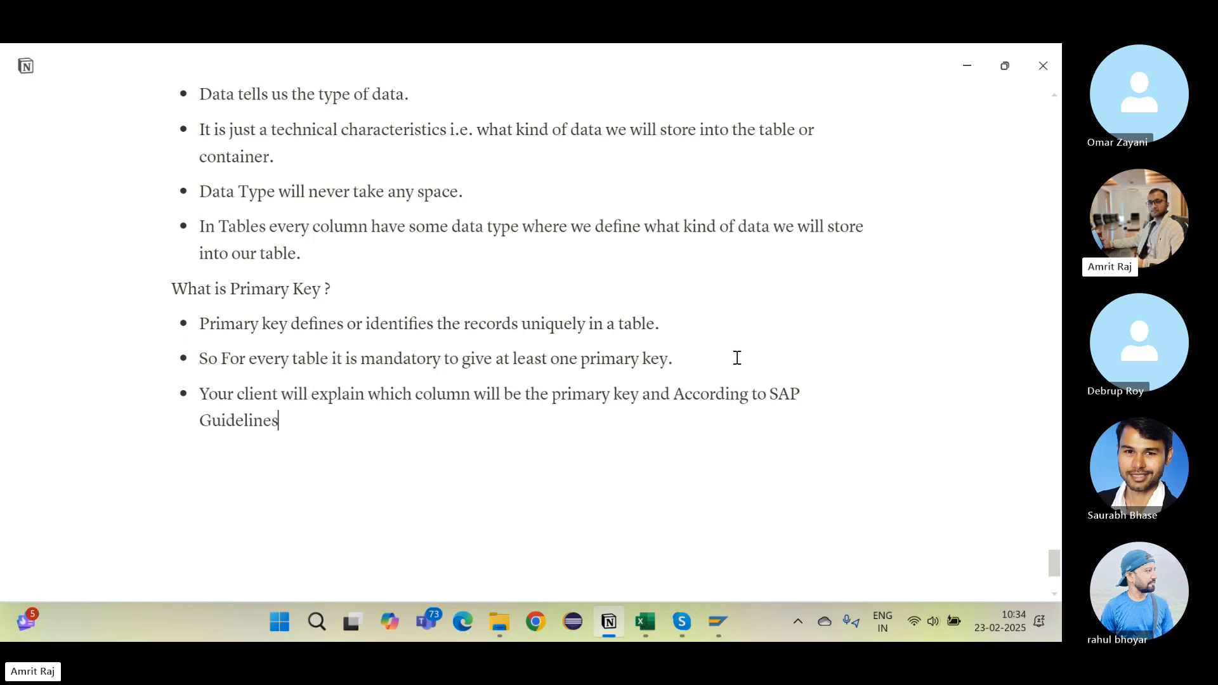
type(", All the Primary key")
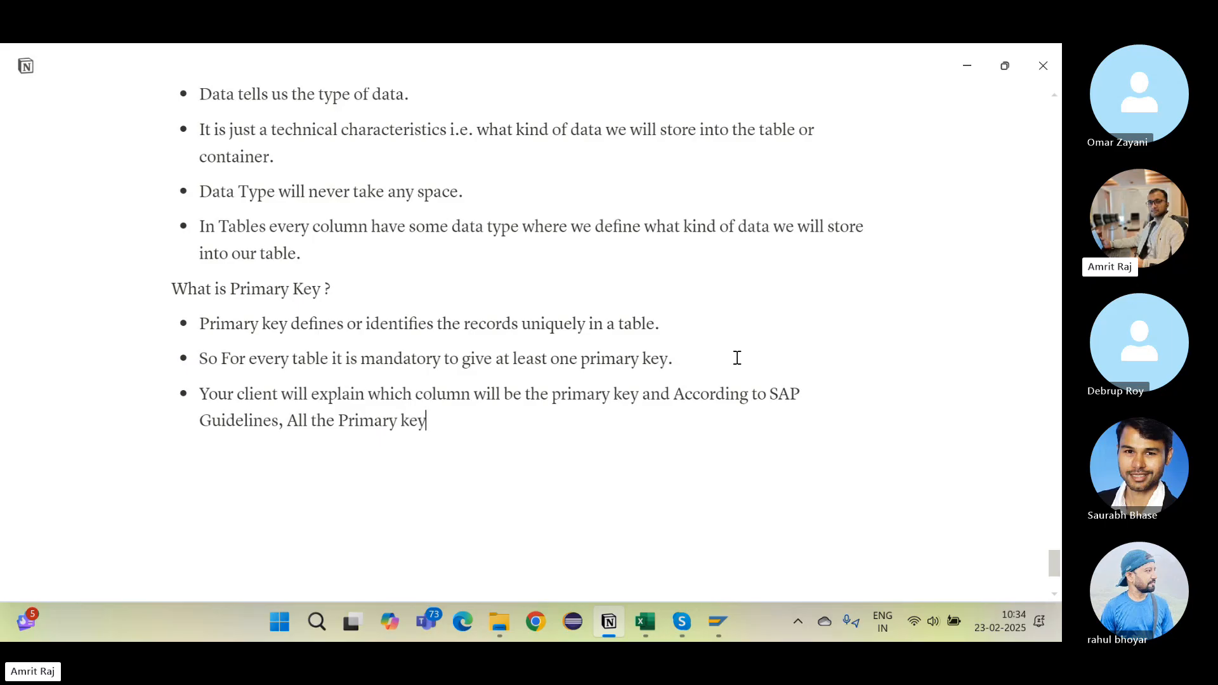
type("s should nne")
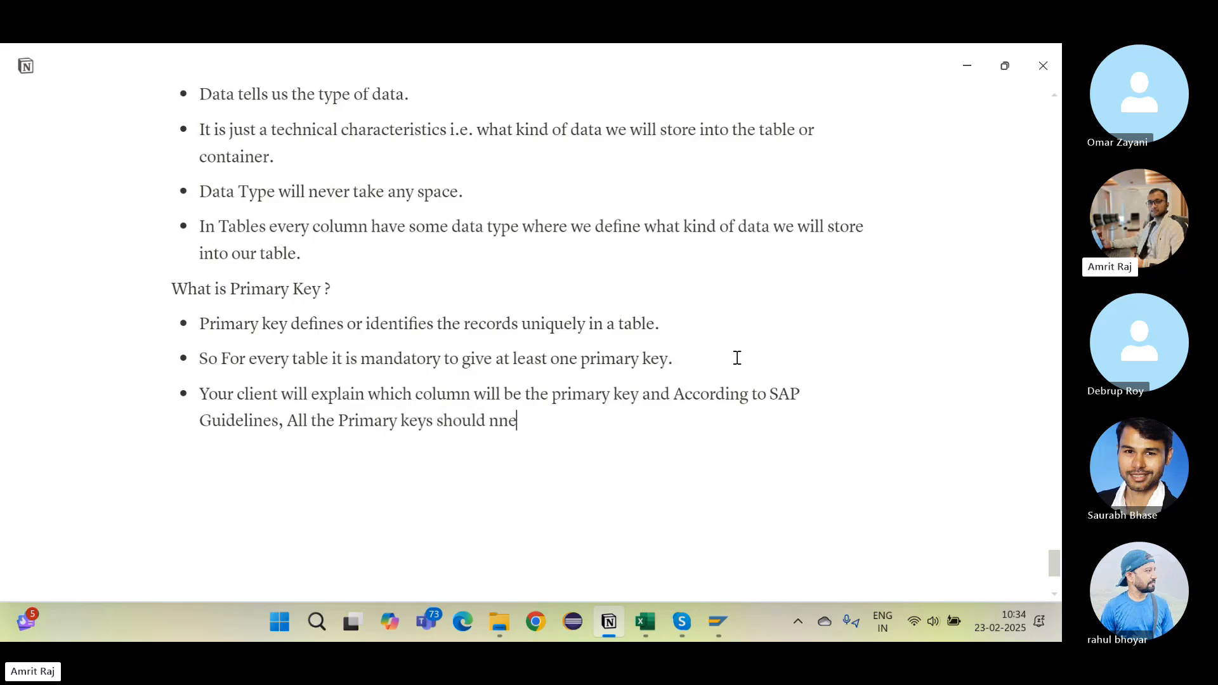
key("BackSpace")
key("BackSpace")
key("BackSpace")
type("be stores at the top of")
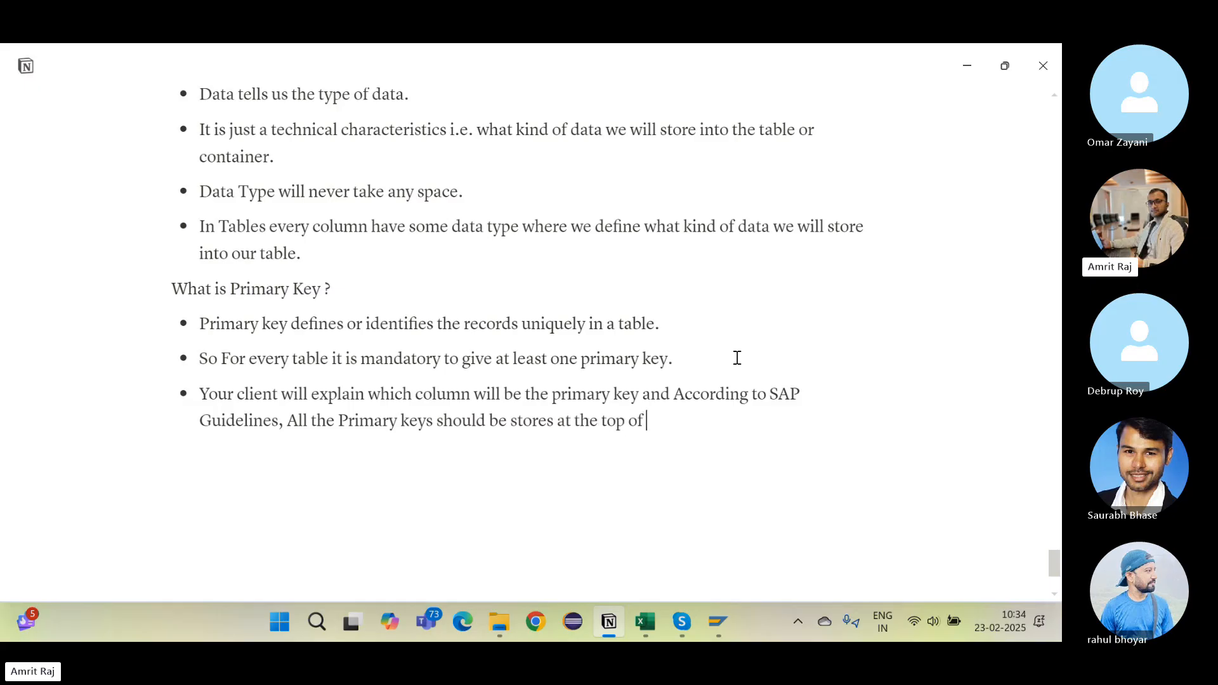
type(" the table.")
Step: Bring VBAK's Key column into view, point out key field VBELN, and scroll through the field list
key("alt+Tab")
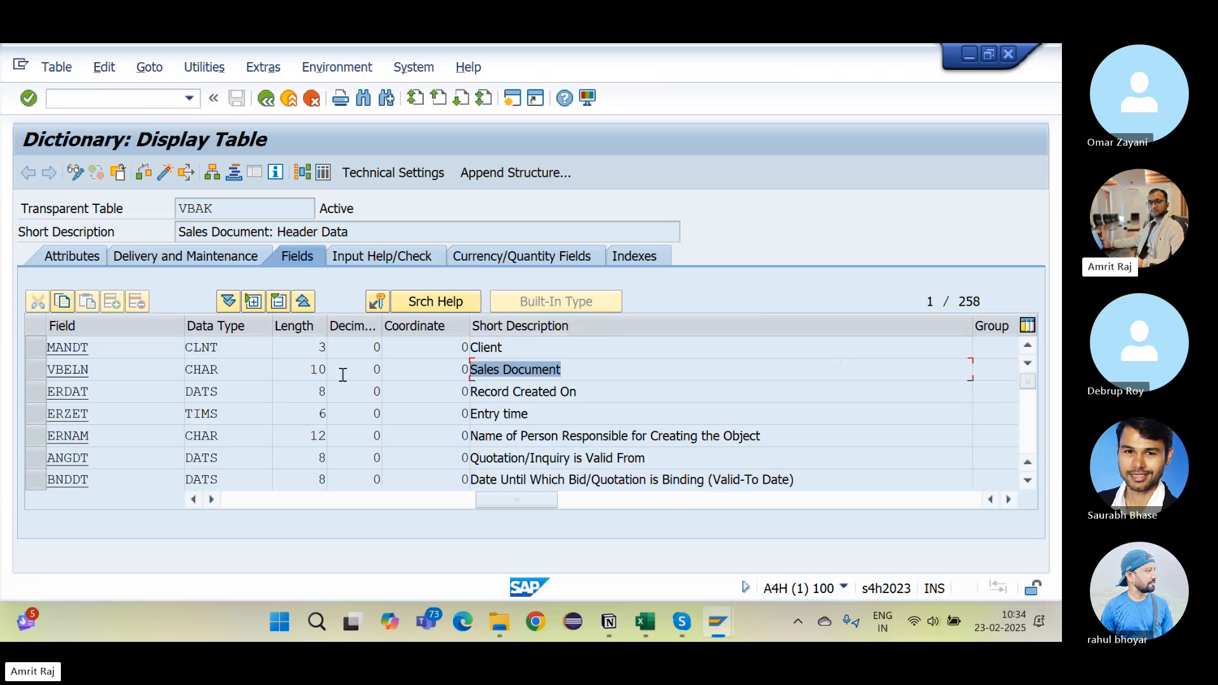
left_click(242, 500)
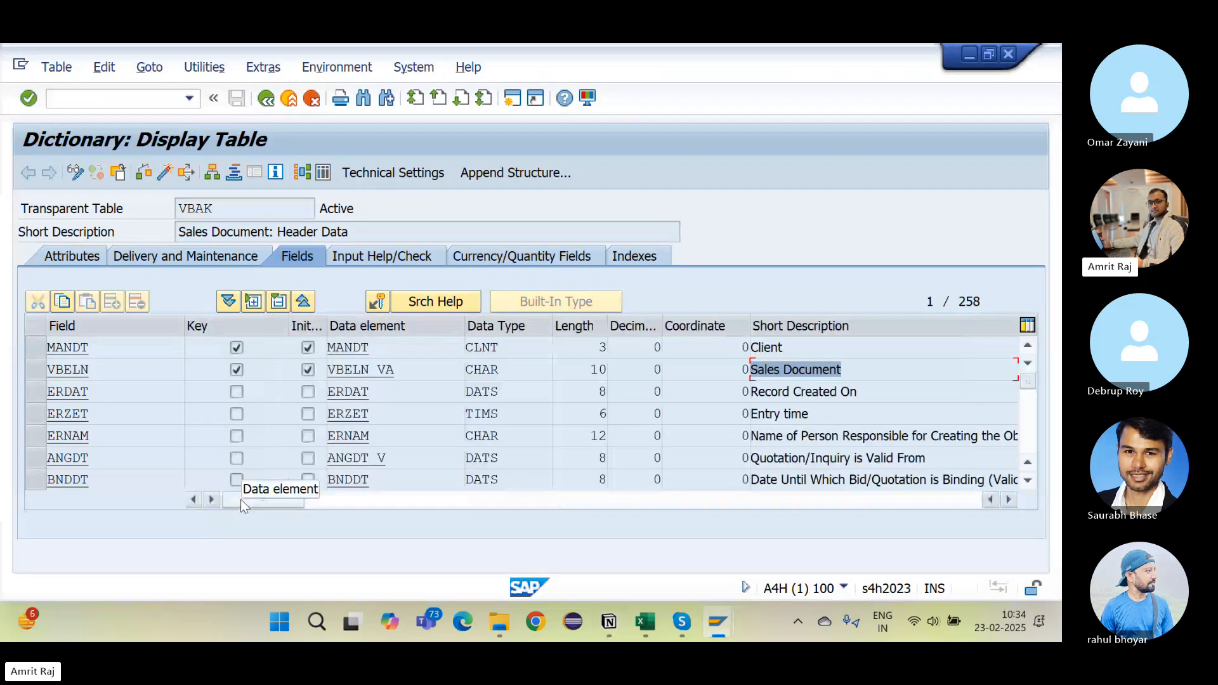
left_click(201, 370)
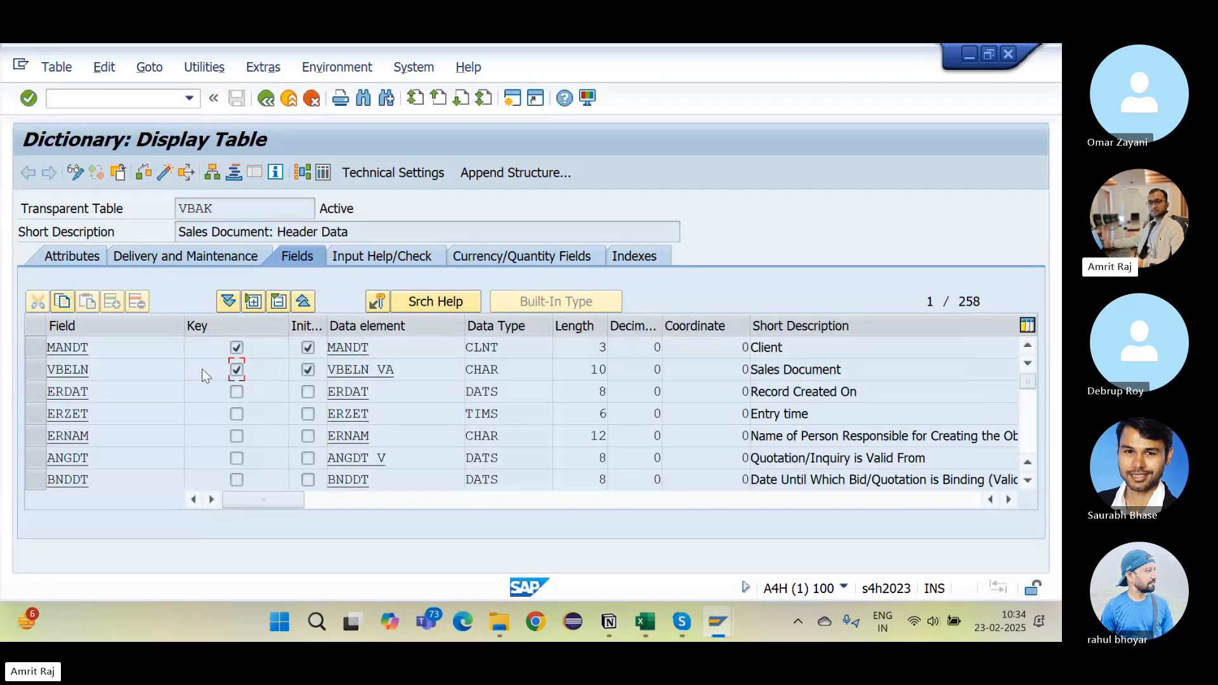
scroll(211, 405, "down", 11)
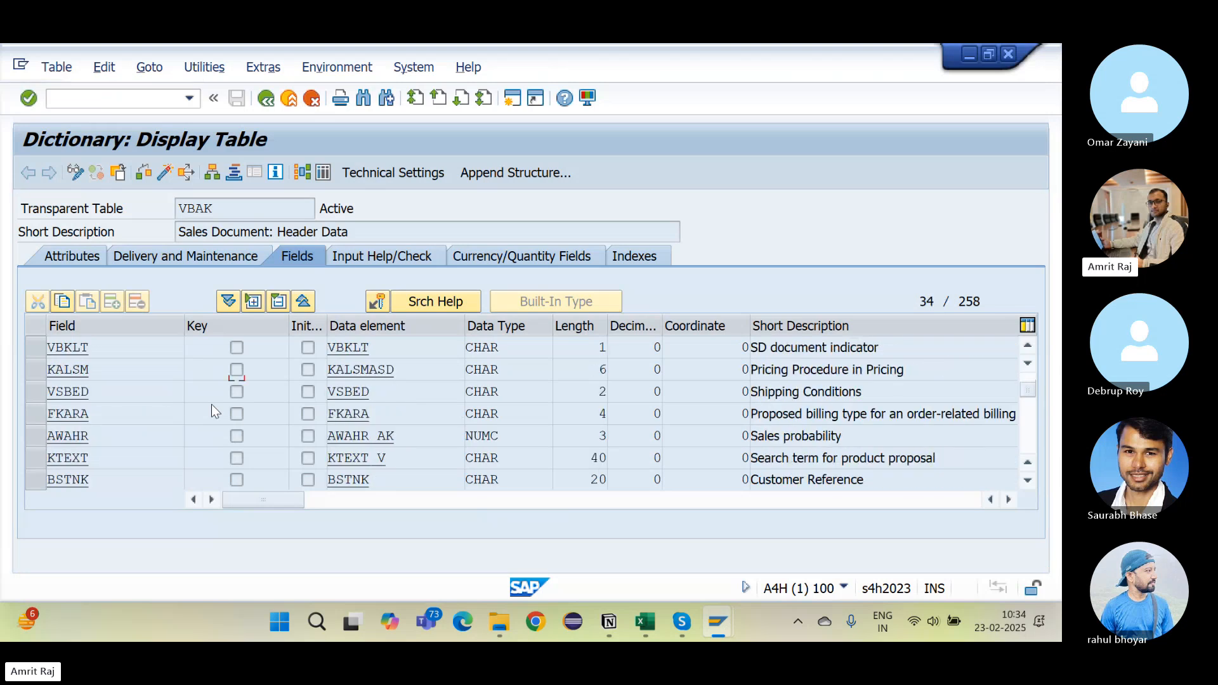
scroll(211, 405, "down", 10)
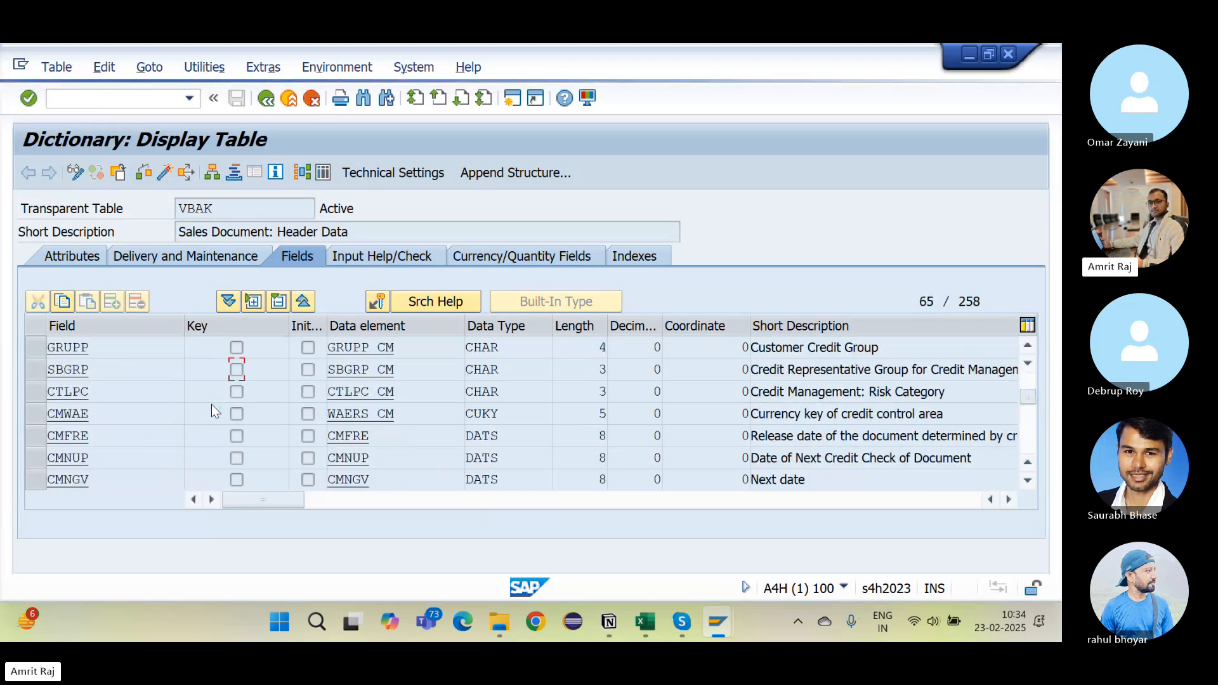
scroll(211, 405, "down", 3)
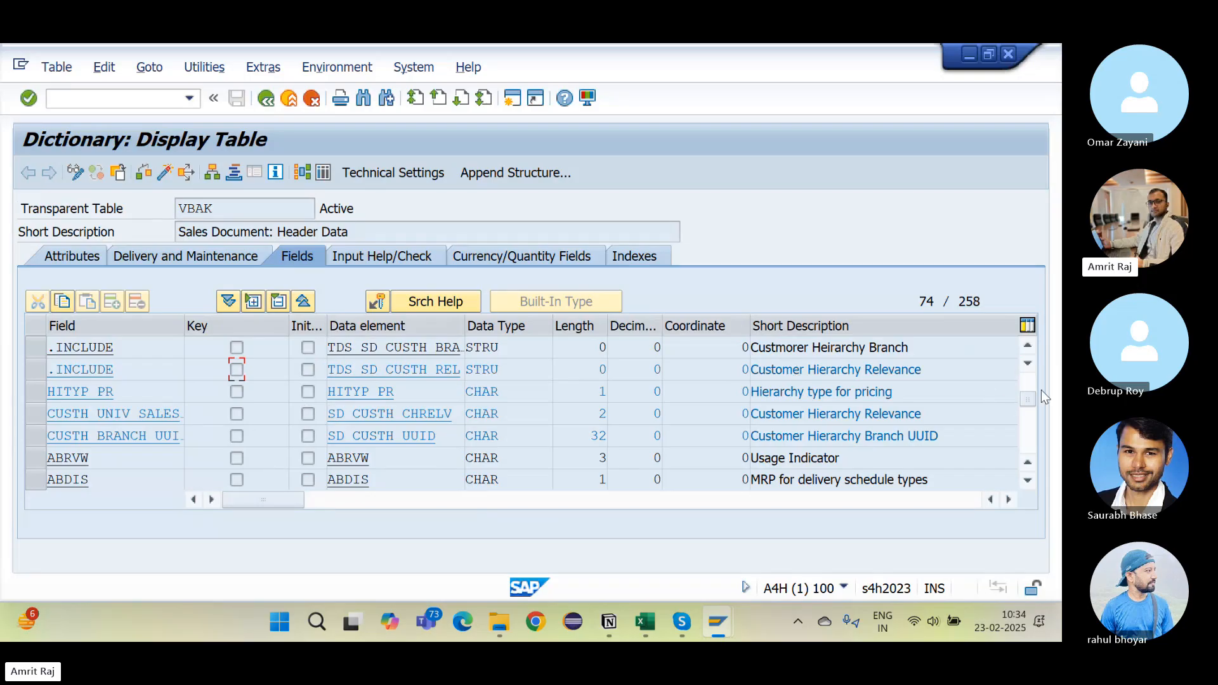
left_click_drag(1029, 394, 1037, 349)
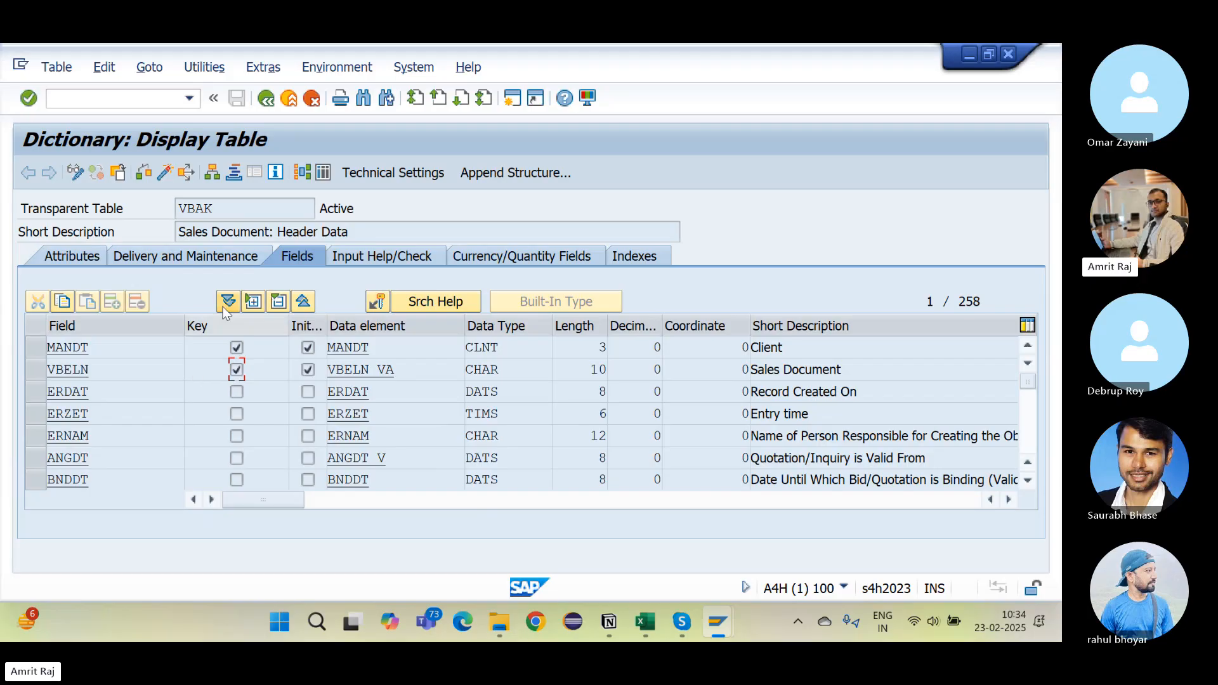
key("alt+Tab")
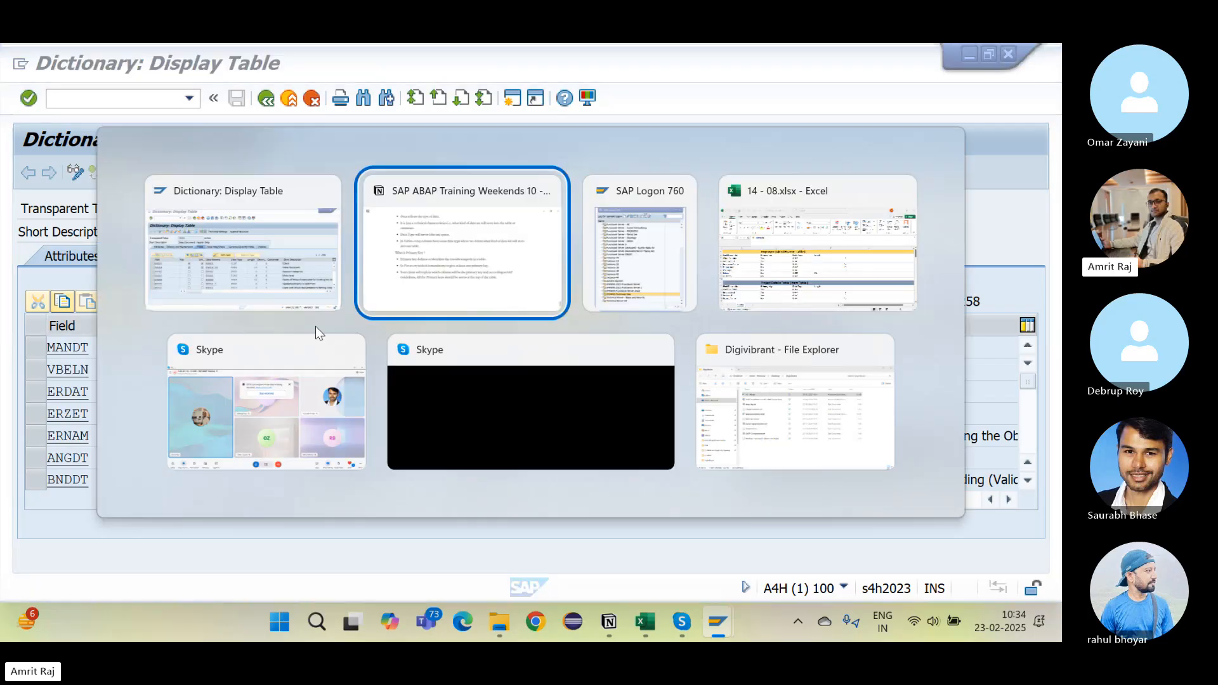
scroll(197, 166, "up", 2)
left_click_drag(196, 166, 342, 167)
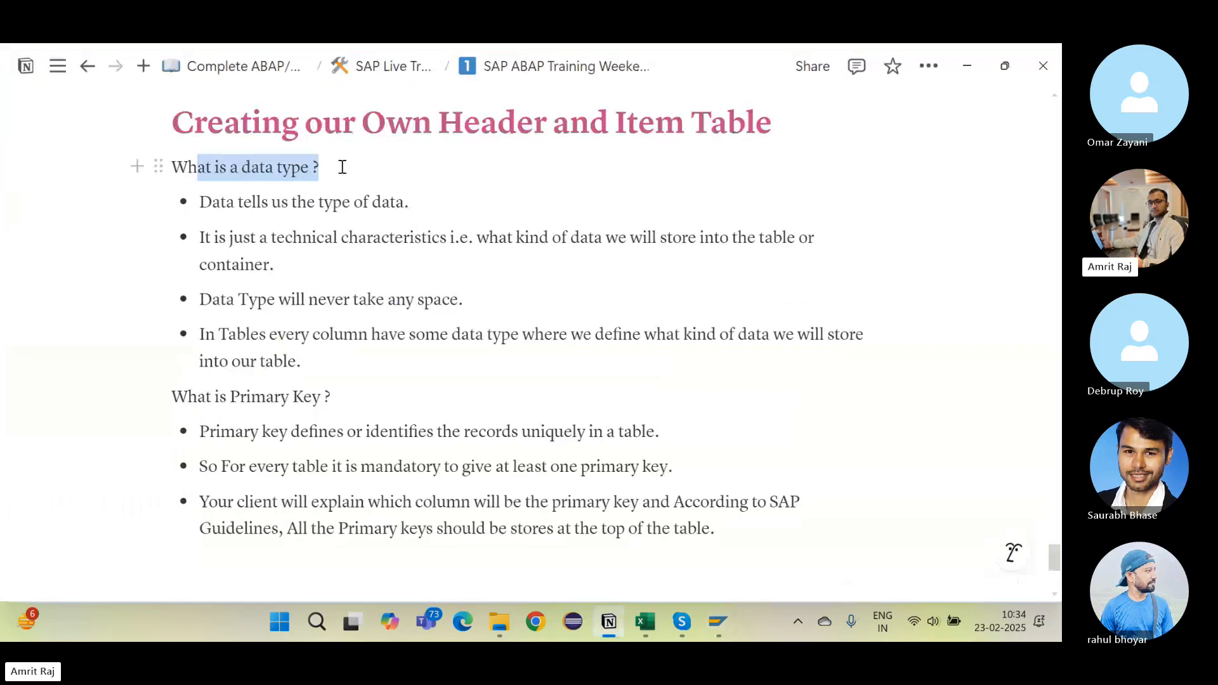
left_click_drag(220, 397, 364, 404)
left_click(364, 404)
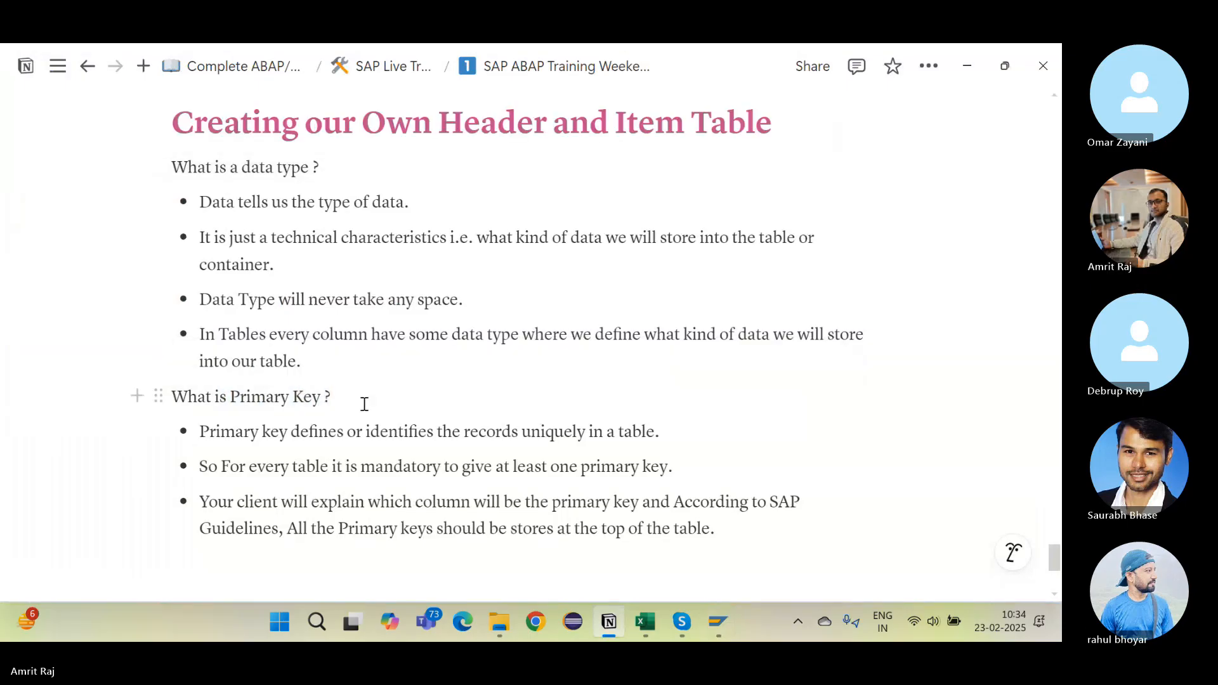
scroll(446, 382, "down", 5)
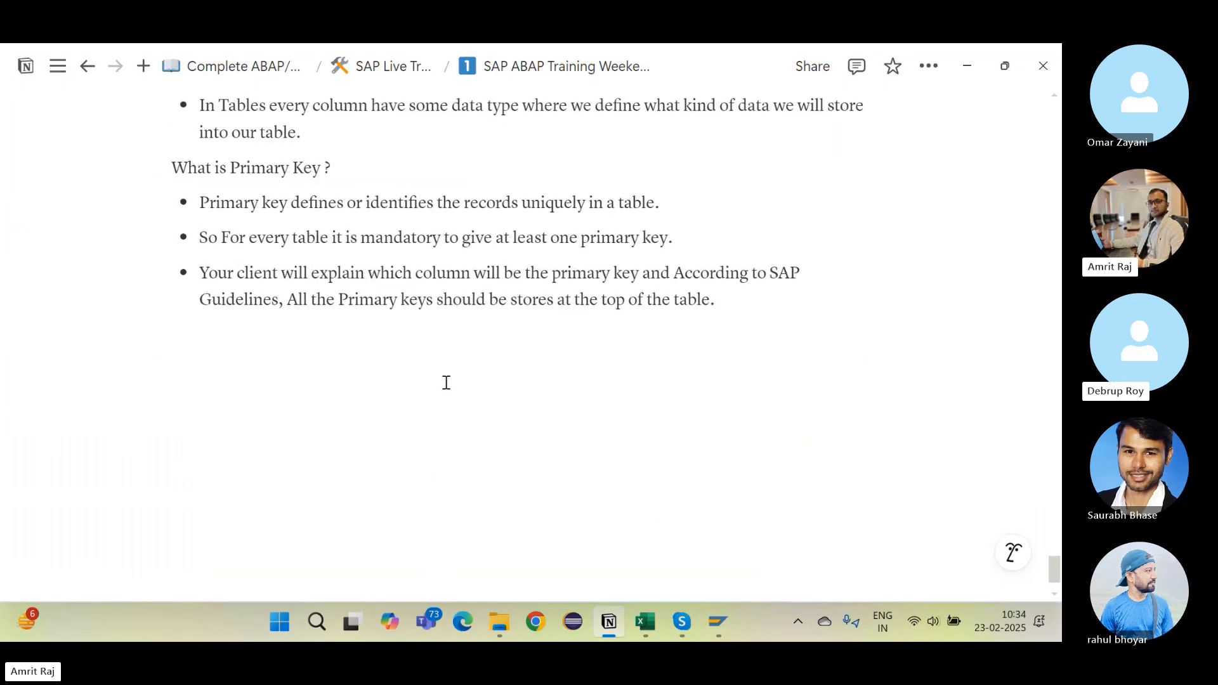
scroll(317, 316, "up", 2)
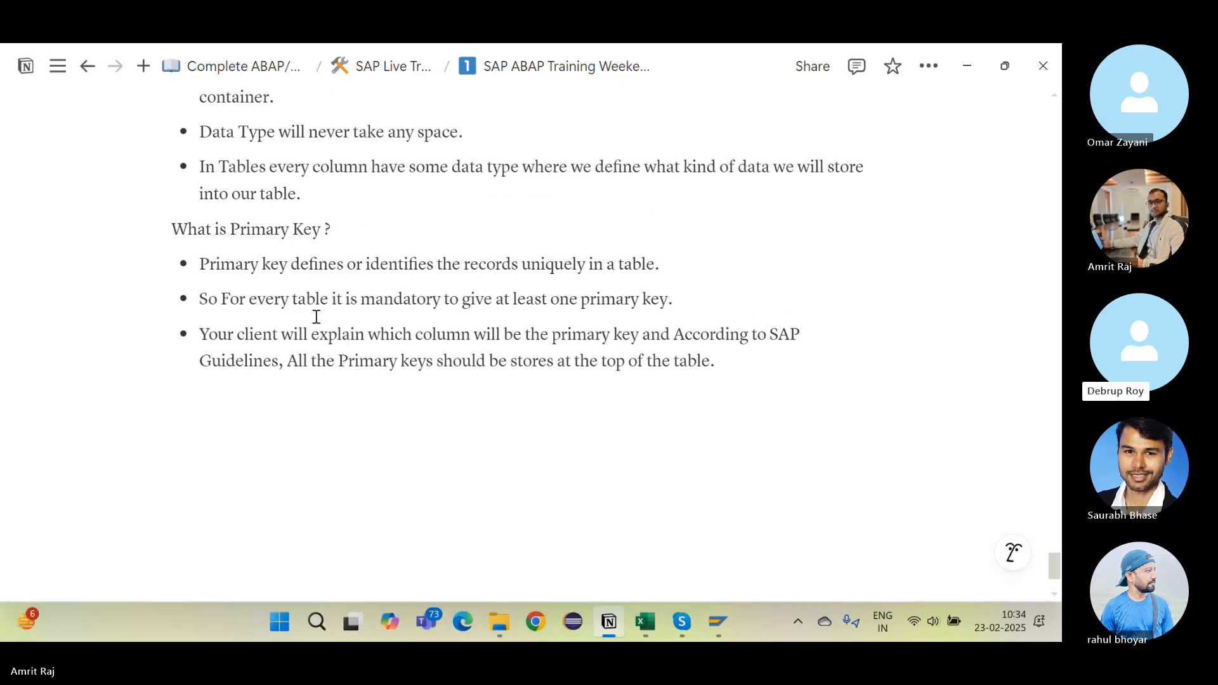
key("alt+Tab")
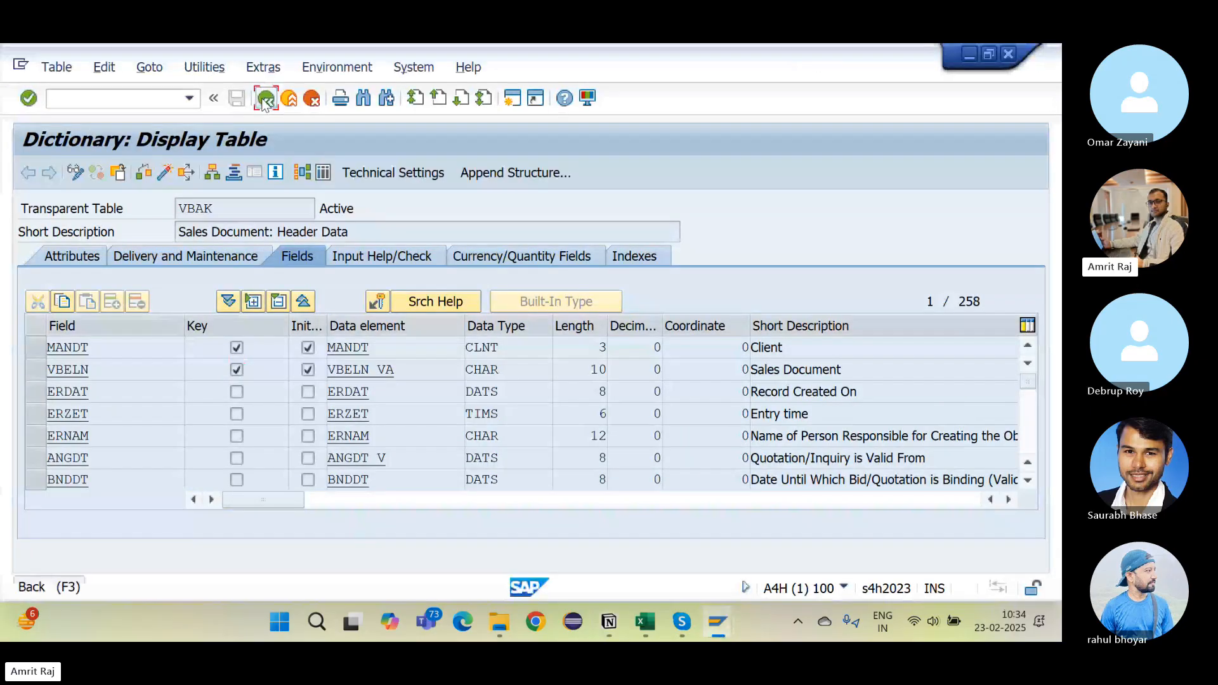
Step: Go back to the dictionary's initial screen and display table MARA
left_click(266, 98)
type("MARA")
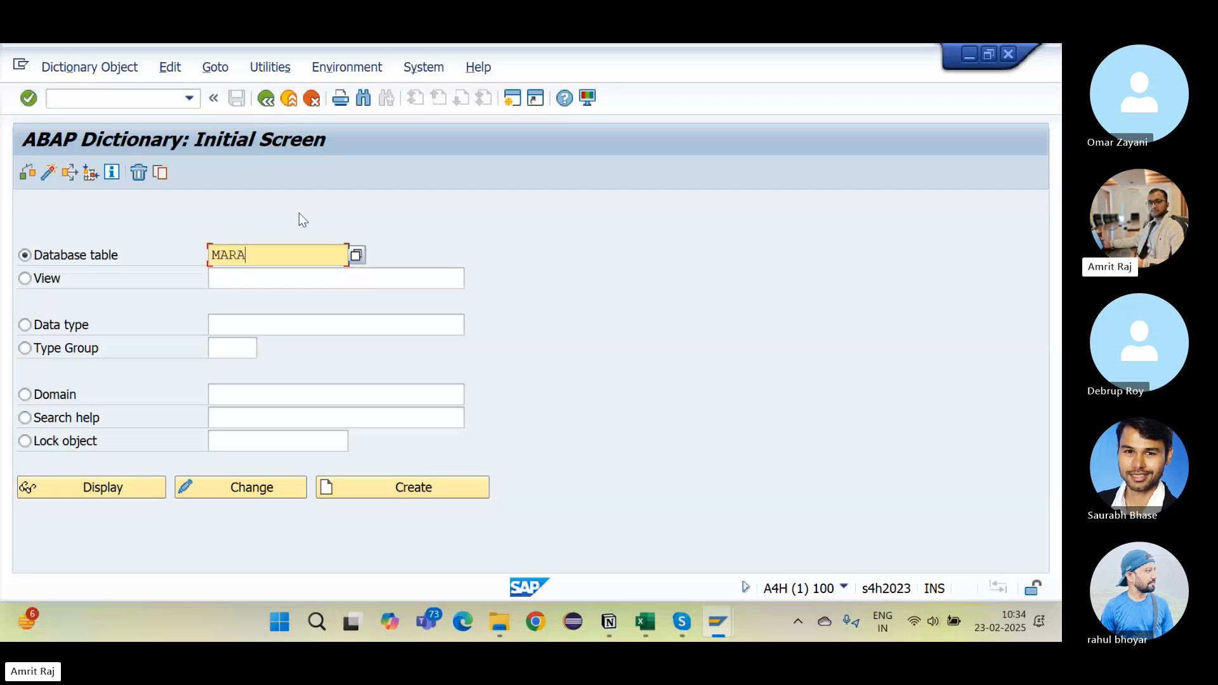
left_click(109, 480)
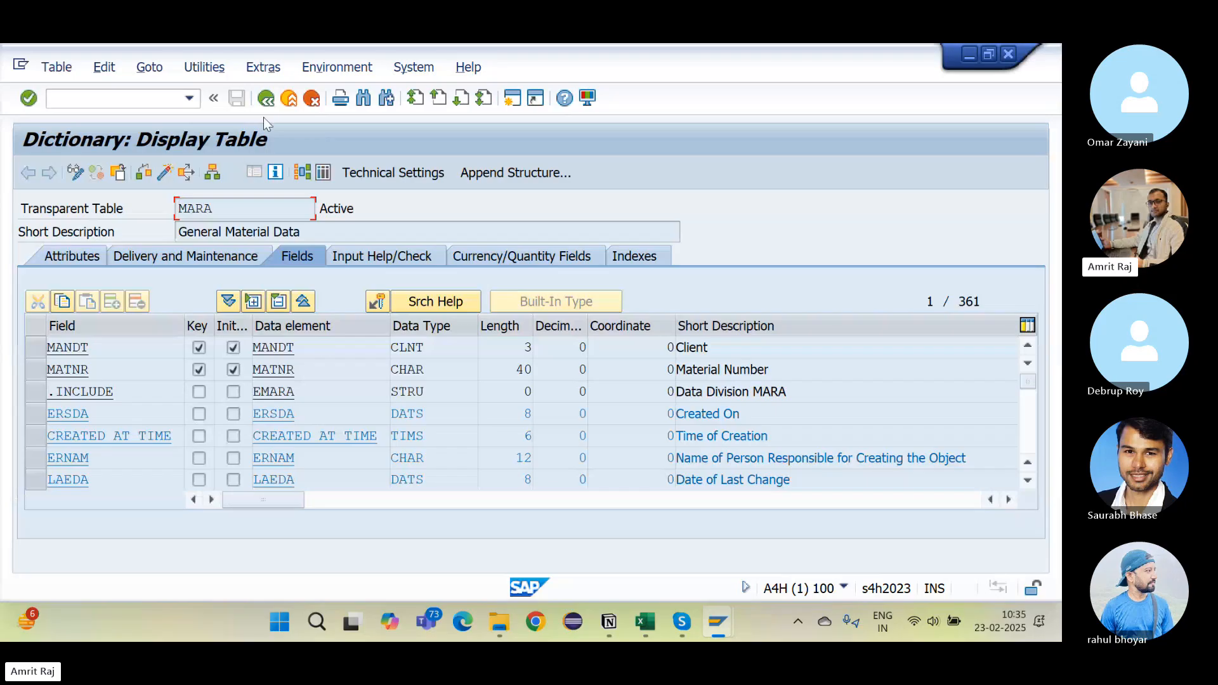
Step: Display table MAKT and highlight its key fields MATNR, MANDT and SPRAS
left_click(266, 98)
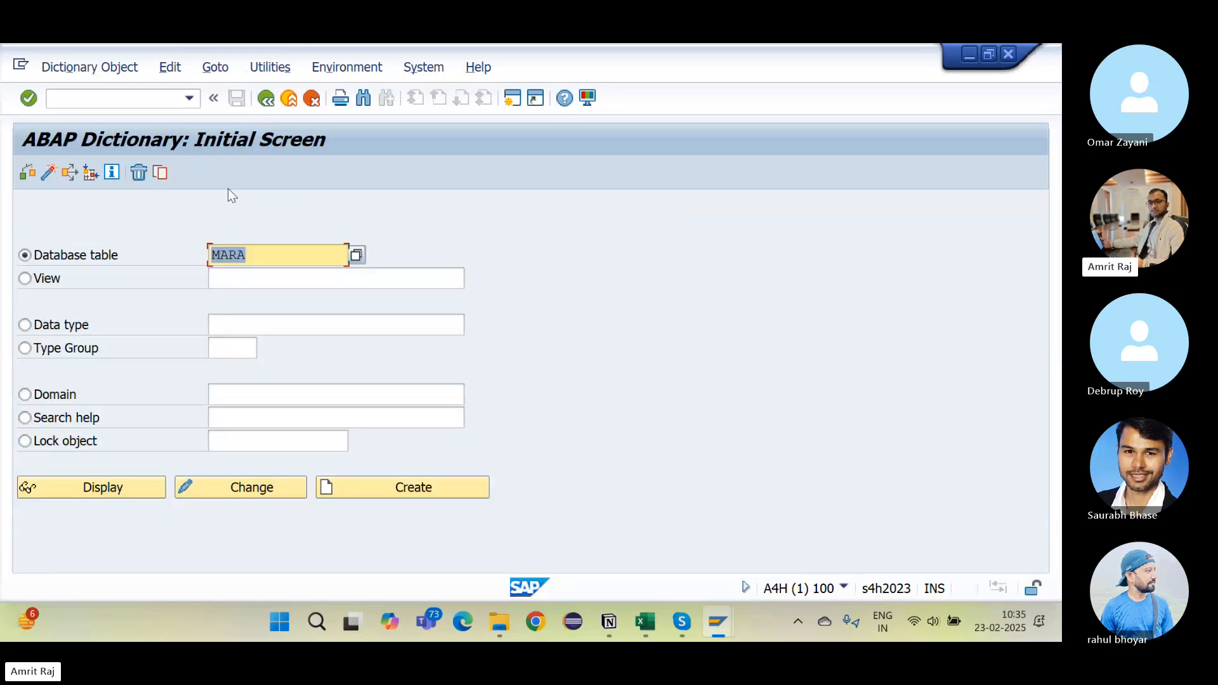
key("BackSpace")
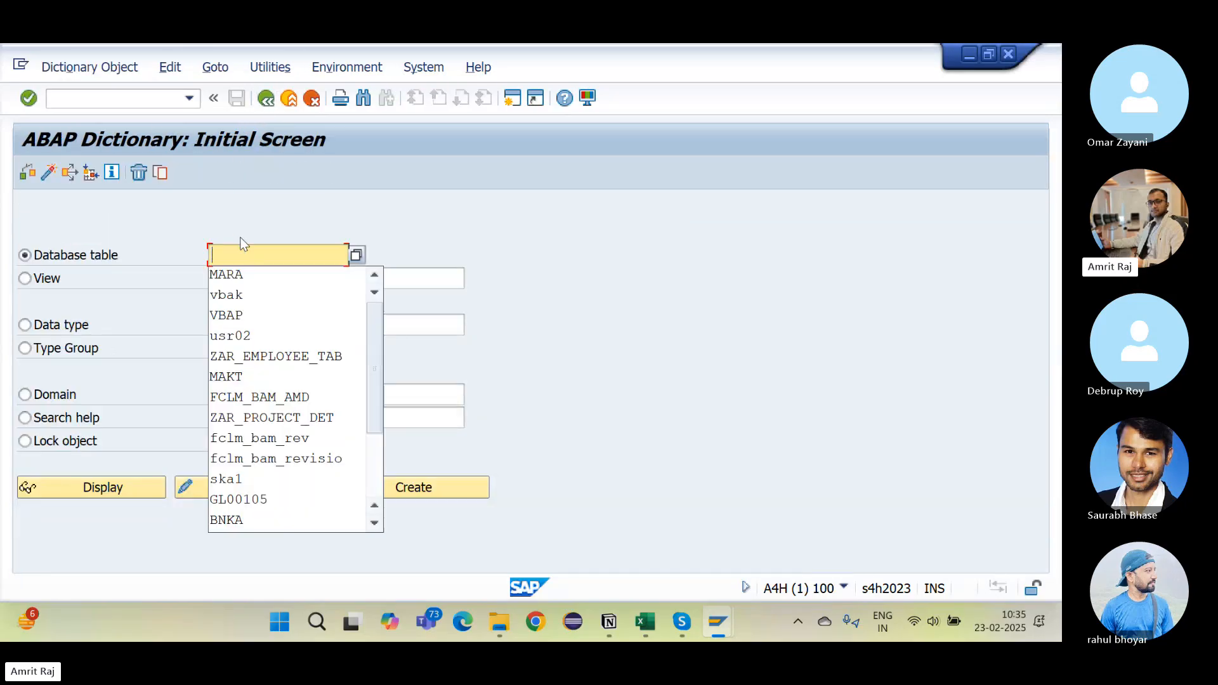
type("MAKT")
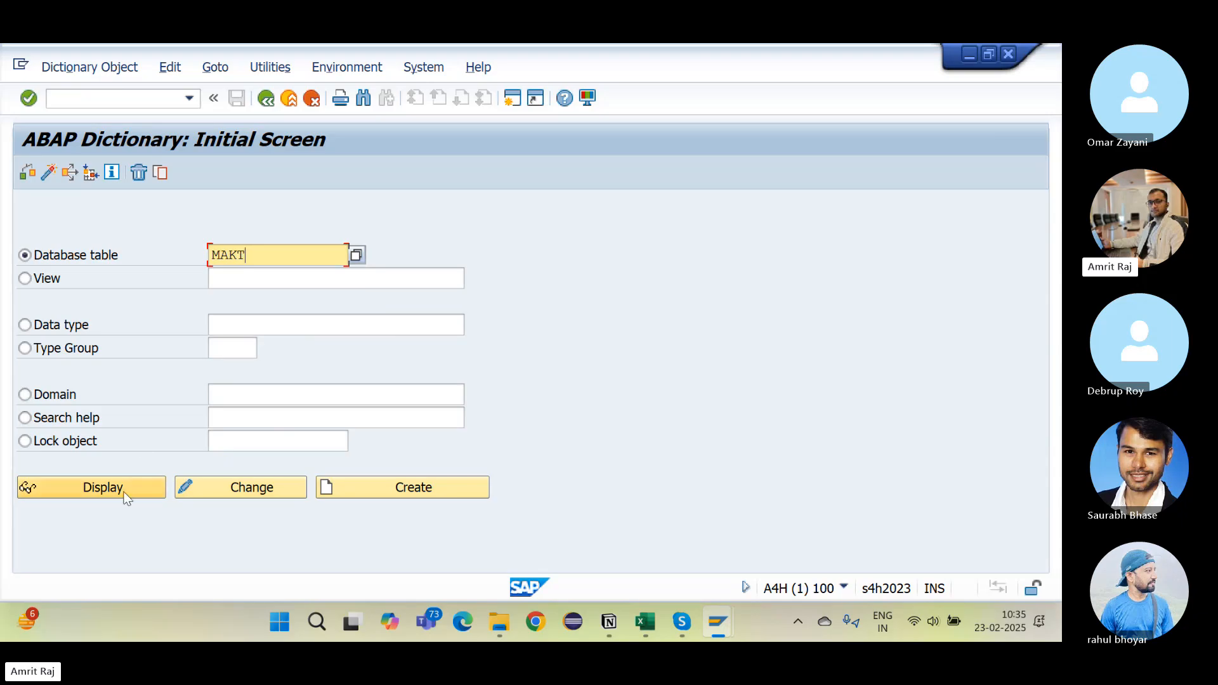
left_click(123, 492)
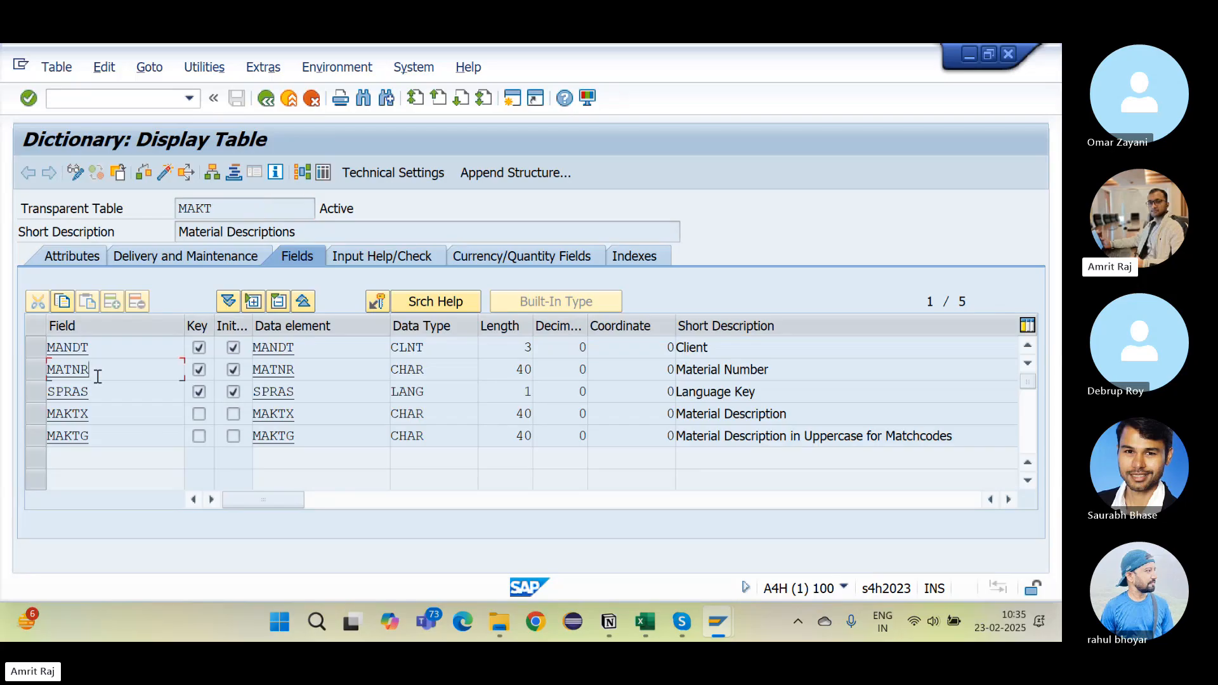
left_click_drag(98, 377, 32, 377)
left_click(198, 369)
left_click_drag(96, 349, 56, 349)
left_click(158, 357)
left_click(94, 388)
Step: List the MAKT entries, point out FG126's language D and E rows, then go back
left_click(323, 173)
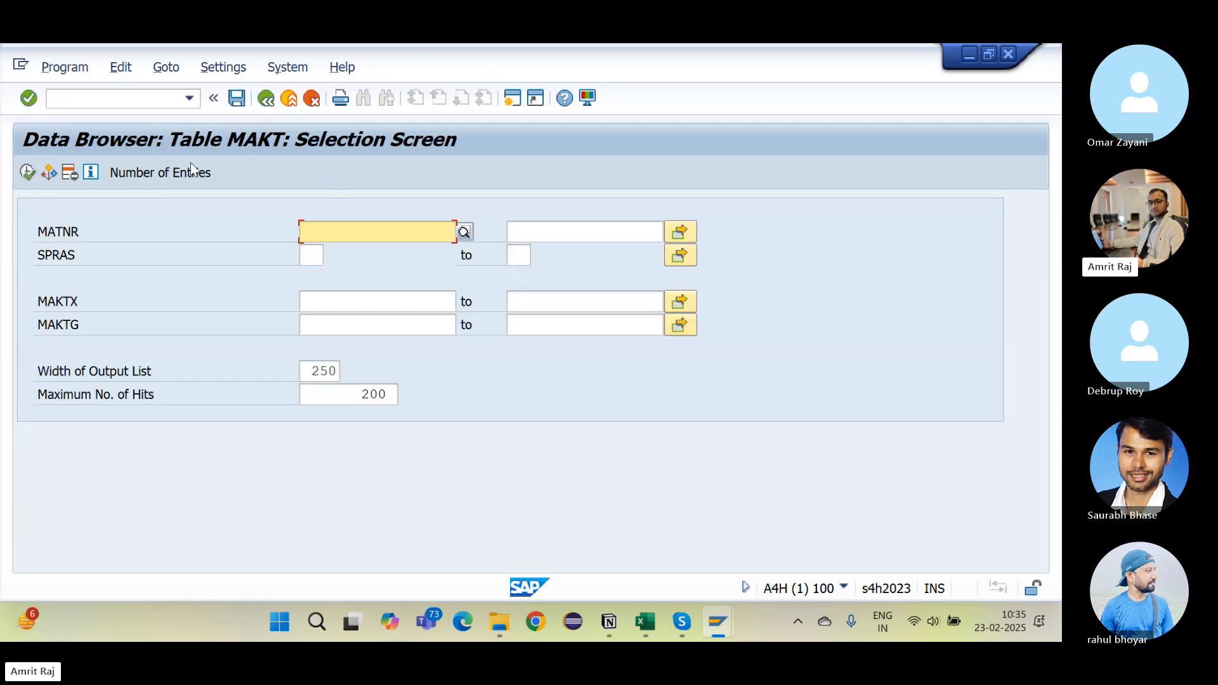
left_click(27, 172)
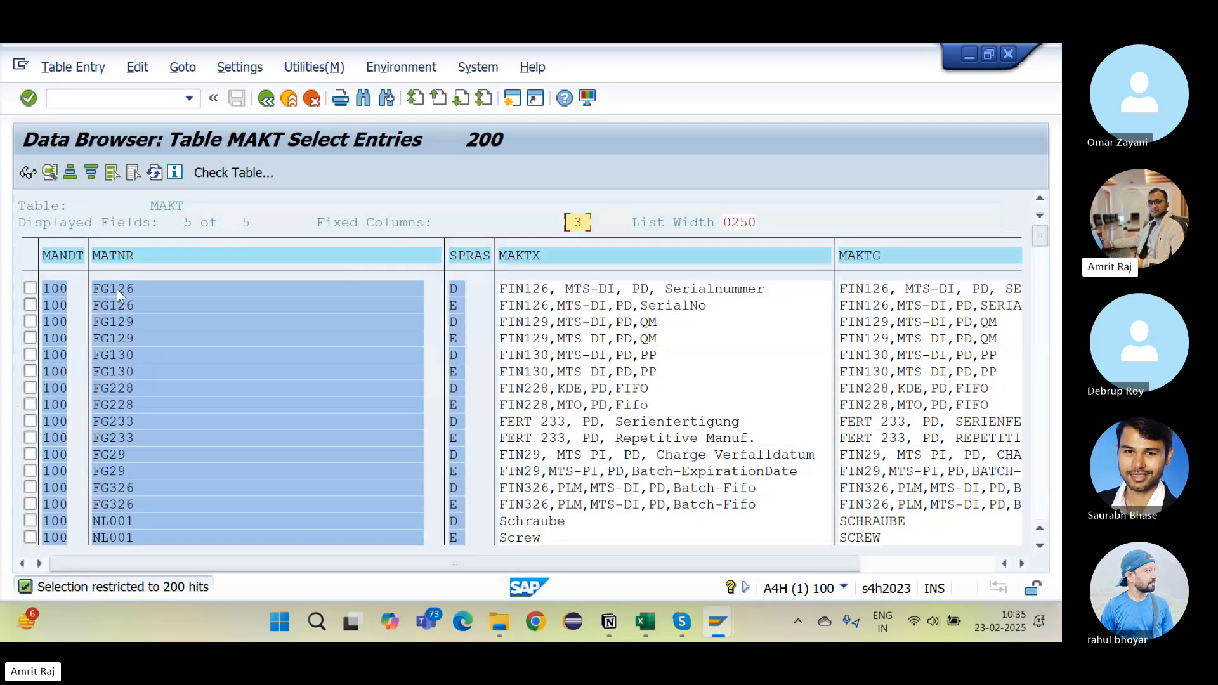
left_click(458, 291)
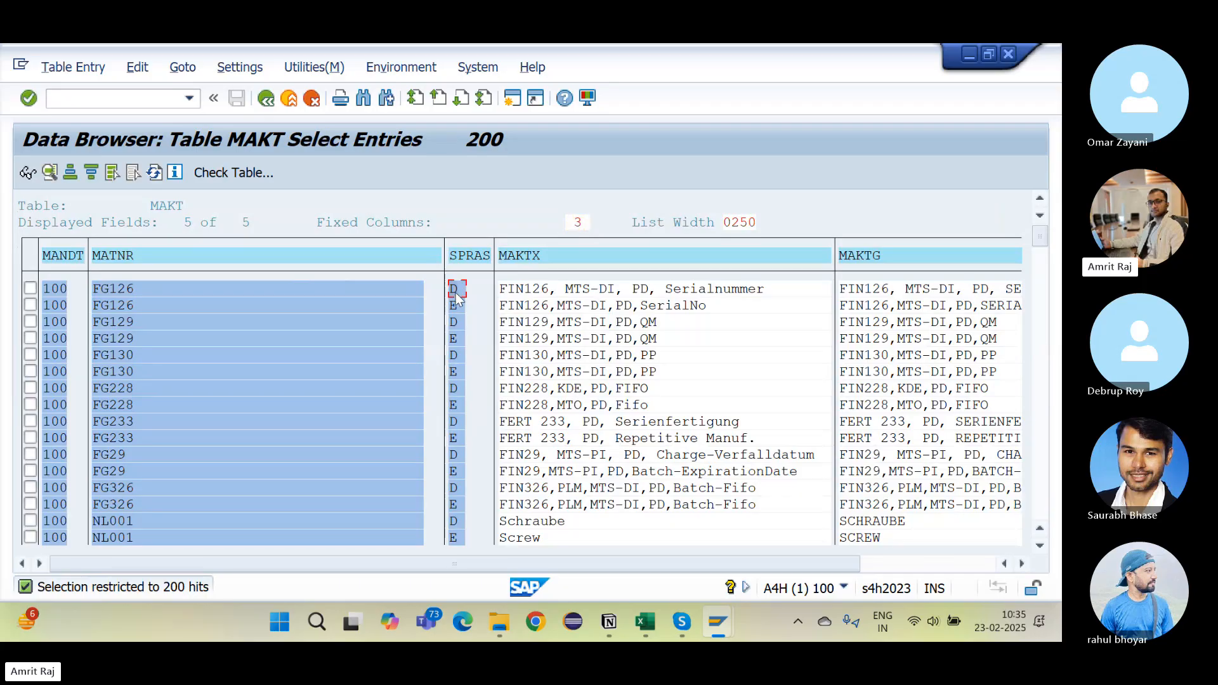
left_click(140, 305)
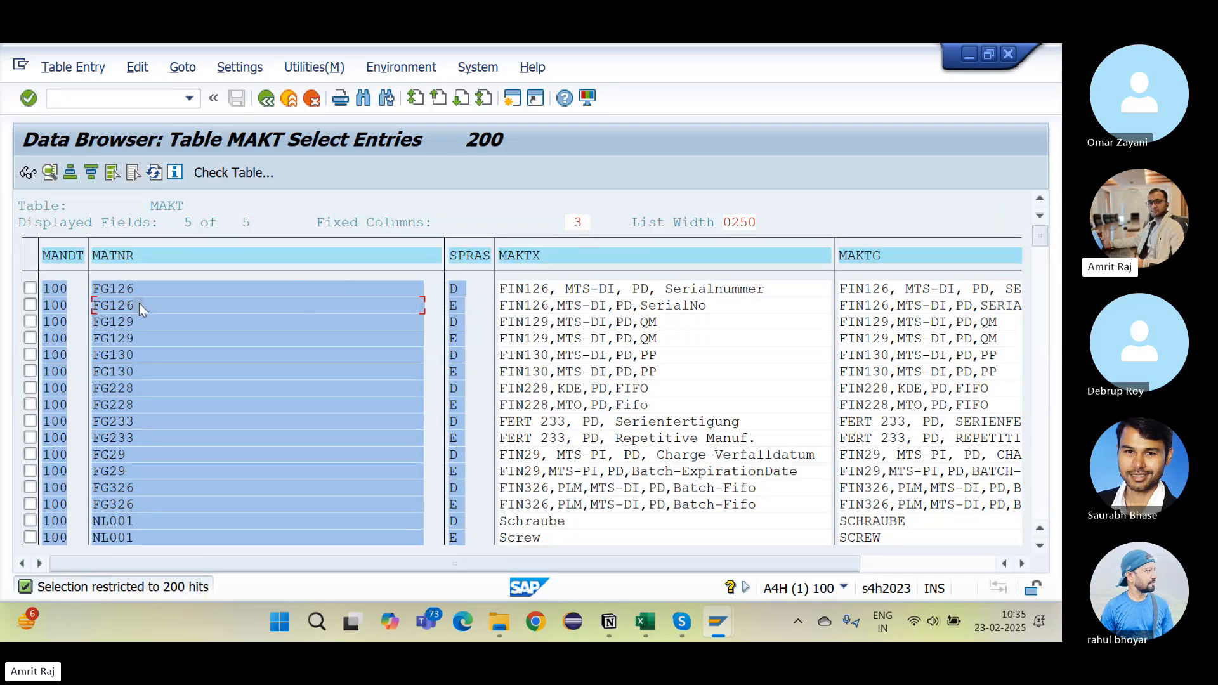
left_click(456, 306)
left_click(457, 290)
left_click(367, 286)
left_click(456, 302)
left_click(266, 98)
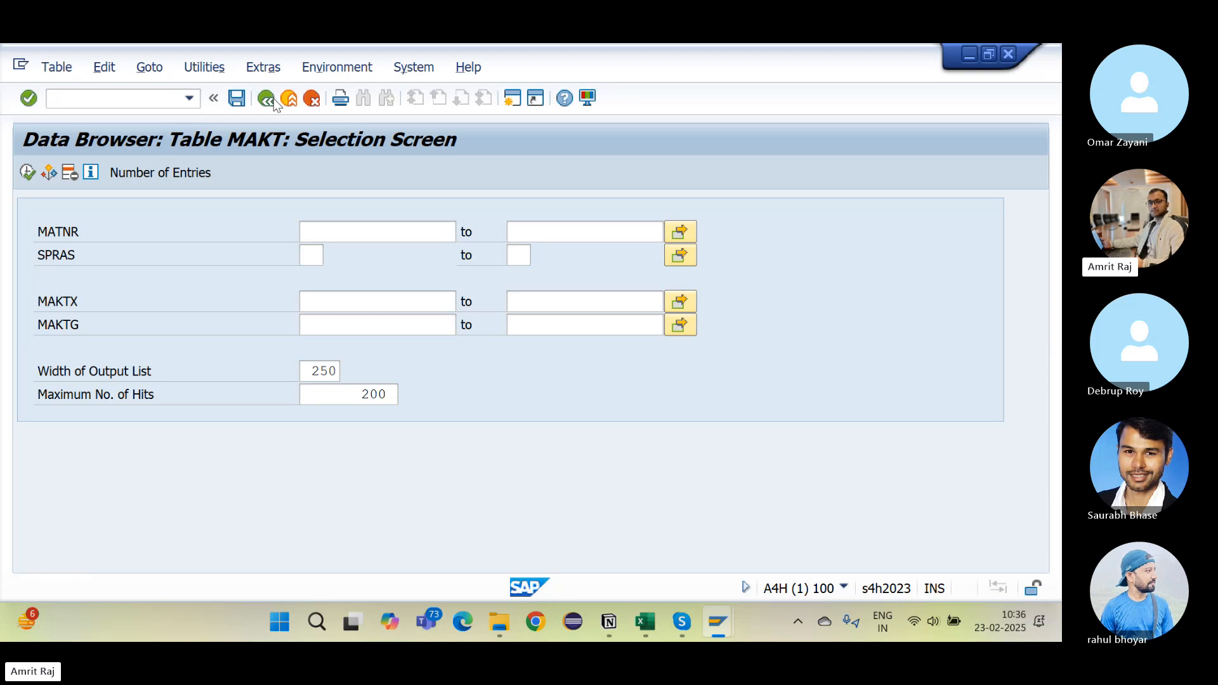
Step: Display table VBAP instead of MAKT and highlight its VBELN and POSNR key fields
left_click(273, 98)
left_click(273, 98)
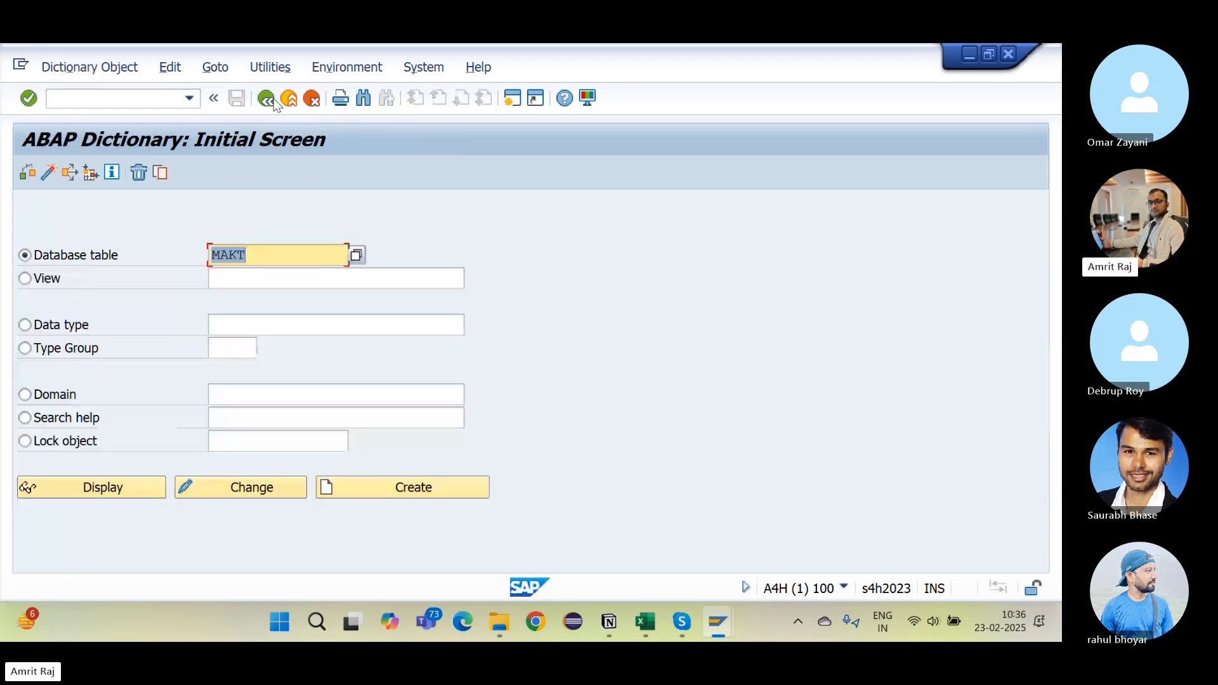
key("BackSpace")
type("VBAP")
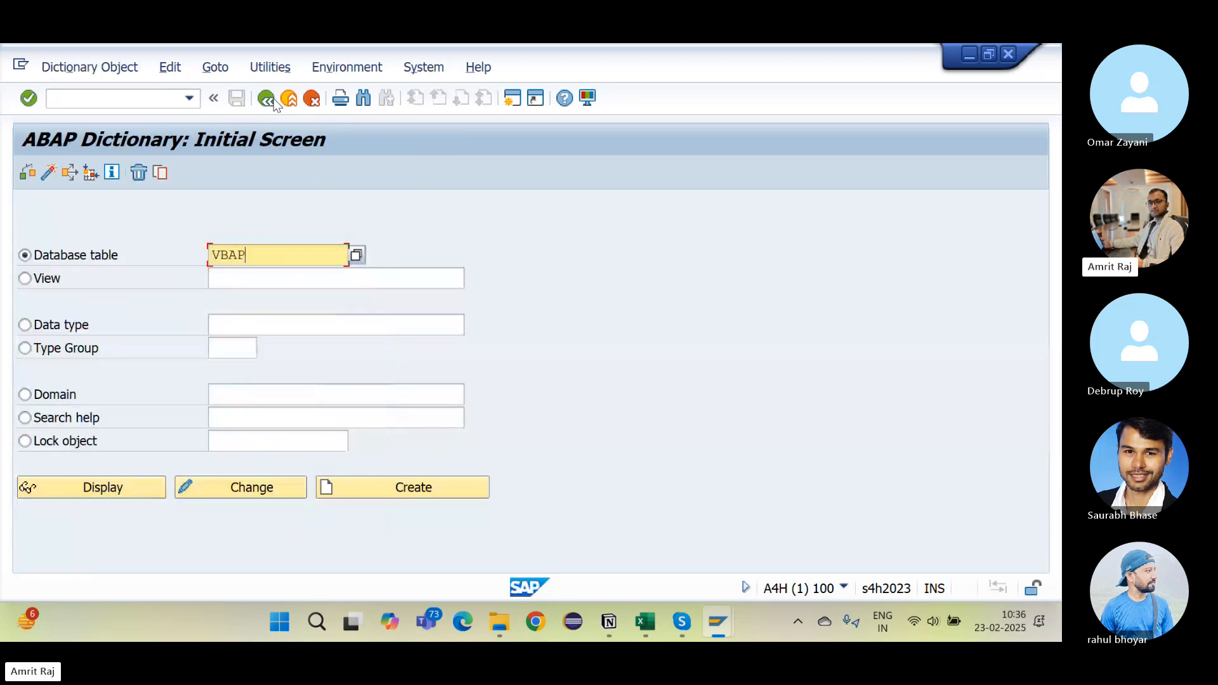
left_click(102, 493)
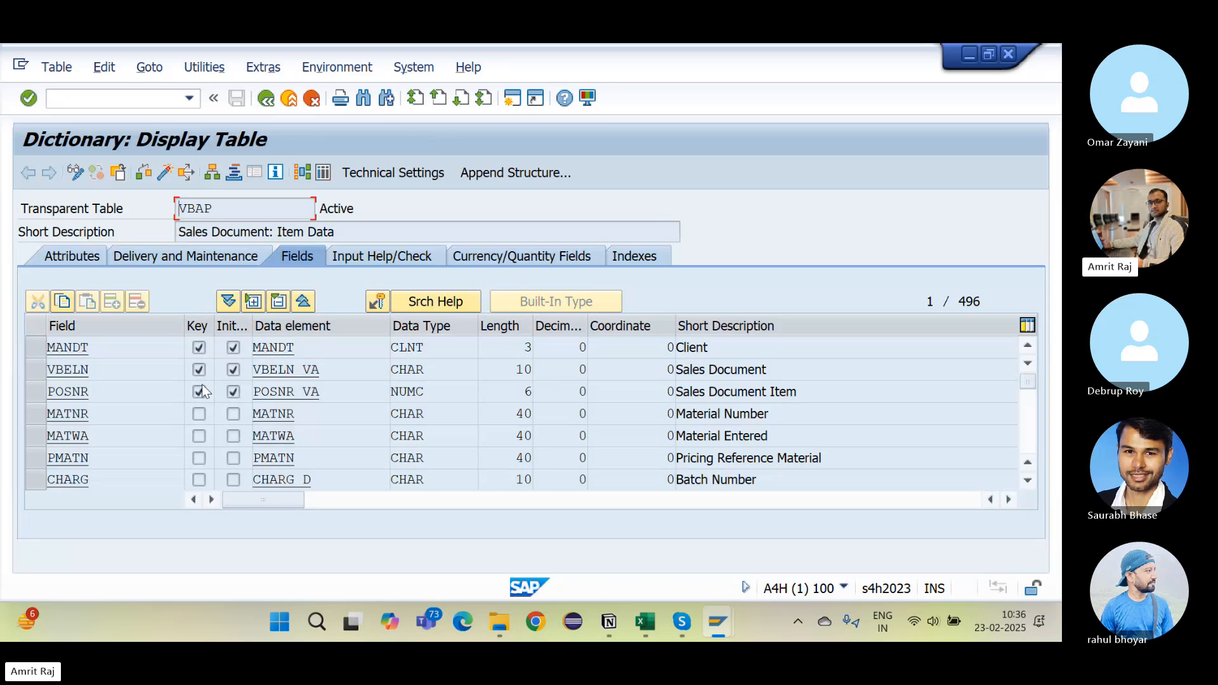
left_click_drag(120, 369, 17, 377)
left_click_drag(101, 391, 48, 394)
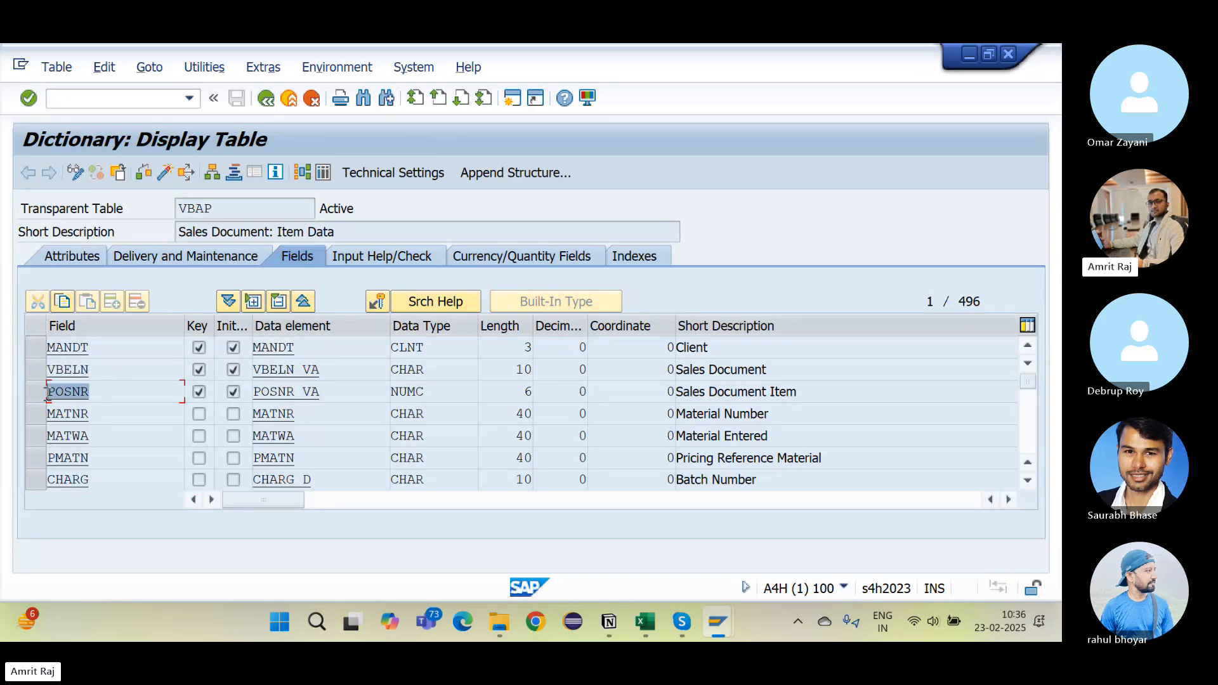
Step: Begin a new primary-key bullet about a table that is going to store duplicates
key("alt+Tab")
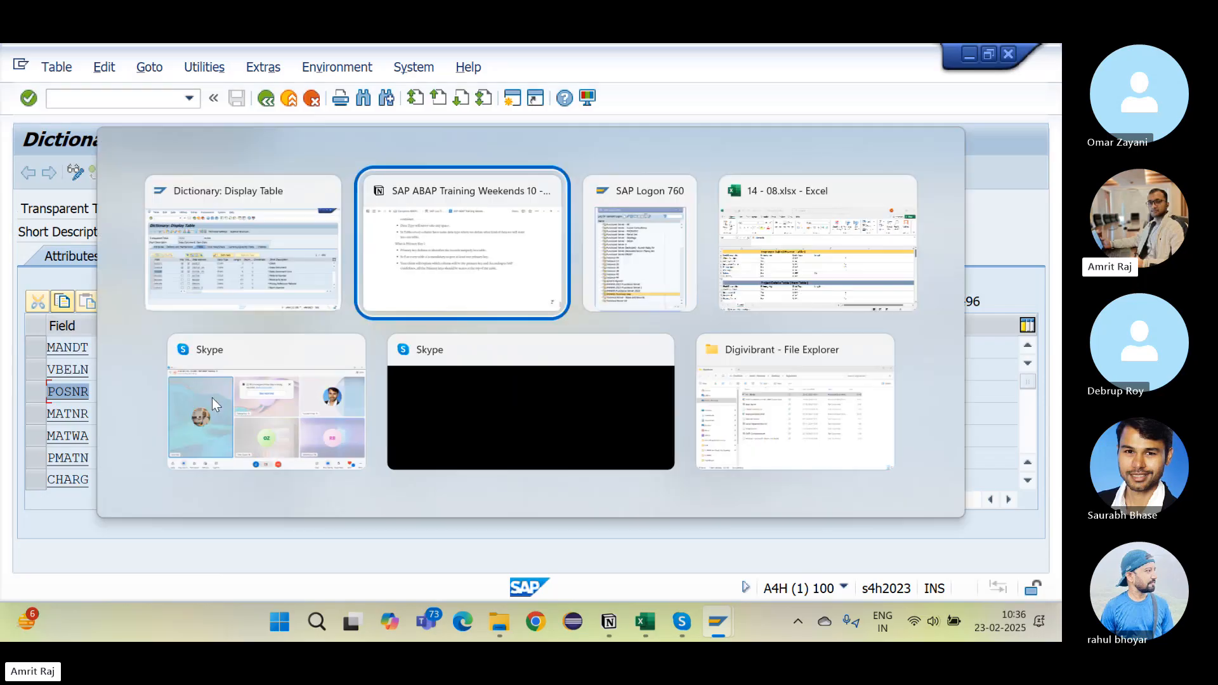
key("Return")
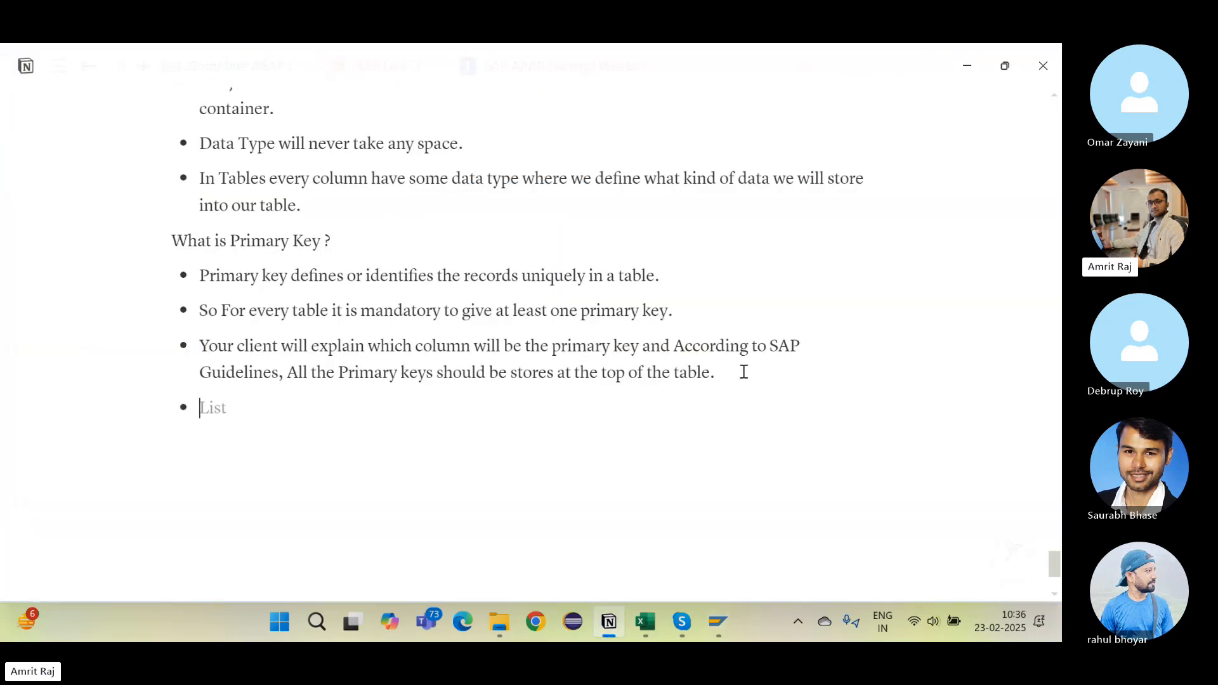
type("Whenever yo")
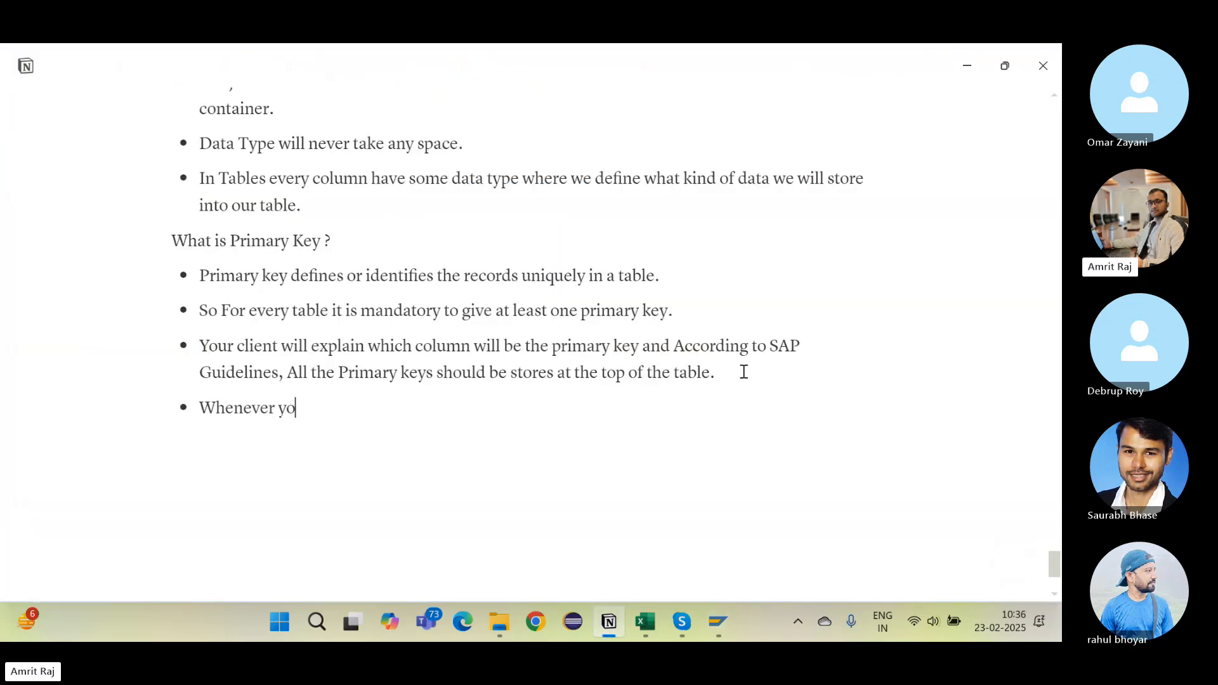
type("u know tha")
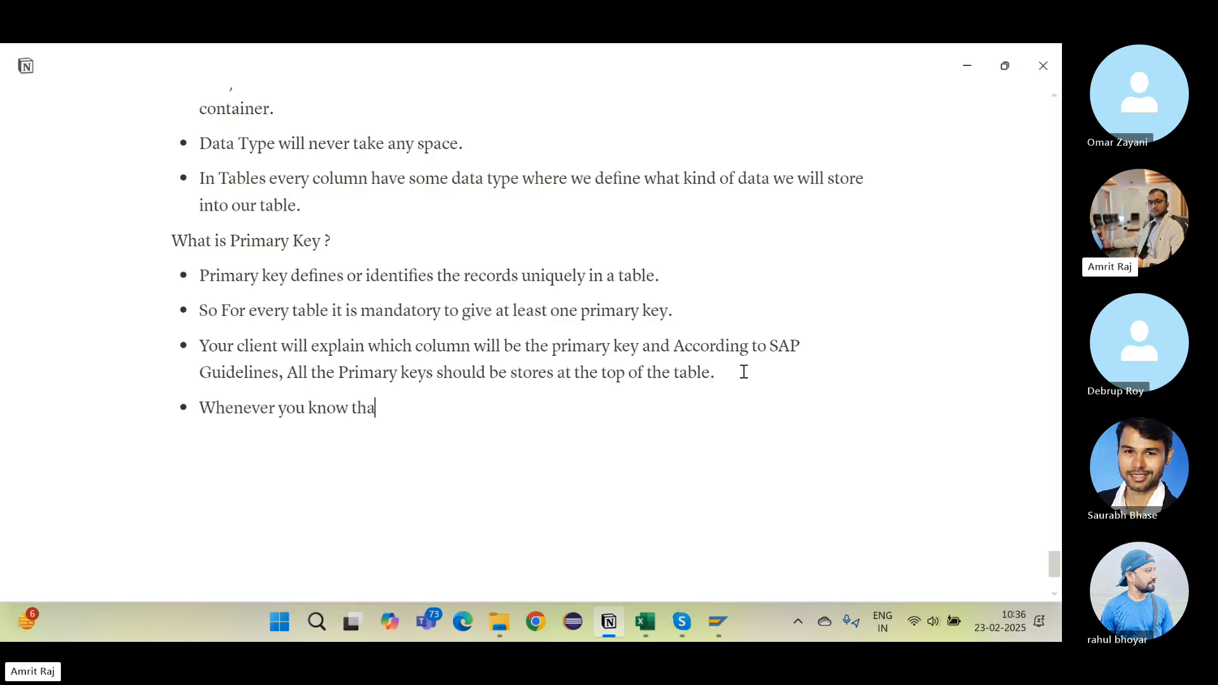
type("t your tavble")
key("BackSpace")
key("BackSpace")
key("BackSpace")
key("BackSpace")
type("bl")
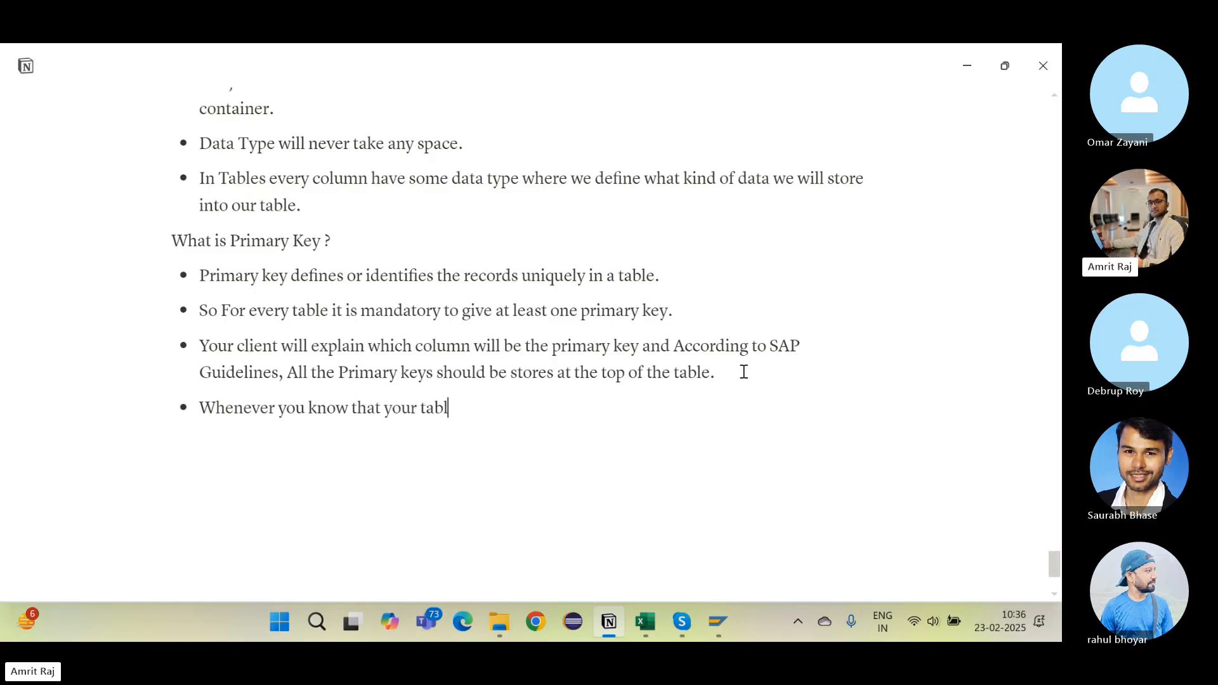
type("e is going to")
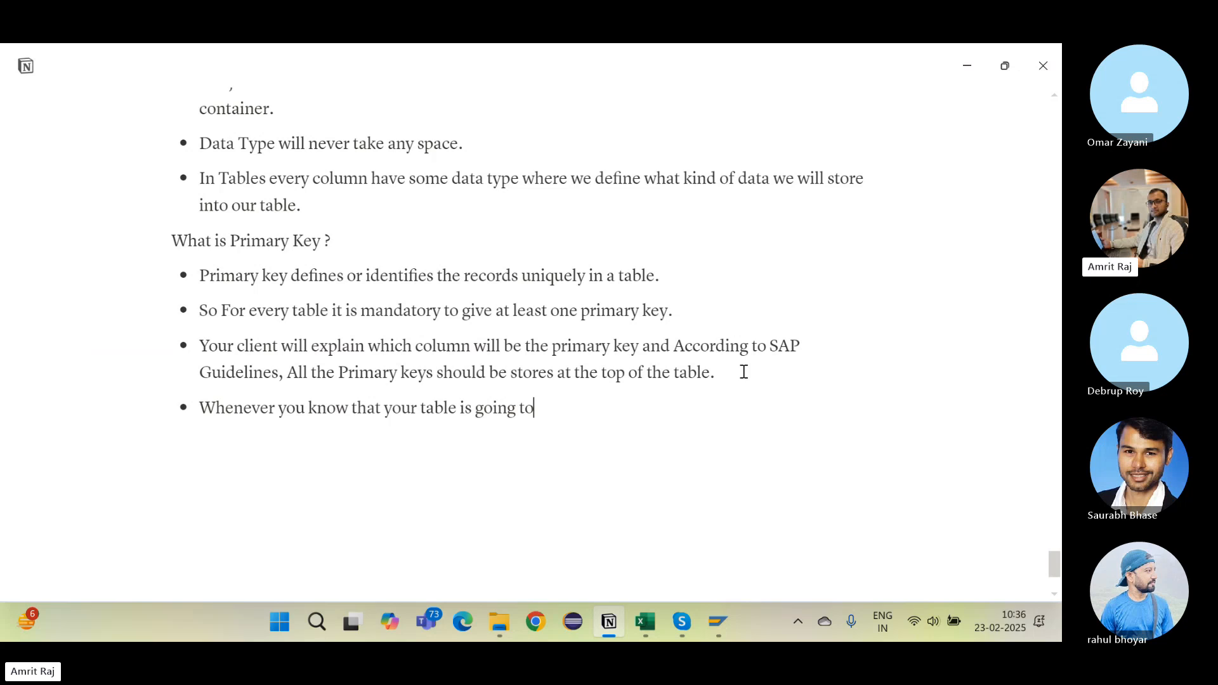
type(" store more than one records")
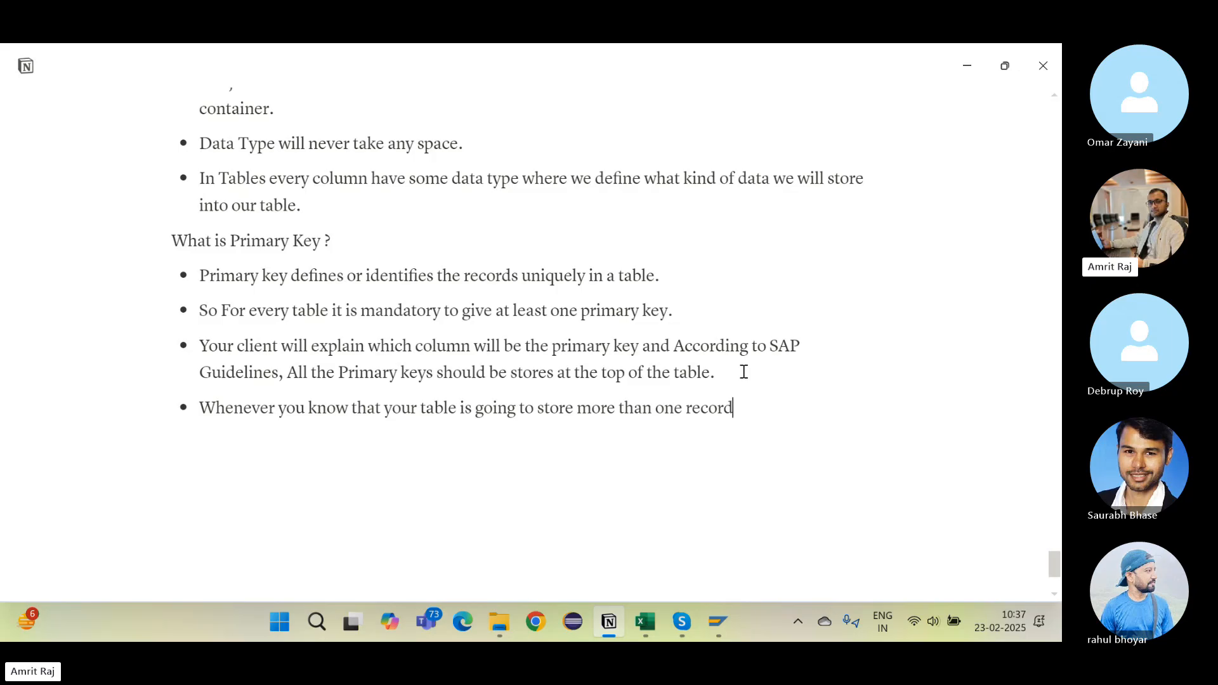
key("BackSpace")
key("BackSpace")
key("BackSpace")
key("BackSpace")
key("BackSpace")
key("BackSpace")
key("BackSpace")
Step: Finish the bullet: such a table will have multiple primary keys in it
key("BackSpace")
key("BackSpace")
key("BackSpace")
key("BackSpace")
key("BackSpace")
key("BackSpace")
key("BackSpace")
key("BackSpace")
key("BackSpace")
key("BackSpace")
key("BackSpace")
key("BackSpace")
key("BackSpace")
key("BackSpace")
key("BackSpace")
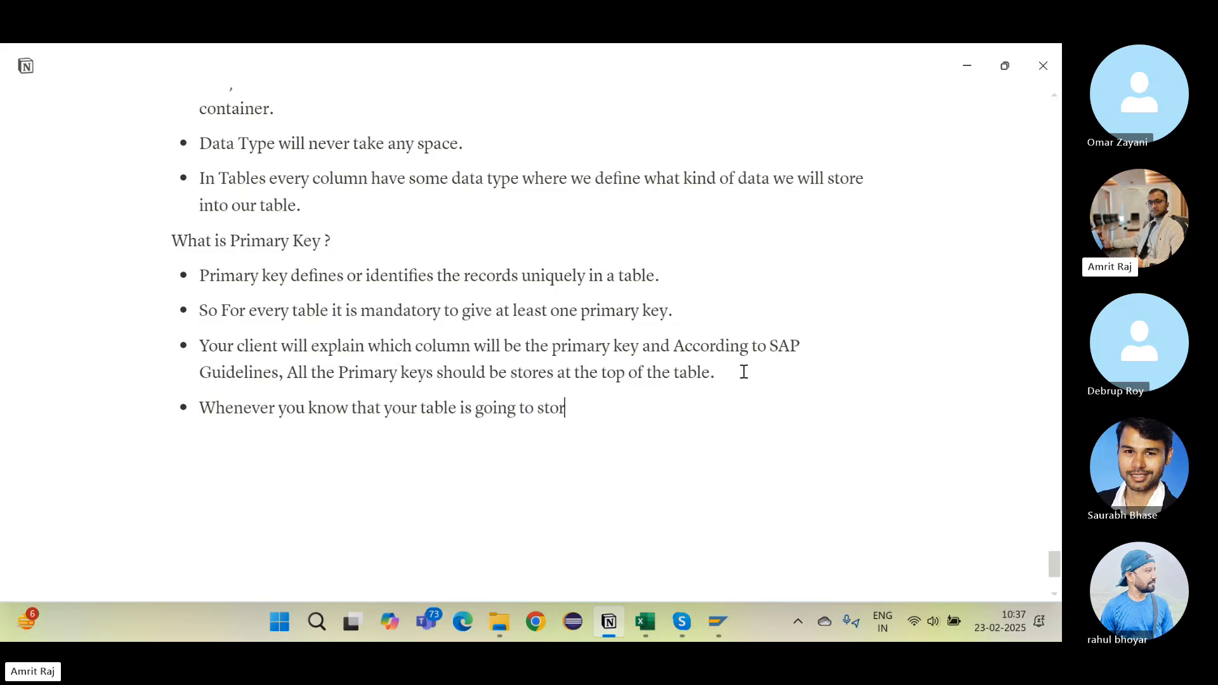
type("e duplicates store")
key("BackSpace")
key("BackSpace")
key("BackSpace")
key("BackSpace")
key("BackSpace")
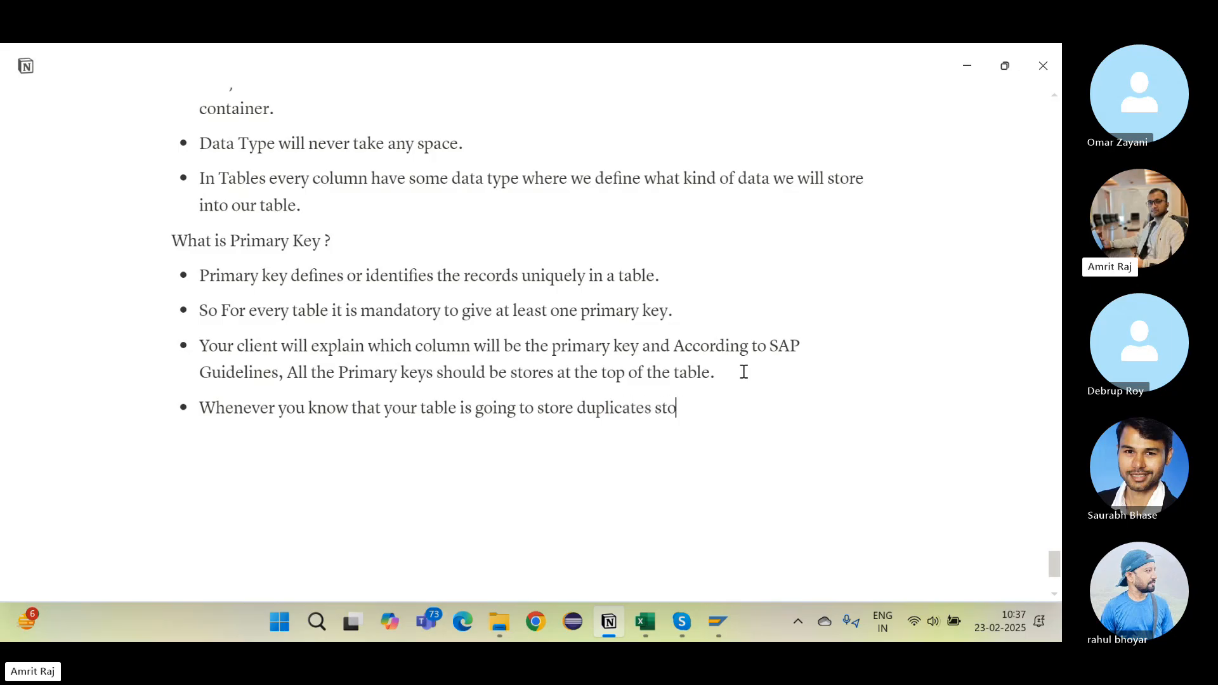
type("records th")
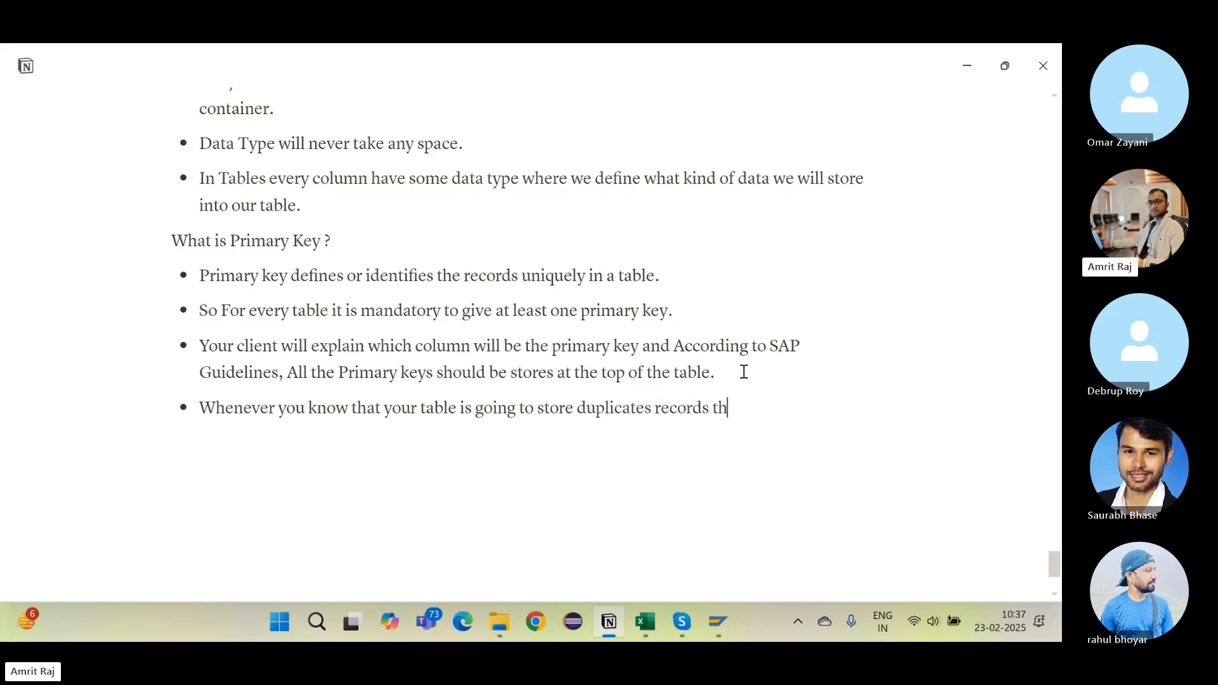
type("en we will have multip")
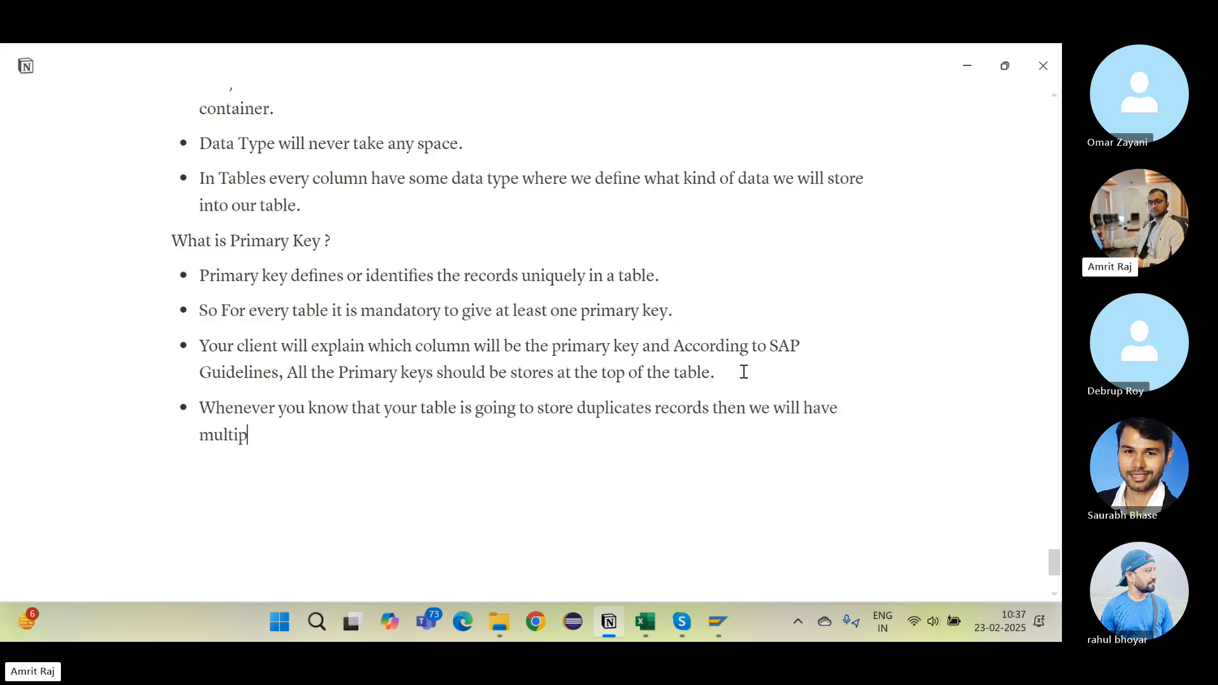
type("le [ptri")
key("BackSpace")
key("BackSpace")
key("BackSpace")
type("primary keys in our table.")
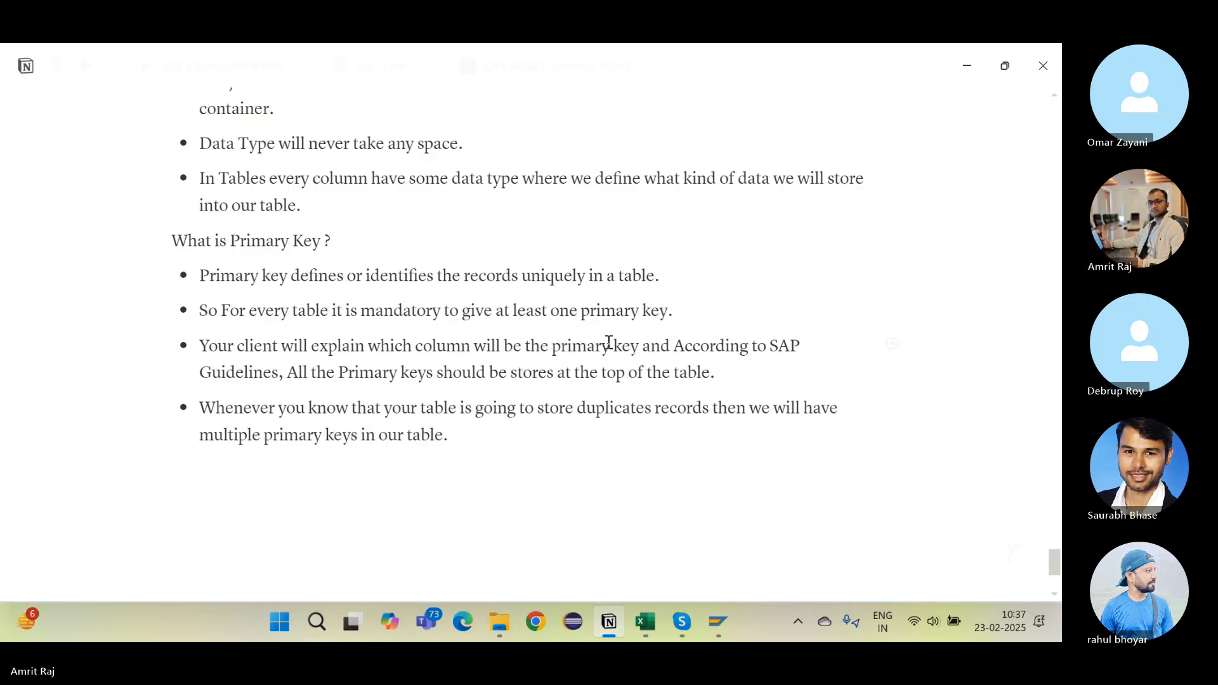
left_click_drag(252, 408, 469, 443)
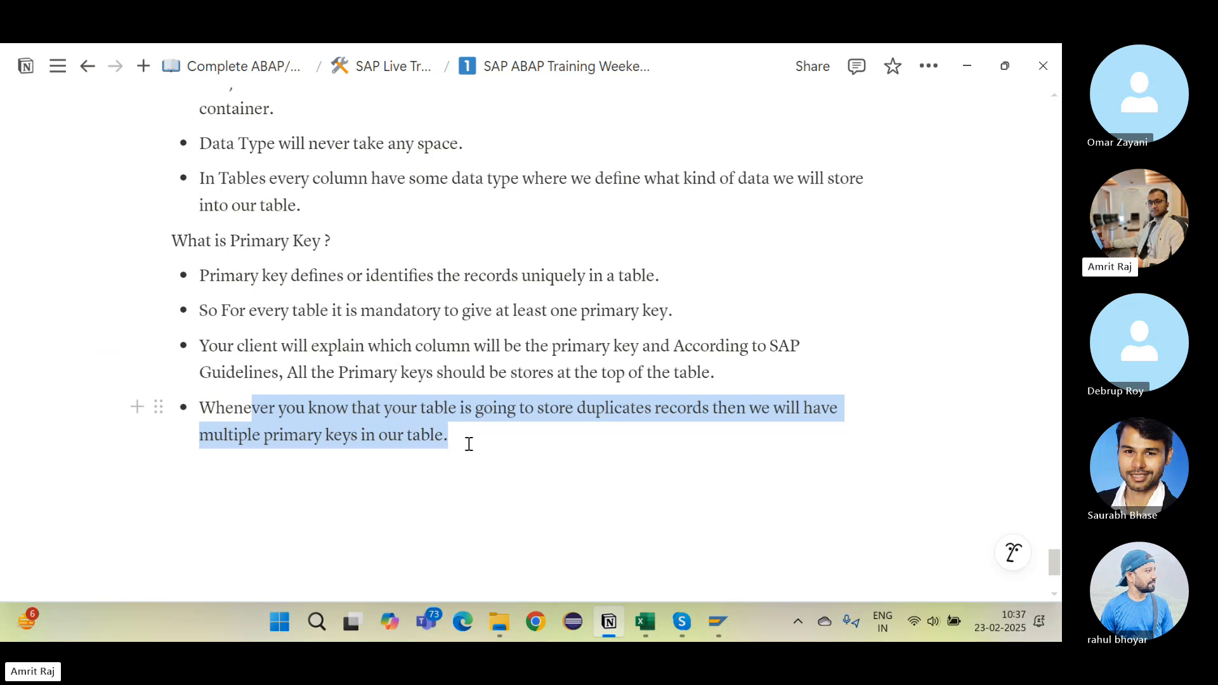
left_click(468, 443)
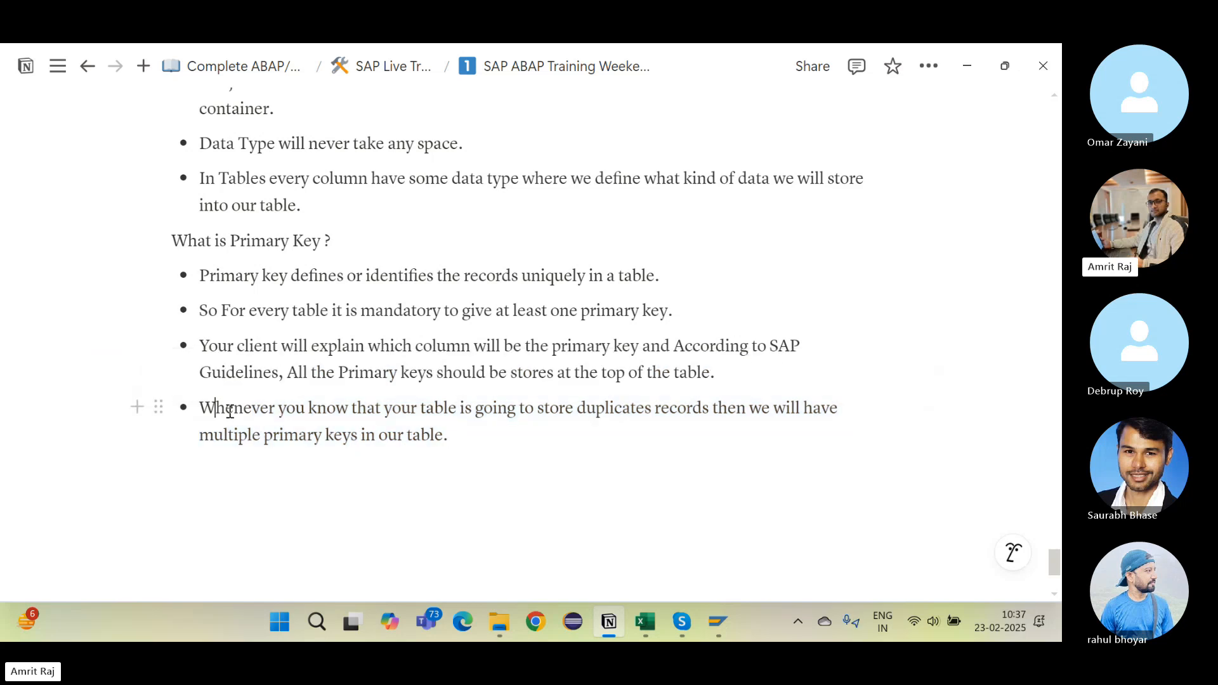
left_click_drag(203, 409, 504, 452)
left_click(503, 453)
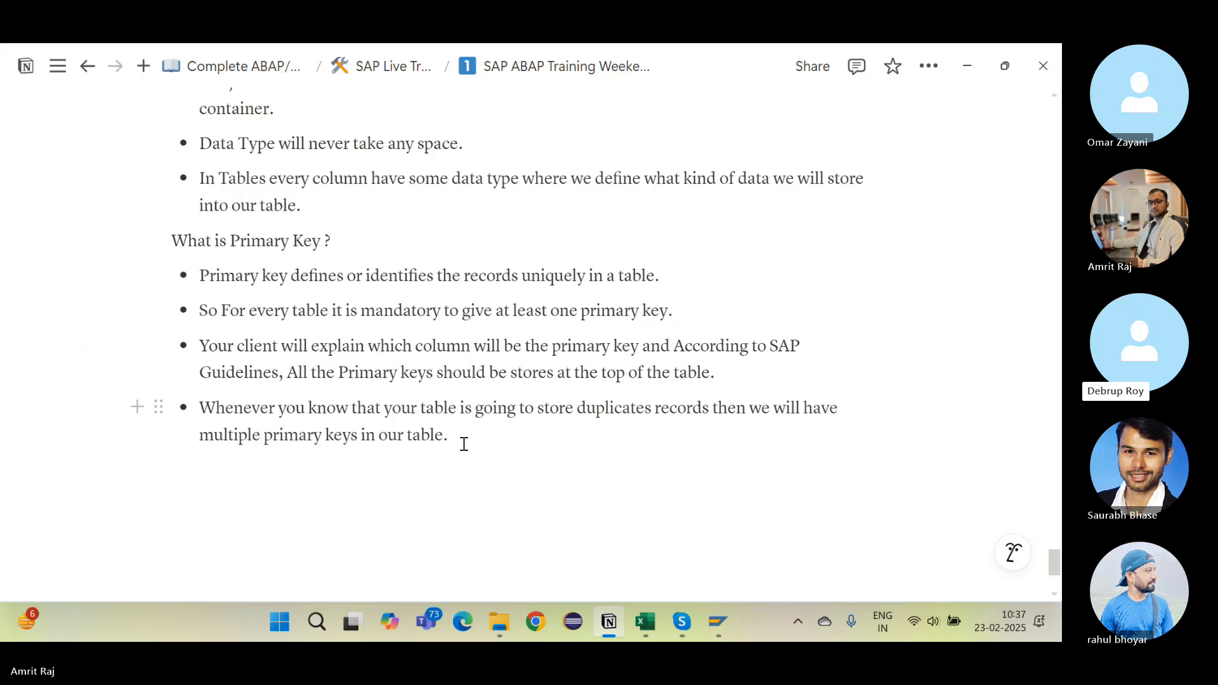
key("alt+Tab")
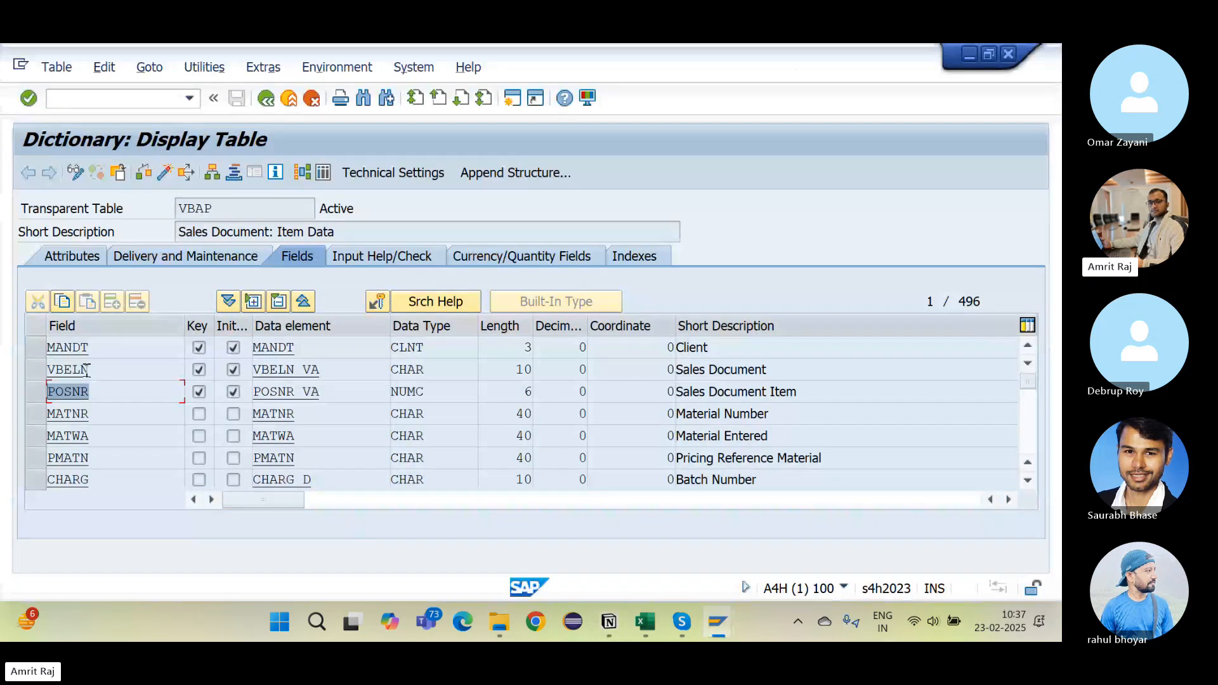
left_click(88, 370)
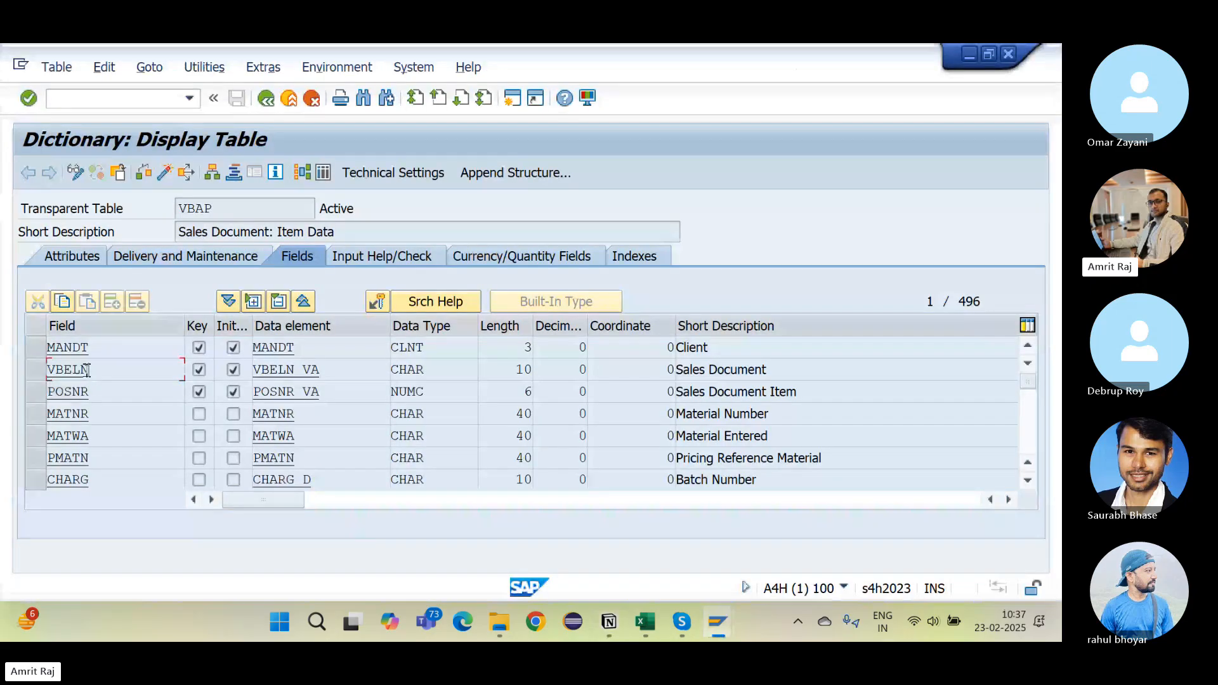
left_click(104, 387)
left_click(323, 173)
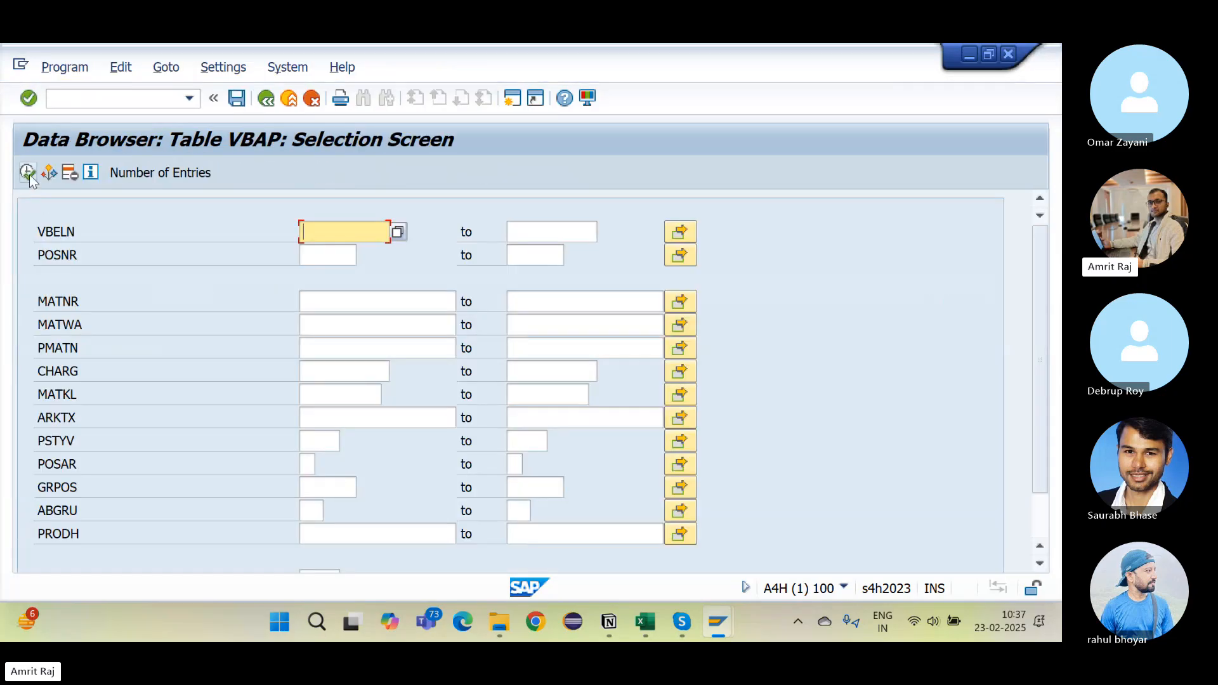
left_click(27, 172)
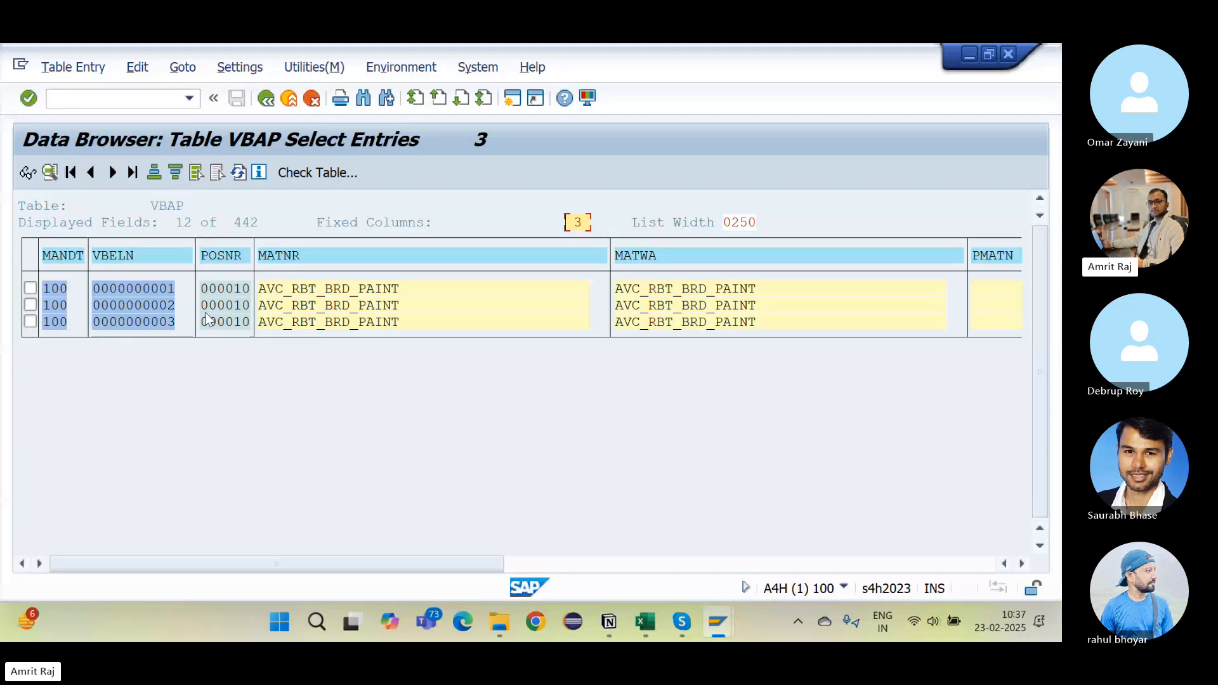
left_click(265, 102)
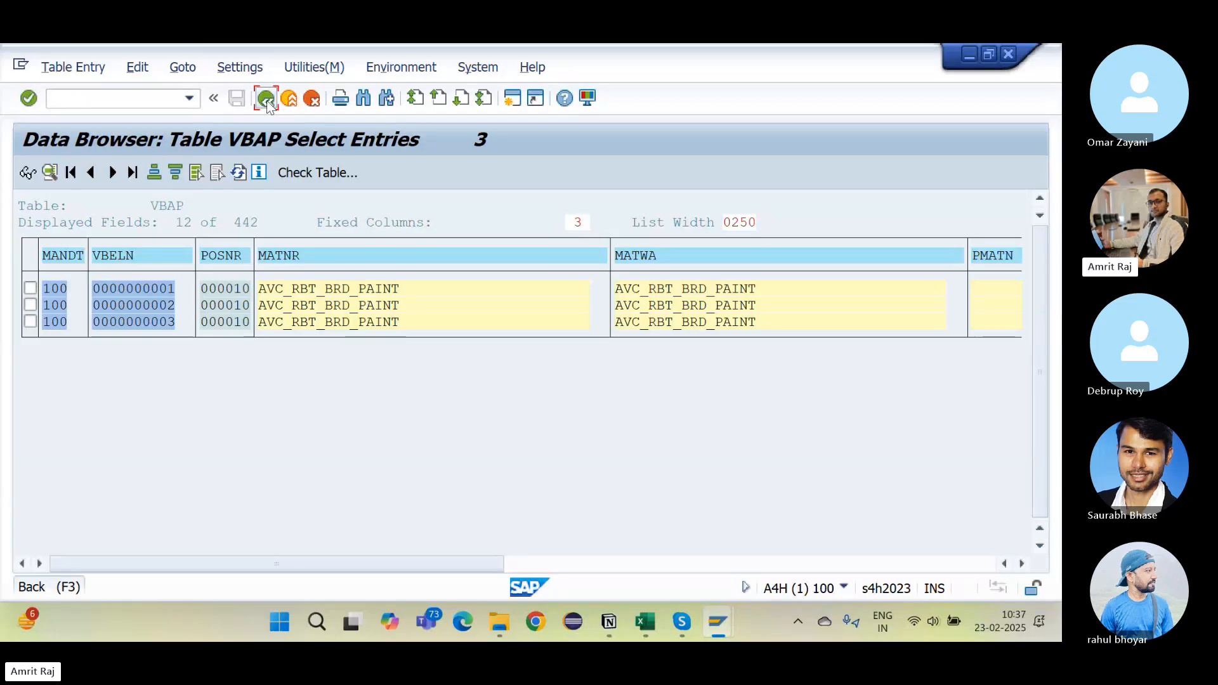
left_click(265, 99)
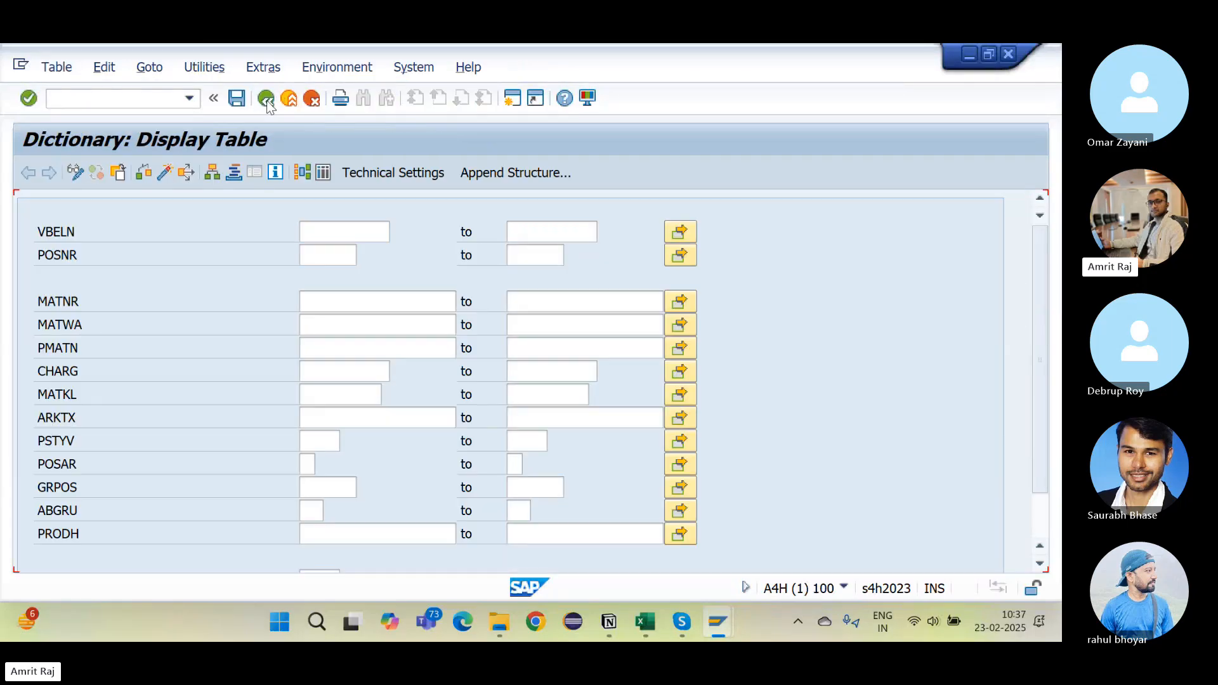
Step: Display table MAKT, list its 200 stored entries, then return to its definition
left_click(265, 100)
type("MAKT")
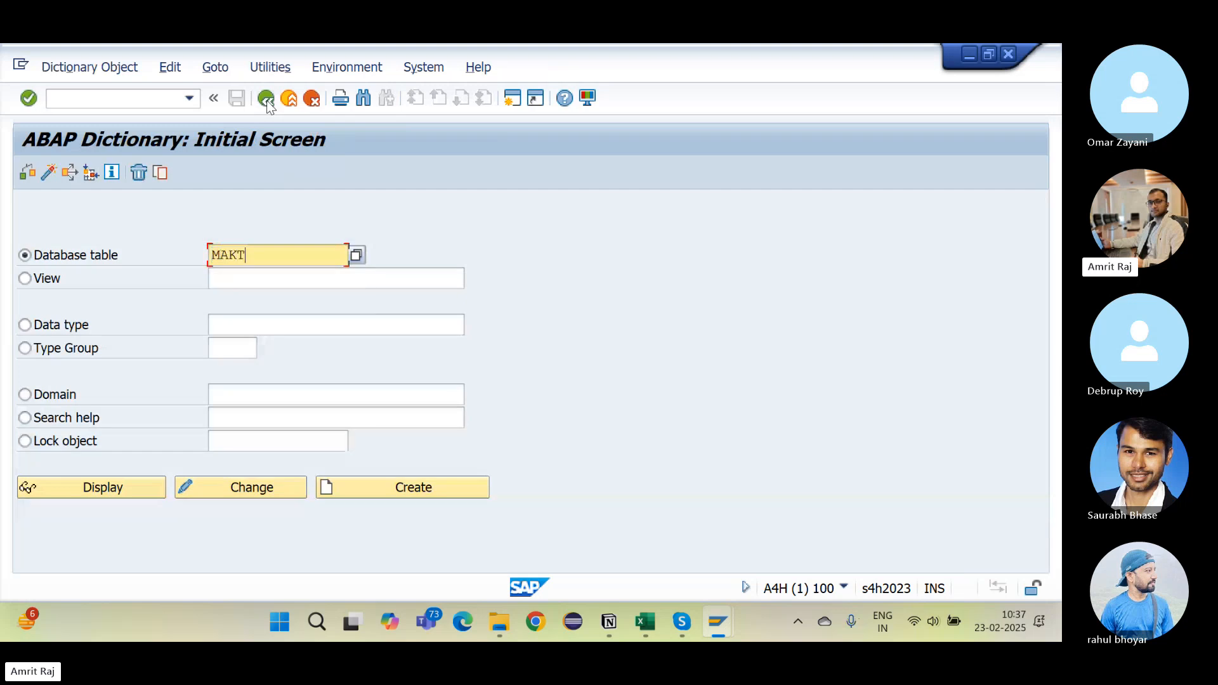
left_click(122, 485)
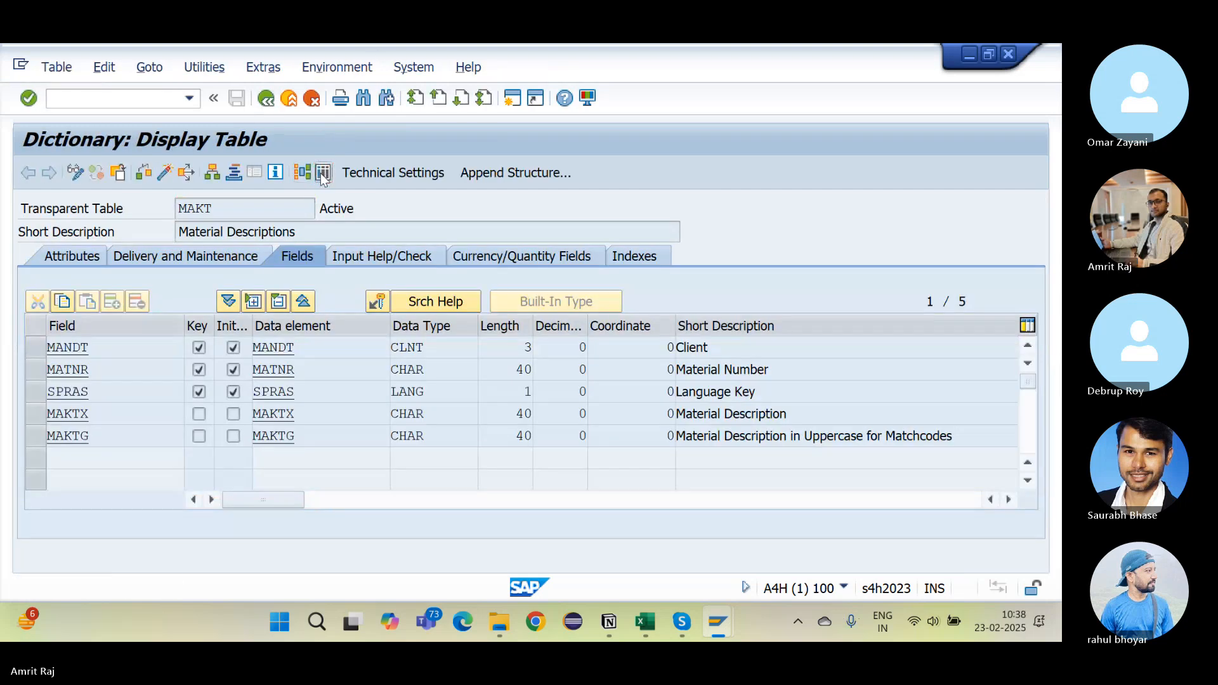
left_click(323, 166)
left_click(27, 172)
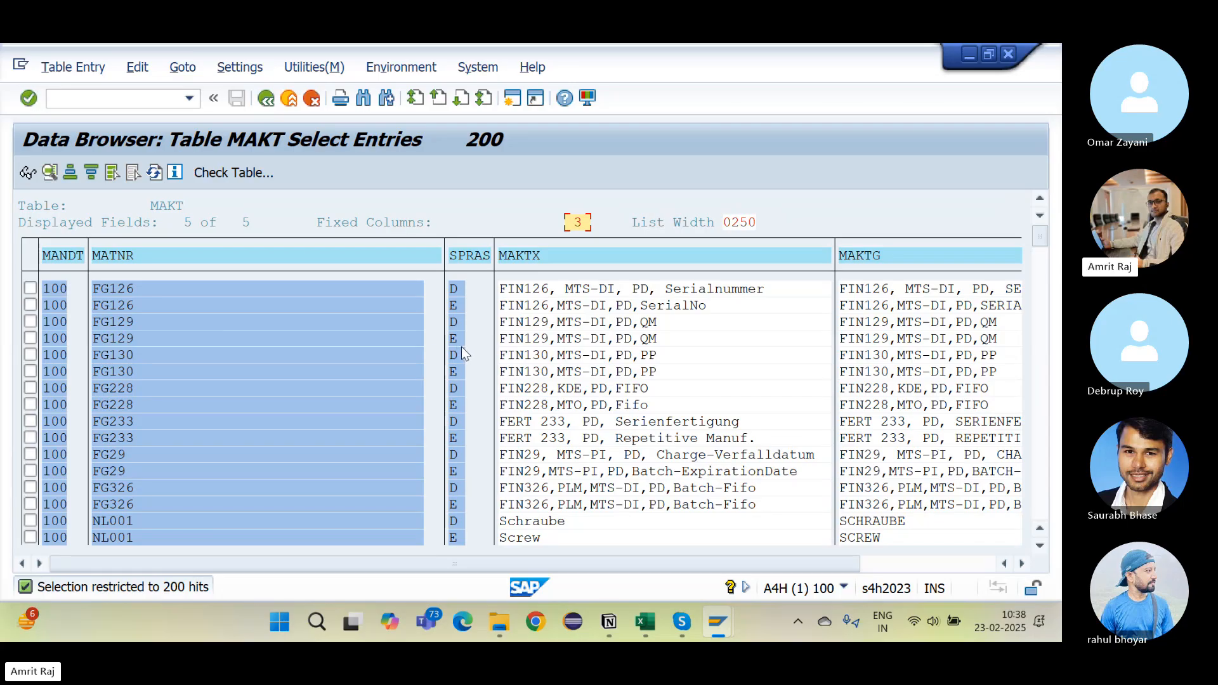
left_click(266, 99)
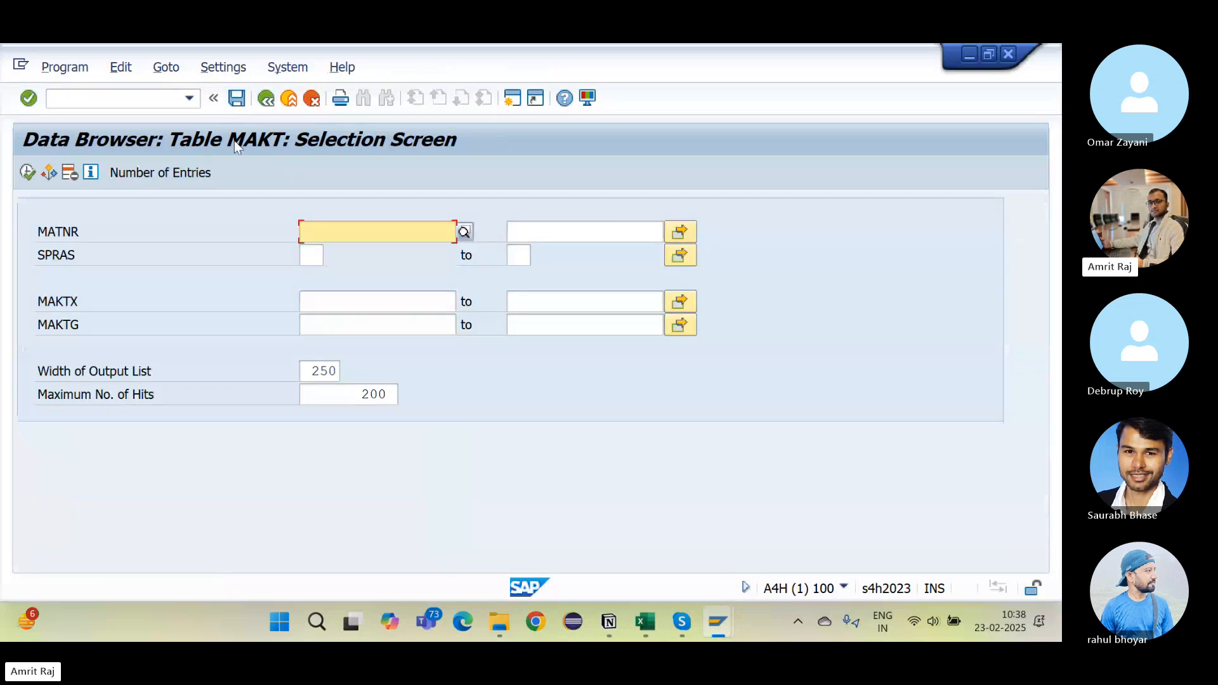
left_click(267, 99)
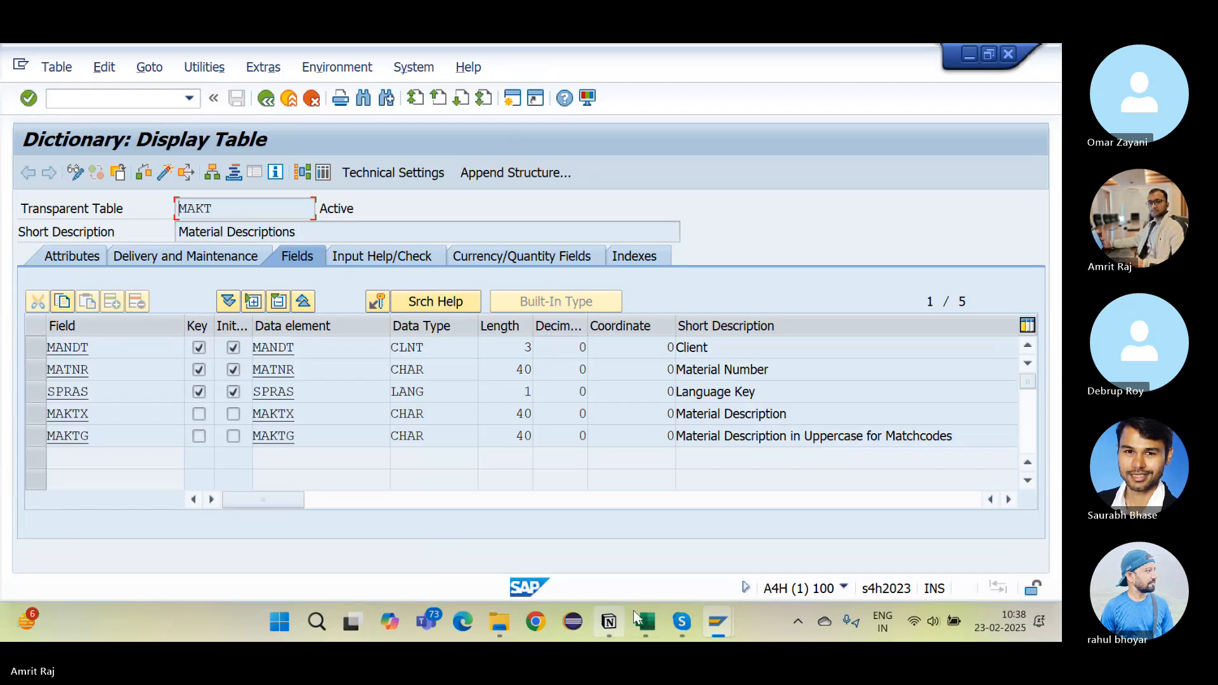
Step: In Excel, point out the Salary and Project Id rows and Department's primary key No
left_click(653, 614)
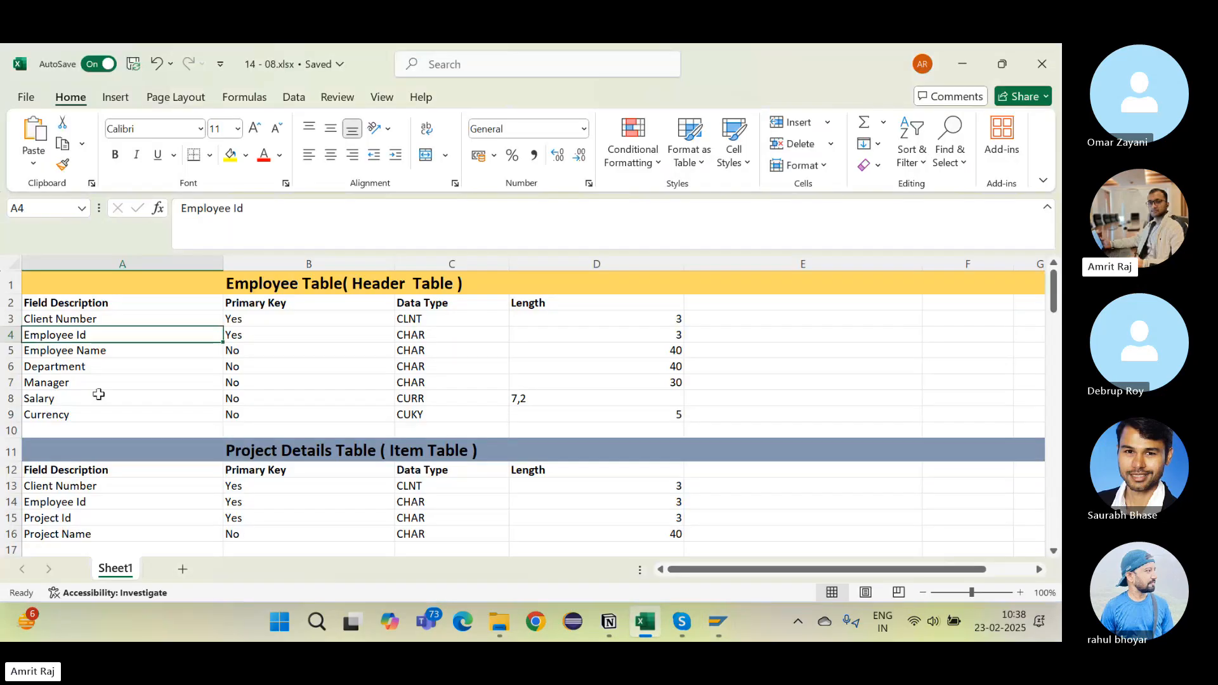
left_click(119, 398)
left_click(144, 517)
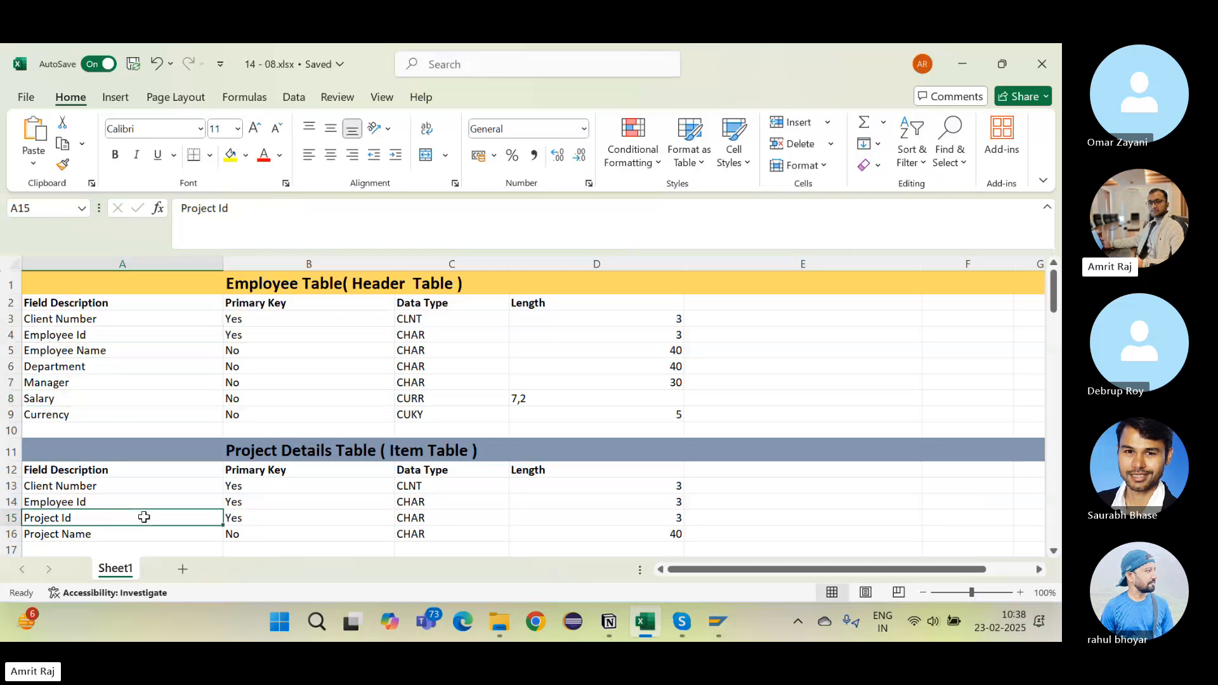
left_click(285, 367)
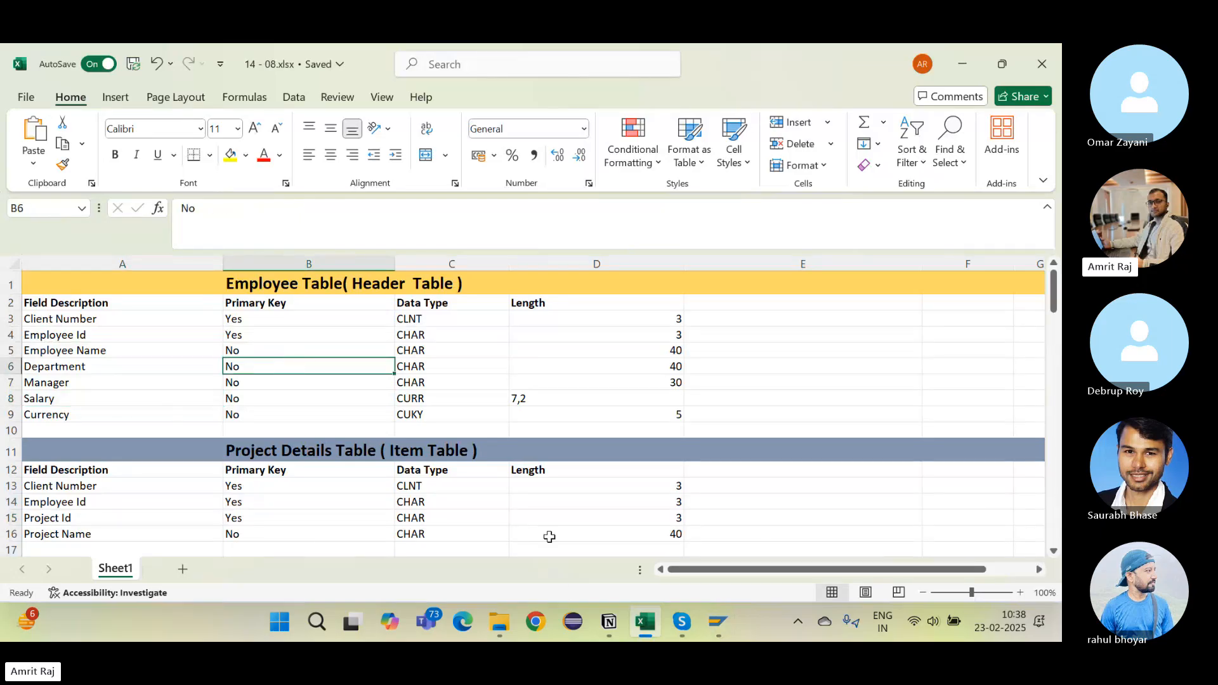
Step: Add a purple Heading 3 'Note' below the last bullet
left_click(608, 622)
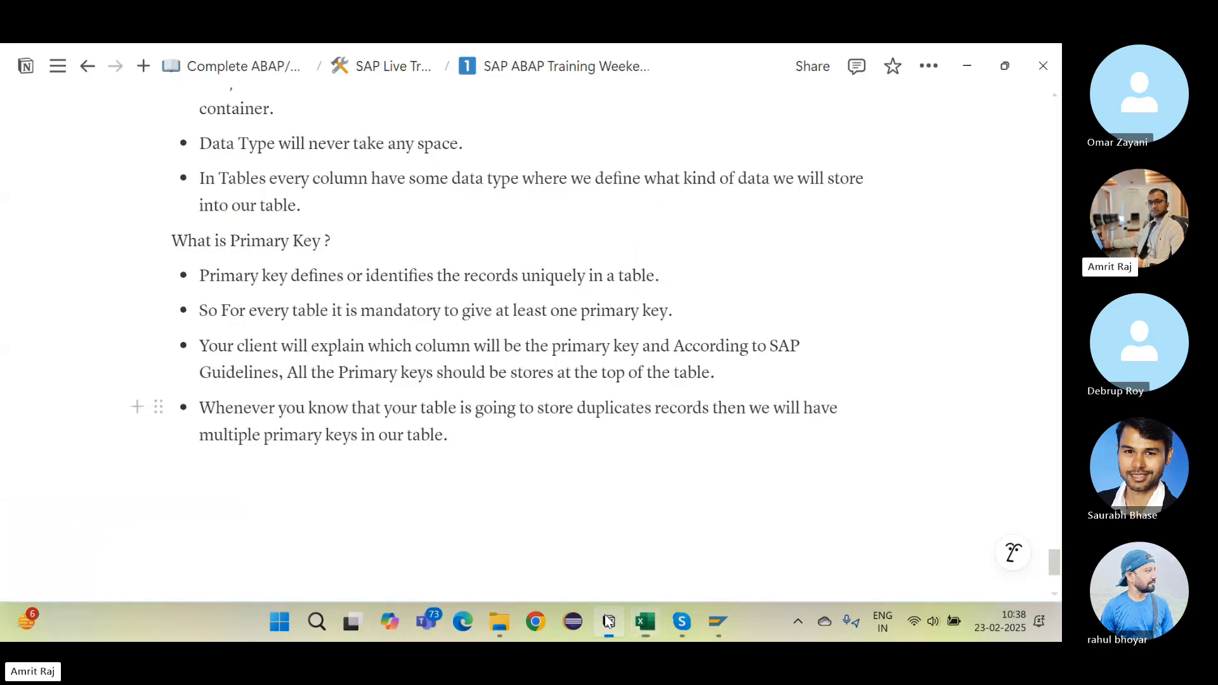
scroll(288, 275, "down", 3)
left_click(288, 299)
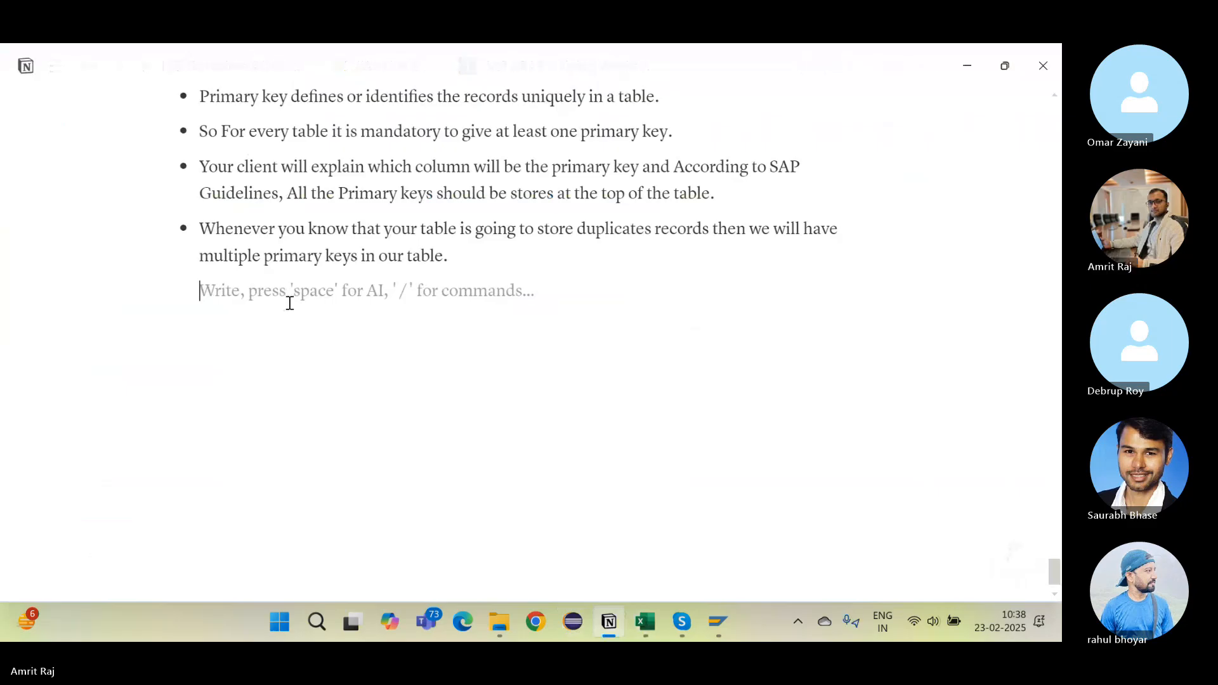
type("/h")
key("Down")
key("Down")
key("Down")
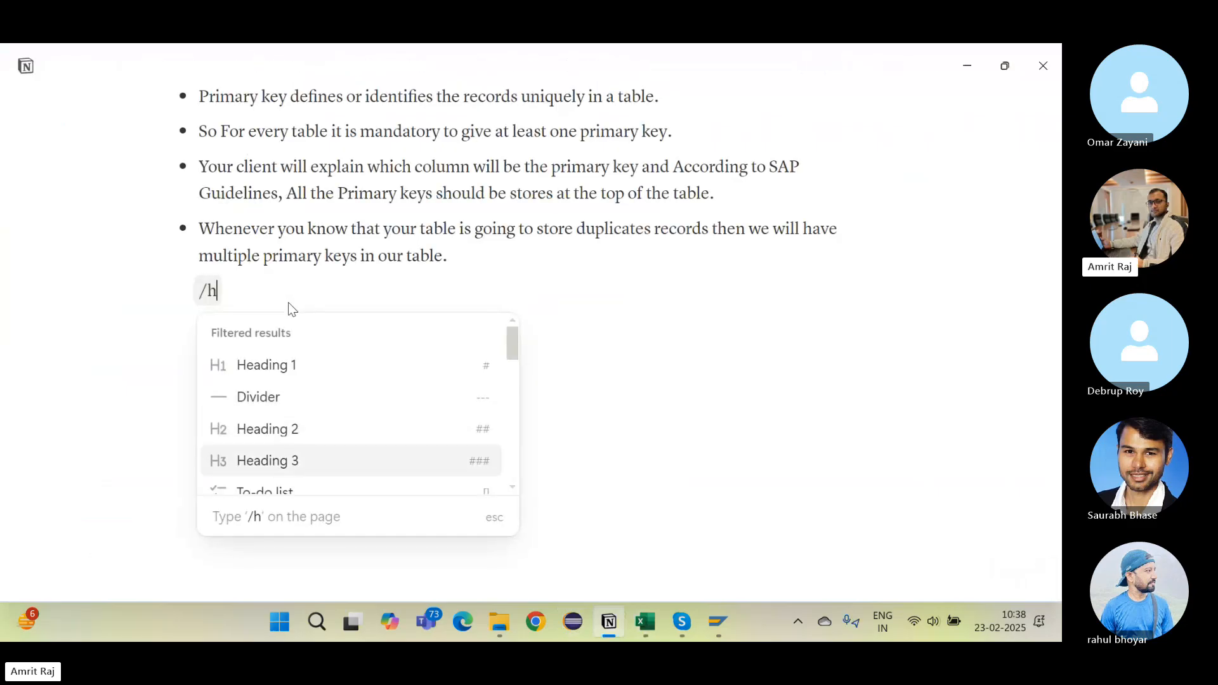
key("Return")
type("Note")
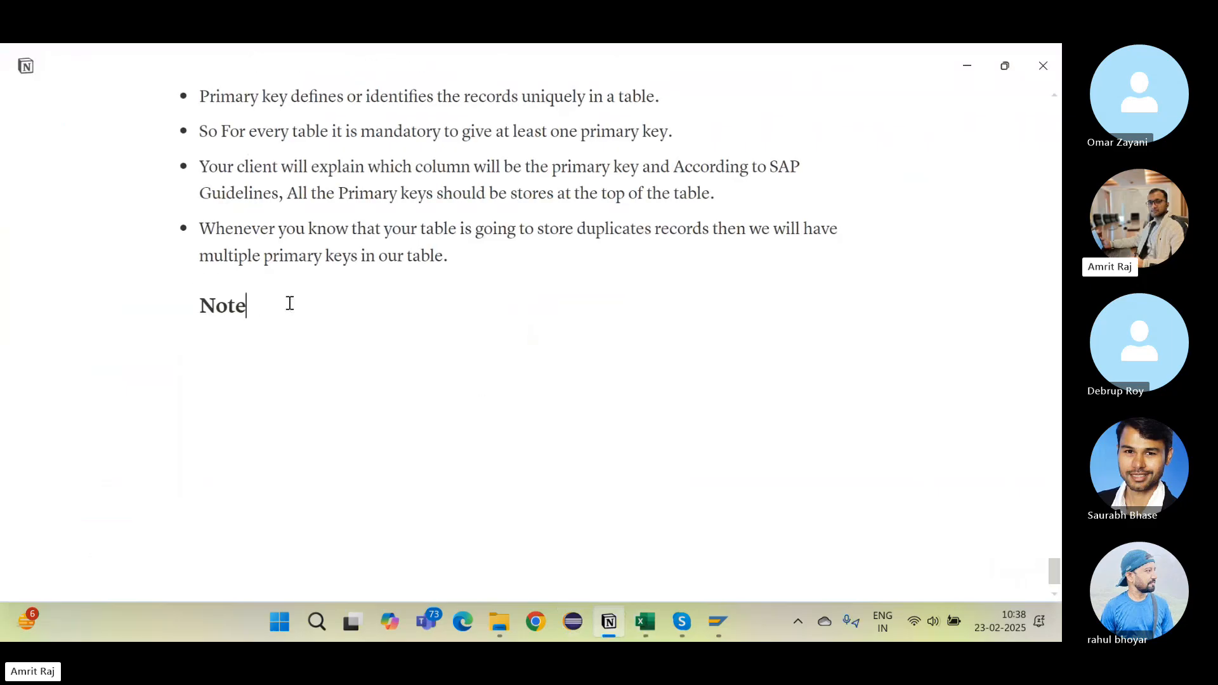
double_click(207, 306)
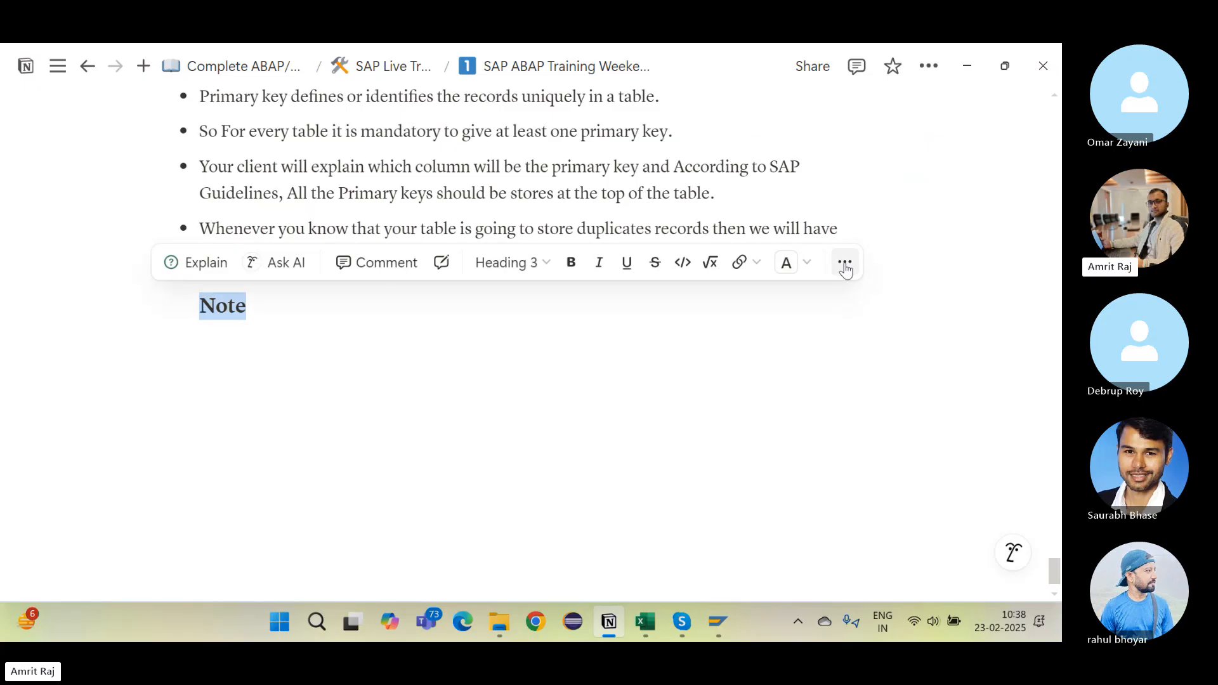
left_click(807, 263)
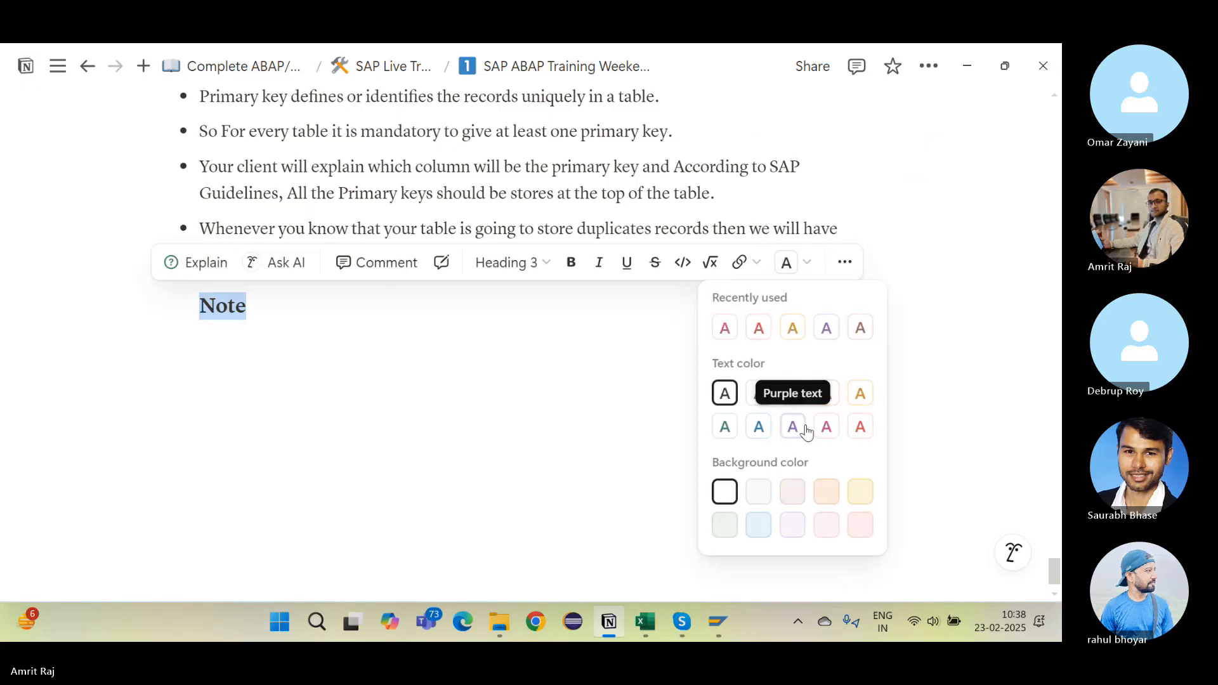
left_click(808, 433)
left_click(255, 334)
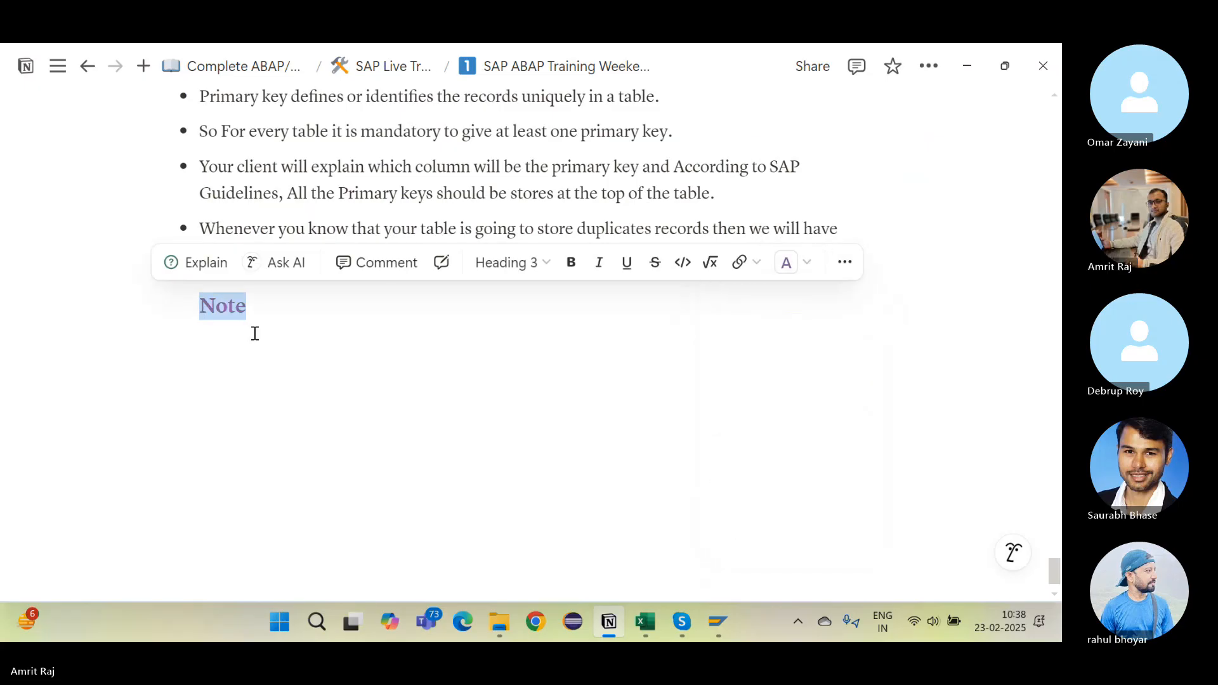
Step: Write a Note bullet: for any new table, first ask what its Domain and Data Element are
left_click(255, 333)
type("- ")
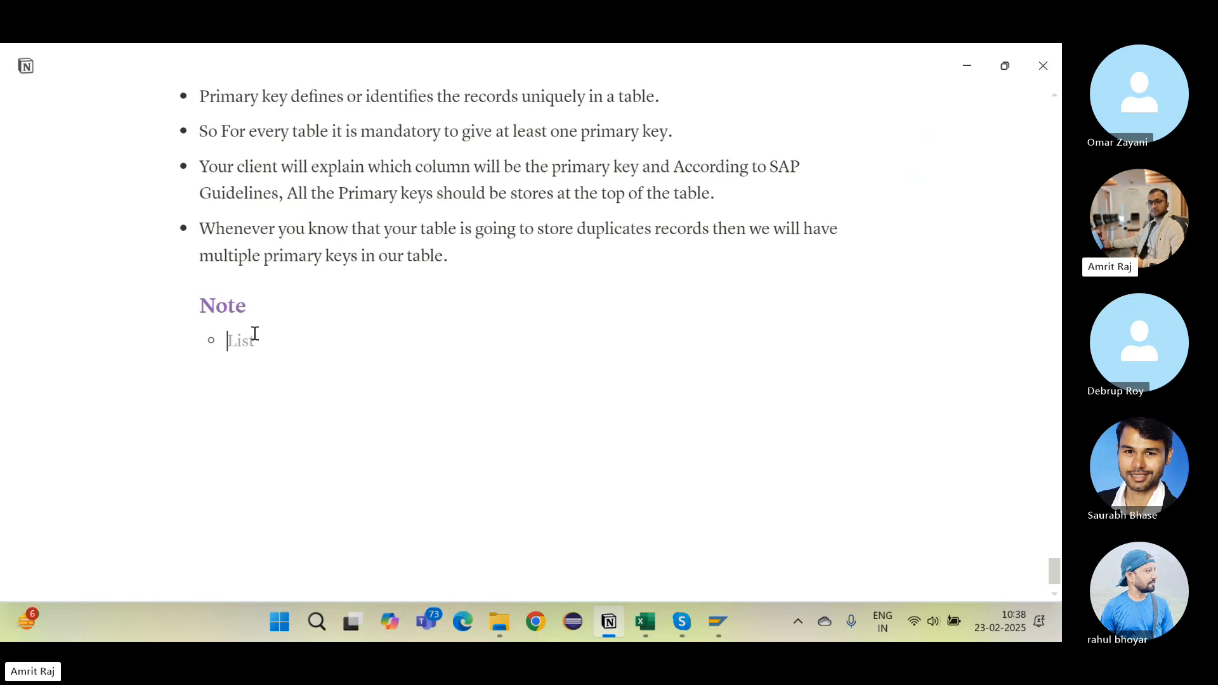
type("Whenever, you will ge")
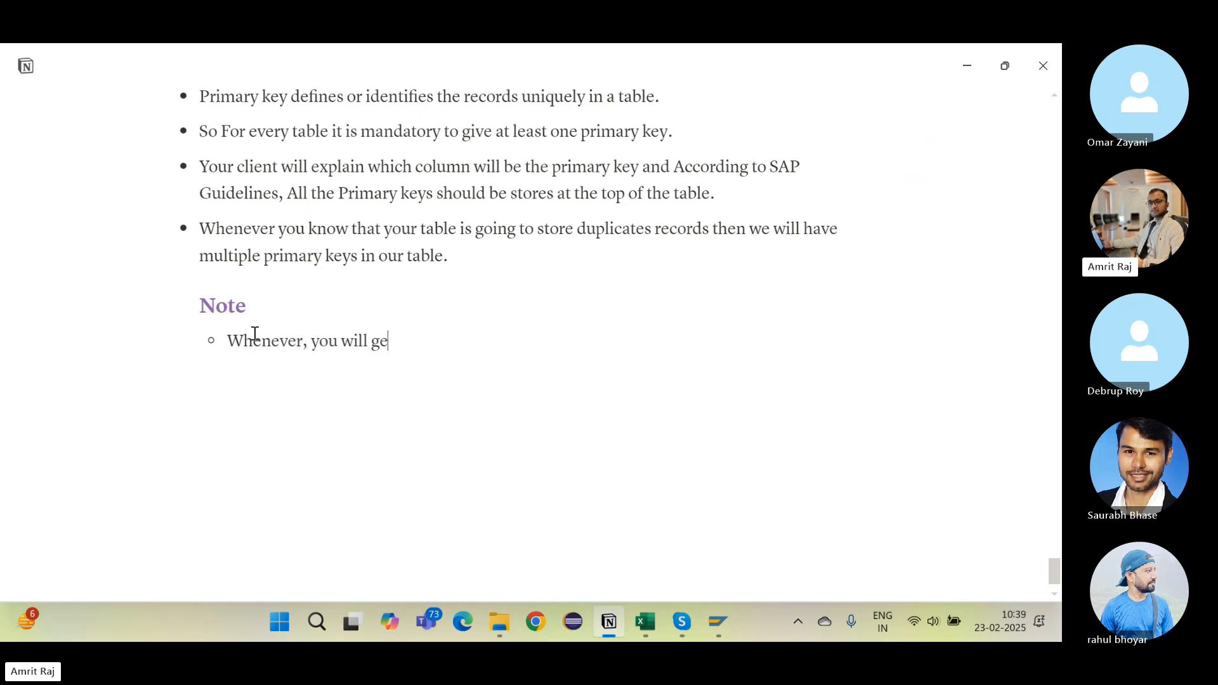
type("t any req")
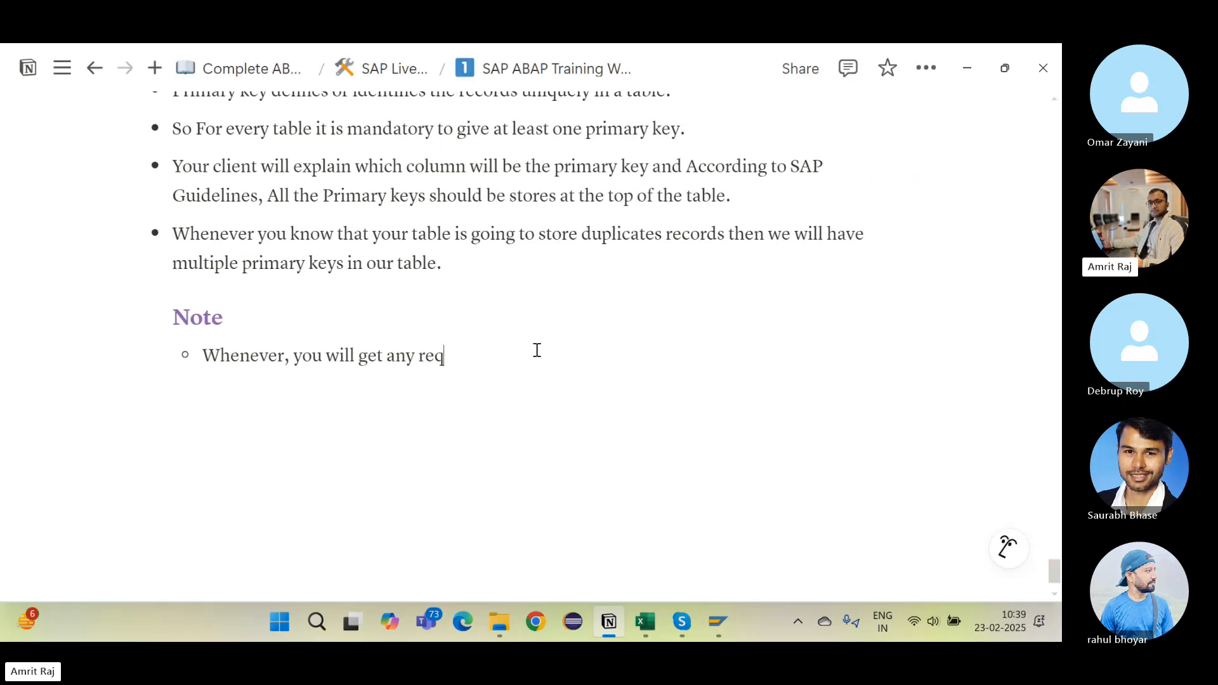
type("uirement to")
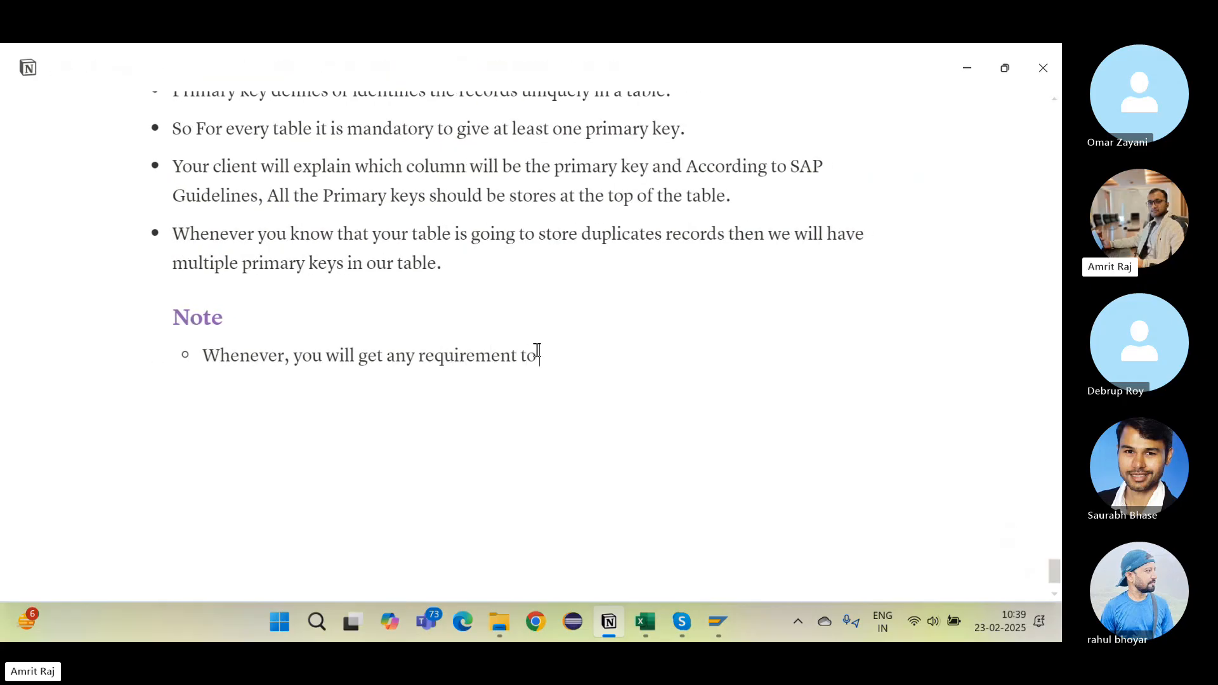
type(" create any tables, ")
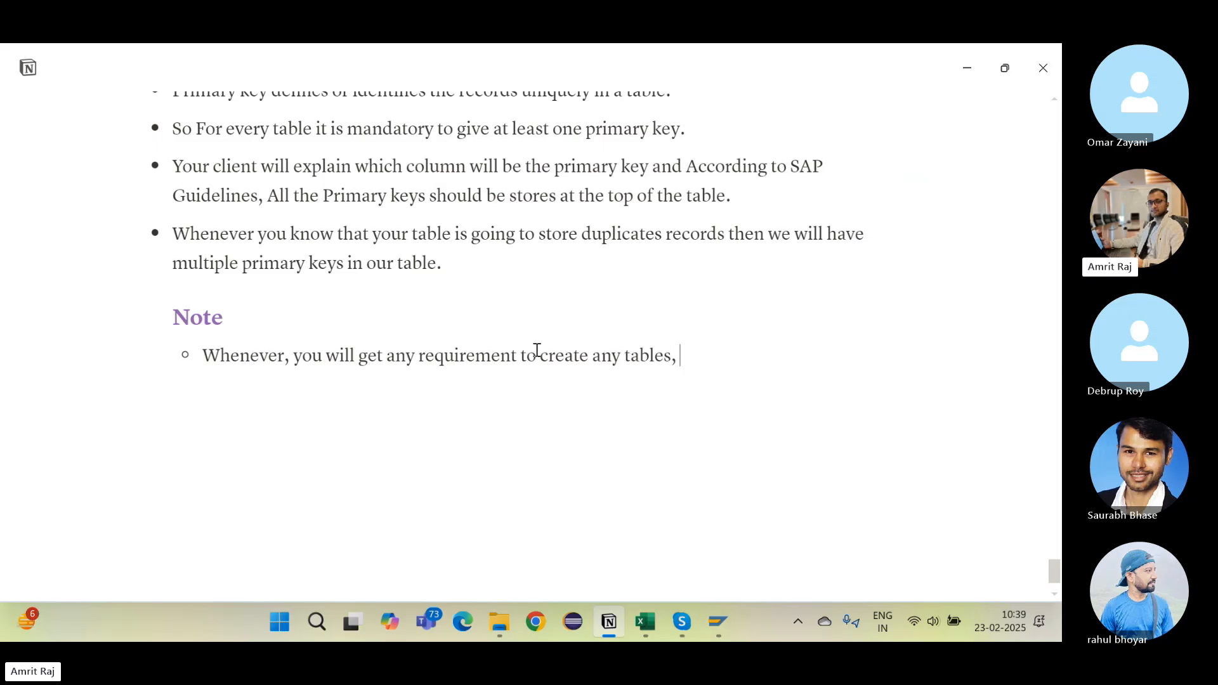
type("the First Question ")
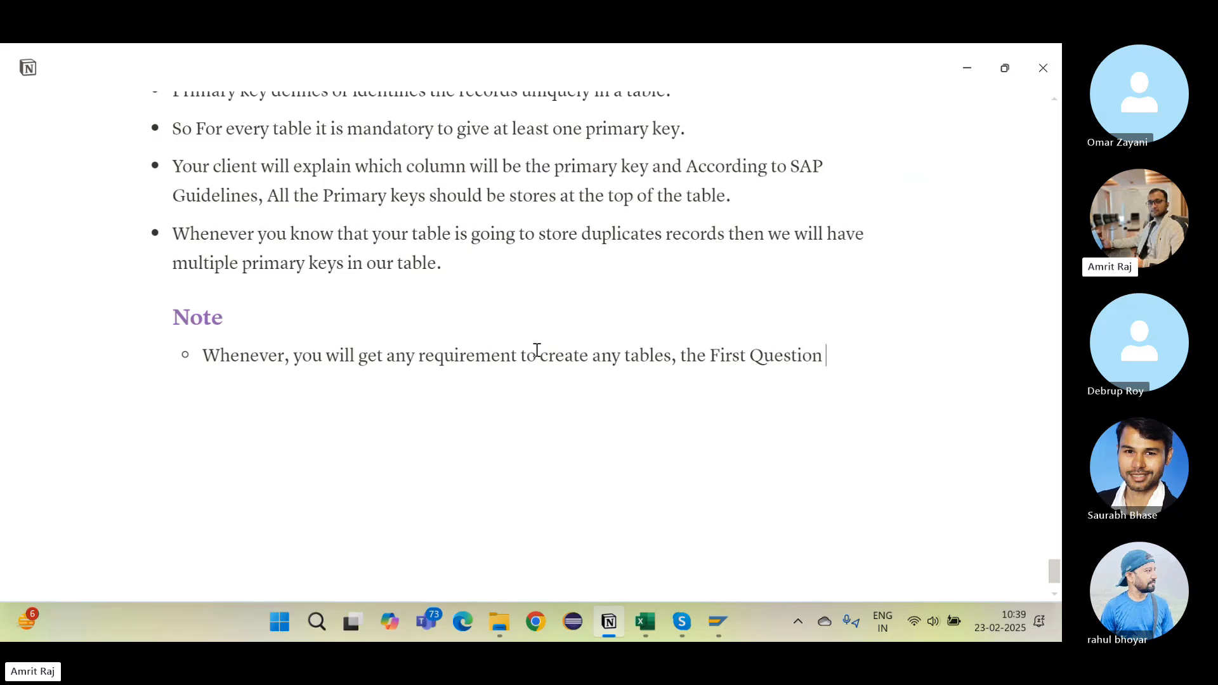
type("that should always ar")
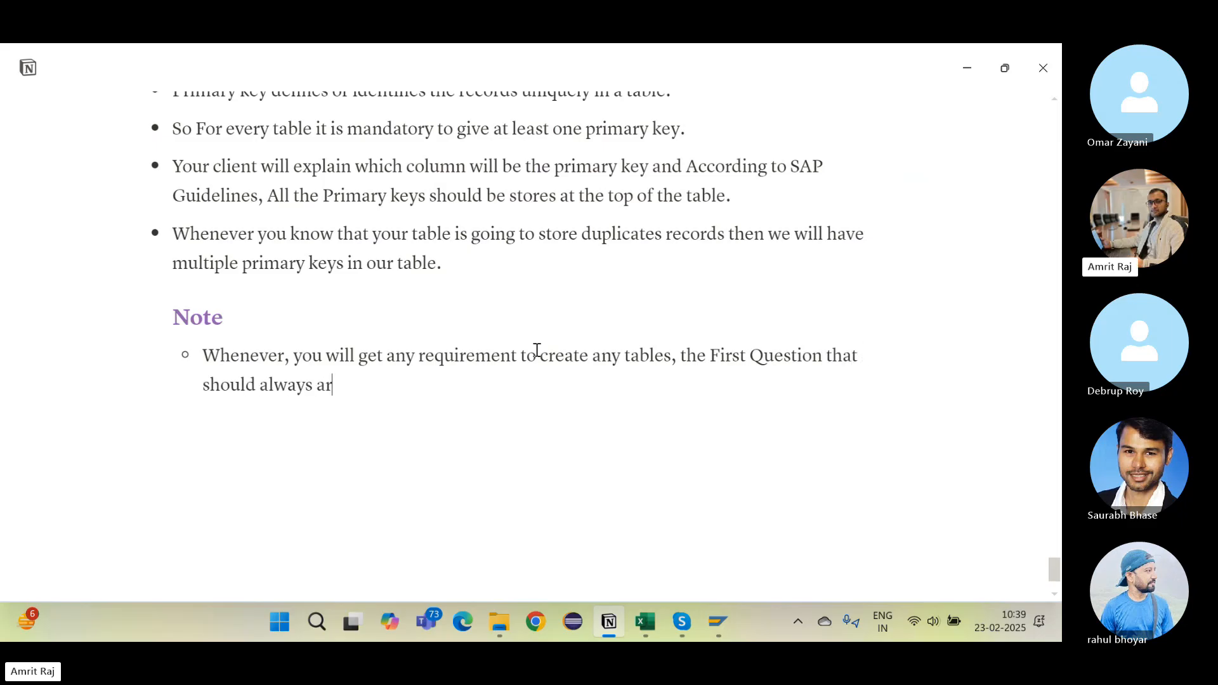
type("ise in your mind W")
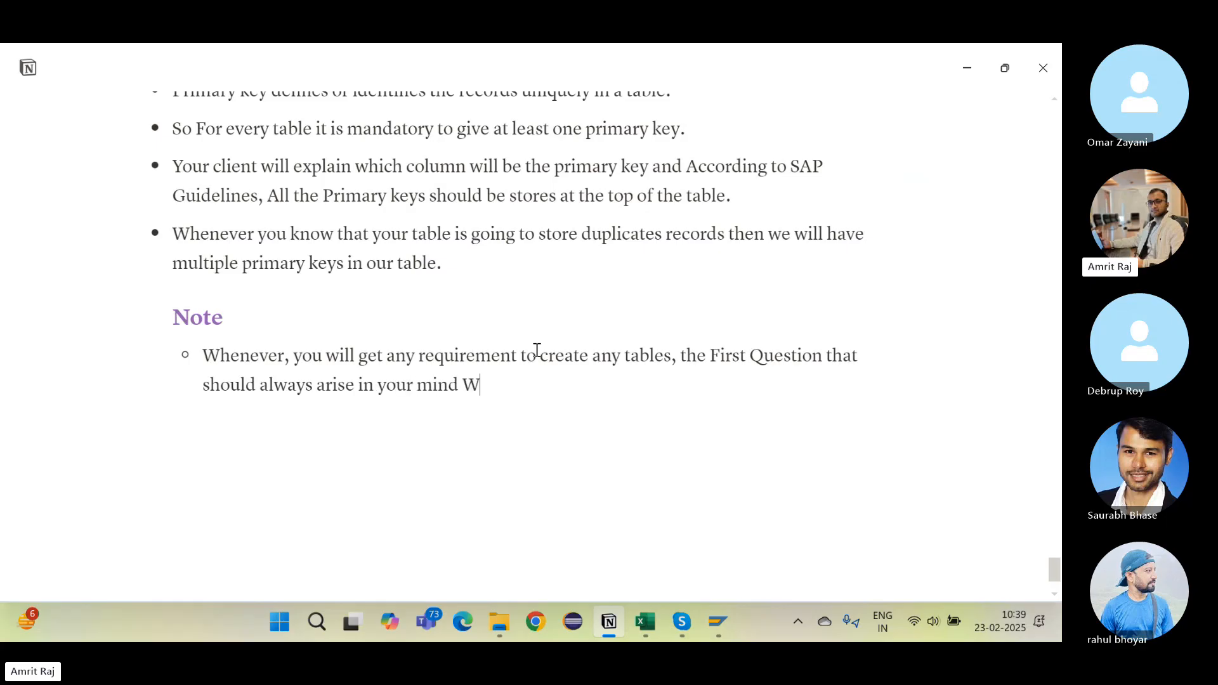
type("hat will be my data")
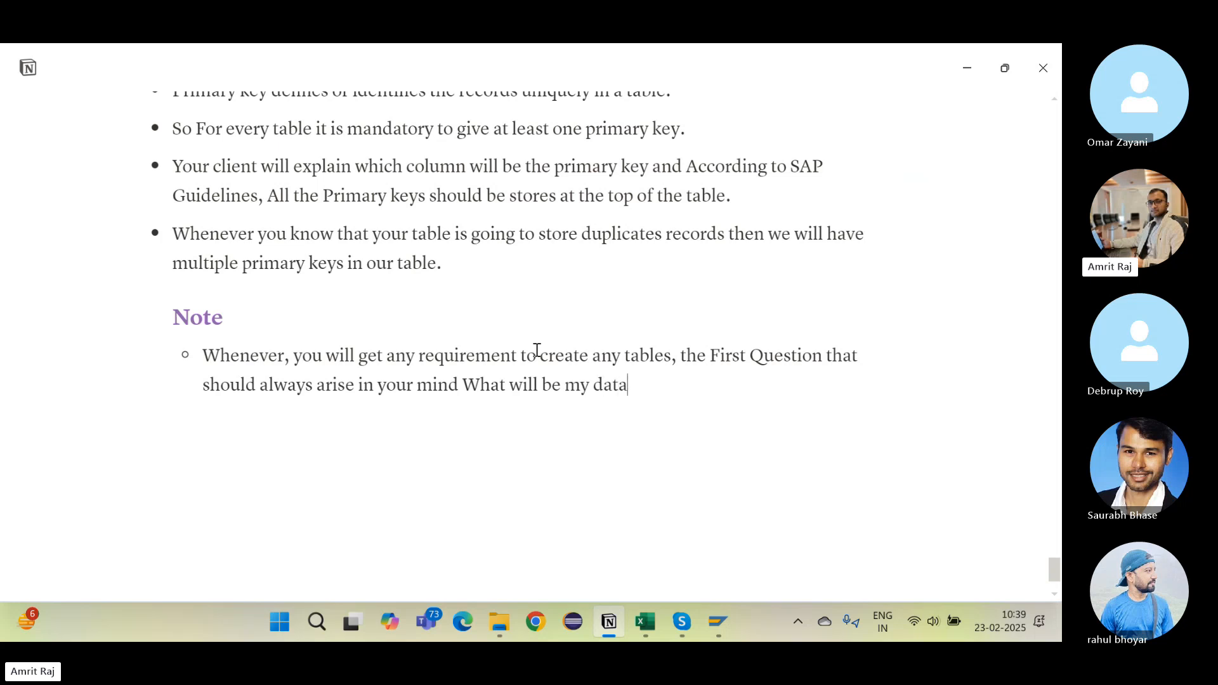
key("BackSpace")
key("BackSpace")
type("Domain and What will")
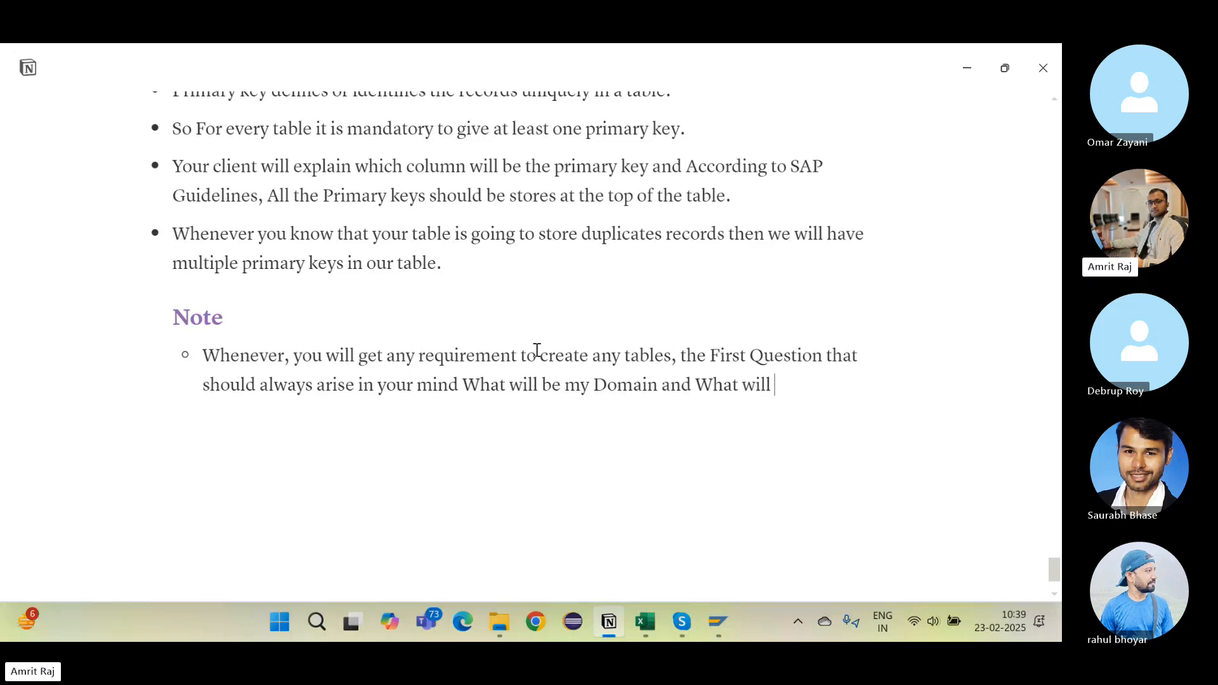
type(" be my Data Elemenb")
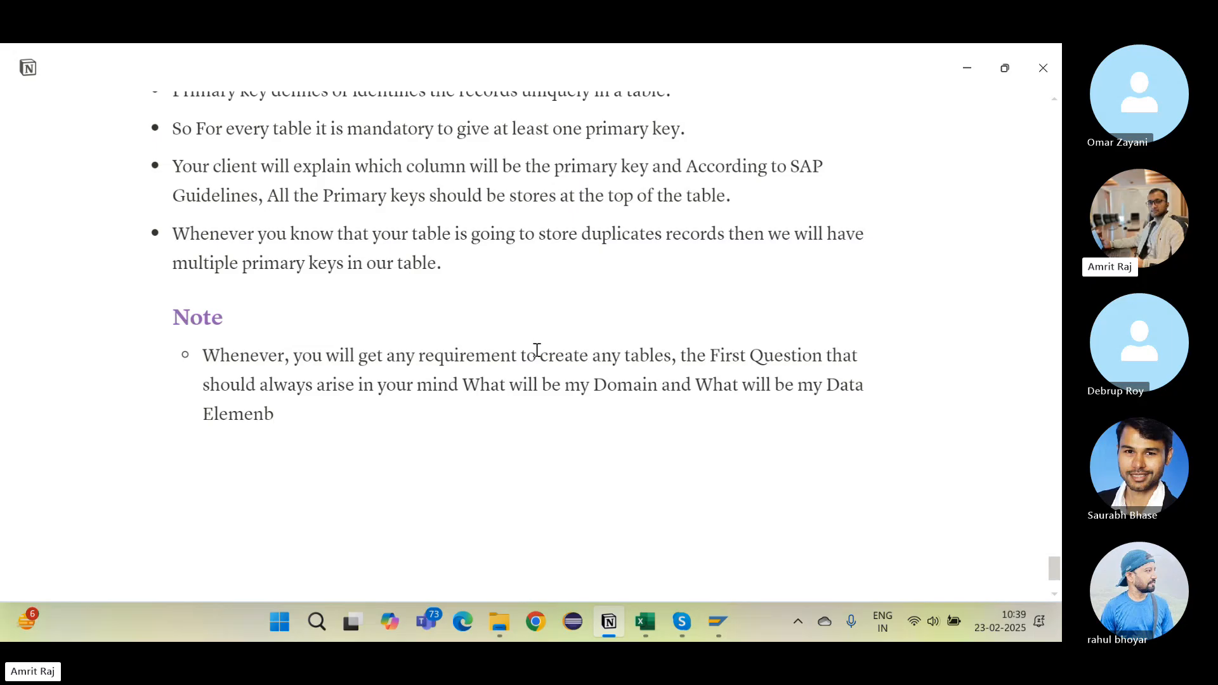
key("BackSpace")
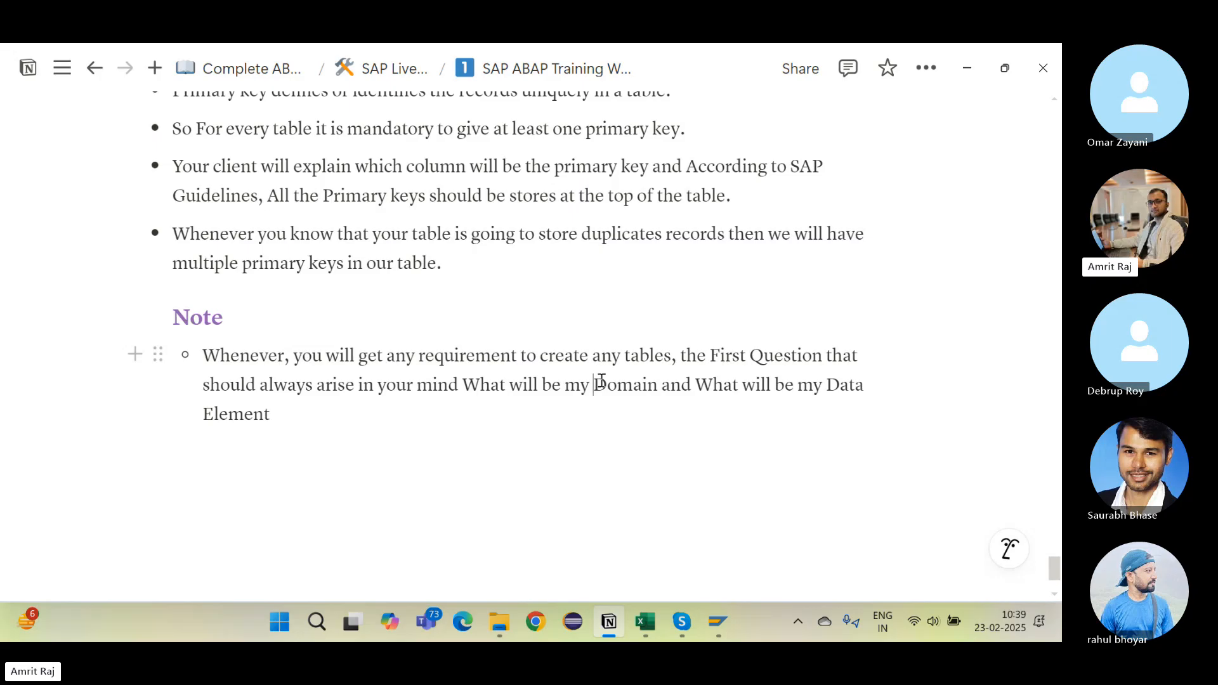
Step: Bold the words Domain and Data Element in the Note bullet
left_click_drag(601, 381, 657, 387)
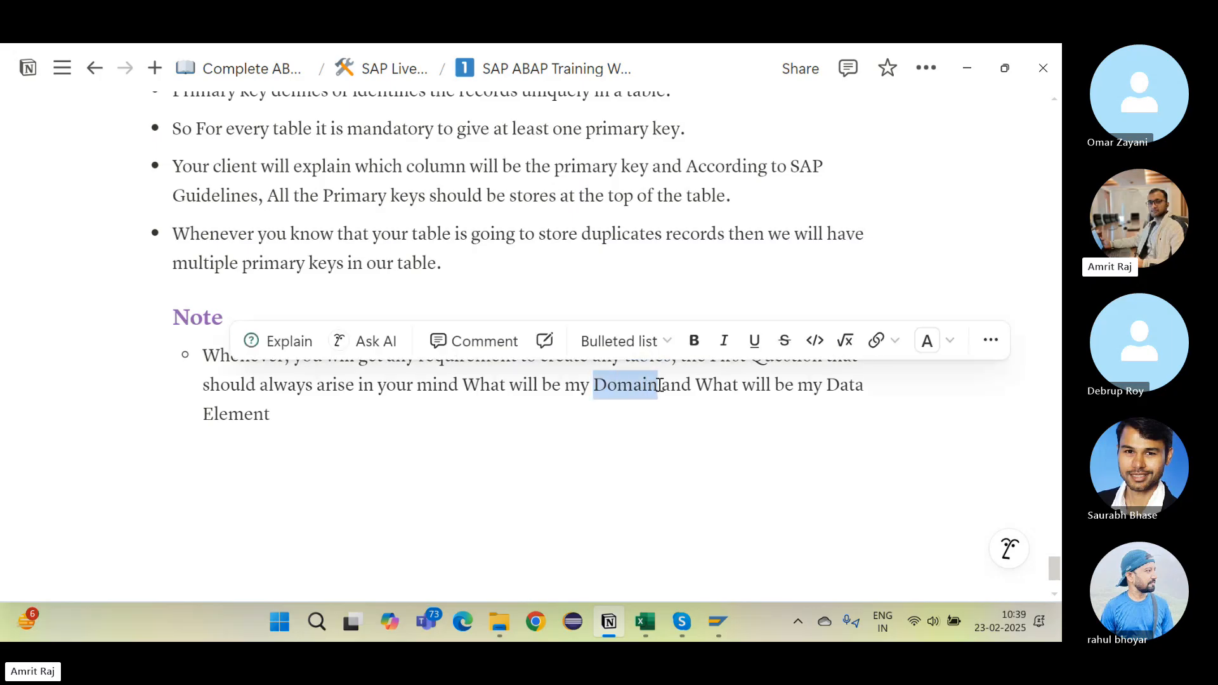
left_click(694, 343)
left_click(665, 398)
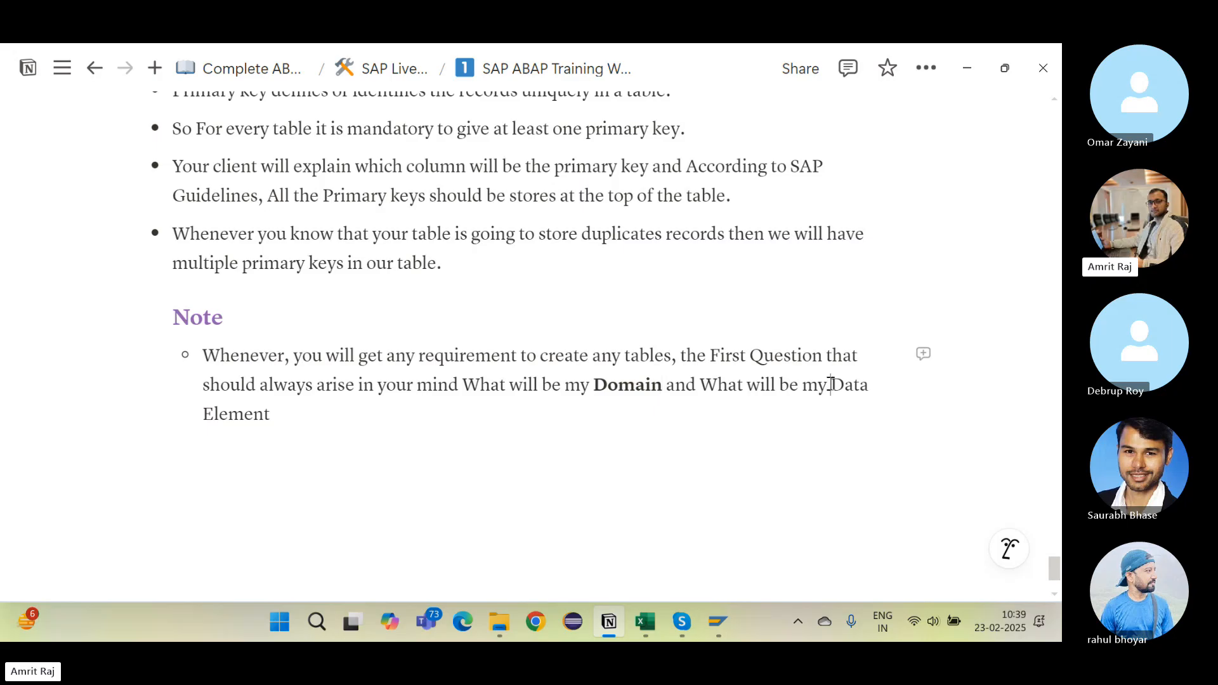
left_click_drag(831, 385, 832, 416)
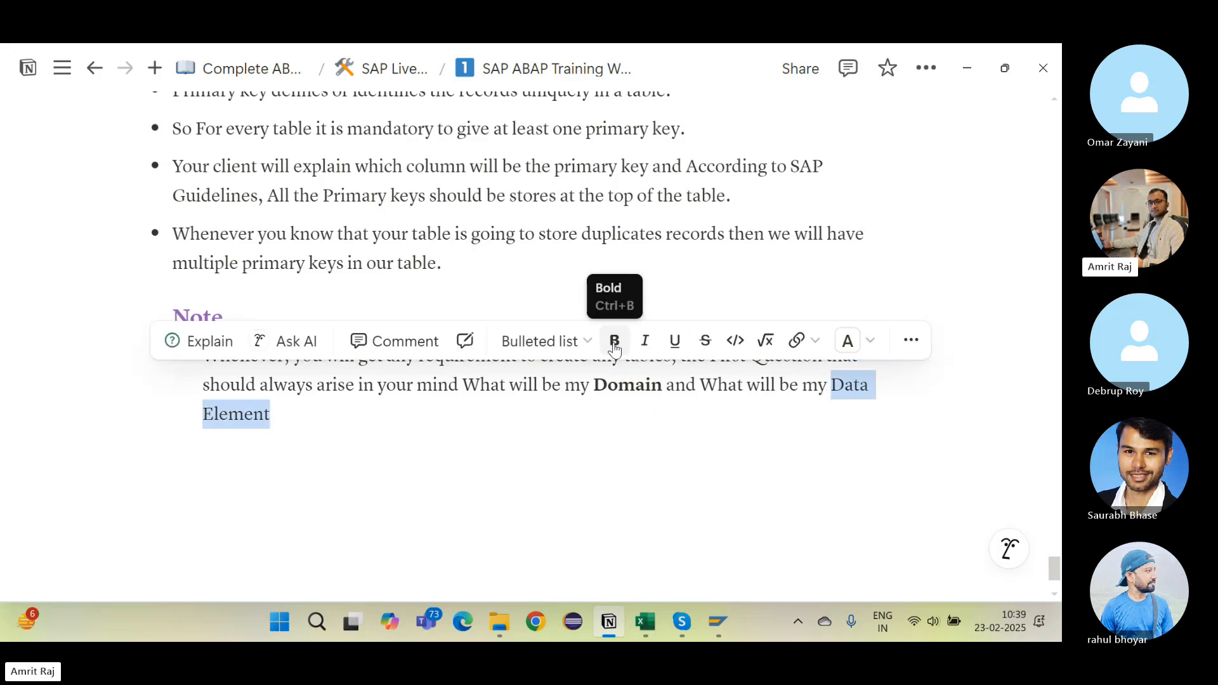
left_click(615, 343)
left_click(417, 493)
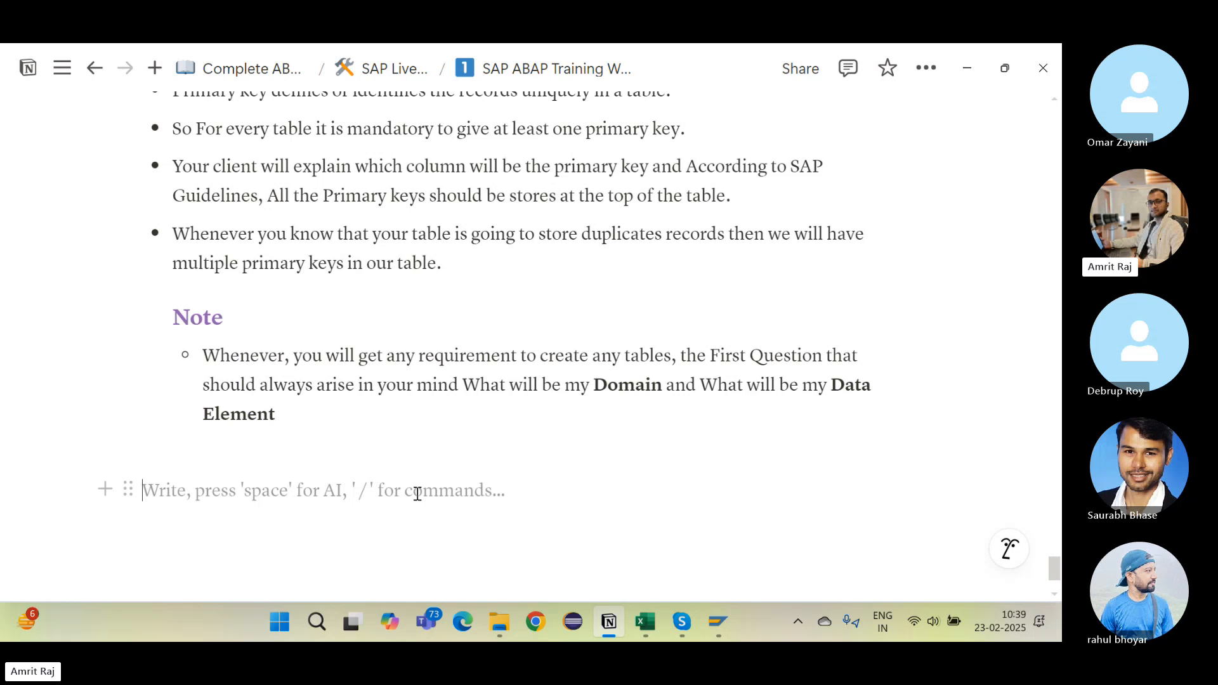
Step: Add Heading 3 blocks 'Domain' and 'Data Element' below the Note bullet
left_click(282, 434)
left_click(266, 452)
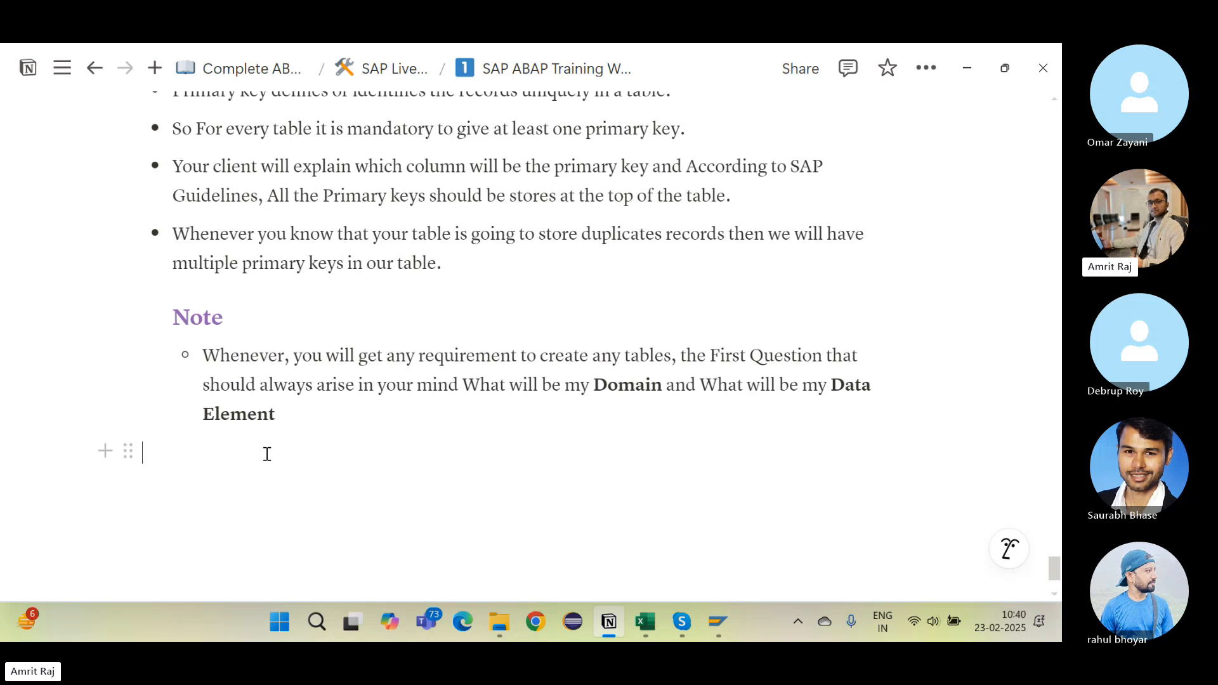
key("Tab")
type("/h")
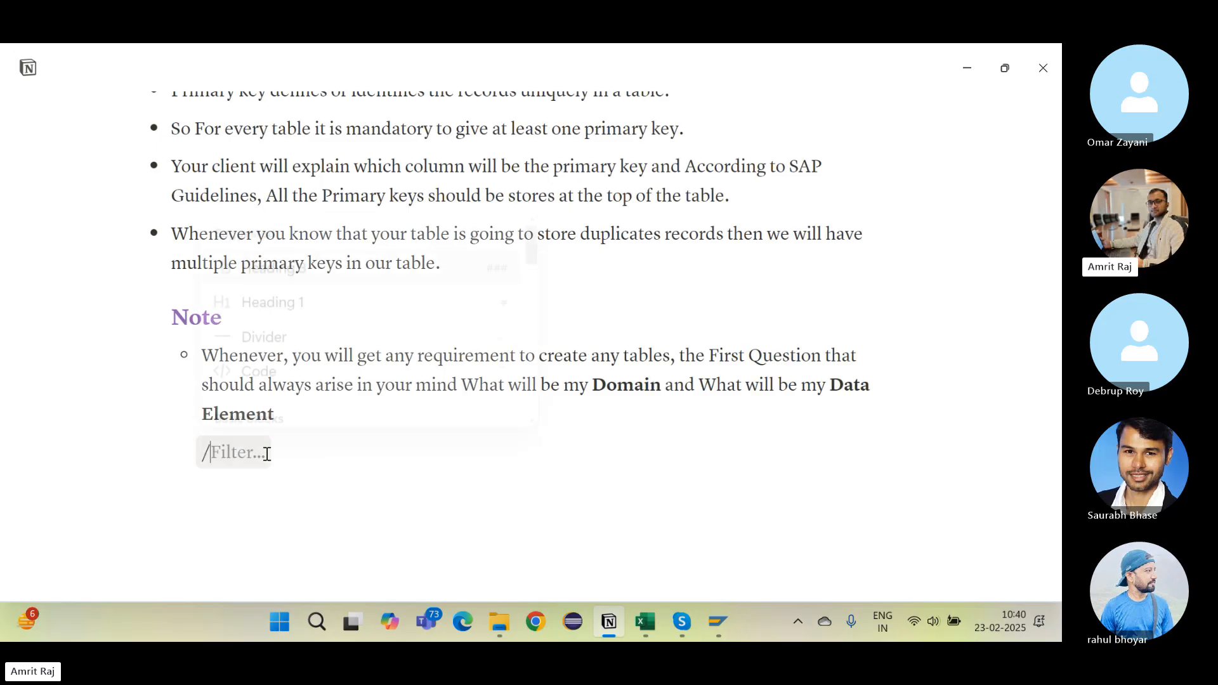
key("Down")
key("Down")
key("Down")
key("Return")
type("Domain")
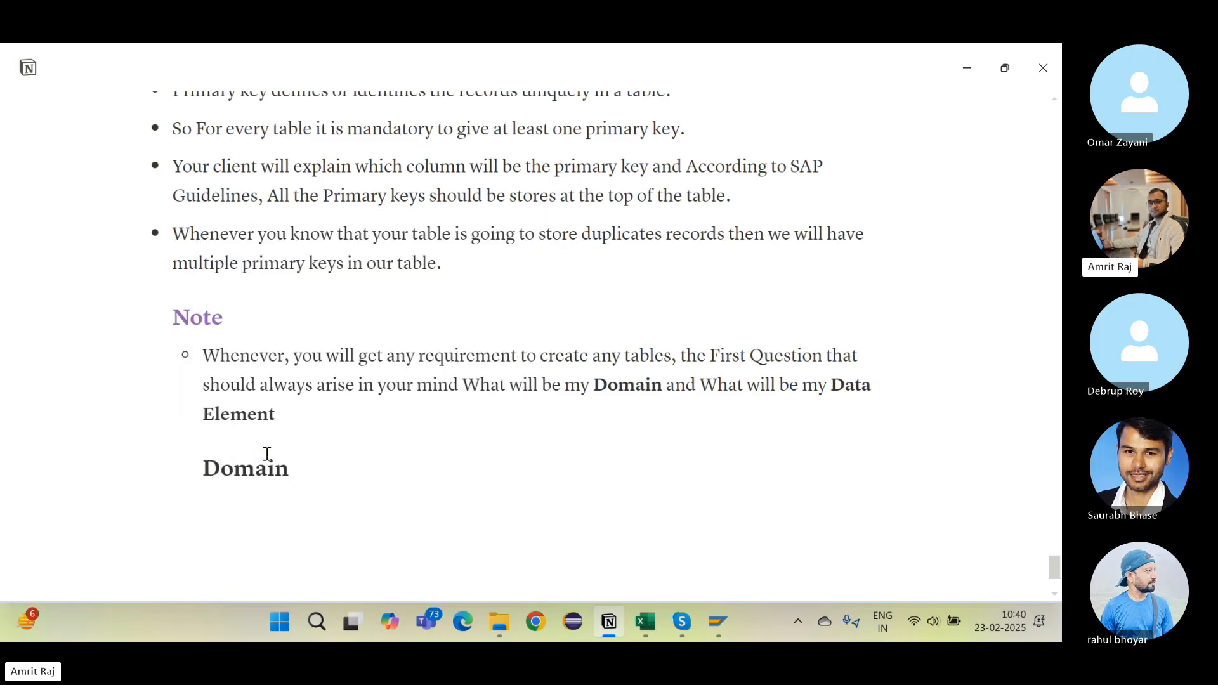
key("Return")
type("/h")
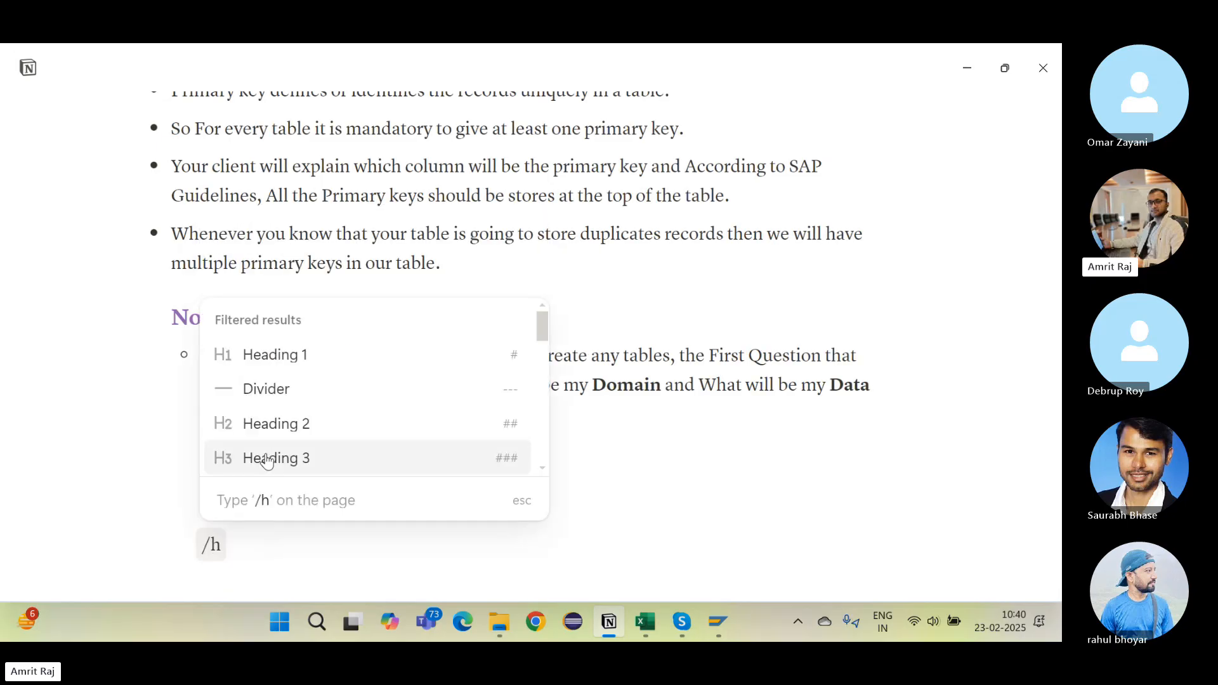
left_click(267, 458)
type("Data eElement")
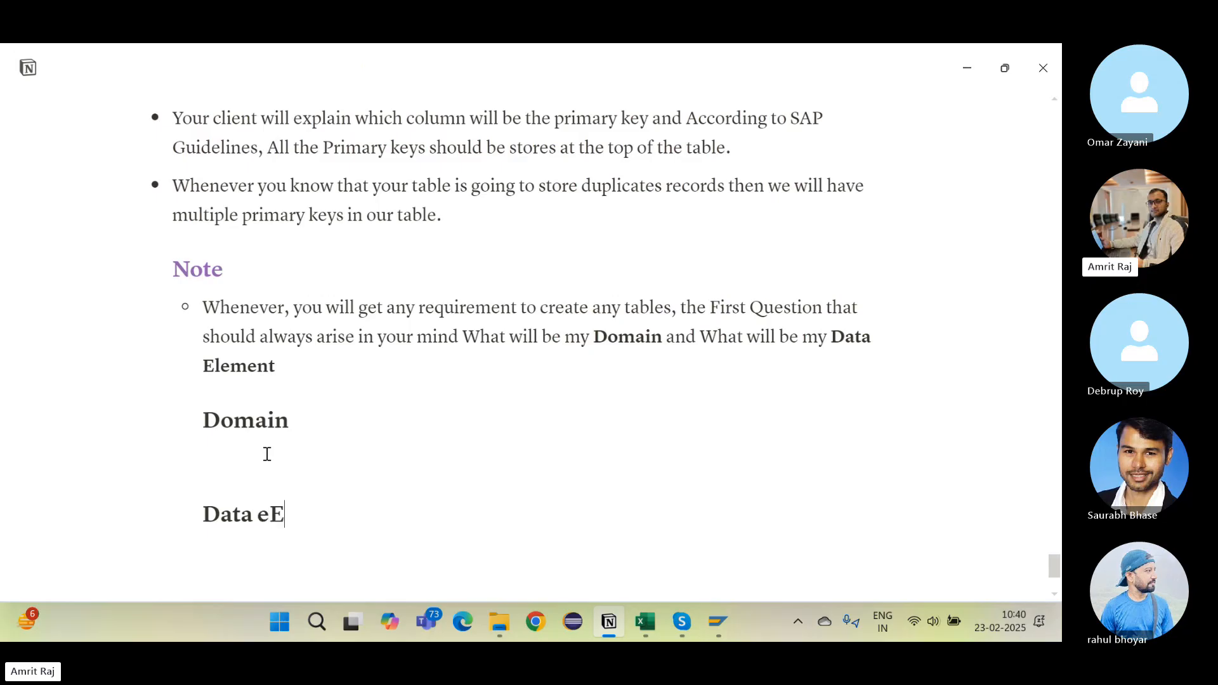
key("BackSpace")
key("BackSpace")
key("BackSpace")
key("BackSpace")
key("BackSpace")
key("BackSpace")
key("BackSpace")
key("BackSpace")
type("Element")
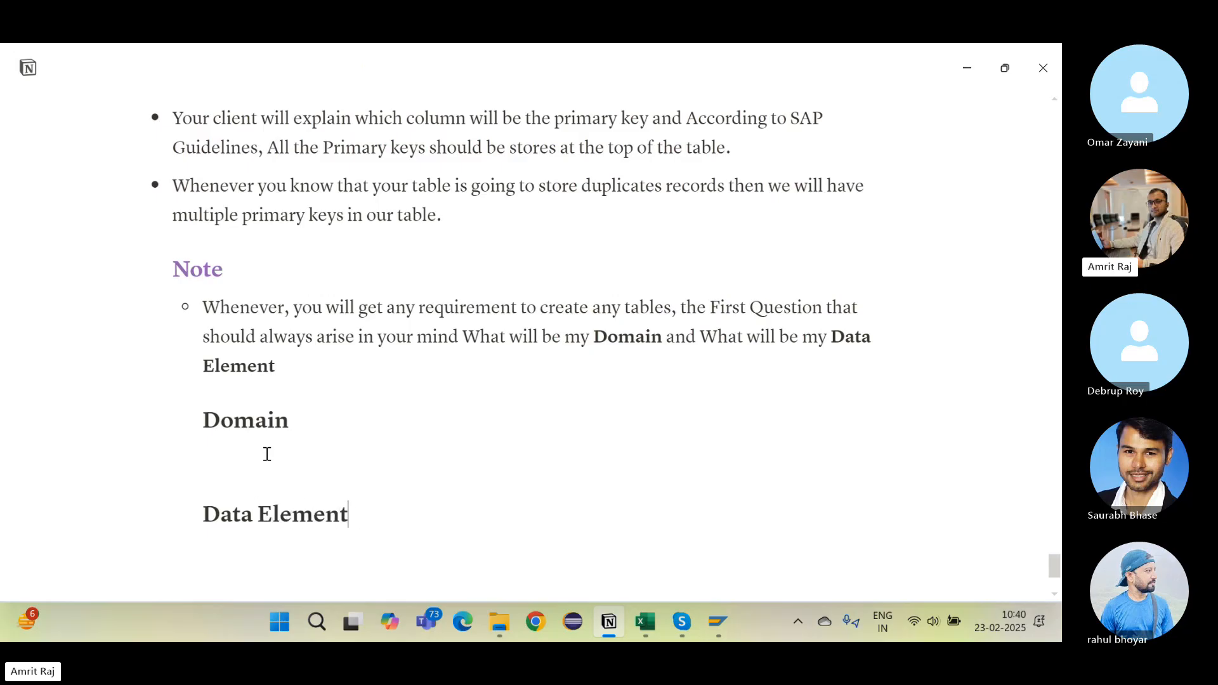
Step: Colour the Domain heading orange and the Data Element heading purple
scroll(268, 453, "down", 3)
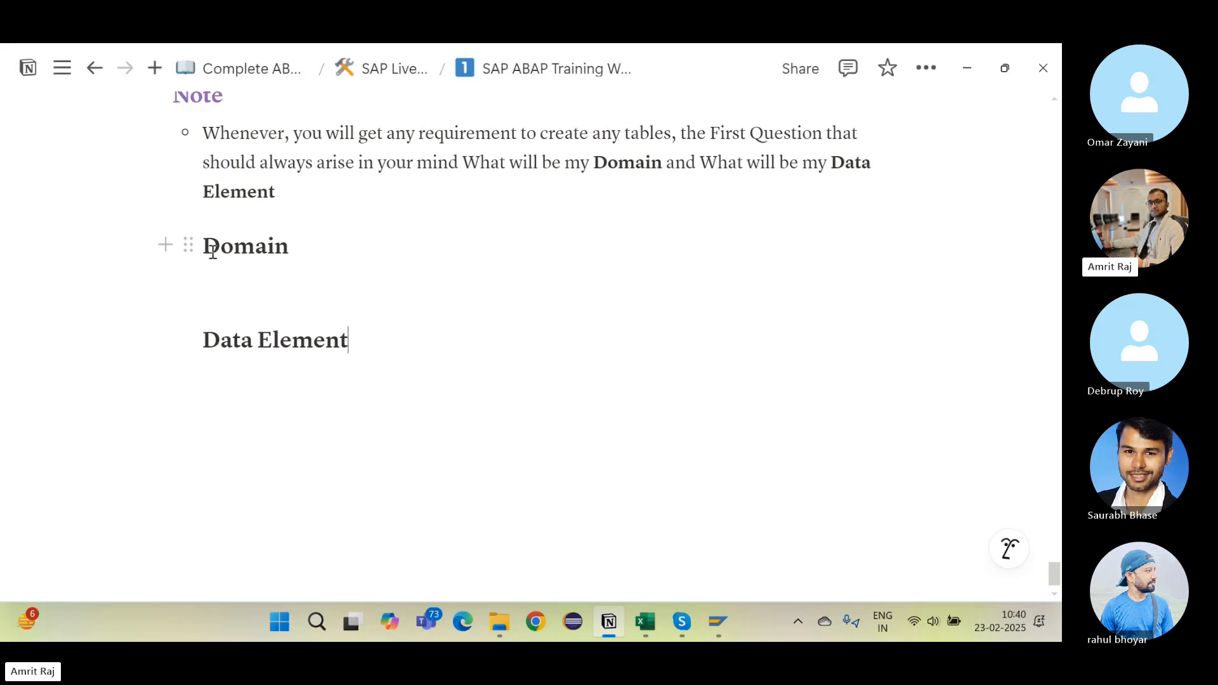
left_click_drag(208, 245, 324, 245)
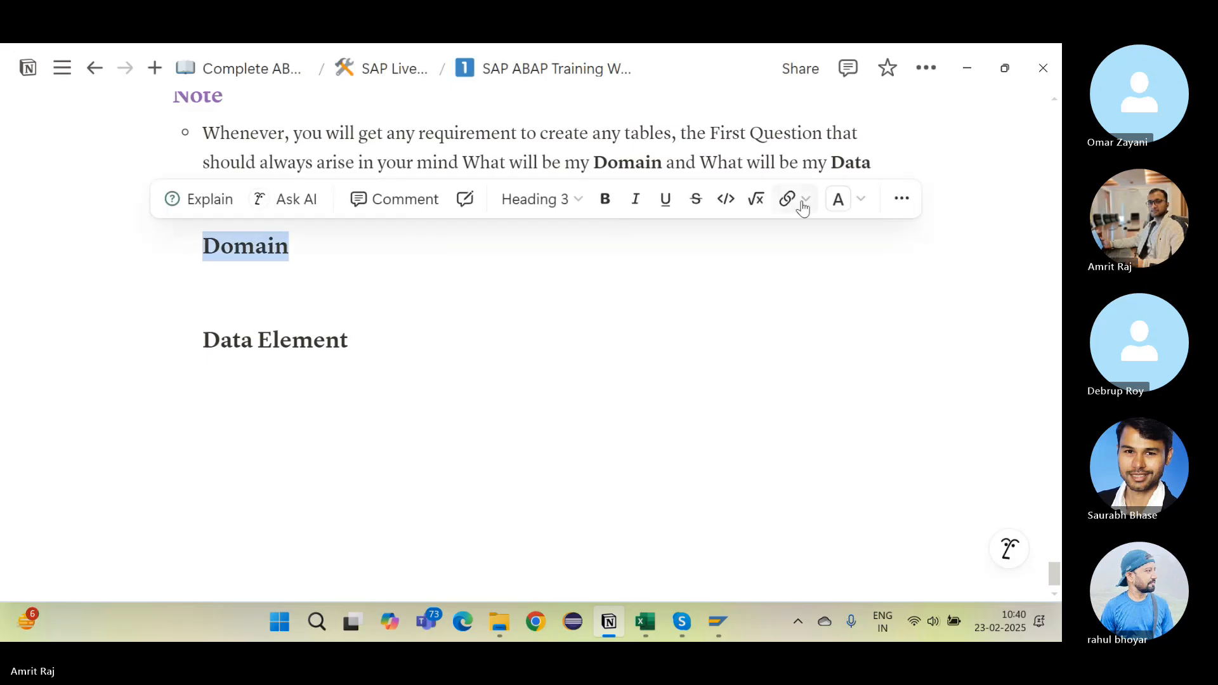
left_click(851, 198)
left_click(879, 279)
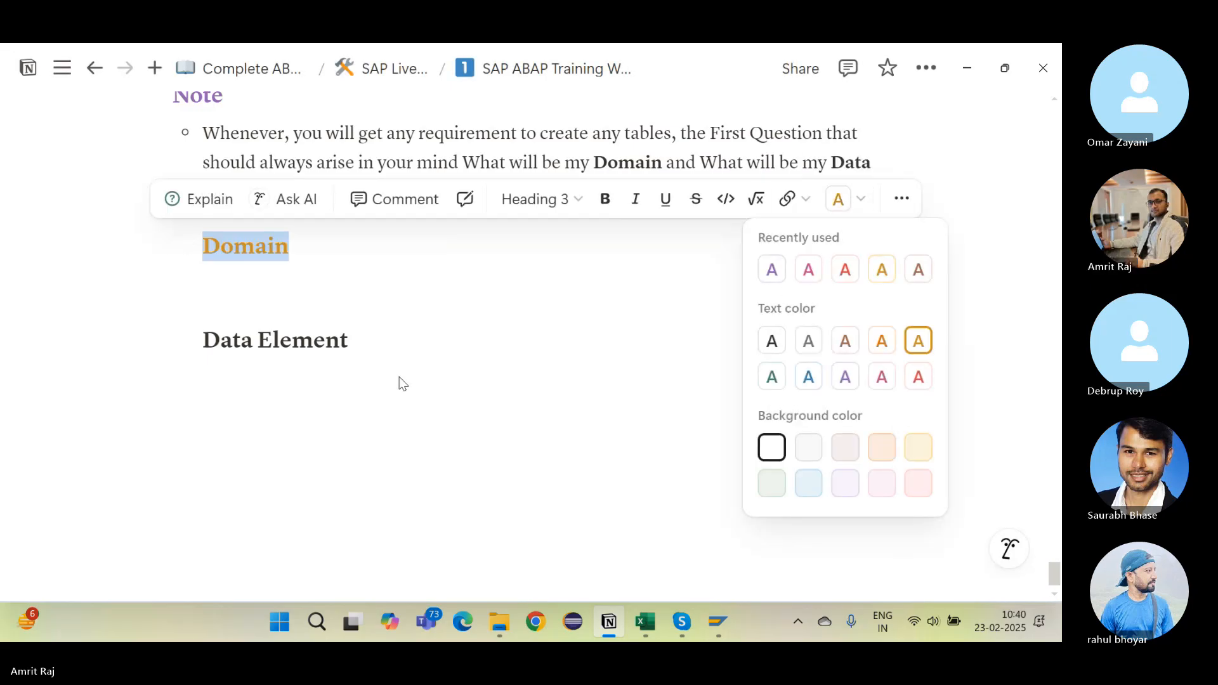
left_click(397, 378)
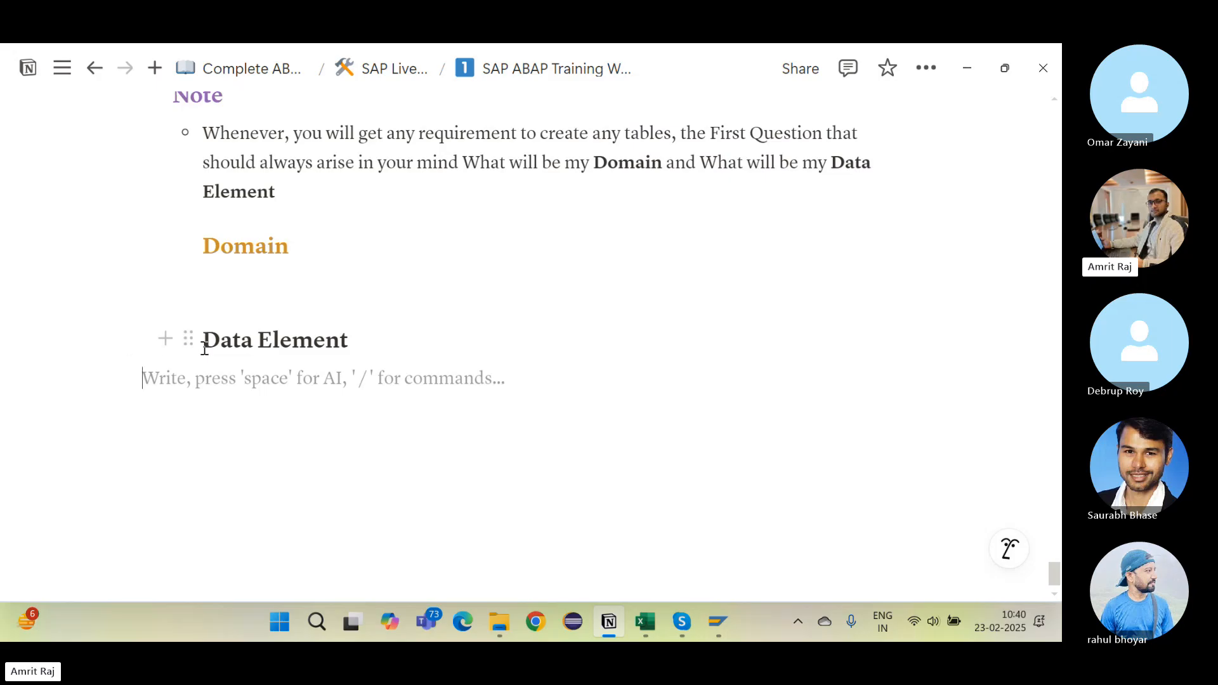
left_click_drag(204, 346, 448, 343)
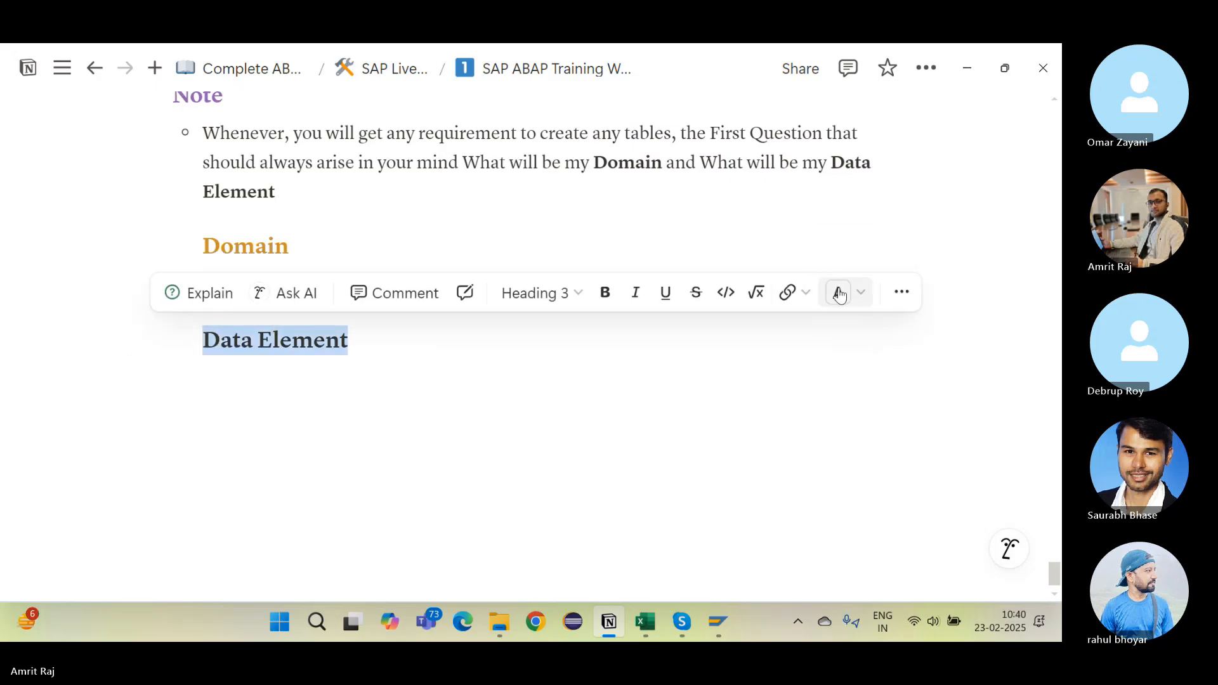
left_click(857, 307)
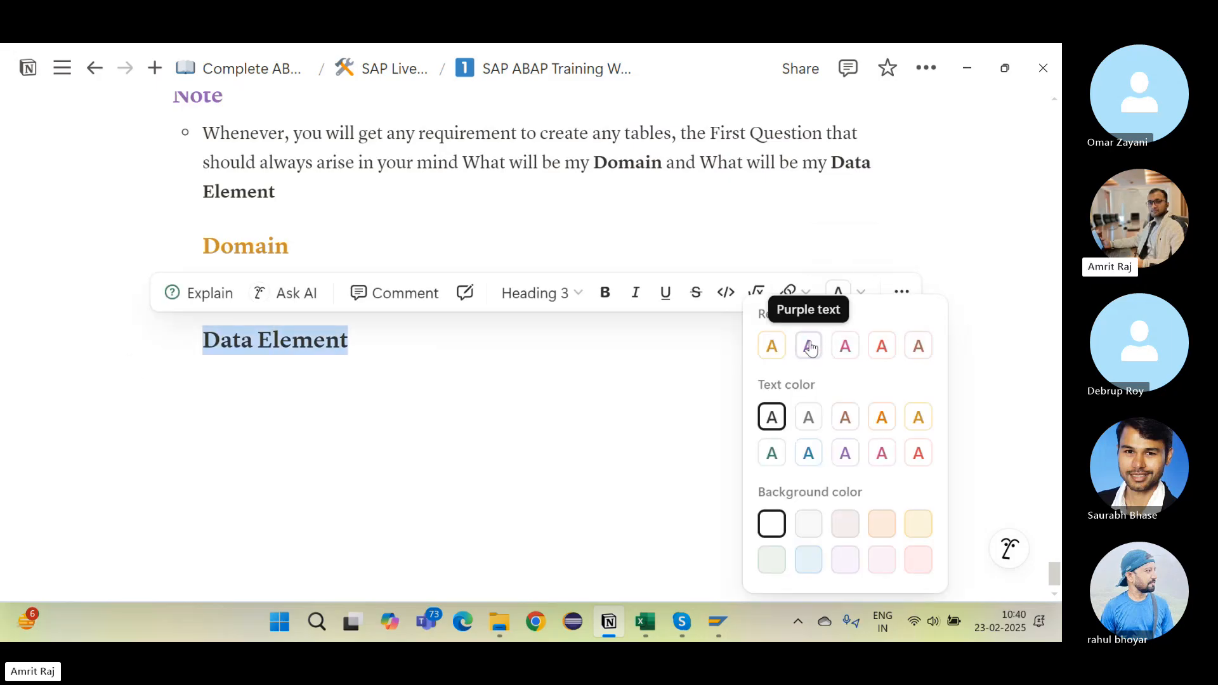
left_click(448, 418)
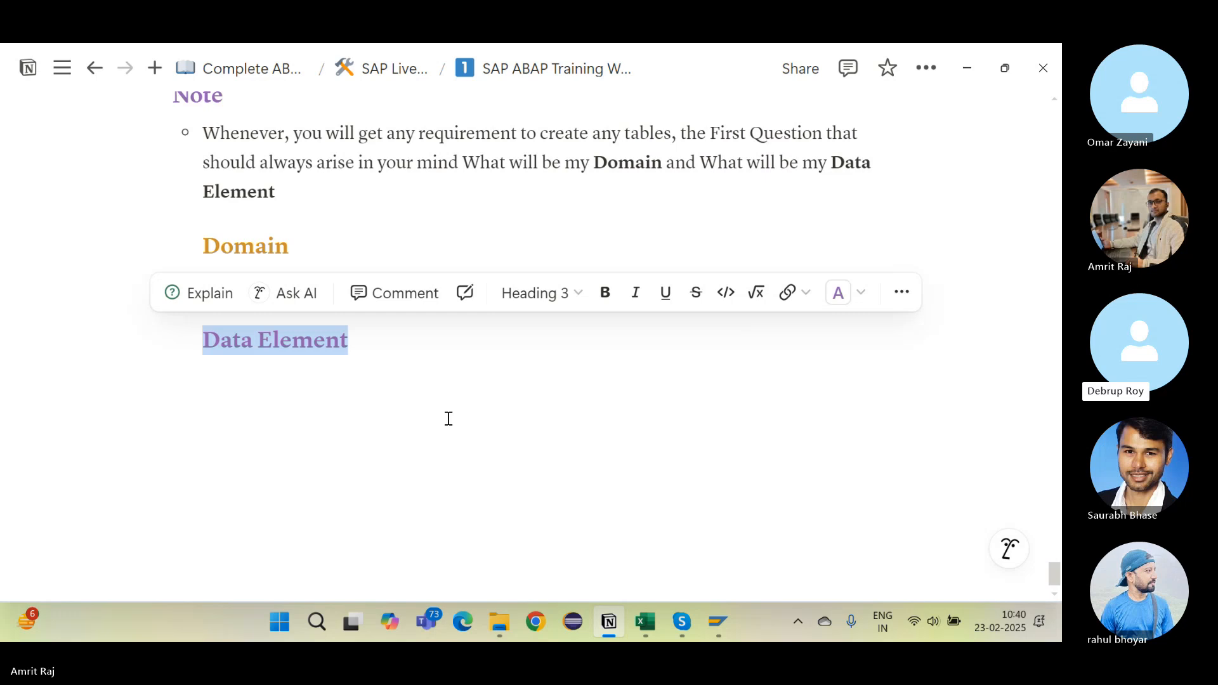
Step: Under Domain, add the bullet 'Domain tells us the technical characteristics of a Field or Column'
left_click(448, 419)
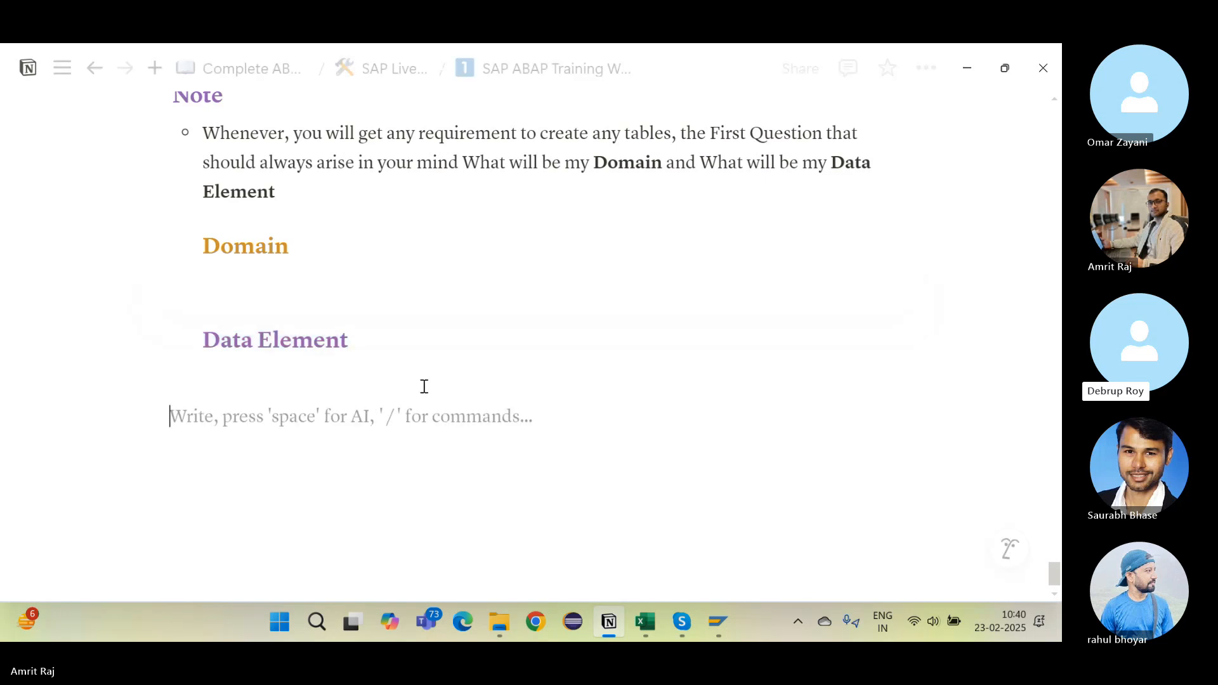
left_click(278, 261)
key("Return")
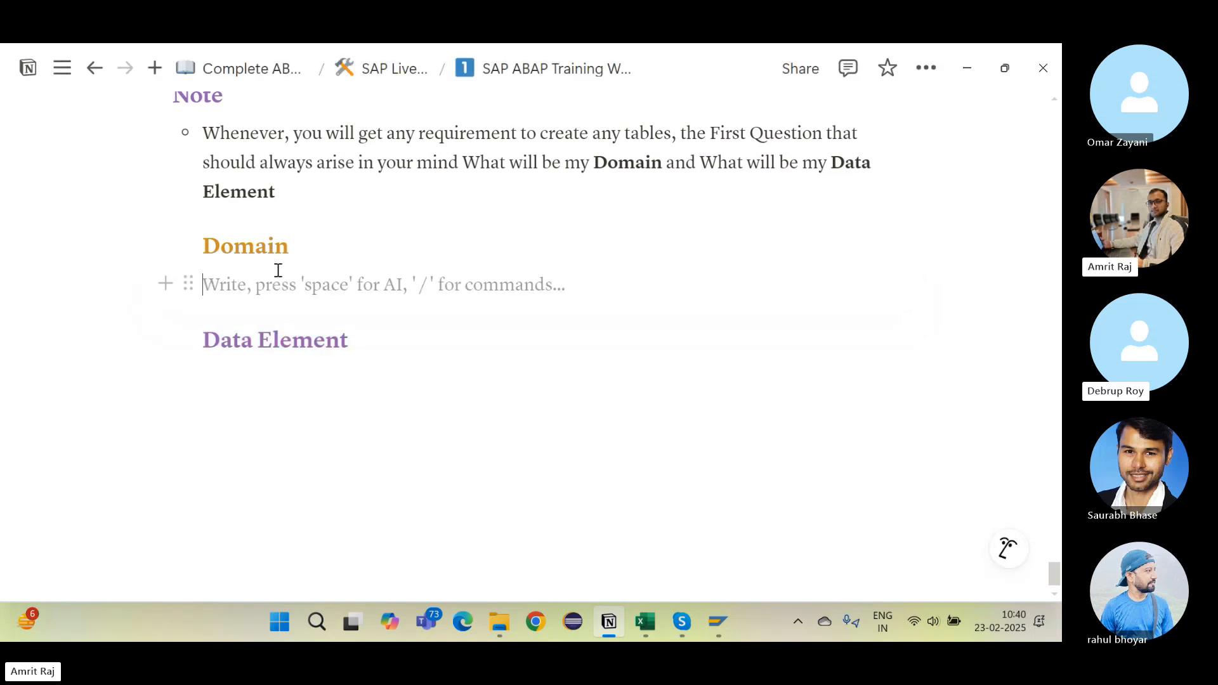
type("- Do")
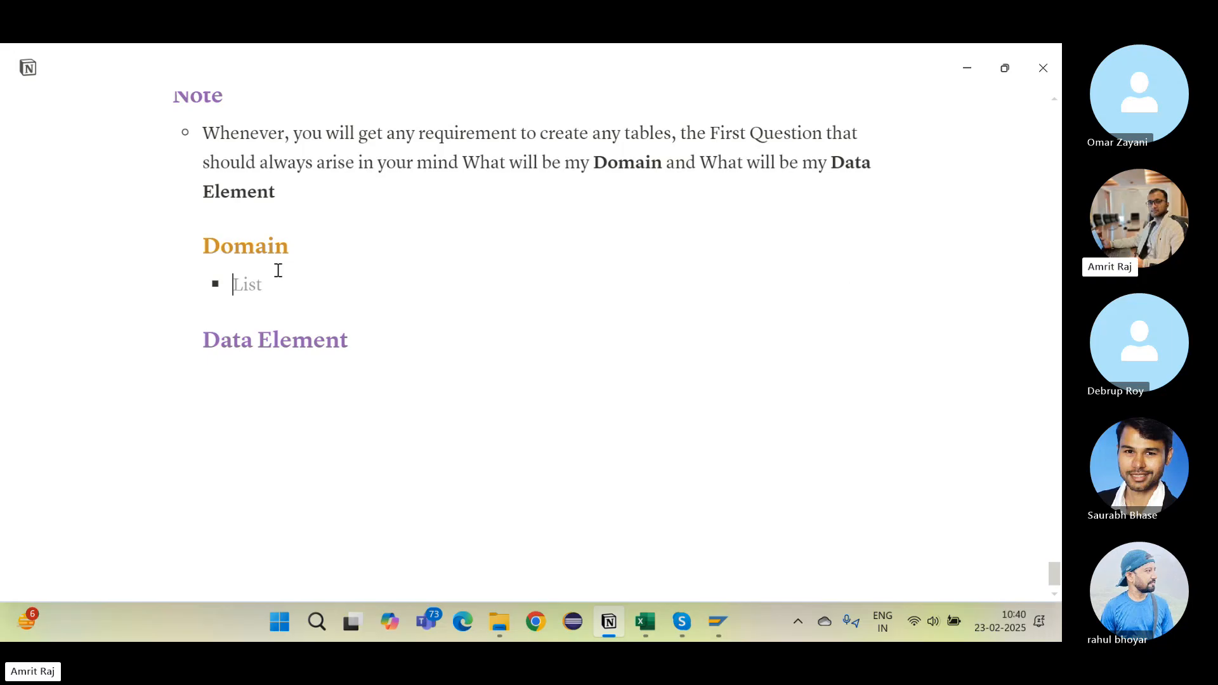
type("main tes")
key("BackSpace")
type("llls")
key("BackSpace")
key("BackSpace")
key("BackSpace")
type("s us the t")
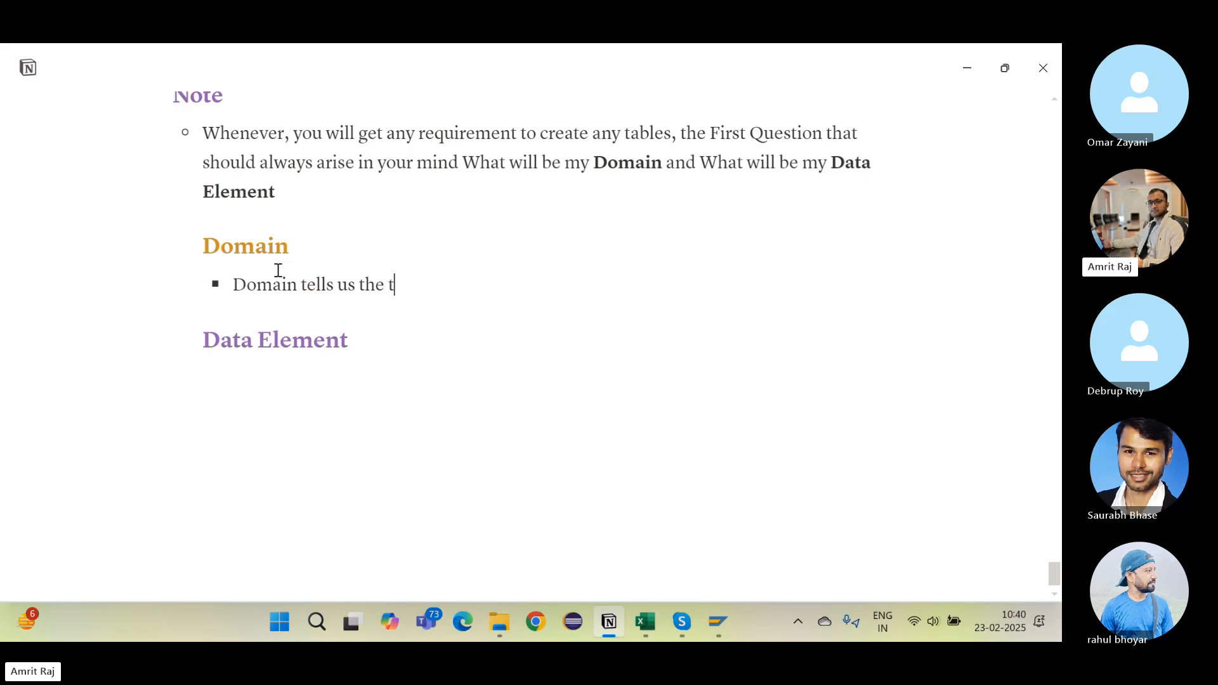
type("echnical cha")
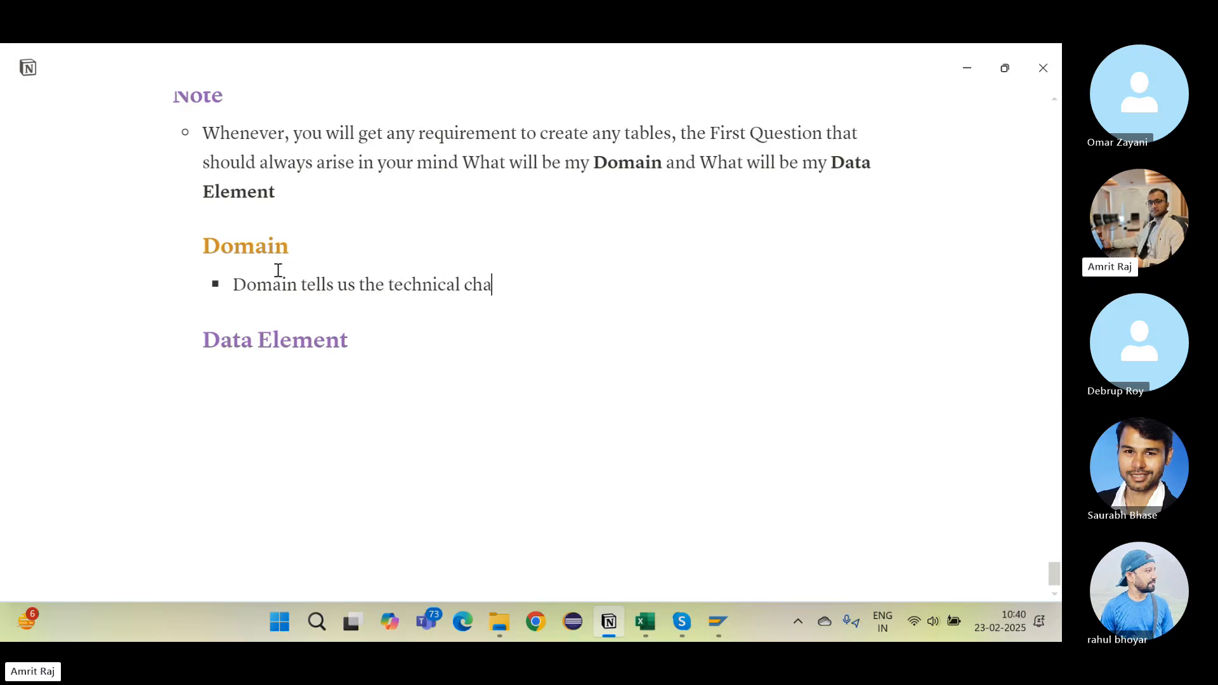
type("racterstics of")
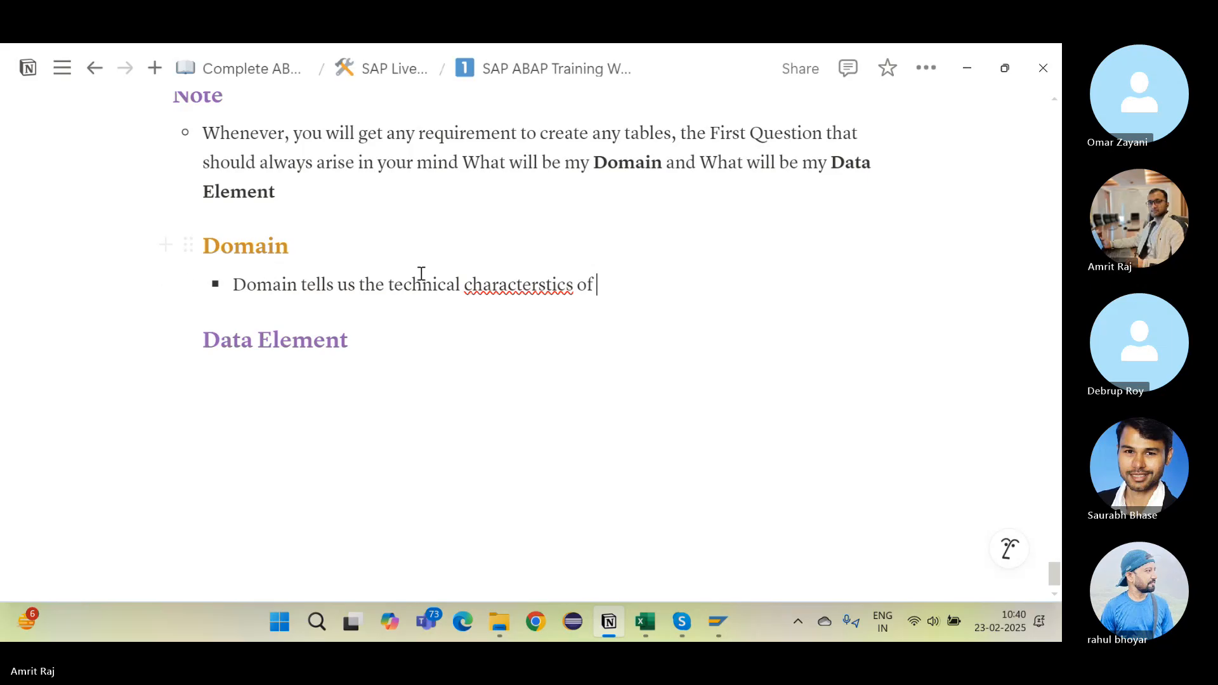
left_click(529, 284)
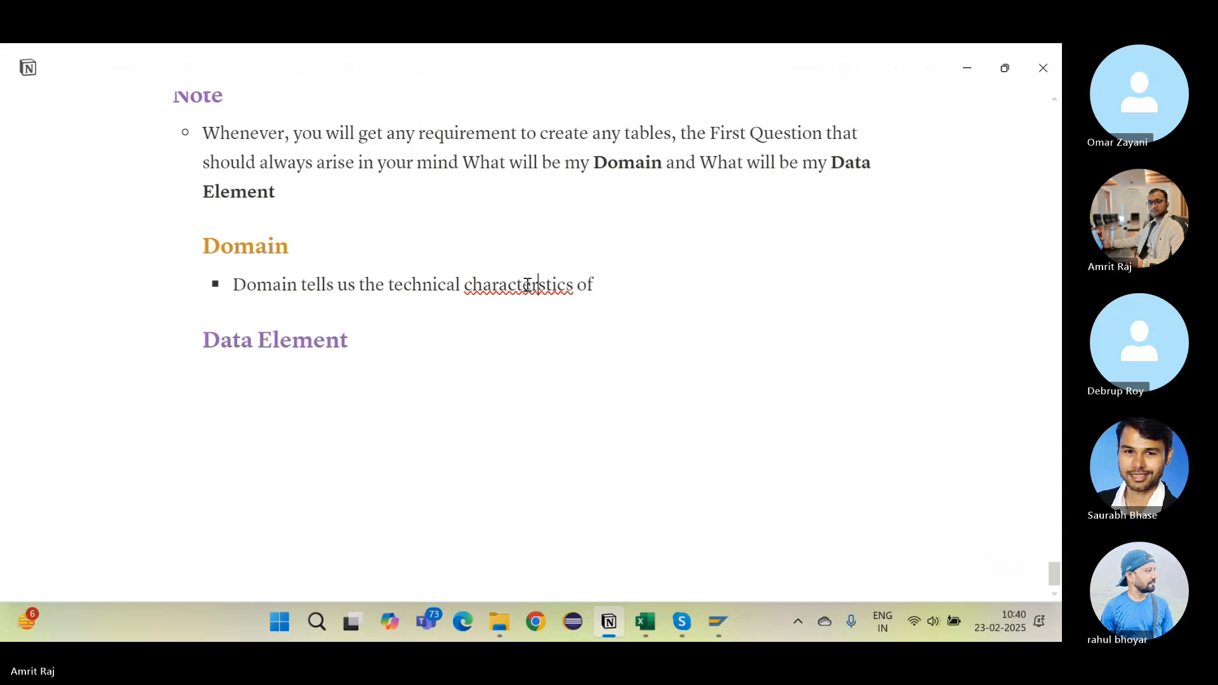
type("i")
left_click(665, 283)
type("a")
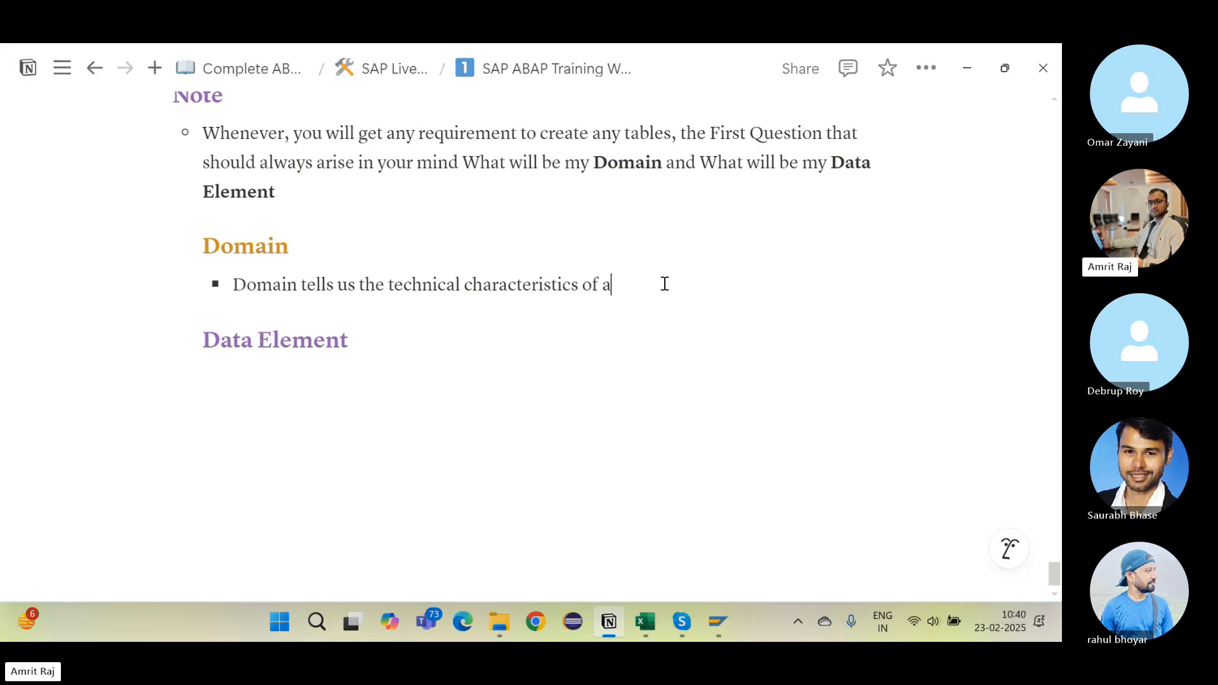
type(" Field or Co")
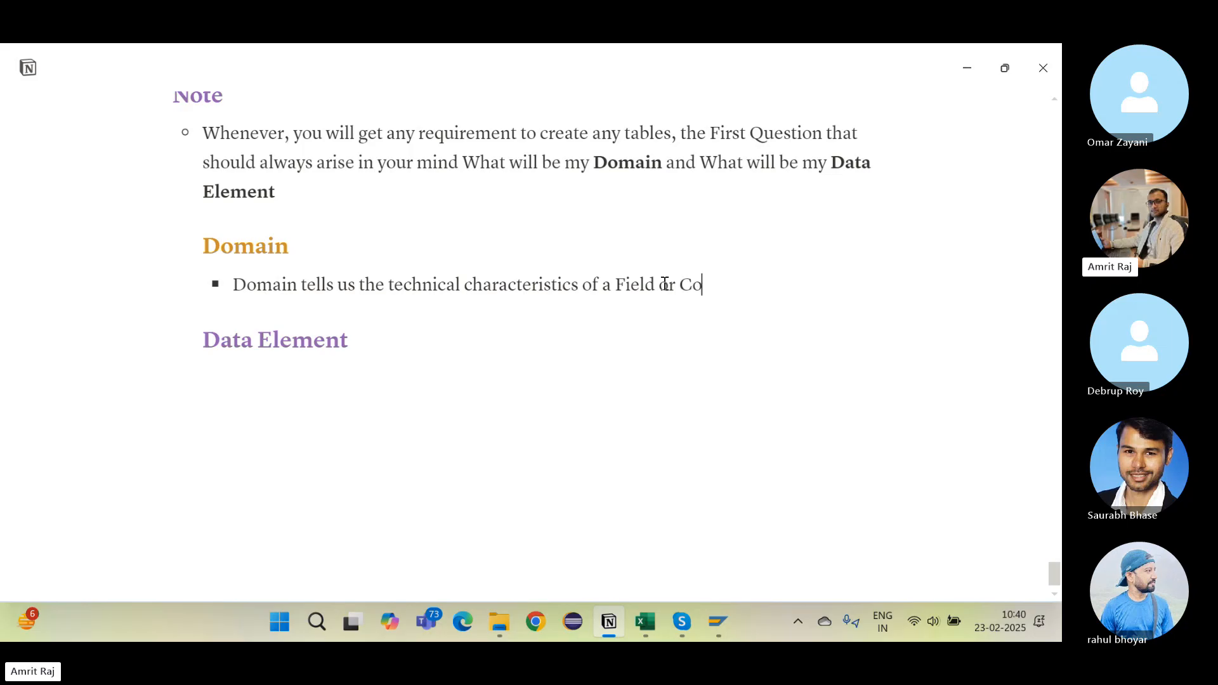
type("lumn")
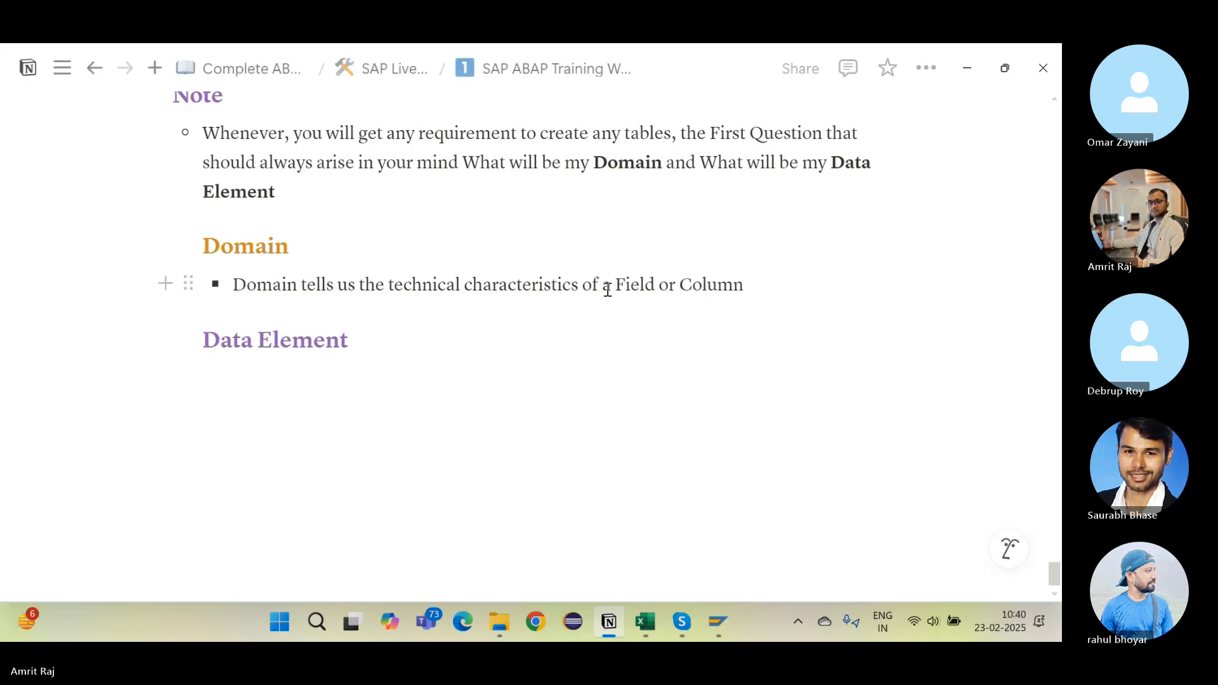
Step: Highlight the words Field and Column in that bullet
left_click_drag(617, 285, 754, 284)
left_click(754, 284)
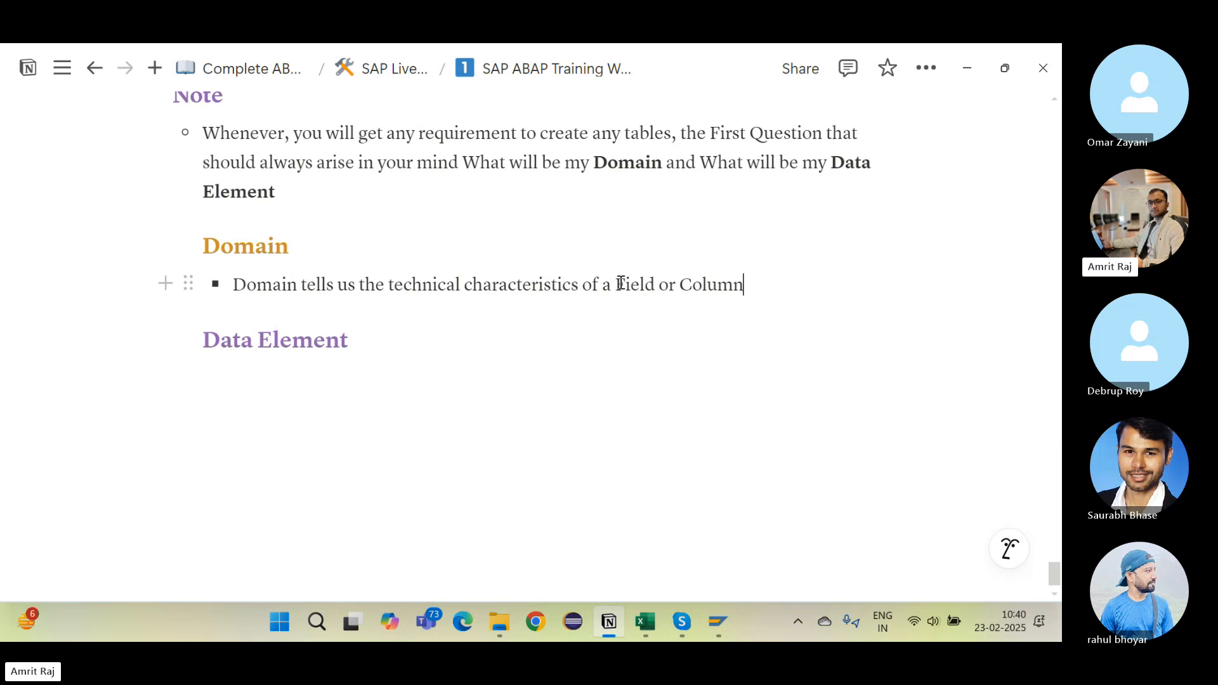
left_click_drag(617, 285, 745, 285)
left_click(730, 287)
left_click(656, 287)
left_click(615, 291)
left_click_drag(619, 285, 657, 287)
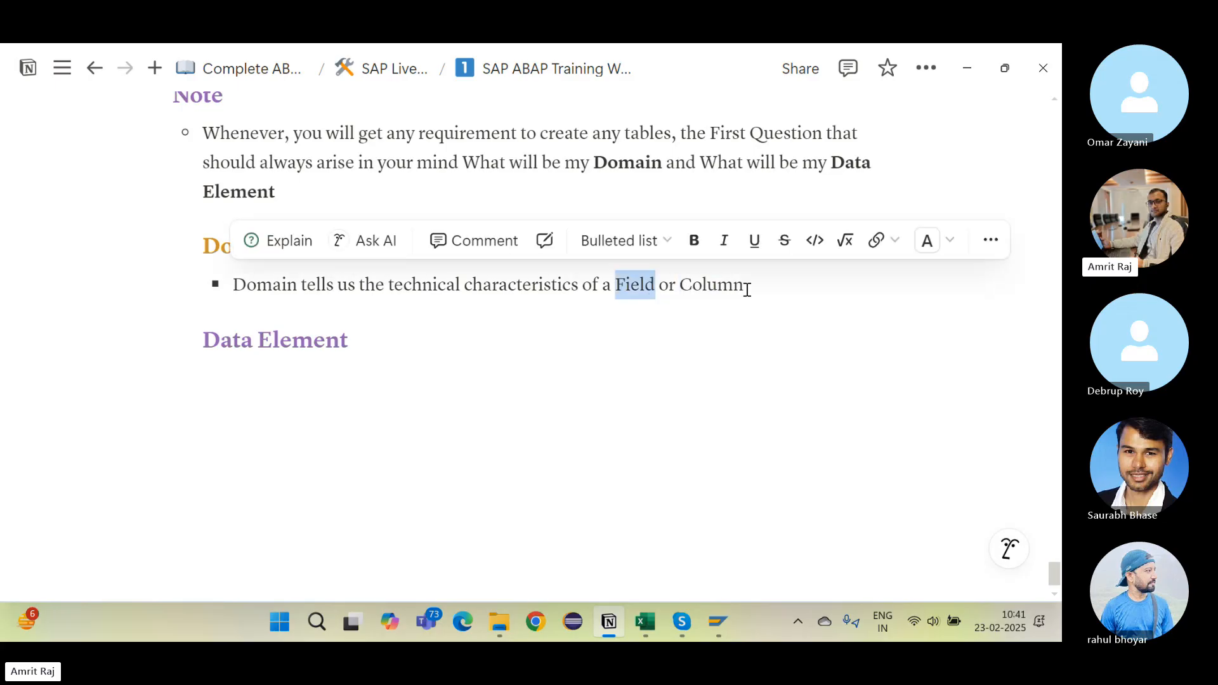
left_click(748, 290)
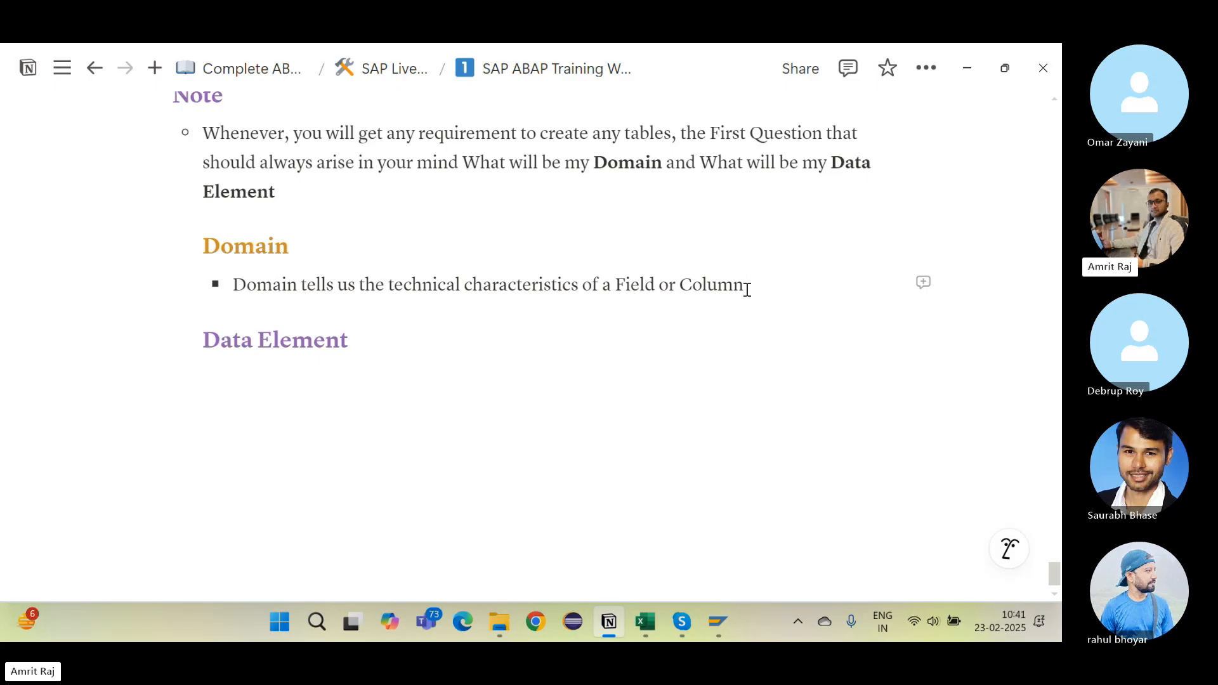
Step: Add the bullet 'Technical characteristics means Data type and Length.'
key("Return")
type("T")
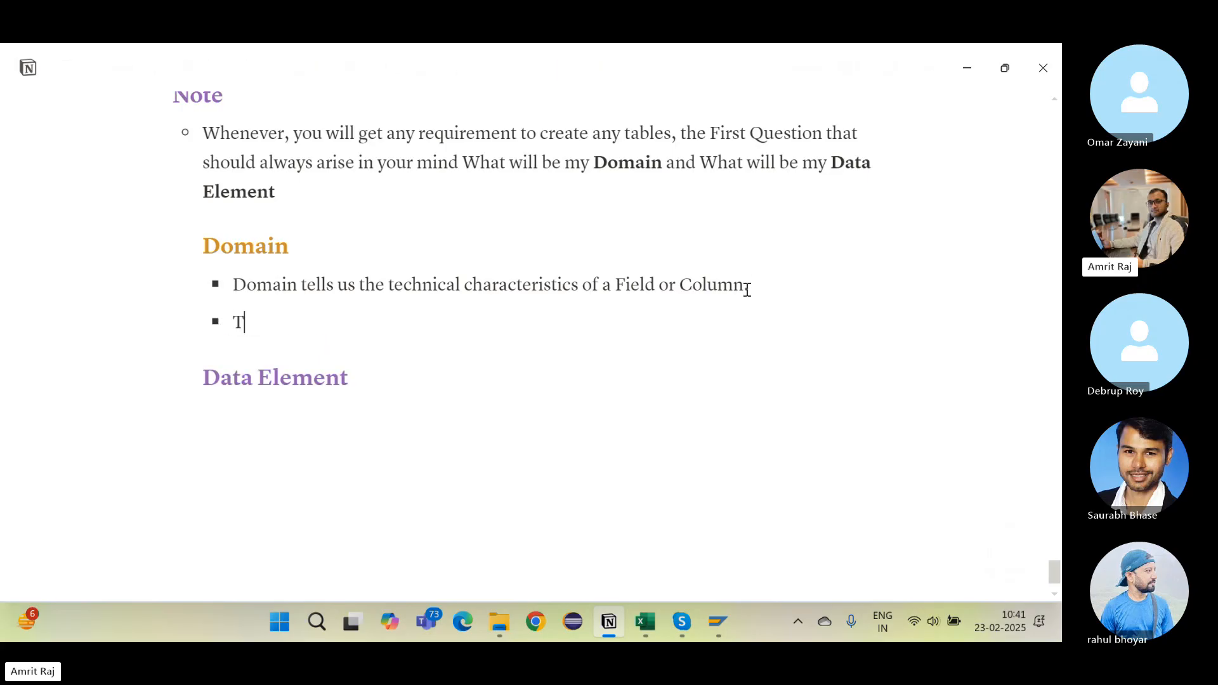
type("echnical ch")
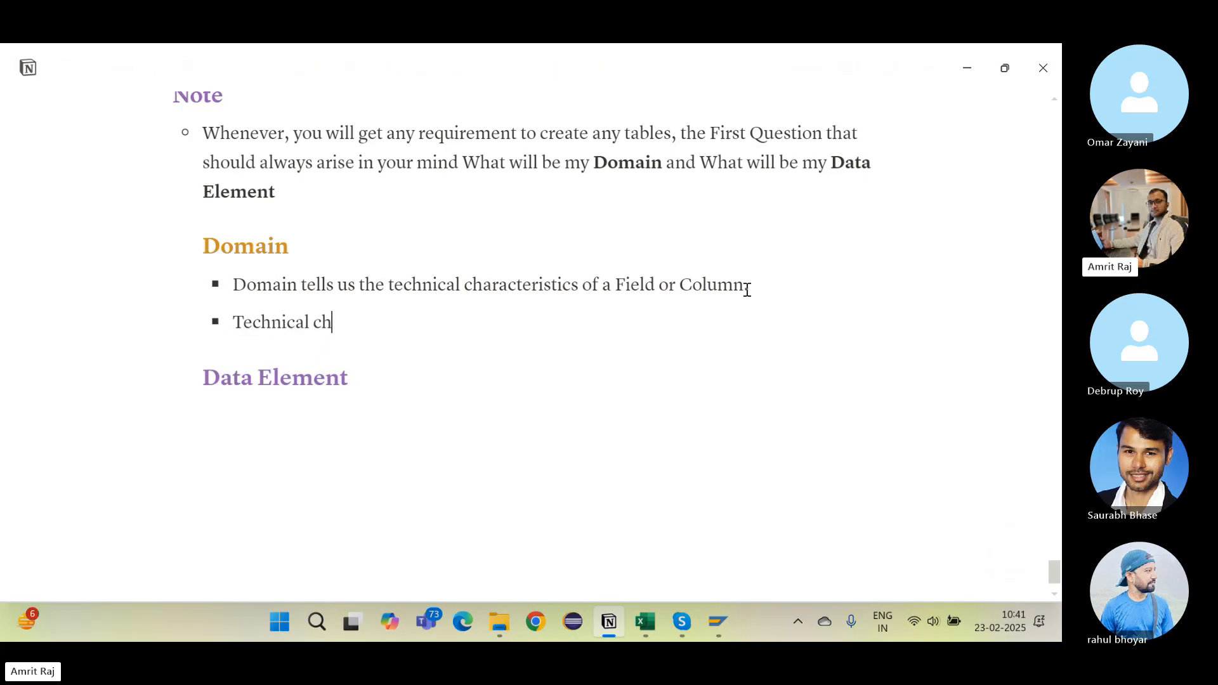
type("aractersti")
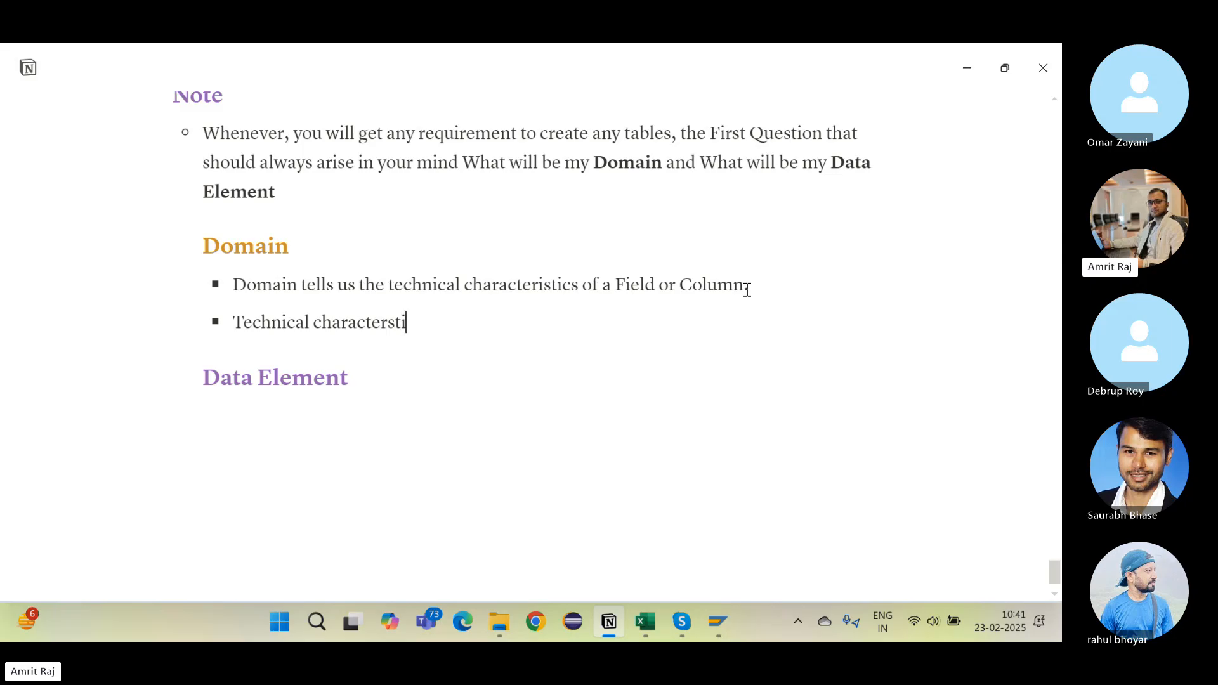
type("cs m")
key("BackSpace")
key("BackSpace")
key("BackSpace")
key("BackSpace")
key("BackSpace")
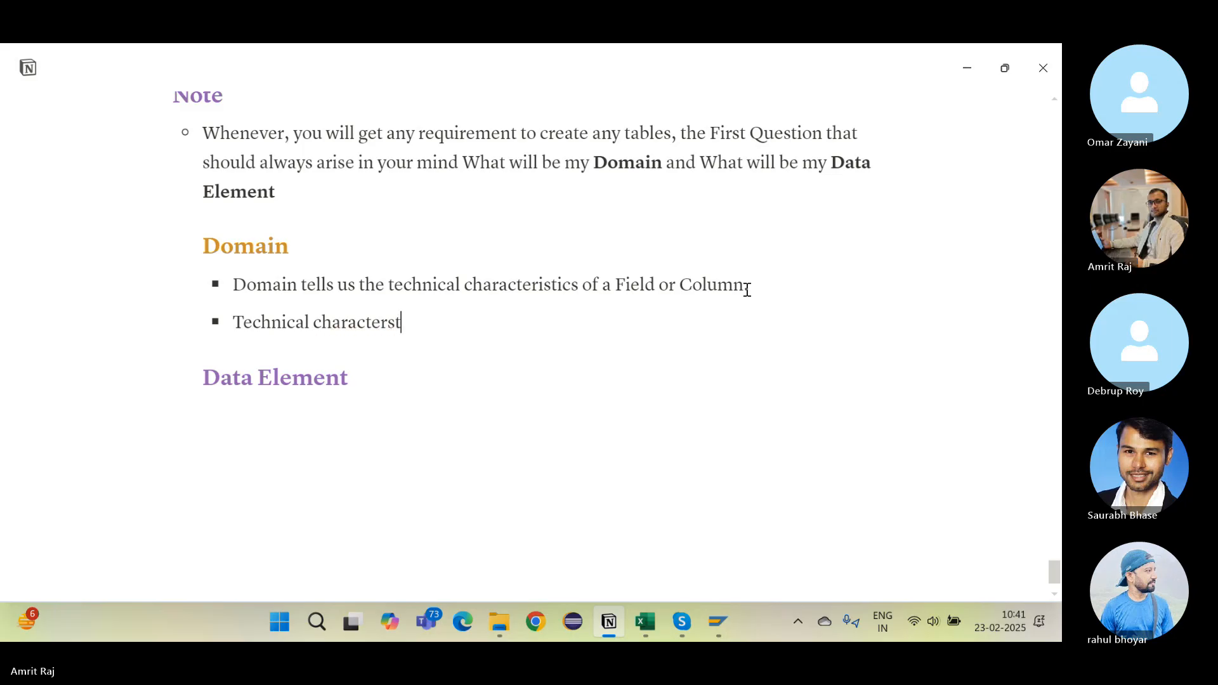
type("ist")
key("BackSpace")
type("stics mean")
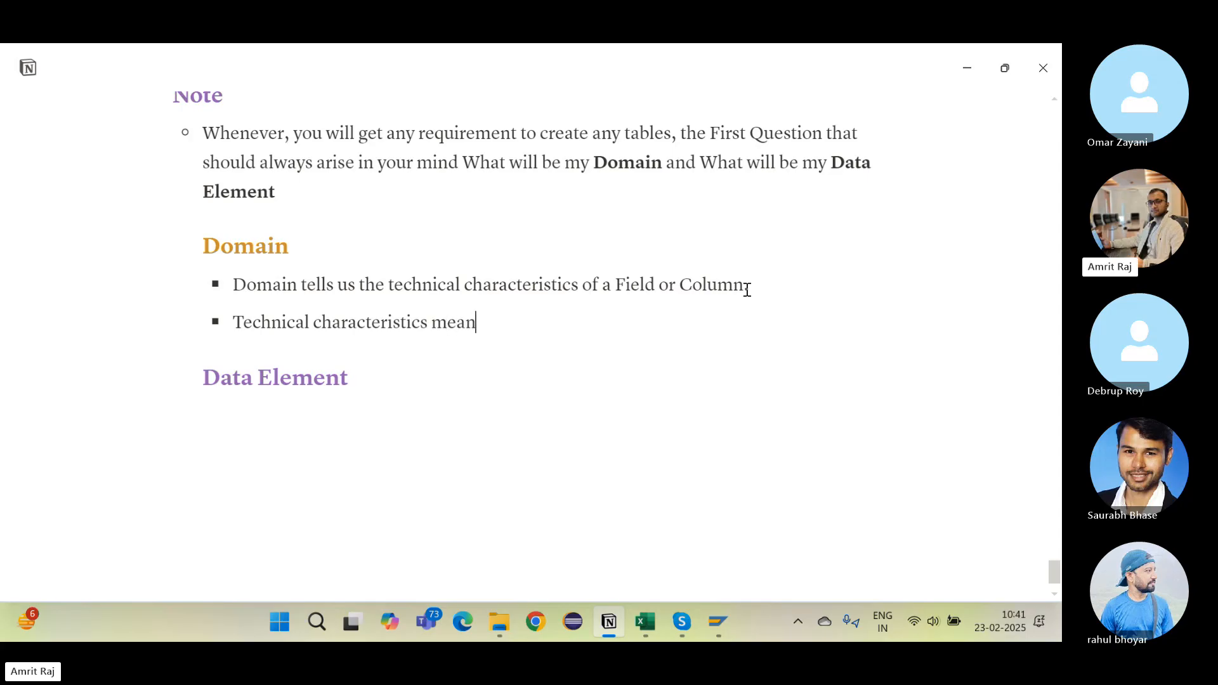
type("s Data type and Length.")
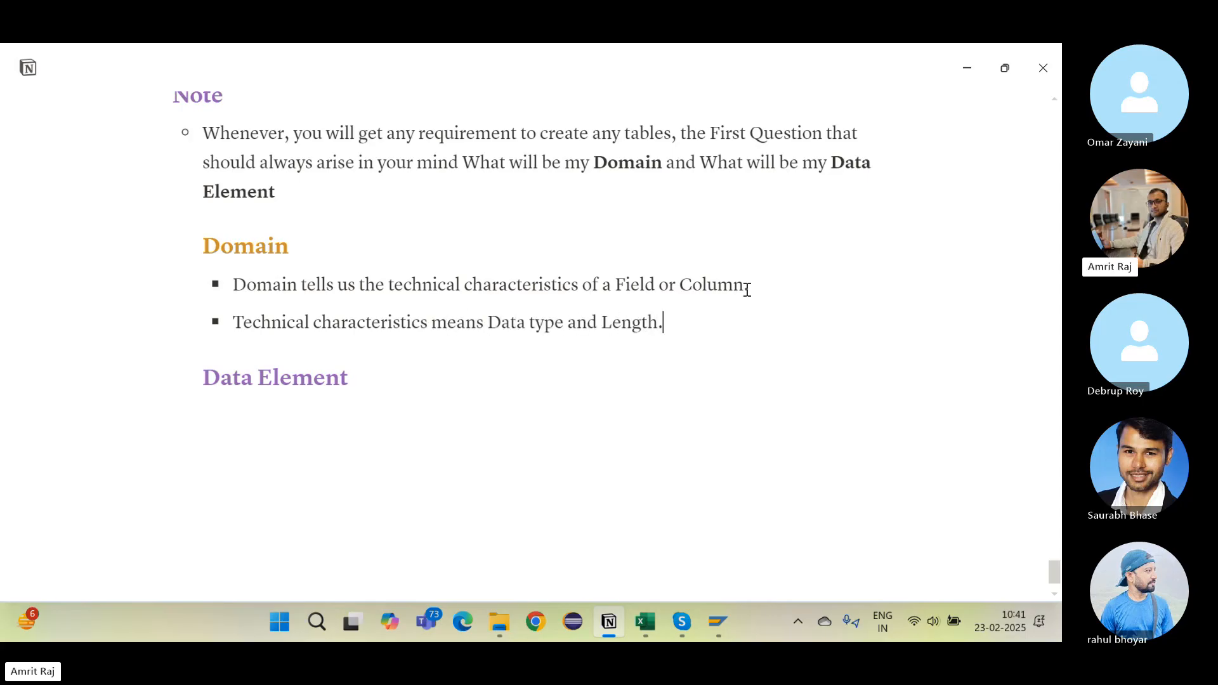
Step: Add a bullet saying the data type and length are stored inside the Domain
key("Return")
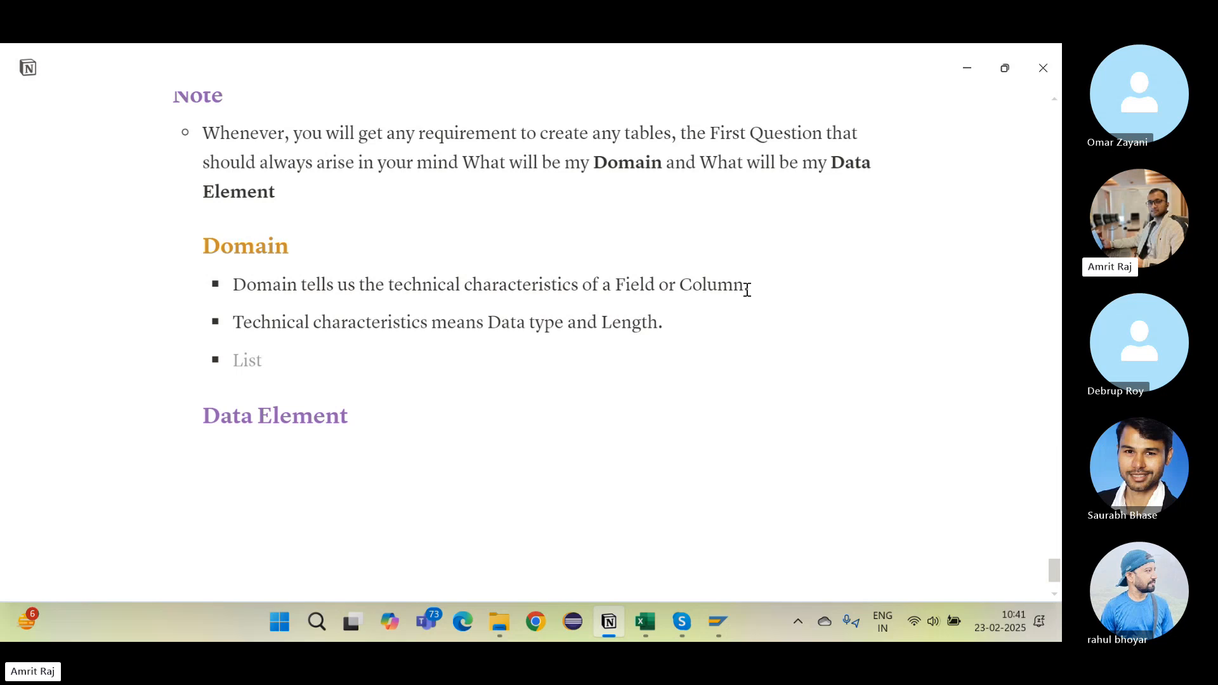
type("You a")
type("going to store ")
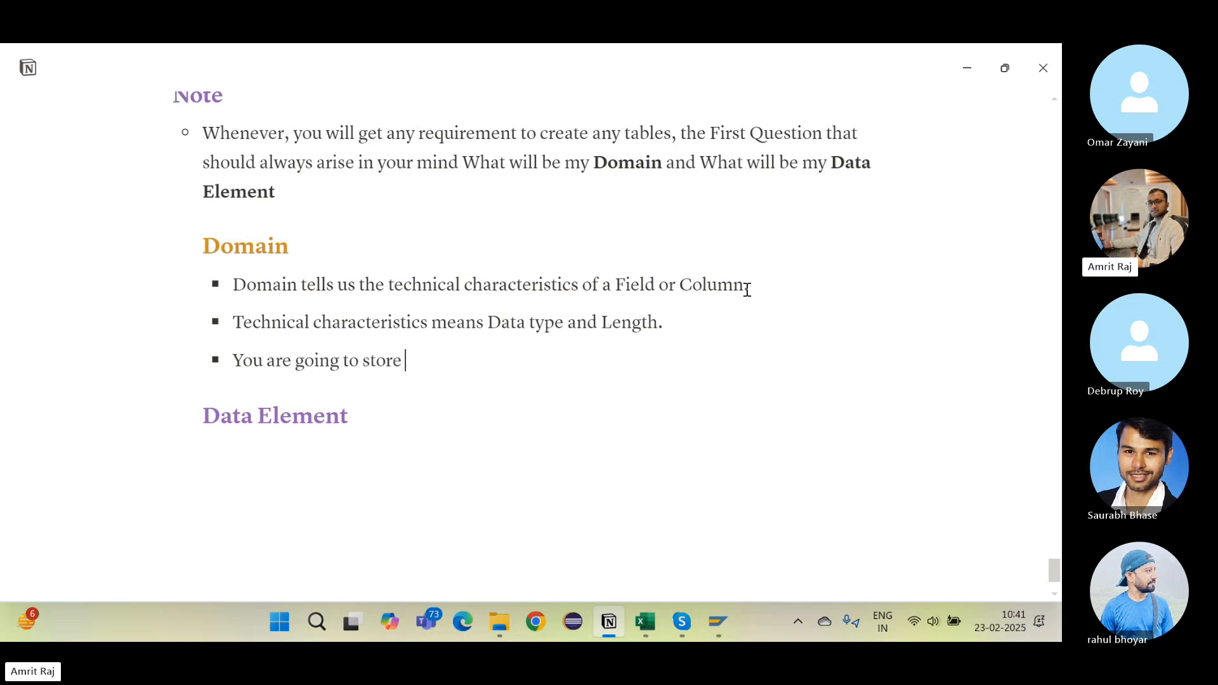
type("the data typ")
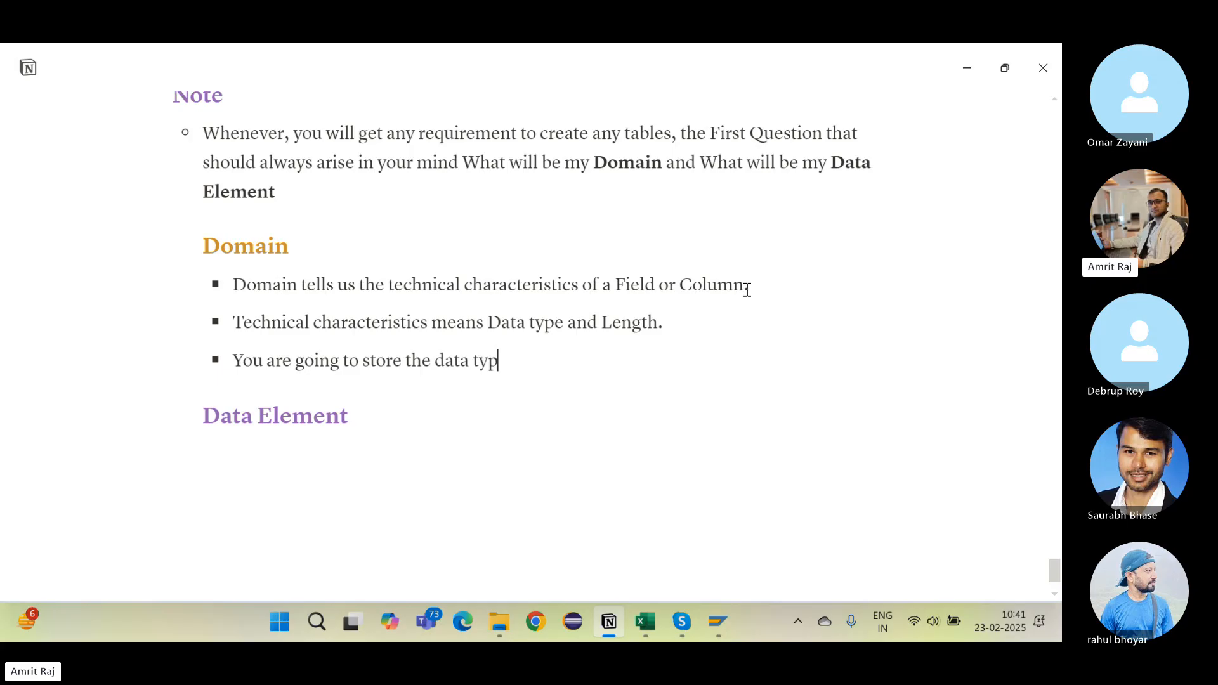
type("e and length ")
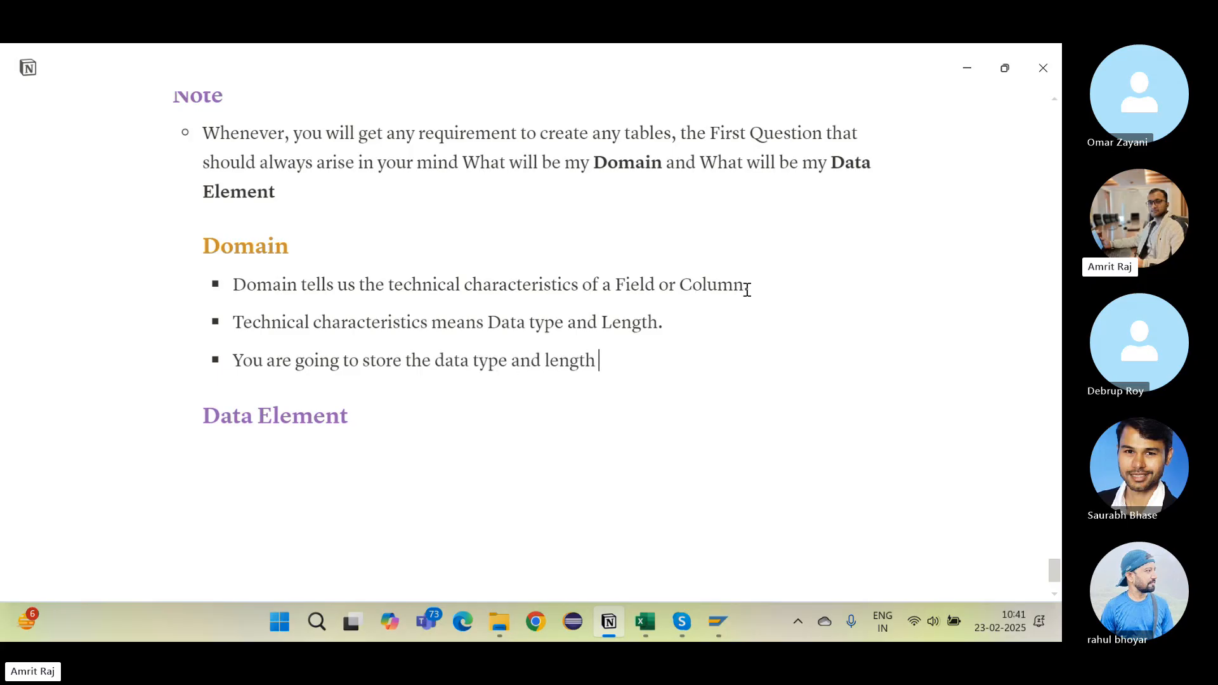
type("inside th")
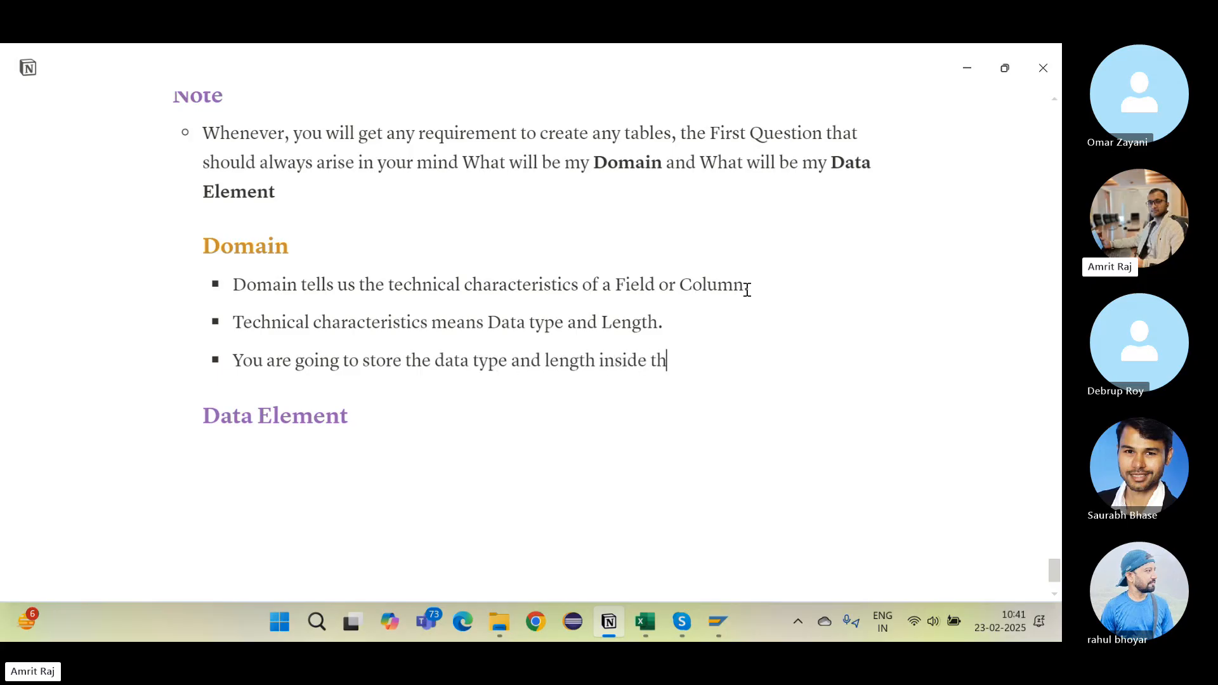
type("e Domain.")
scroll(667, 269, "down", 1)
Step: Add the Data Element bullet: it tells how the column will be visible to the End user or Customer
left_click(342, 392)
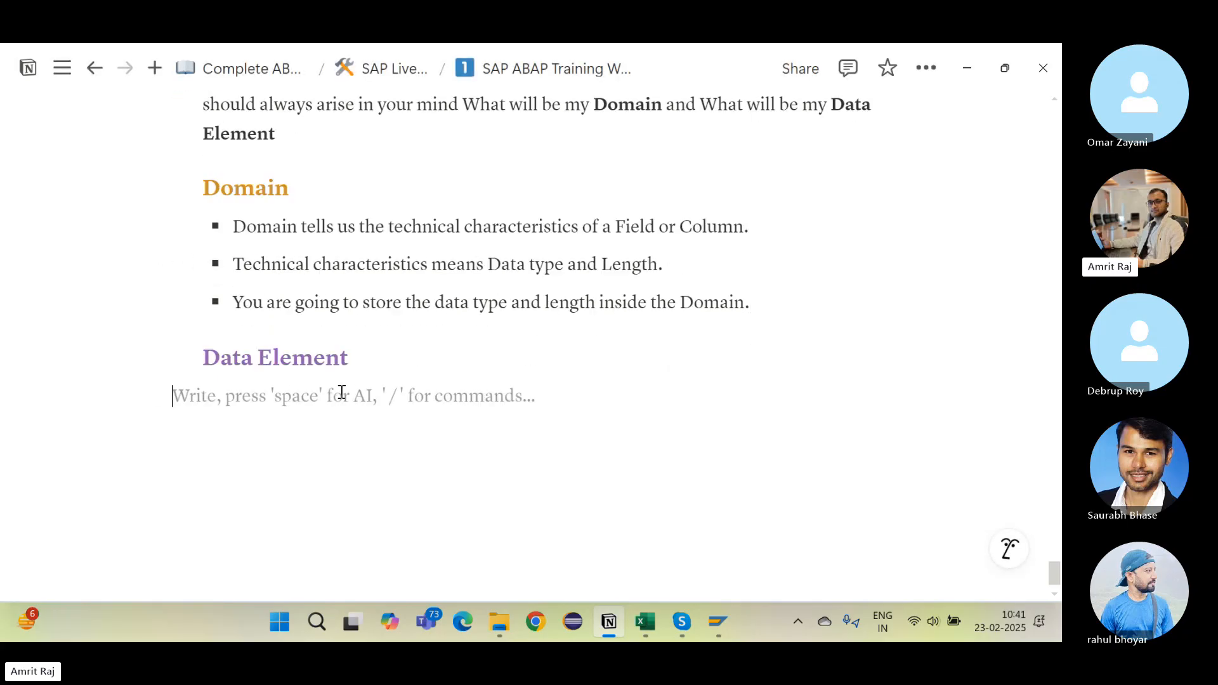
type("- ")
type("Data Element")
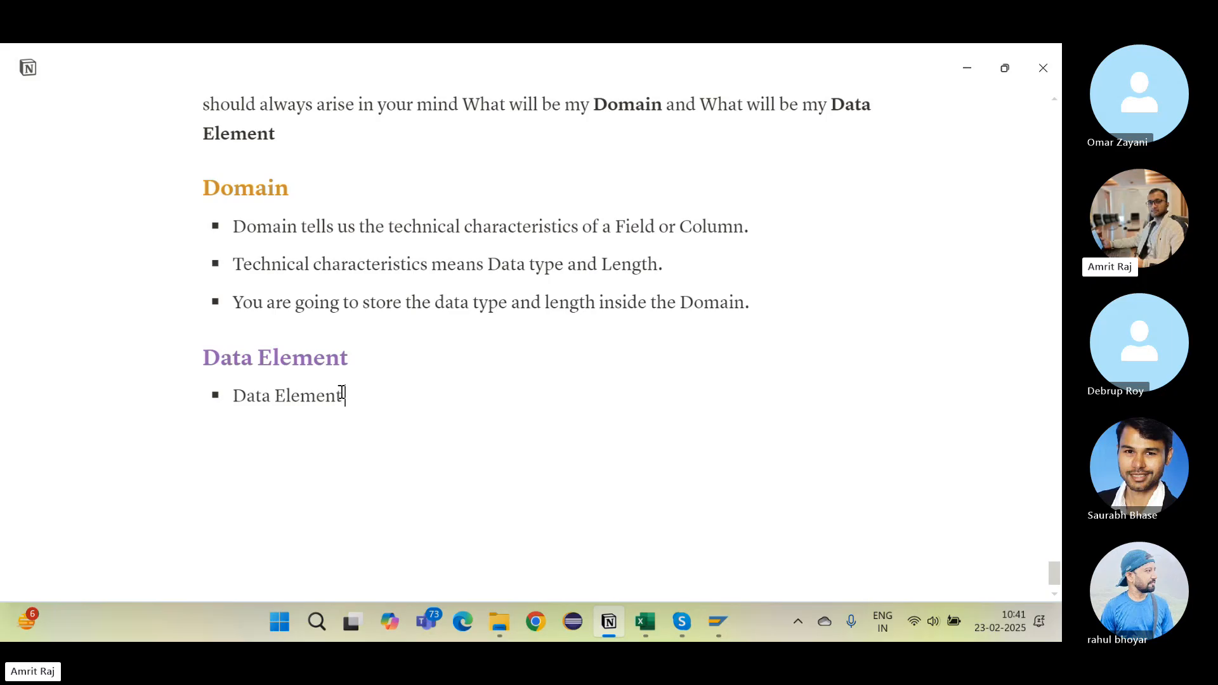
type(" tells us the")
key("BackSpace")
key("BackSpace")
key("BackSpace")
type("how the")
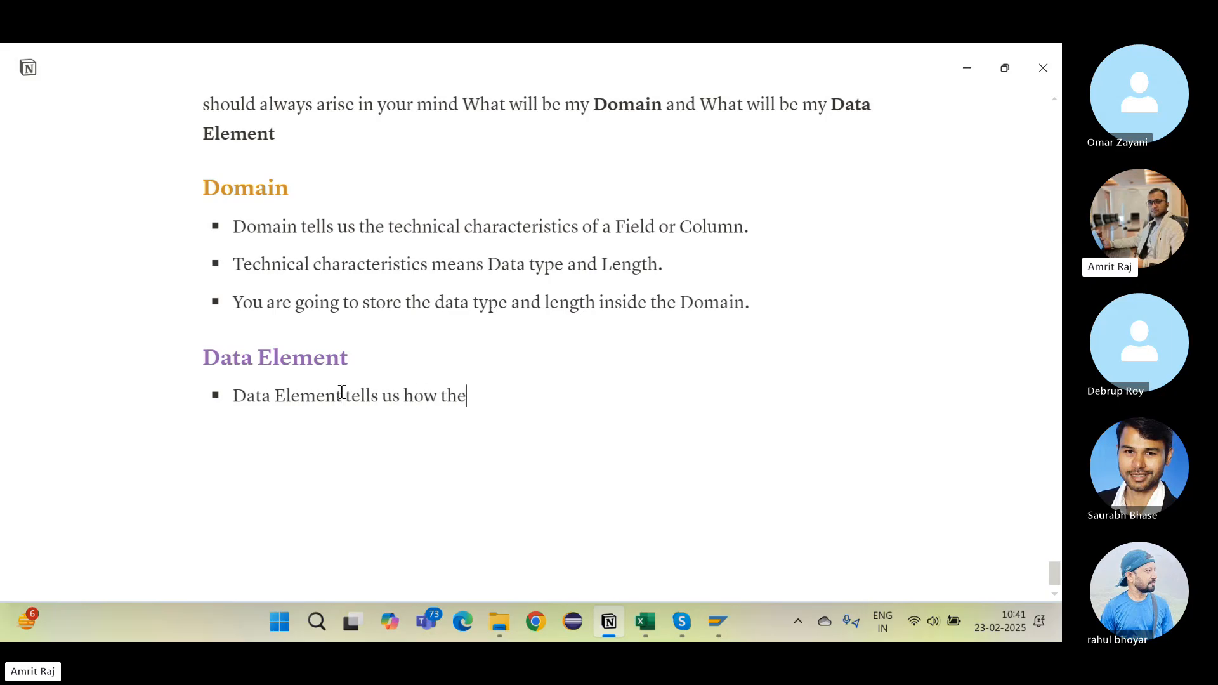
type(" column wil")
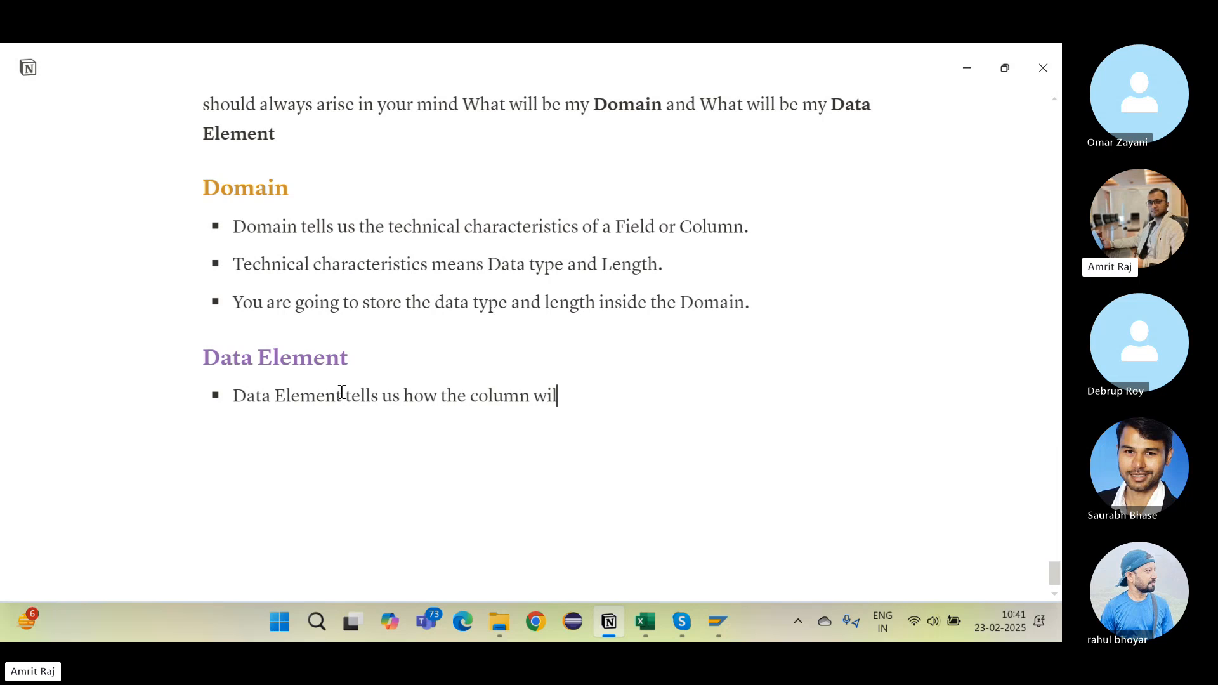
type("l be visible")
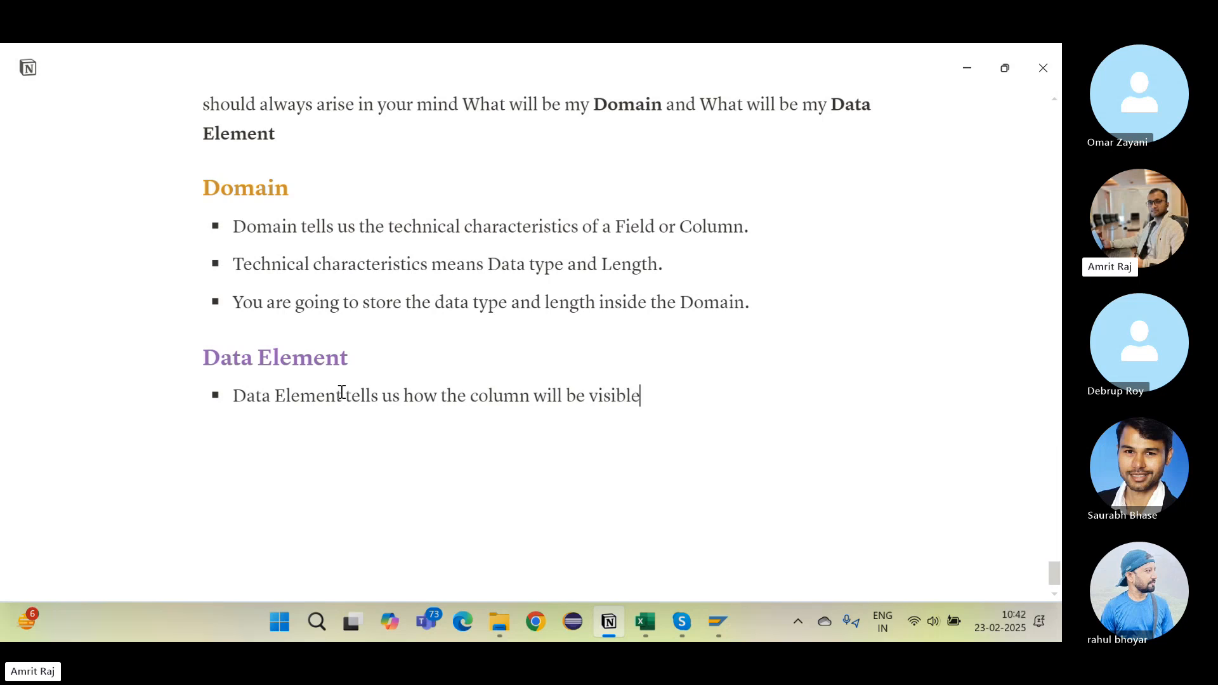
type(" to the End")
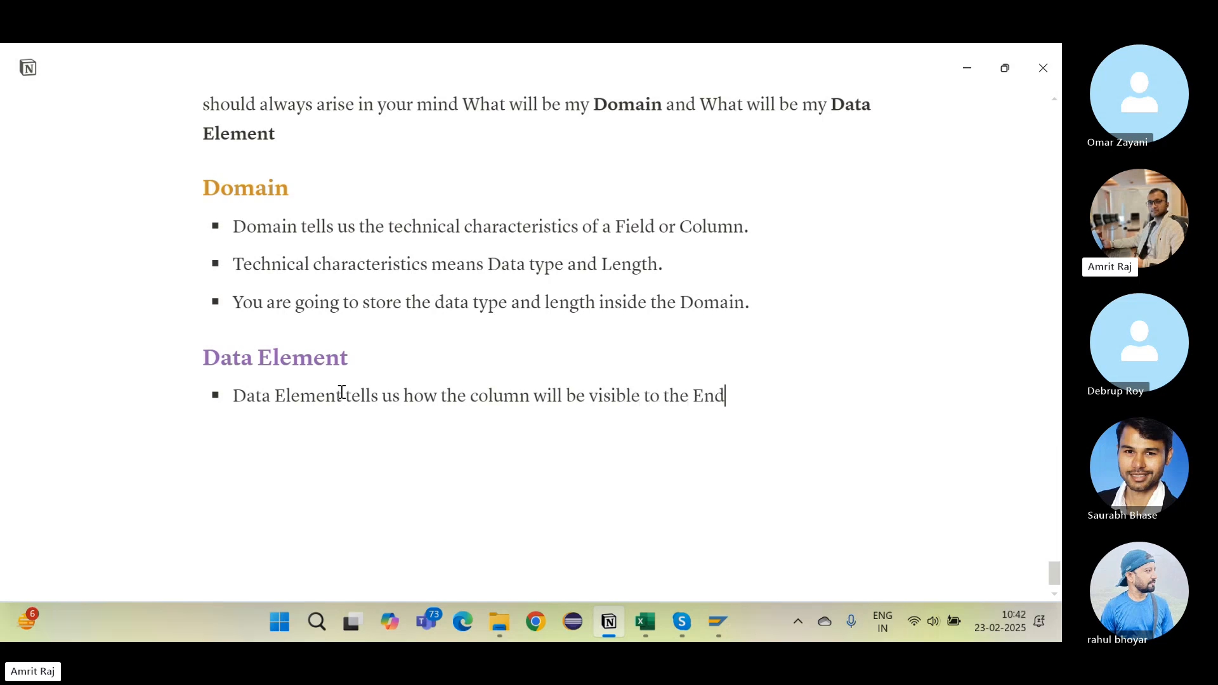
type(" user or Customer.")
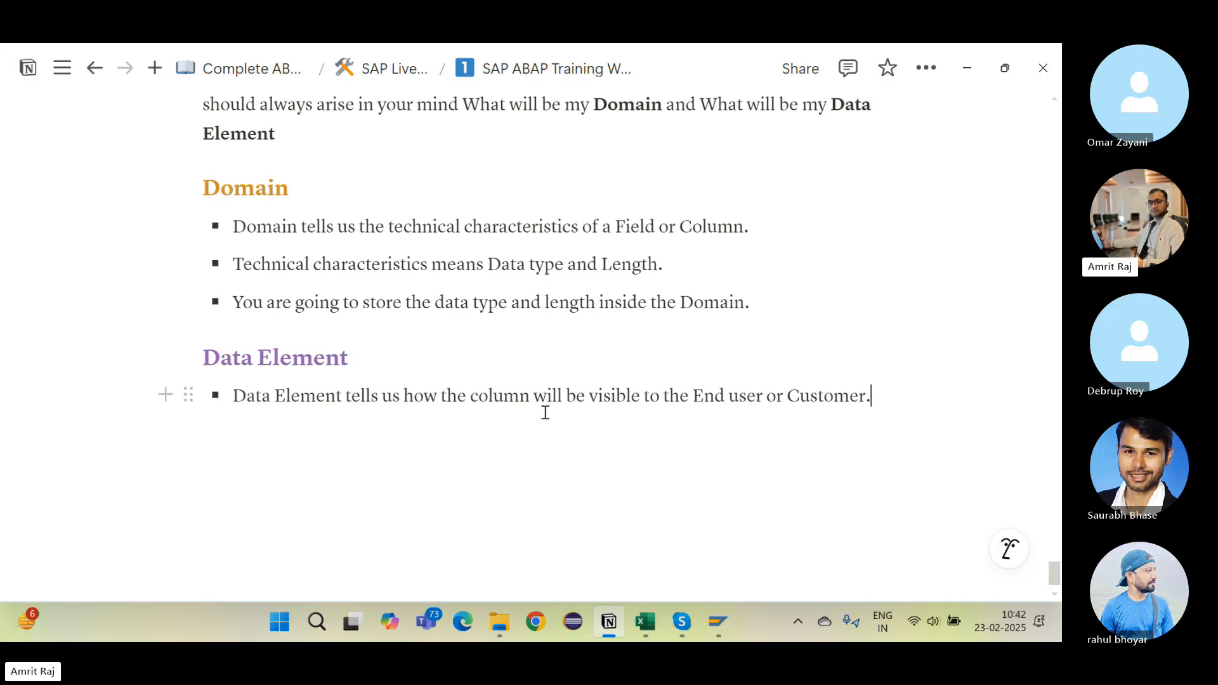
key("alt+Tab")
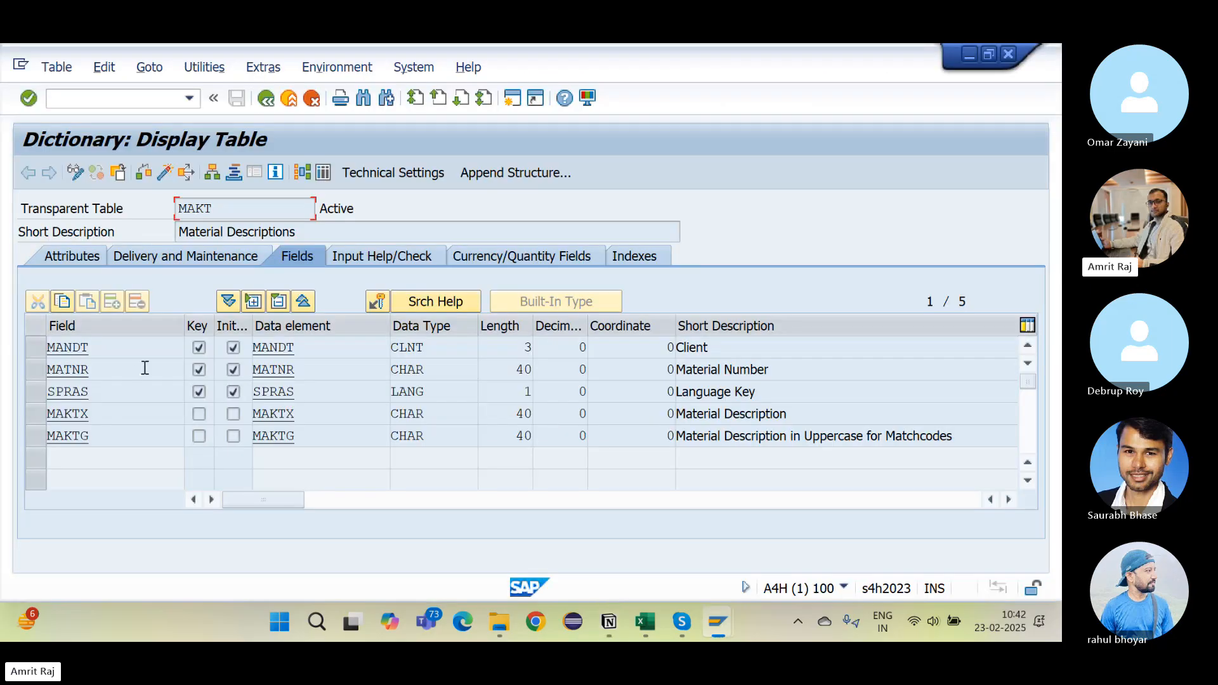
left_click(165, 377)
left_click_drag(100, 370, 48, 372)
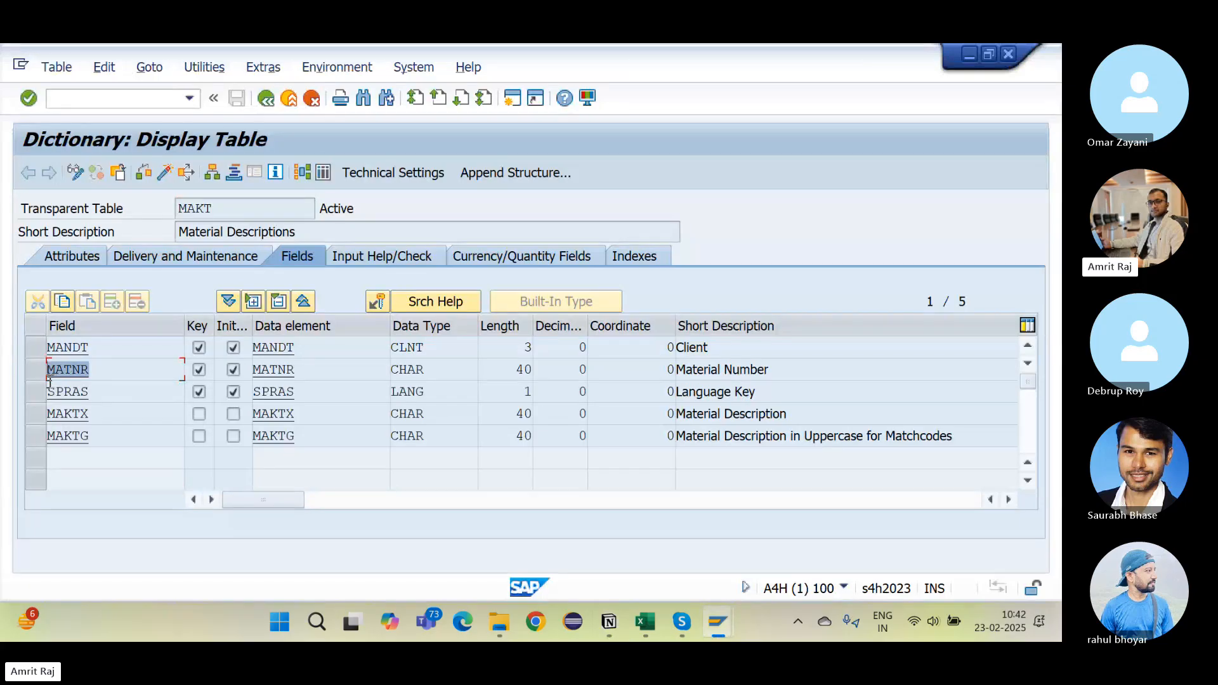
left_click_drag(113, 397, 54, 400)
left_click(54, 398)
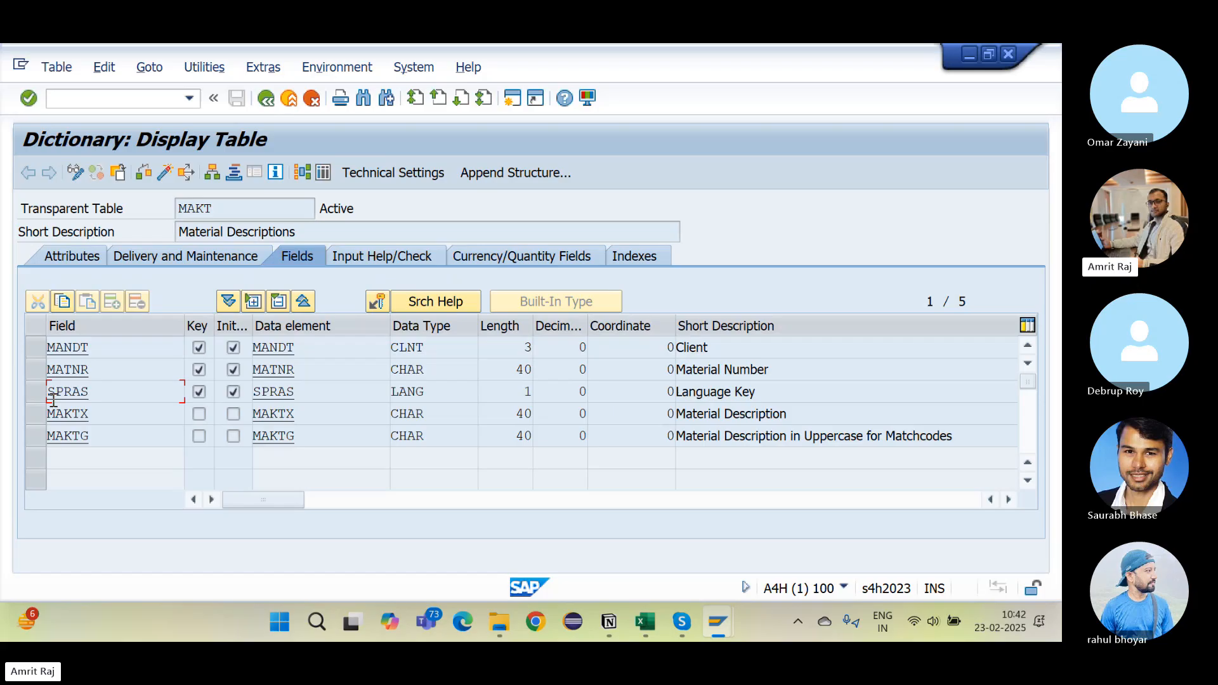
left_click(106, 371)
left_click_drag(105, 370, 51, 371)
left_click_drag(125, 397, 49, 395)
left_click_drag(109, 372, 51, 369)
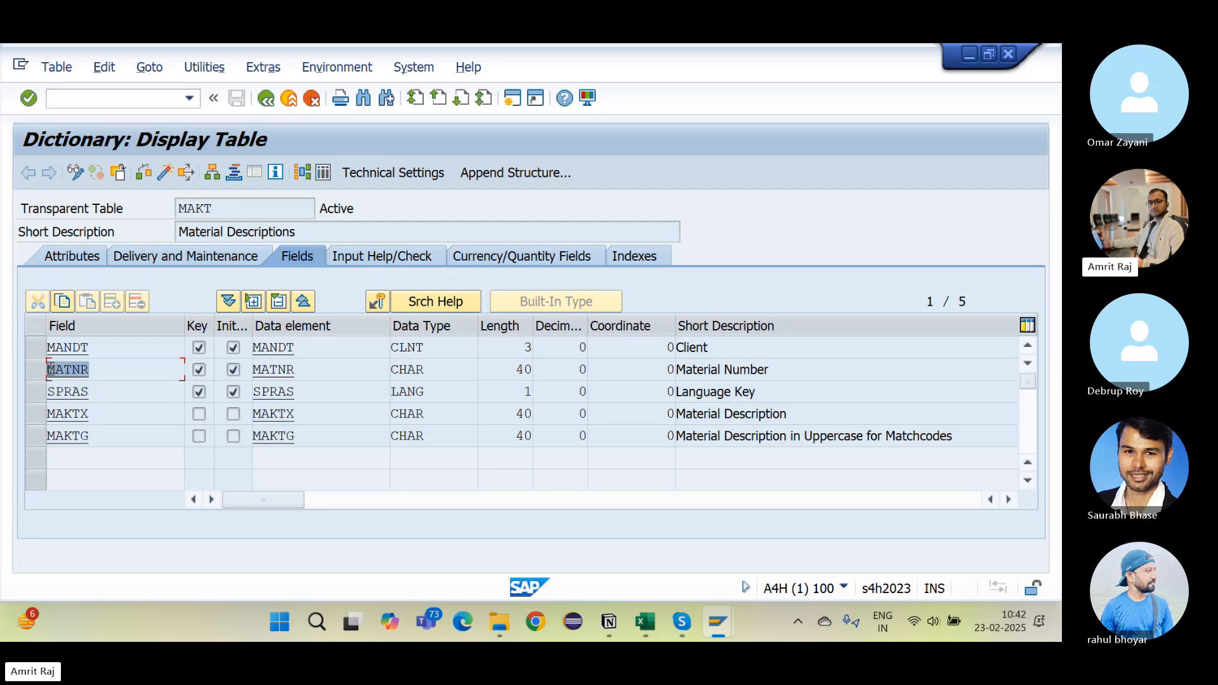
left_click(118, 390)
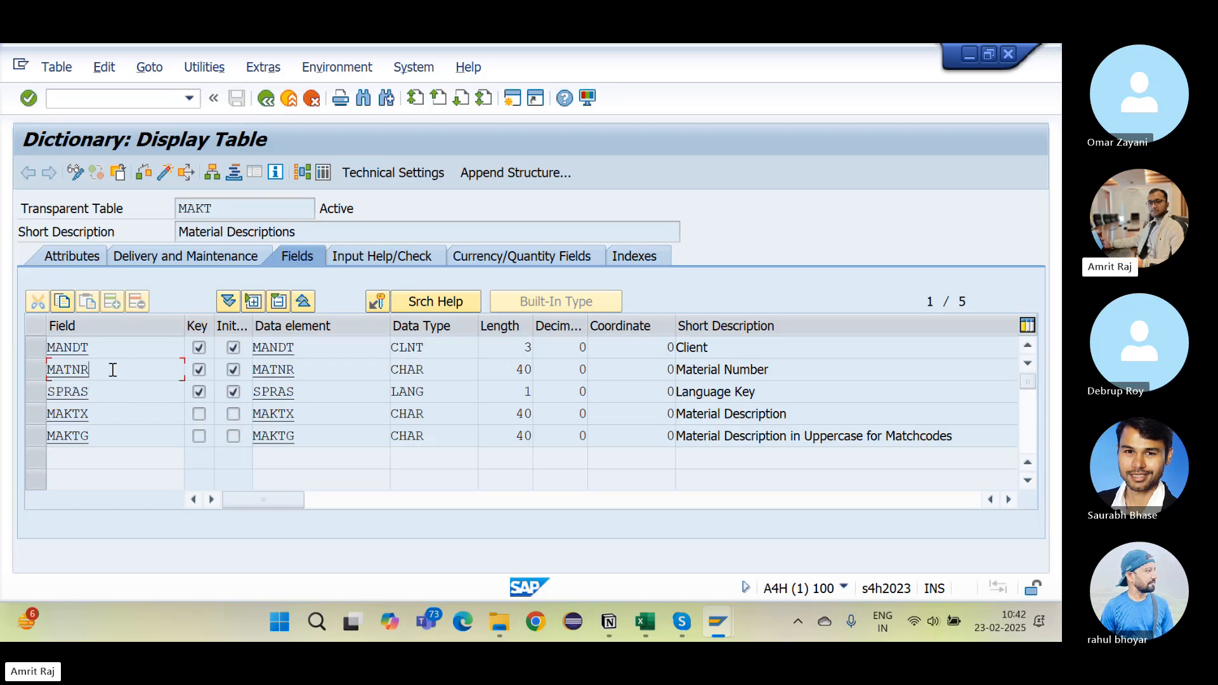
left_click_drag(103, 414, 39, 413)
left_click_drag(111, 437, 43, 441)
left_click(111, 420)
left_click_drag(96, 408, 52, 409)
left_click(123, 390)
left_click(678, 371)
left_click_drag(678, 371, 774, 371)
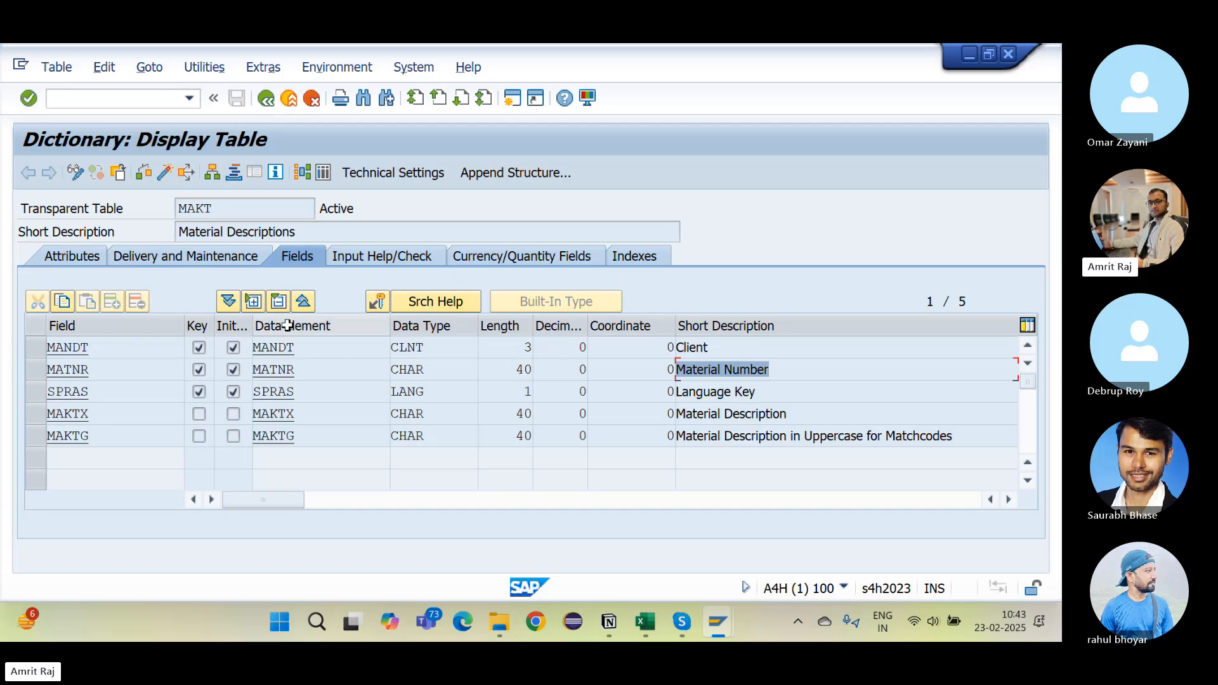
Step: Open data element MATNR's field labels and highlight the short, long and heading labels 'Material'
double_click(276, 372)
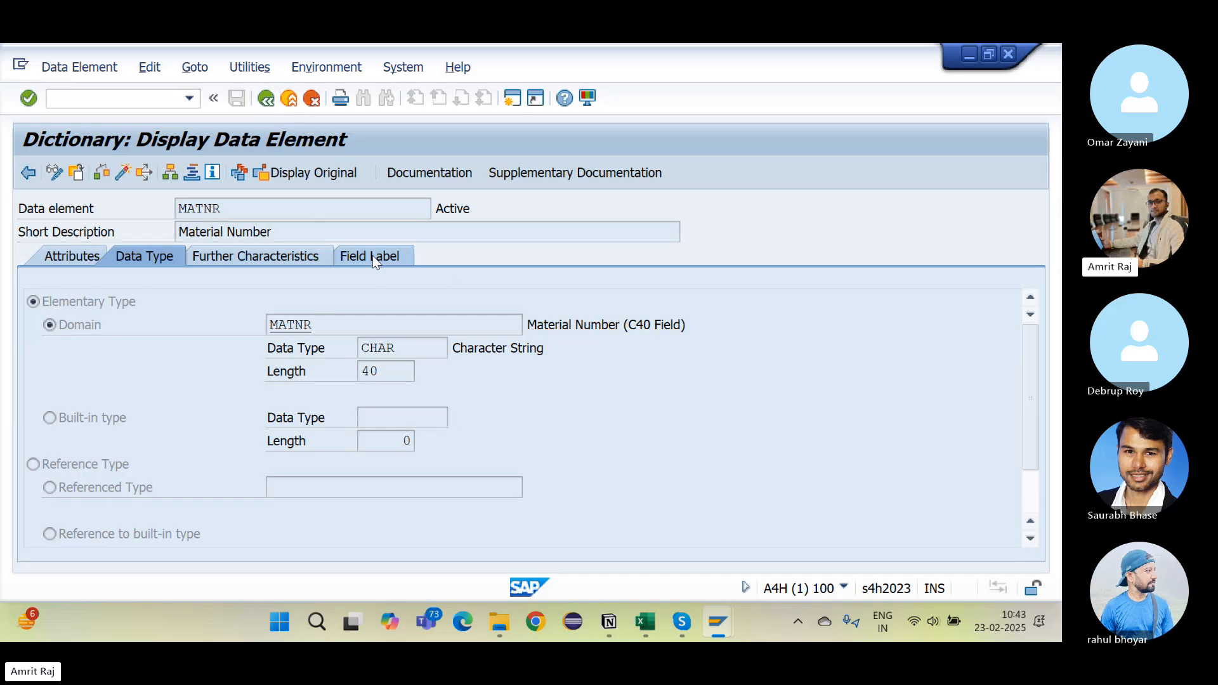
left_click(373, 257)
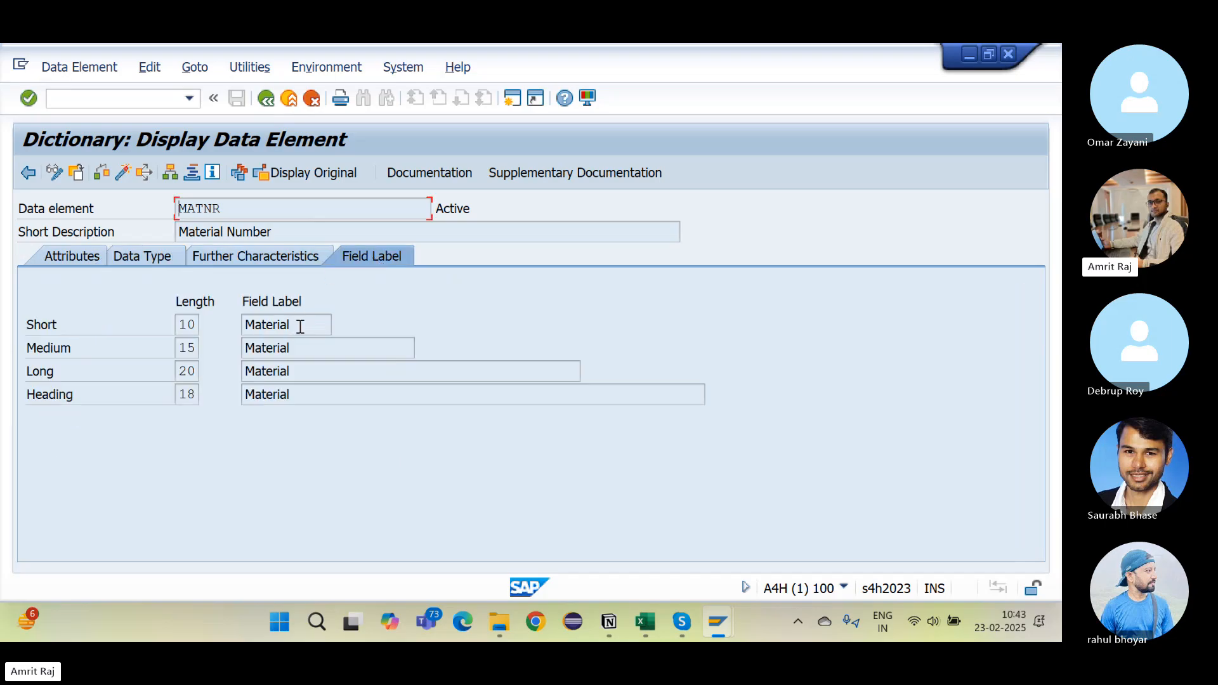
left_click_drag(300, 326, 236, 361)
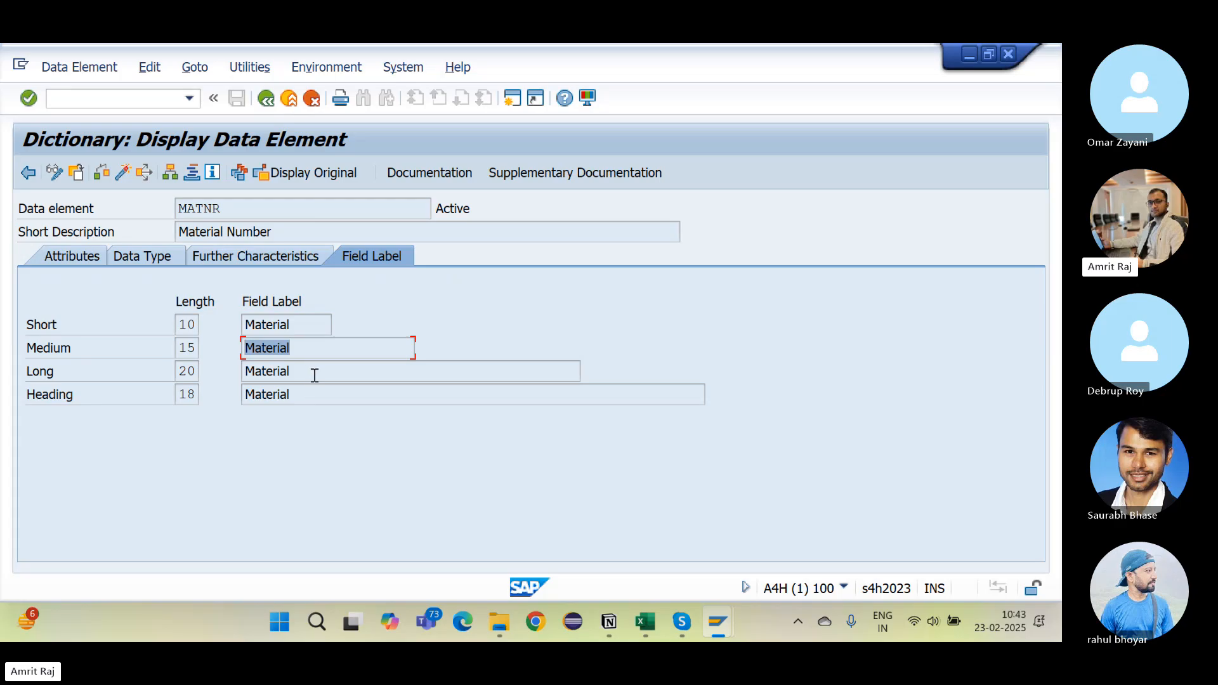
left_click_drag(313, 372, 212, 387)
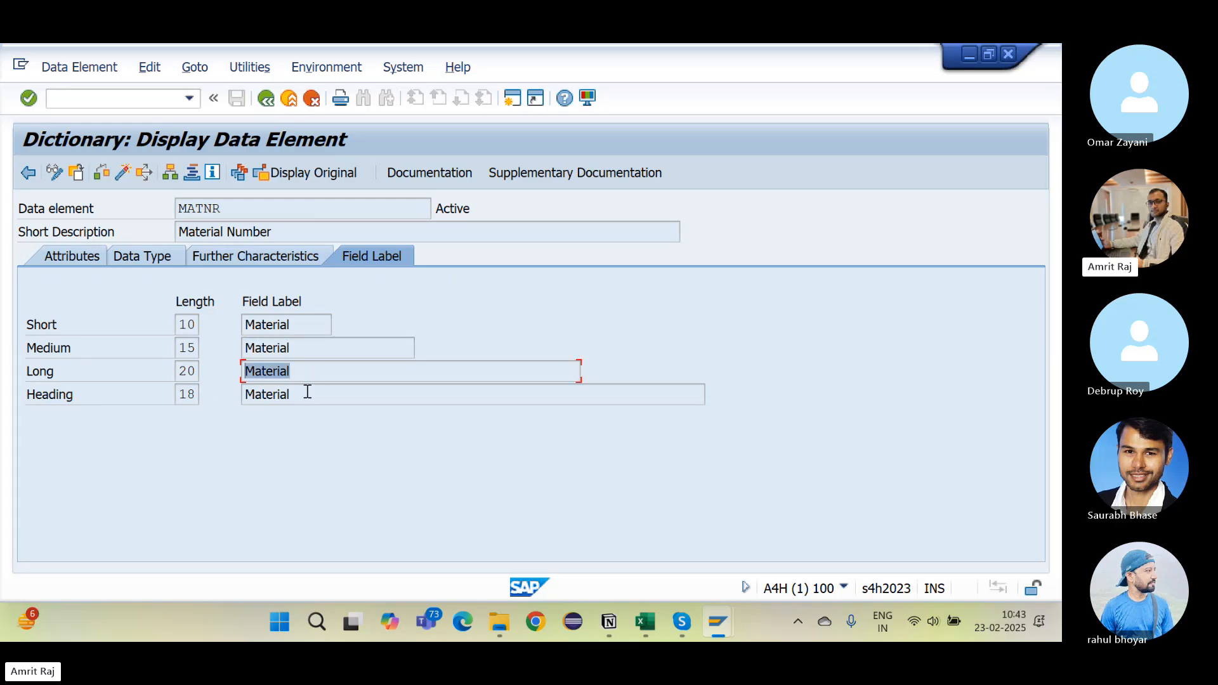
left_click_drag(308, 392, 234, 391)
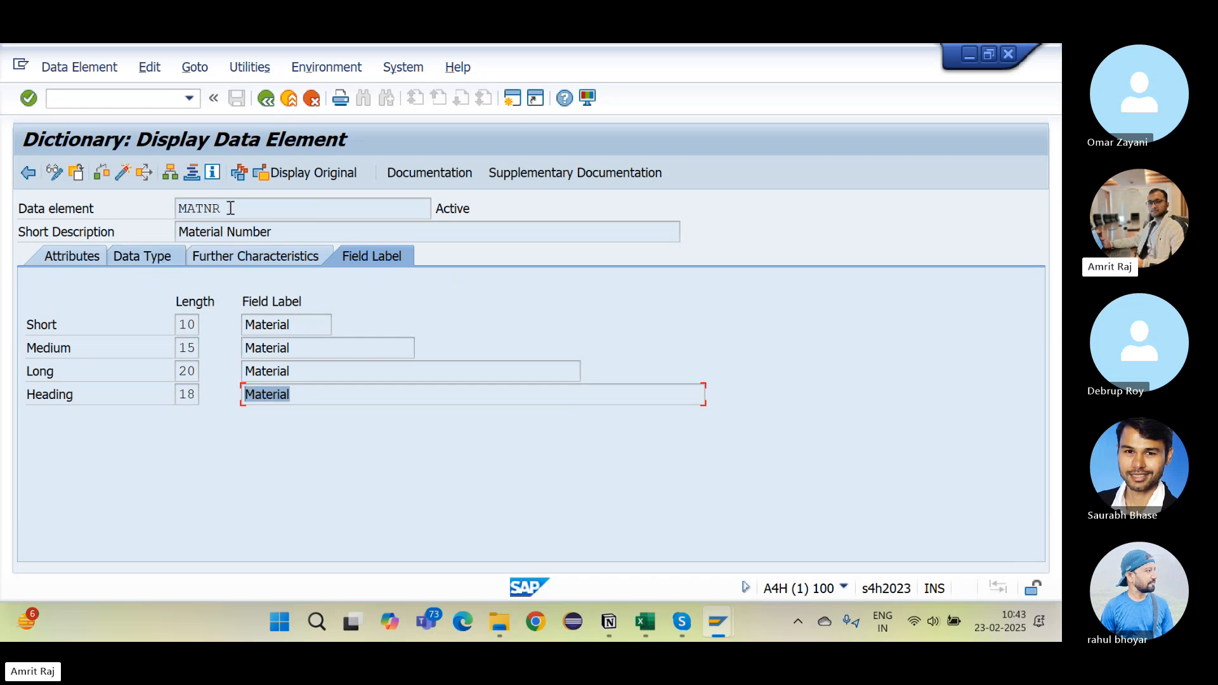
left_click_drag(228, 209, 170, 216)
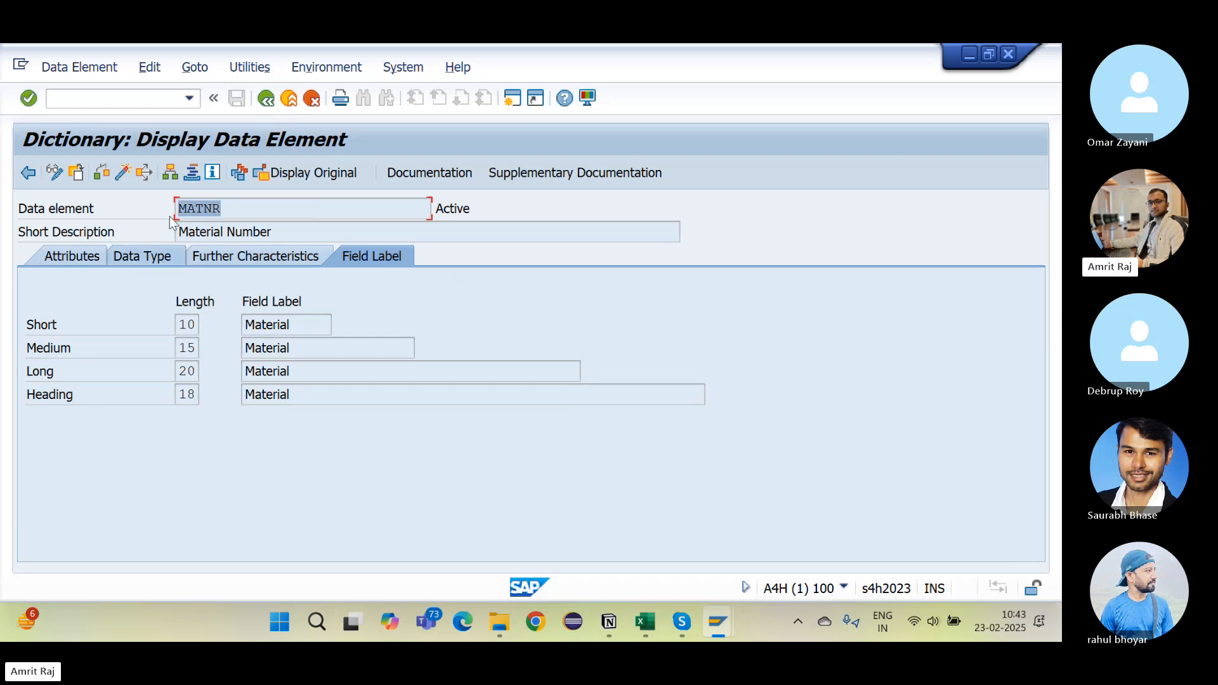
left_click(248, 217)
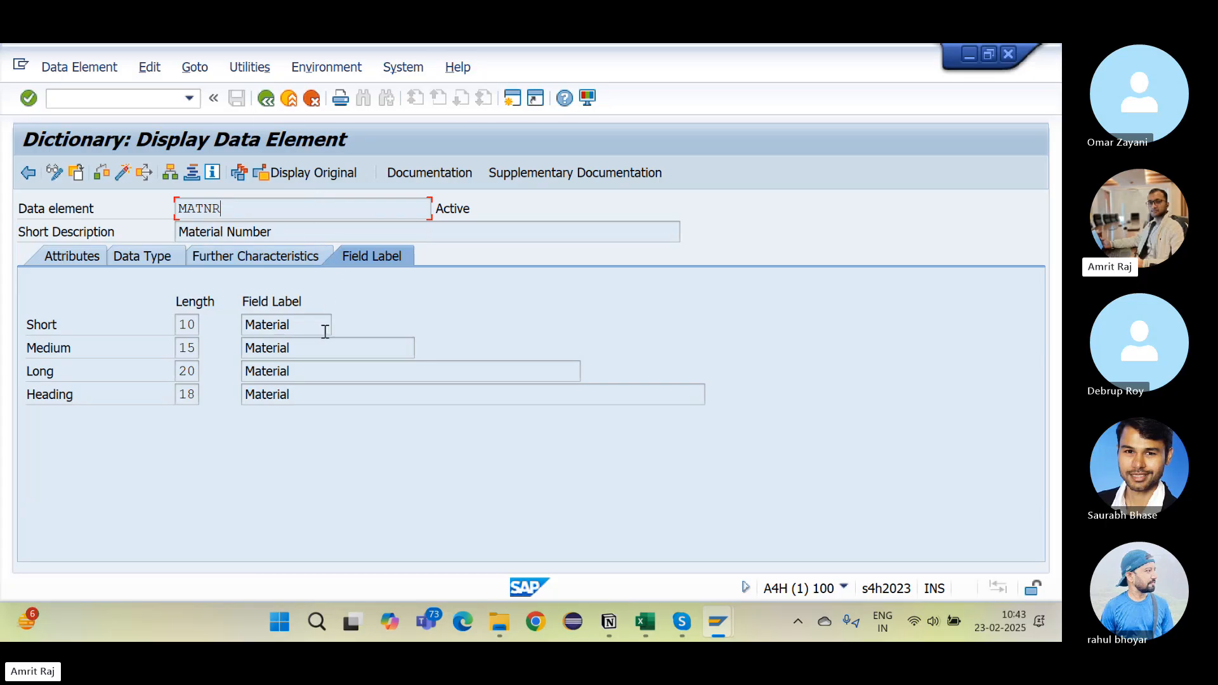
Step: Highlight data element MATNR and its short and medium field labels 'Material'
left_click_drag(303, 331, 256, 331)
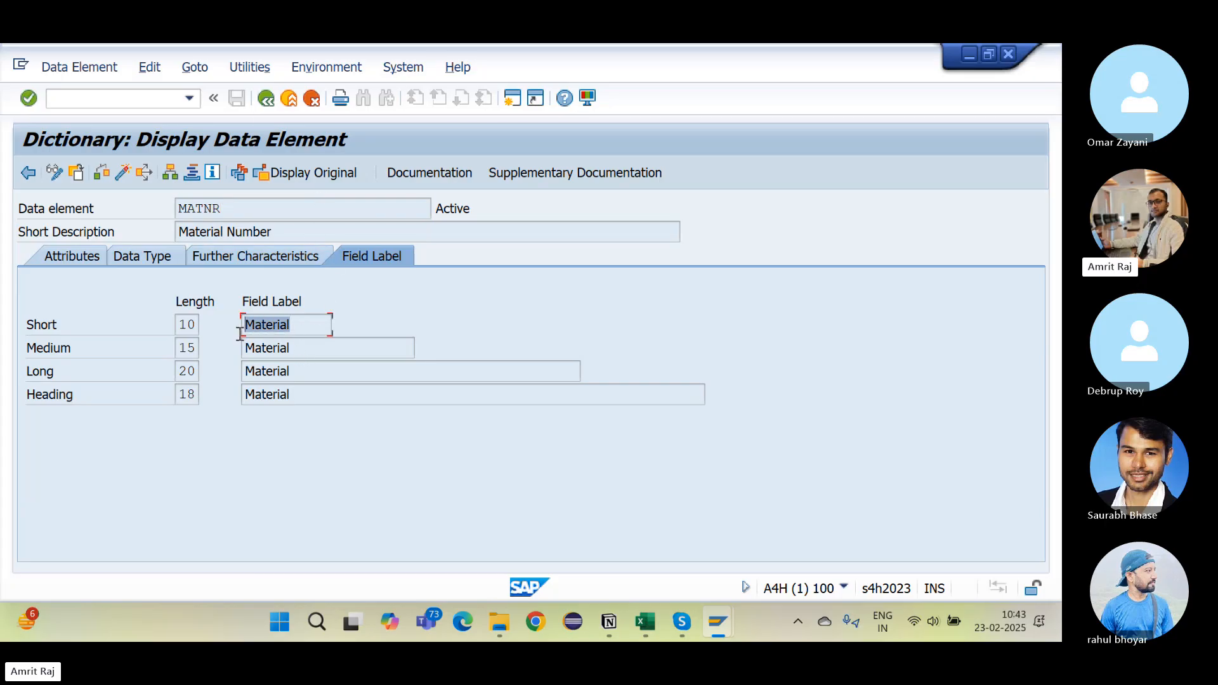
left_click(312, 352)
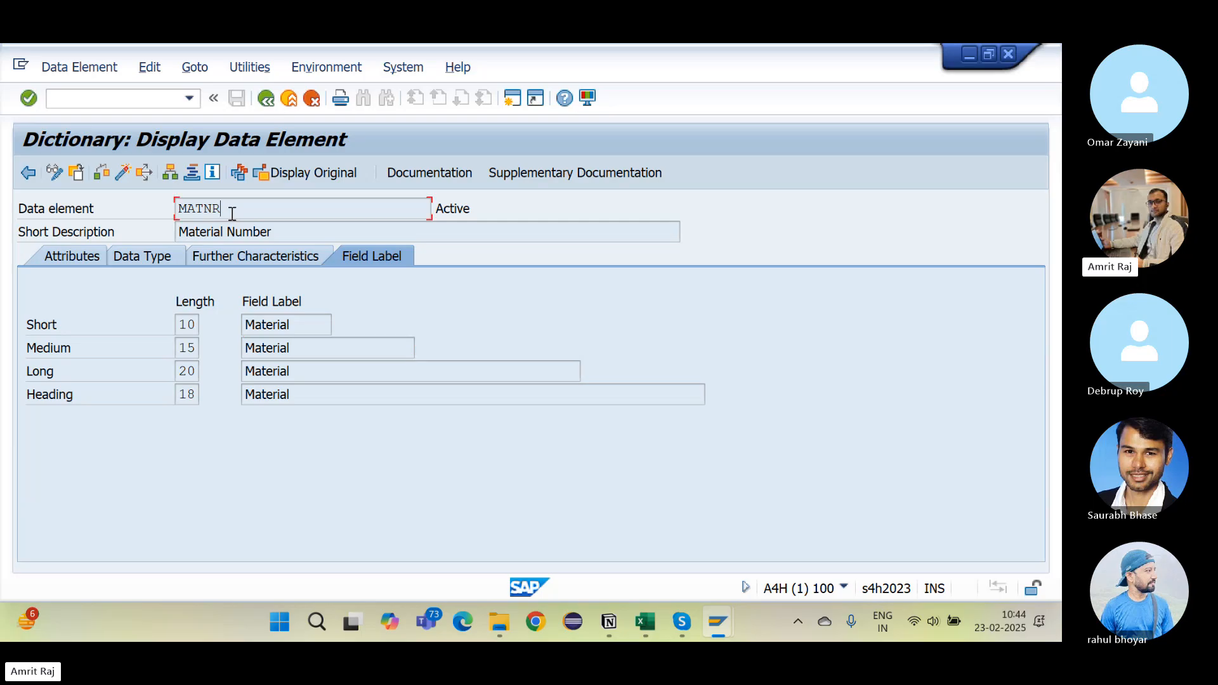
left_click_drag(232, 213, 174, 211)
left_click_drag(298, 327, 245, 325)
left_click(304, 351)
left_click_drag(303, 351, 239, 353)
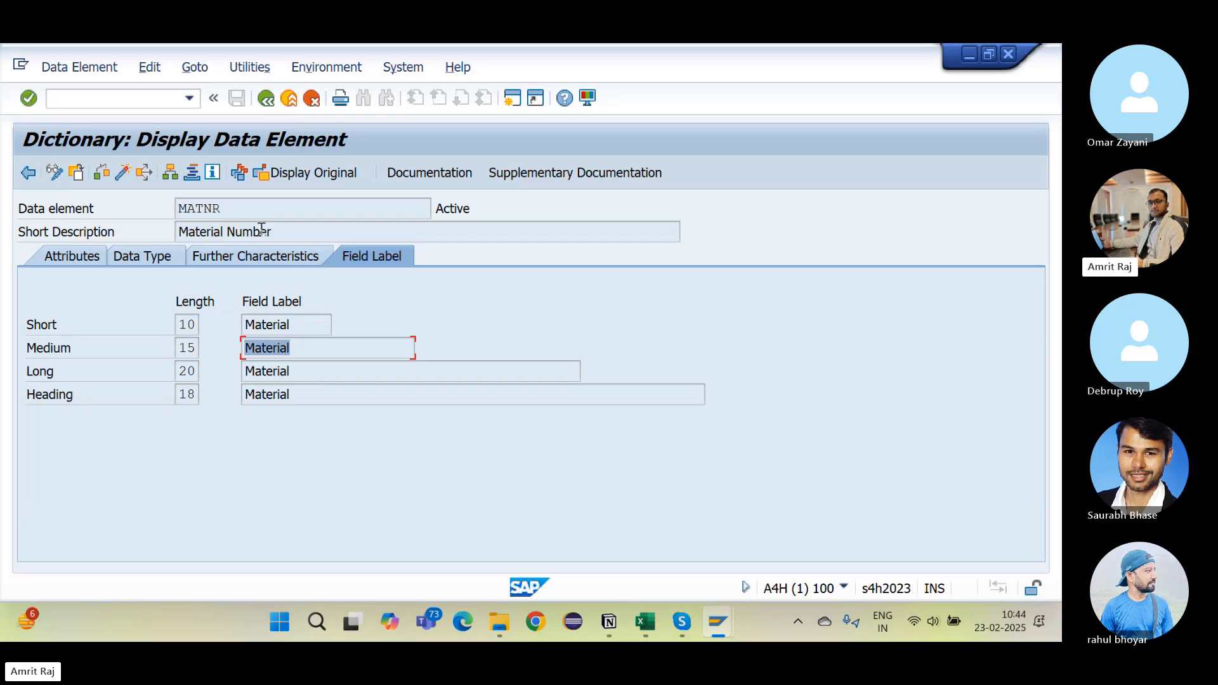
Step: Check MATNR's data type and length, revisit its field labels, then return to table MAKT
left_click(144, 261)
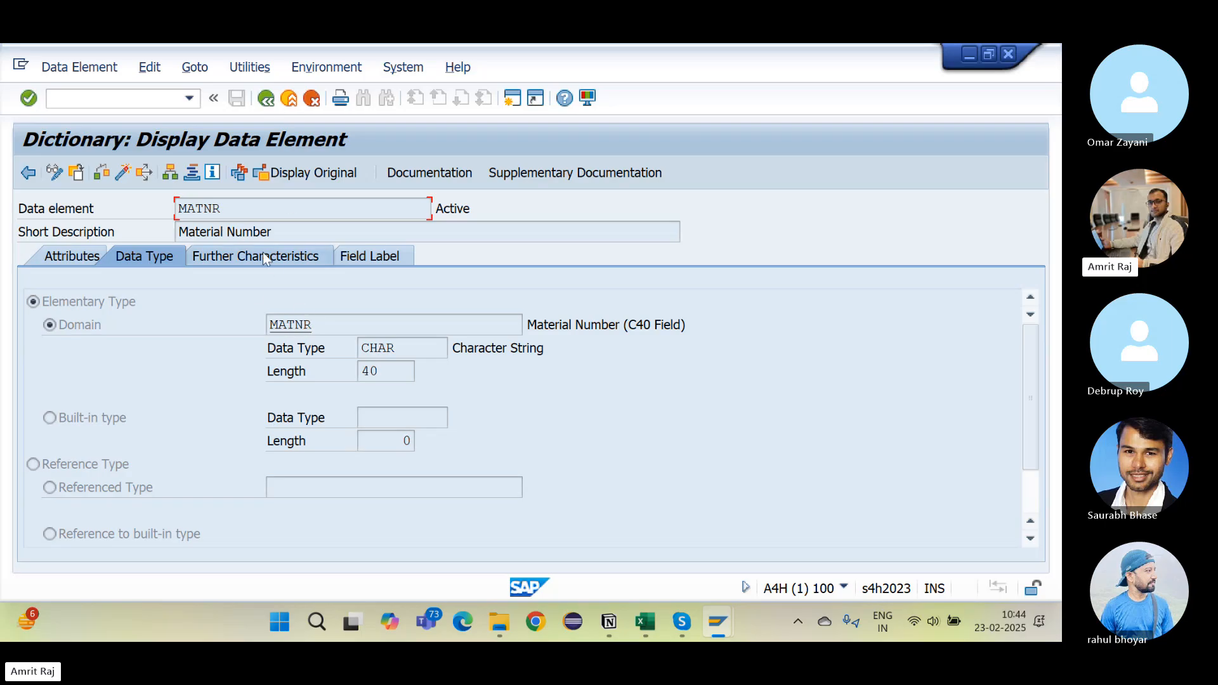
left_click(380, 258)
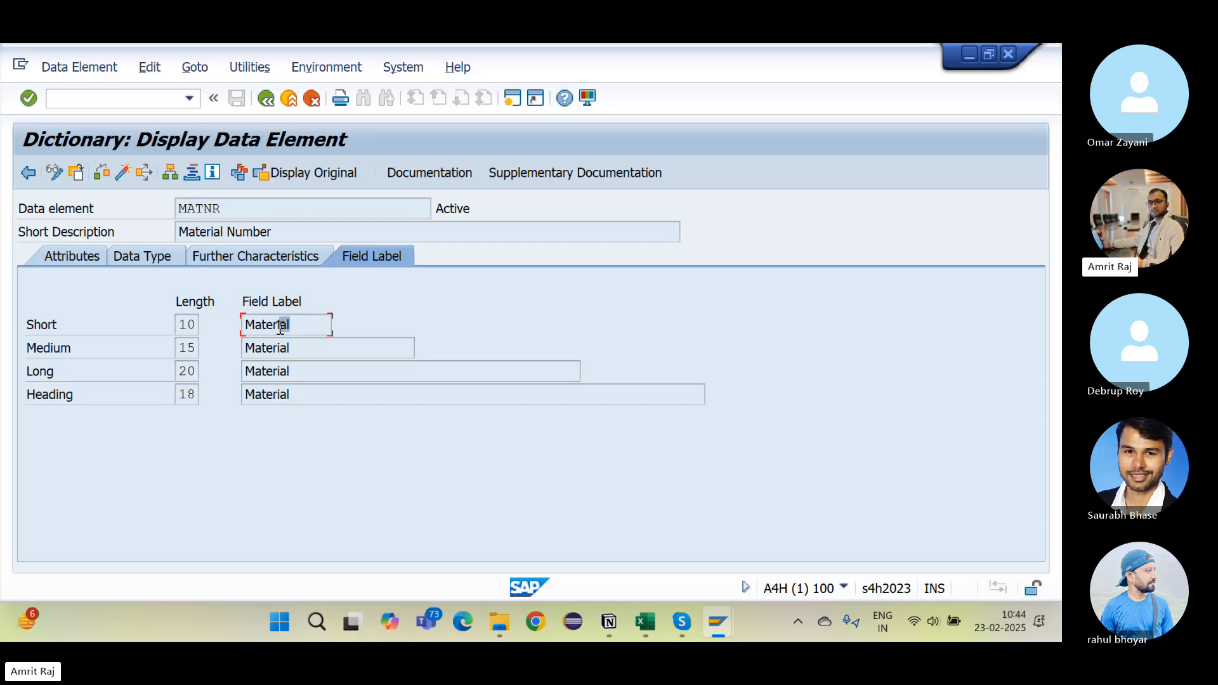
left_click_drag(289, 325, 244, 324)
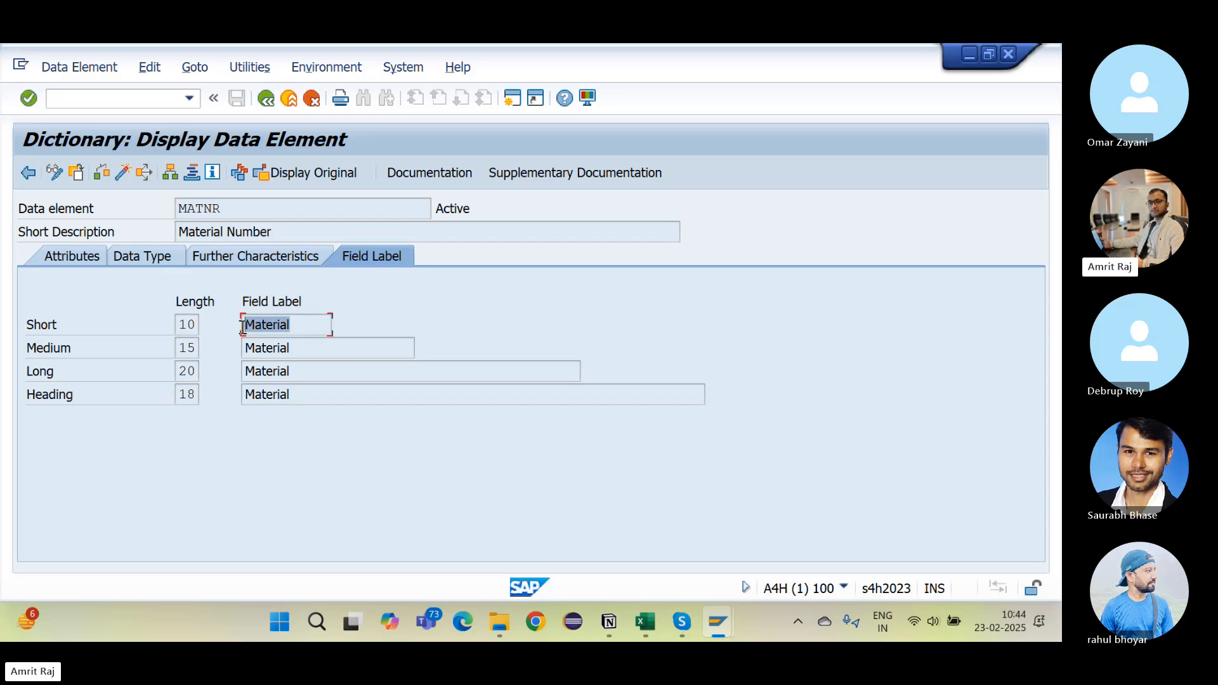
left_click(307, 347)
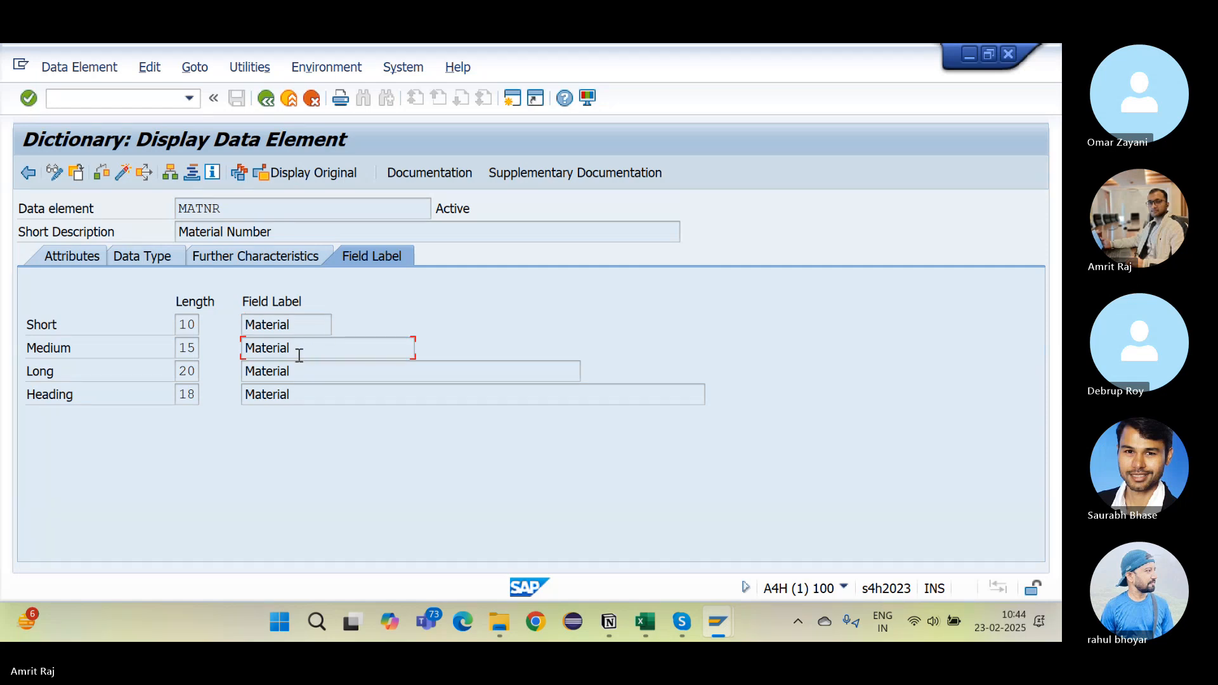
left_click(272, 108)
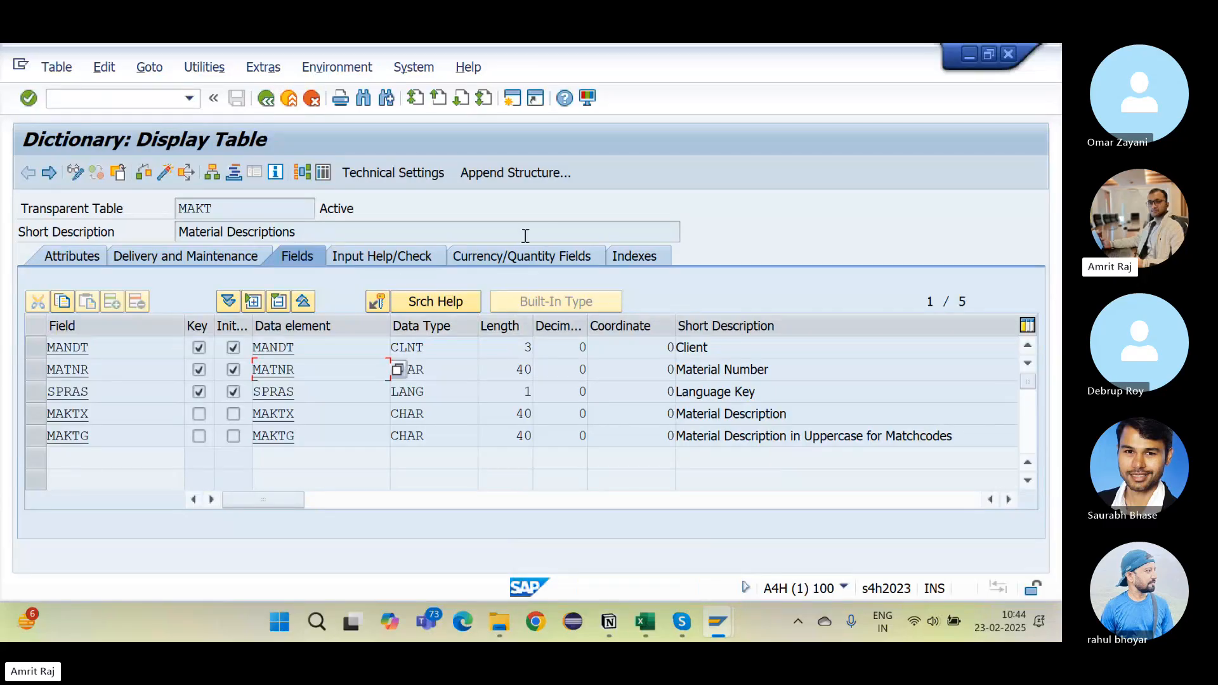
Step: Add an indented example: field MAKTX stores the Material Description, but the Customer isn't technical
left_click(607, 637)
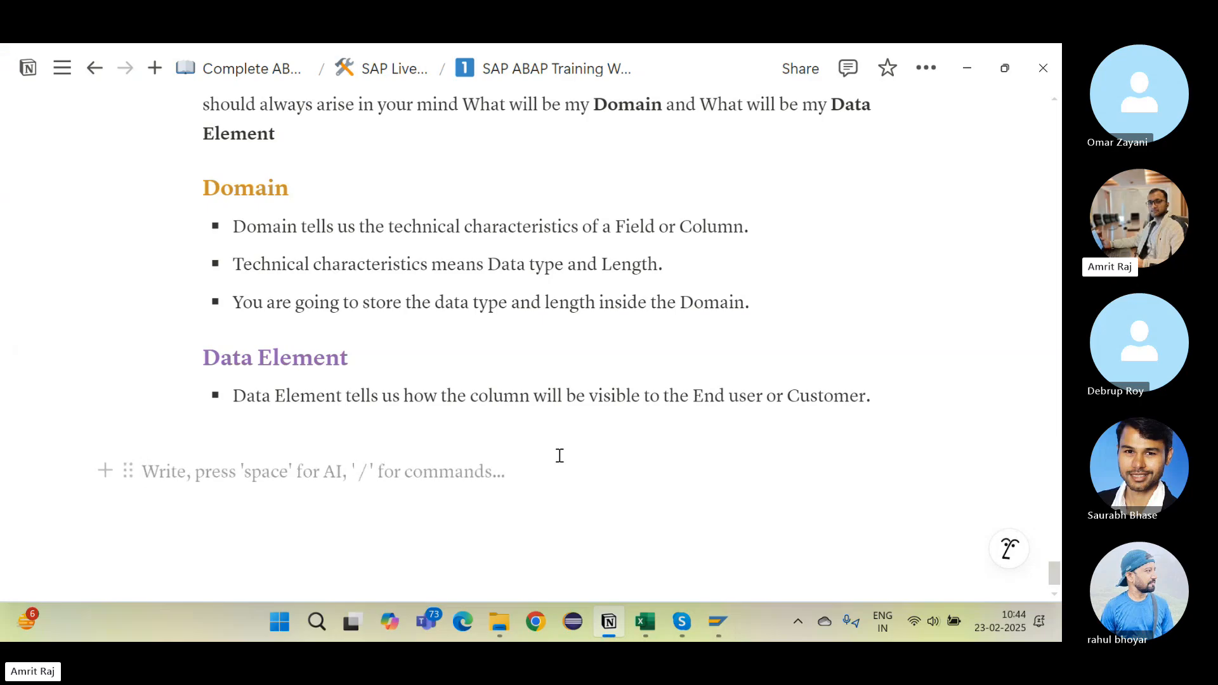
left_click(482, 417)
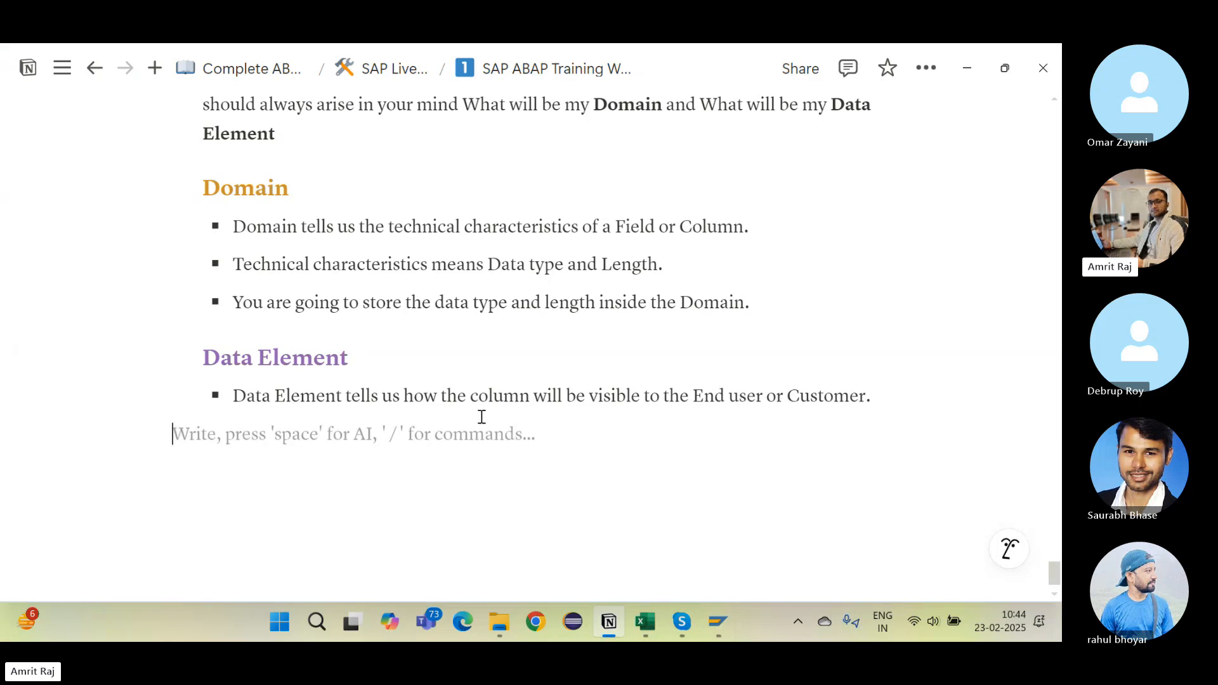
key("Tab")
key("Tab")
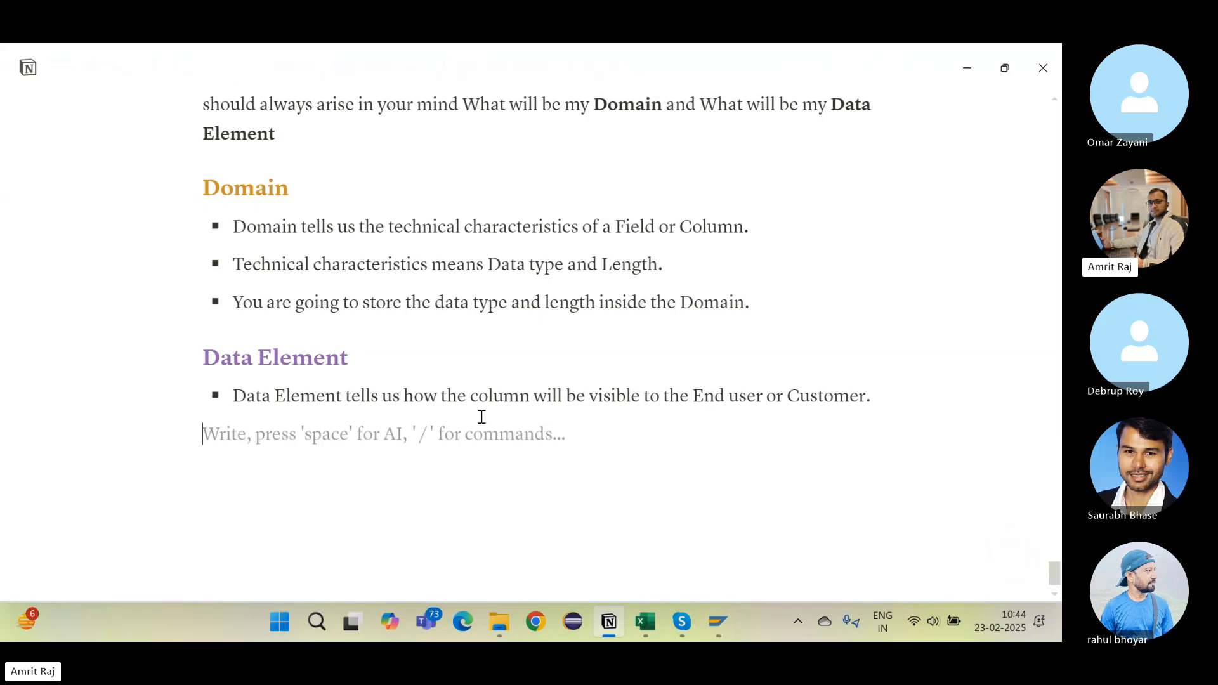
type("- Suppose, ")
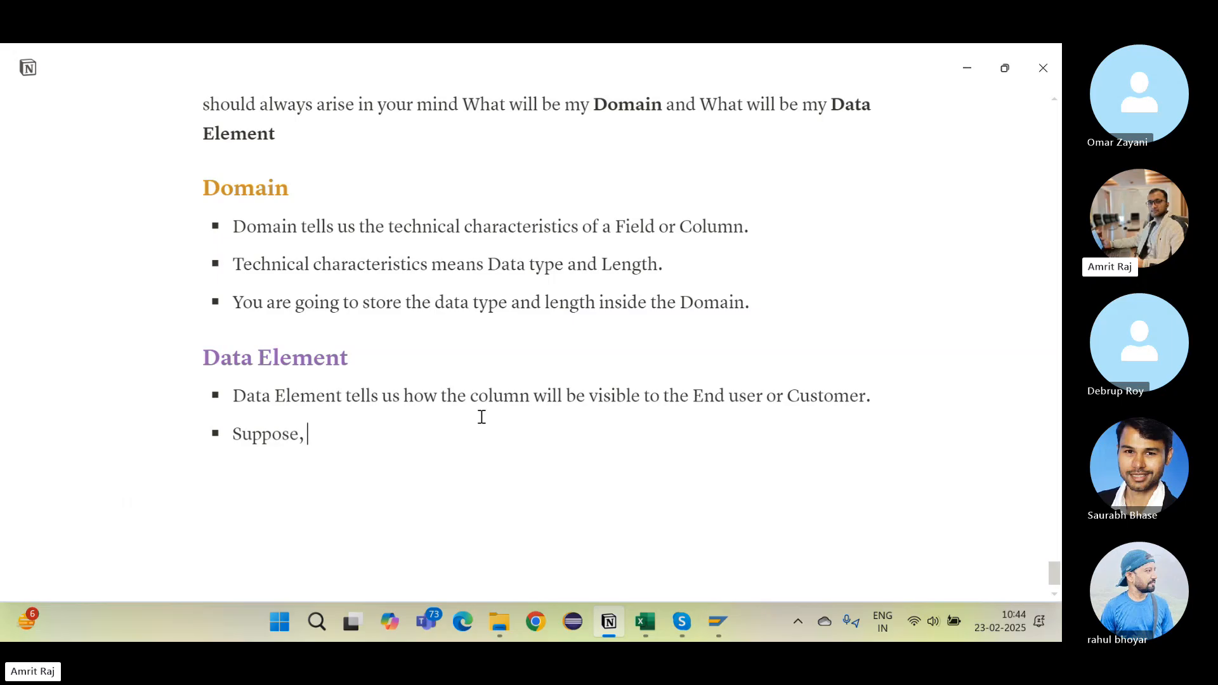
type("I have a field na,e")
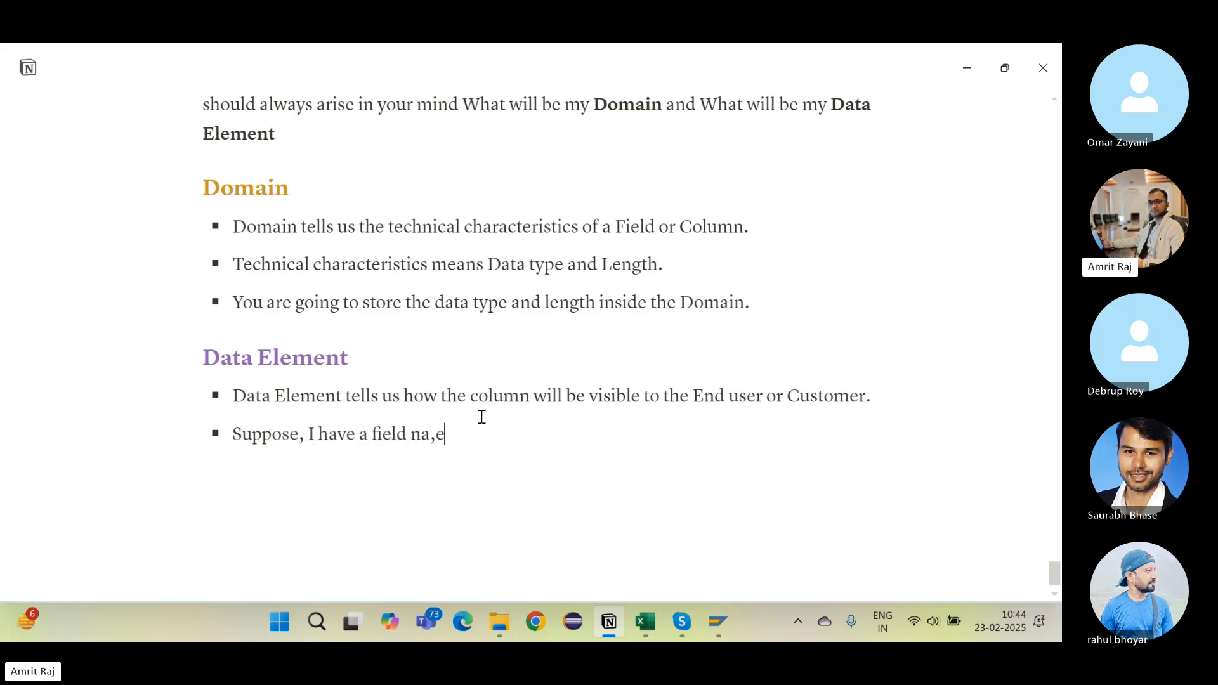
key("BackSpace")
key("BackSpace")
type("me MAKTX { as a Deve")
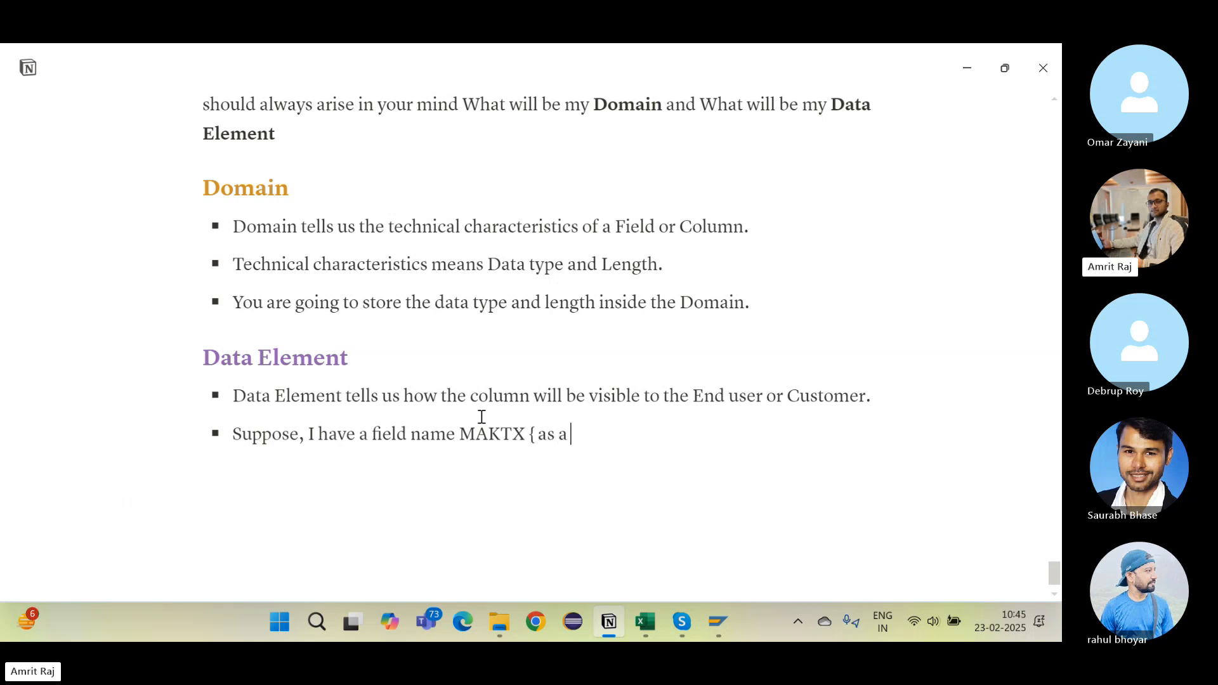
type("loper I")
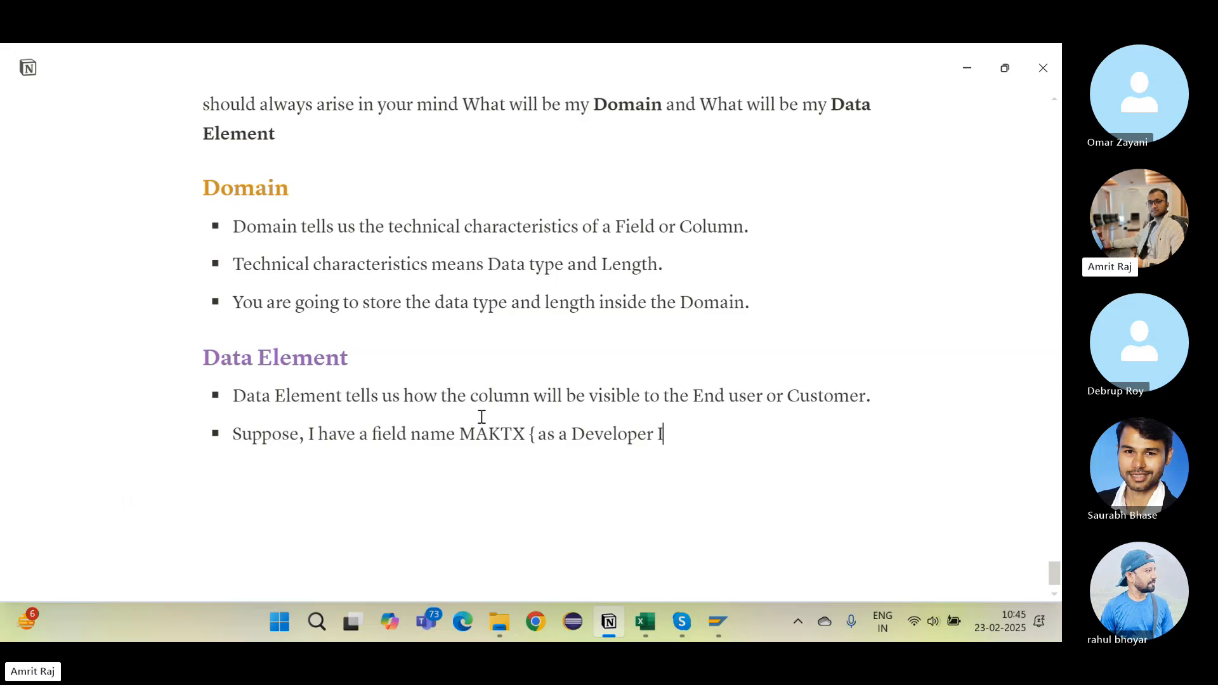
type(" know that i")
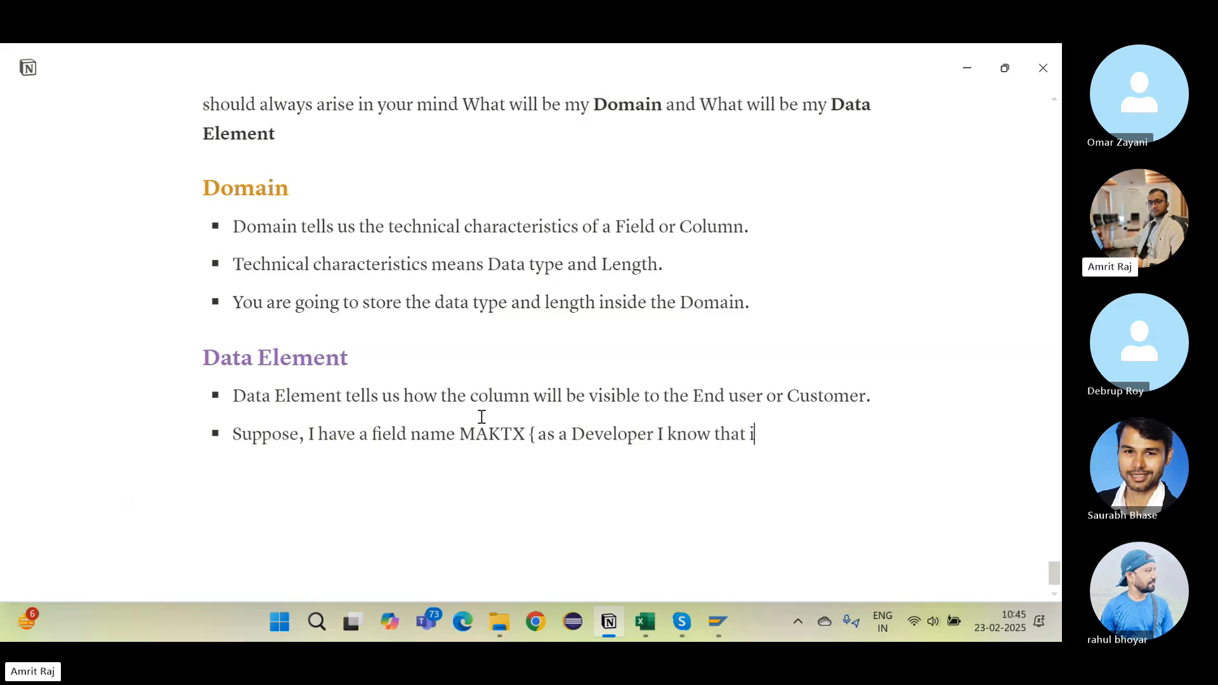
type("n this colum")
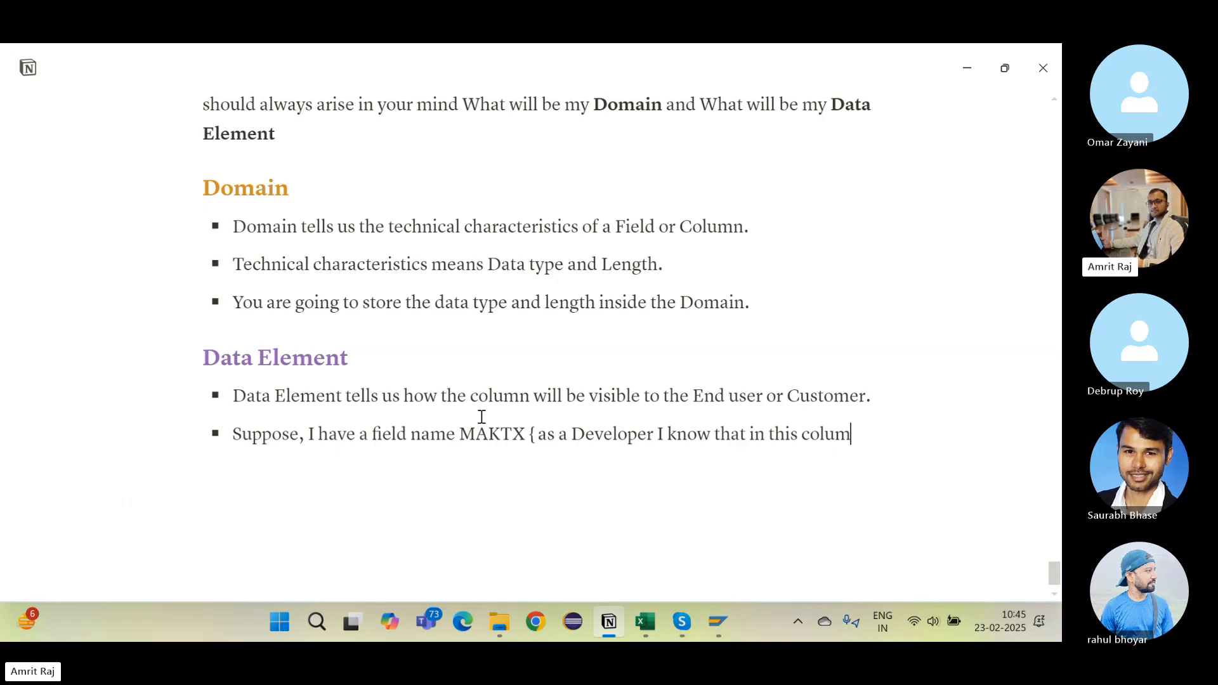
type("n we will str")
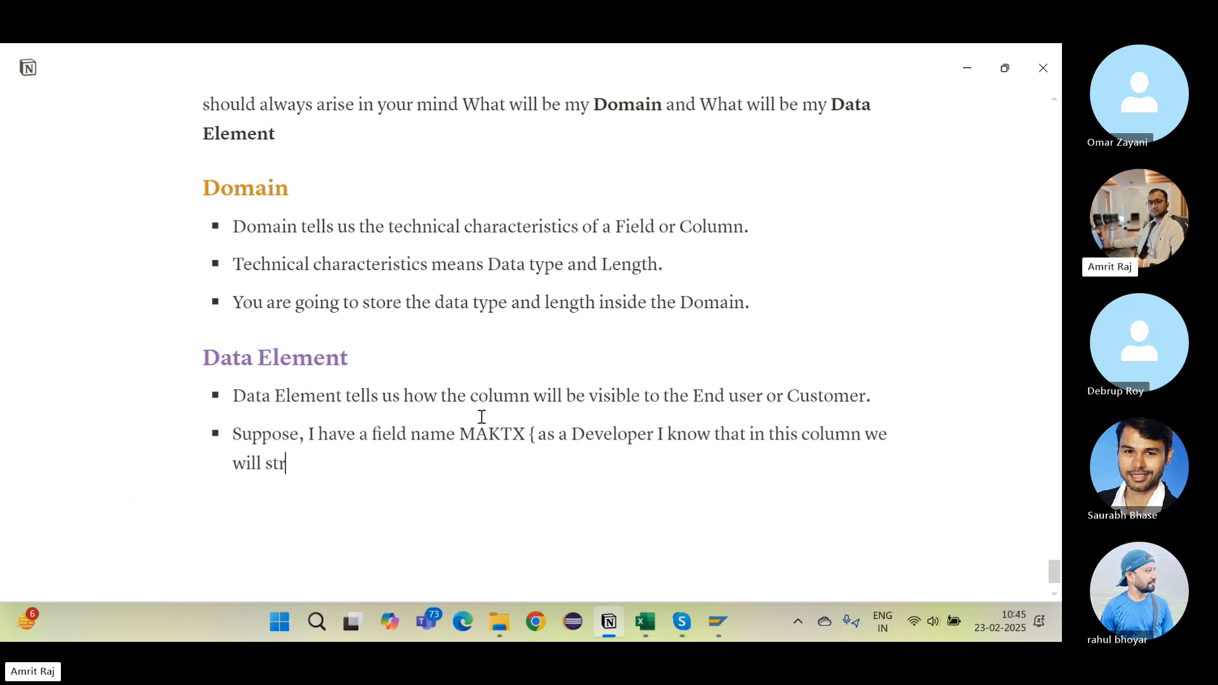
type("re tie")
key("BackSpace")
key("BackSpace")
type("he Materi")
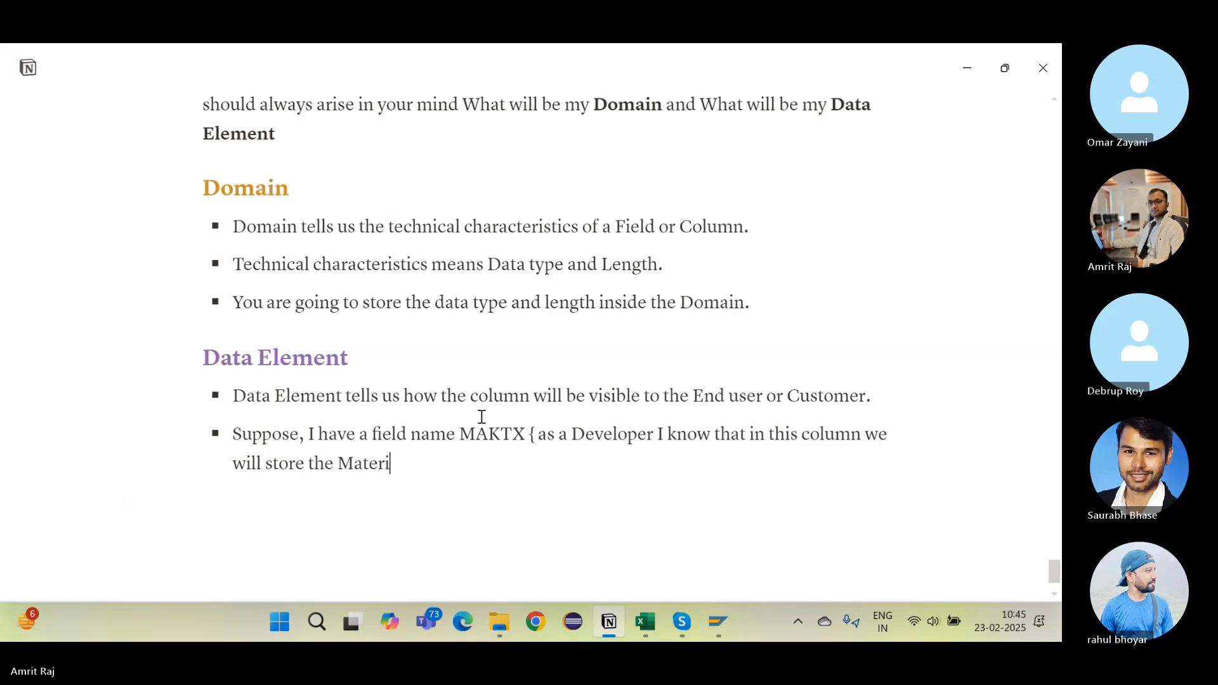
type("al Descript")
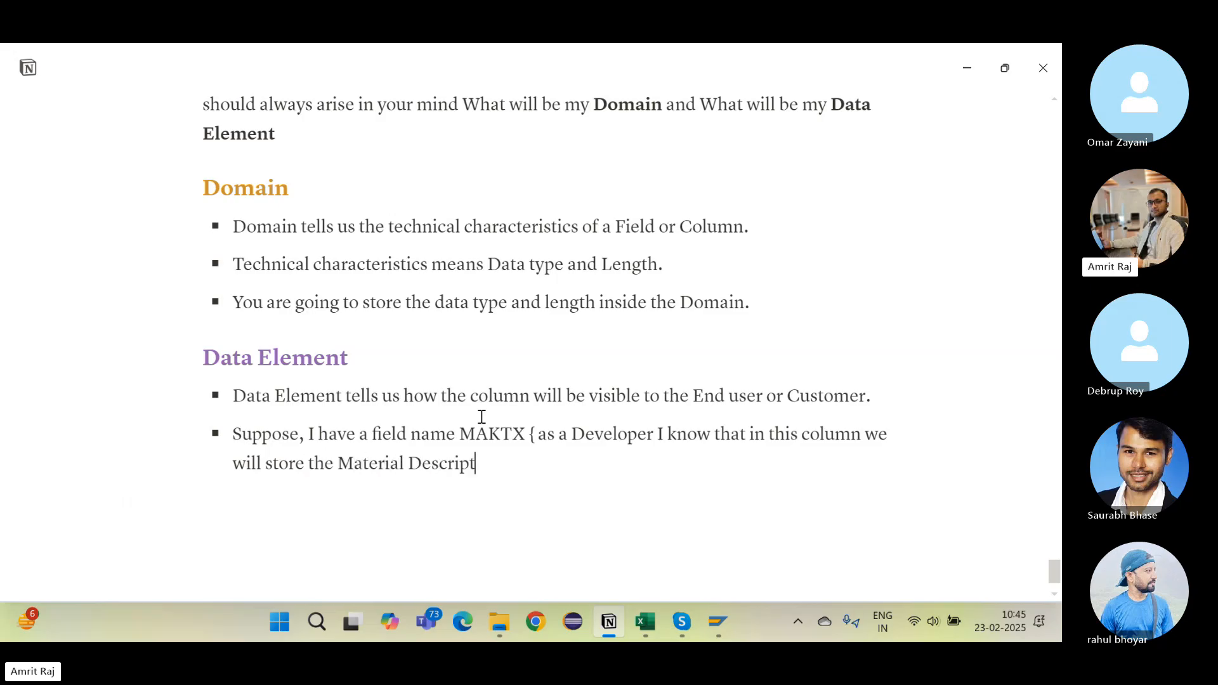
type("ion } ,but the Customer is not")
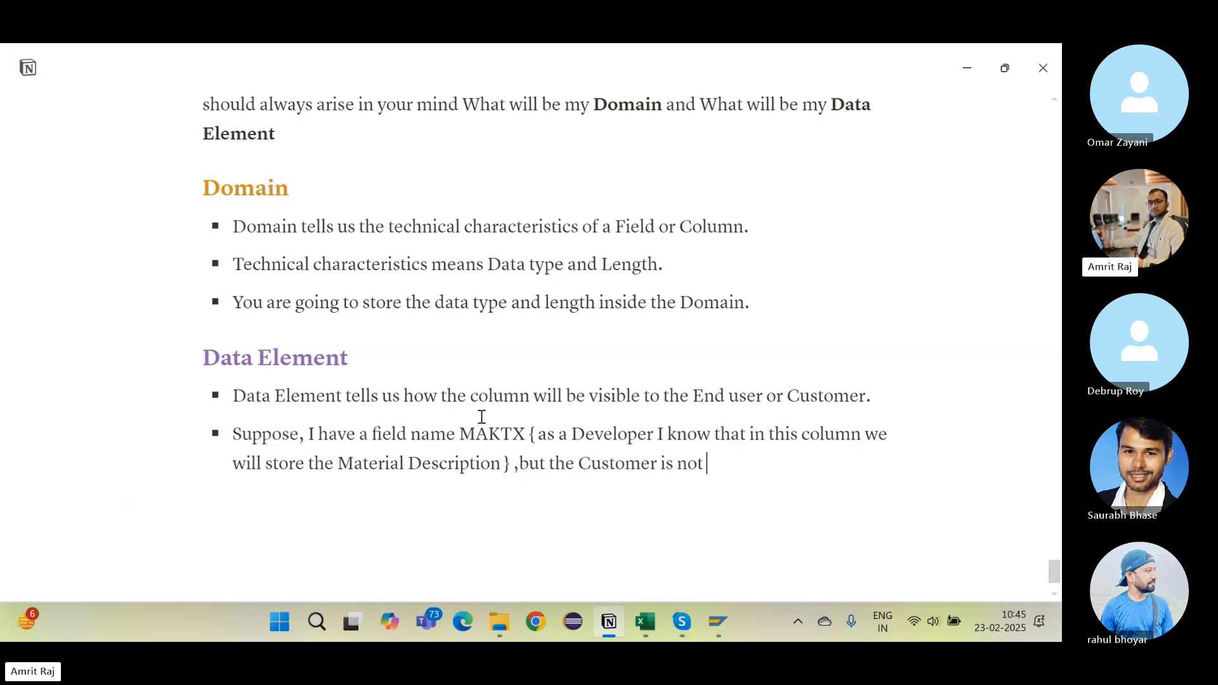
type(" techical")
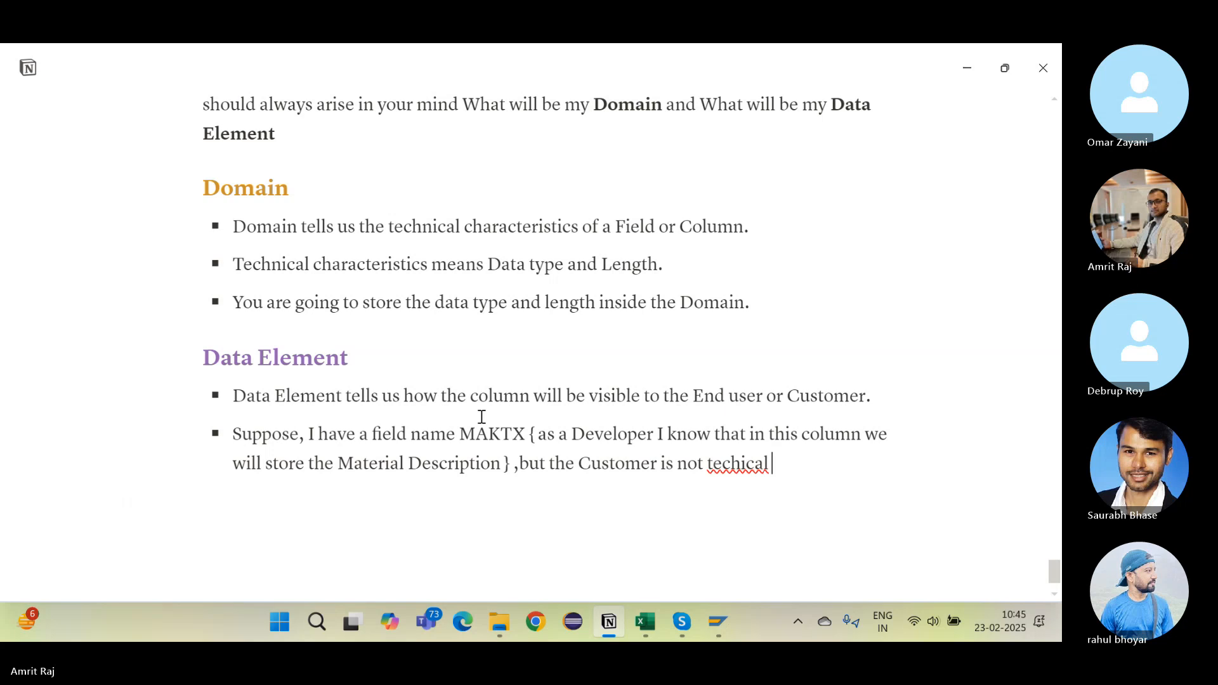
key("BackSpace")
key("BackSpace")
key("BackSpace")
key("BackSpace")
key("BackSpace")
type("nic")
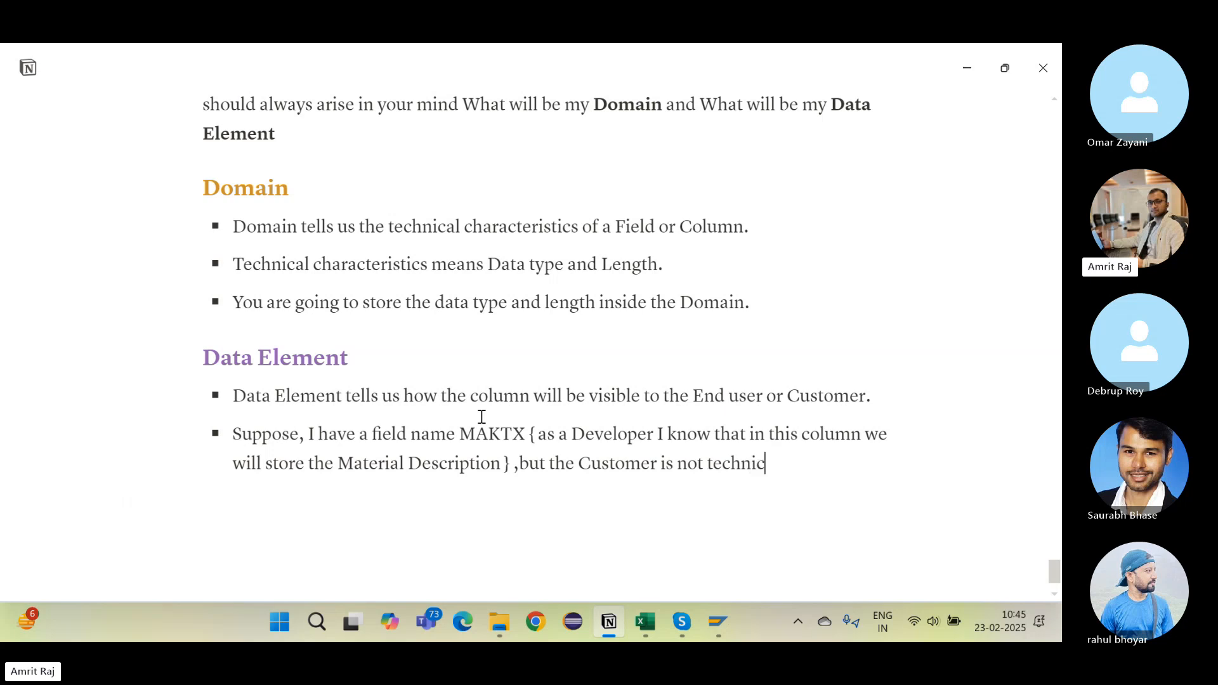
type("al person")
Step: Continue the example: he only wants to see the column heading 'Material Description' to store correct data
scroll(482, 417, "down", 1)
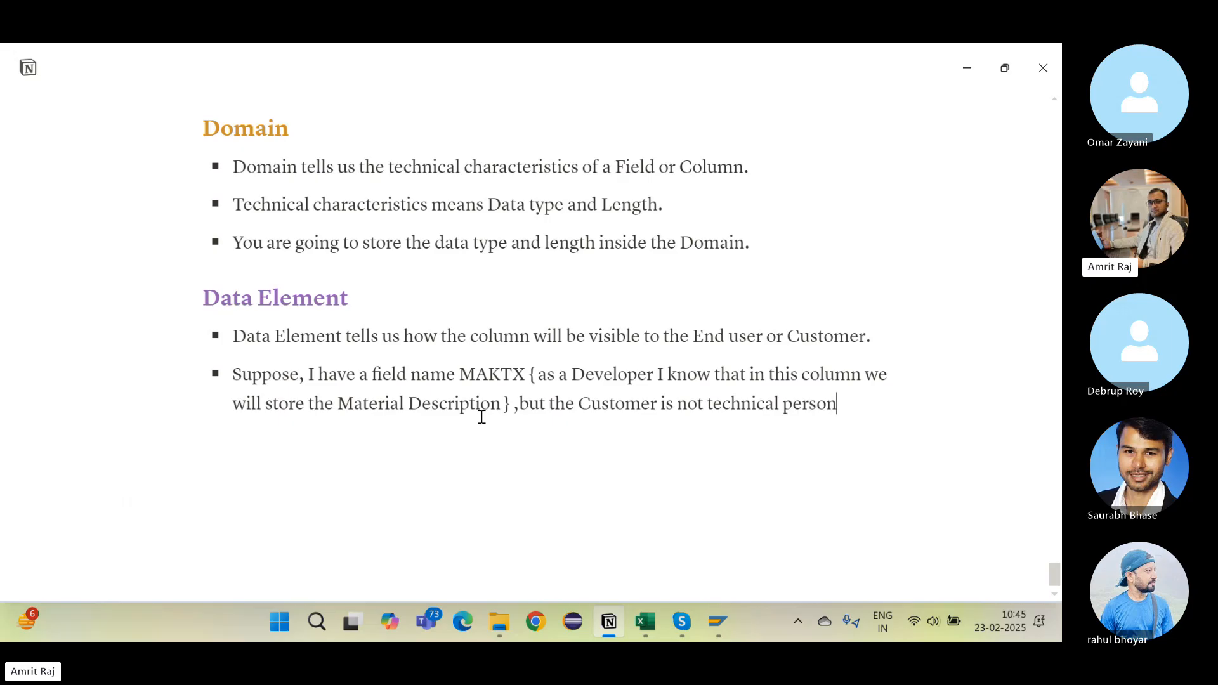
left_click_drag(463, 379, 525, 377)
left_click(527, 379)
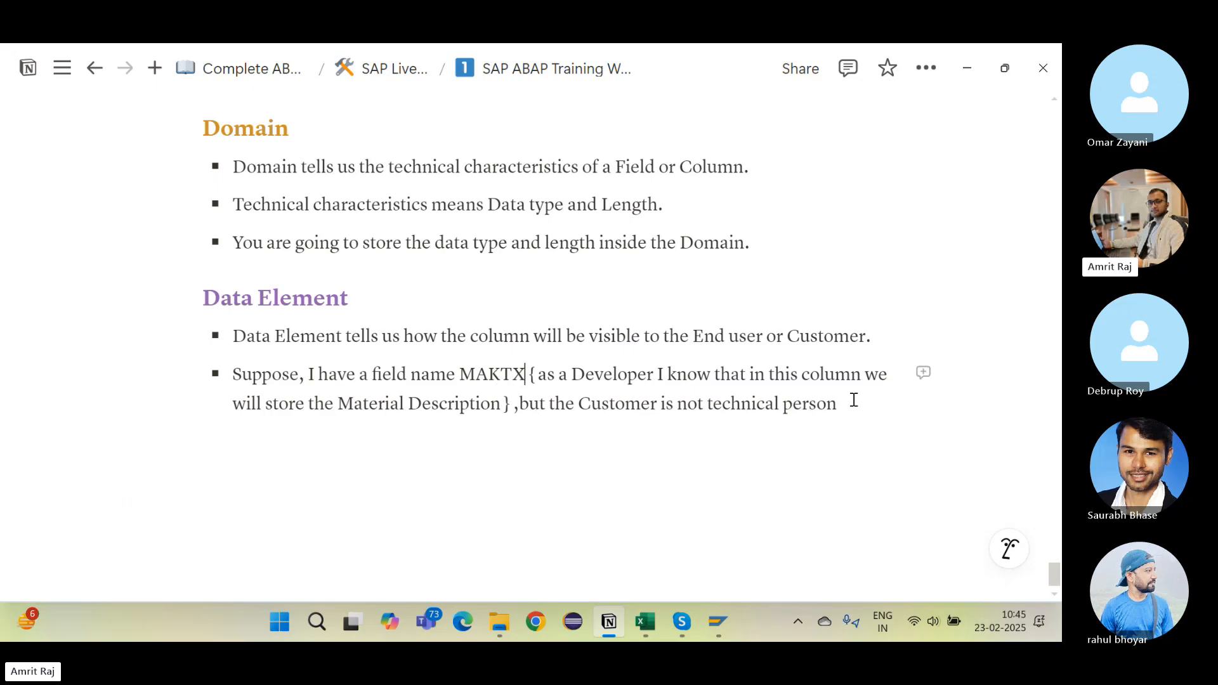
type(",")
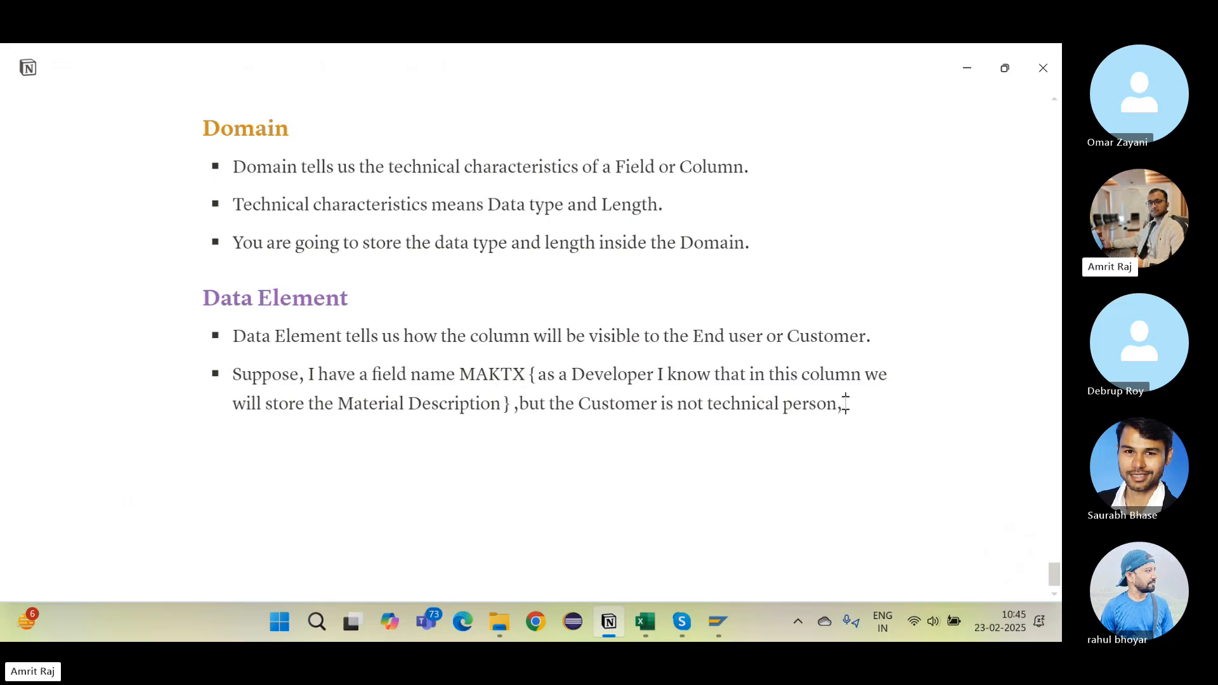
type(" He only onl")
type("y")
key("BackSpace")
key("BackSpace")
key("BackSpace")
key("BackSpace")
key("BackSpace")
type("want to se")
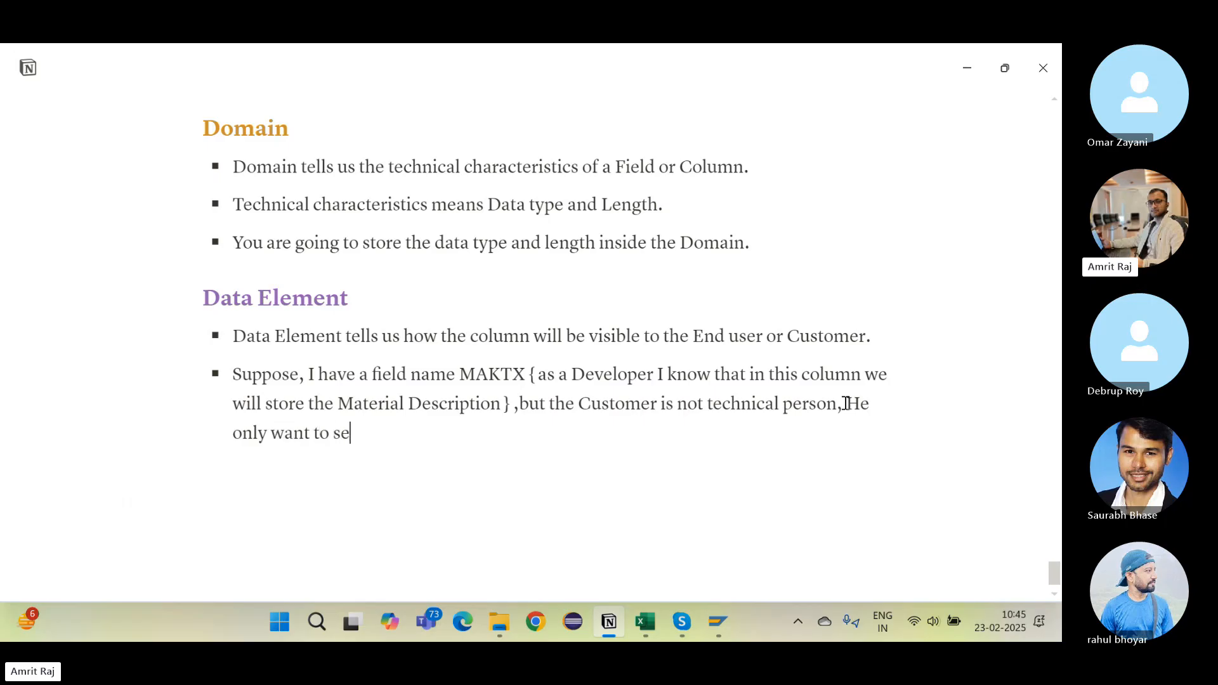
type("e the Column headin")
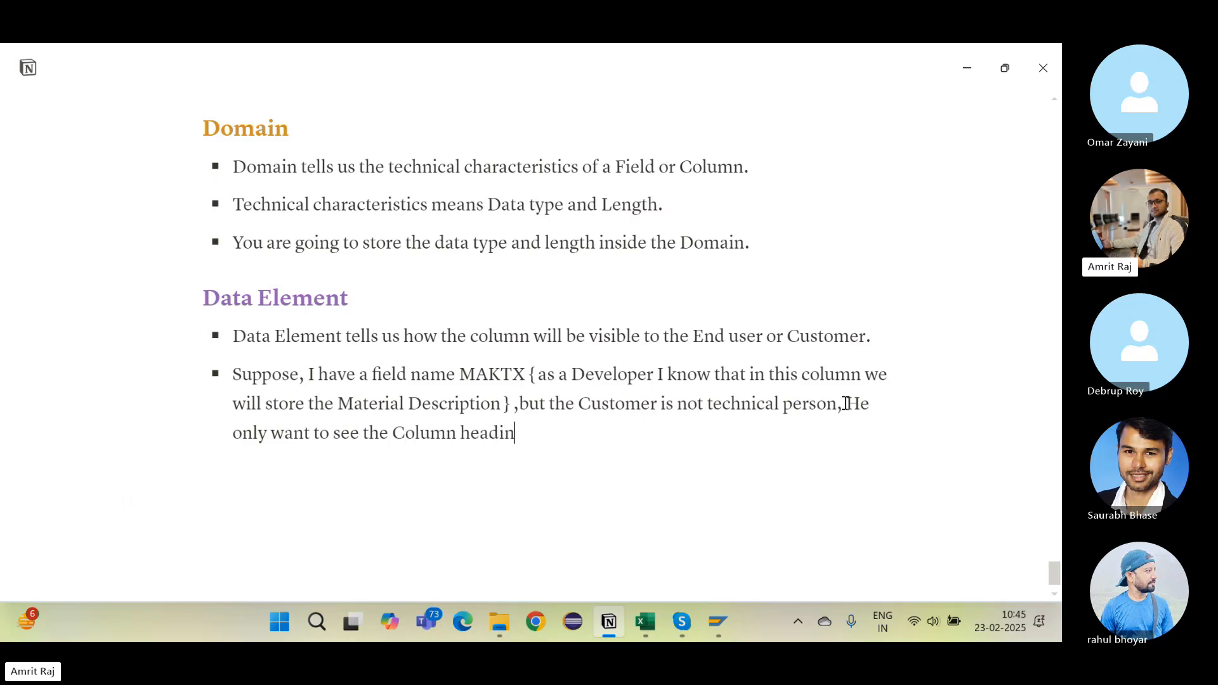
type("g as Materi")
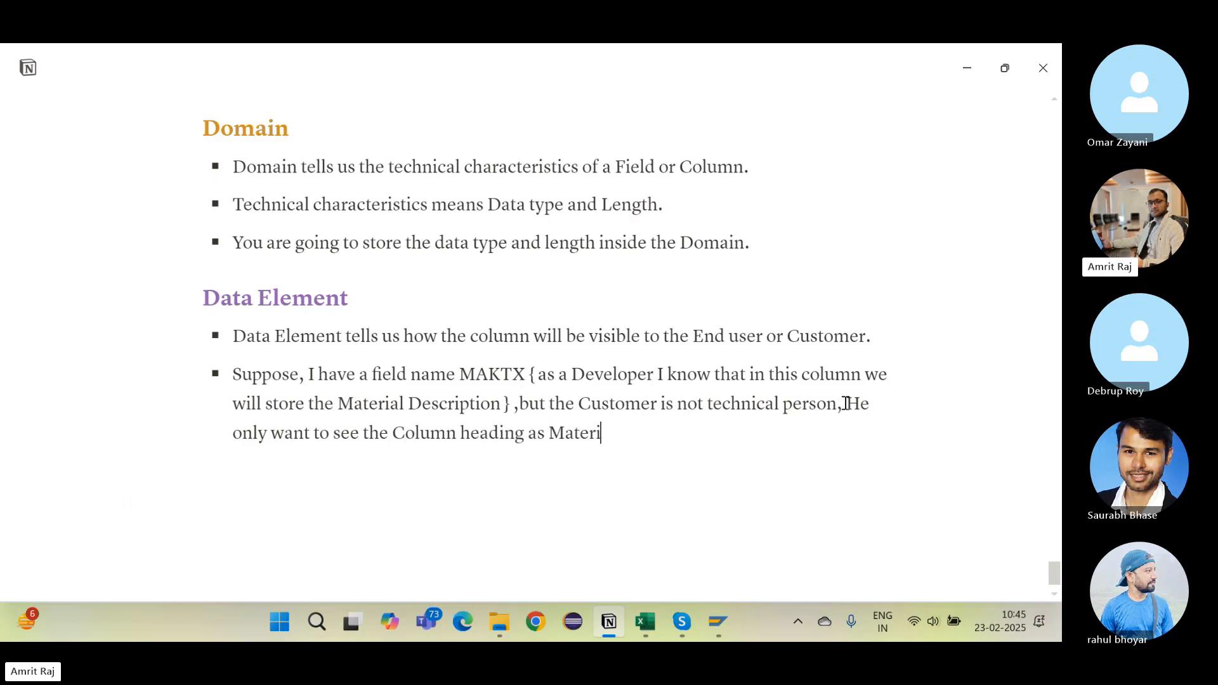
type("al Description so that")
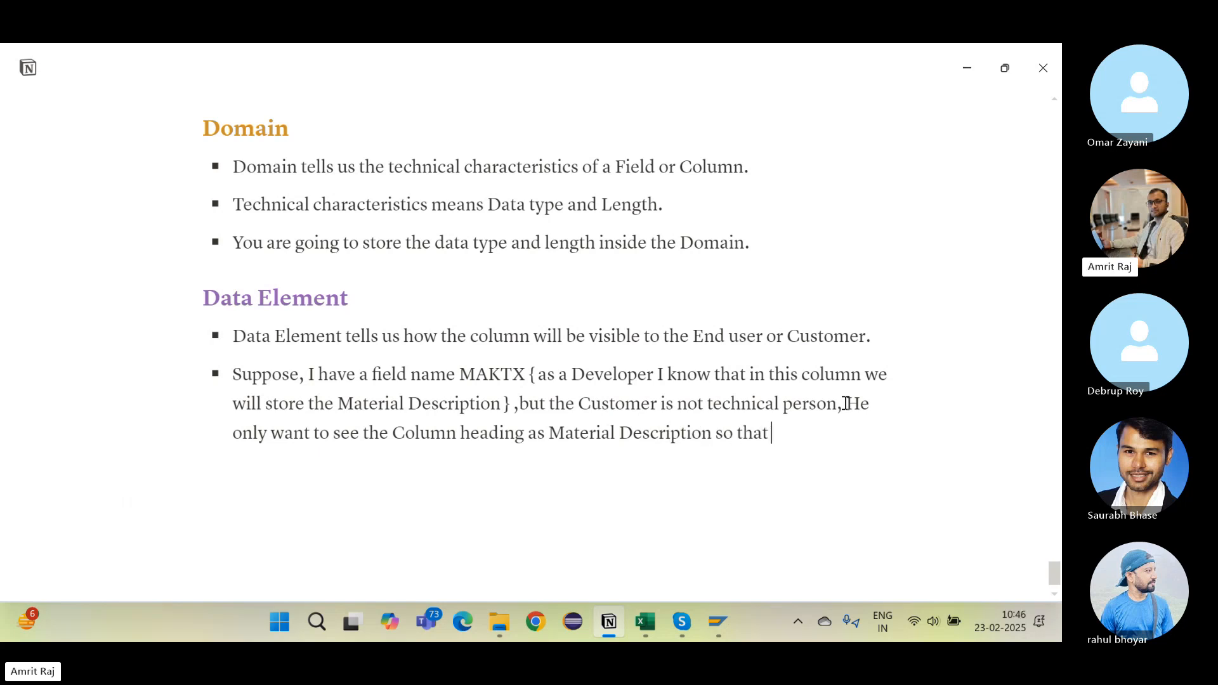
type(" He can store")
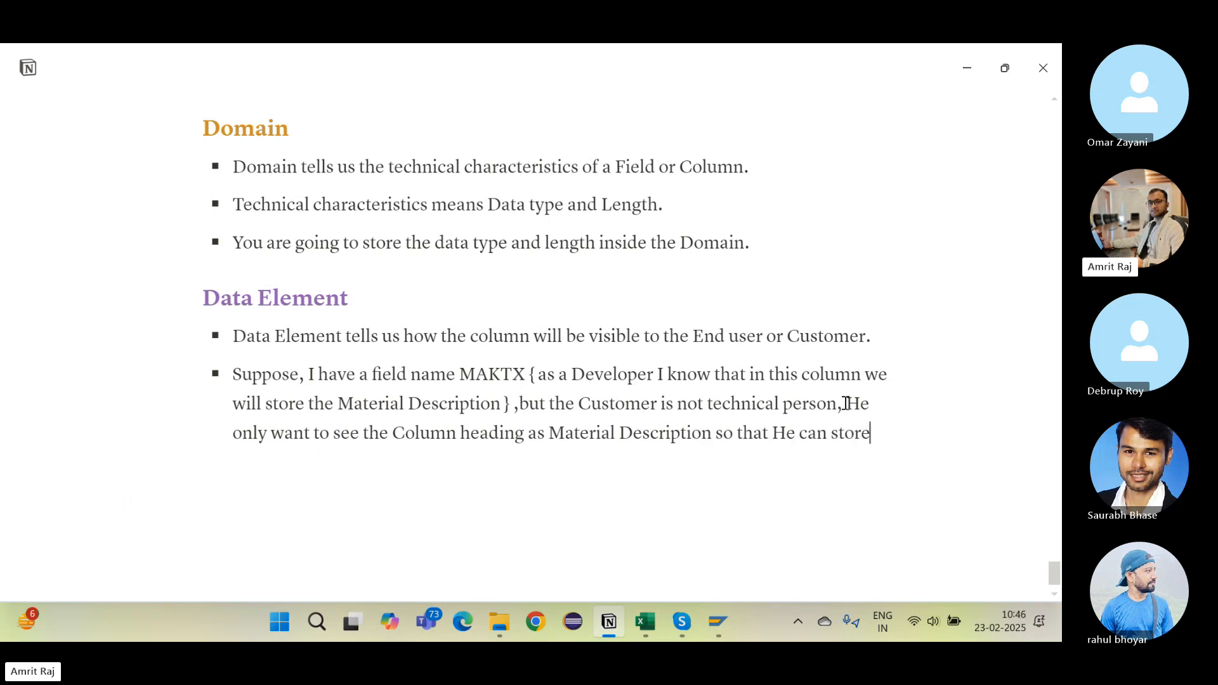
type(" the correct")
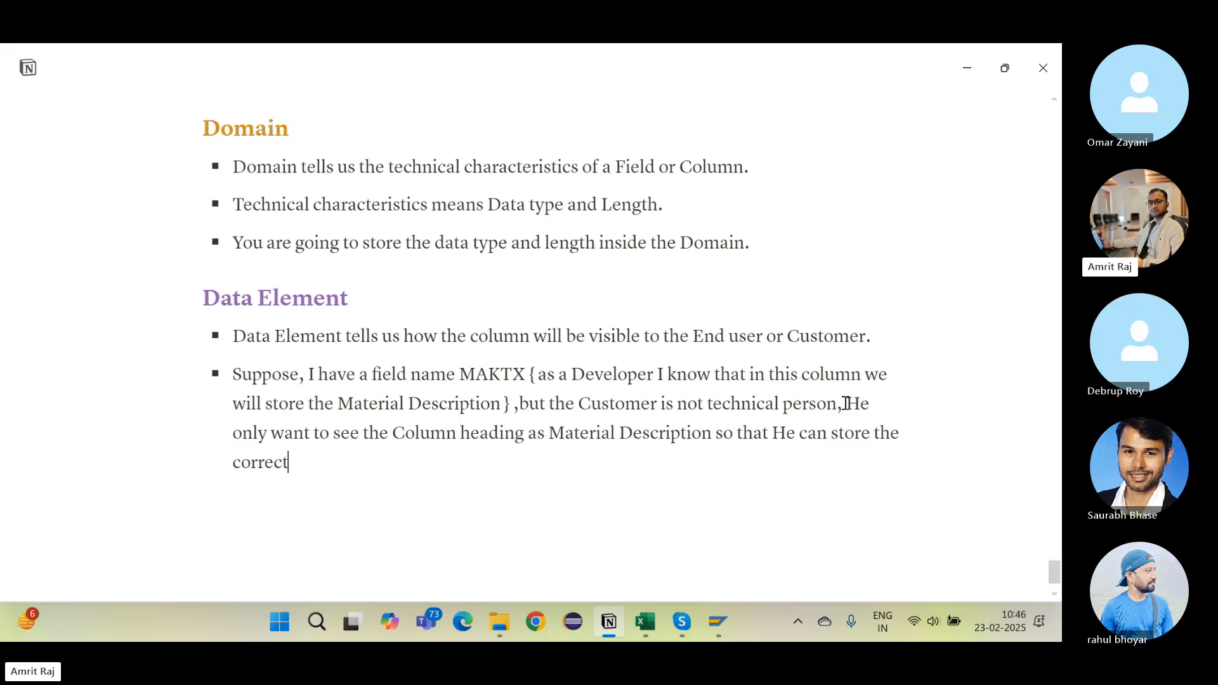
type(" data into the column.")
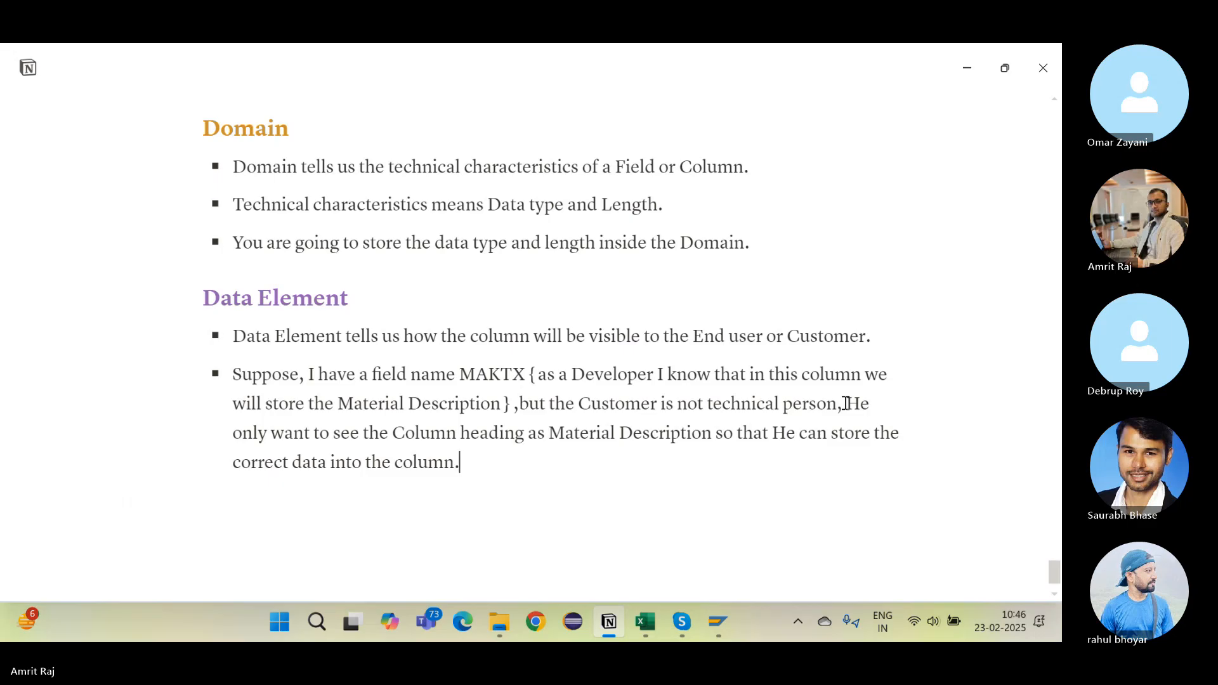
scroll(560, 449, "down", 1)
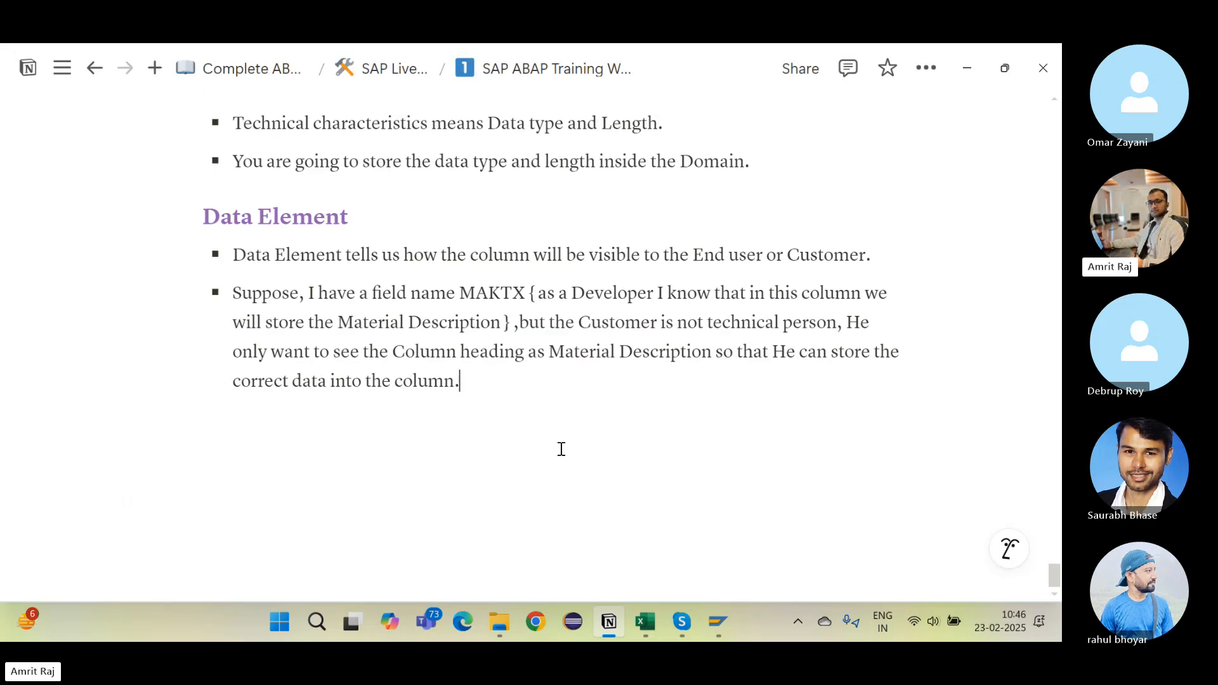
Step: Add the bullet 'This thing we will define into the Field Label section of the Data Element'
key("Return")
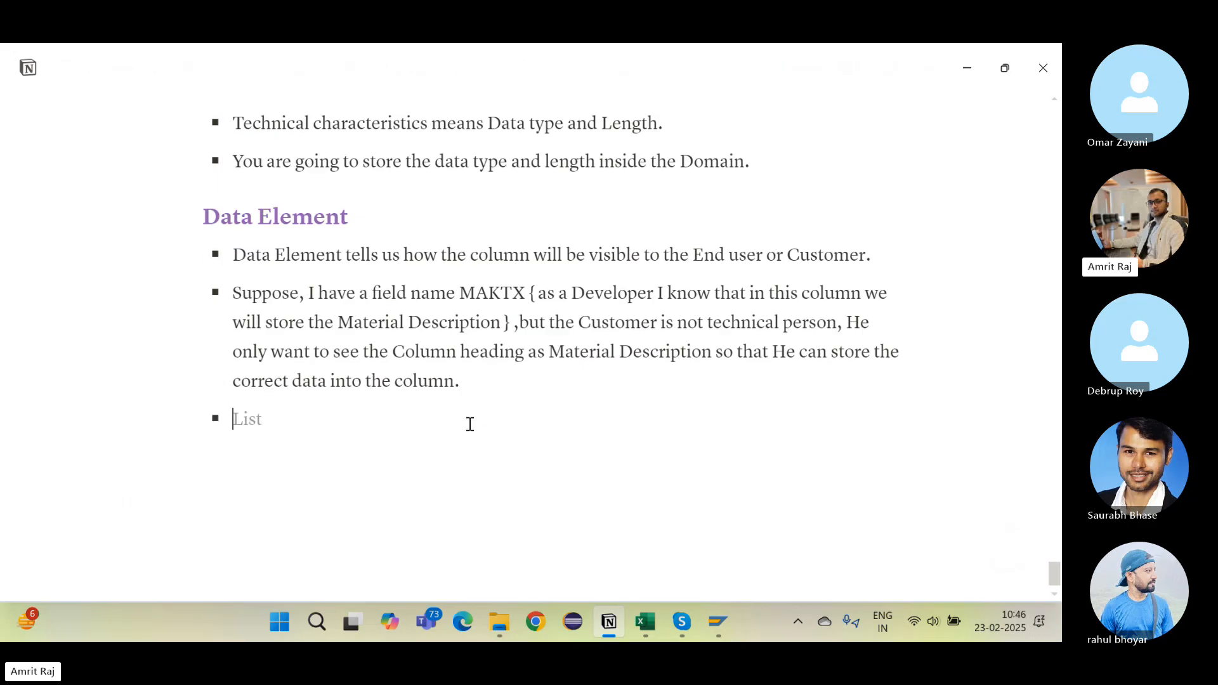
type("This thing ")
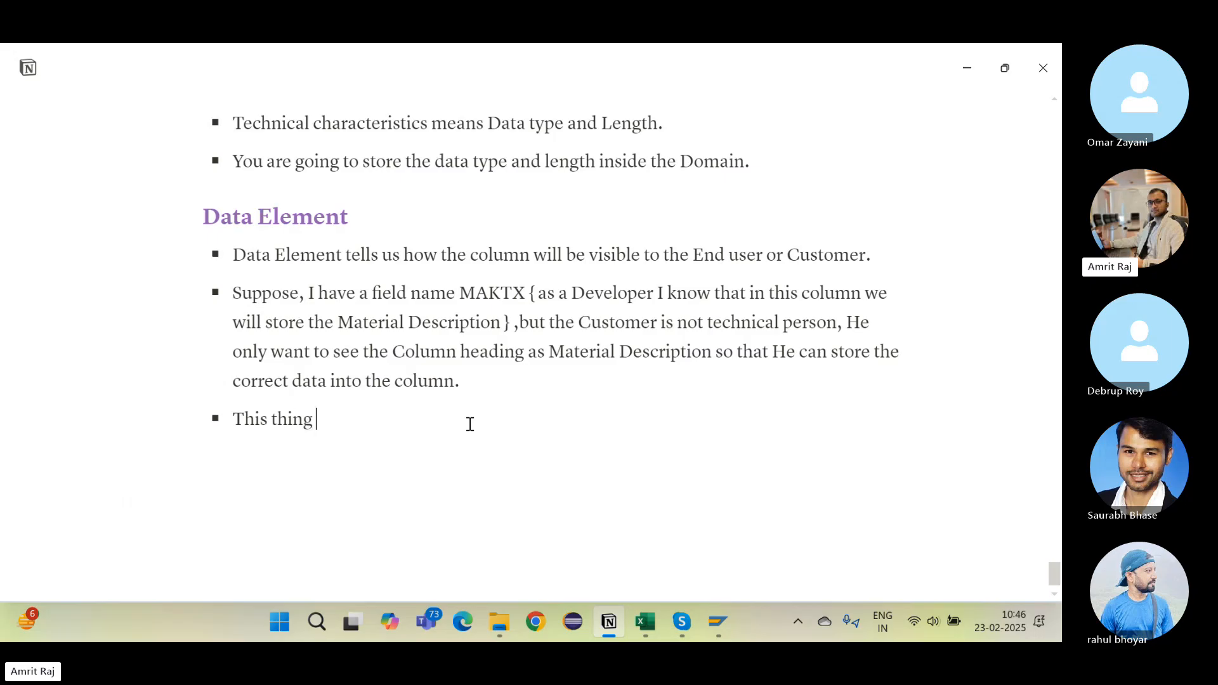
type("we will define into")
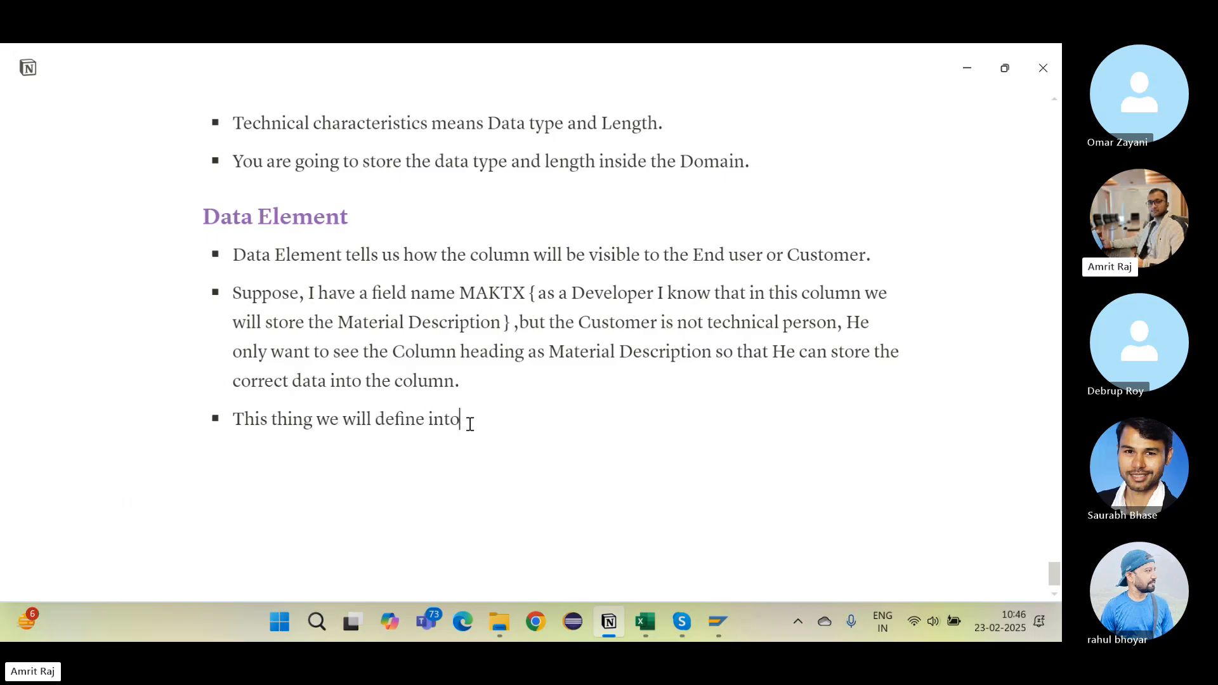
type(" the Field Label sectio")
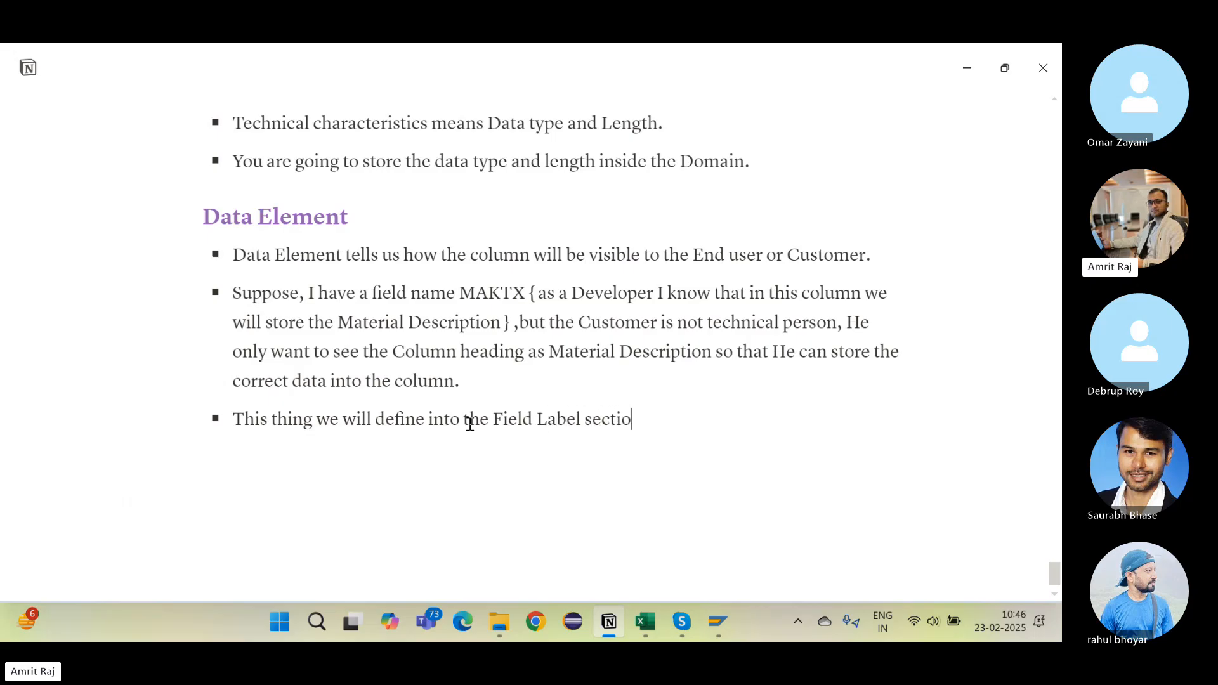
type("n of the ")
type("Data Element.")
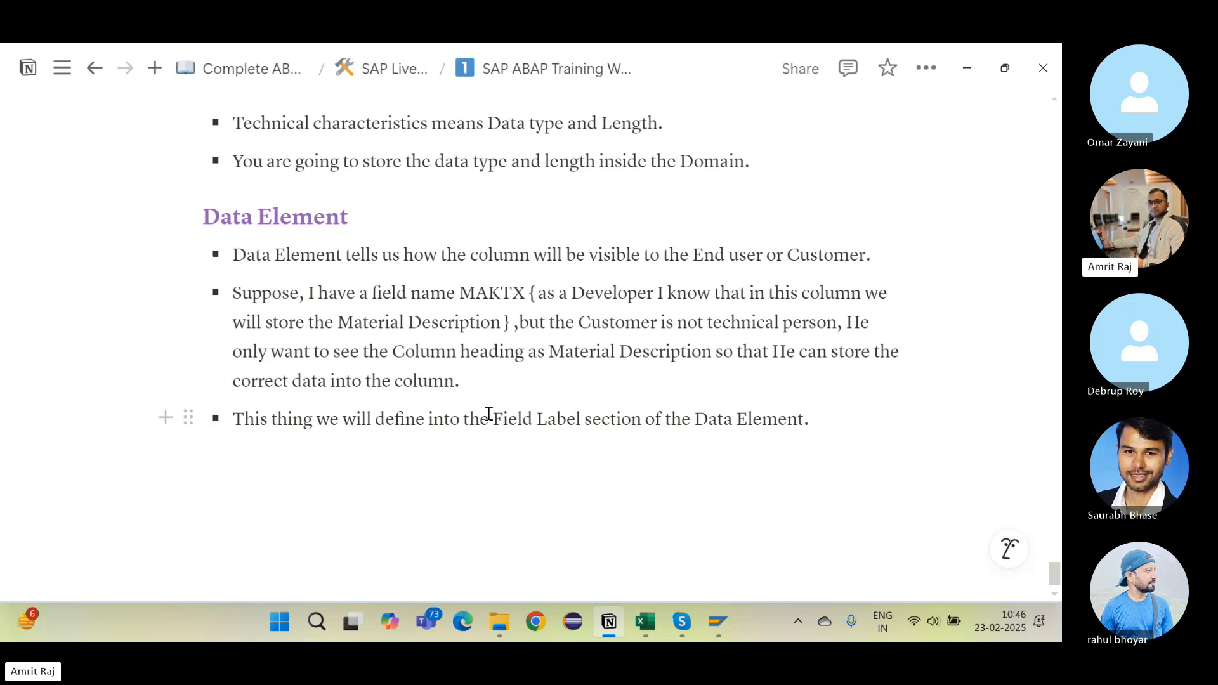
left_click_drag(492, 420, 592, 423)
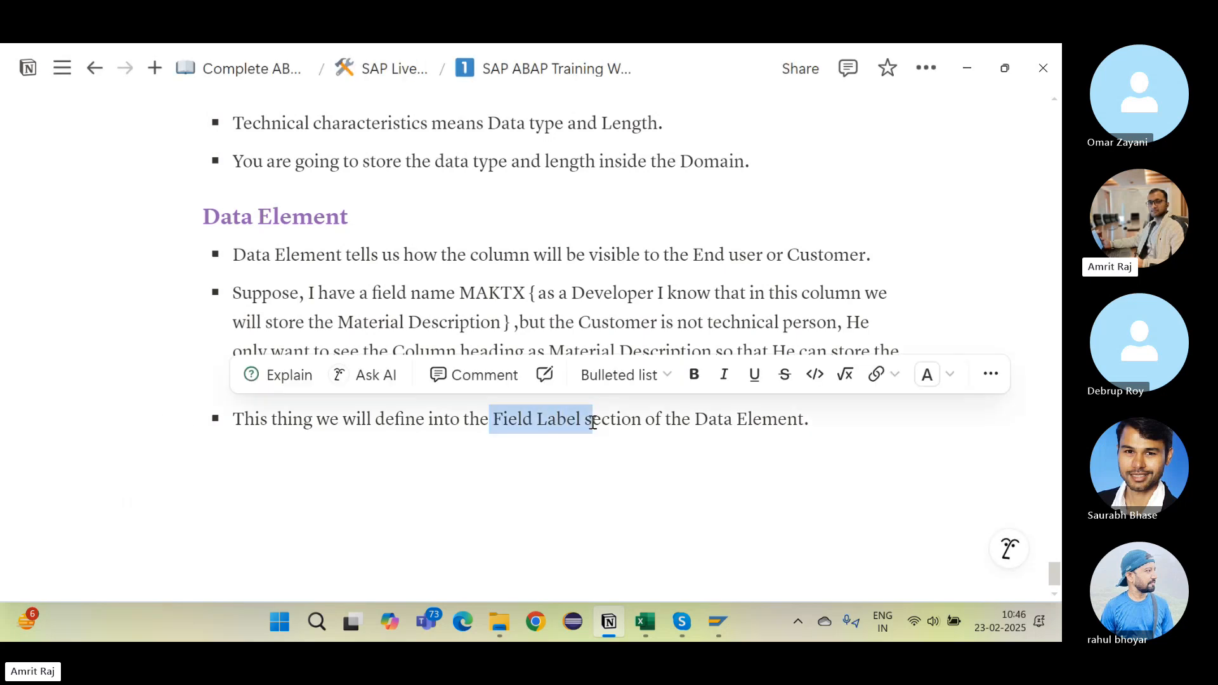
left_click(655, 440)
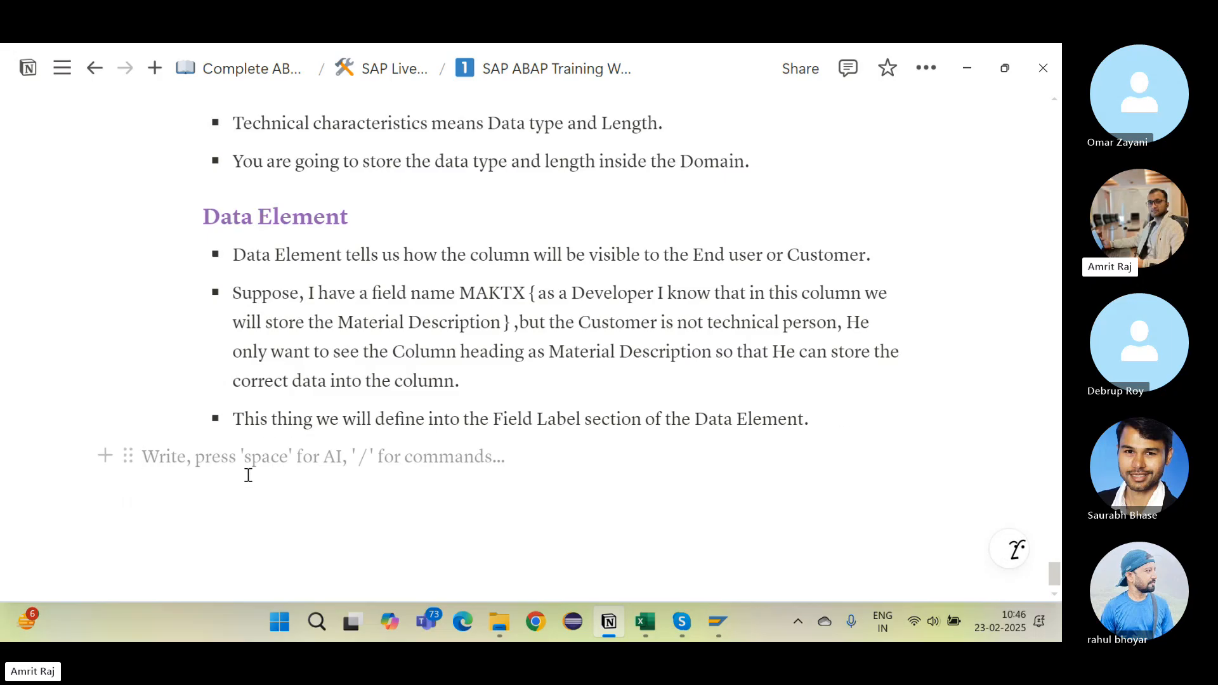
left_click(834, 432)
Step: Add 'Data Element contains the domain.' and the formula 'Data Element = Domain + Field Label'
key("Return")
type("Data ")
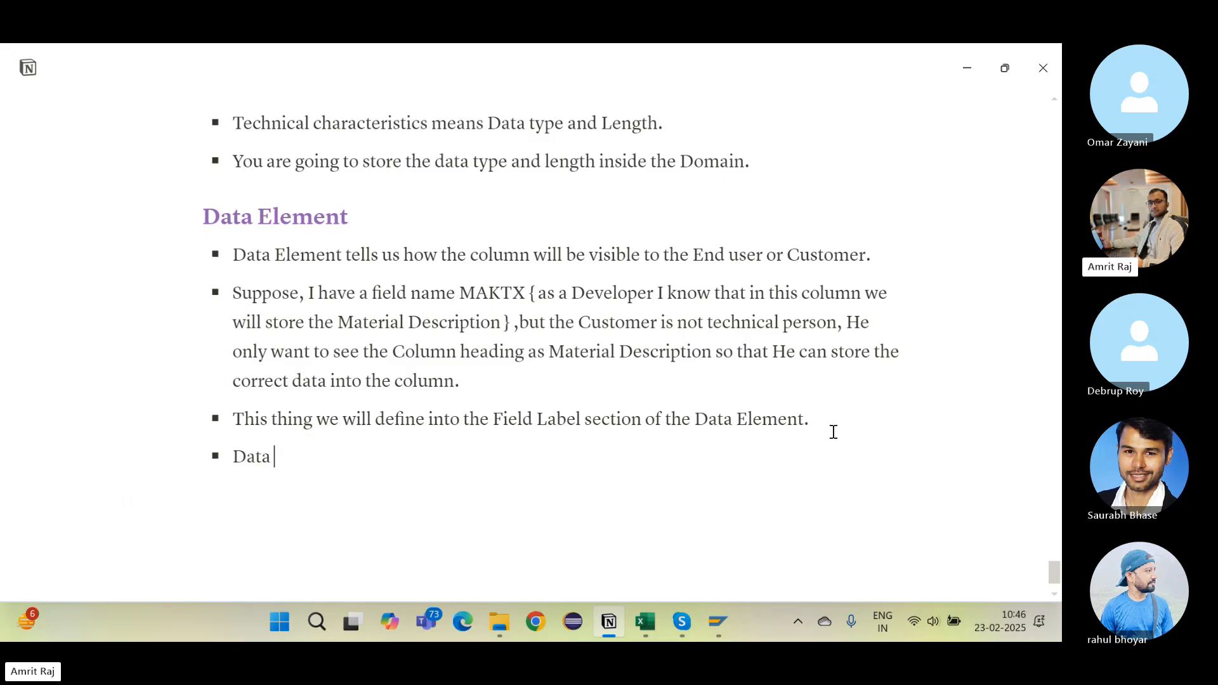
type("Element con")
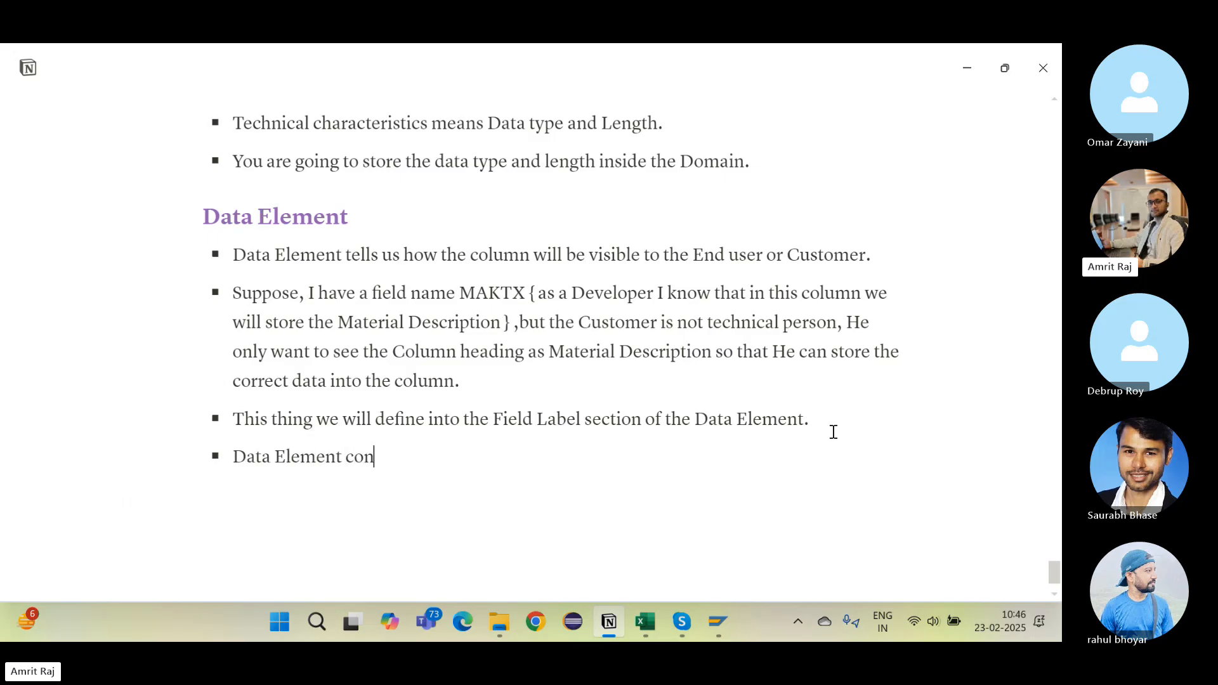
type("tains the doma")
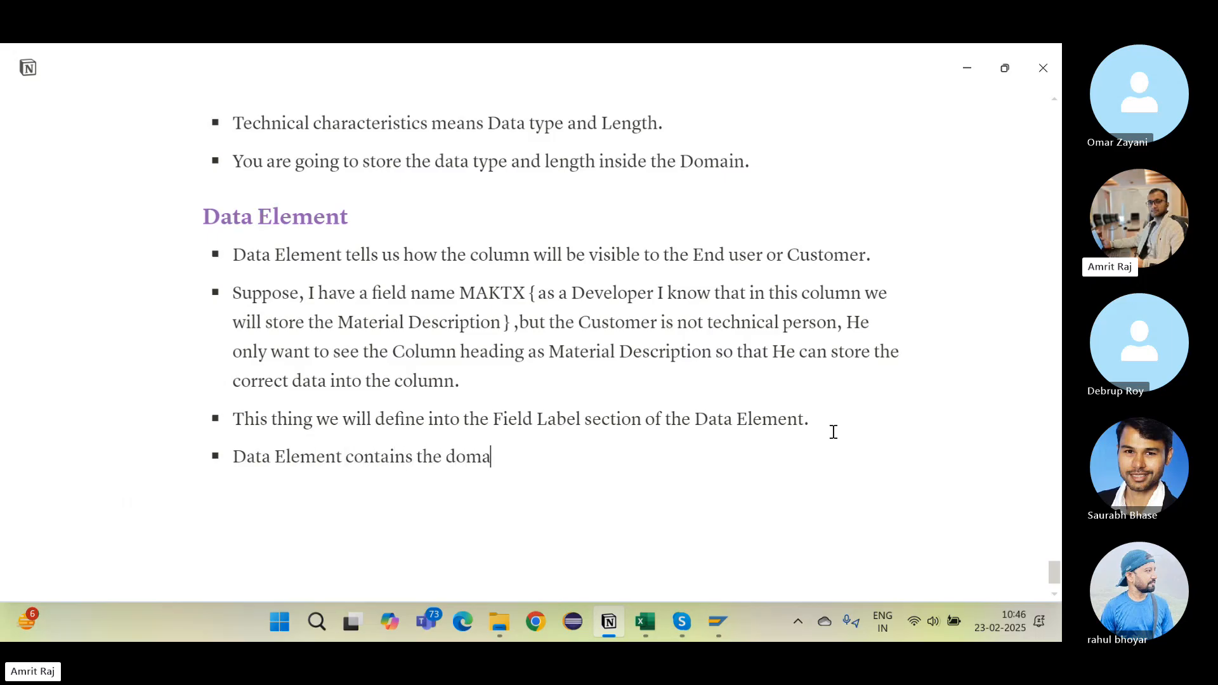
type("in.")
key("Return")
type("Data Element = ")
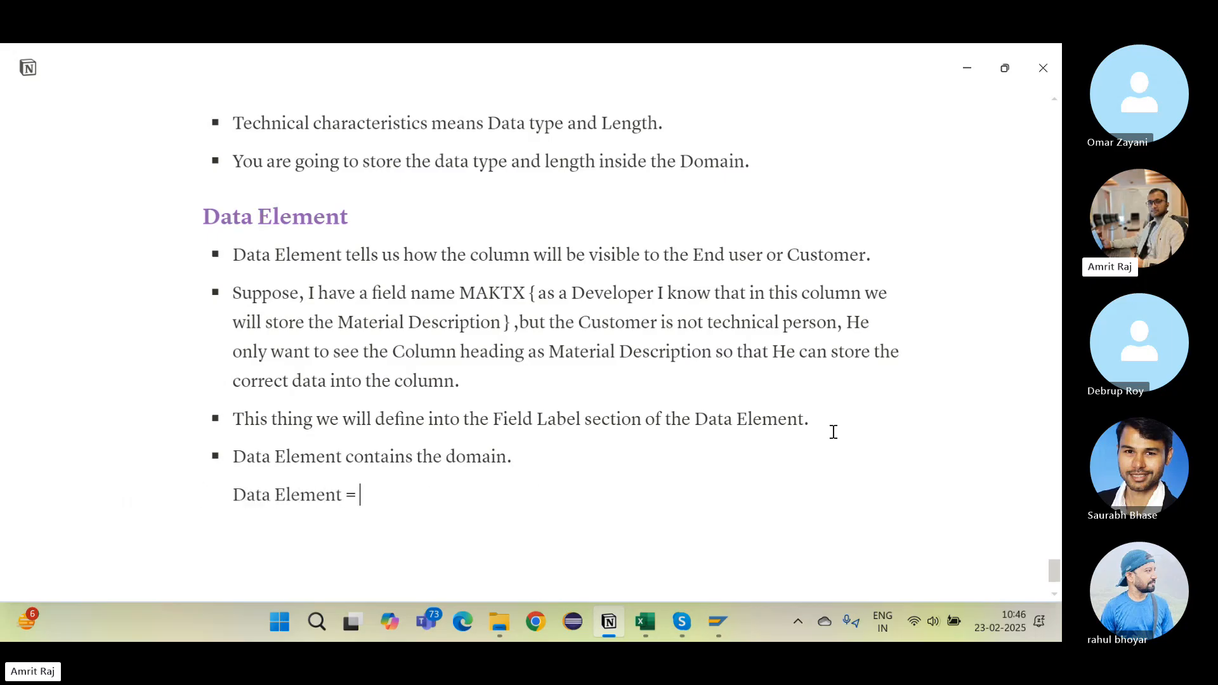
type("Domain + ")
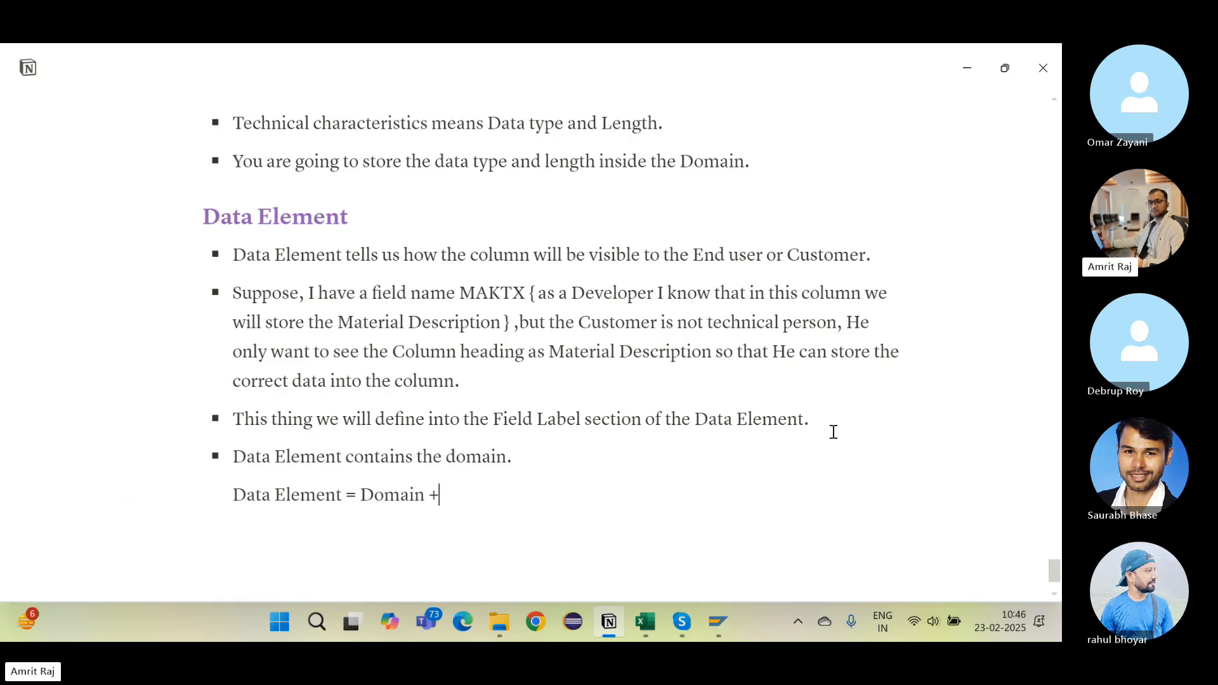
type("Field LAbel")
key("BackSpace")
key("BackSpace")
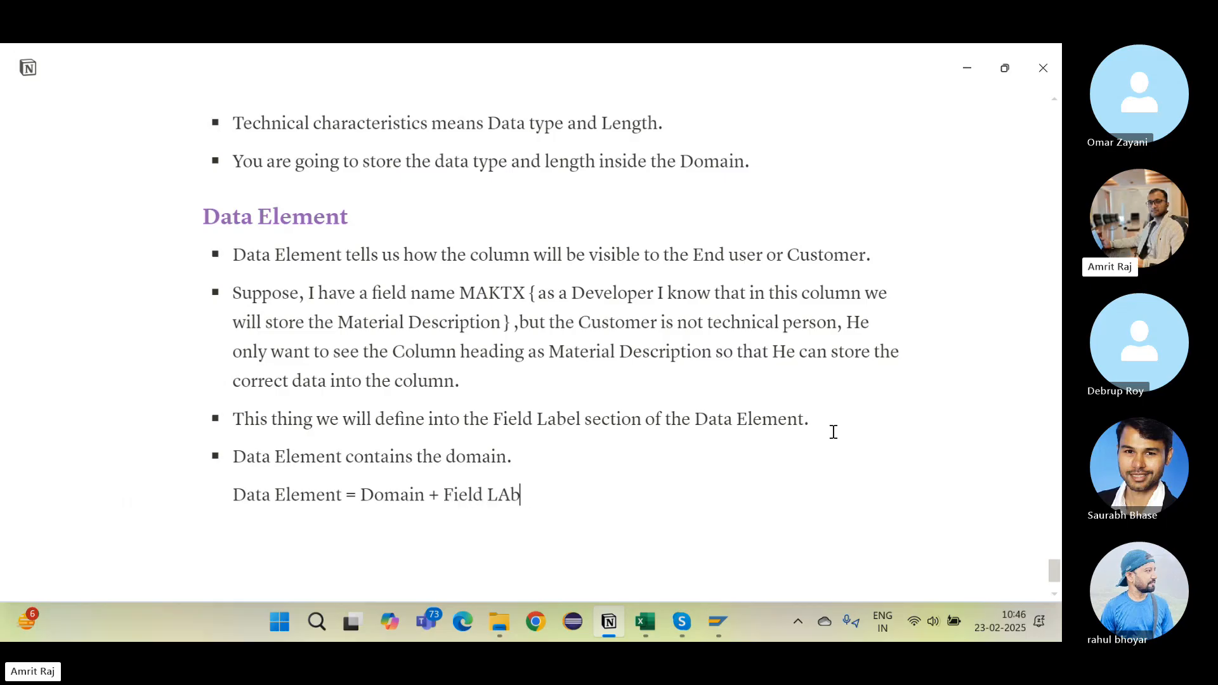
key("BackSpace")
key("BackSpace")
type("abel")
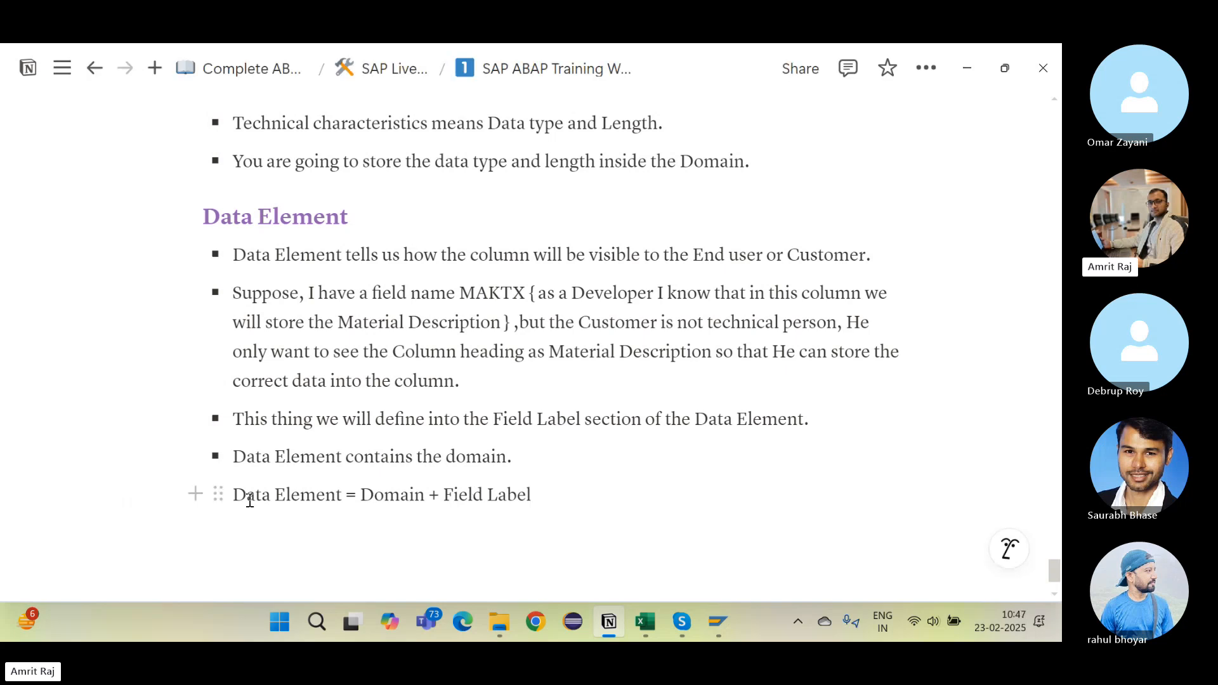
key("alt+Tab")
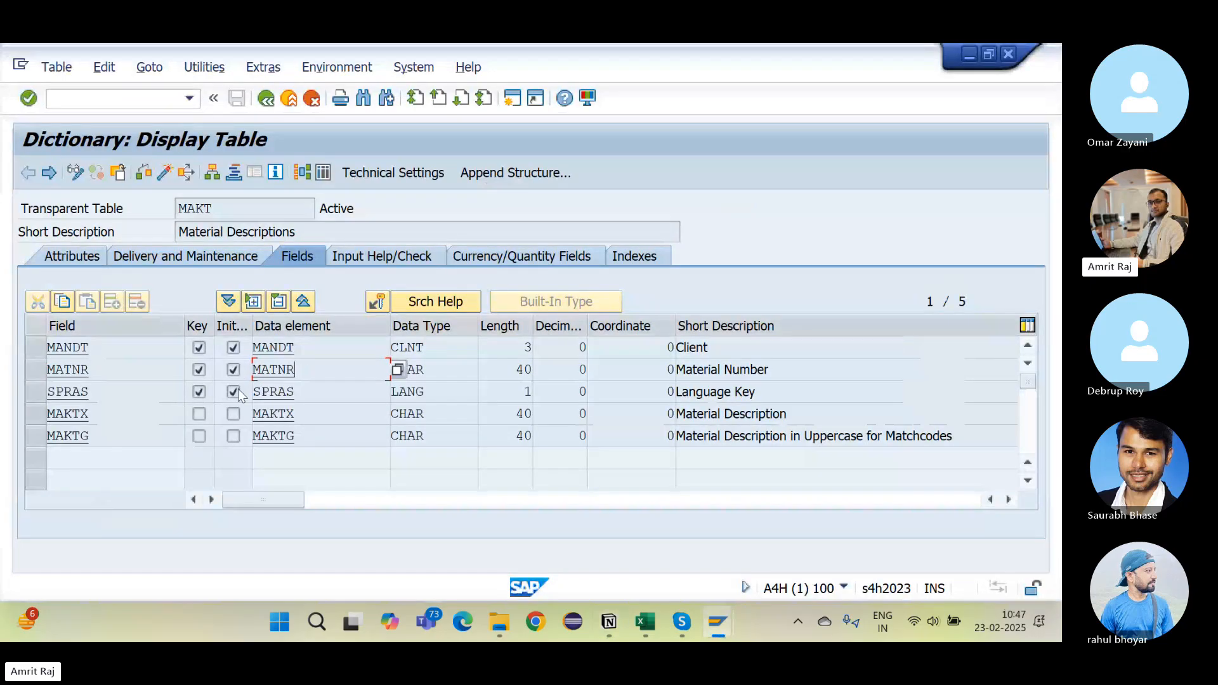
Step: Point out MAKT's SPRAS, MAKTX and MAKTG fields and their data elements
left_click(92, 392)
left_click(115, 418)
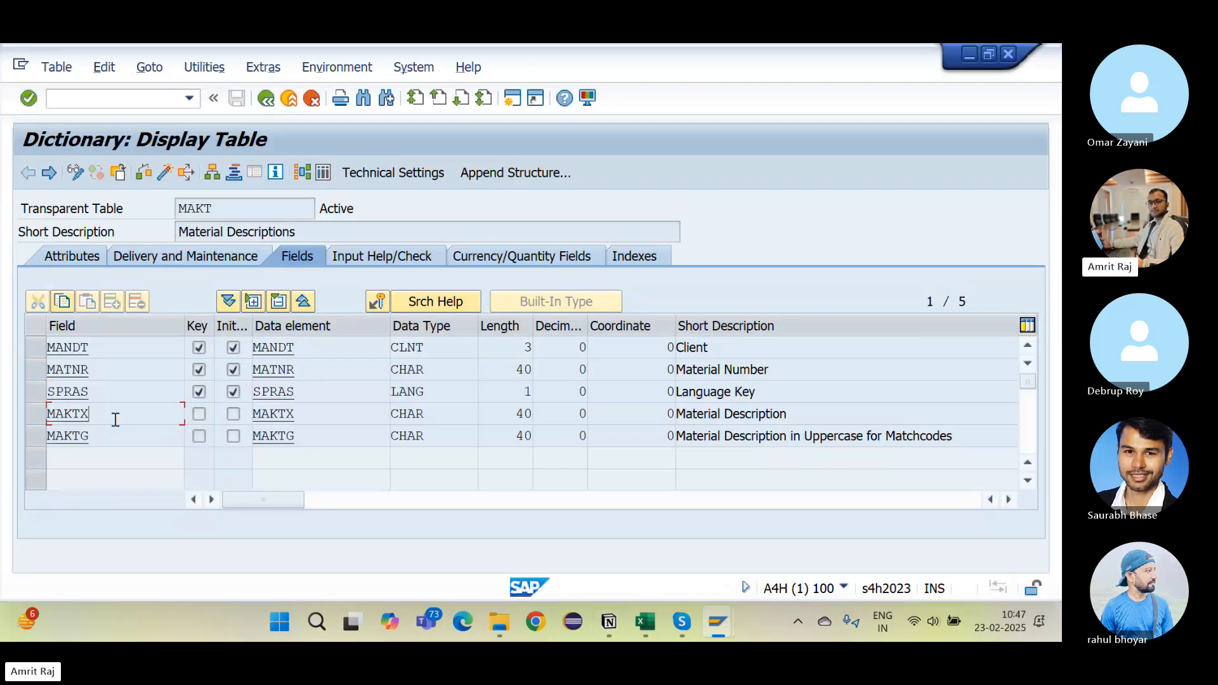
left_click(311, 419)
left_click(133, 436)
left_click(353, 433)
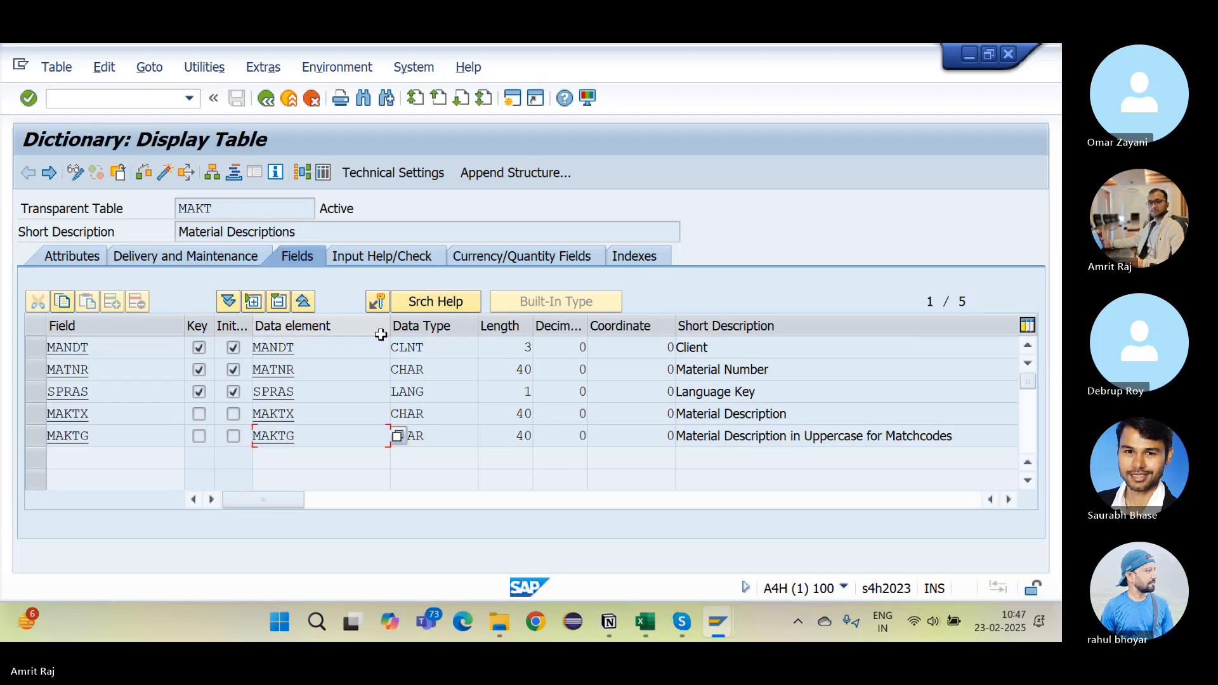
Step: Bring up the Excel Employee table and point out the Employee Name field
key("alt+Tab")
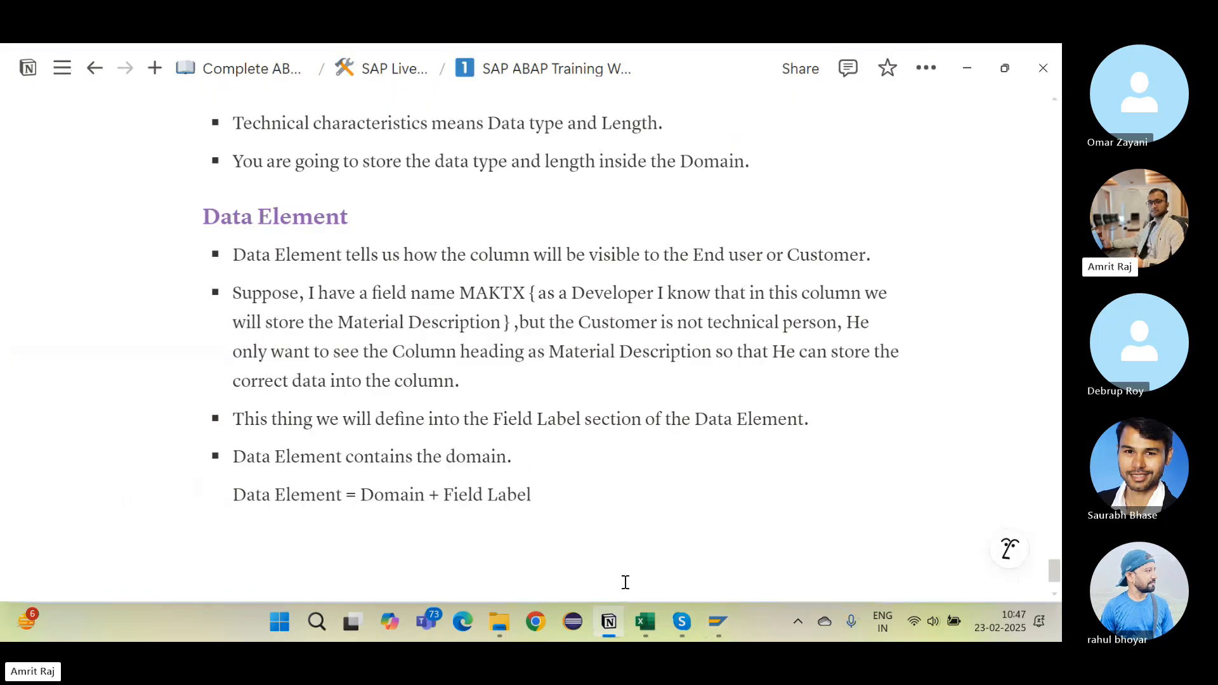
left_click(652, 619)
left_click(90, 347)
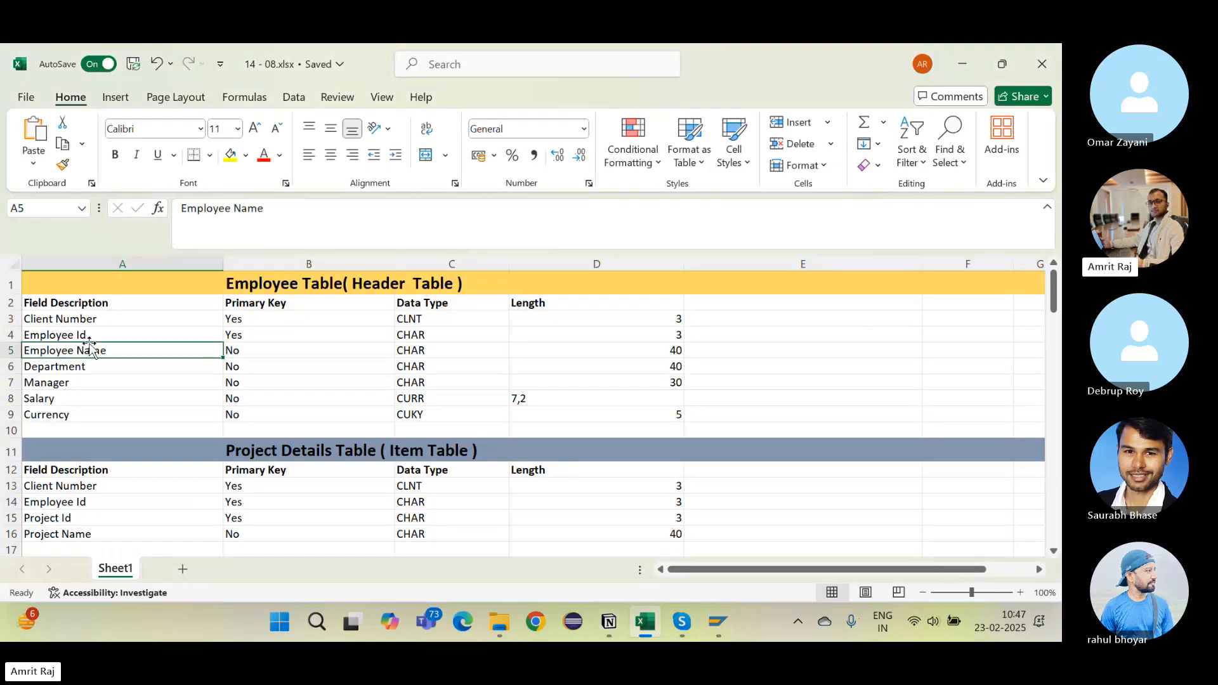
Step: Point out Employee Id (CHAR), Client Number and Employee Name in the Excel tables, then return to SAP
left_click(428, 340)
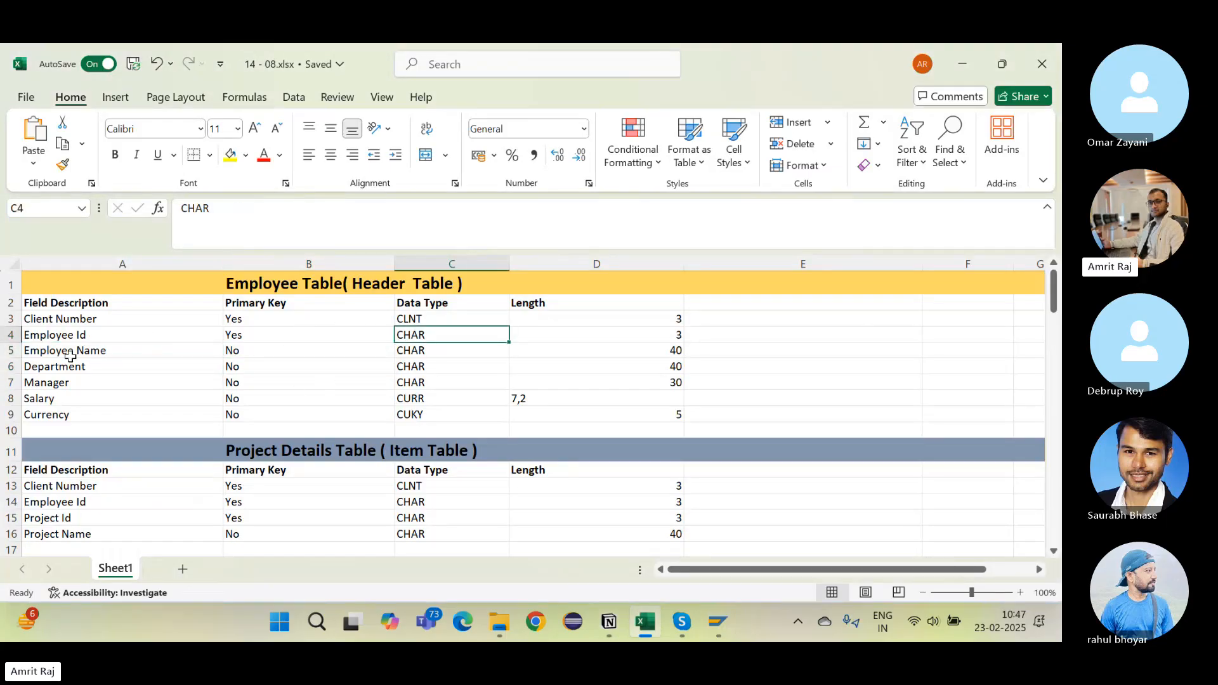
left_click(85, 335)
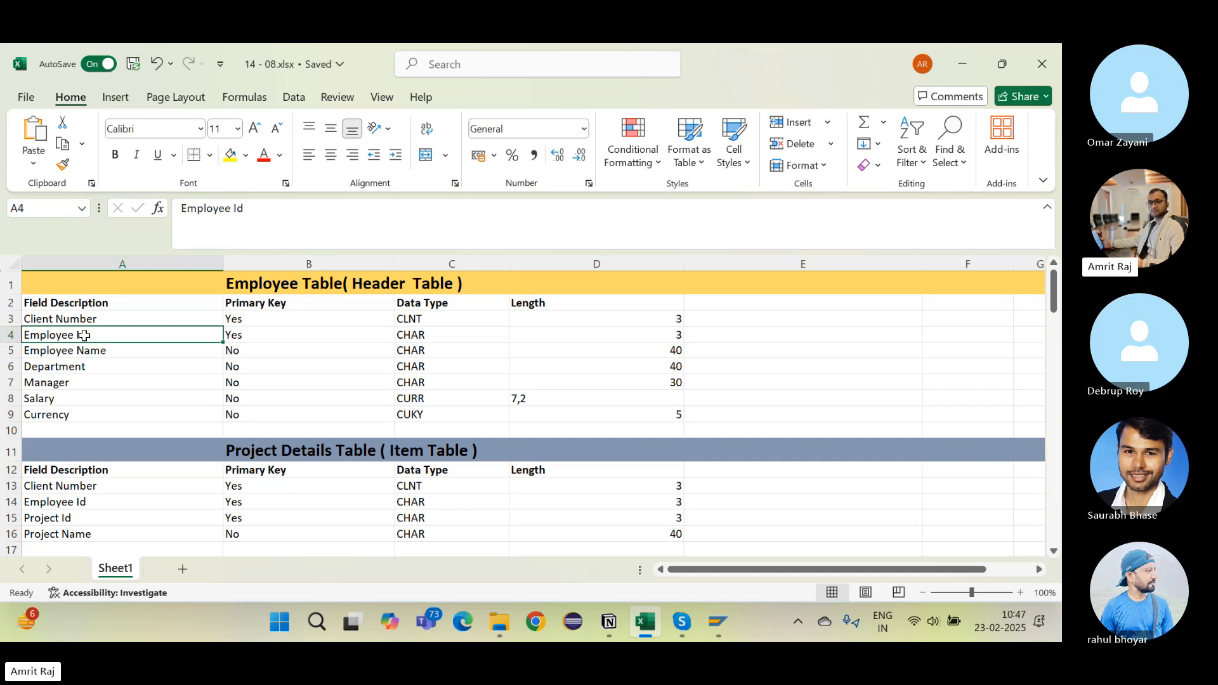
left_click(115, 320)
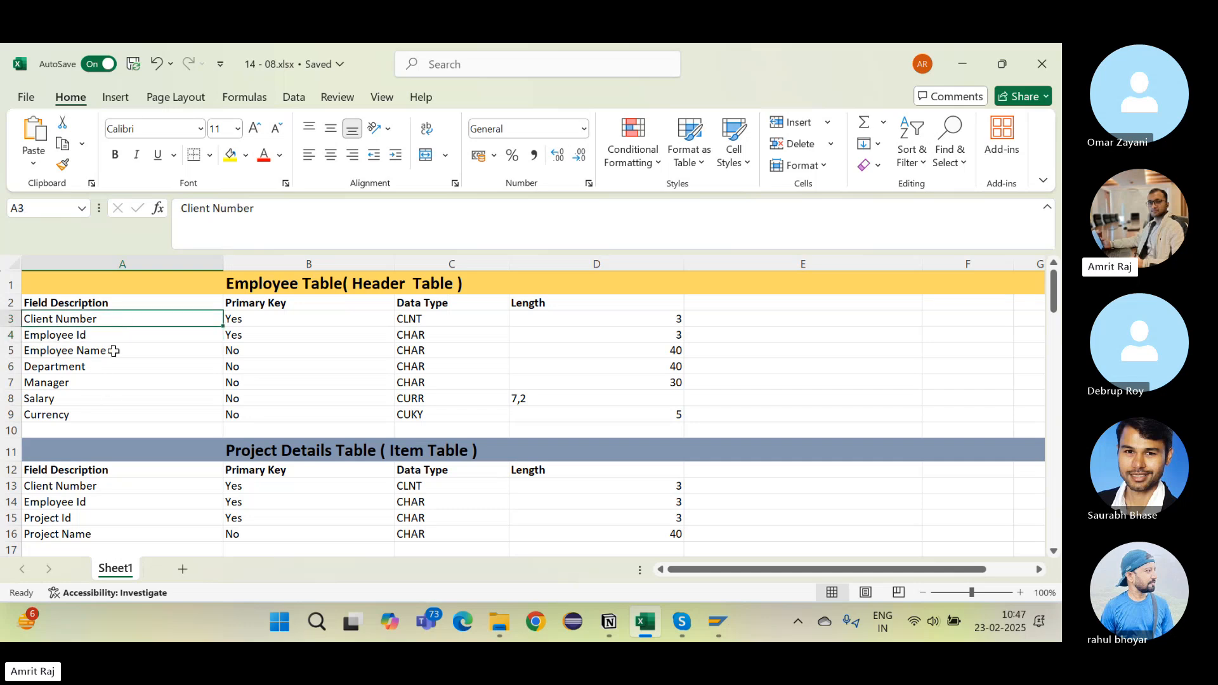
left_click(101, 488)
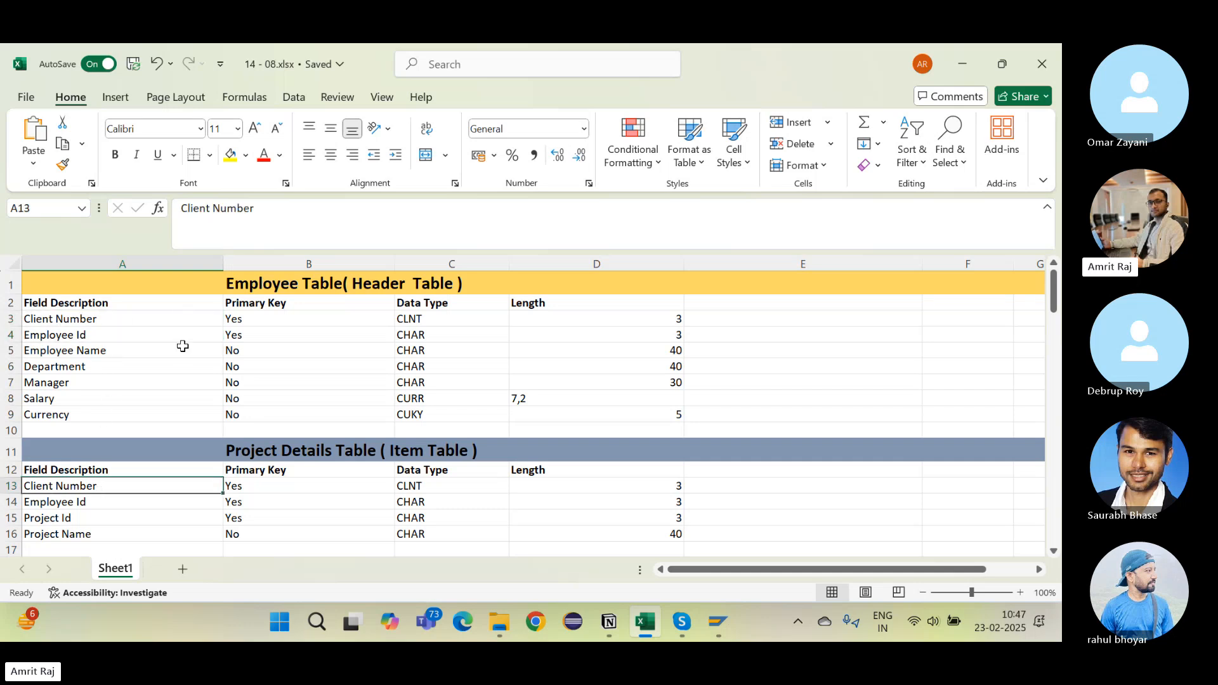
left_click(113, 353)
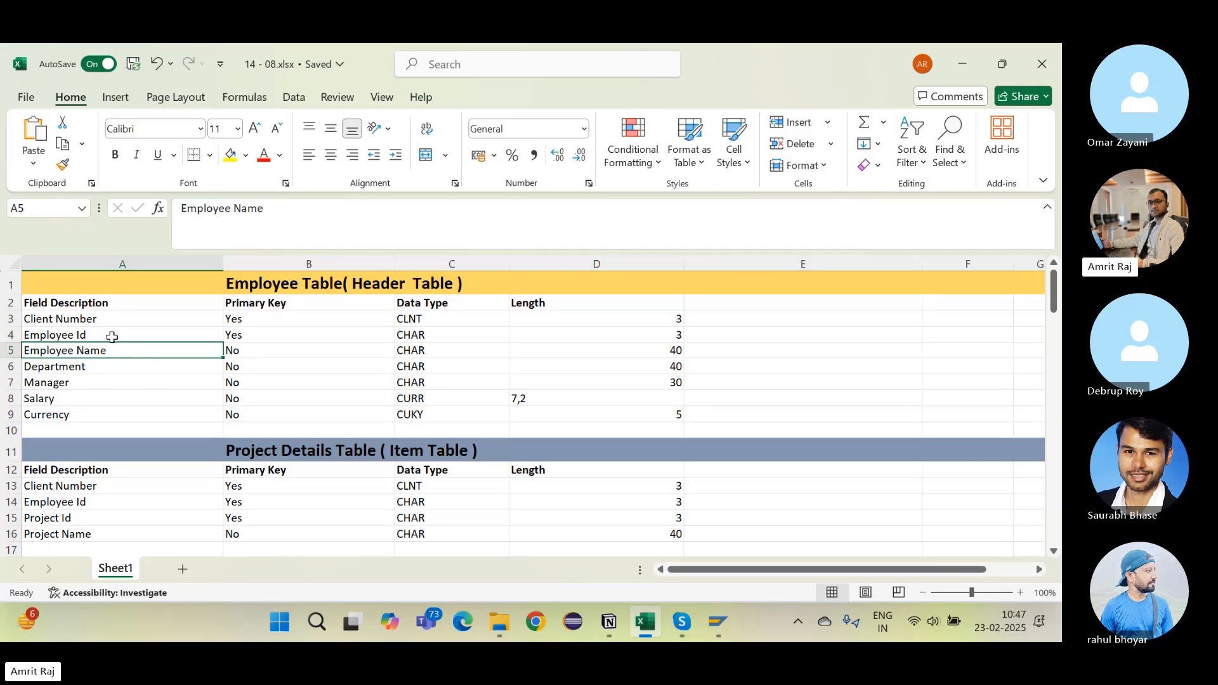
left_click(111, 337)
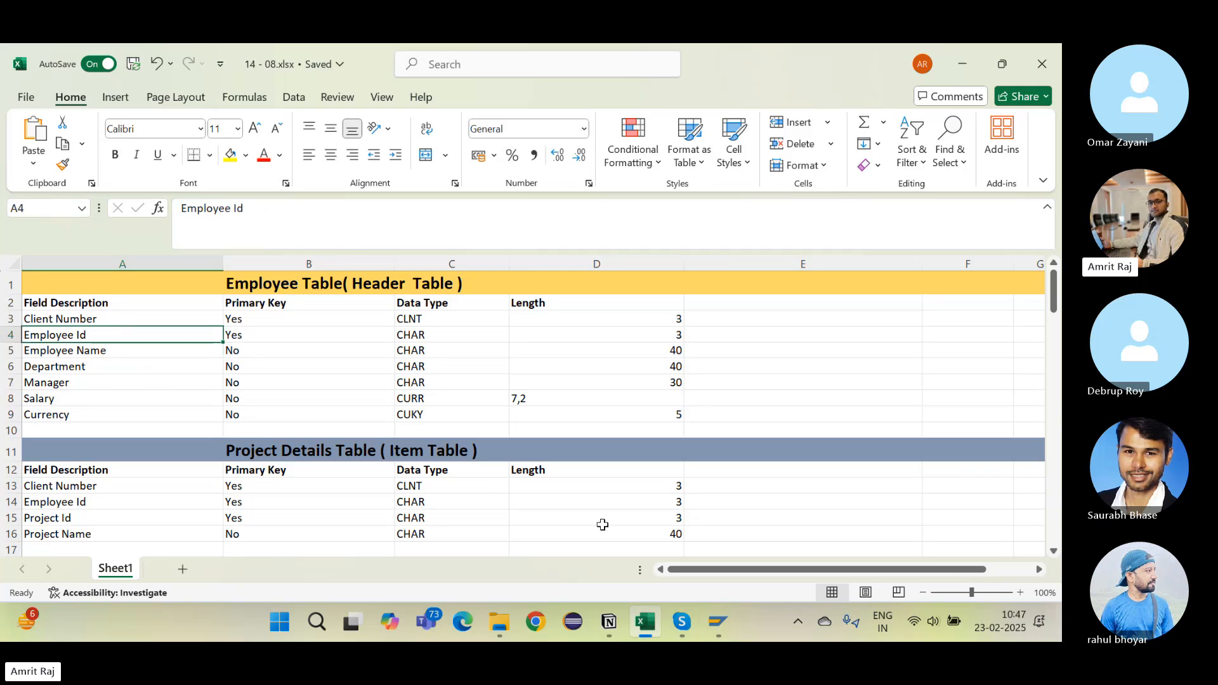
key("alt+Tab")
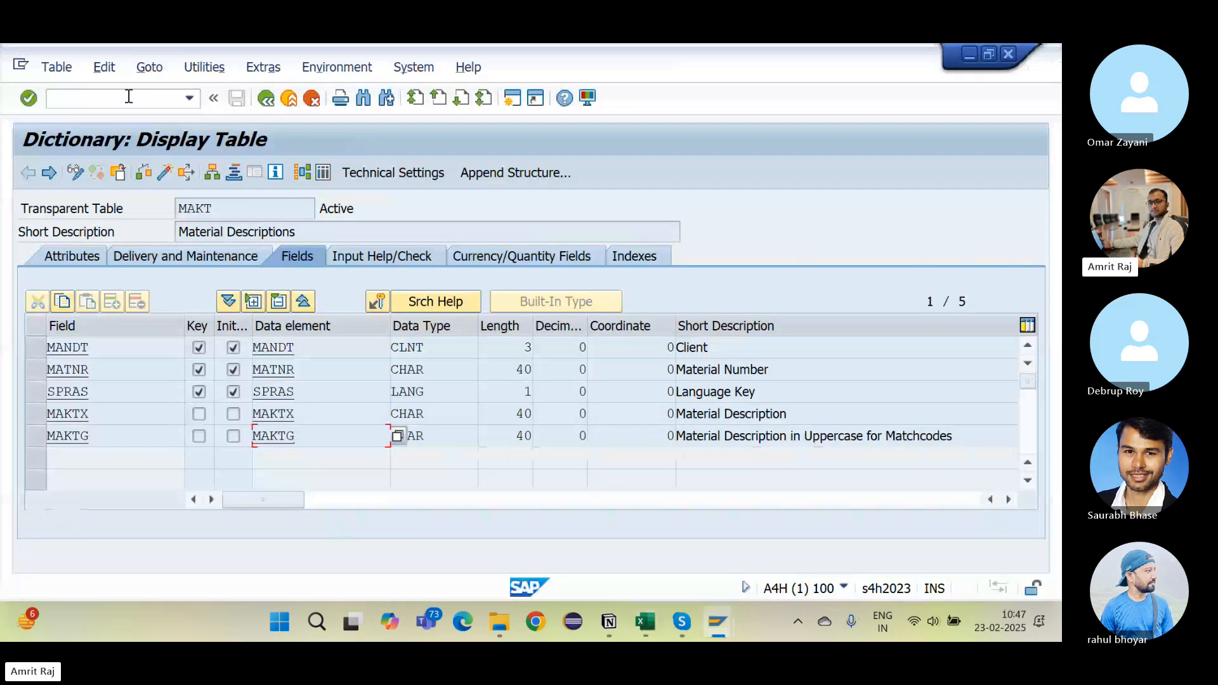
Step: Open SE11 and enter the domain name ZEMPLOYEE_ID_3 under Domain
left_click(127, 98)
type("/nse11")
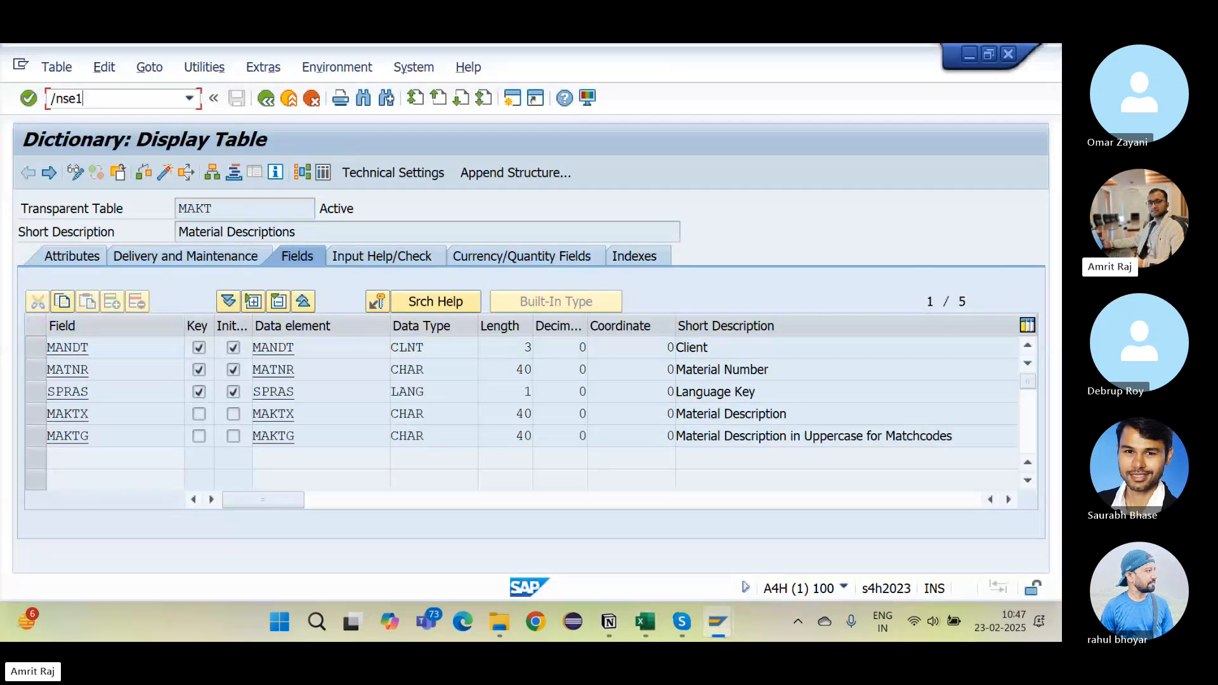
key("Return")
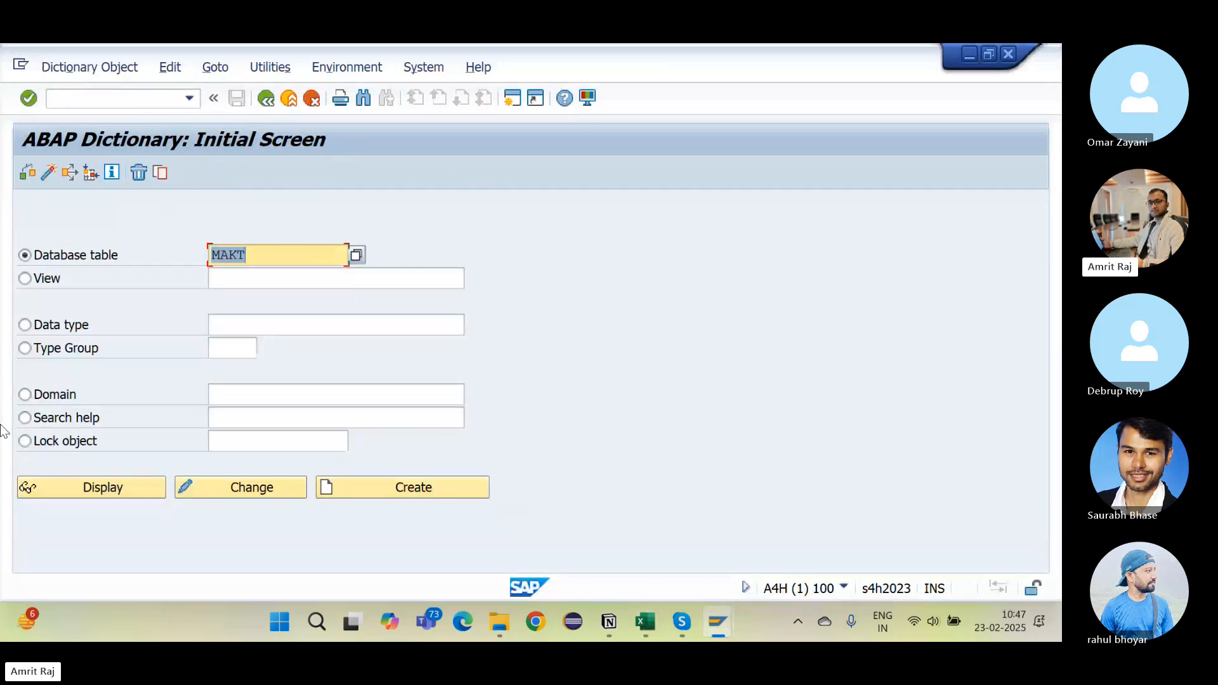
left_click(25, 395)
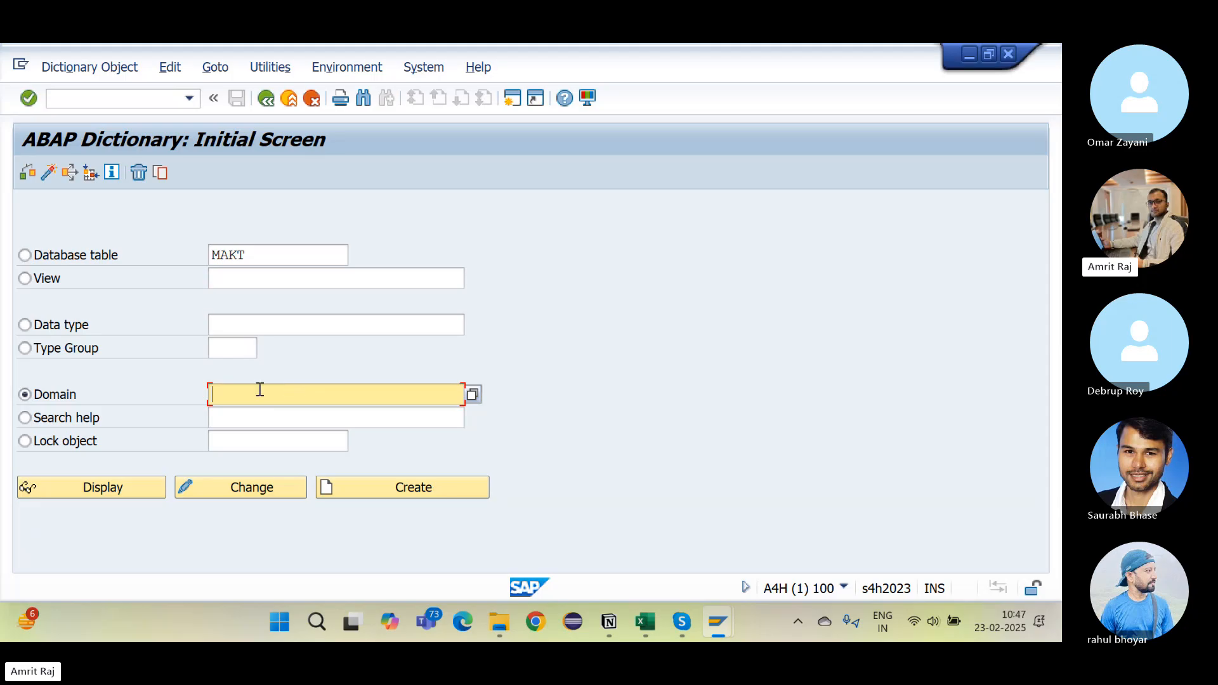
type("ZE")
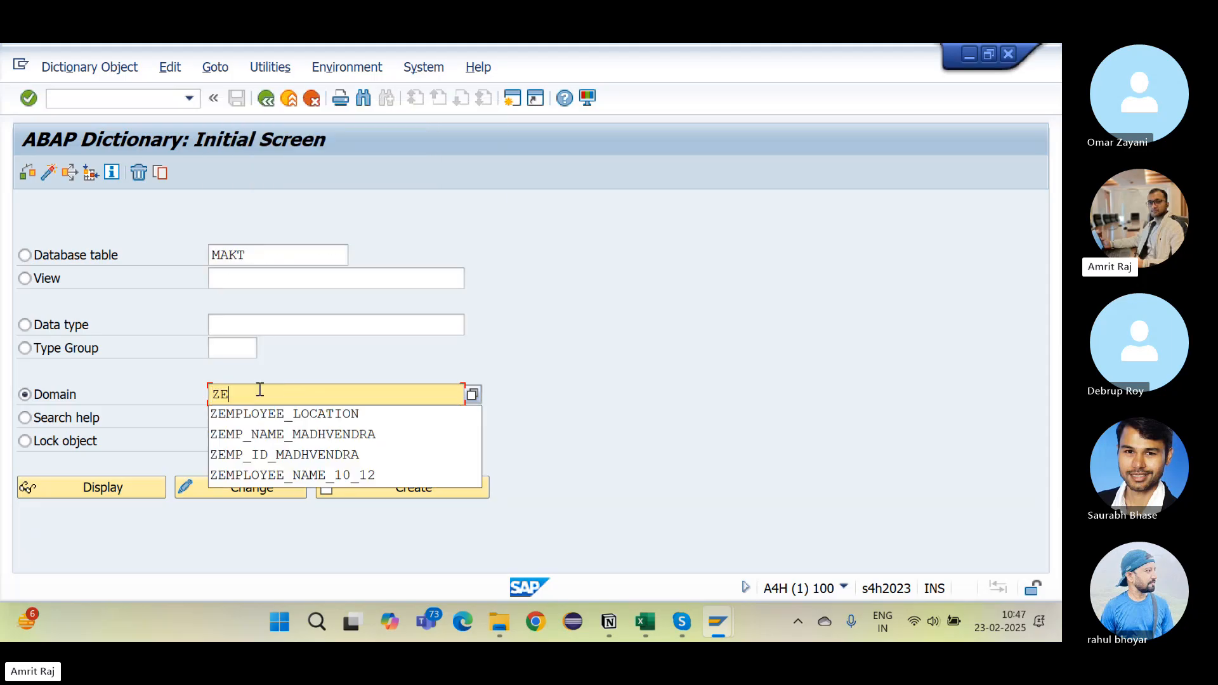
type("MPLOYEE_ID_3")
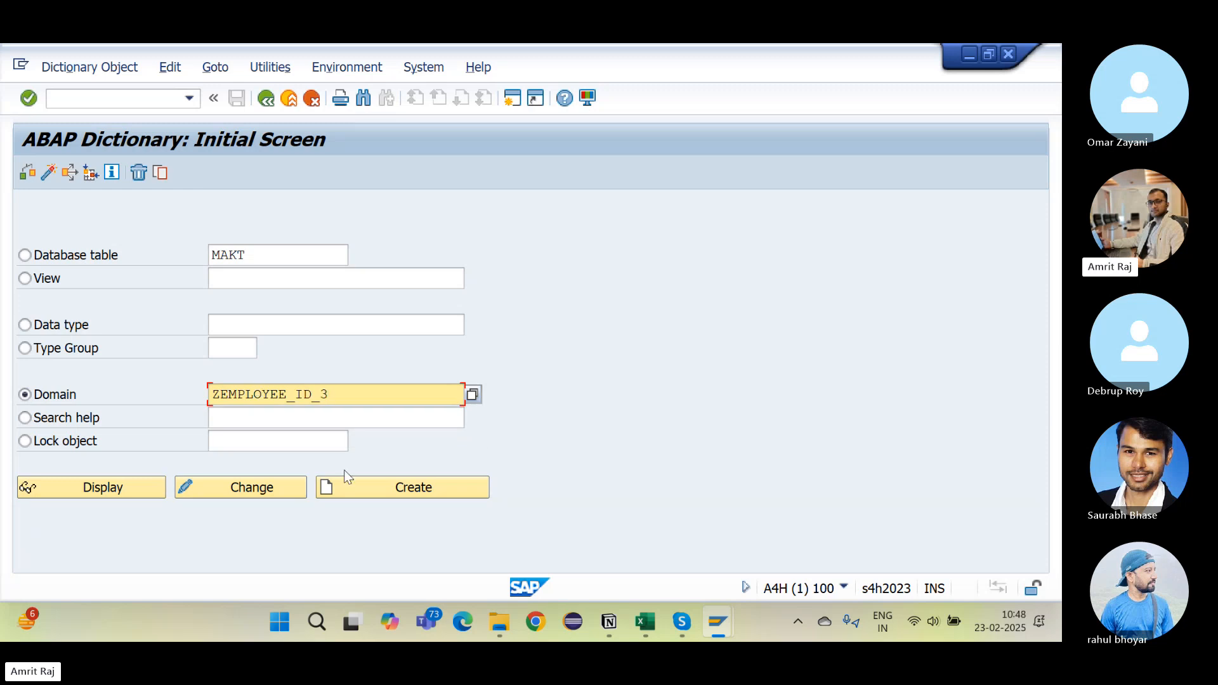
Step: Create domain ZEMPLOYEE_ID_3 with the short description 'Employee Id'
left_click(386, 488)
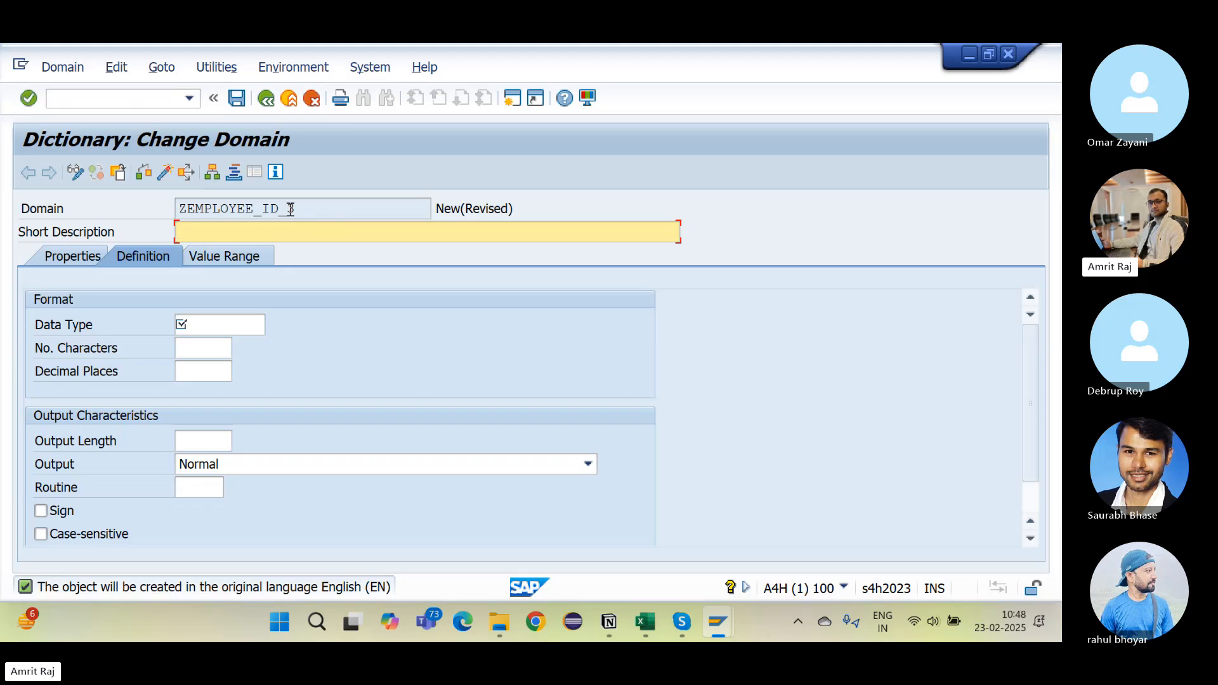
left_click_drag(290, 209, 314, 213)
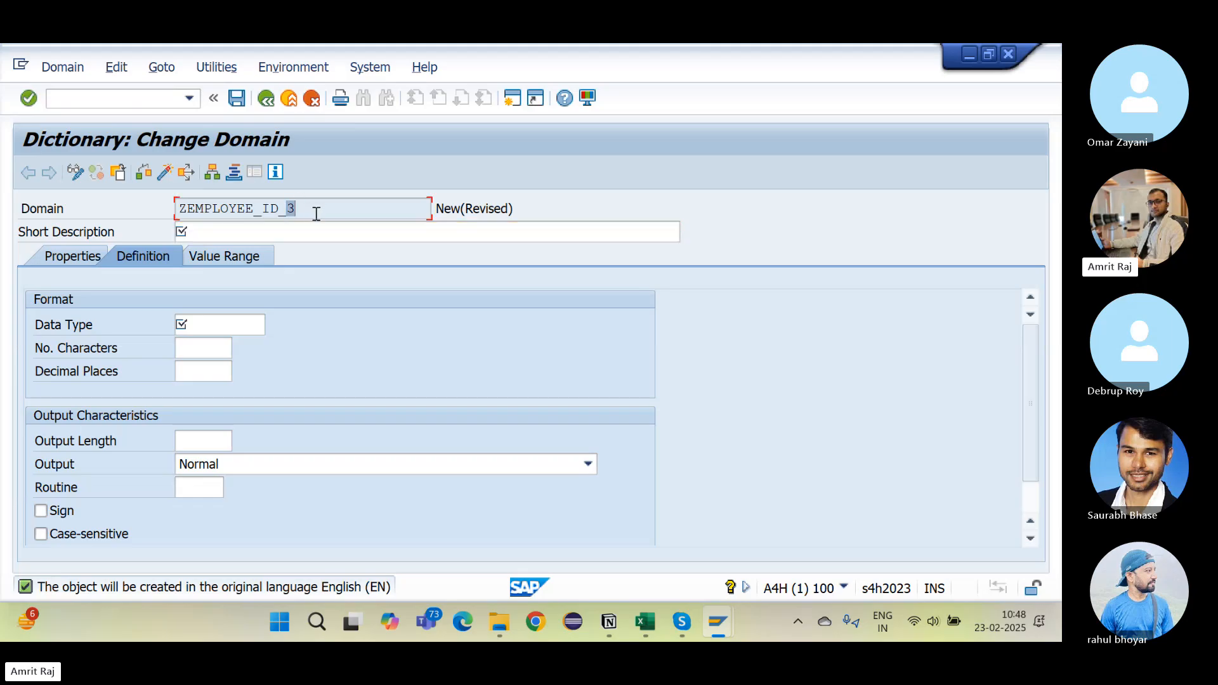
left_click(267, 227)
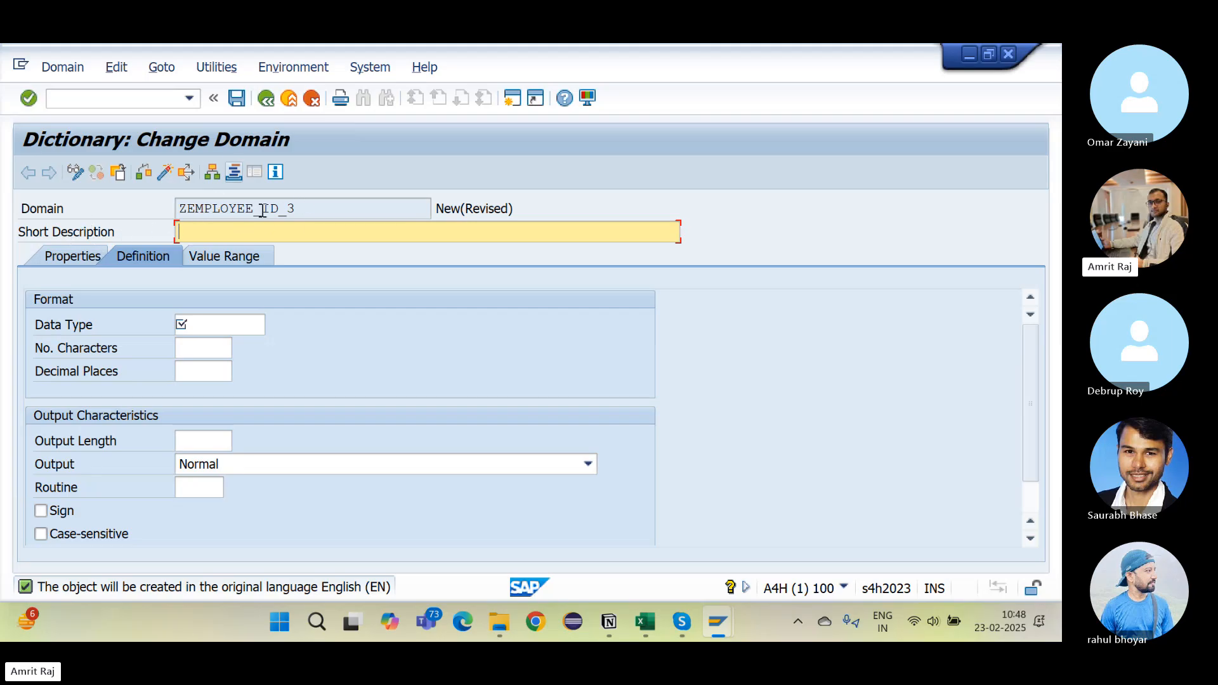
left_click(330, 208)
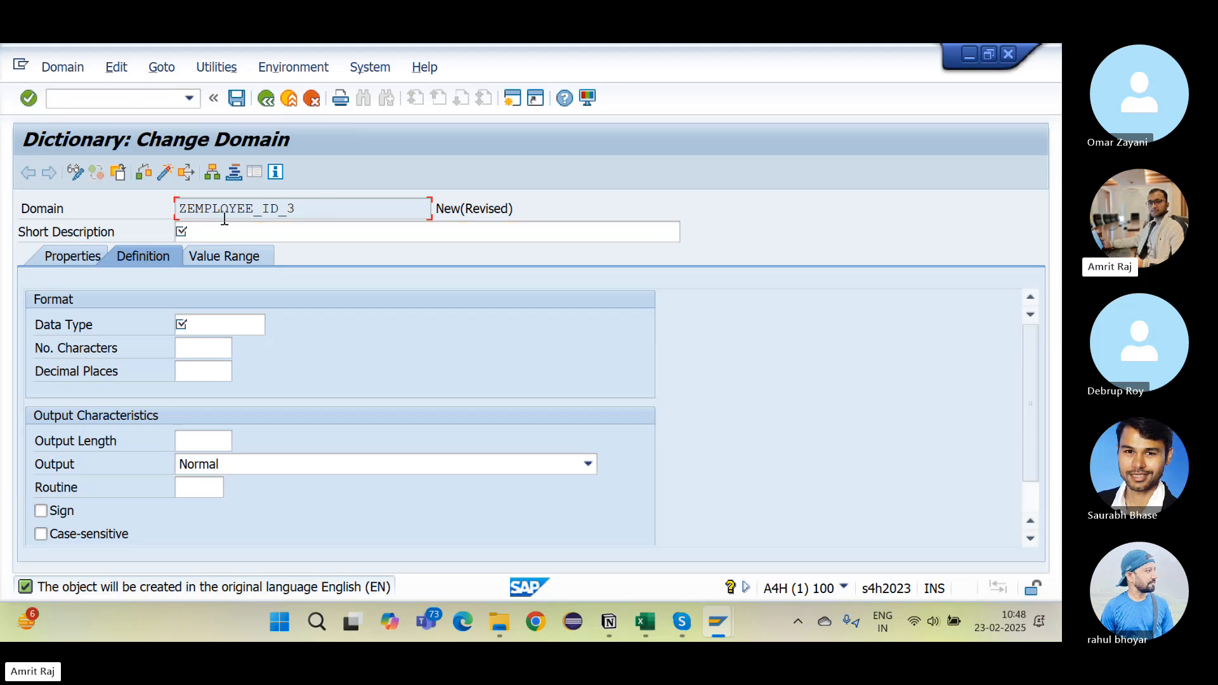
left_click(254, 237)
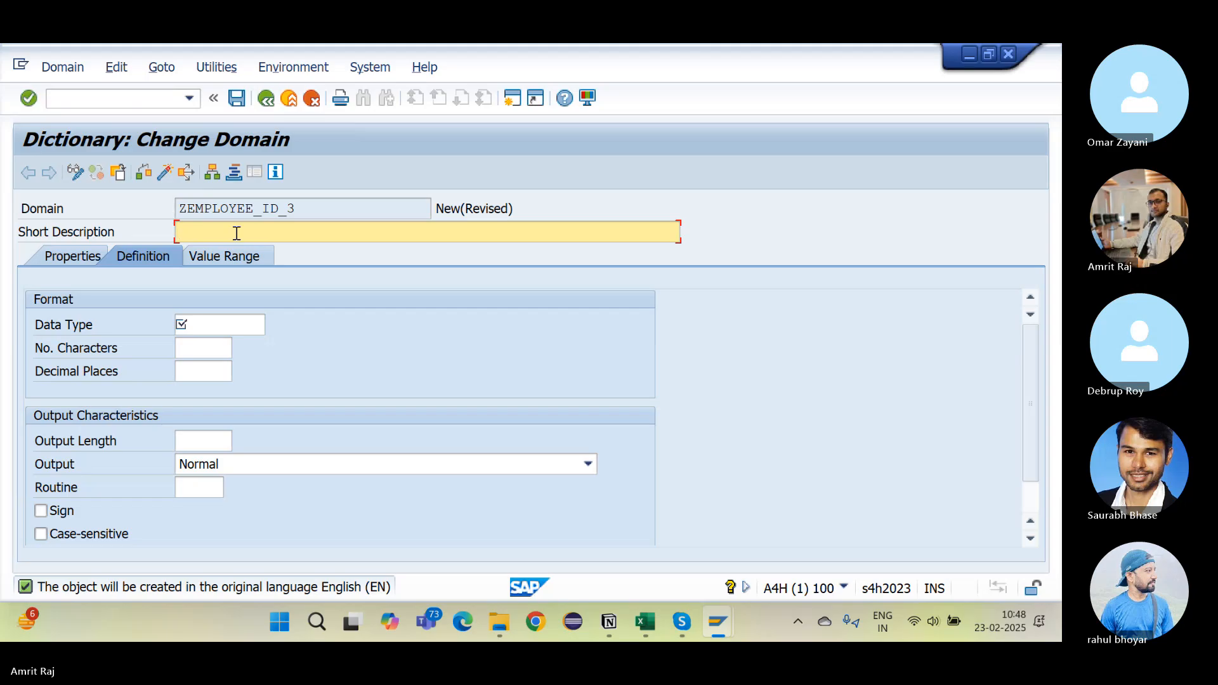
type("Employee Id")
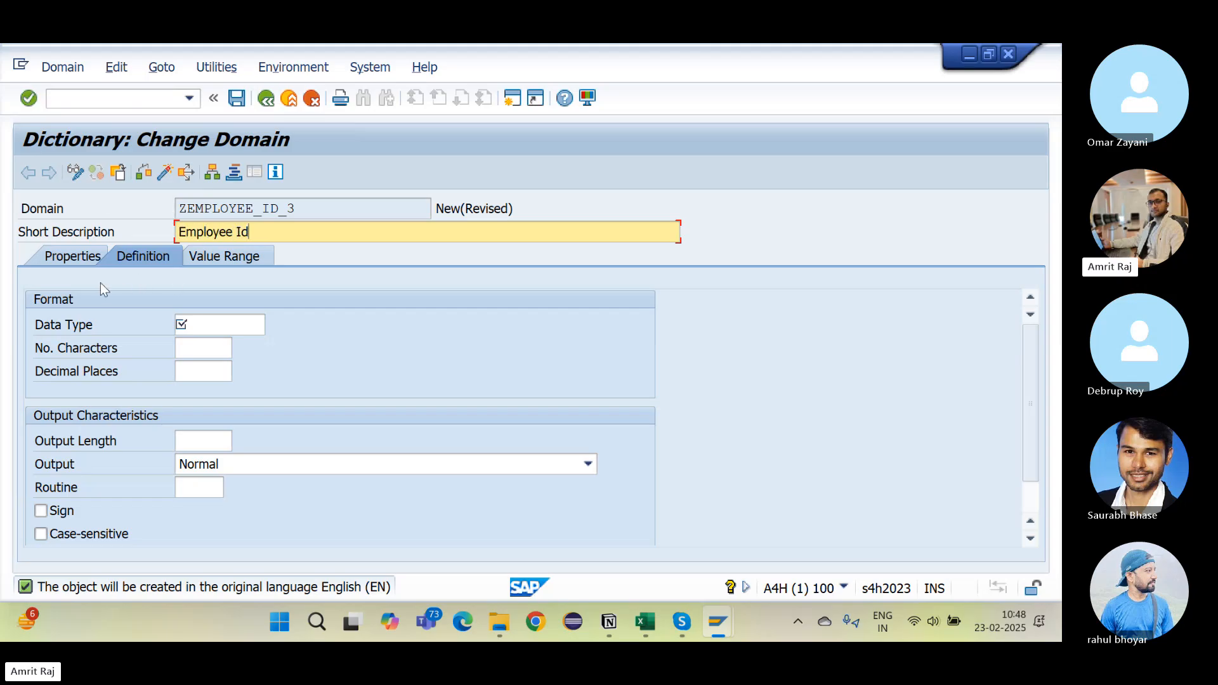
left_click(56, 260)
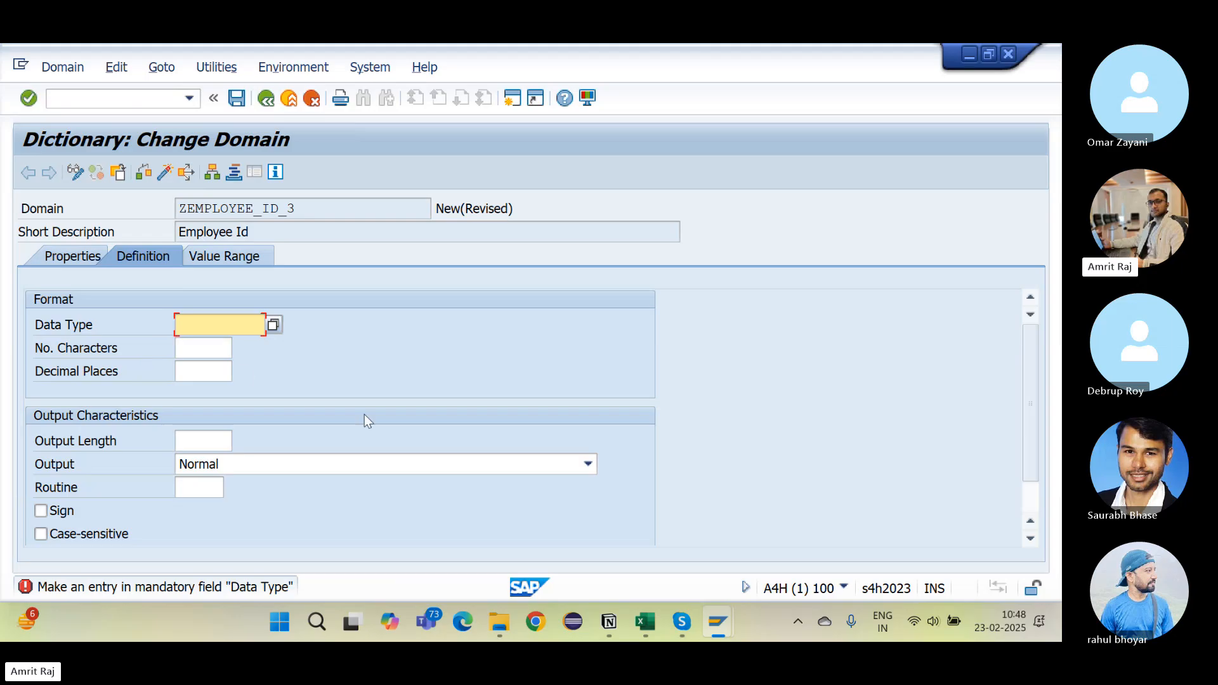
Step: Following Excel's Employee Id spec, set the domain to data type CHAR with 3 characters
key("alt+Tab")
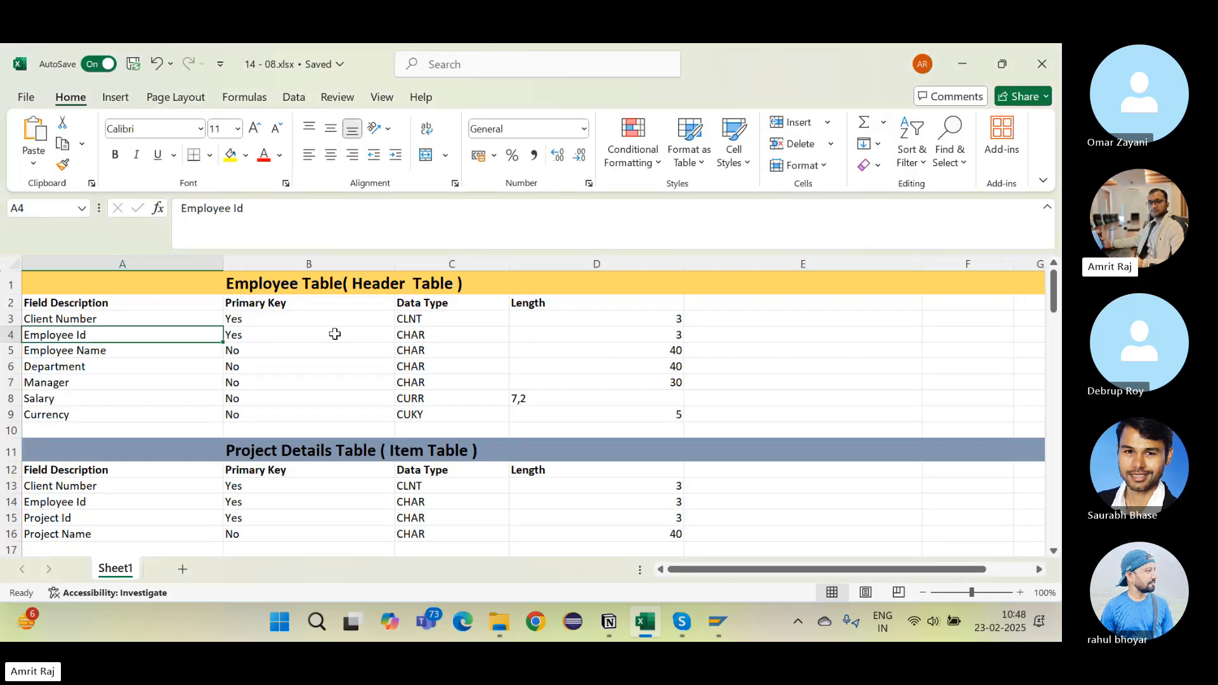
left_click(435, 336)
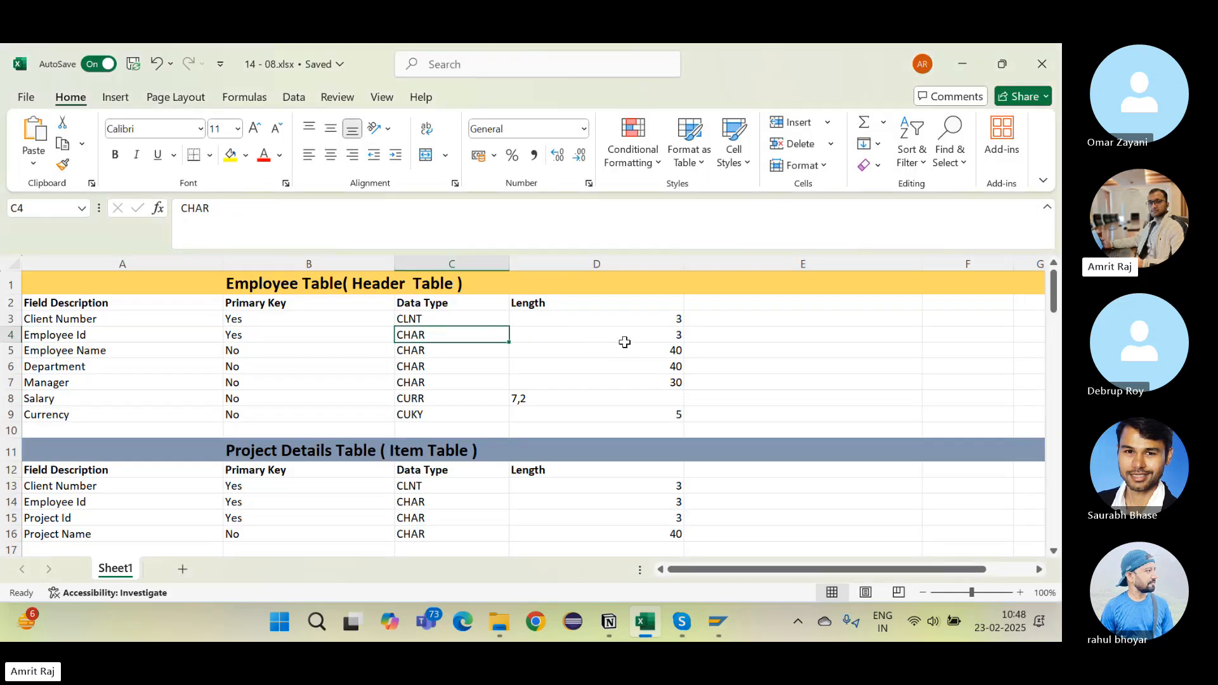
left_click(622, 340)
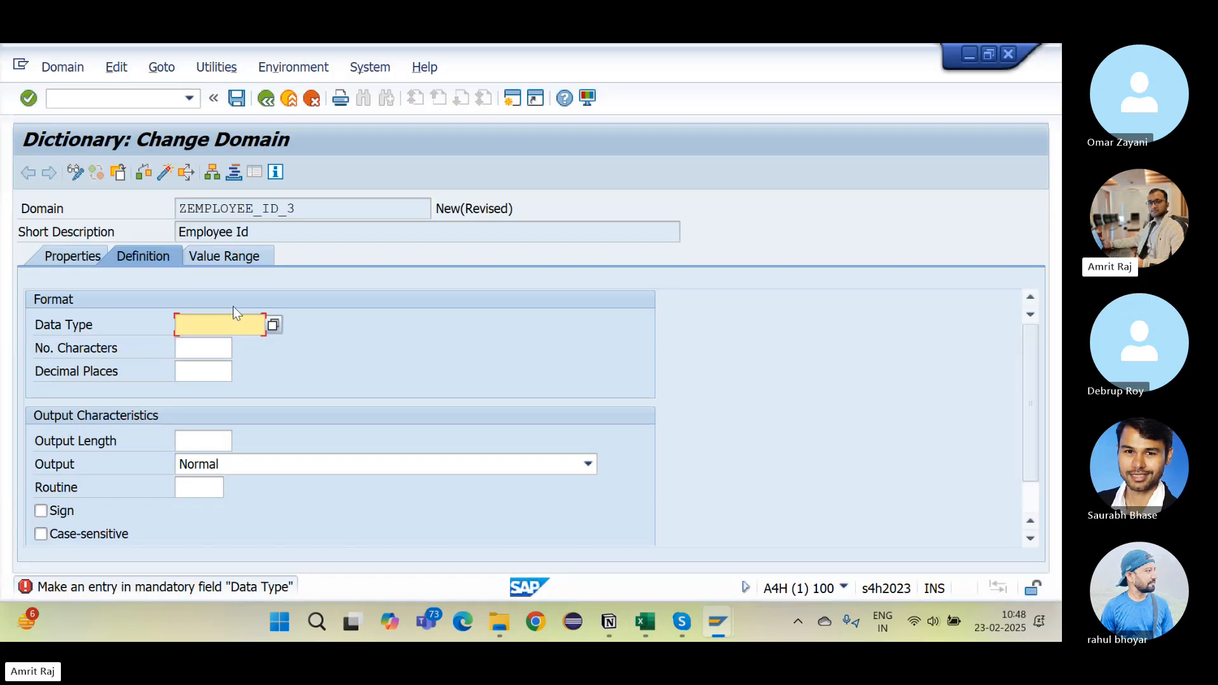
left_click(275, 321)
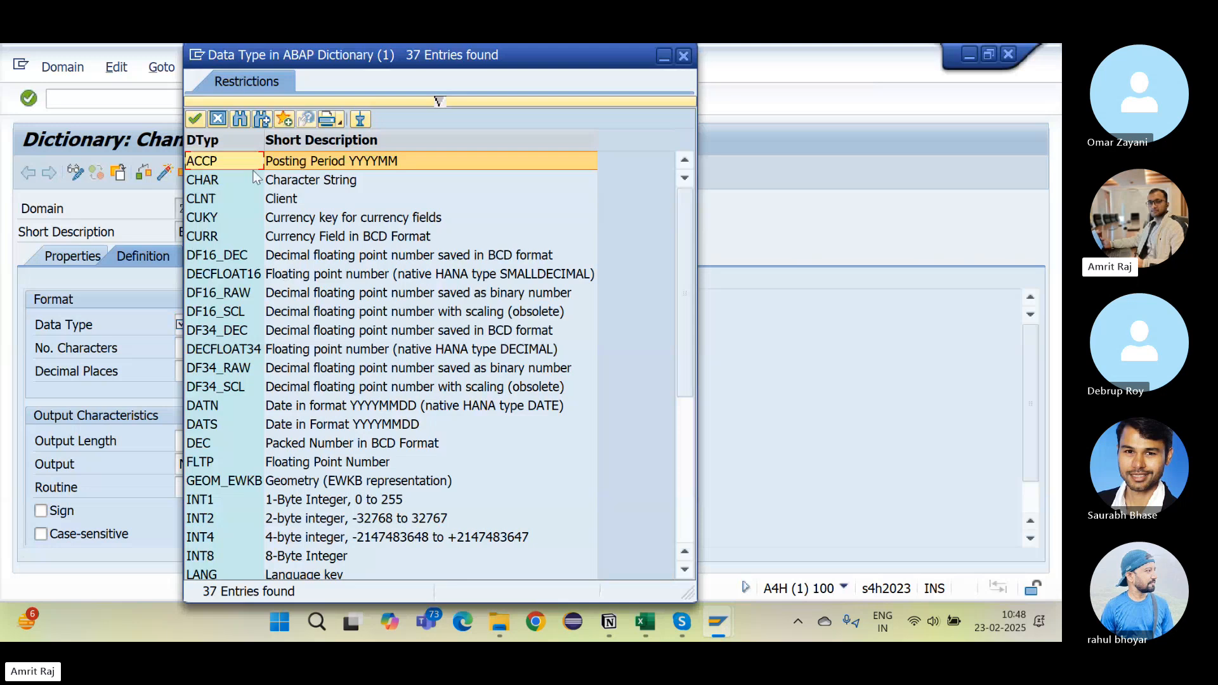
double_click(203, 180)
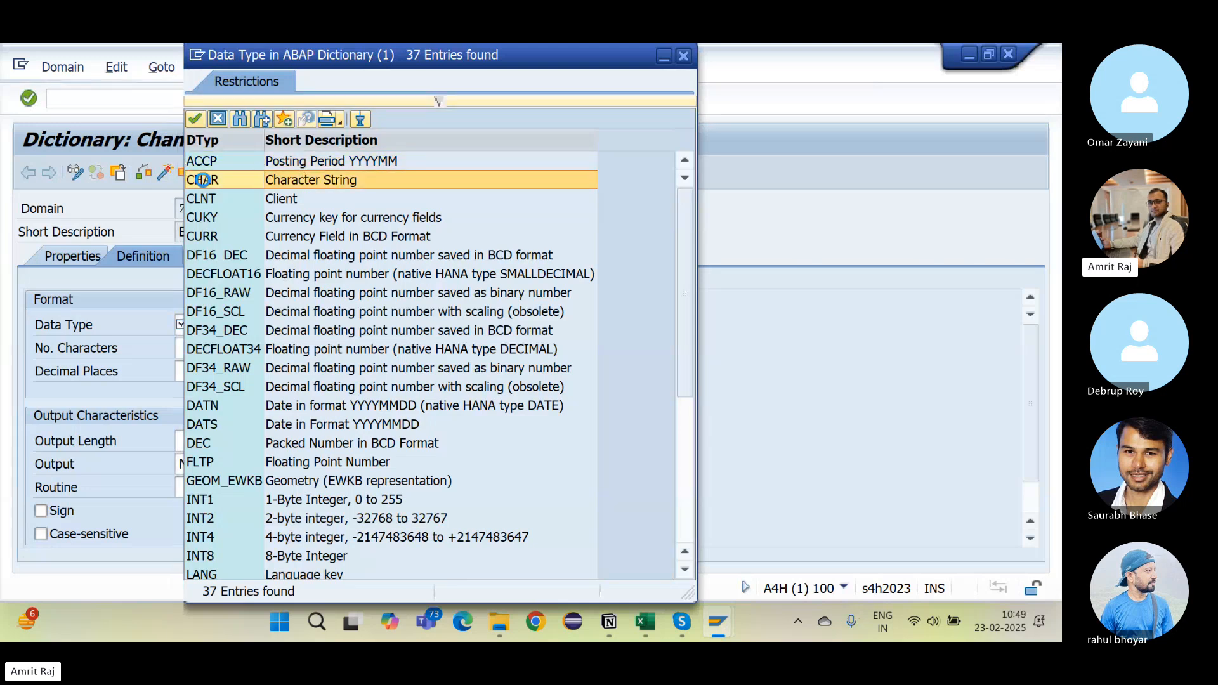
left_click(198, 351)
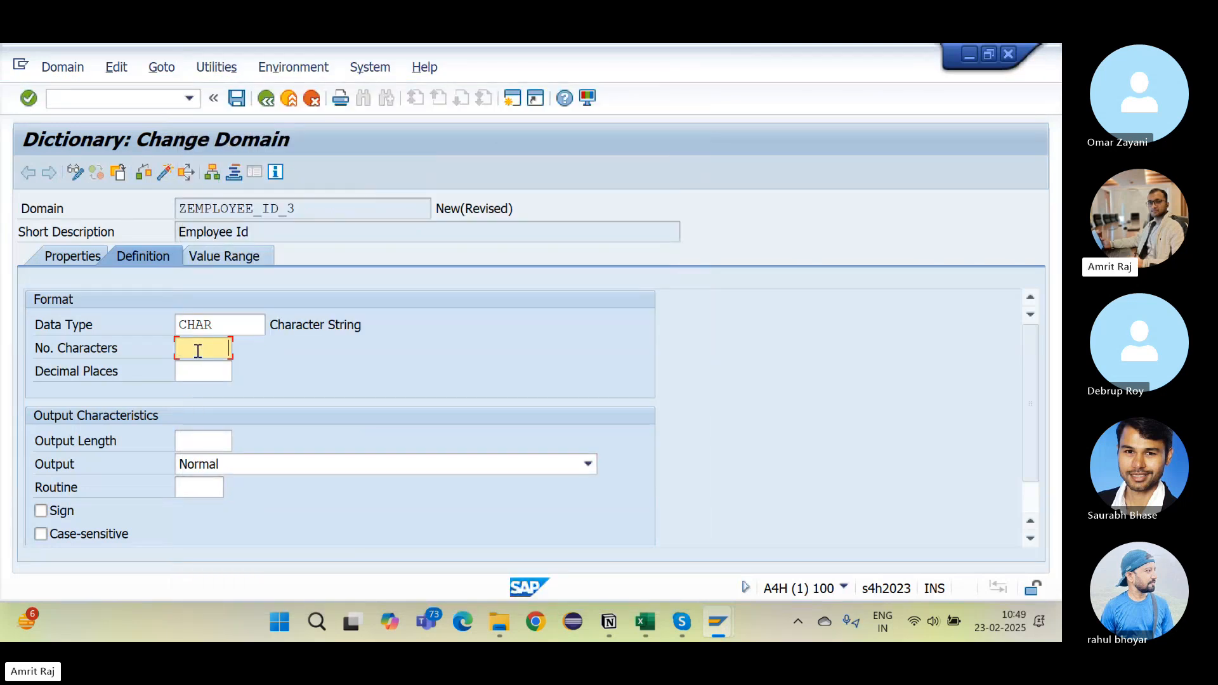
type("3")
left_click(337, 379)
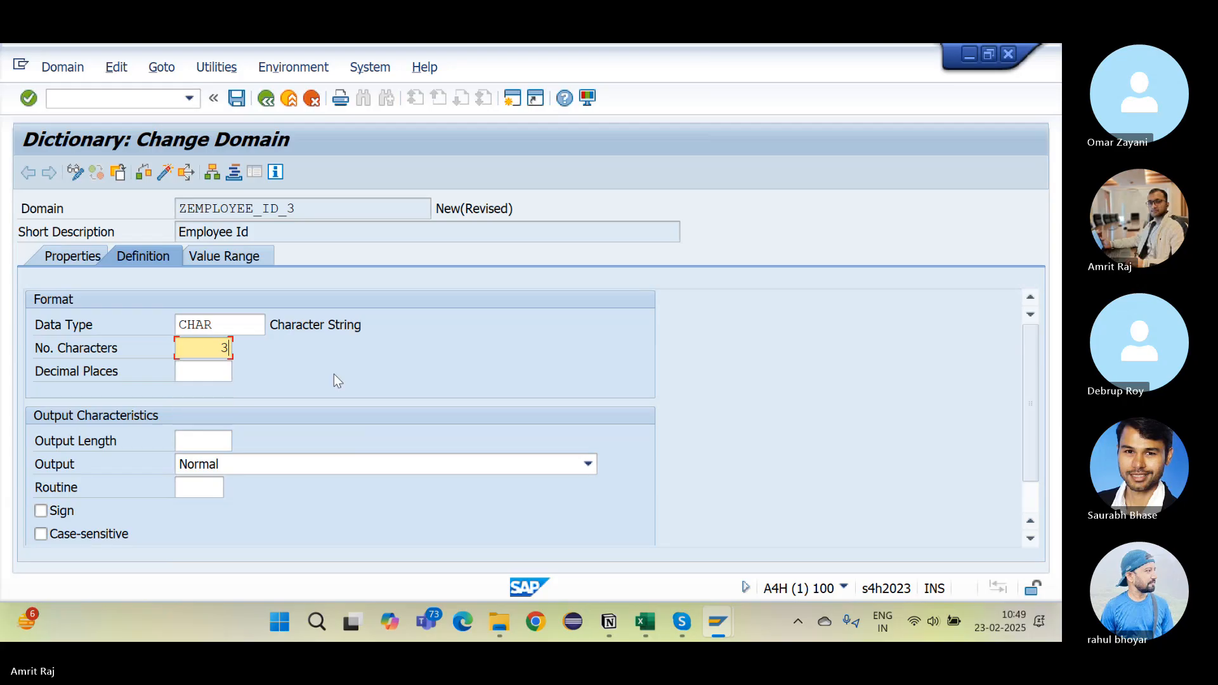
left_click(50, 259)
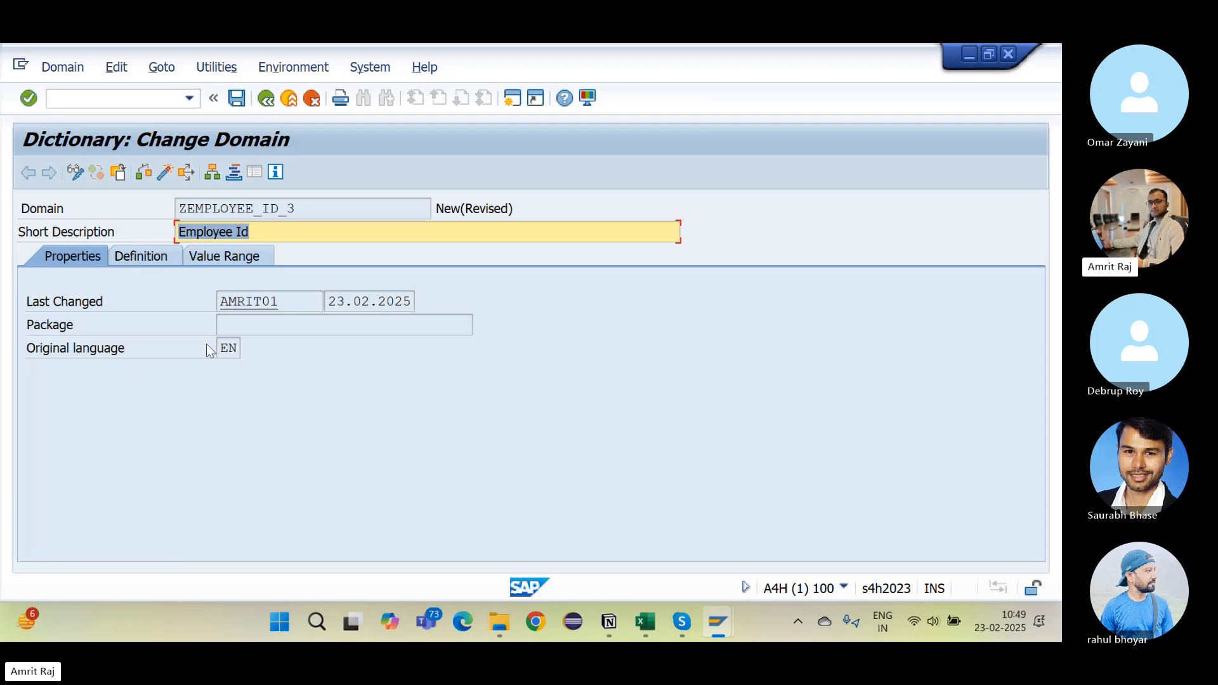
Step: Review the domain's properties, then attempt to save but cancel without assigning a package
left_click_drag(273, 307, 180, 316)
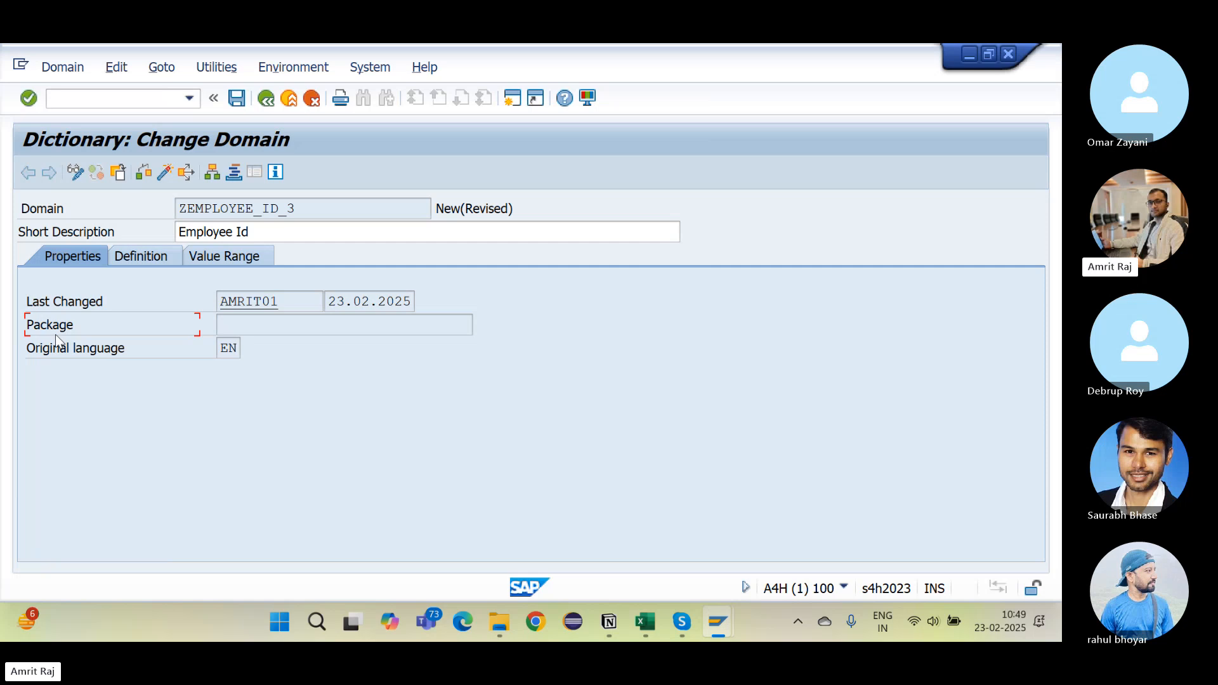
left_click(235, 329)
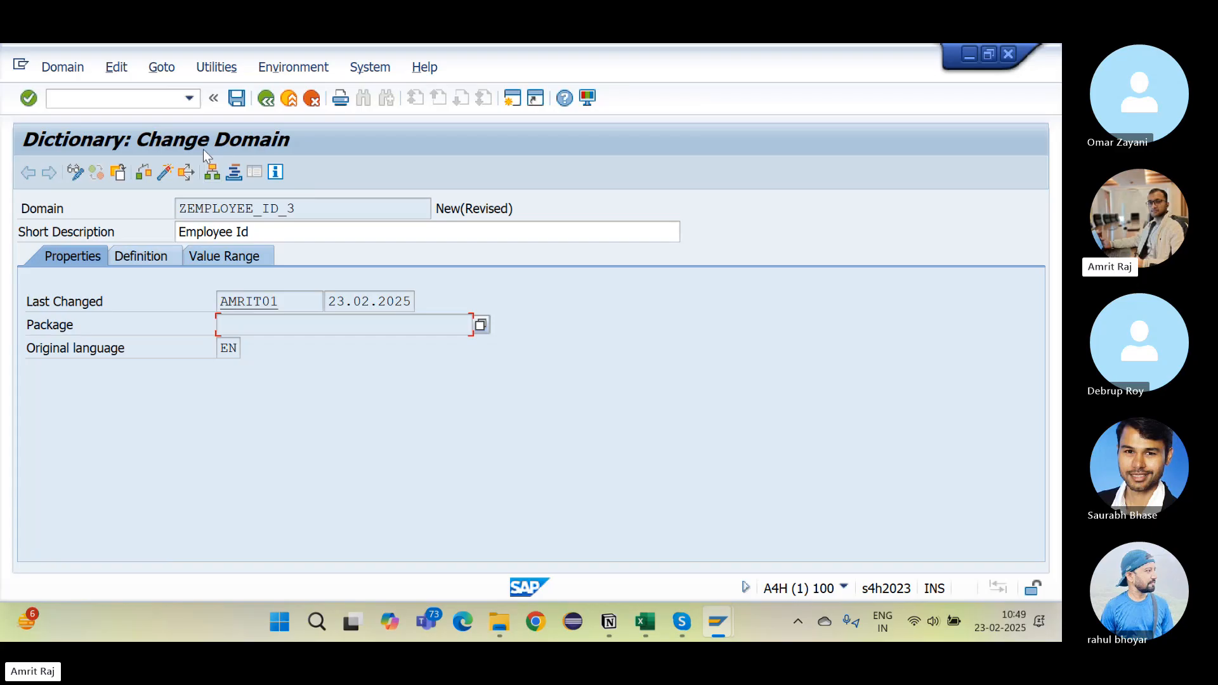
left_click(237, 98)
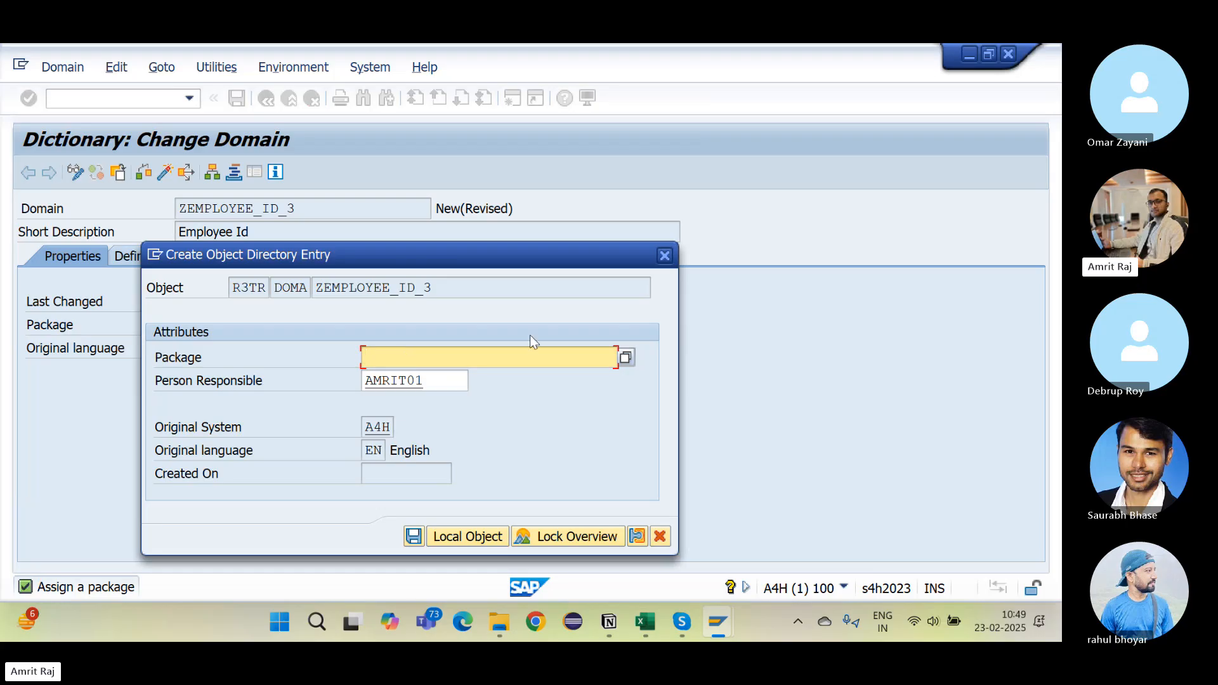
left_click(625, 358)
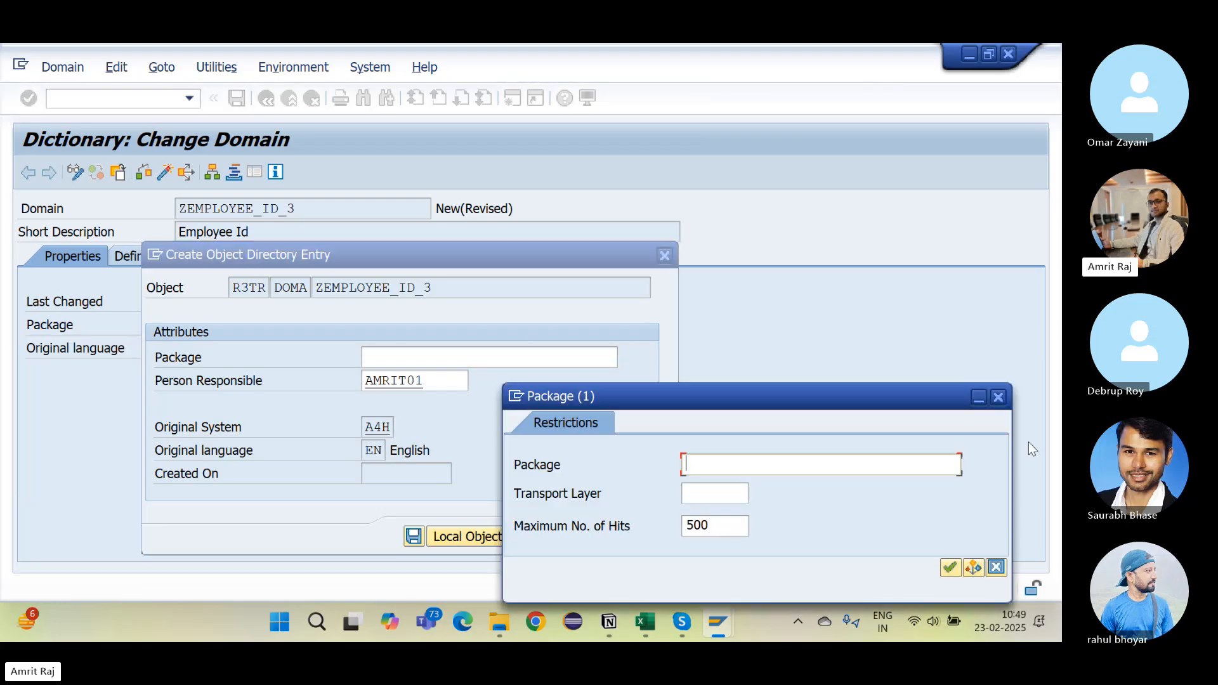
left_click(998, 397)
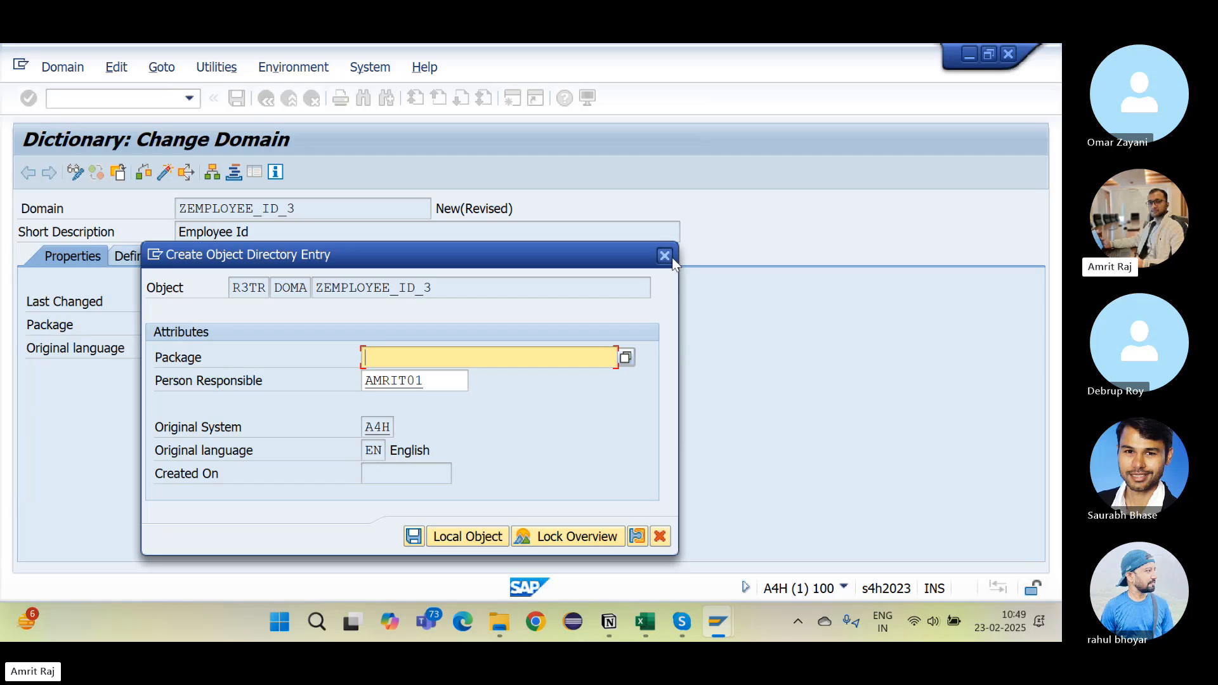
left_click(664, 256)
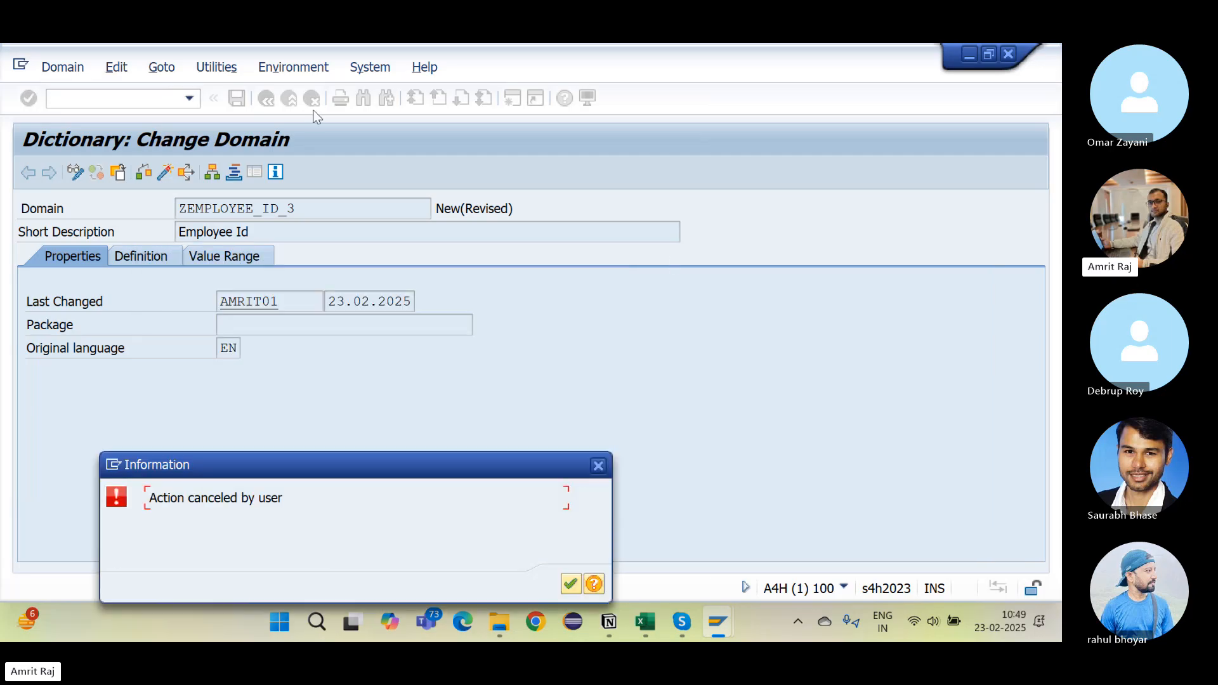
Step: Open the Transport Organizer (SE10) in a new session and list modifiable workbench requests
left_click(598, 466)
left_click(81, 98)
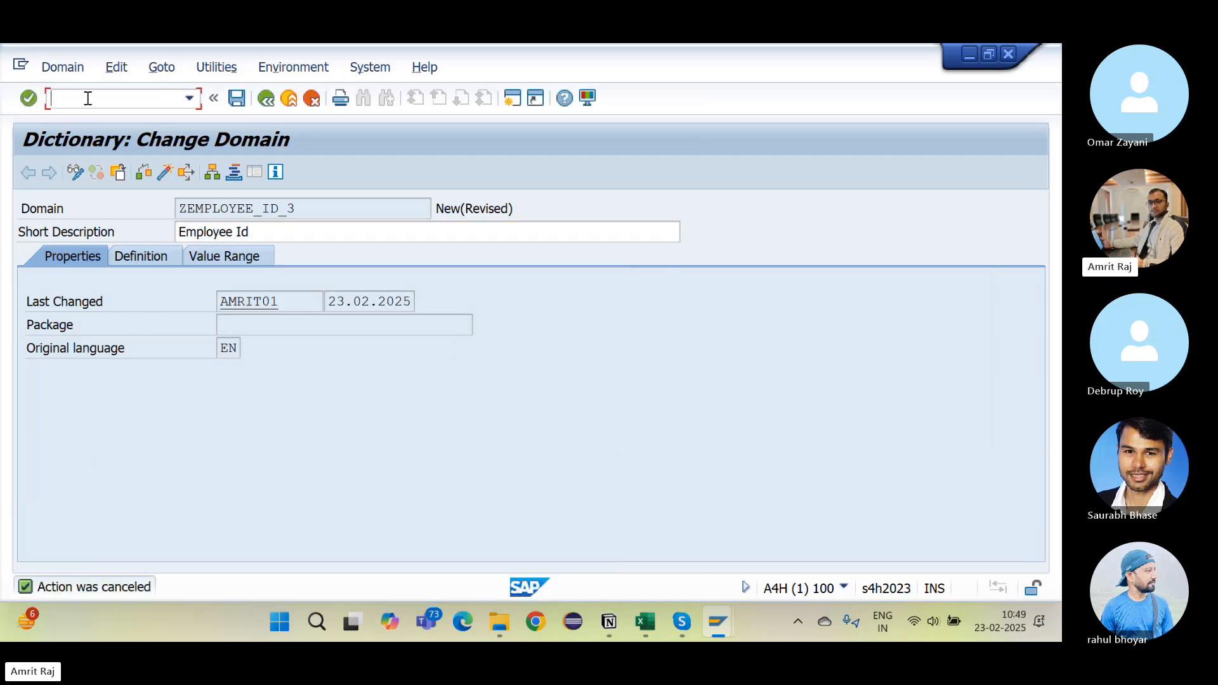
type("/ose10")
key("Return")
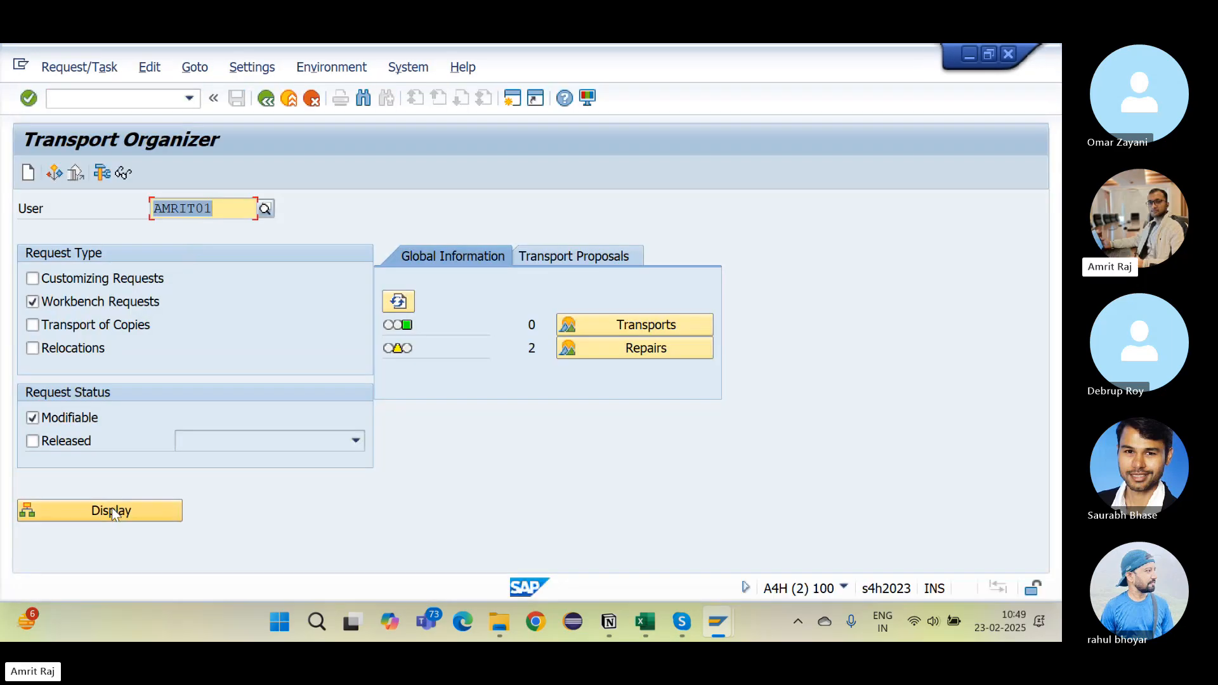
left_click(111, 510)
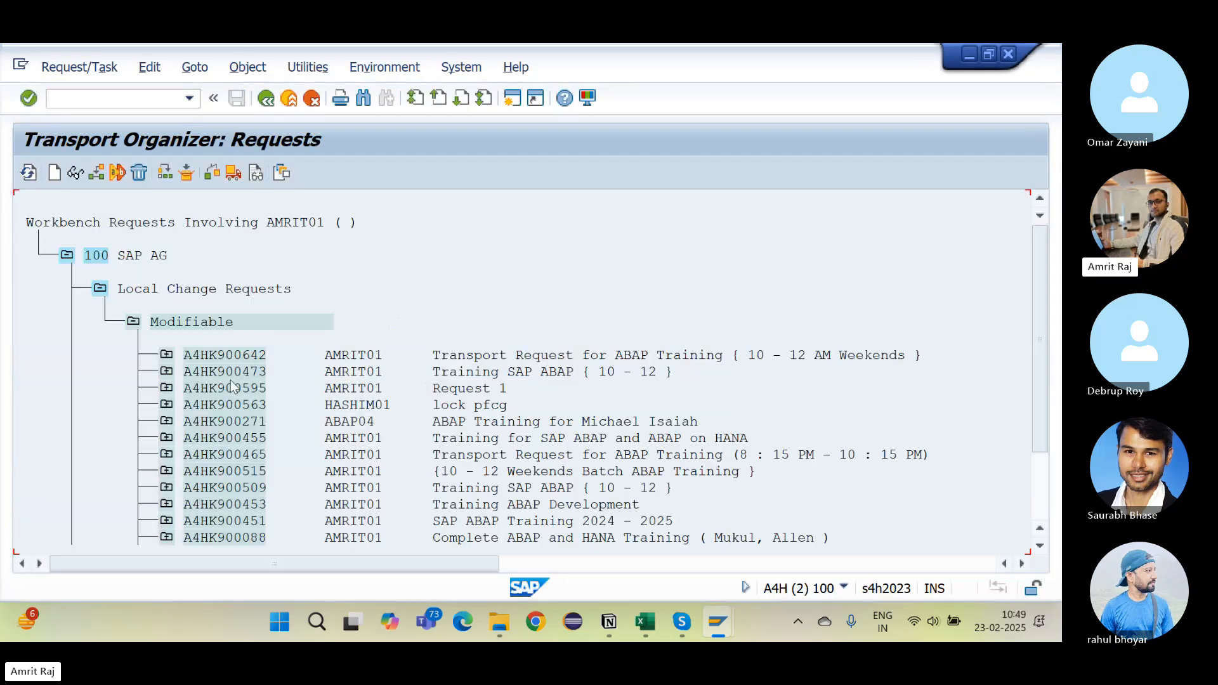
Step: Expand request A4HK900642 and copy package name ZABAP_ON_HANA_TRAINING, then return to the domain
left_click(166, 355)
left_click(200, 387)
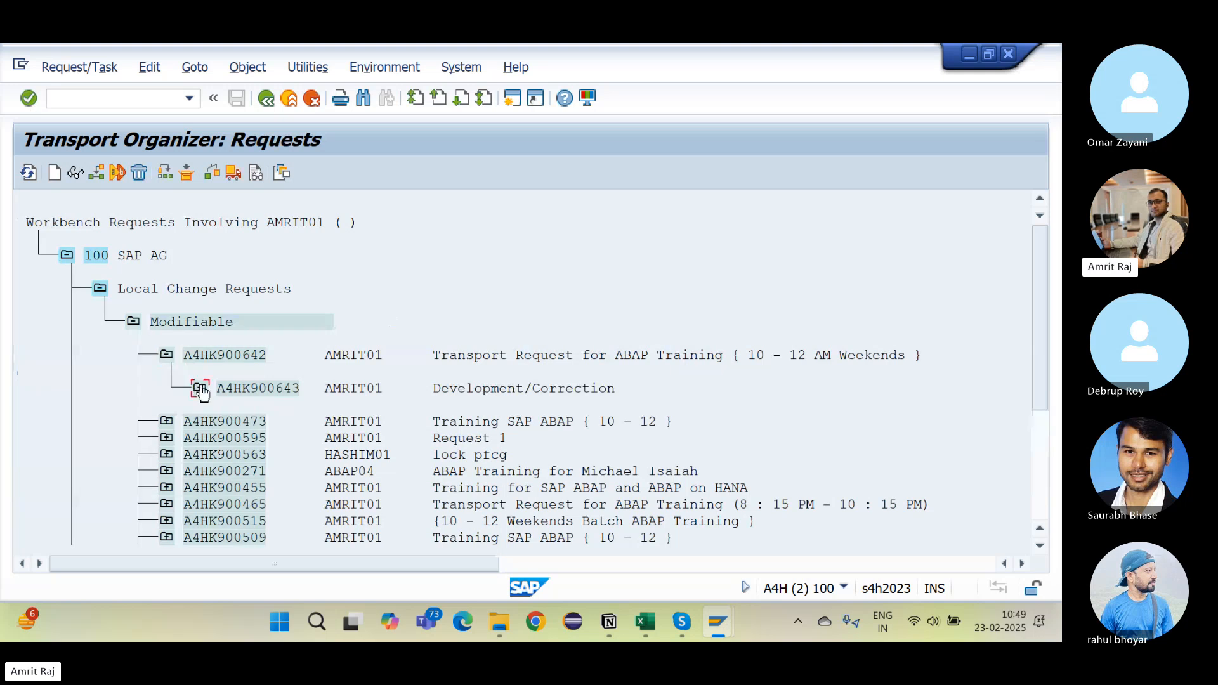
left_click(233, 423)
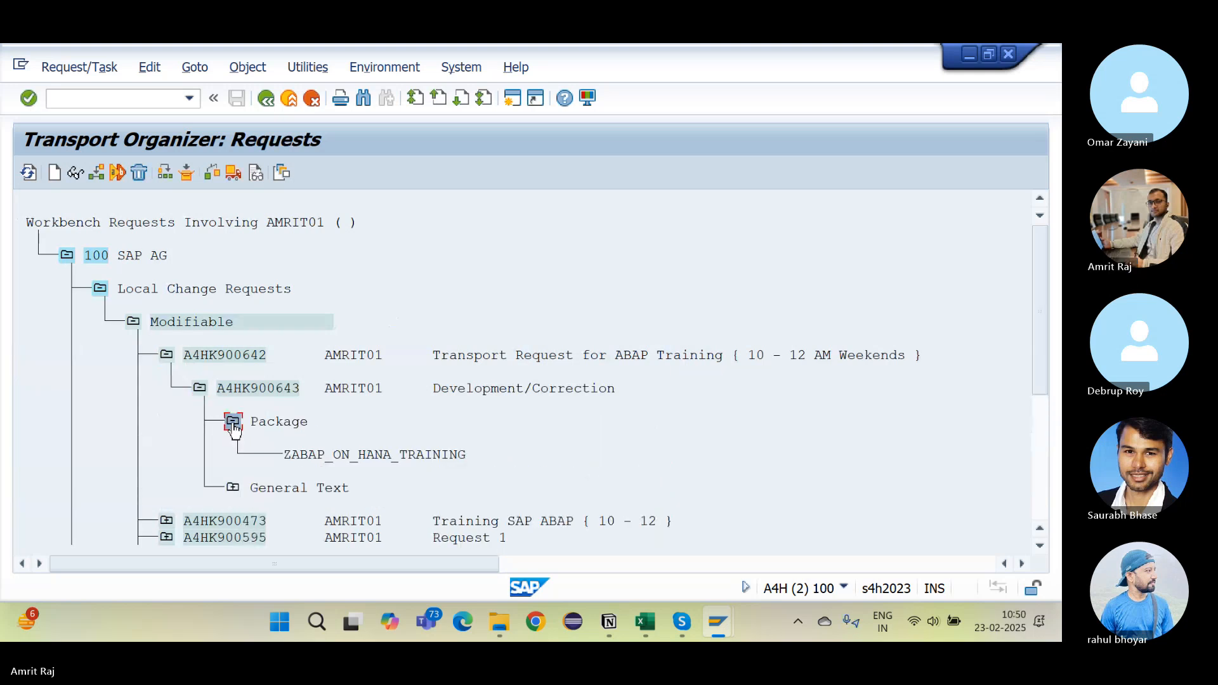
left_click(312, 456)
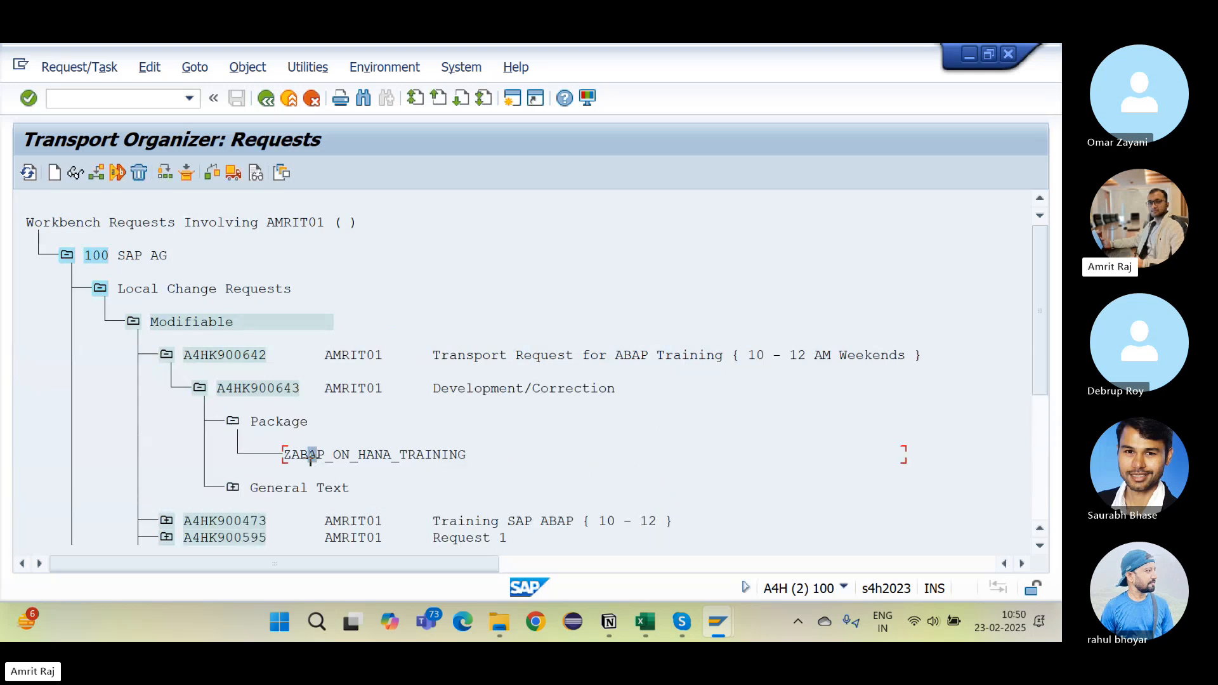
left_click_drag(284, 452, 488, 452)
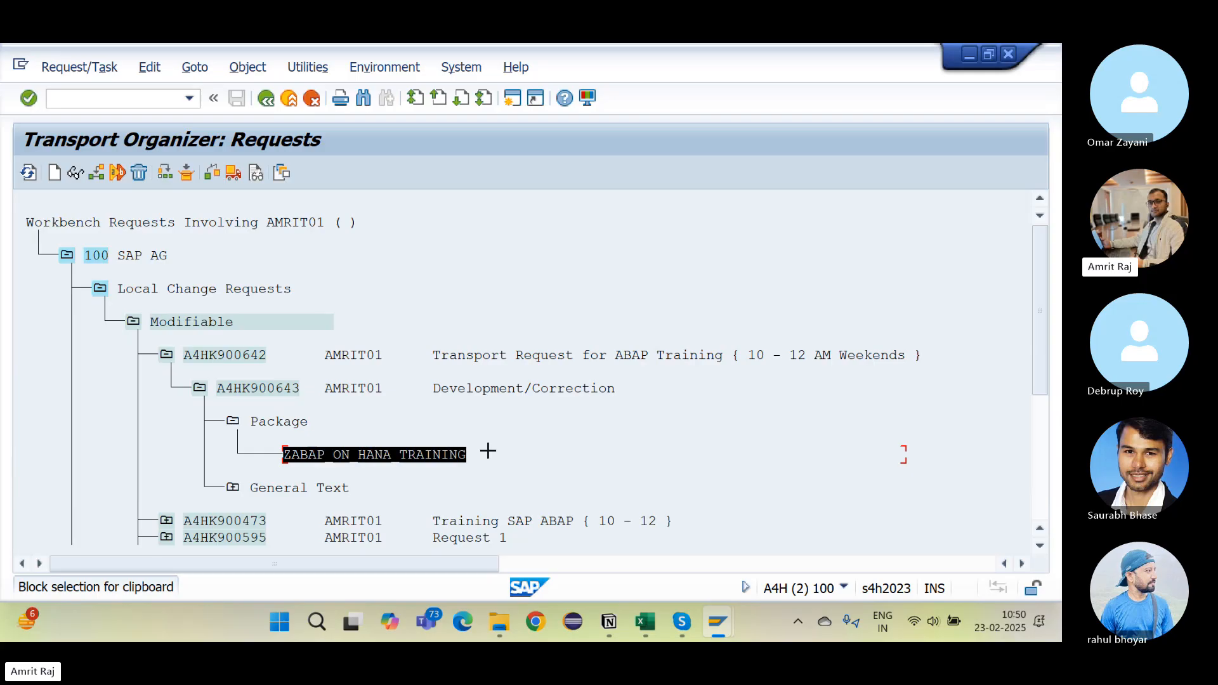
key("ctrl+c")
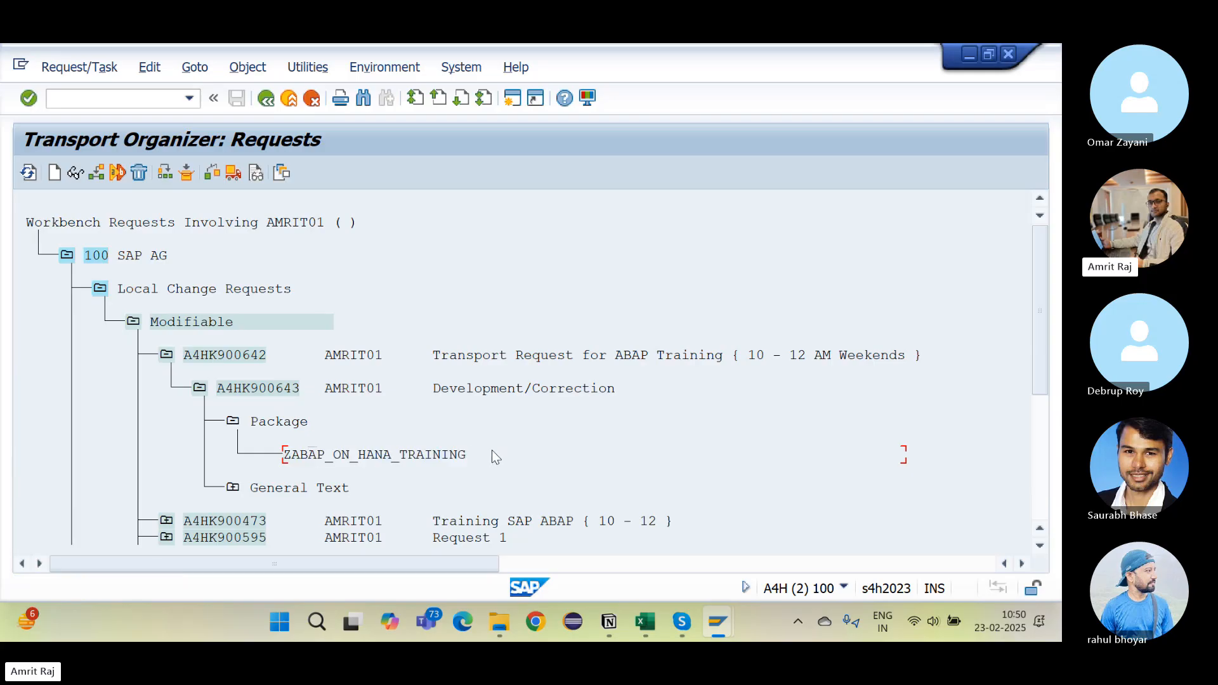
key("alt+Tab")
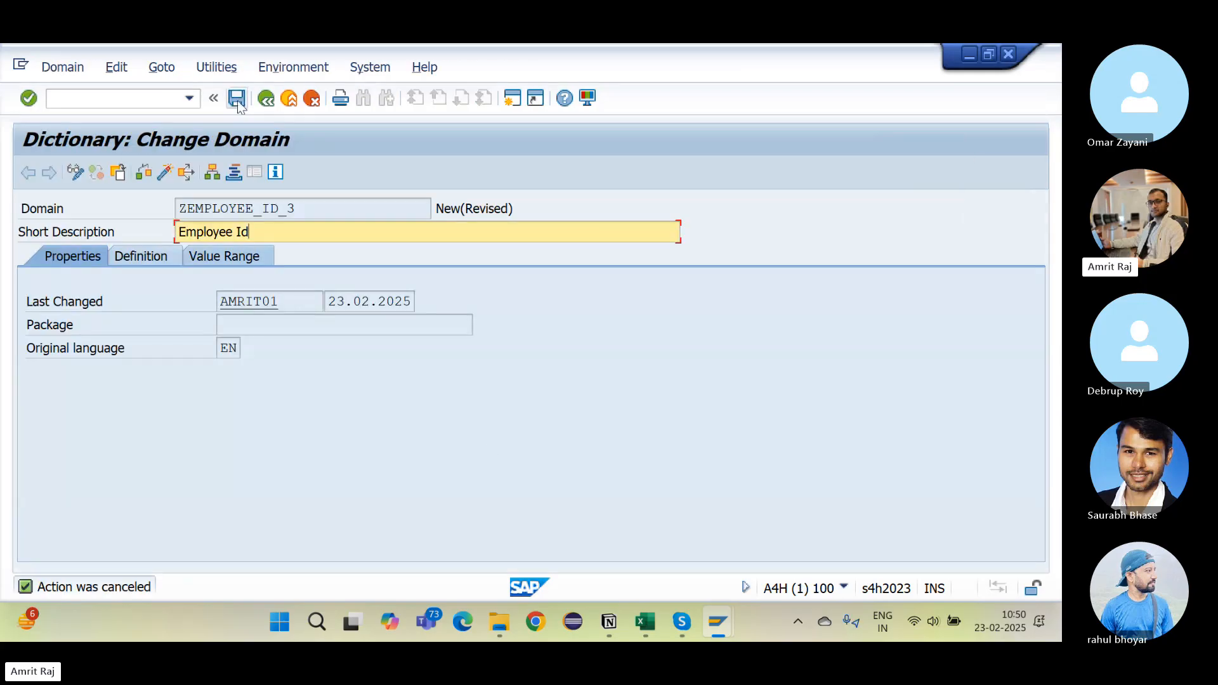
Step: Save domain ZEMPLOYEE_ID_3 to package ZABAP_ON_HANA_TRAINING under a workbench request
left_click(237, 99)
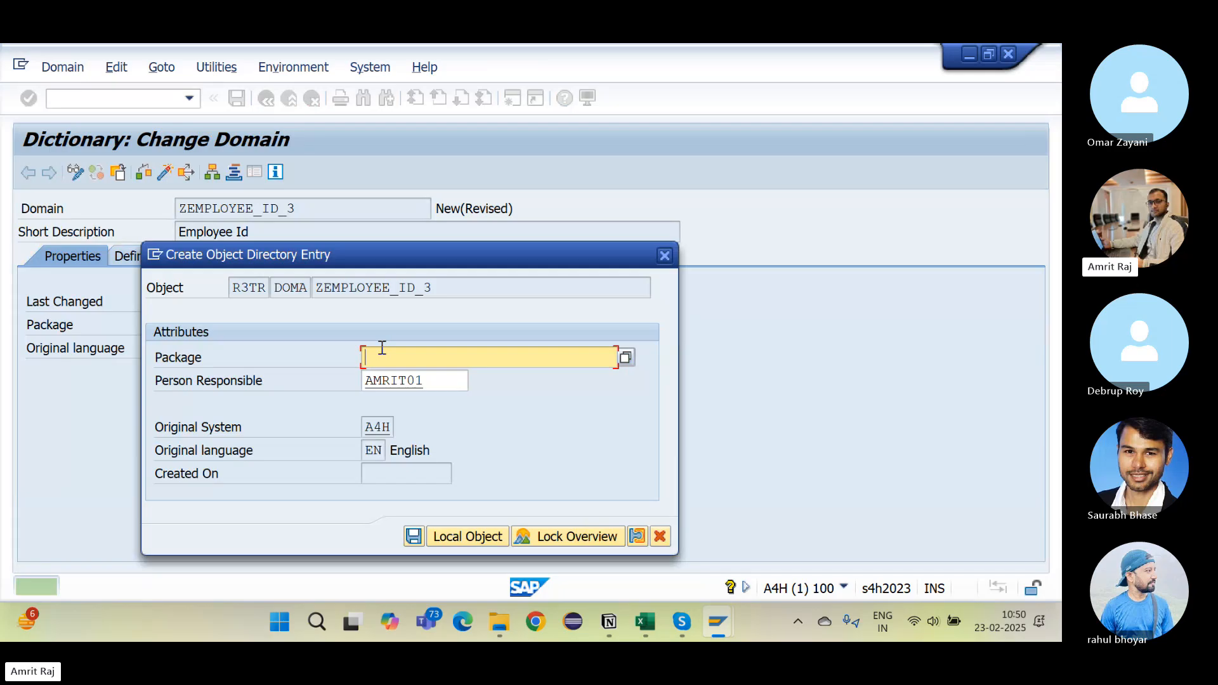
key("ctrl+v")
left_click(415, 537)
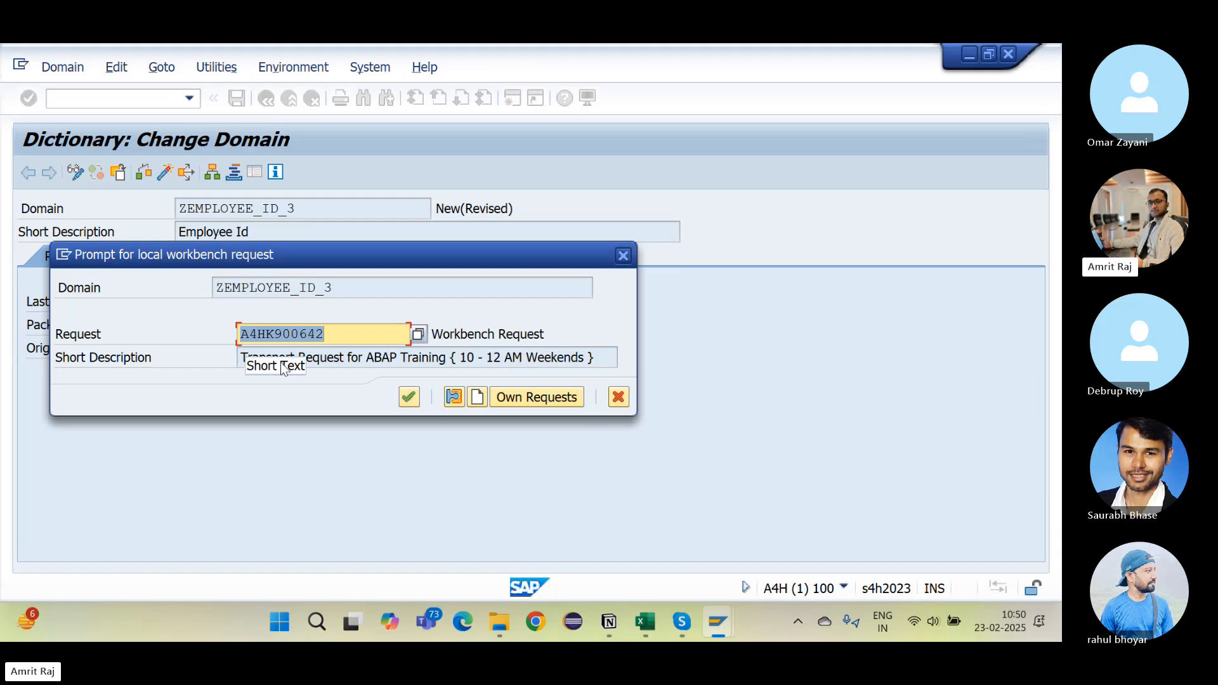
left_click(409, 398)
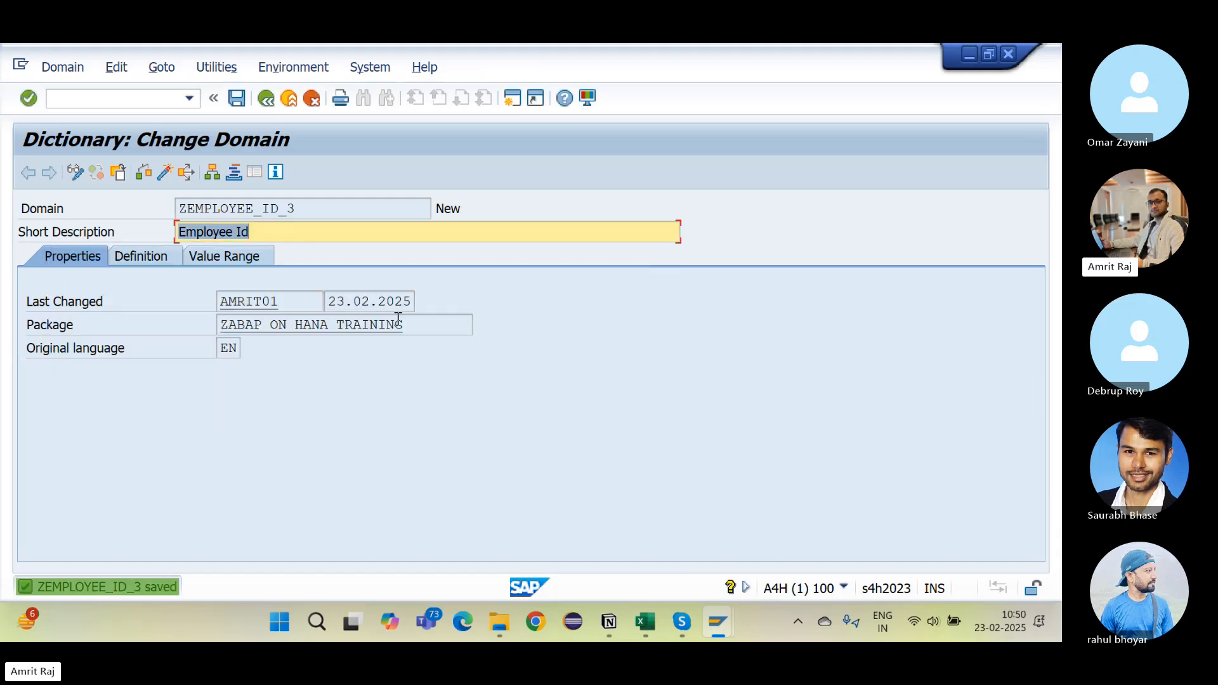
left_click_drag(403, 322, 210, 343)
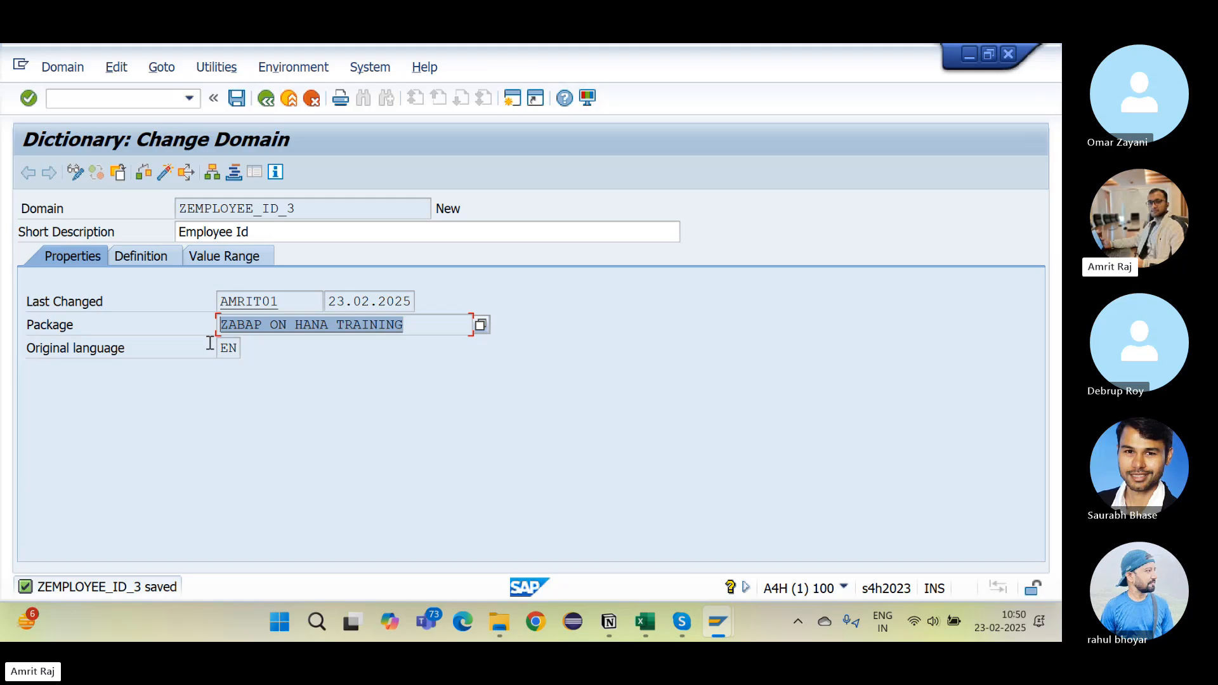
Step: Show the domain's definition: data type CHAR with a length of 3 characters
left_click(144, 258)
left_click_drag(218, 324, 157, 325)
left_click(199, 349)
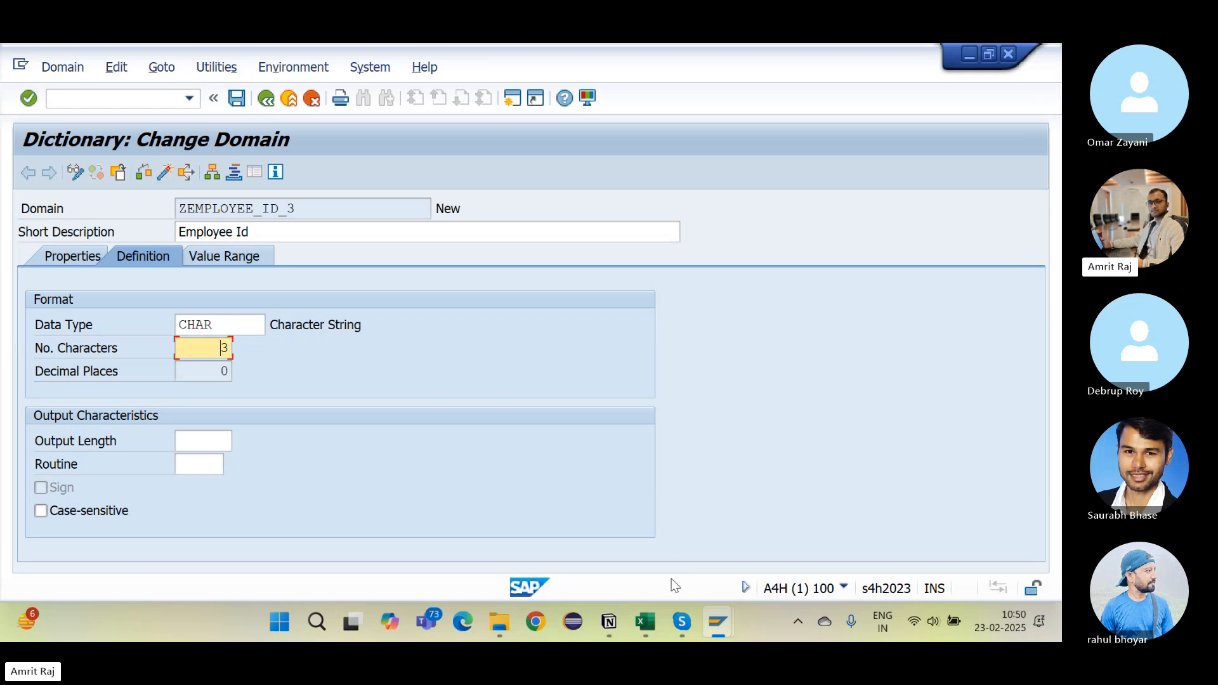
left_click(615, 620)
Step: Insert a first Note bullet: 'Whenever you will create any database object or program, two things you must have to do'
scroll(605, 405, "up", 4)
scroll(606, 405, "down", 3)
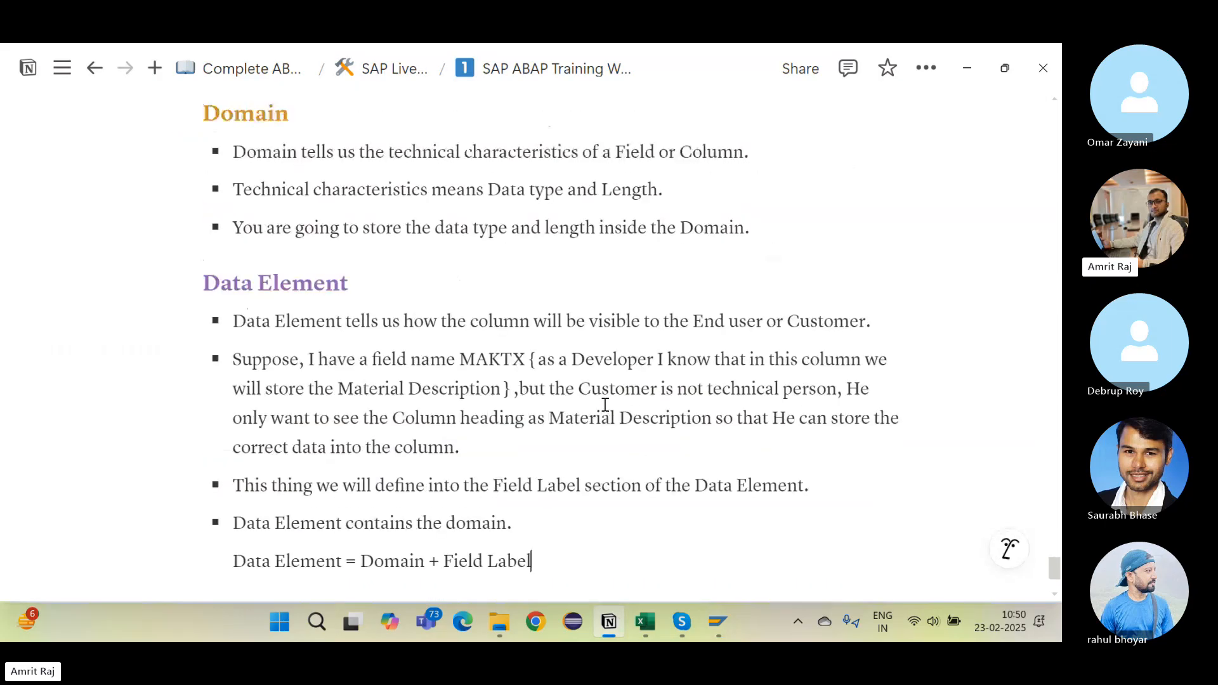
scroll(605, 405, "up", 4)
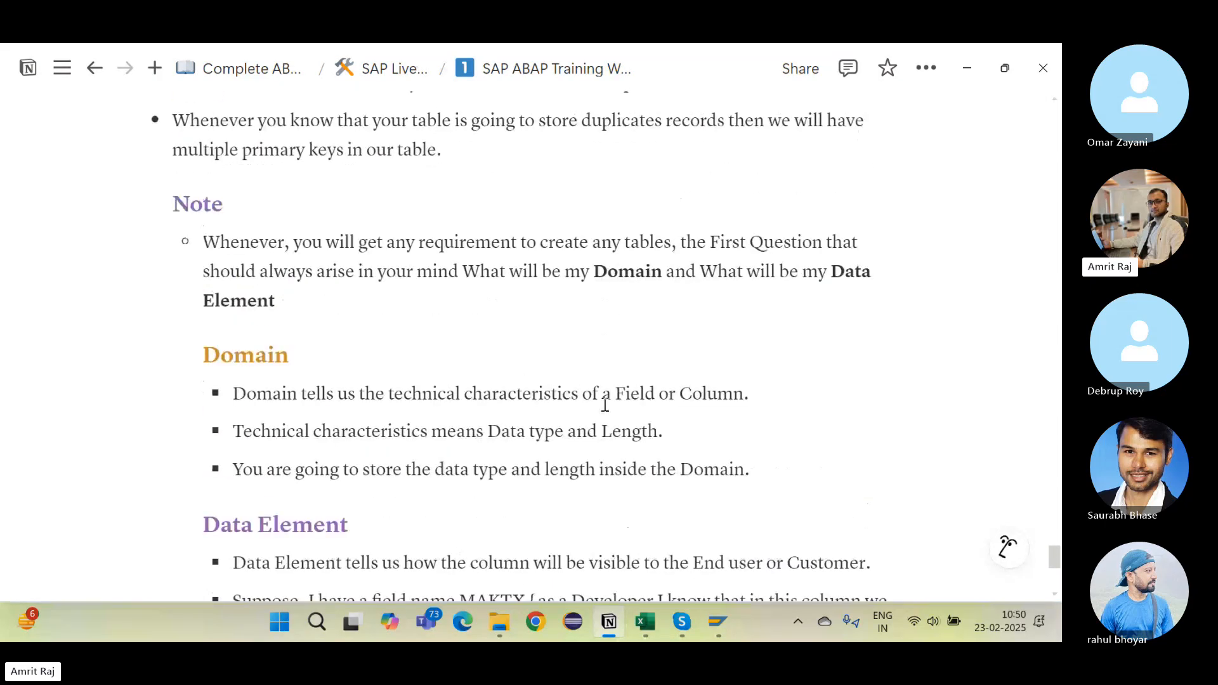
left_click(204, 237)
key("Return")
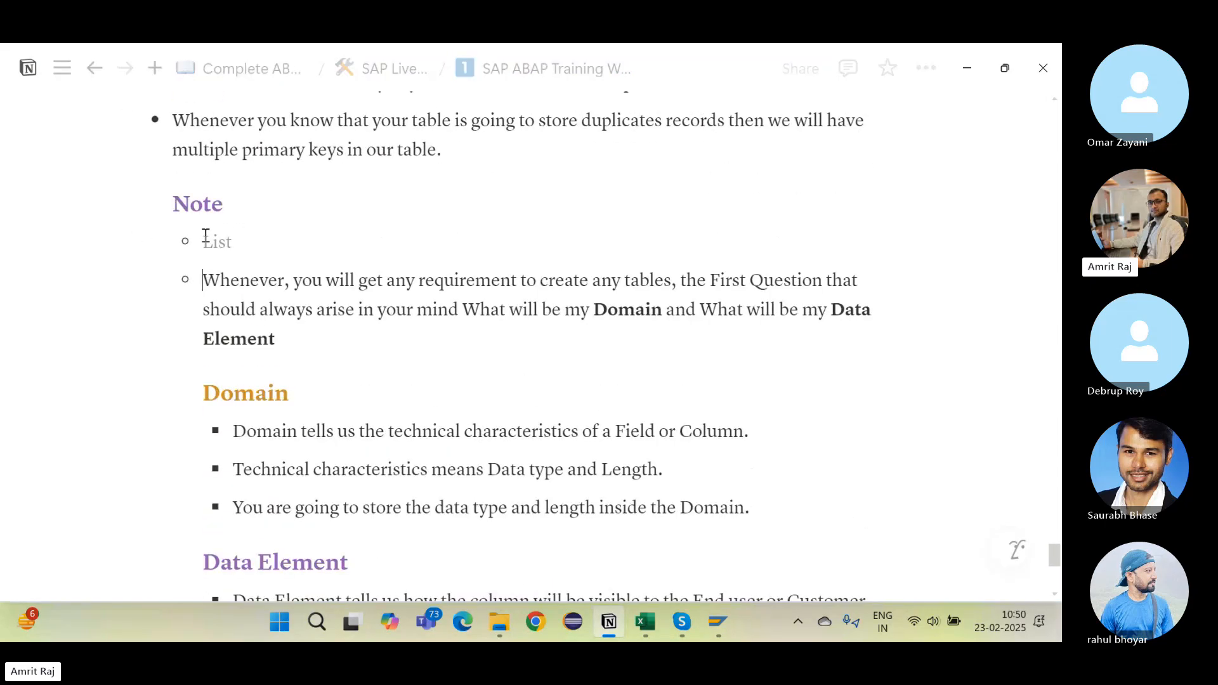
type("Eh")
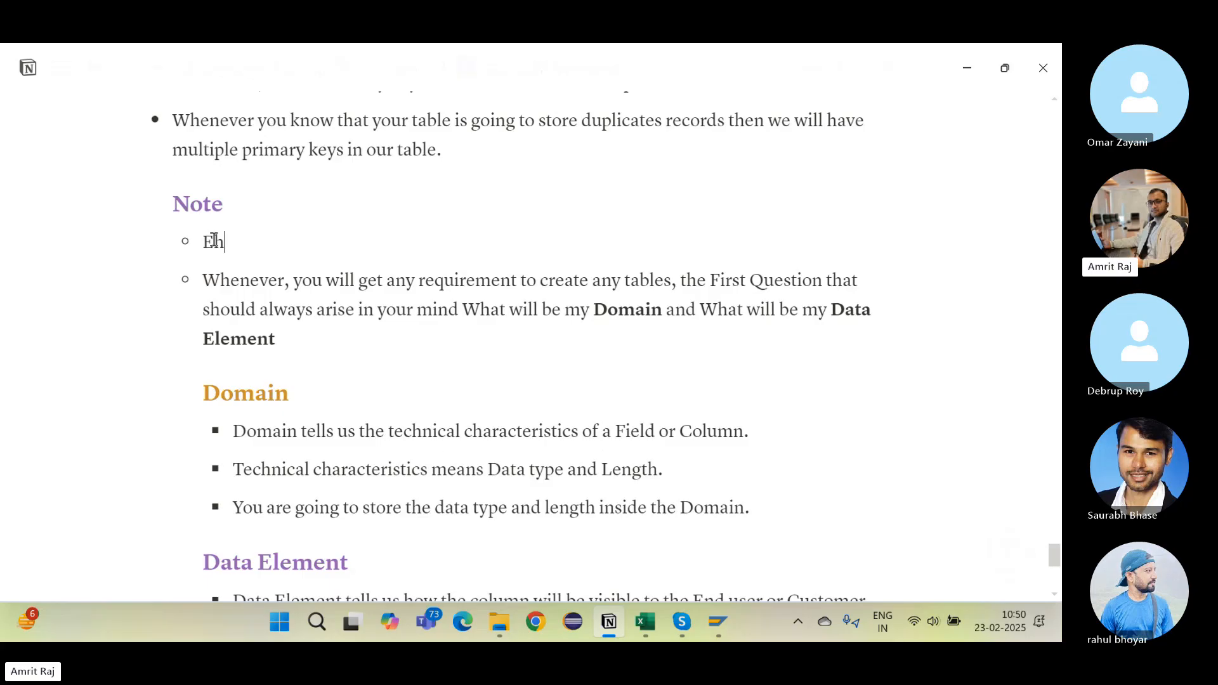
key("BackSpace")
type("Whenevre")
key("BackSpace")
key("BackSpace")
type("er ")
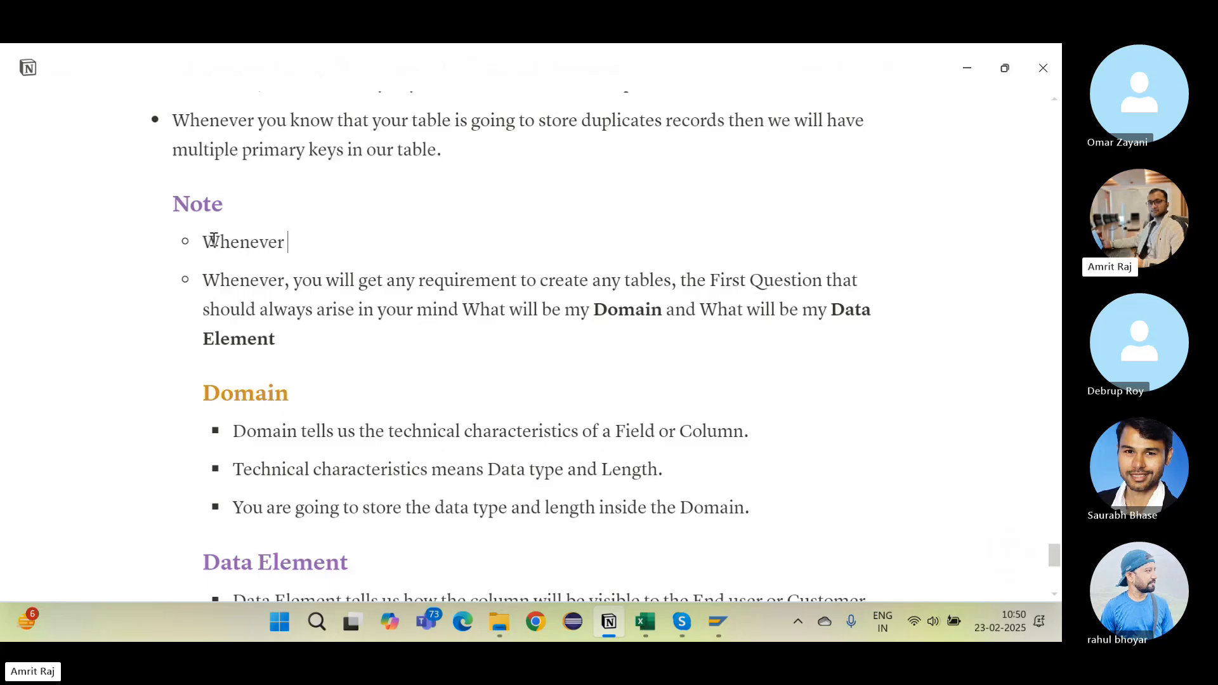
type("you will create any datab")
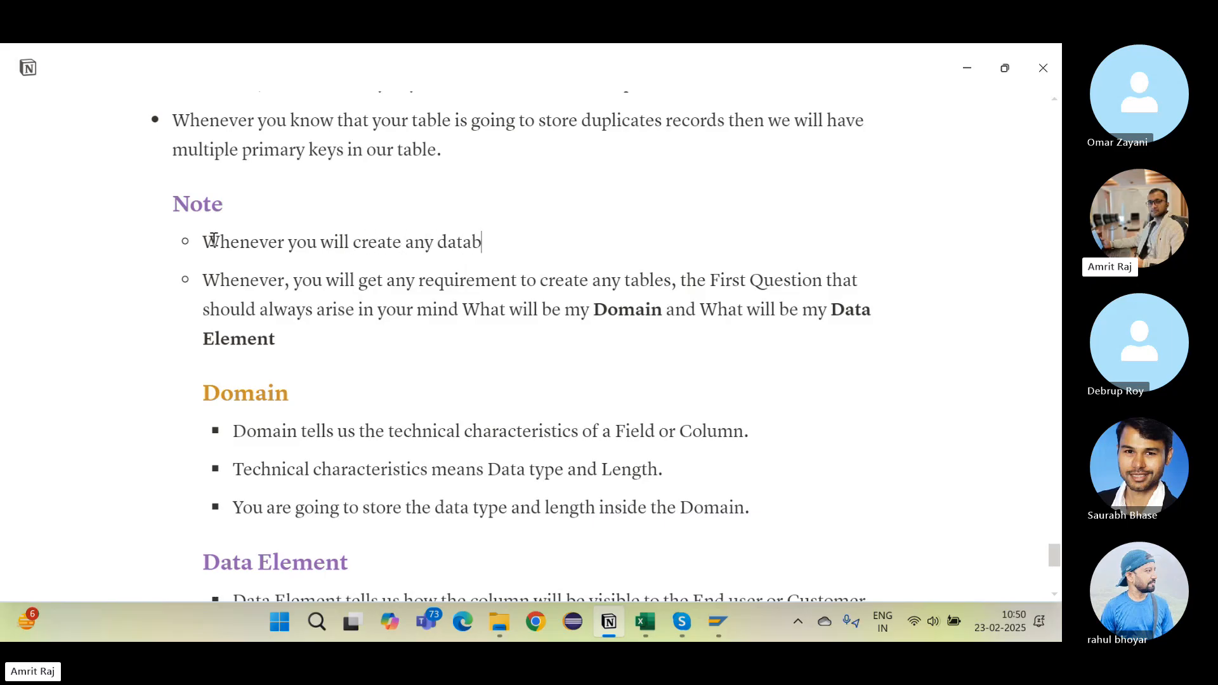
type("ase object ")
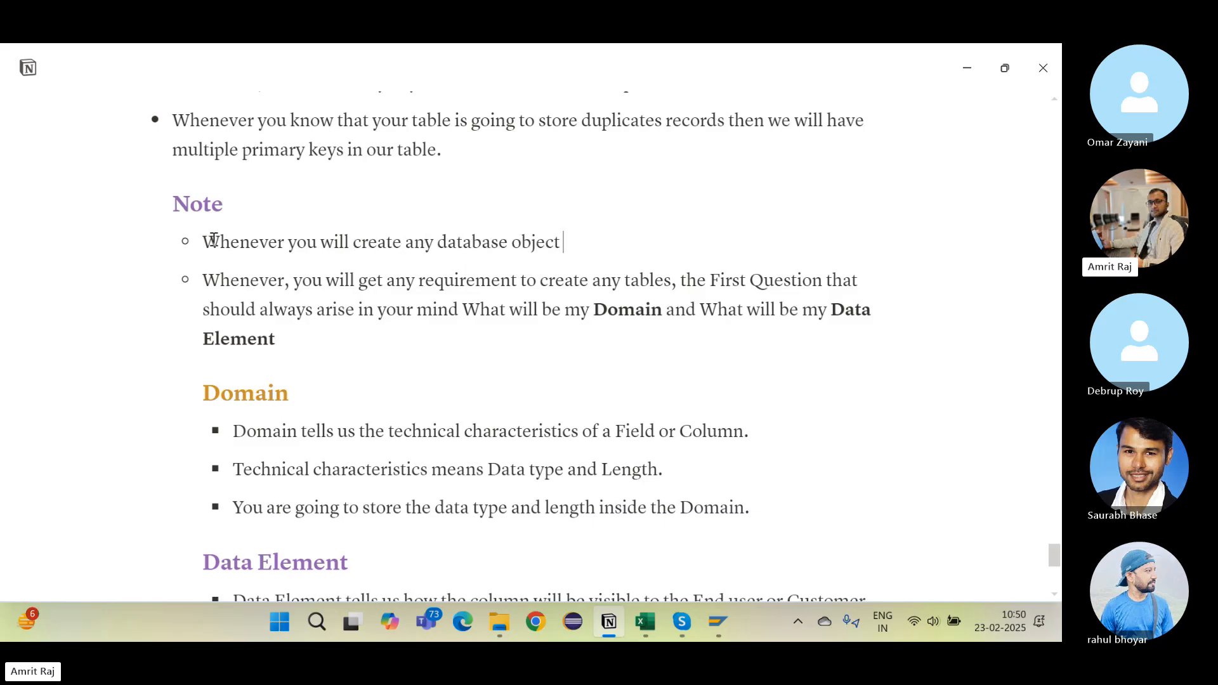
type("or program")
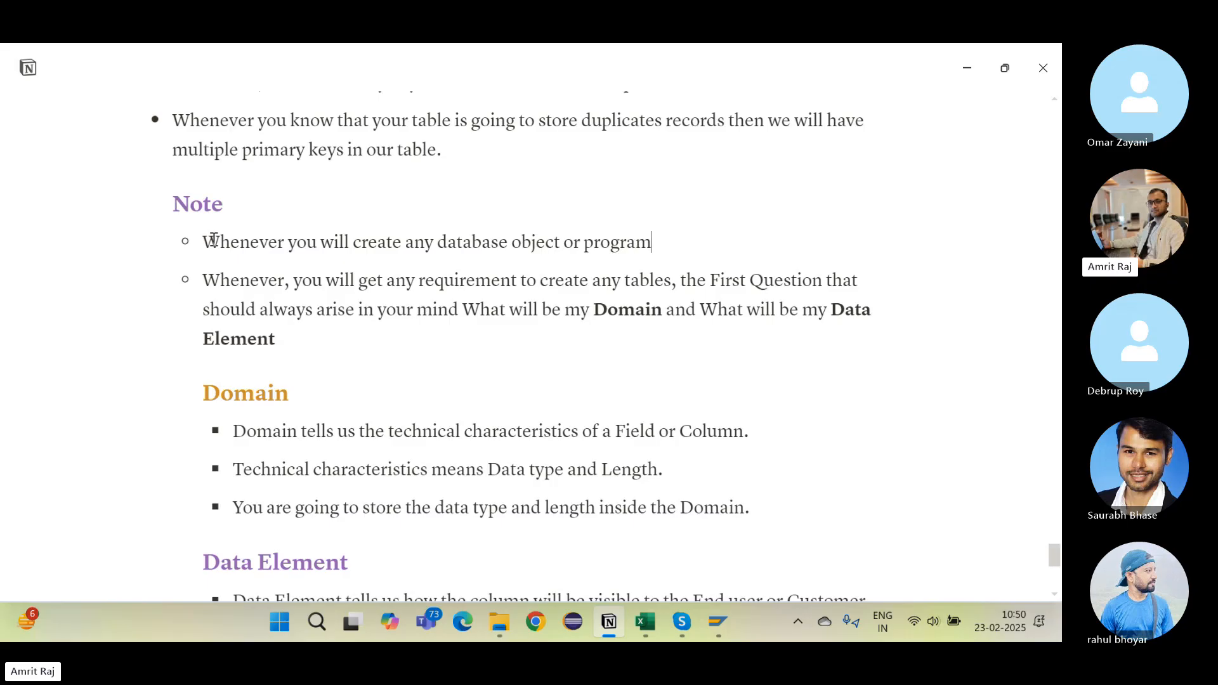
type(", two things ")
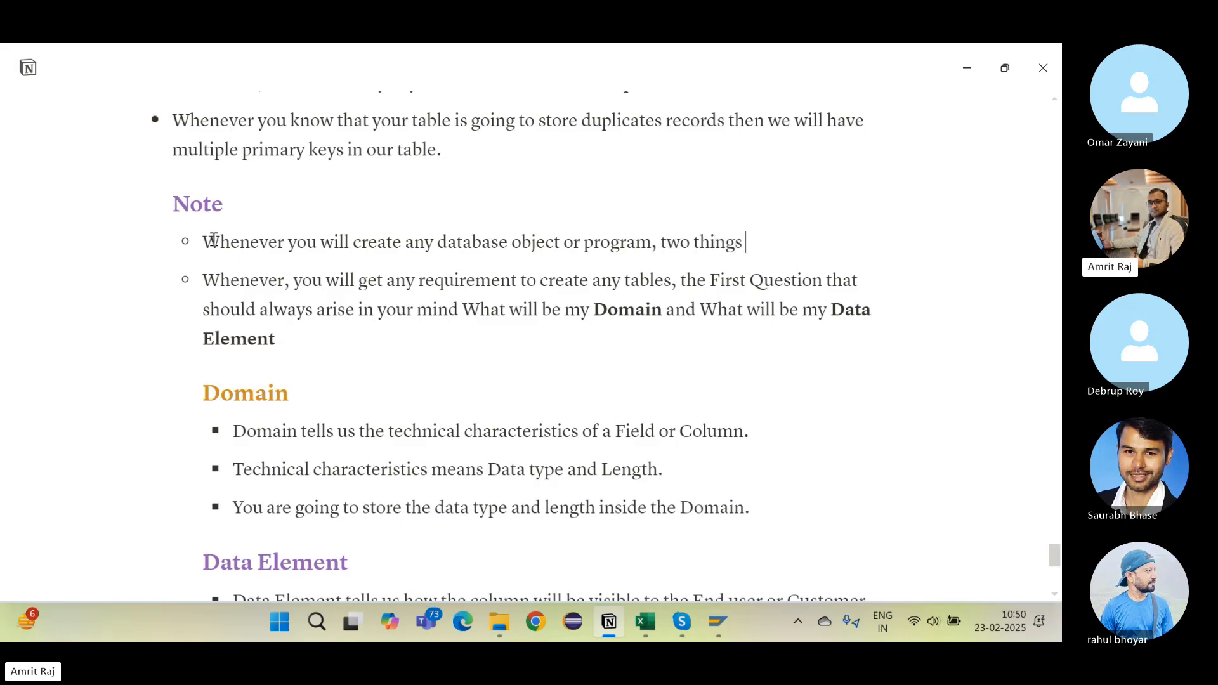
type("you must have to do")
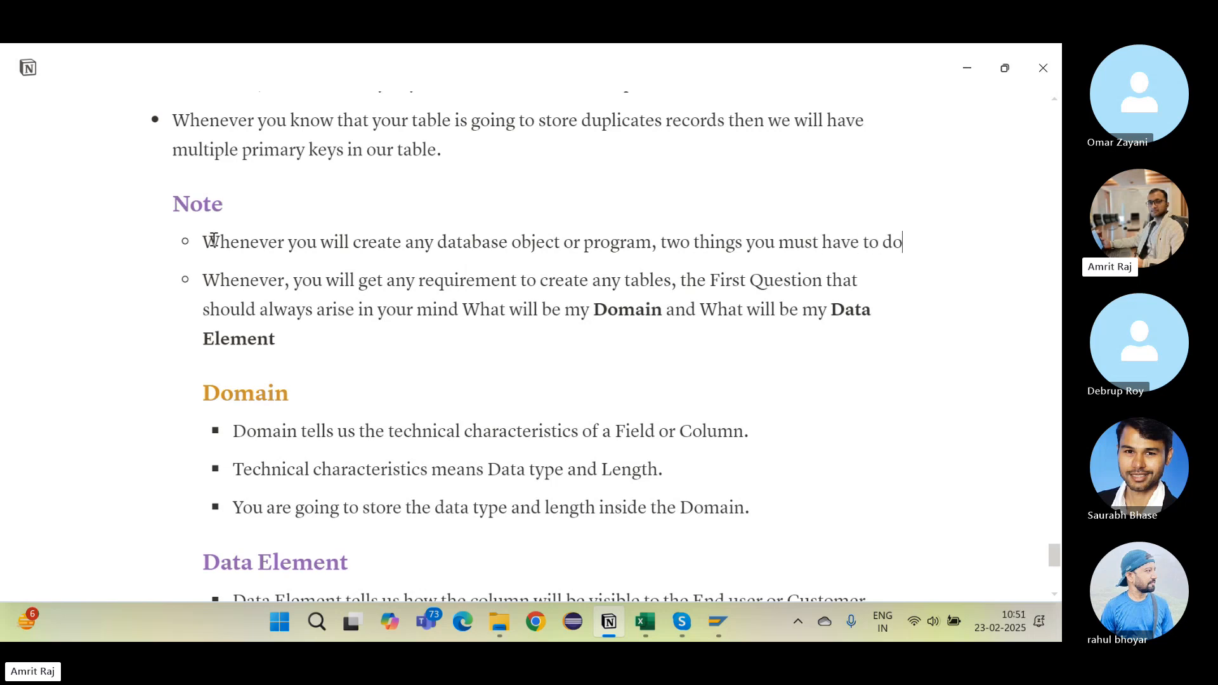
left_click_drag(415, 242, 730, 246)
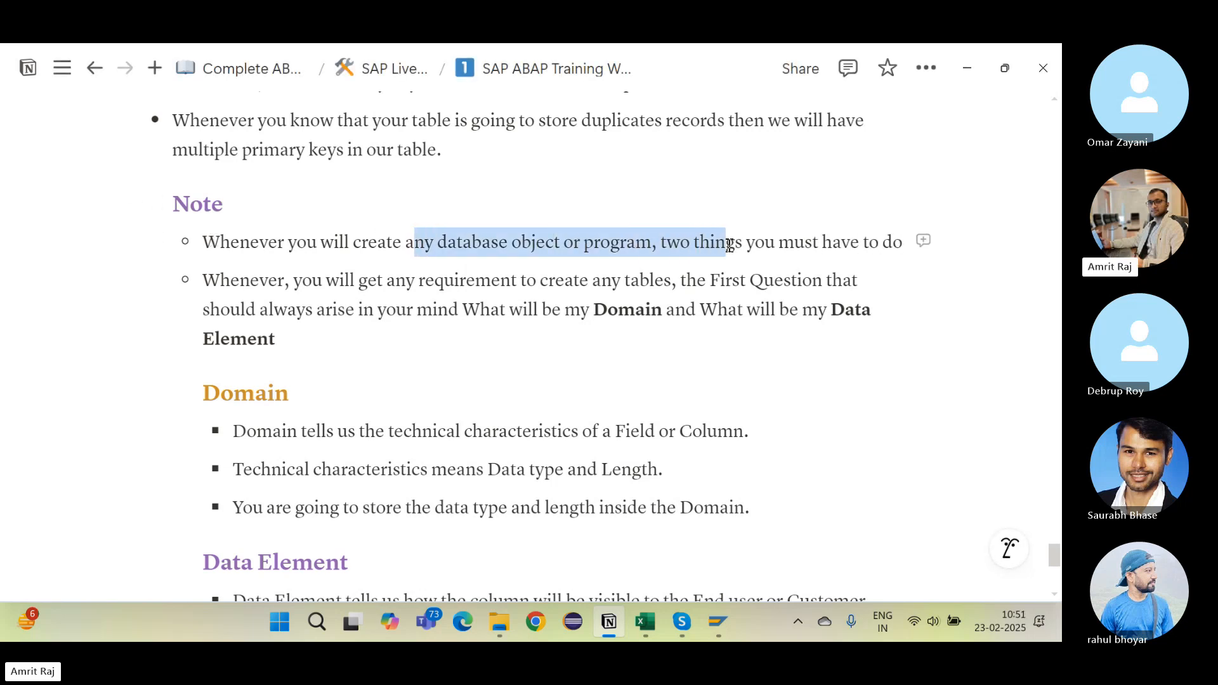
left_click(727, 249)
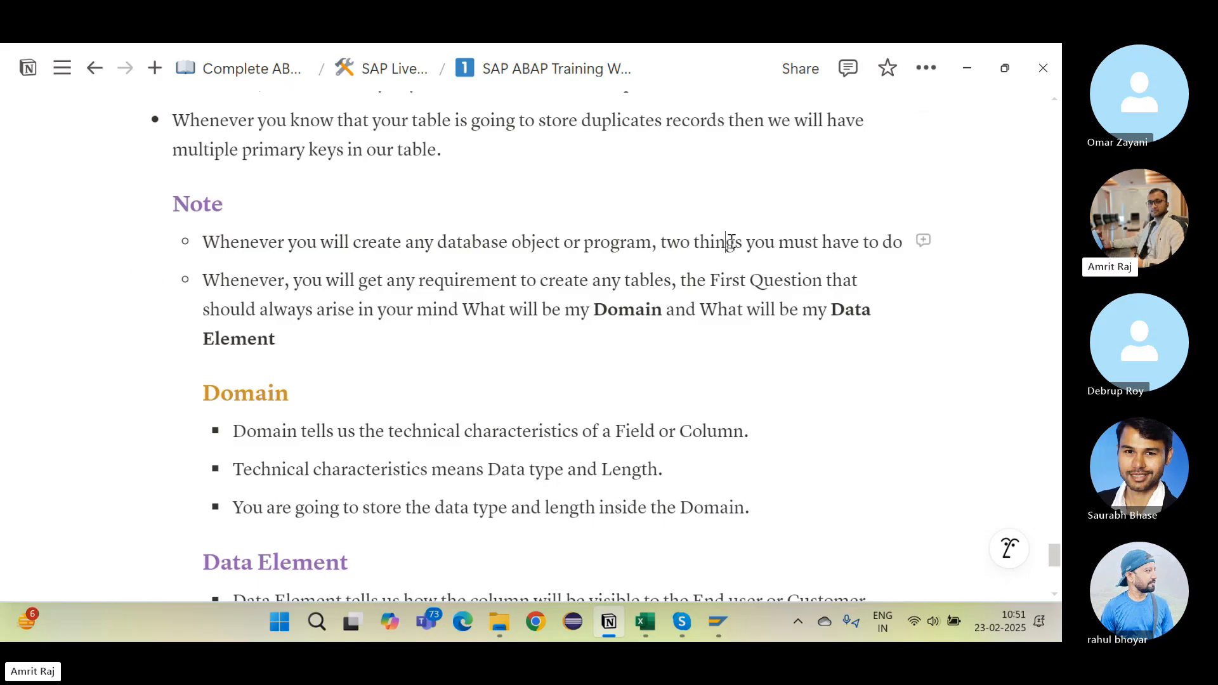
Step: Add numbered items 'Ctrl + F2 {Syntax Check}' and 'Ctrl + F3 {Activate}' below the new note
left_click(904, 242)
key("Return")
type("1. Ct")
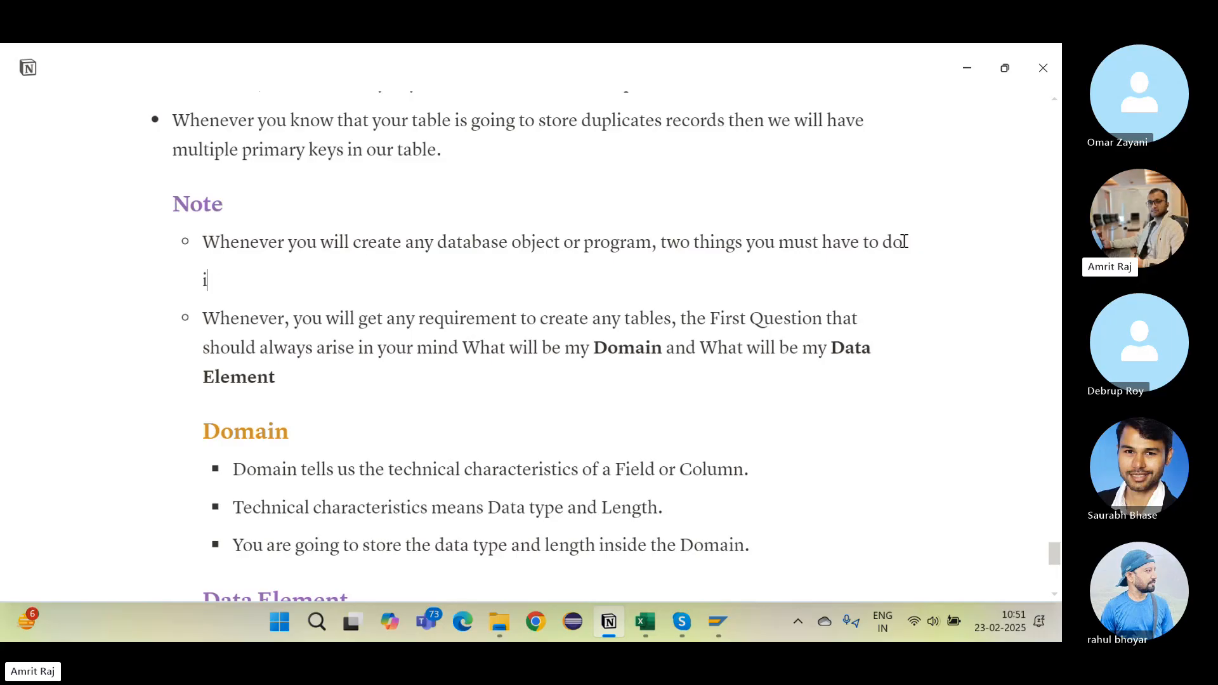
type("rl + F2 {Syntax Check")
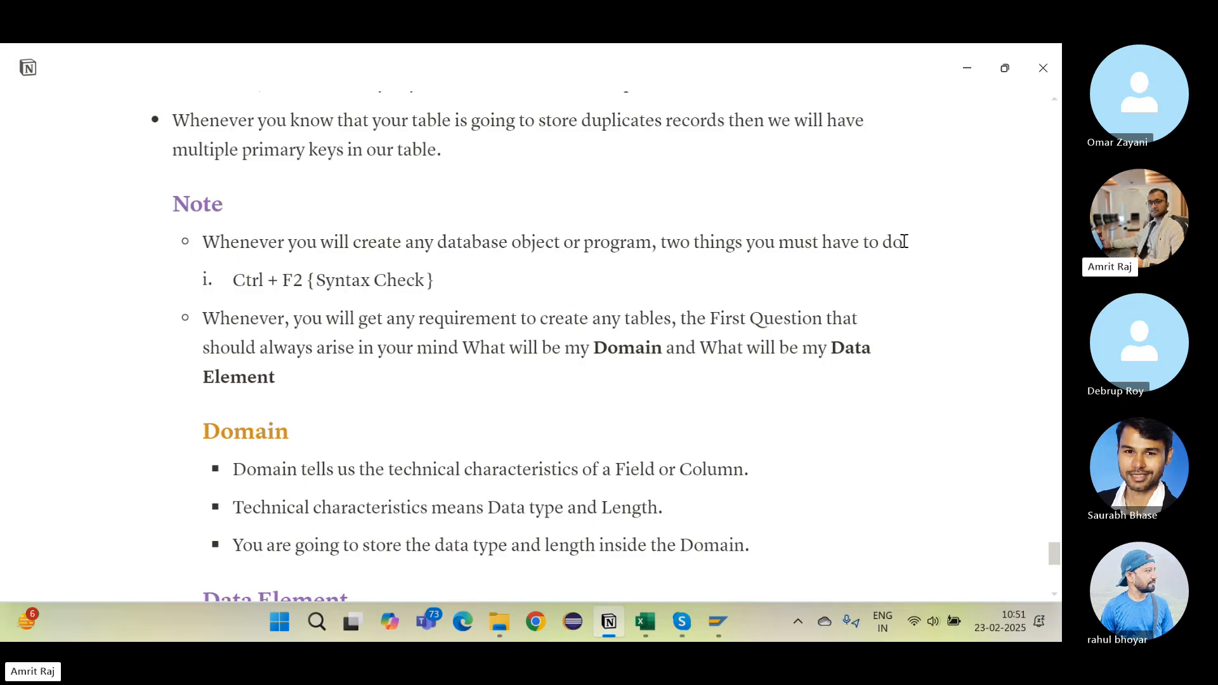
key("Return")
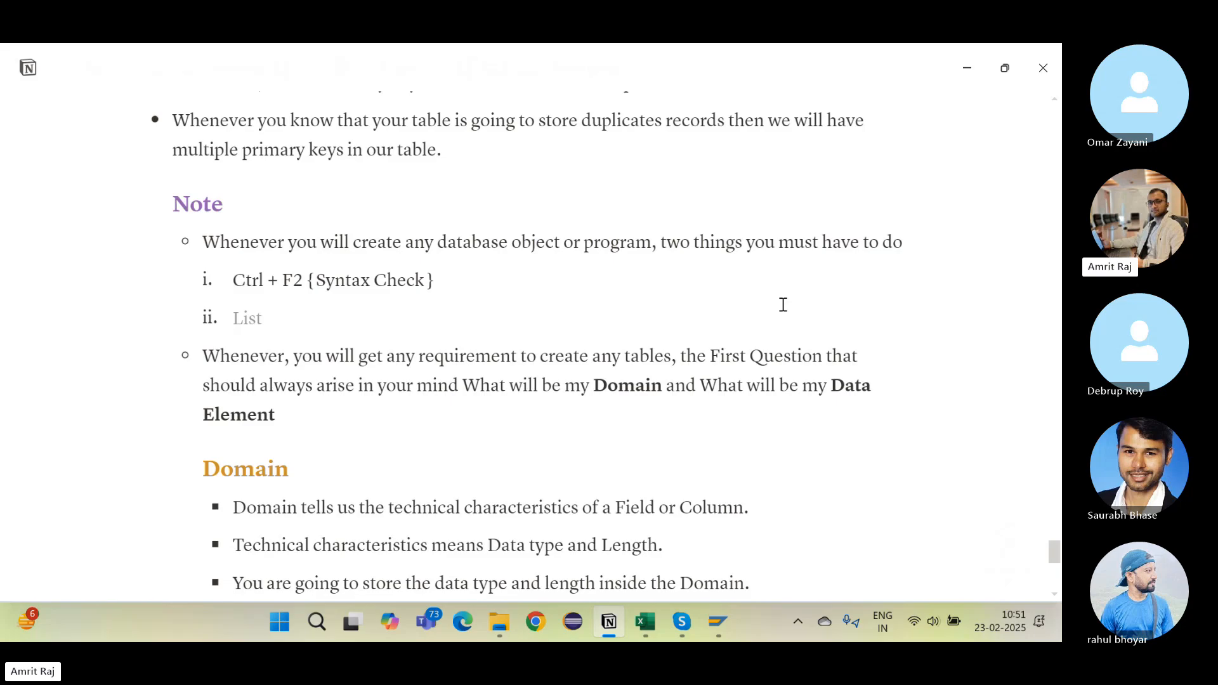
type("Ctrl + F3 {Activate")
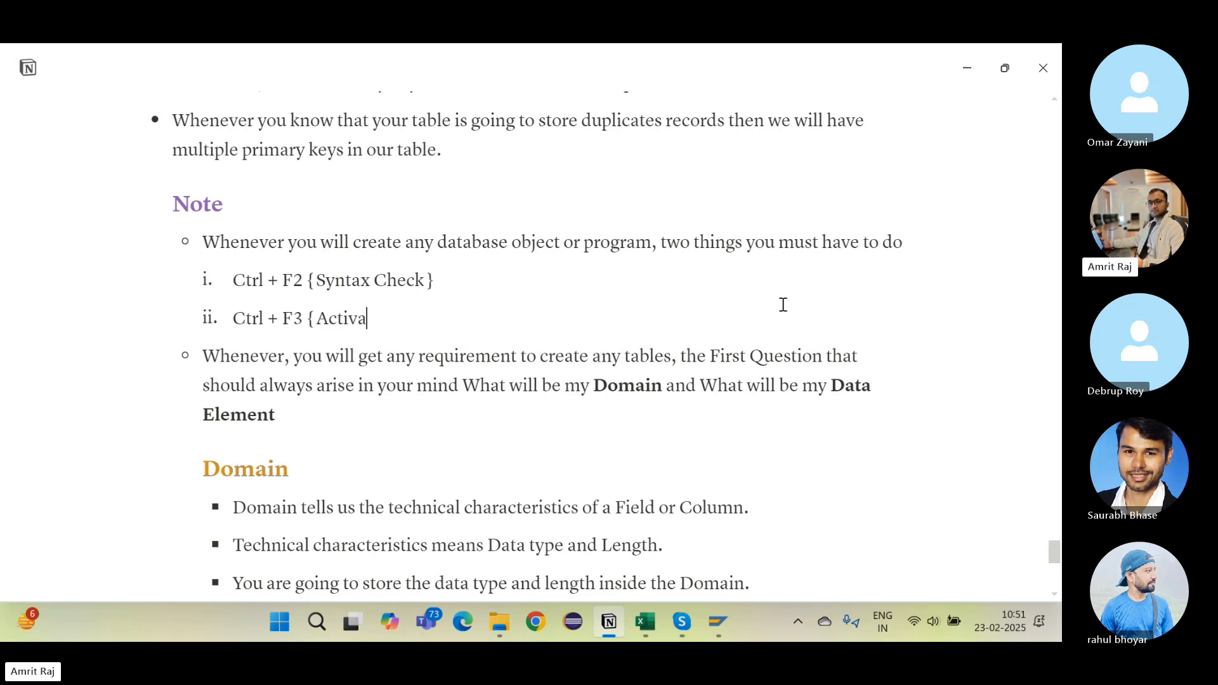
Step: Add an indented bullet under Activate saying unless the object is activated you cannot use it
key("Return")
key("Return")
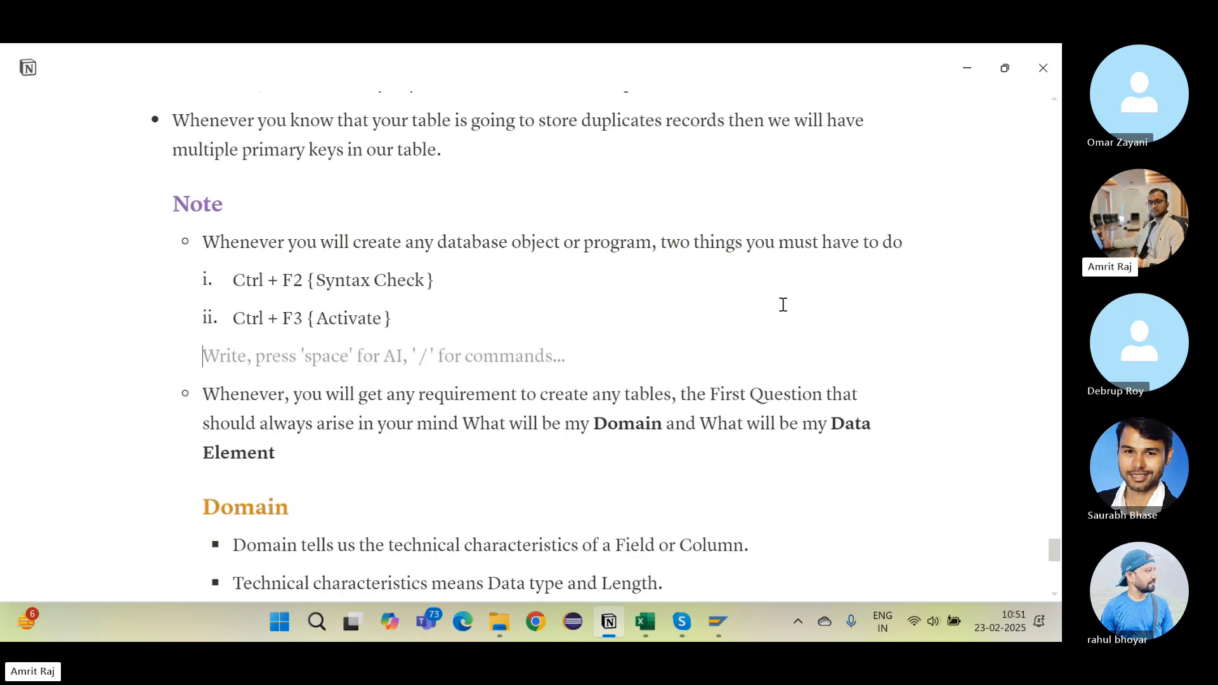
key("Tab")
type("- ")
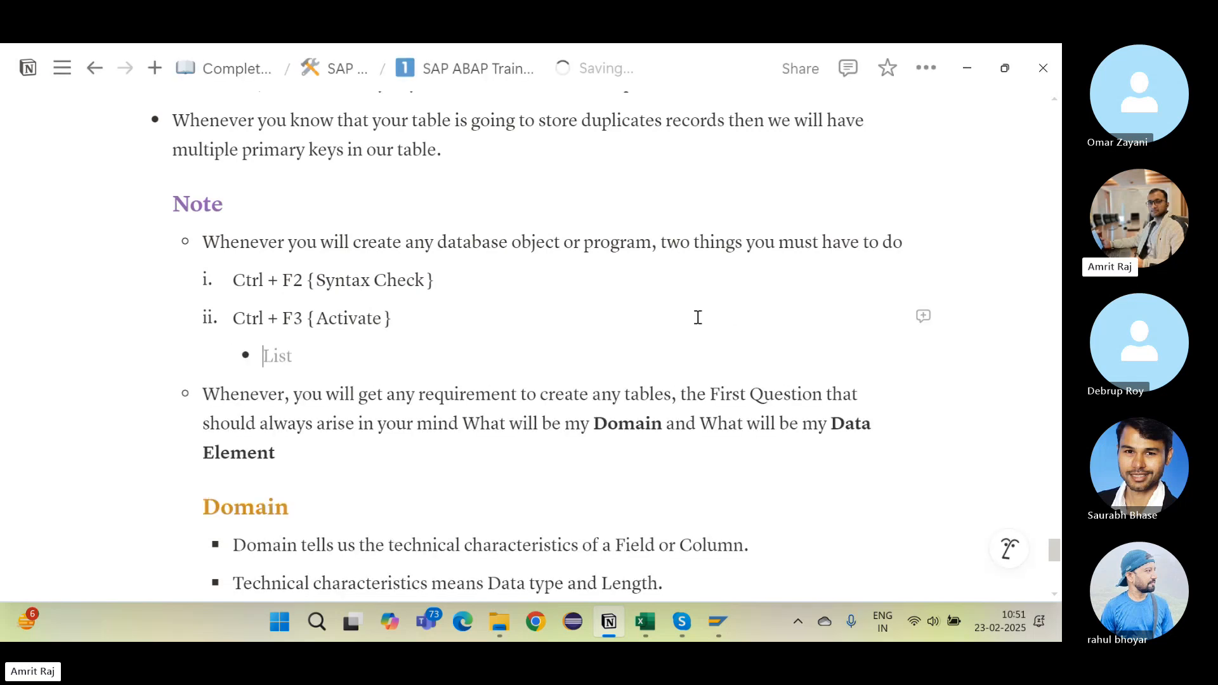
type("Unless a")
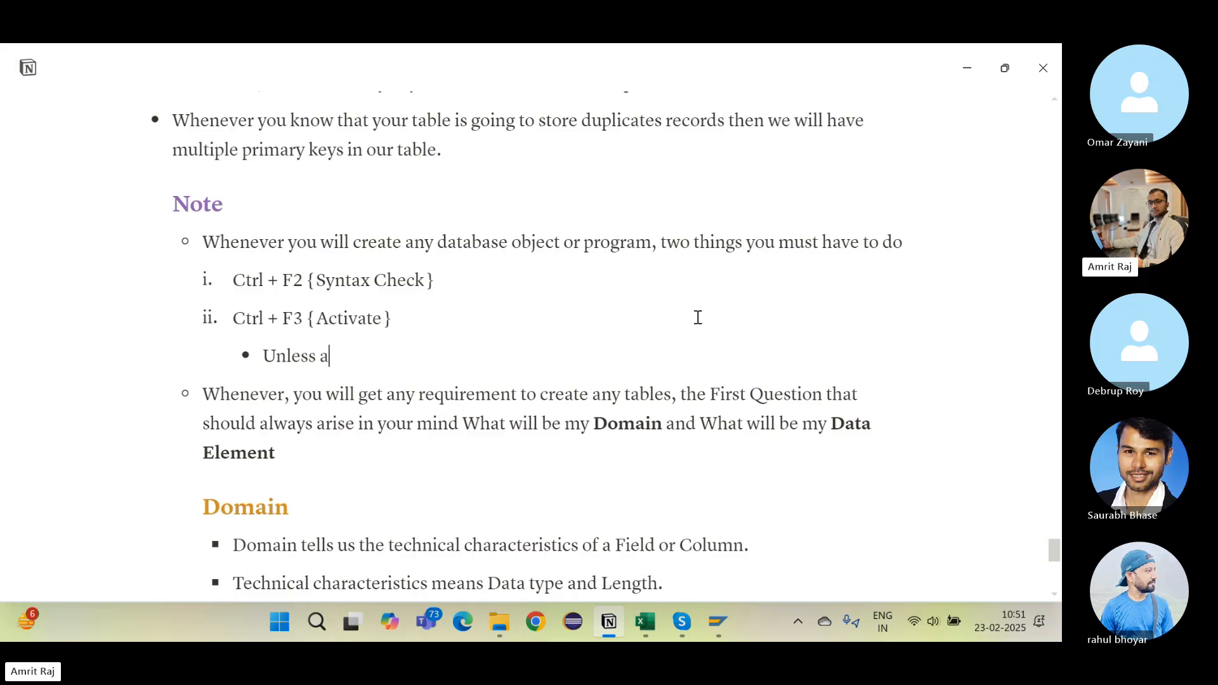
type("nd until you a")
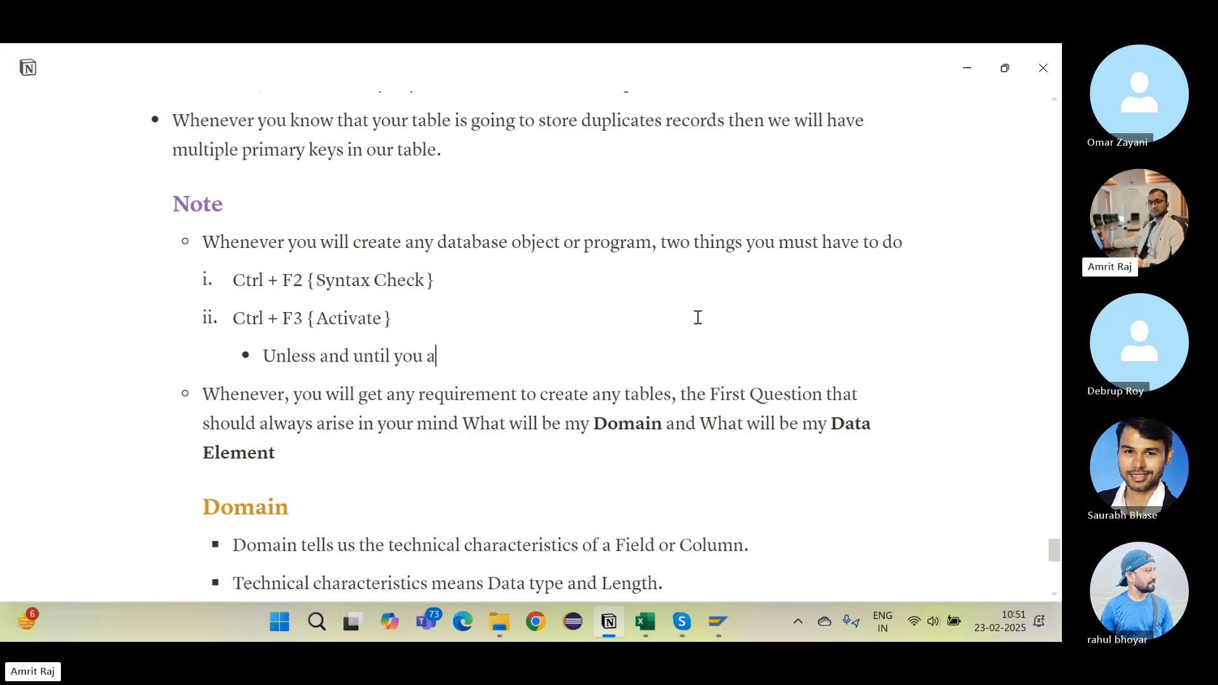
key("BackSpace")
type("object is activated")
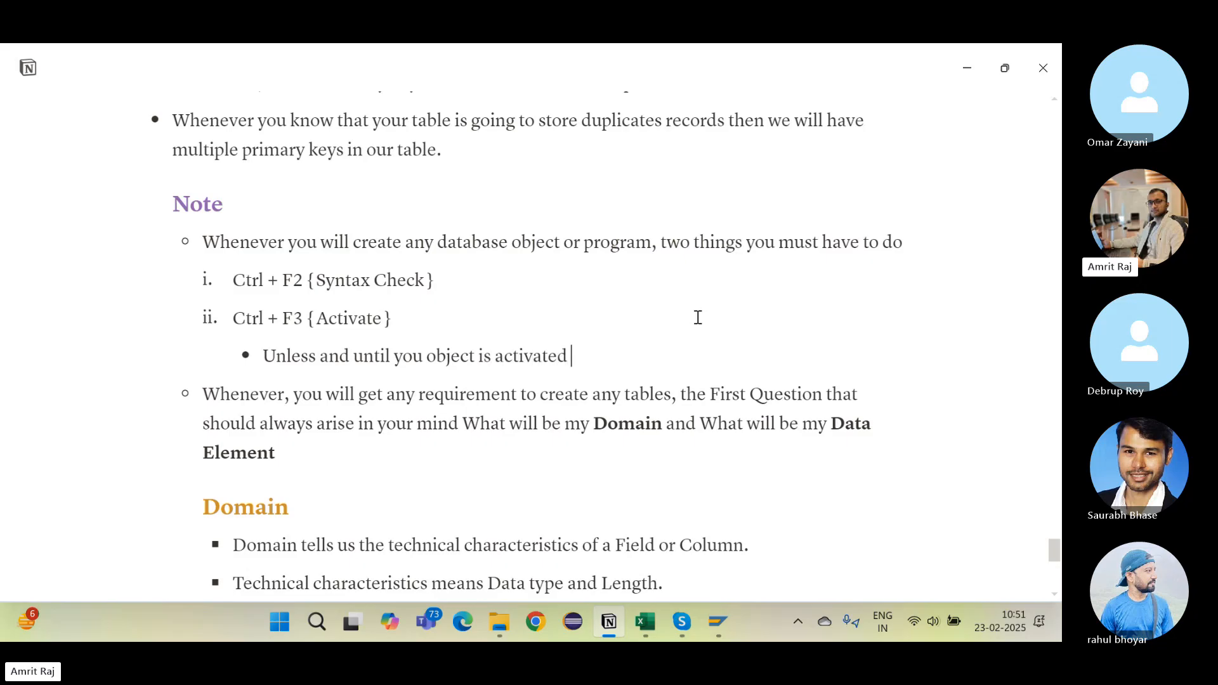
type(" you cannot use it.")
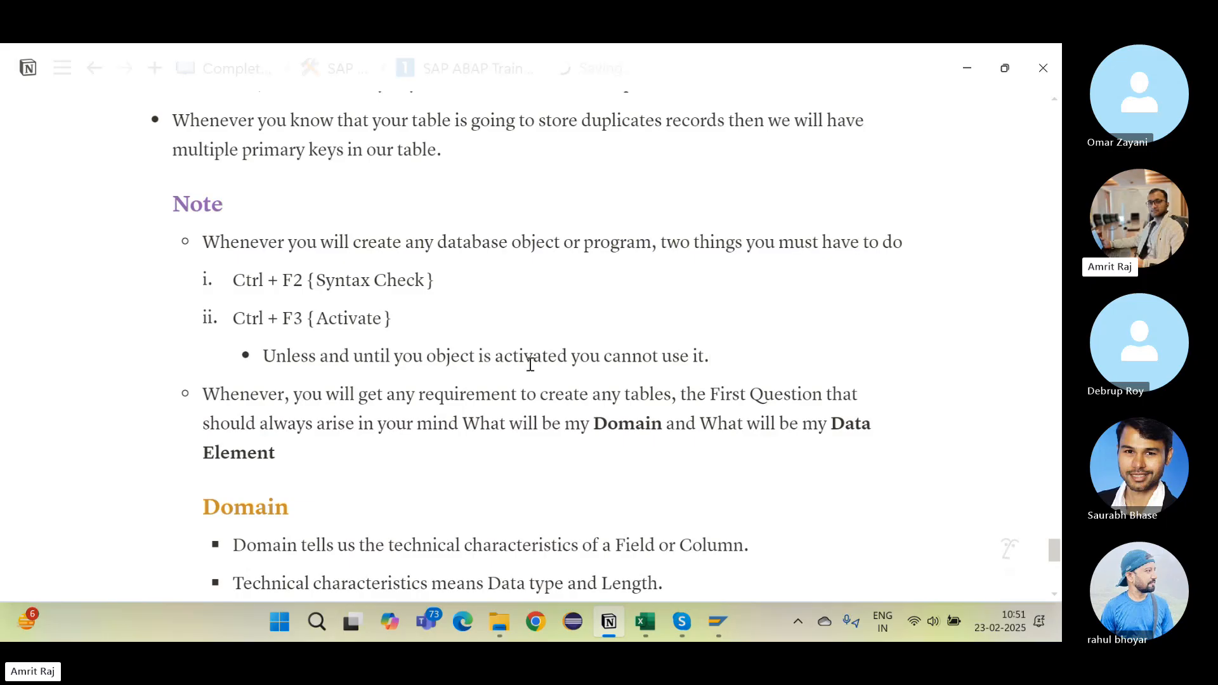
left_click_drag(424, 354, 560, 353)
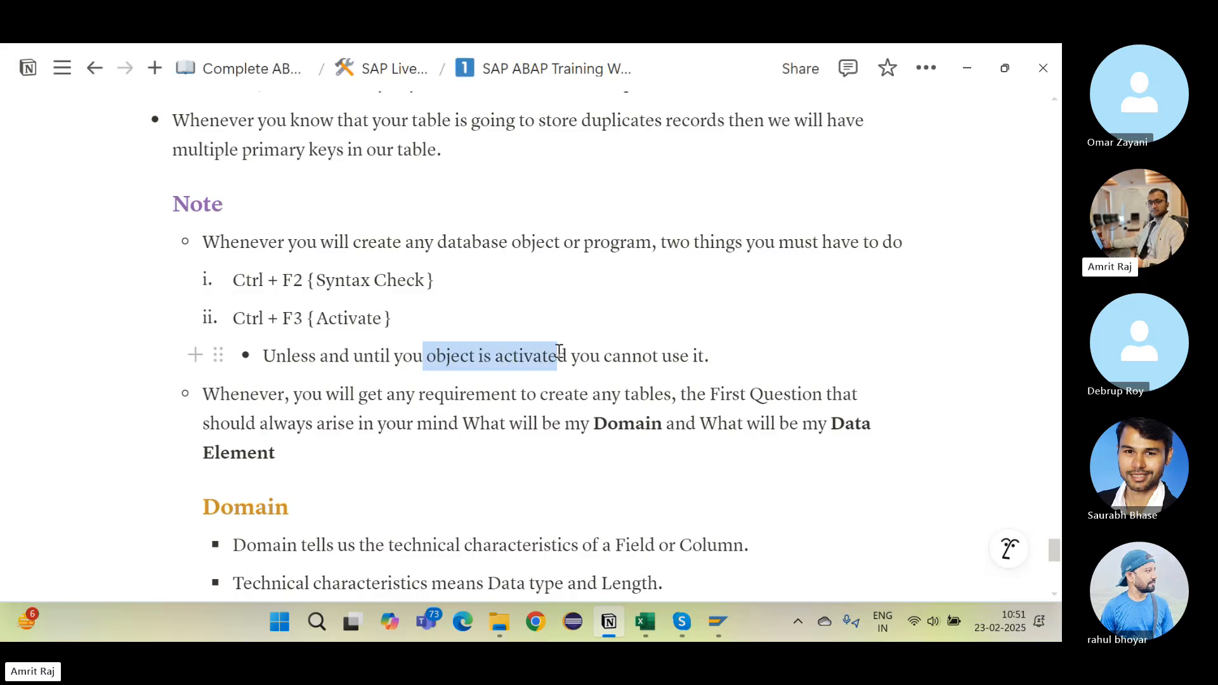
key("alt+Tab")
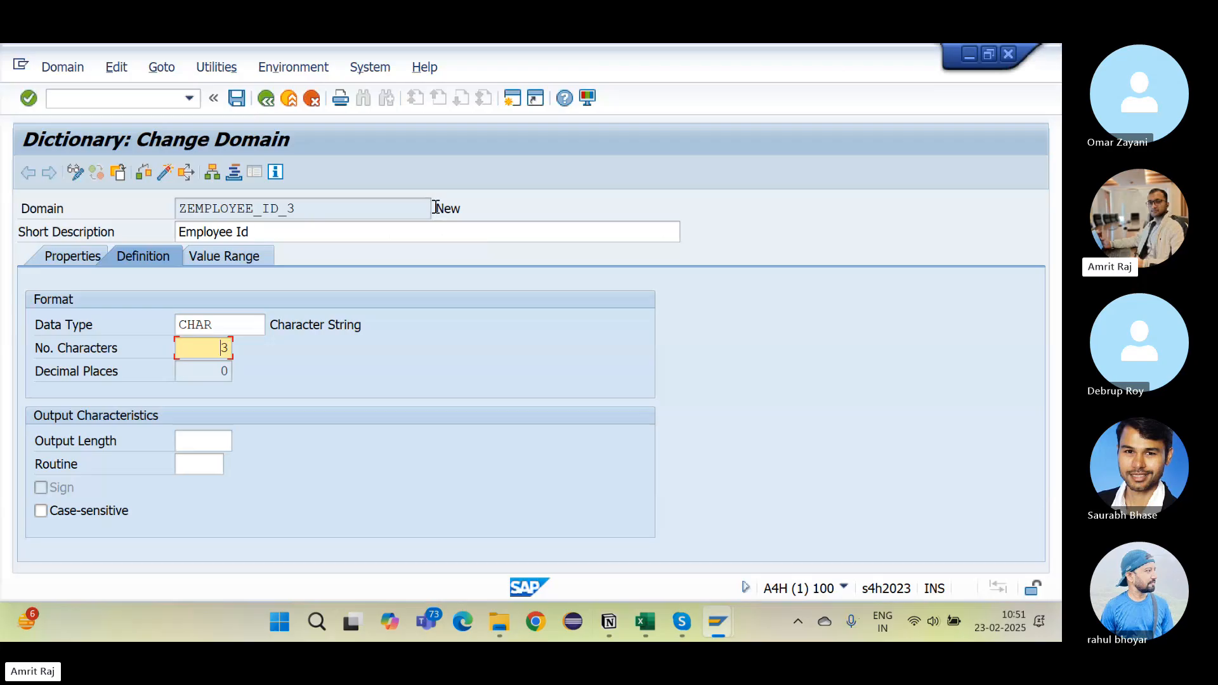
Step: Display table MAKT's fields in a new SE11 session, contrasting its Active status with the domain's New status
left_click_drag(435, 209, 466, 211)
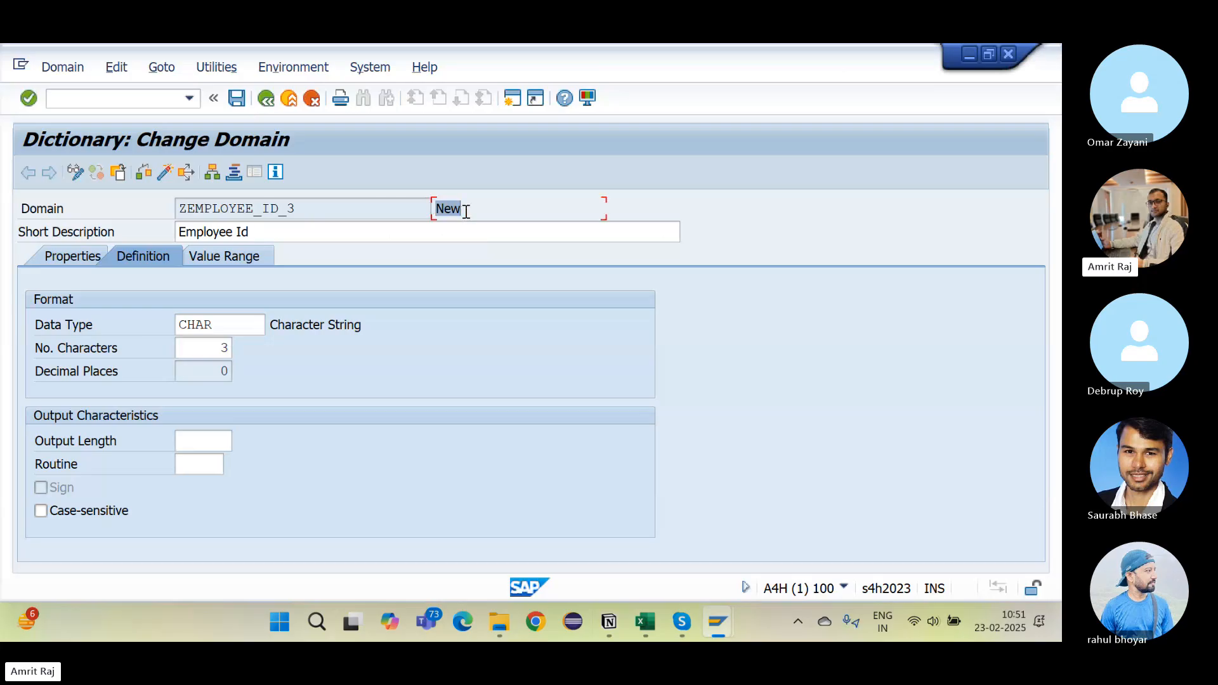
left_click(139, 105)
type("/ose11")
key("Return")
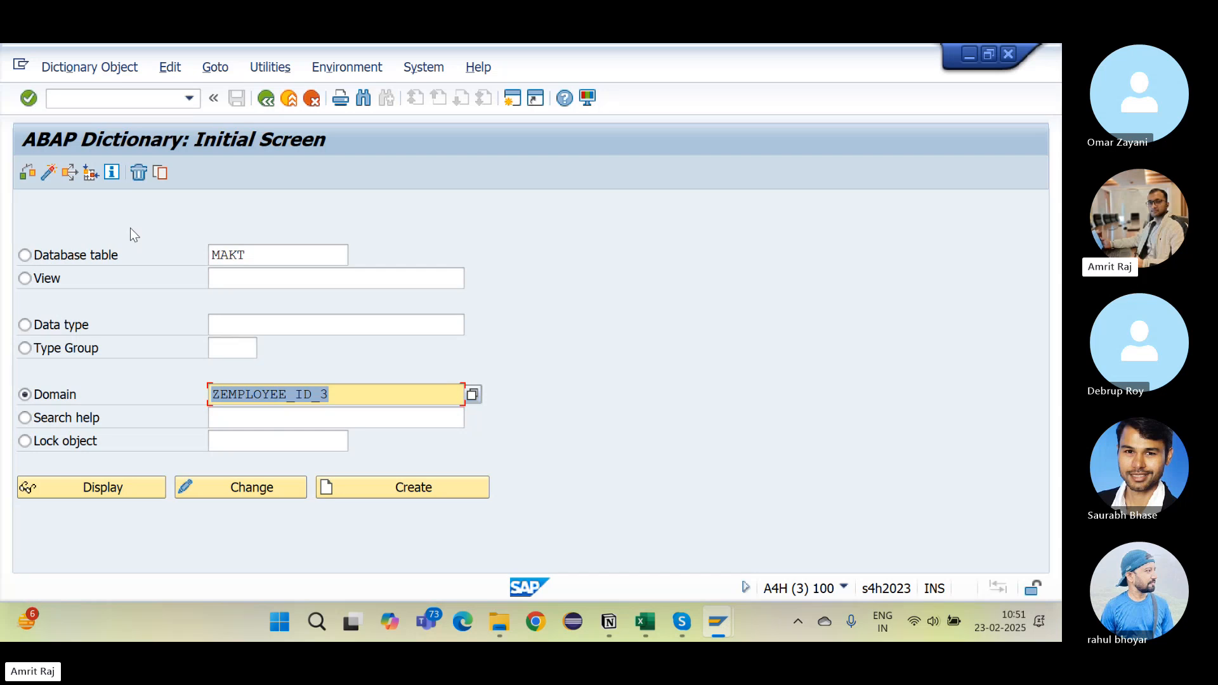
key("BackSpace")
left_click(72, 254)
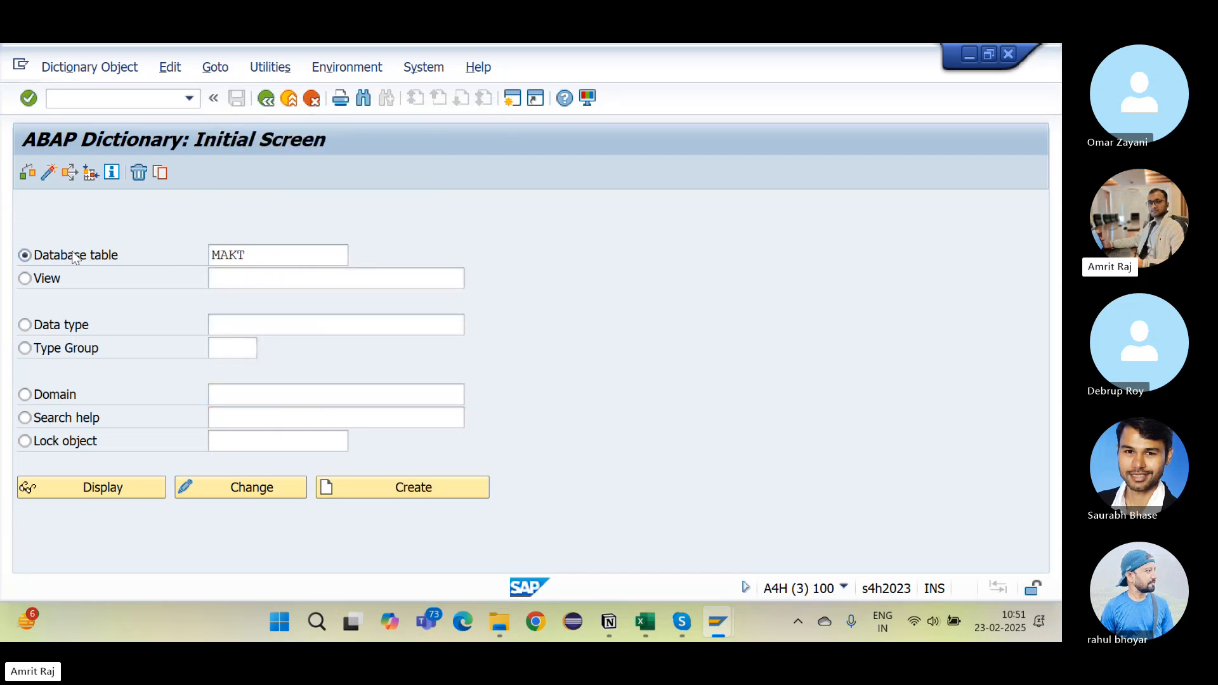
left_click(117, 493)
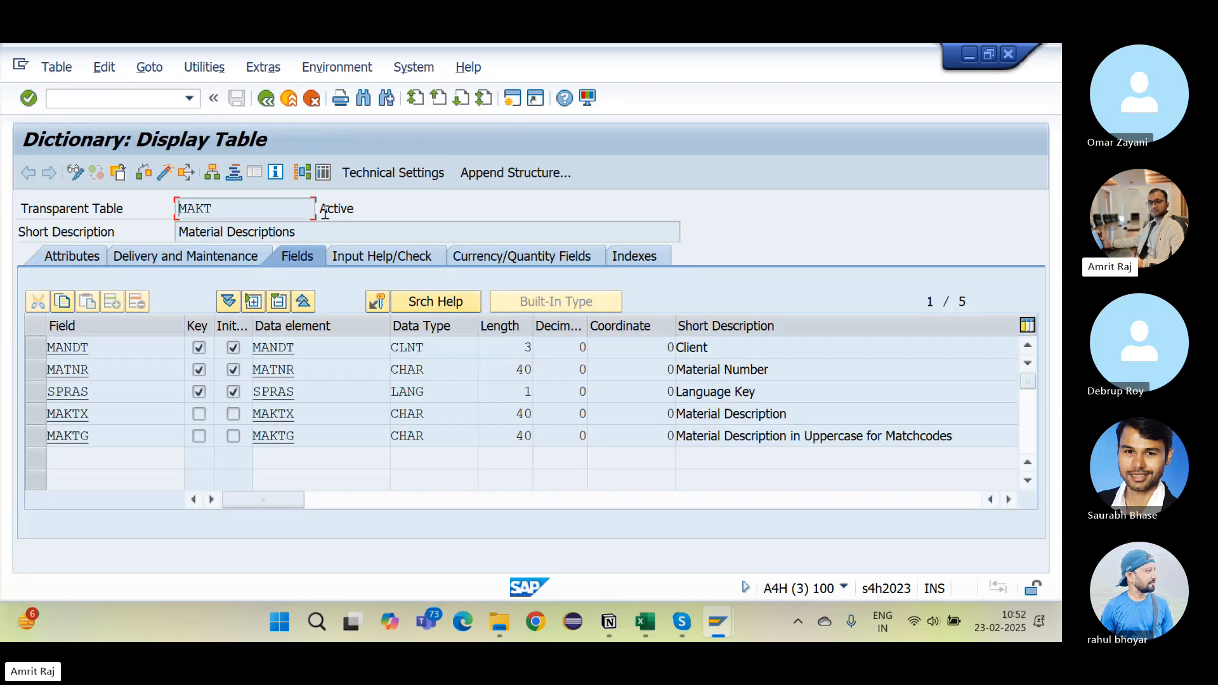
left_click(366, 209)
key("alt+Tab")
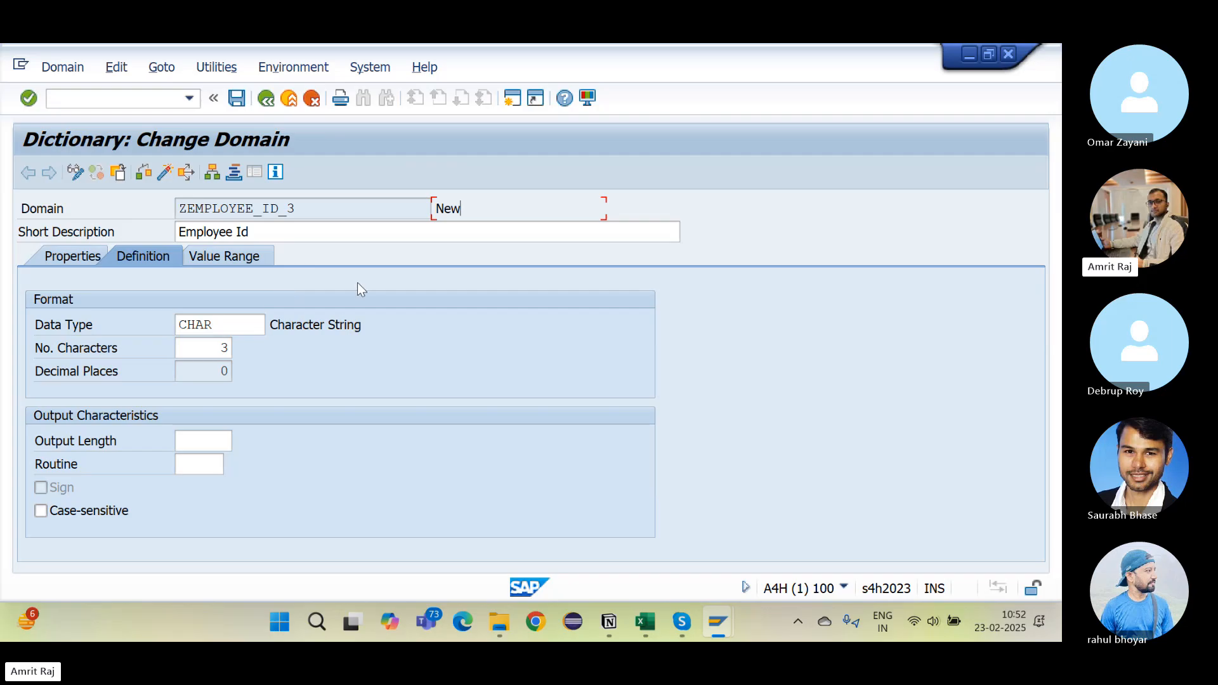
Step: Check domain ZEMPLOYEE_ID_3 for inconsistencies and activate it
left_click(144, 172)
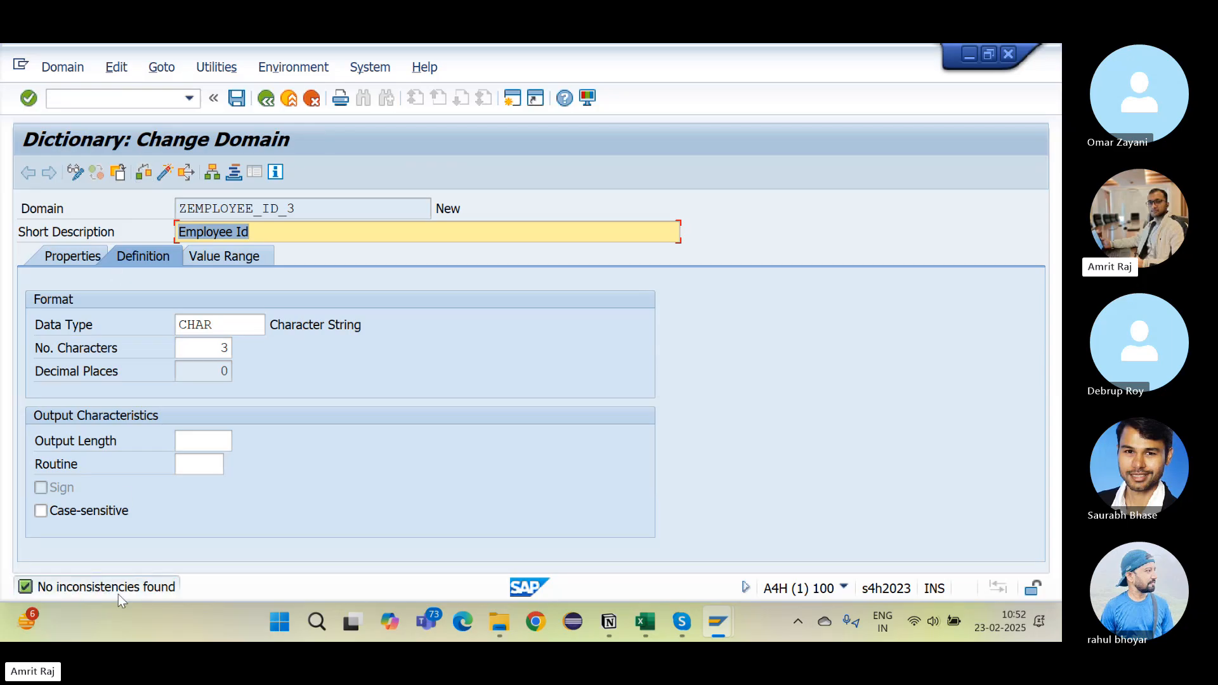
left_click(165, 172)
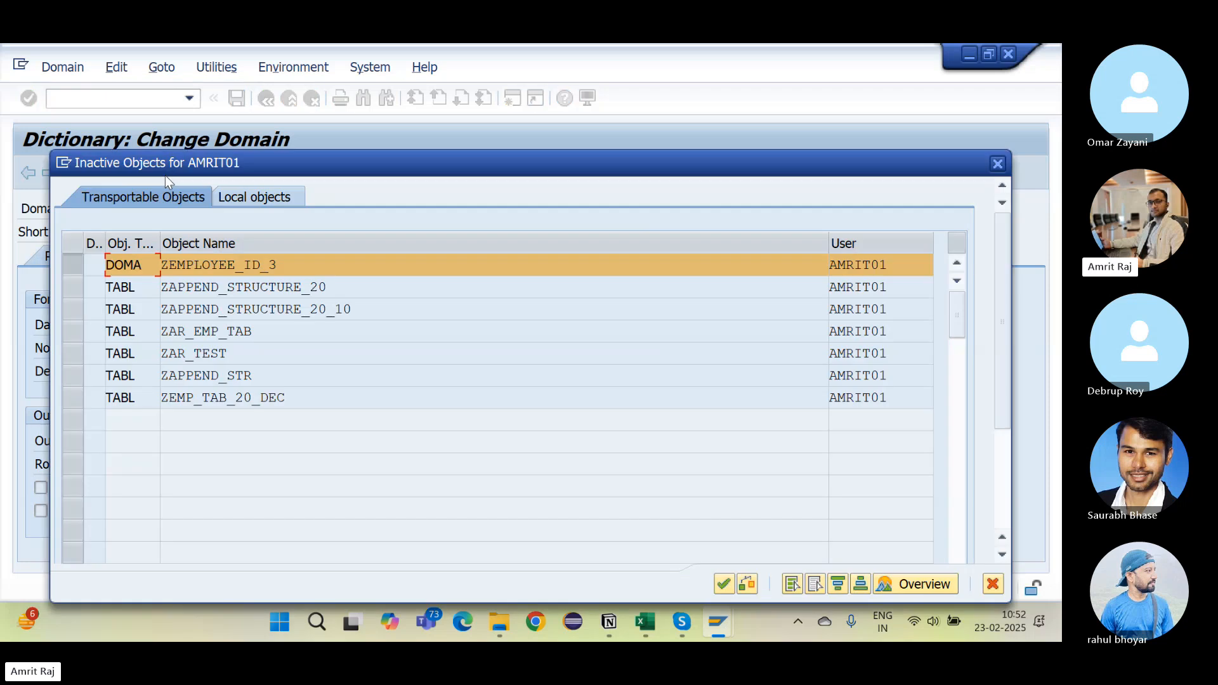
key("Return")
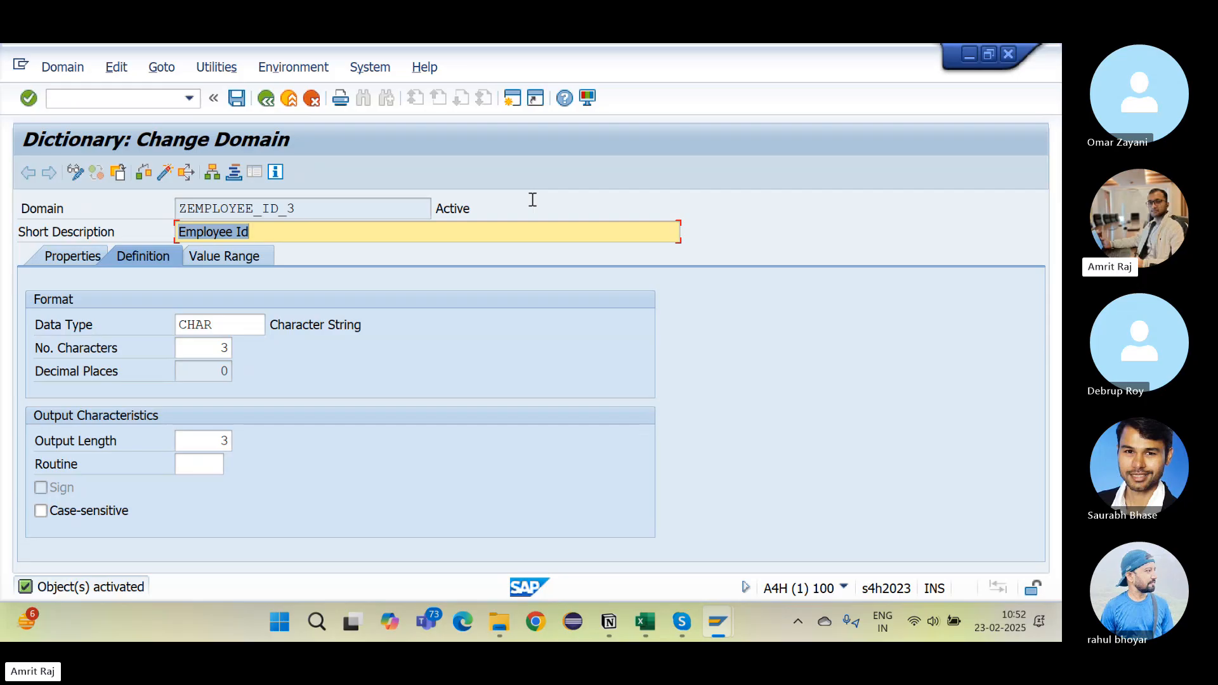
Step: Refresh the Transport Organizer and expand the Domain node to show ZEMPLOYEE_ID_3 under task A4HK900643
key("alt+Tab")
key("alt+Tab")
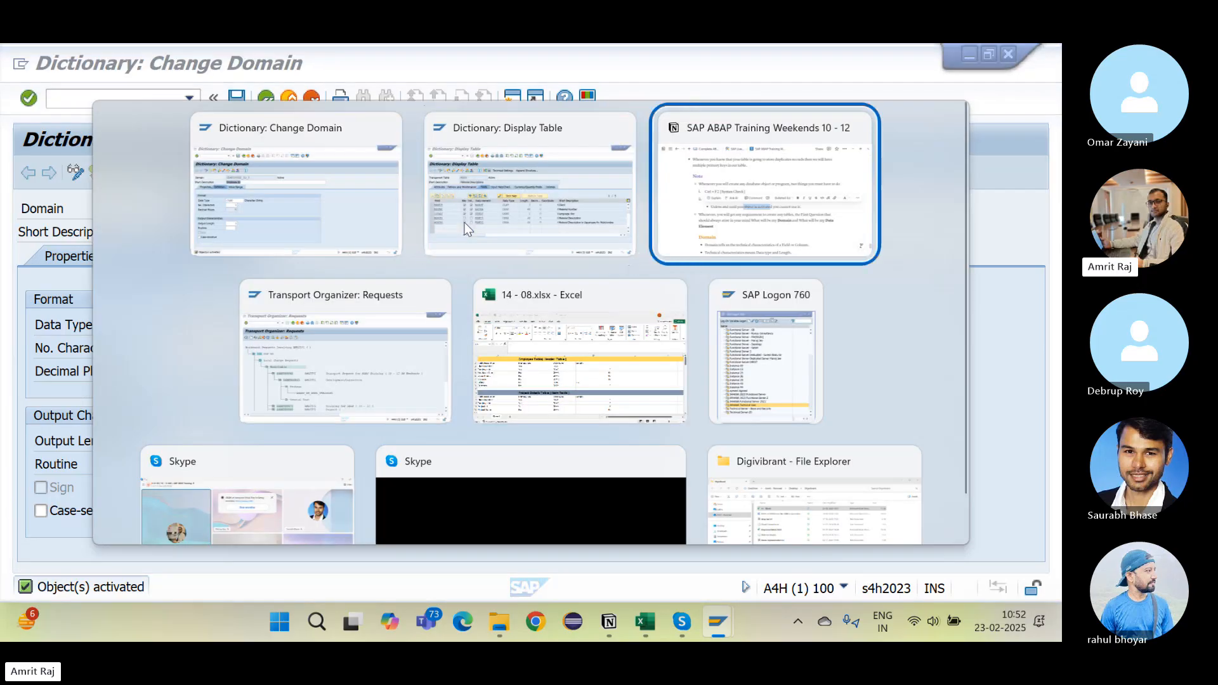
key("alt+Tab")
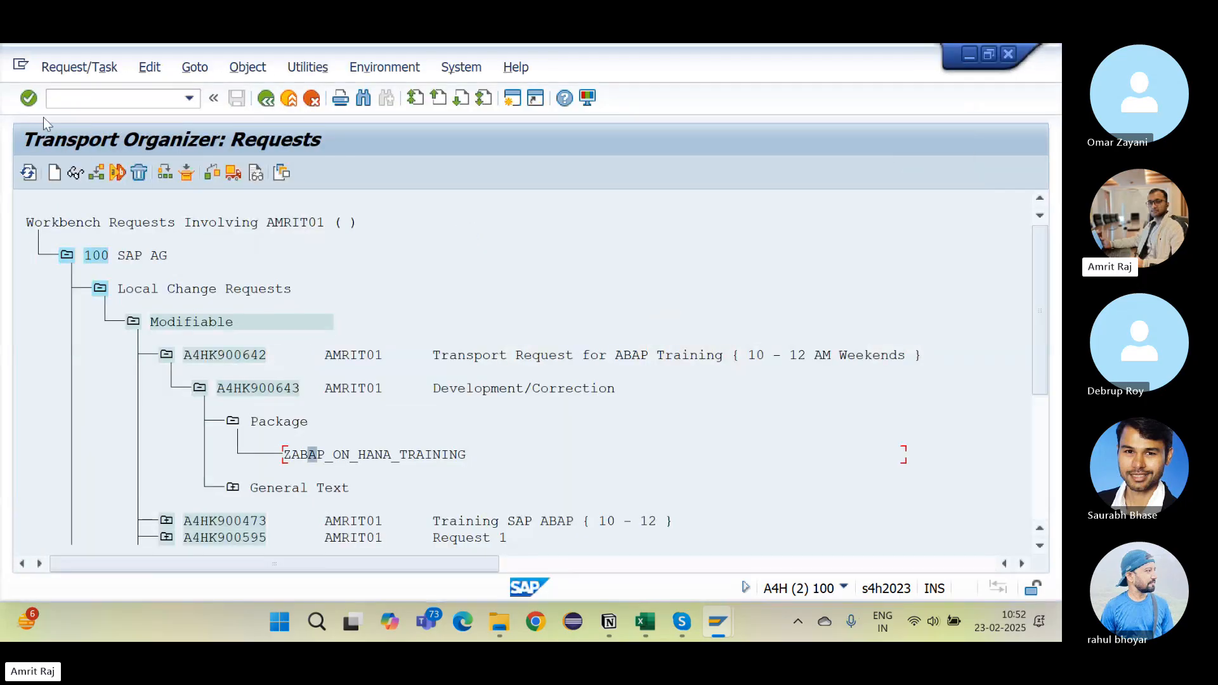
left_click(28, 173)
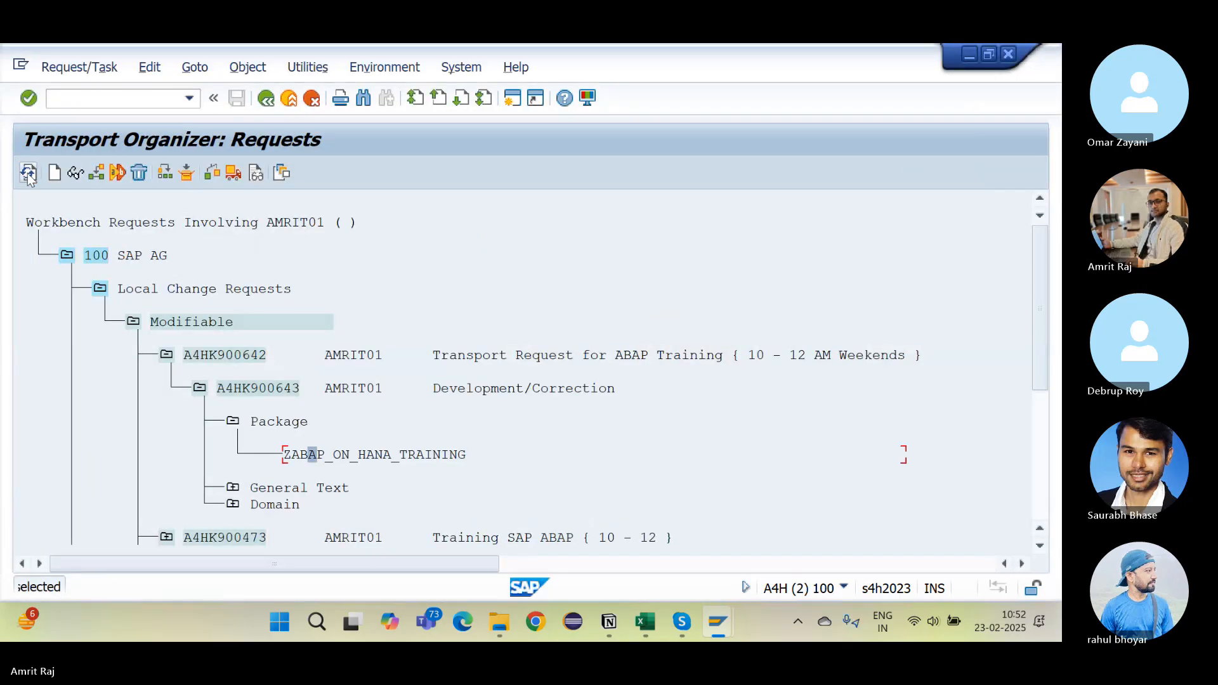
left_click(239, 506)
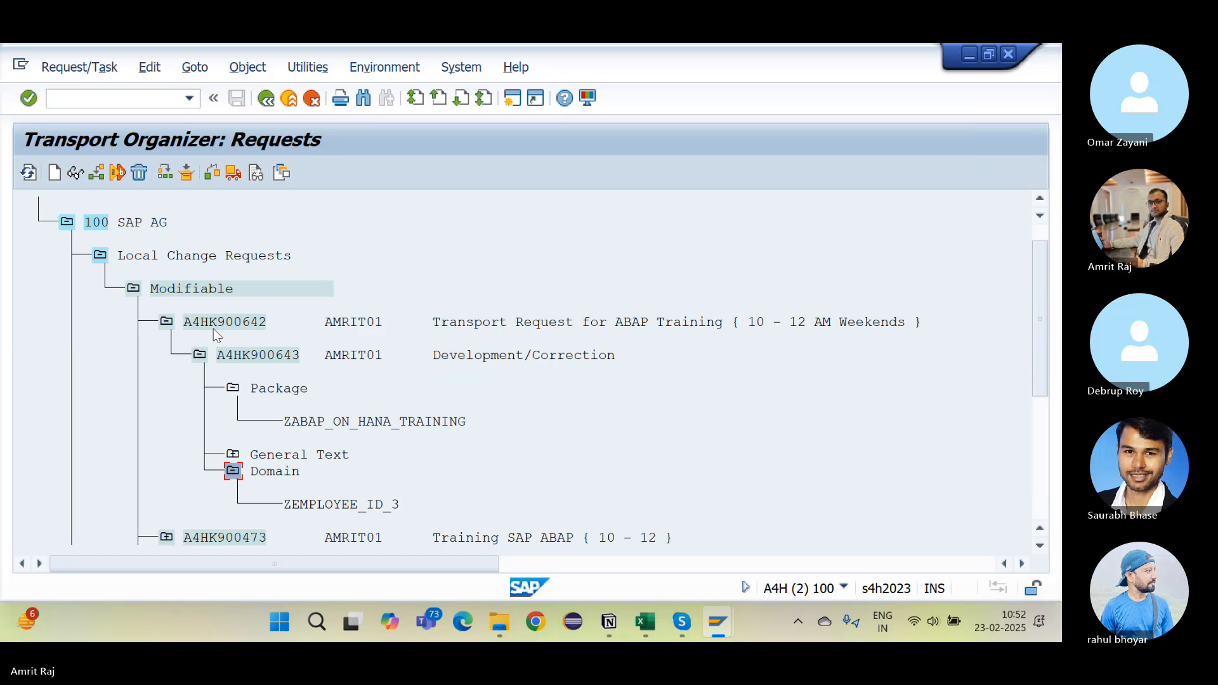
Step: Copy the domain name ZEMPLOYEE_ID_3 from the domain editor
key("alt+Tab")
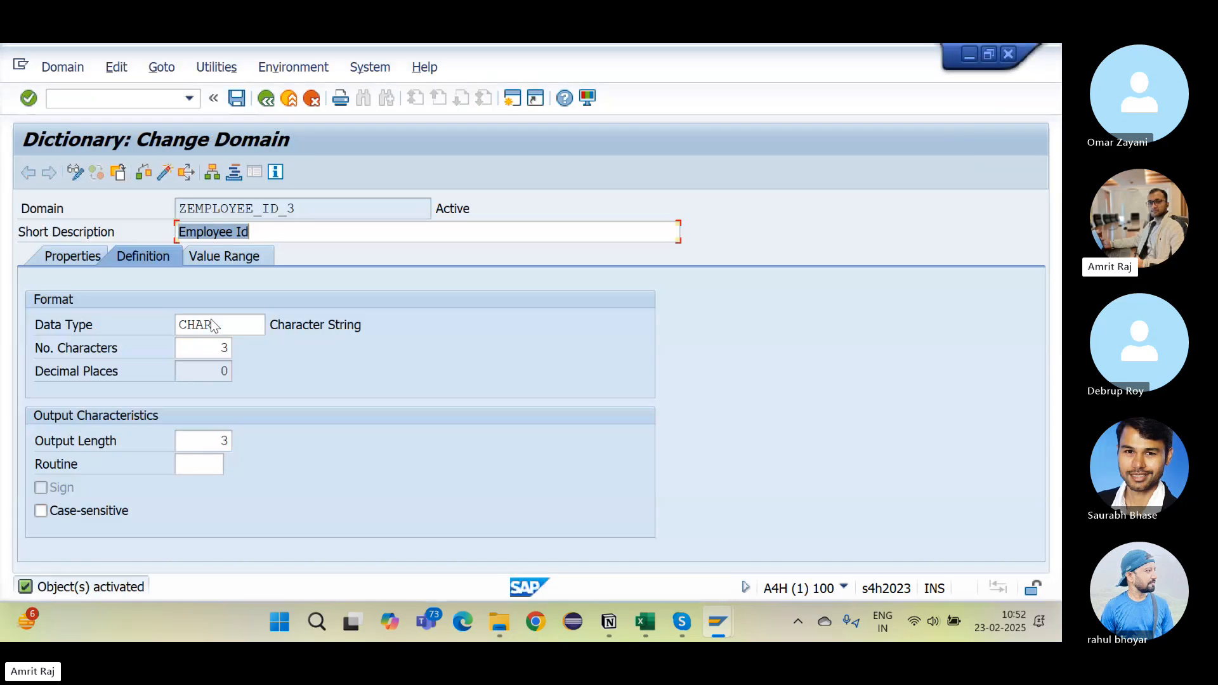
left_click_drag(306, 209, 162, 212)
key("ctrl+c")
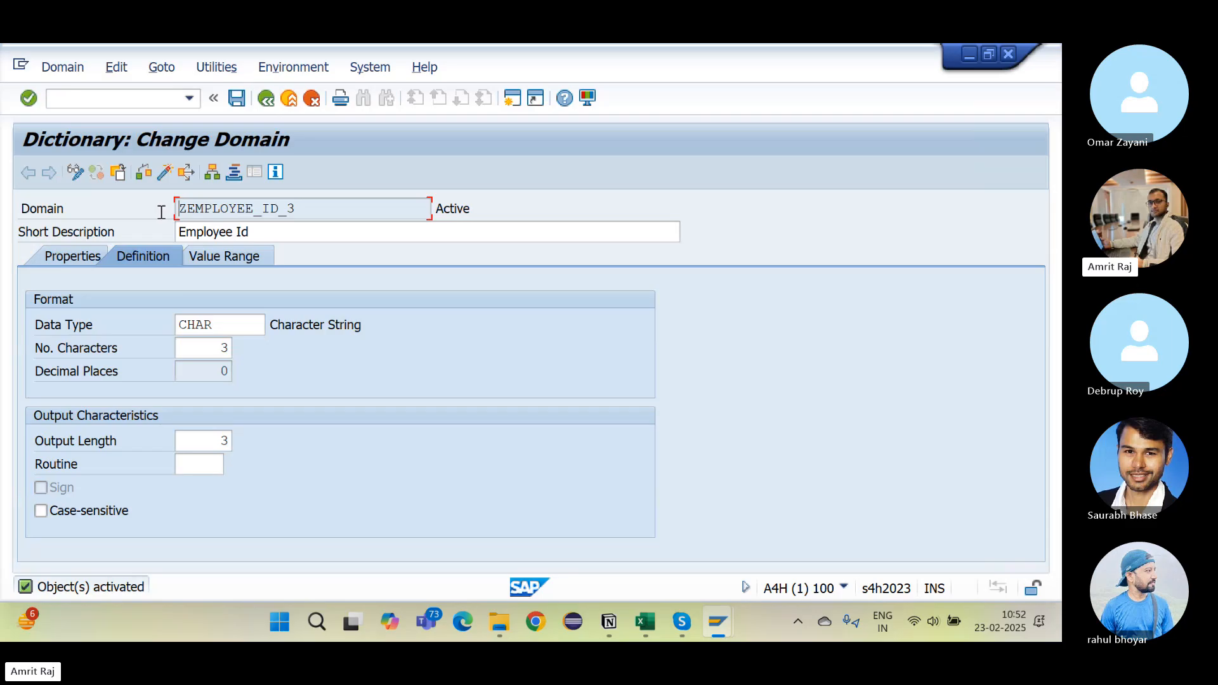
key("alt+Tab")
key("alt+Tab")
key("alt+Tab")
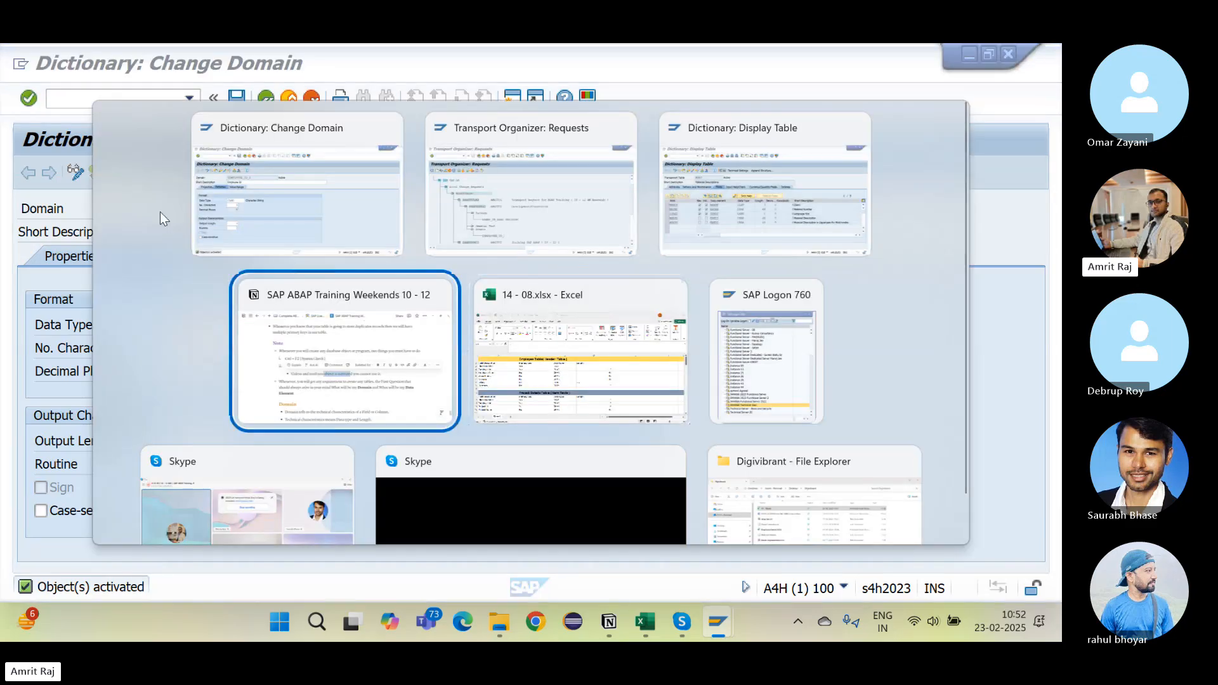
Step: Paste ZEMPLOYEE_ID_3 as a new bullet after the last Domain note
scroll(454, 438, "down", 9)
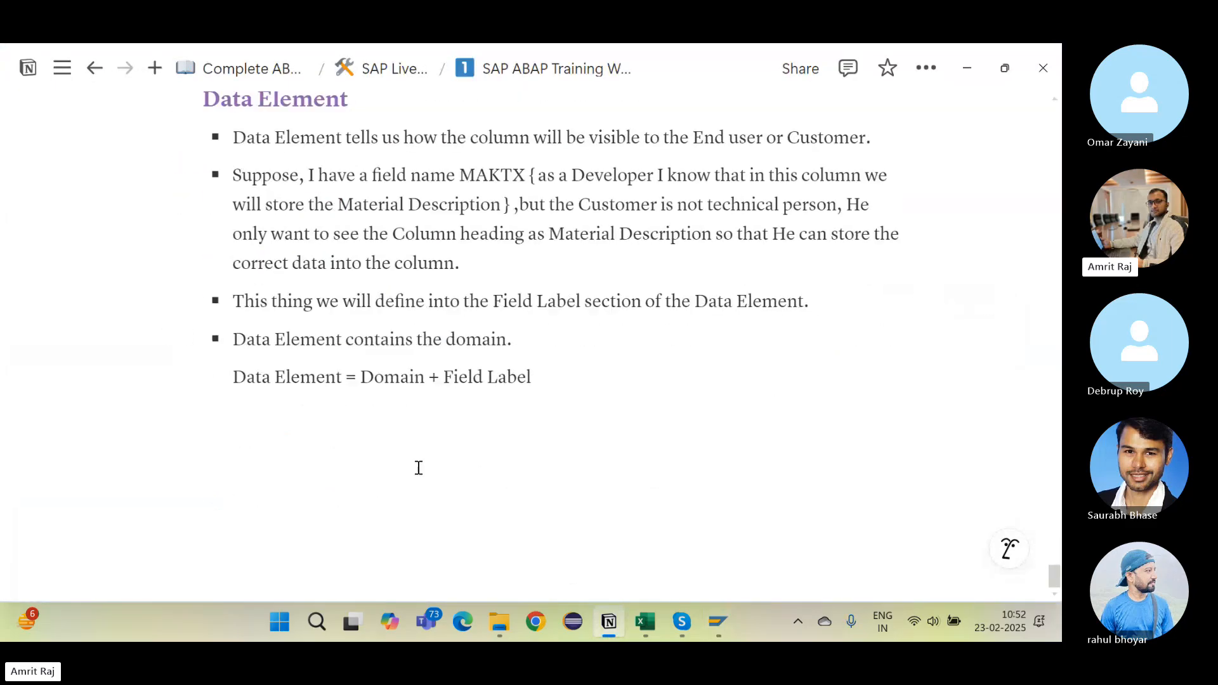
left_click(293, 448)
scroll(292, 448, "up", 6)
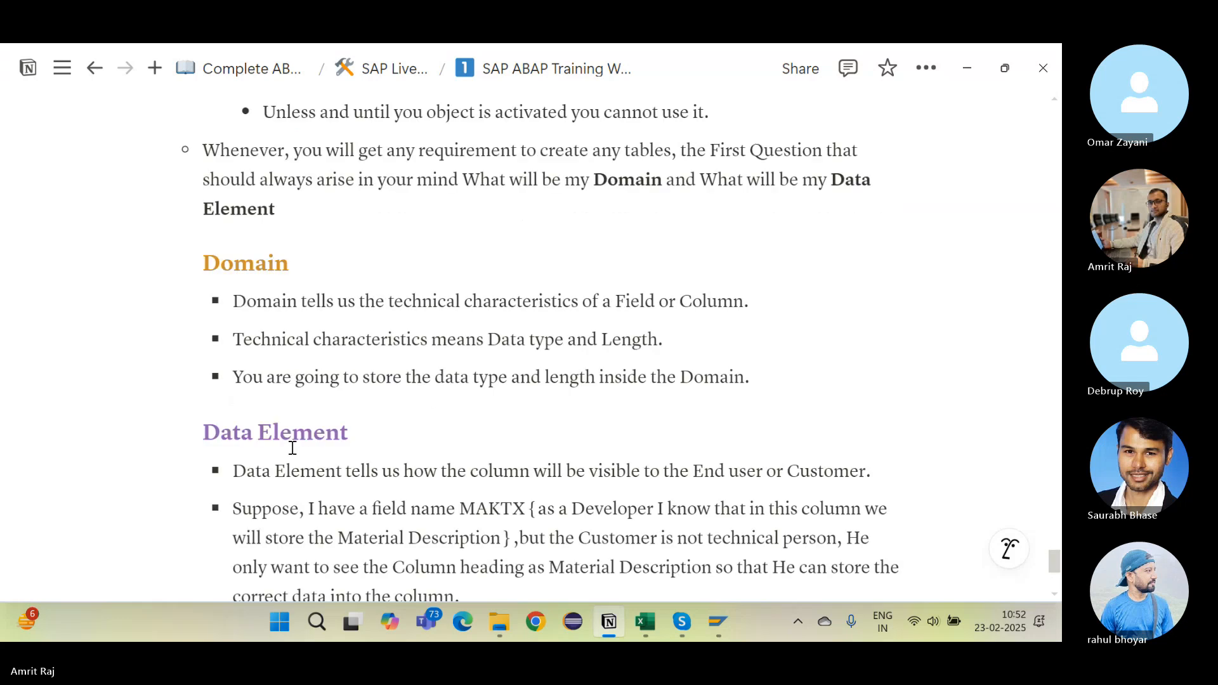
scroll(291, 451, "up", 1)
scroll(291, 451, "down", 3)
left_click(819, 345)
key("Return")
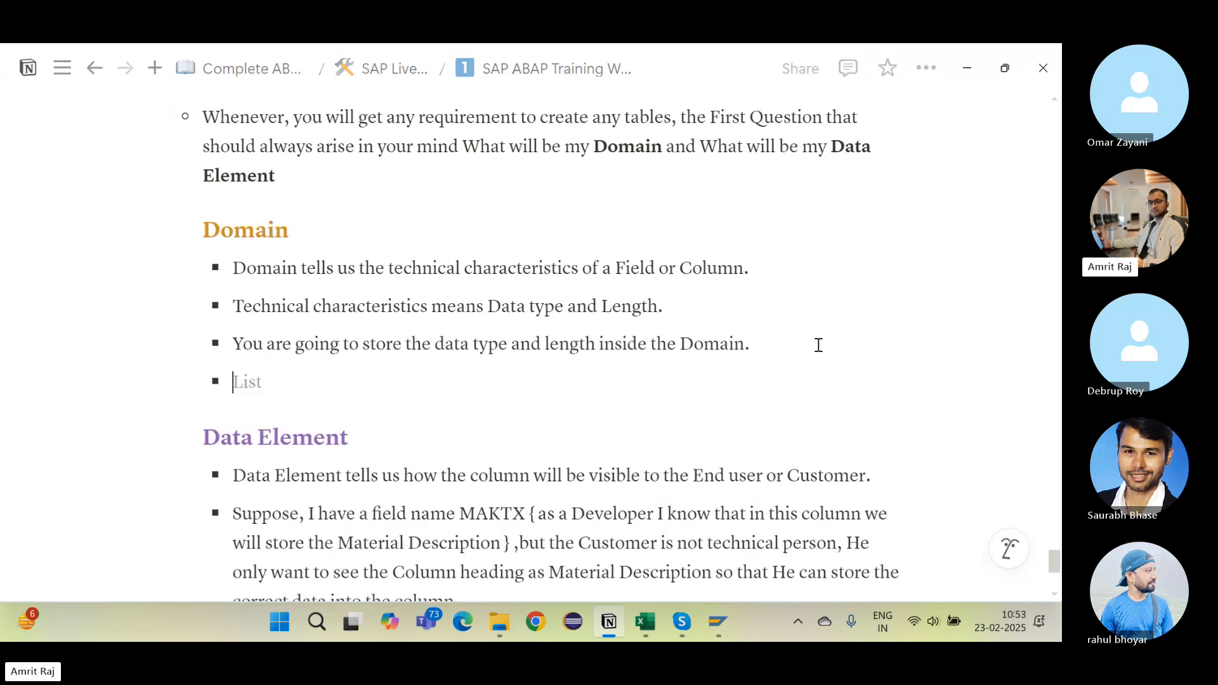
key("ctrl+v")
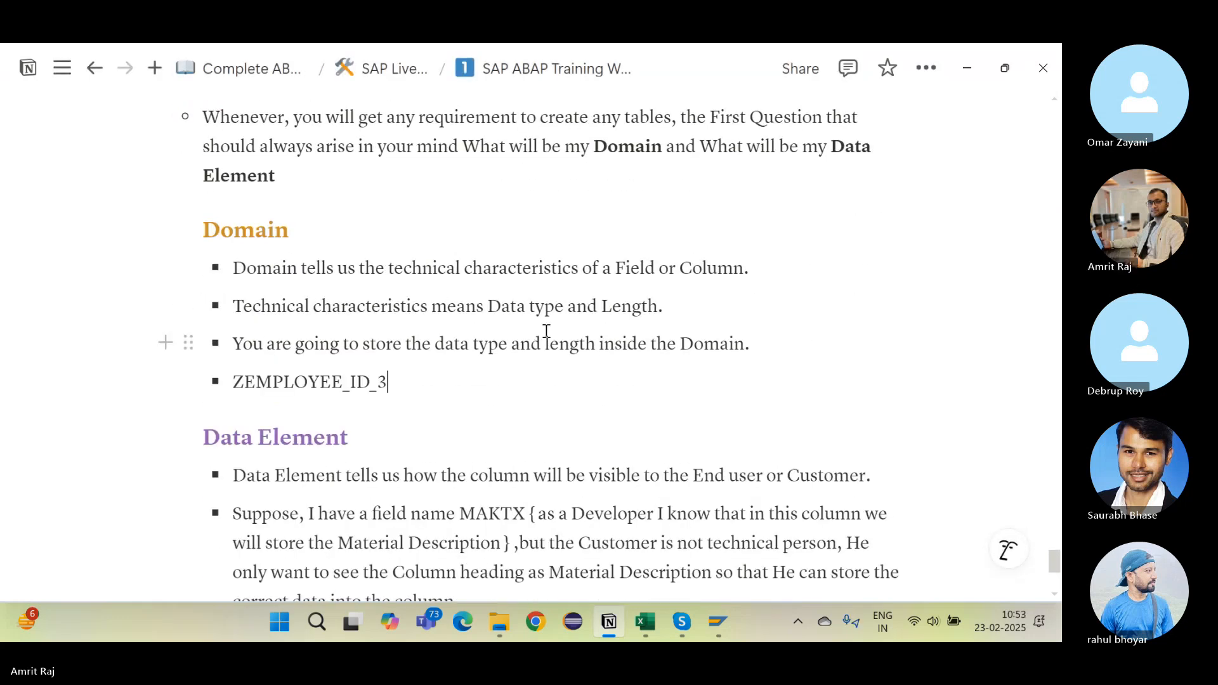
key("alt+Tab")
key("alt+Tab")
key("alt+Tab")
key("alt+Tab")
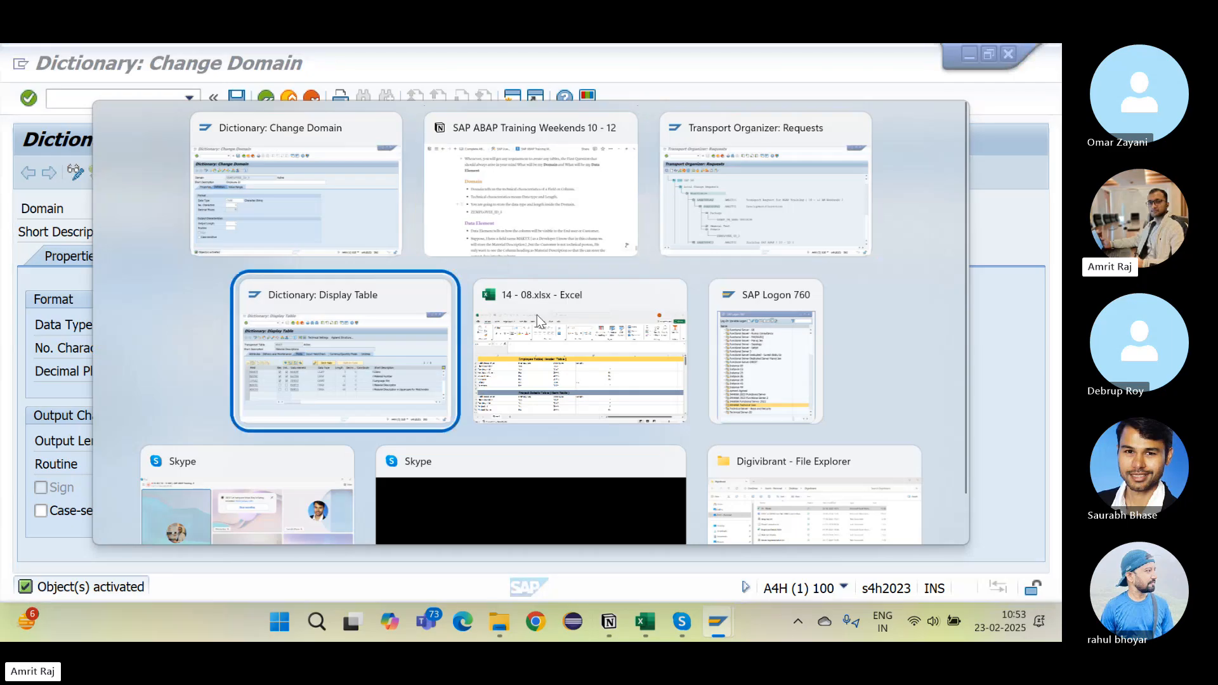
key("alt+Tab")
key("alt+Tab")
key("alt+Tab")
key("alt+Tab")
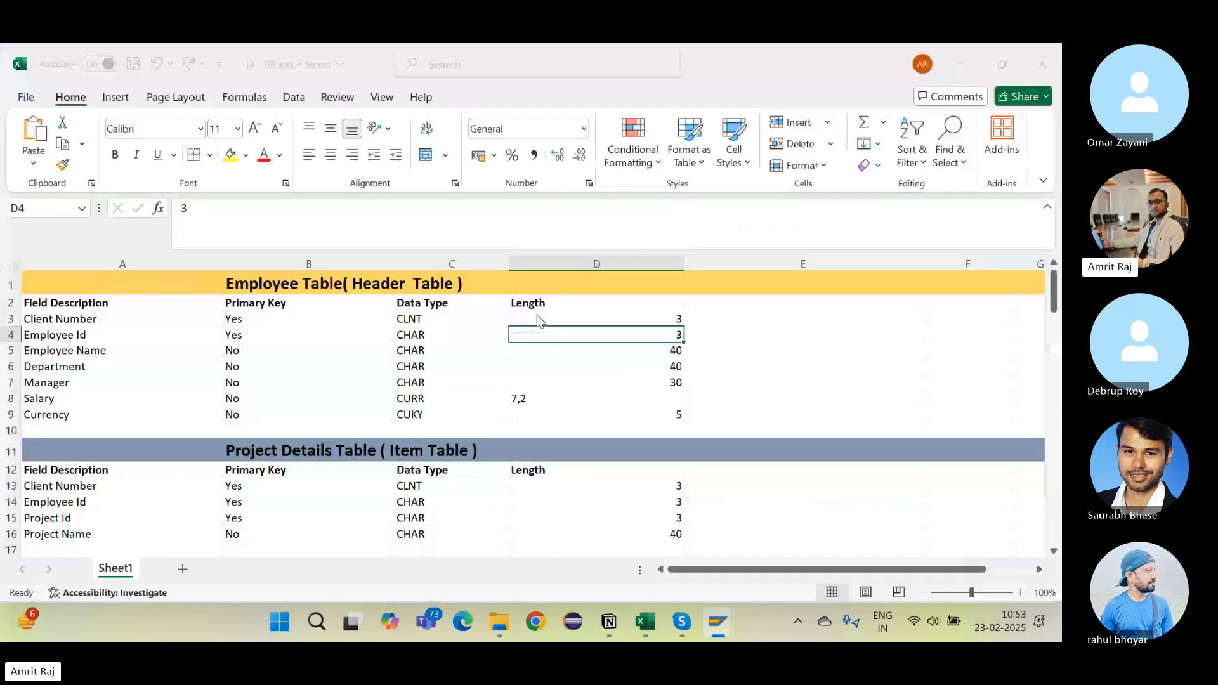
Step: Confirm in Excel that Employee Name is CHAR length 40, then return to the SE11 initial screen
left_click(109, 350)
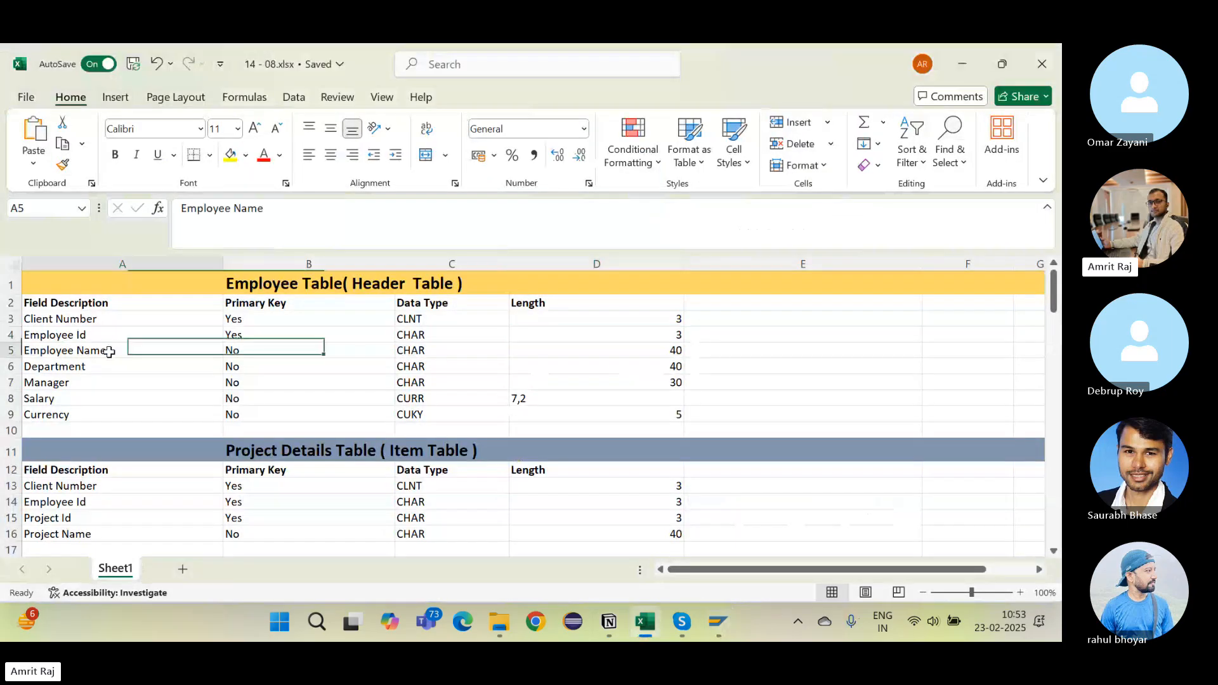
left_click(439, 360)
left_click(480, 346)
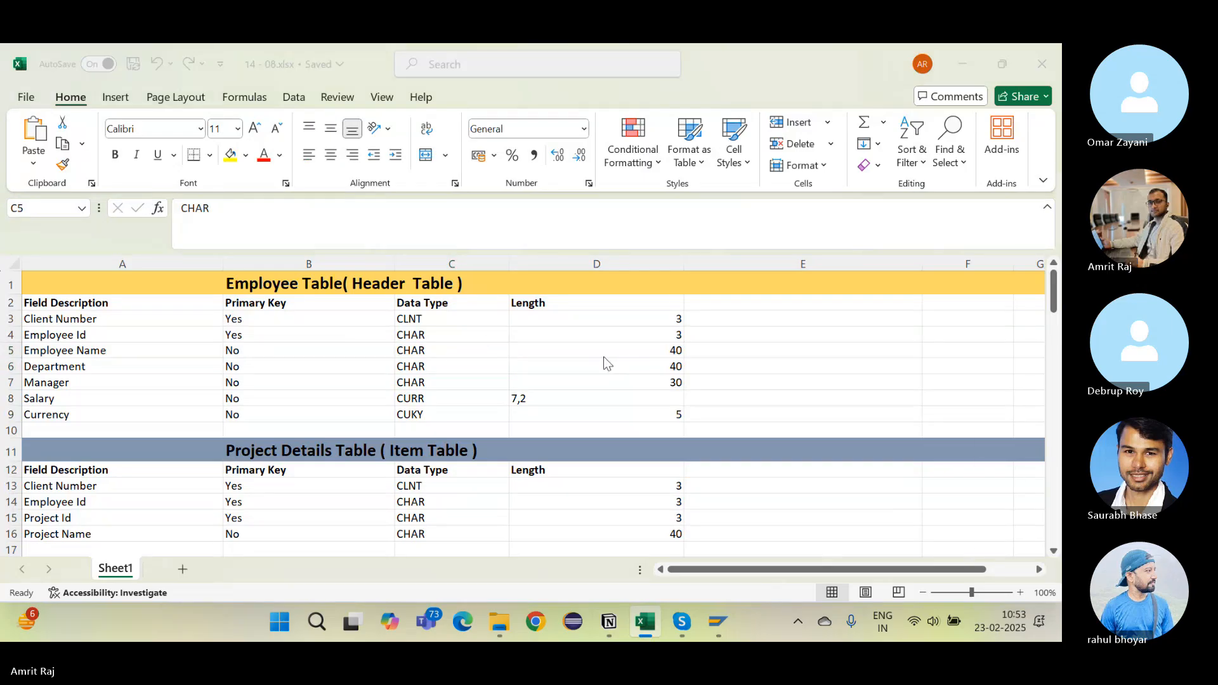
key("alt+Tab")
left_click(268, 102)
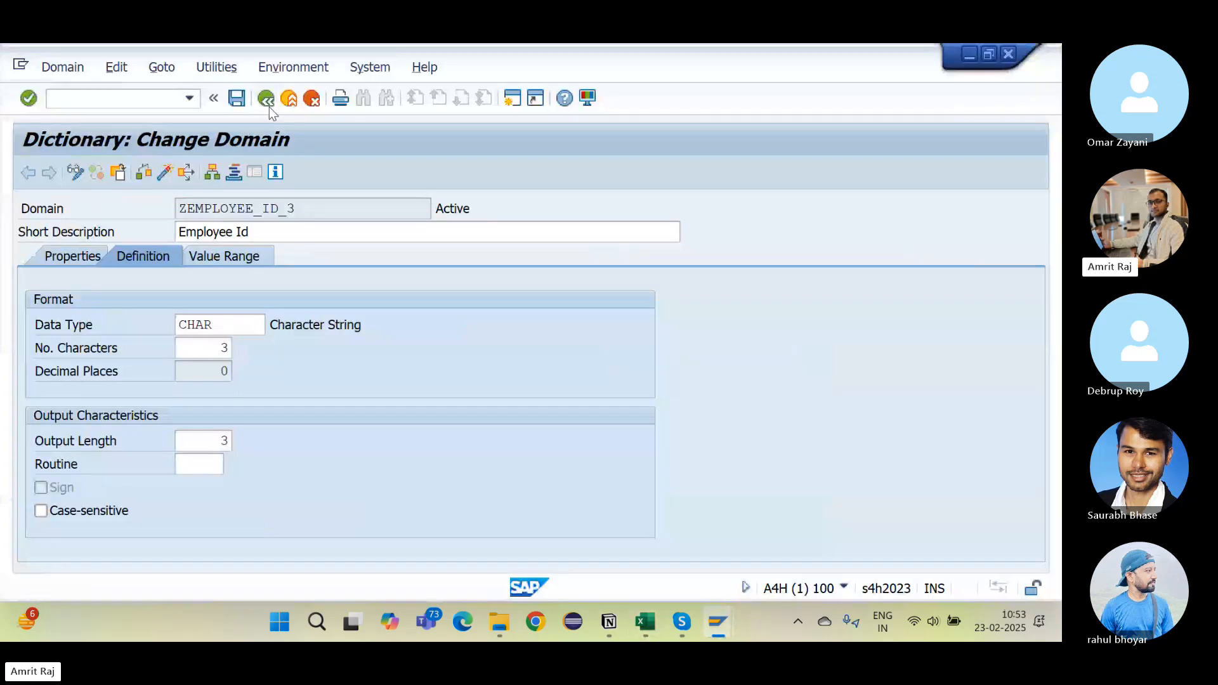
Step: Start creating a new domain named ZEMPLOYEE_NAME_3
left_click(67, 395)
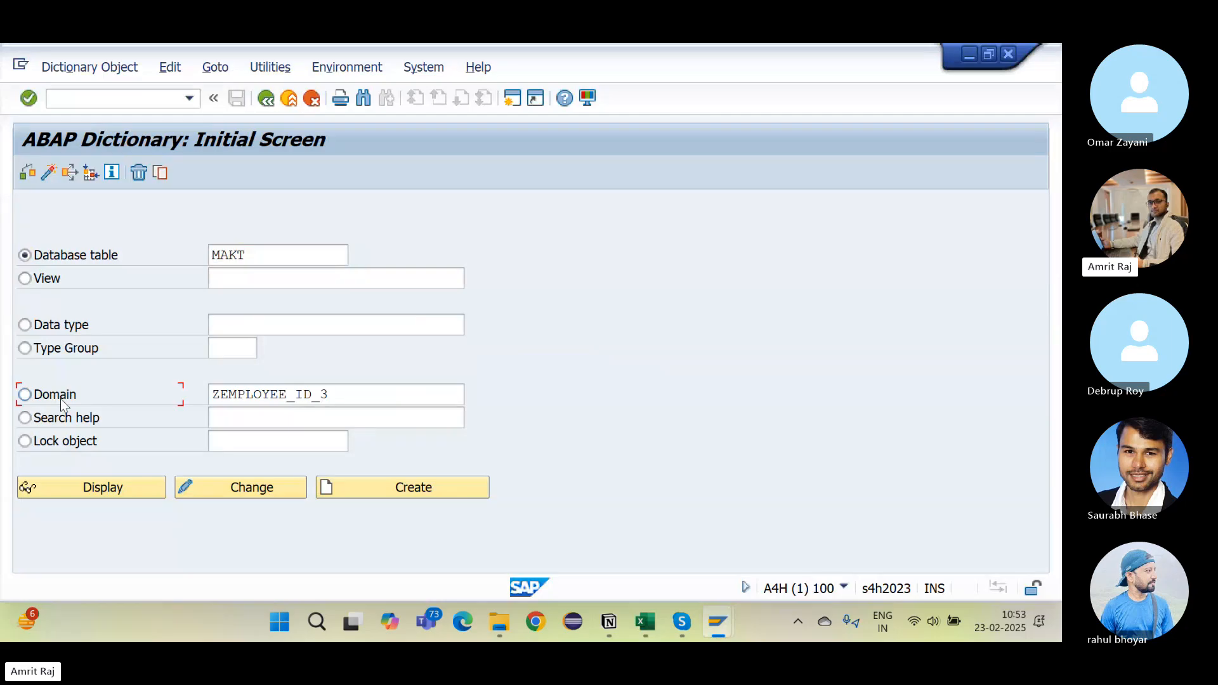
left_click(310, 394)
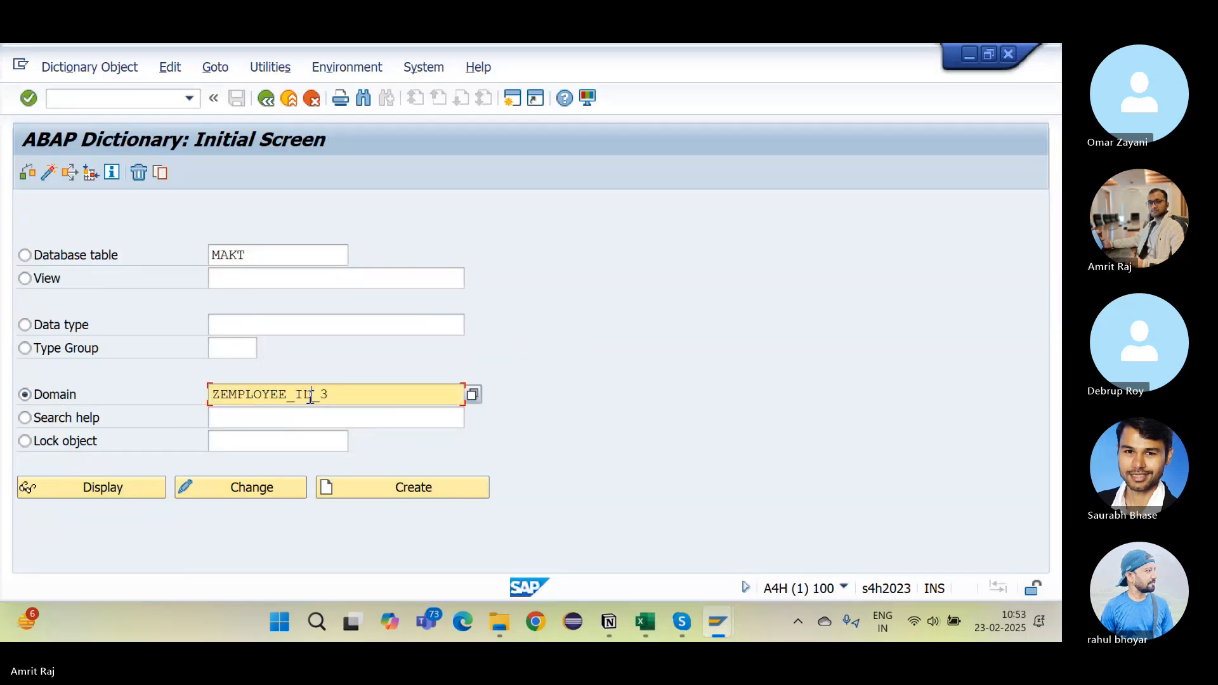
key("BackSpace")
key("BackSpace")
type("NAME")
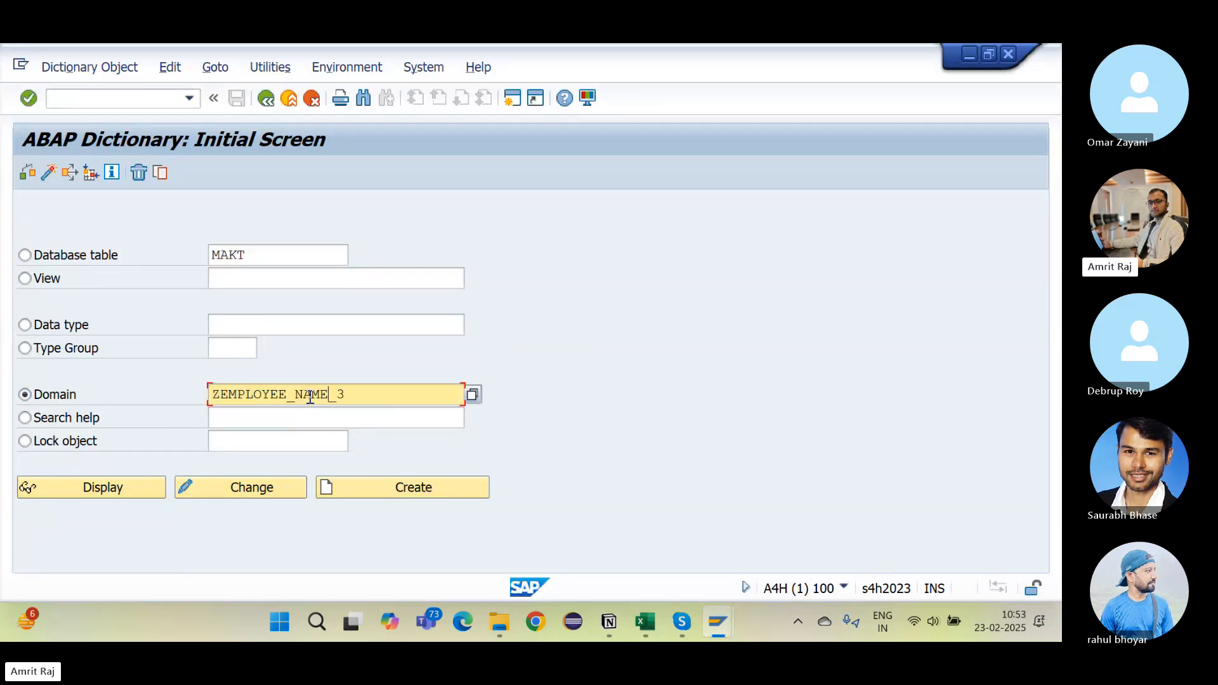
left_click(372, 490)
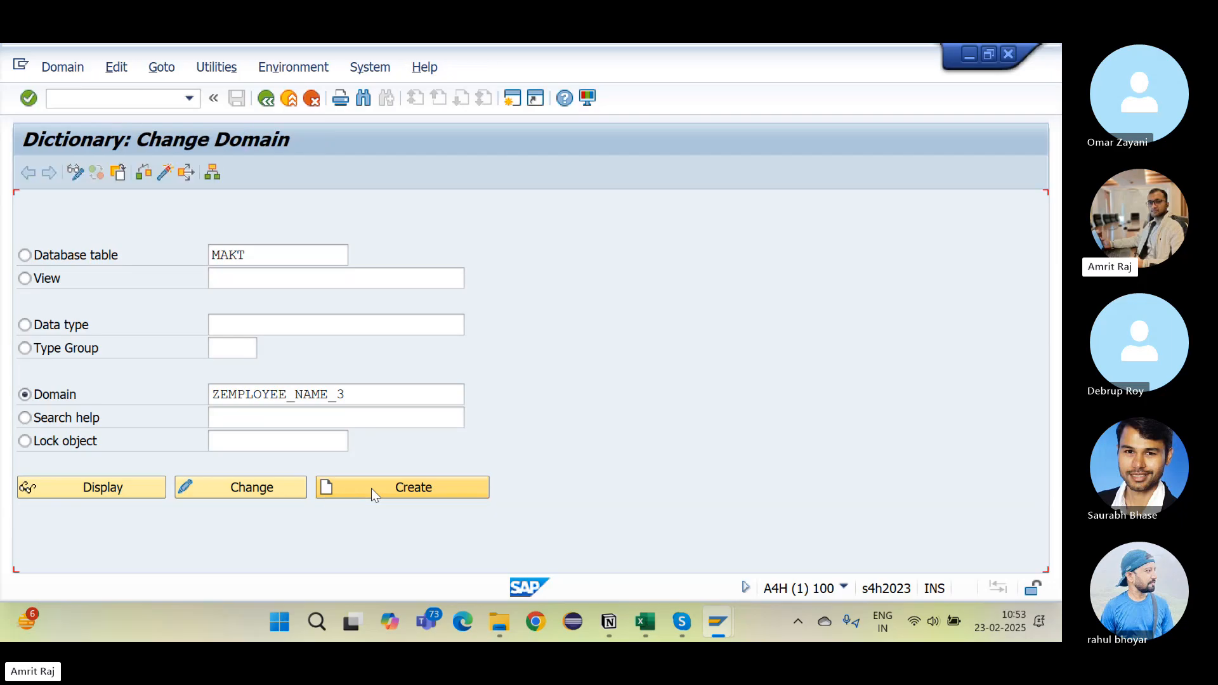
Step: Give it short description 'Employee Name', data type CHAR and 40 characters
type("Em")
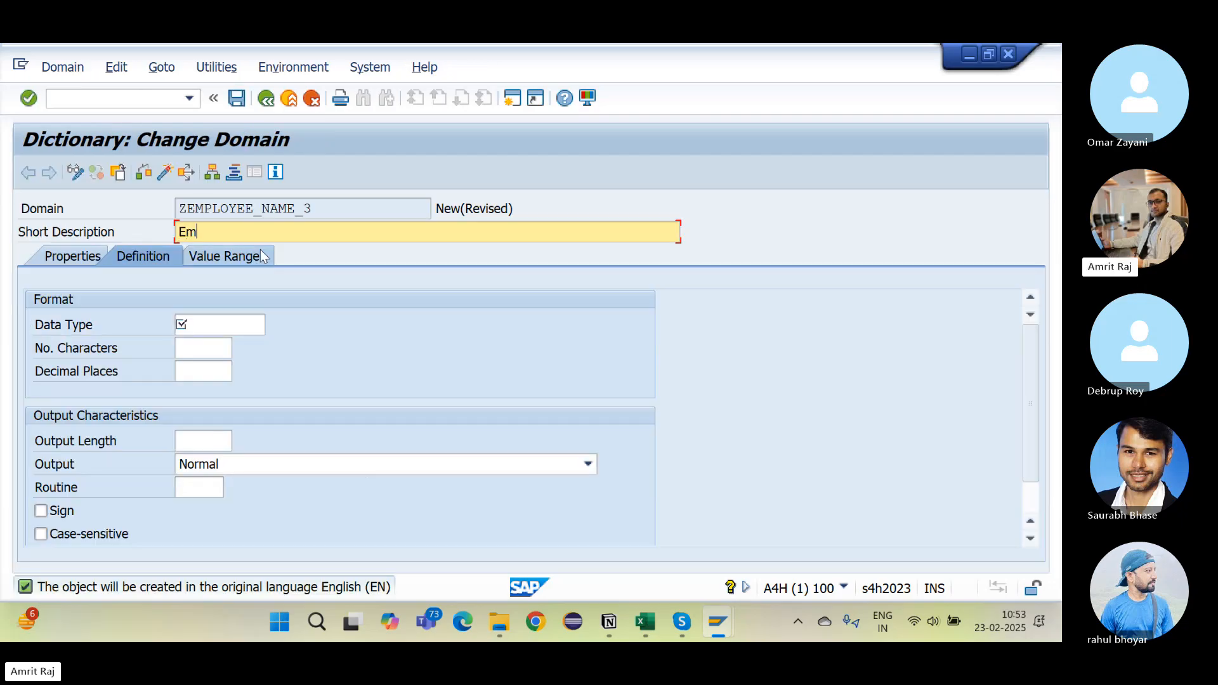
type("ployee Name")
left_click(222, 324)
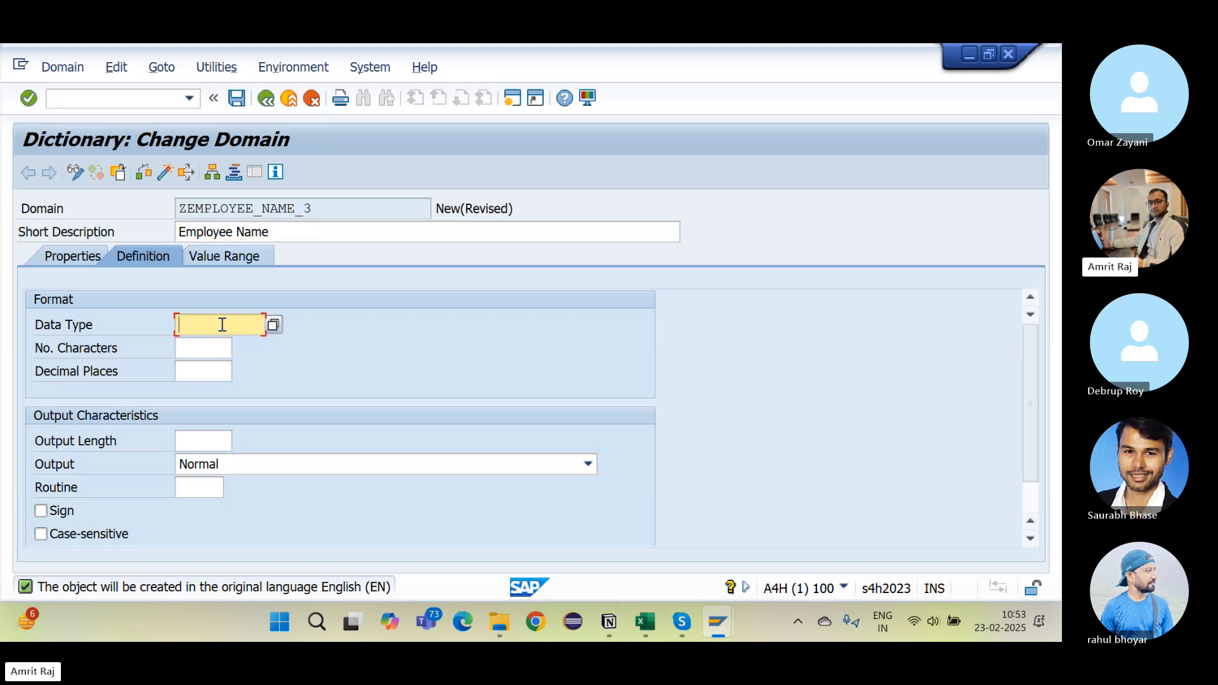
type("CHAR")
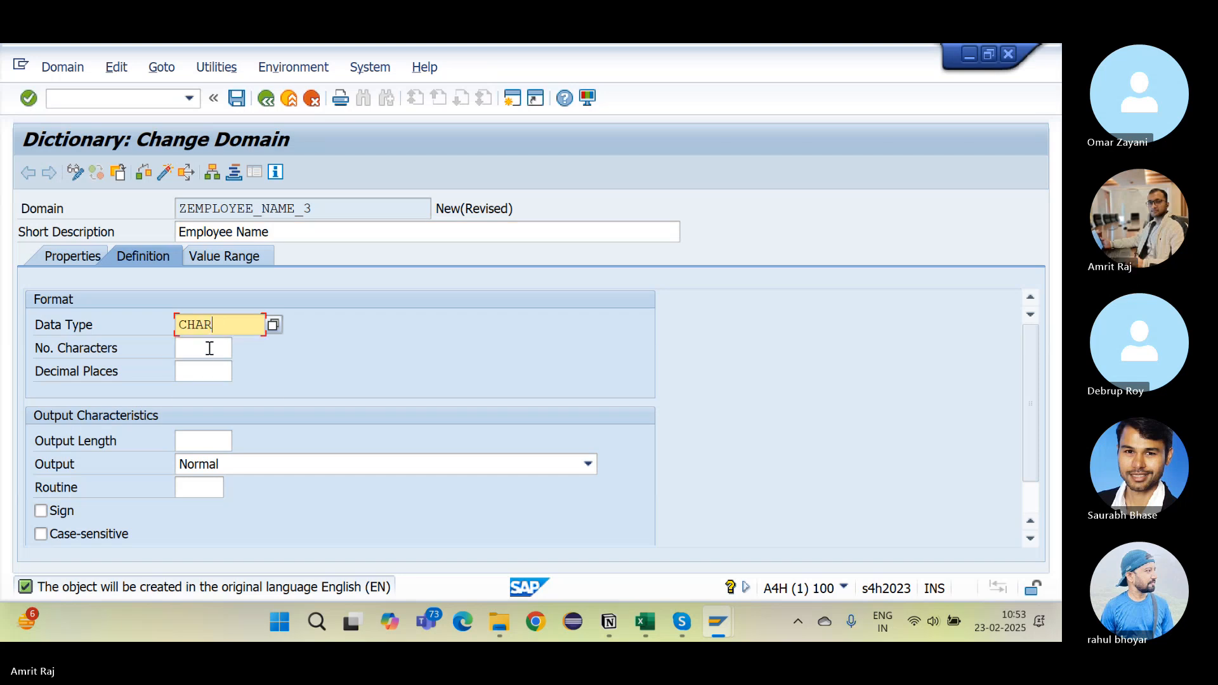
left_click(208, 350)
type("0")
key("BackSpace")
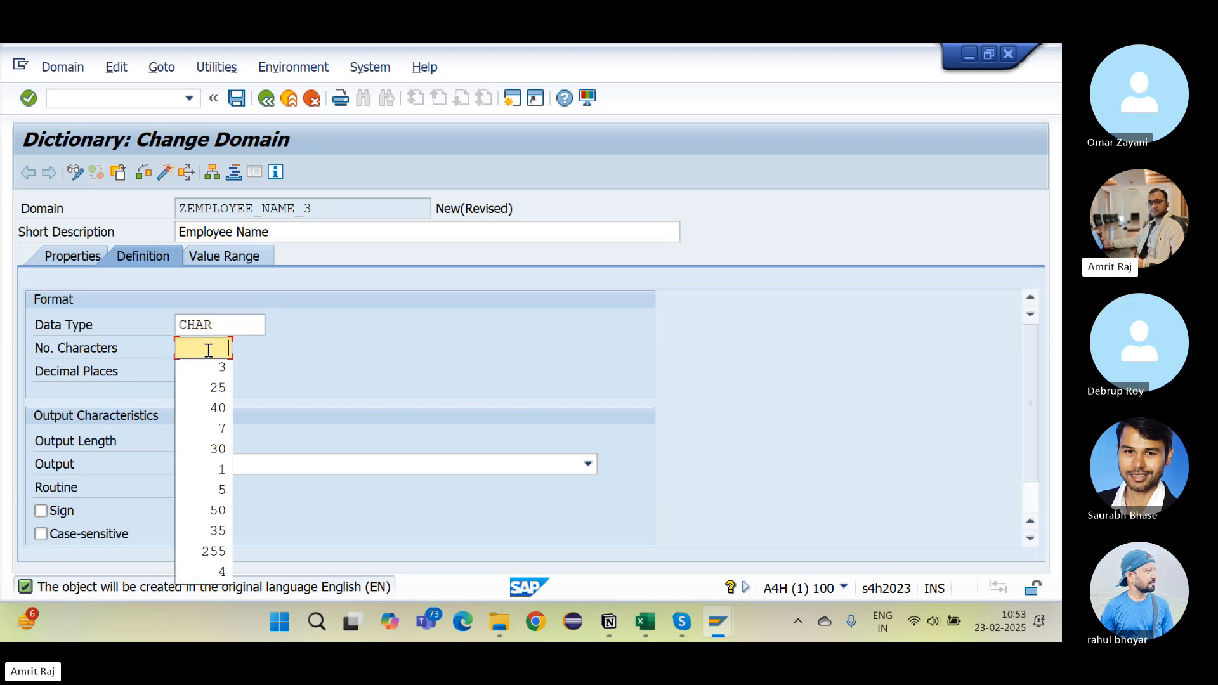
type("40")
key("Return")
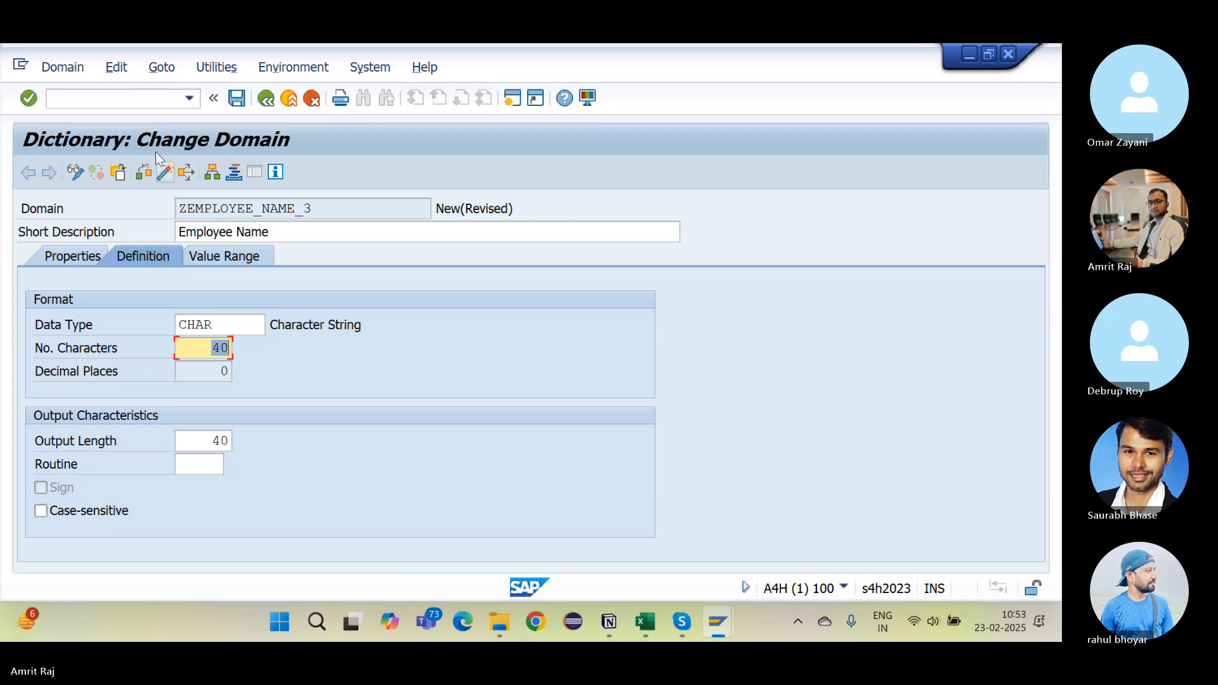
Step: Save ZEMPLOYEE_NAME_3 under the transport request, activate it, and copy its name
left_click(236, 98)
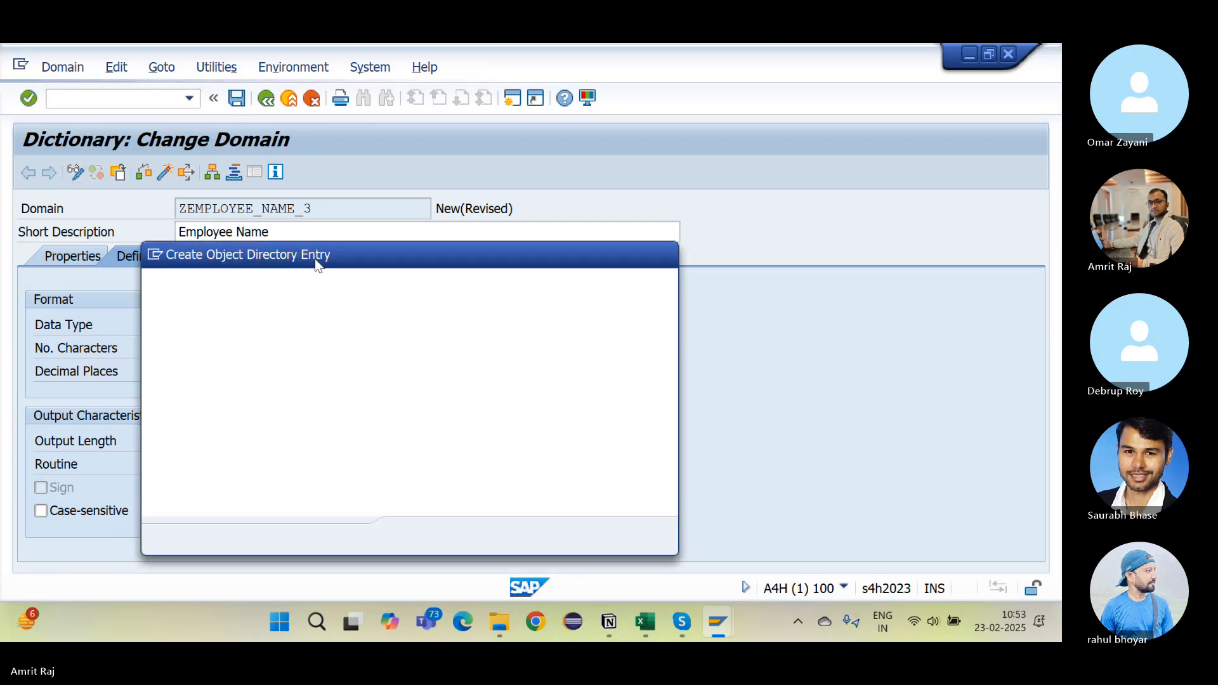
key("Return")
key("Return")
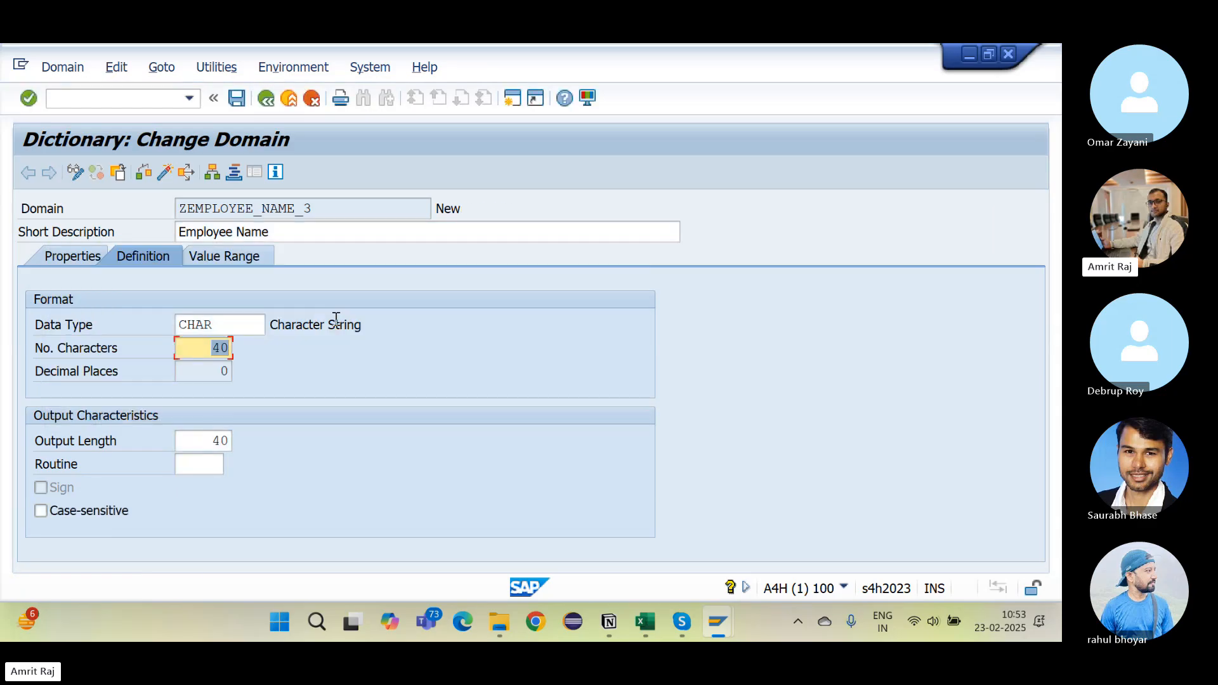
left_click(163, 173)
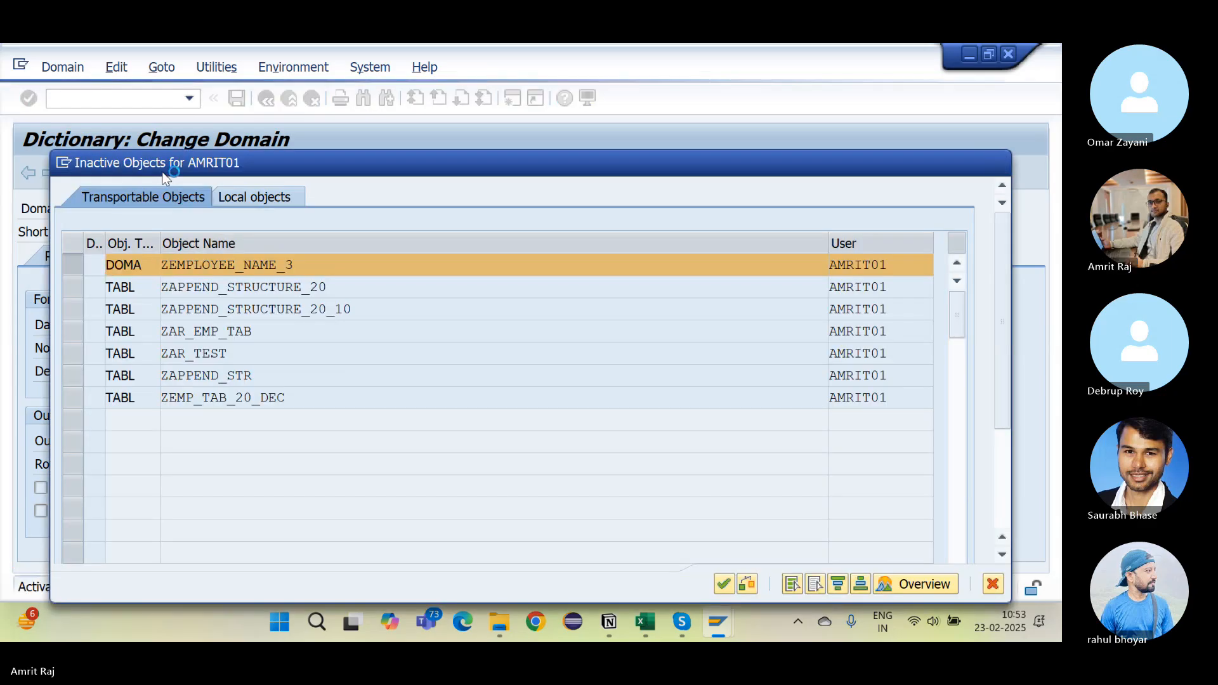
key("Return")
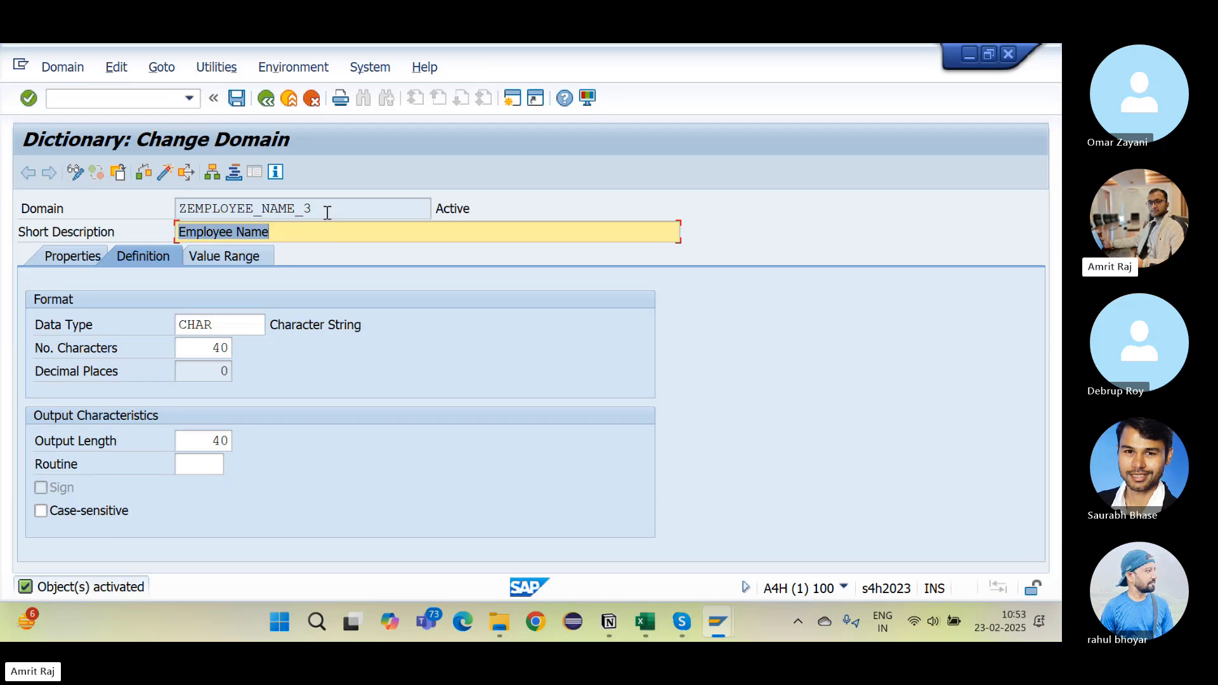
left_click_drag(327, 212, 110, 234)
key("ctrl+c")
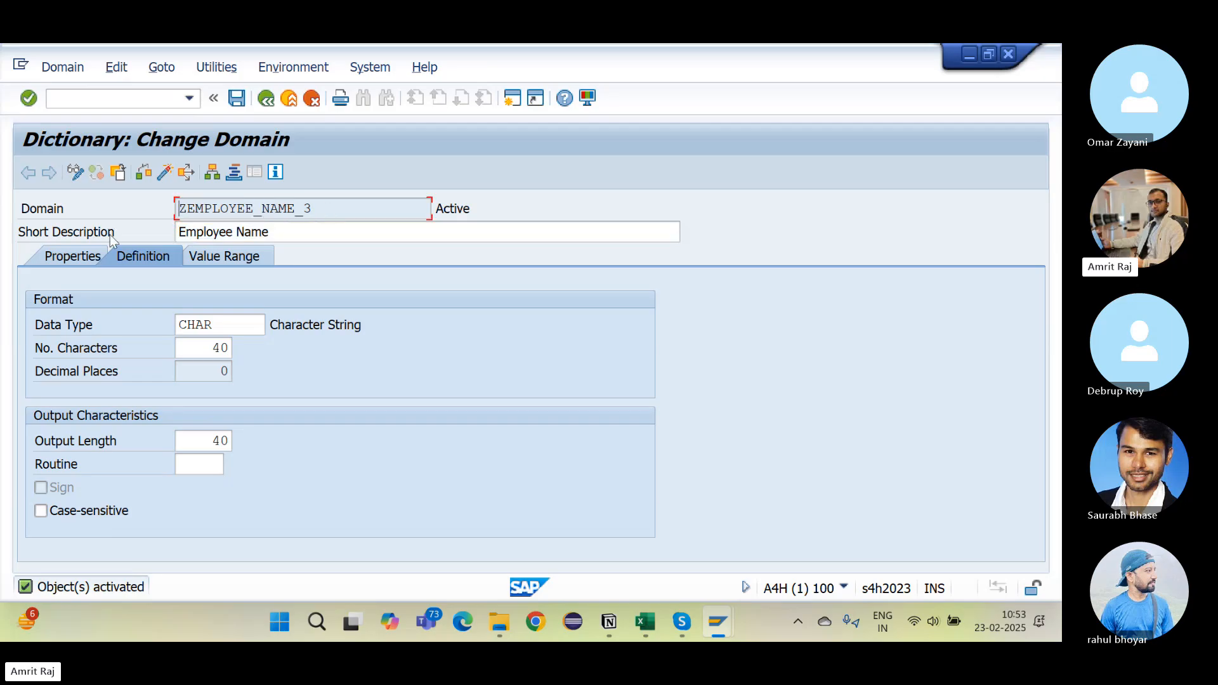
Step: Add ', ZEMPLOYEE_NAME_3' after ZEMPLOYEE_ID_3 in Notion's Domain bullet, then go back to SAP
key("alt+Tab")
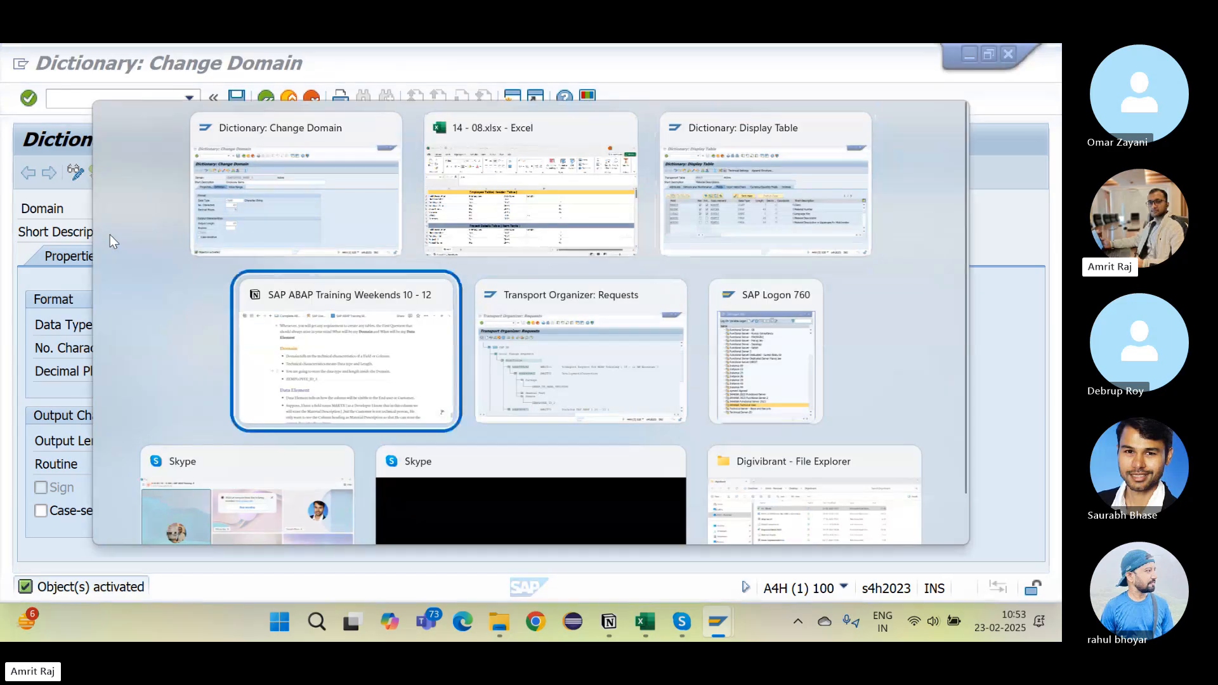
left_click(413, 373)
type(",")
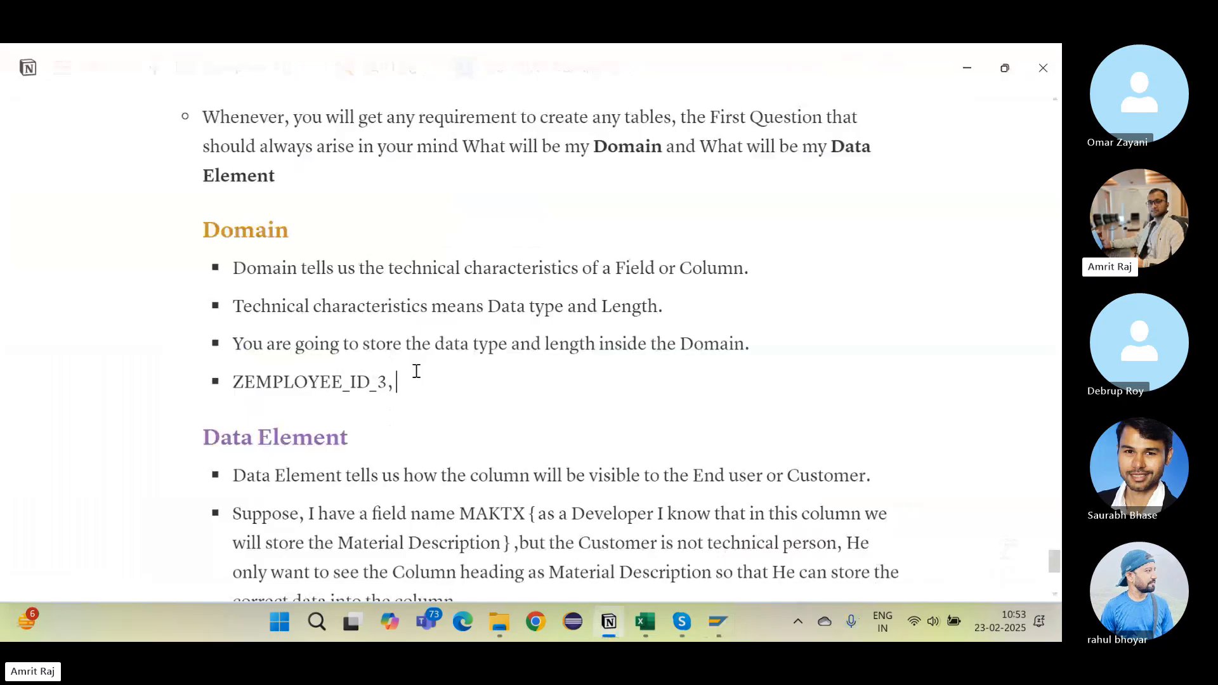
key("ctrl+v")
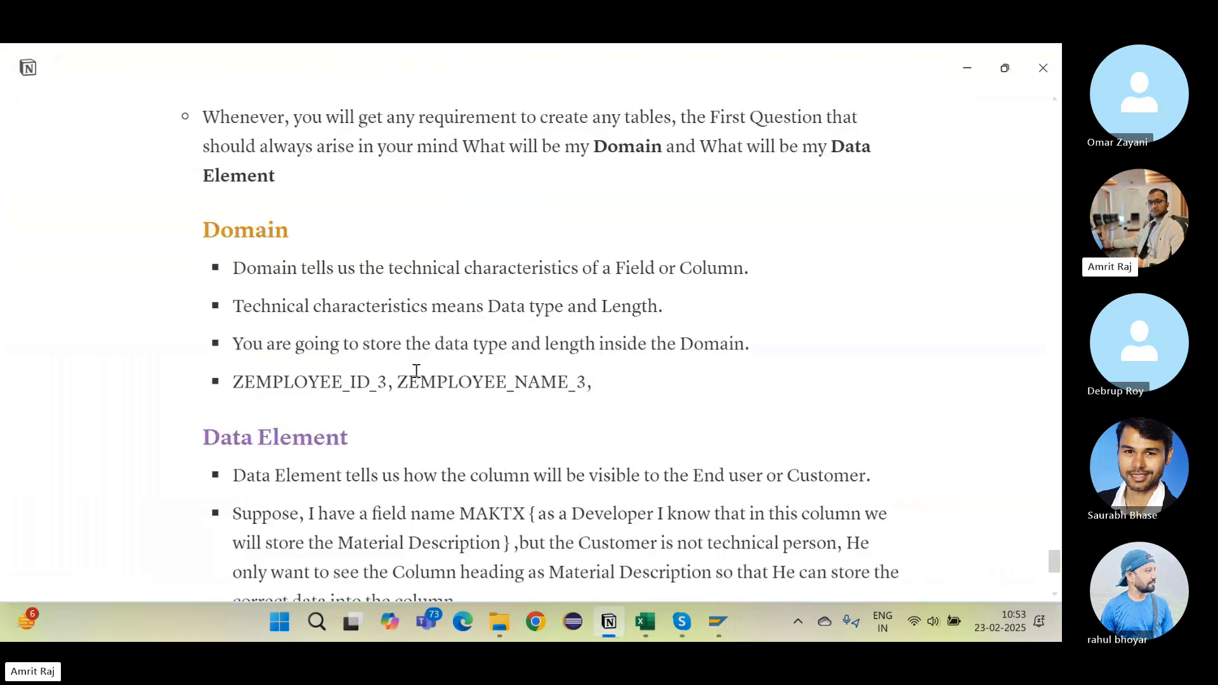
key("alt+Tab")
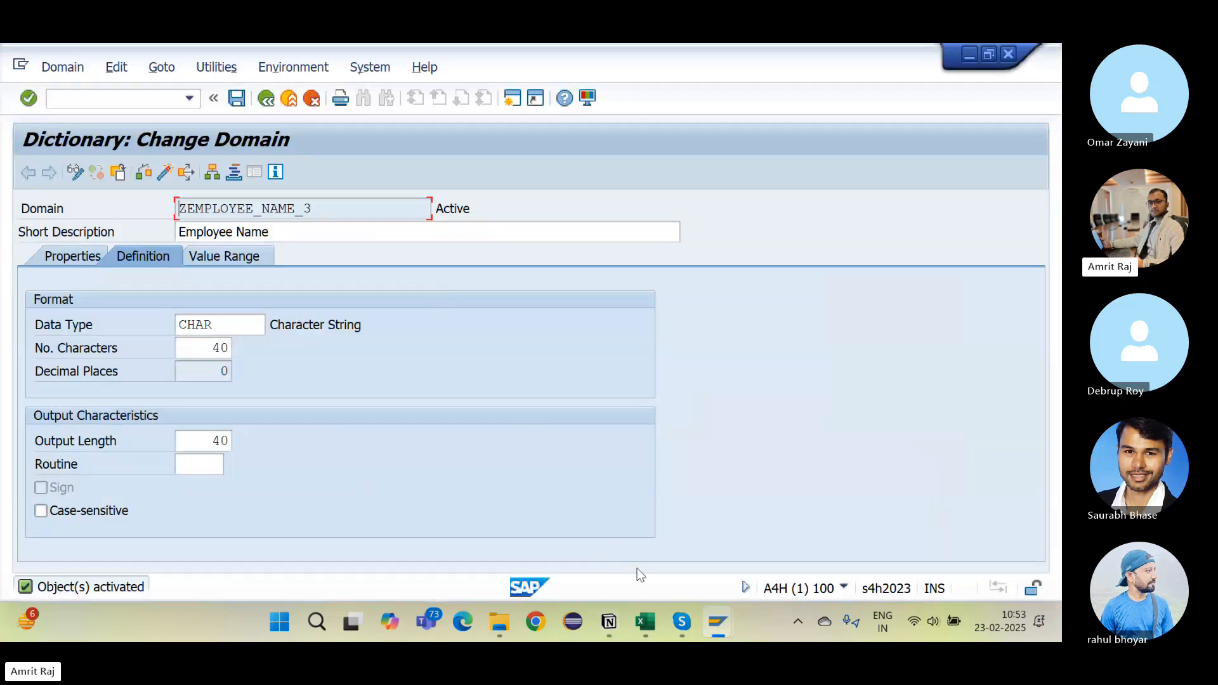
Step: Confirm in Excel that Department is CHAR with length 40, then return to the ABAP Dictionary initial screen
left_click(644, 622)
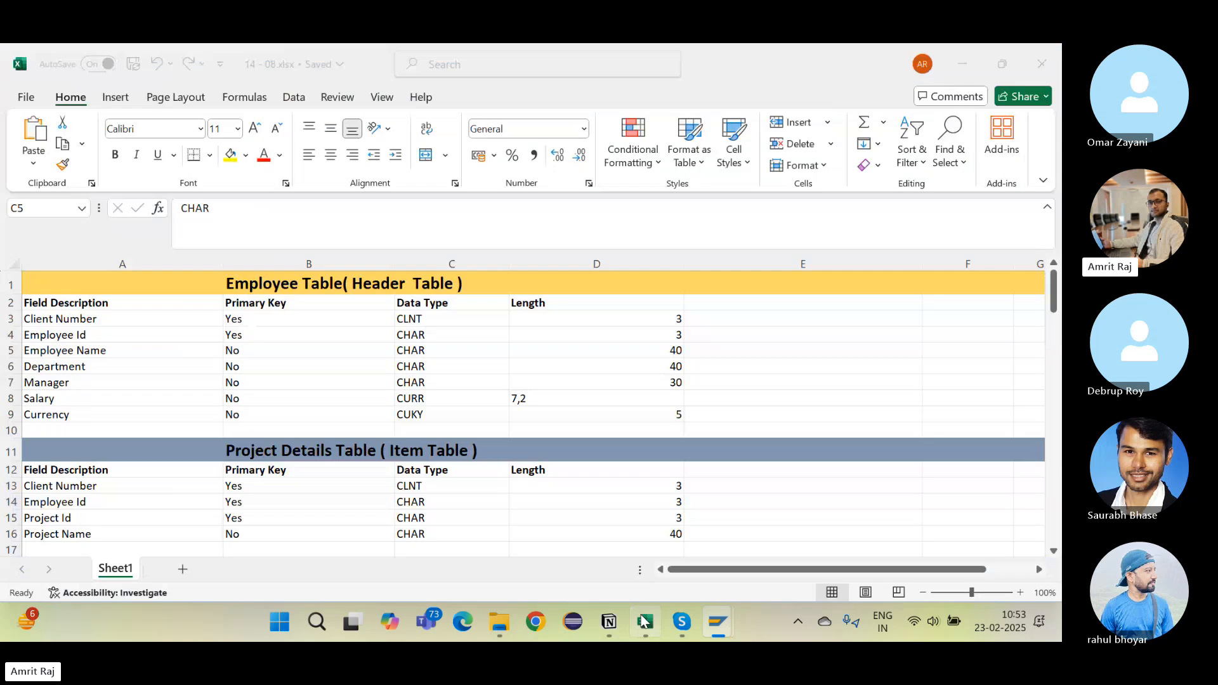
left_click(128, 365)
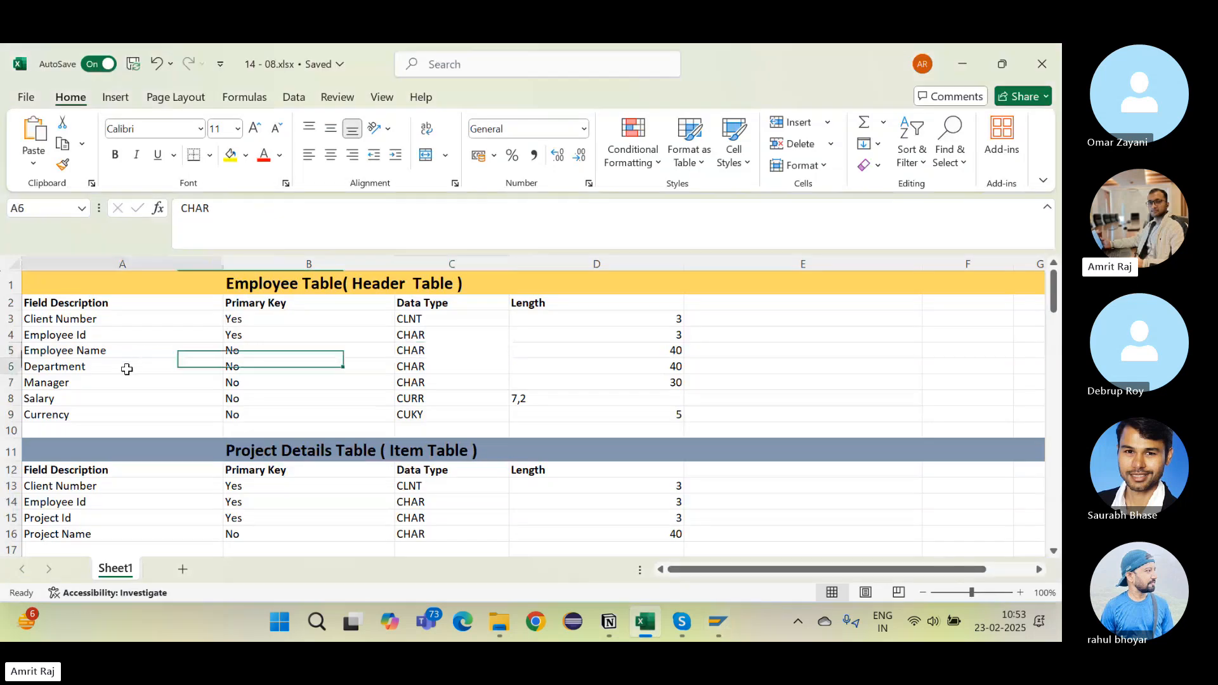
left_click(648, 371)
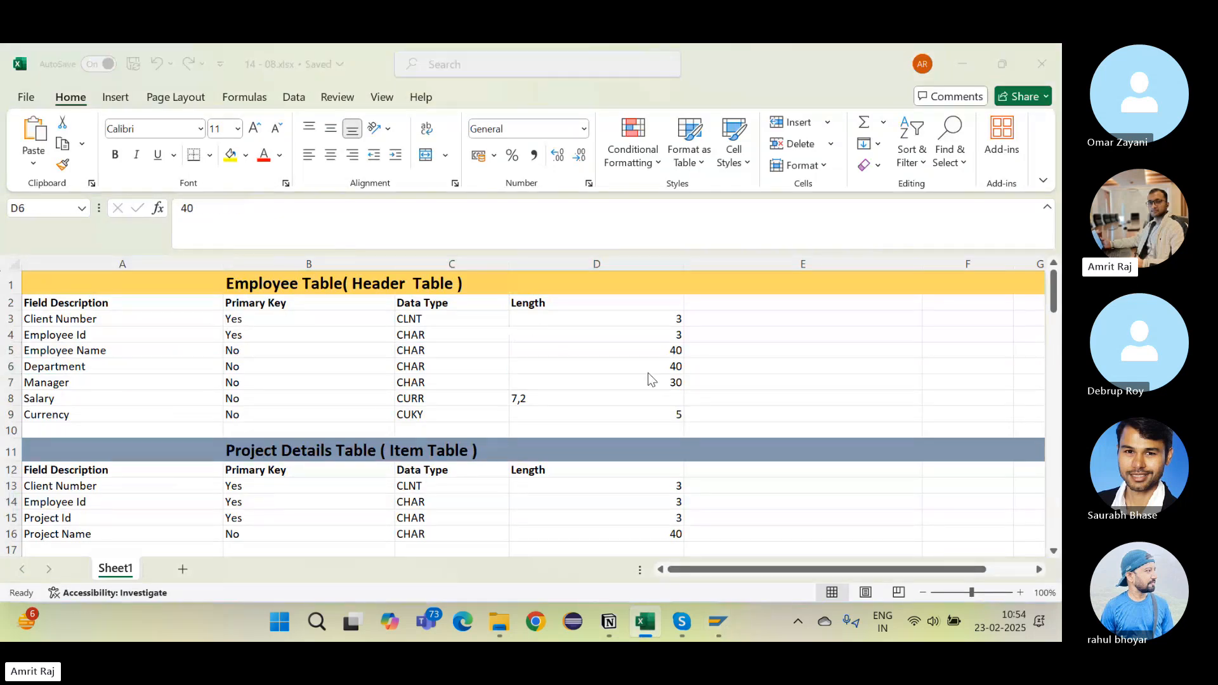
key("alt+Tab")
left_click(266, 98)
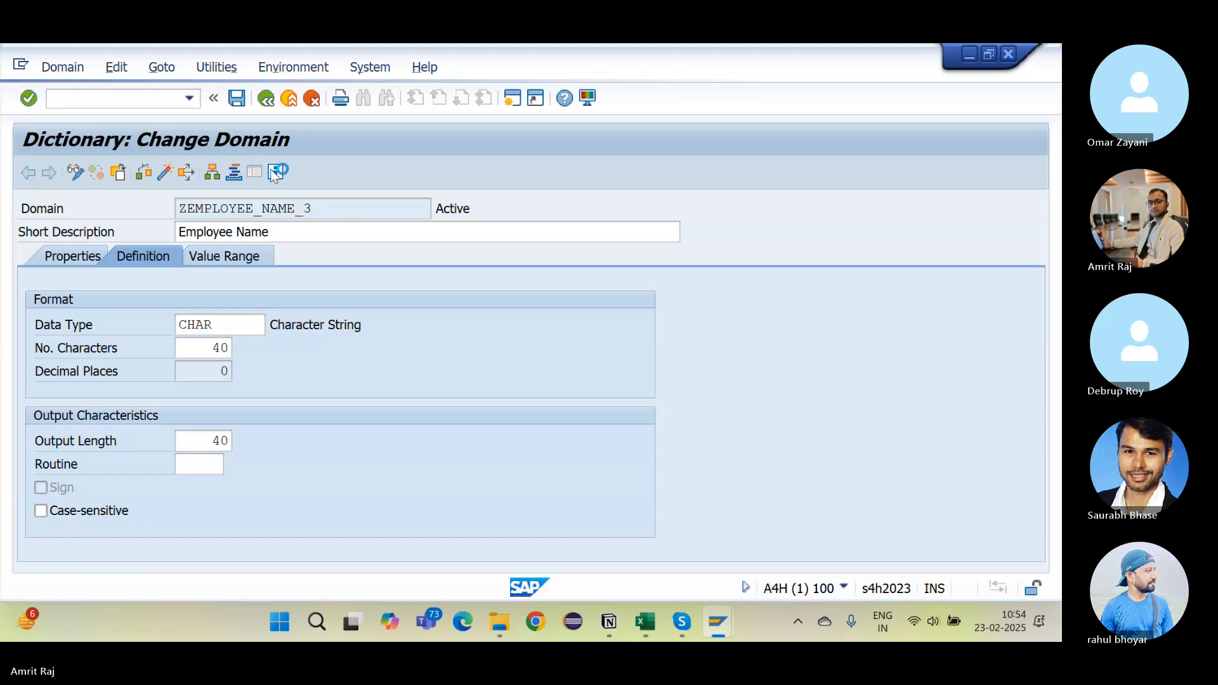
Step: Create domain ZDEPARTMENT_3 with short description Department, data type CHAR and 40 characters
left_click(328, 394)
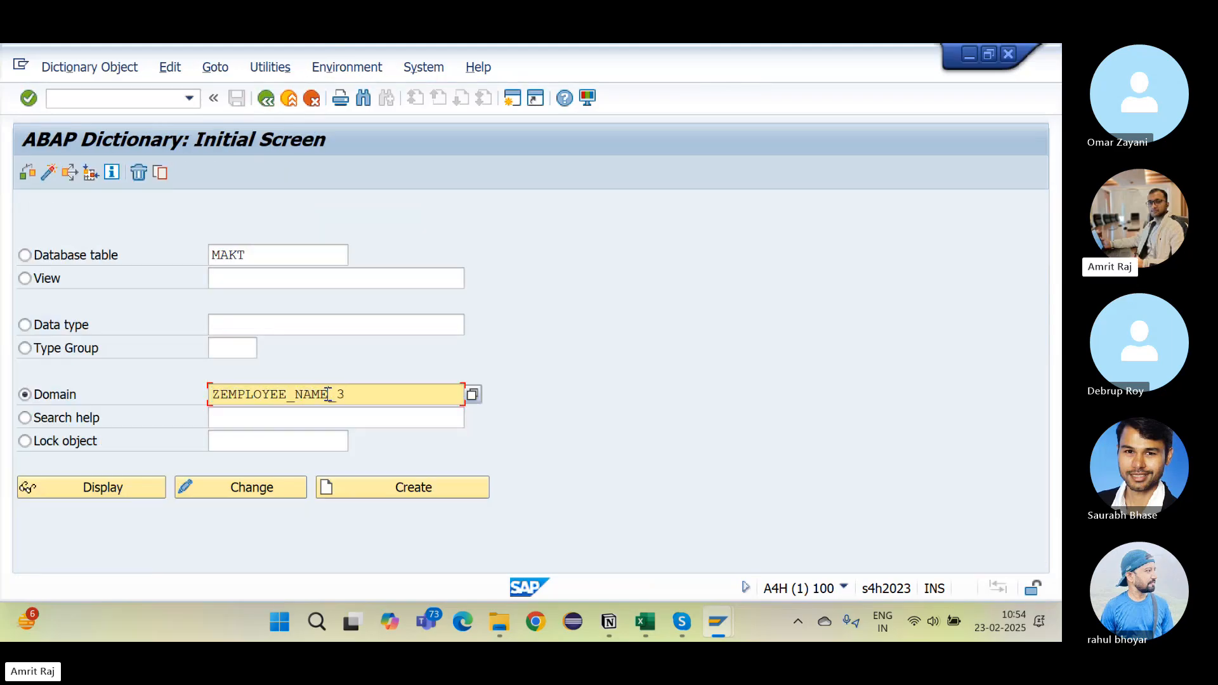
key("BackSpace")
key("BackSpace")
key("BackSpace")
key("BackSpace")
key("BackSpace")
key("BackSpace")
key("BackSpace")
key("BackSpace")
key("BackSpace")
key("BackSpace")
key("BackSpace")
key("BackSpace")
key("BackSpace")
type("DEPARTMENT")
key("Right")
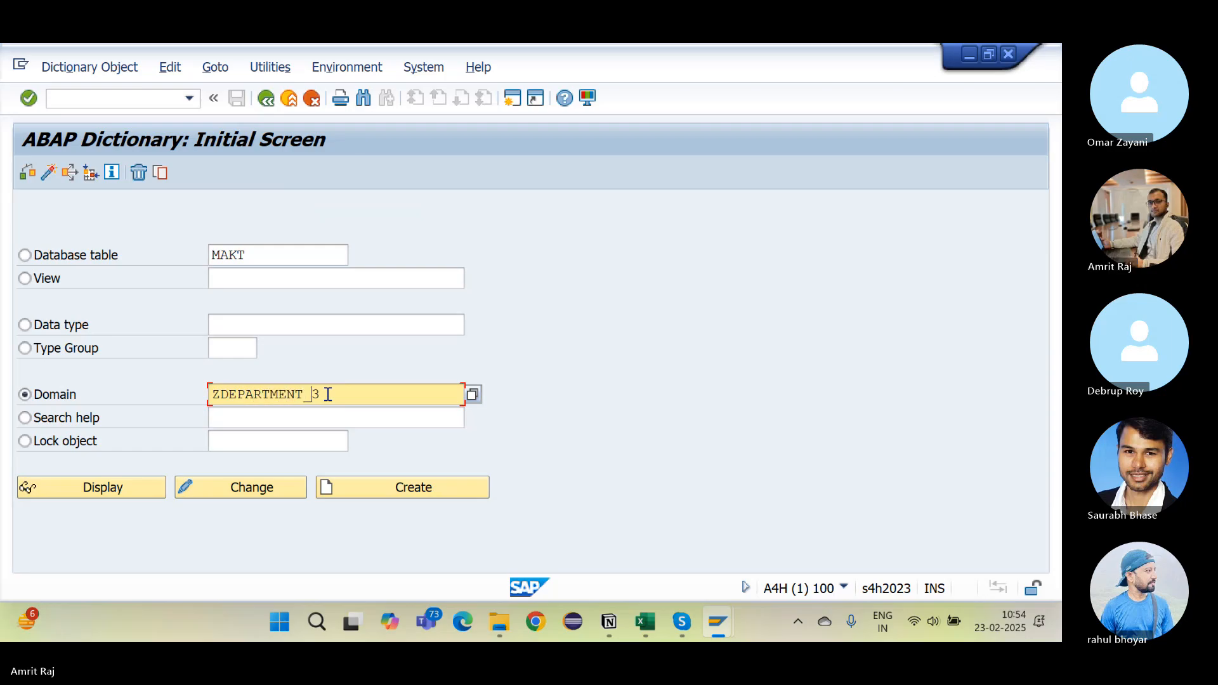
left_click(390, 494)
type("D")
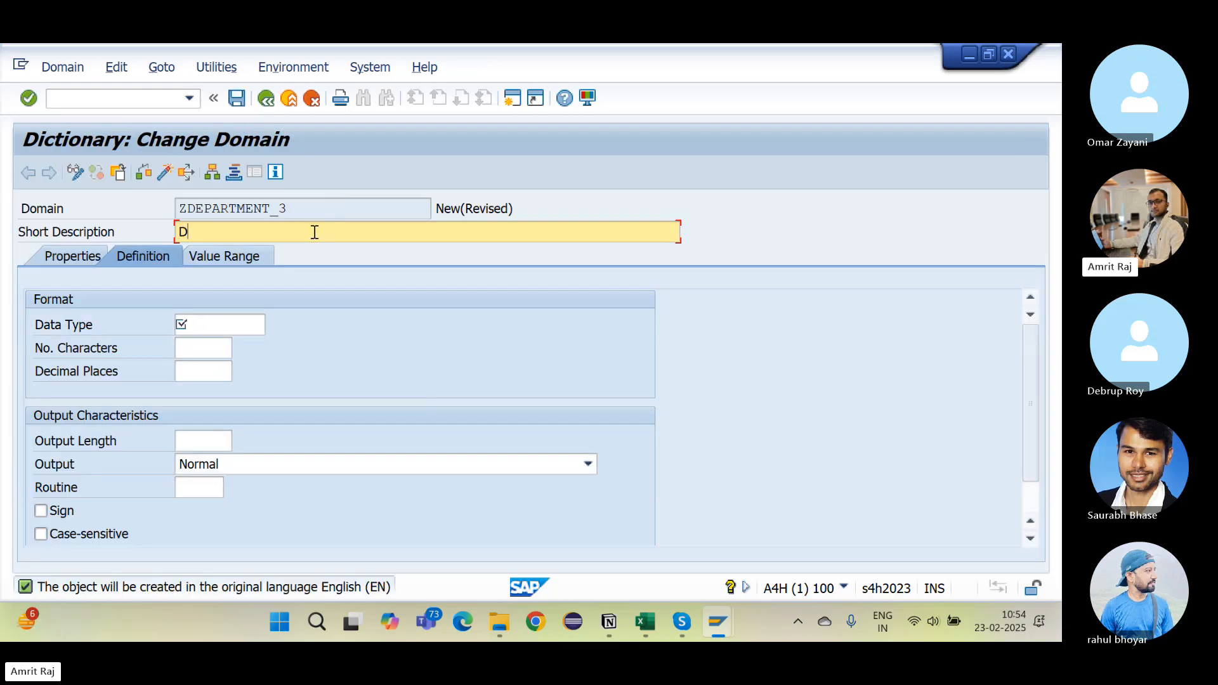
type("epartment")
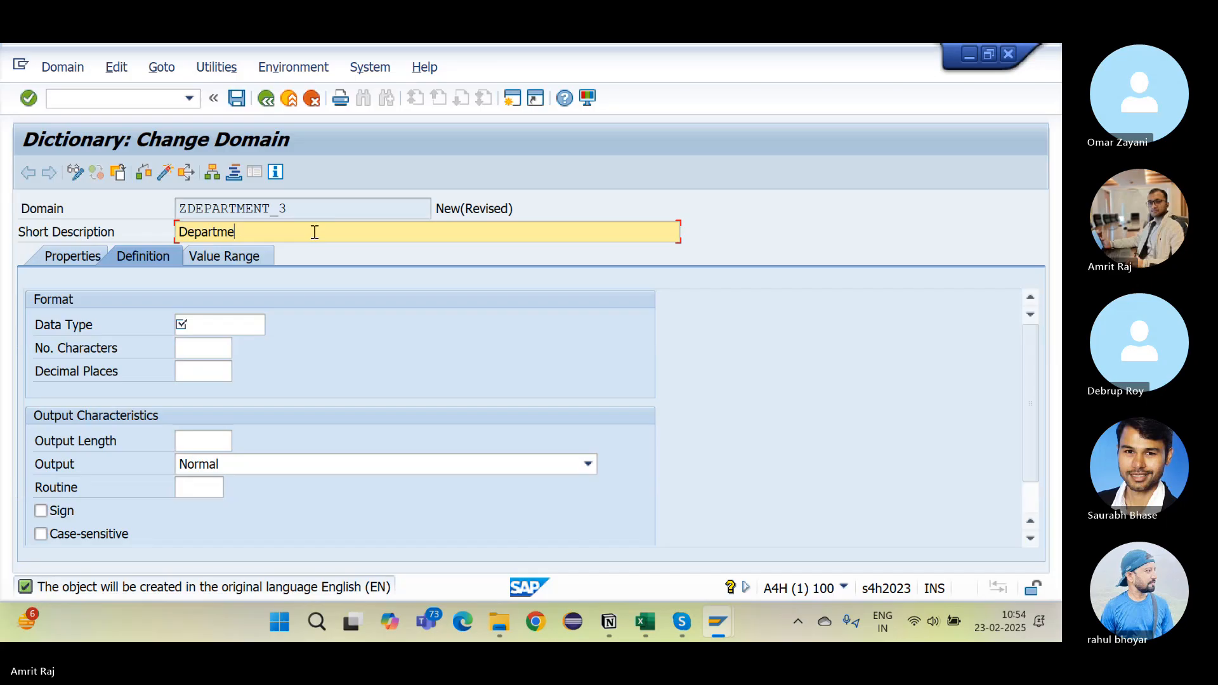
left_click(199, 325)
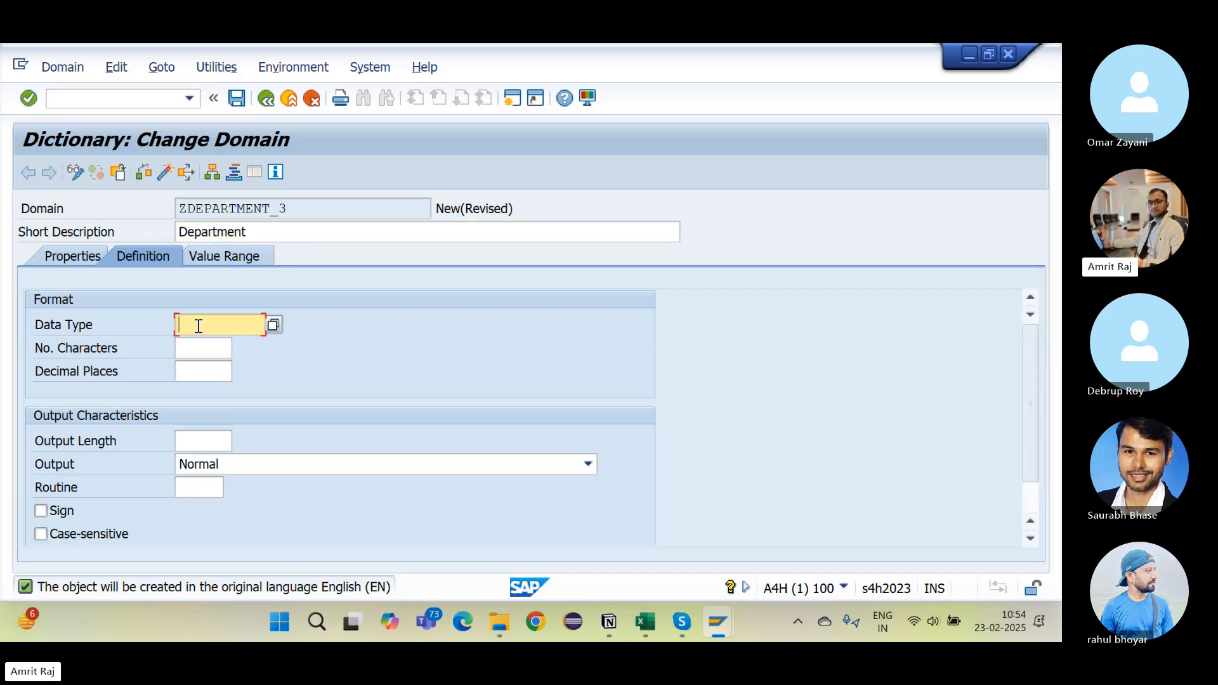
type("CHAR")
left_click(207, 348)
type("40")
key("Return")
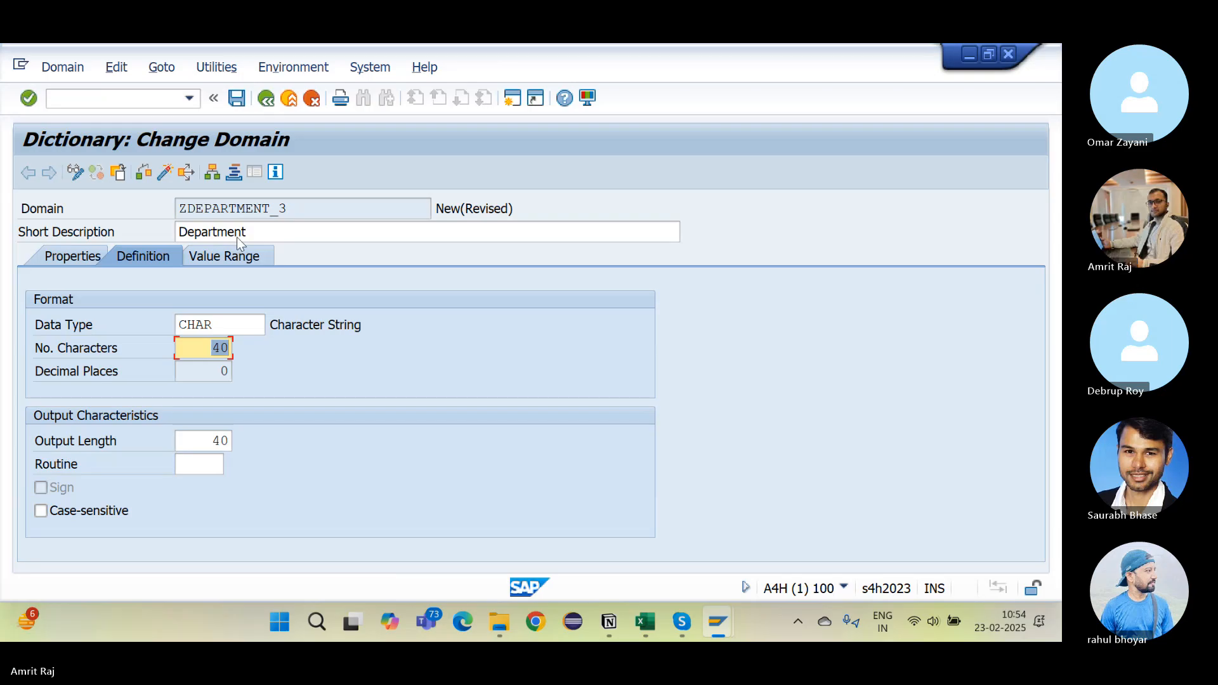
Step: Save ZDEPARTMENT_3 under the package and transport request, then activate it
left_click(236, 97)
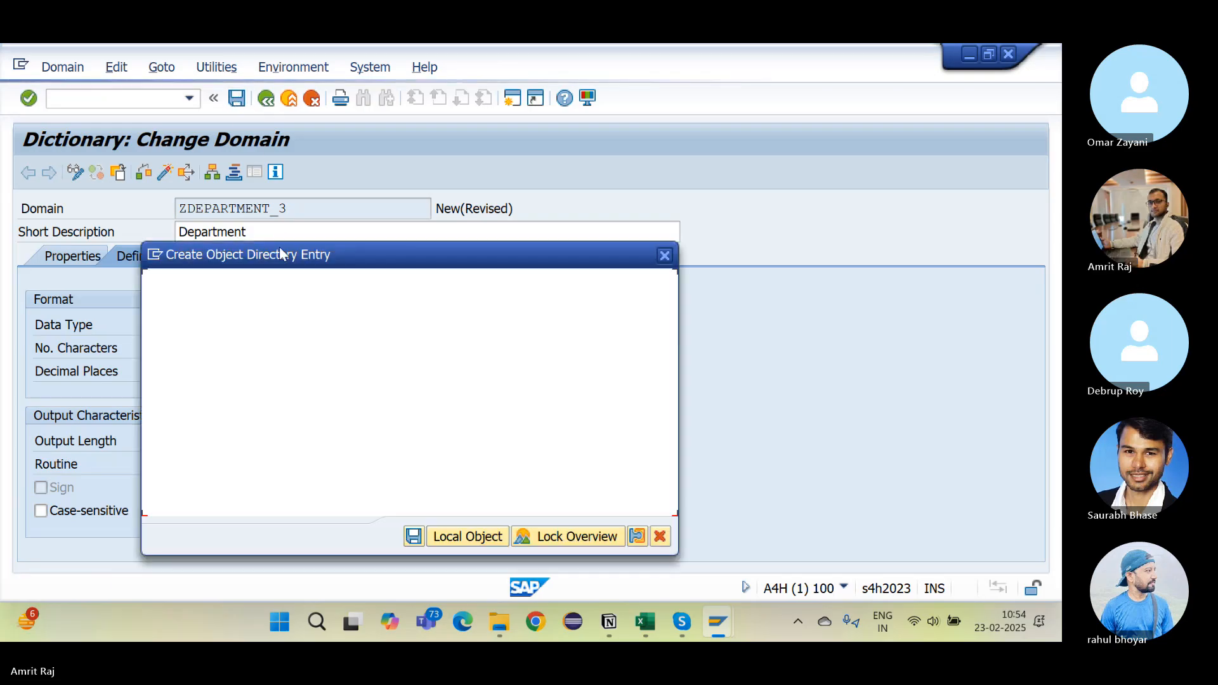
key("Return")
key("Return")
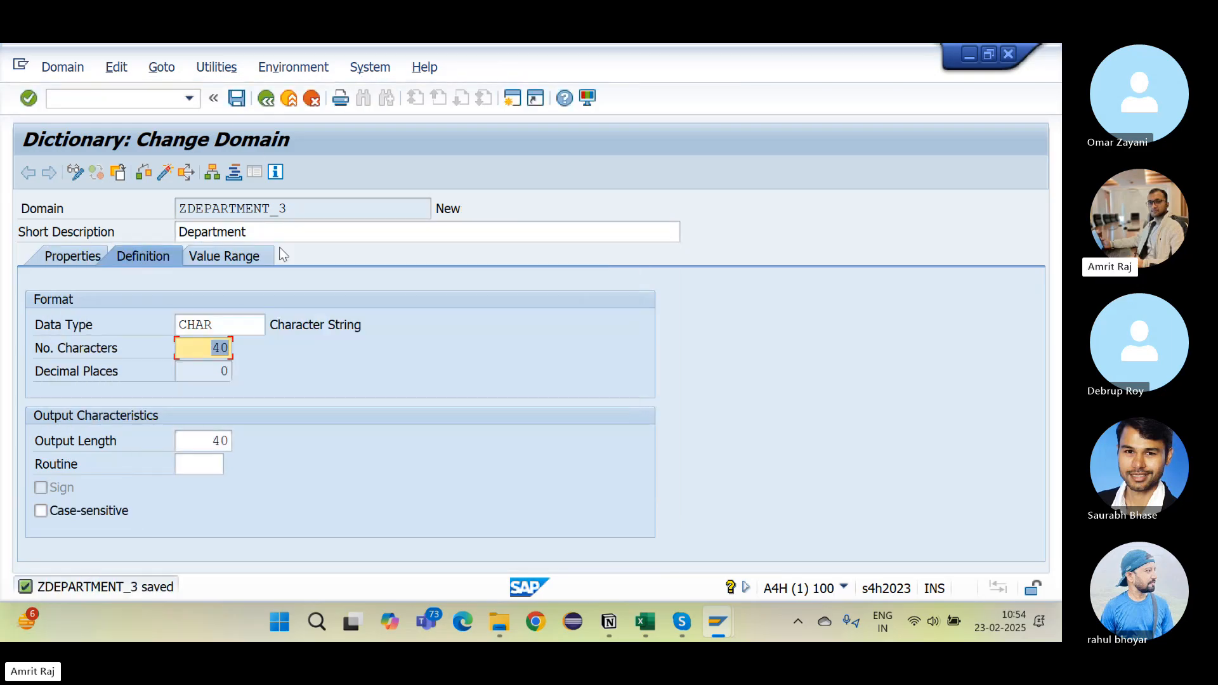
left_click(145, 172)
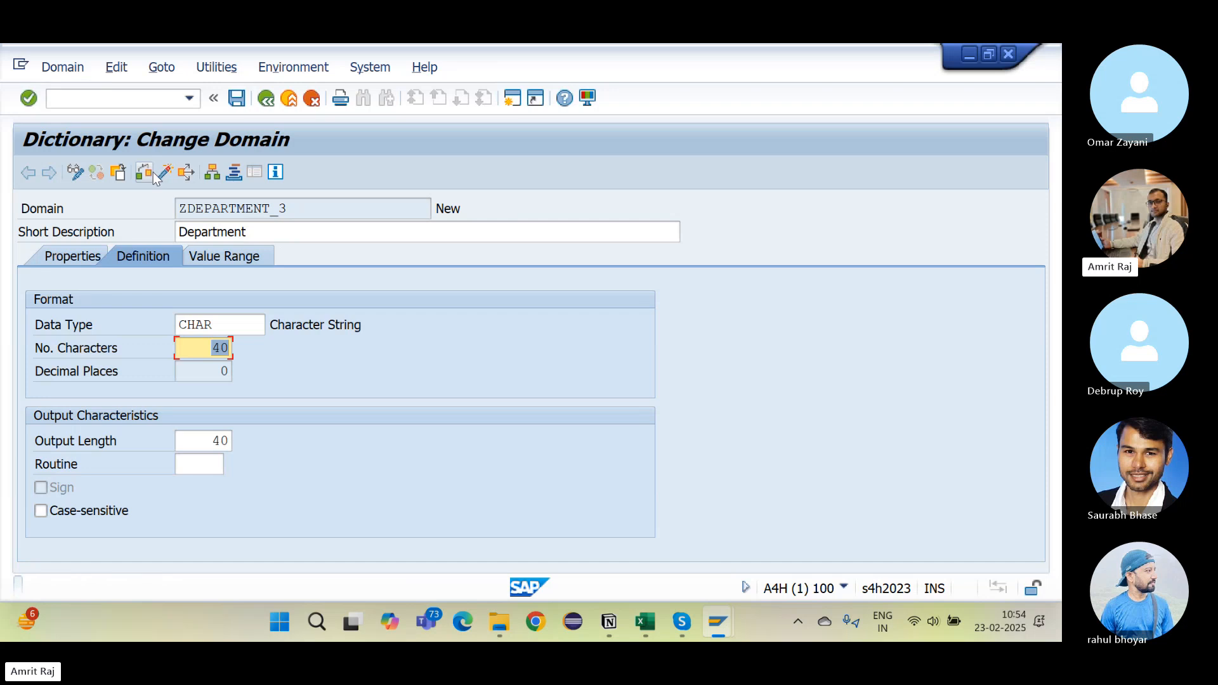
left_click(165, 172)
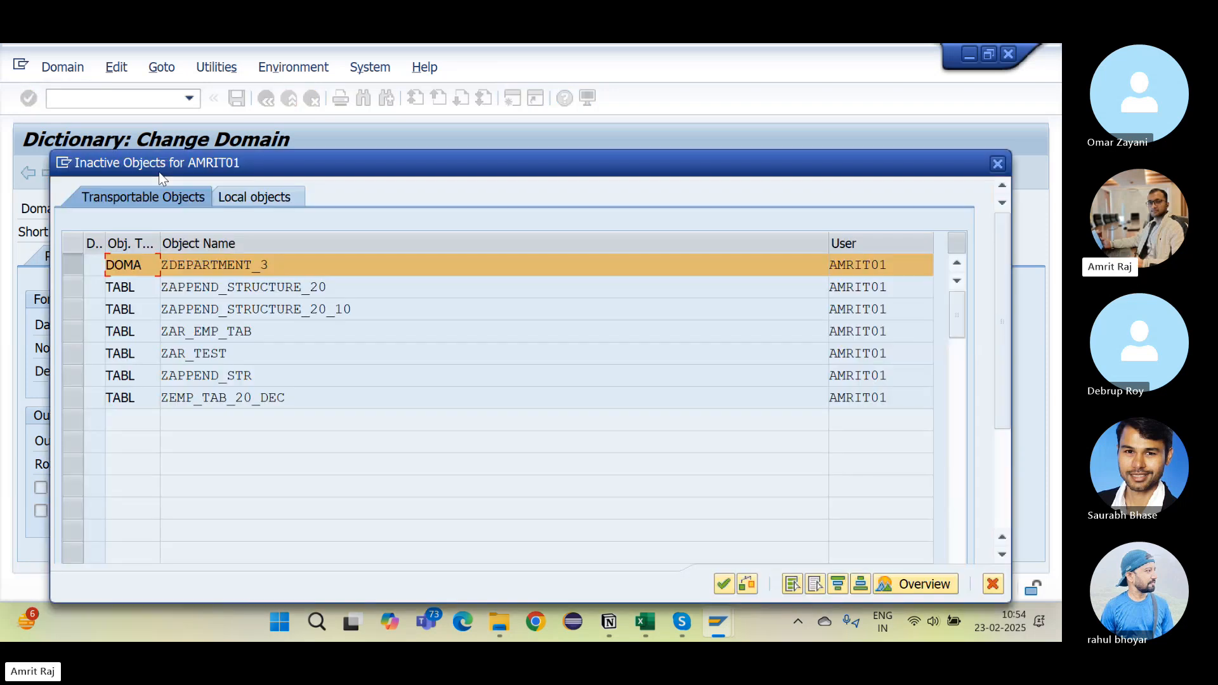
key("Return")
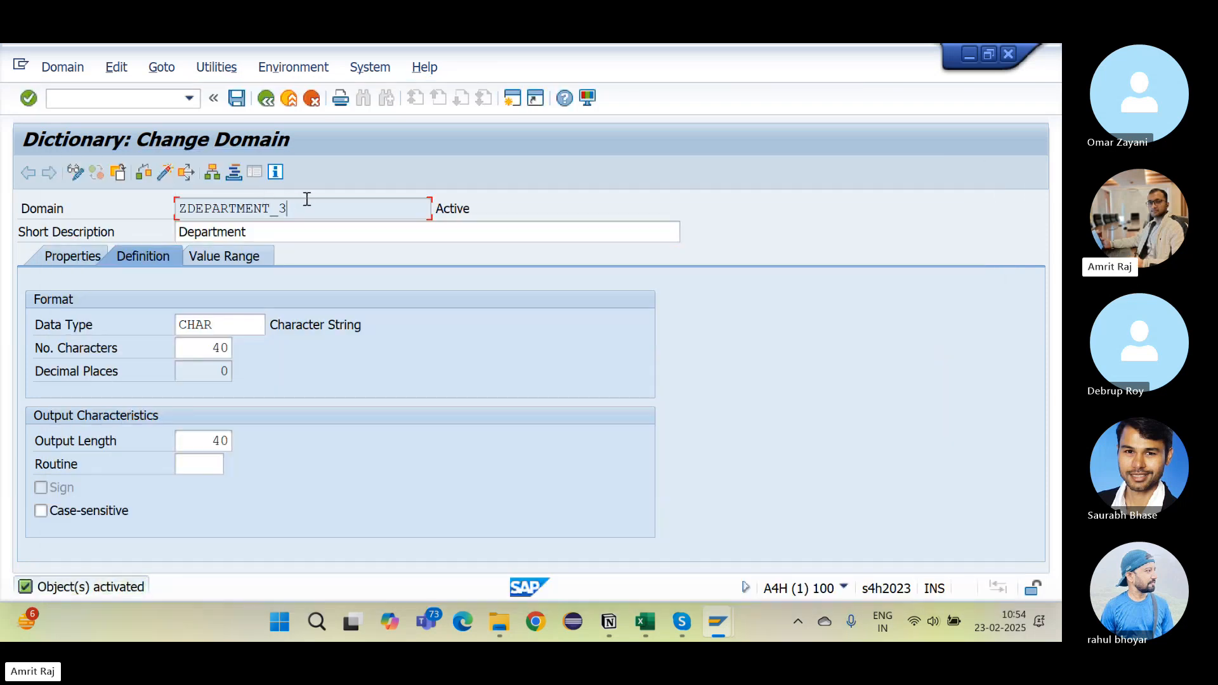
Step: Paste ZDEPARTMENT_3 into Notion's domain list after ZEMPLOYEE_NAME_3, then return to the Transport Organizer
key("ctrl+c")
key("alt+Tab")
key("alt+Tab")
key("ctrl+v")
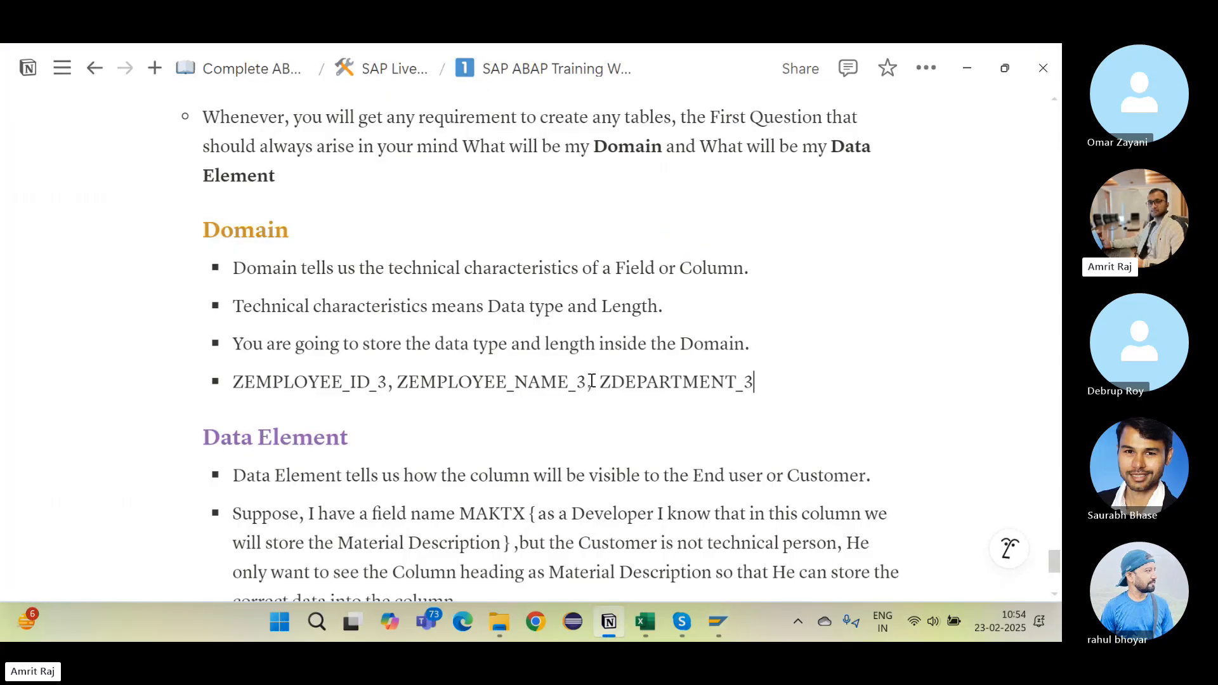
type(",")
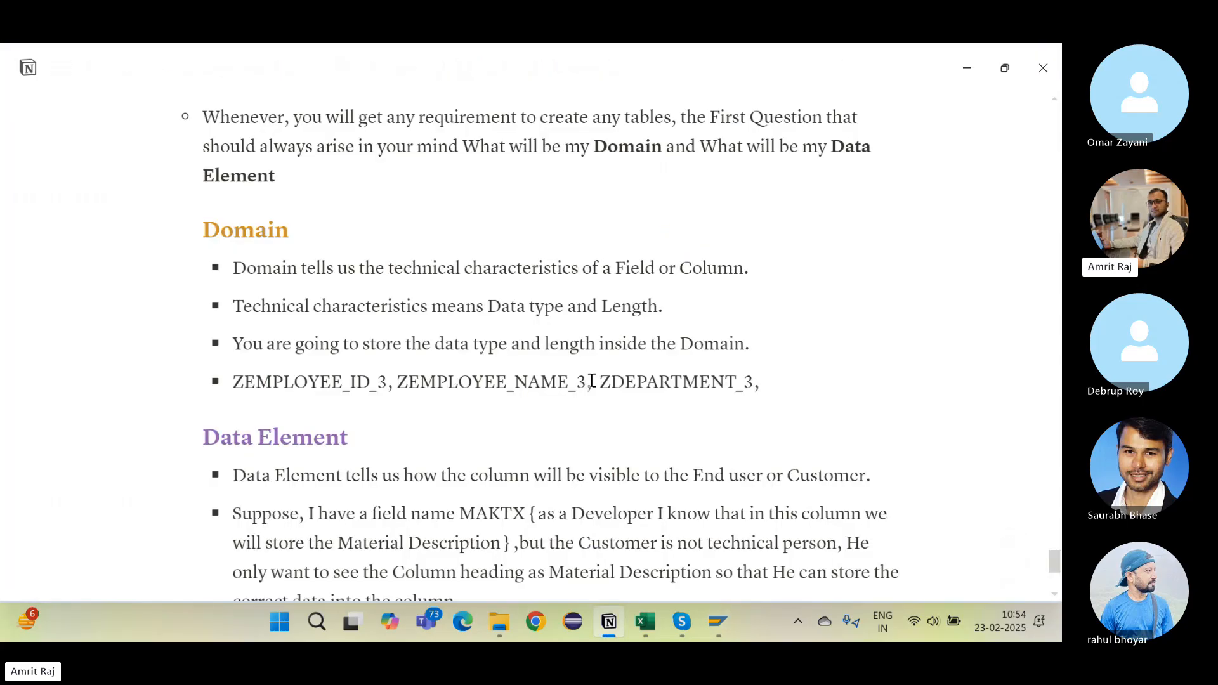
key("alt+Tab")
key("Down")
key("Right")
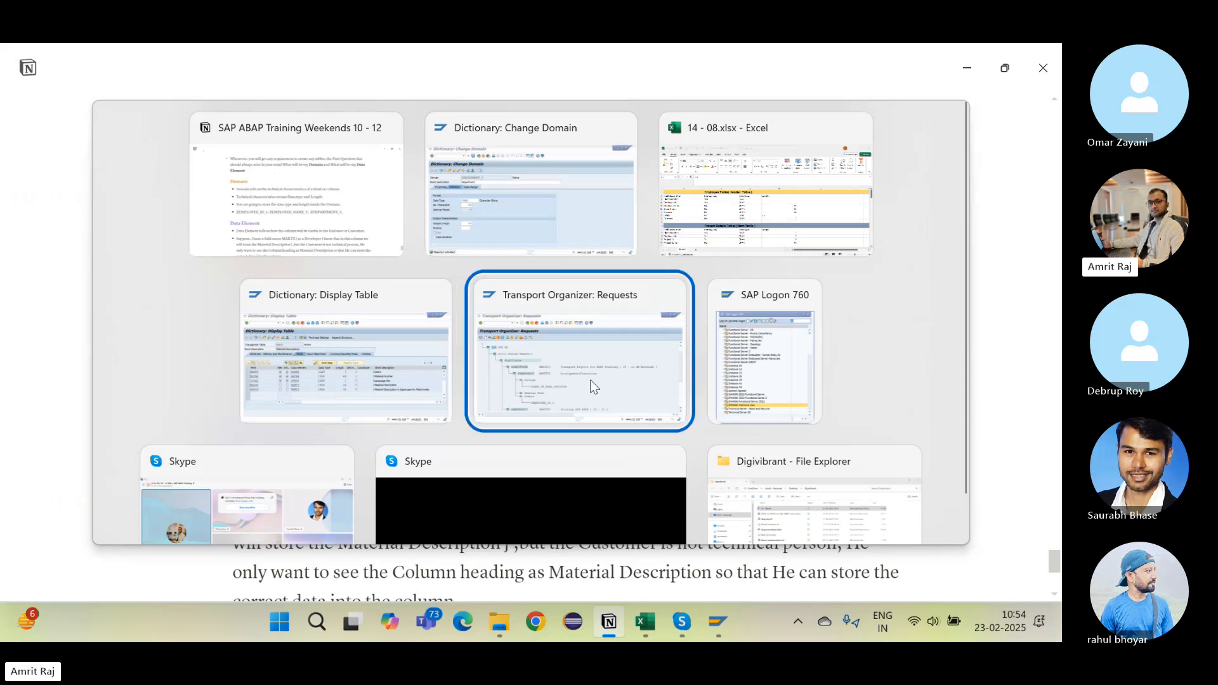
Step: Refresh the transport request to list all three domains, then check Excel's Manager length of 30
scroll(314, 451, "down", 1)
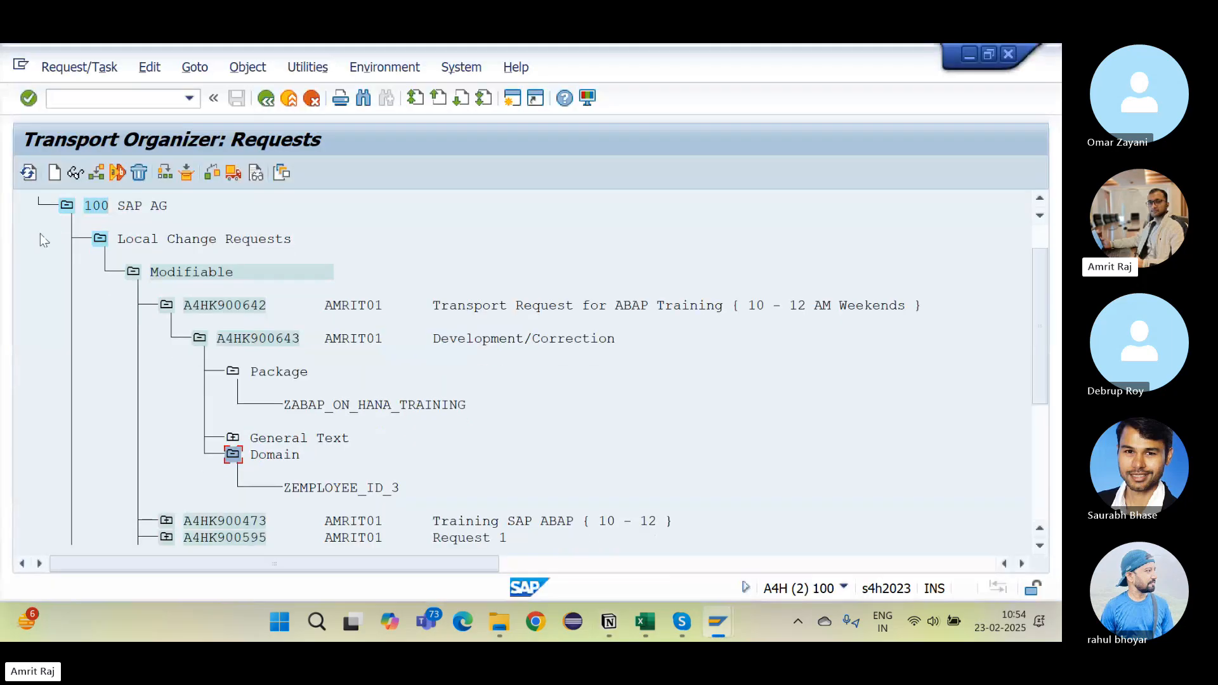
left_click(29, 172)
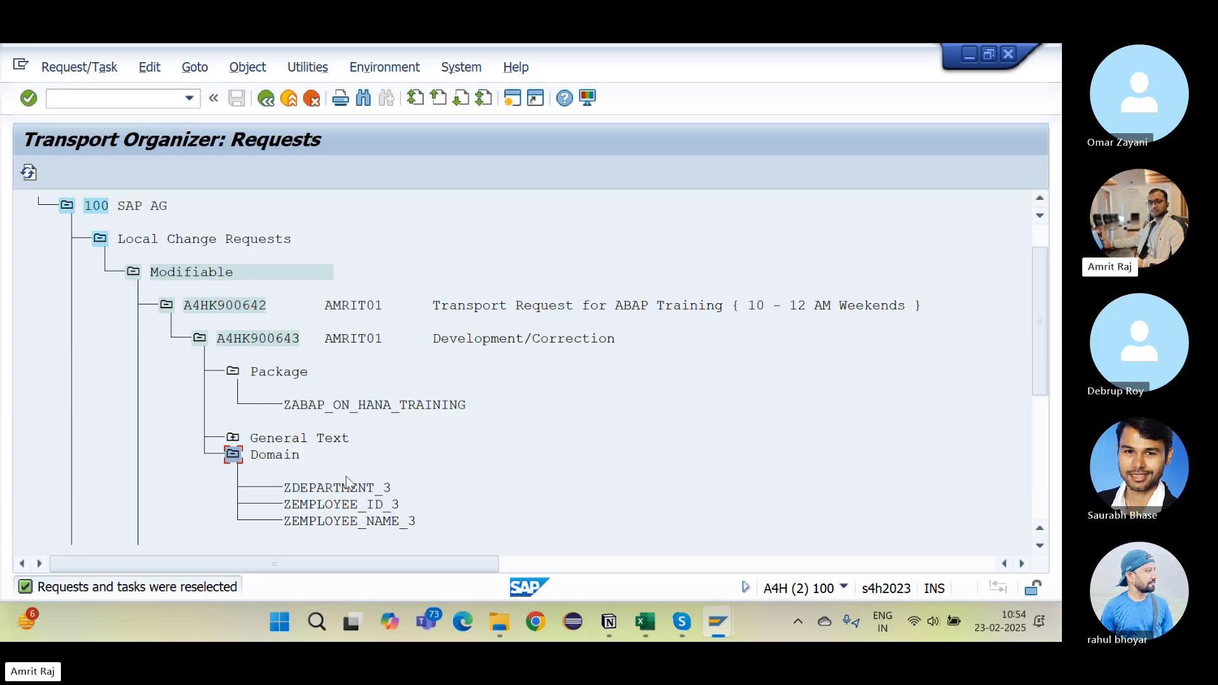
key("alt+Tab")
key("Tab")
key("Tab")
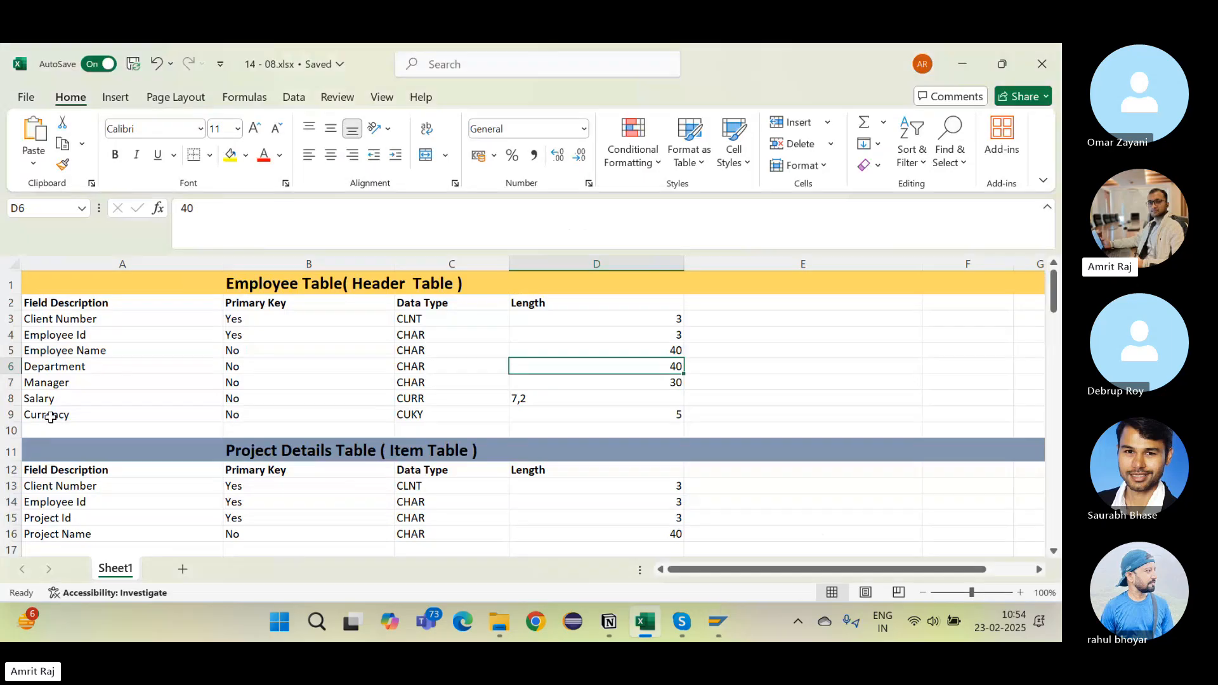
left_click(52, 385)
left_click(658, 384)
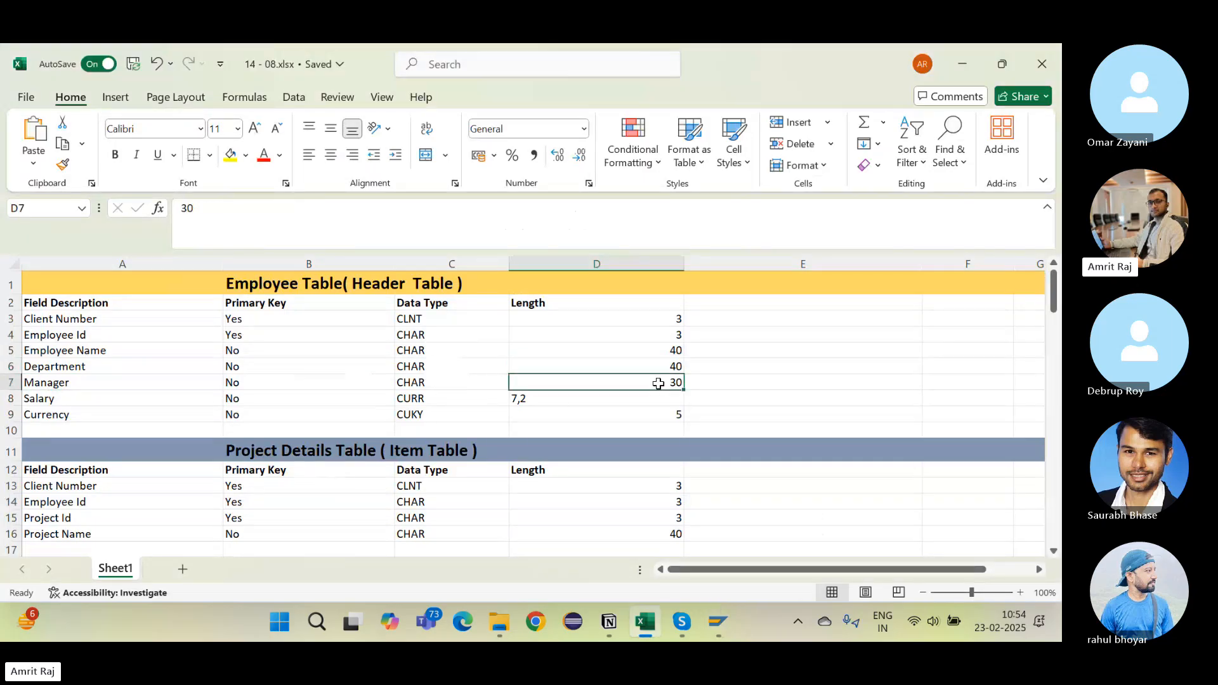
key("alt+Tab")
key("Tab")
key("Tab")
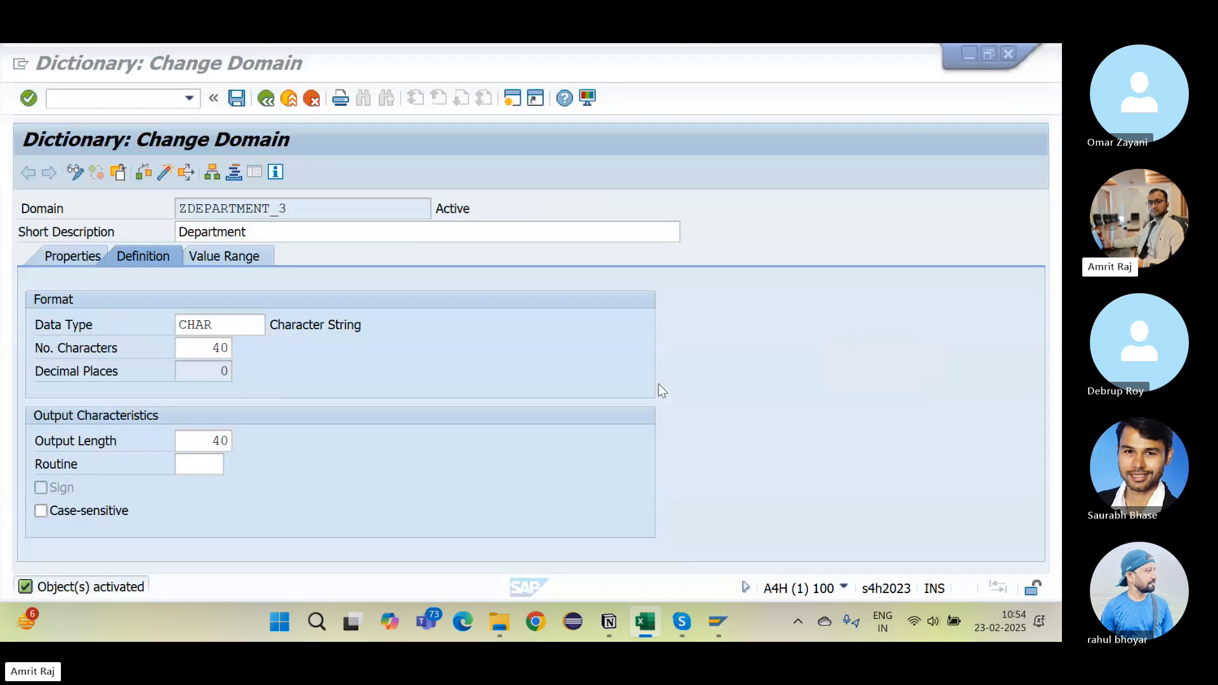
Step: Create domain ZMANAGER_3 with short description Manager, data type CHAR and 30 characters
left_click(266, 98)
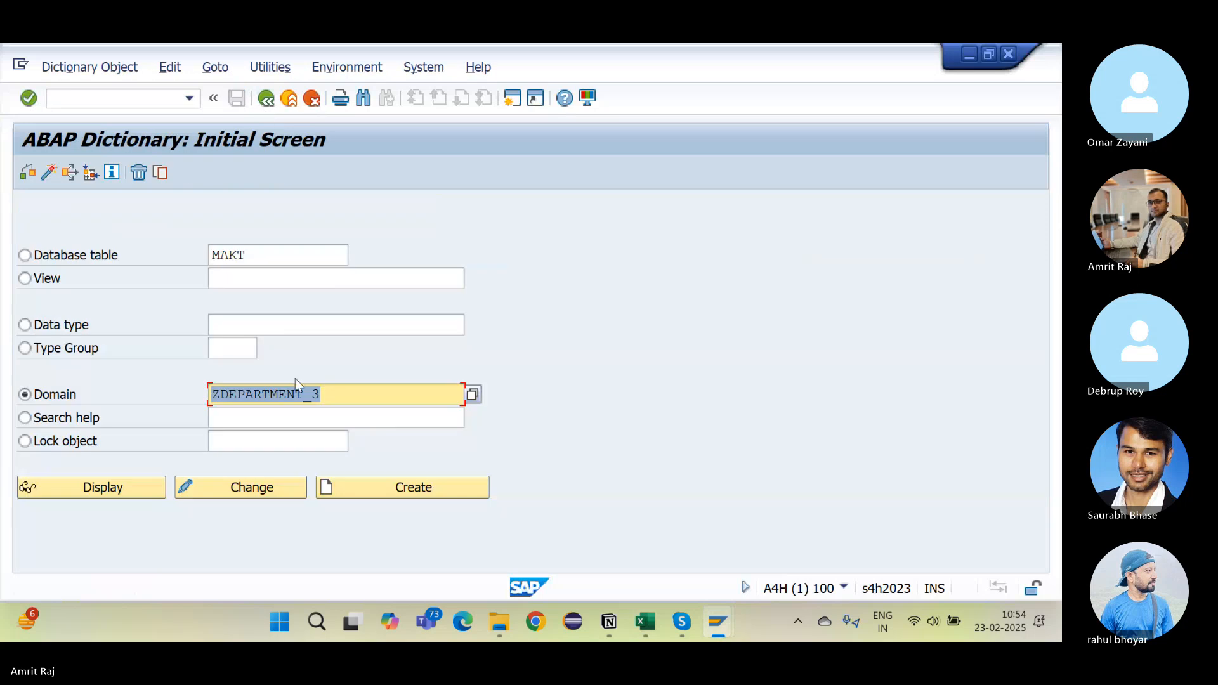
left_click(304, 394)
key("BackSpace")
key("BackSpace")
key("BackSpace")
key("BackSpace")
key("BackSpace")
key("BackSpace")
key("BackSpace")
key("BackSpace")
key("BackSpace")
key("BackSpace")
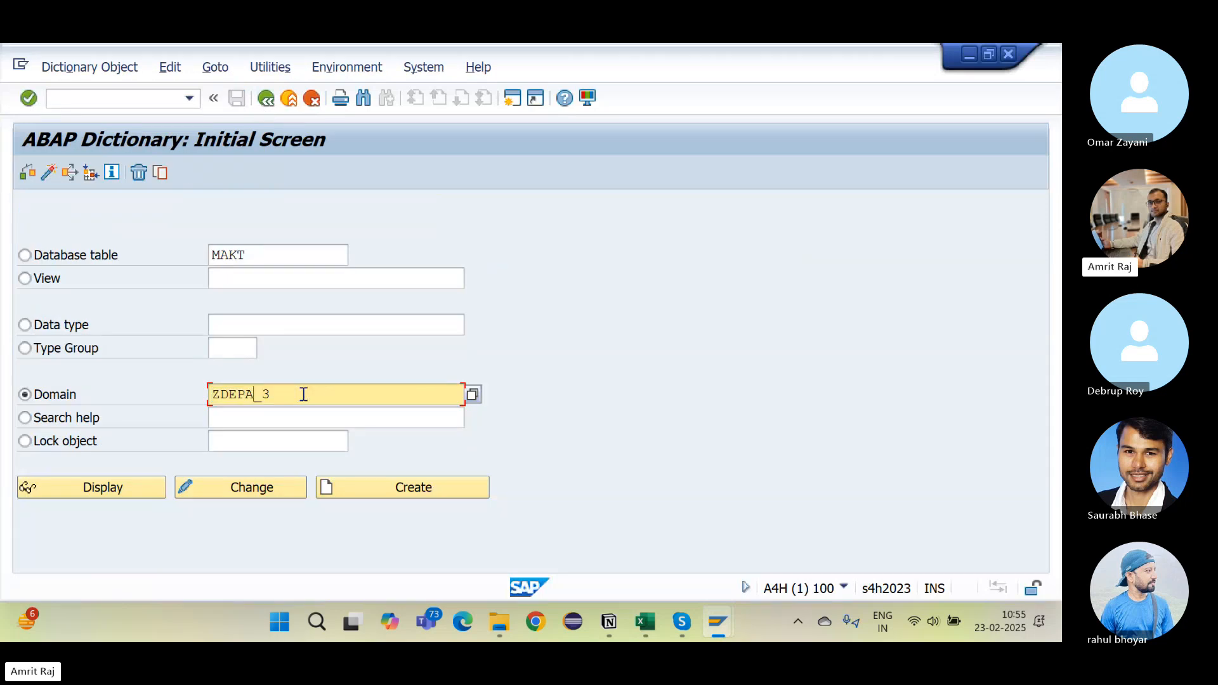
type("MANAGER")
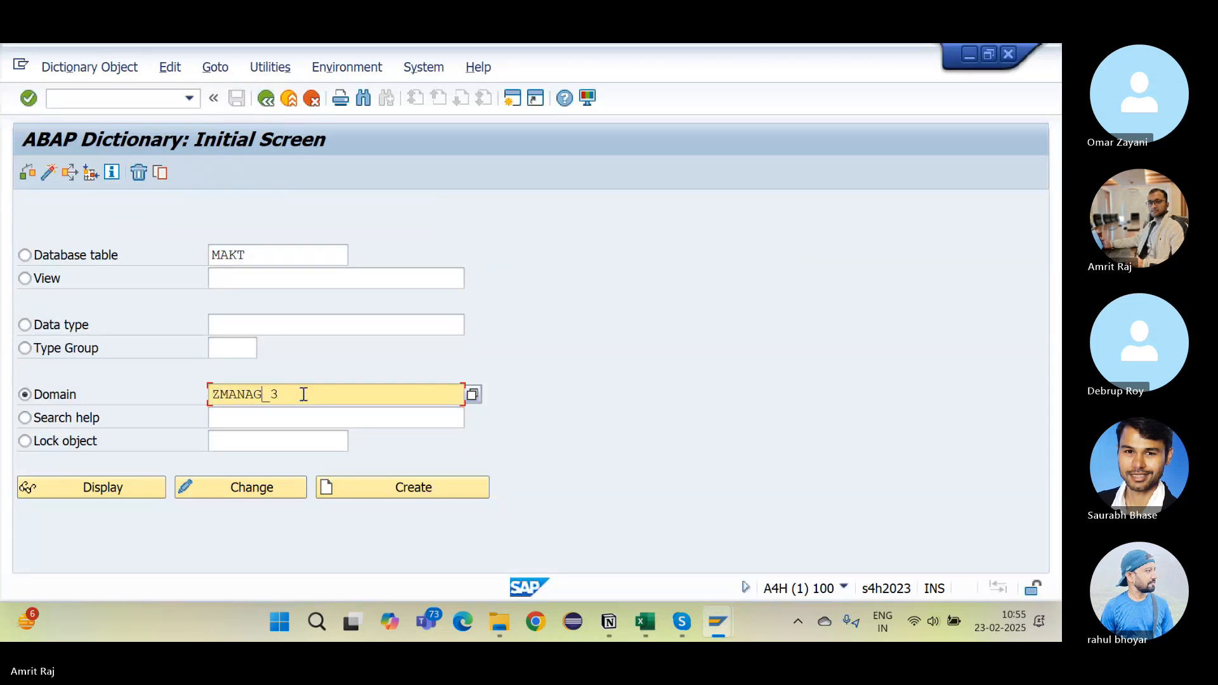
left_click(358, 494)
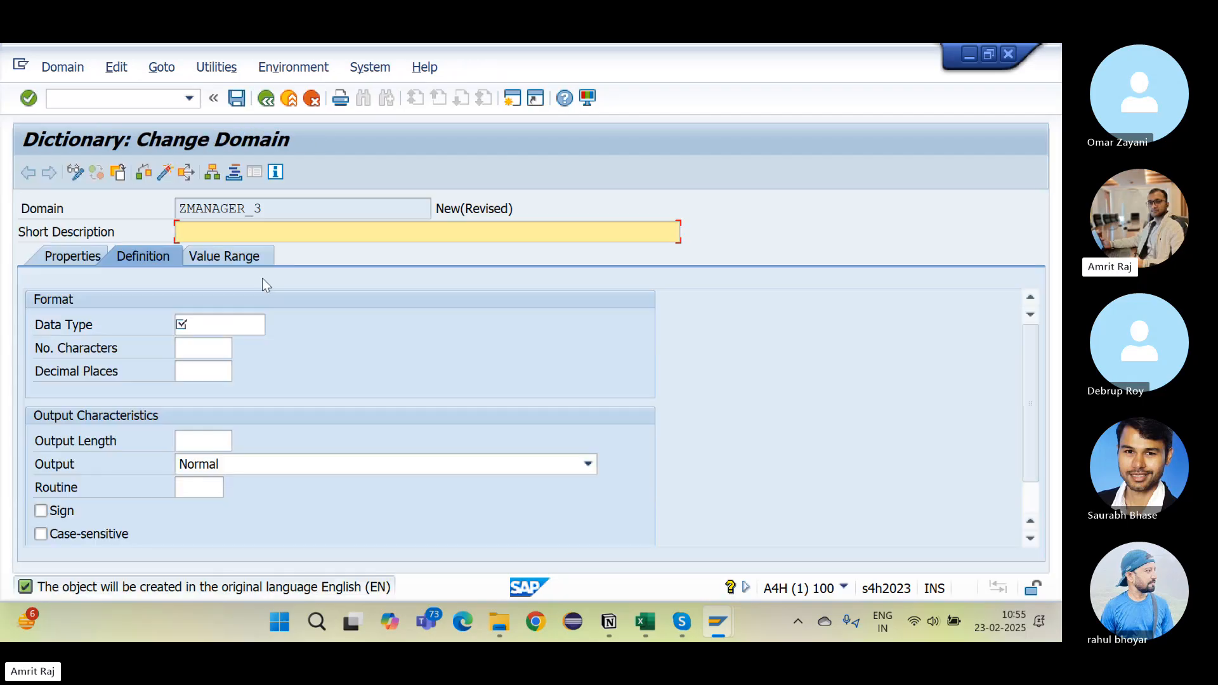
type("Manager")
left_click(242, 324)
type("CHAR")
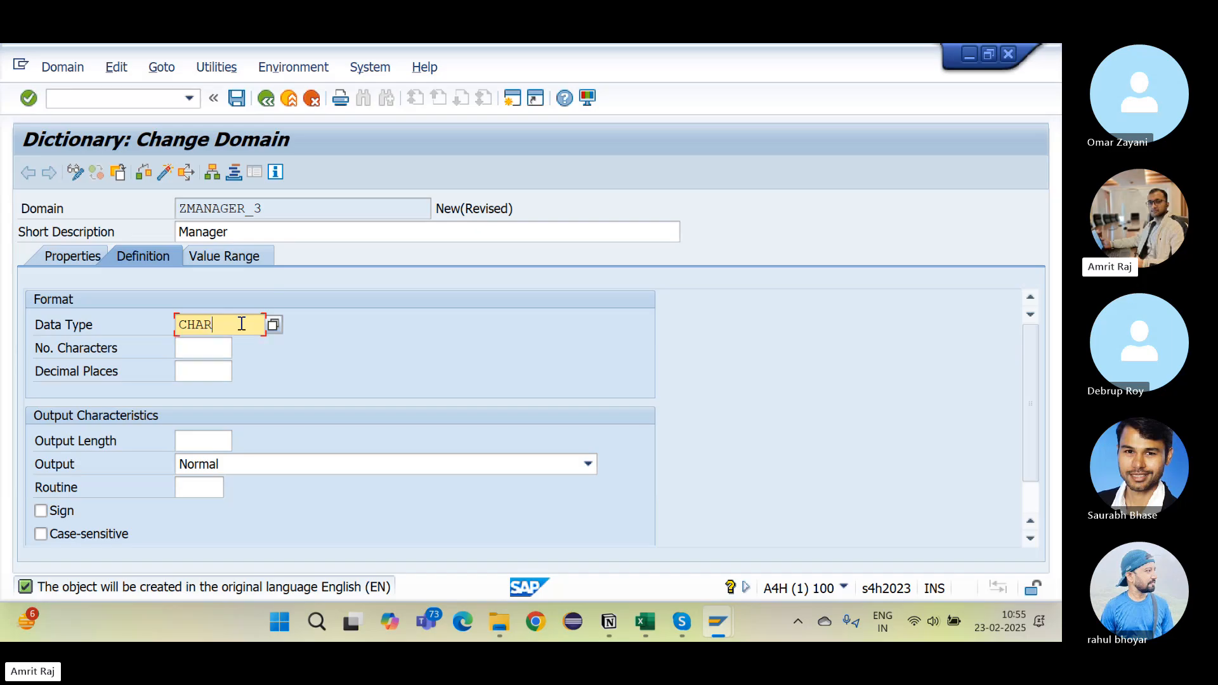
key("Tab")
type("30")
key("Return")
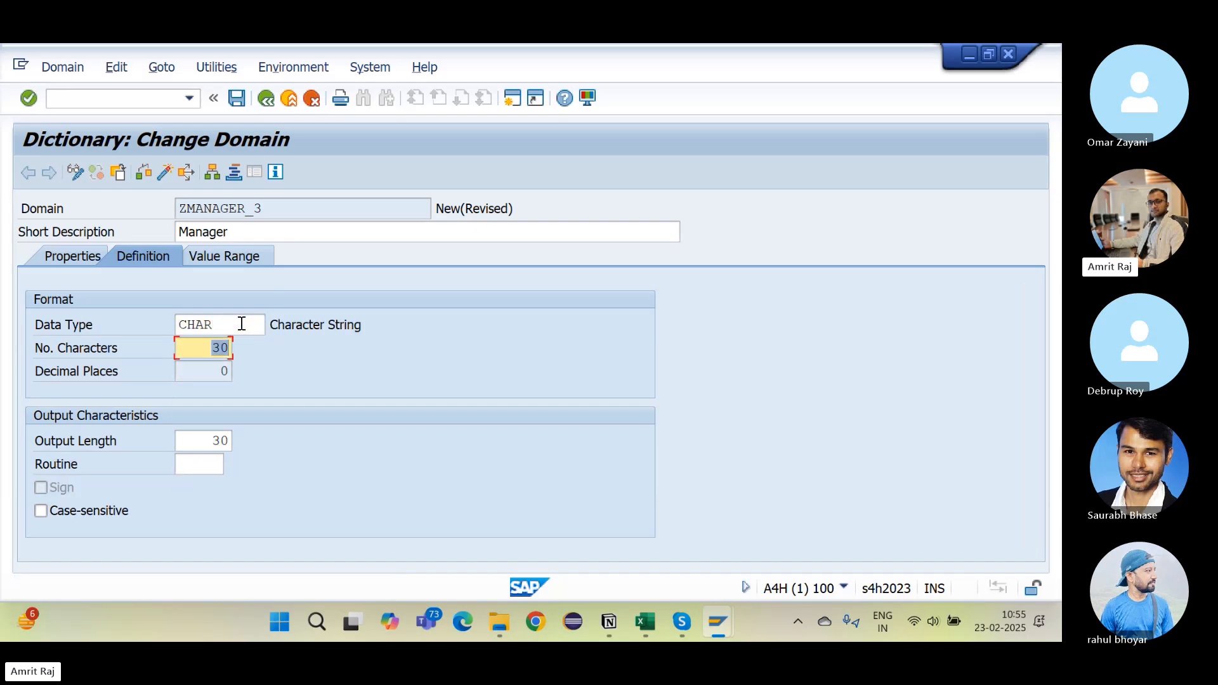
Step: Save ZMANAGER_3 to the transport request, check it, and activate it
left_click(236, 100)
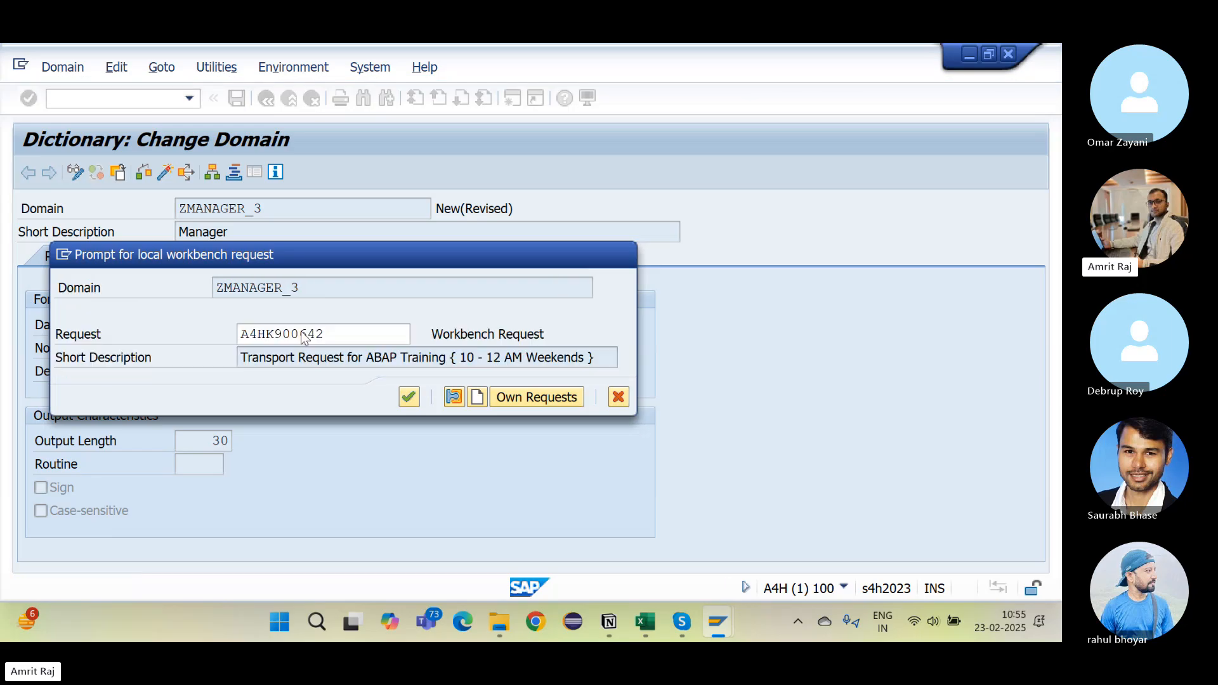
key("Return")
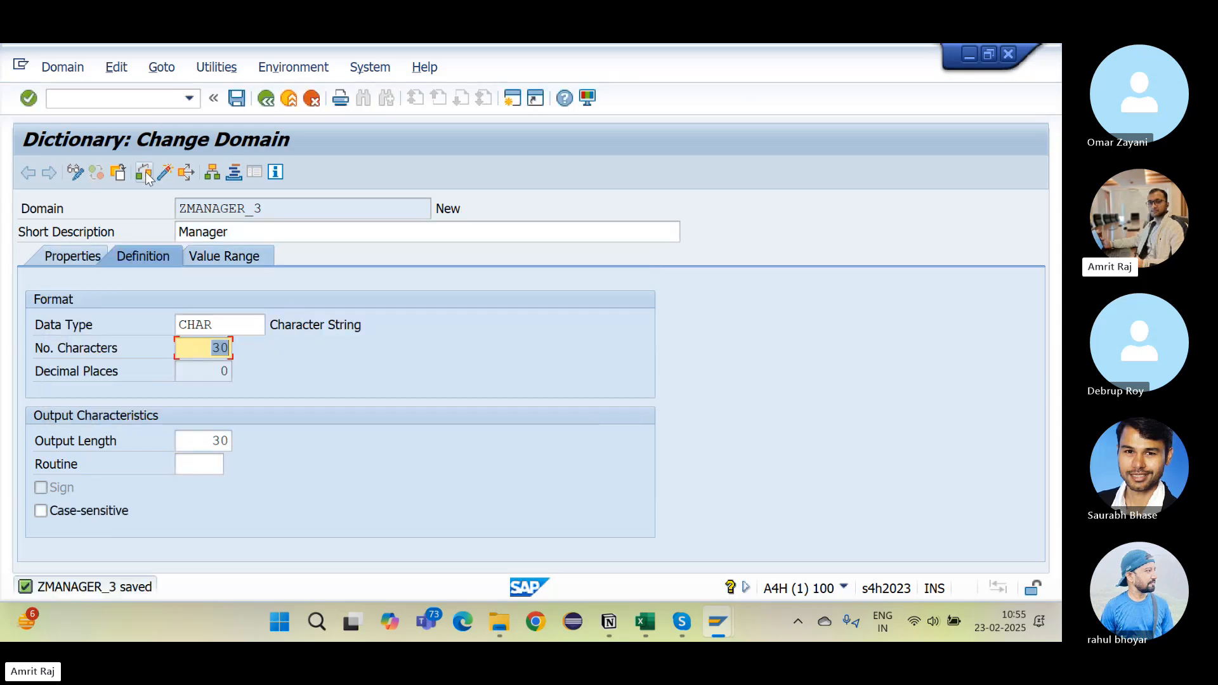
left_click(145, 175)
left_click(166, 176)
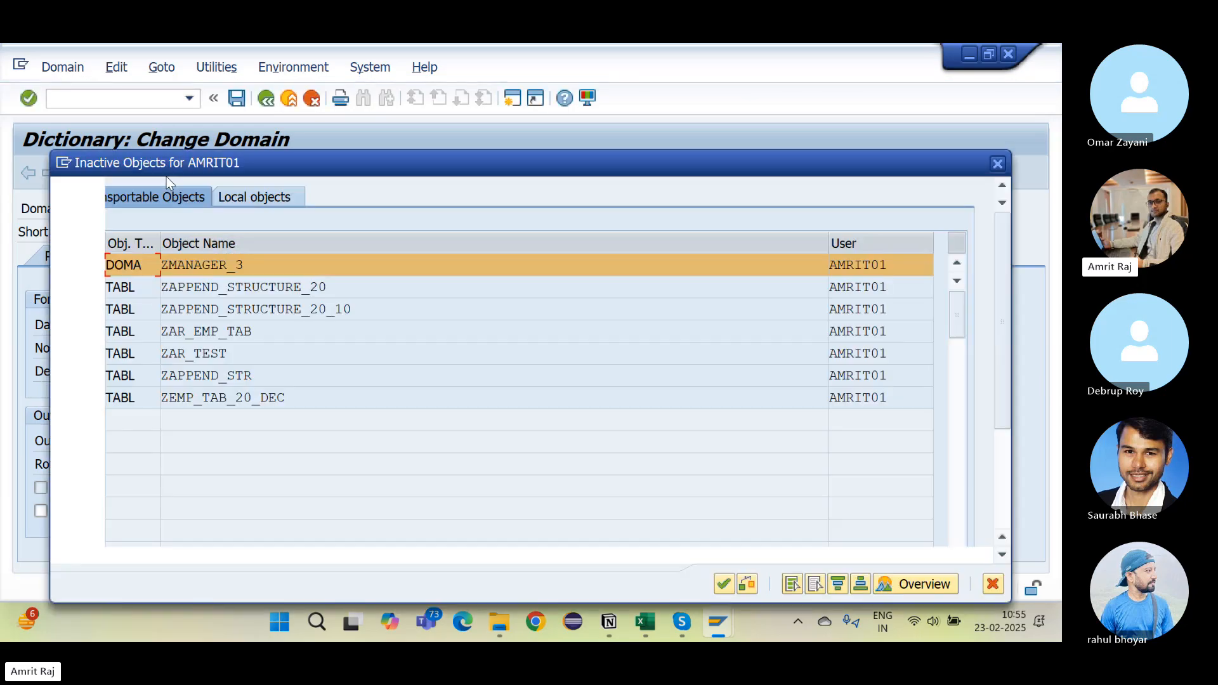
key("Return")
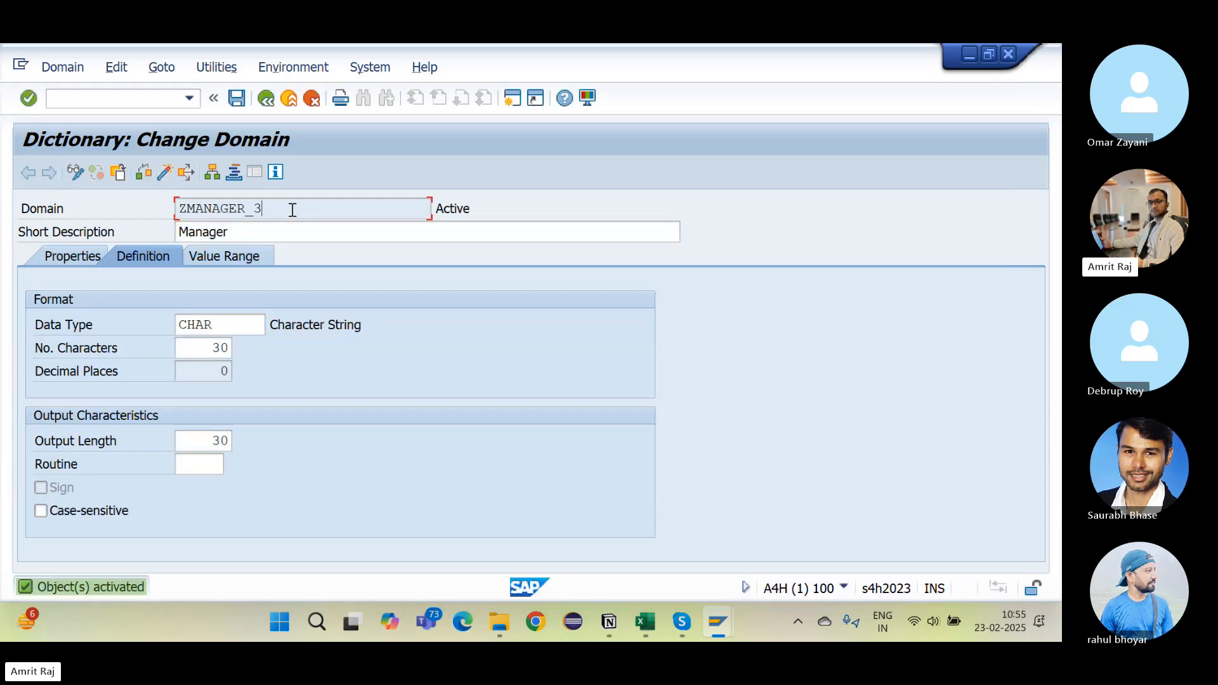
Step: Review Notion's Domain list now ending with ZMANAGER_3, then return to the Excel employee table
key("alt+Tab")
key("alt+Tab")
key("alt+Tab")
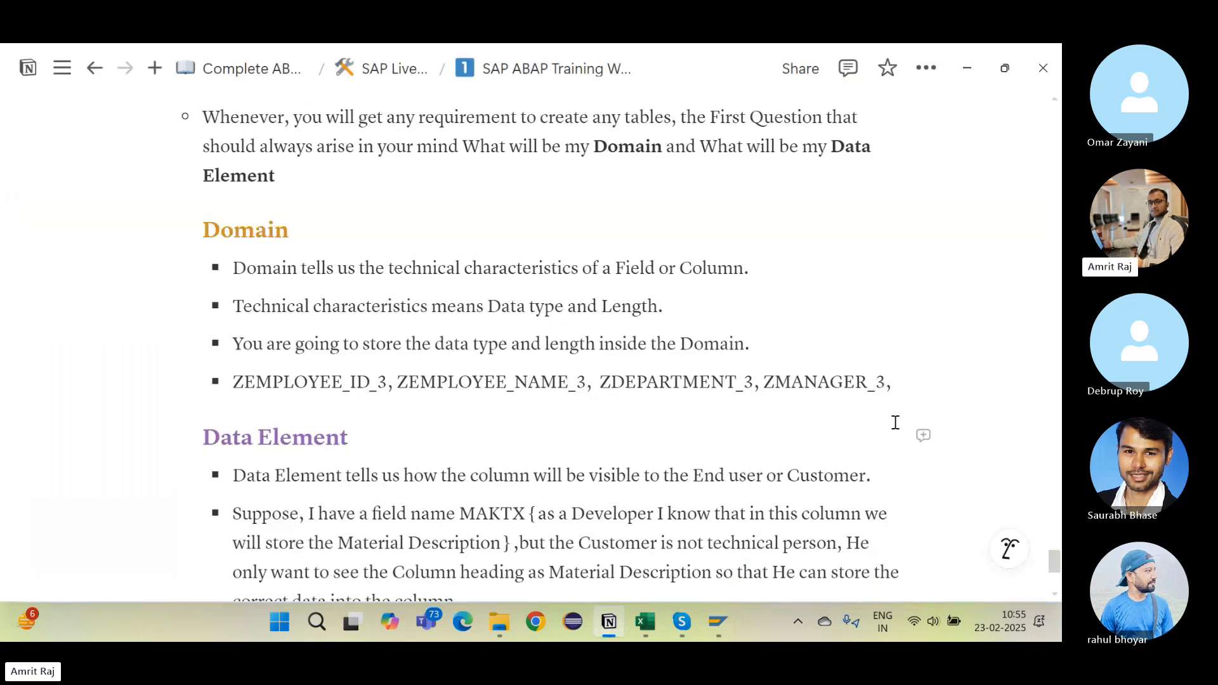
key("alt+Tab")
key("alt+Tab")
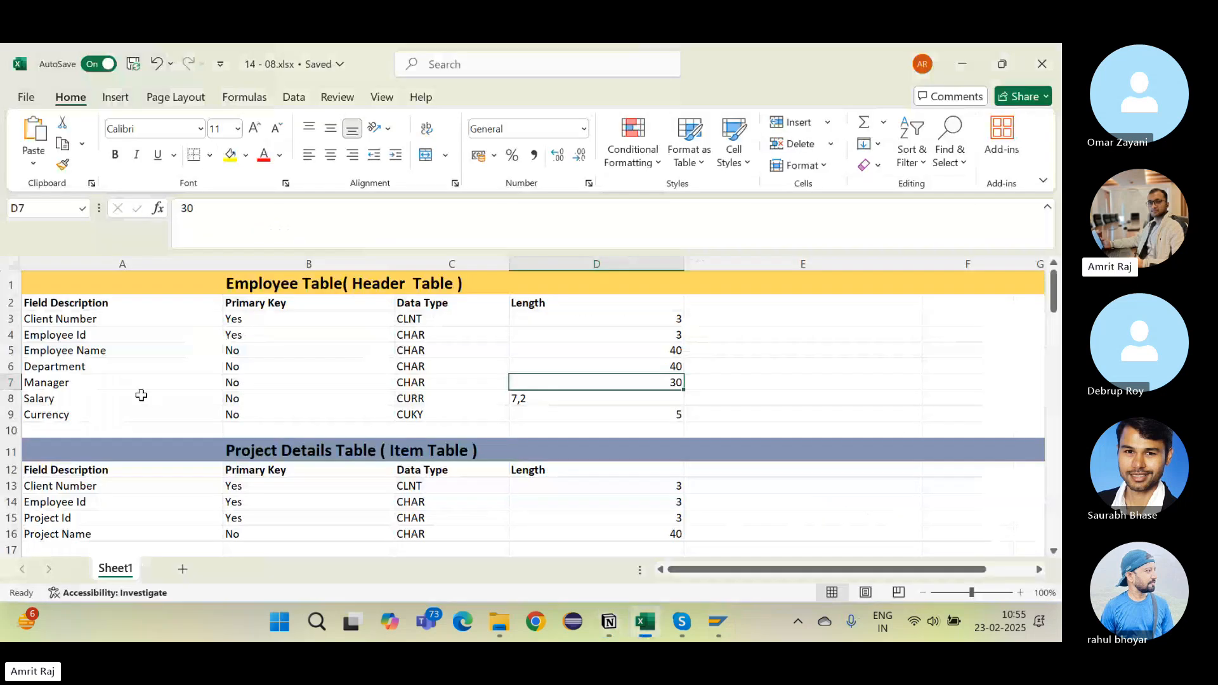
Step: Point out the Salary row's CURR data type in Excel, then switch back to Notion
left_click(141, 395)
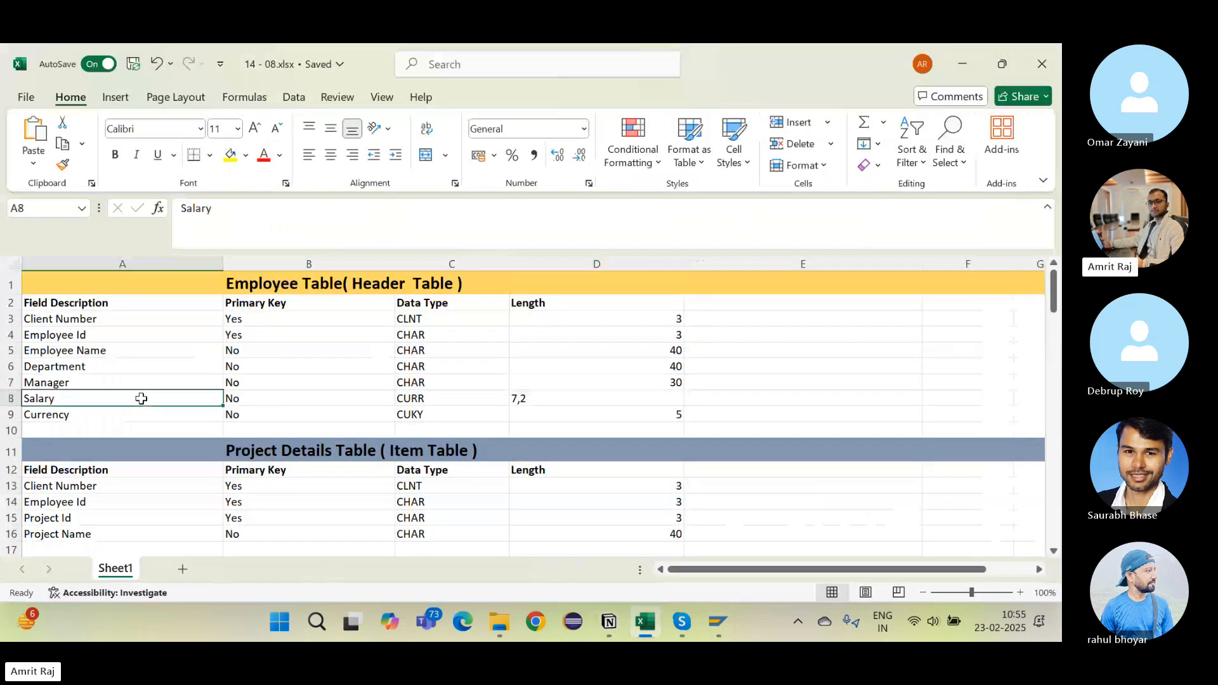
left_click(445, 395)
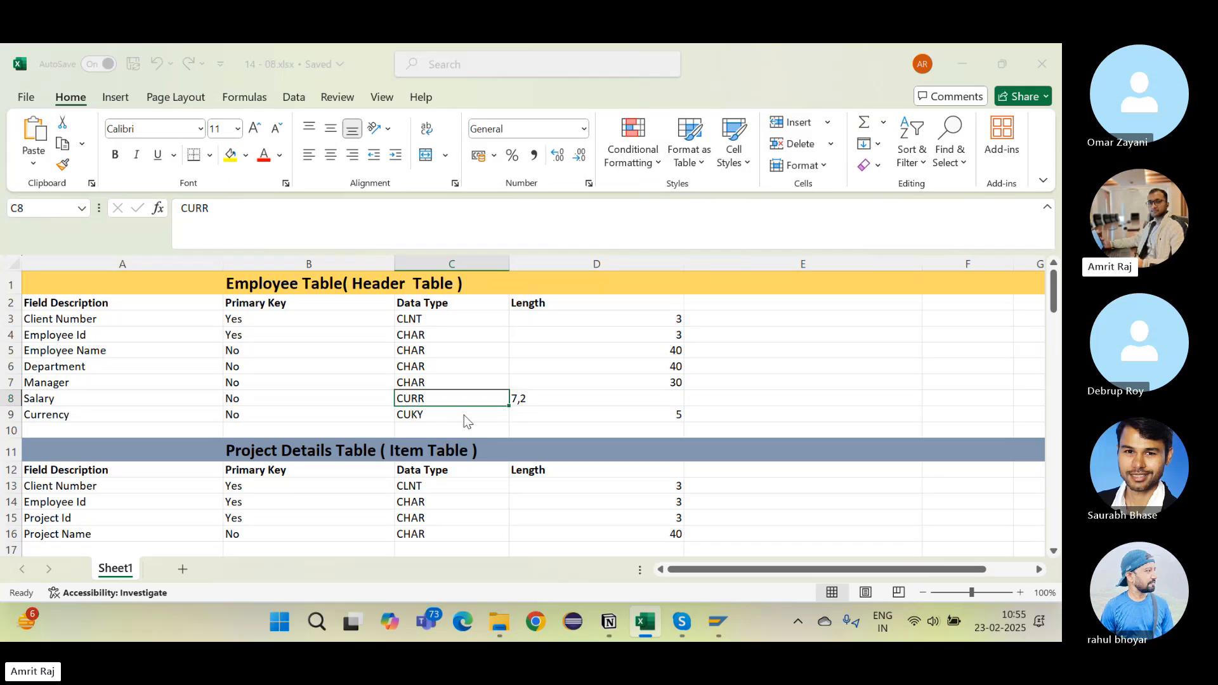
key("alt+Tab")
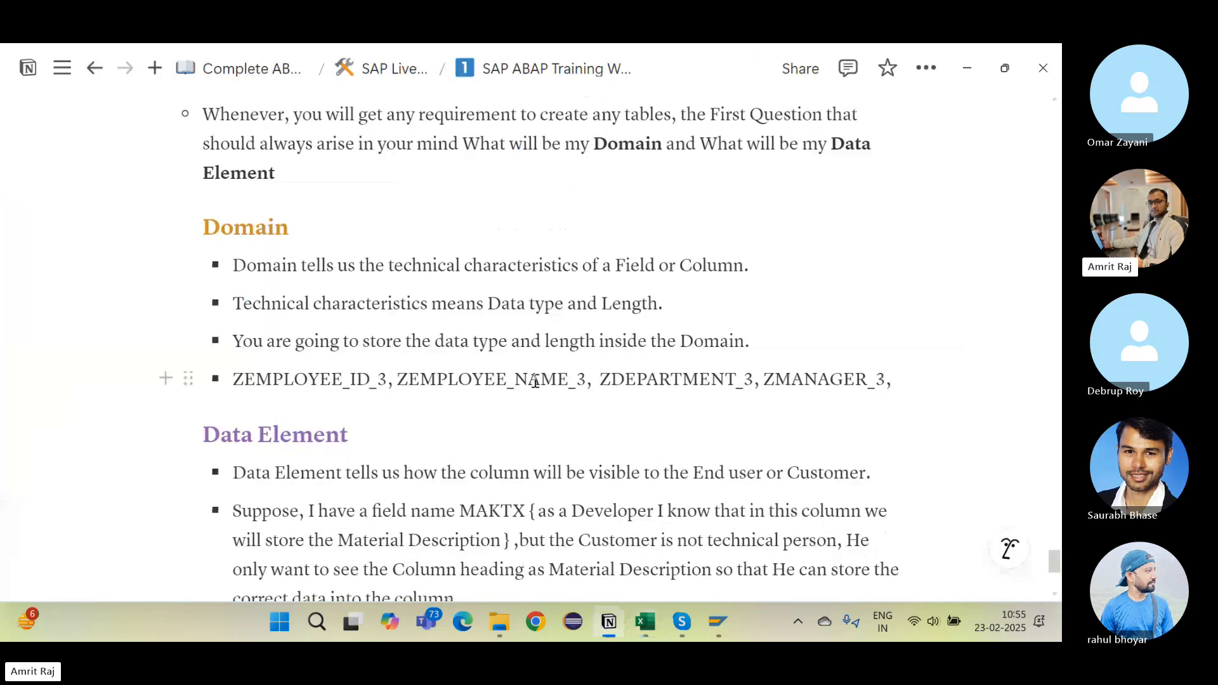
Step: Insert a divider at the end of the Notion notes with /div
scroll(353, 444, "down", 5)
left_click(353, 444)
type("/div")
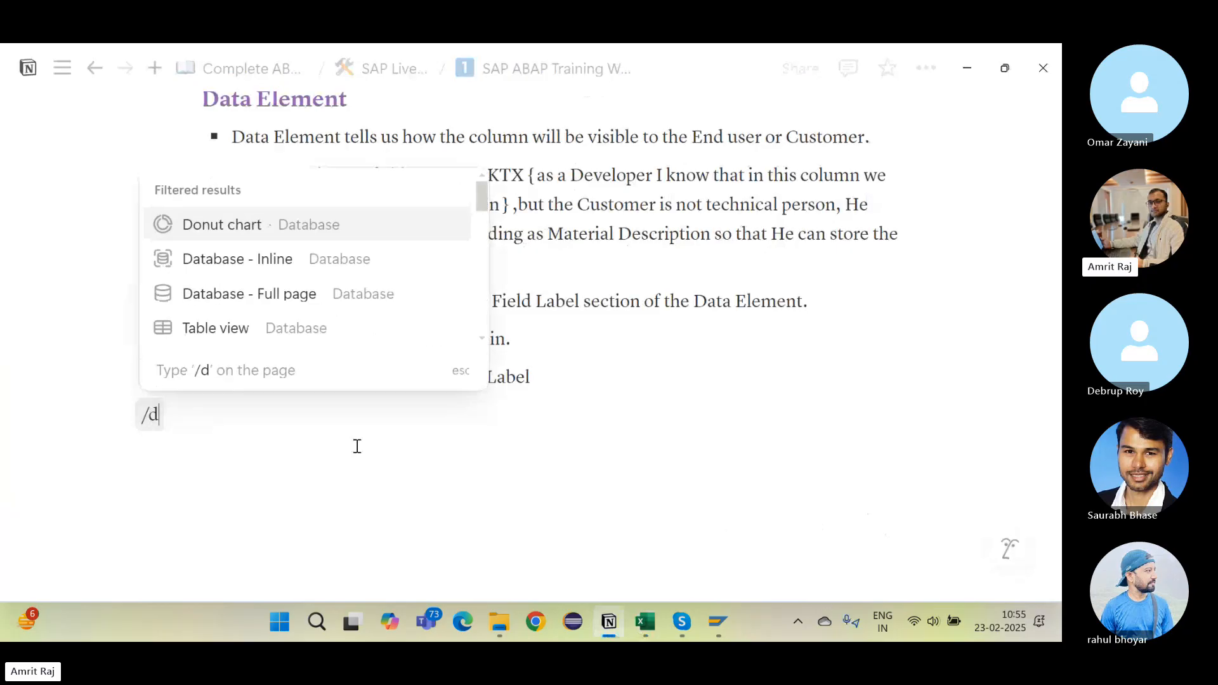
key("Return")
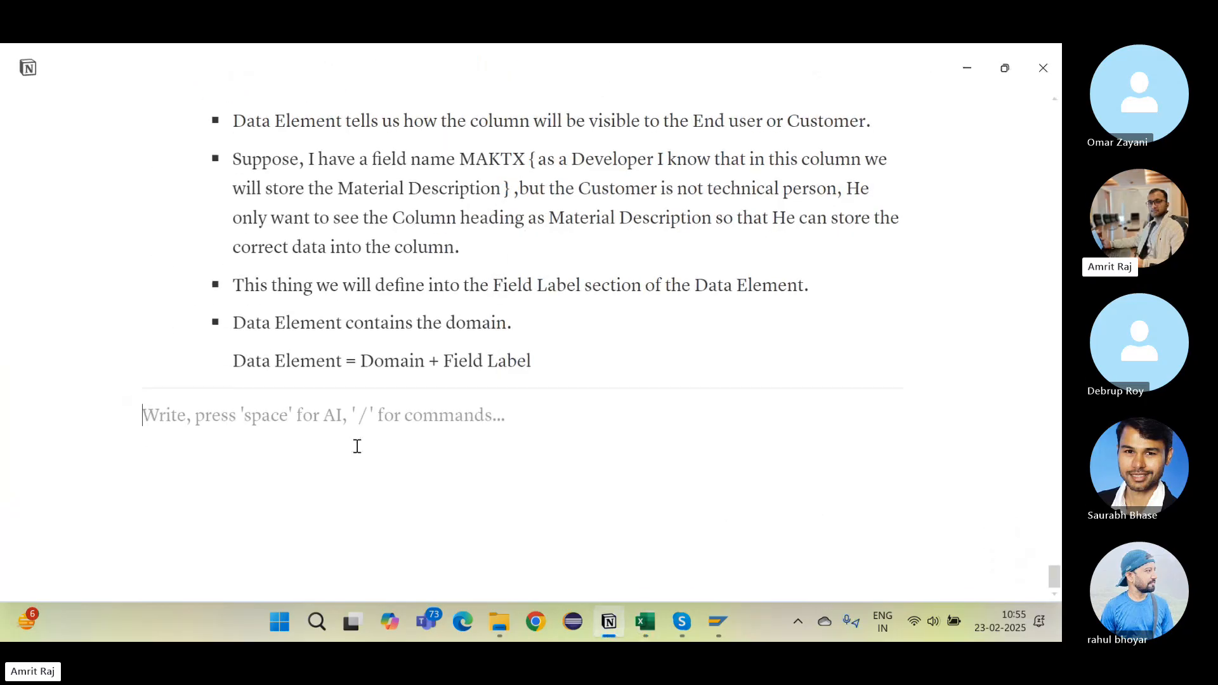
Step: Add the bullet 'Whenever We talk about any amount values' with an indented example line 10000
type("- ")
type("Whene")
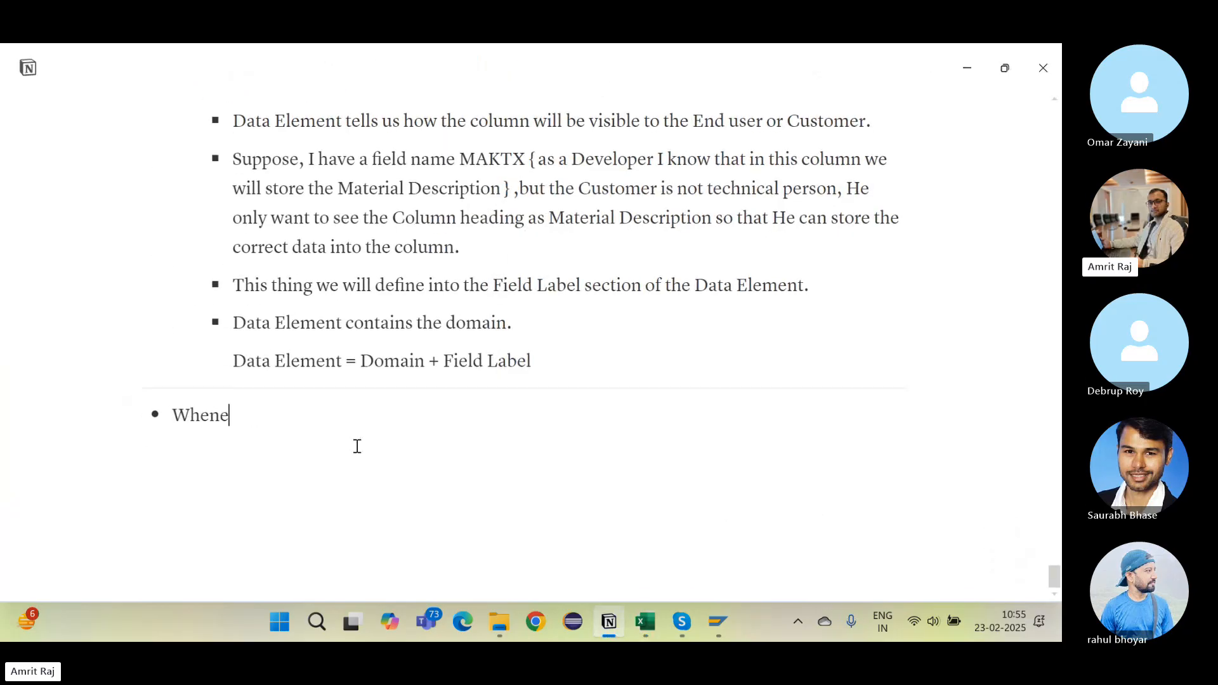
type("vrr")
type("er ")
type("We talk")
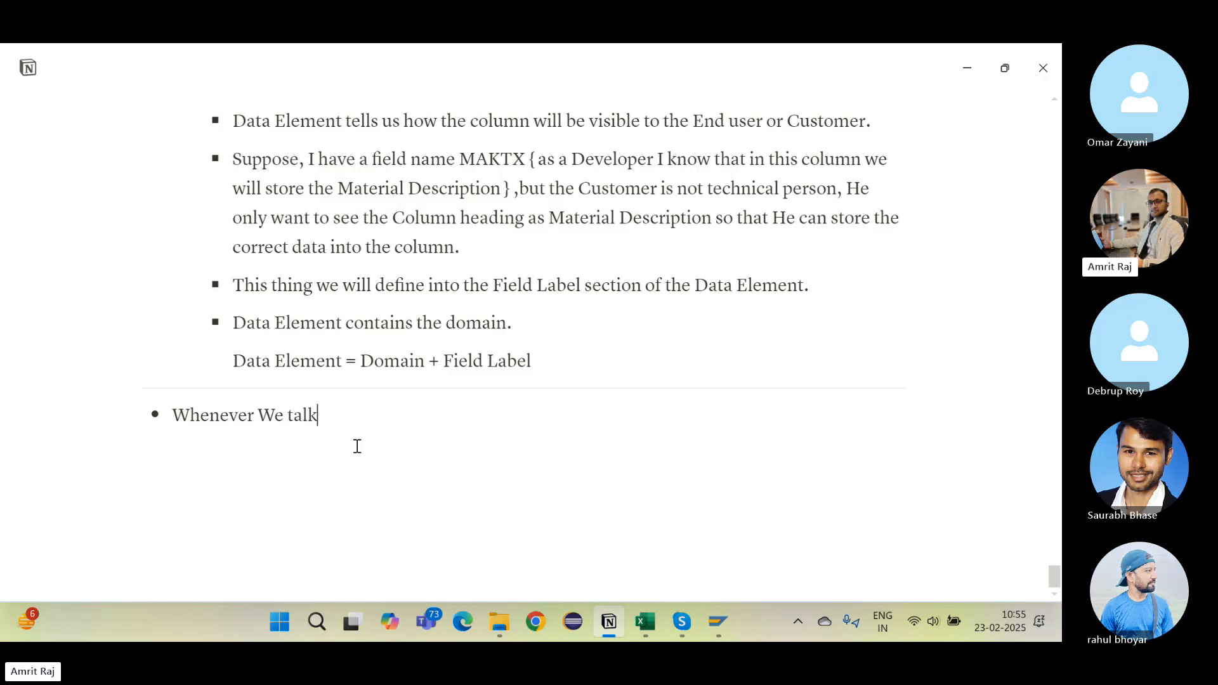
type(" amount any")
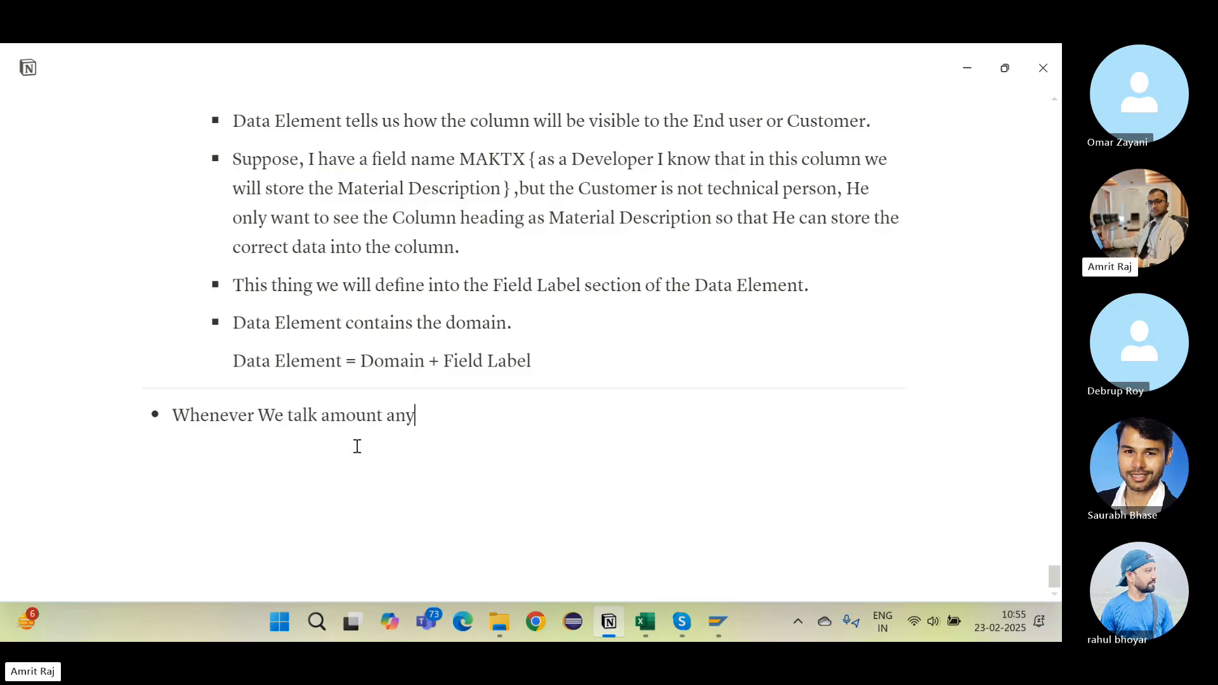
key("ctrl+BackSpace")
key("ctrl+BackSpace")
type("a")
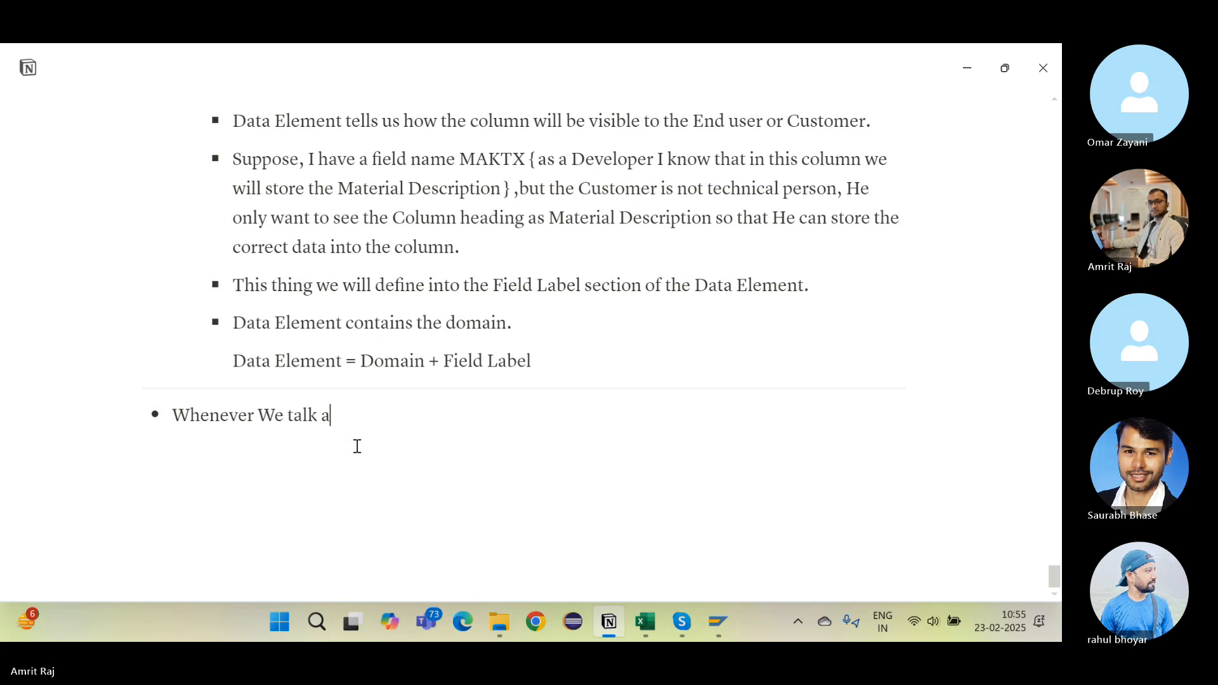
type("bout any am")
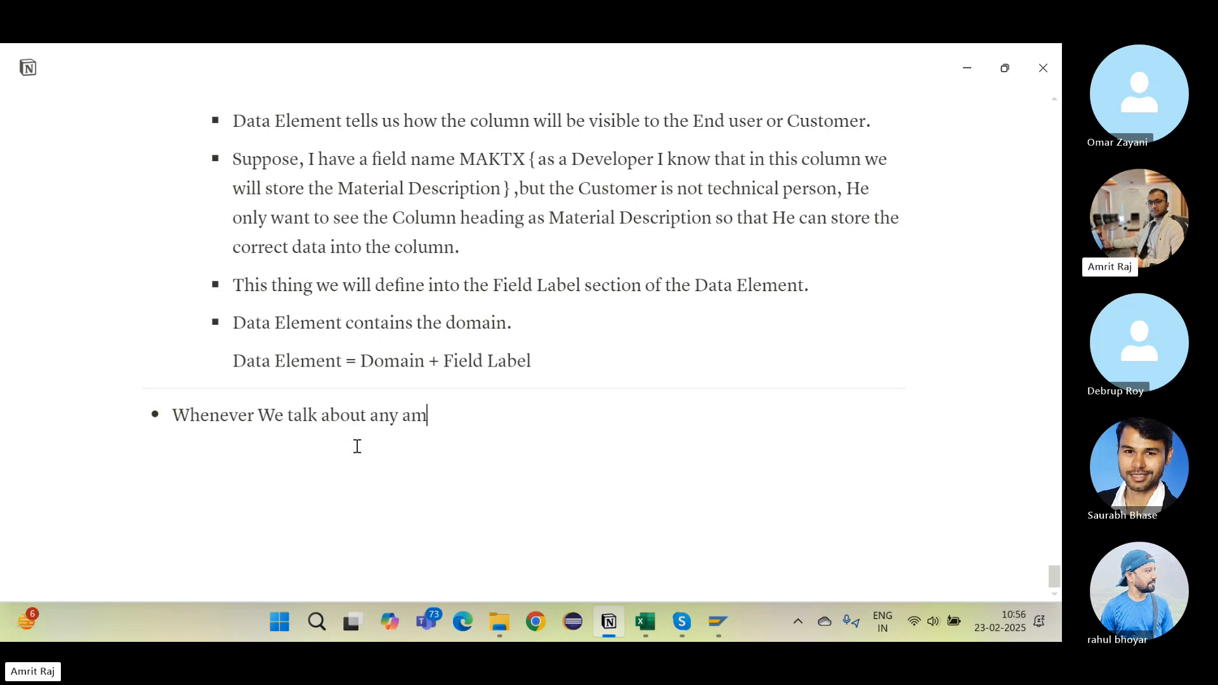
type("ount values")
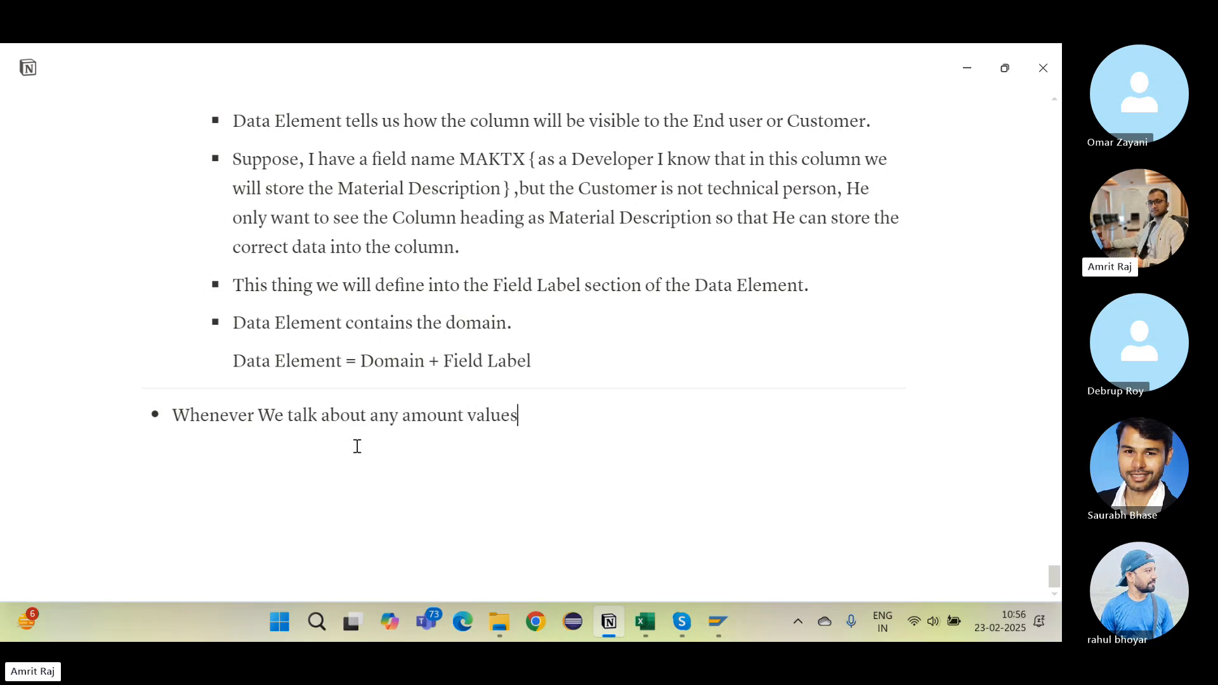
key("Return")
key("Return")
key("Tab")
type("10000")
Step: Append 'USD , INR, EUR etc.' after 10000 on the example line
left_click_drag(173, 451, 227, 446)
left_click(229, 449)
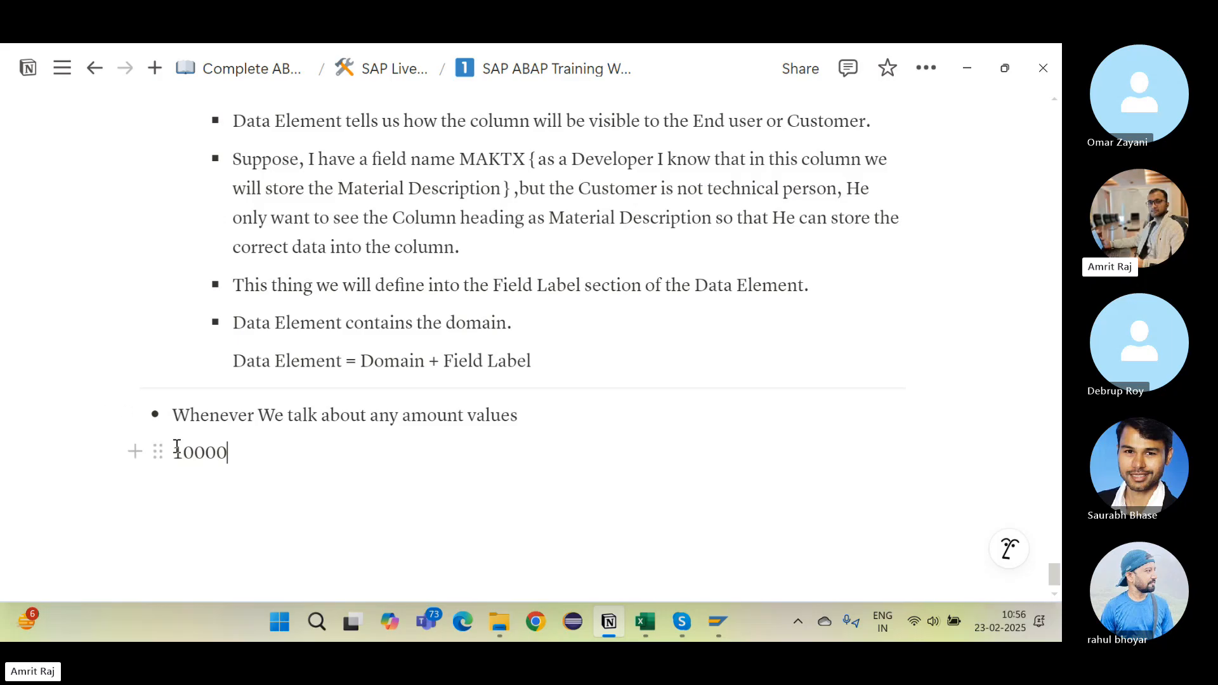
type("USD")
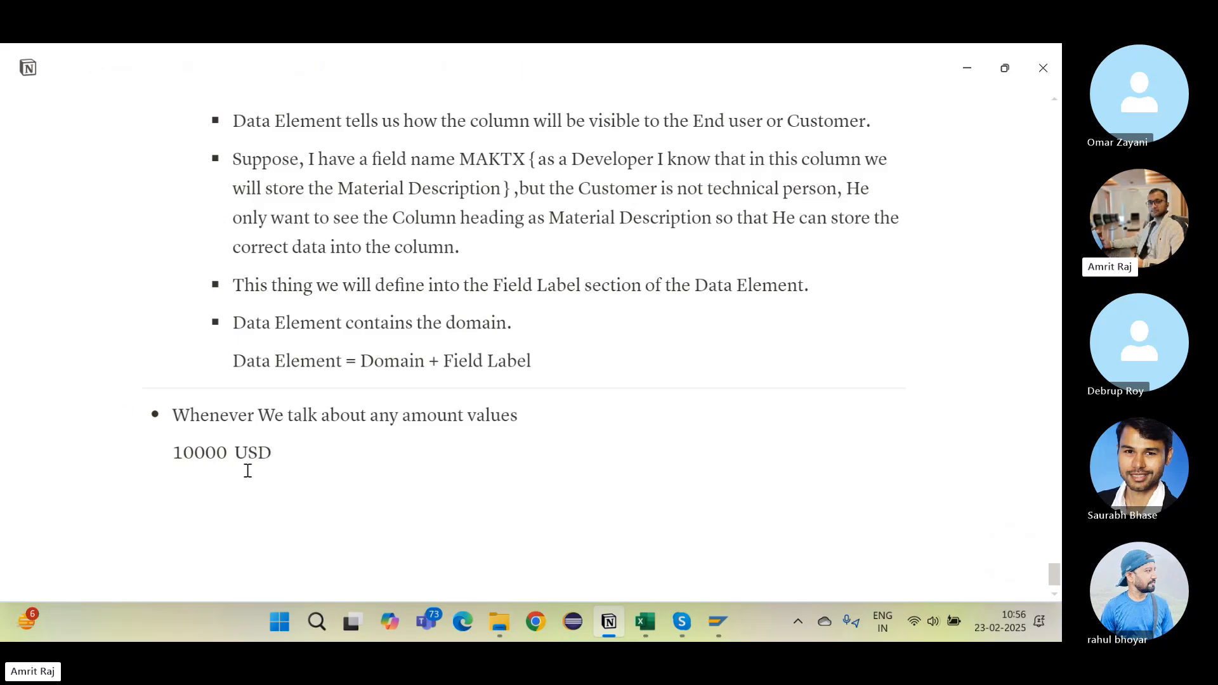
type(" , INR, EUR etc")
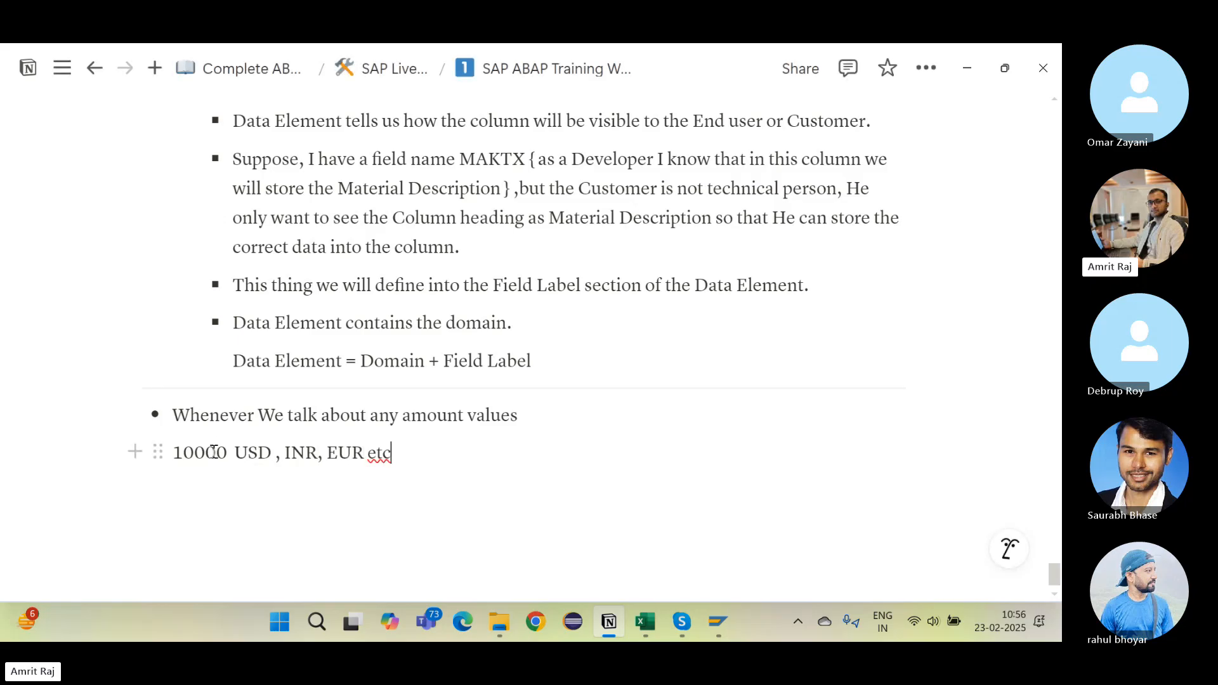
left_click(235, 452)
left_click_drag(237, 453, 274, 458)
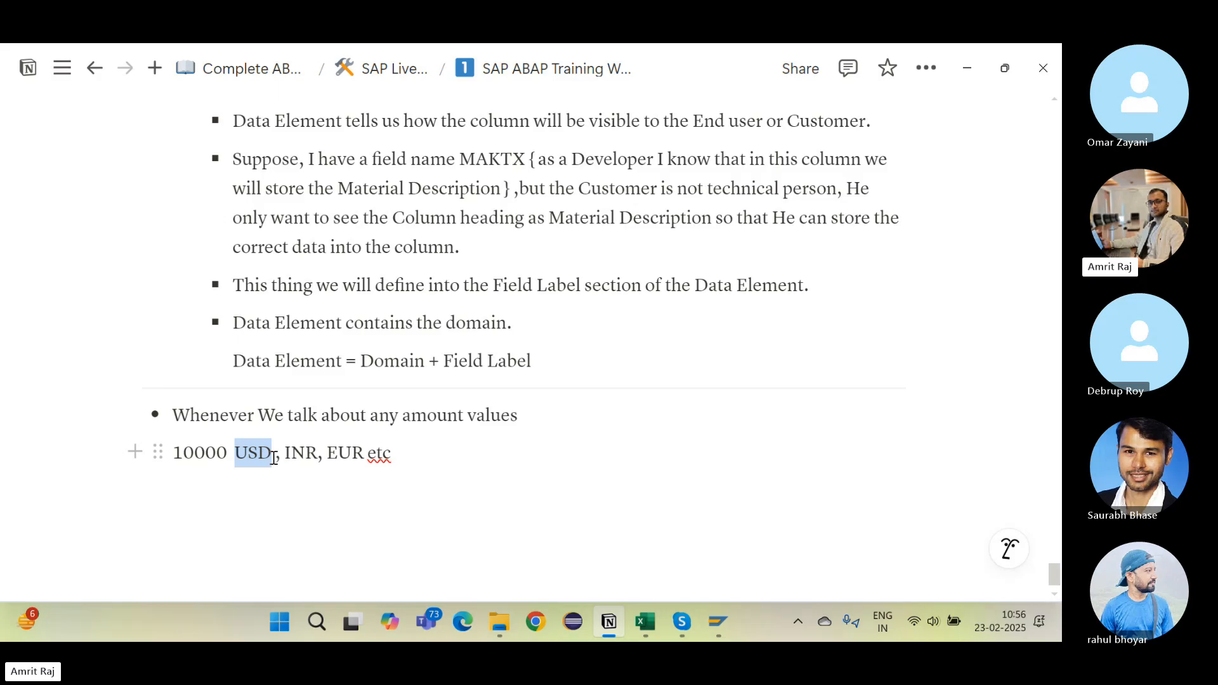
left_click(402, 457)
type(".")
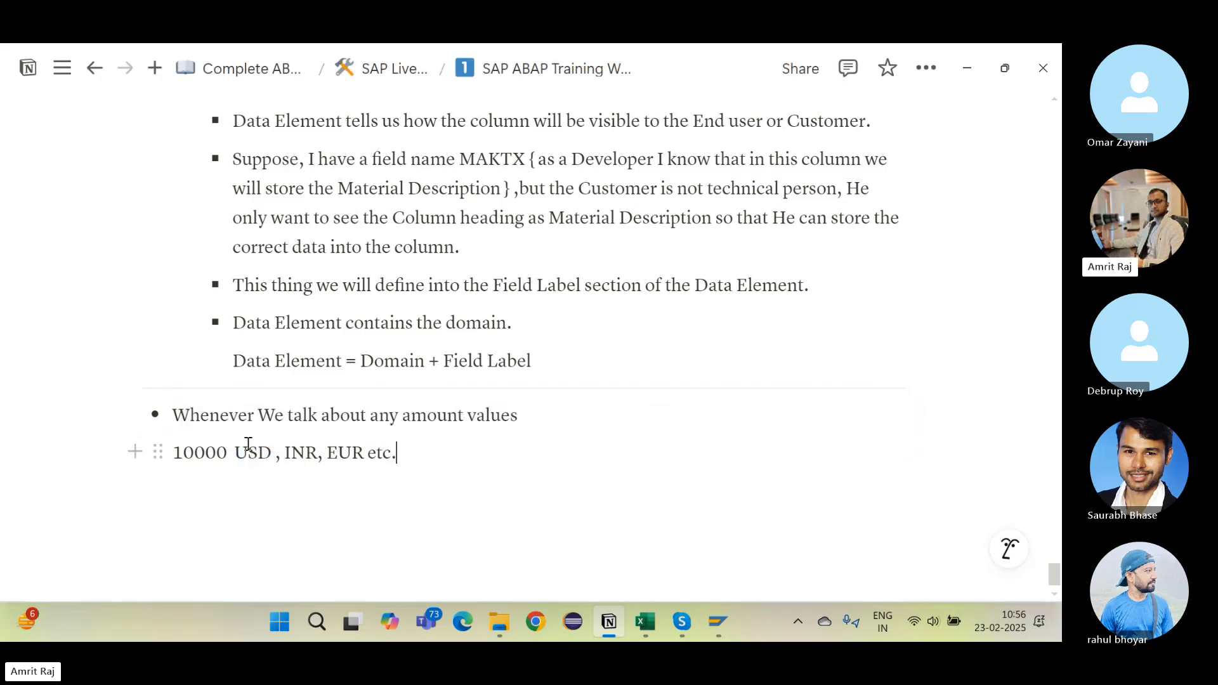
Step: Highlight the currency list 'USD , INR, EUR etc.' after 10000 several times to explain it
left_click_drag(235, 453, 354, 452)
left_click(216, 460)
left_click_drag(236, 453, 413, 443)
left_click(384, 443)
left_click_drag(248, 455, 429, 454)
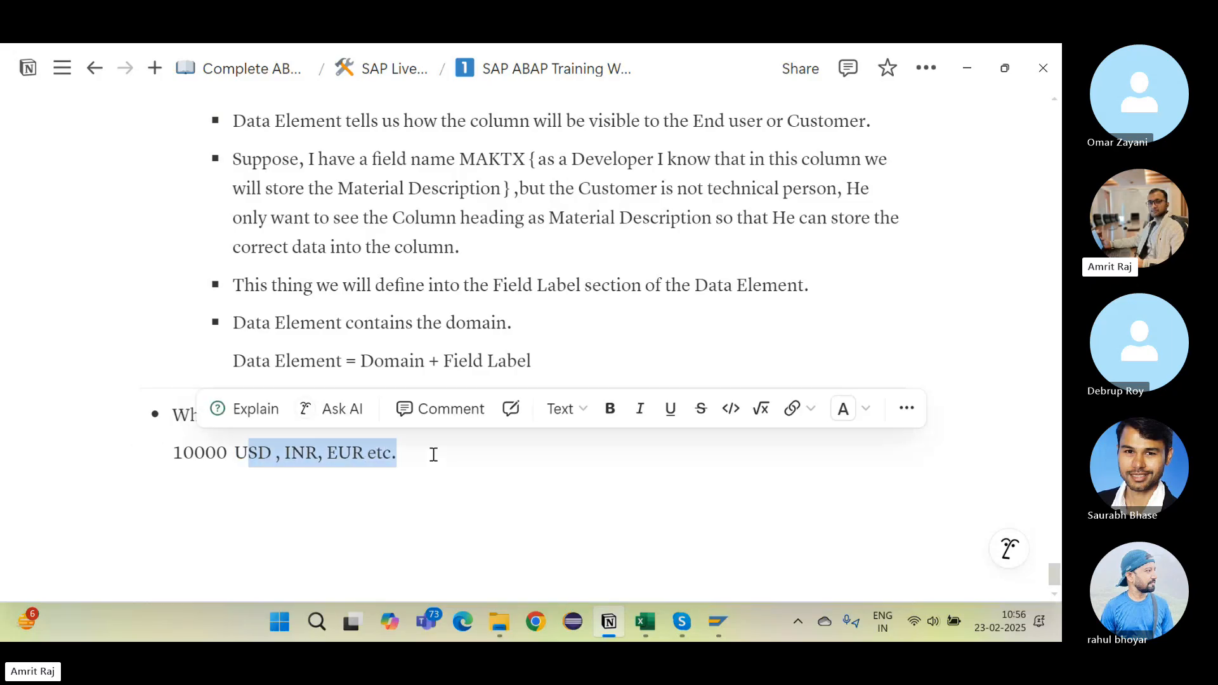
left_click(339, 452)
scroll(356, 402, "up", 1)
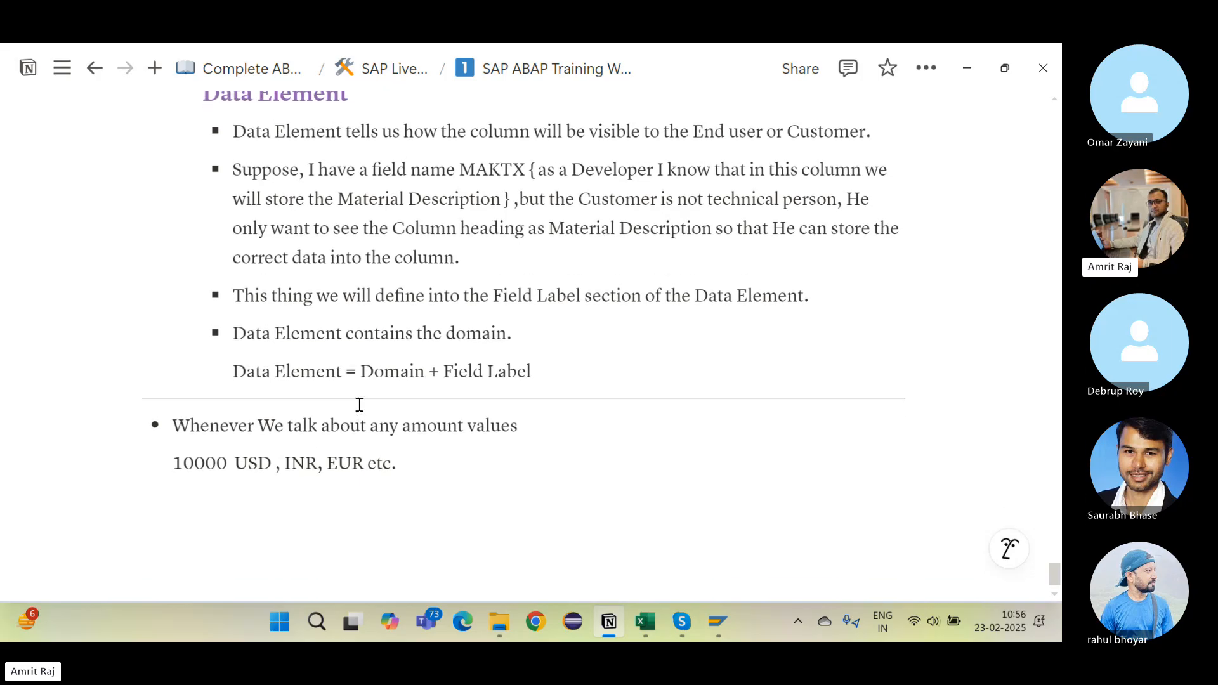
scroll(356, 403, "down", 1)
left_click_drag(247, 433, 354, 432)
left_click(353, 433)
left_click(220, 436)
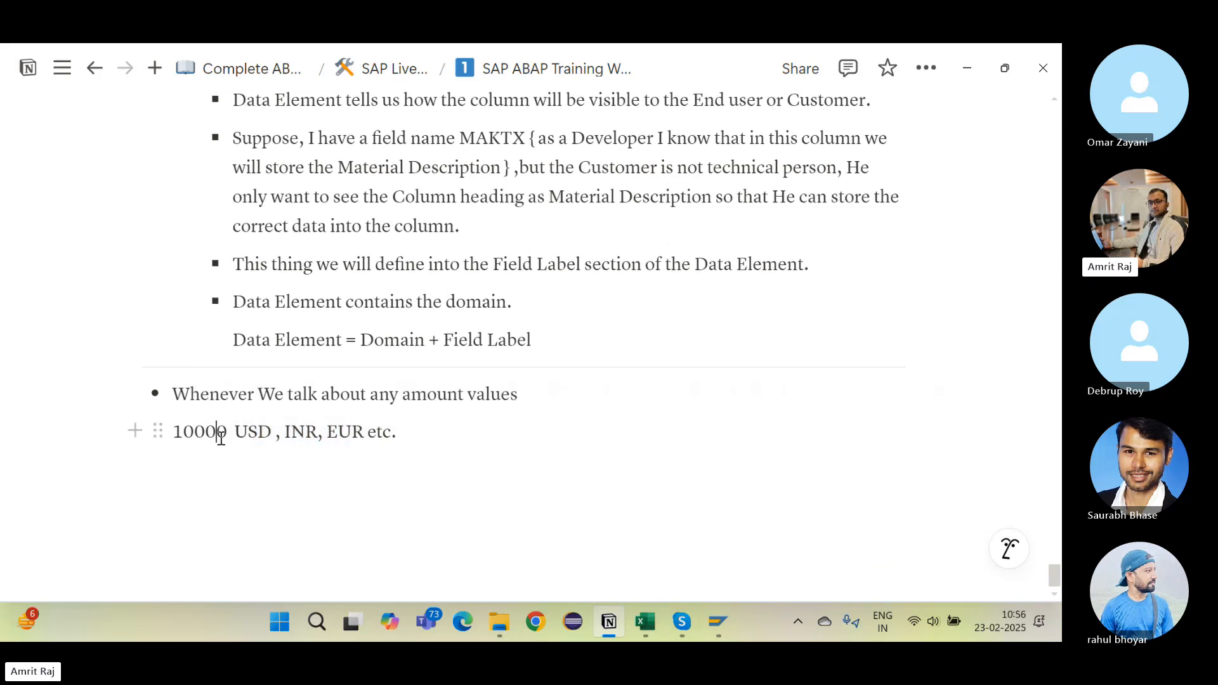
left_click_drag(248, 428, 416, 424)
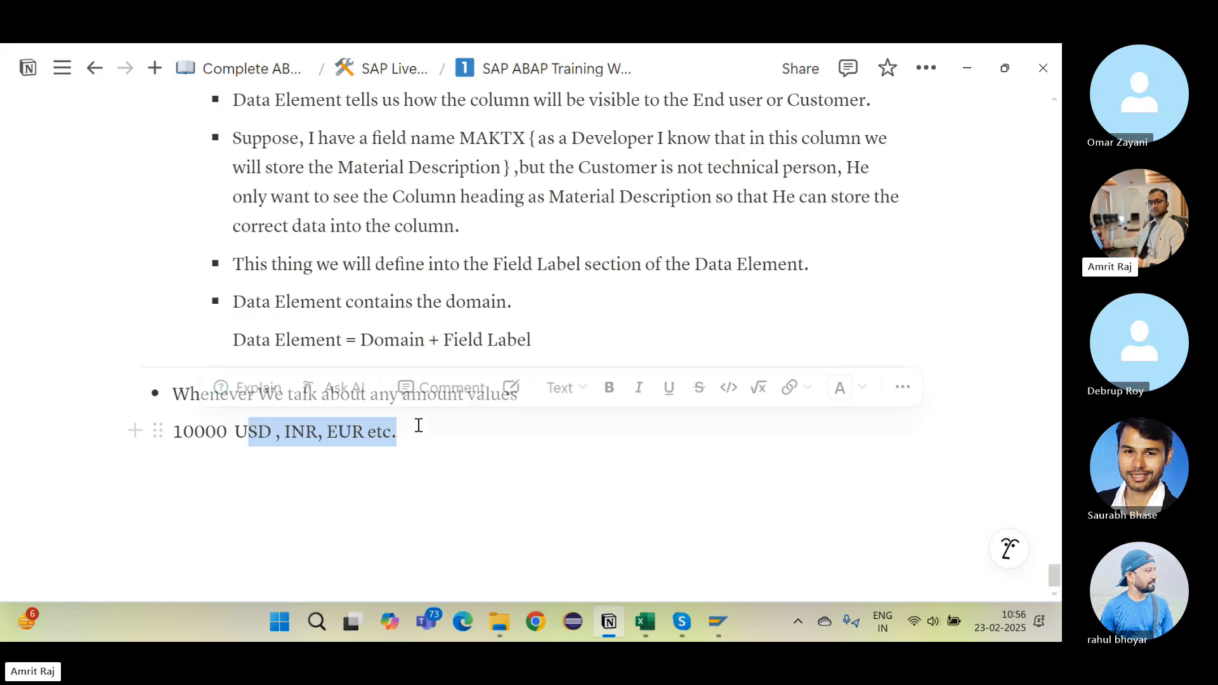
left_click(416, 425)
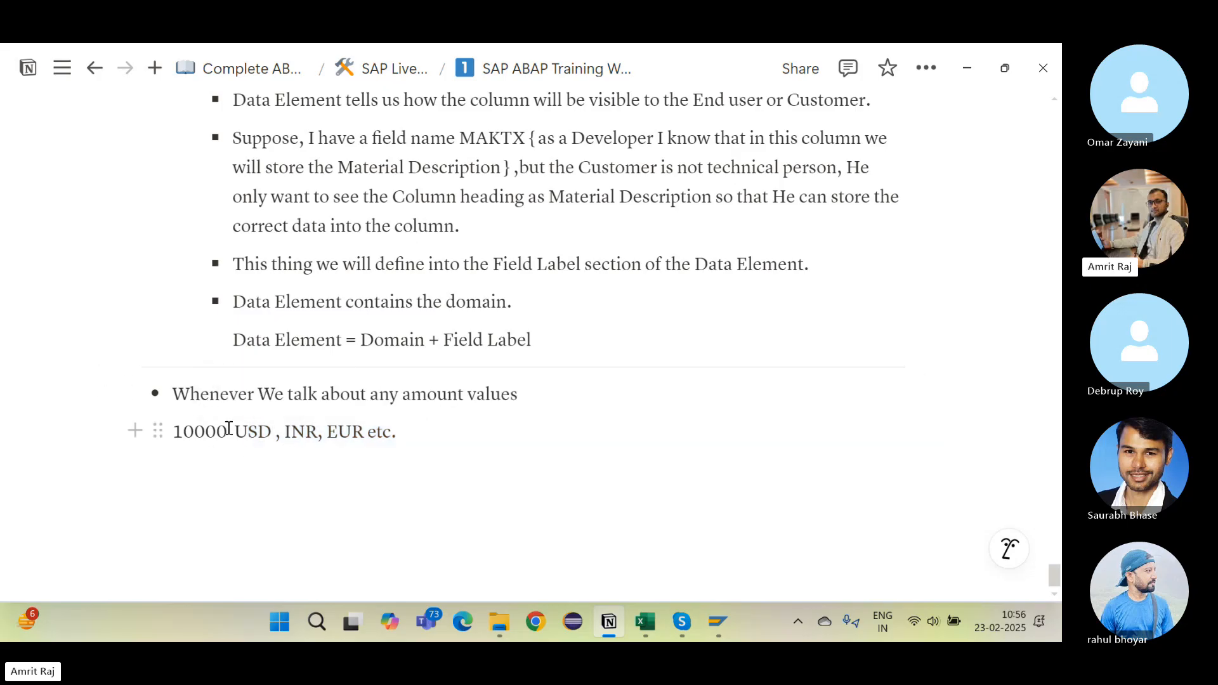
Step: Delete the currency list so the example line reads only 10000
left_click(206, 437)
left_click_drag(179, 432, 230, 433)
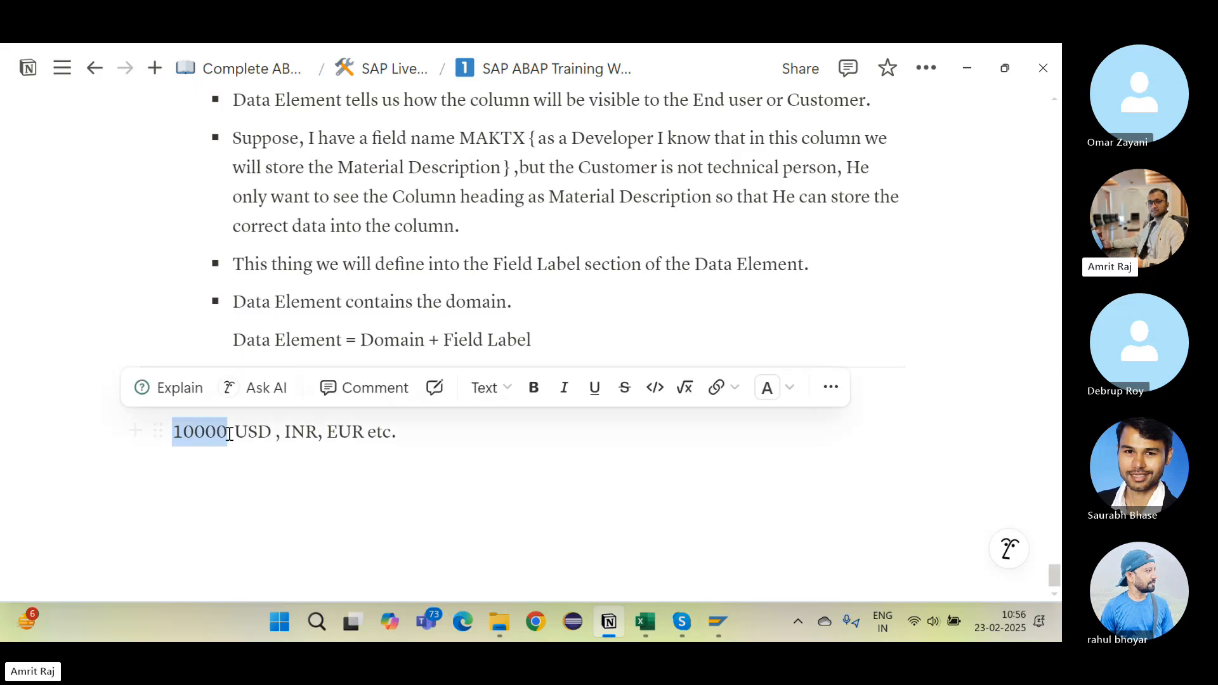
left_click(182, 432)
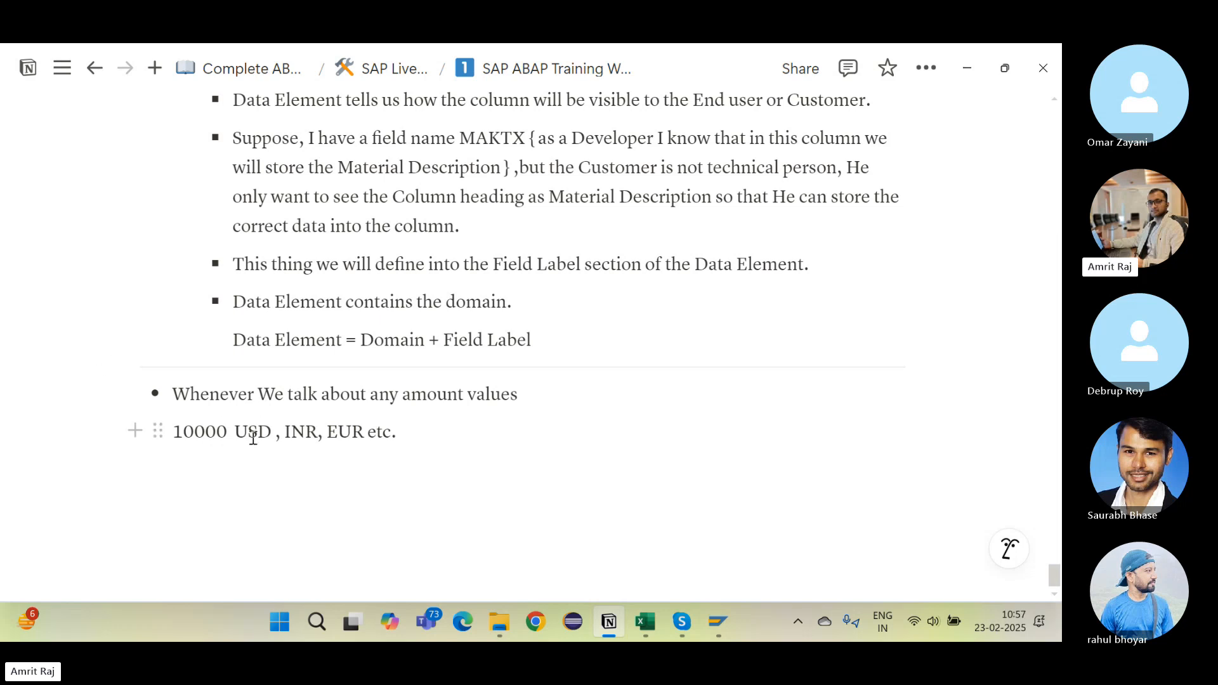
left_click_drag(248, 435, 415, 419)
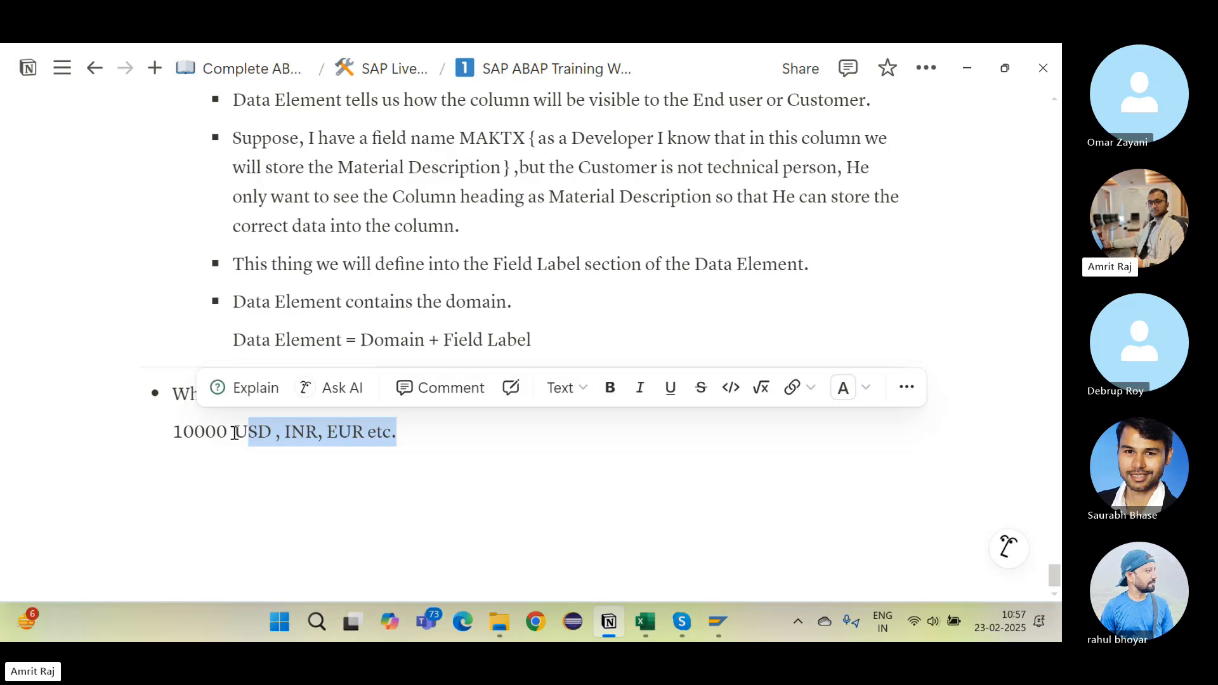
left_click_drag(236, 436, 427, 421)
key("BackSpace")
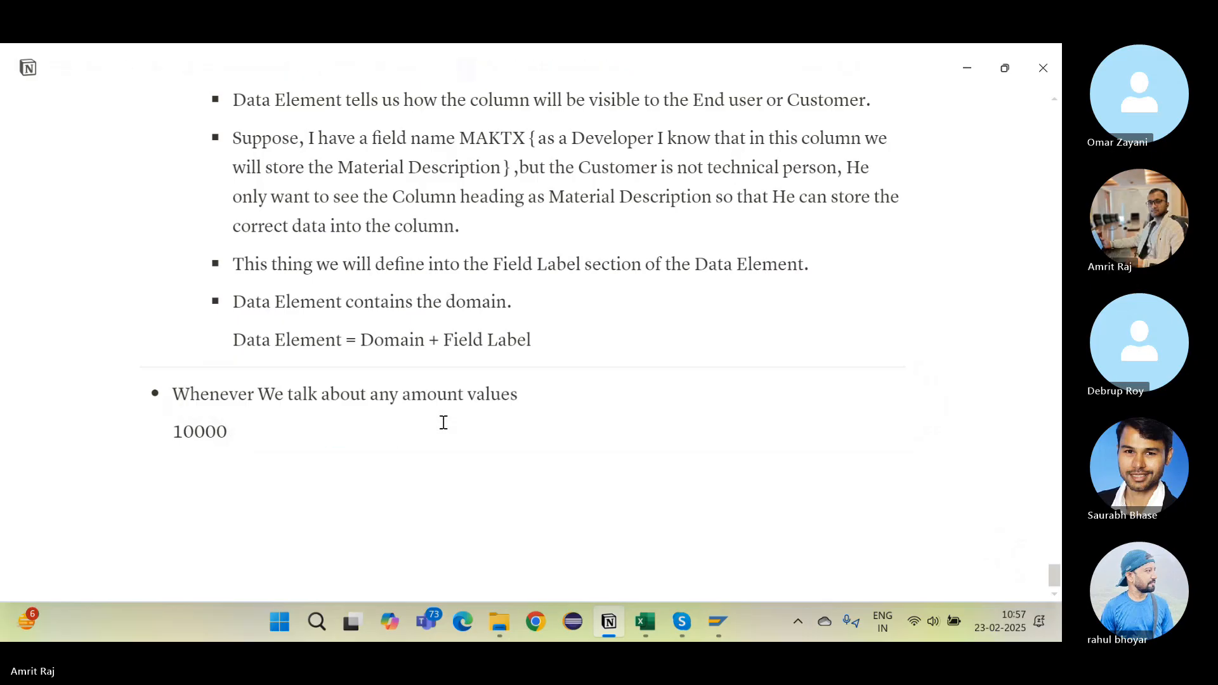
Step: In Excel, point out the Salary (CURR) and Currency (CUKY) rows, neither a primary key
key("alt+Tab")
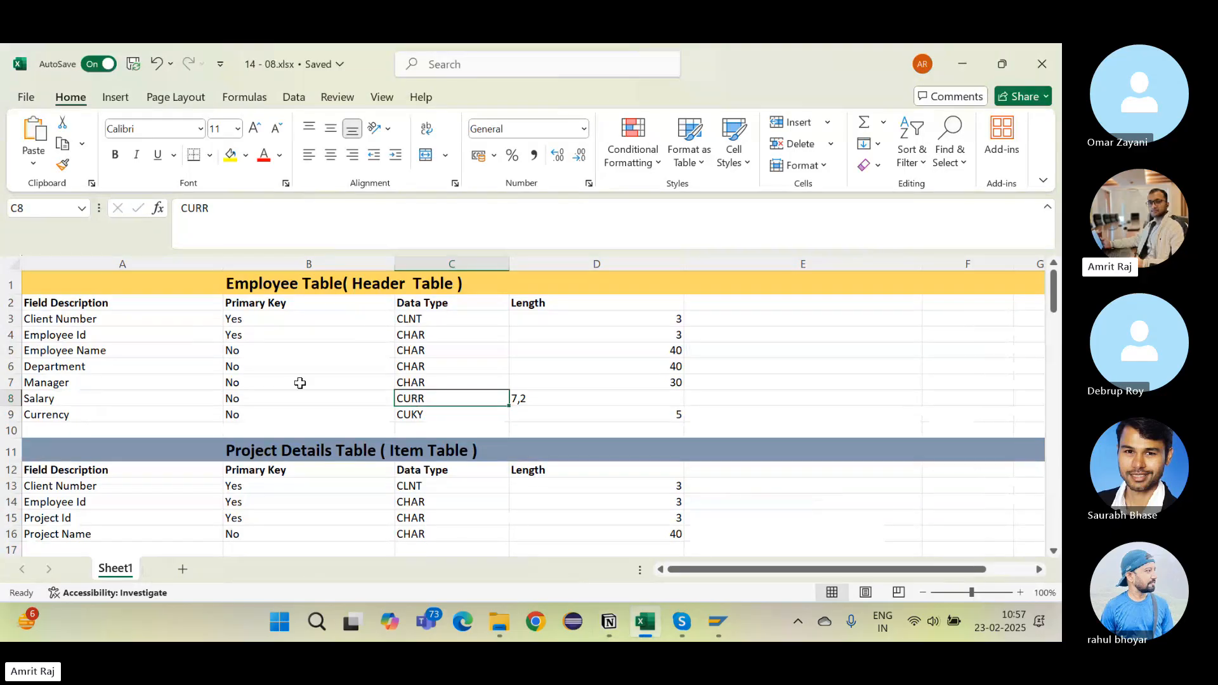
left_click(119, 403)
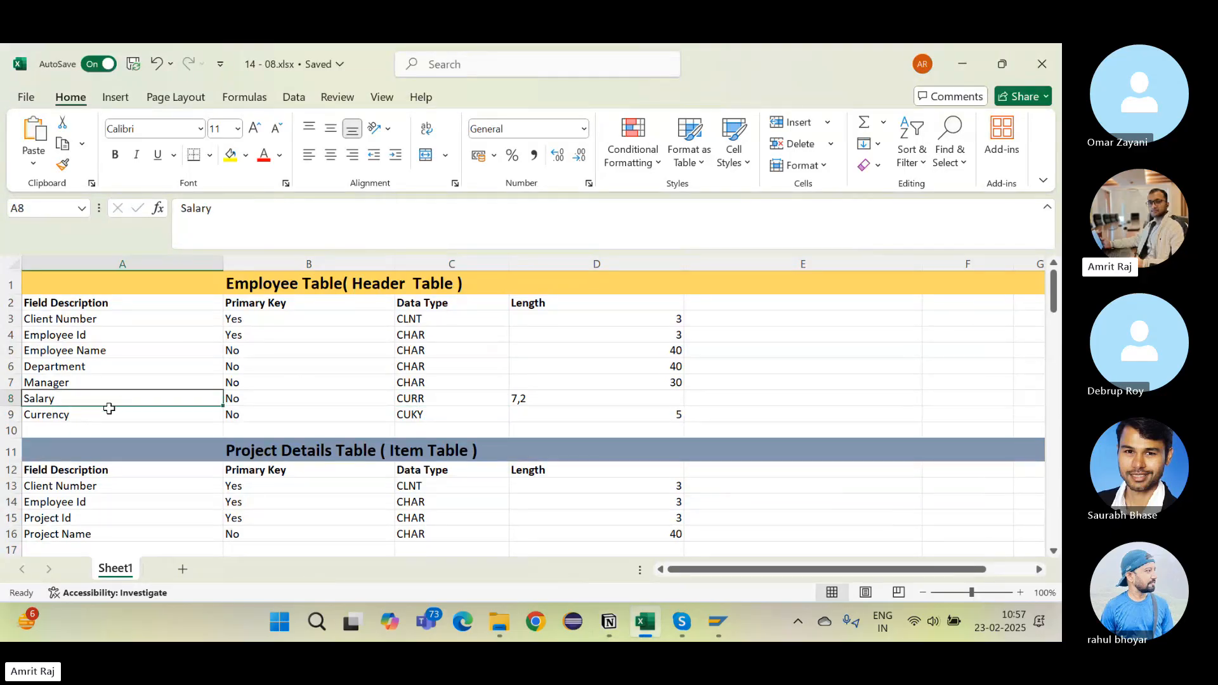
left_click(96, 417)
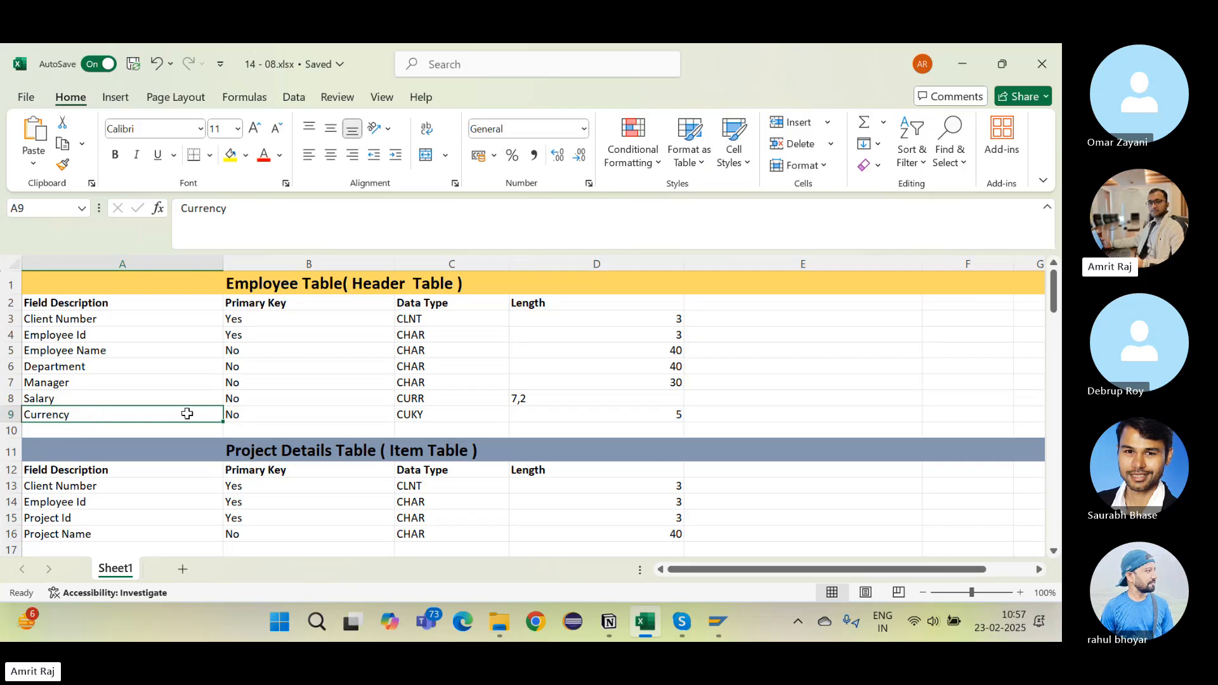
left_click(265, 415)
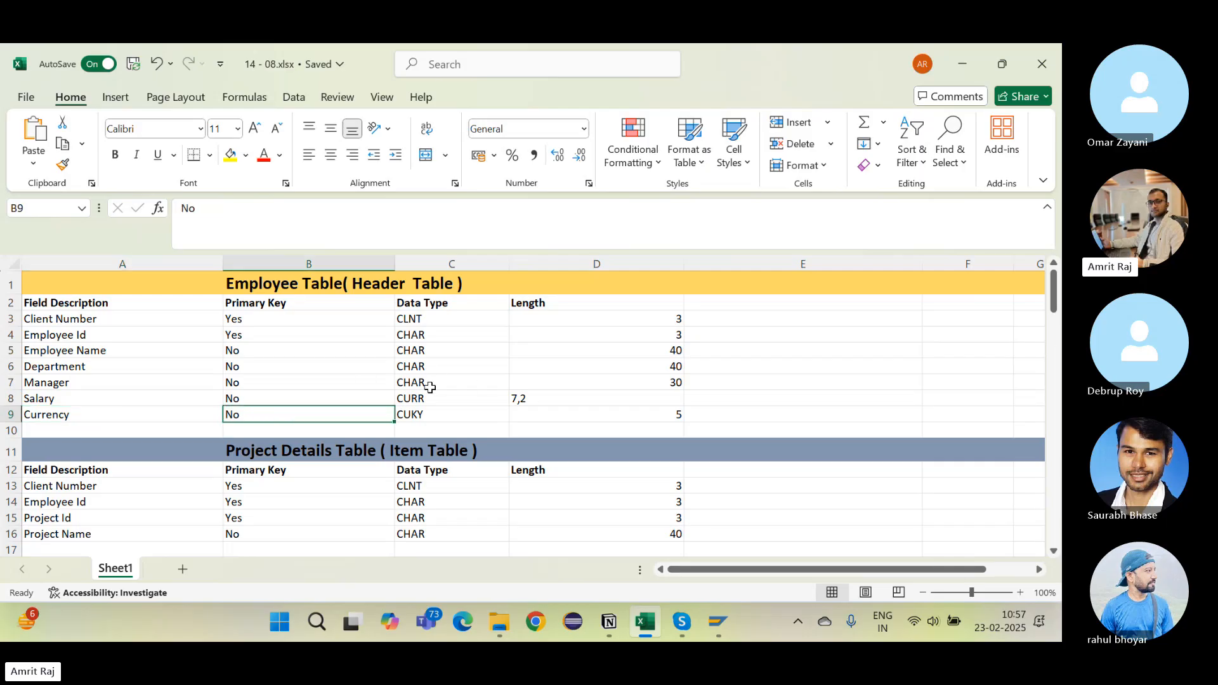
left_click(427, 400)
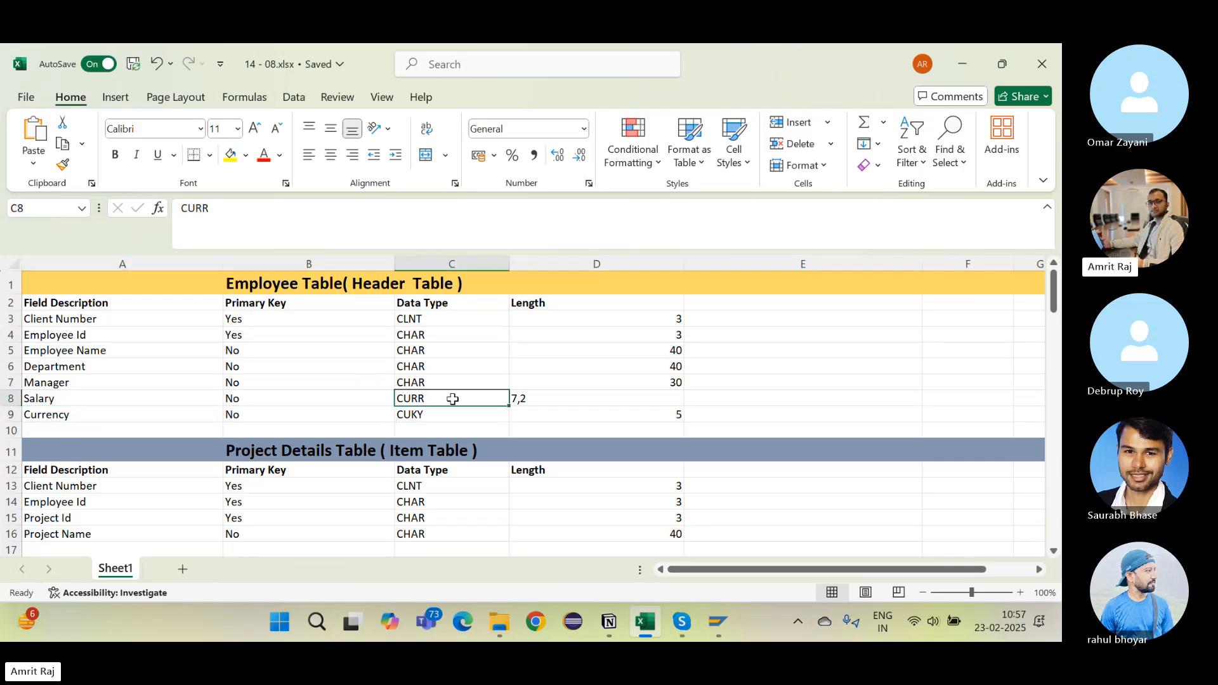
left_click(105, 416)
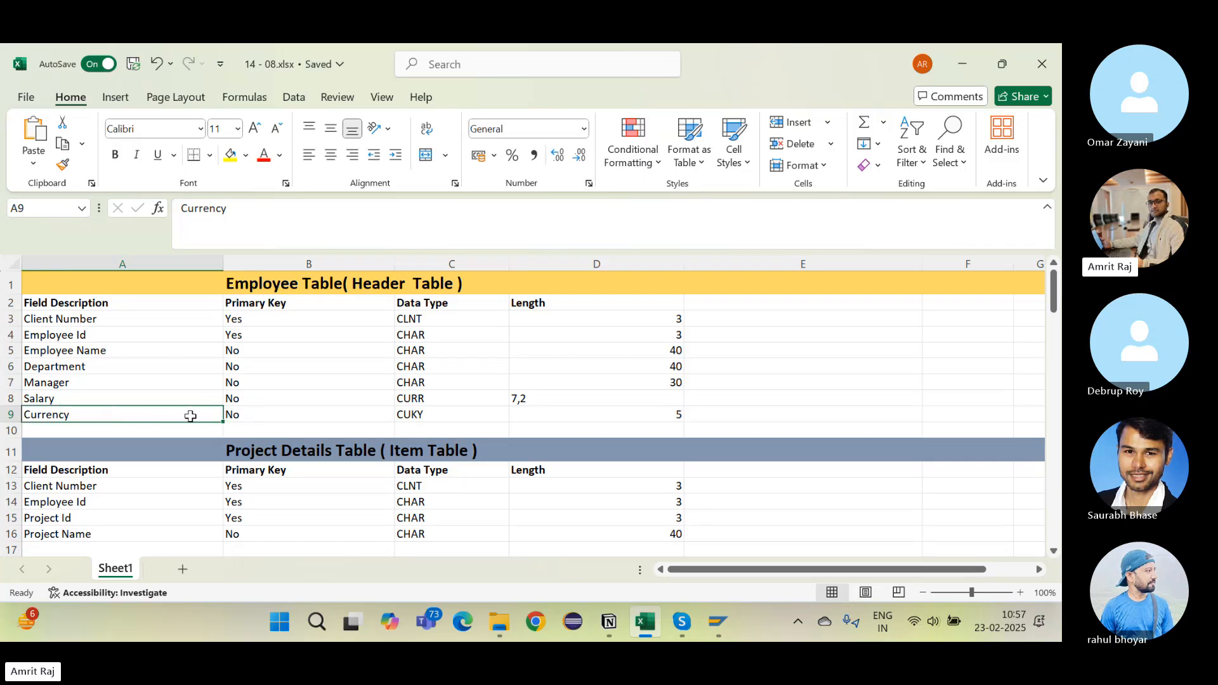
left_click(258, 415)
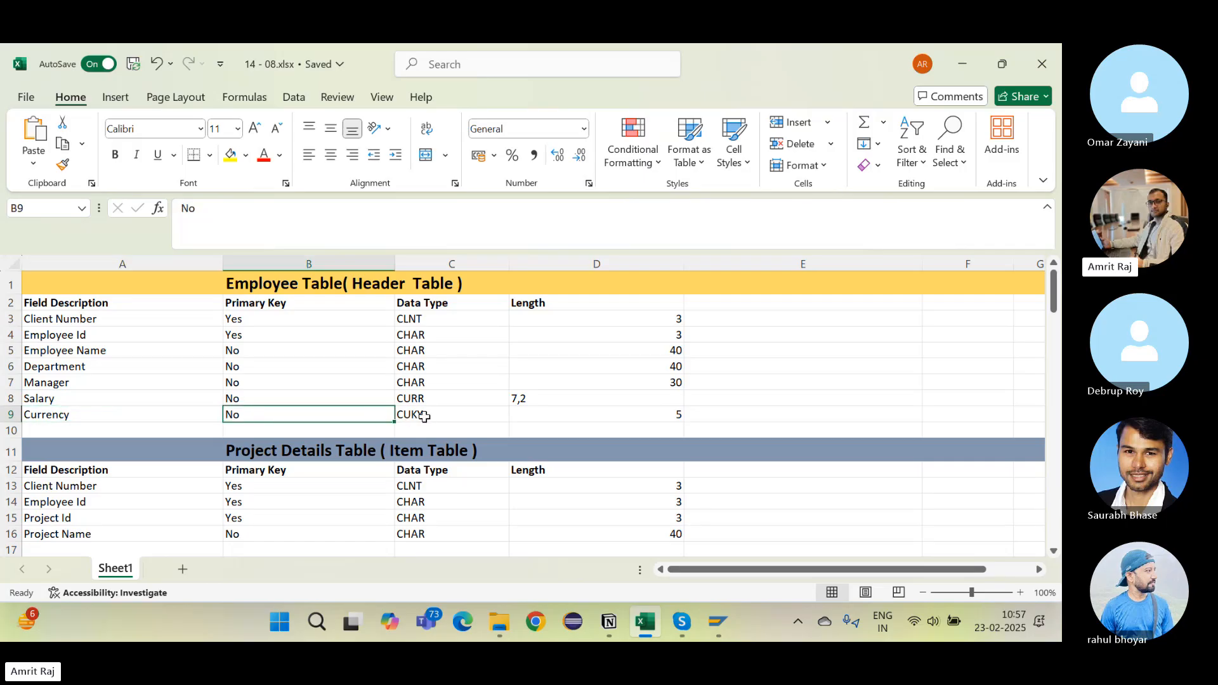
left_click(424, 416)
left_click(182, 414)
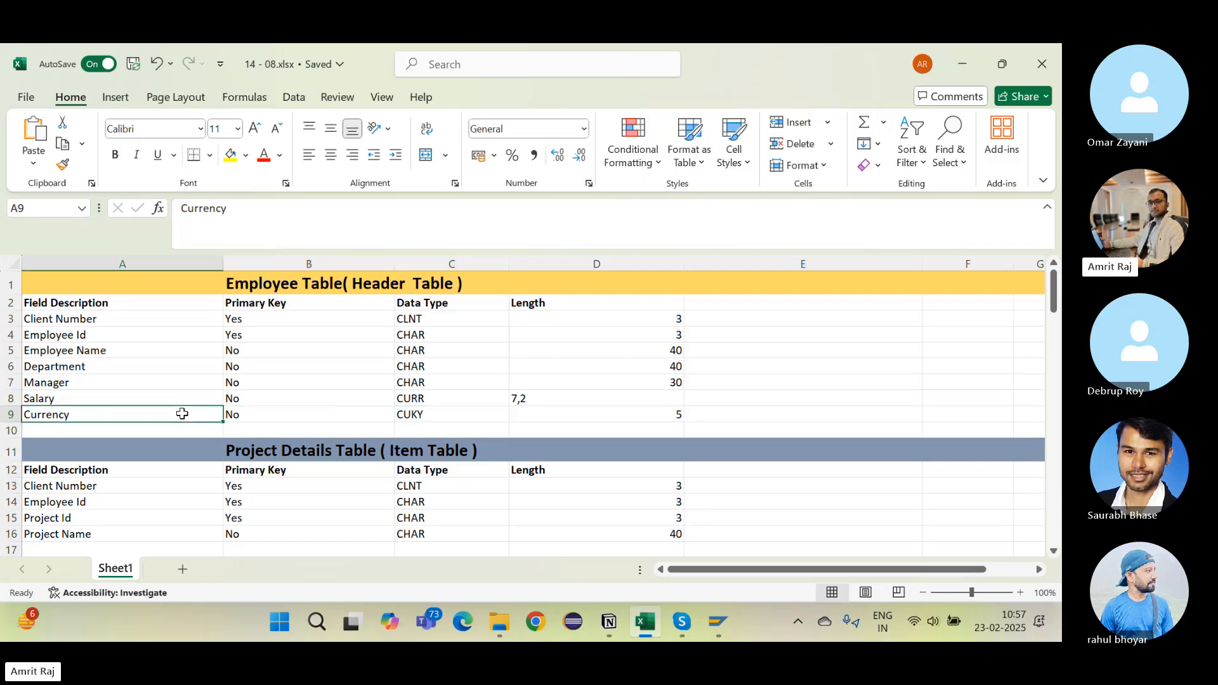
left_click(381, 414)
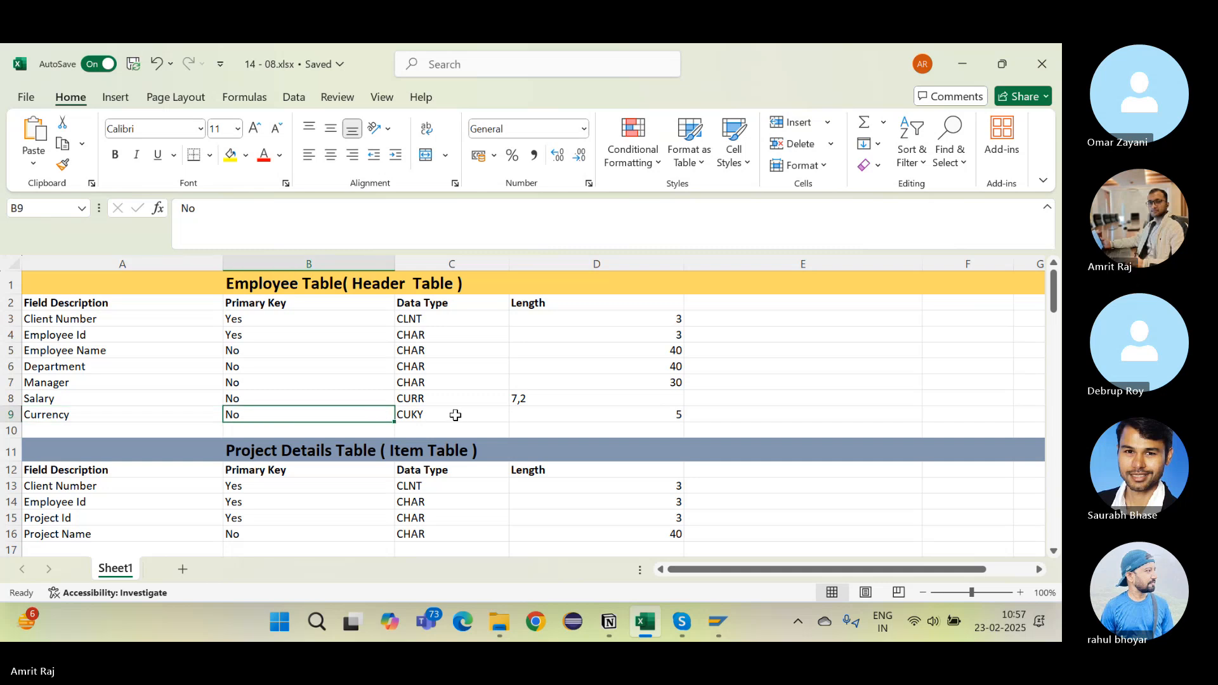
Step: Point out Currency's length of 5 and Salary's CURR type, then bring the SAP dictionary forward
left_click(456, 415)
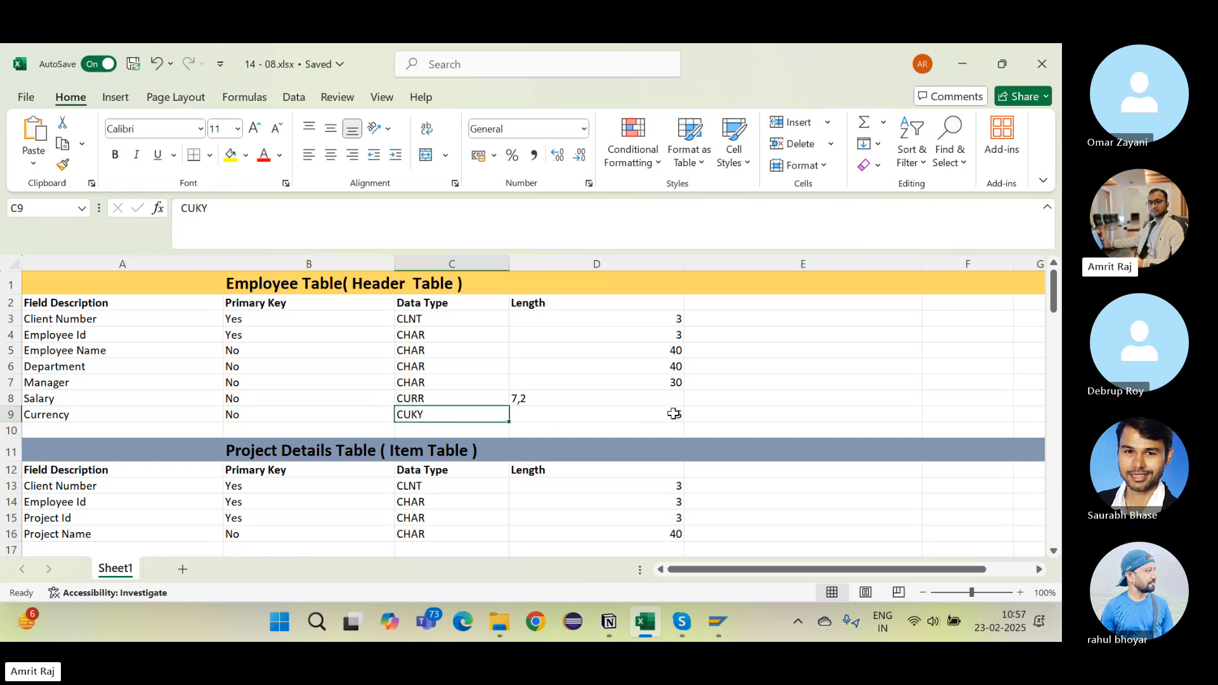
left_click(674, 413)
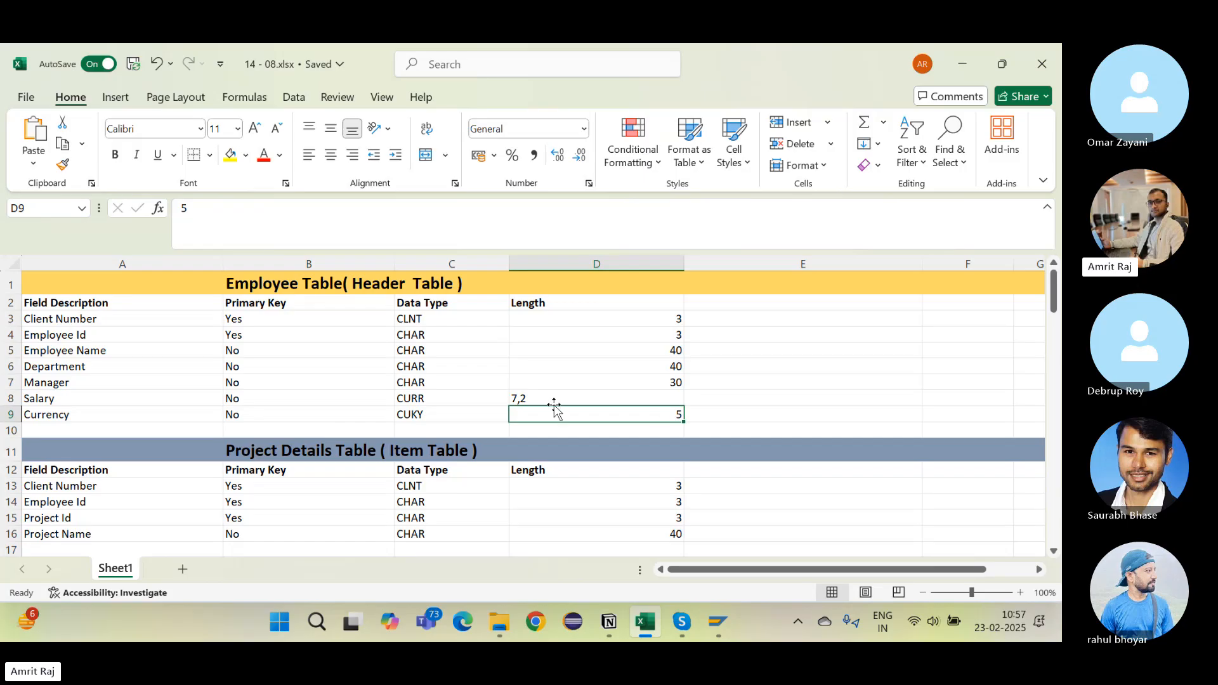
left_click(451, 416)
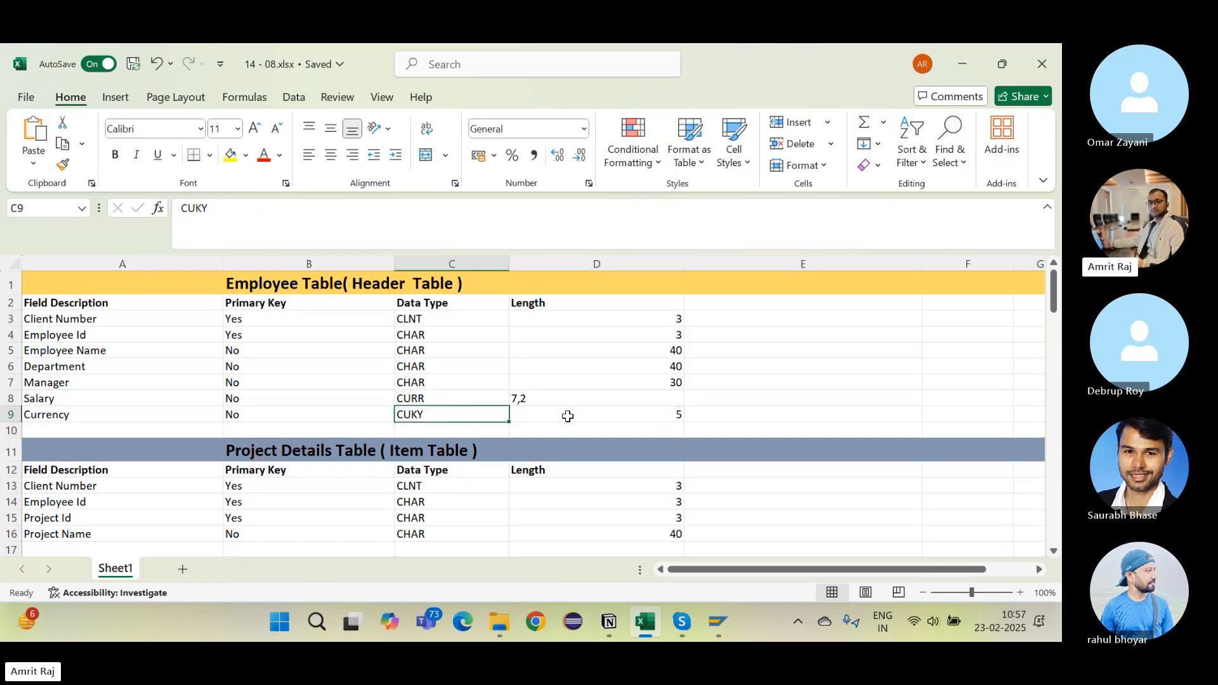
left_click(568, 416)
left_click(421, 404)
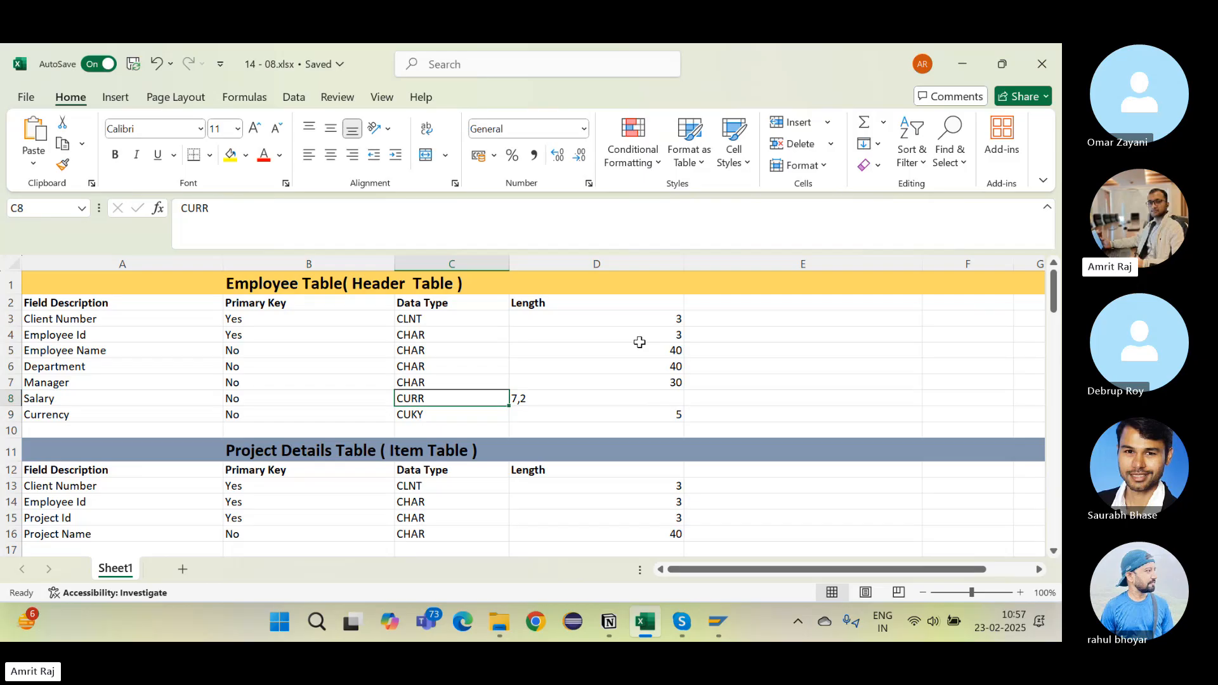
left_click(640, 340)
left_click(541, 413)
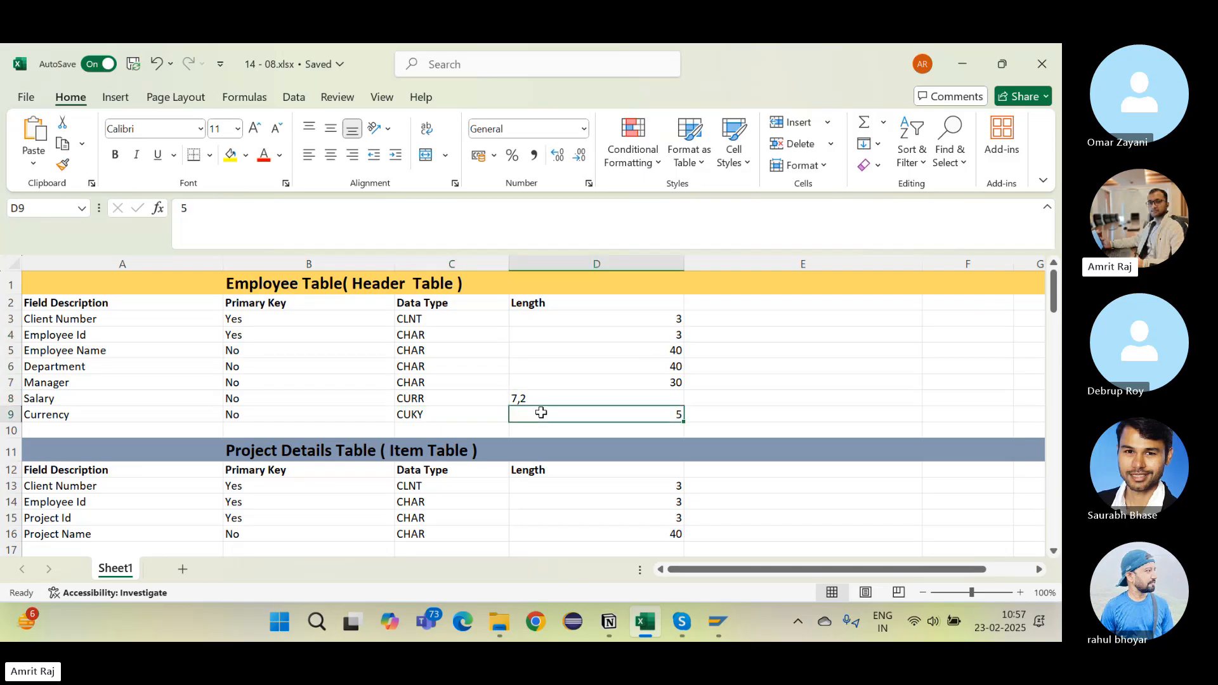
left_click(133, 398)
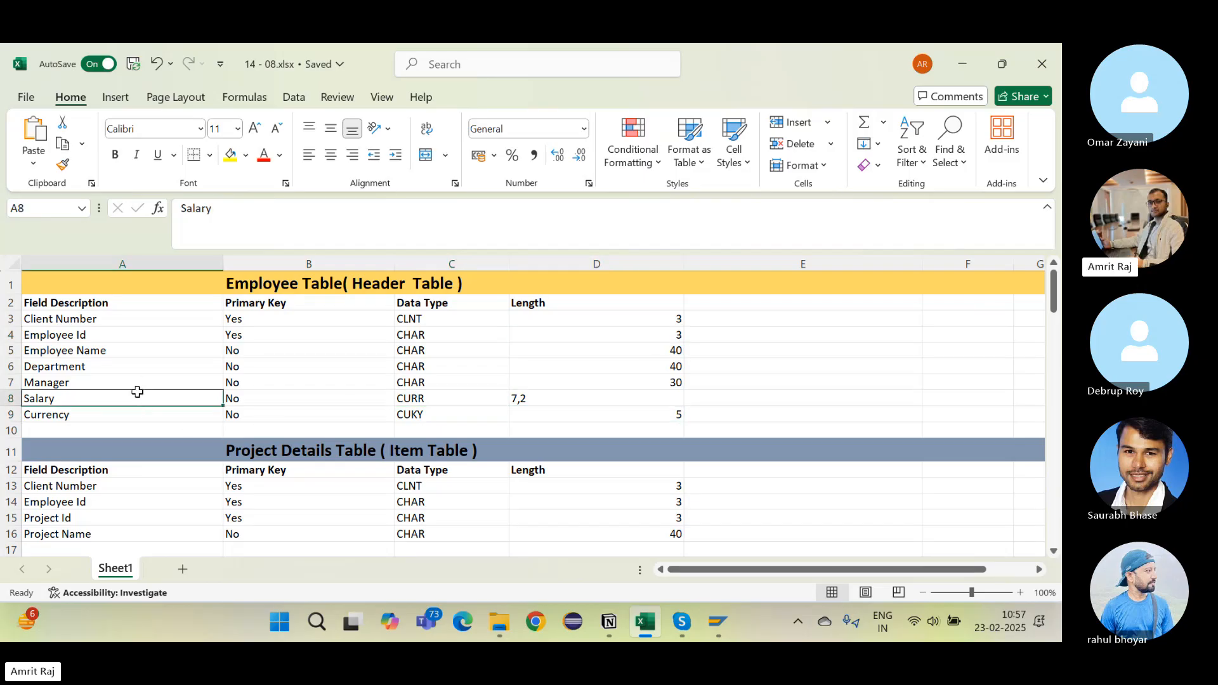
left_click(130, 414)
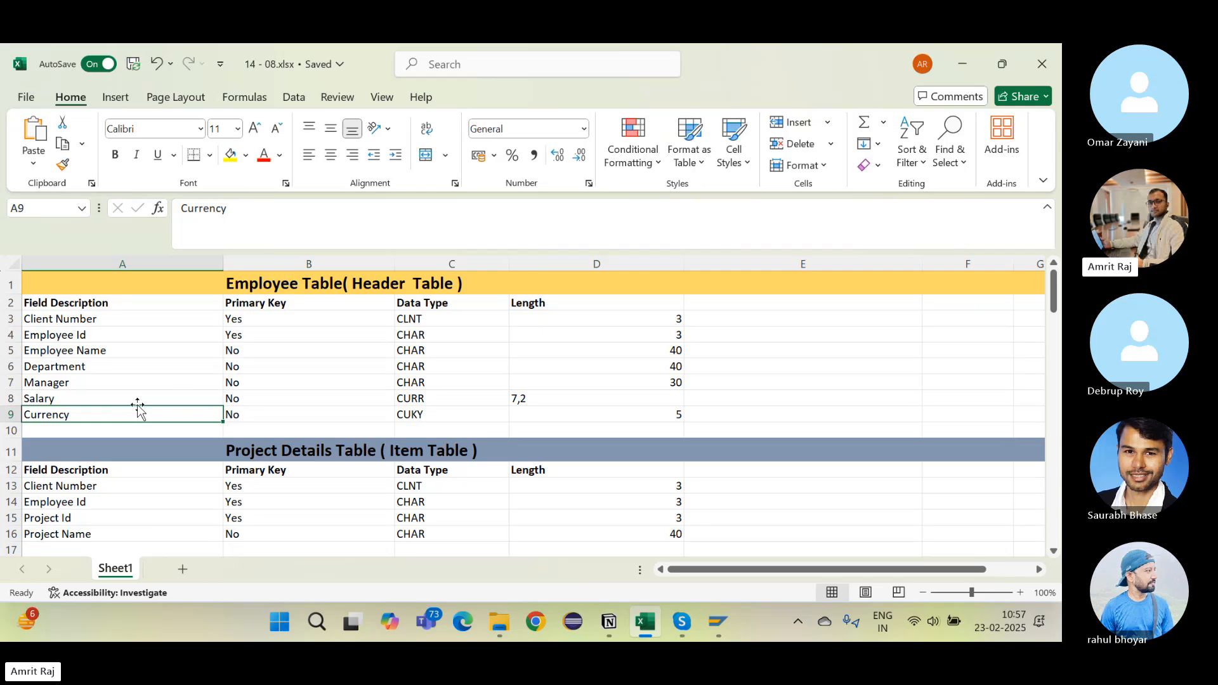
left_click(276, 401)
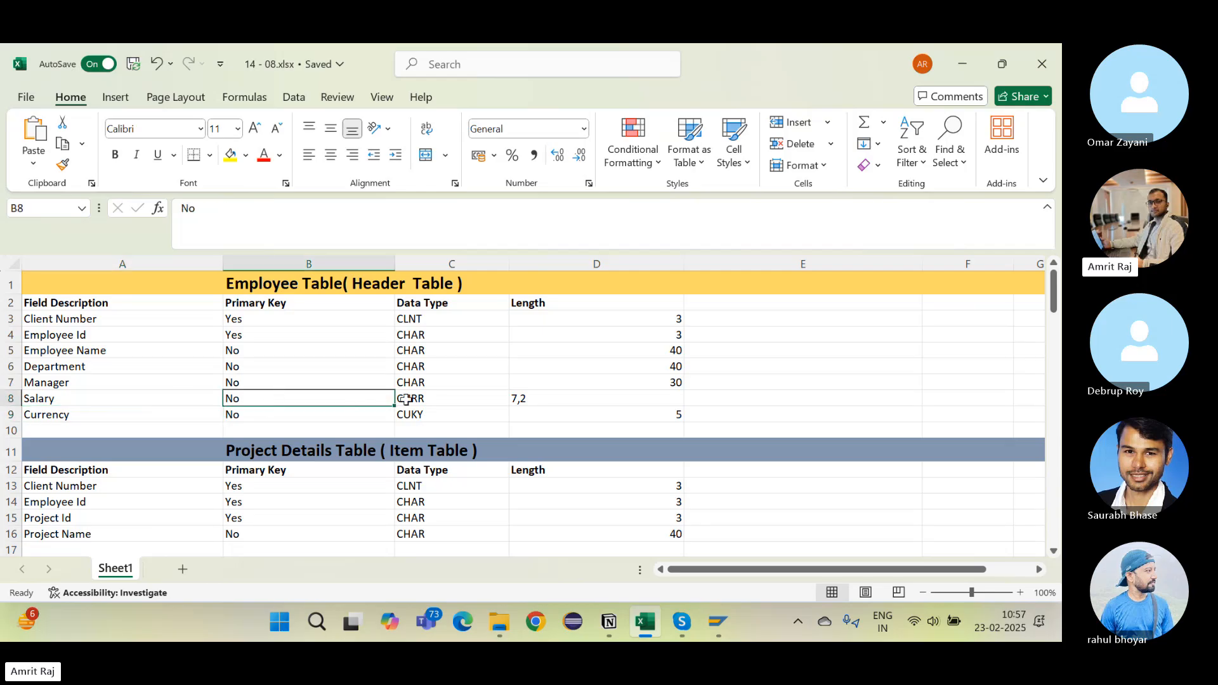
key("alt+Tab")
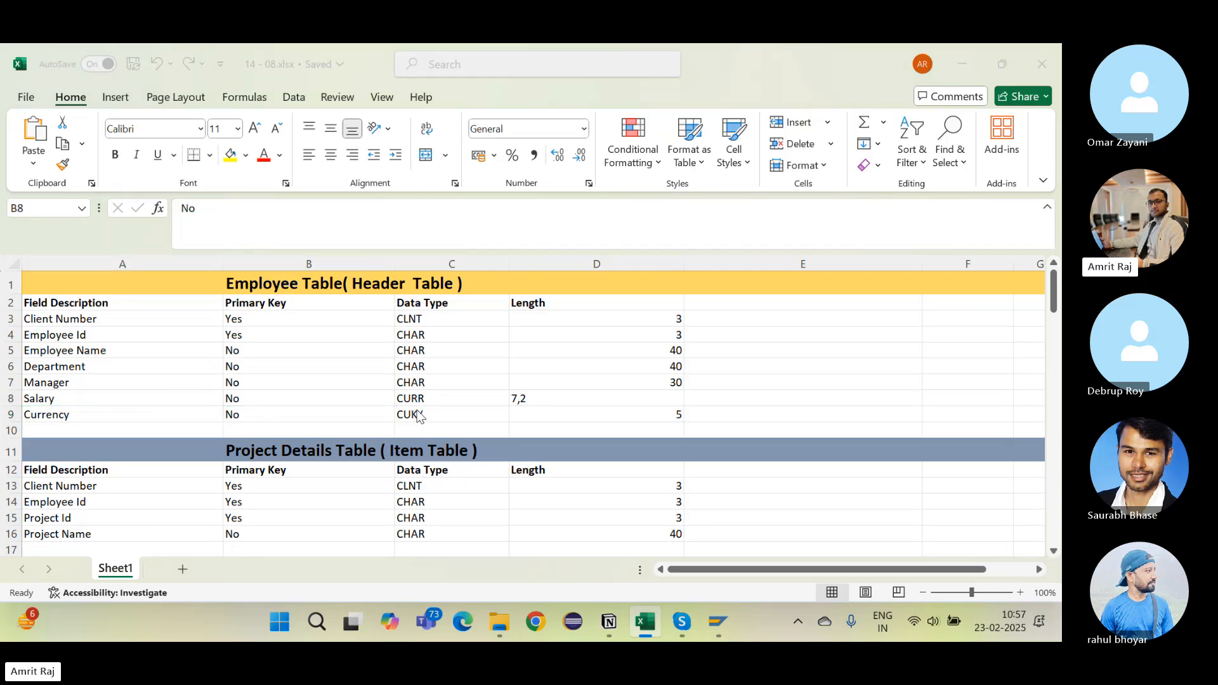
key("alt+Tab")
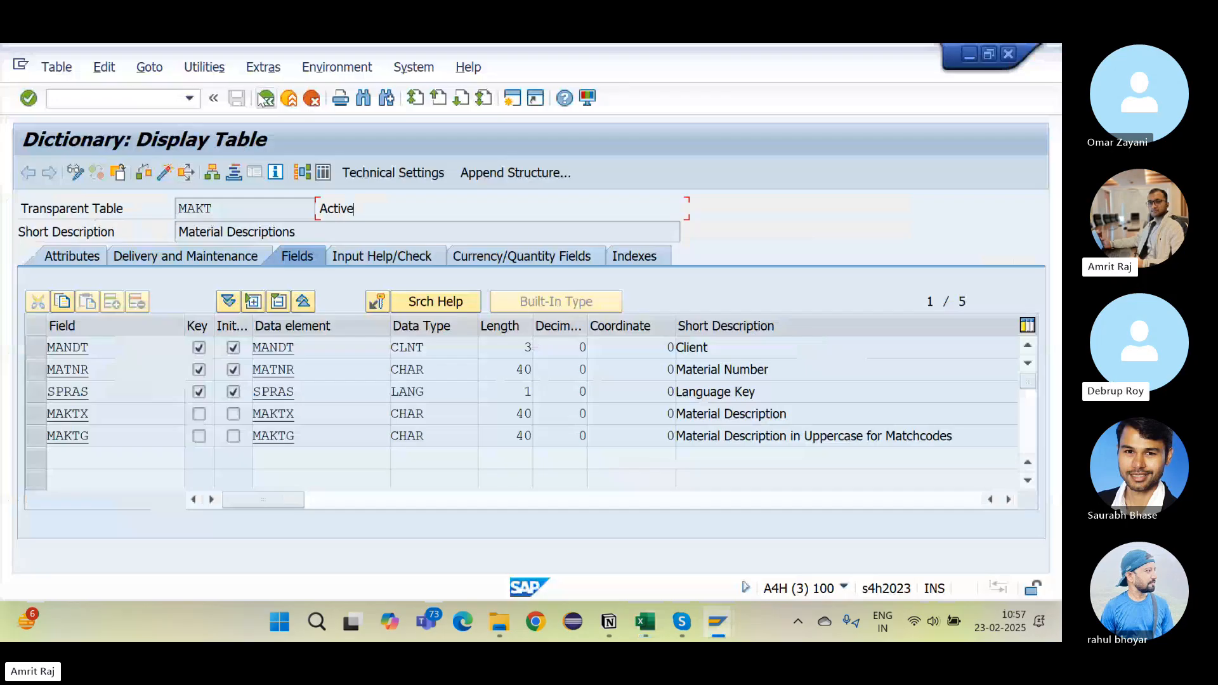
Step: Display database table VBAK in the ABAP Dictionary and scroll its fields list
left_click(264, 98)
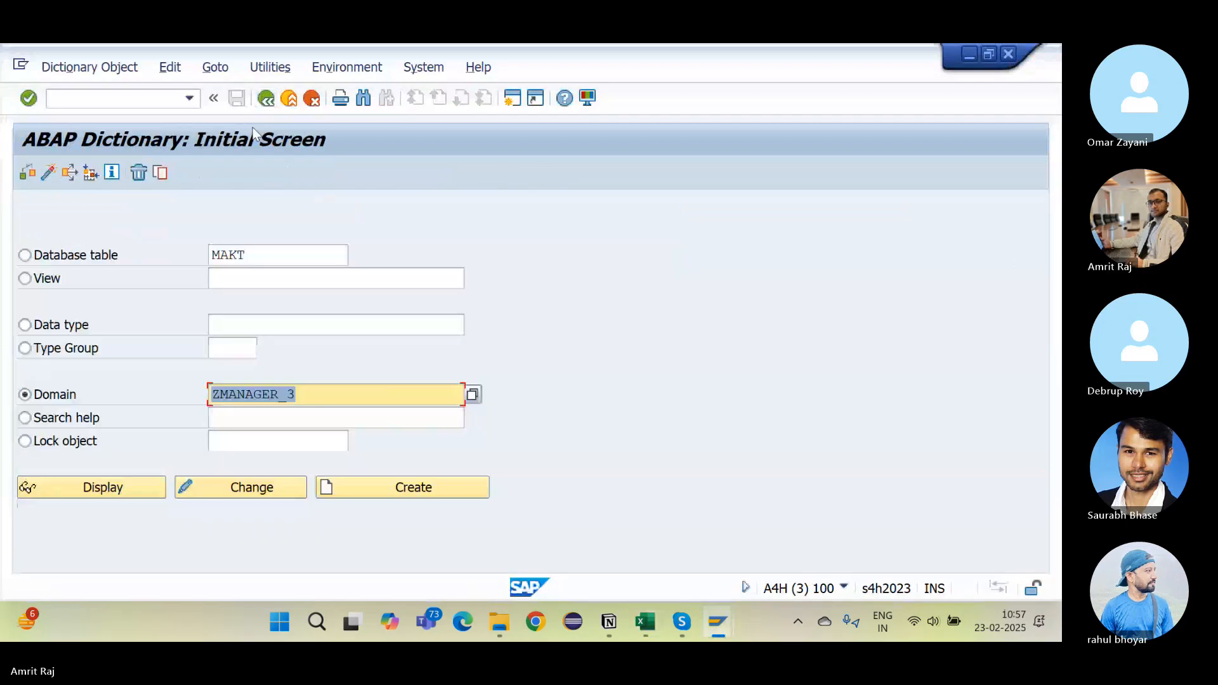
left_click(26, 255)
type("vbak")
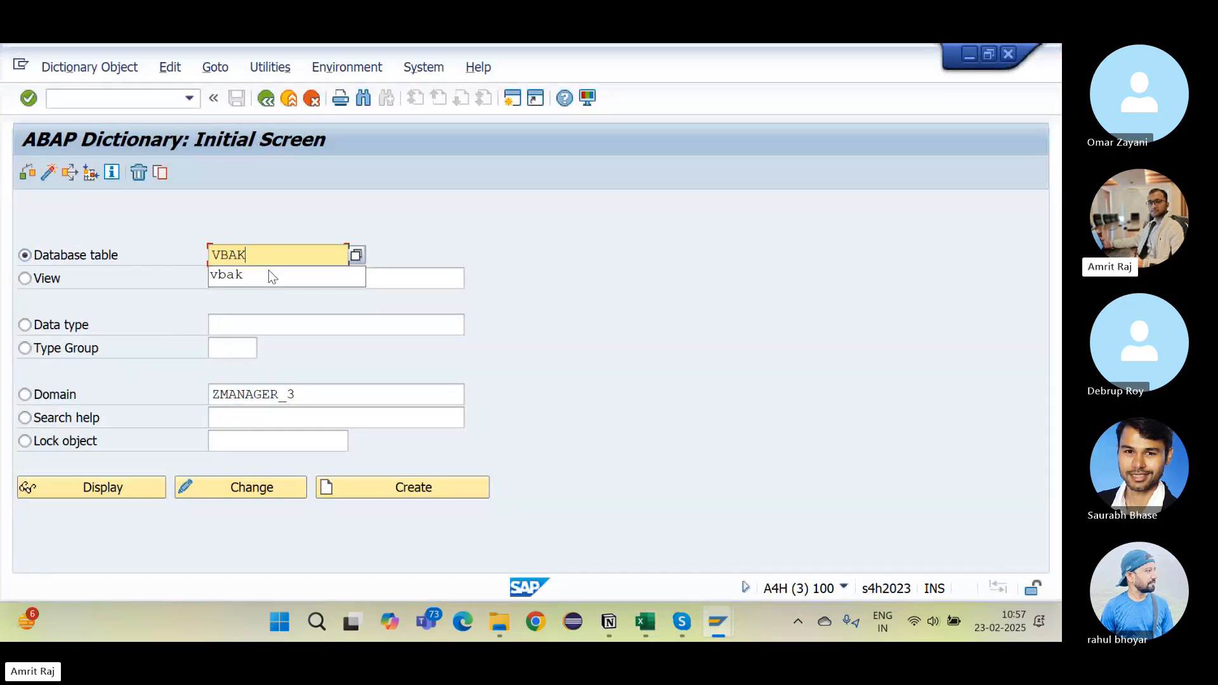
left_click(104, 495)
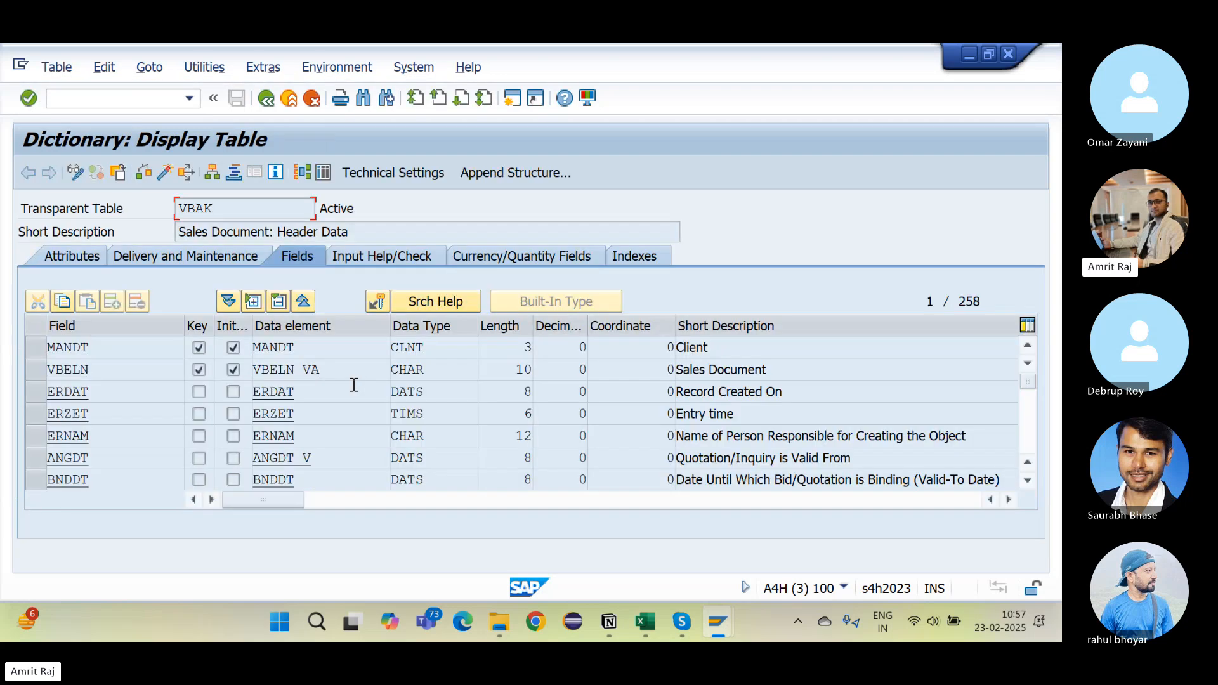
scroll(328, 408, "down", 6)
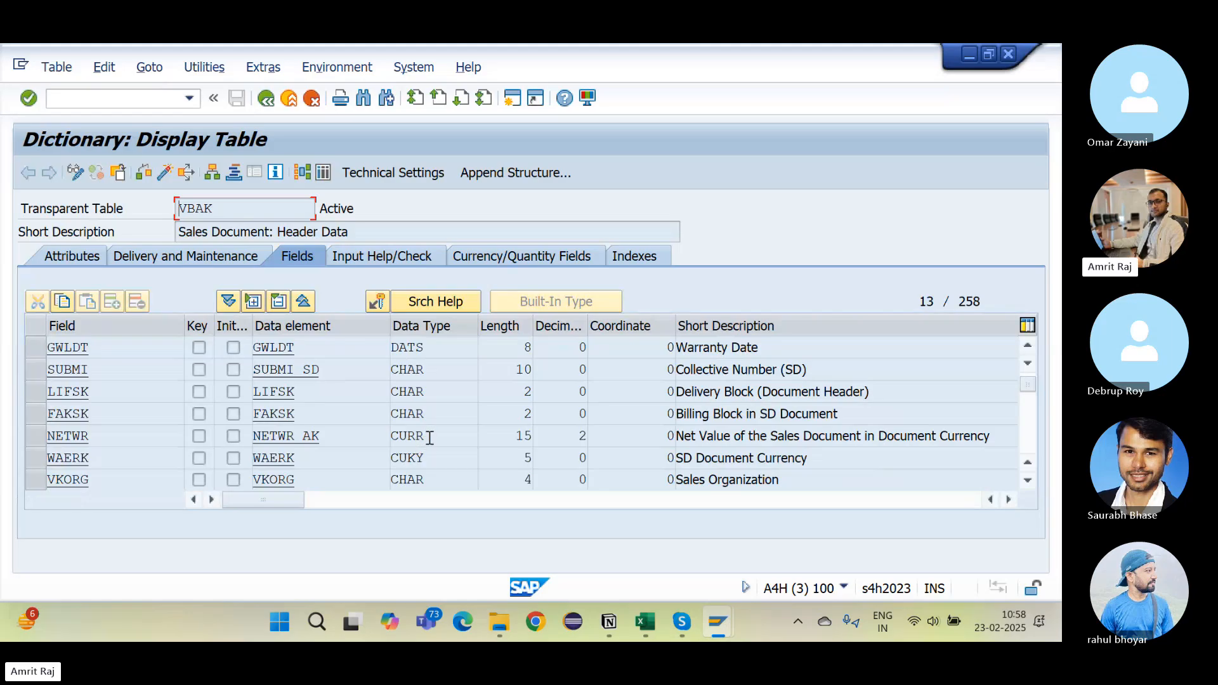
Step: Point out NETWR's CURR data type and its currency key WAERK of type CUKY
left_click_drag(428, 437, 361, 437)
left_click(708, 436)
left_click(102, 436)
left_click_drag(438, 458, 388, 459)
left_click(421, 439)
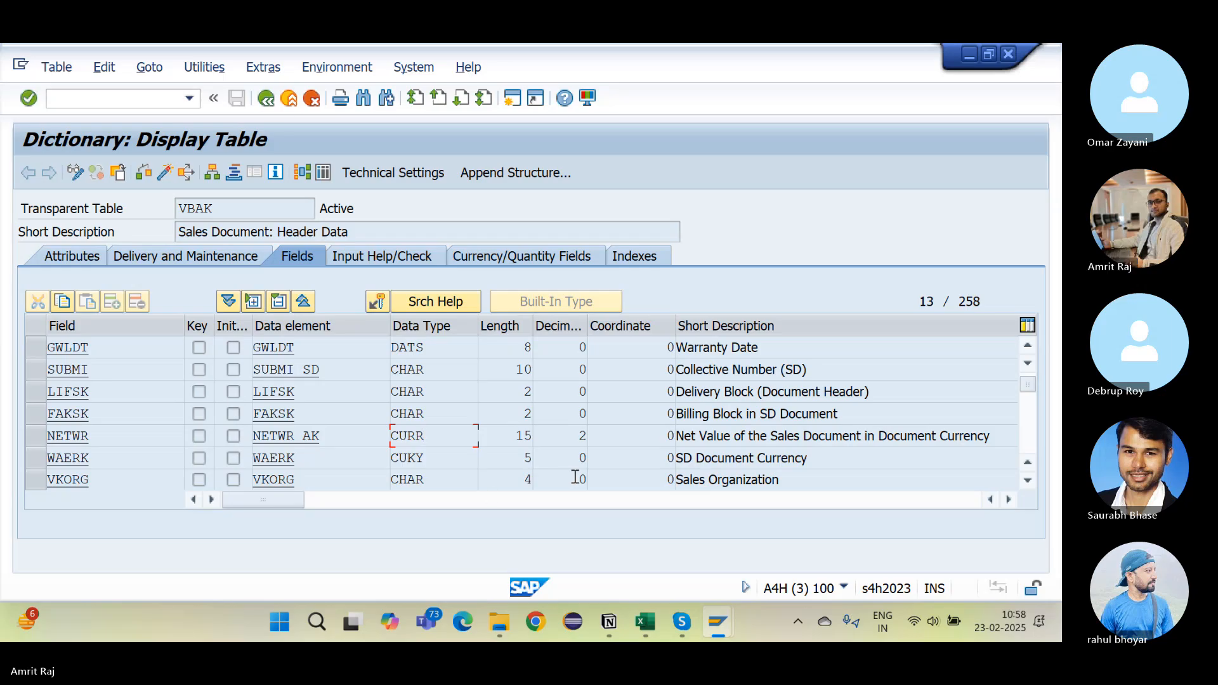
left_click(437, 452)
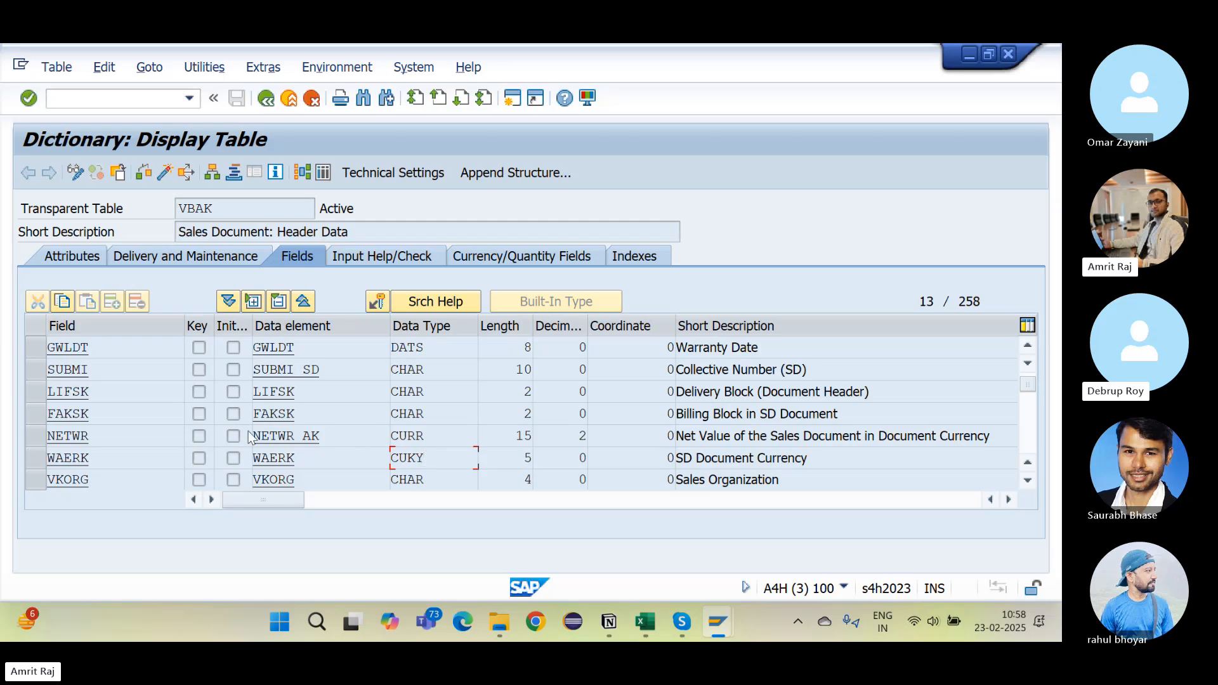
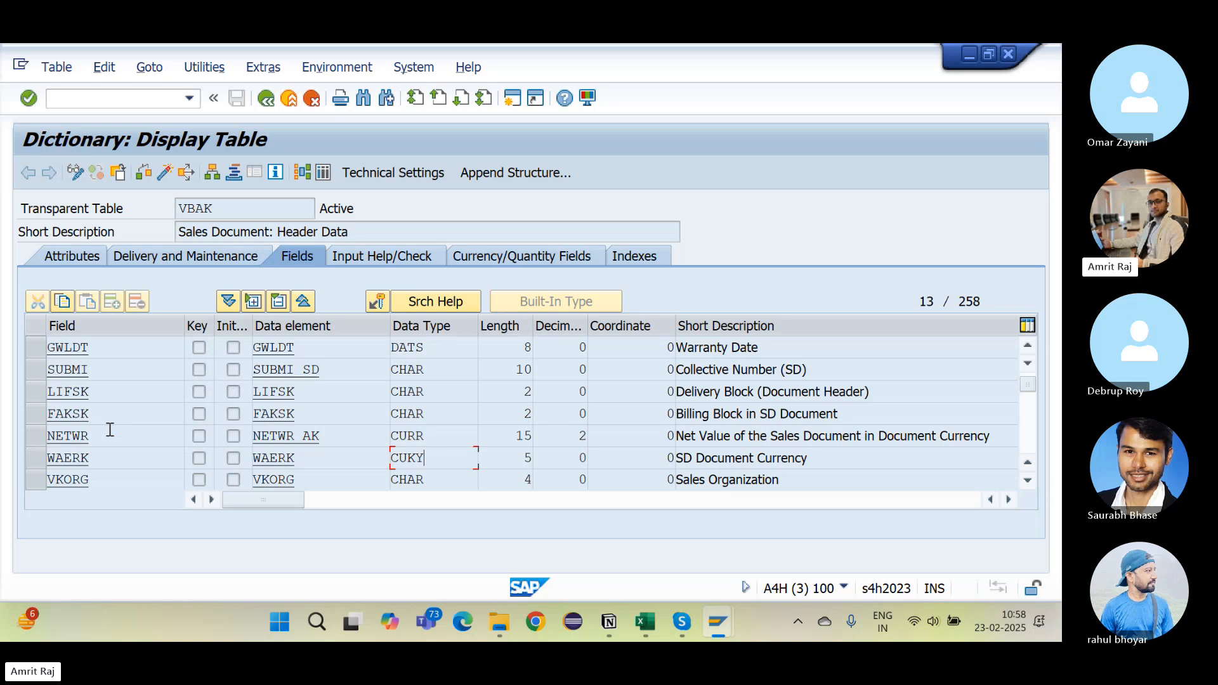
Step: Highlight NETWR and show VBAK's Currency/Quantity Fields tab
left_click_drag(109, 429, 47, 436)
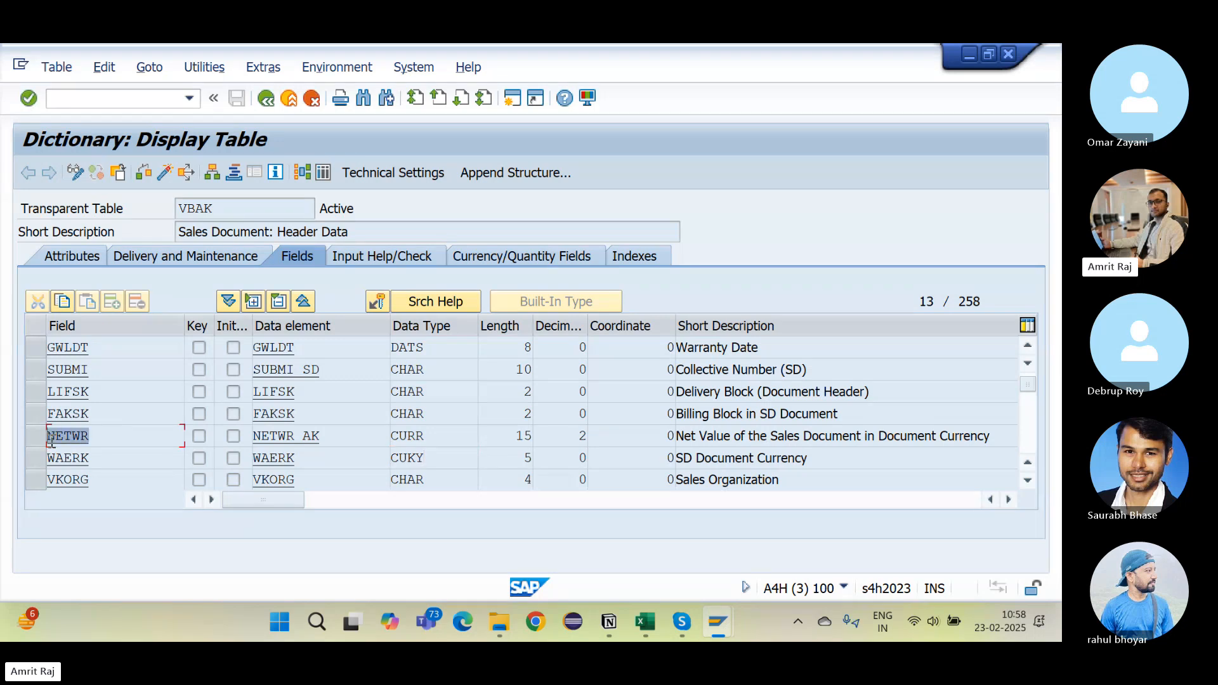
left_click(532, 259)
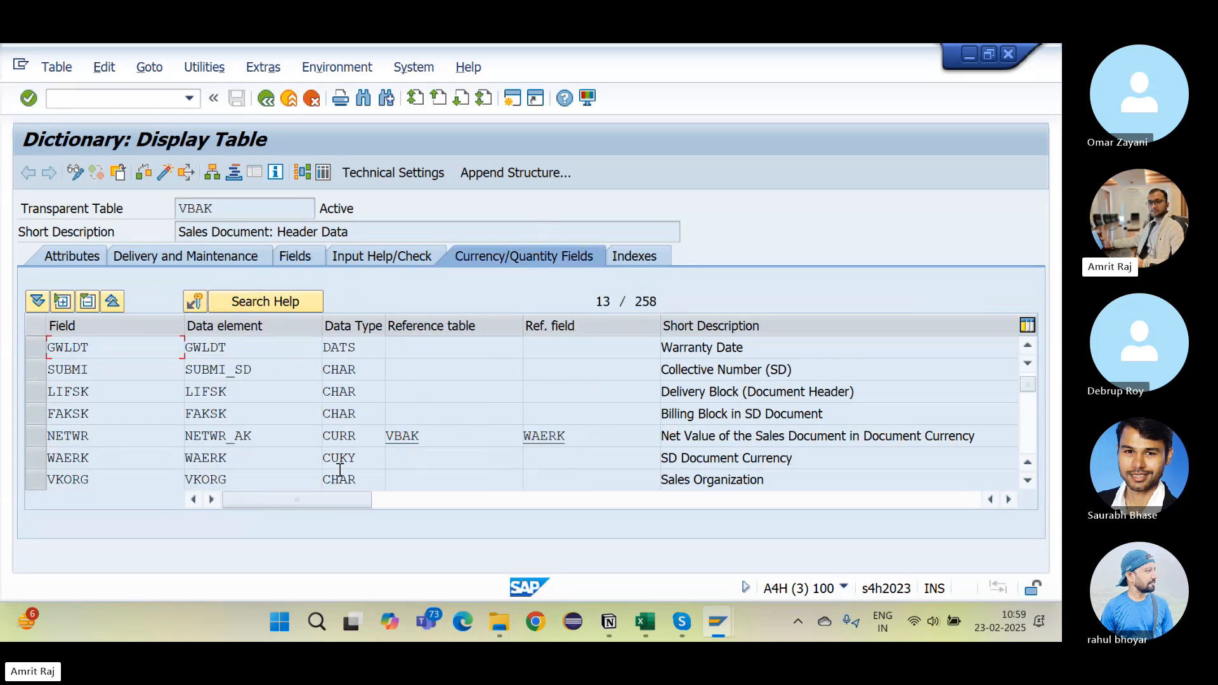
Step: Point out that NETWR references table VBAK and currency key field WAERK
left_click(443, 436)
left_click(580, 438)
left_click_drag(582, 437, 517, 435)
left_click(517, 436)
left_click(101, 441)
left_click_drag(100, 442, 41, 443)
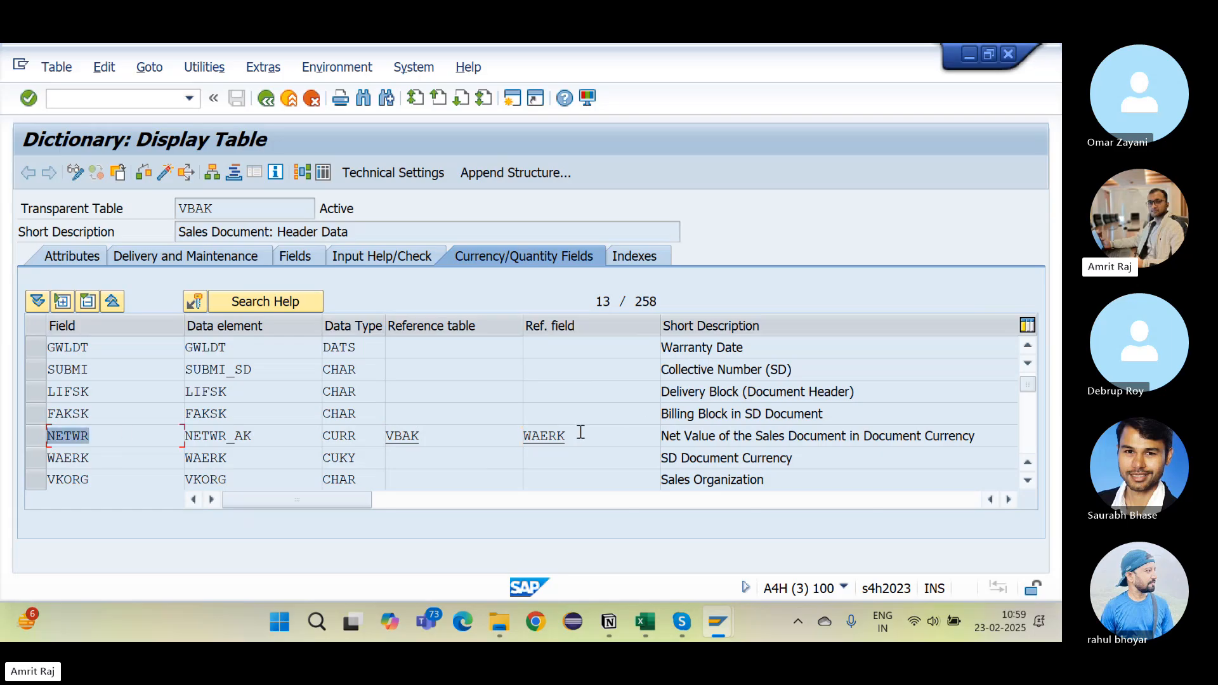
left_click_drag(581, 433, 518, 433)
left_click(93, 463)
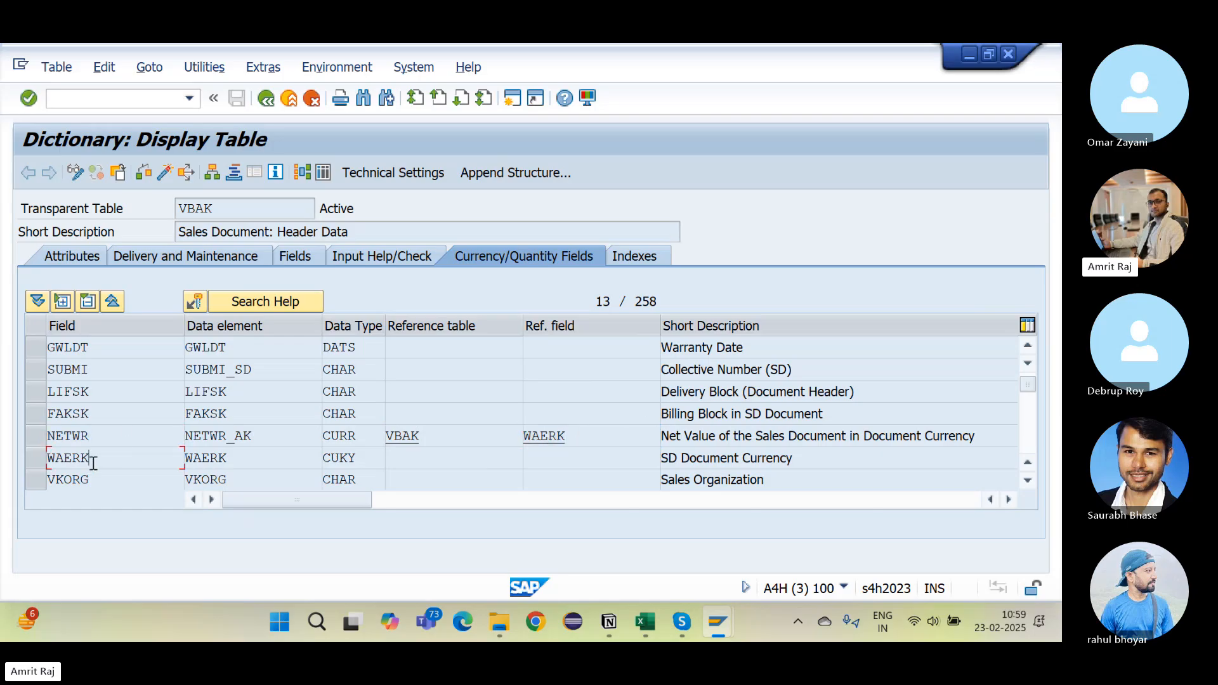
left_click_drag(93, 463, 28, 467)
left_click_drag(223, 203, 168, 198)
left_click_drag(441, 435, 368, 430)
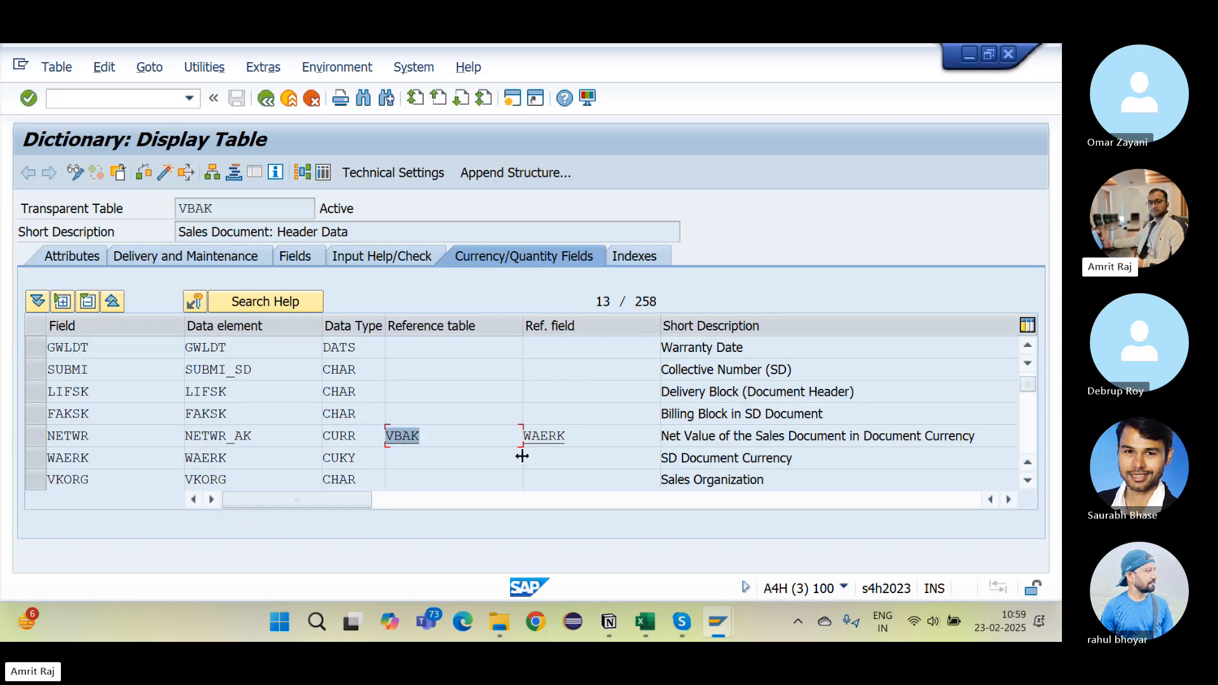
left_click(580, 436)
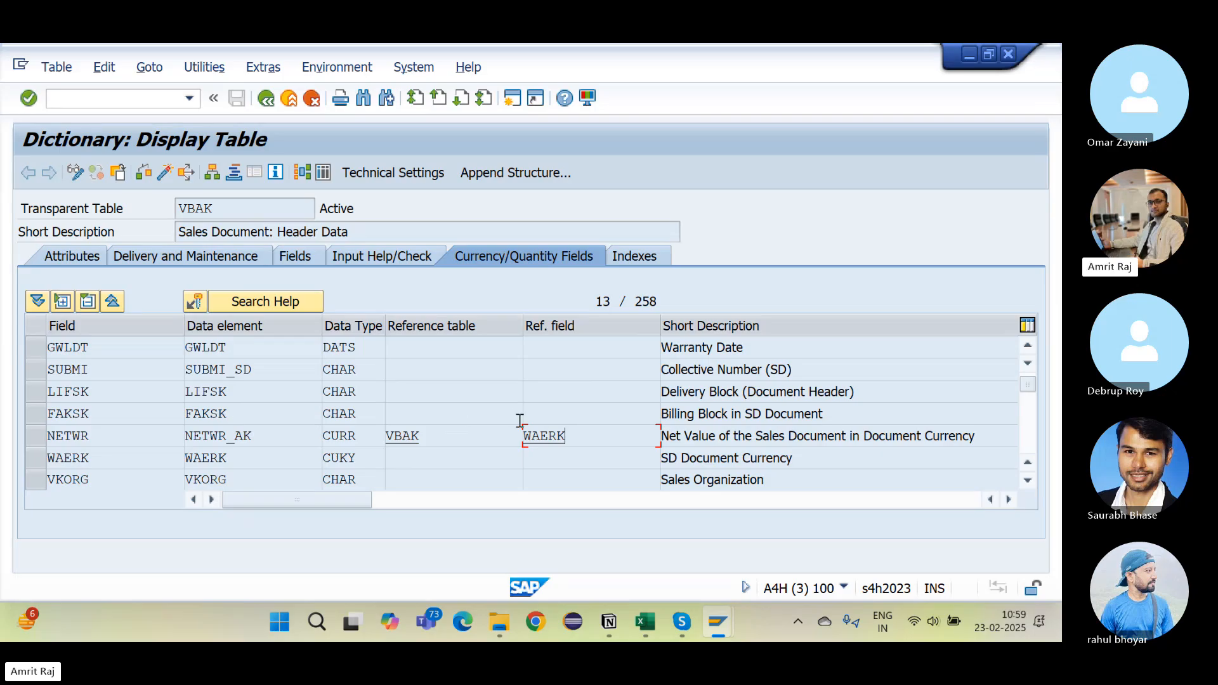
Step: Check the Salary length 7,2 in the Excel design sheet, then return to SAP
key("alt+Tab")
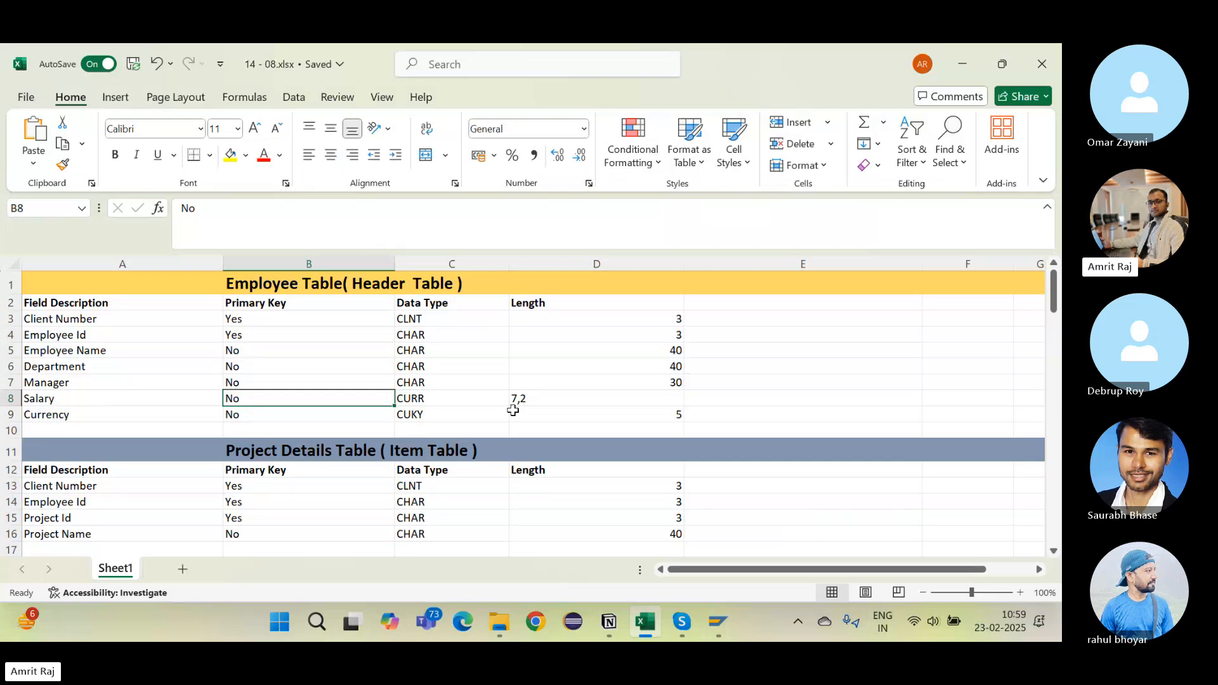
left_click(516, 400)
key("alt+Tab")
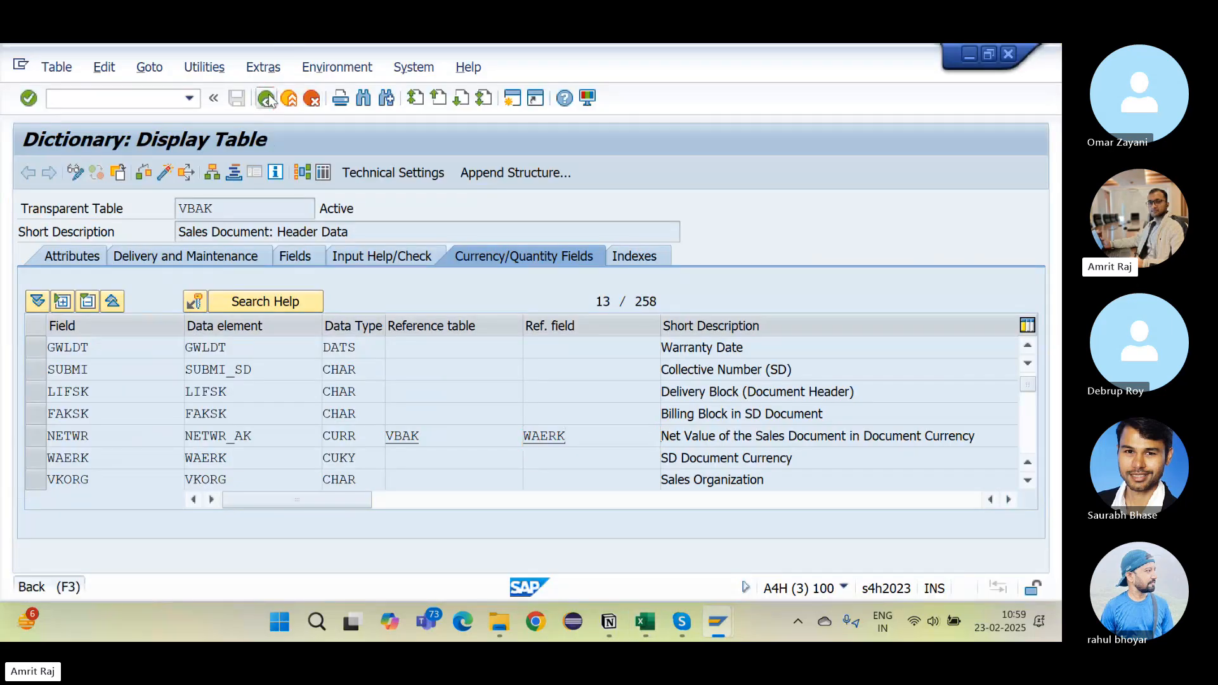
Step: From the ABAP Dictionary initial screen, create the domain ZSALARY_3
left_click(266, 98)
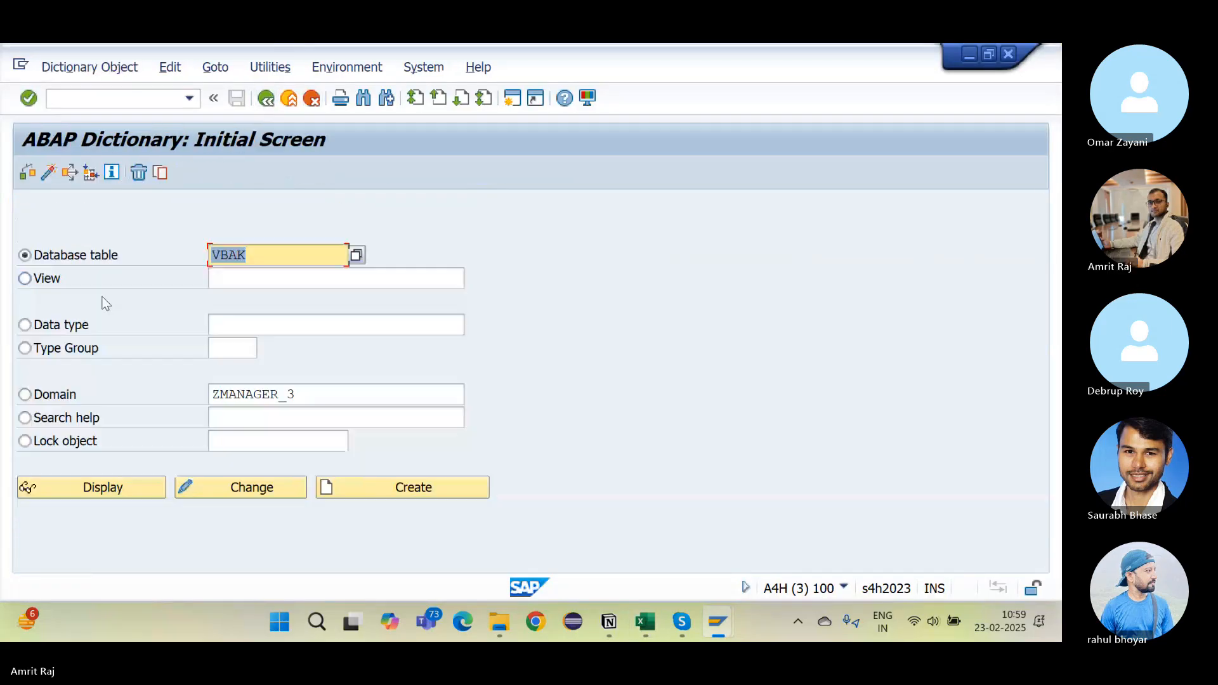
left_click(179, 384)
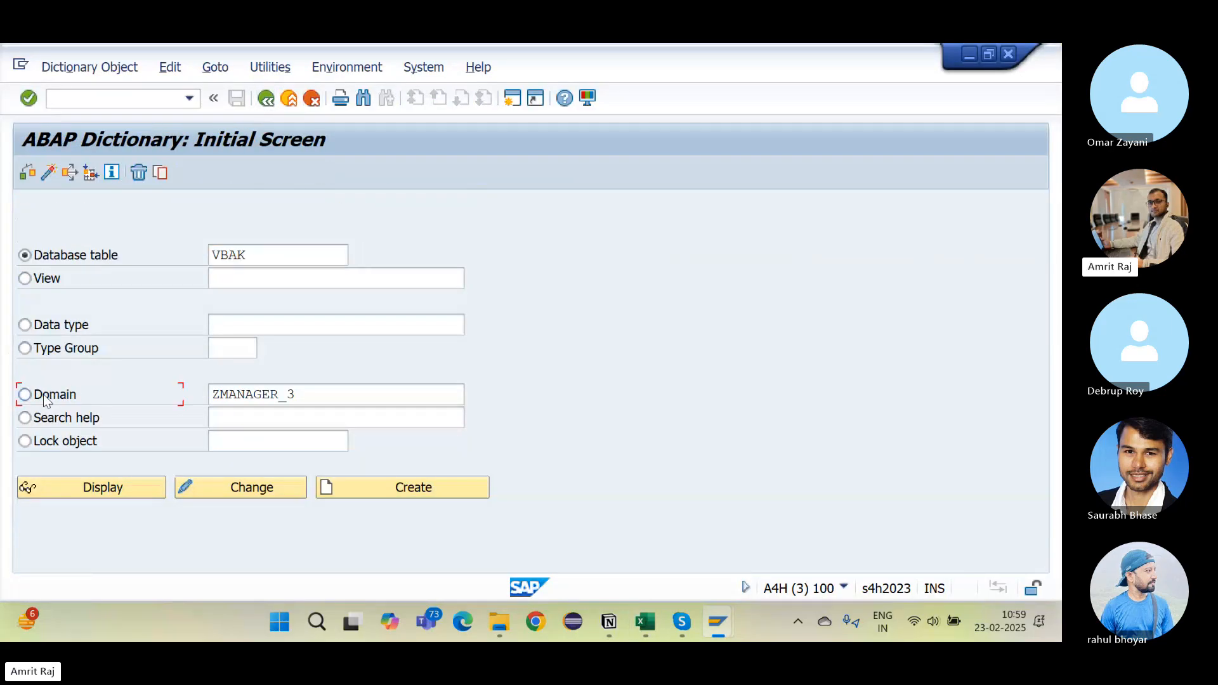
left_click(282, 394)
key("BackSpace")
key("BackSpace")
key("BackSpace")
key("BackSpace")
key("BackSpace")
key("BackSpace")
key("BackSpace")
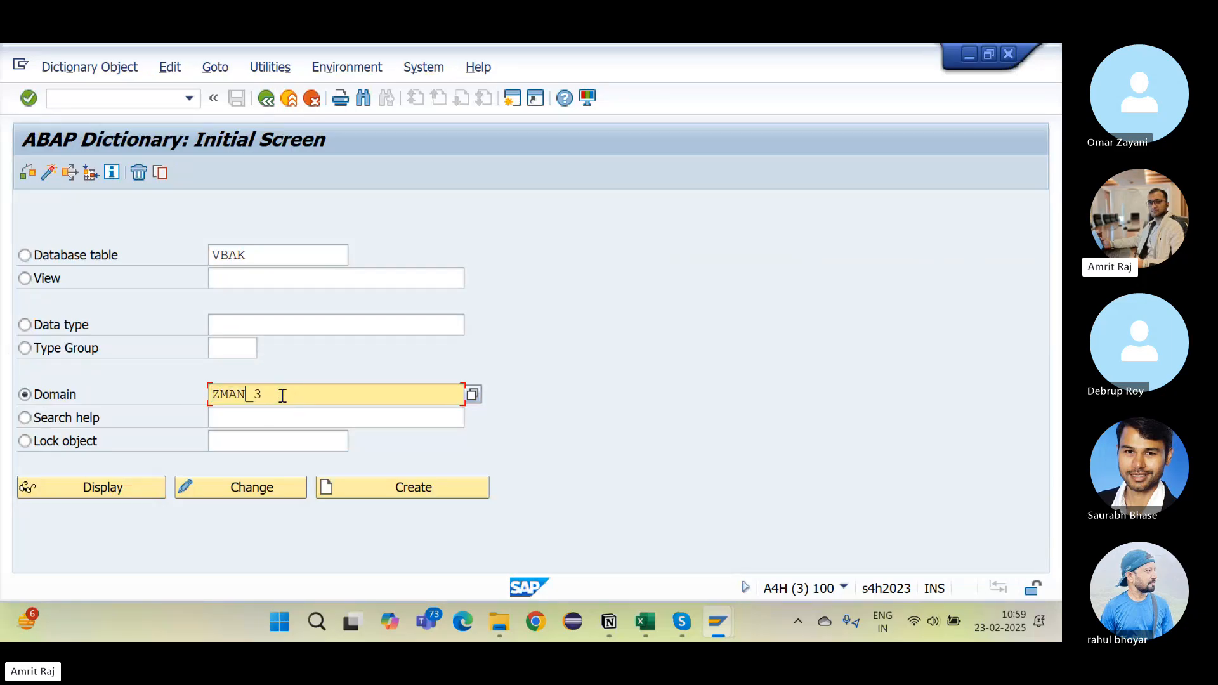
type("SALARY")
left_click(384, 490)
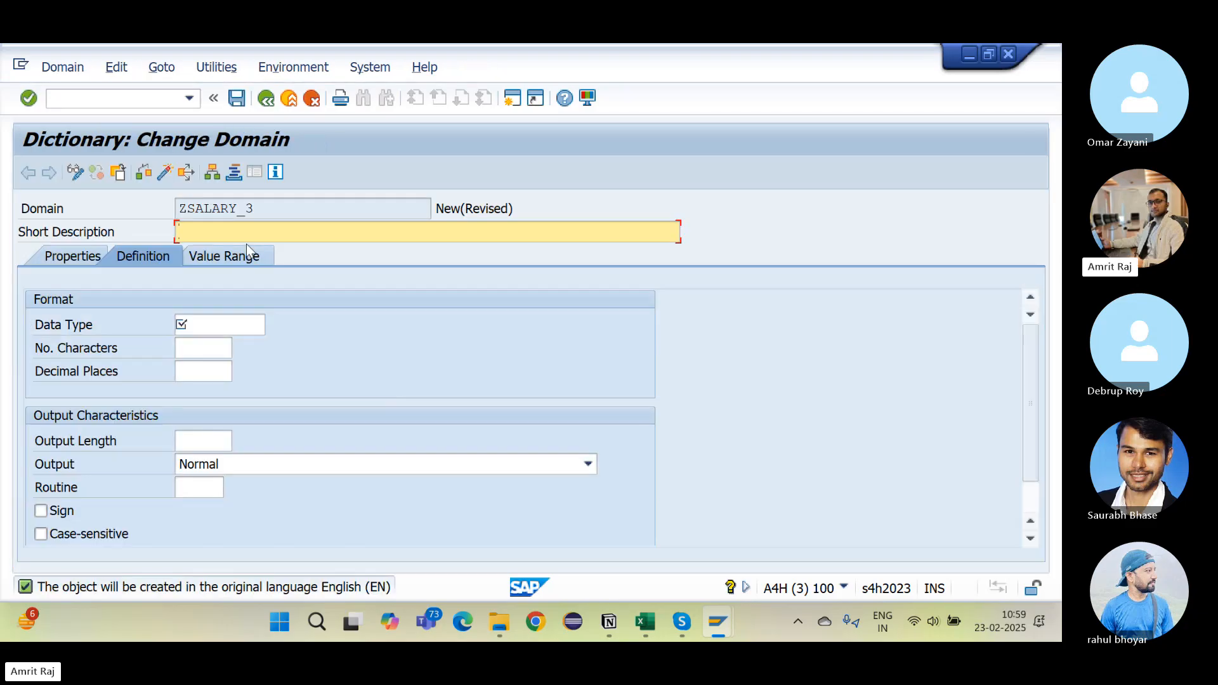
Step: Give ZSALARY_3 the description Salary, data type CURR, 7 characters and 2 decimals
type("Salary")
left_click(214, 326)
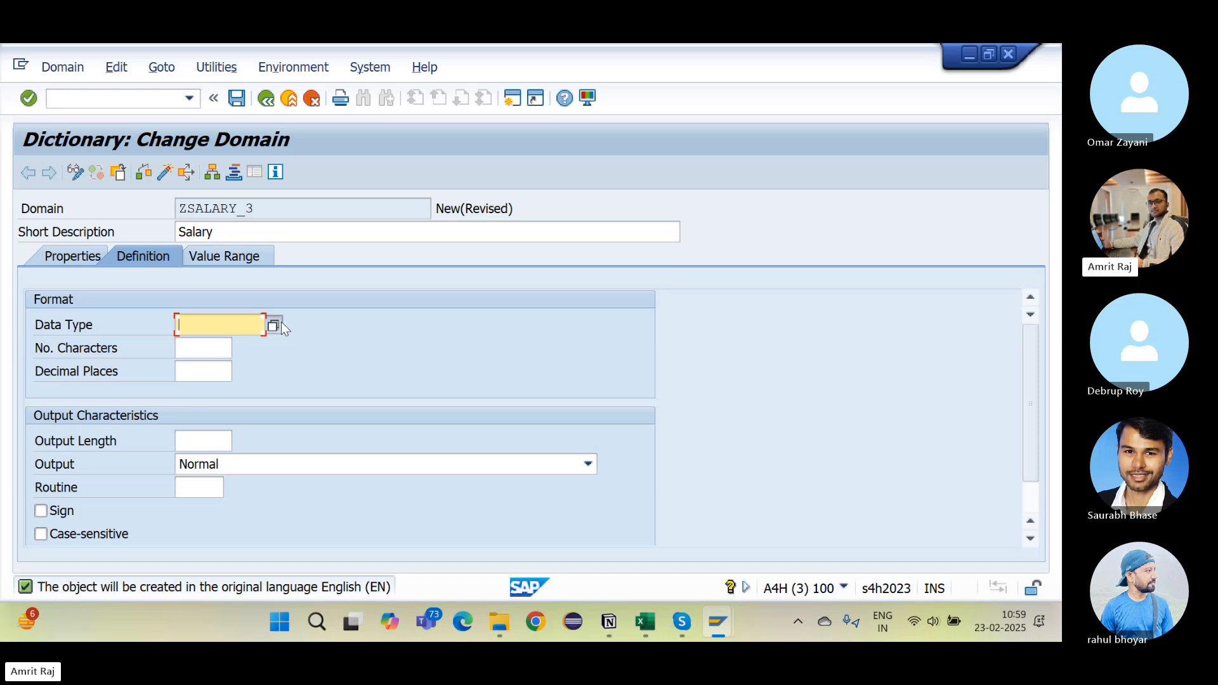
left_click(279, 325)
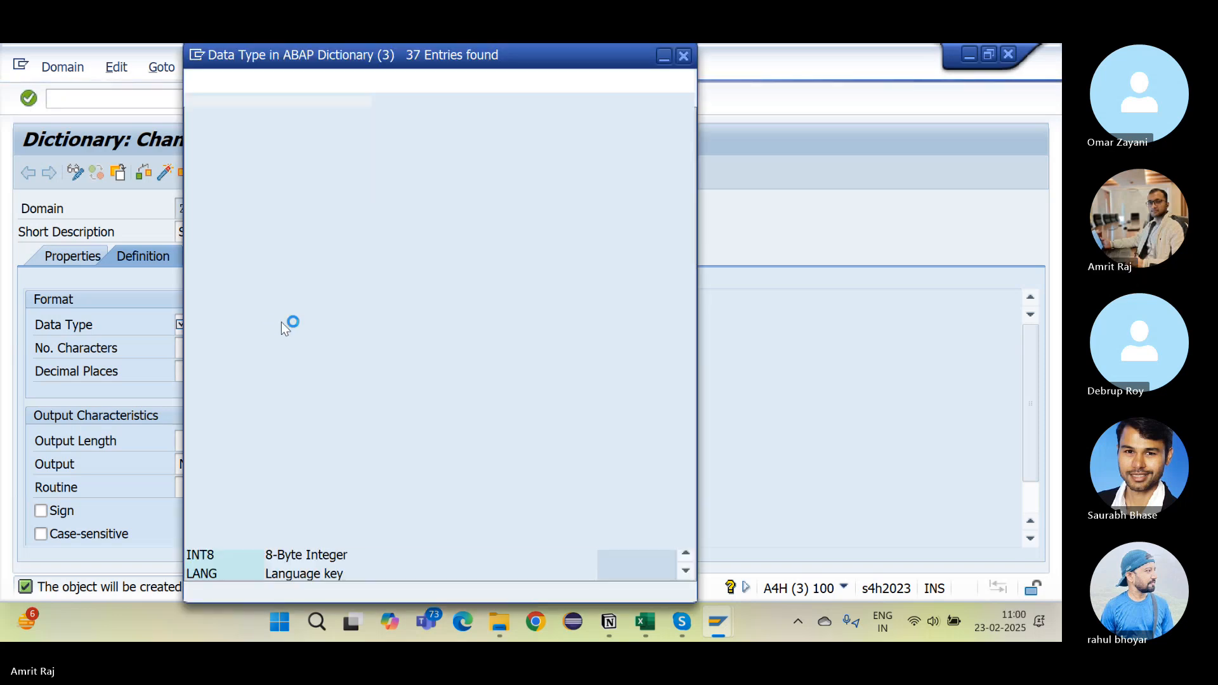
double_click(209, 234)
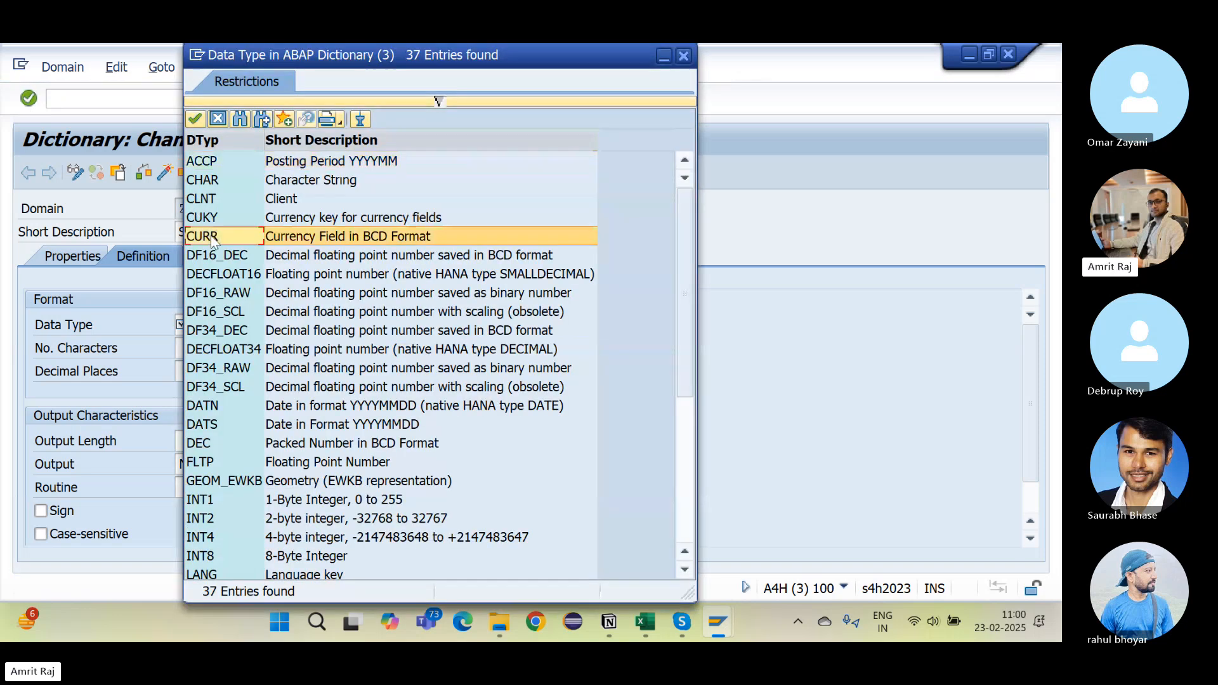
left_click(203, 347)
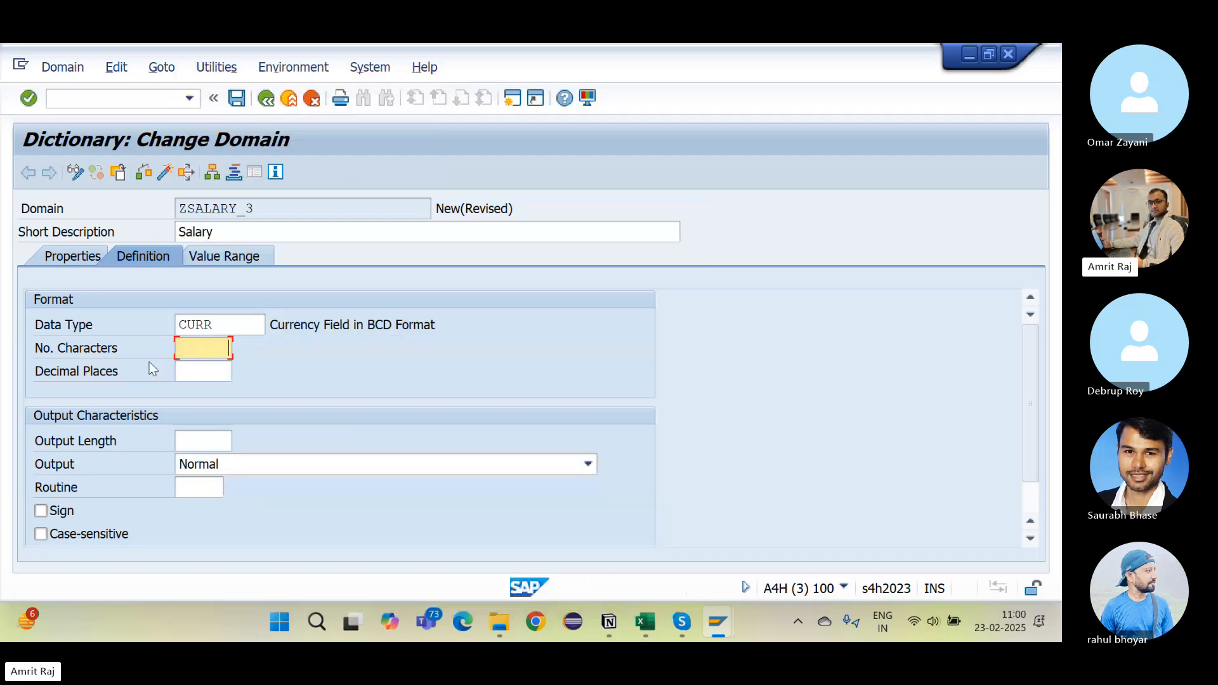
type("7")
left_click(220, 370)
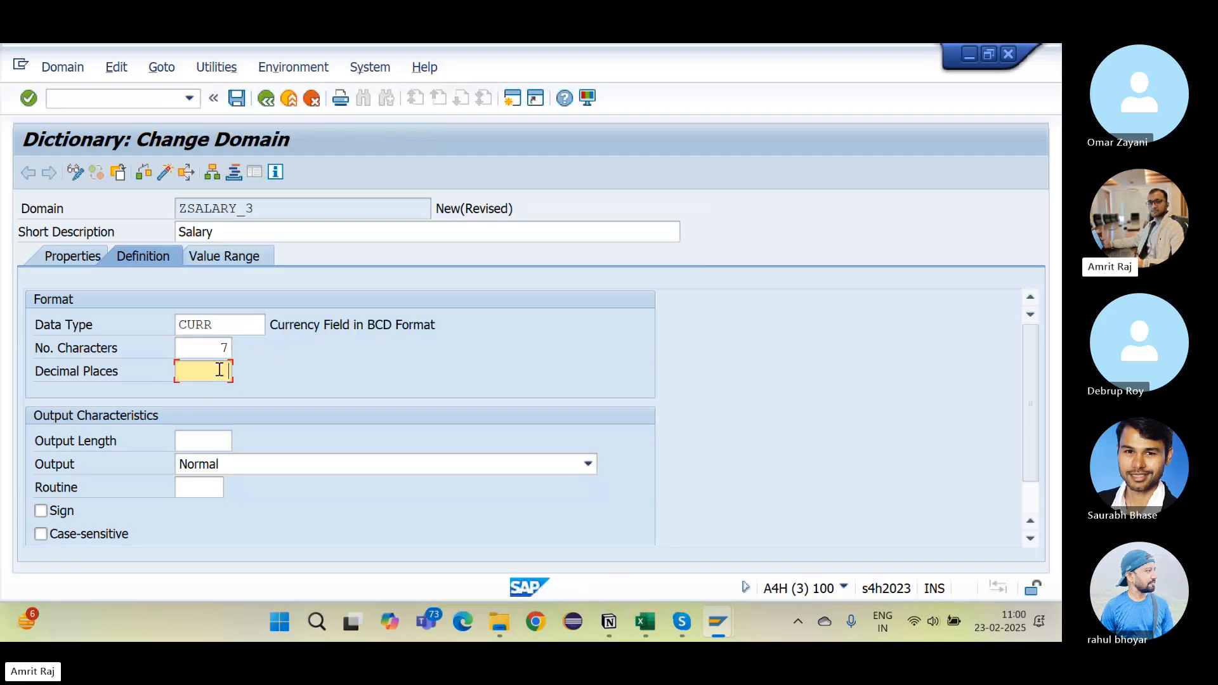
type("2")
key("Return")
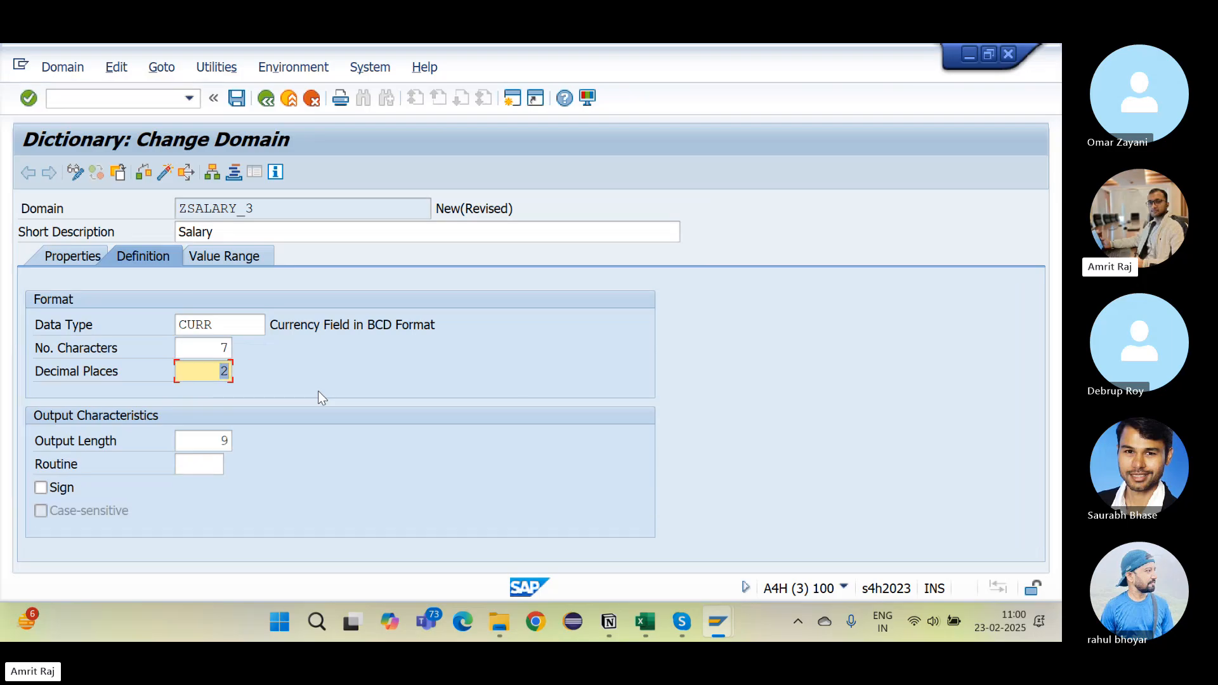
left_click(222, 350)
double_click(223, 351)
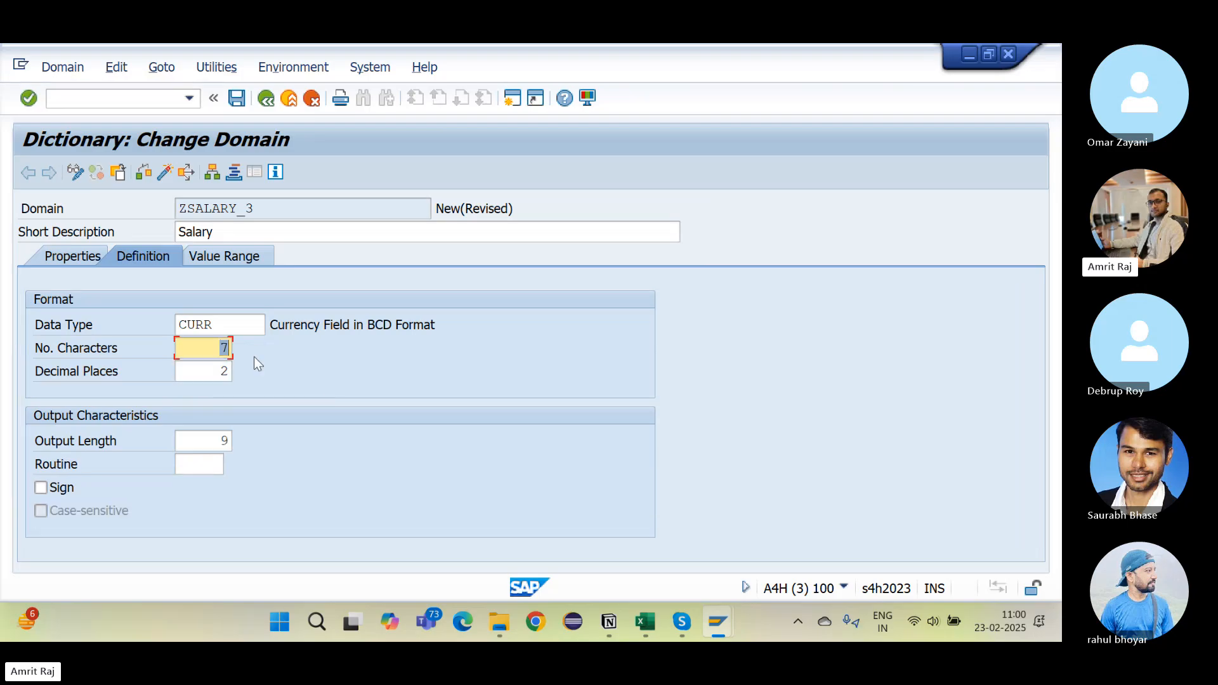
Step: Save ZSALARY_3 to the training package, check it and activate it
left_click(242, 102)
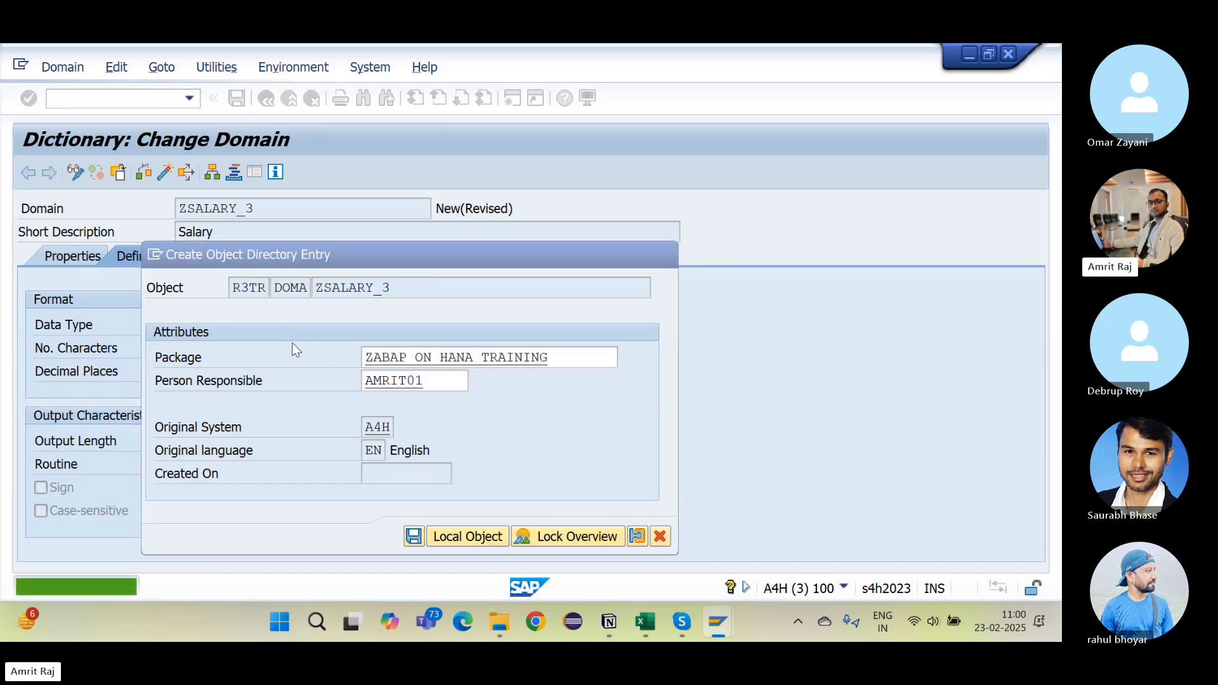
key("Return")
key("Return")
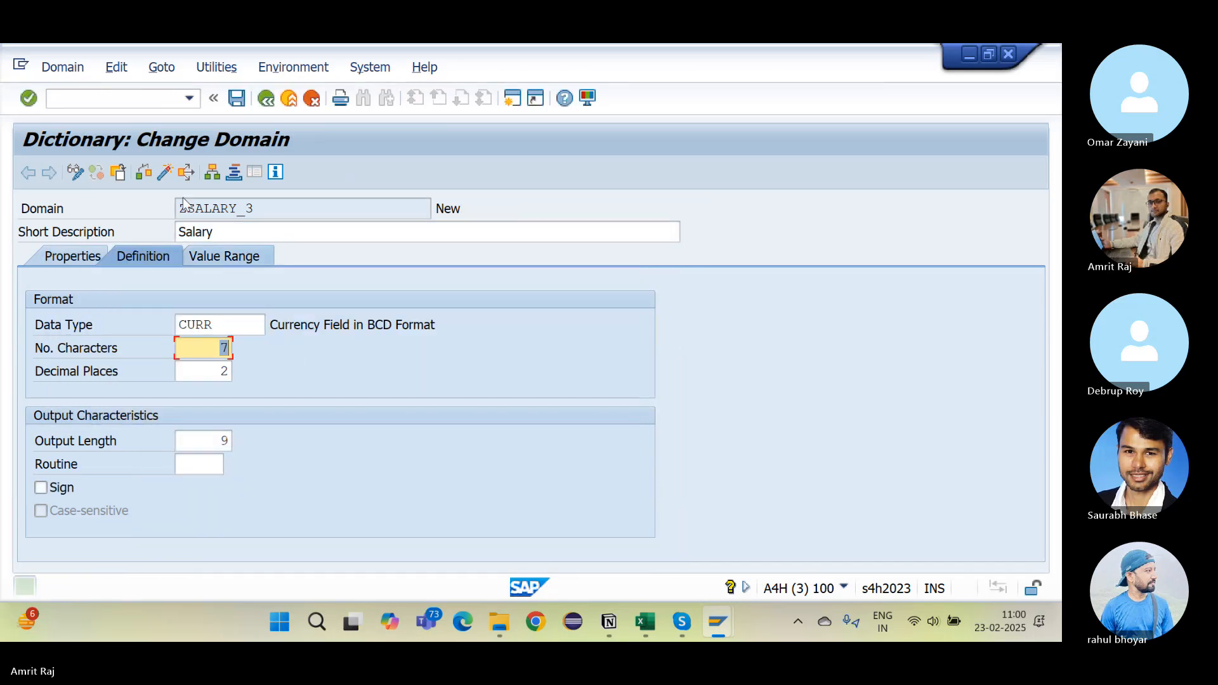
left_click(145, 173)
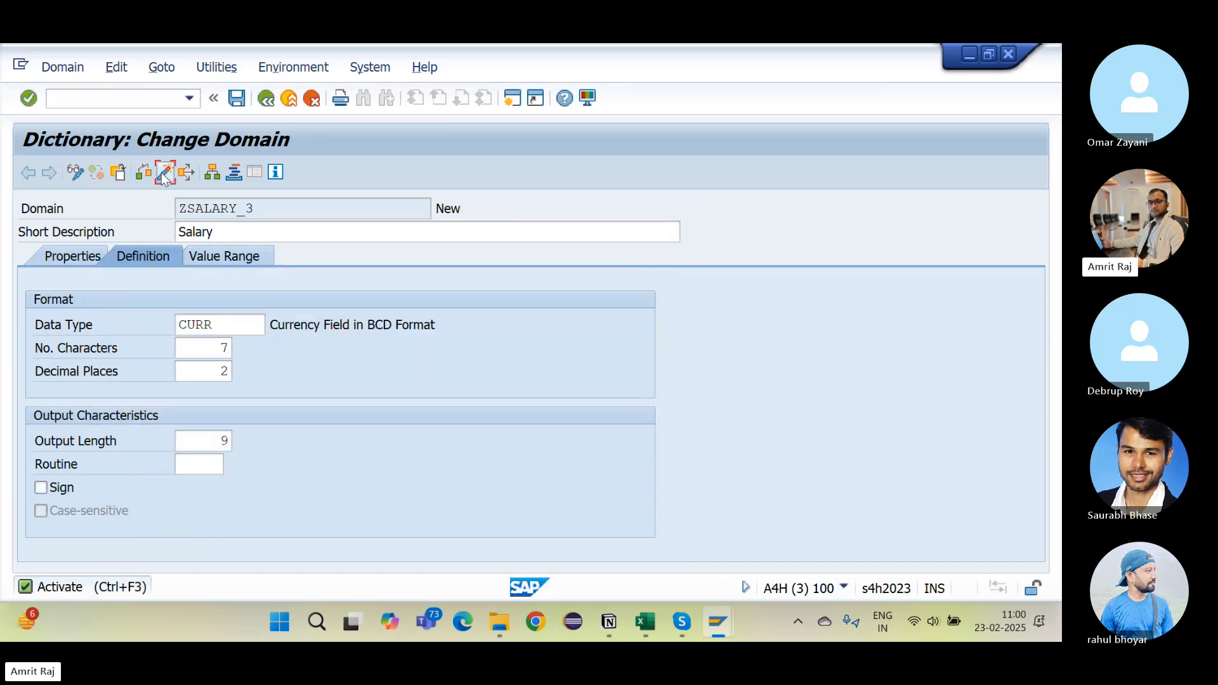
left_click(164, 173)
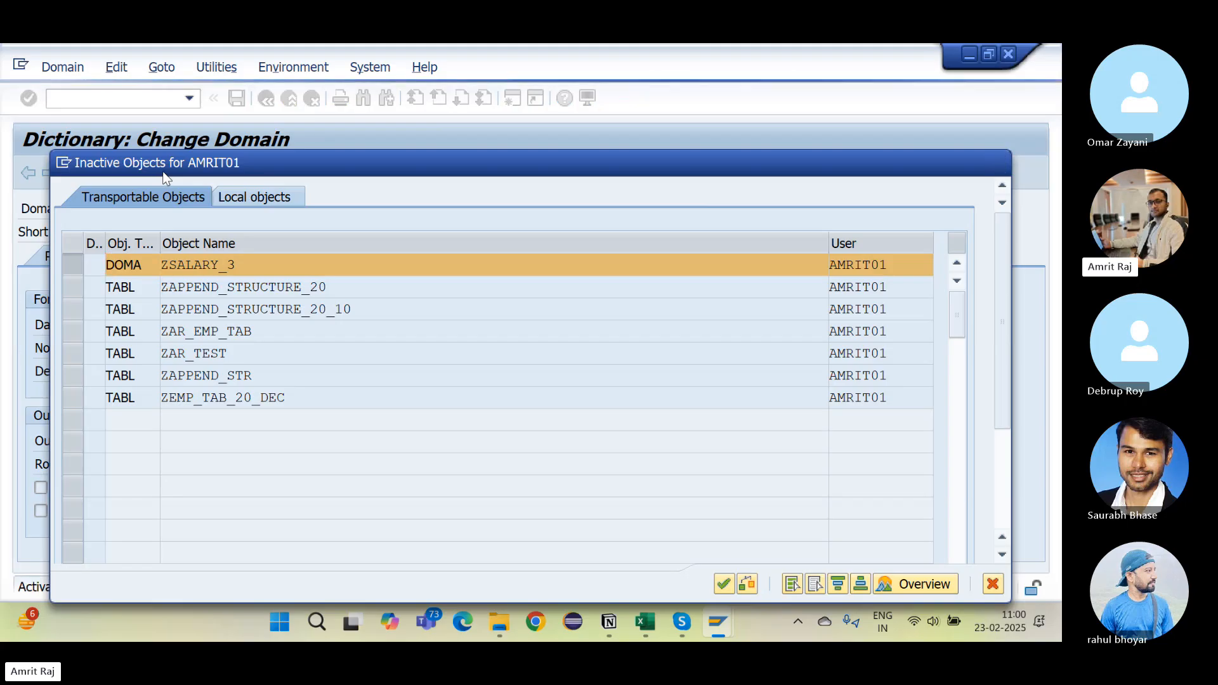
key("Return")
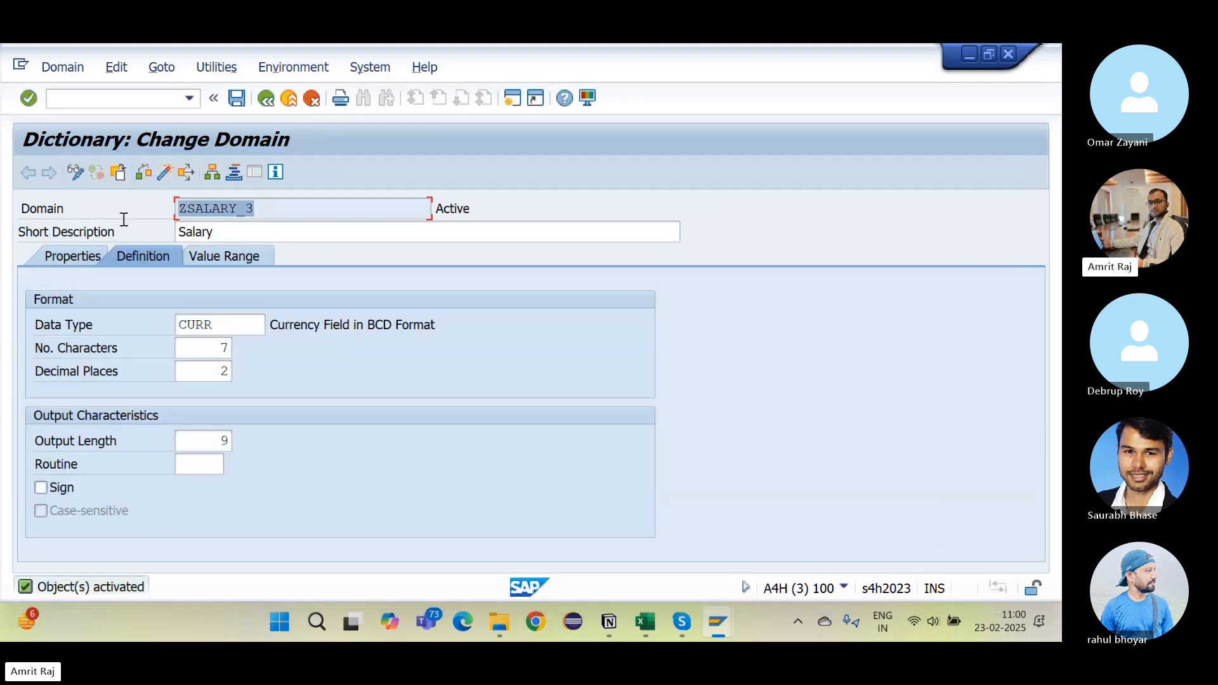
Step: Paste ZSALARY_3 after ZMANAGER_3 in Notion's Domain list
key("alt+Tab")
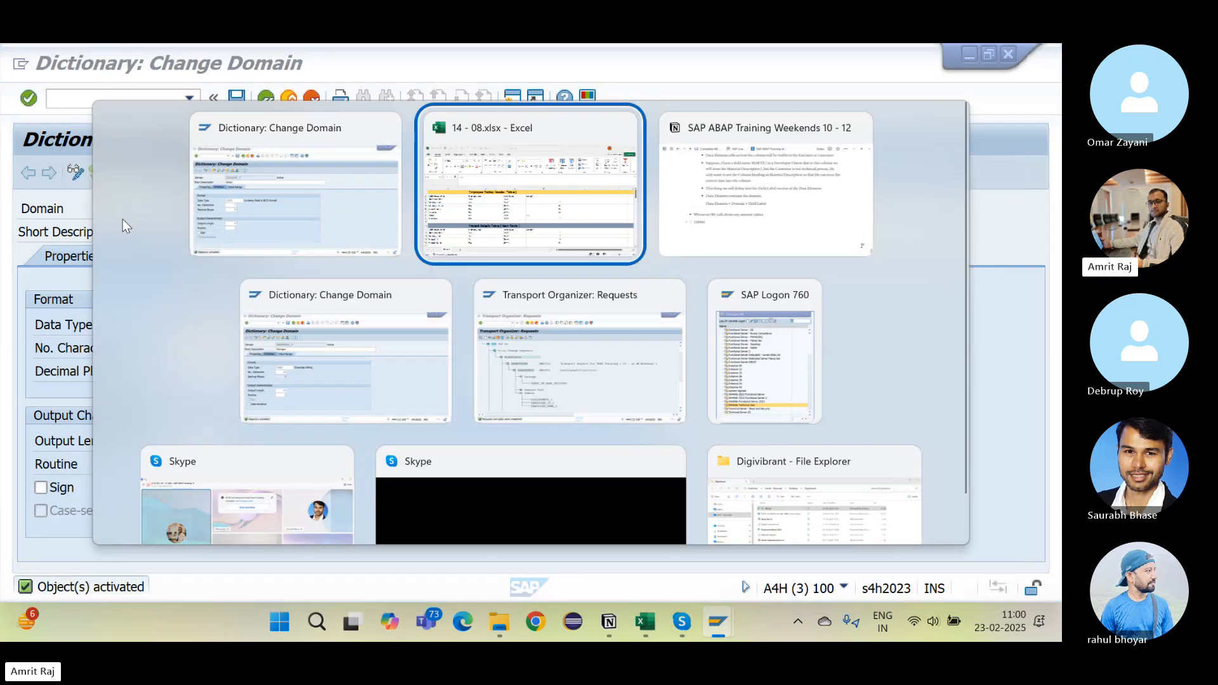
key("alt+Tab")
scroll(483, 289, "up", 4)
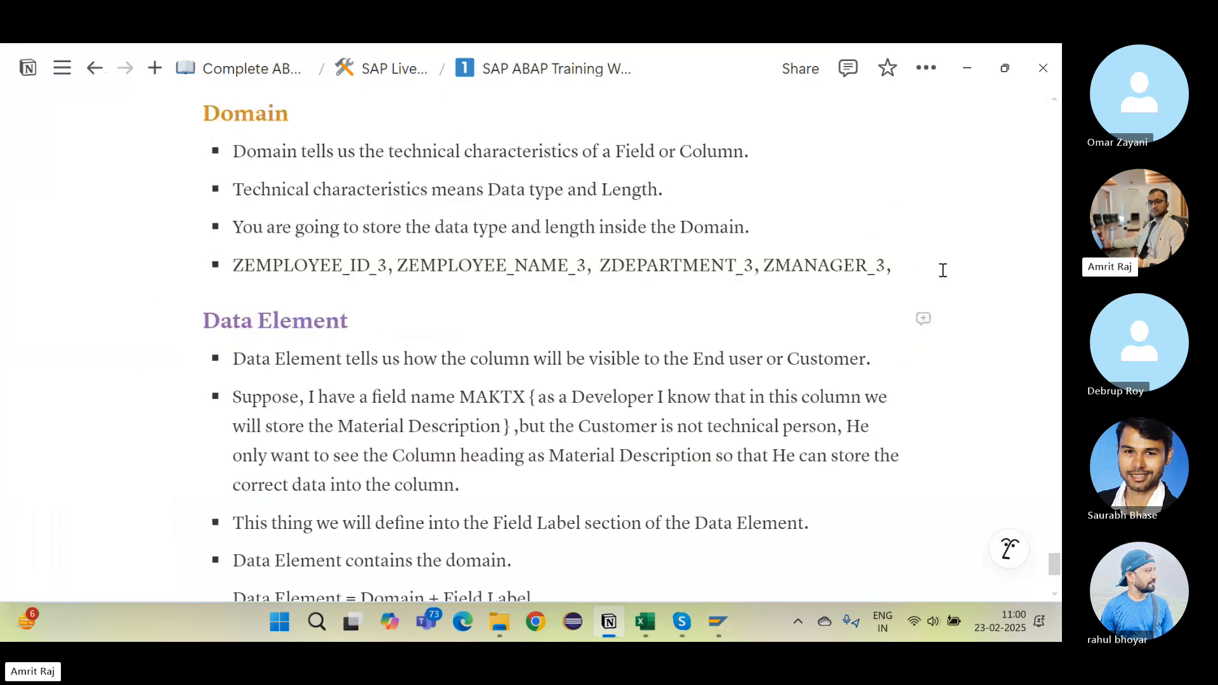
type("ZSALARY_3")
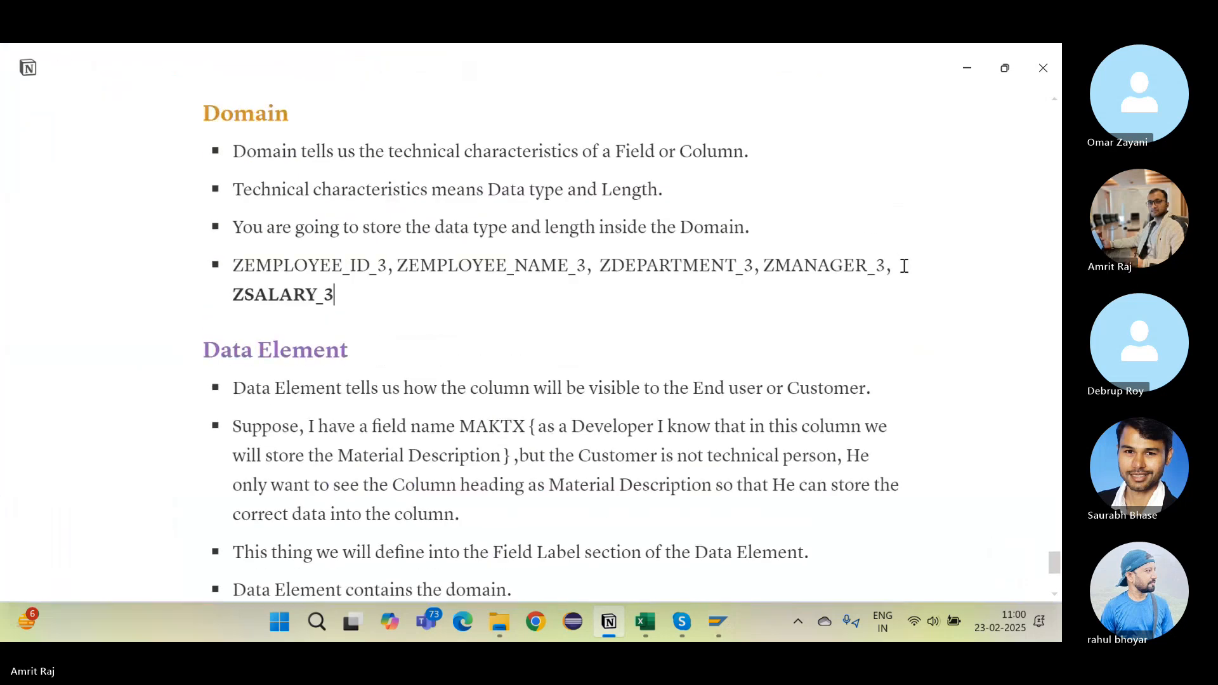
key("ctrl+z")
type("ZSALARY_3")
left_click(470, 307)
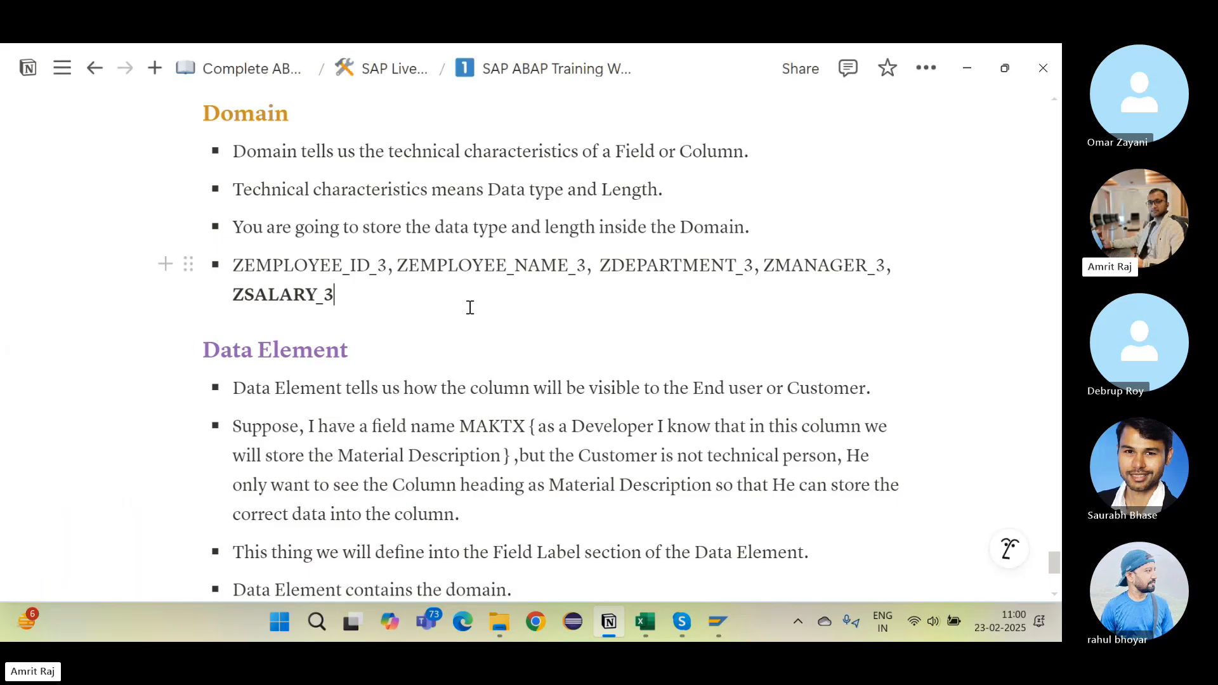
Step: Add a comma in the notes, then create the domain ZCURRENCY_3 in SE11
type(",")
key("alt+Tab")
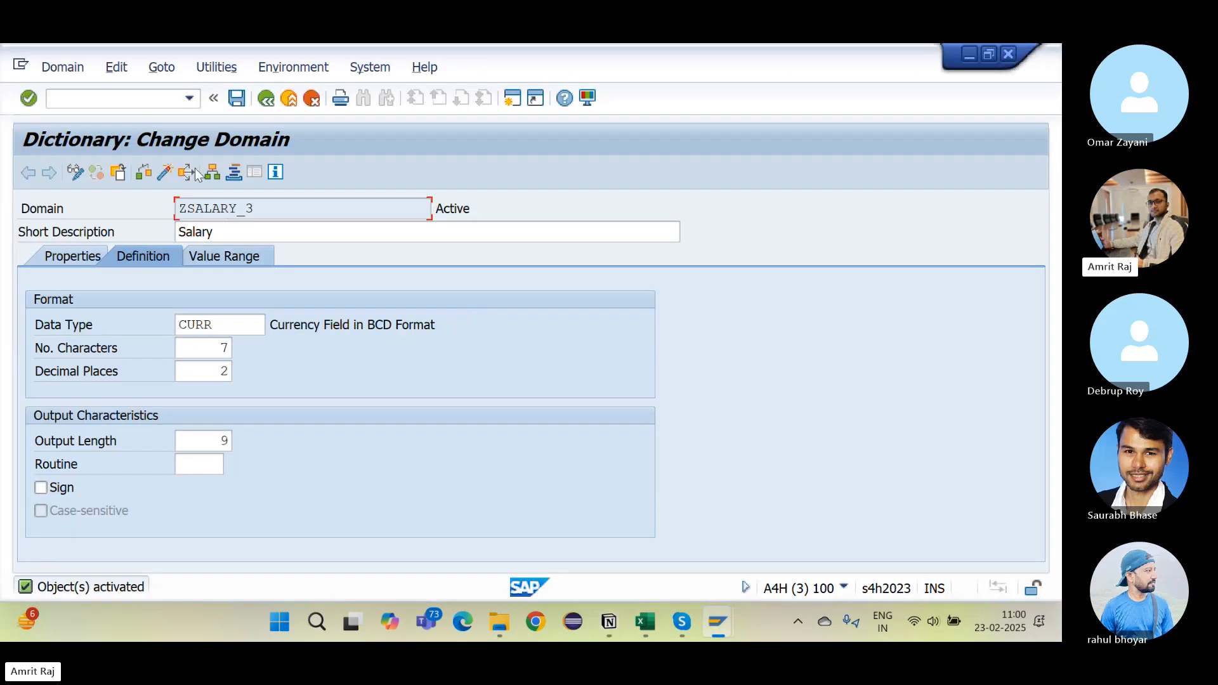
left_click(265, 99)
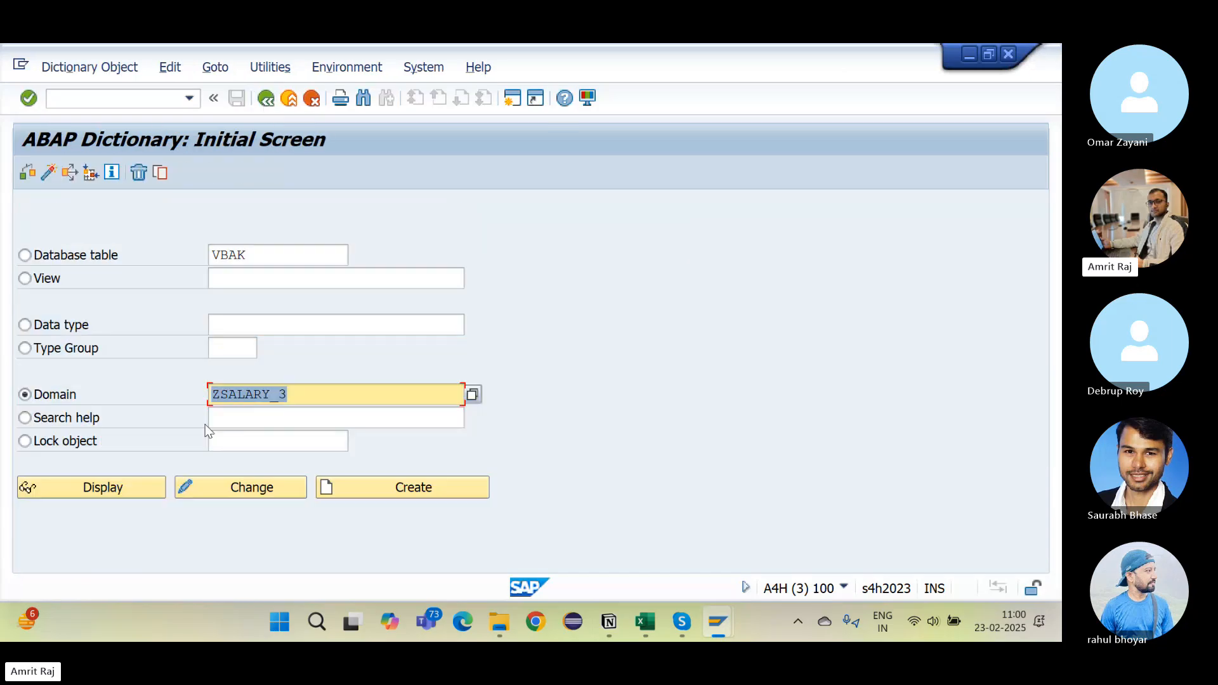
left_click(271, 395)
key("BackSpace")
key("BackSpace")
key("BackSpace")
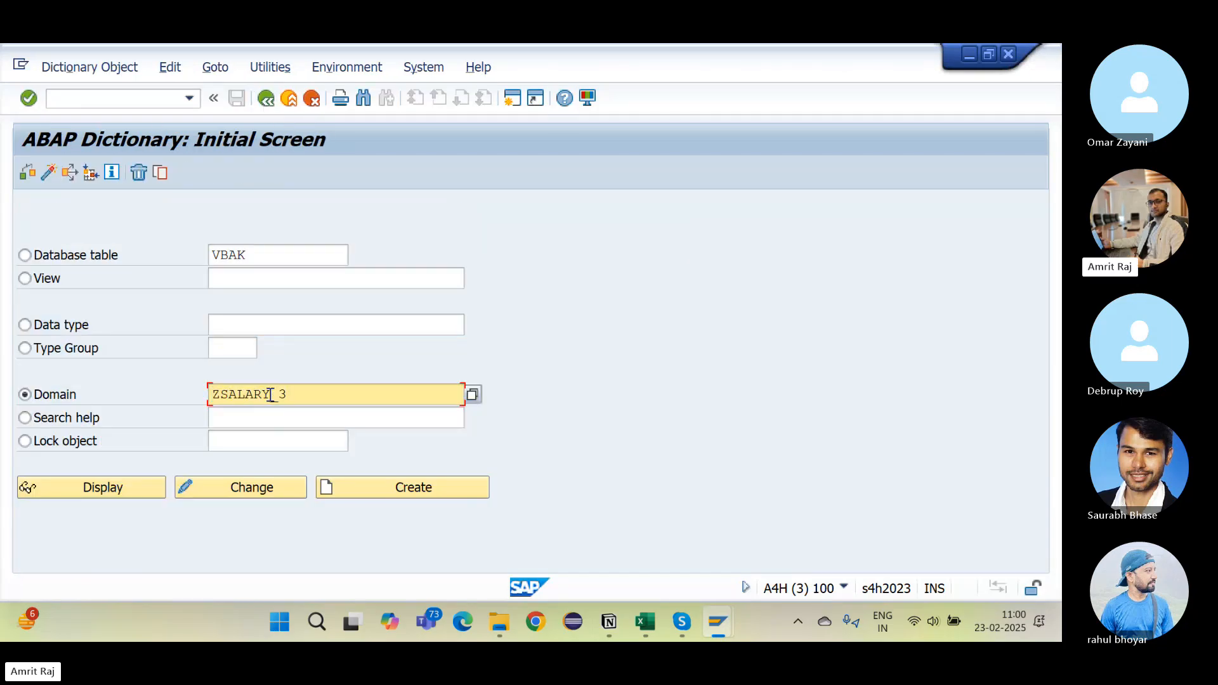
key("BackSpace")
key("BackSpace")
key("BackSpace")
type("CURRENCY")
left_click(405, 489)
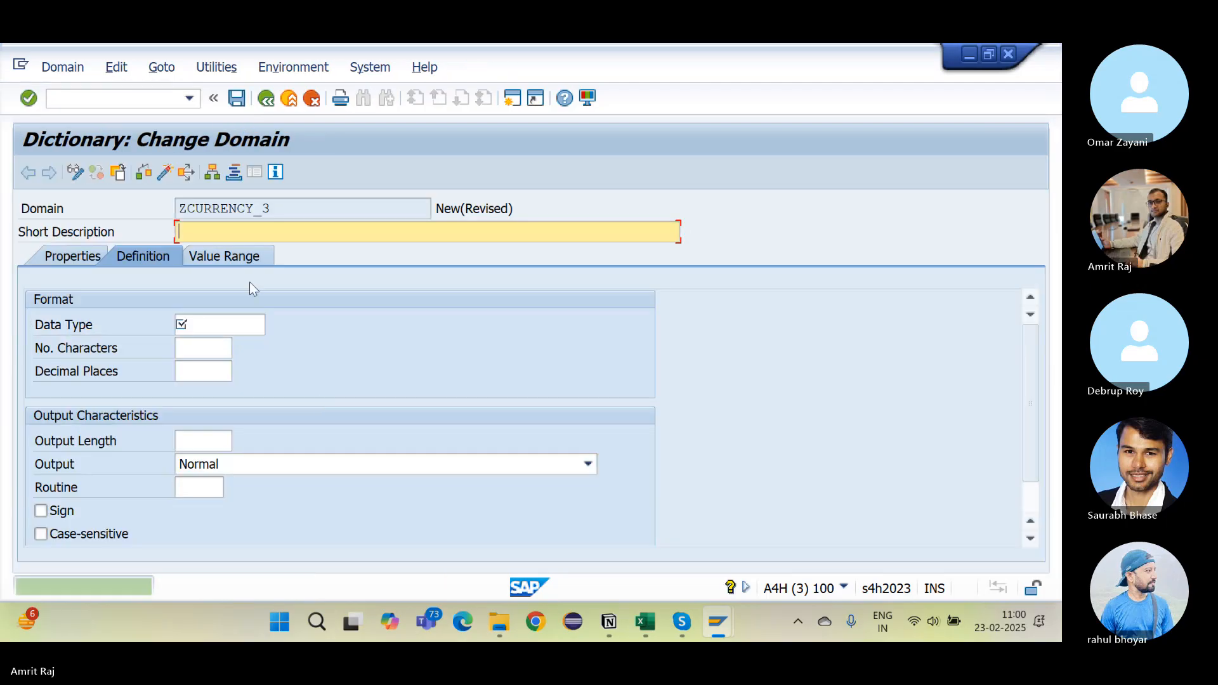
Step: Give ZCURRENCY_3 the description Currency and data type CUKY, which sets 5 characters
type("Currency")
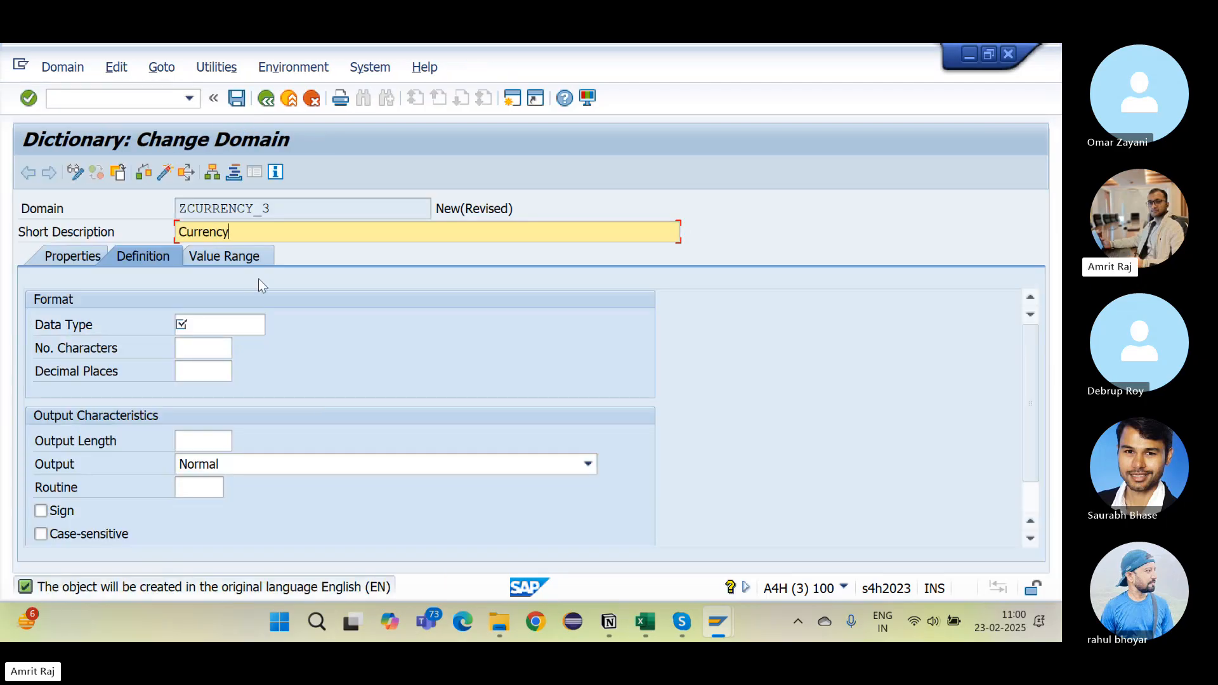
left_click(195, 329)
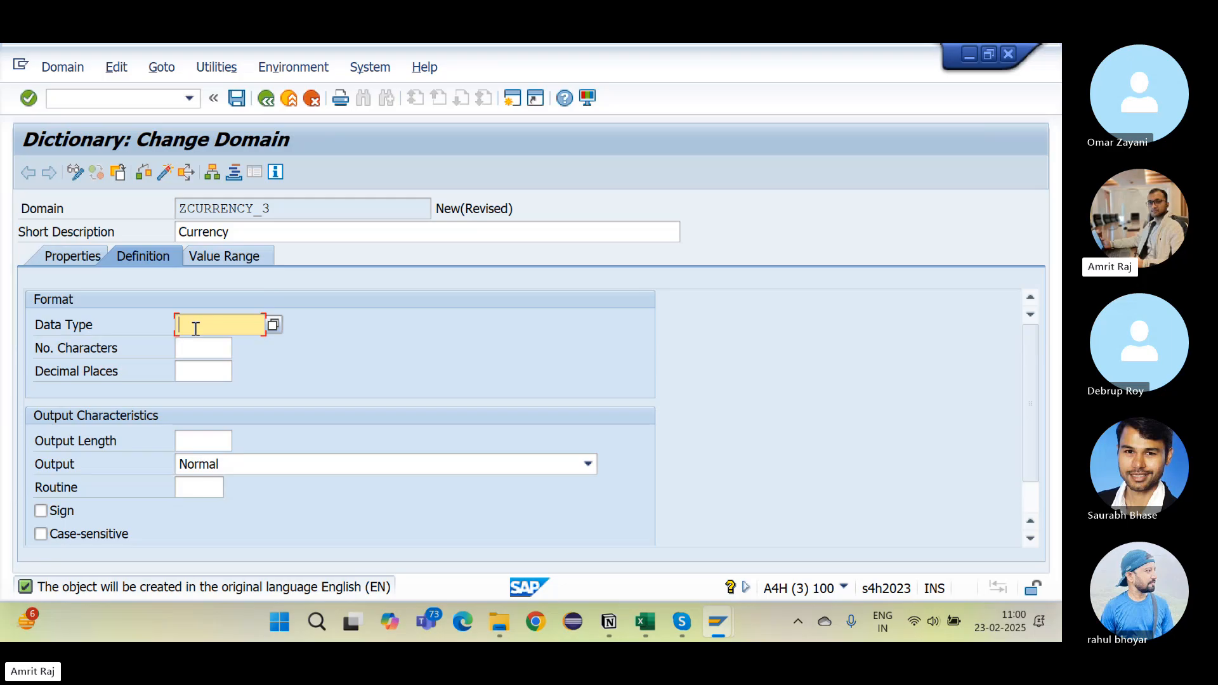
type("CUKY")
key("Return")
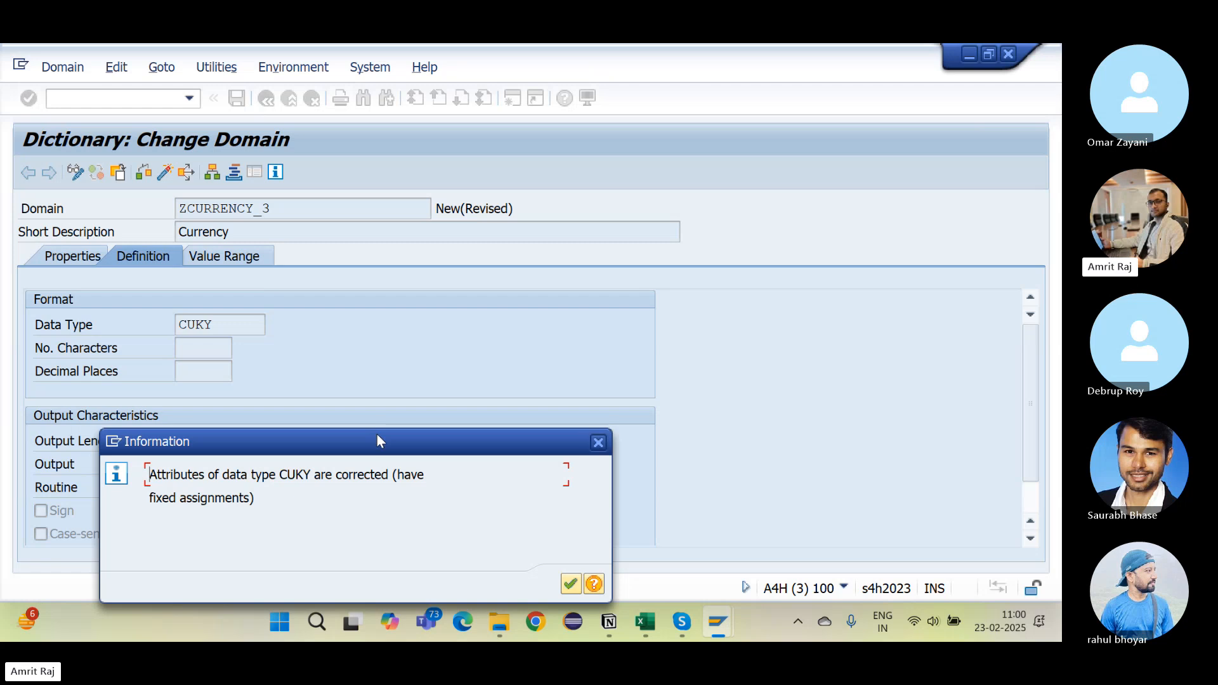
left_click_drag(377, 434, 553, 228)
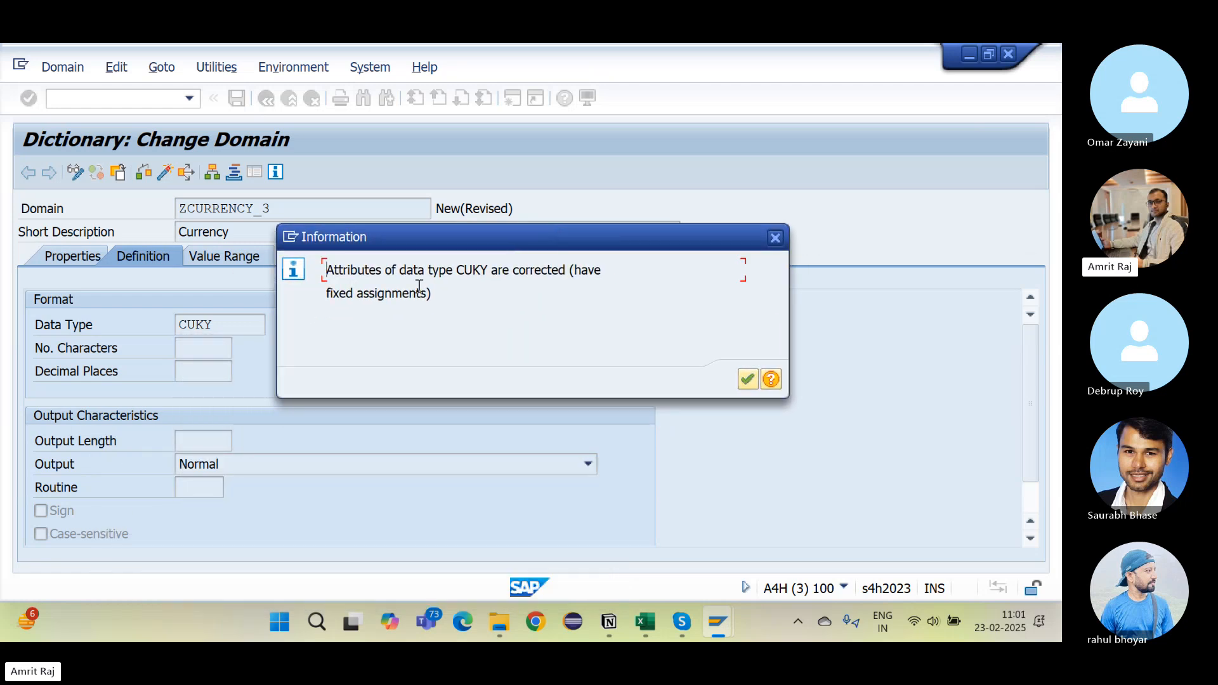
left_click_drag(376, 271, 590, 316)
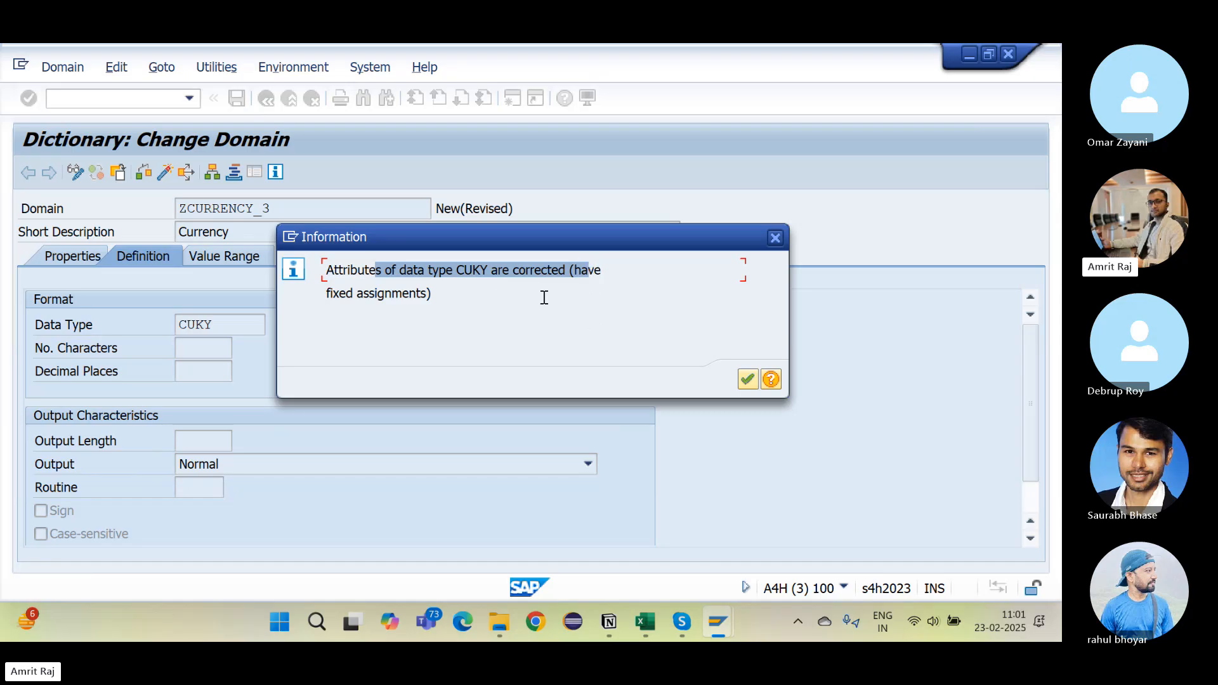
left_click(746, 379)
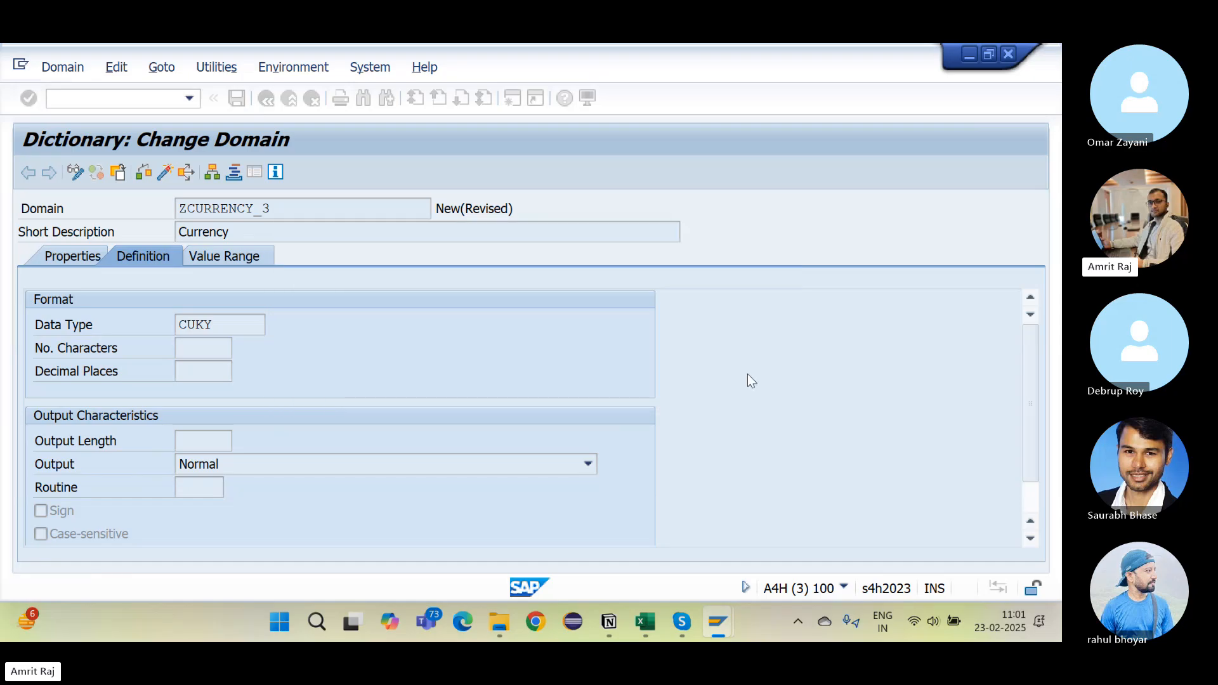
left_click_drag(206, 346, 250, 347)
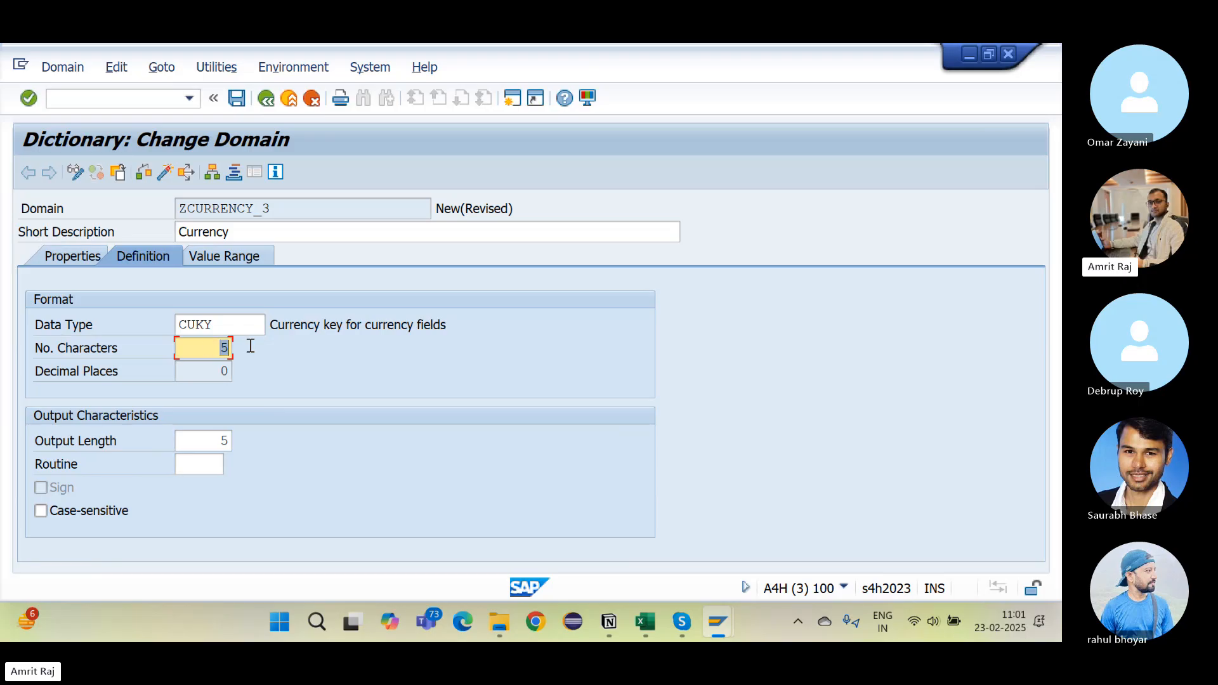
left_click_drag(211, 444, 285, 442)
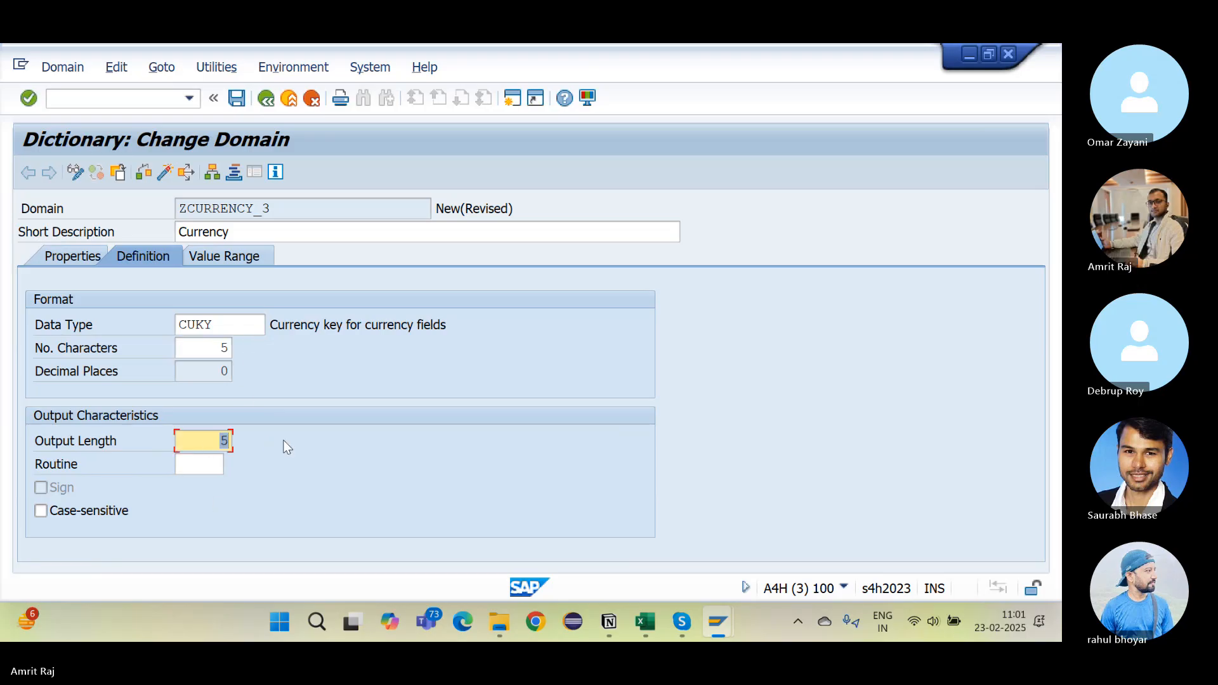
left_click_drag(295, 329, 449, 325)
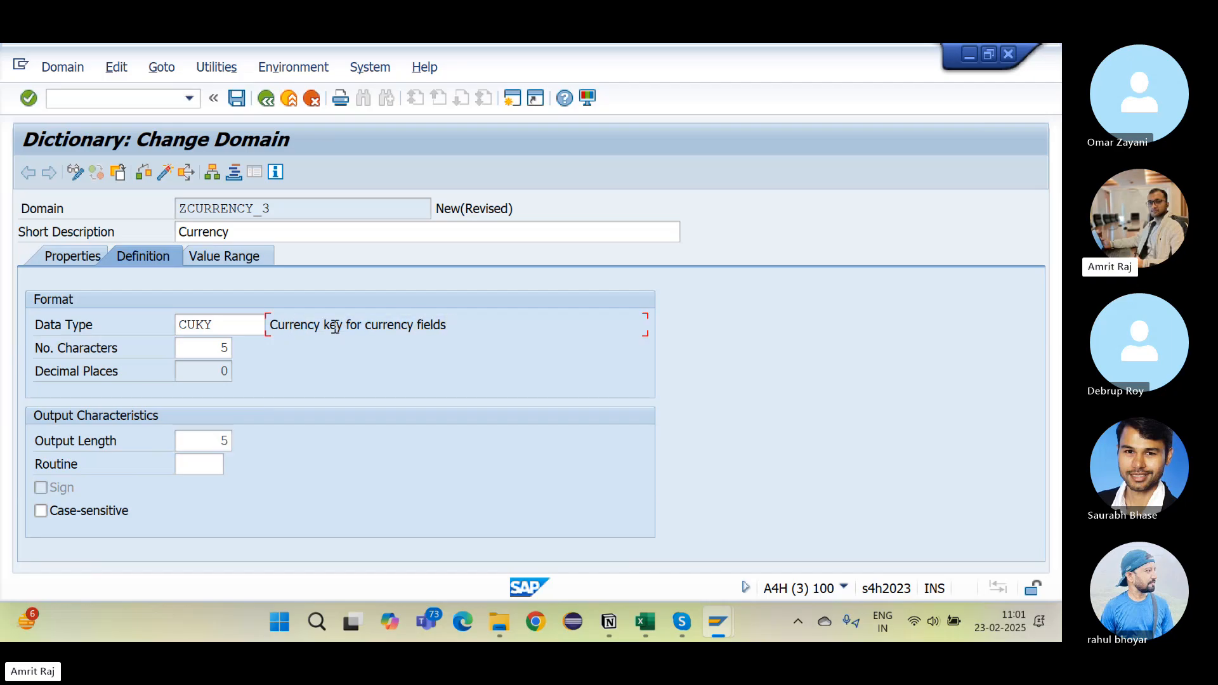
left_click_drag(298, 325, 468, 344)
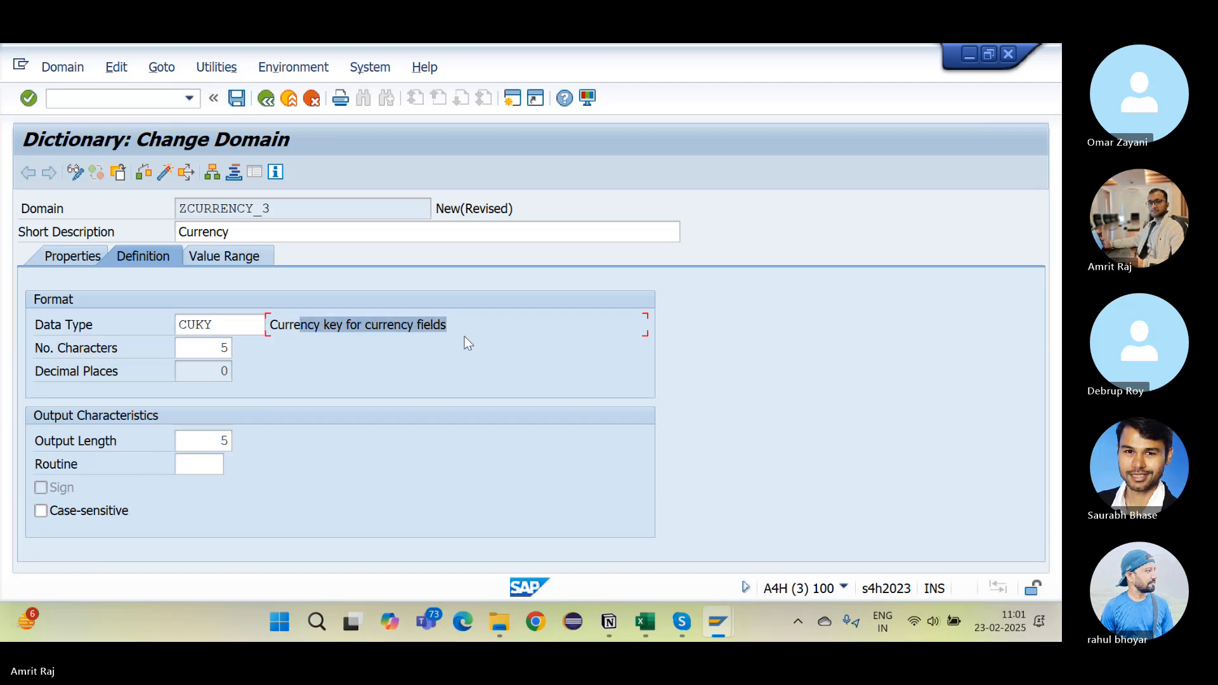
Step: Save, check and activate ZCURRENCY_3, then copy its name
left_click(236, 99)
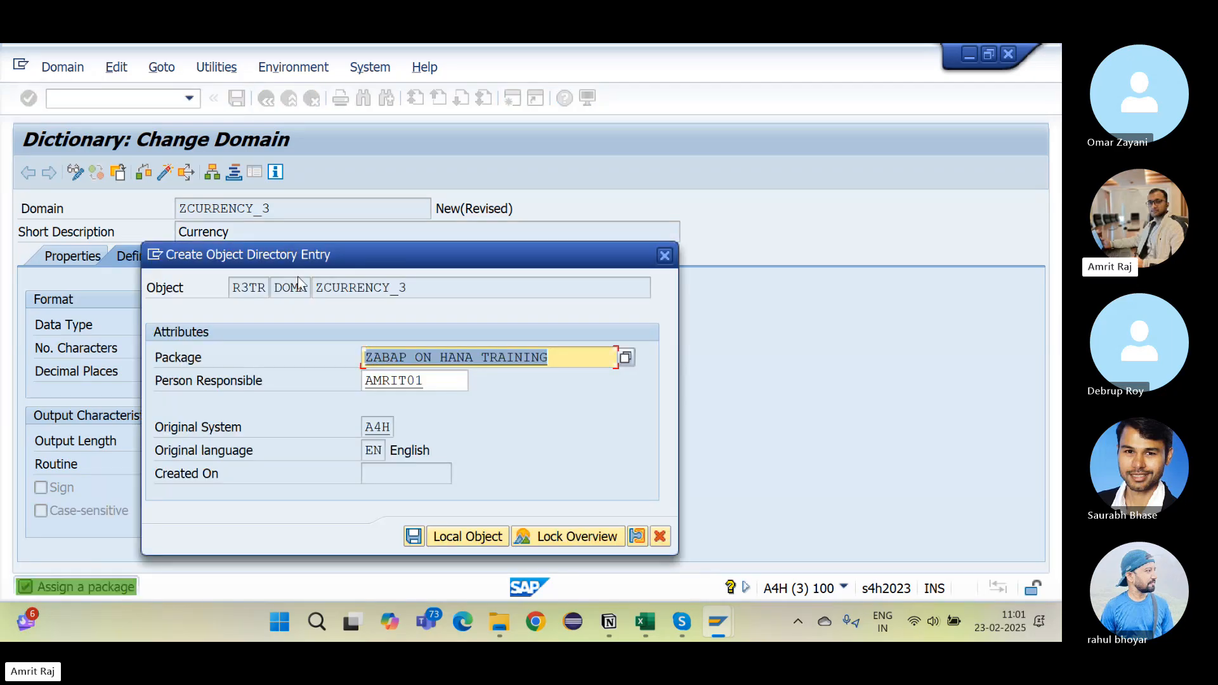
key("Return")
key("Return")
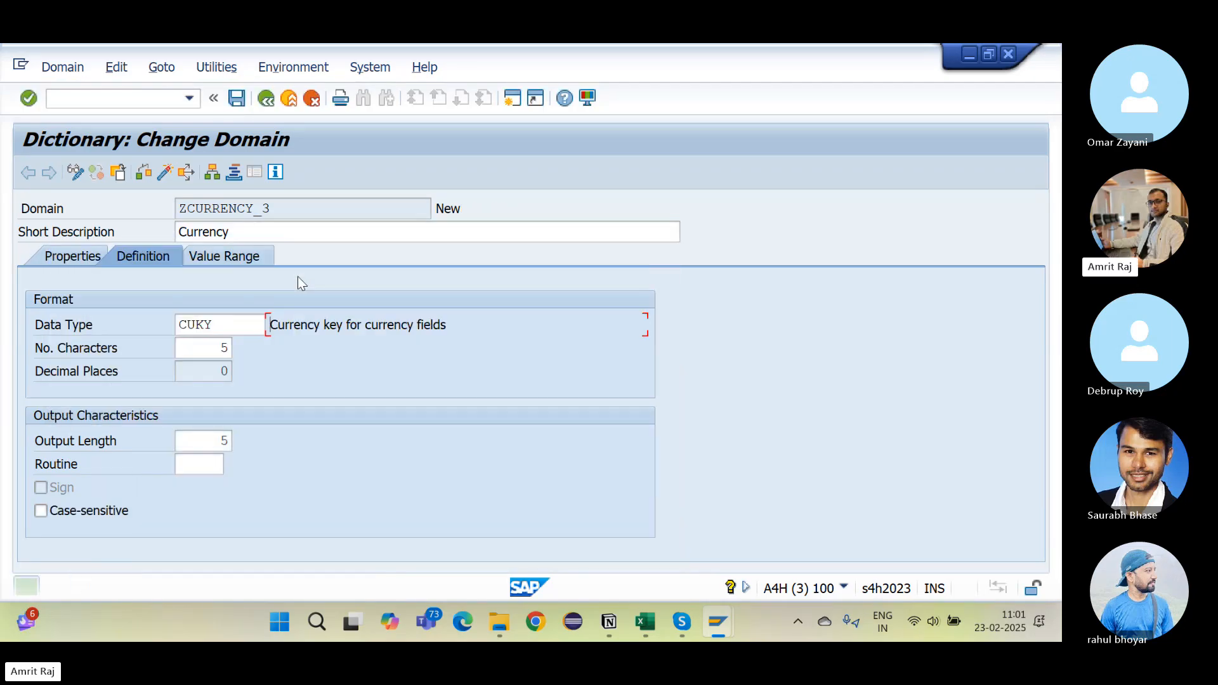
left_click(145, 175)
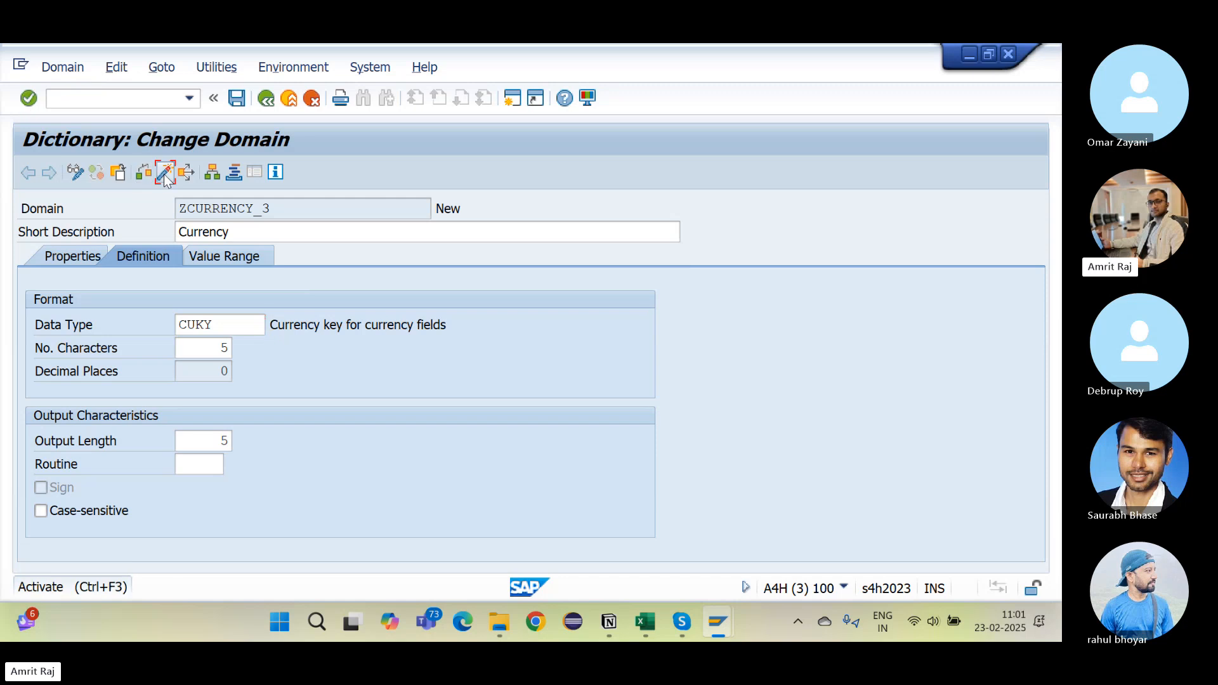
left_click(164, 174)
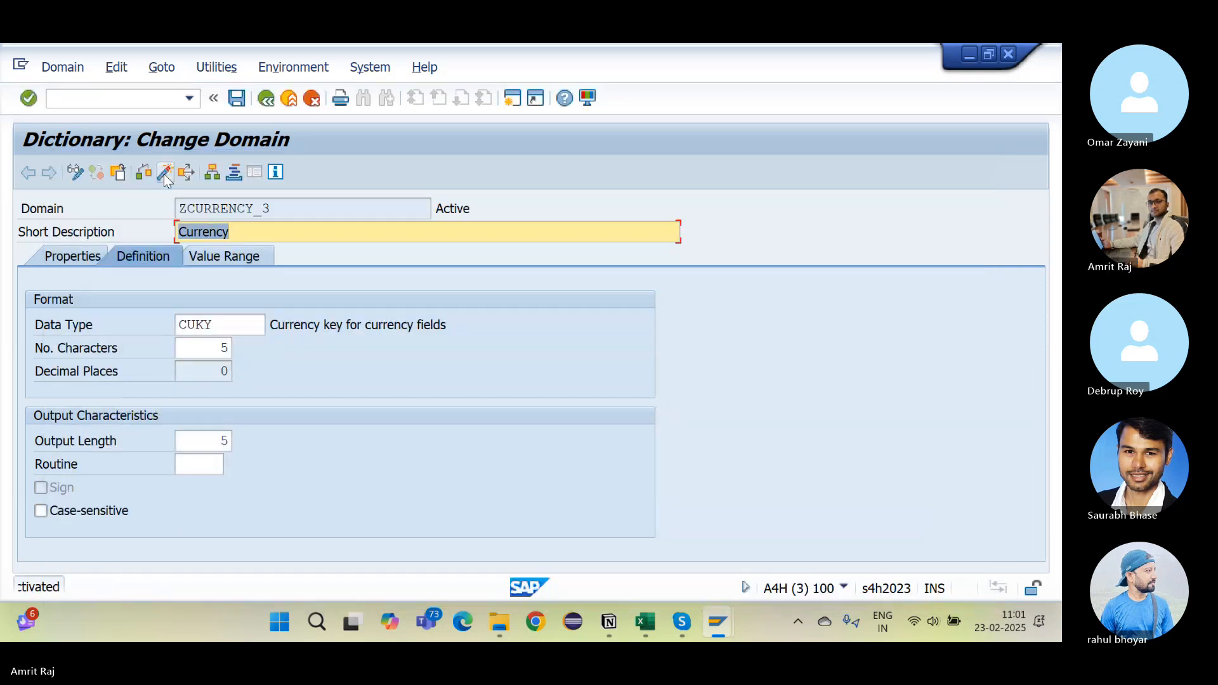
left_click_drag(328, 202, 116, 207)
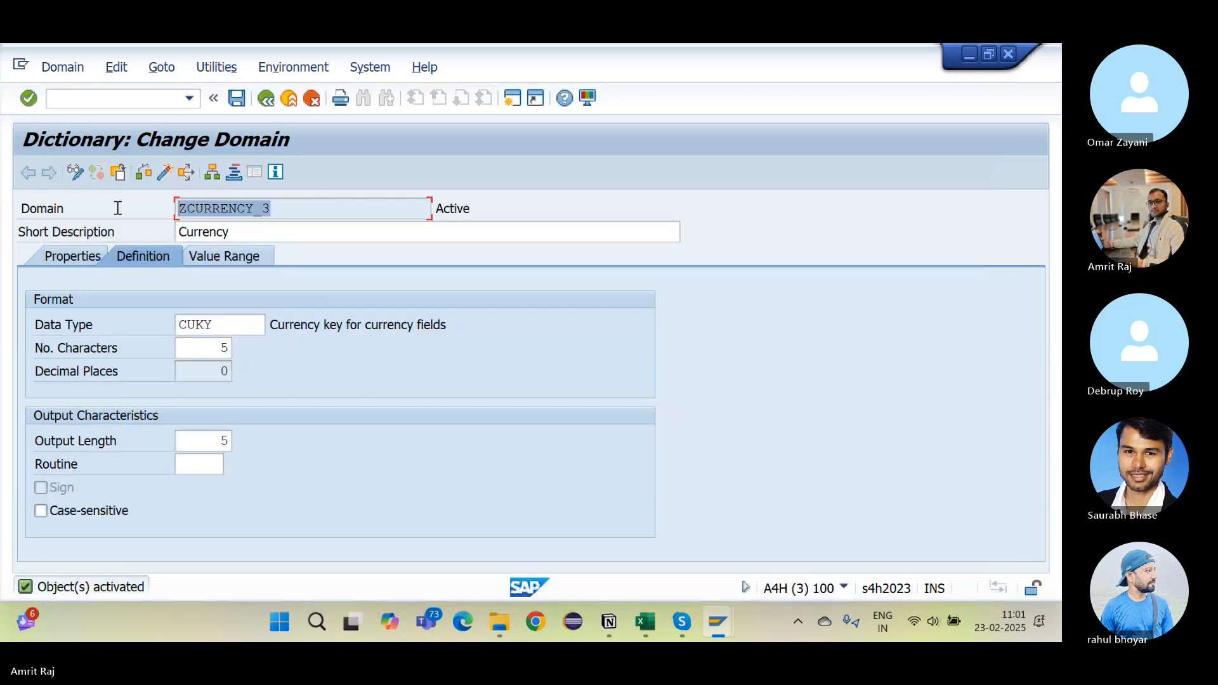
key("ctrl+c")
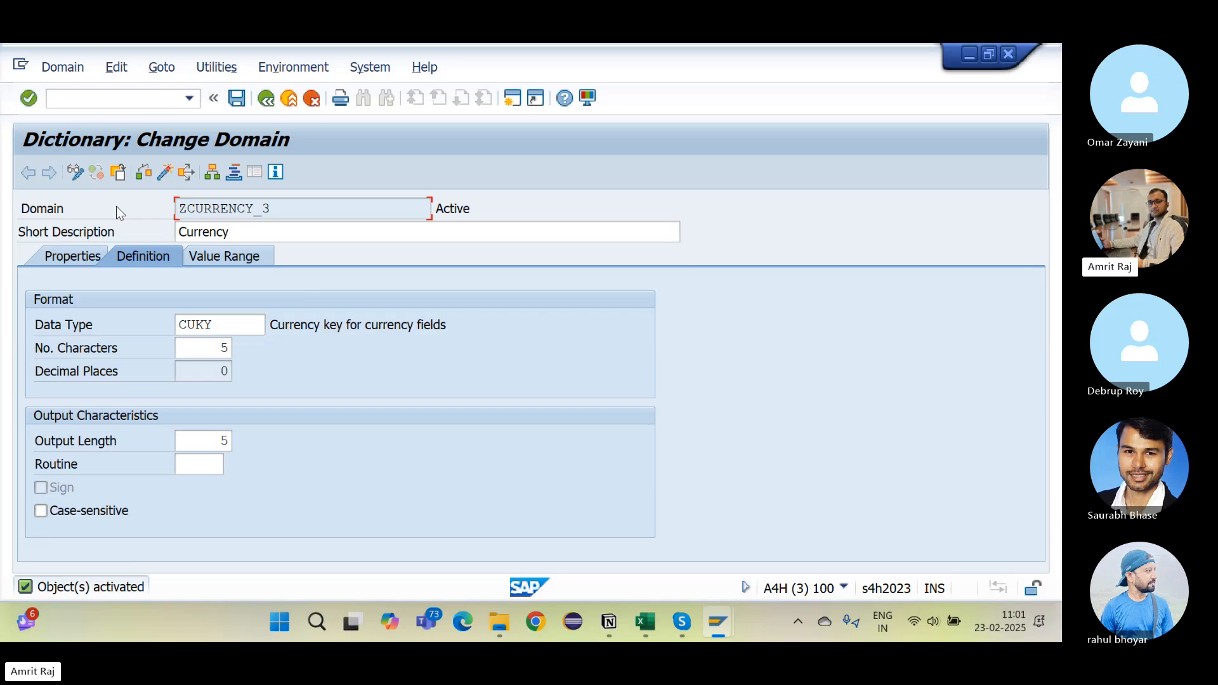
key("alt+Tab")
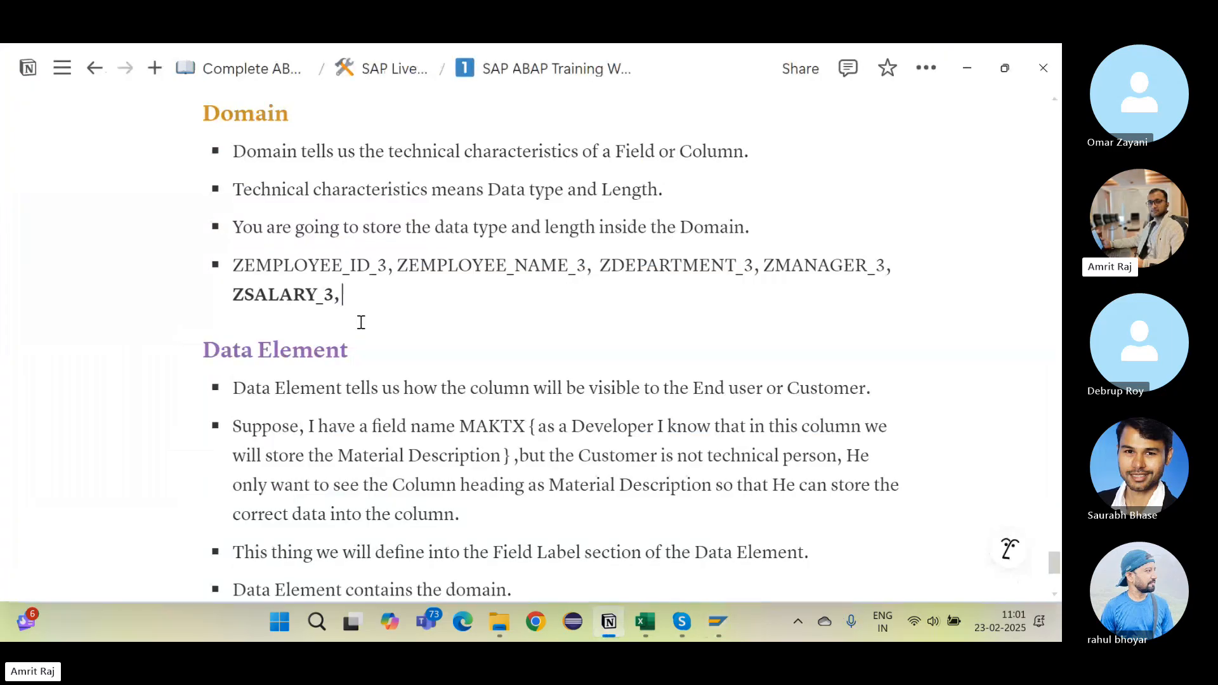
Step: Paste ZCURRENCY_3 after ZSALARY_3 in the Domain list and unbold both names
key("ctrl+v")
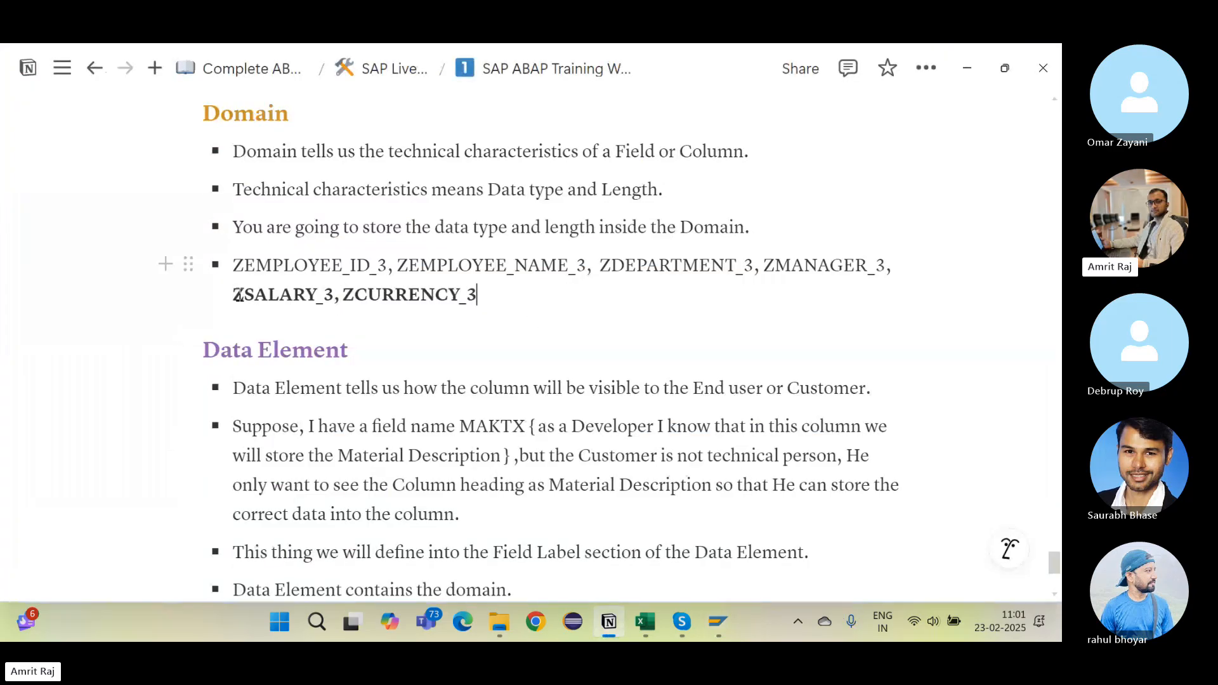
left_click_drag(233, 294, 544, 309)
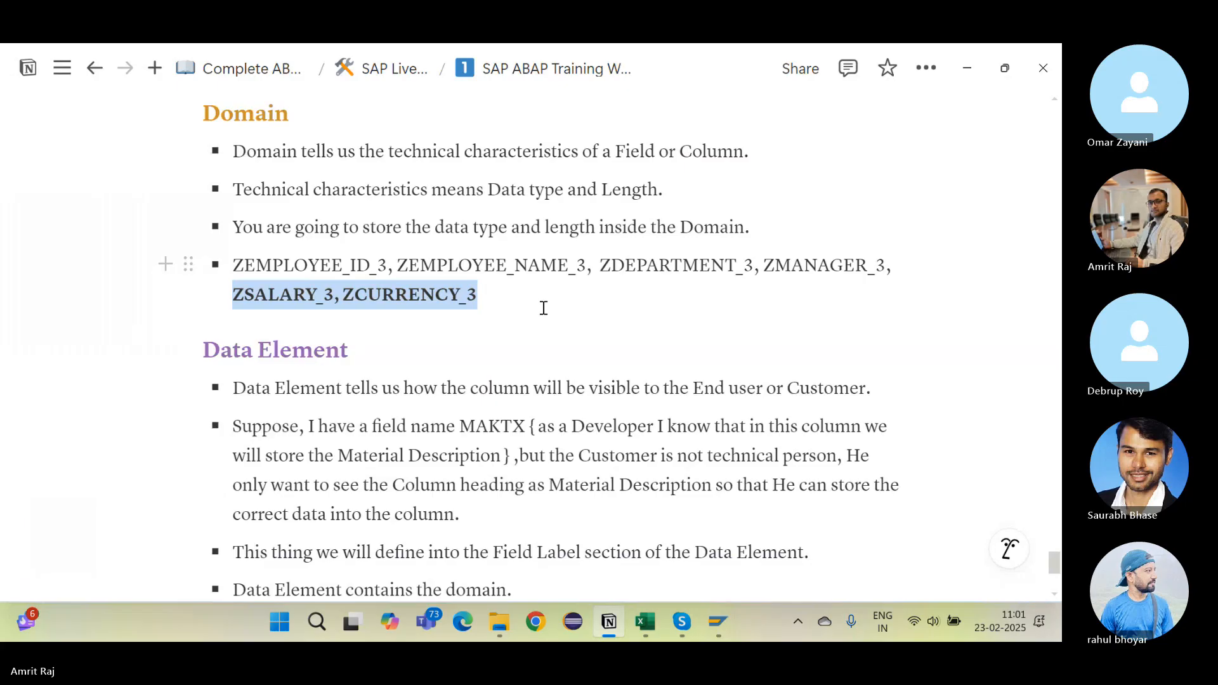
left_click(644, 251)
left_click(544, 340)
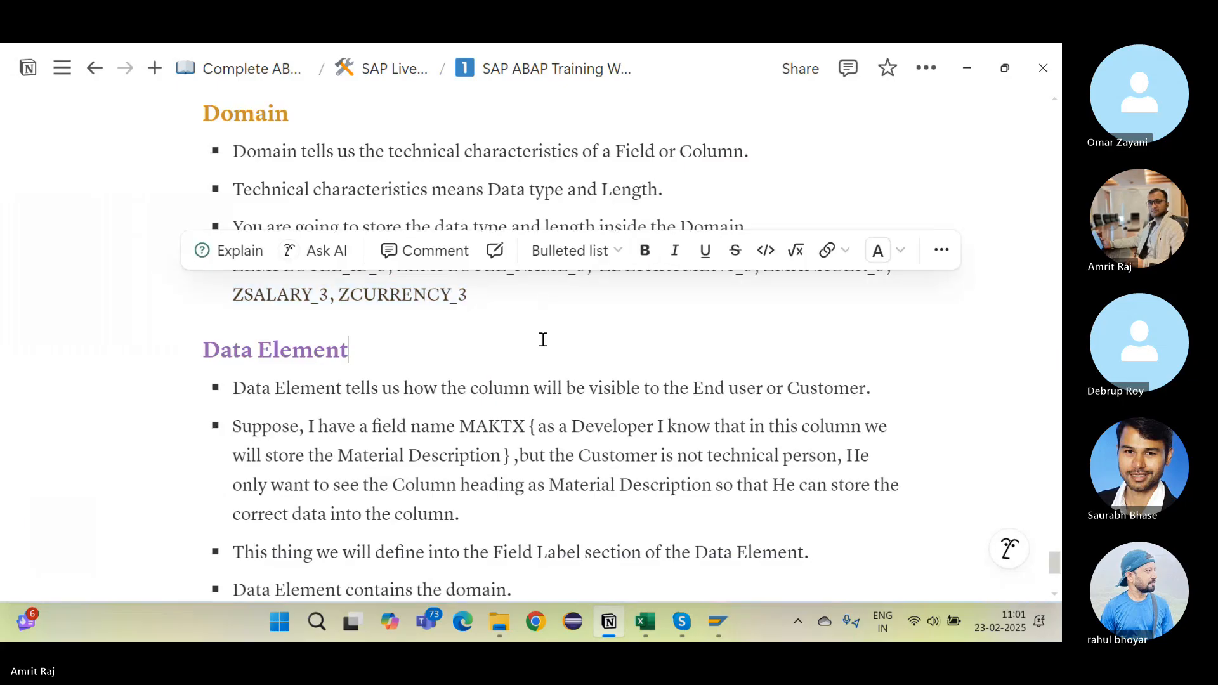
left_click(557, 267)
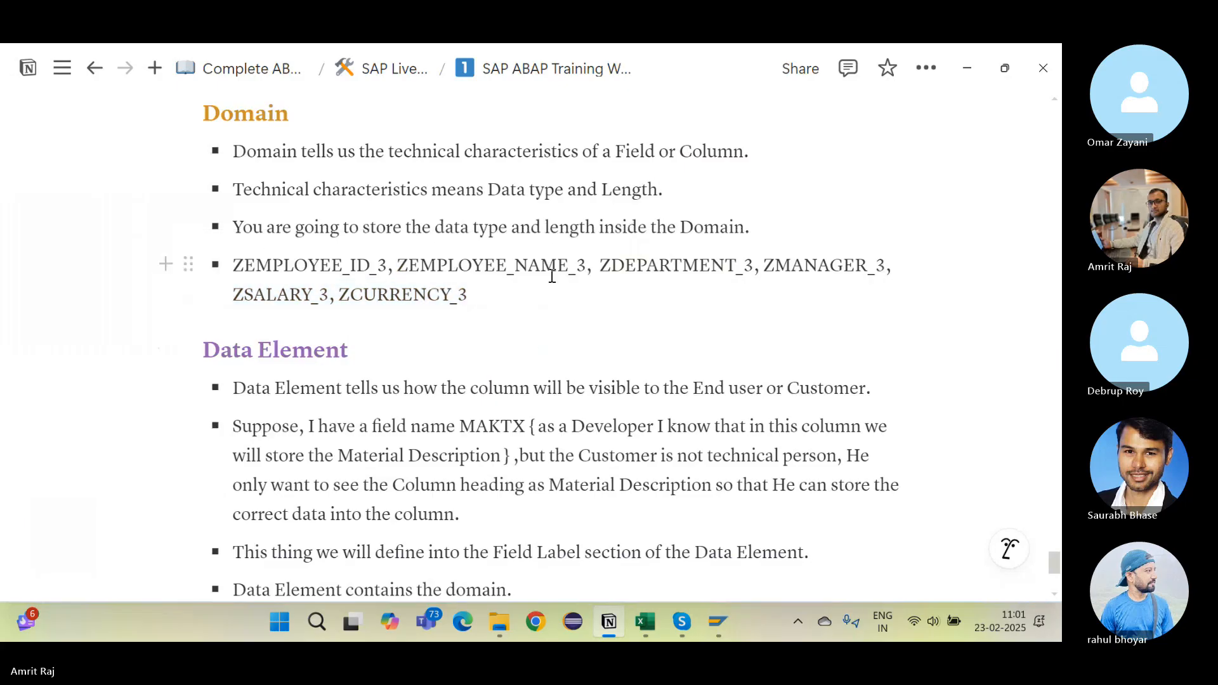
left_click(470, 294)
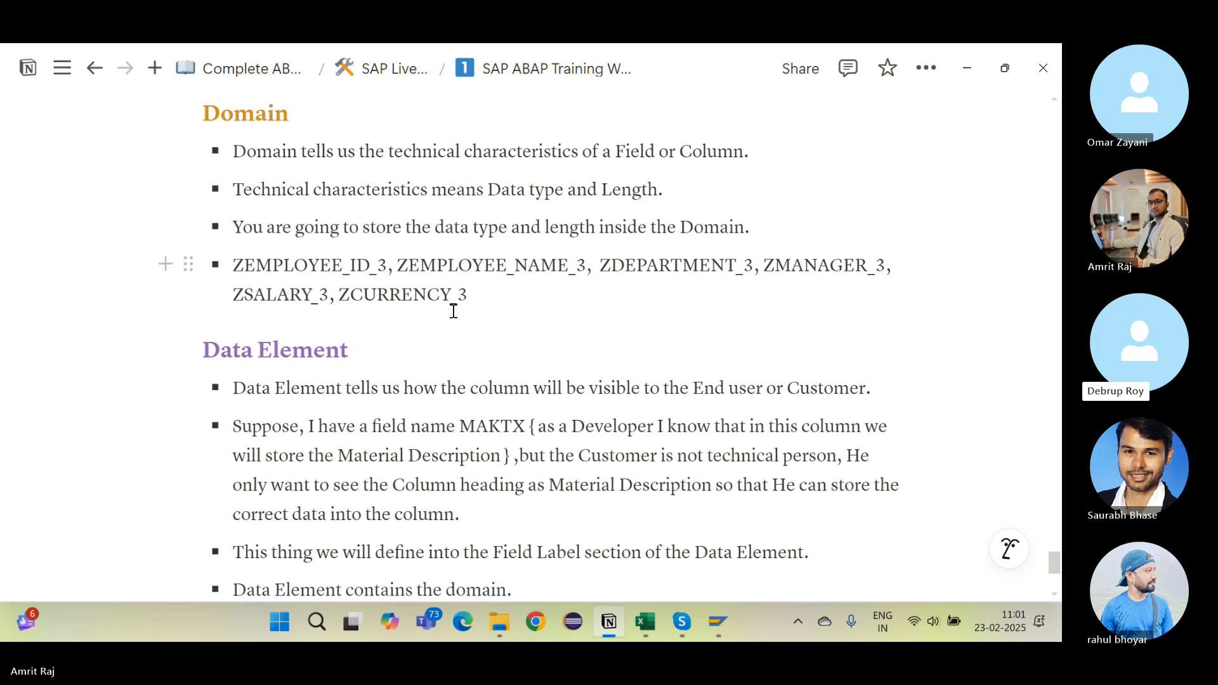
key("alt+Tab")
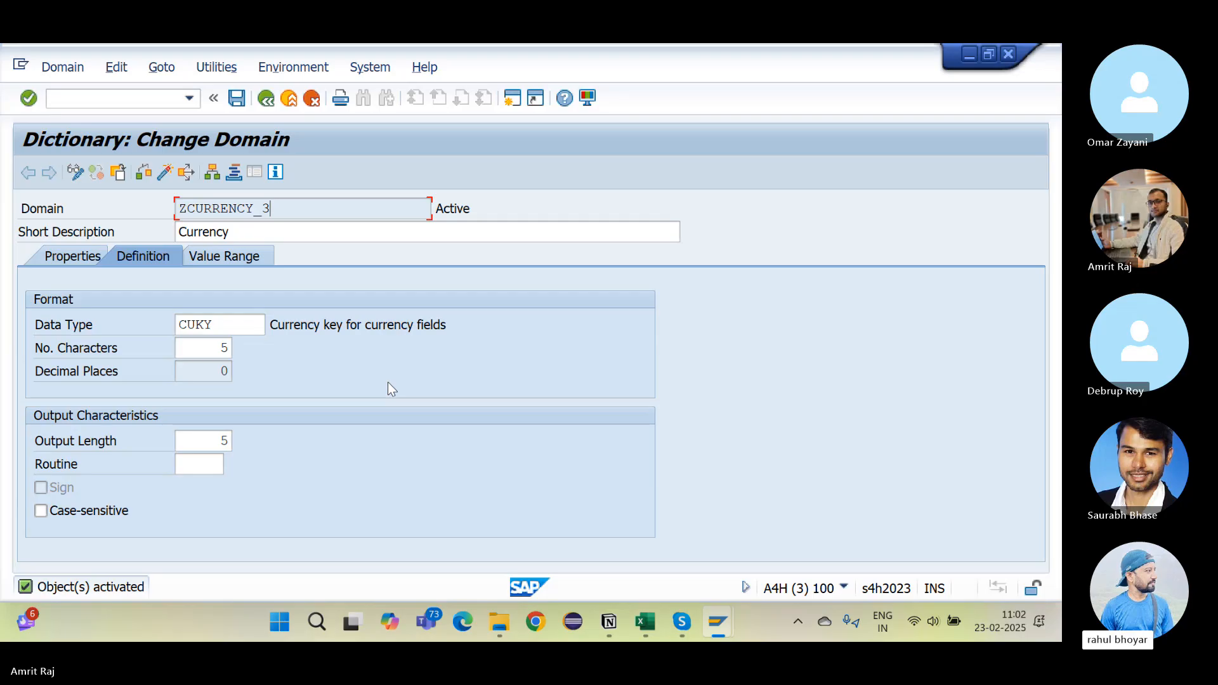
Step: Return SAP to the ABAP Dictionary initial screen and bring the Notion notes forward
key("alt+Tab")
key("alt+Tab")
key("alt+Tab")
key("alt+Tab")
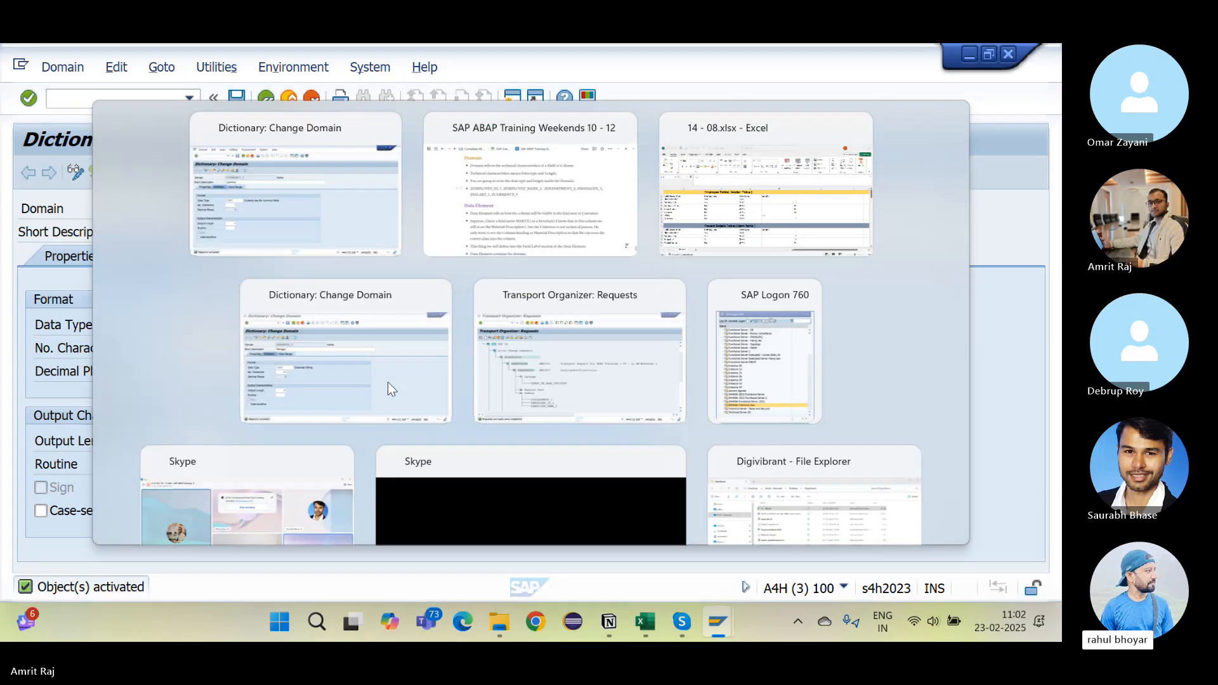
key("alt+Tab")
key("alt+Tab")
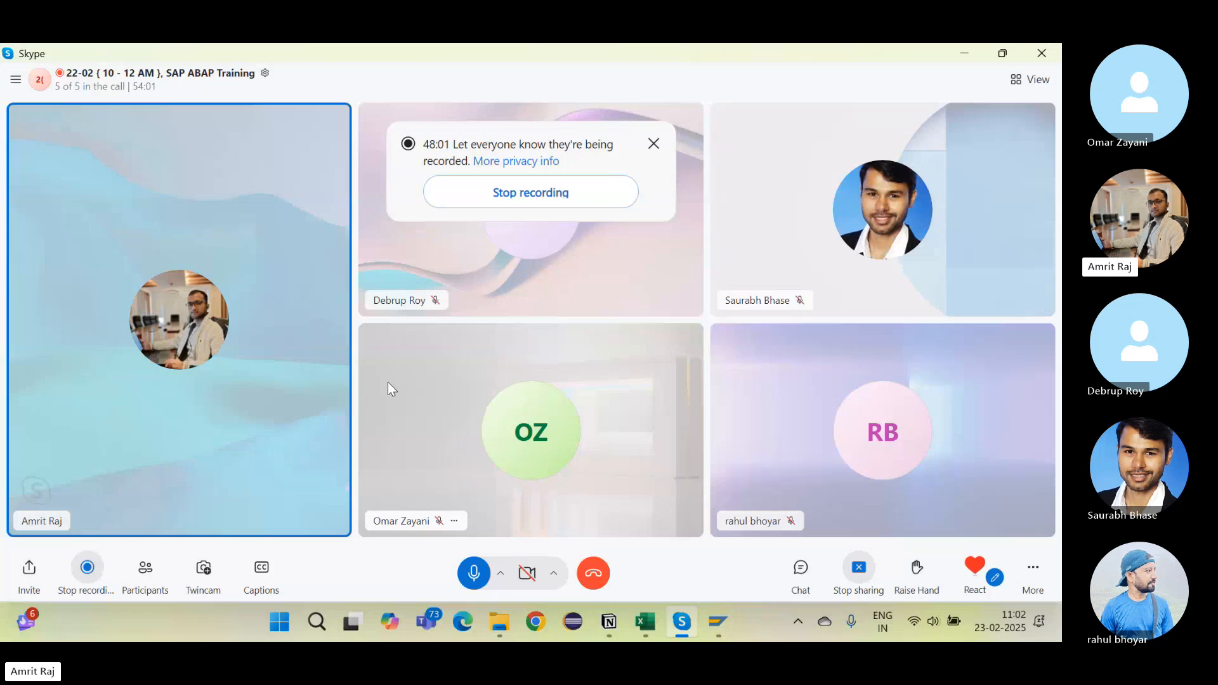
key("alt+Tab")
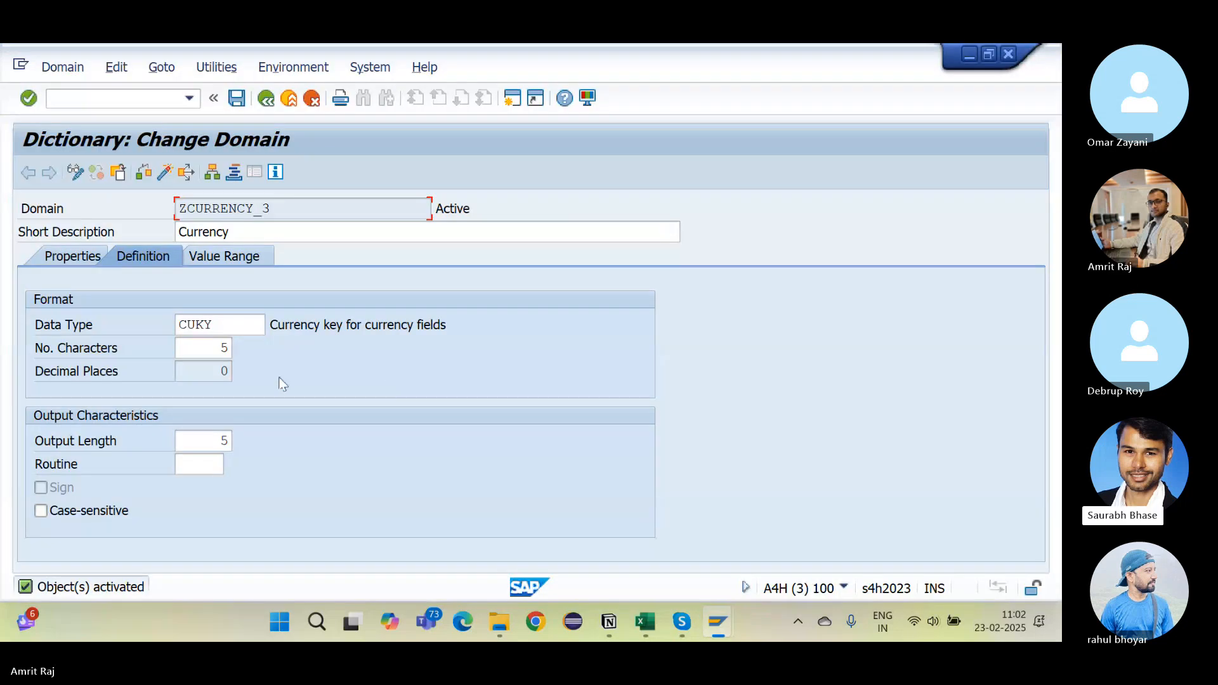
left_click(268, 98)
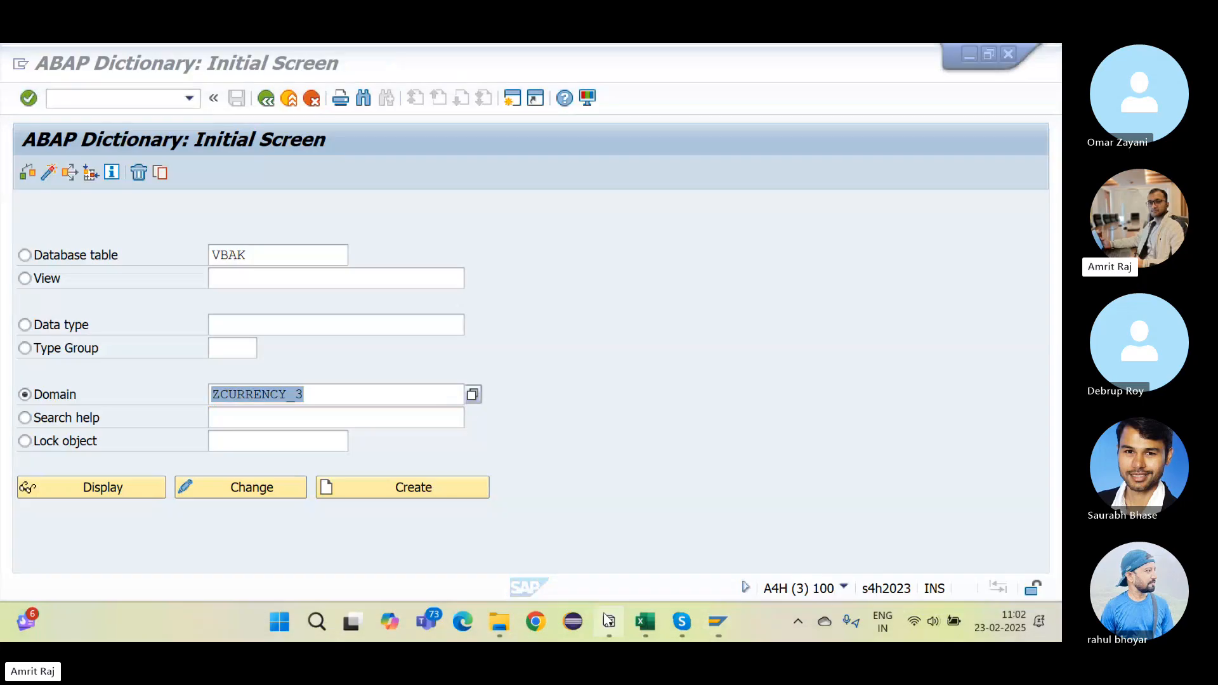
left_click(607, 619)
scroll(437, 338, "up", 4)
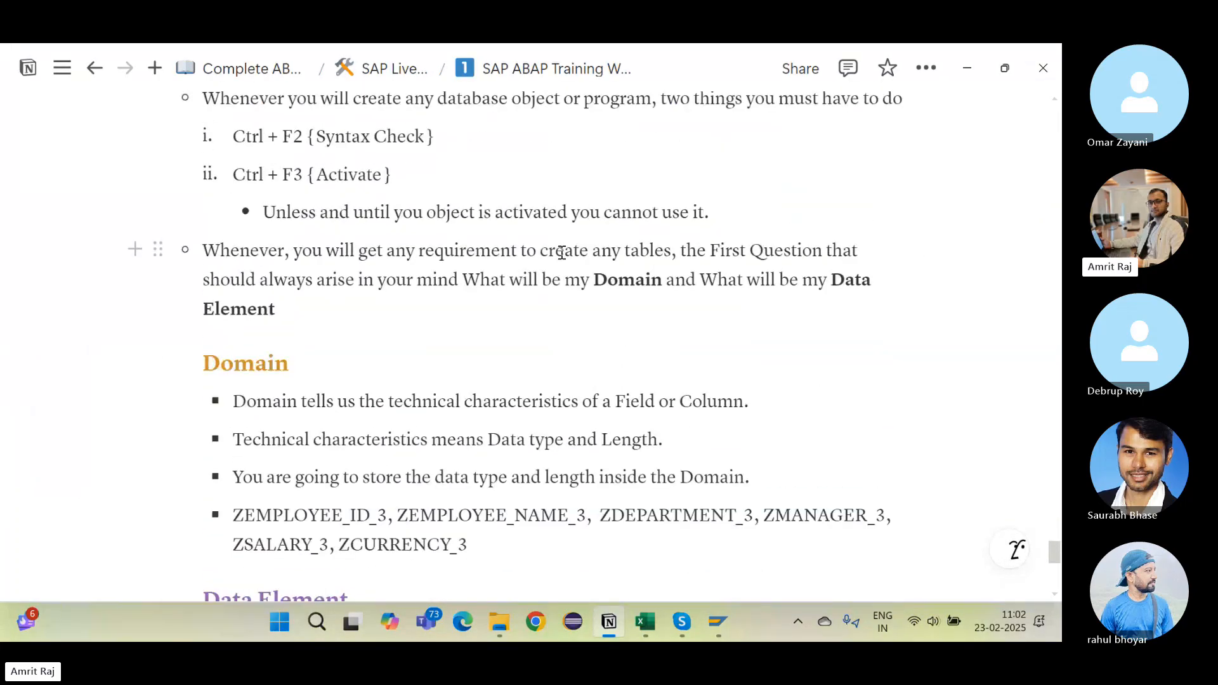
Step: Highlight the table-creation note and the words Domain and Data Element in Notion
left_click_drag(564, 251, 671, 253)
left_click(671, 252)
left_click_drag(740, 253, 729, 288)
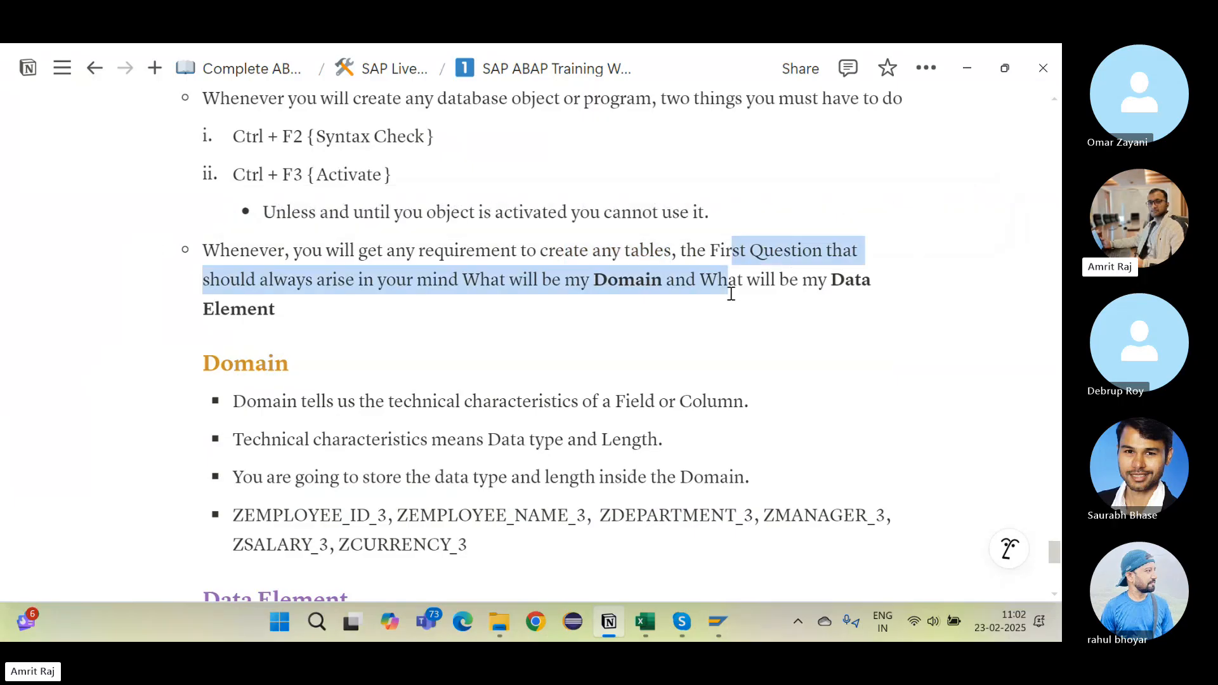
left_click(729, 288)
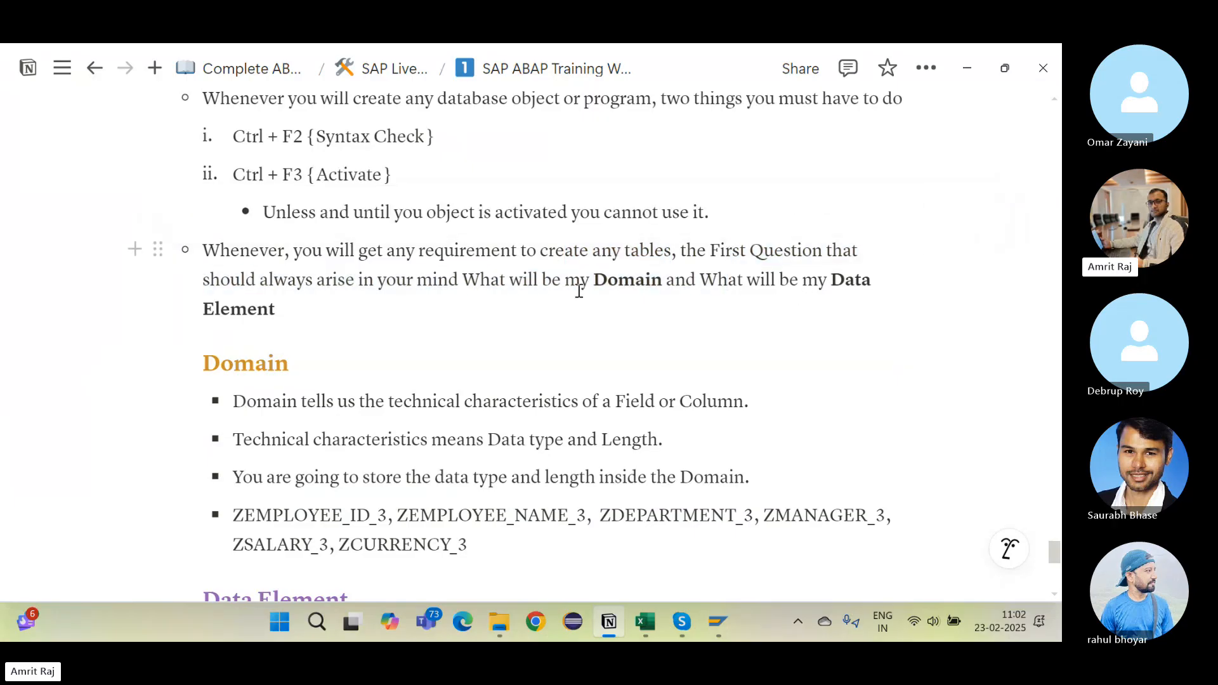
left_click_drag(580, 279, 663, 280)
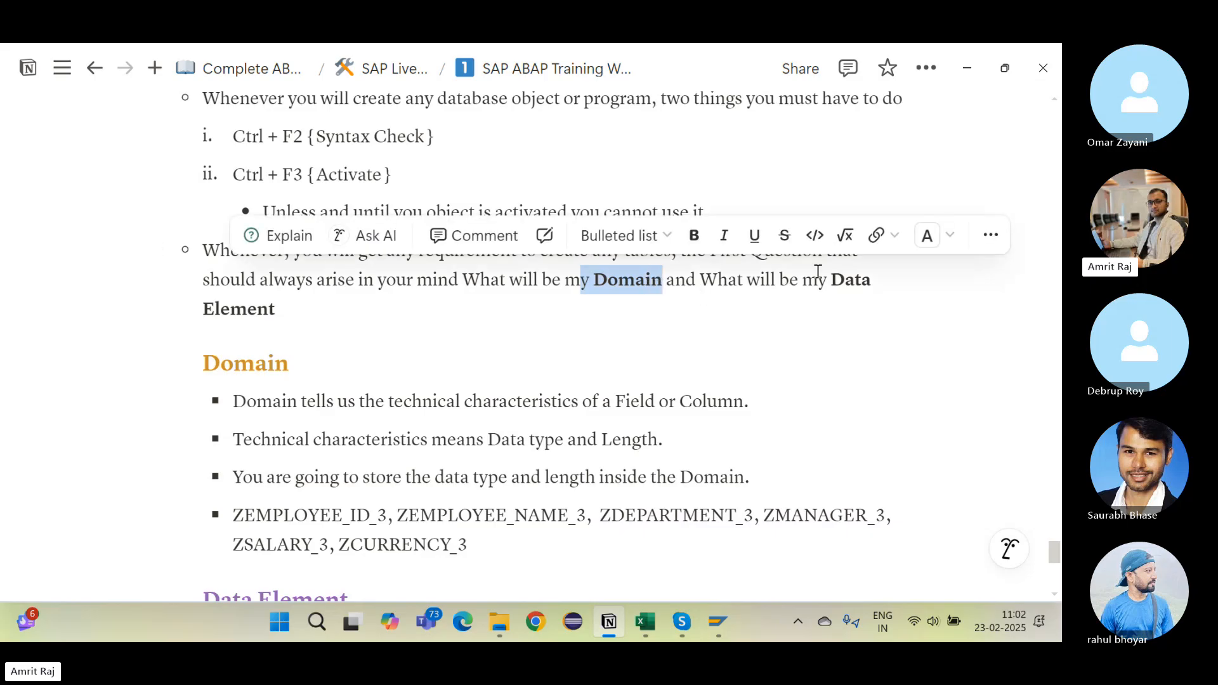
left_click_drag(831, 280, 863, 304)
left_click(865, 307)
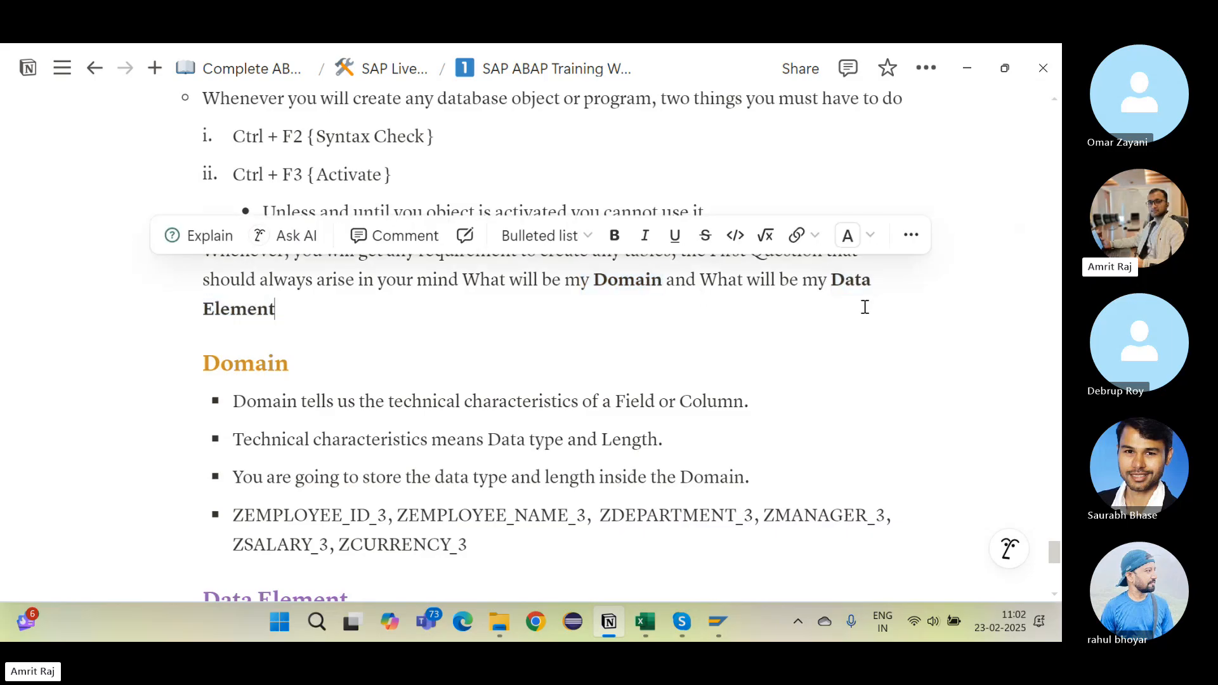
Step: Select the domain name ZEMPLOYEE_ID_3 in the notes
scroll(688, 408, "down", 2)
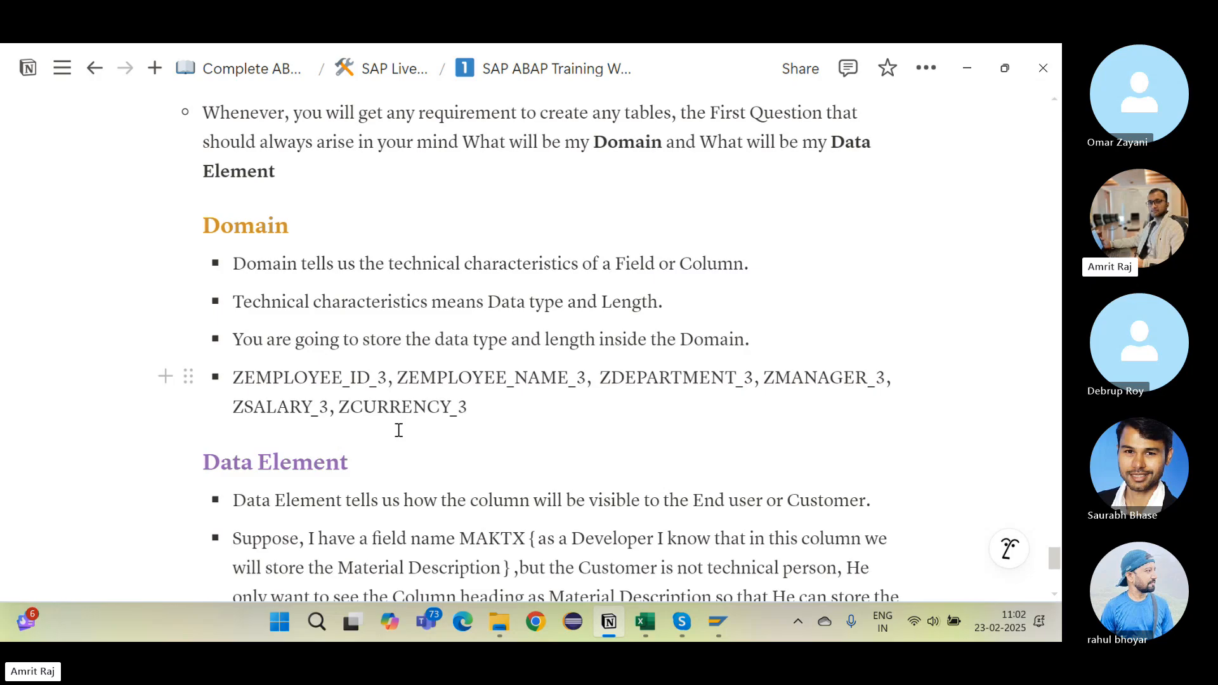
scroll(381, 412, "down", 1)
left_click_drag(233, 296, 385, 298)
key("ctrl+c")
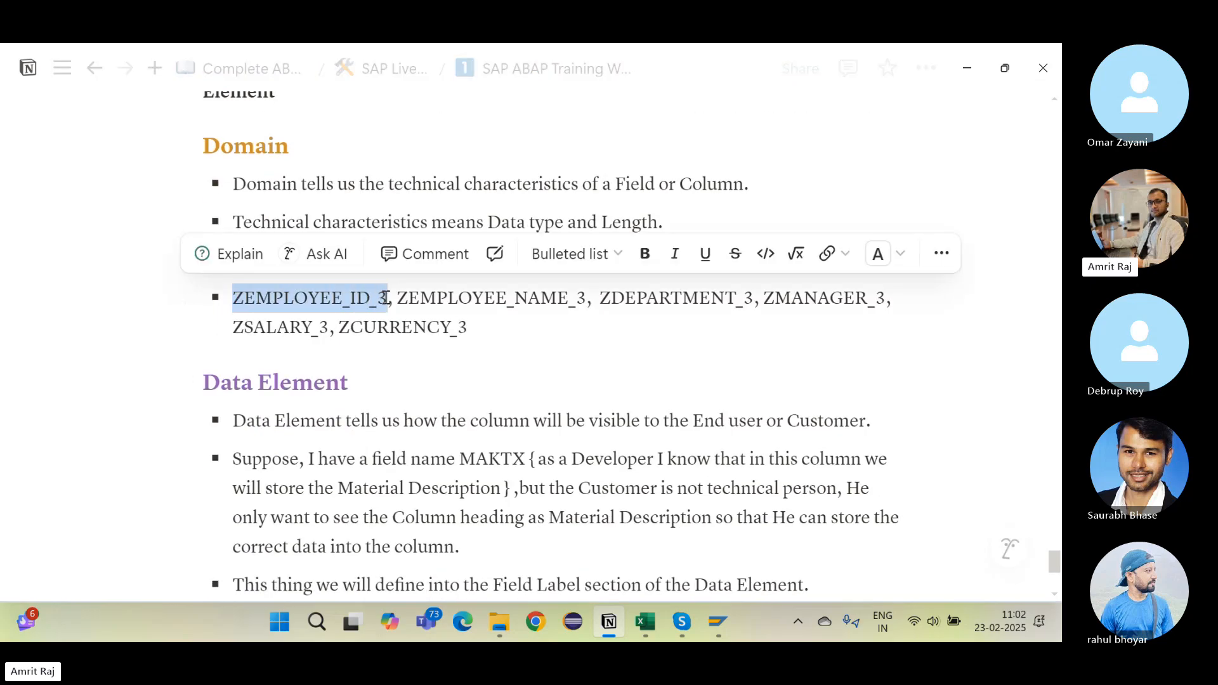
key("alt+Tab")
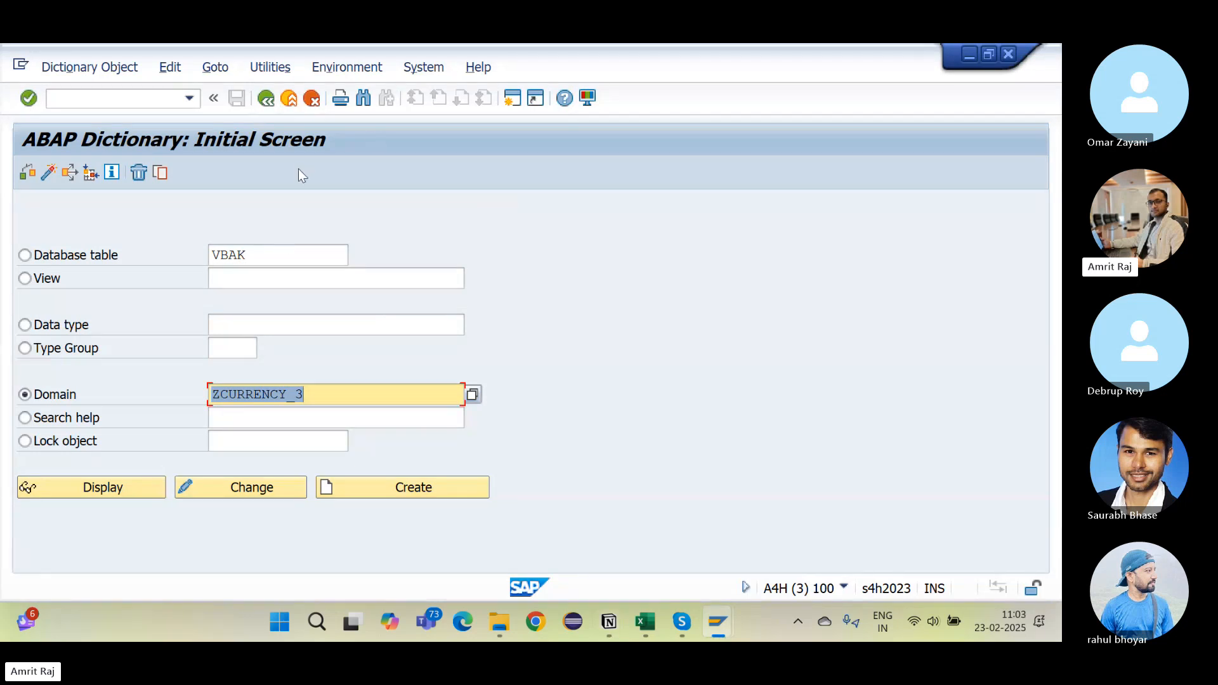
Step: Create ZEMPLOYEE_ID_DATA_ELEMNT3 as a data element from the Data type option in SE11
left_click(25, 325)
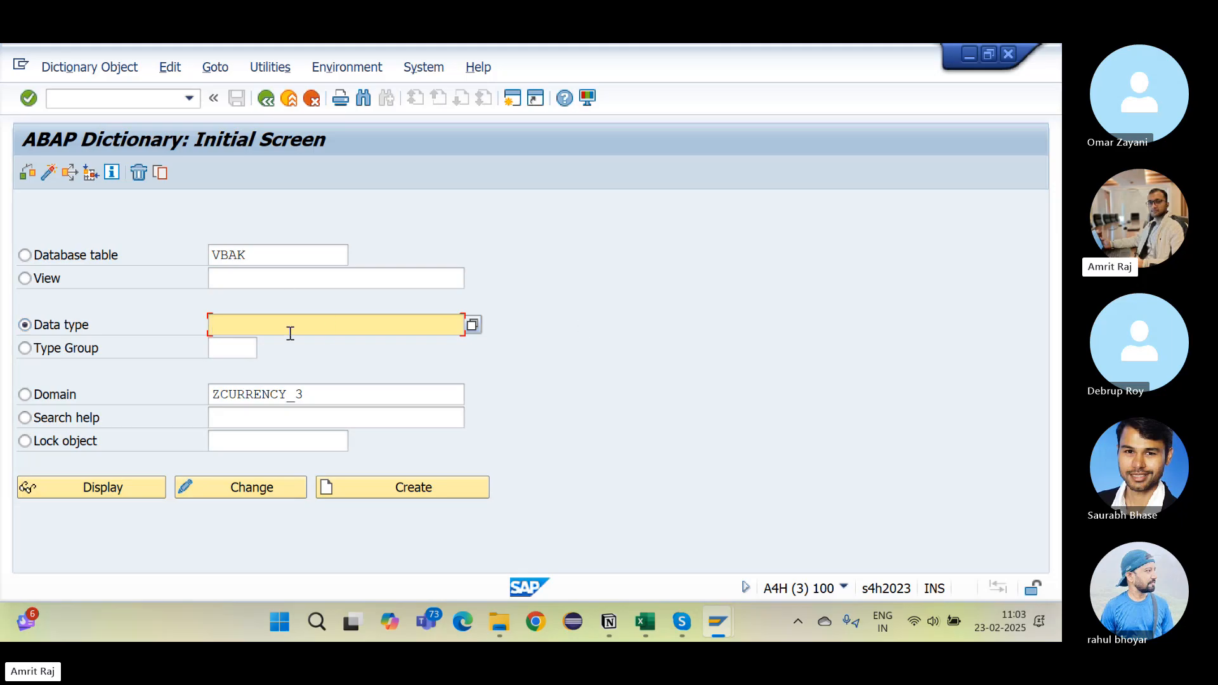
type("Z")
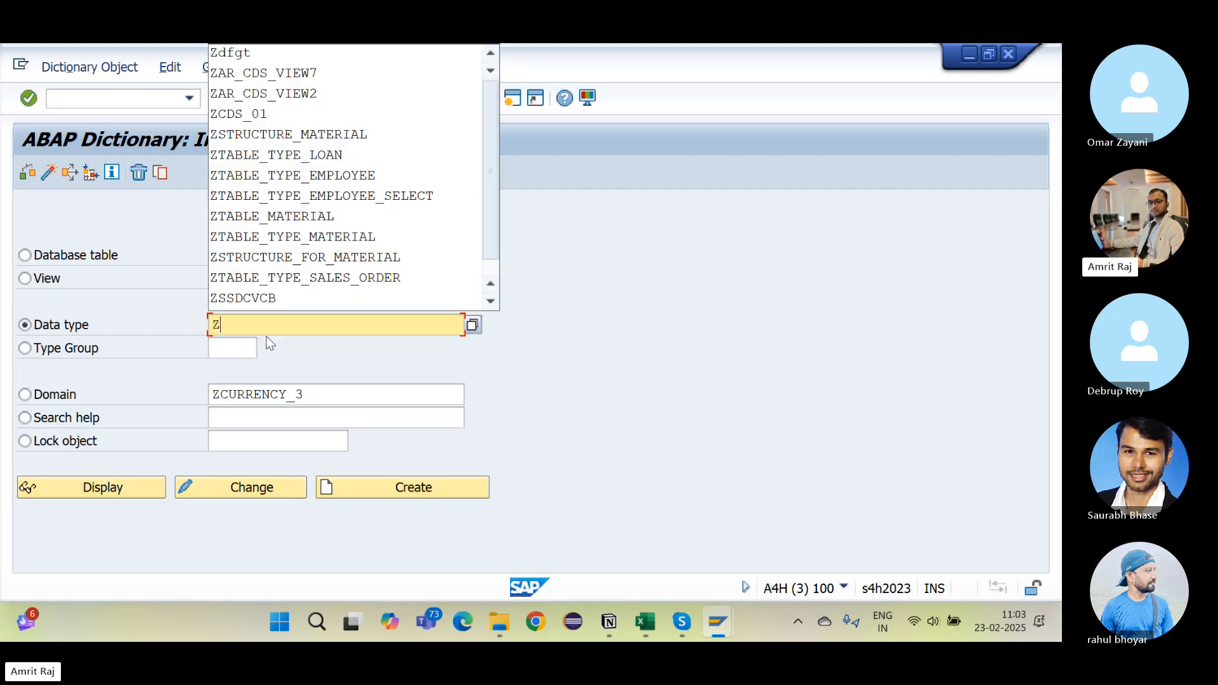
type("EMPLOYE")
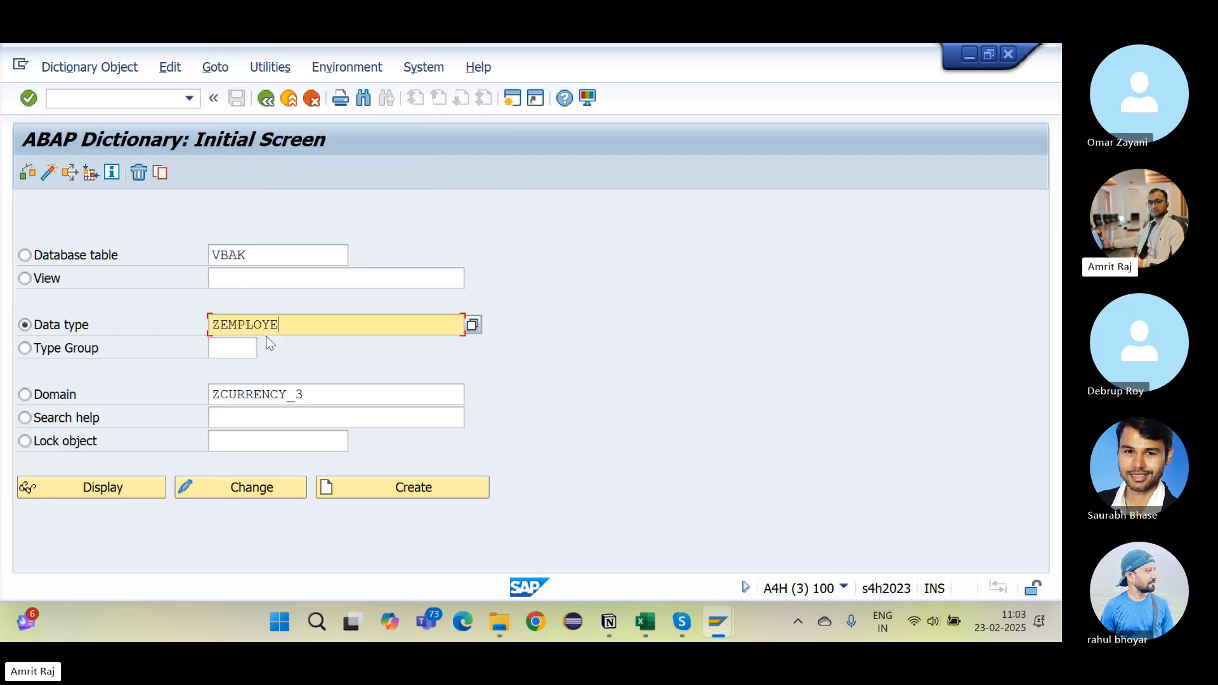
type("E_ID_DATA_ELEMNT3")
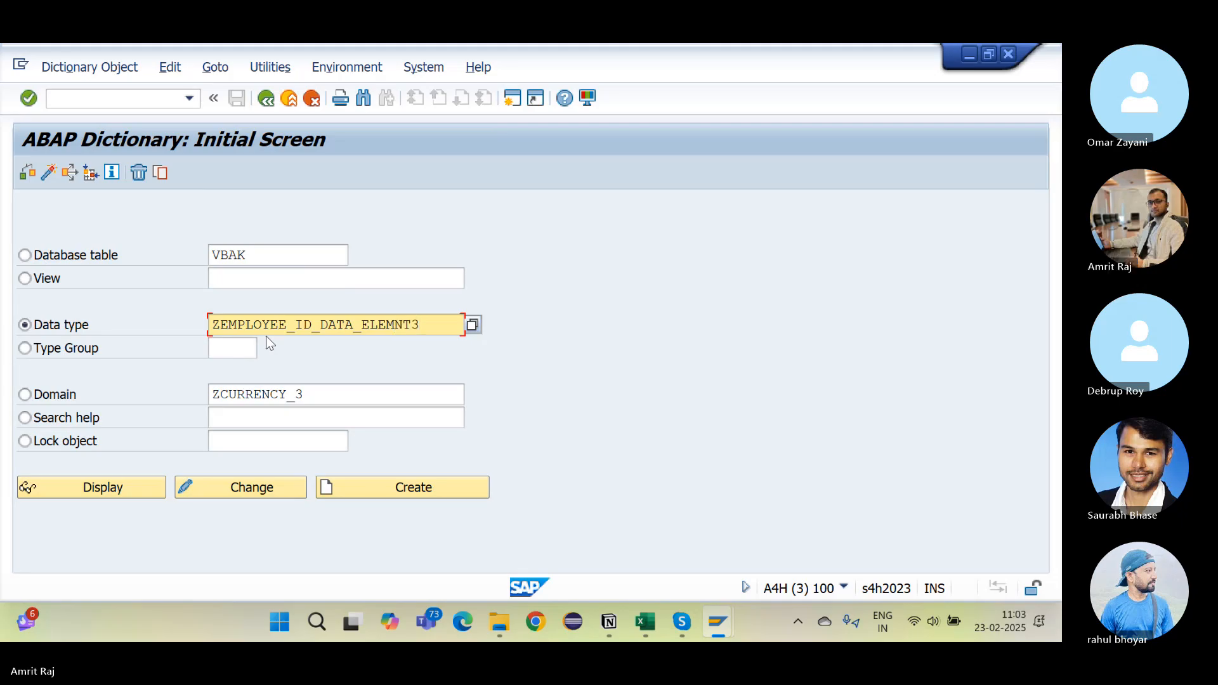
left_click(431, 494)
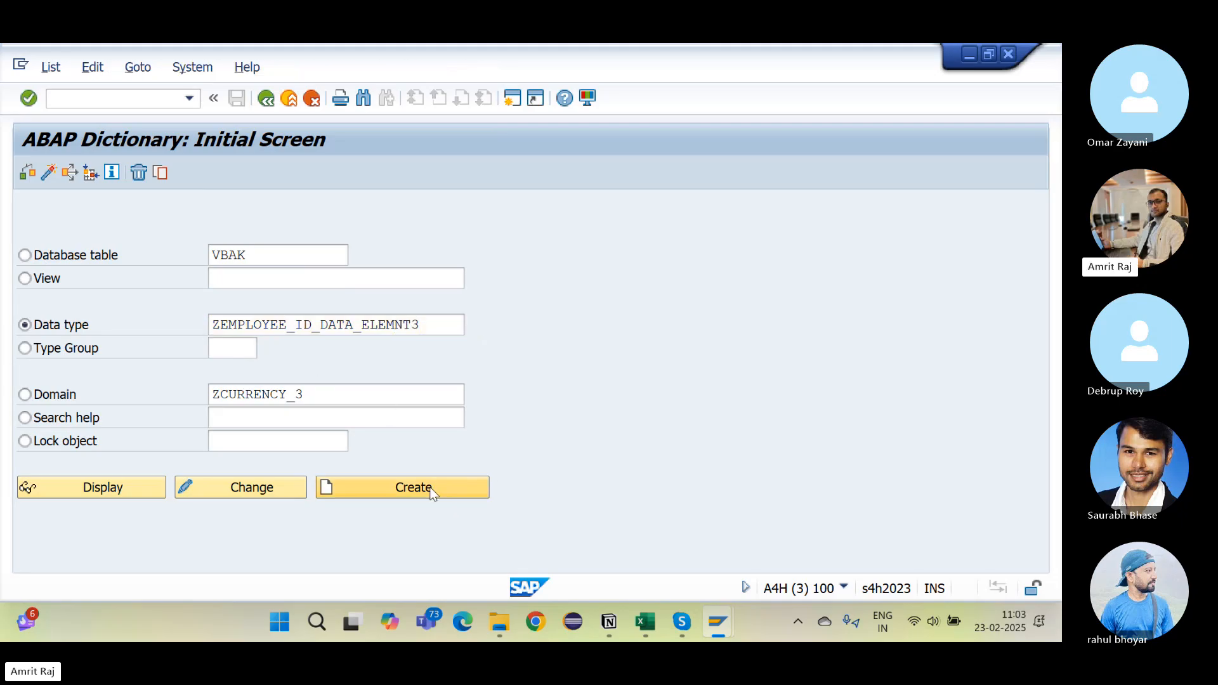
left_click_drag(299, 297, 614, 277)
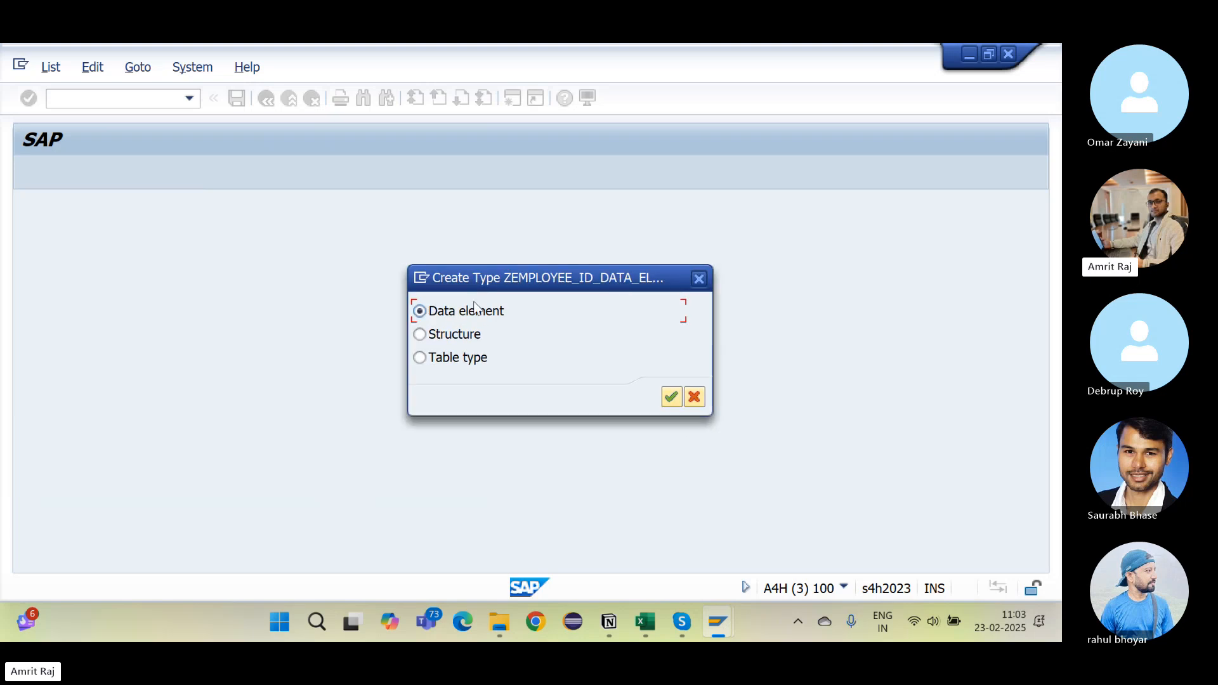
left_click(672, 396)
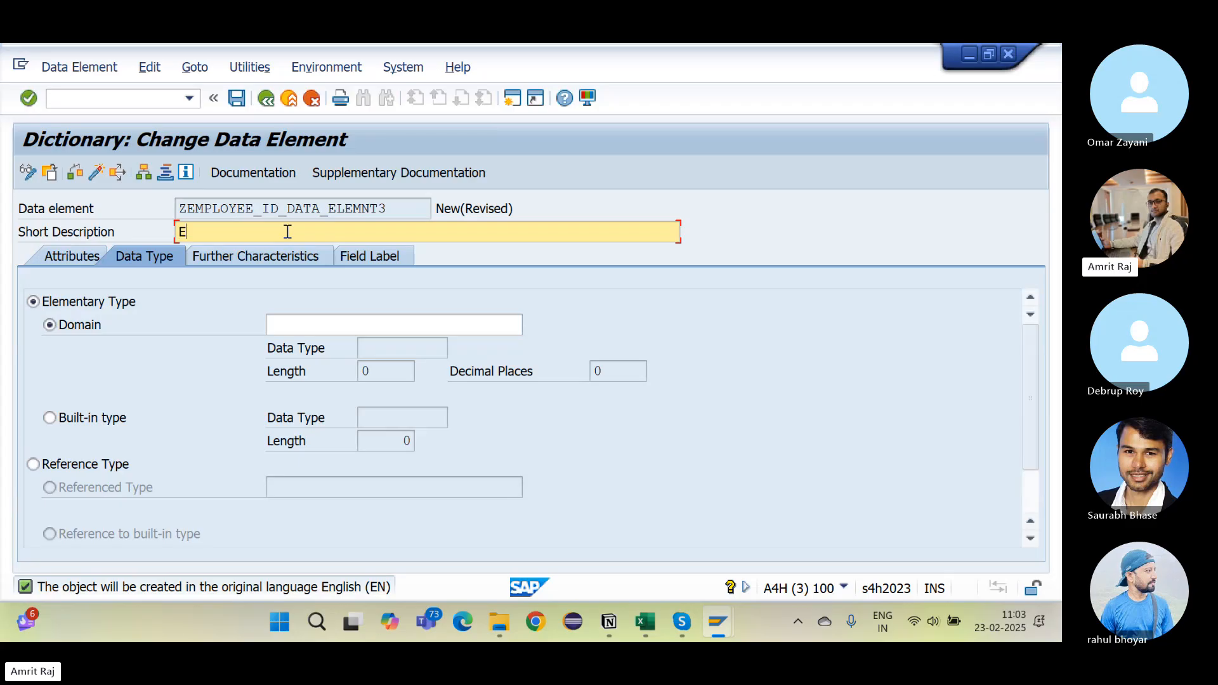
Step: Enter the short description and base the data element on domain ZEMPLOYEE_ID_3
type("Emp Id")
left_click(50, 325)
left_click(290, 326)
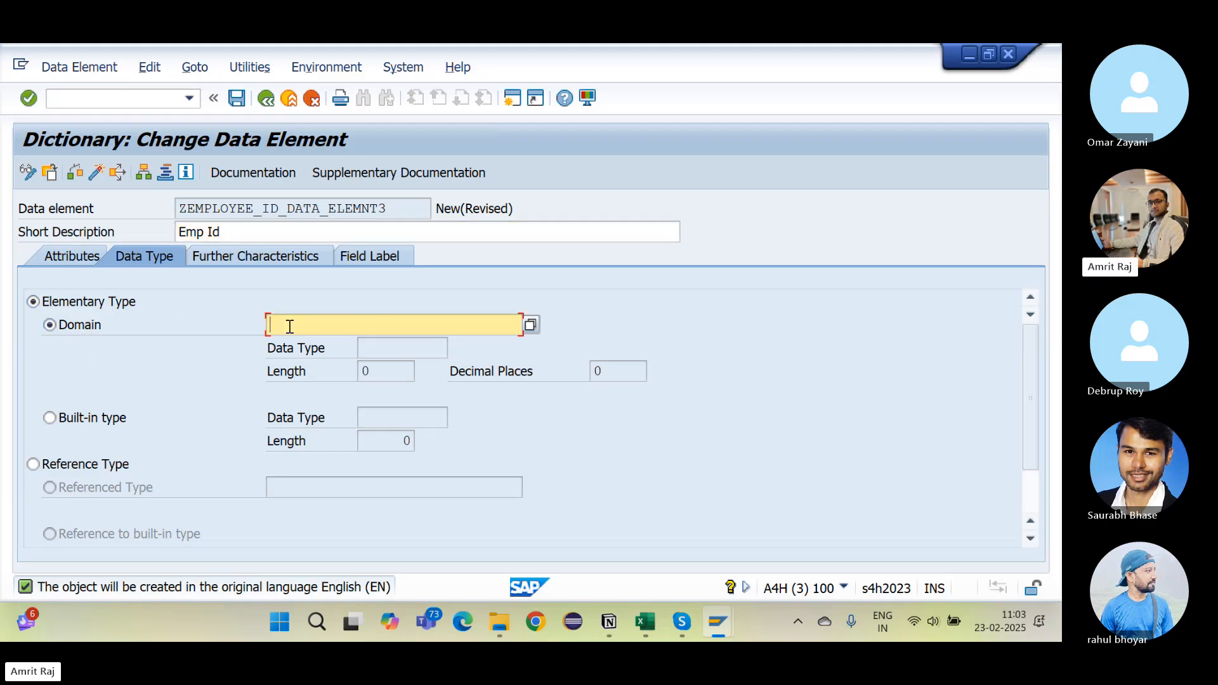
key("ctrl+v")
key("Return")
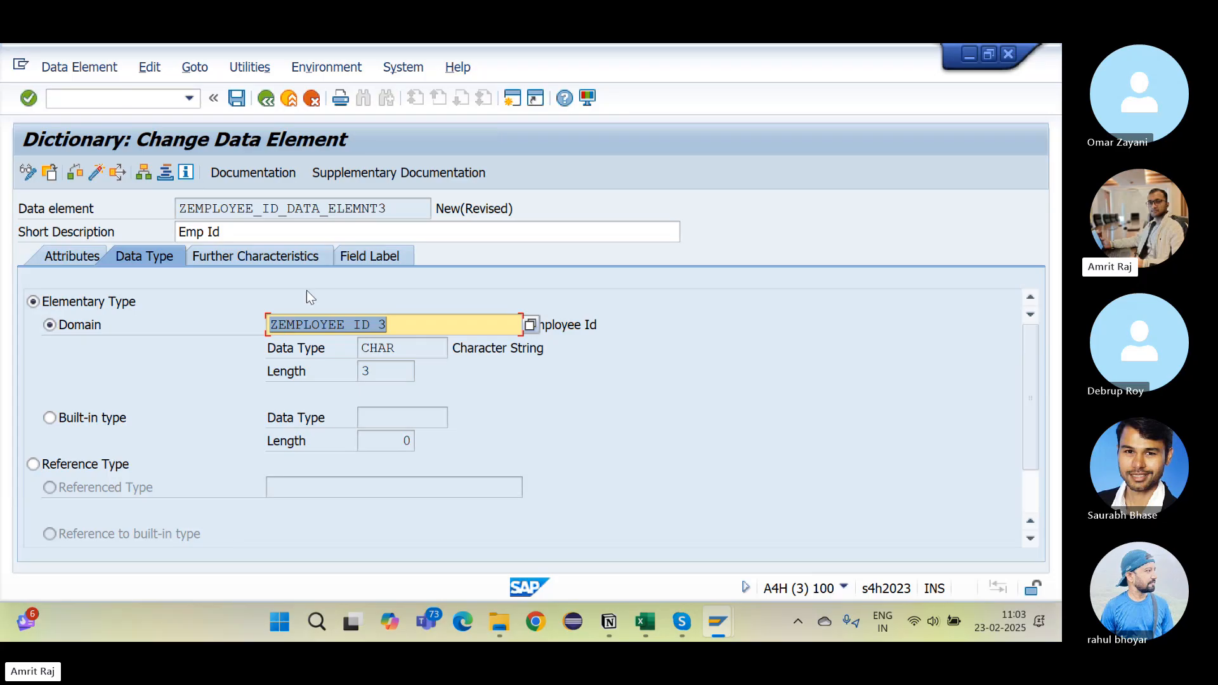
Step: Set the short field label to Emp Id
left_click(385, 256)
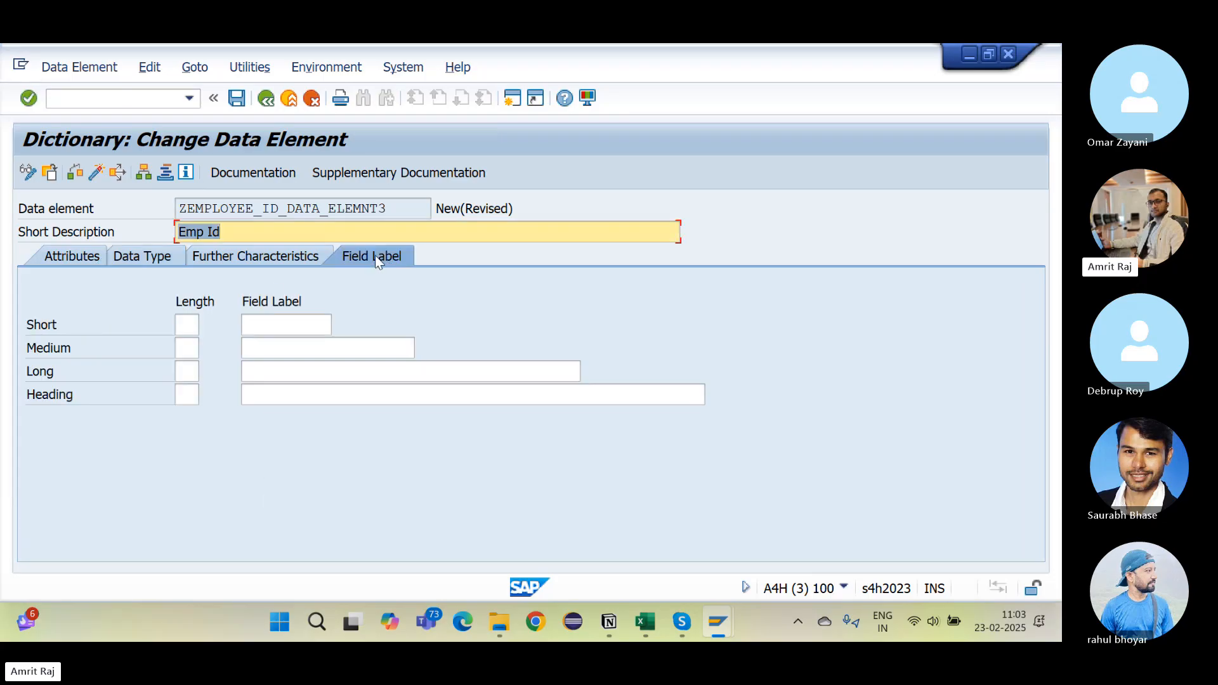
left_click(266, 324)
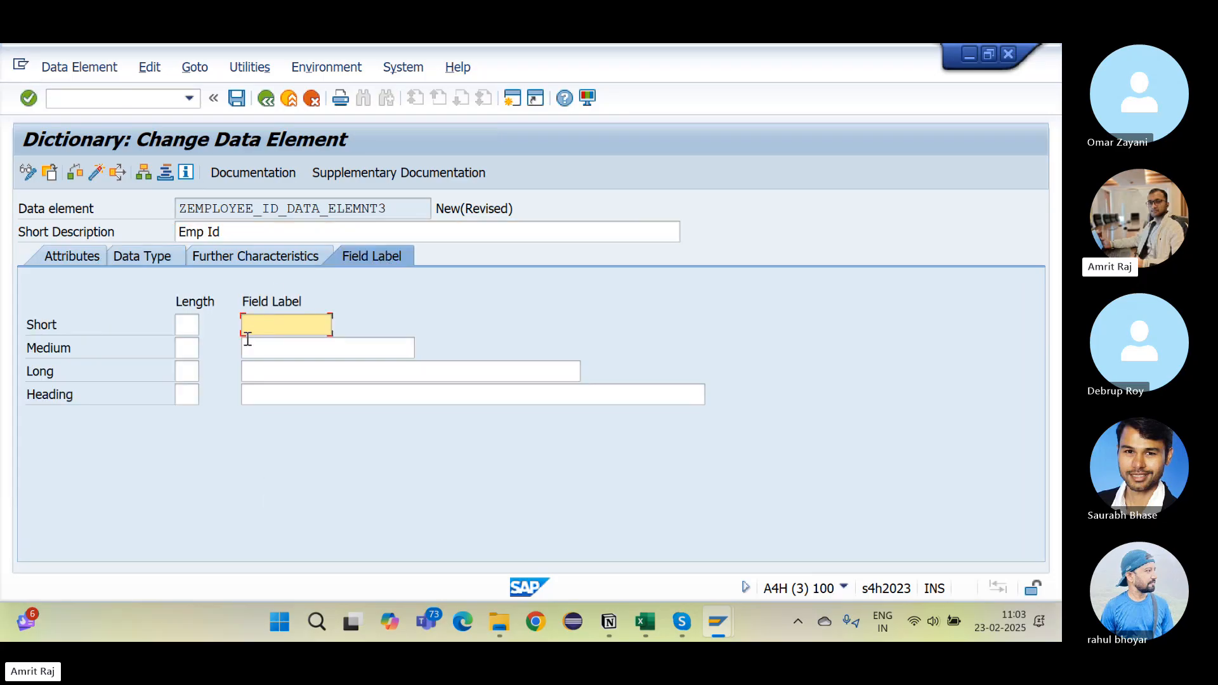
left_click_drag(241, 232, 115, 234)
key("ctrl+c")
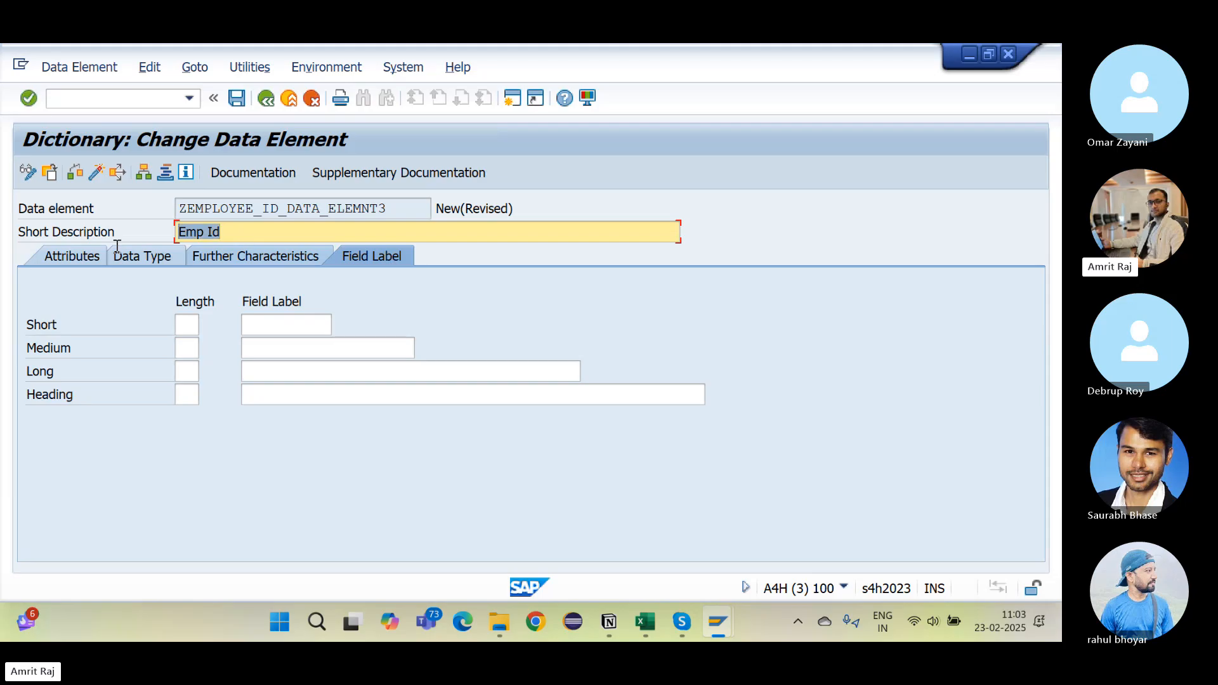
left_click(263, 324)
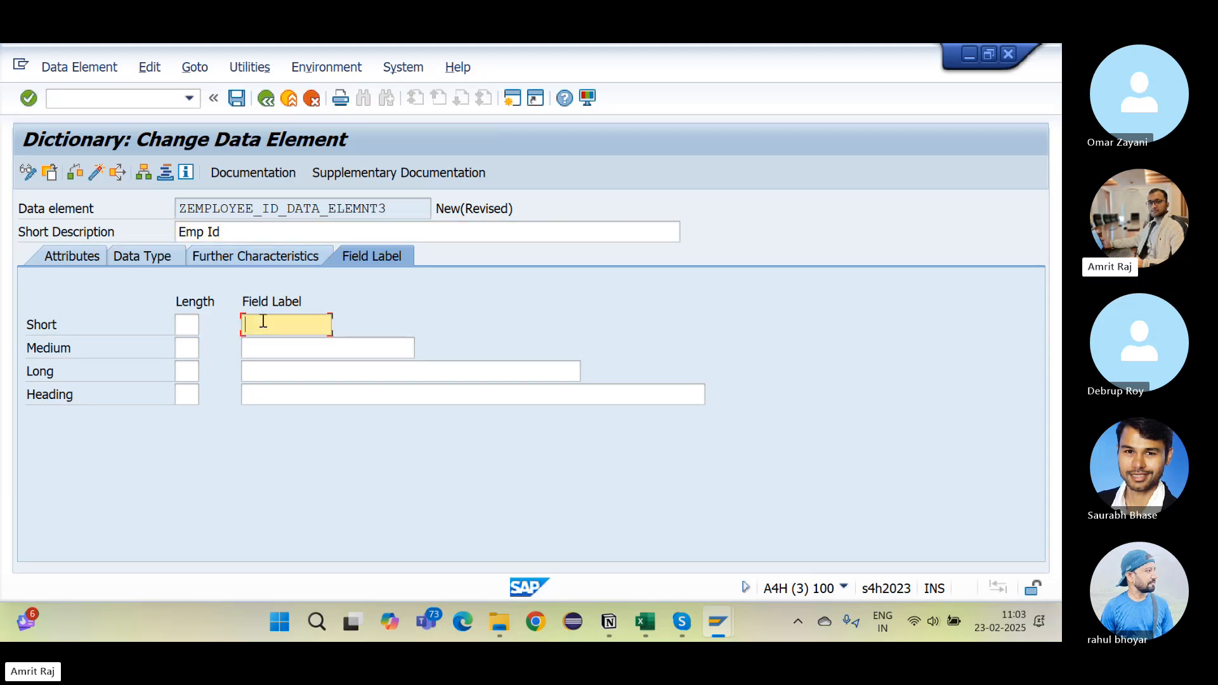
key("ctrl+v")
Step: Set the medium, long and heading field labels to Employee Id
left_click(281, 345)
type("Emp")
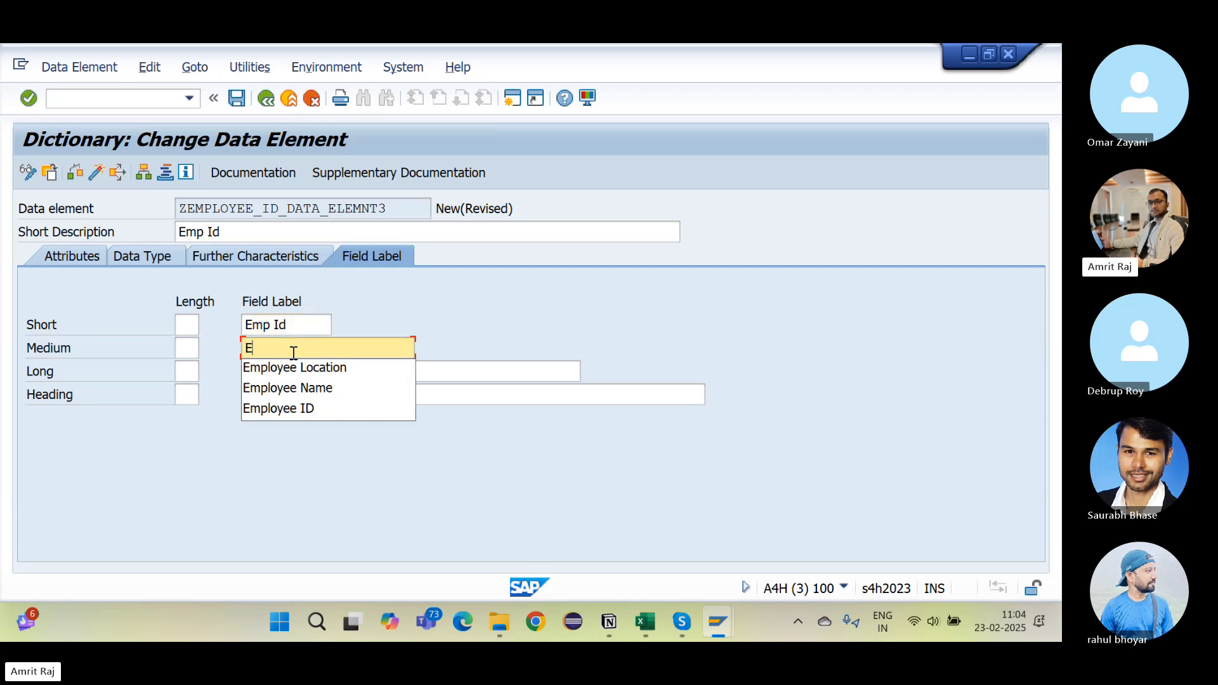
type("loyee Id")
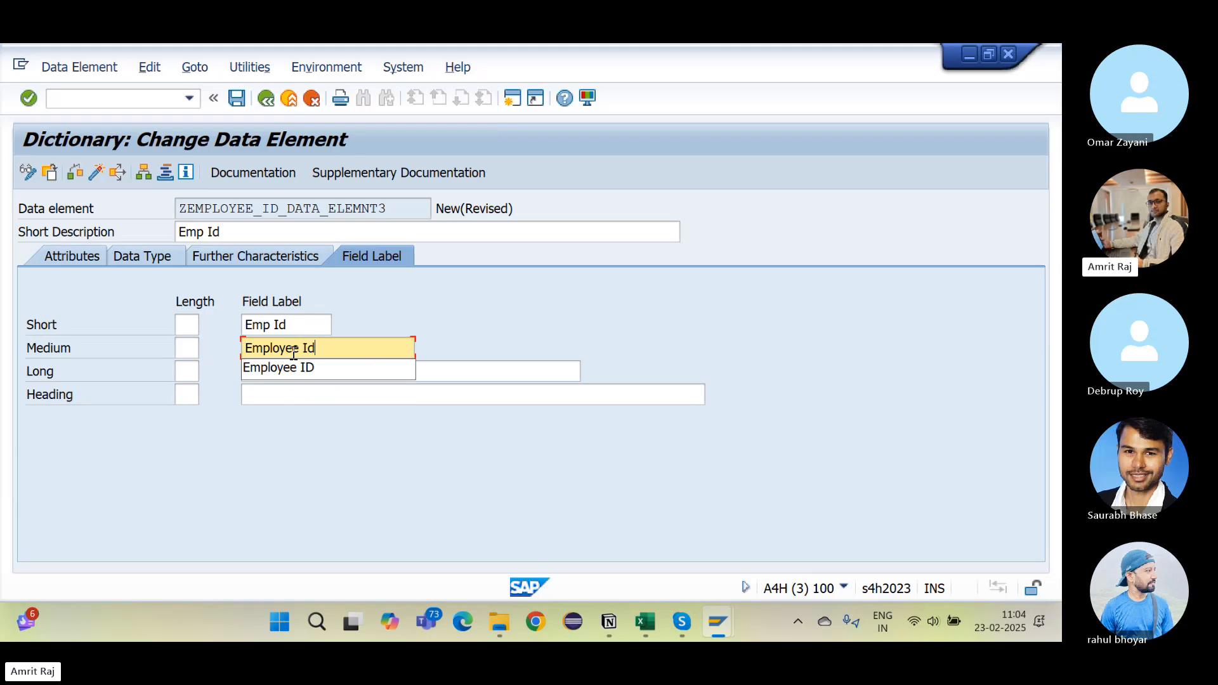
key("Escape")
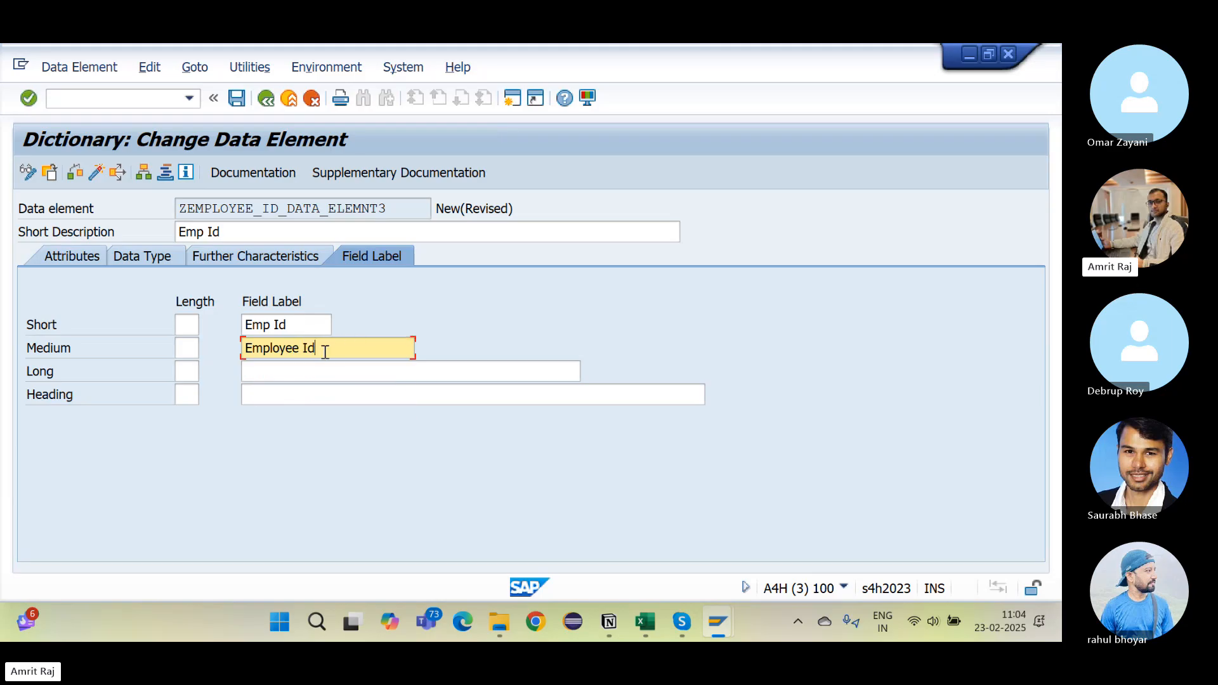
left_click_drag(326, 348, 204, 353)
key("ctrl+c")
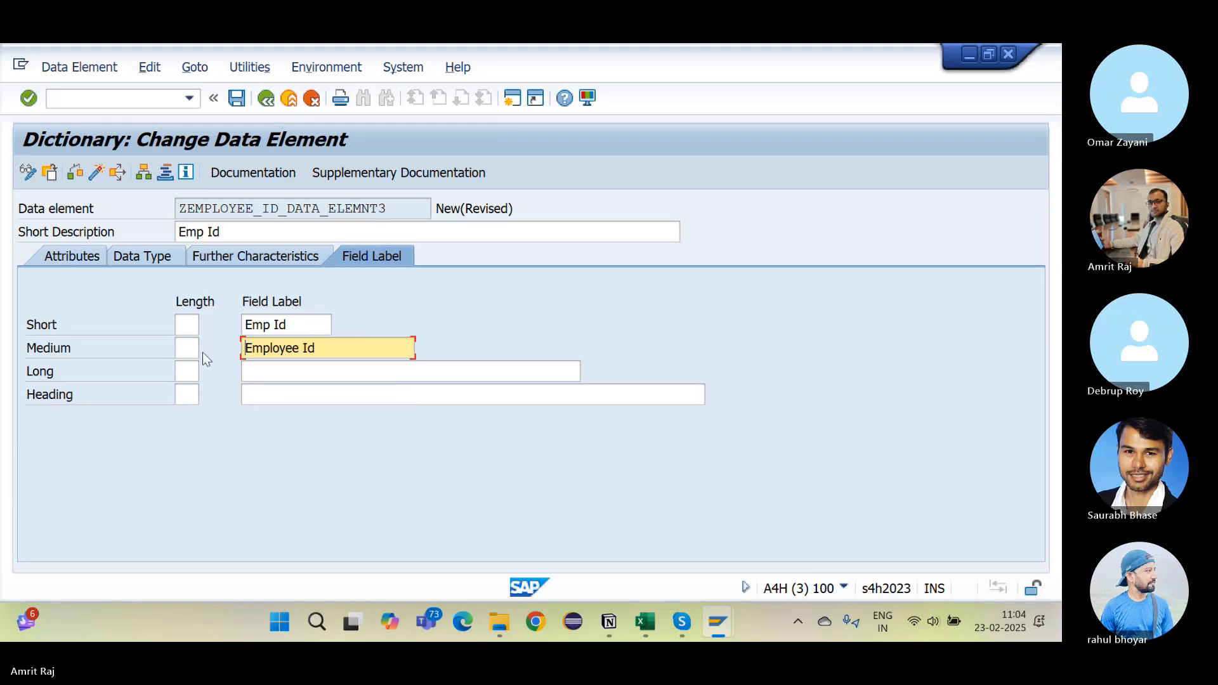
left_click(269, 369)
key("ctrl+v")
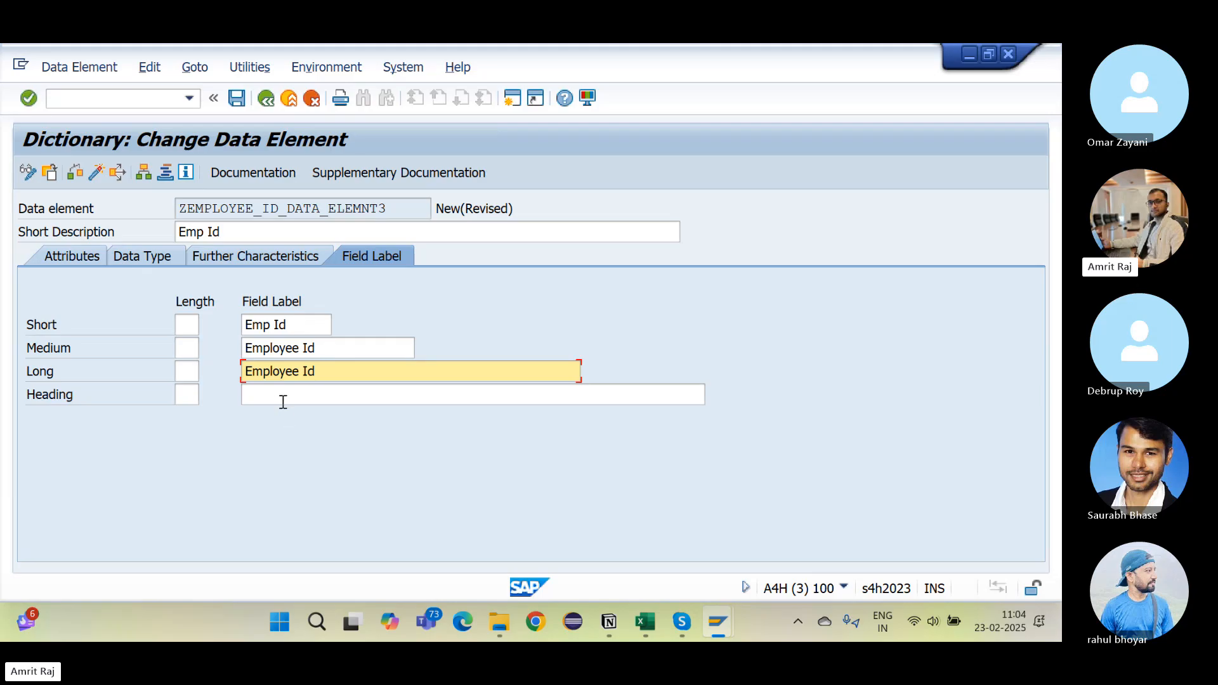
left_click(283, 401)
key("ctrl+v")
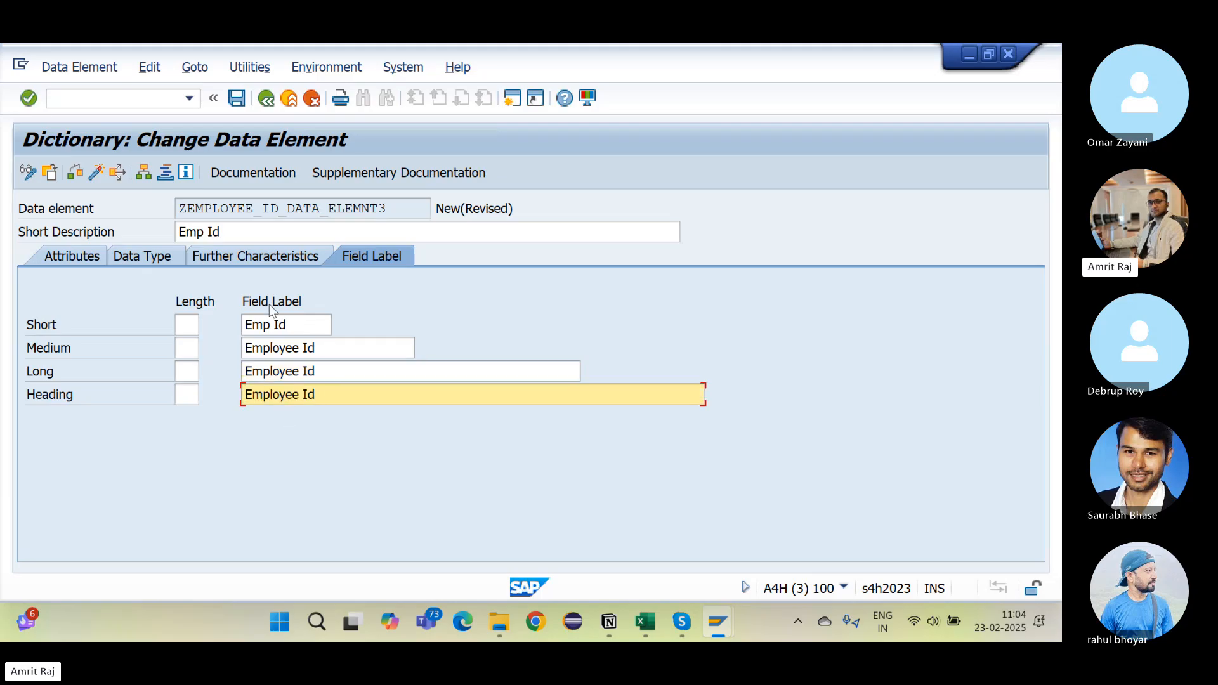
left_click(296, 325)
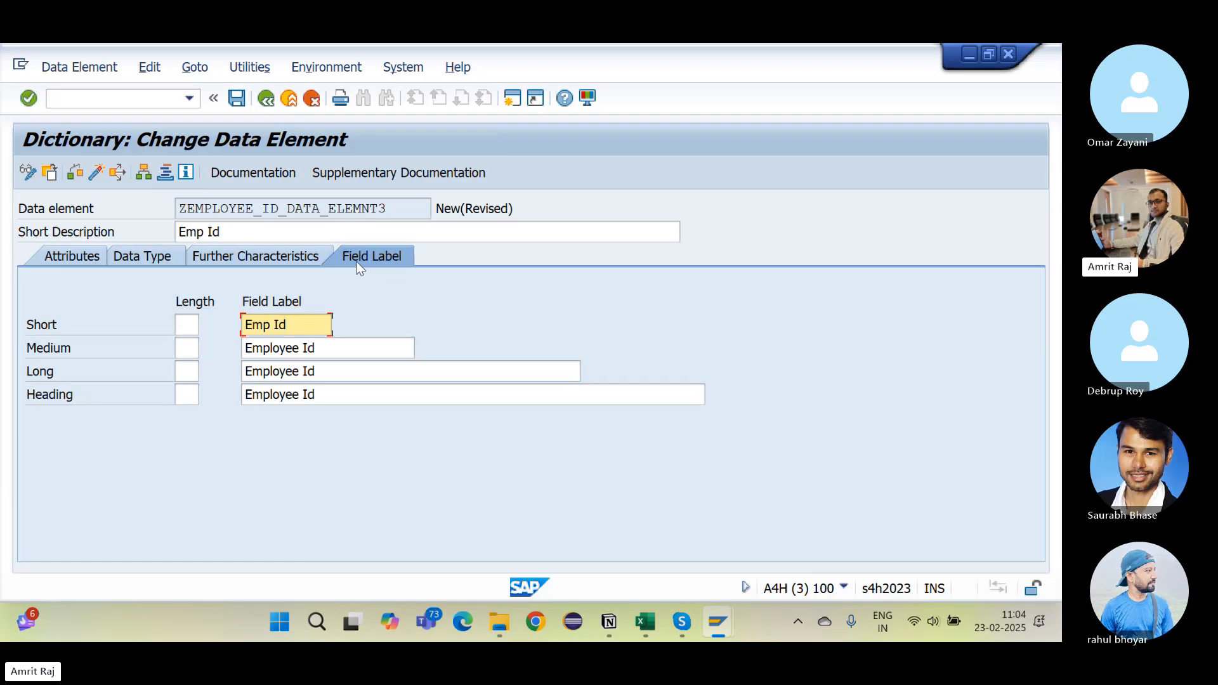
left_click(351, 351)
left_click(360, 370)
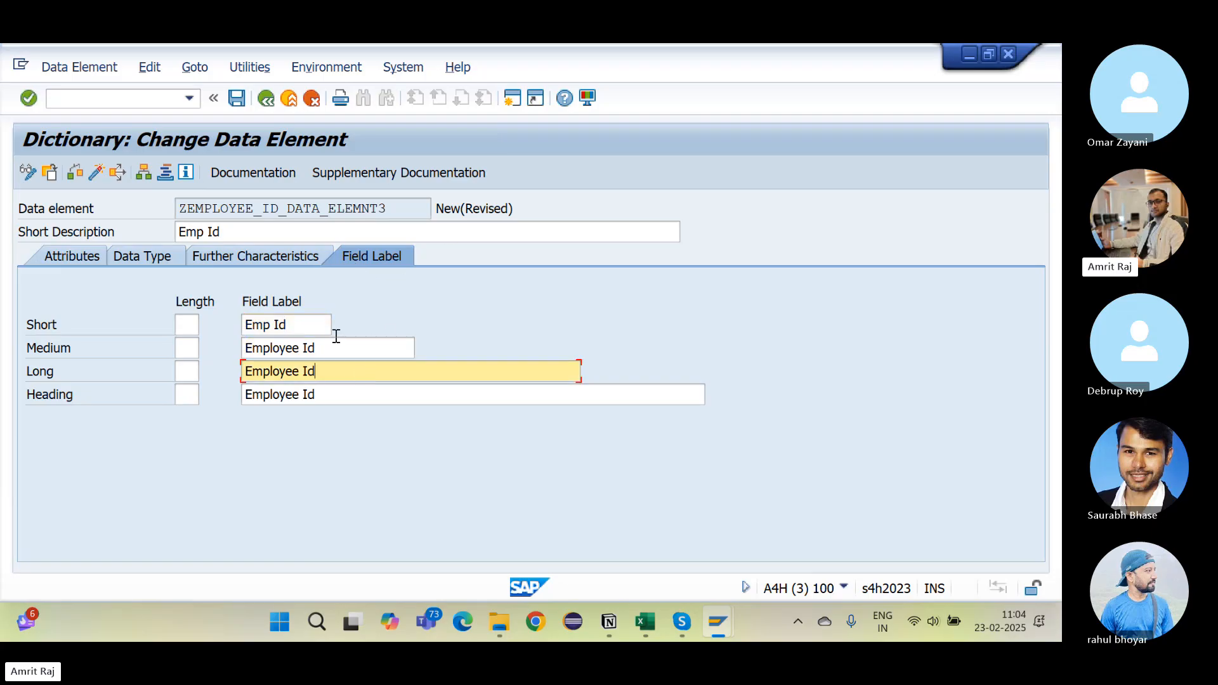
left_click(385, 209)
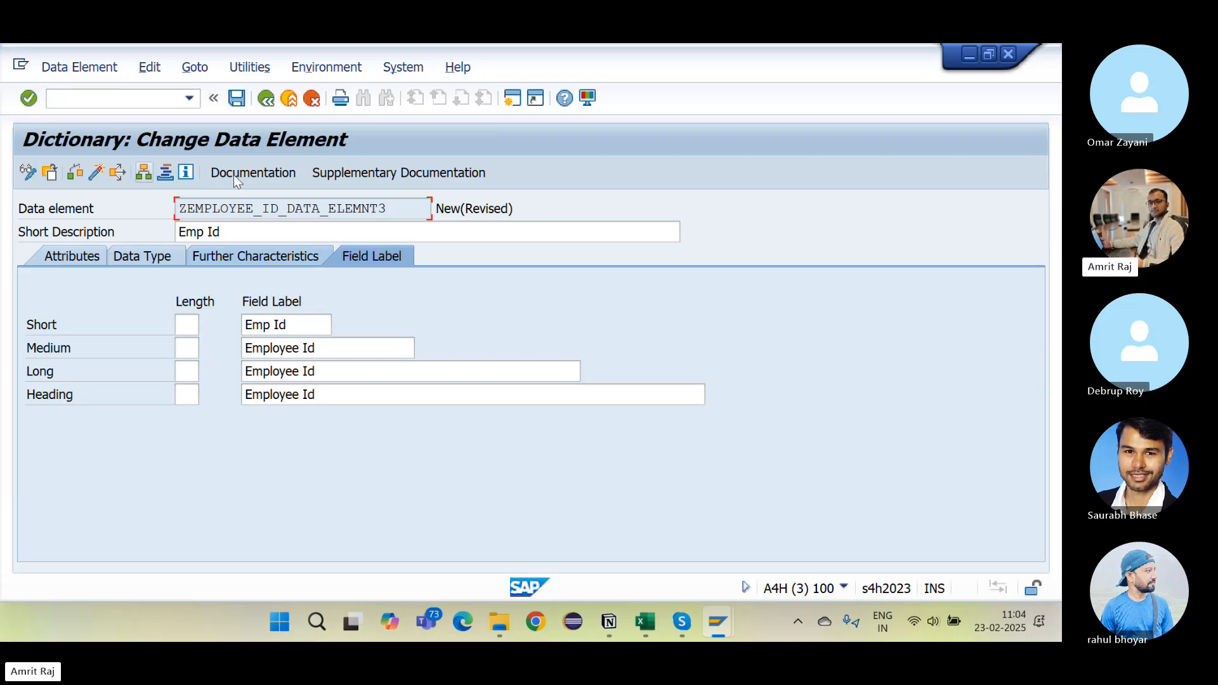
Step: Save ZEMPLOYEE_ID_DATA_ELEMNT3 as a local object, check it and activate it
left_click(236, 98)
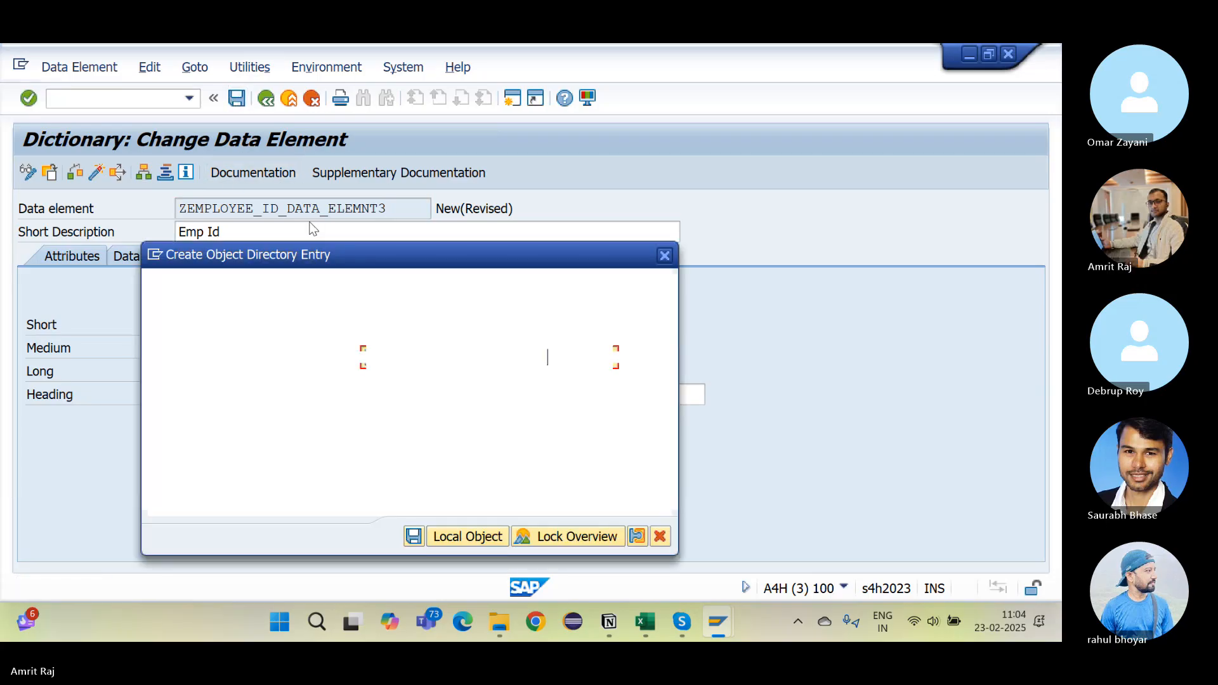
key("Return")
key("Return")
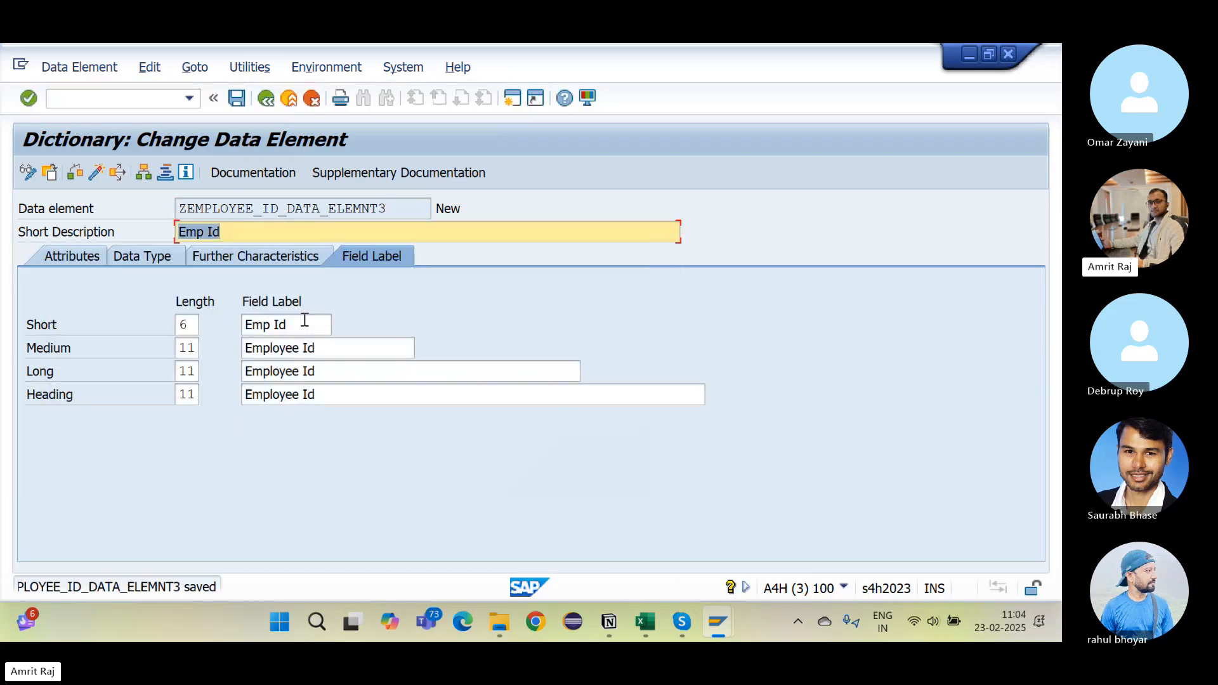
left_click(82, 177)
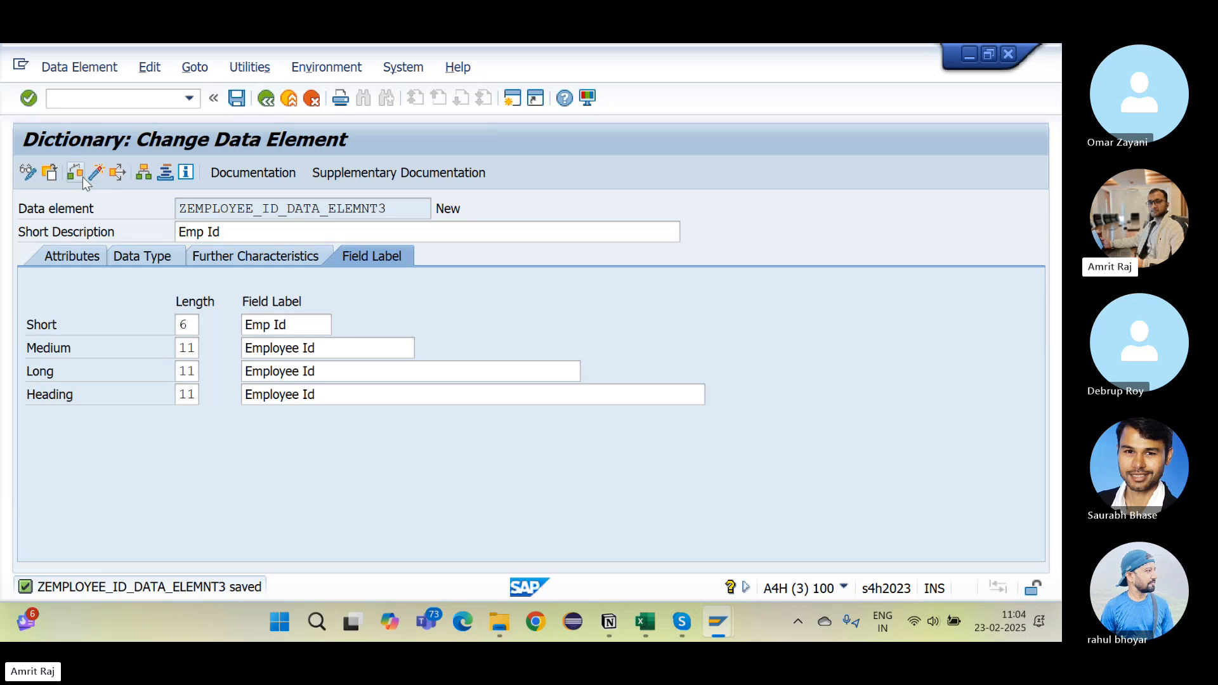
left_click(94, 173)
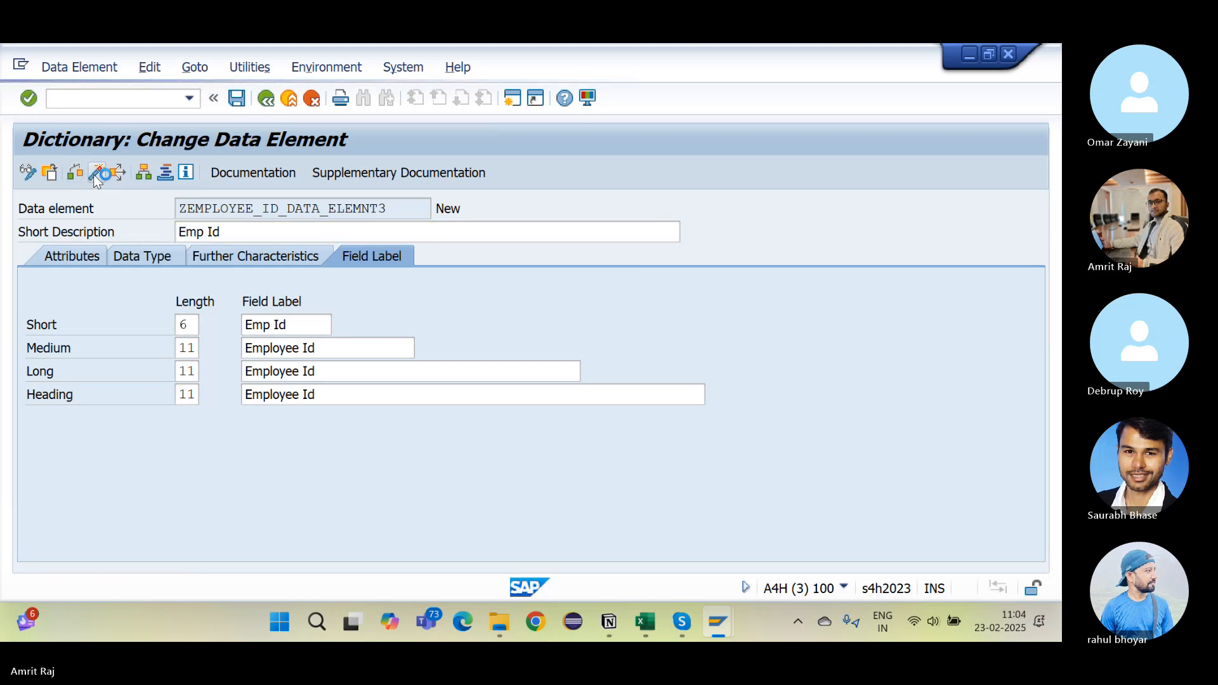
key("Return")
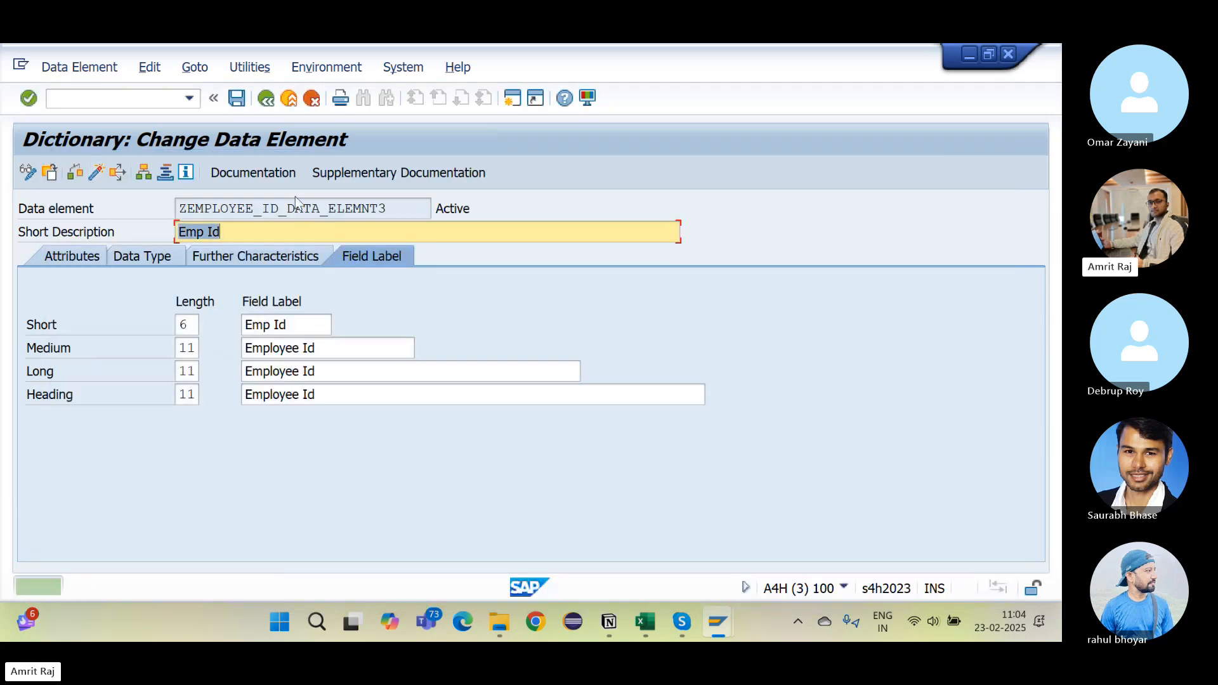
Step: Copy the data element name and switch to the Notion notes
left_click_drag(406, 206, 44, 218)
key("ctrl+c")
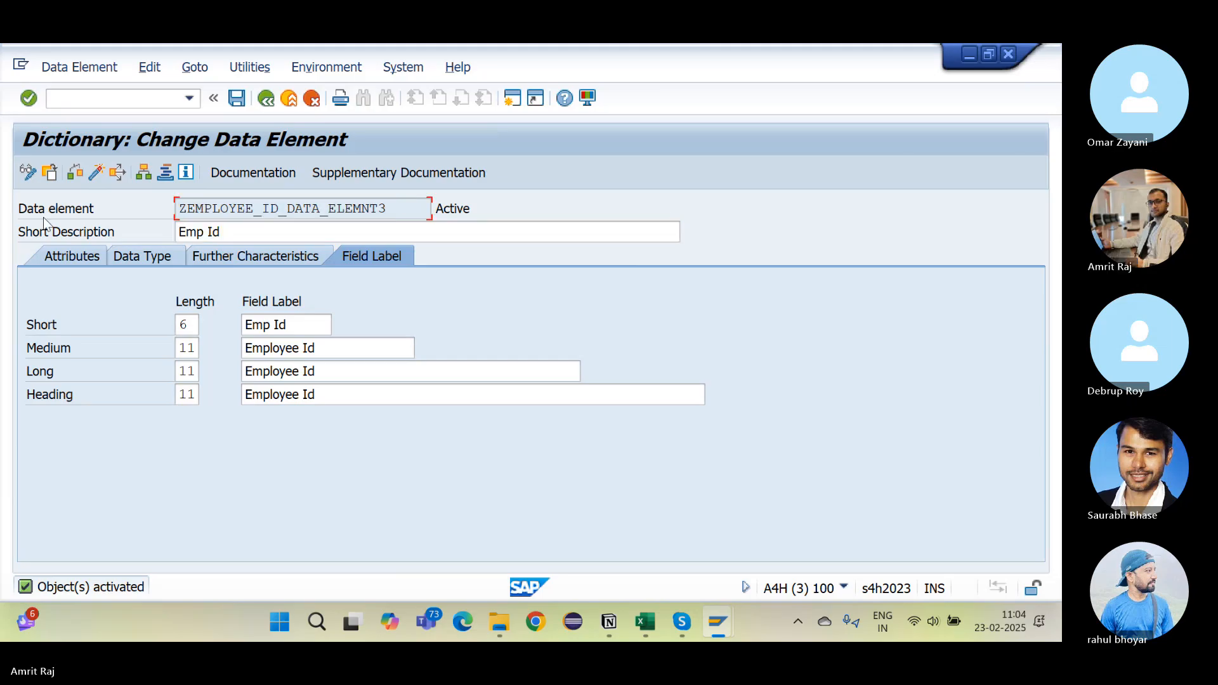
key("alt+Tab")
scroll(335, 369, "down", 5)
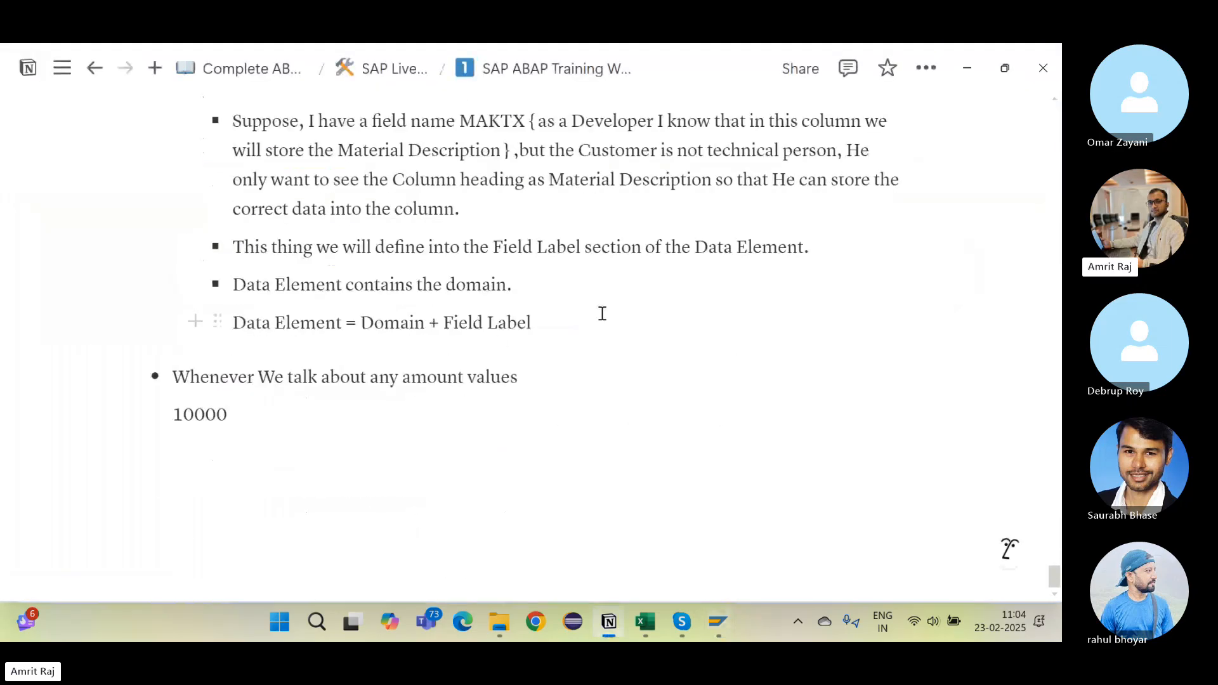
Step: Add a new '- ZEMPLOYEE_ID_DATA_ELEMNT3,' bullet below the Data Element = Domain + Field Label line
left_click(583, 322)
key("Return")
type("-")
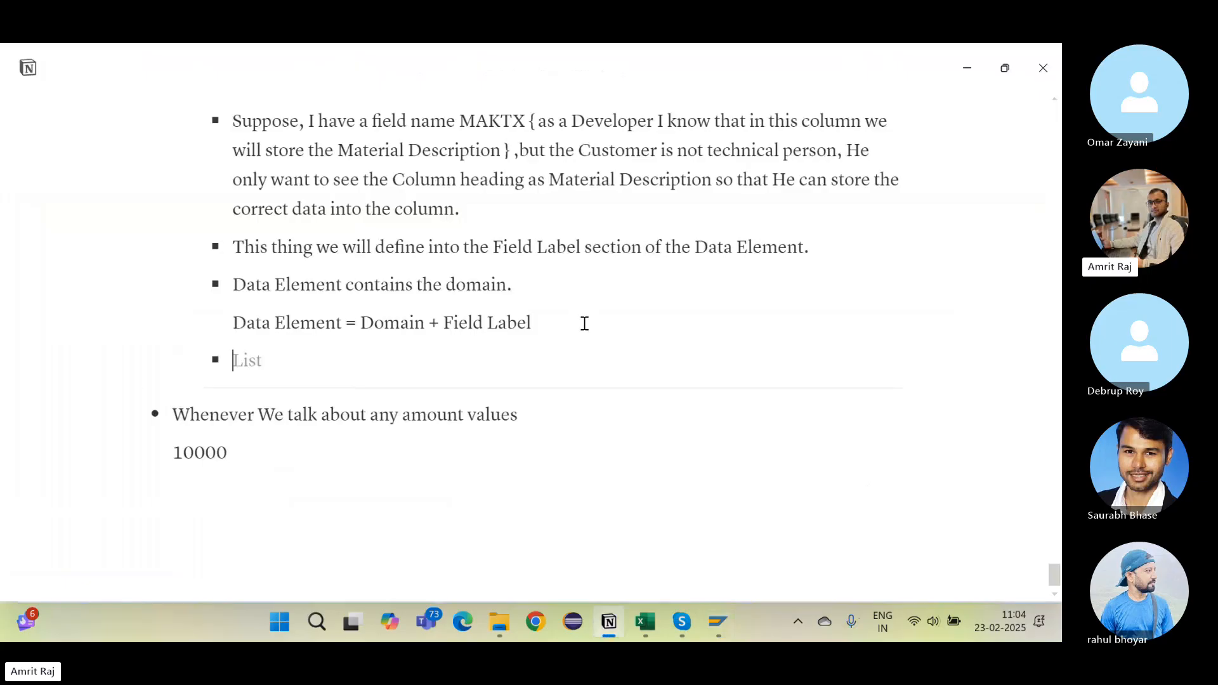
key("ctrl+v")
type(",")
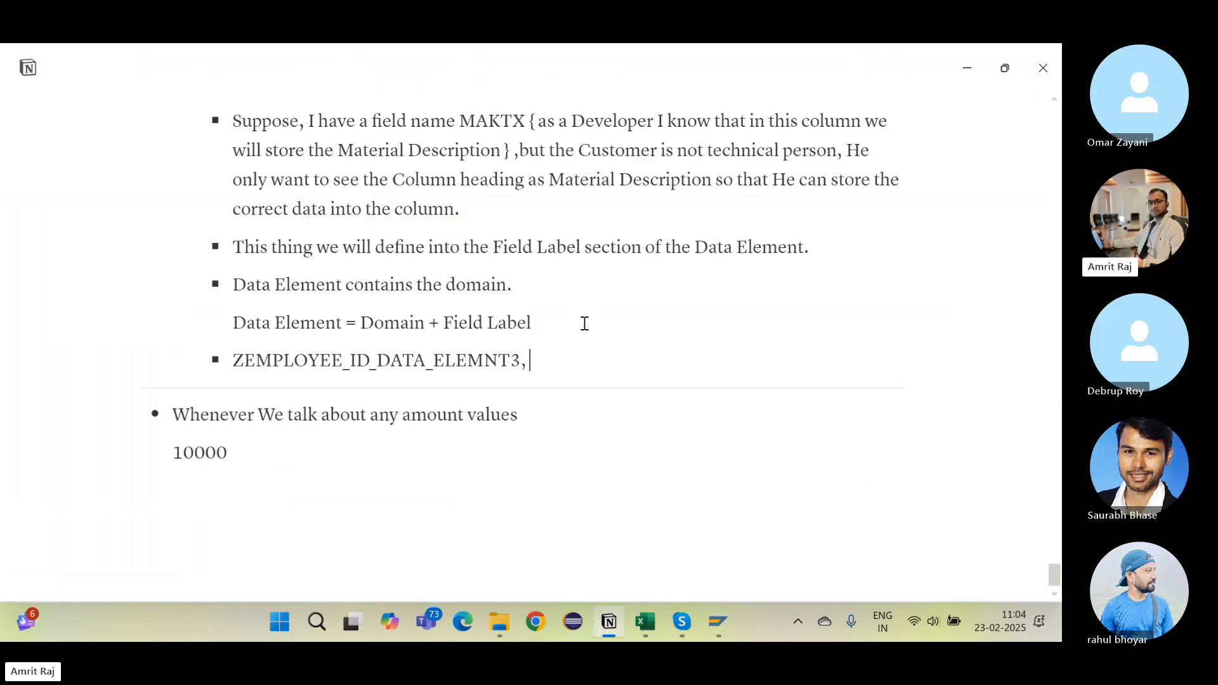
Step: Select the ZEMPLOYEE_NAME_3 domain name higher in the notes and return to SAP
scroll(568, 345, "up", 5)
scroll(568, 345, "up", 1)
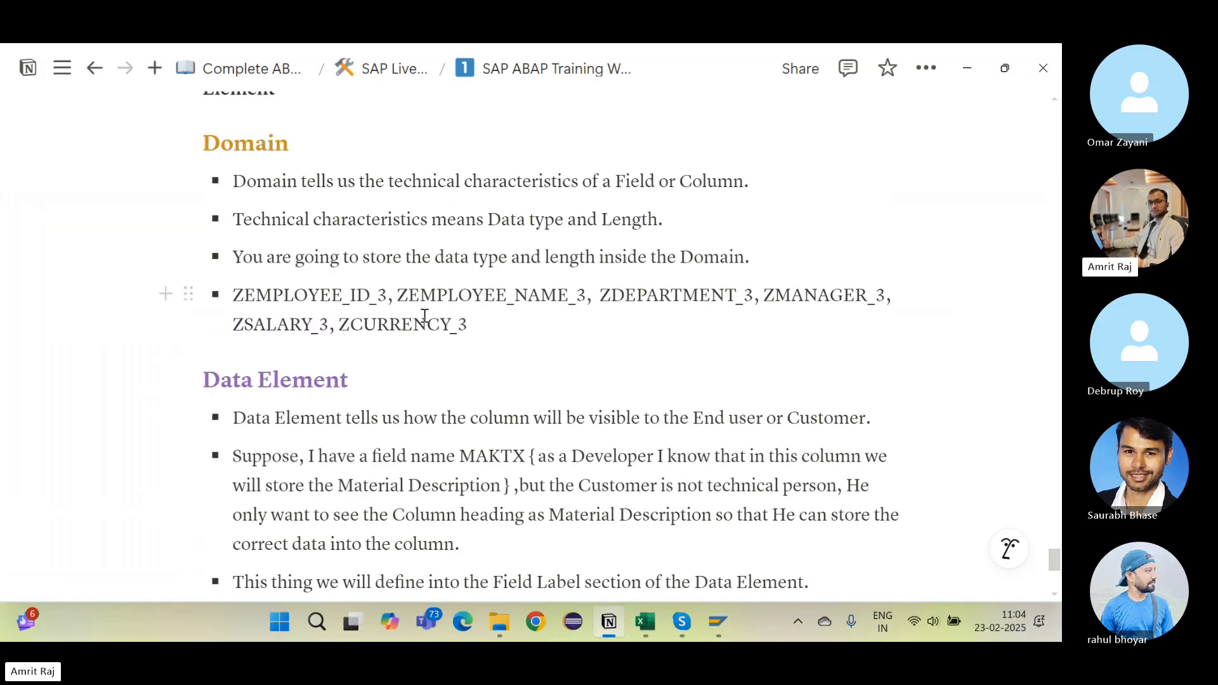
left_click_drag(398, 295, 587, 297)
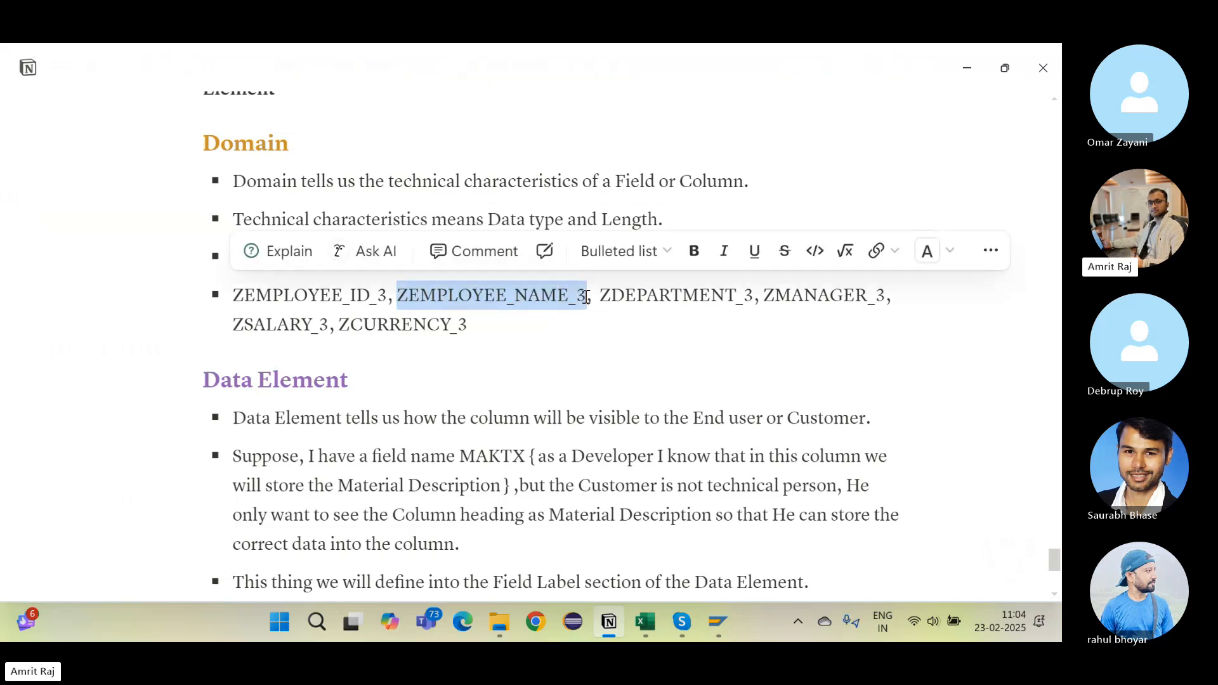
key("alt+Tab")
Step: Start creating data element ZEMPLOYEE_NAME_DATA_ELEMNT3 from the ABAP Dictionary initial screen
left_click(267, 100)
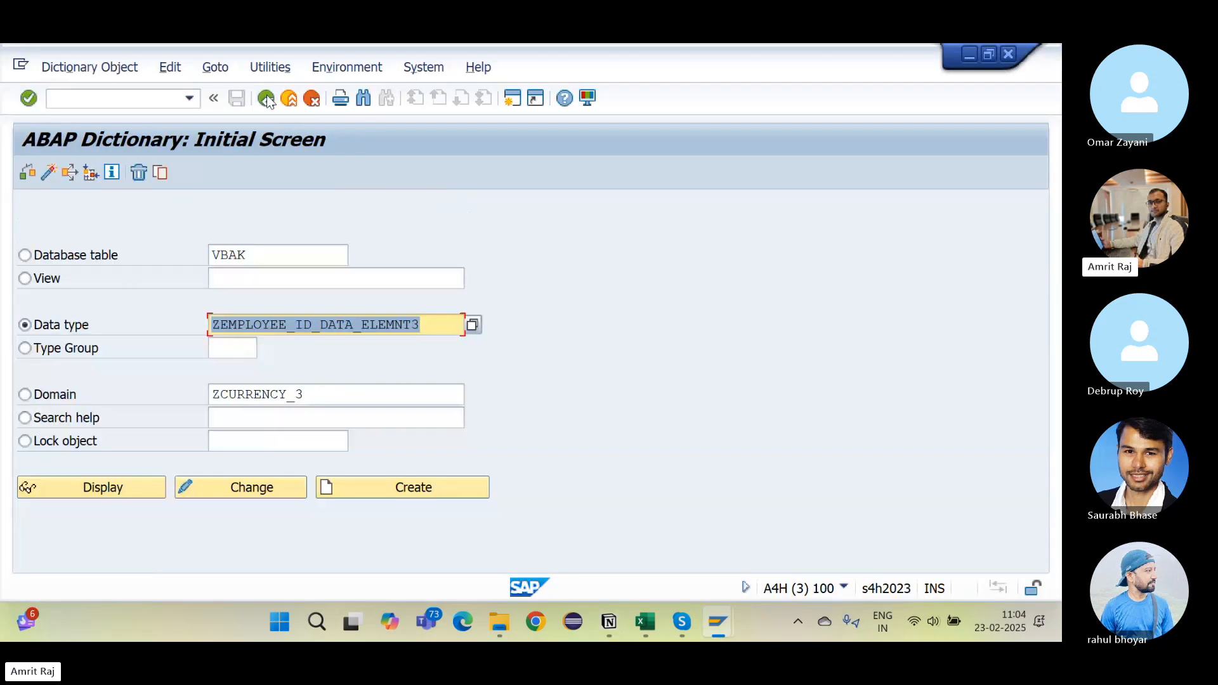
left_click(311, 328)
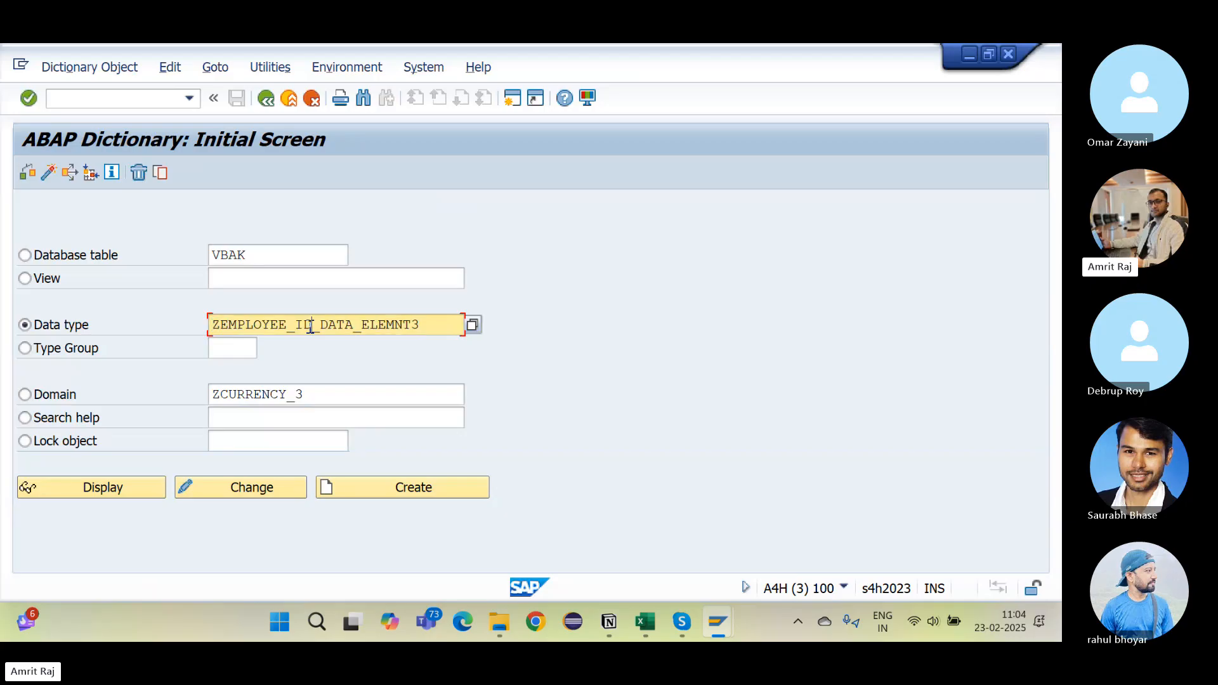
key("BackSpace")
key("BackSpace")
key("BackSpace")
type("NAME")
left_click(325, 488)
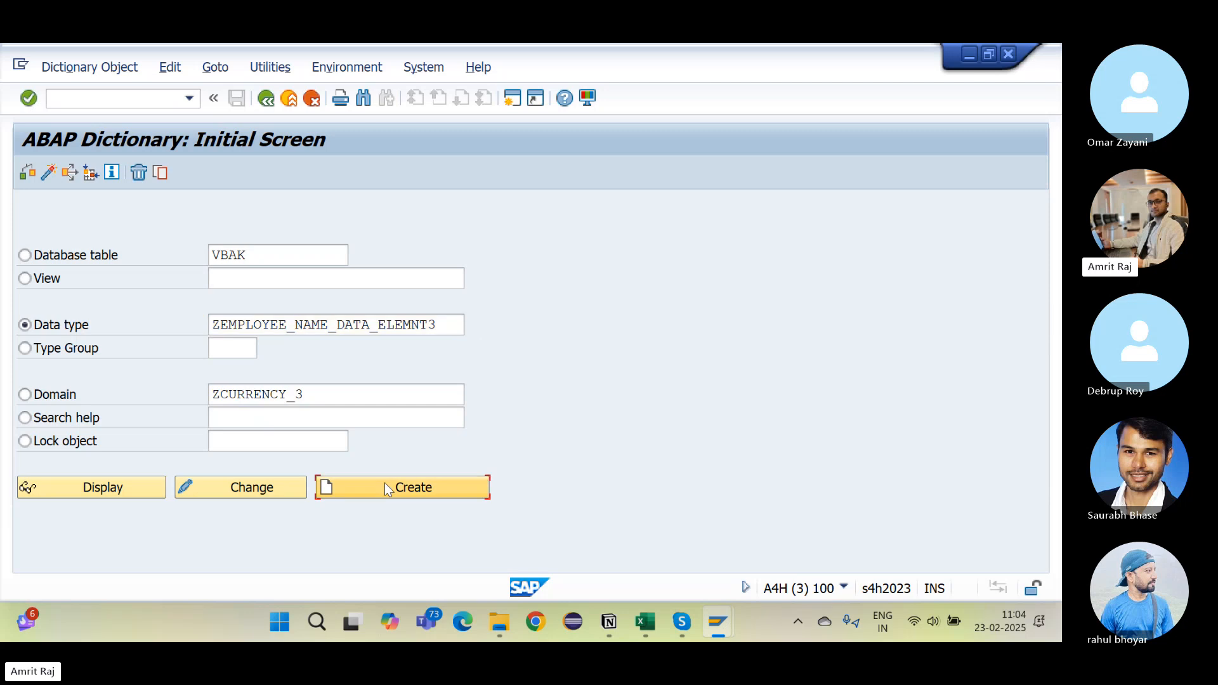
key("Return")
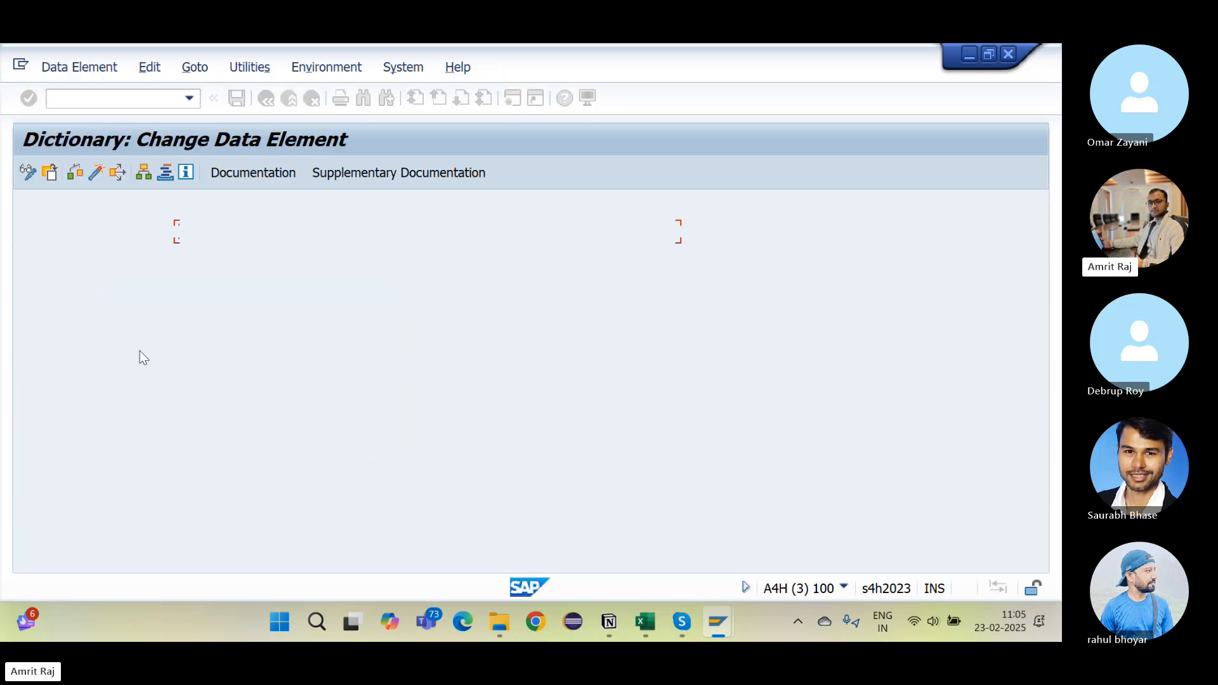
Step: Give it the short description 'Emp Name' and domain ZEMPLOYEE_NAME_3
type("Emp Name")
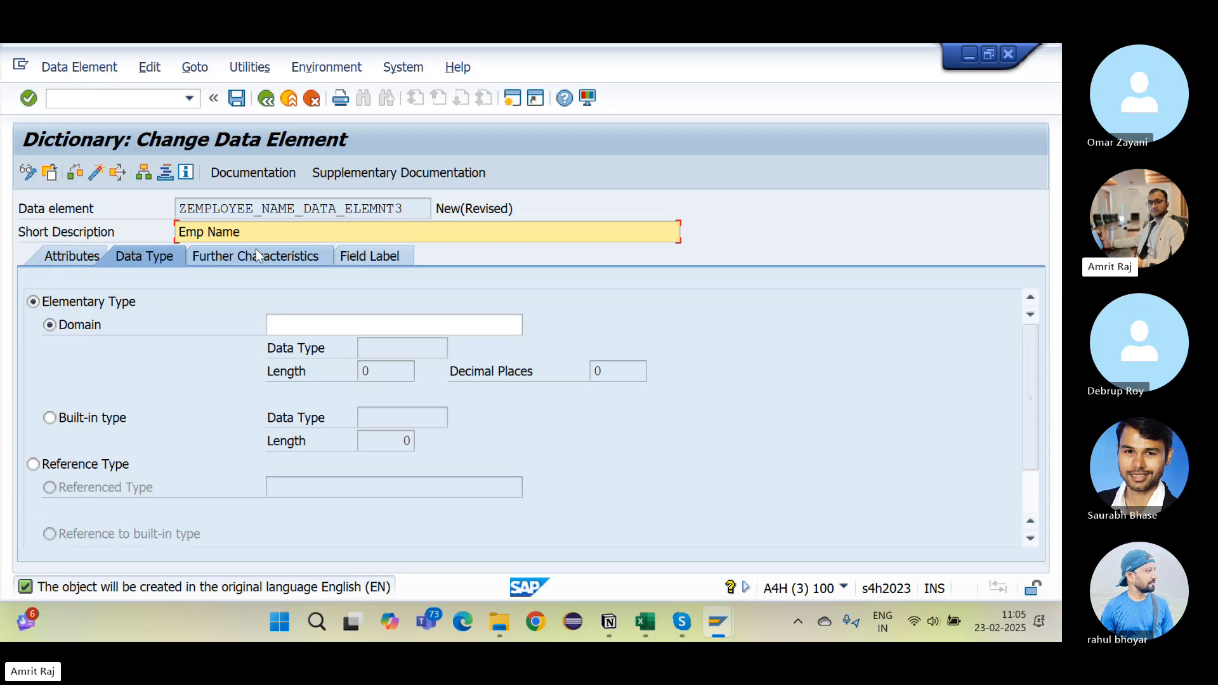
left_click(288, 329)
key("ctrl+v")
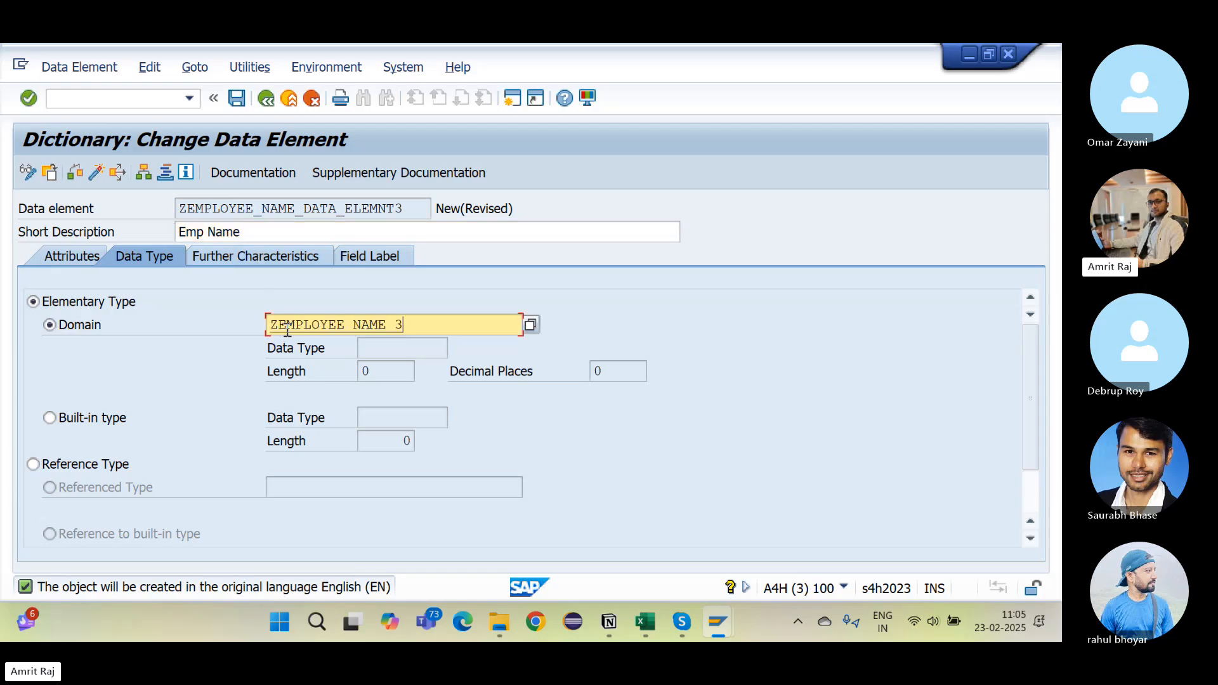
key("Return")
Step: Set the short, medium and long field labels to Emp Name
left_click(377, 263)
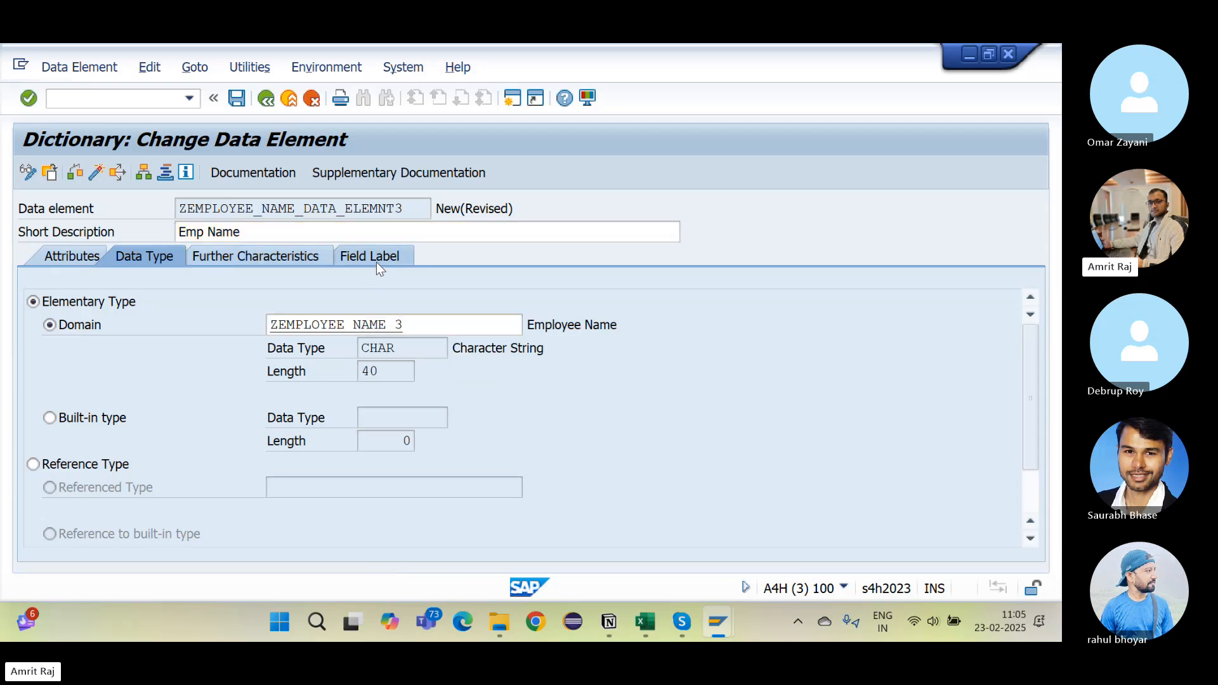
key("ctrl+c")
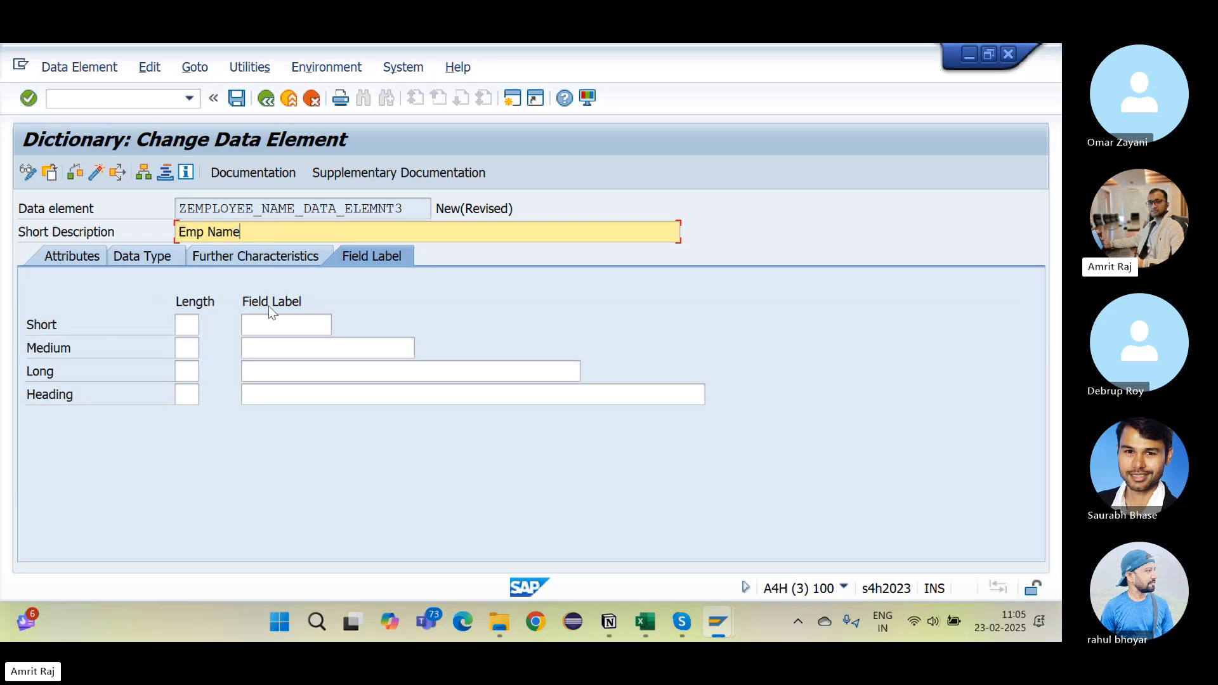
left_click(269, 324)
key("ctrl+v")
key("Tab")
key("ctrl+v")
key("Tab")
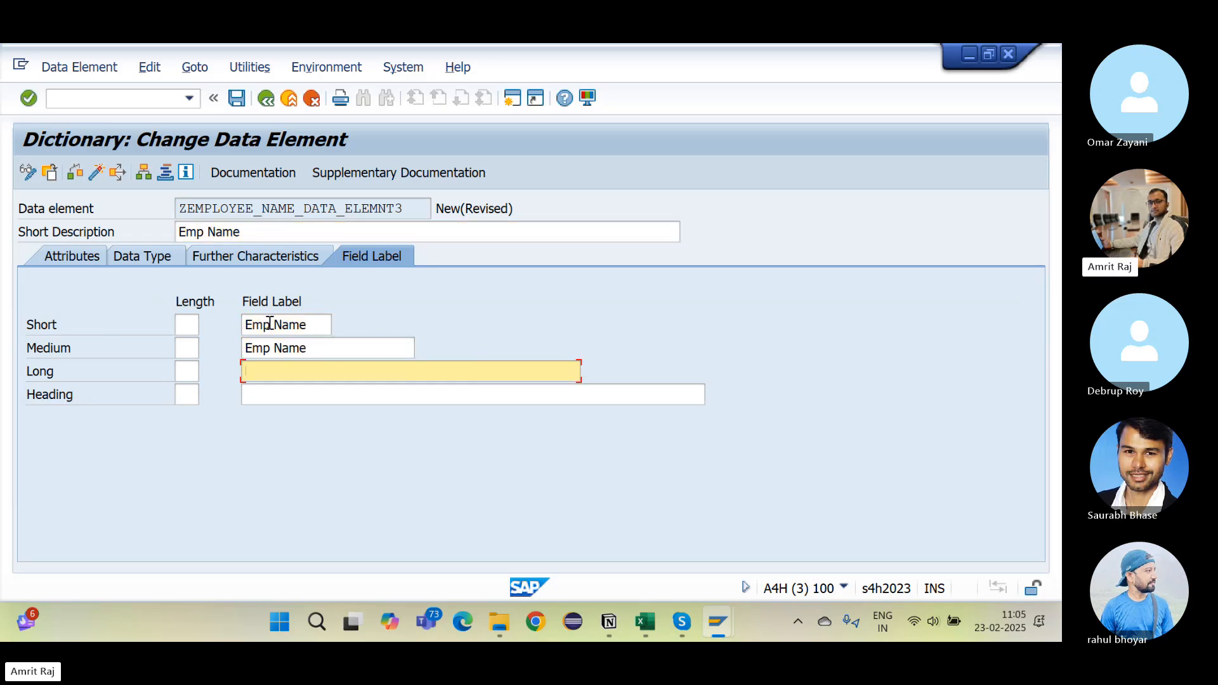
key("ctrl+v")
key("Tab")
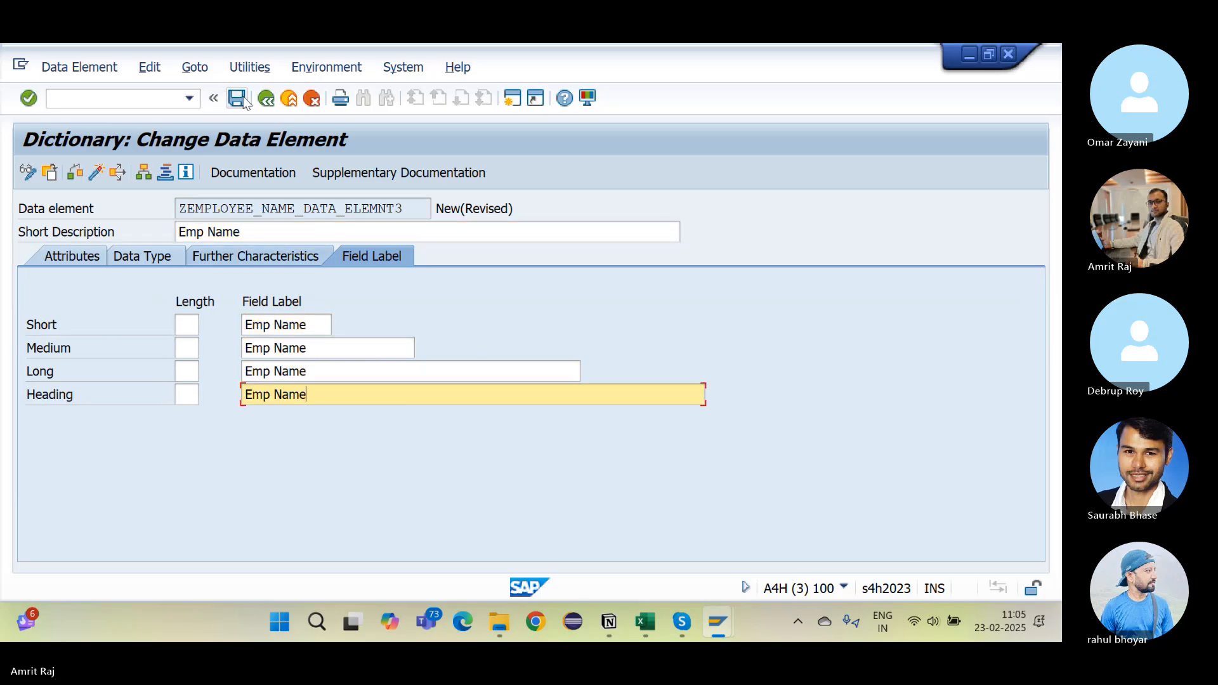
Step: Save, check and activate ZEMPLOYEE_NAME_DATA_ELEMNT3, then select its name for the notes
left_click(244, 99)
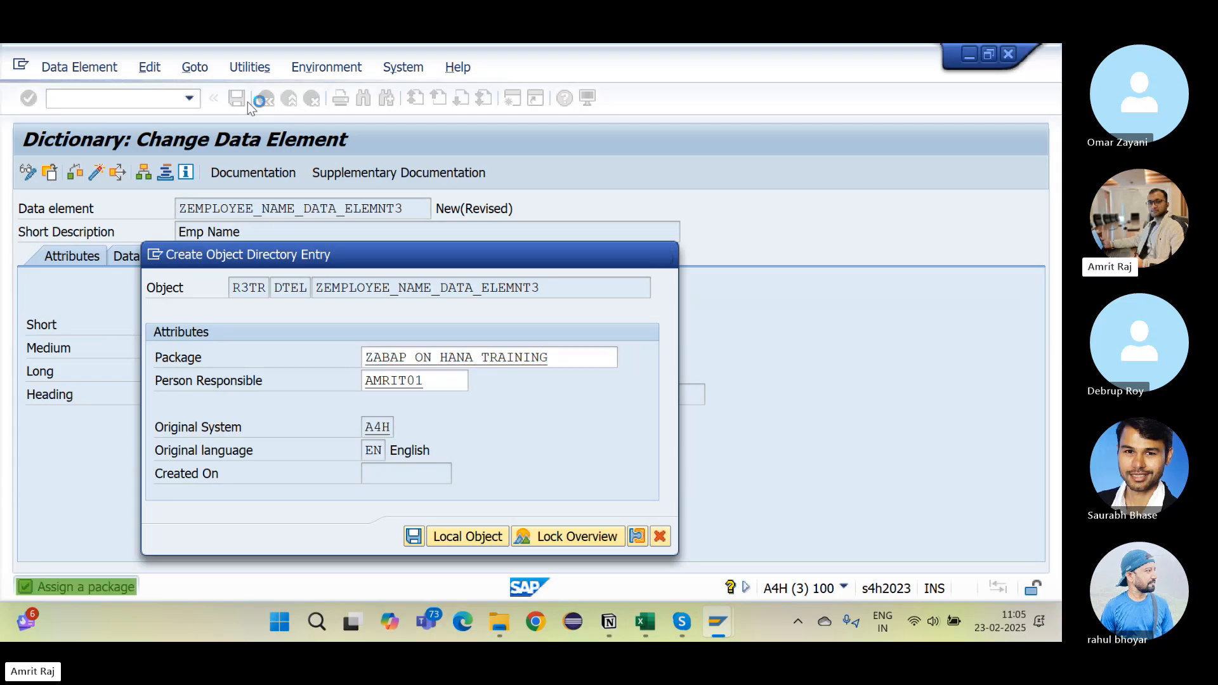
key("Return")
key("Return")
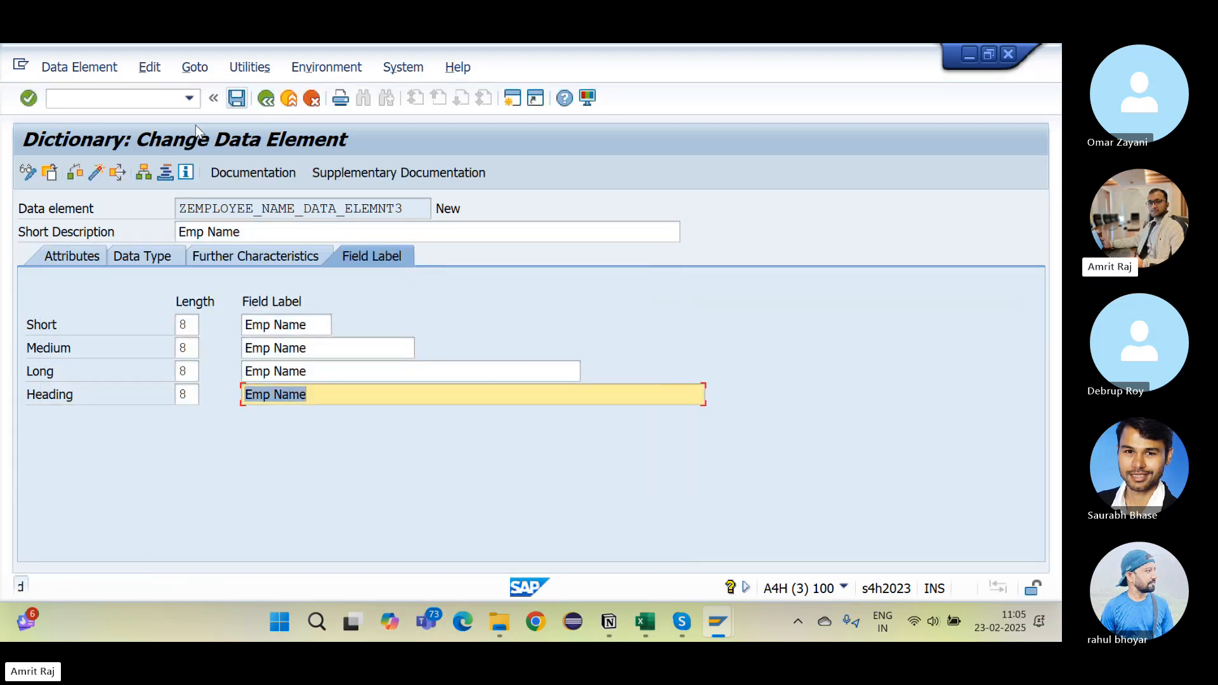
left_click(91, 174)
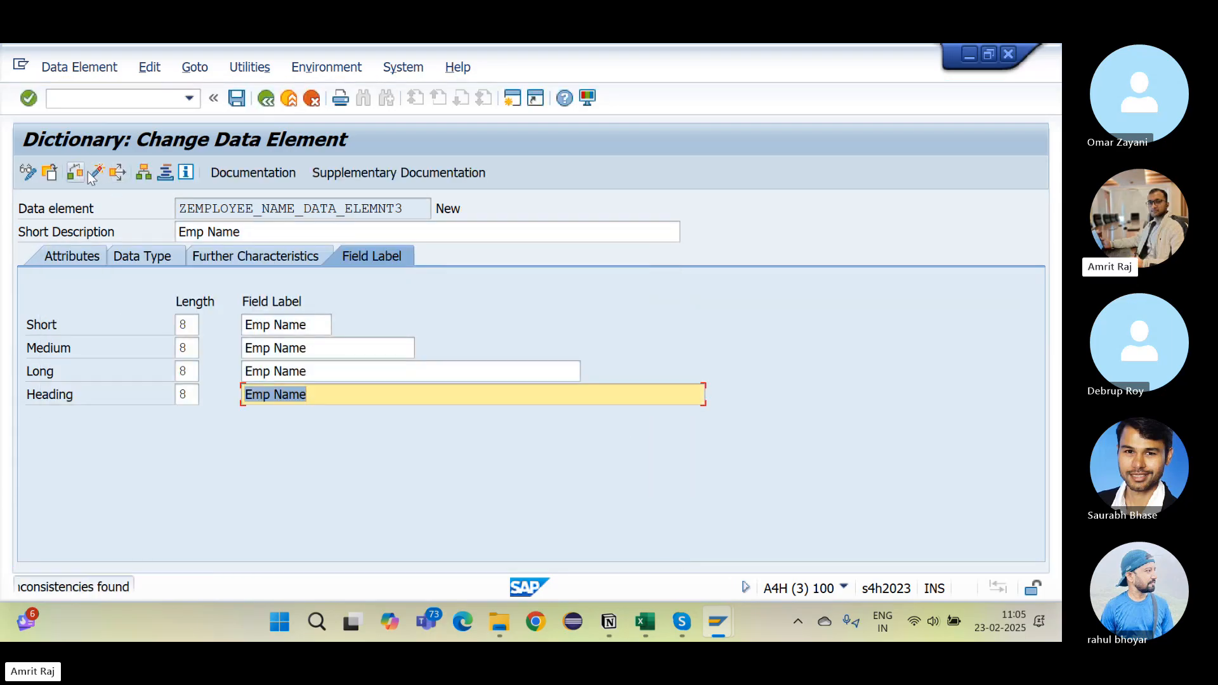
left_click(94, 171)
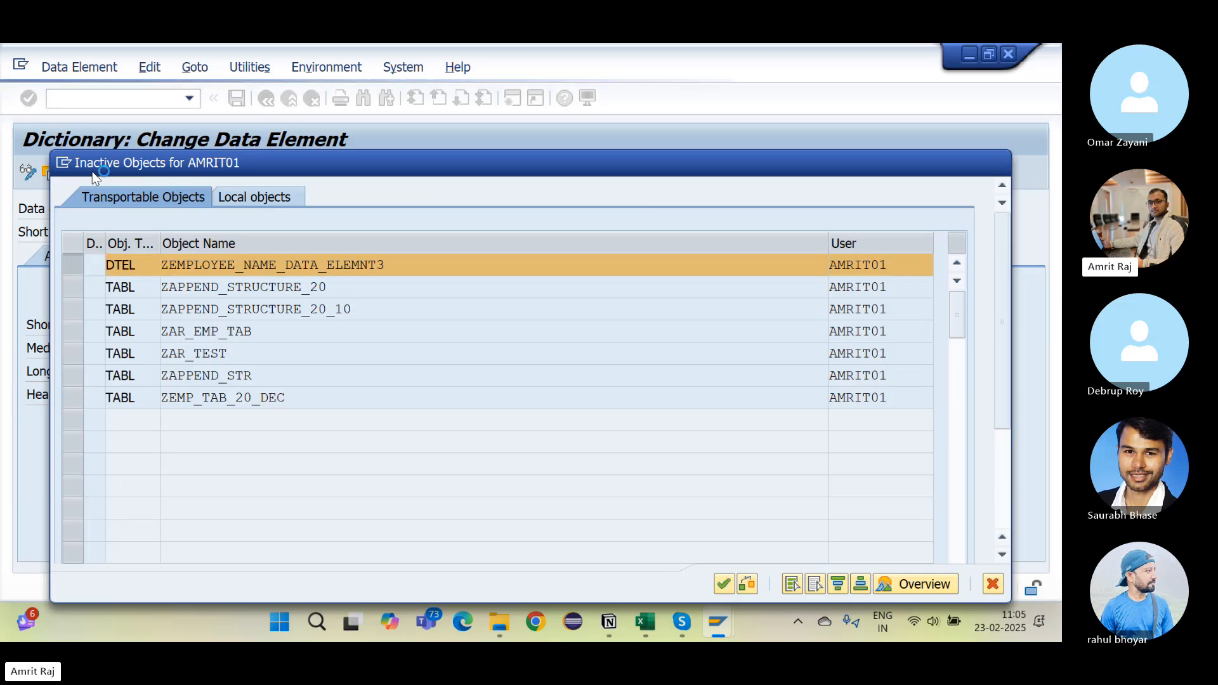
key("Return")
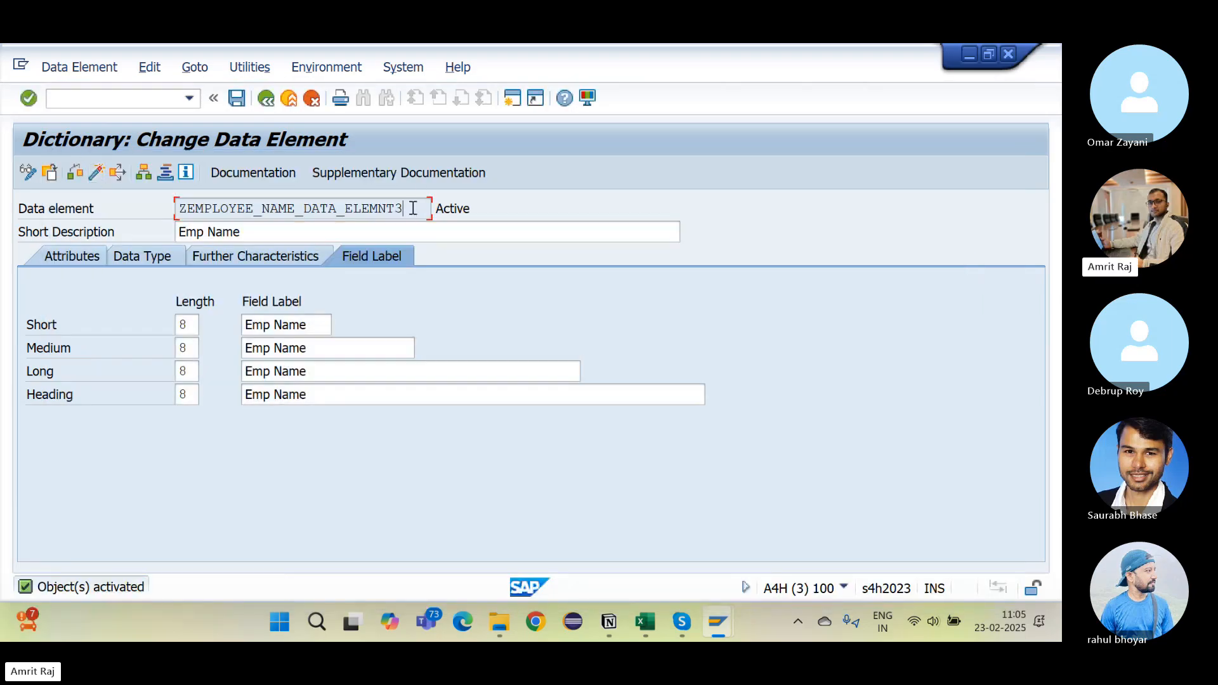
left_click_drag(413, 209, 116, 224)
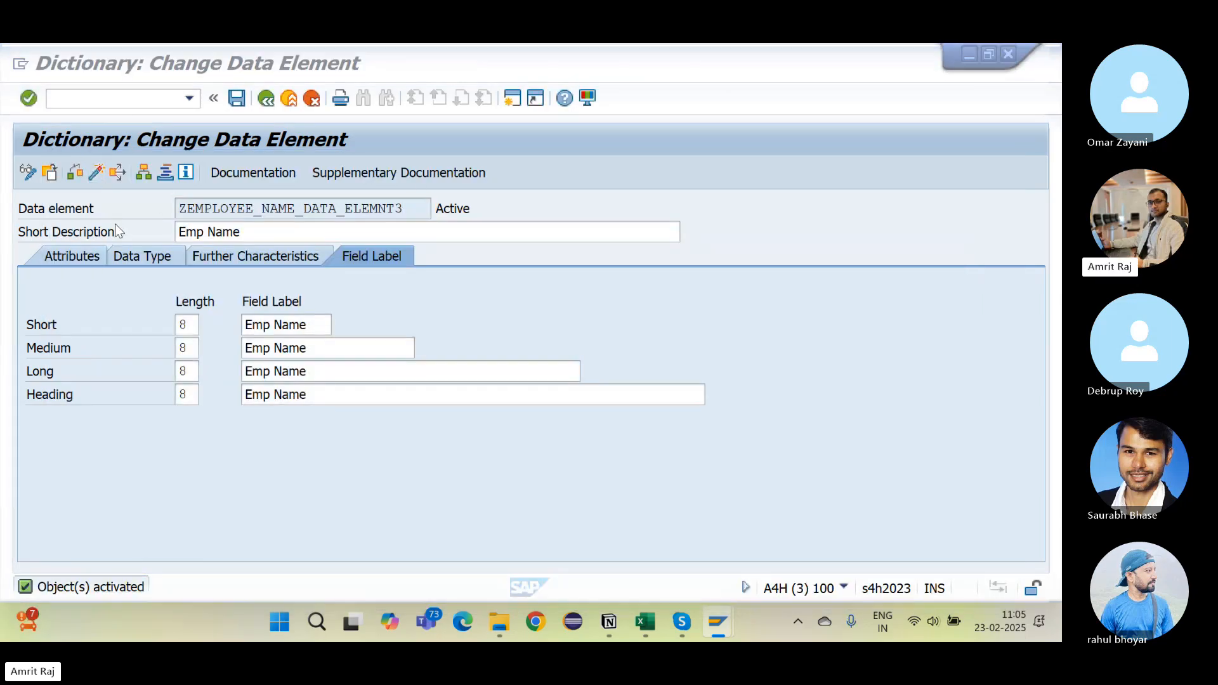
key("alt+Tab")
key("alt+Tab")
Step: Append ZEMPLOYEE_NAME_DATA_ELEMNT3 to the data element bullet and select the ZDEPARTMENT_3 domain name
key("alt+shift+Tab")
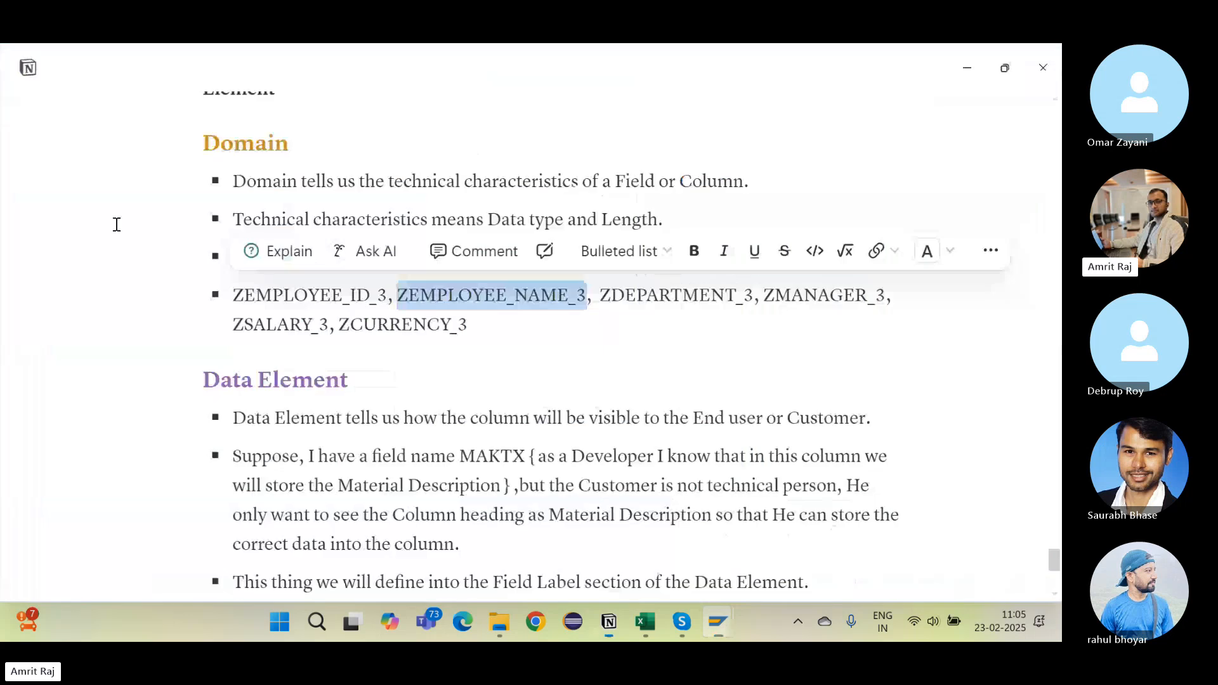
scroll(388, 501, "down", 3)
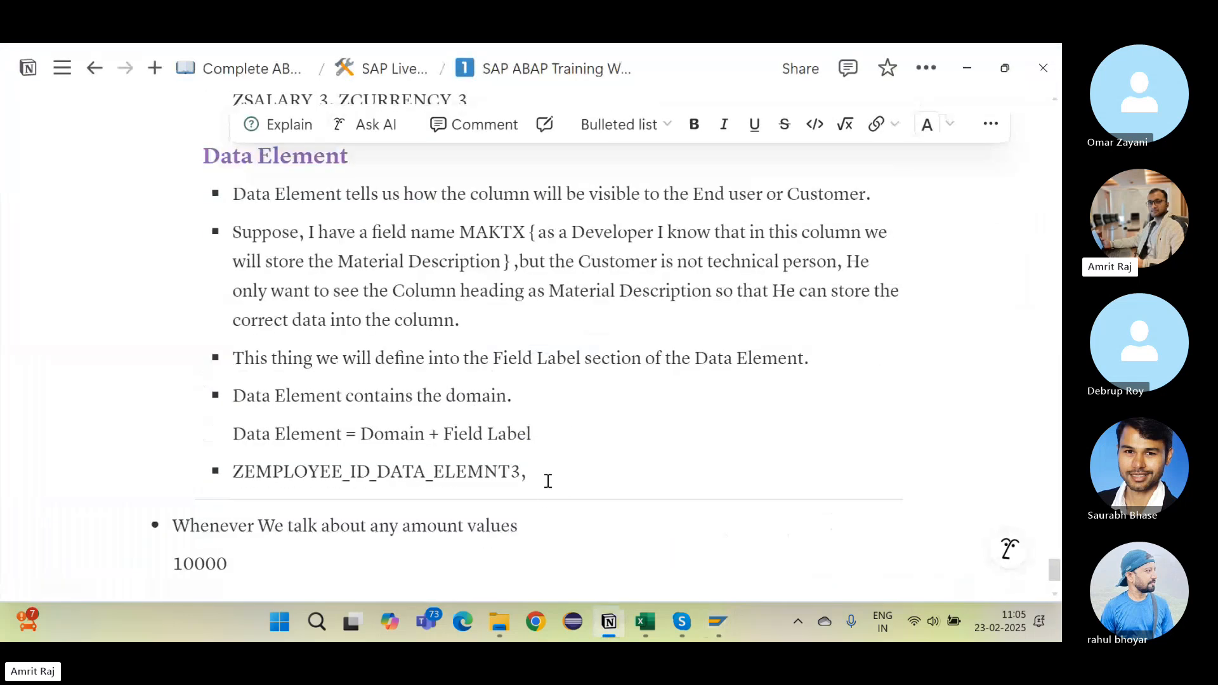
key("ctrl+v")
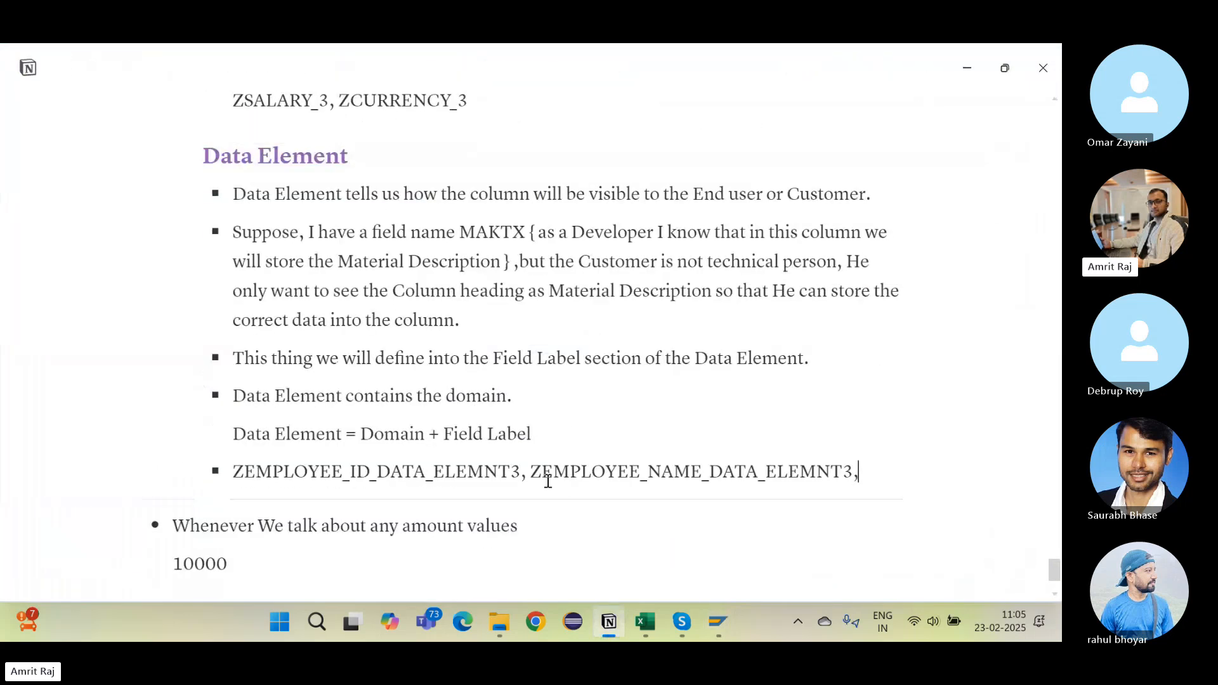
scroll(475, 331, "up", 2)
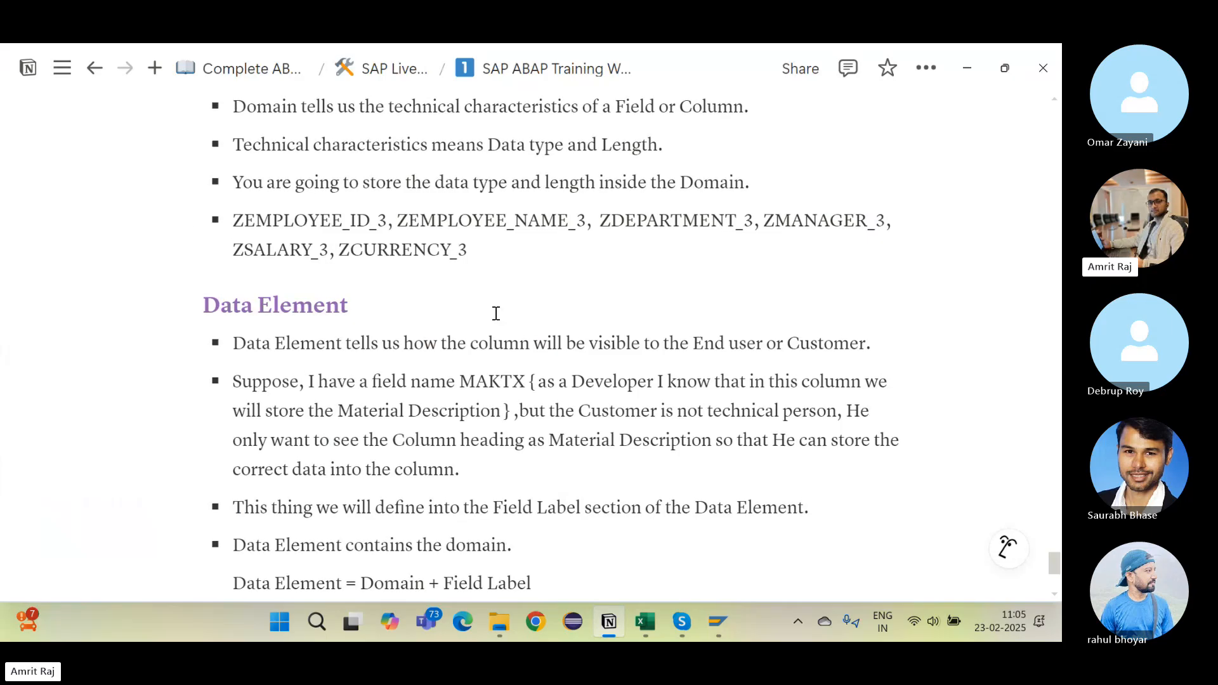
left_click_drag(602, 220, 754, 219)
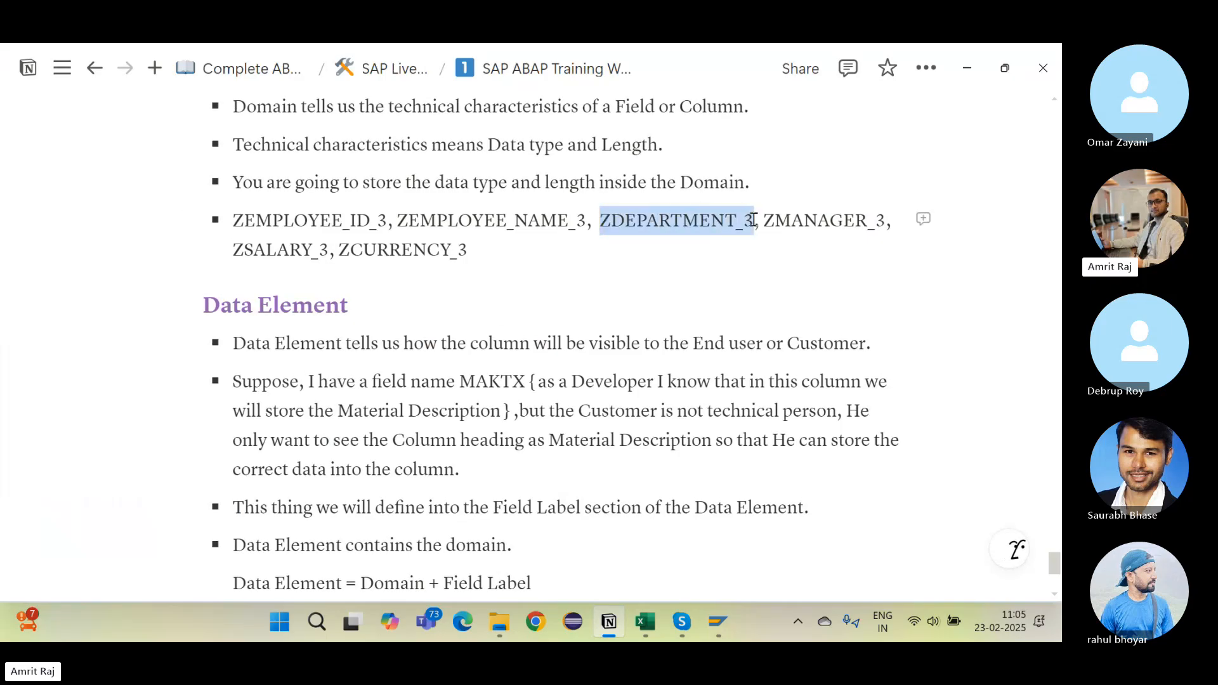
key("alt+Tab")
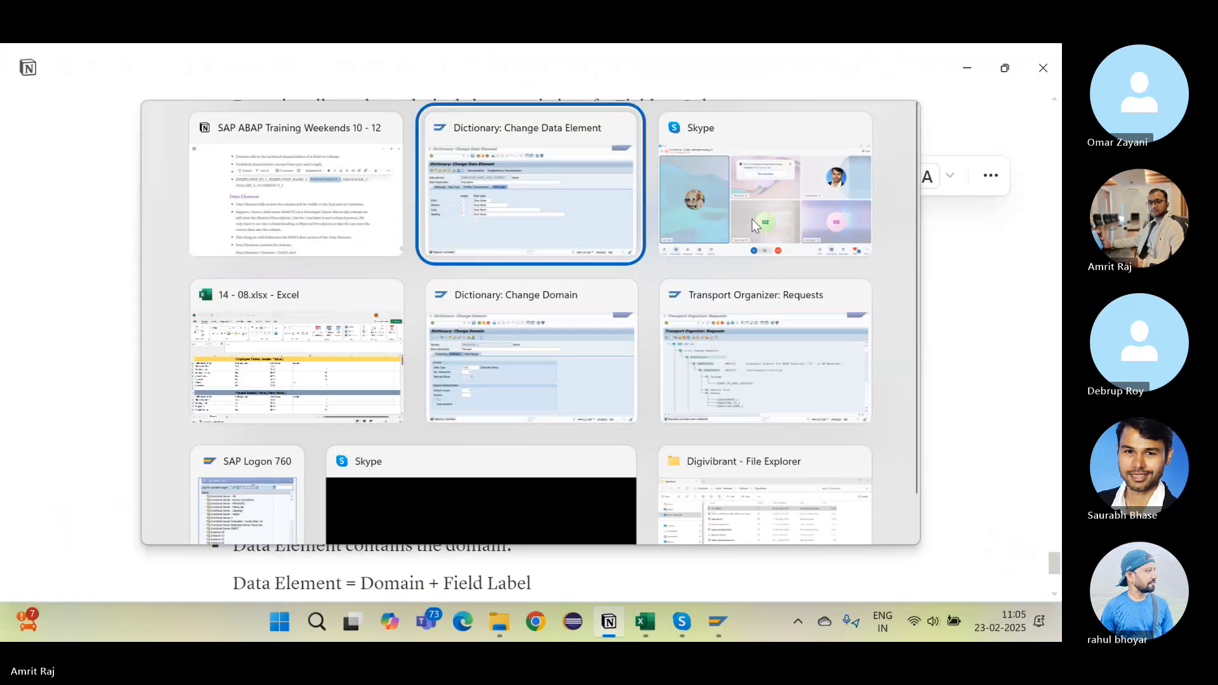
Step: Start creating data element ZDEPARTMENT_DATA_ELEMNT3 from the ABAP Dictionary initial screen
left_click(266, 97)
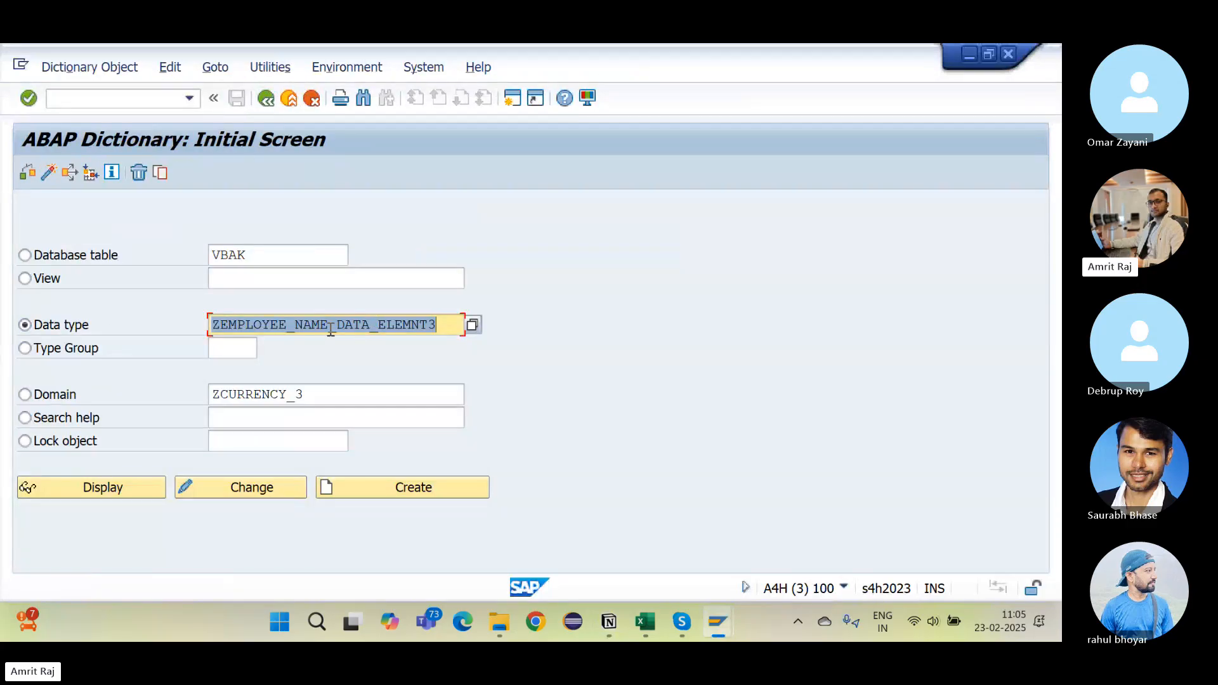
left_click(331, 325)
key("BackSpace")
key("BackSpace")
key("BackSpace")
key("BackSpace")
key("BackSpace")
key("BackSpace")
key("BackSpace")
key("BackSpace")
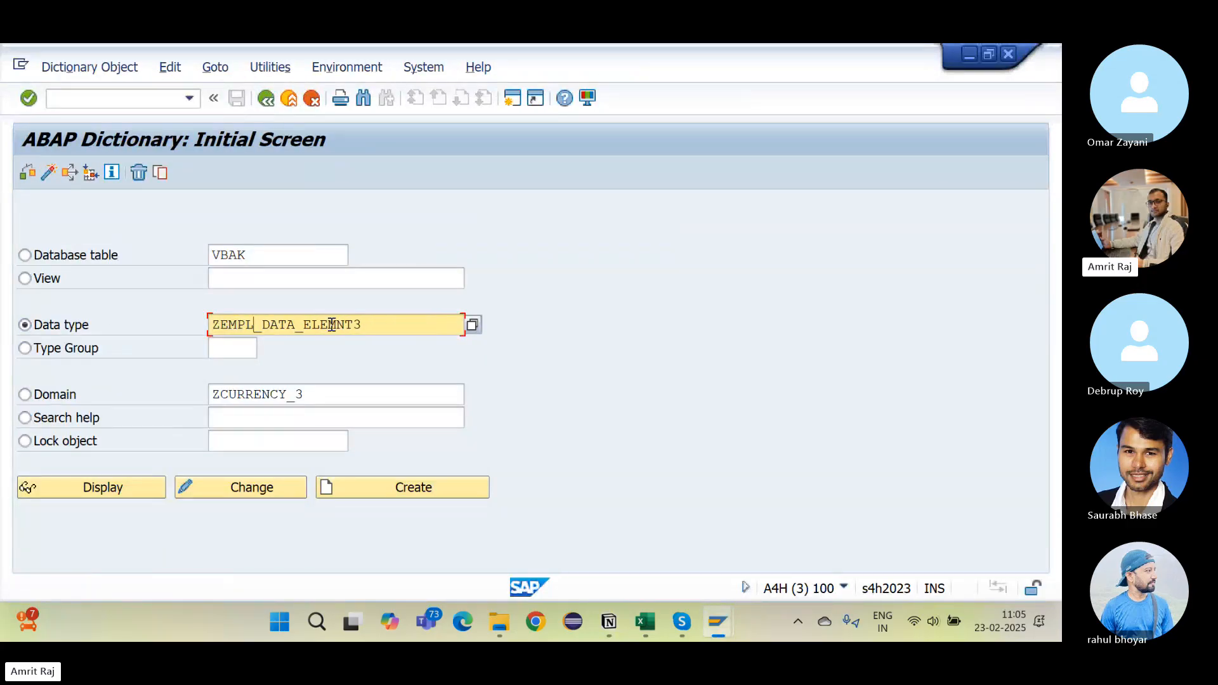
type("DEPARTMENT")
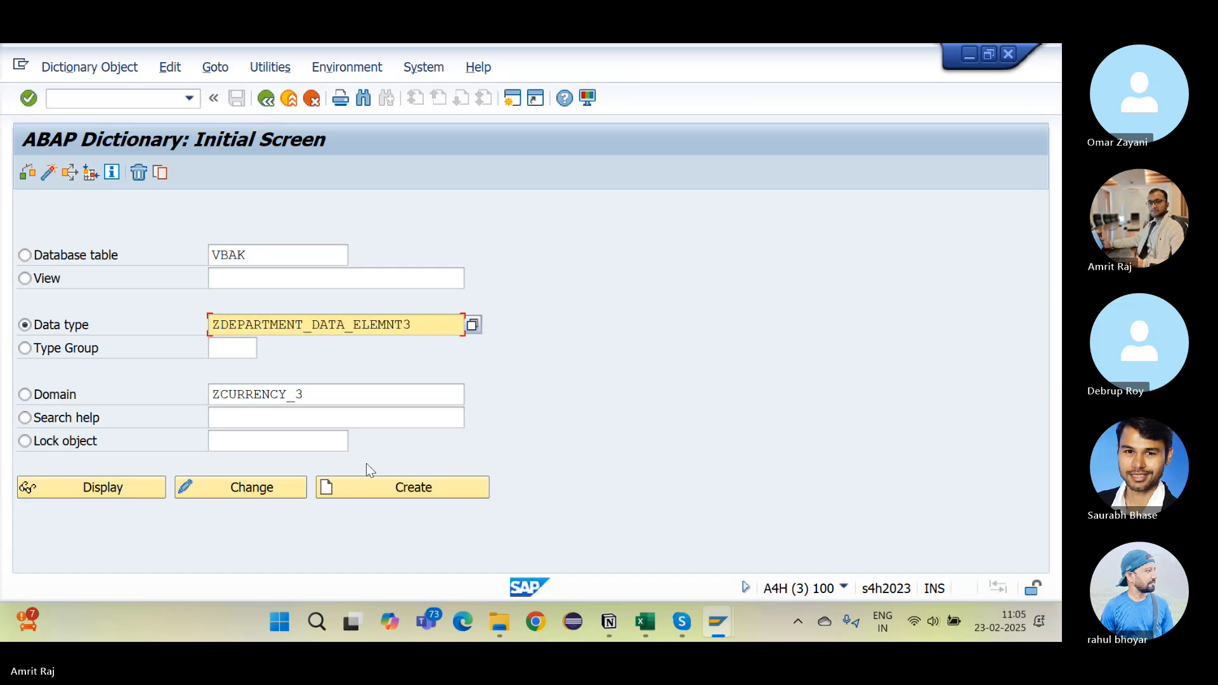
left_click(370, 491)
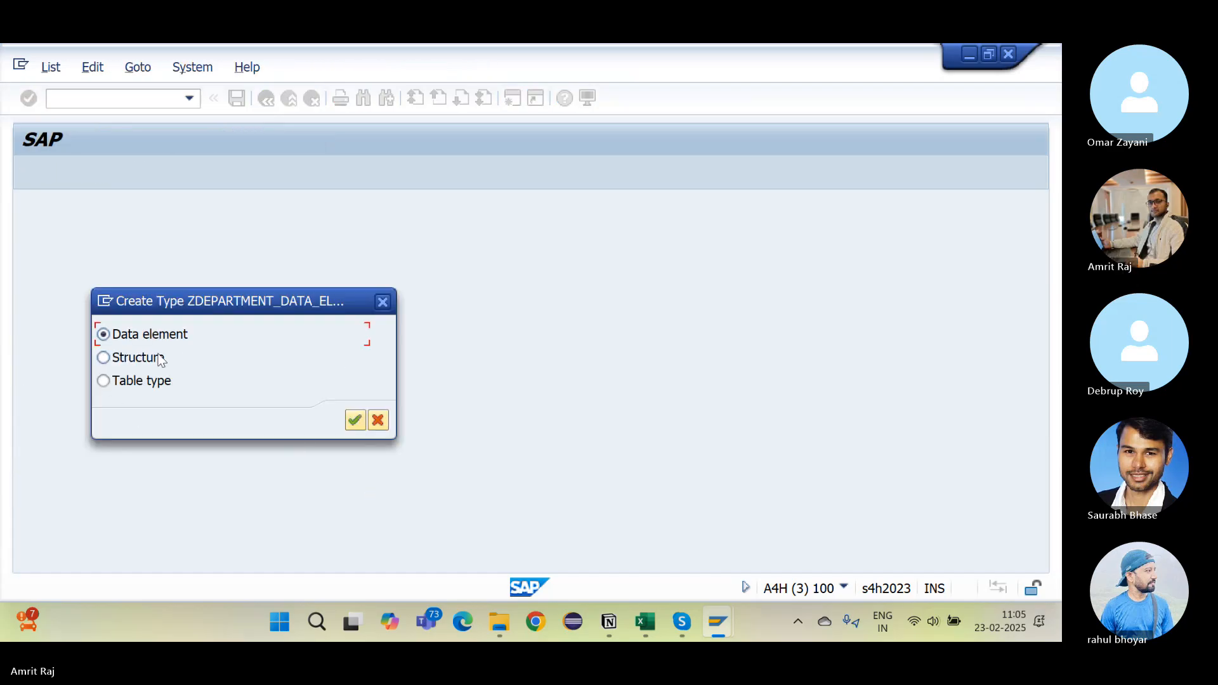
key("Return")
Step: Give it the description Department and domain ZDEPARTMENT_3
type("De")
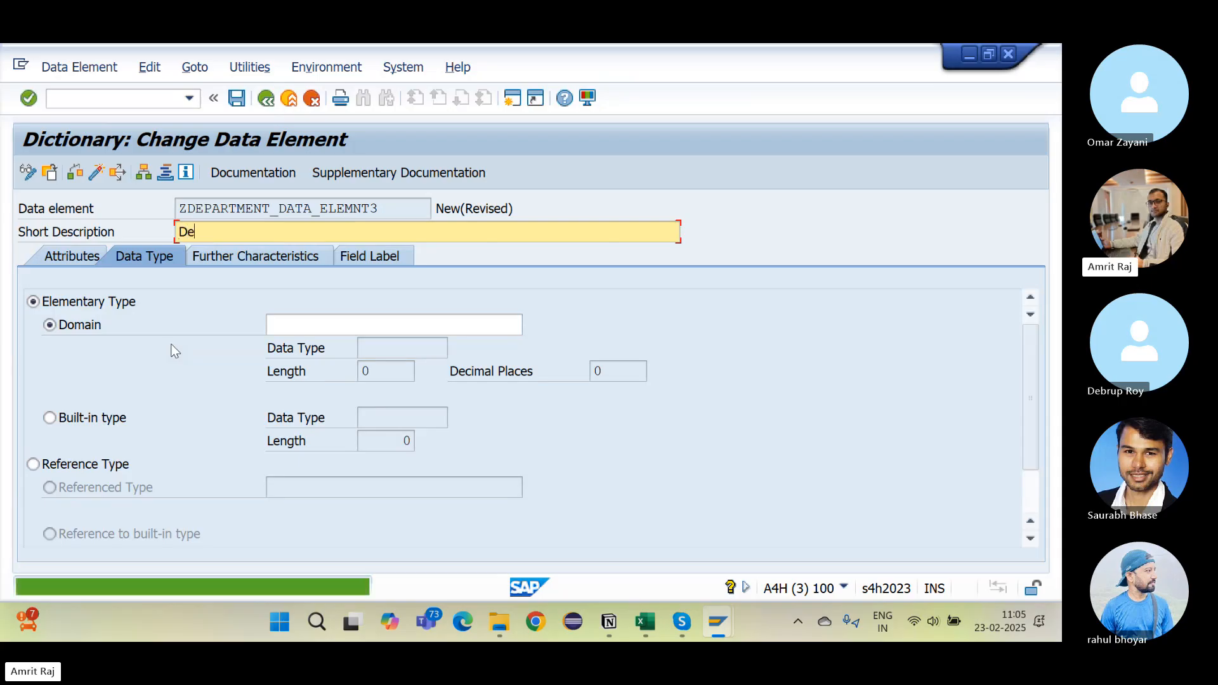
type("partment")
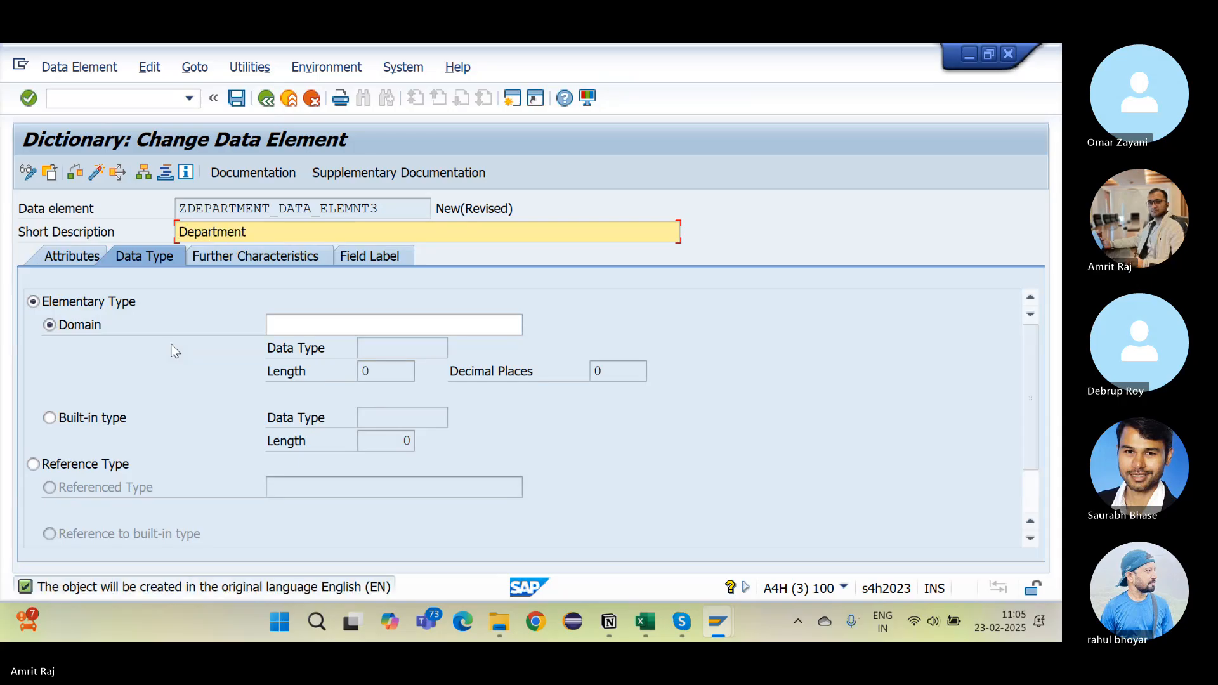
left_click(289, 325)
type("ZDEPARTMENT_3")
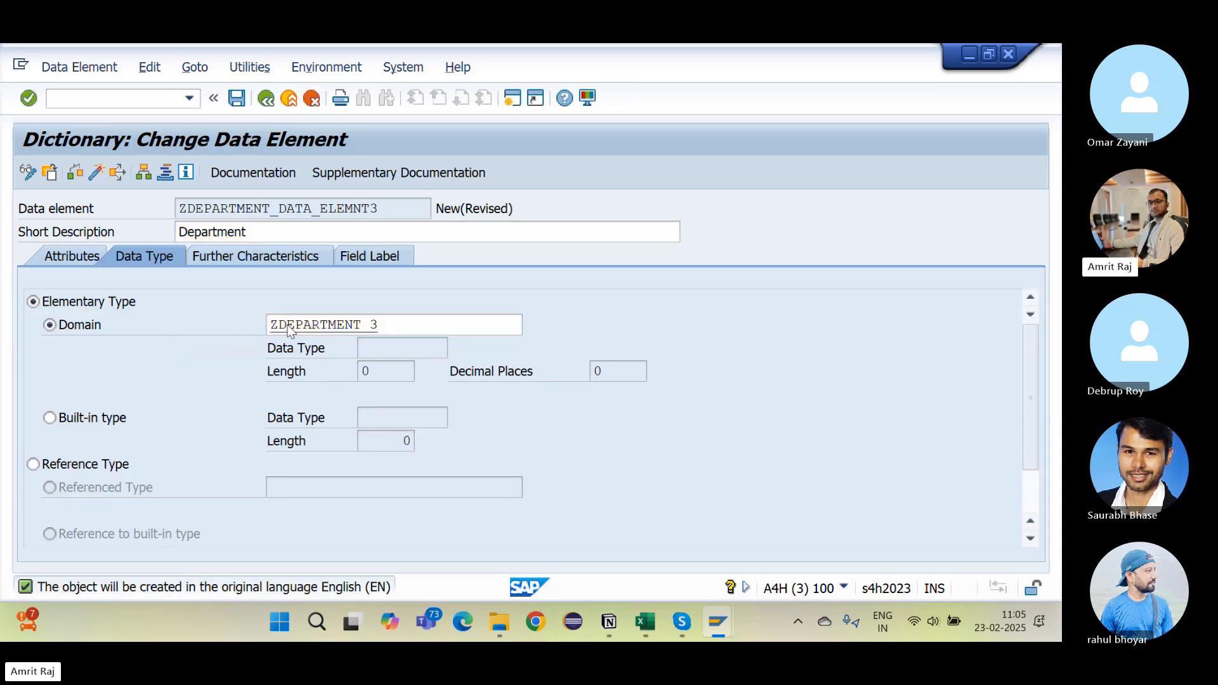
key("Return")
Step: Fill the short, medium and long field labels with Department
left_click(393, 257)
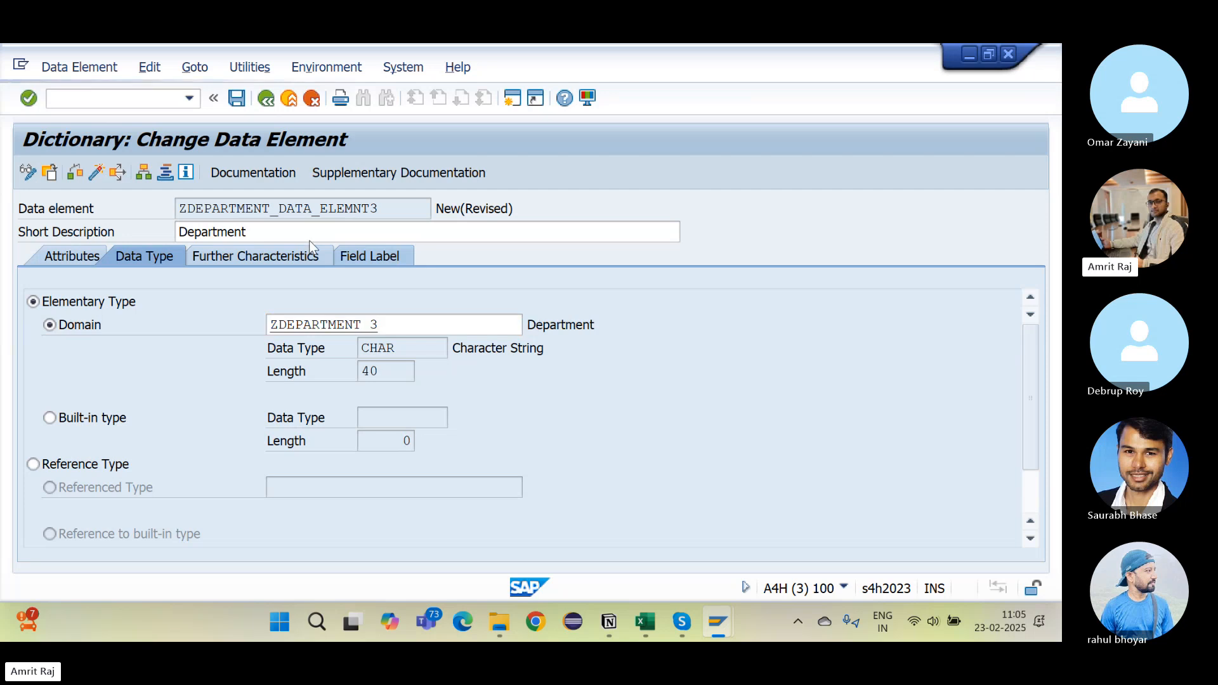
left_click(250, 235)
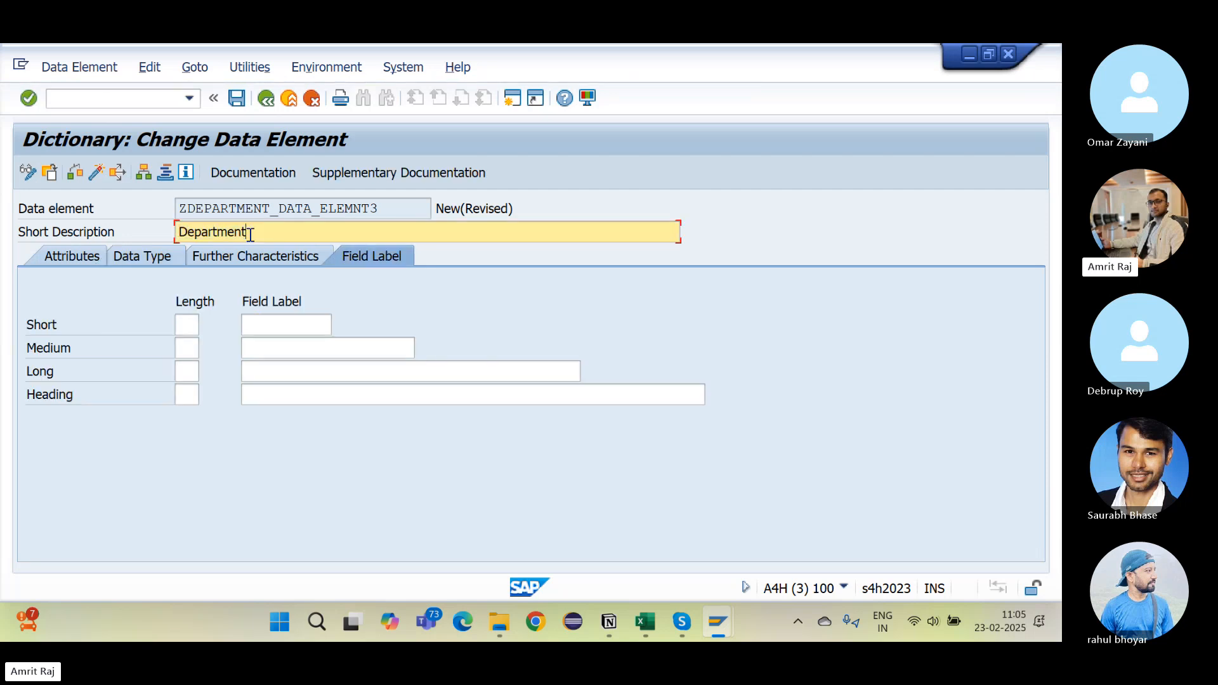
left_click(272, 321)
type("Department")
key("Tab")
key("ctrl+v")
key("Tab")
key("ctrl+v")
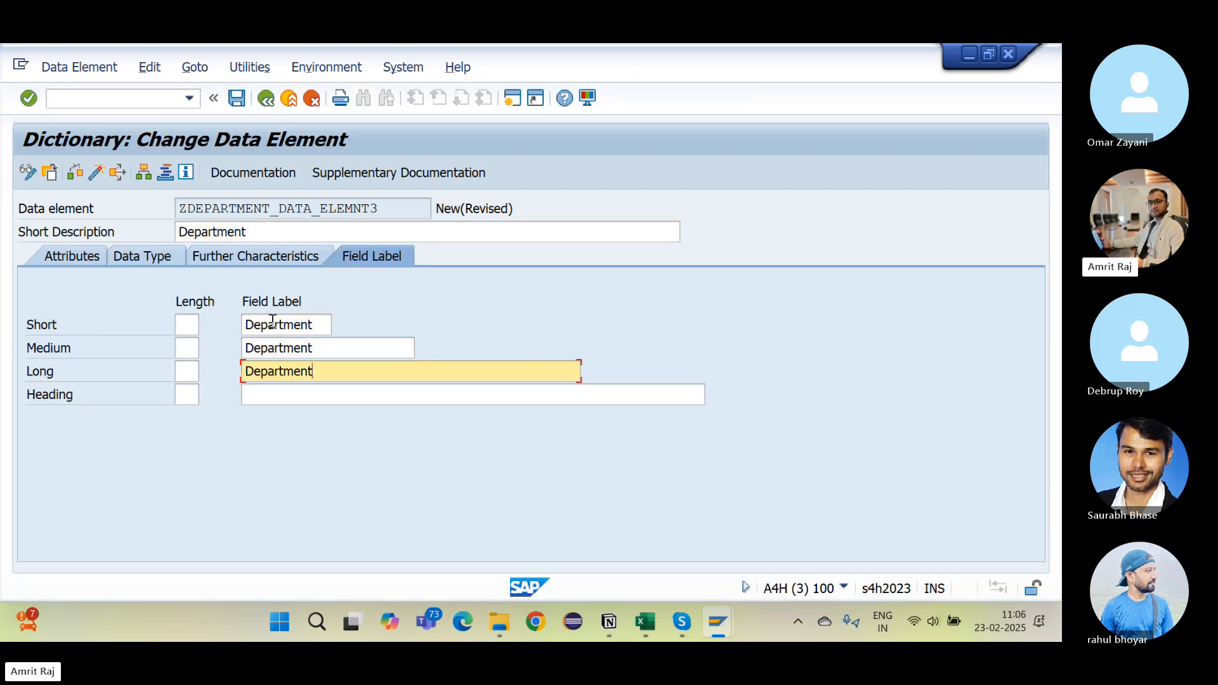
key("Tab")
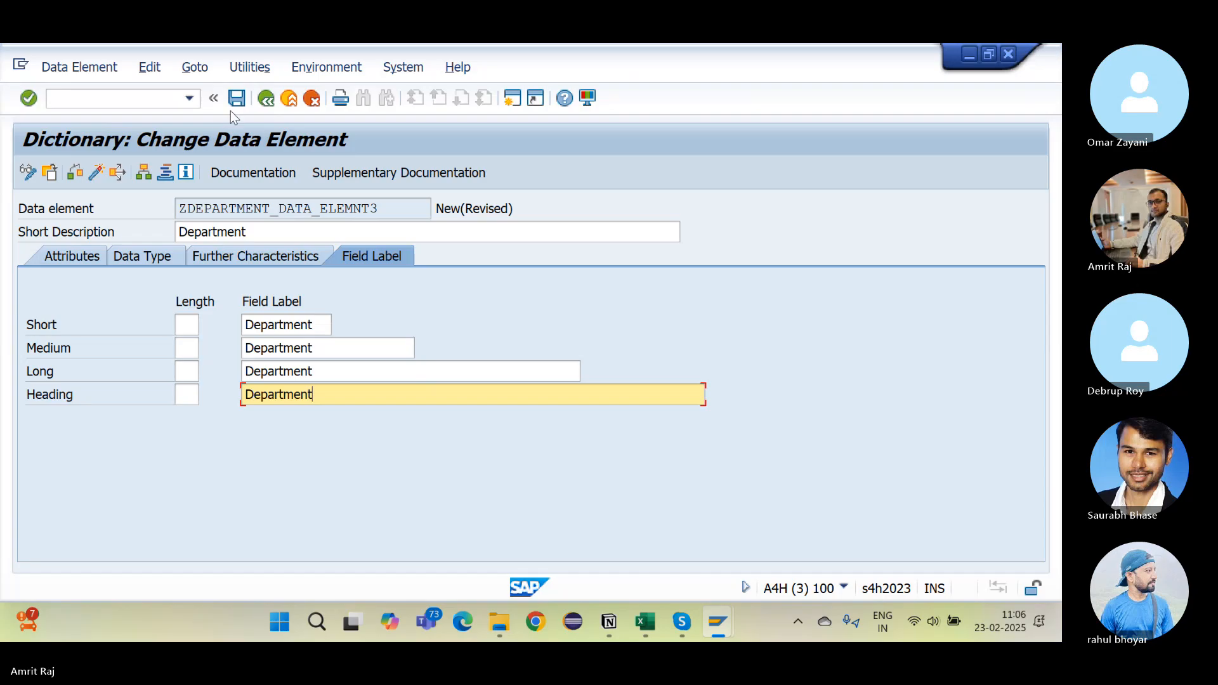
Step: Save and activate ZDEPARTMENT_DATA_ELEMNT3, then copy its name for the notes
left_click(236, 98)
key("Return")
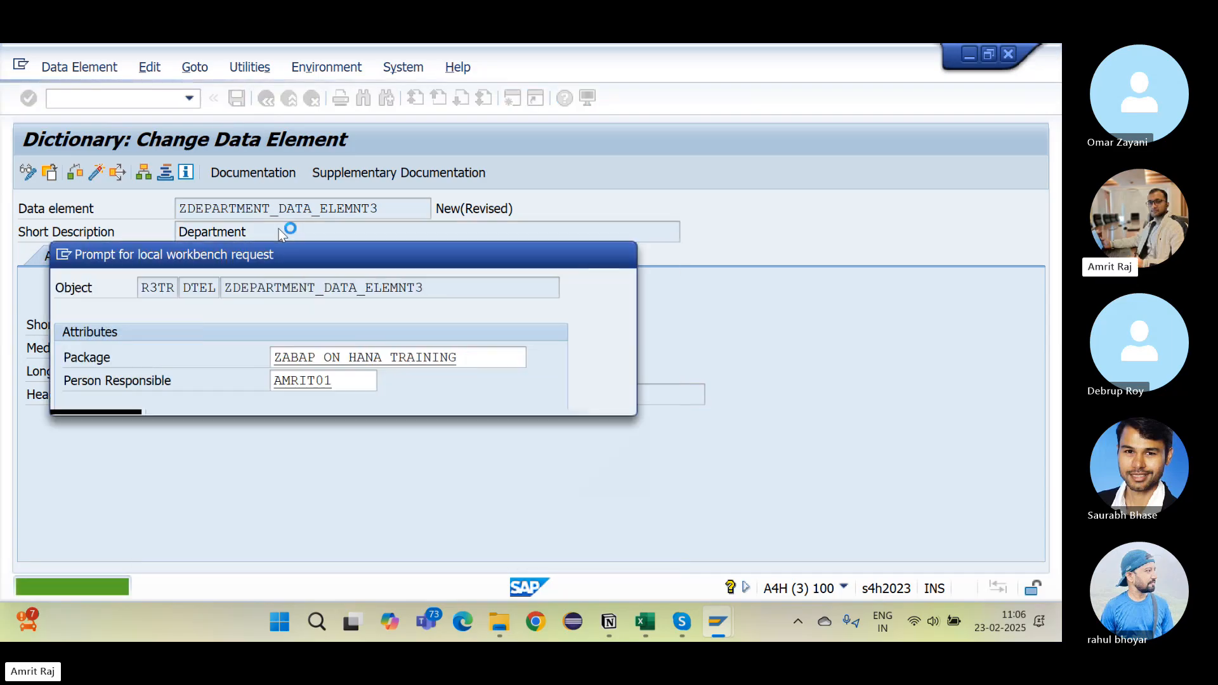
key("Return")
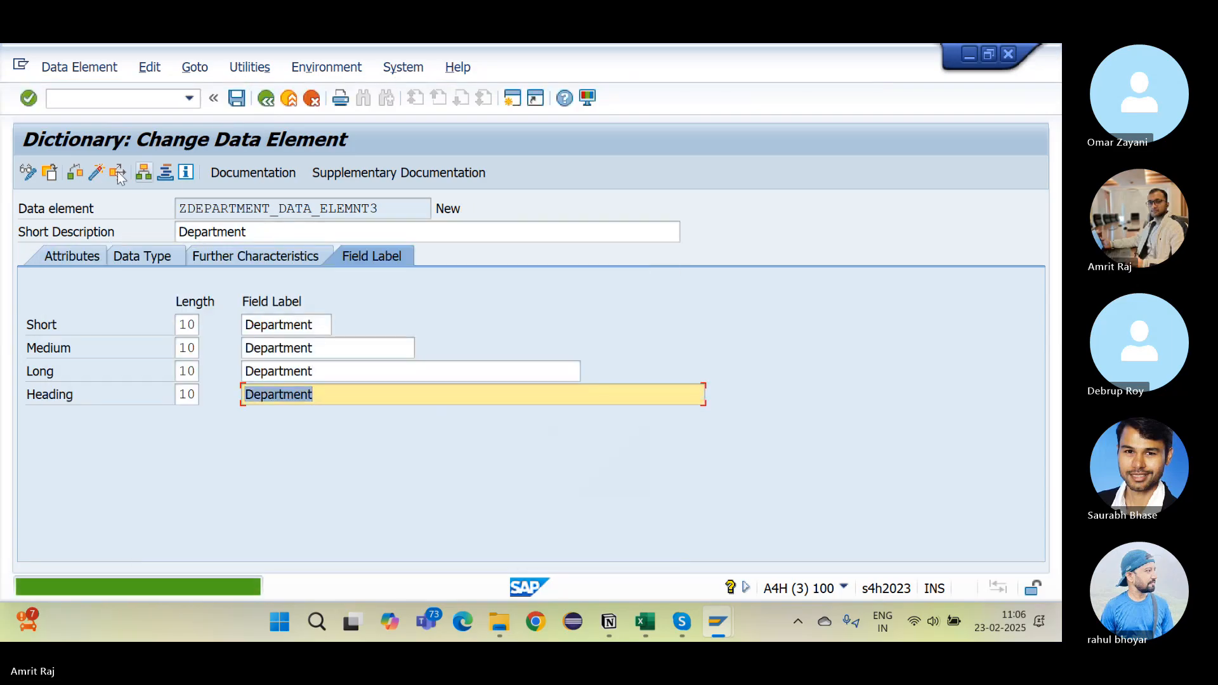
left_click(96, 172)
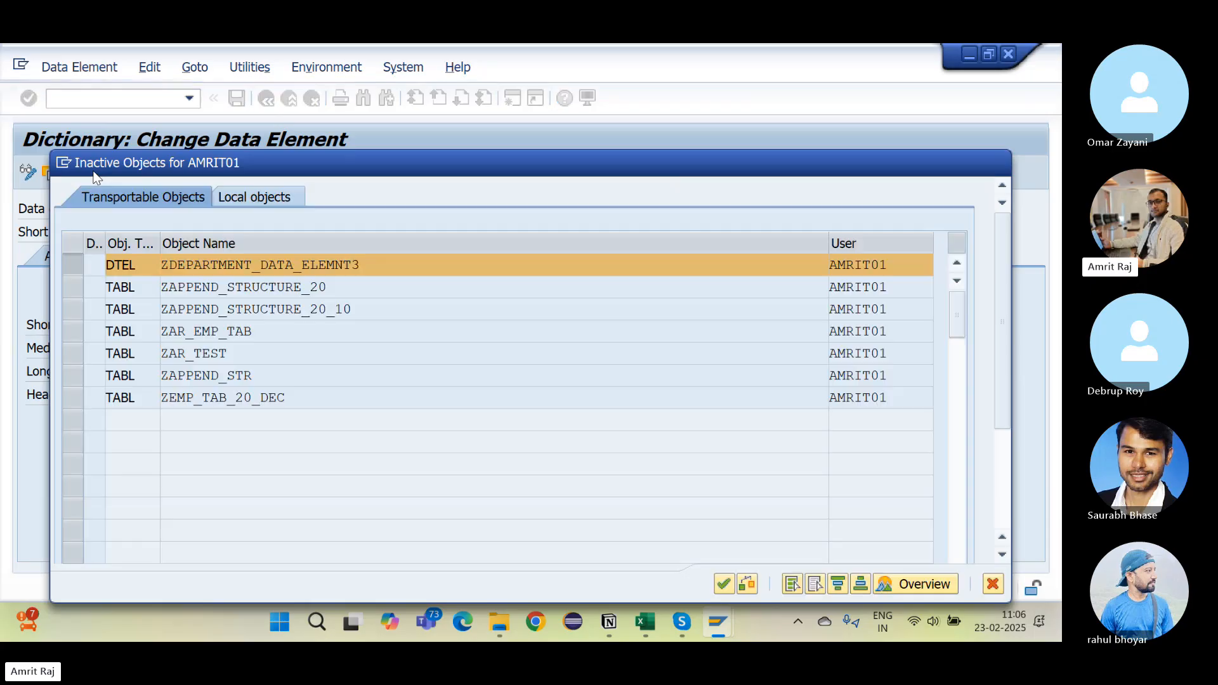
key("Return")
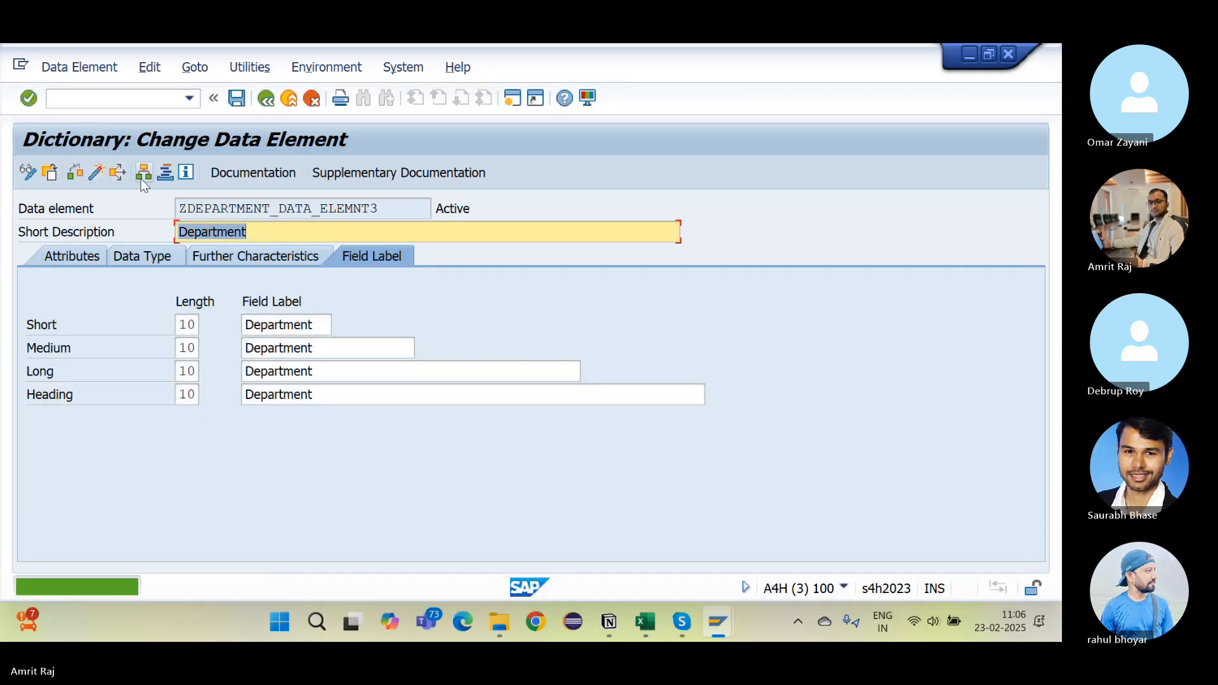
left_click_drag(380, 210, 83, 215)
key("ctrl+c")
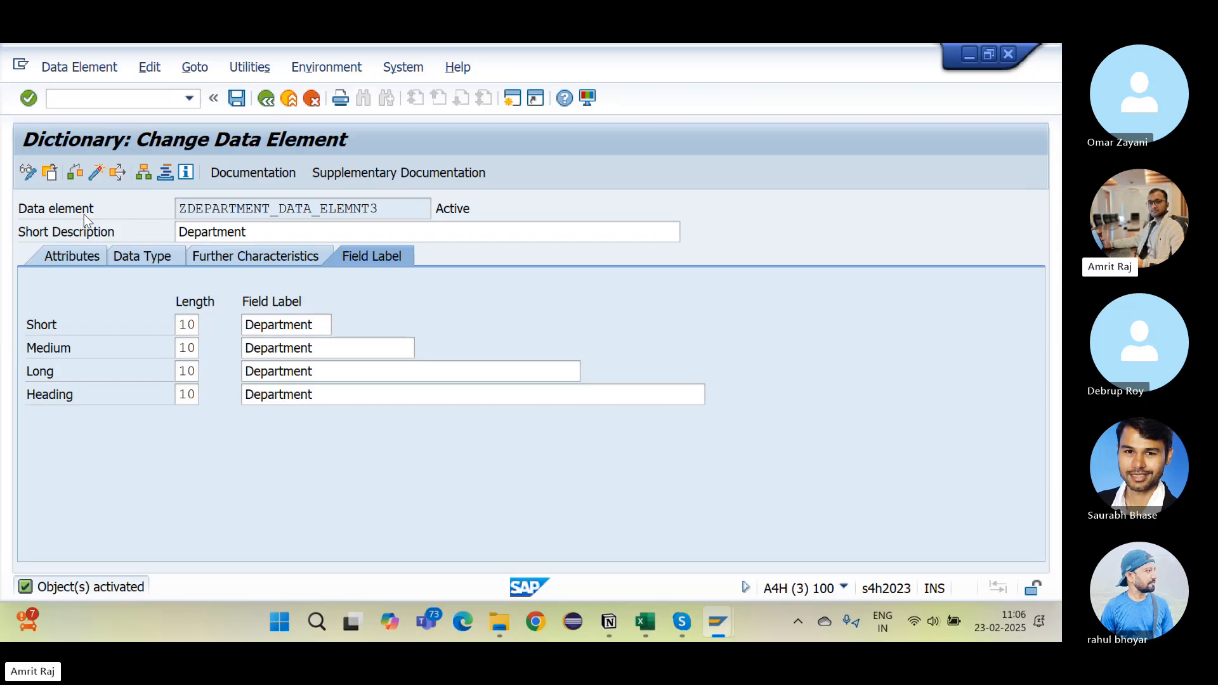
key("alt+Tab")
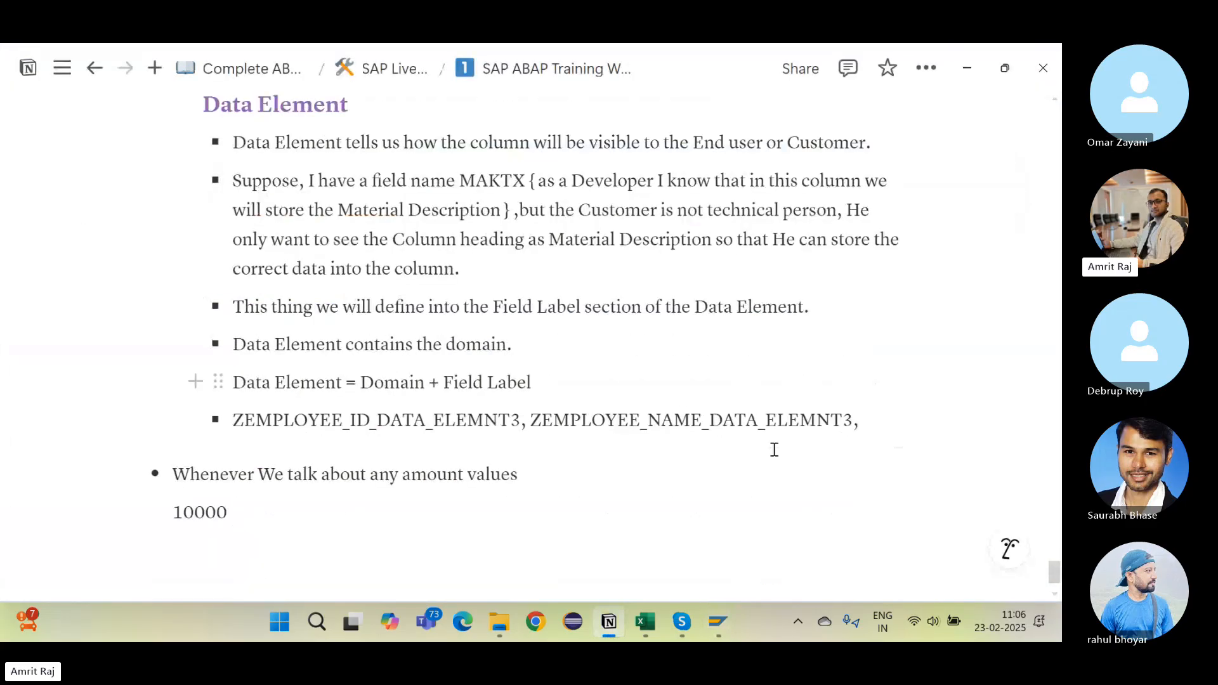
Step: Paste ZDEPARTMENT_DATA_ELEMNT3 into the data element bullet and select the ZMANAGER_3 domain name
key("ctrl+v")
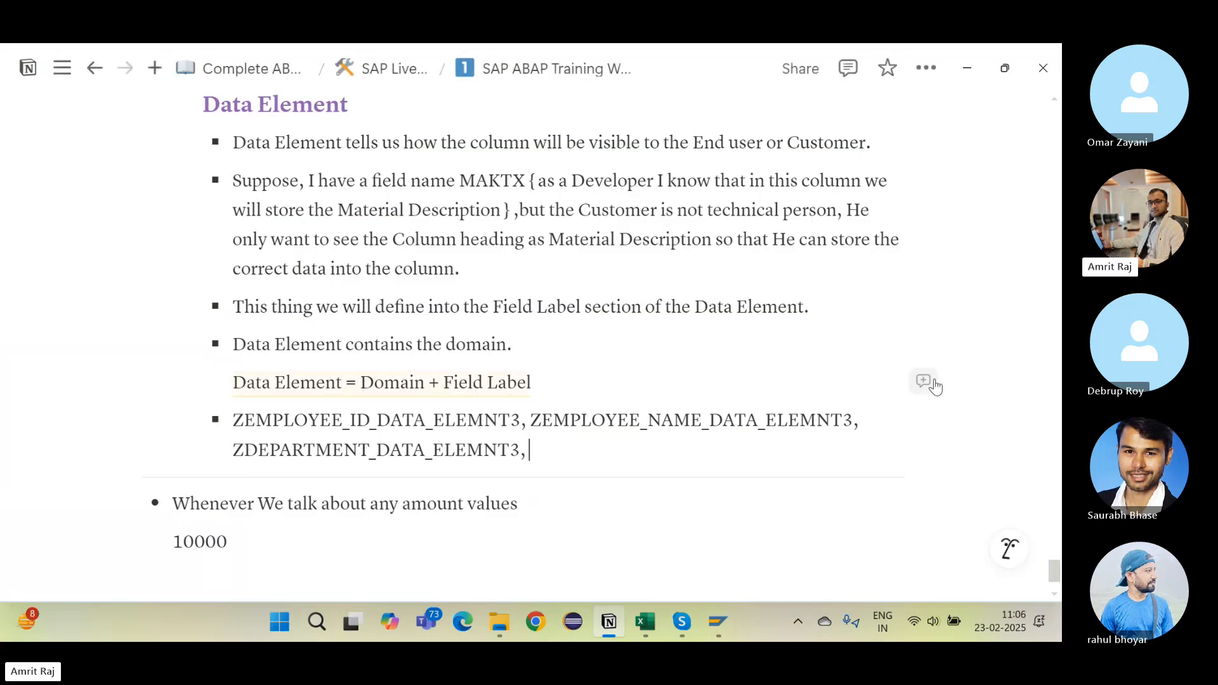
scroll(931, 378, "up", 3)
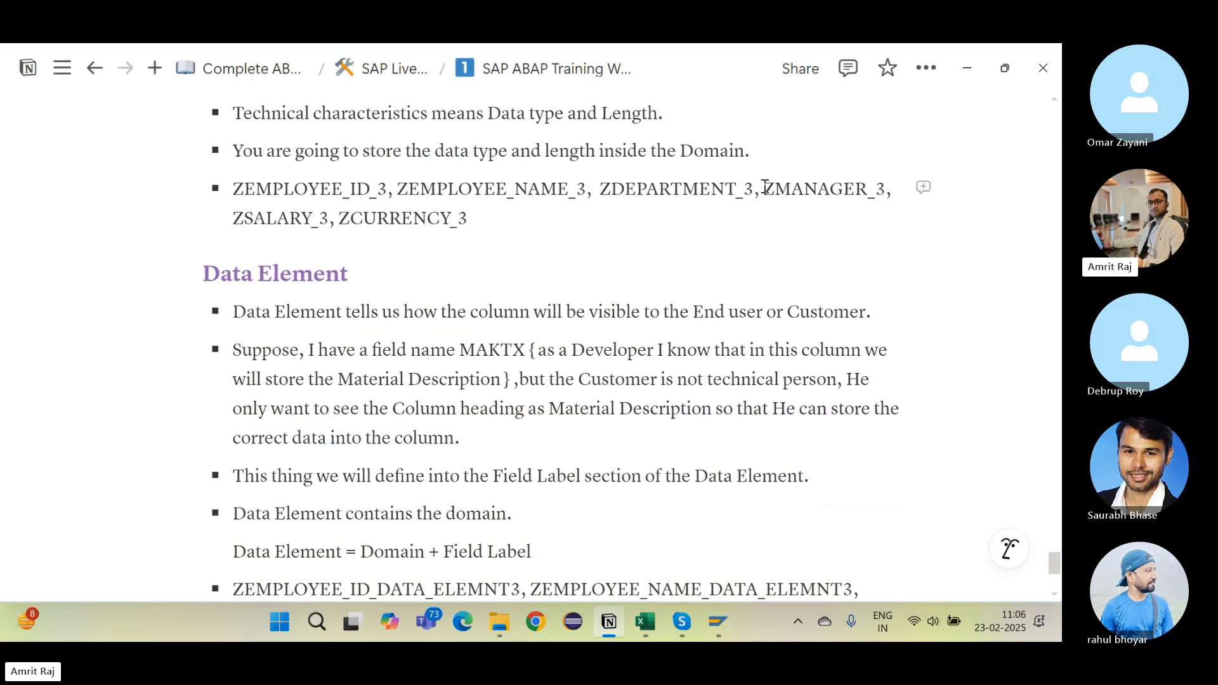
left_click_drag(766, 187, 882, 187)
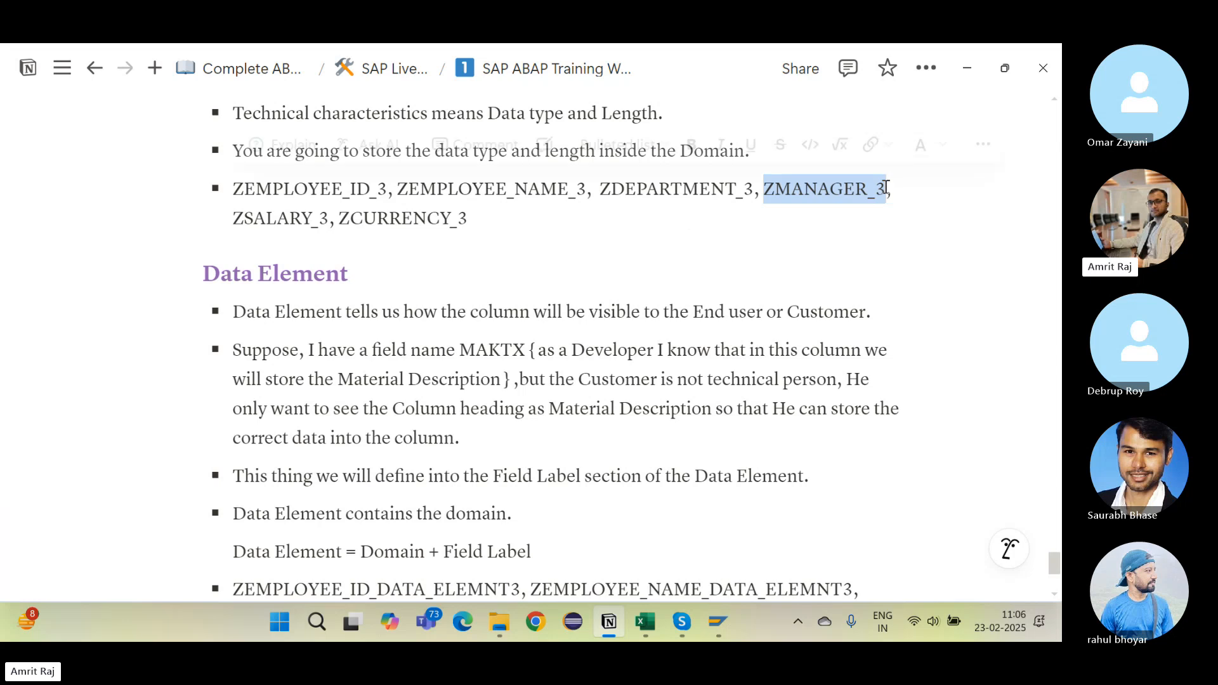
key("alt+Tab")
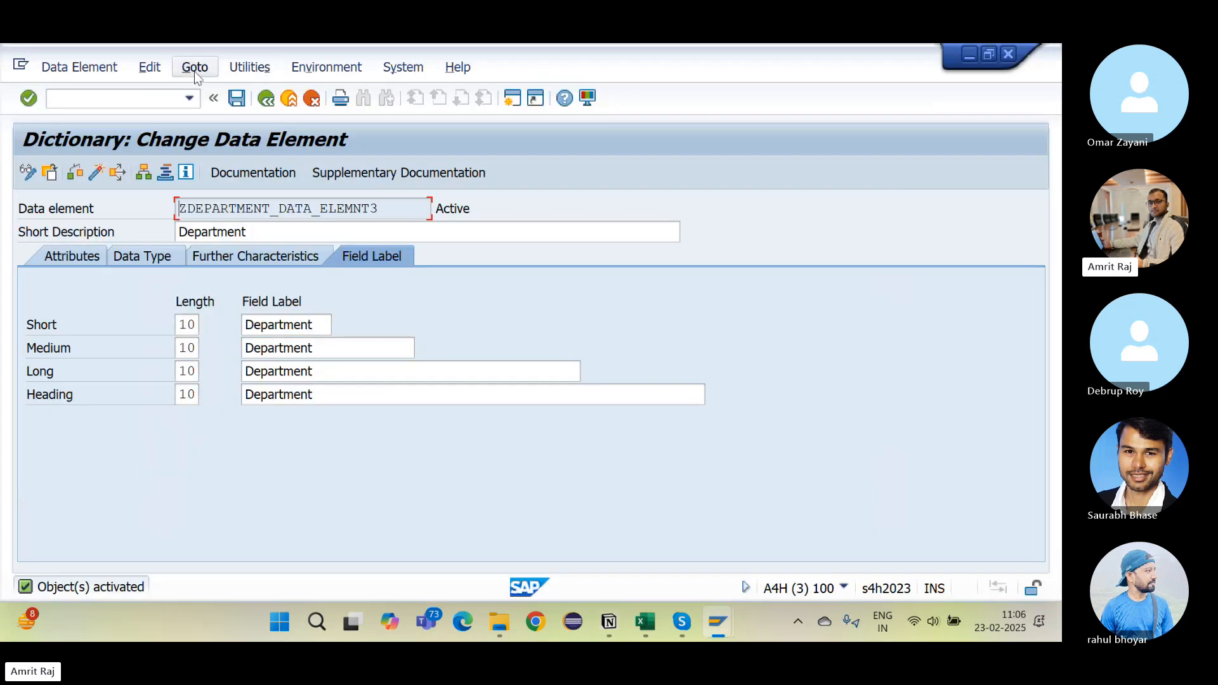
Step: Start creating data element ZMANAGER_DATA_ELEMNT3 from the ABAP Dictionary initial screen
left_click(265, 99)
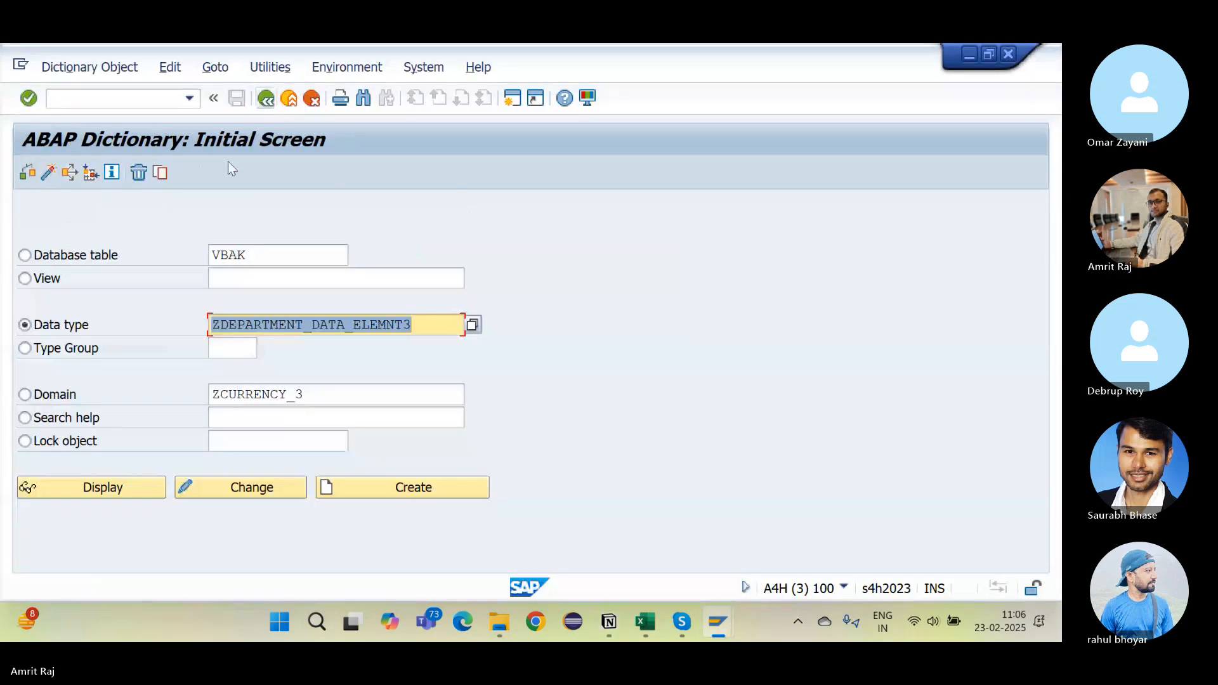
left_click(307, 326)
key("BackSpace")
key("BackSpace")
key("BackSpace")
key("BackSpace")
key("BackSpace")
key("BackSpace")
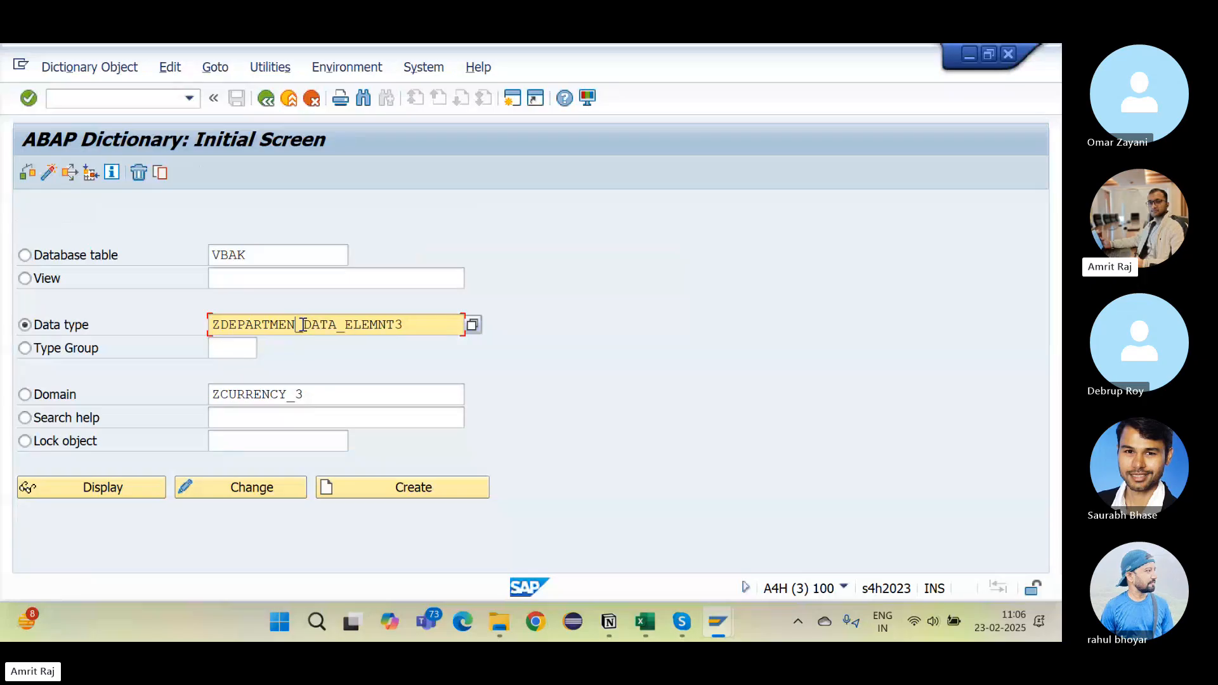
key("BackSpace")
key("BackSpace")
key("BackSpace")
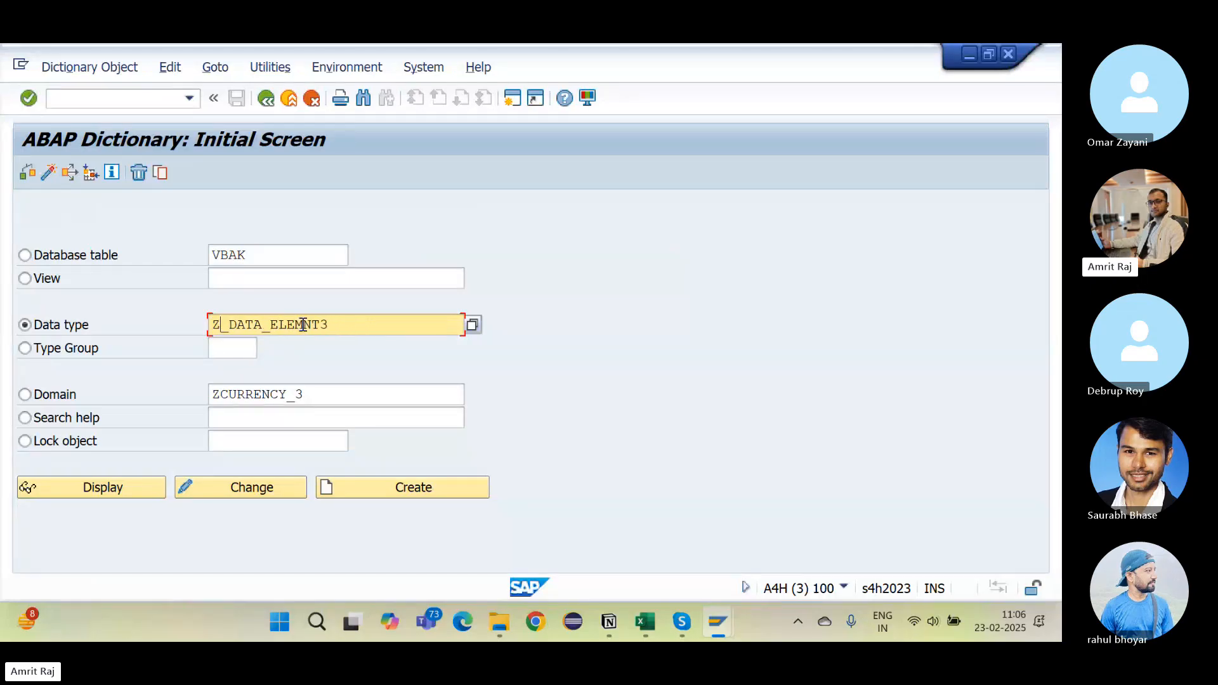
type("MANAGER")
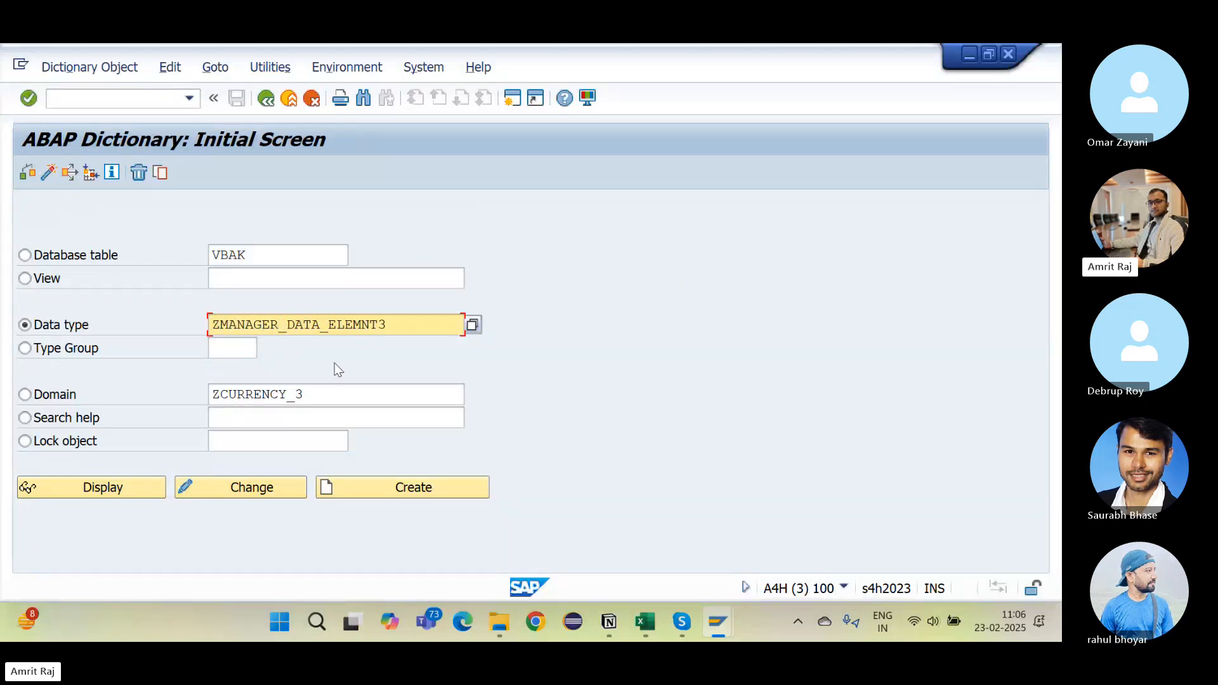
left_click(386, 481)
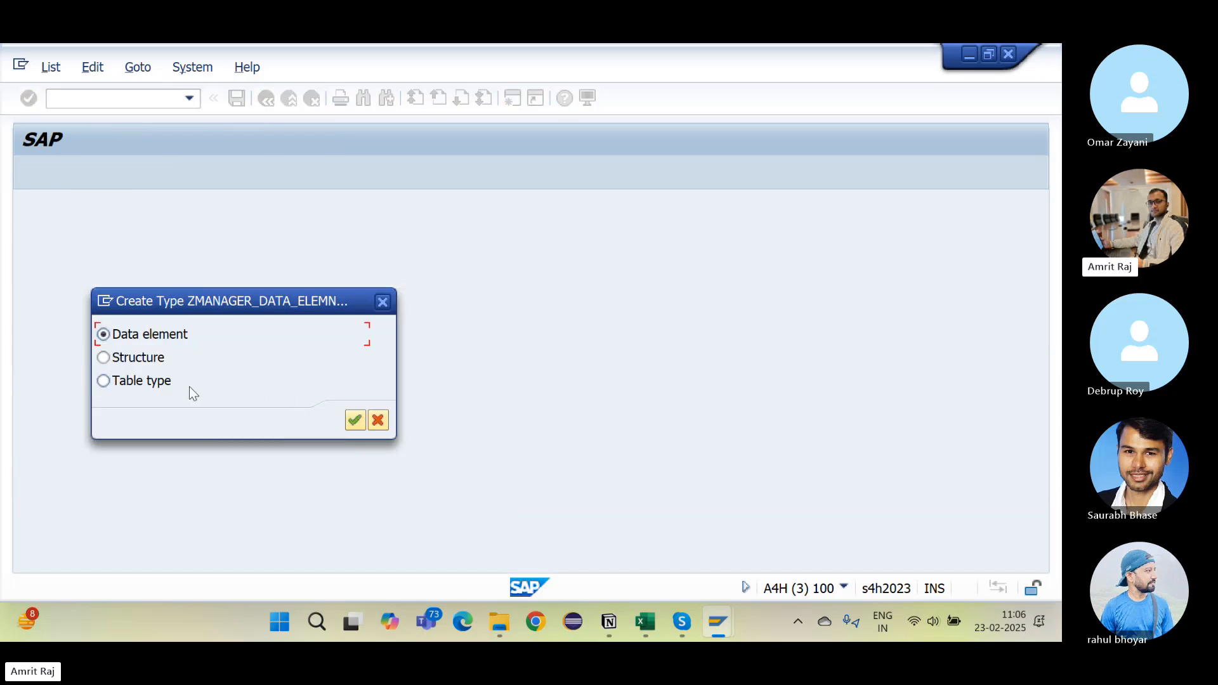
key("Return")
Step: Give it the description Manager and domain ZMANAGER_3
type("Man")
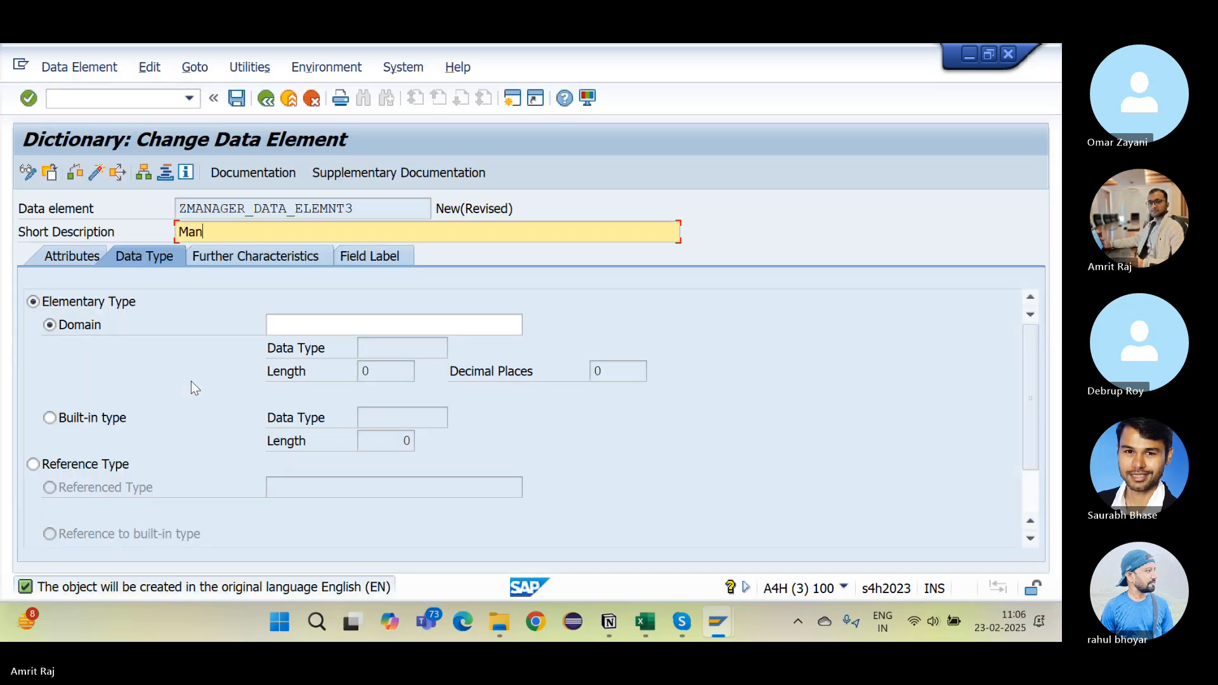
type("ager")
left_click(322, 326)
type("ZMANAGER_3")
key("Return")
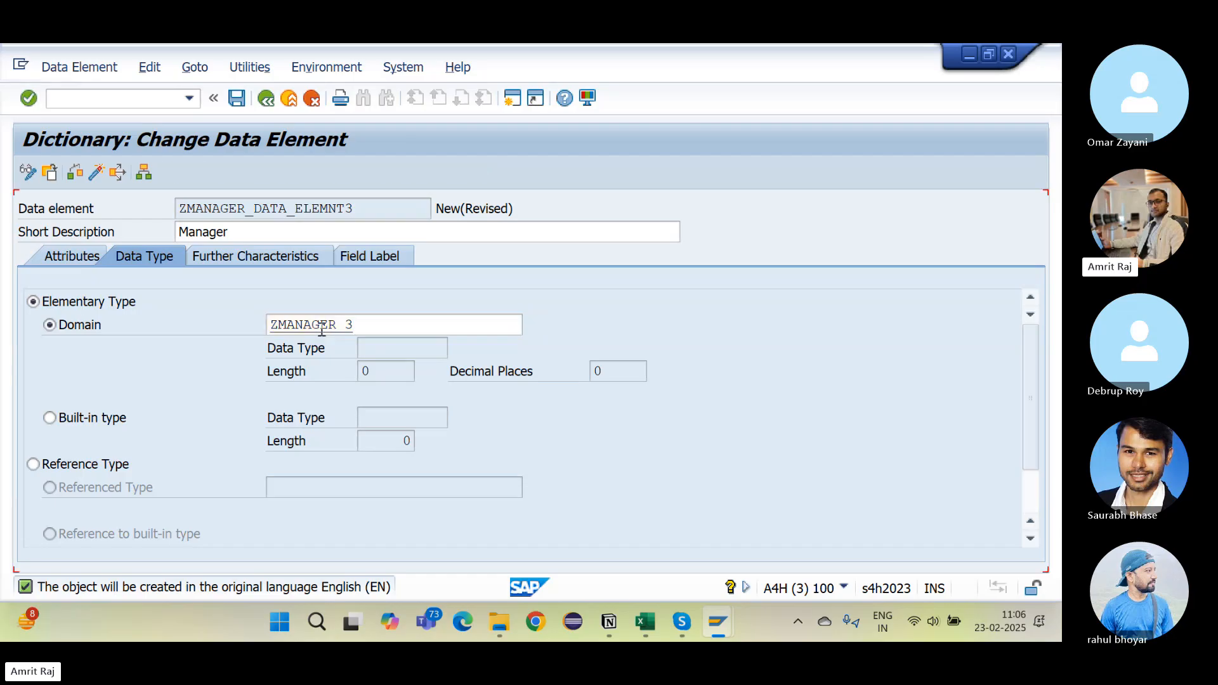
Step: Fill the field labels with Manager
left_click(368, 257)
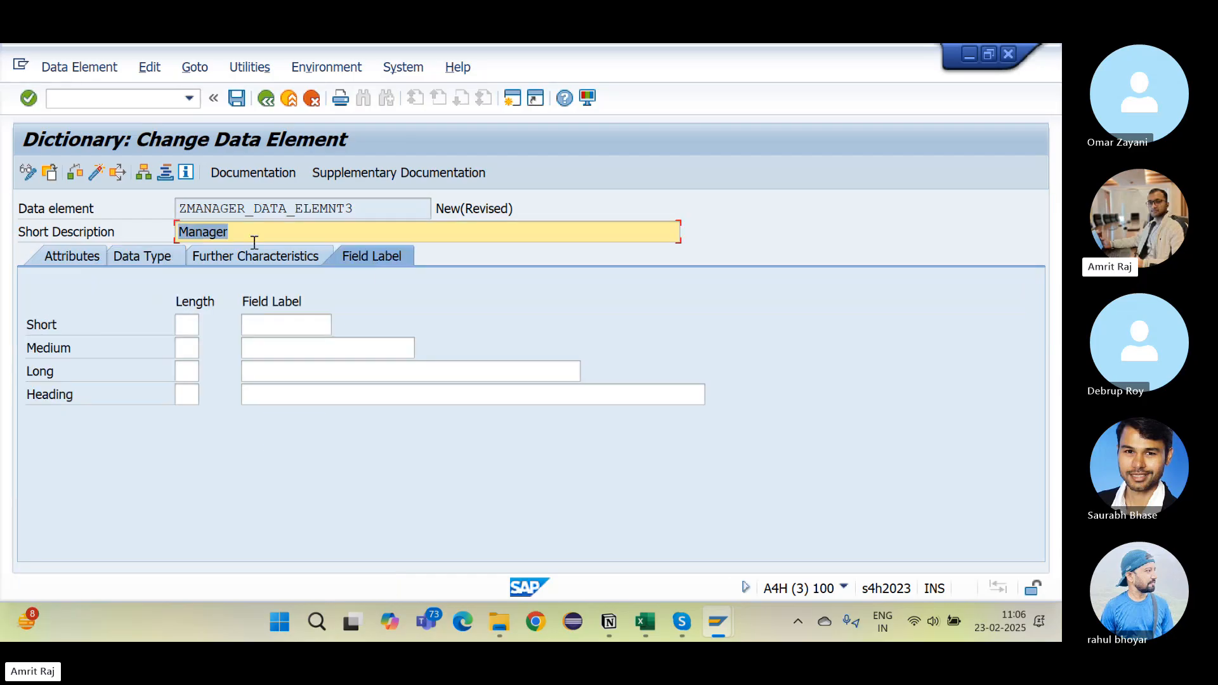
key("Tab")
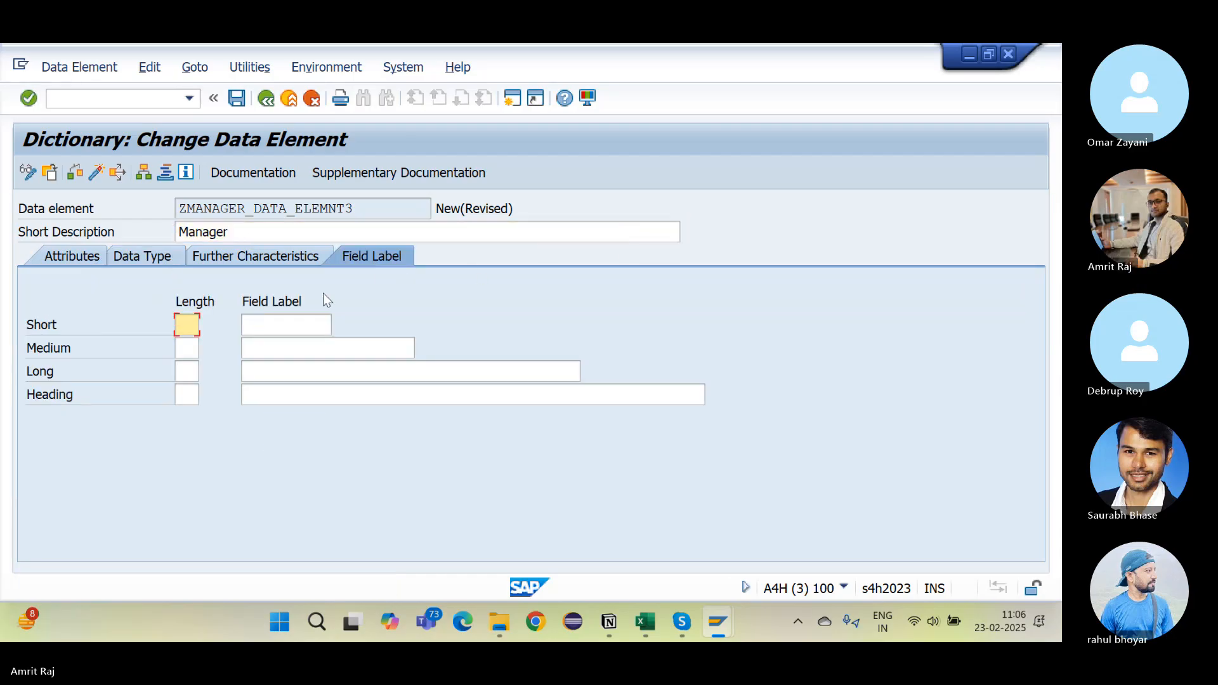
key("Tab")
key("ctrl+v")
key("Tab")
key("ctrl+v")
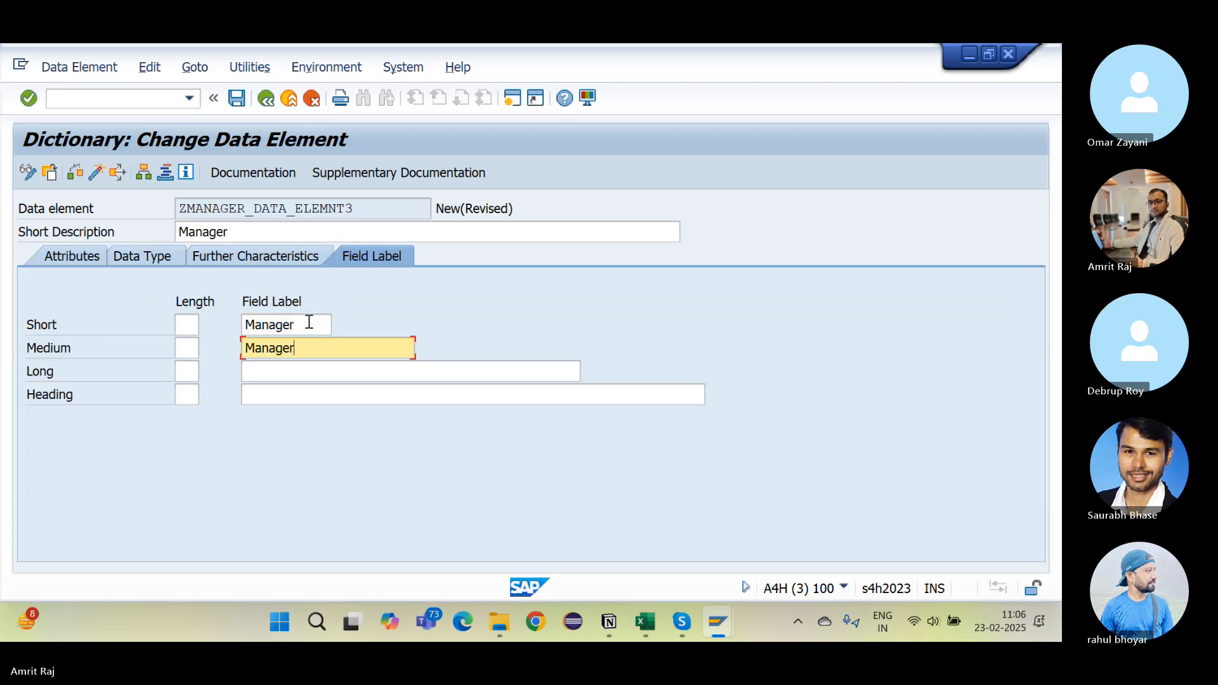
key("Tab")
key("ctrl+v")
key("Tab")
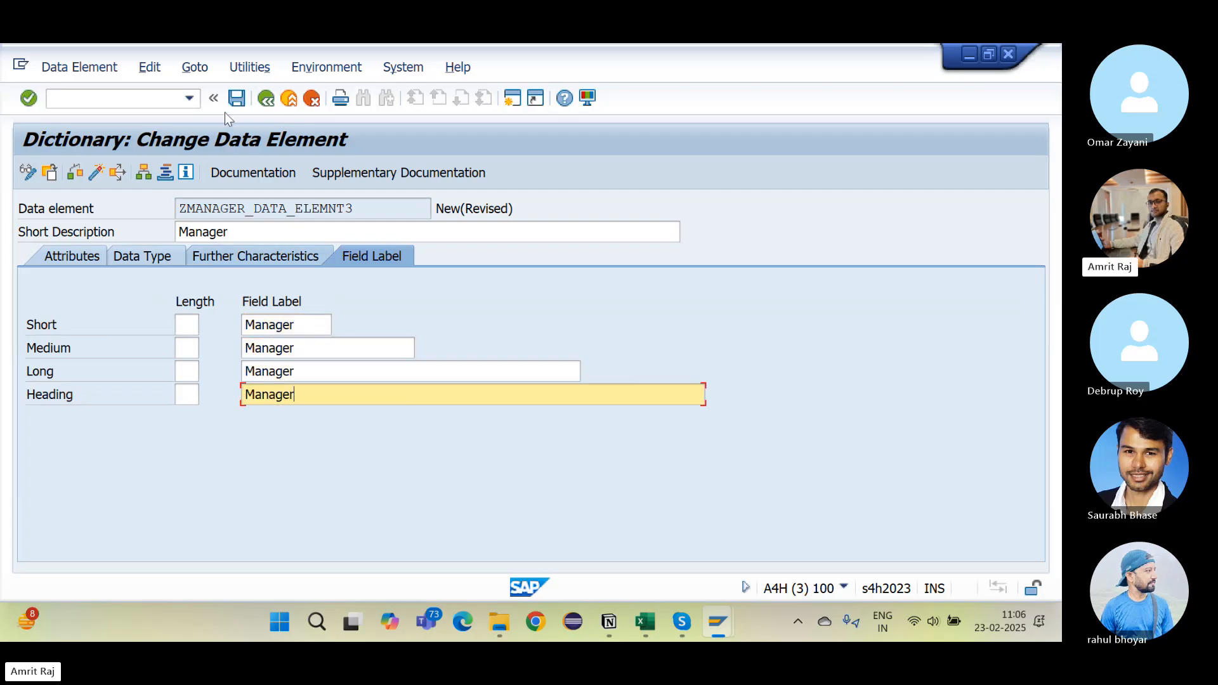
Step: Save and activate ZMANAGER_DATA_ELEMNT3, then select its name for the notes
left_click(234, 100)
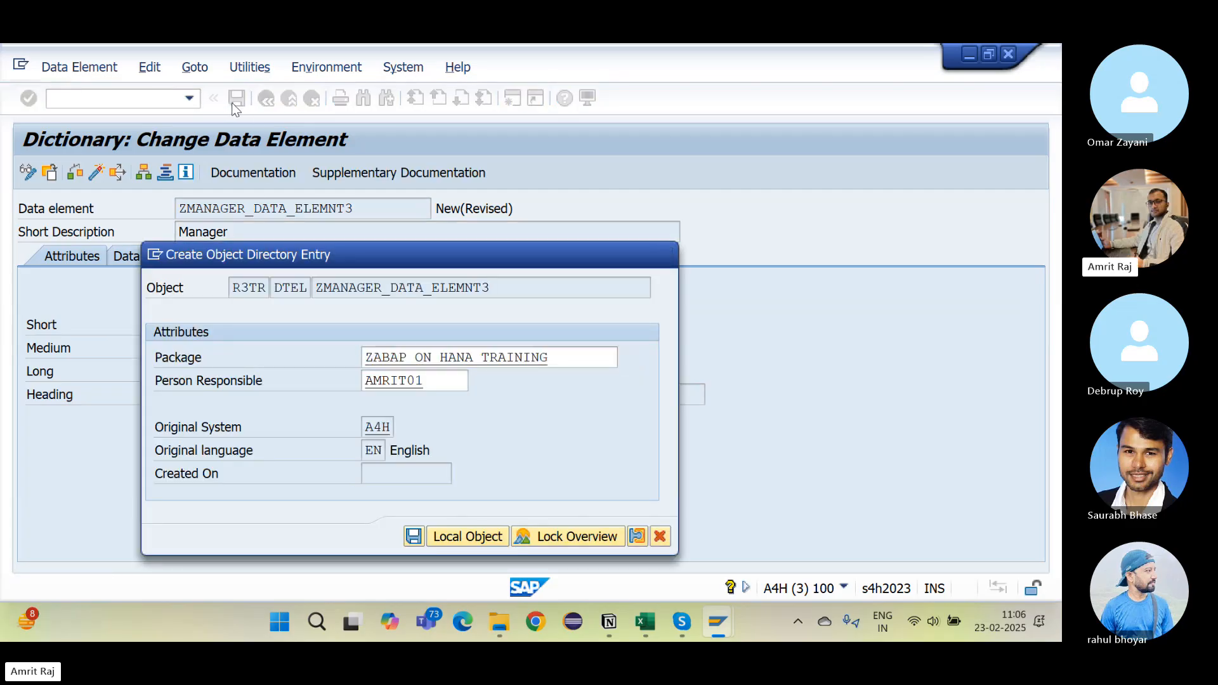
key("Return")
key("Return")
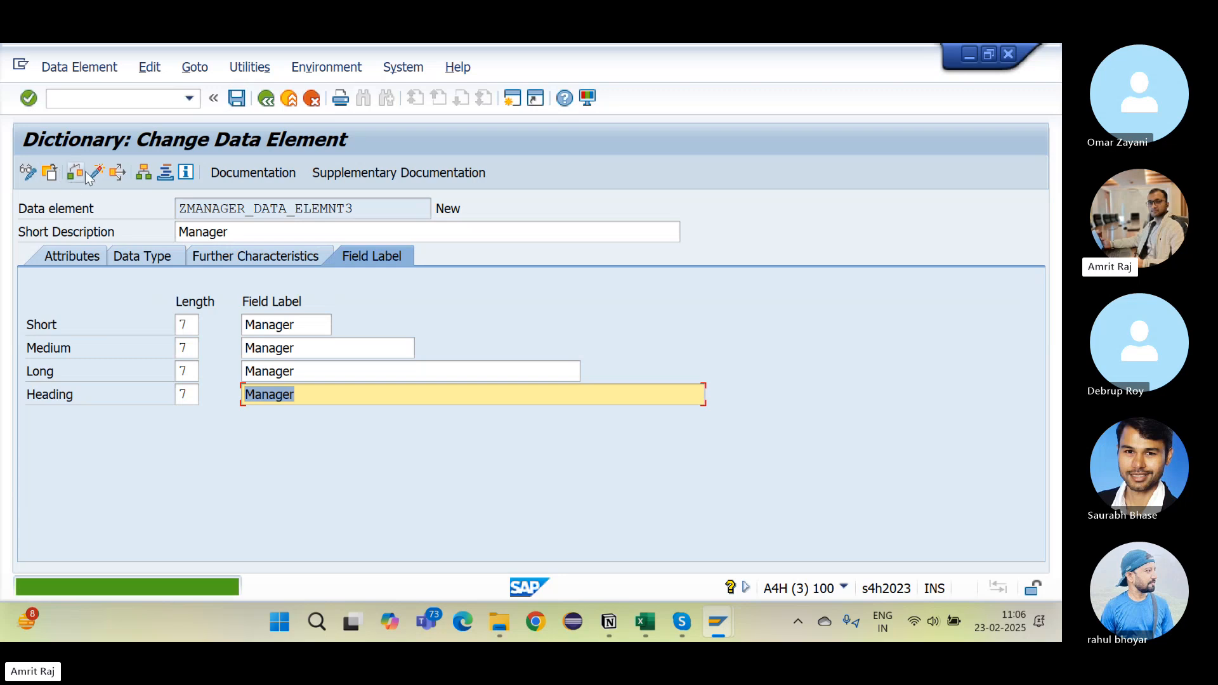
left_click(94, 172)
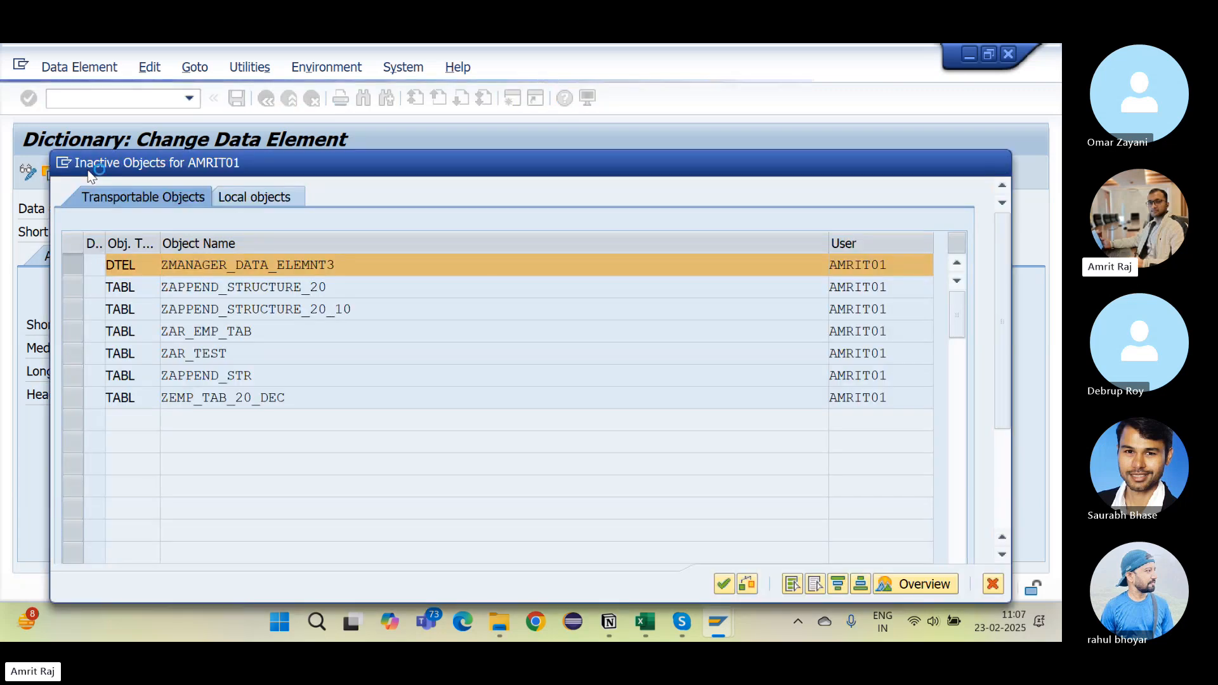
key("Return")
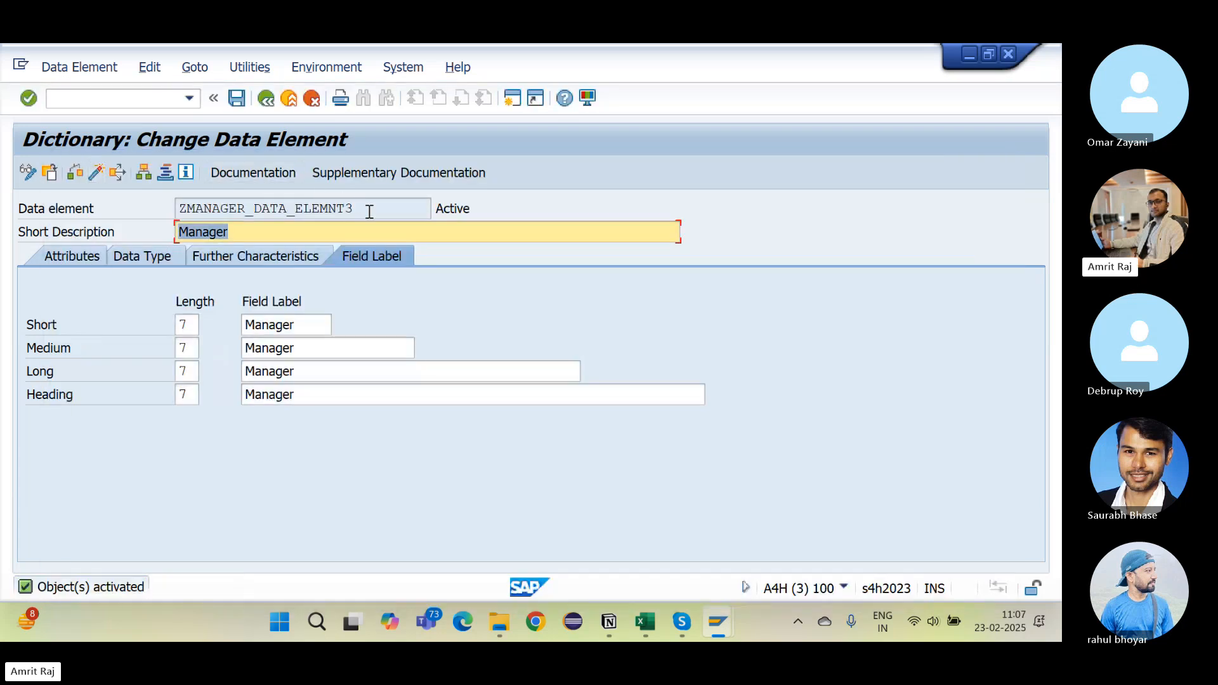
double_click(367, 210)
key("ctrl+c")
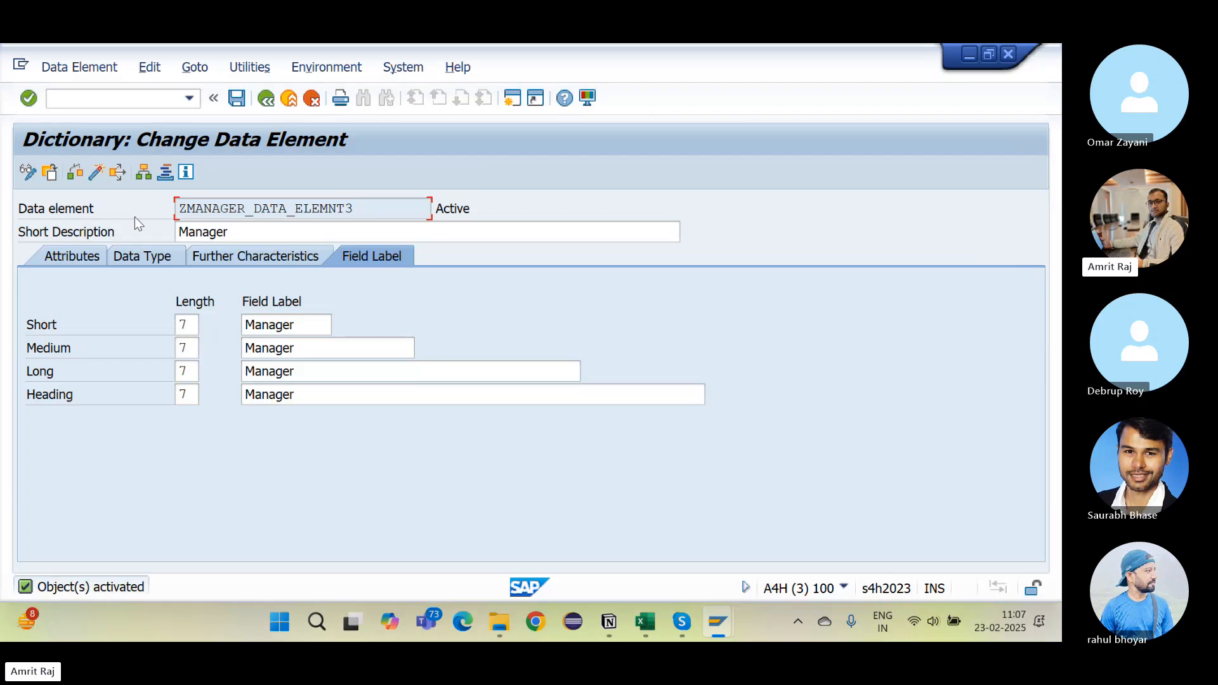
key("alt+Tab")
Step: Undo an accidental duplicate bullet and append ZMANAGER_DATA_ELEMNT3 to the data element bullet
scroll(531, 459, "down", 3)
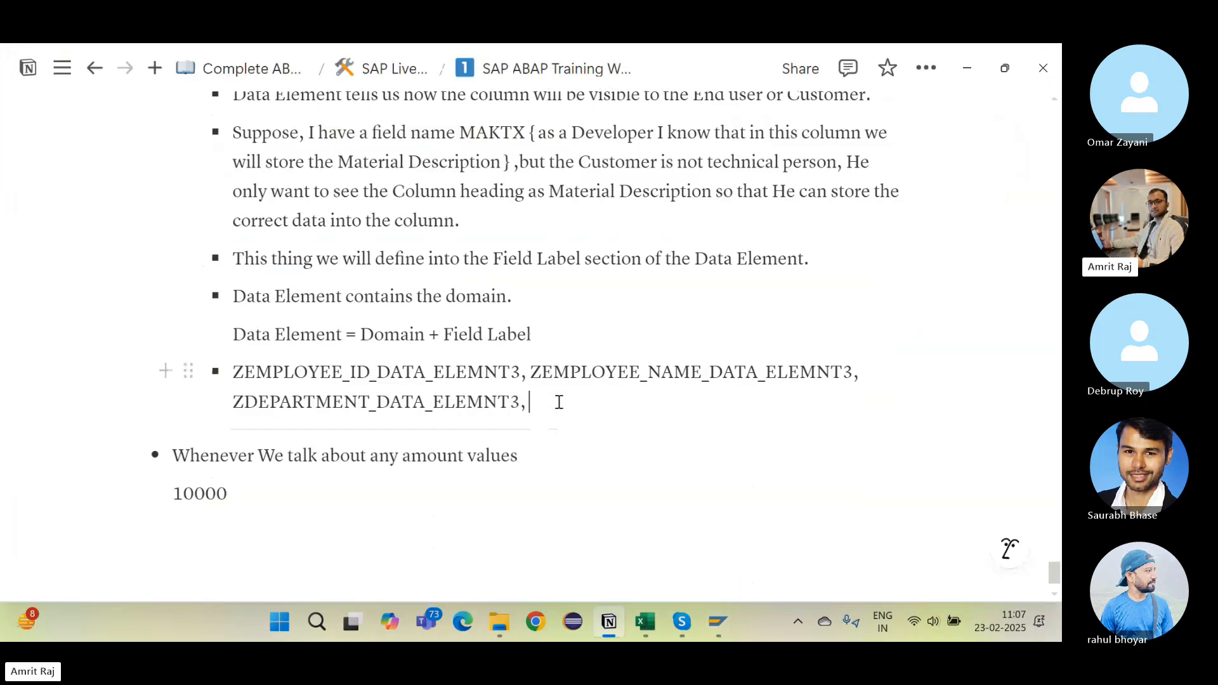
key("ctrl+d")
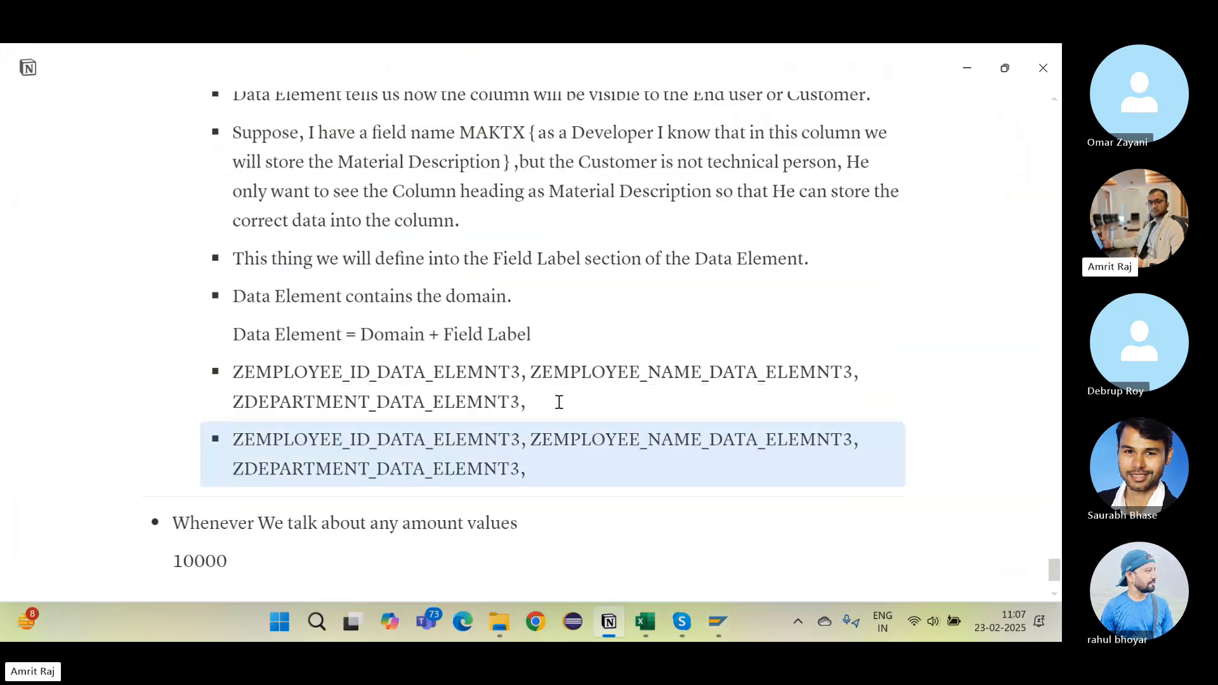
key("ctrl+z")
key("alt+Tab")
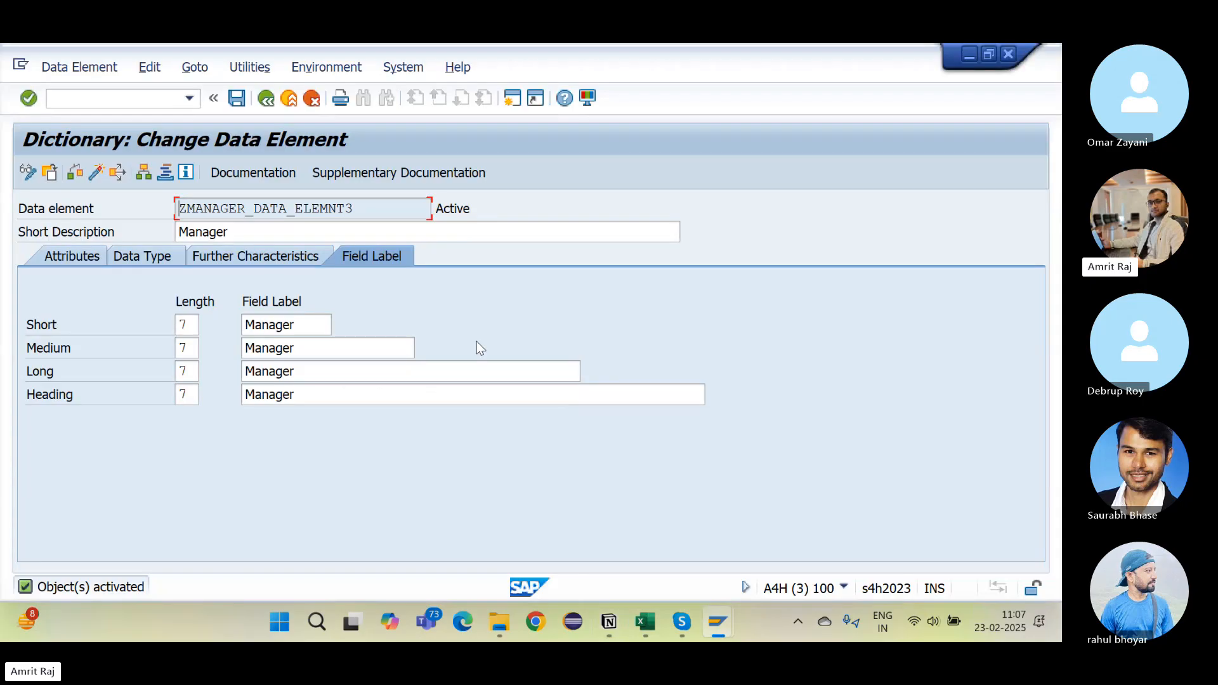
key("alt+Tab")
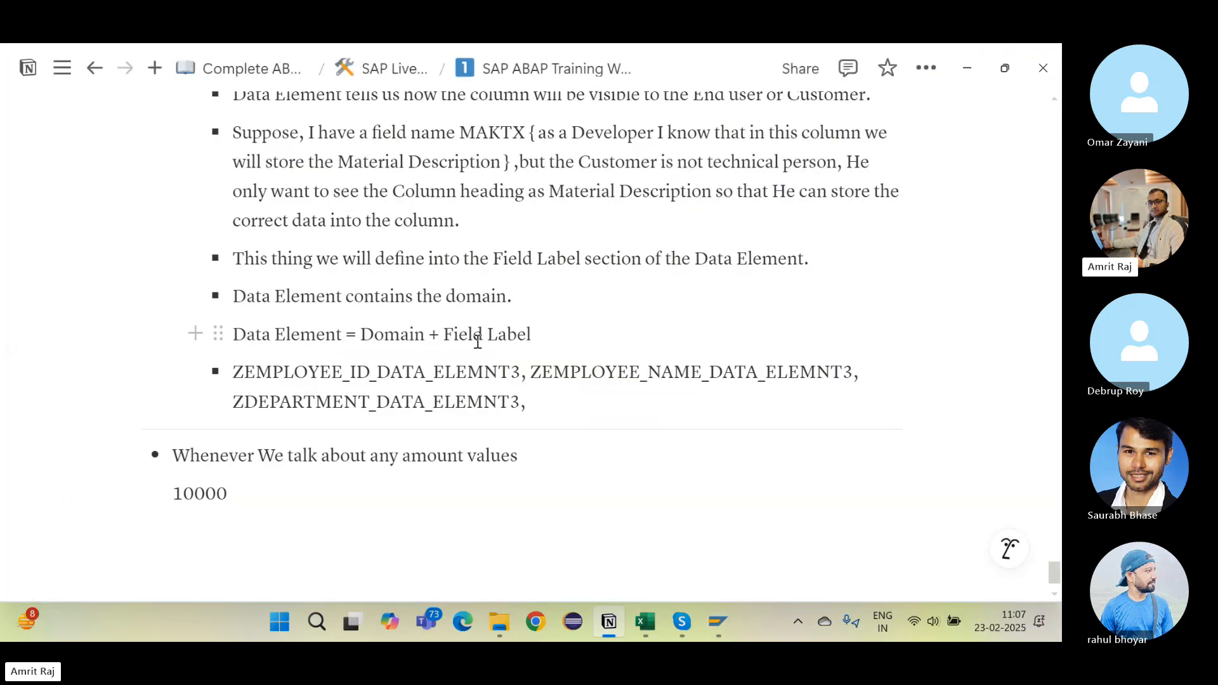
key("ctrl+v")
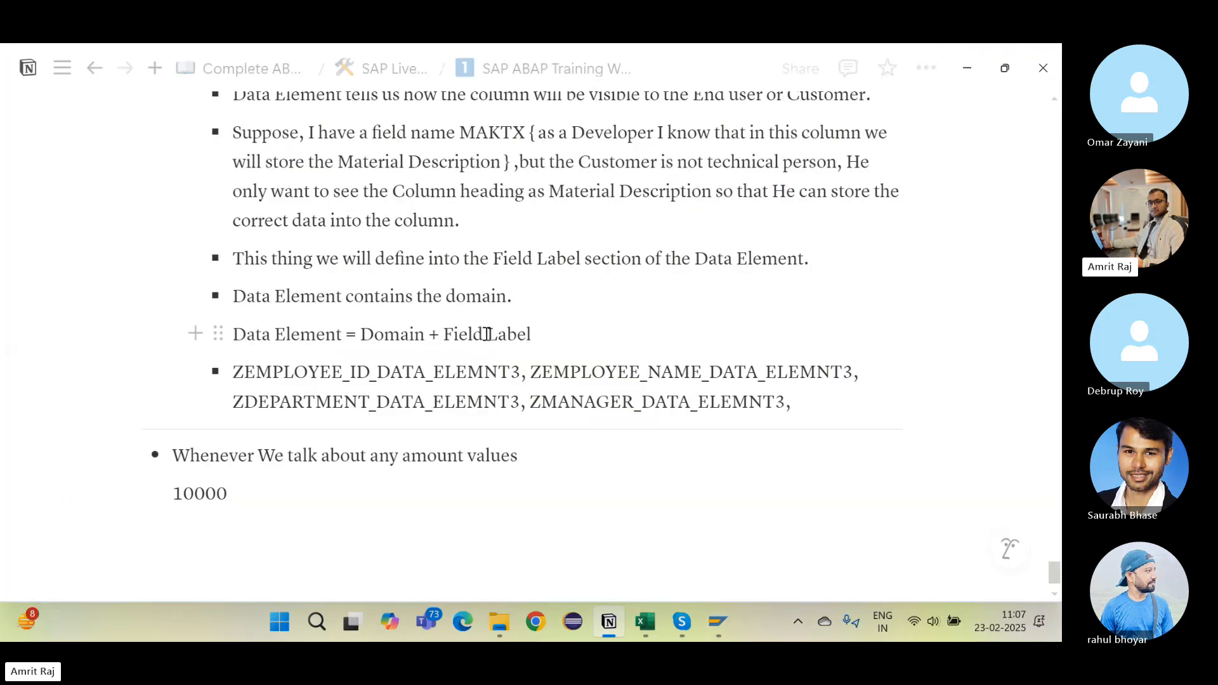
Step: Select the ZSALARY_3 domain name in the notes and return to SAP
scroll(486, 336, "up", 4)
left_click_drag(237, 220, 330, 216)
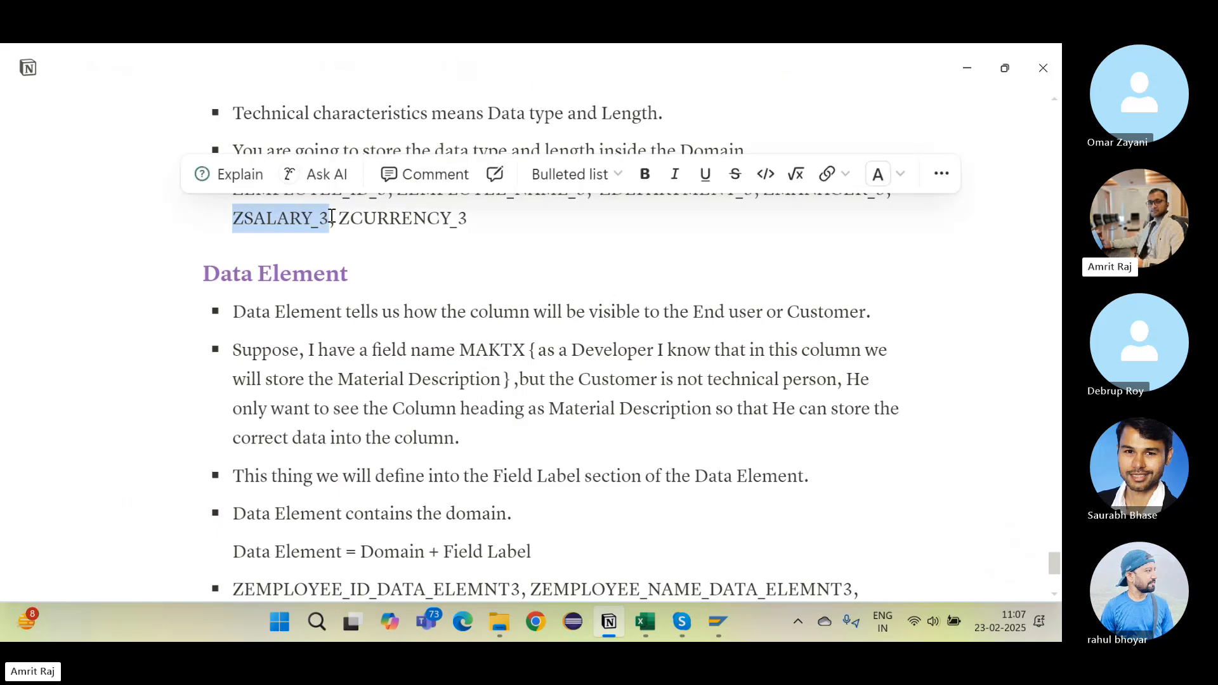
key("alt+Tab")
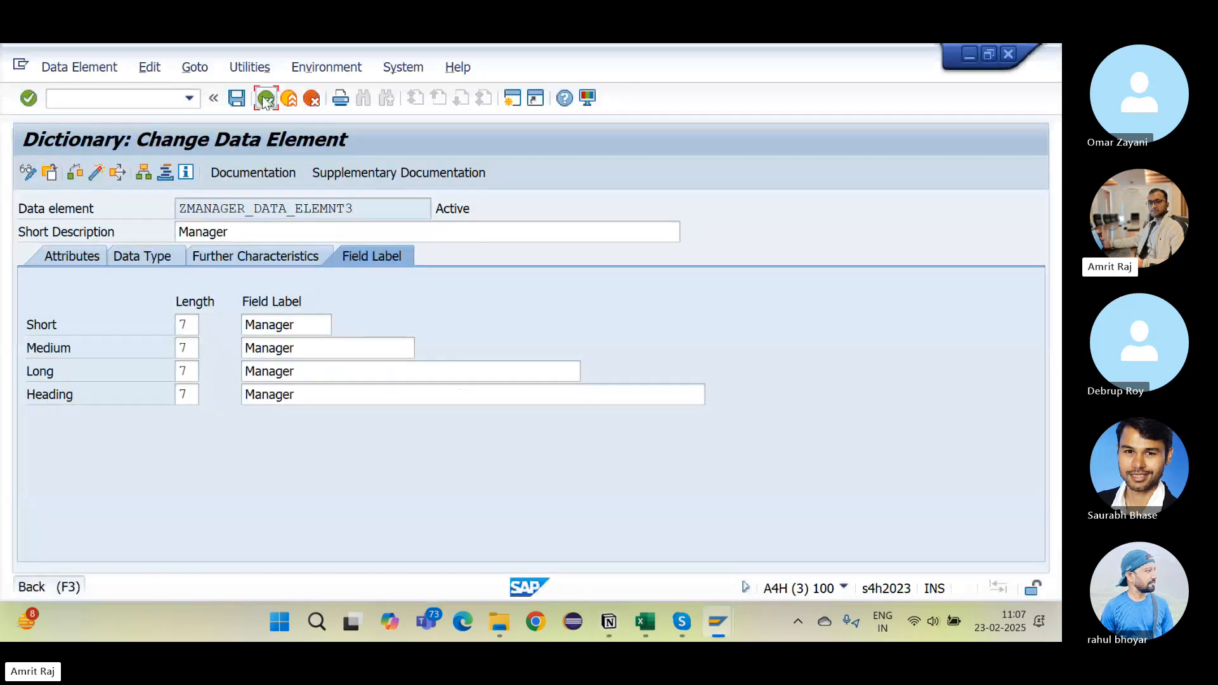
Step: Start creating data element ZSALARY_DATA_ELEMNT3 from the ABAP Dictionary initial screen
left_click(266, 98)
left_click(281, 324)
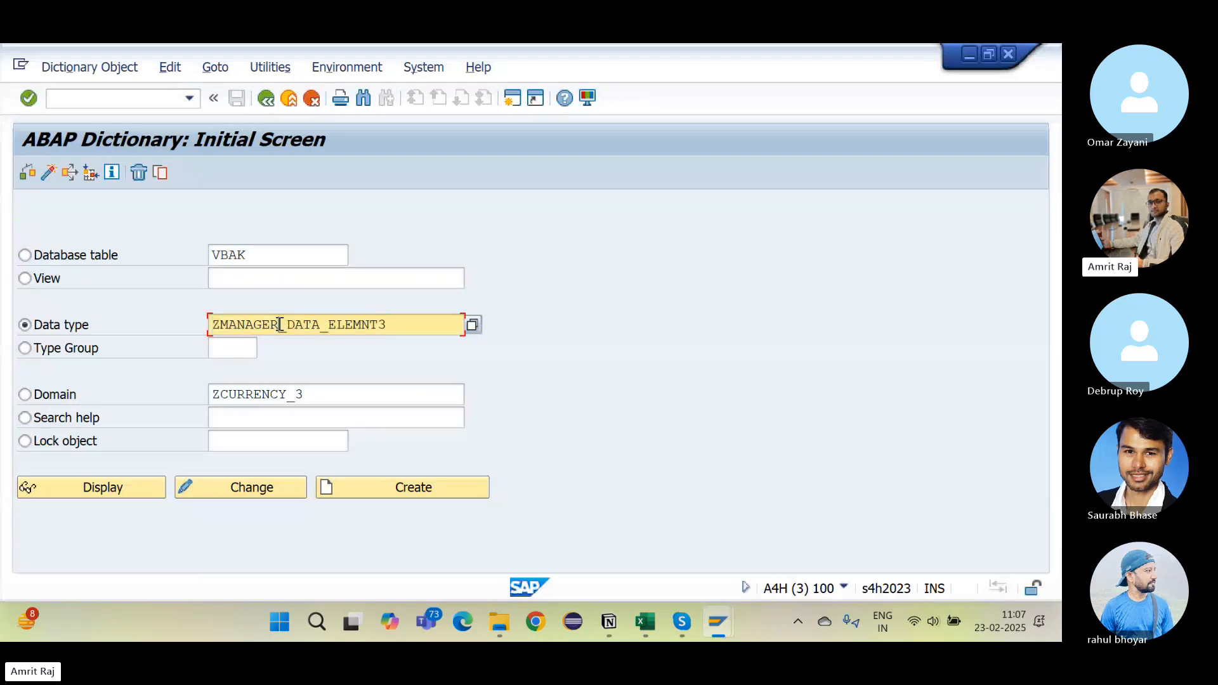
key("BackSpace")
key("BackSpace")
key("BackSpace")
key("BackSpace")
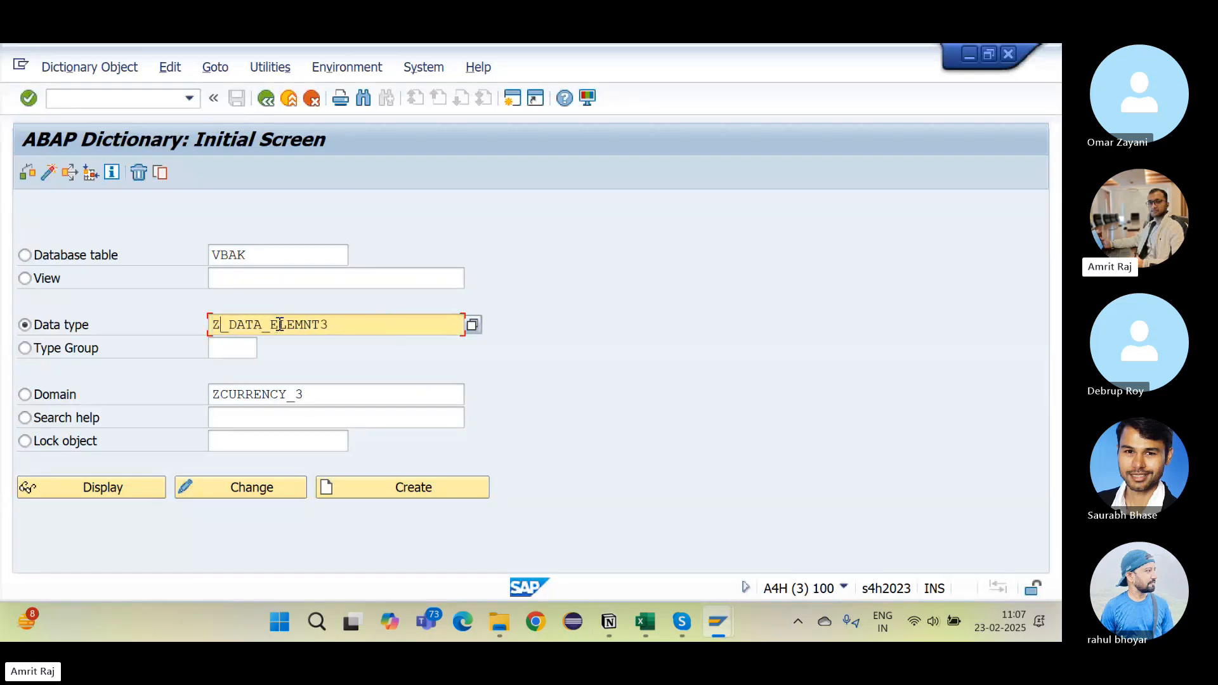
type("SALARY")
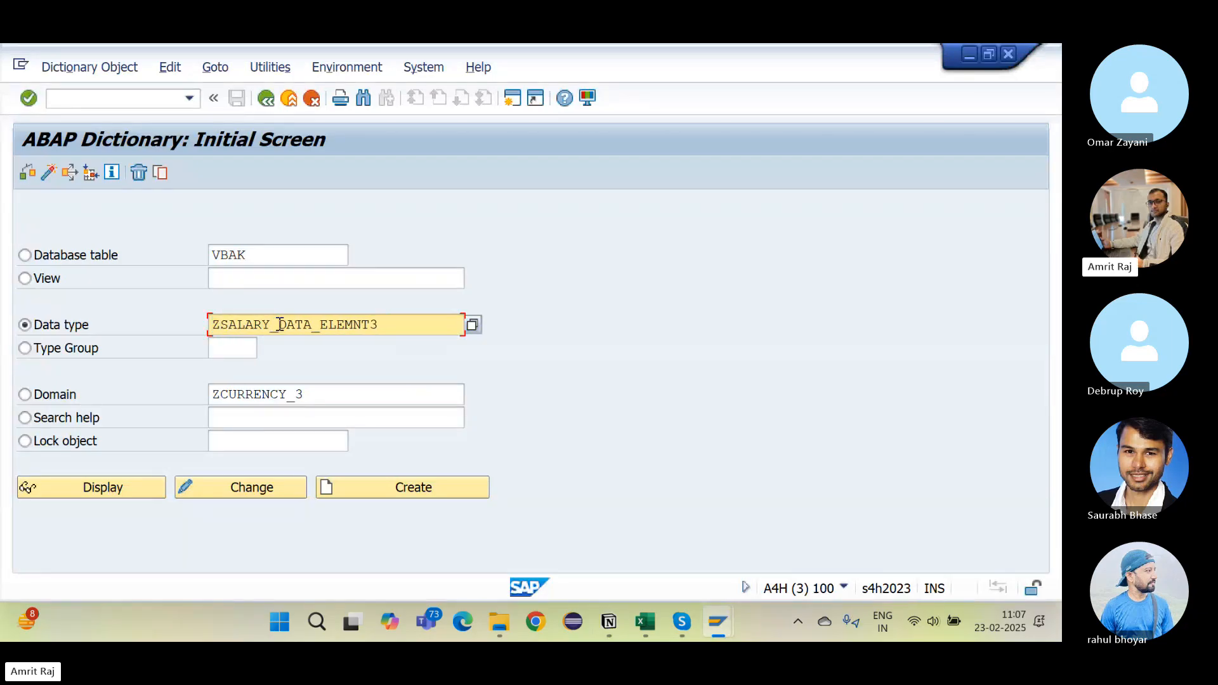
left_click(388, 484)
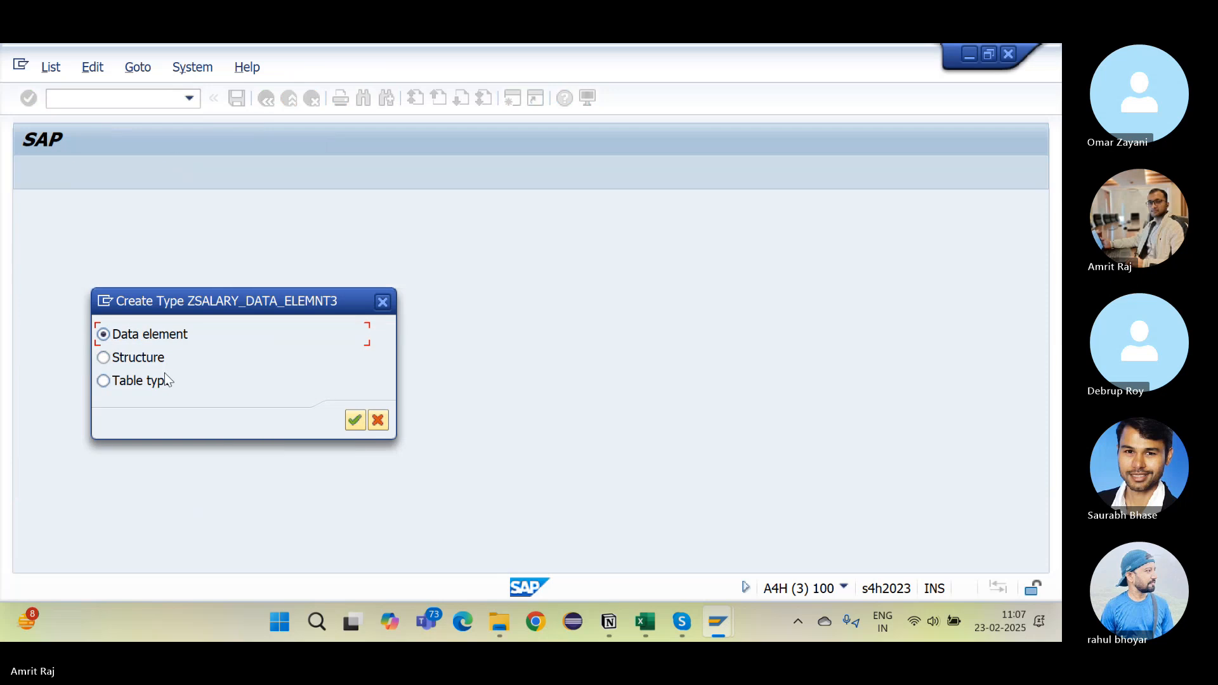
key("Return")
Step: Give it the description Salary and domain ZSALARY_3
type("Salary")
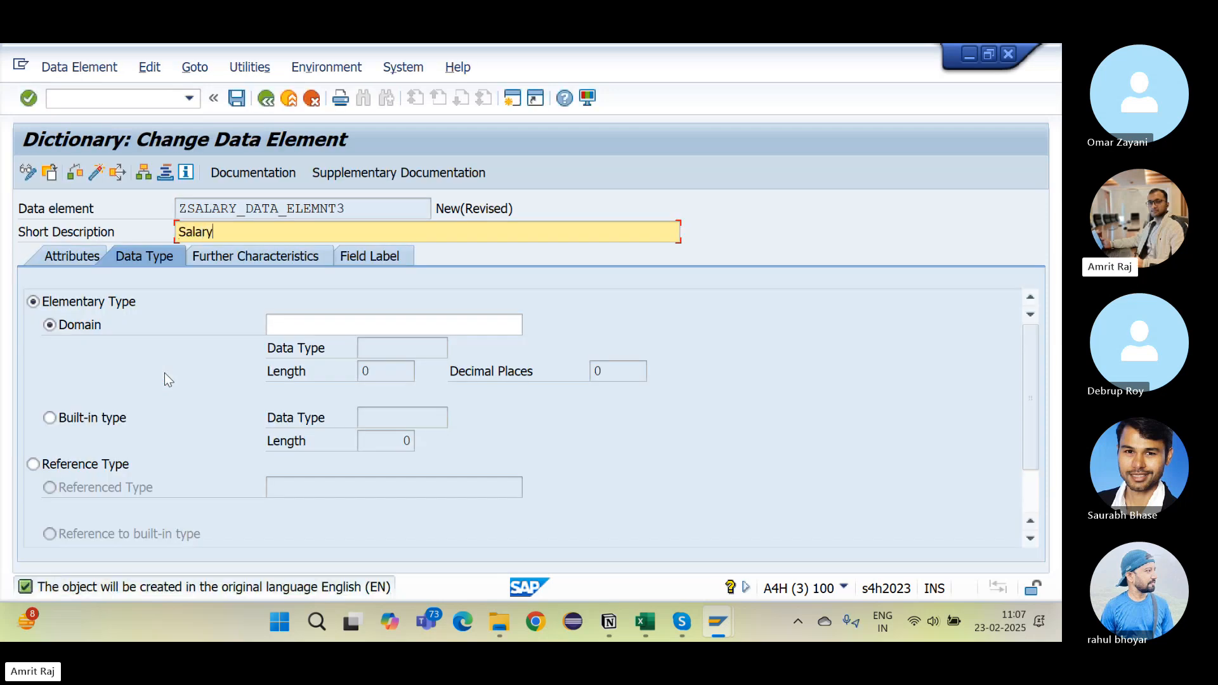
left_click(352, 330)
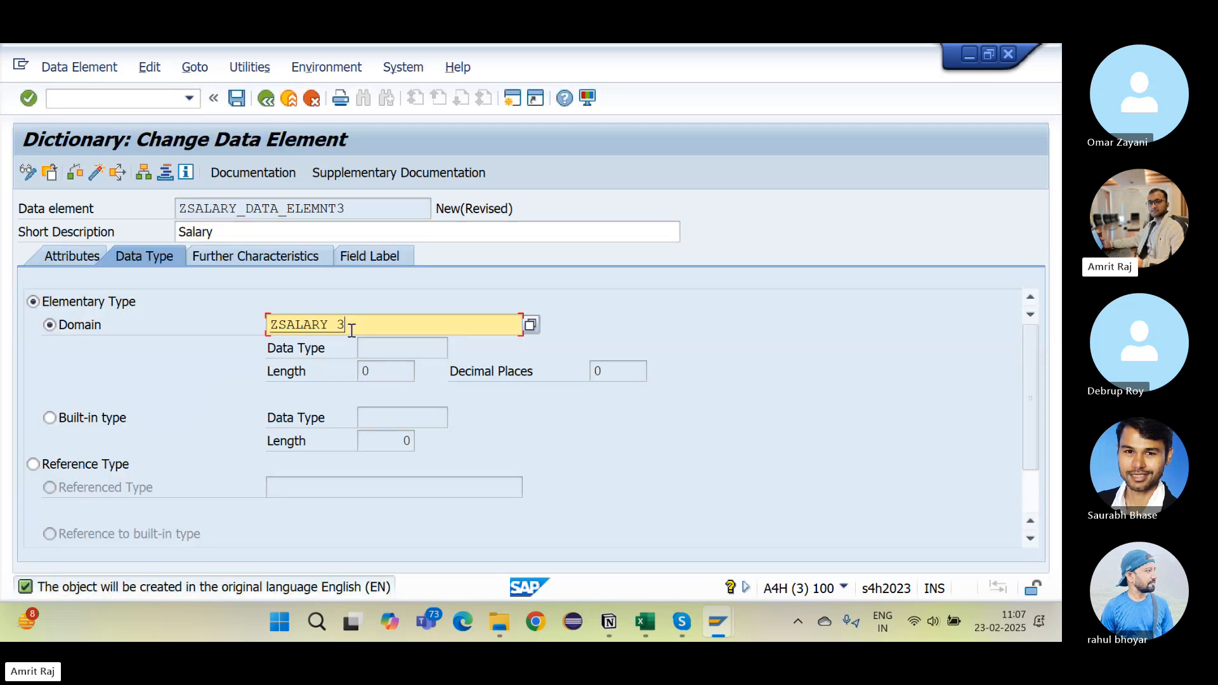
type("ZSALARY_3")
key("Return")
Step: Fill the field labels with Salary
left_click(246, 235)
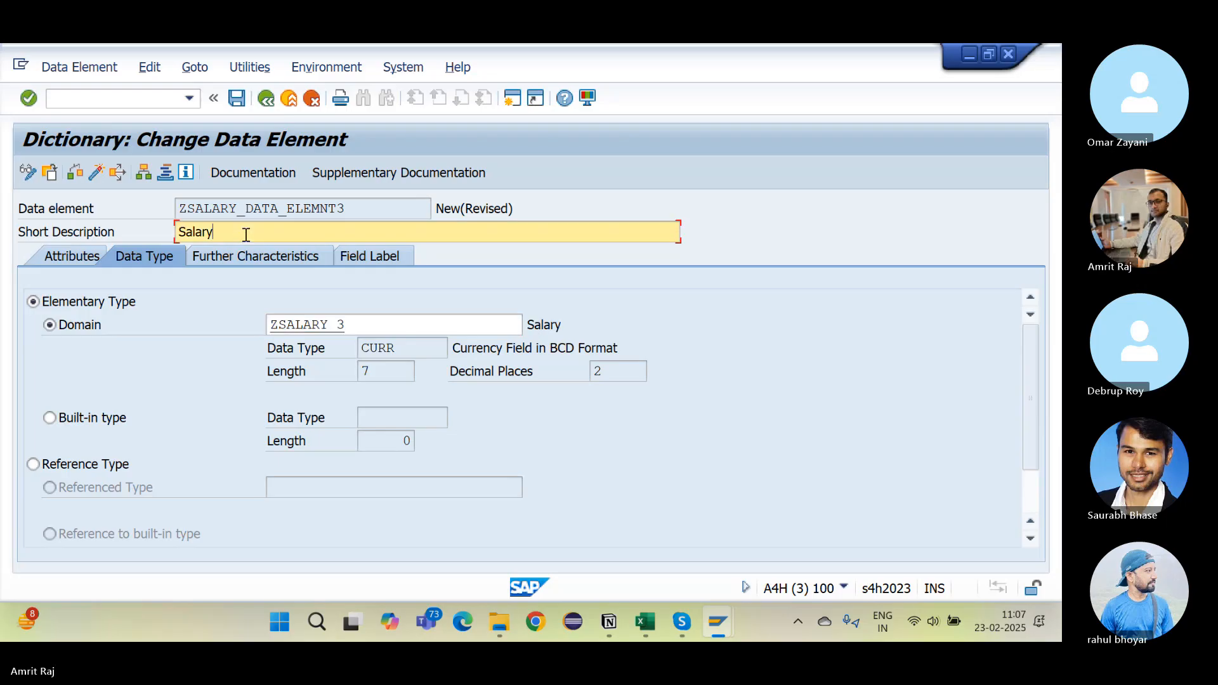
left_click(375, 257)
key("ctrl+c")
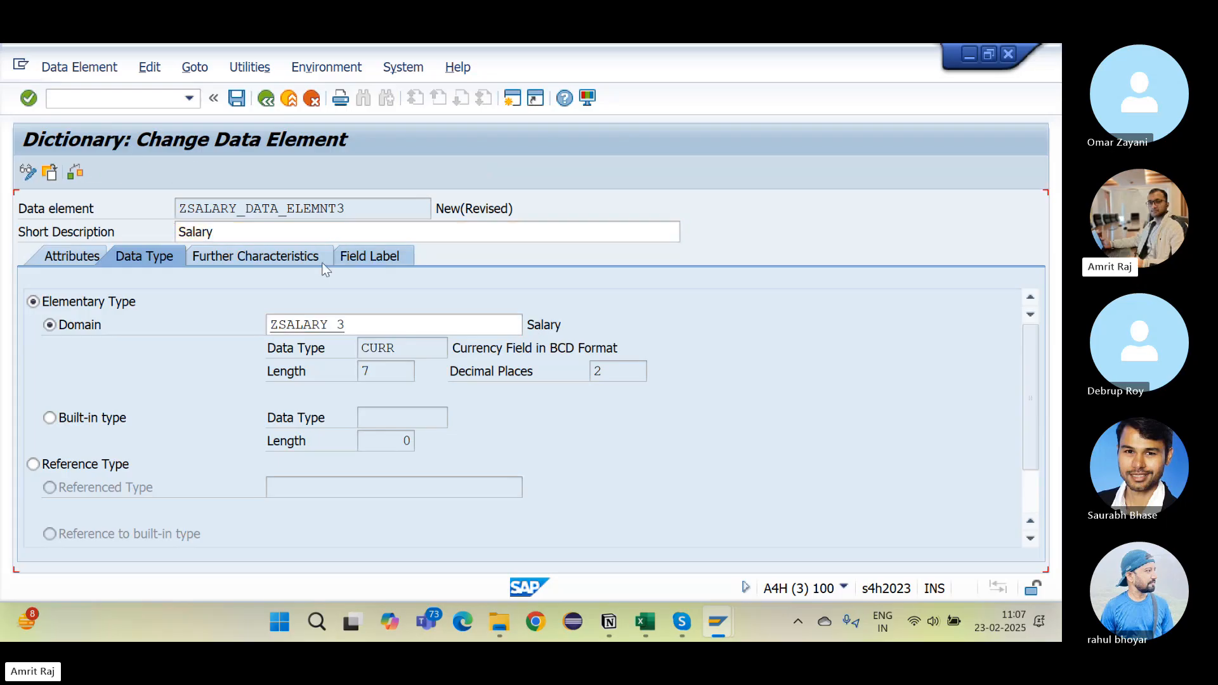
left_click(261, 320)
key("ctrl+v")
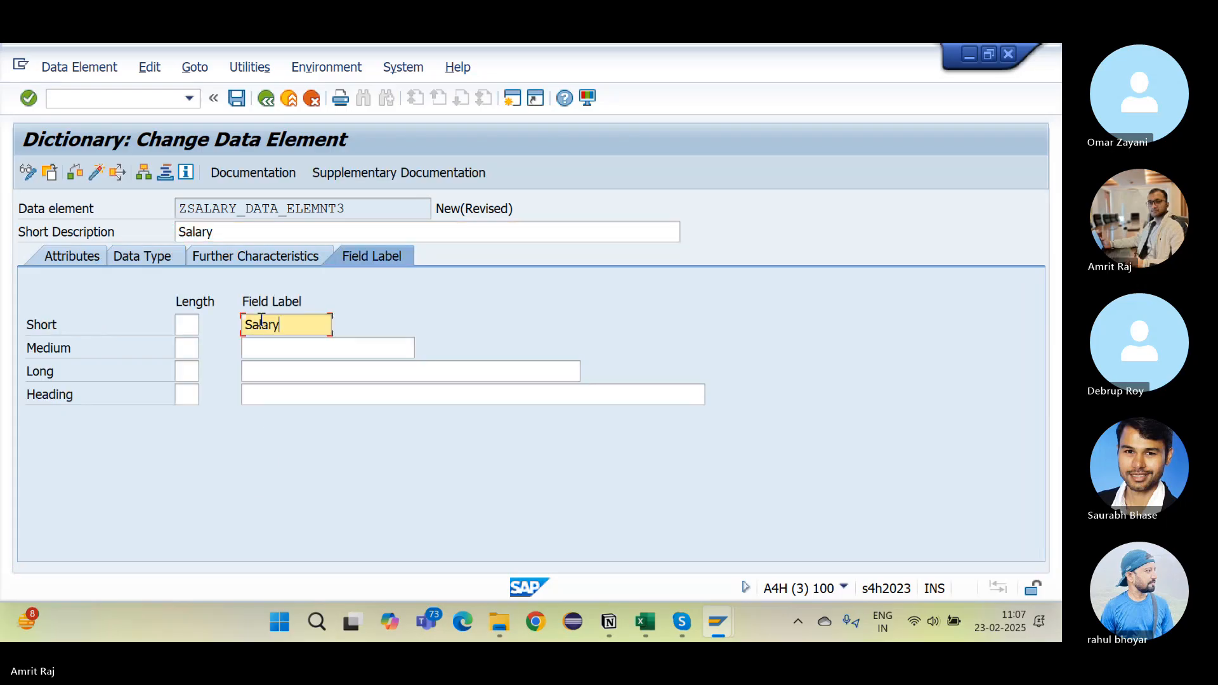
key("Down")
key("ctrl+v")
key("Down")
key("ctrl+v")
key("Down")
key("ctrl+v")
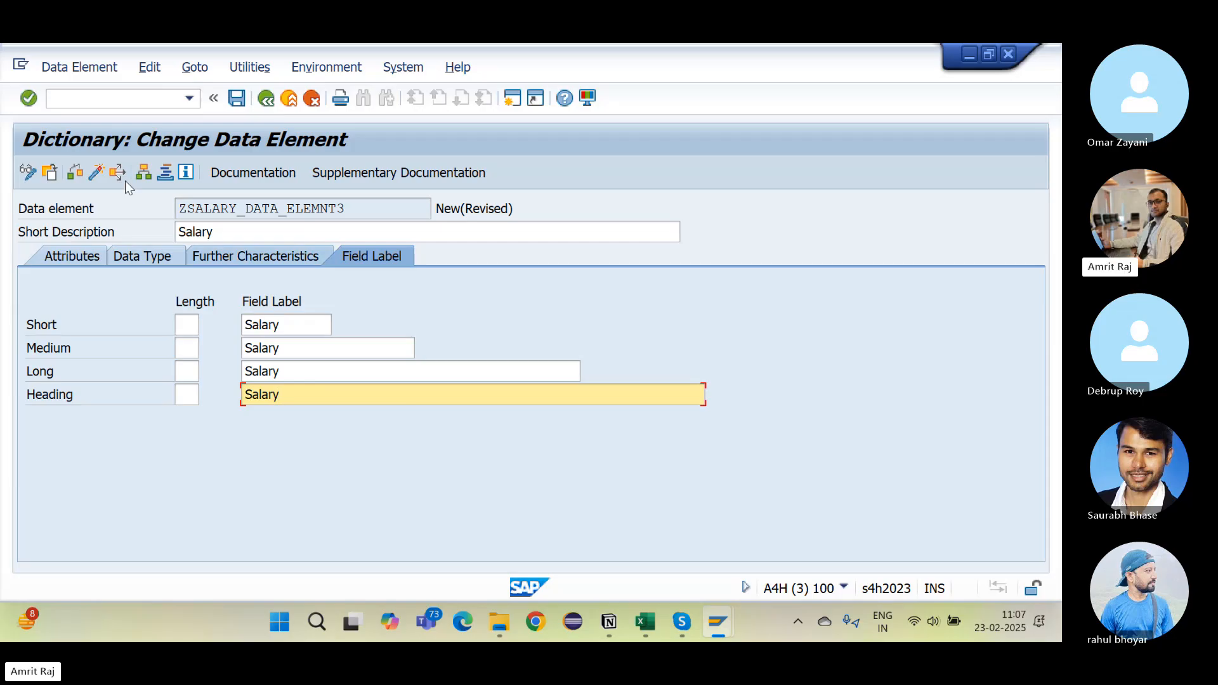
Step: Activate ZSALARY_DATA_ELEMNT3 as a local object and select its name for the notes
left_click(101, 176)
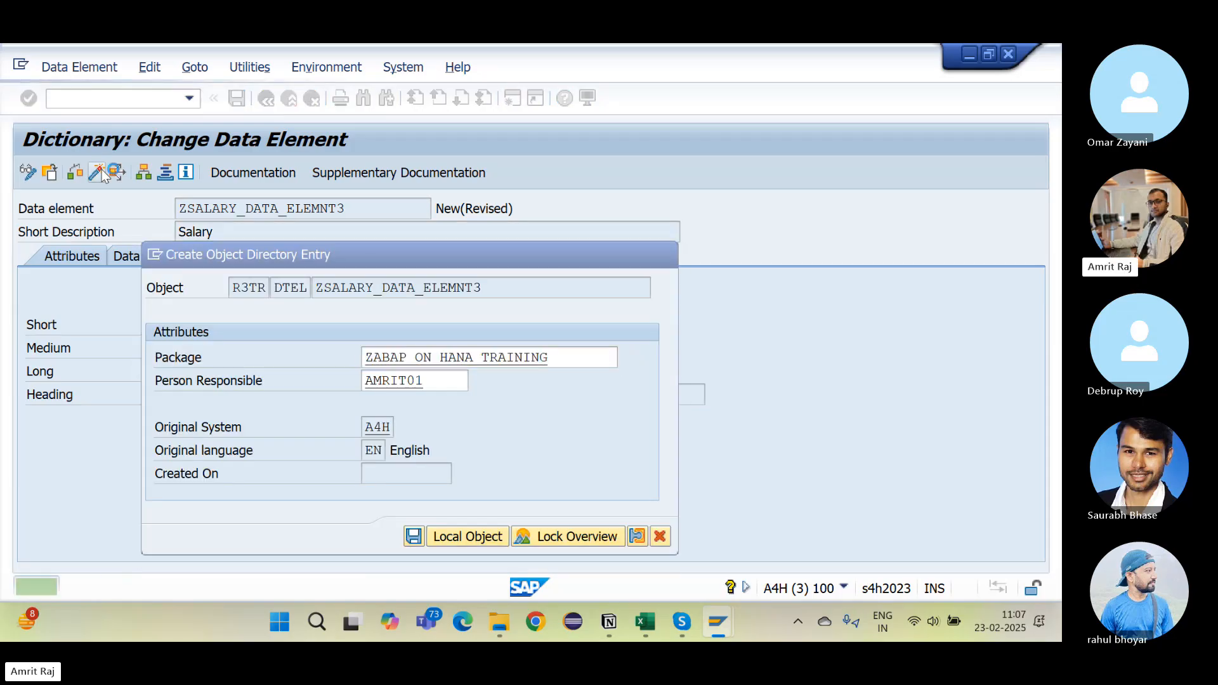
key("Return")
key("Return")
key("Return")
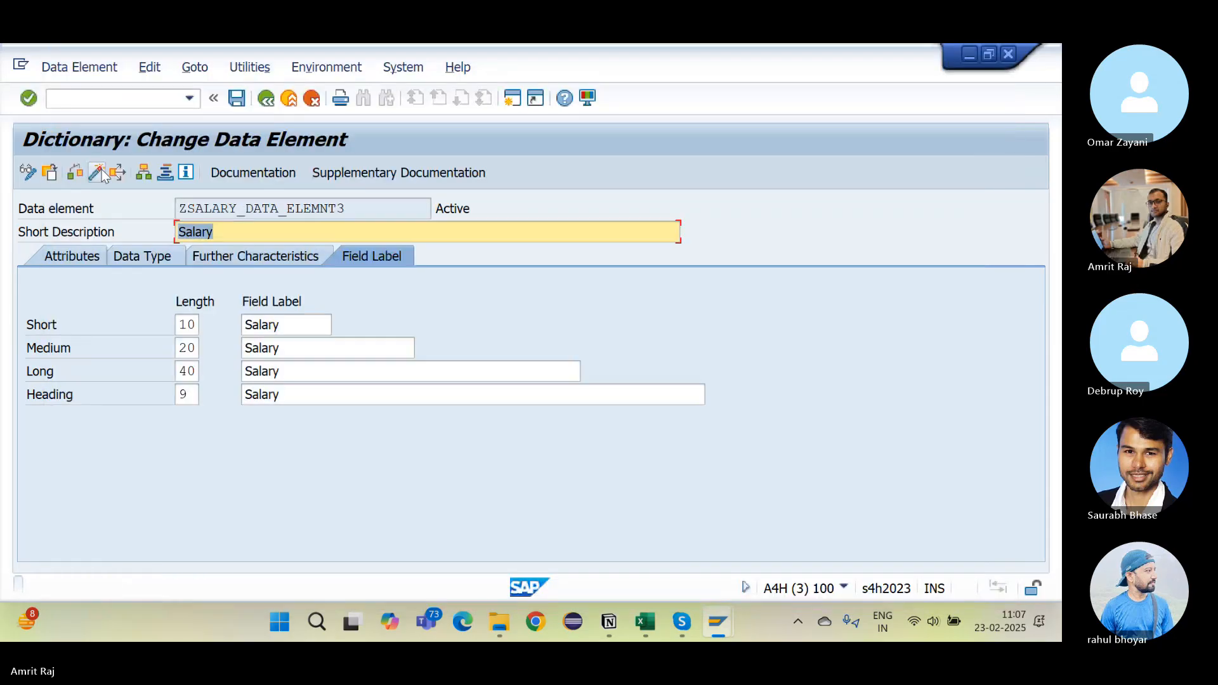
left_click(363, 214)
key("ctrl+c")
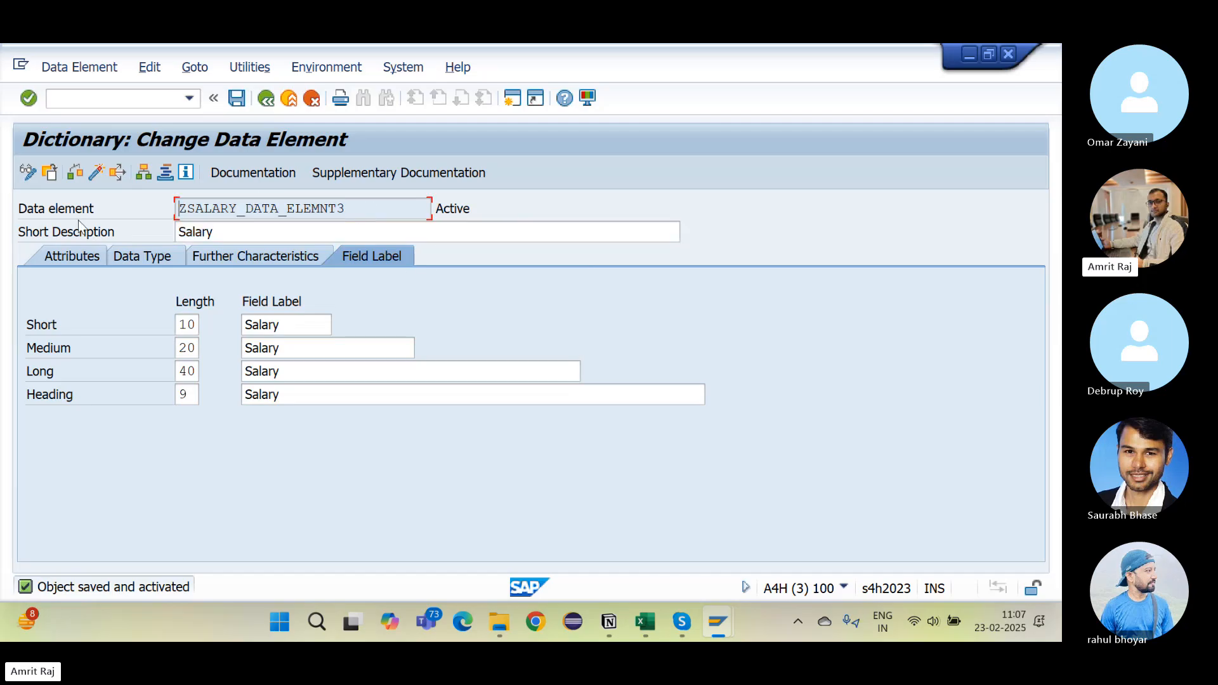
key("alt+Tab")
scroll(421, 419, "down", 4)
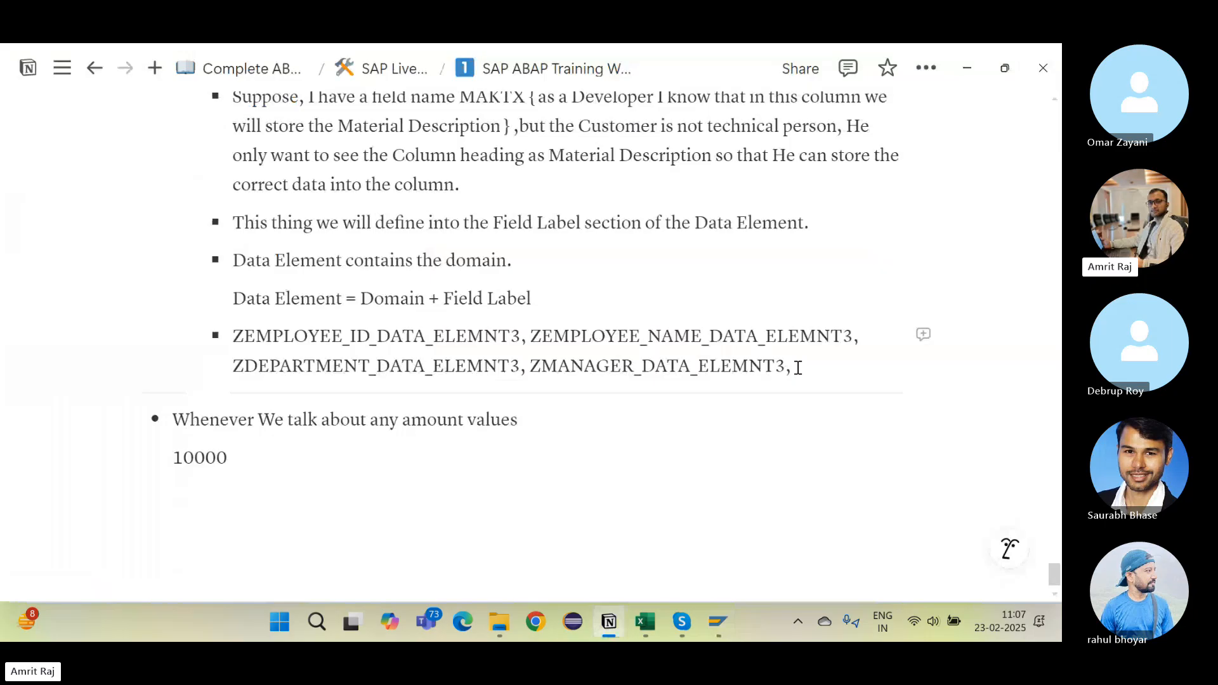
Step: Append 'ZSALARY_DATA_ELEMNT3,' to the data element bullet and select the ZCURRENCY_3 domain name
key("ctrl+v")
type(",")
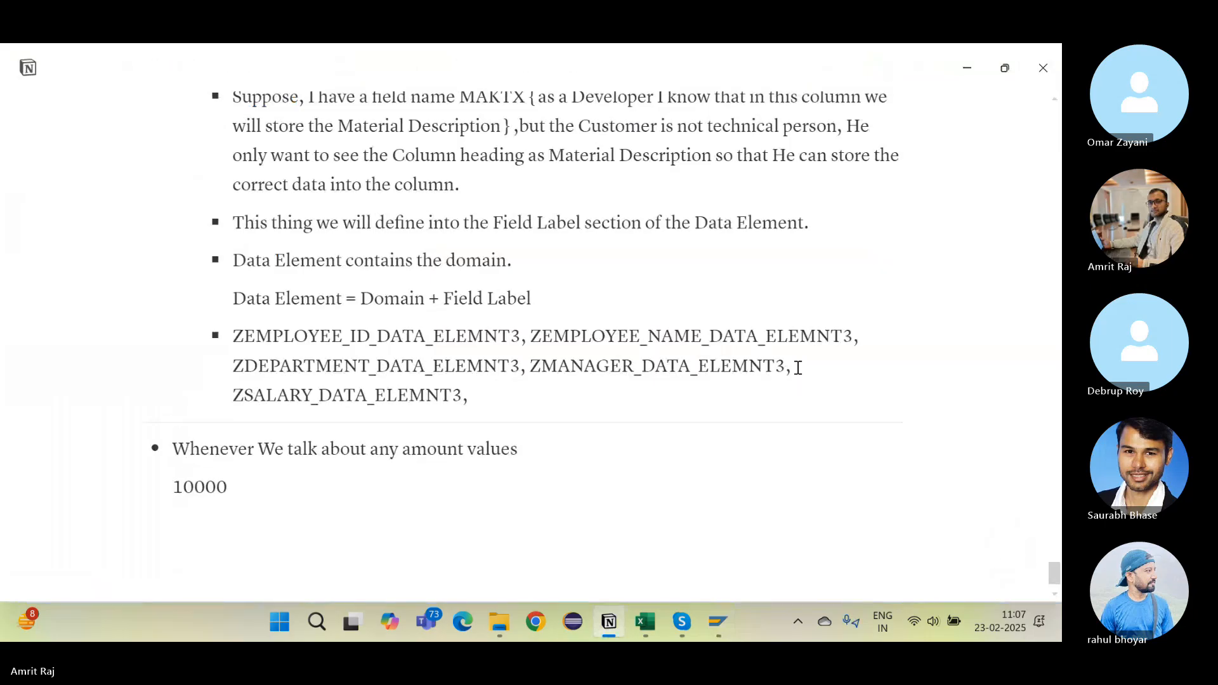
scroll(829, 408, "up", 5)
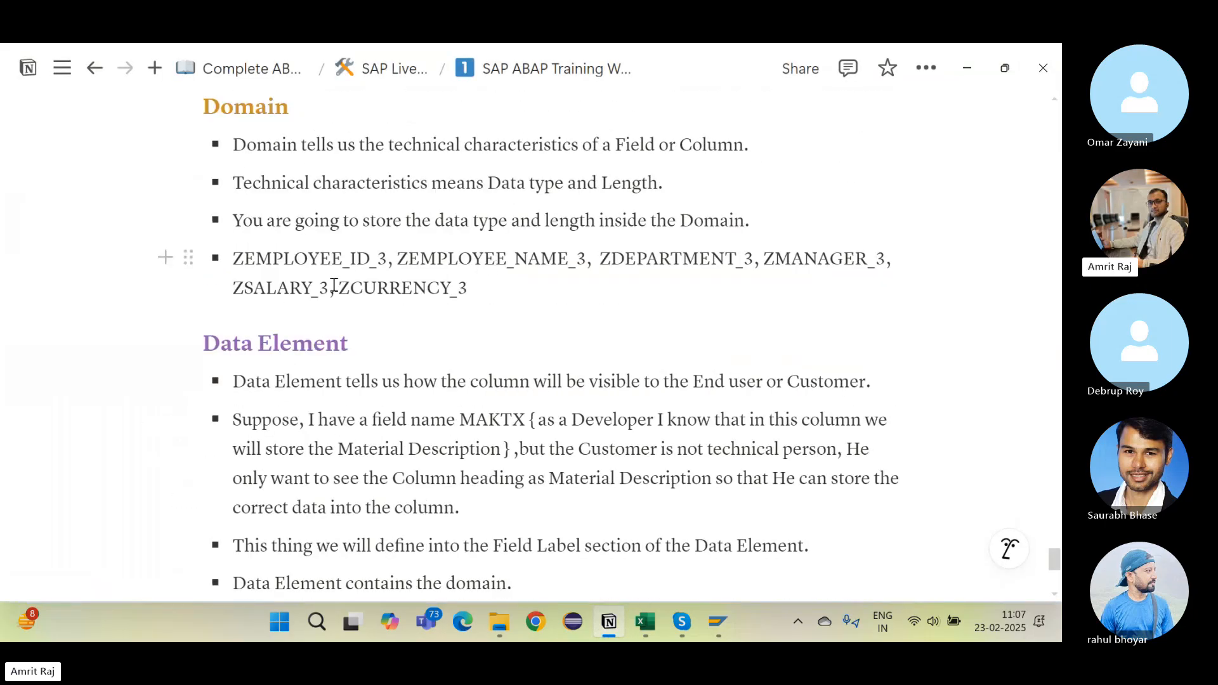
left_click_drag(341, 287, 472, 289)
key("ctrl+c")
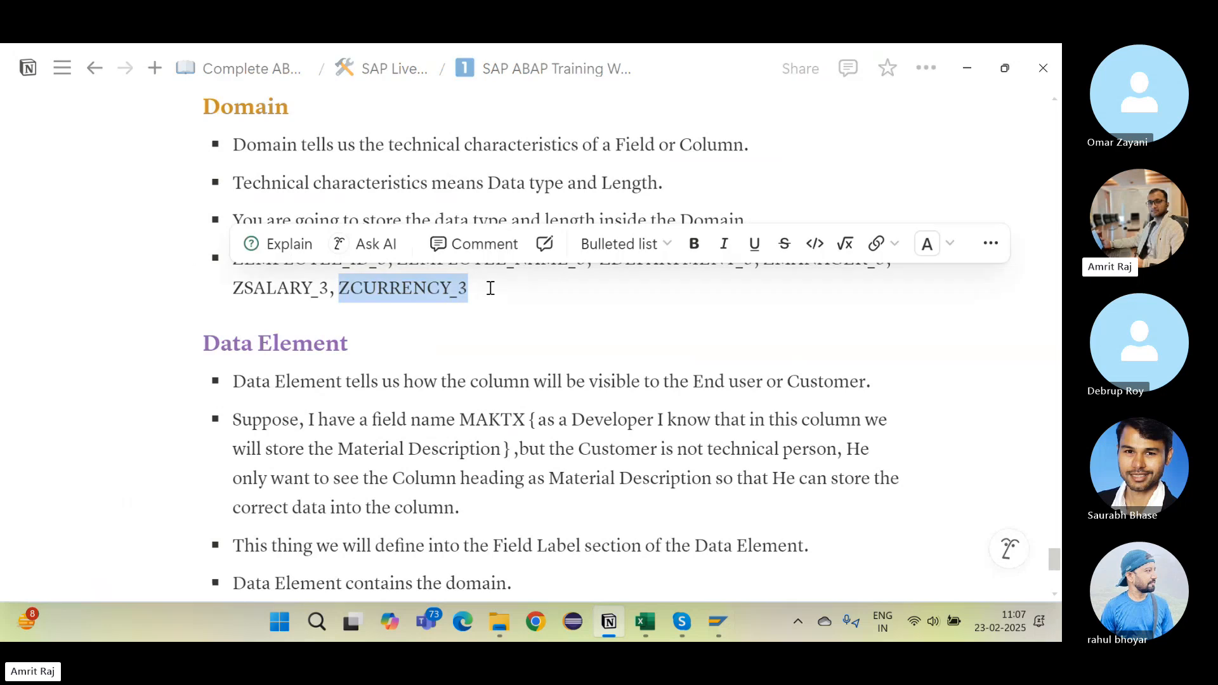
key("alt+Tab")
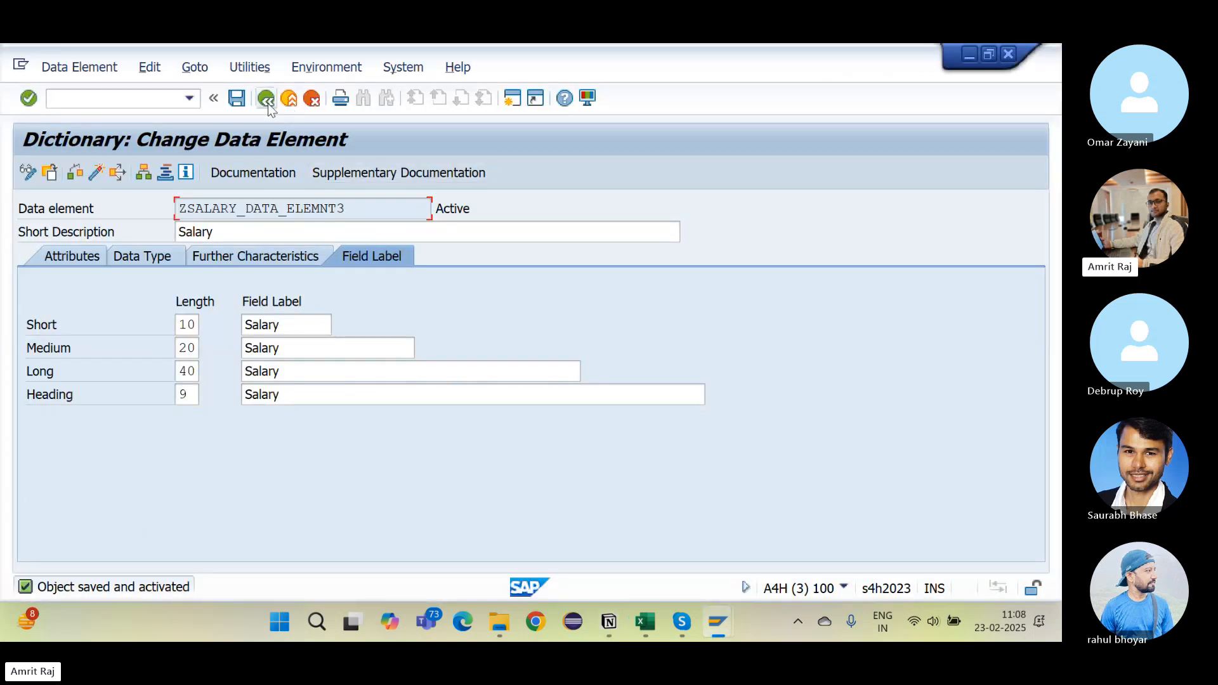
Step: Create data element ZCURRENCY_DATA_ELEMNT3, described as Currency, on domain ZCURRENCY_3
left_click(266, 98)
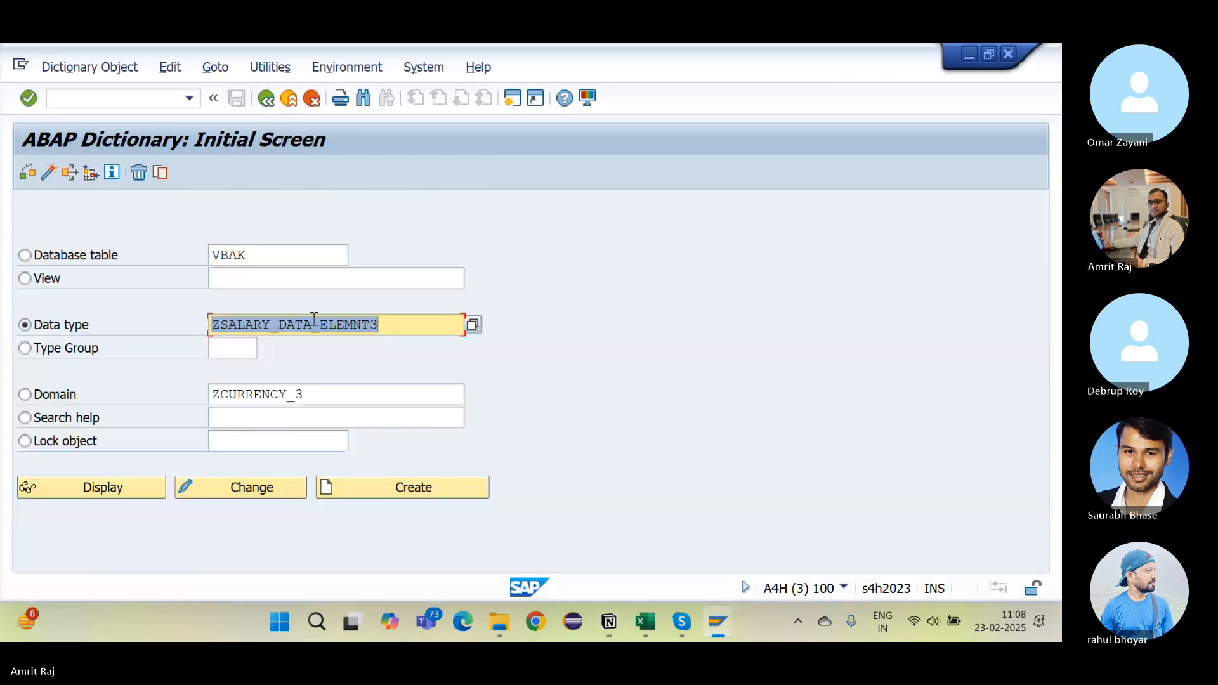
left_click(267, 325)
key("BackSpace")
key("BackSpace")
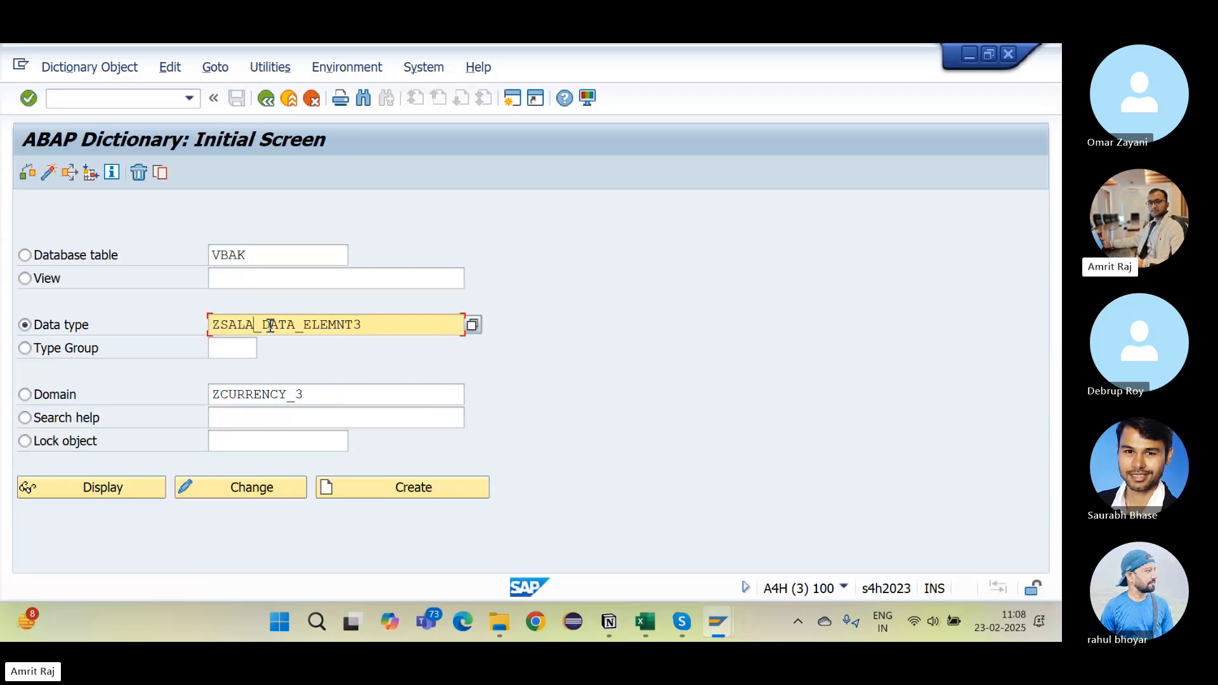
type("CURRENCY")
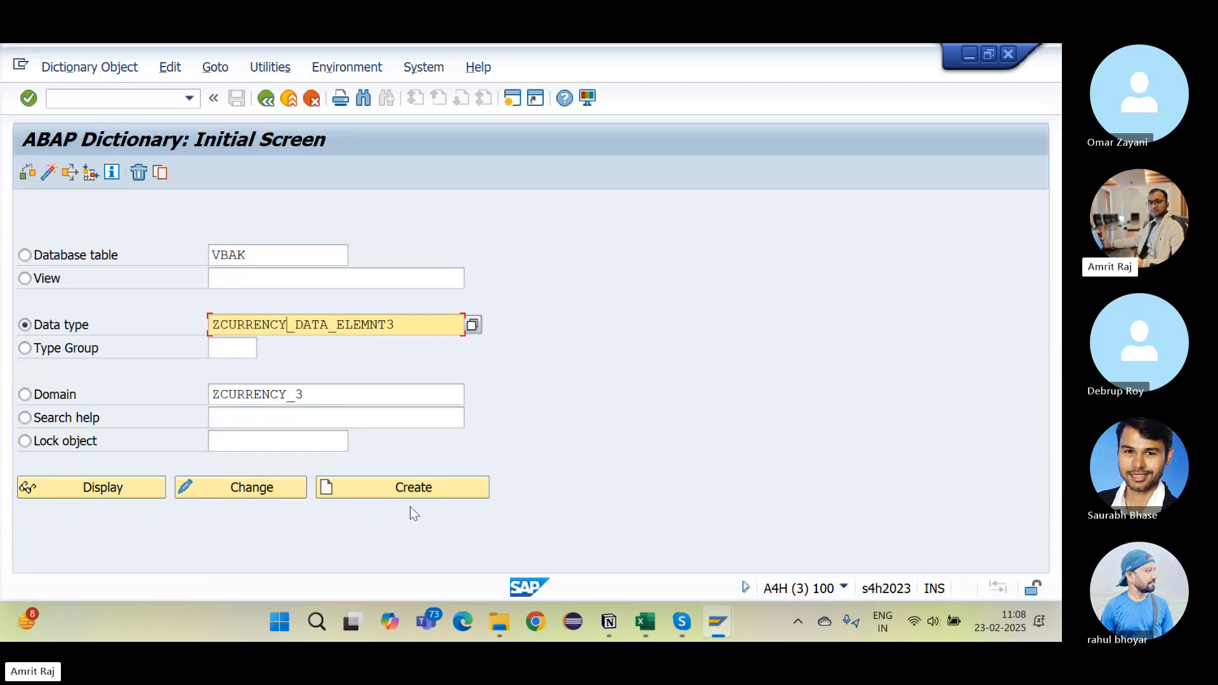
left_click(410, 490)
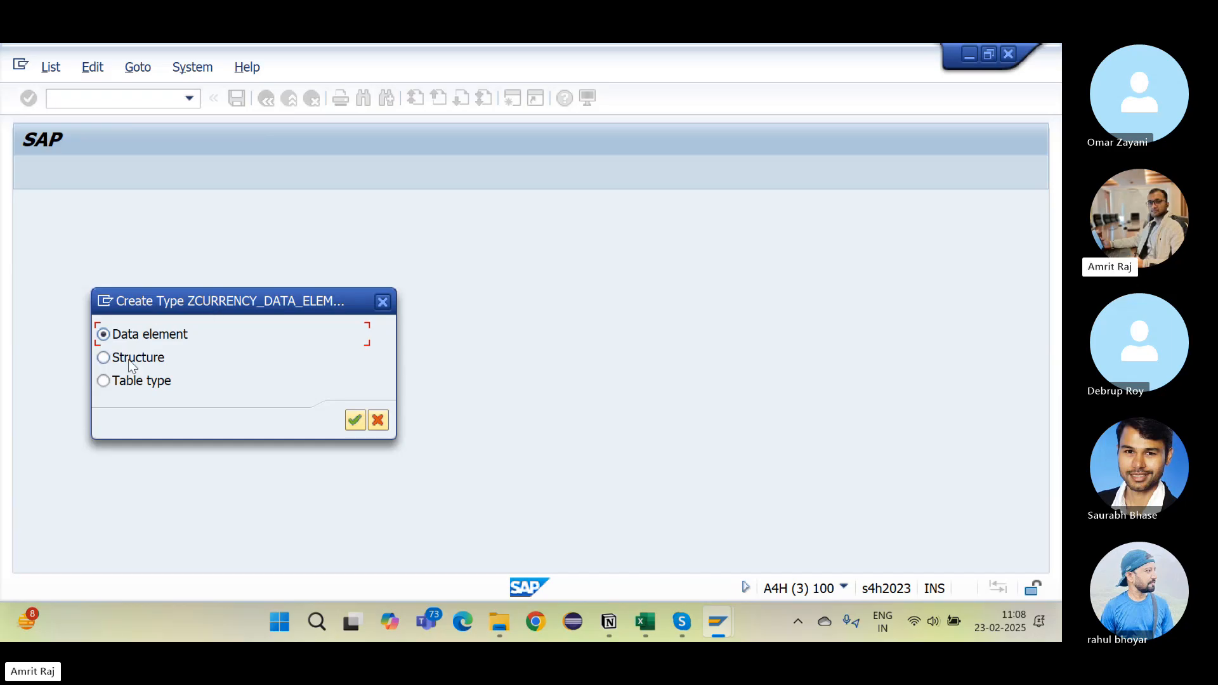
key("Return")
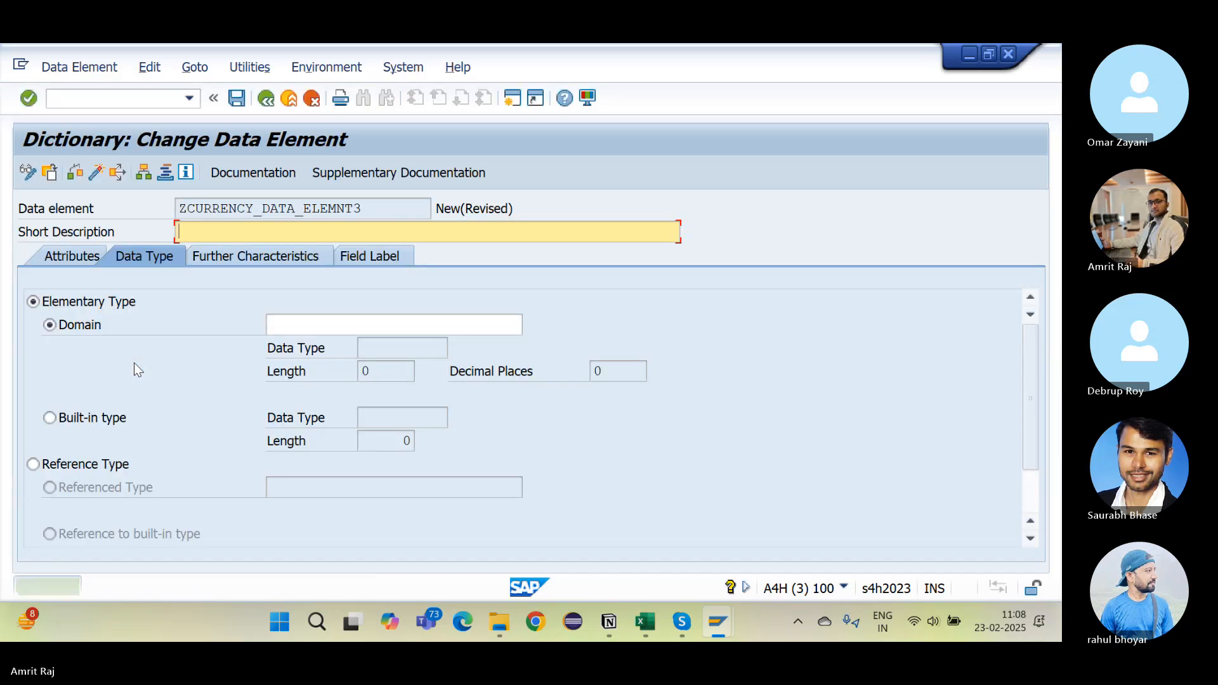
type("Currency")
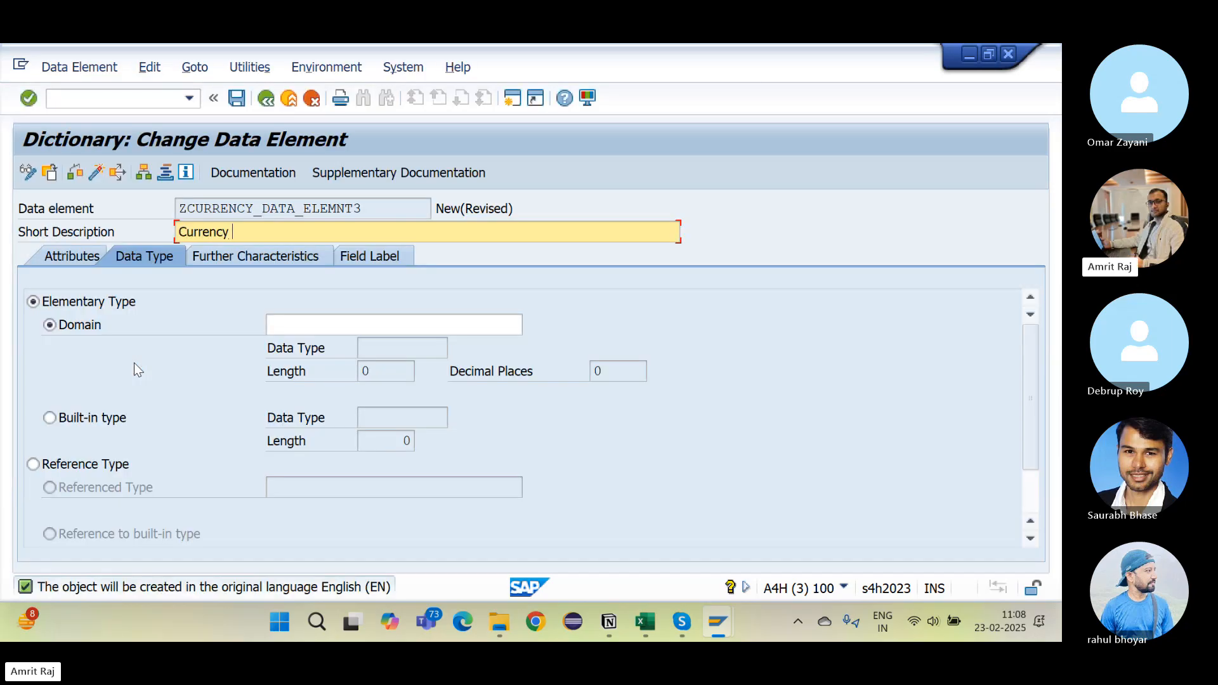
left_click(285, 327)
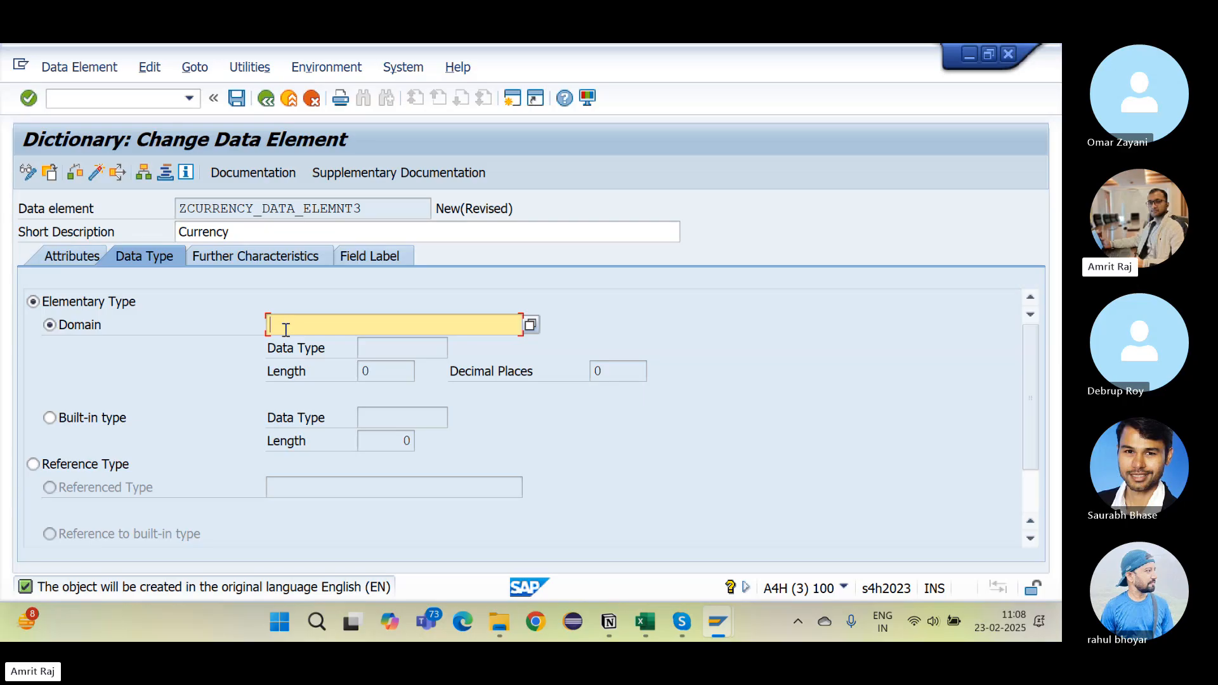
key("ctrl+v")
key("Return")
Step: Set the short and medium field labels to Currency, activate the element, and copy its name
left_click(368, 254)
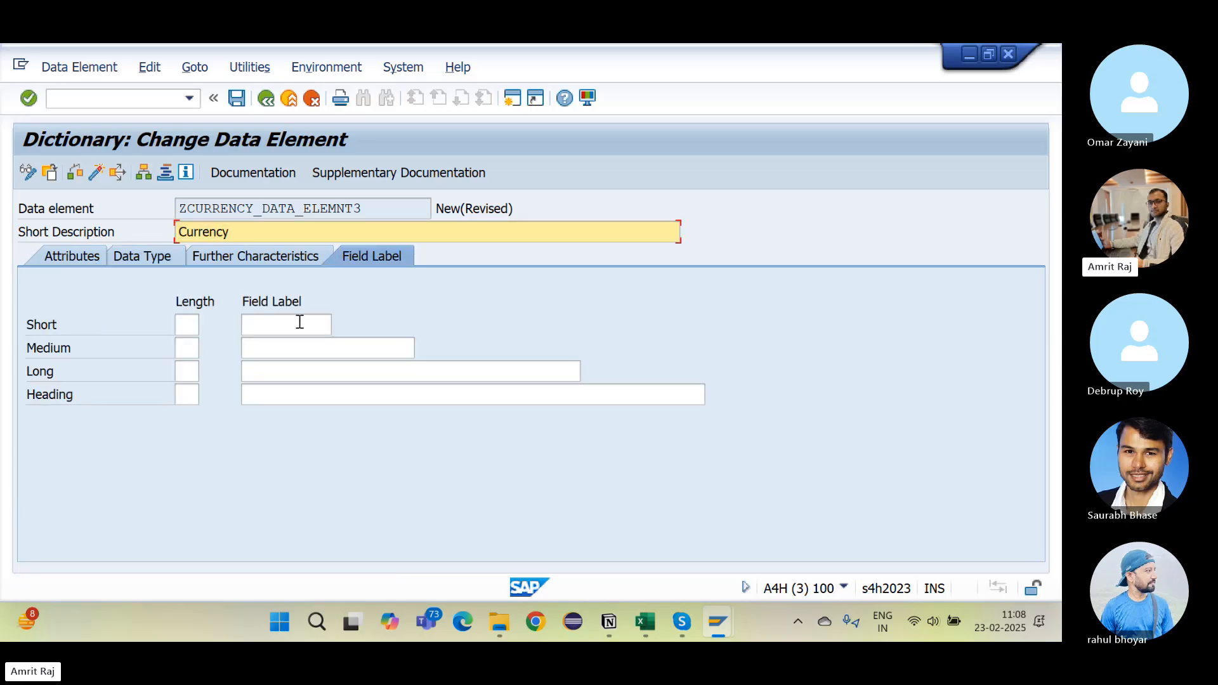
left_click(299, 325)
key("ctrl+v")
key("Down")
key("ctrl+v")
key("Down")
key("ctrl+v")
key("Down")
key("ctrl+v")
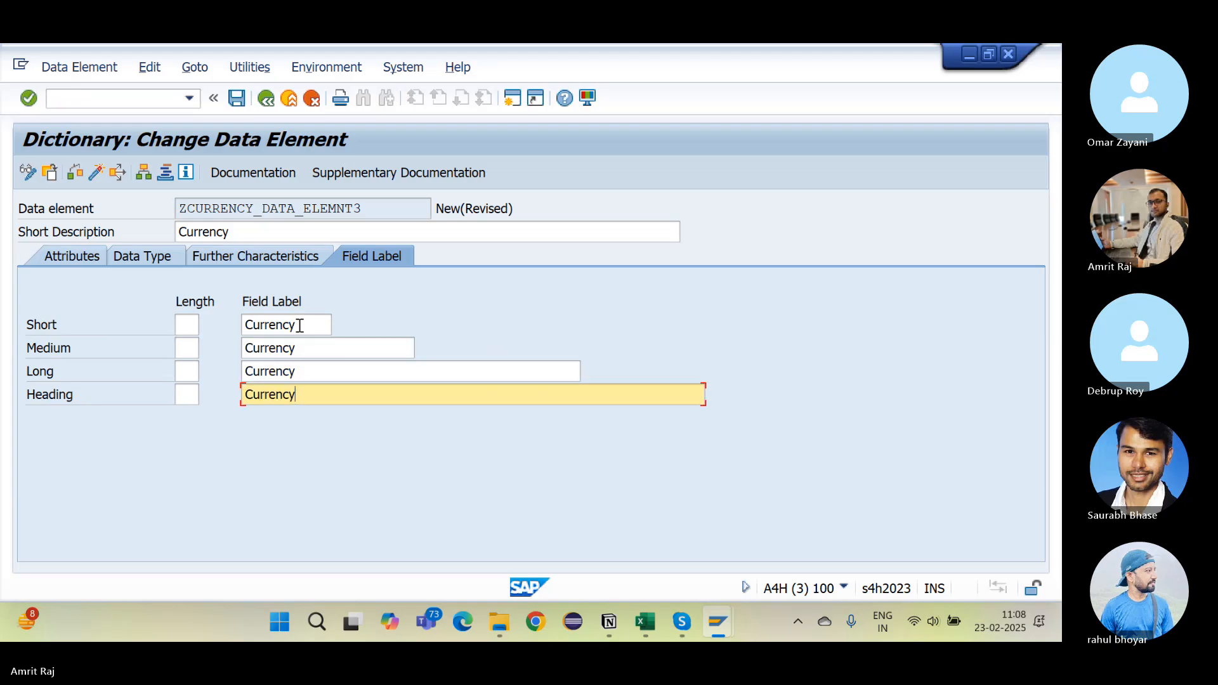
left_click(97, 171)
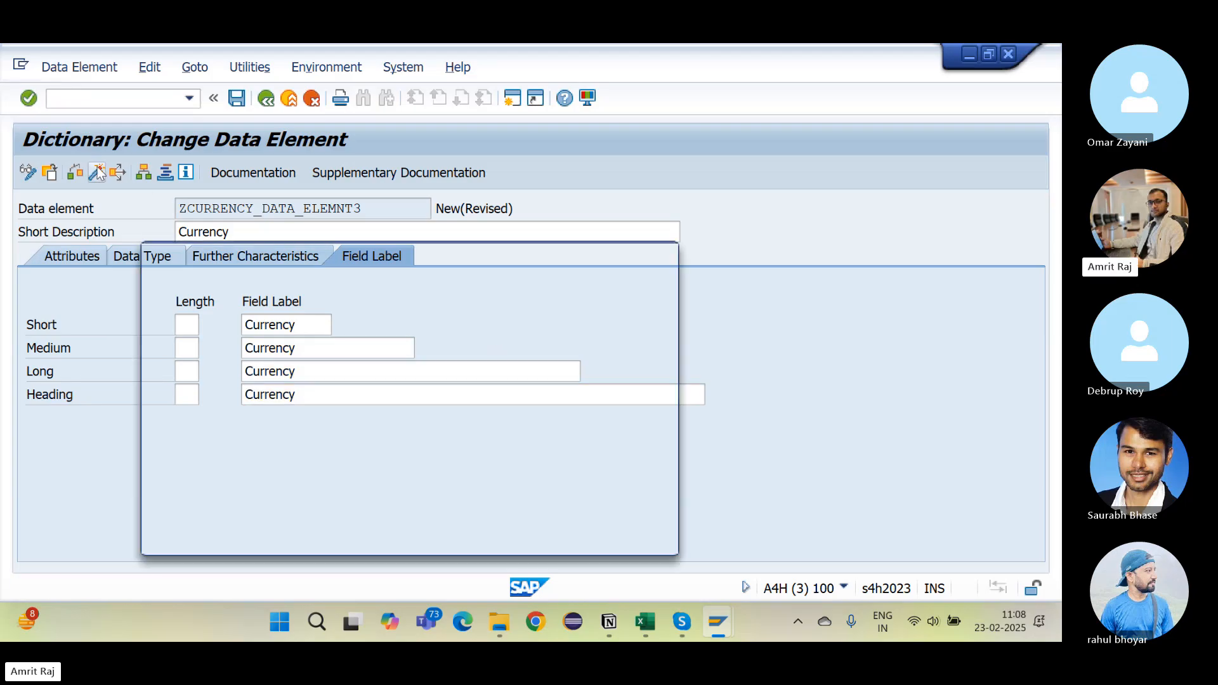
key("Return")
key("Return")
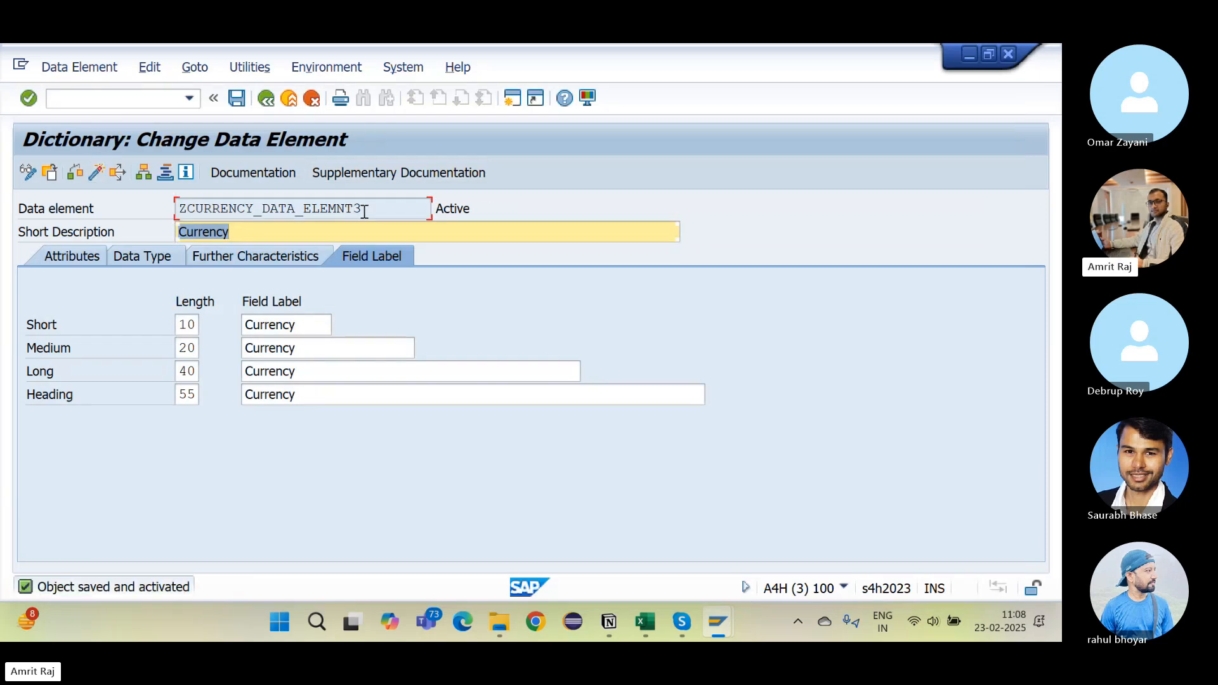
left_click_drag(363, 210, 112, 222)
key("ctrl+c")
left_click(108, 223)
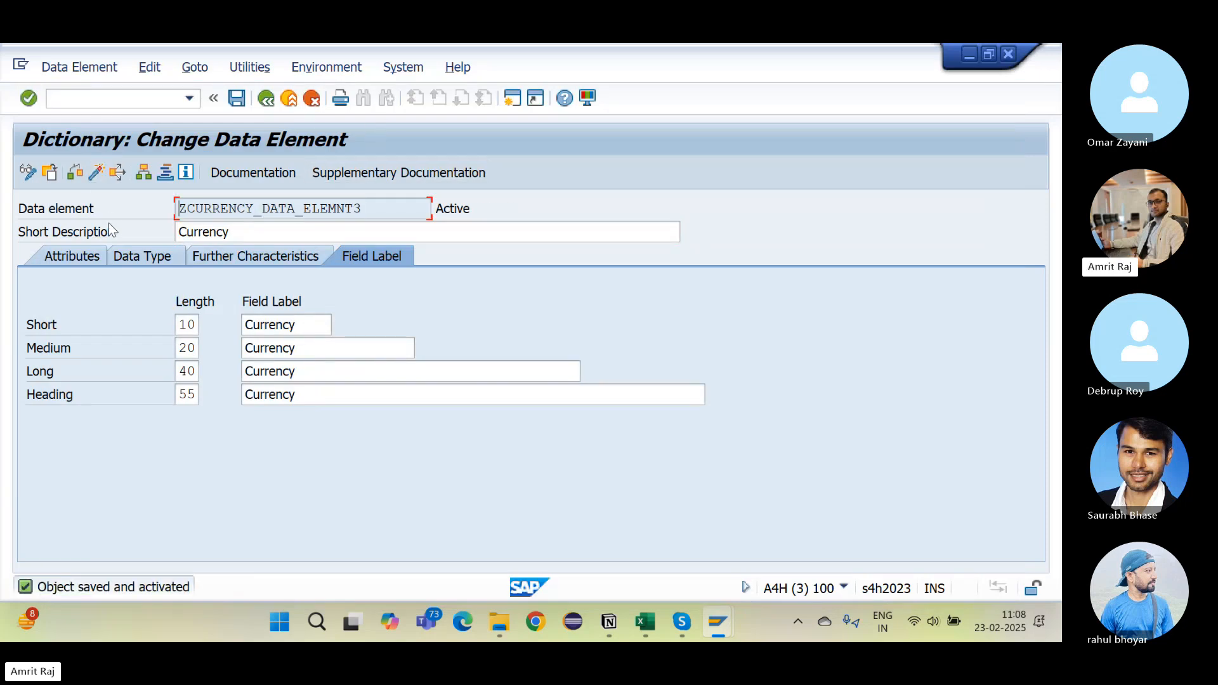
Step: Paste ZCURRENCY_DATA_ELEMNT3 after ZSALARY_DATA_ELEMNT3 in the Notion data element list
key("alt+Tab")
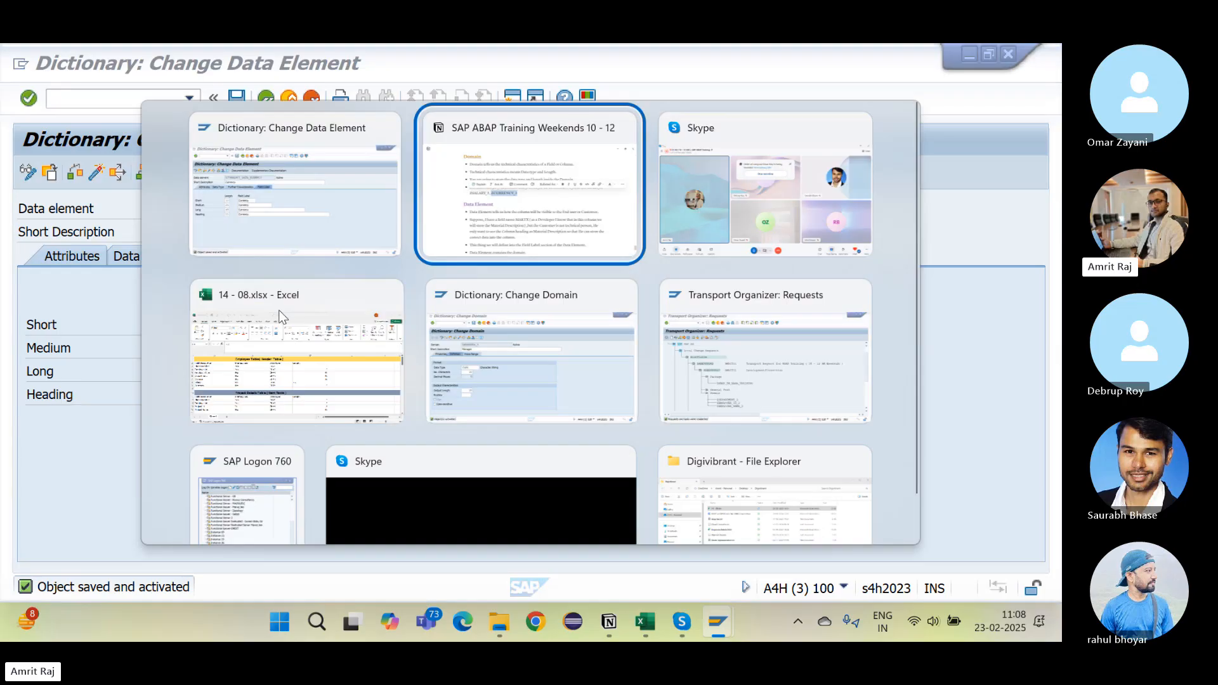
scroll(508, 444, "down", 5)
left_click(488, 428)
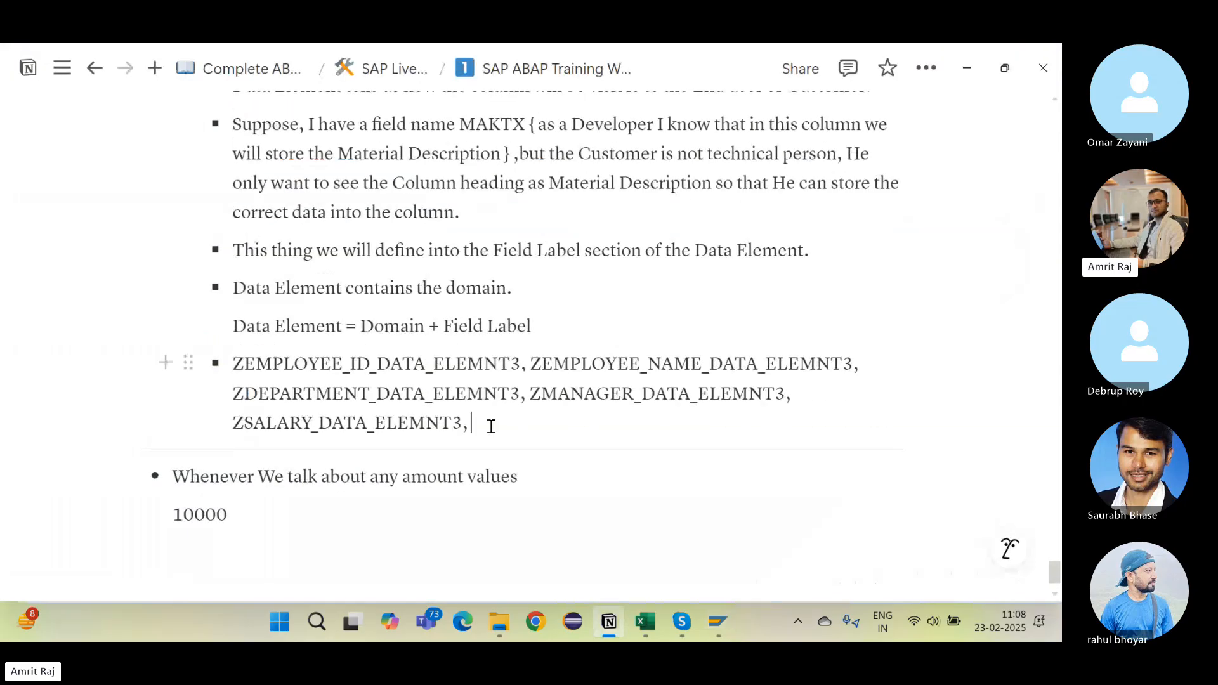
key("ctrl+v")
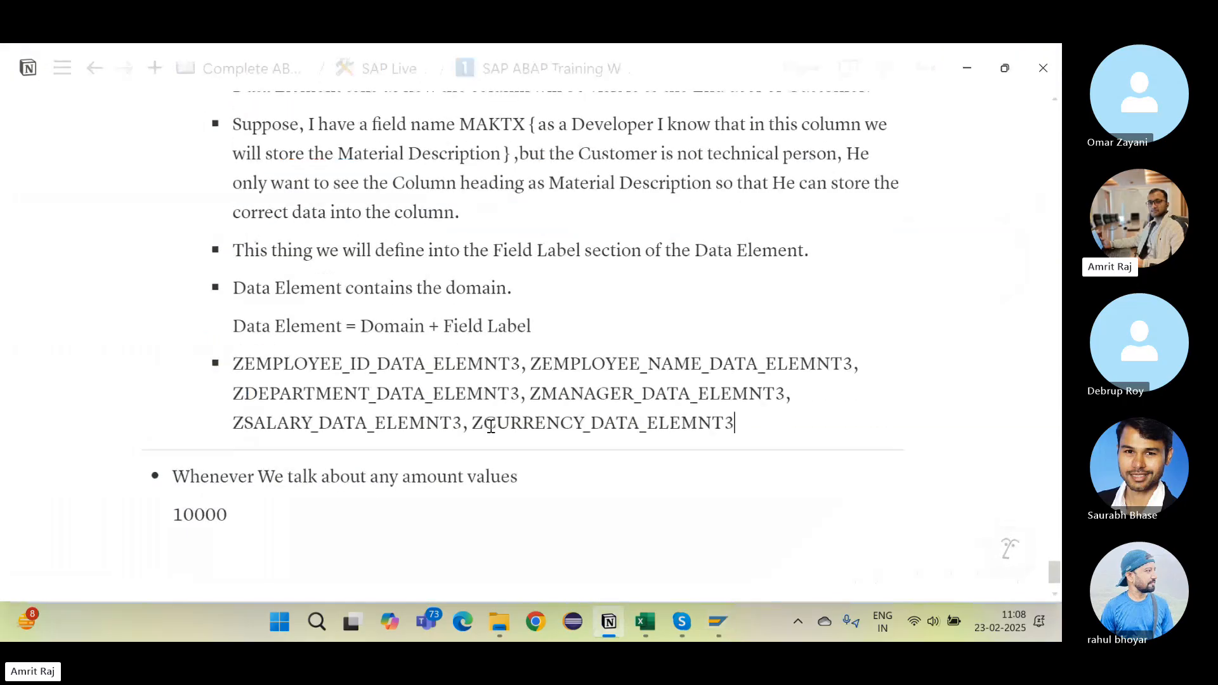
left_click(595, 378)
left_click_drag(257, 329, 336, 327)
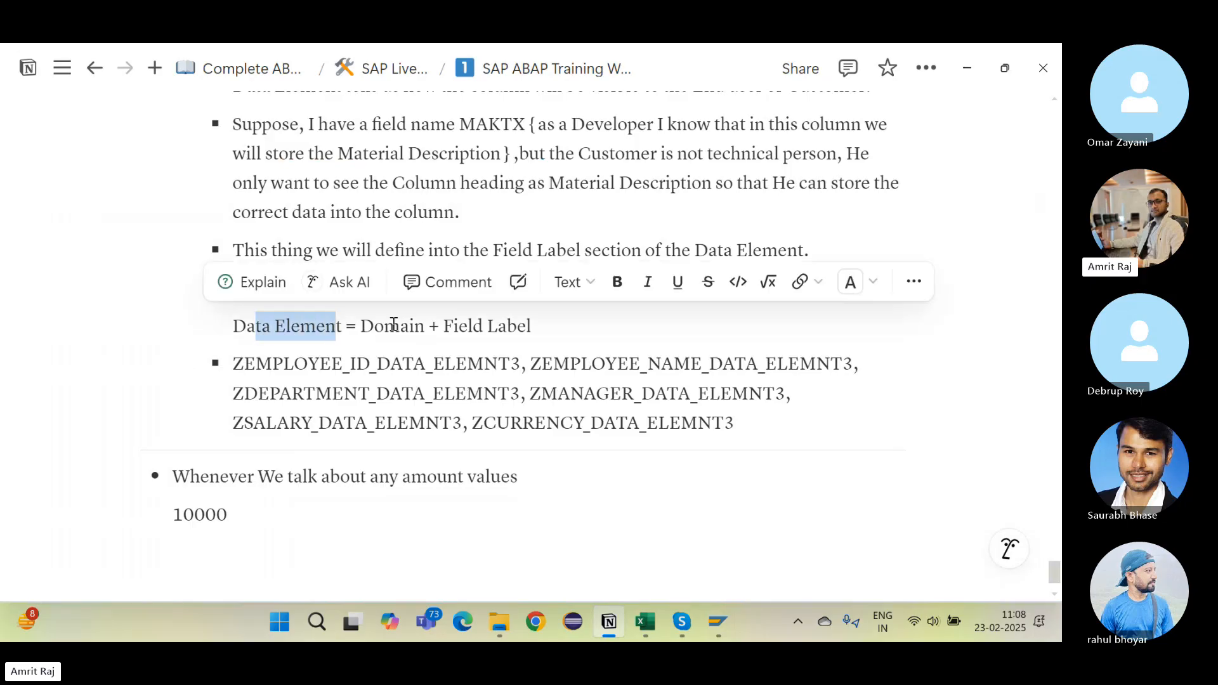
left_click(400, 326)
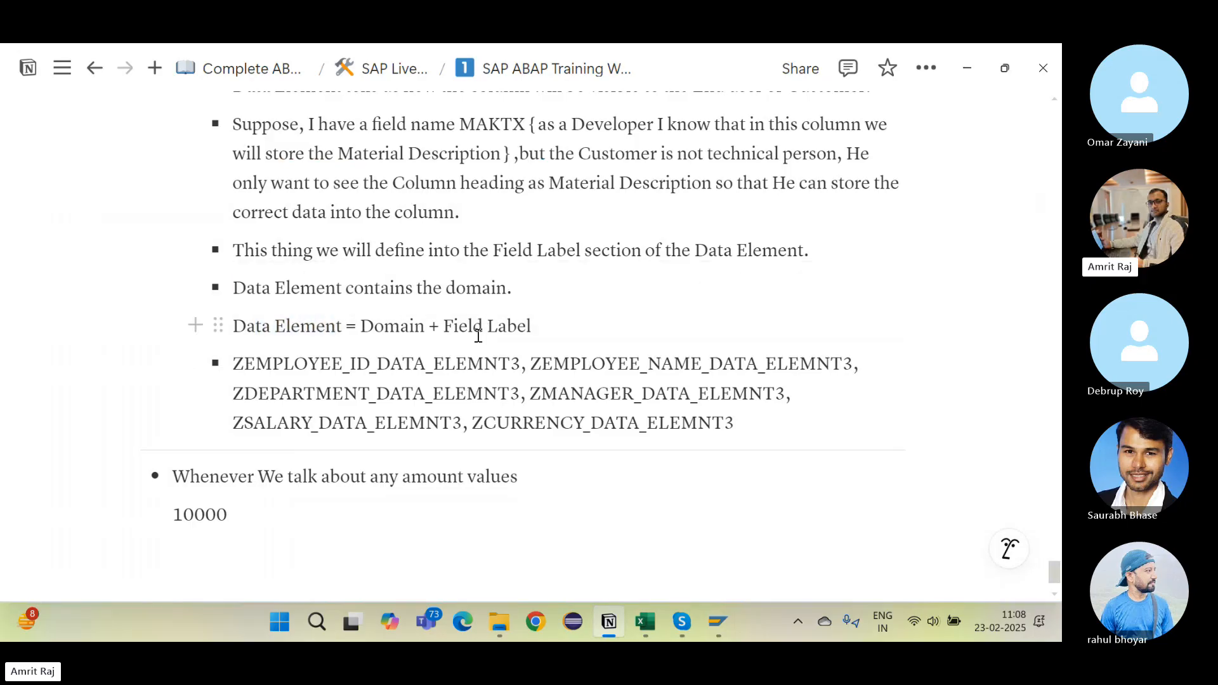
key("alt+Tab")
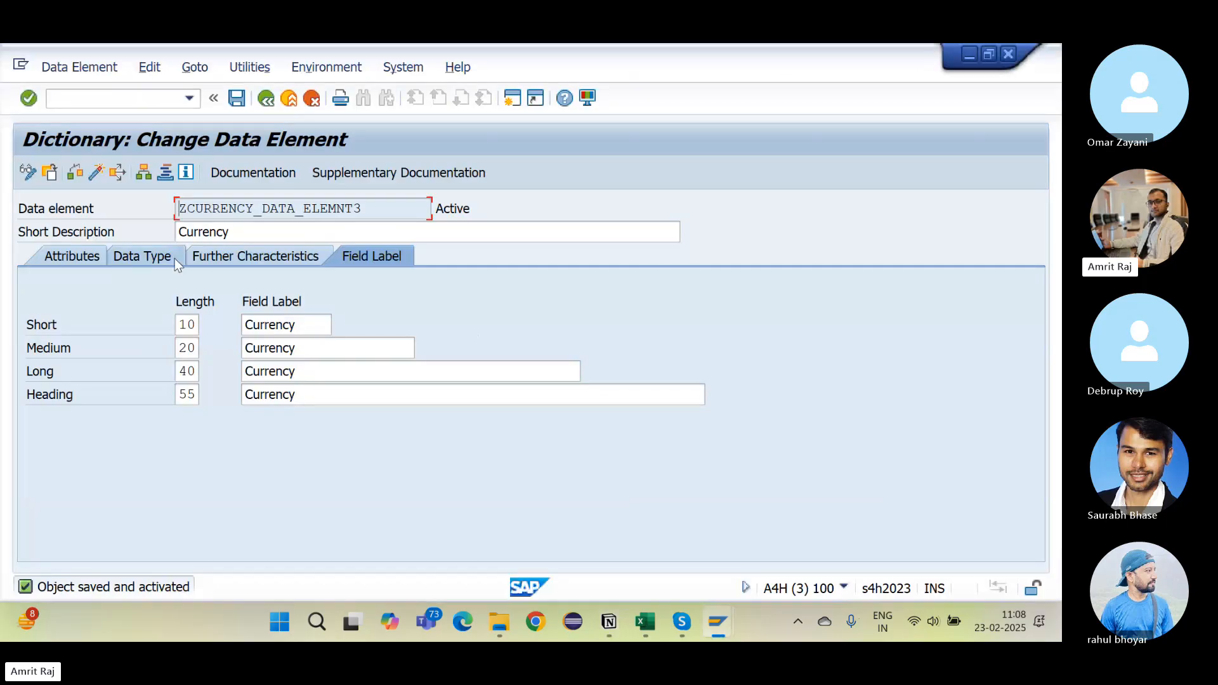
Step: Show ZCURRENCY_DATA_ELEMNT3's data type: domain ZCURRENCY_3, type CUKY, length 5
left_click(173, 258)
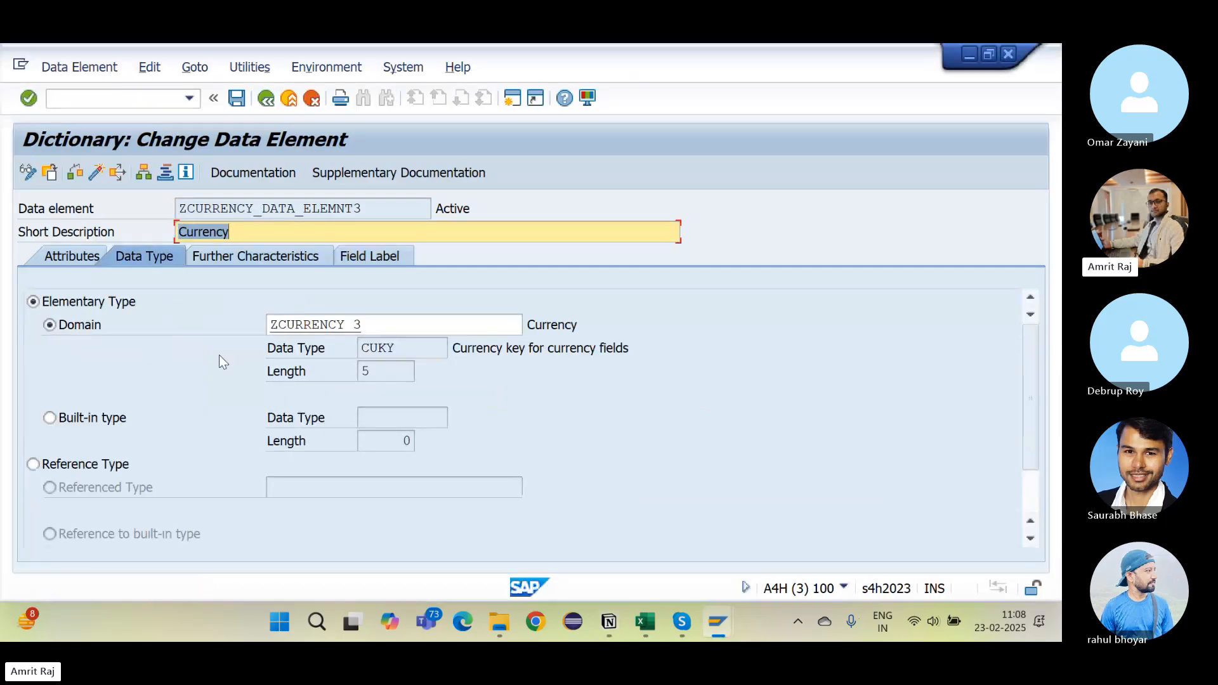
left_click(385, 422)
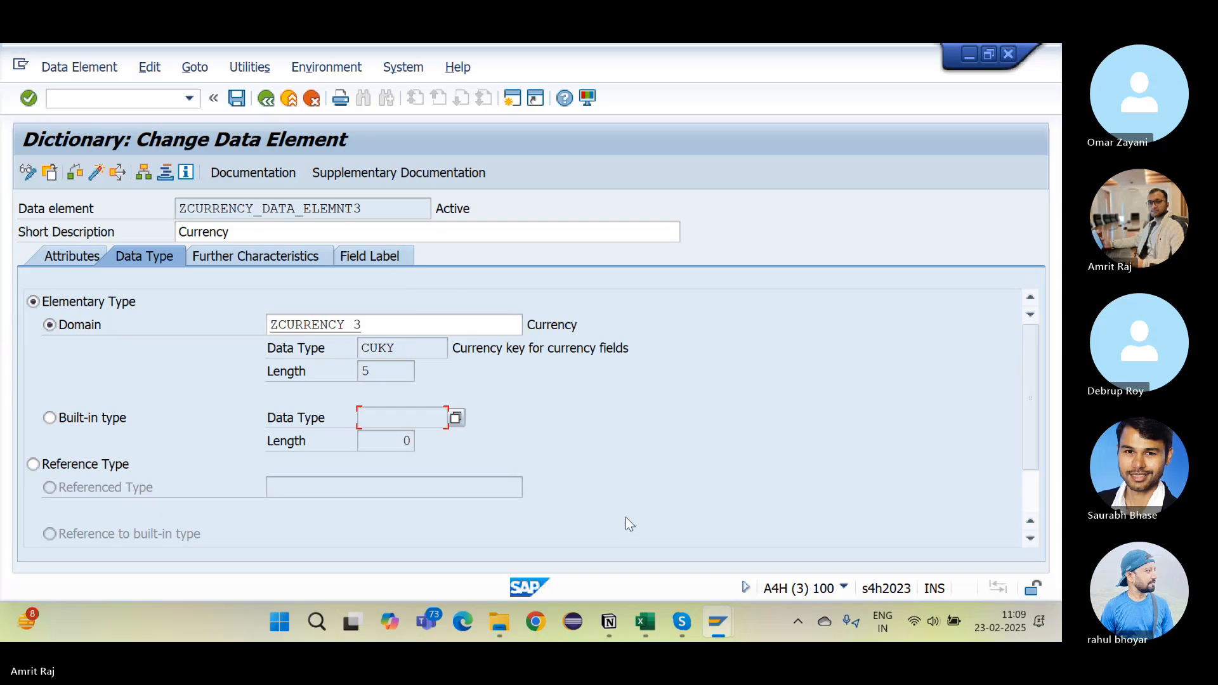
Step: Delete the amount-values bullet and the 10000 line from the Notion notes
left_click(609, 621)
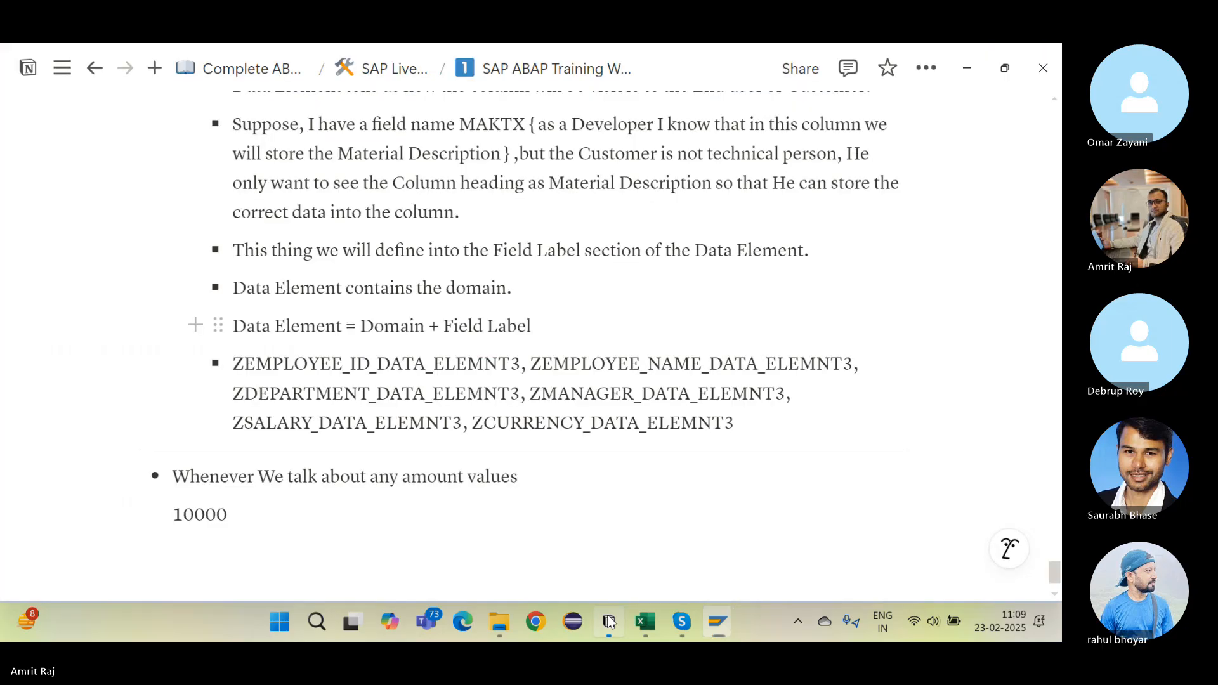
left_click(488, 538)
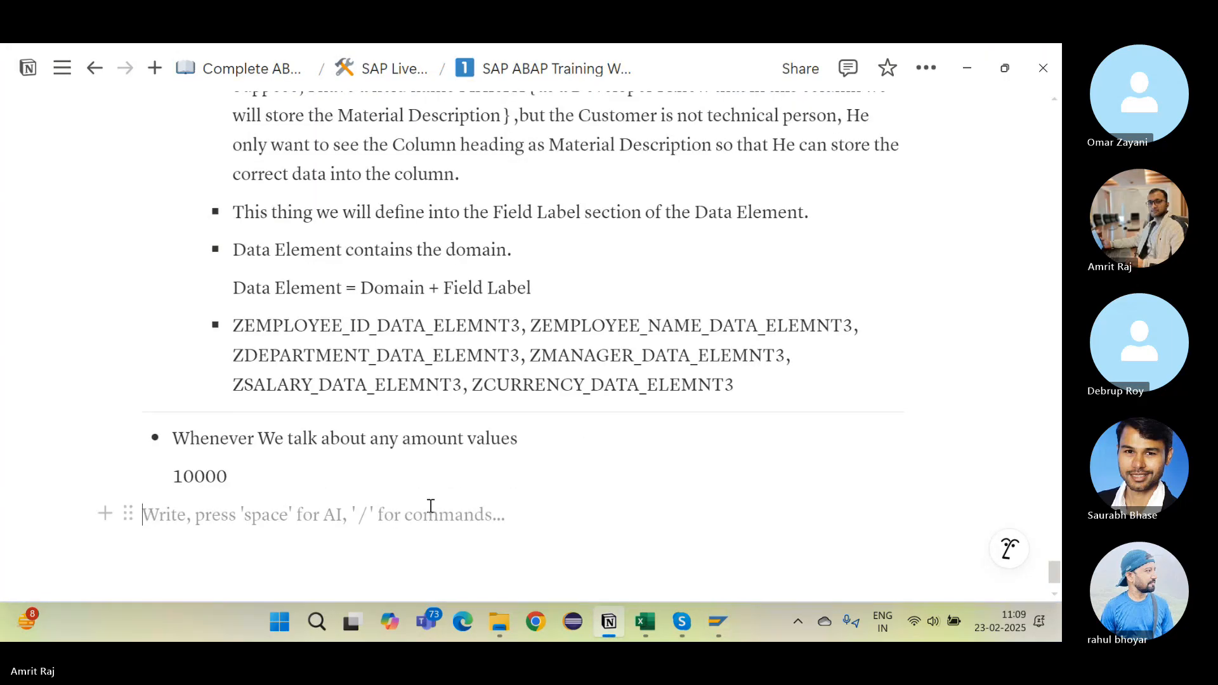
scroll(430, 506, "down", 2)
left_click(315, 394)
left_click_drag(274, 367, 158, 329)
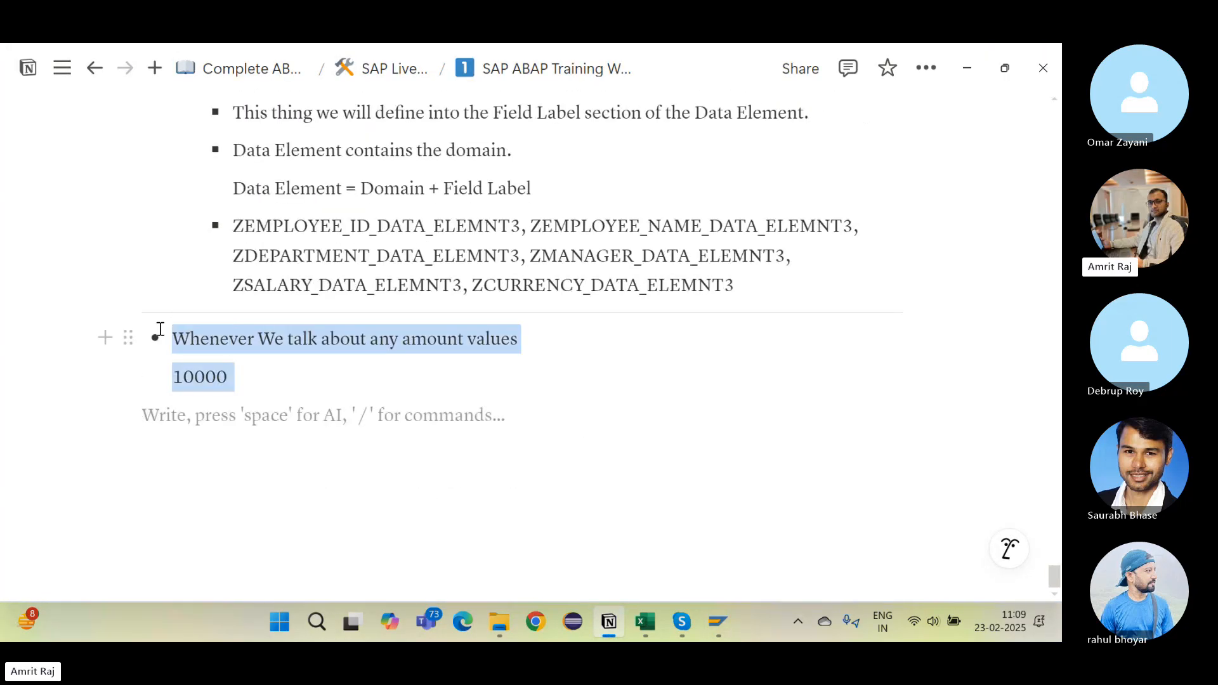
key("BackSpace")
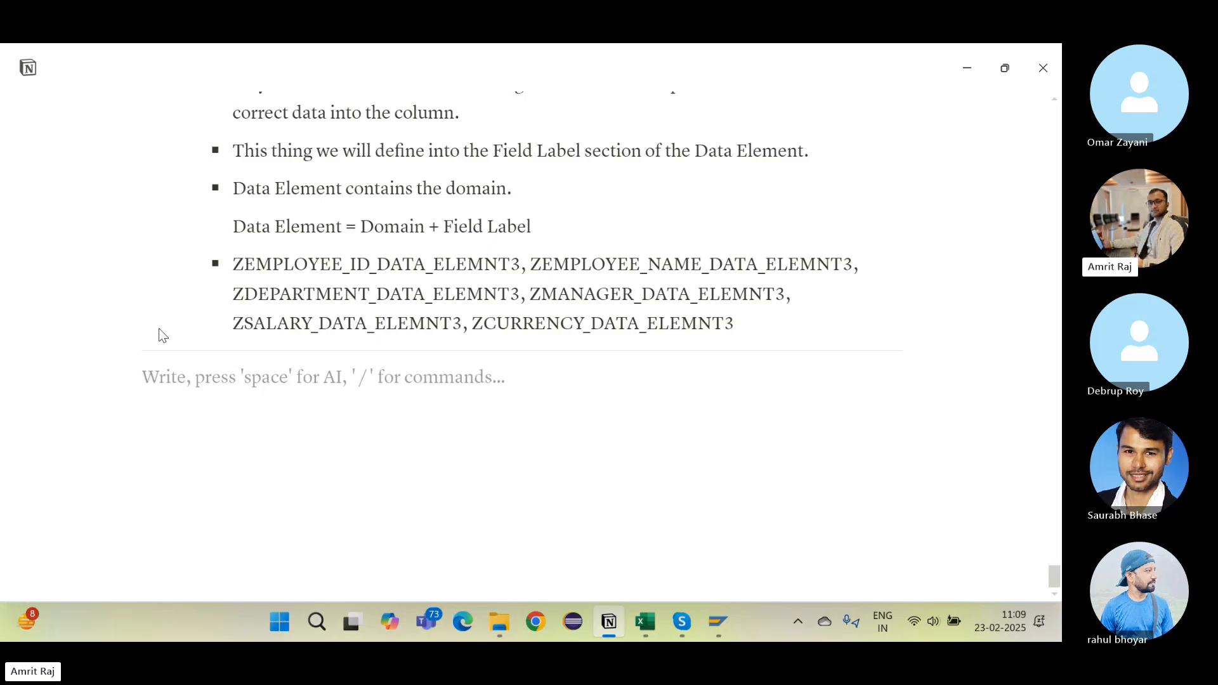
Step: Add a green Heading 1 'Creation of Table' followed by an empty bullet
type("/h")
key("Return")
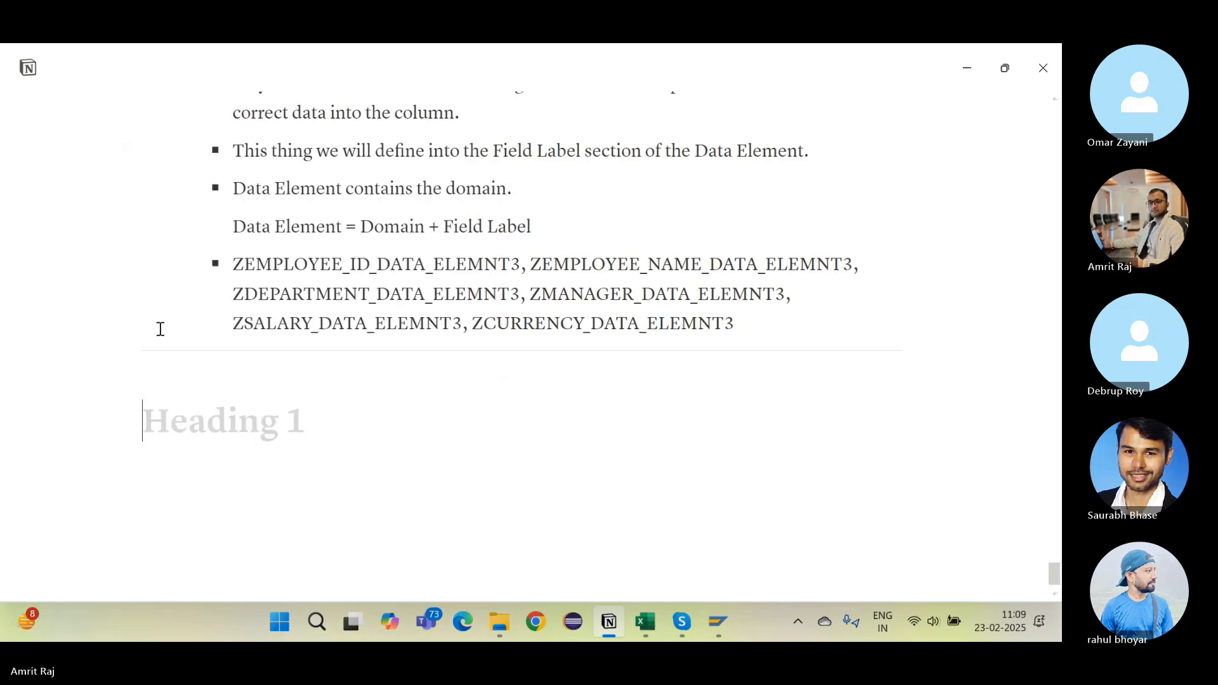
type("Creation o")
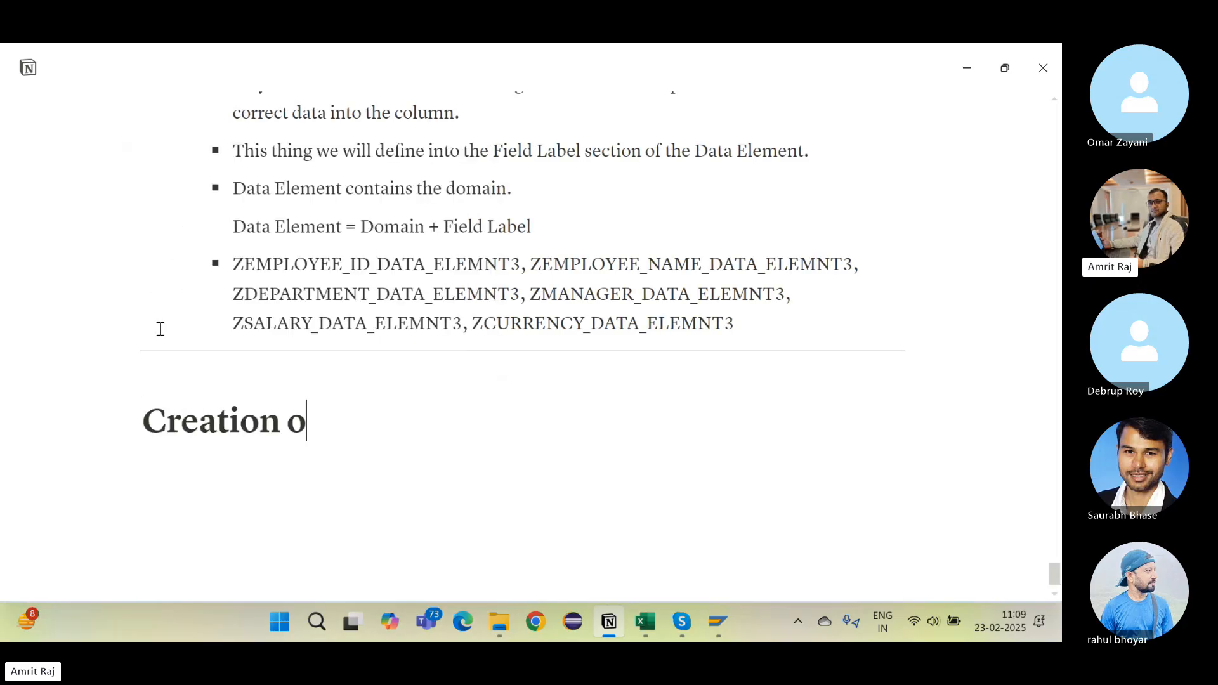
type("f Table")
scroll(161, 328, "down", 1)
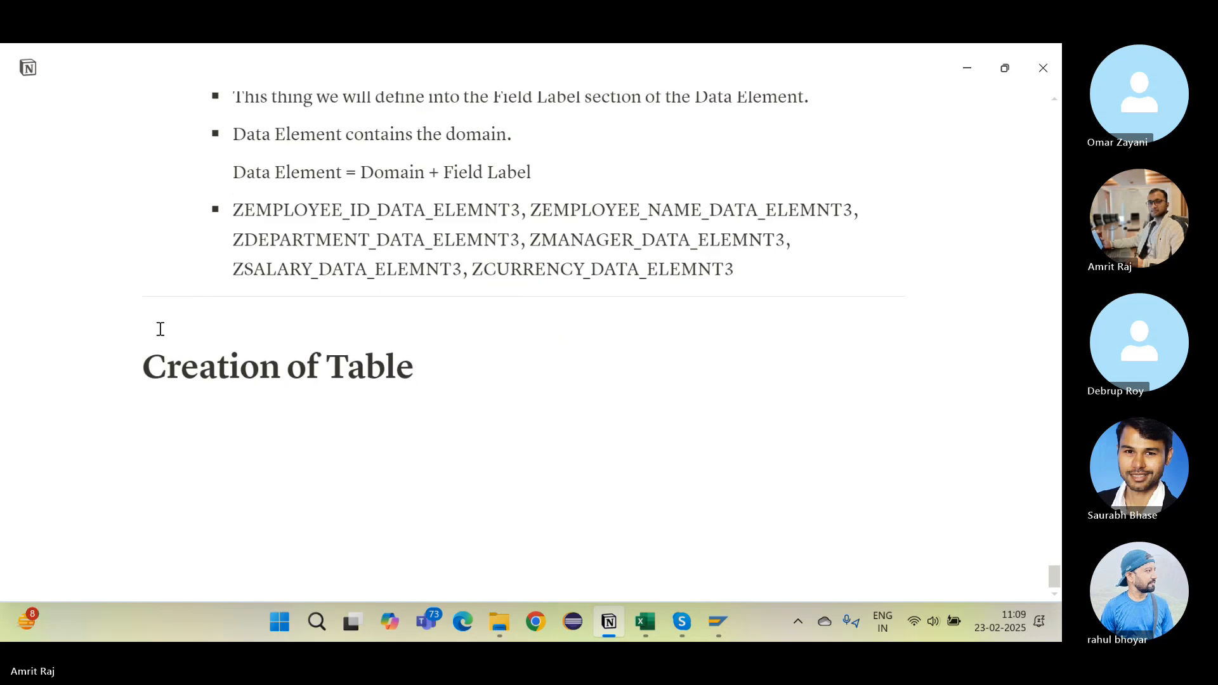
left_click_drag(141, 363, 427, 354)
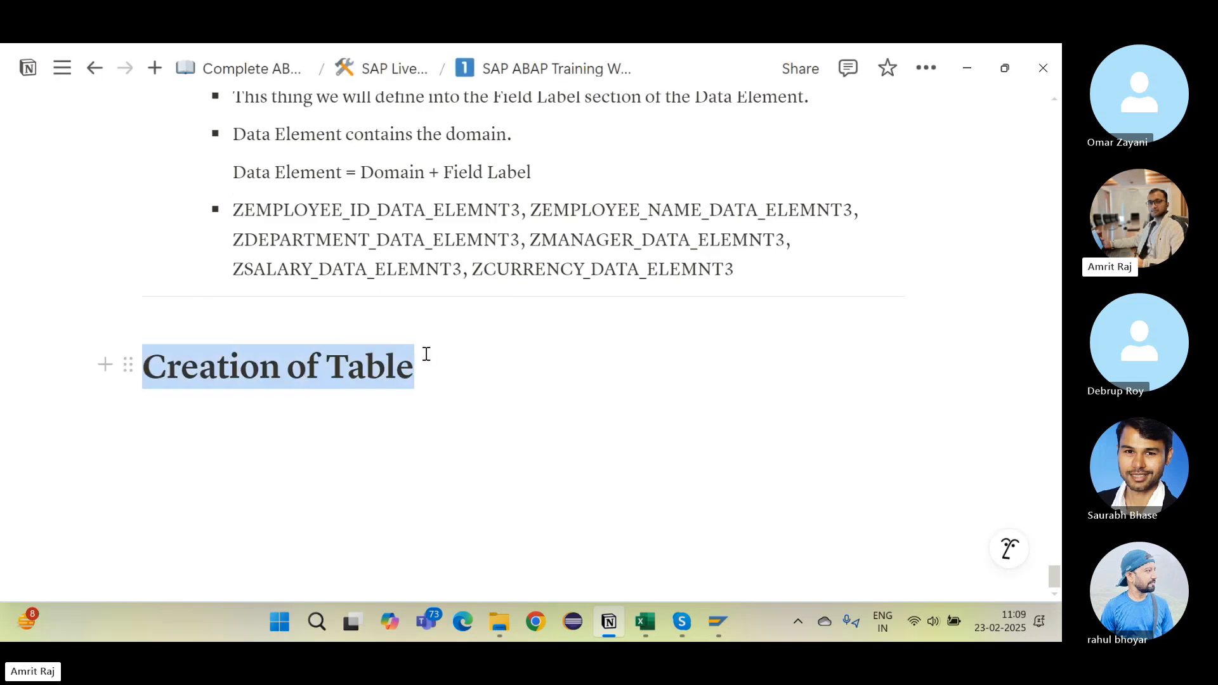
left_click(778, 319)
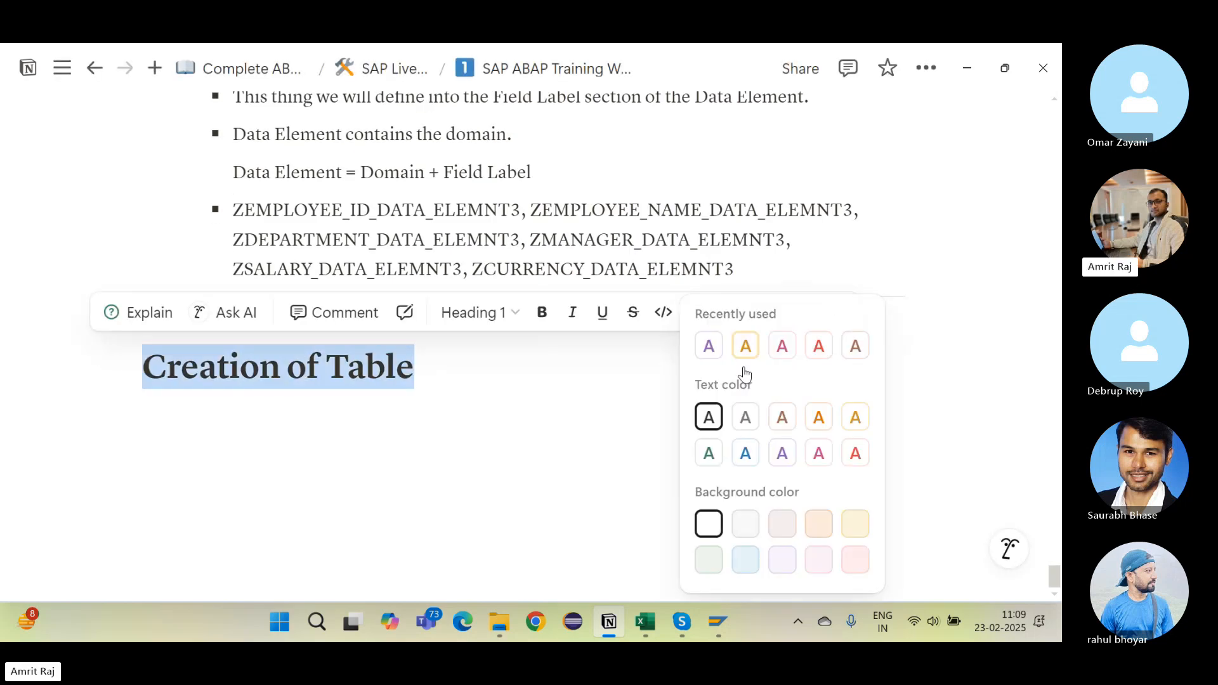
left_click(710, 454)
left_click(357, 407)
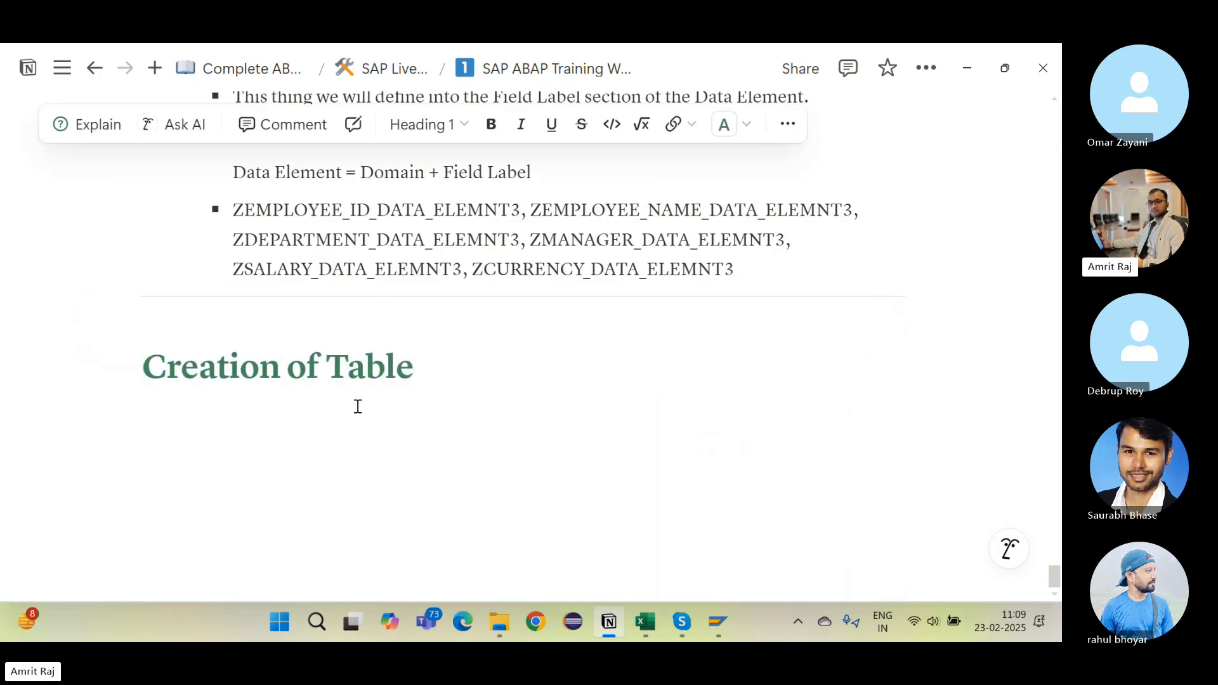
type("-")
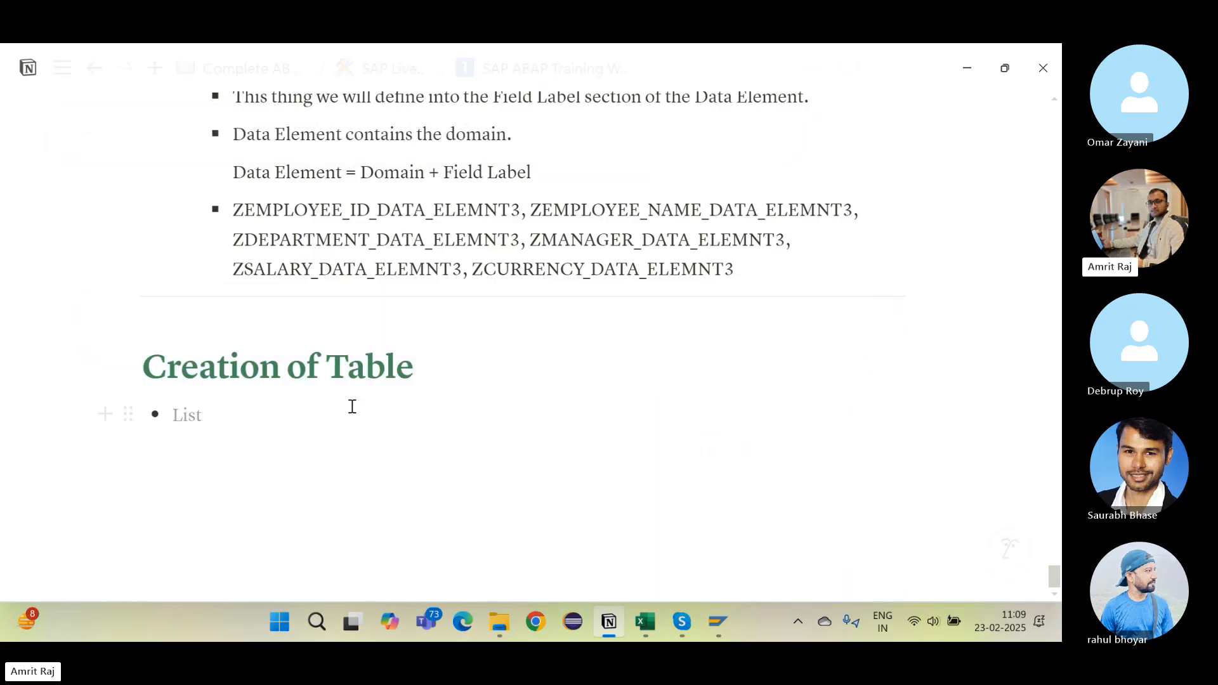
key("alt+Tab")
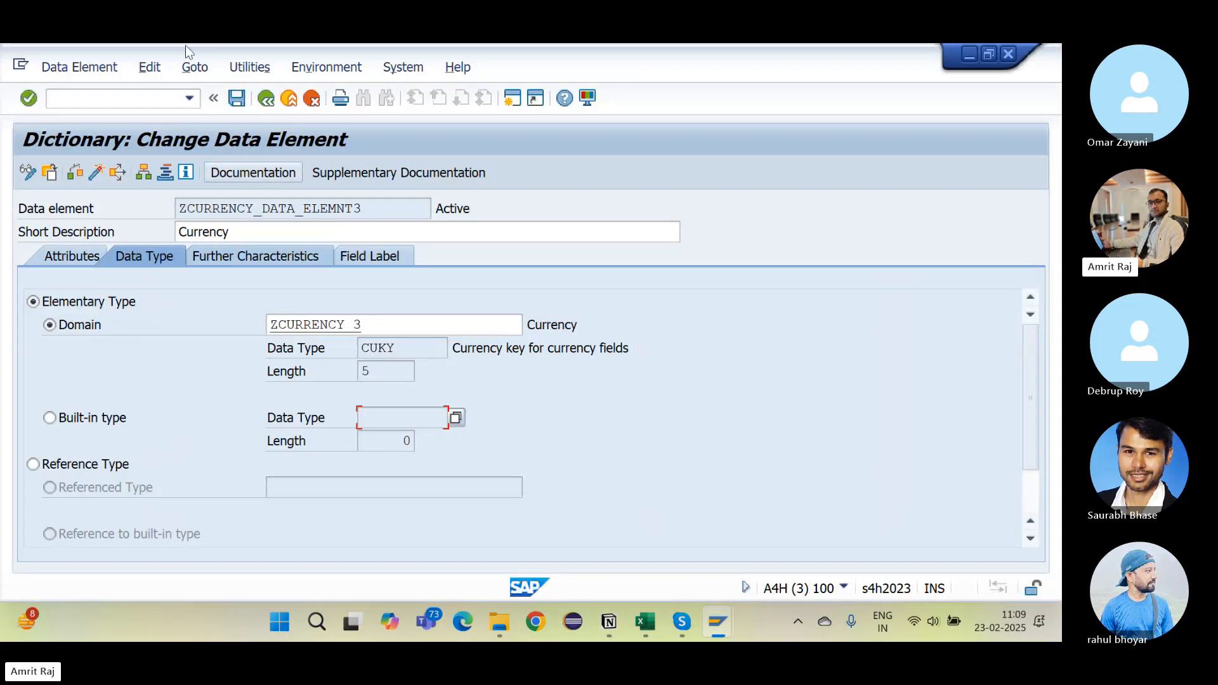
Step: Display the existing database table ZEMP_TABLE in SE11, replacing VBAK in the name field
left_click(266, 99)
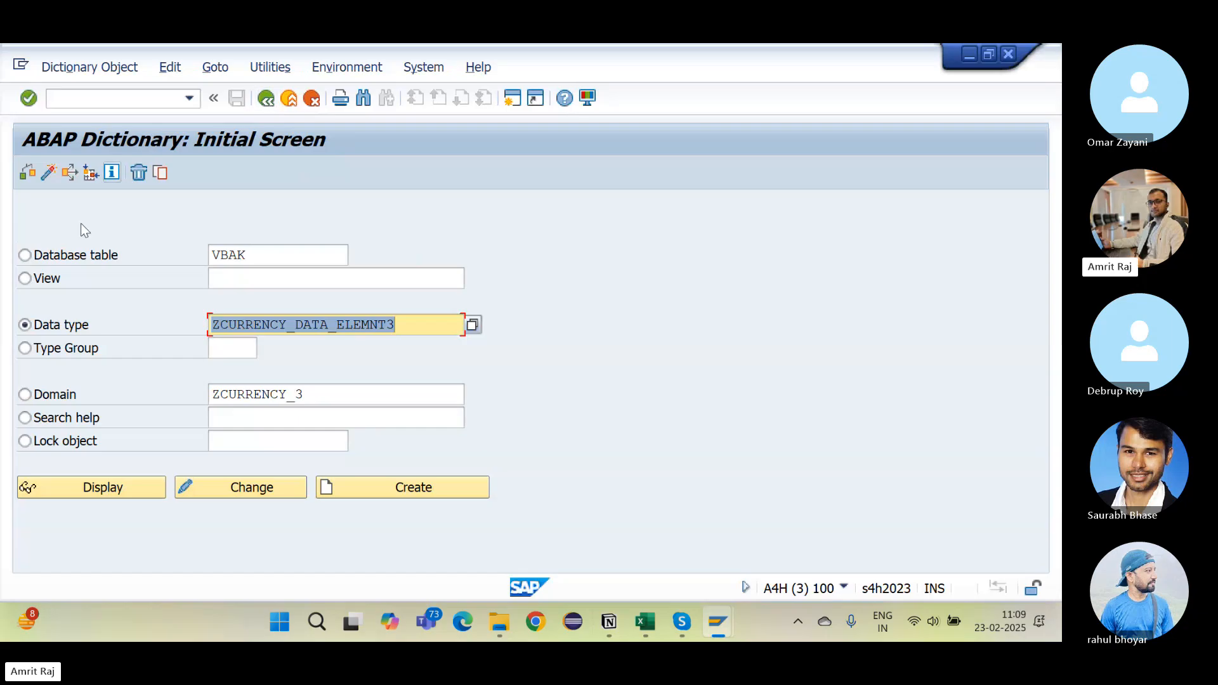
left_click(70, 257)
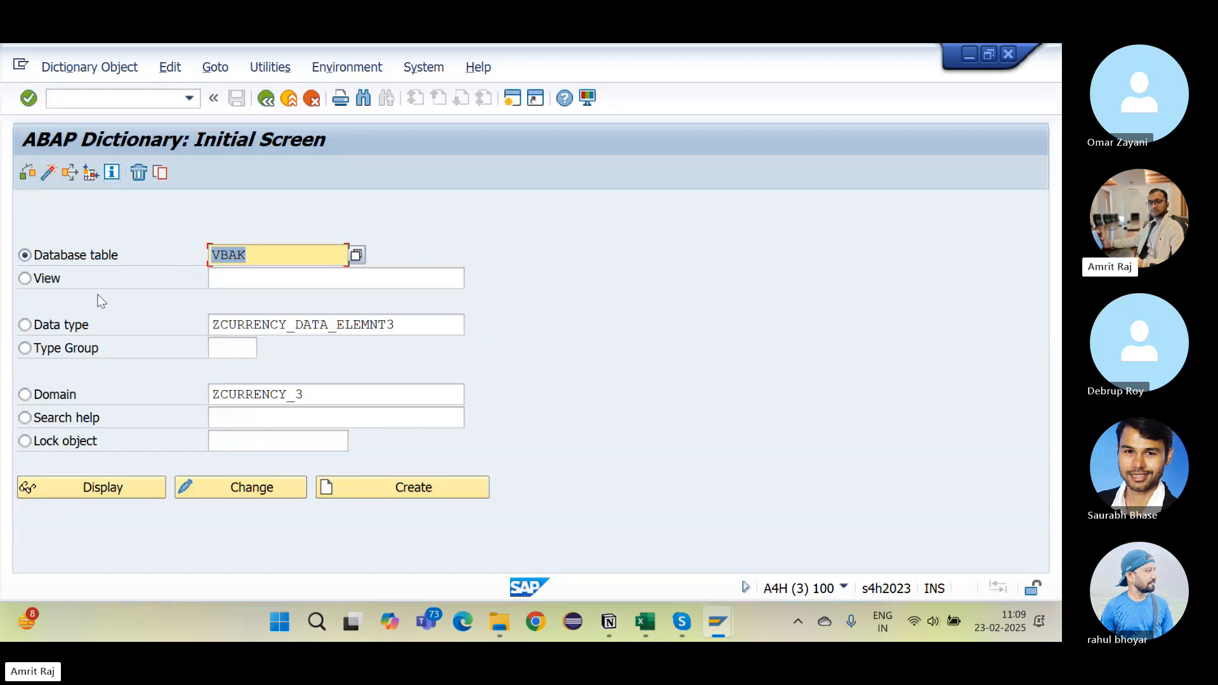
left_click(263, 257)
key("shift+Home")
key("BackSpace")
type("Z")
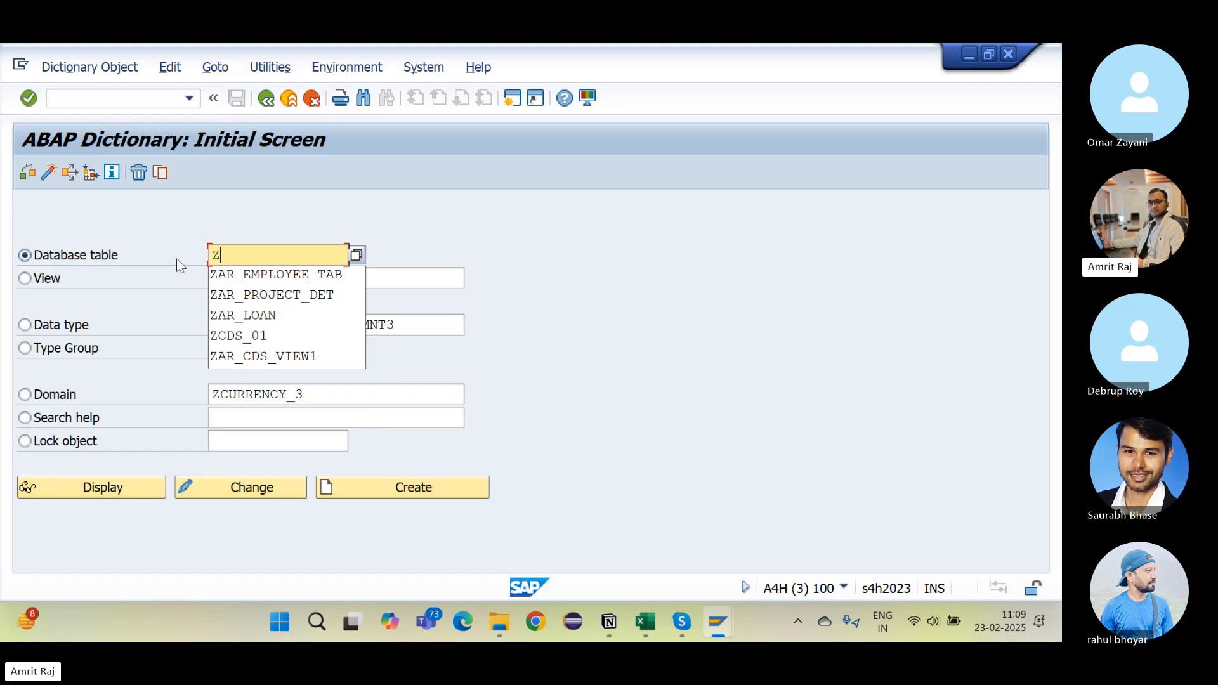
type("EM")
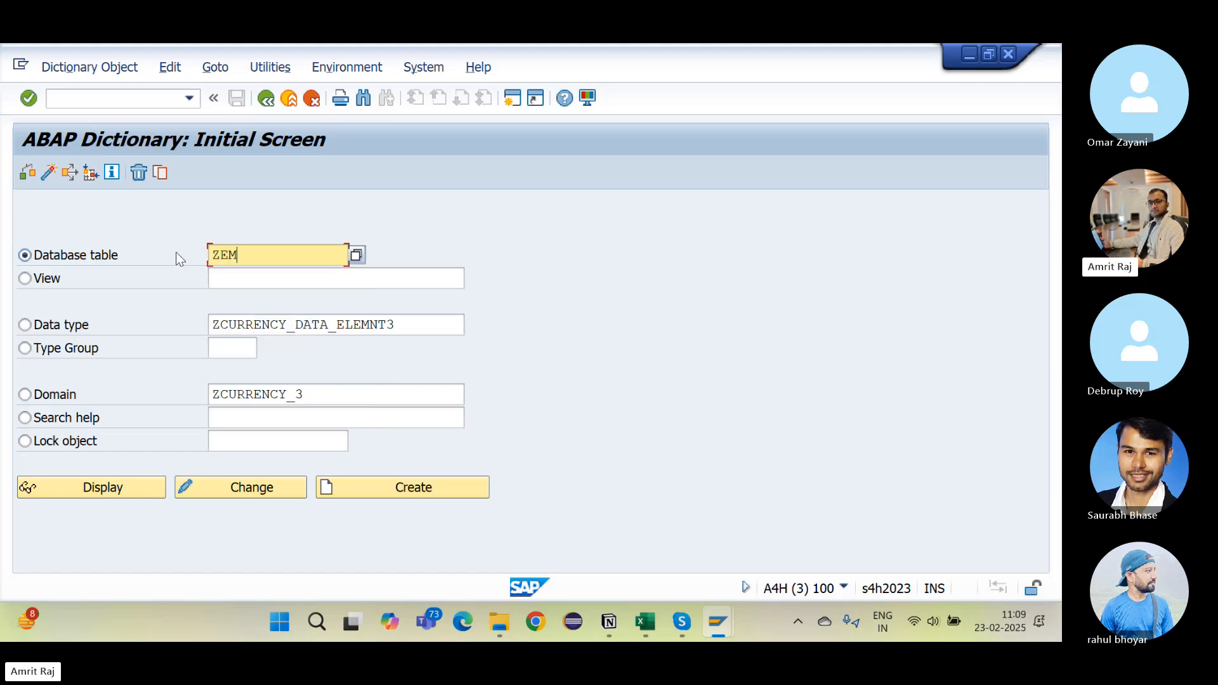
type("P_TABLE")
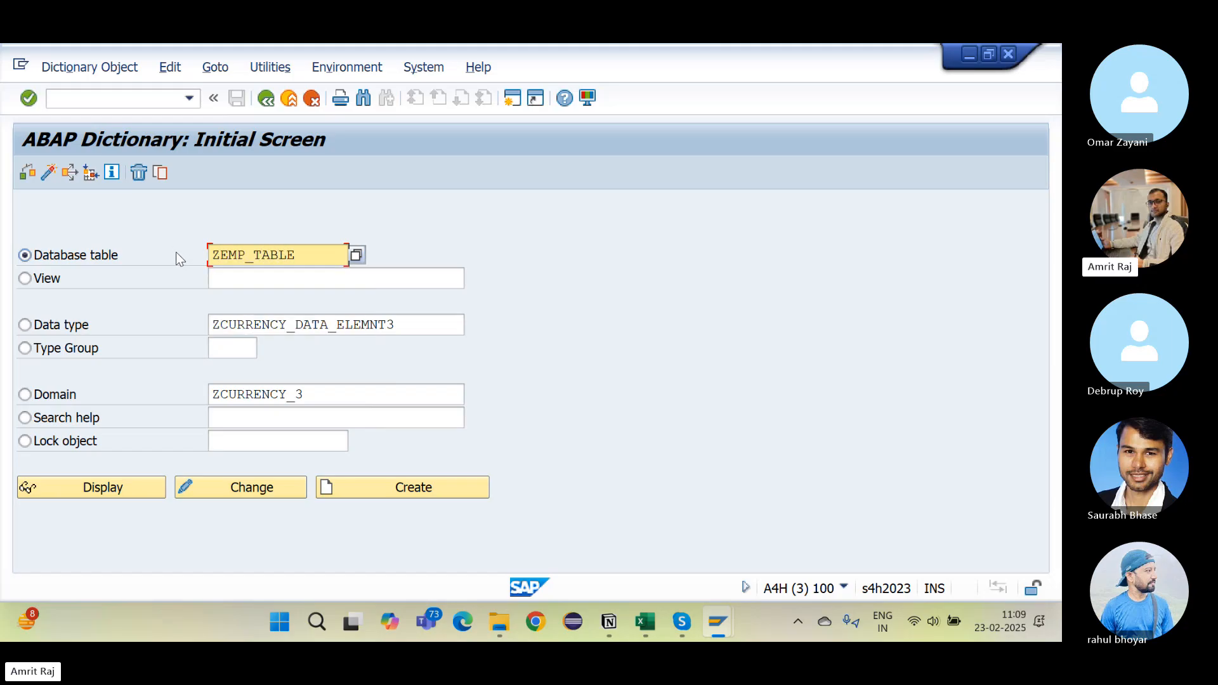
left_click(131, 490)
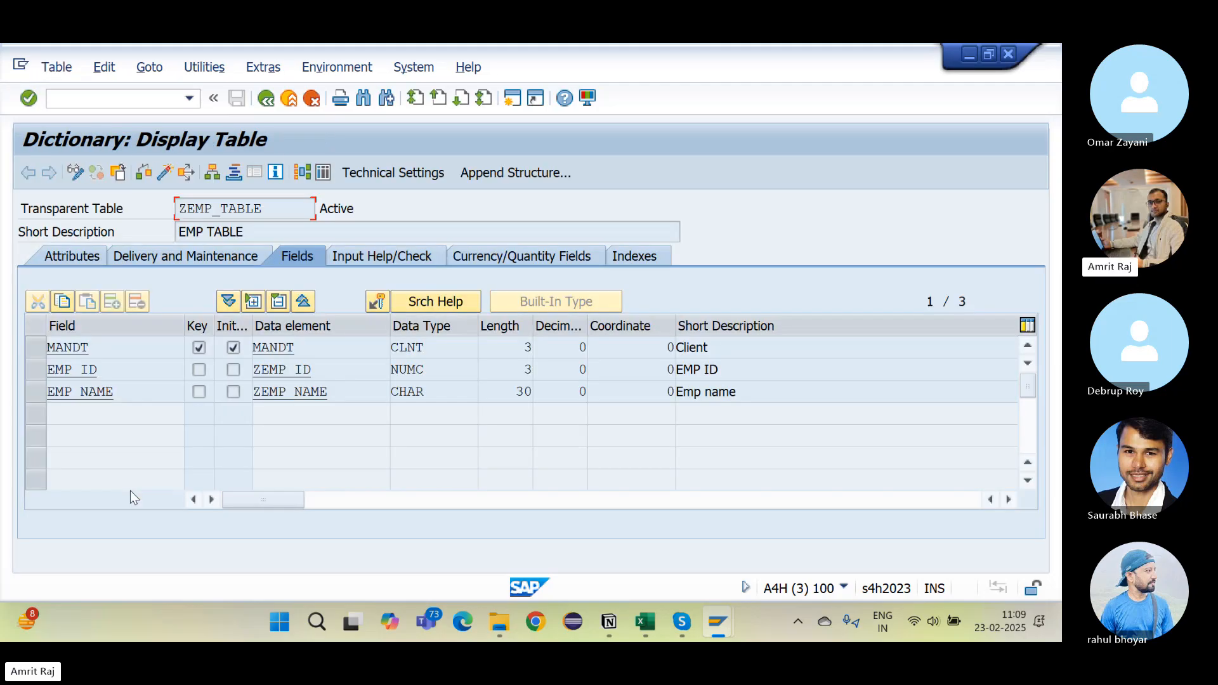
Step: Start creating the new transparent table ZEMP_TABLE_3
left_click(265, 100)
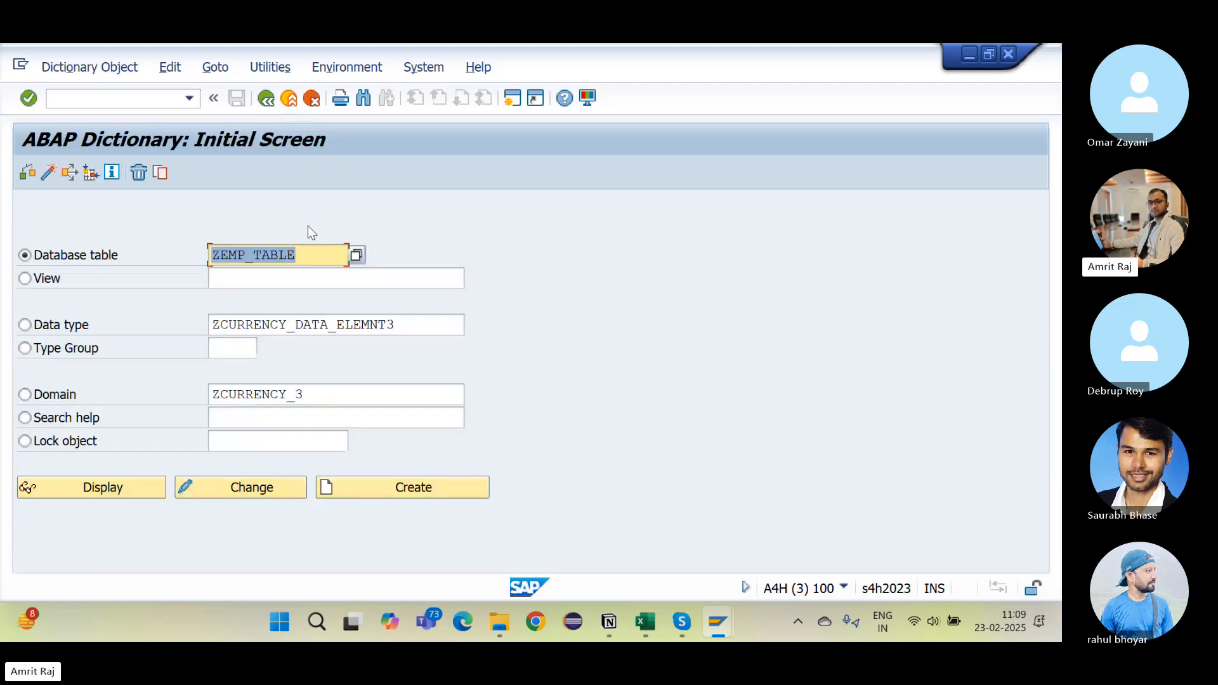
left_click(317, 253)
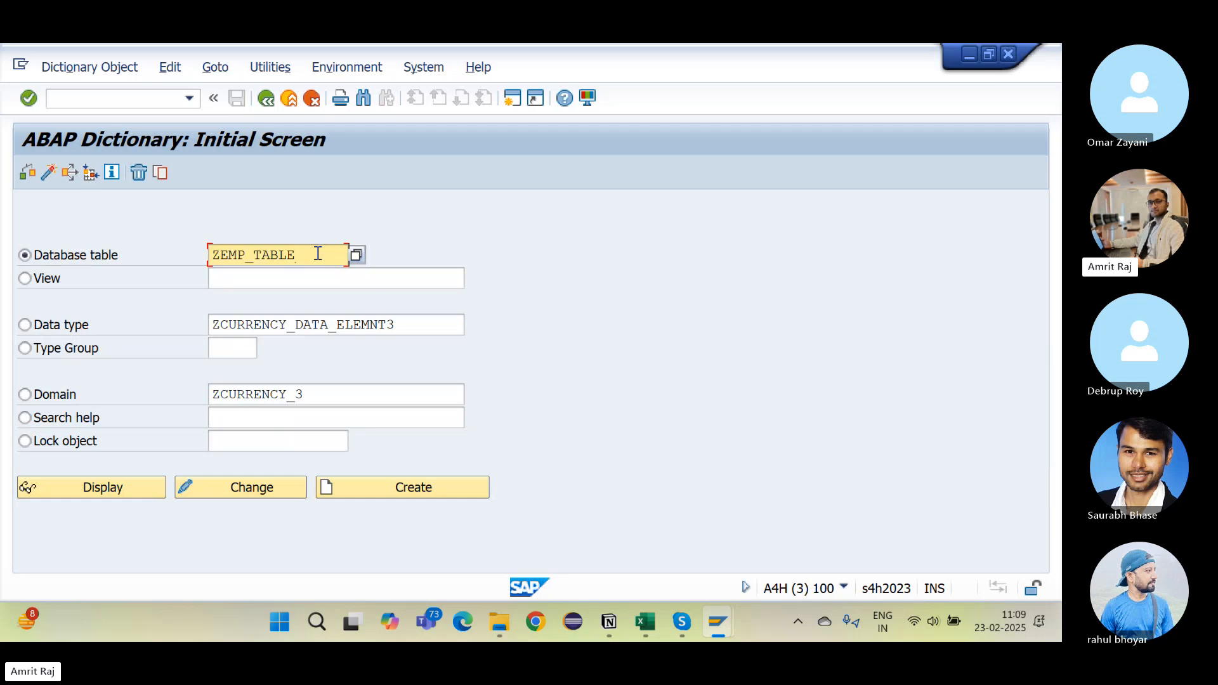
type("_3")
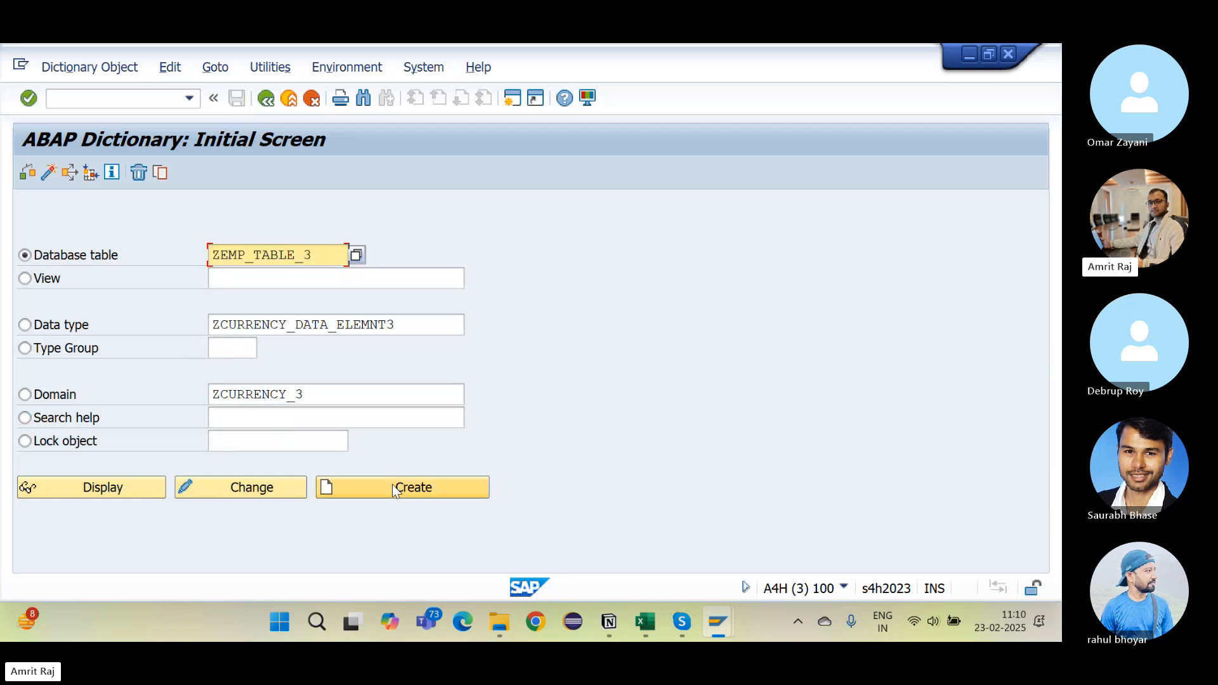
left_click(393, 485)
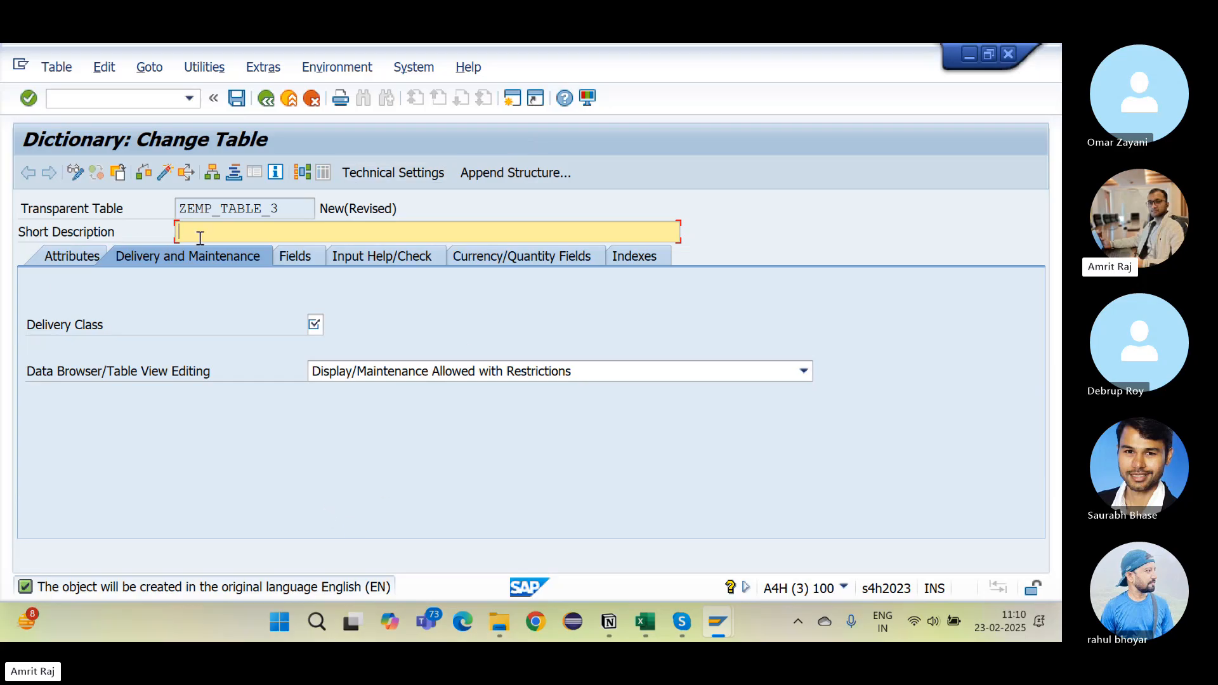
Step: Enter 'Employee Table' as the short description of table ZEMP_TABLE_3
type("Employee Ta")
left_click(66, 326)
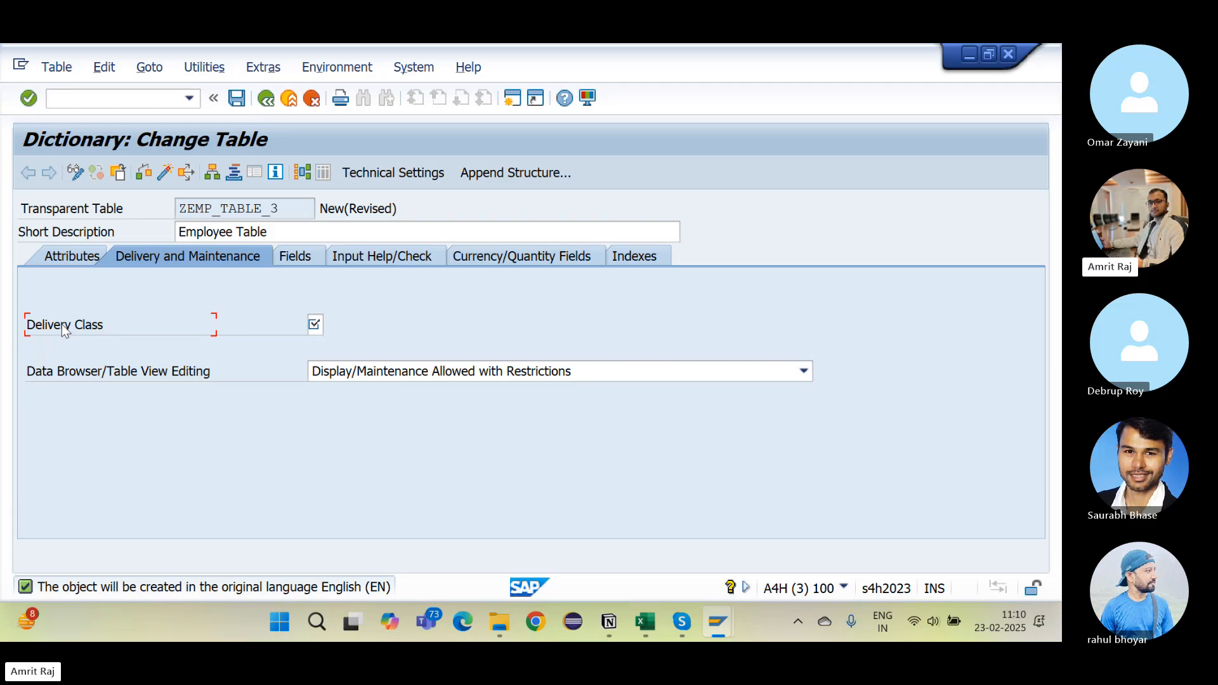
left_click(314, 321)
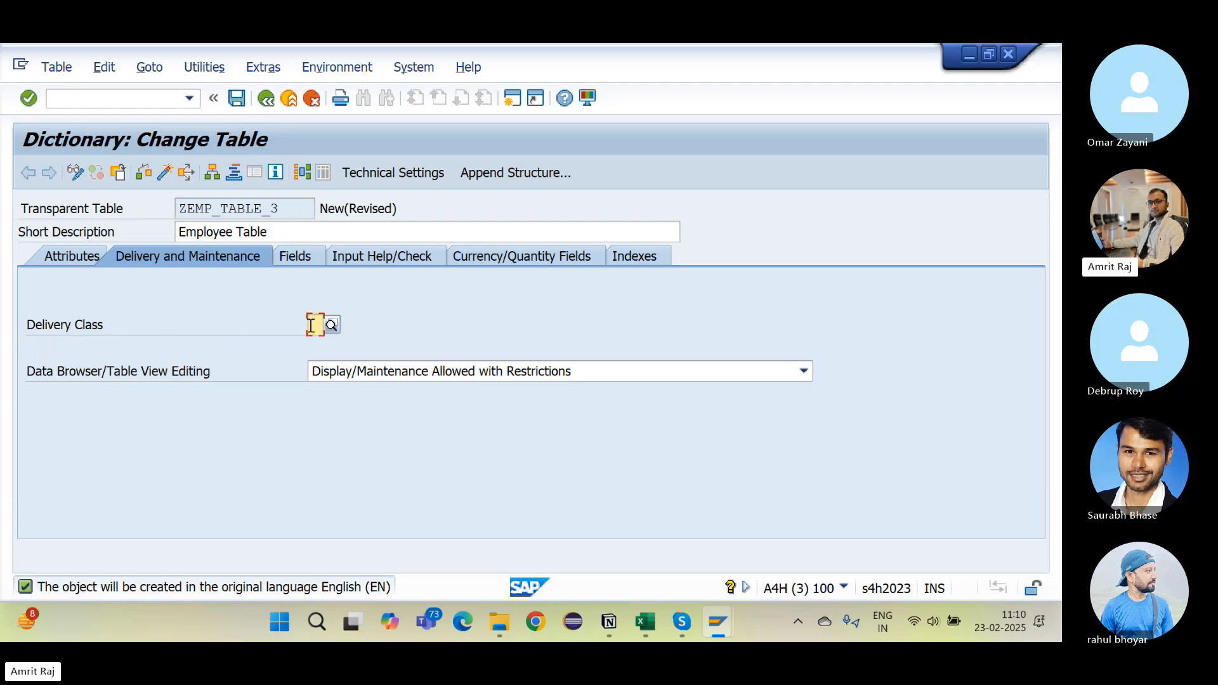
left_click(331, 322)
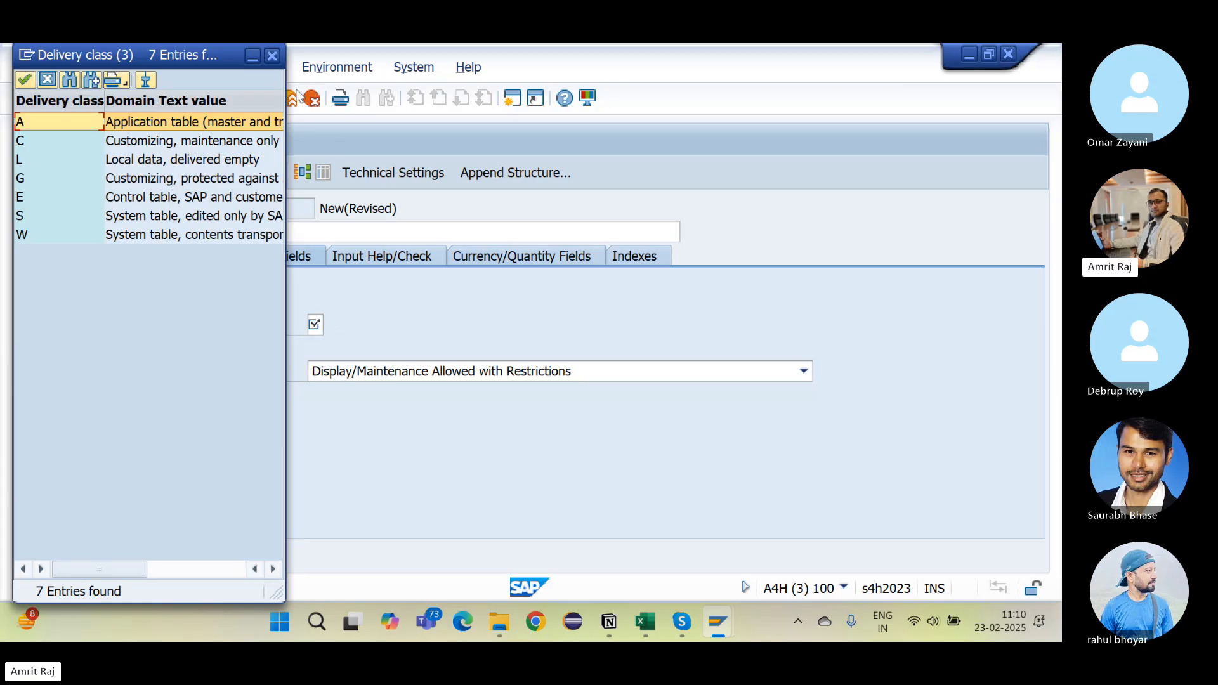
left_click_drag(284, 91, 564, 110)
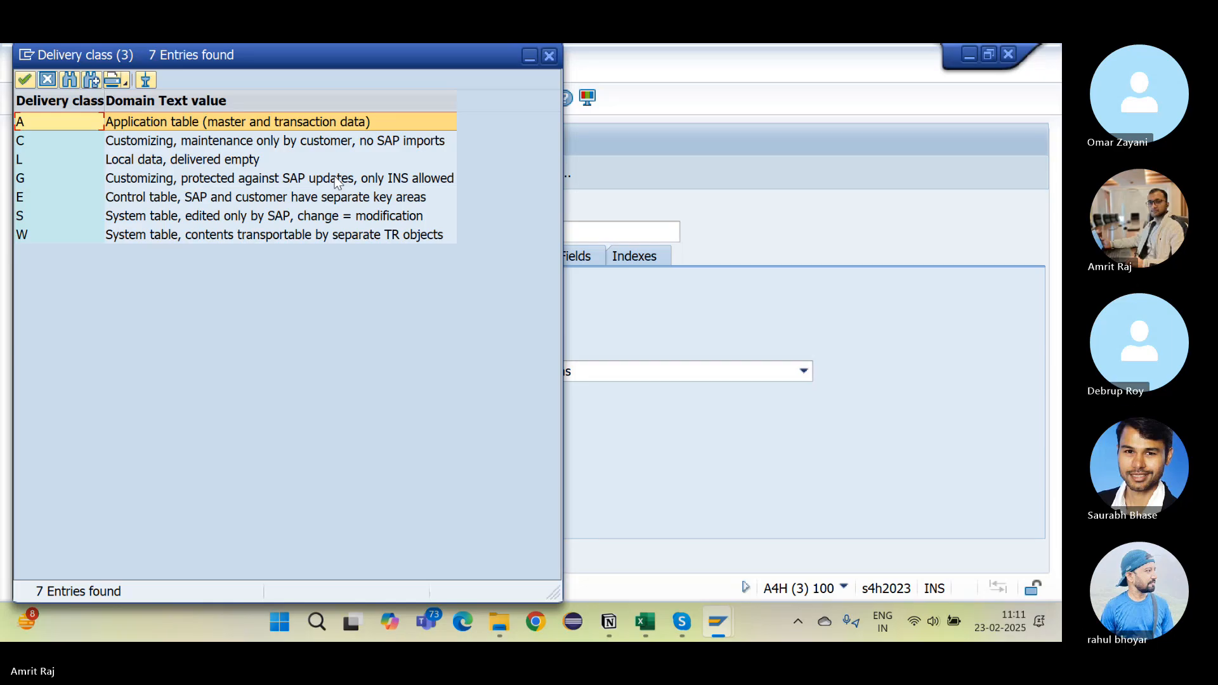
left_click(550, 56)
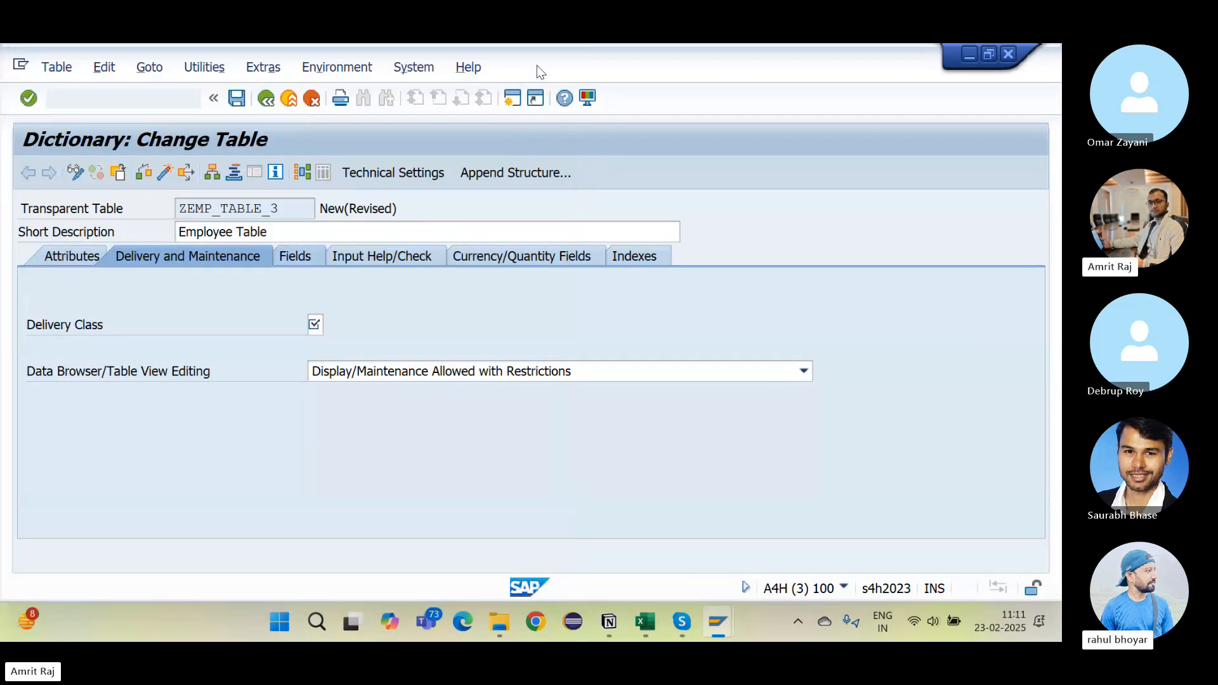
Step: Replace the empty bullet with a Heading 3 reading 'Types of data in SAP'
left_click(609, 621)
left_click(367, 436)
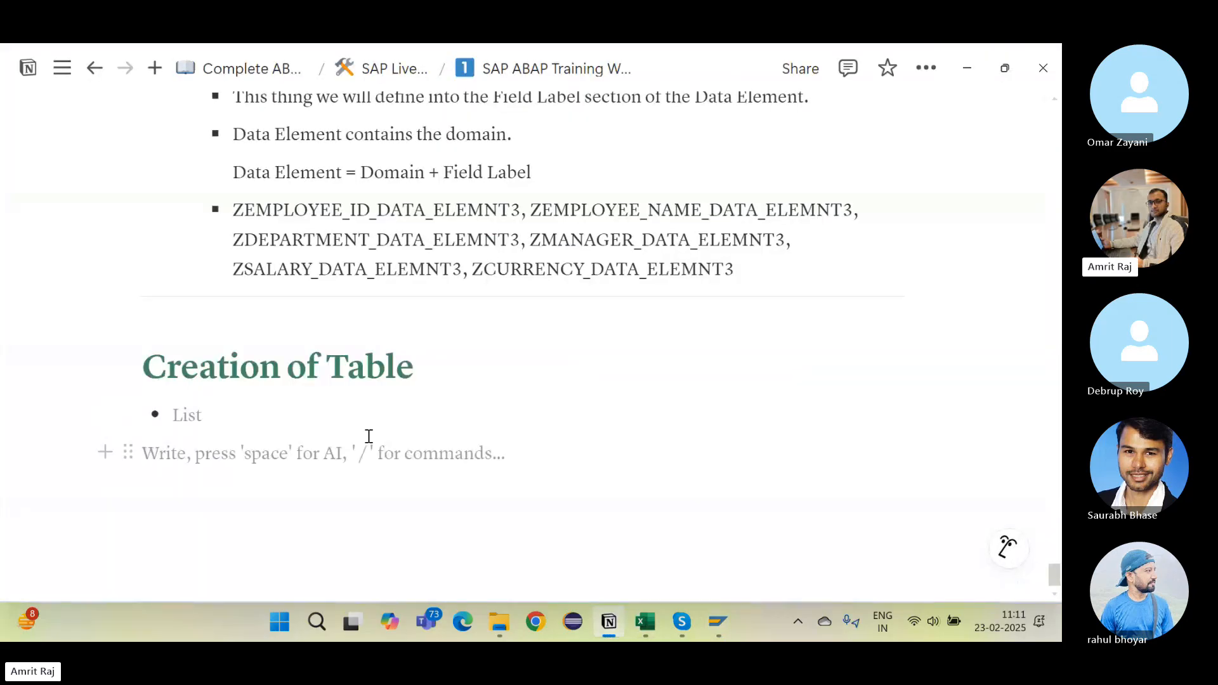
key("BackSpace")
key("BackSpace")
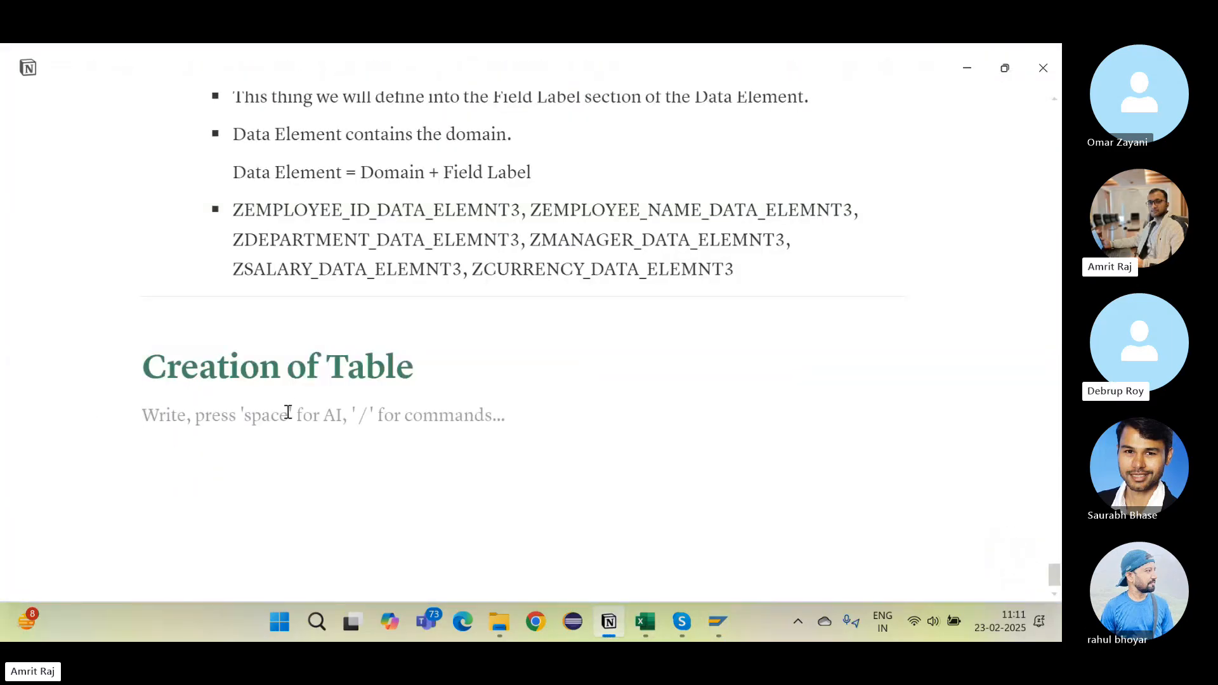
type("/h")
key("Down")
key("Down")
key("Down")
key("Return")
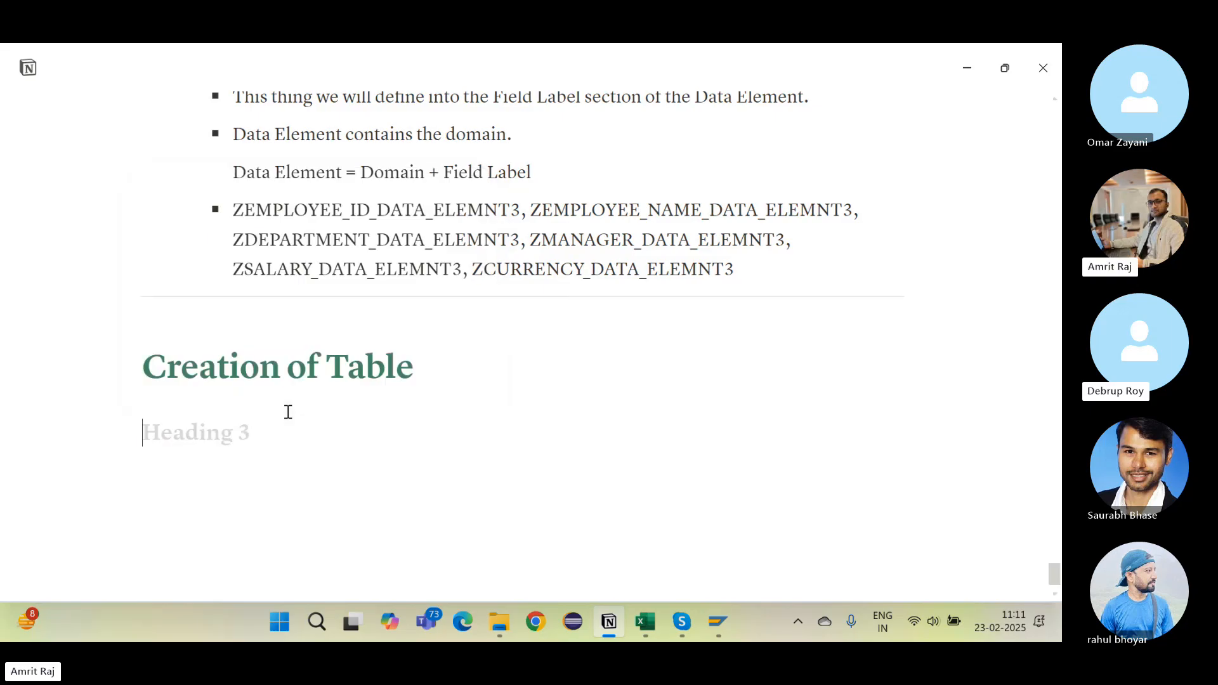
type("Types of d")
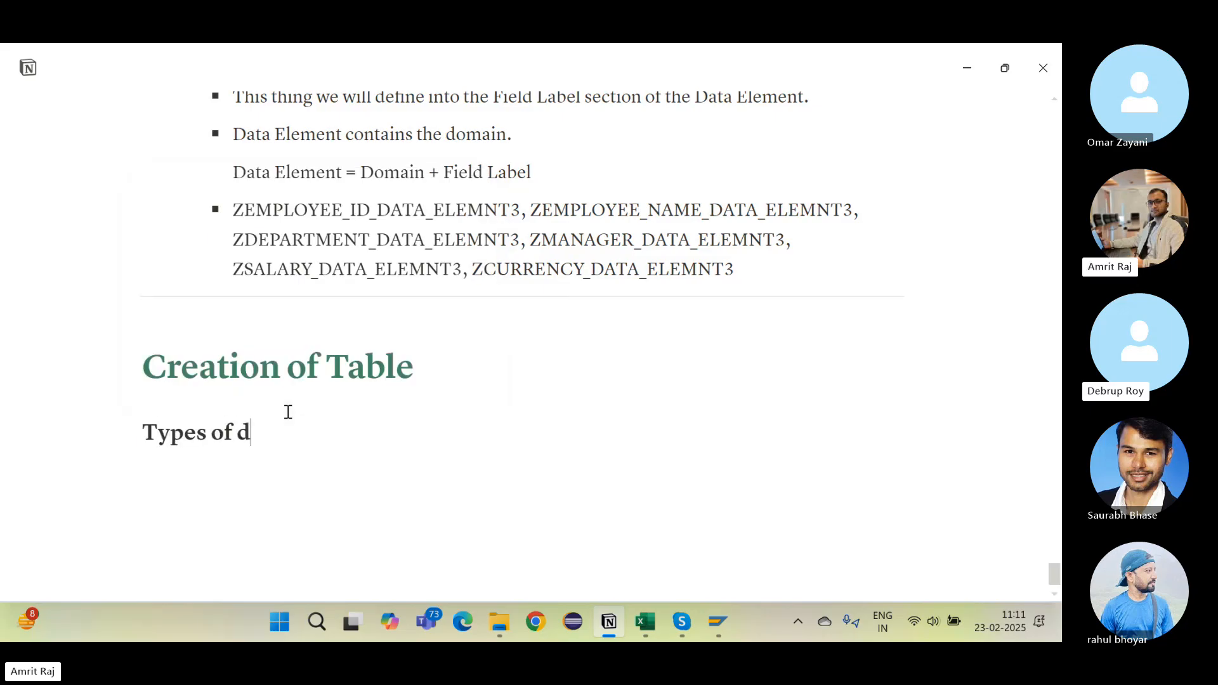
type("ata")
key("BackSpace")
key("BackSpace")
key("BackSpace")
key("BackSpace")
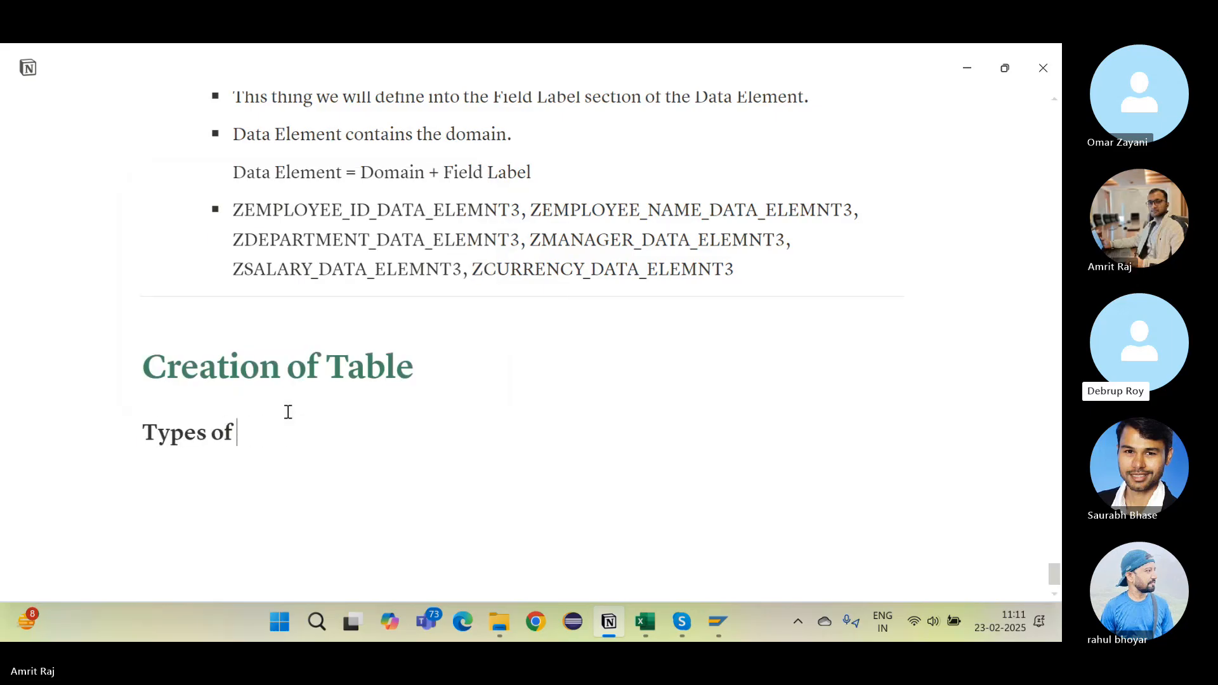
type("data in SAP")
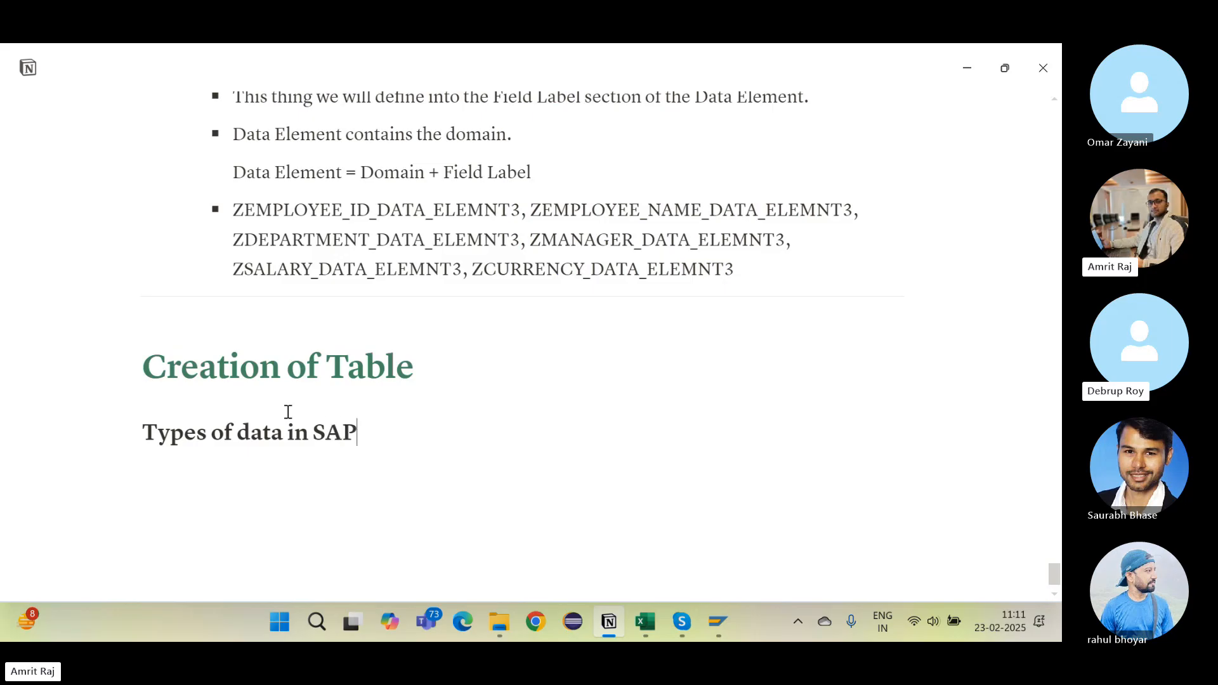
Step: Colour the 'Types of data in SAP' heading orange and start a new line below it
scroll(288, 412, "down", 1)
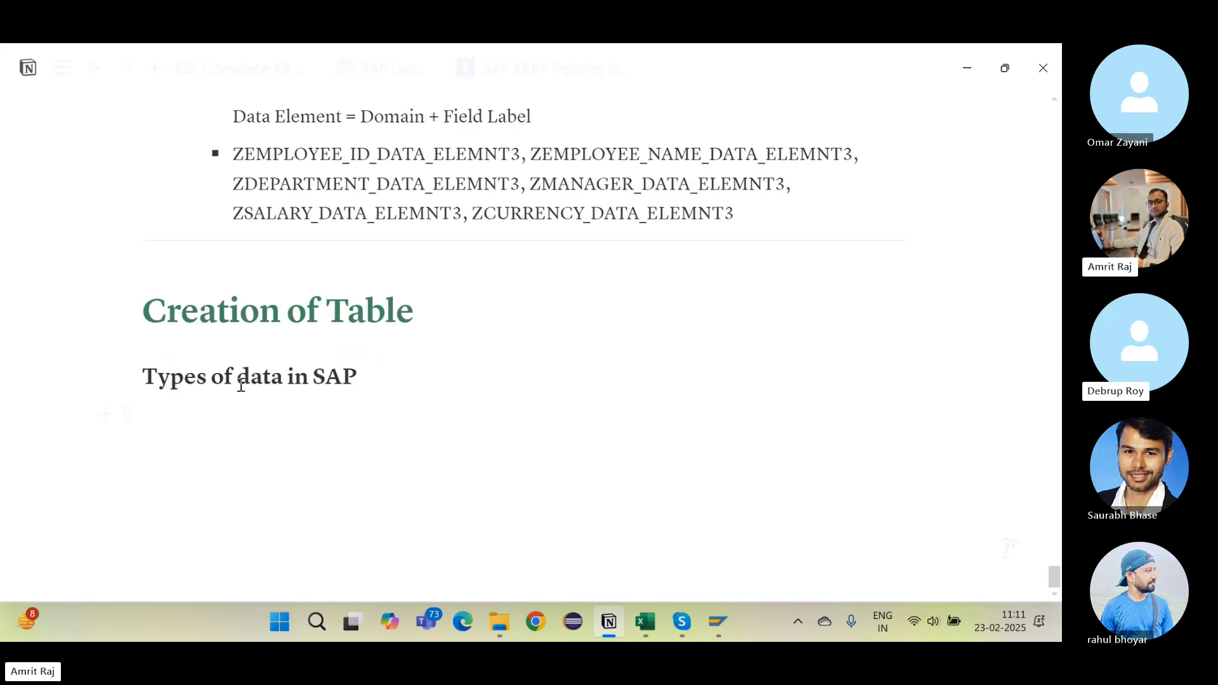
left_click_drag(144, 376, 476, 366)
left_click(778, 329)
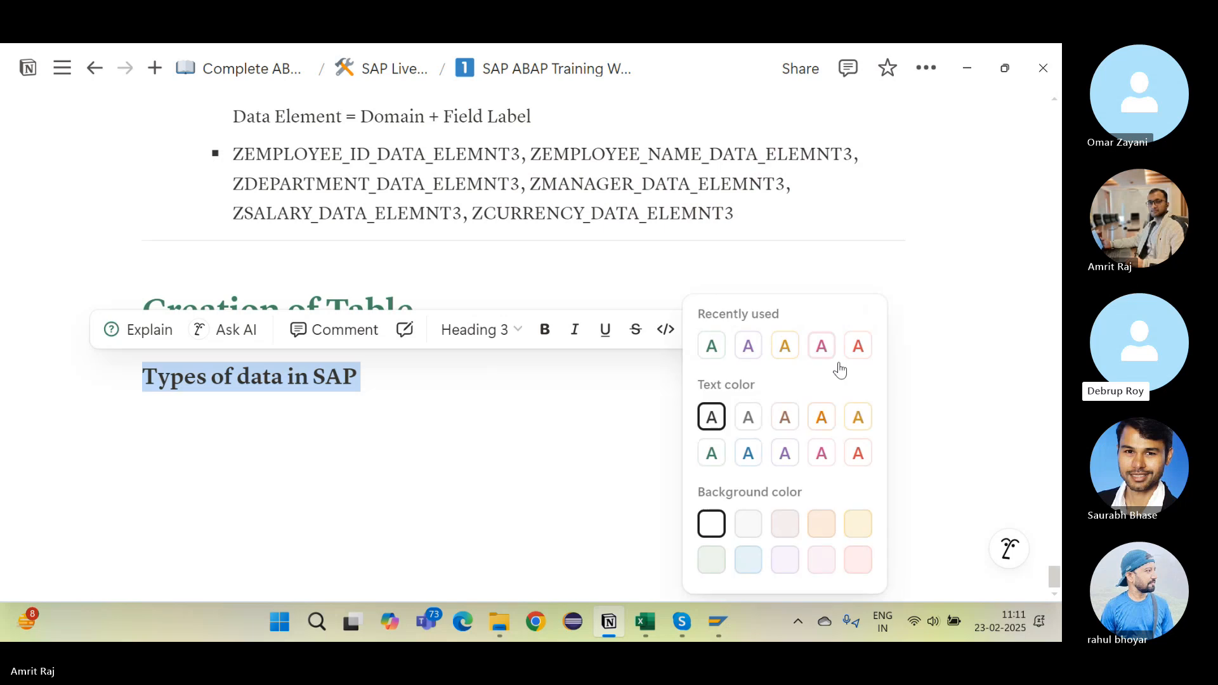
left_click(360, 401)
left_click(362, 403)
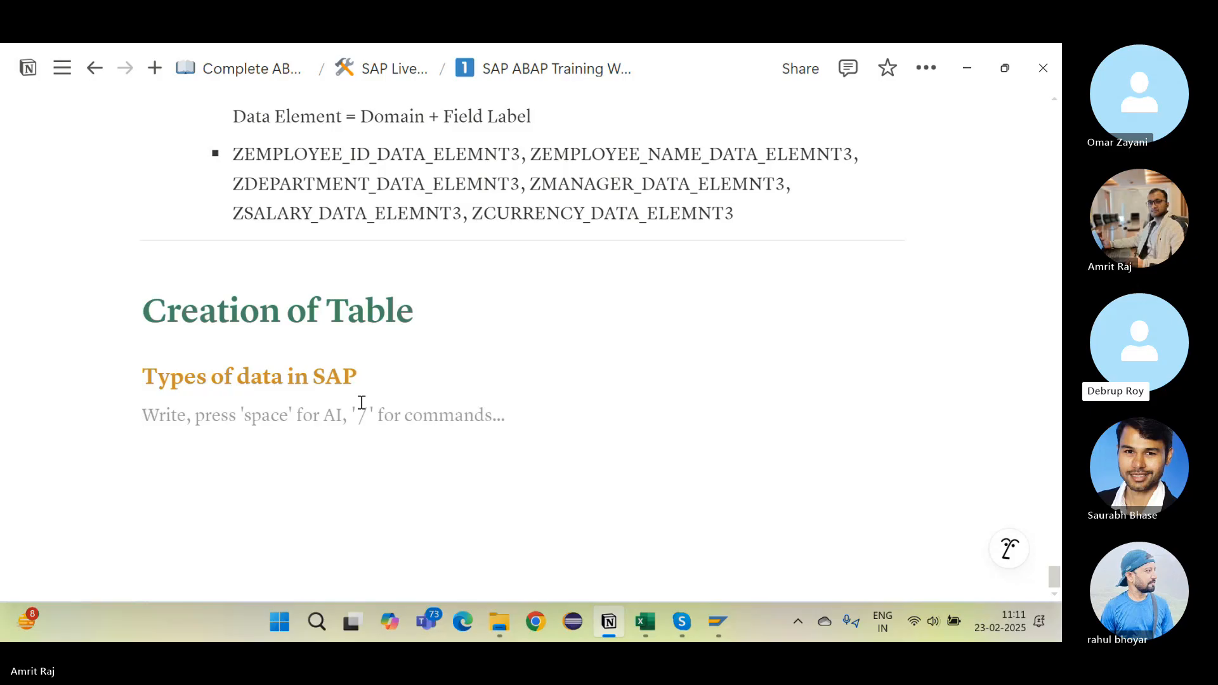
type("/h\\\\")
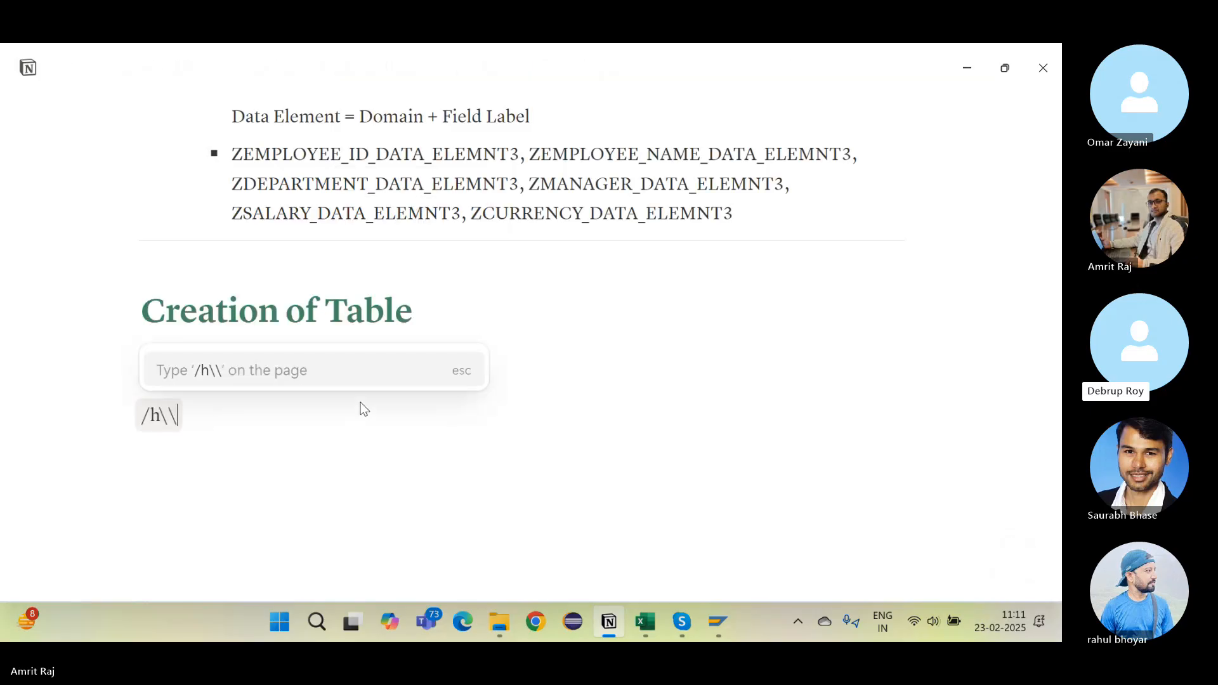
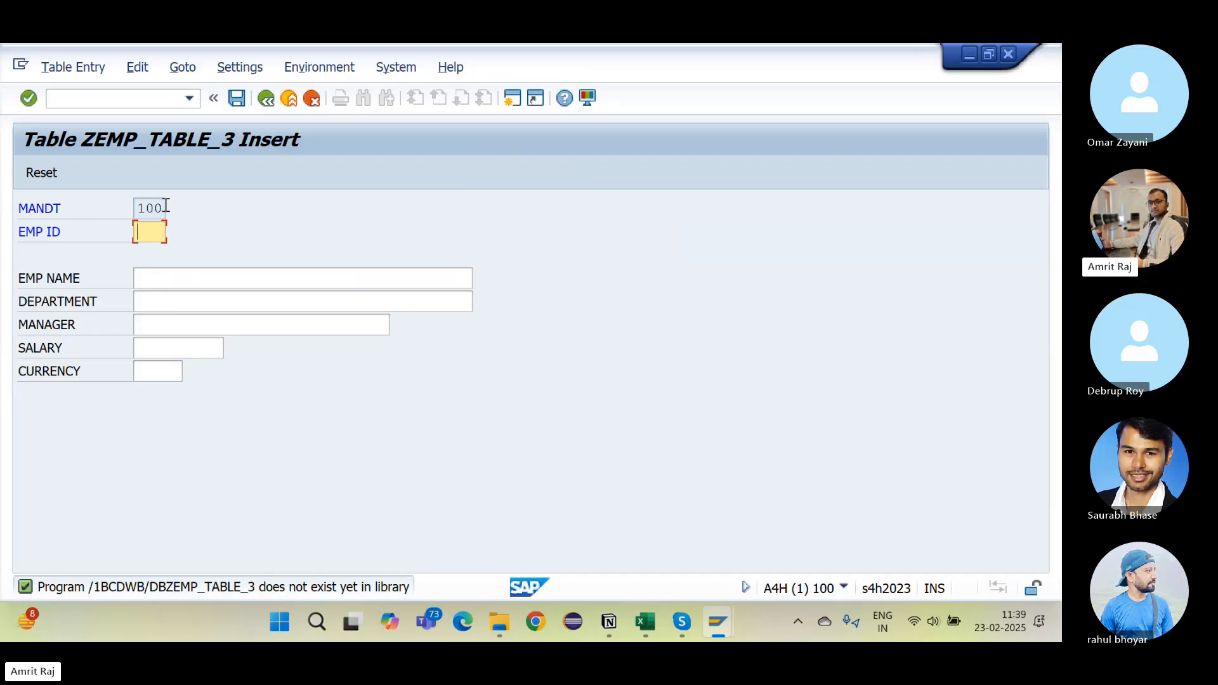
Step: Select the client value 100 in the MANDT field of the ZEMP_TABLE_3 insert form
left_click_drag(160, 207, 127, 205)
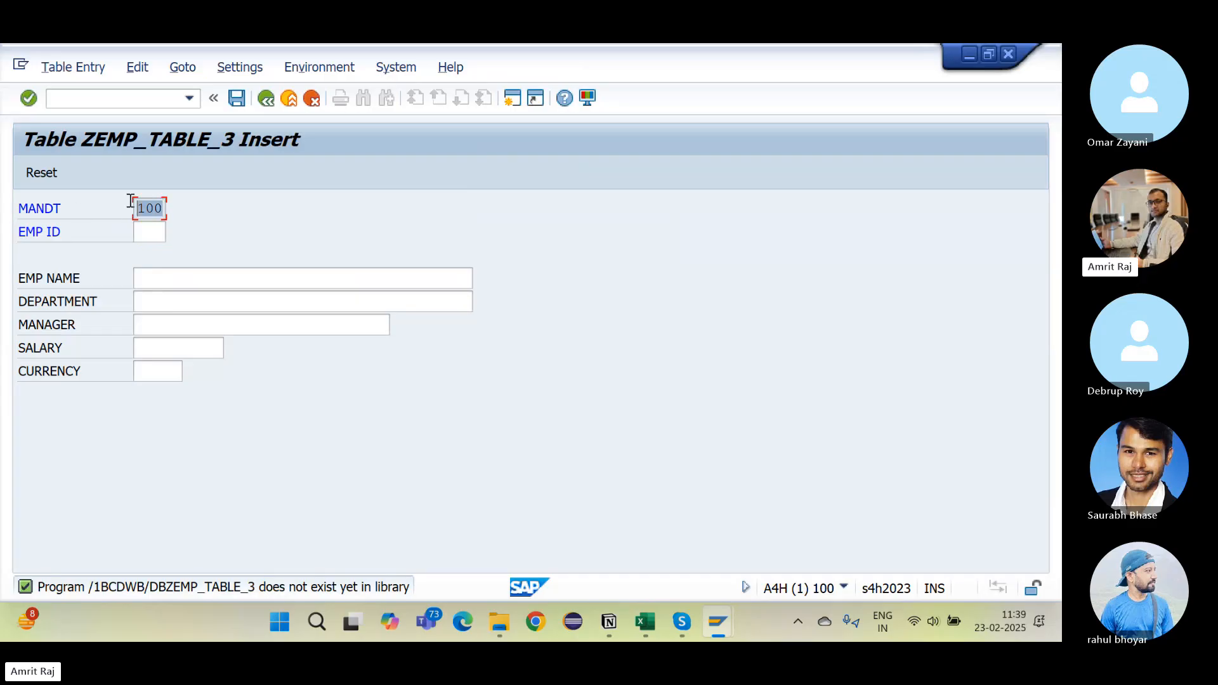
Step: Enter EMP ID 101 with the employee's name, department ABAP DEVELOPMENT and the manager's name
left_click(152, 228)
type("1")
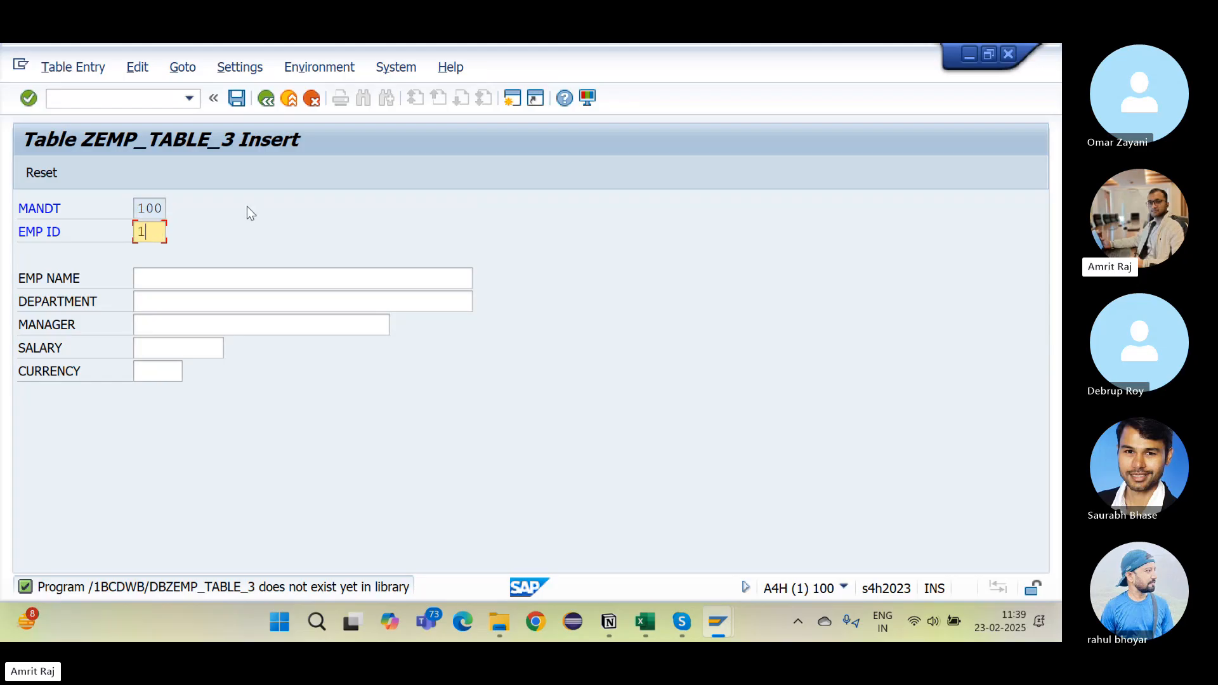
type("01")
left_click(176, 278)
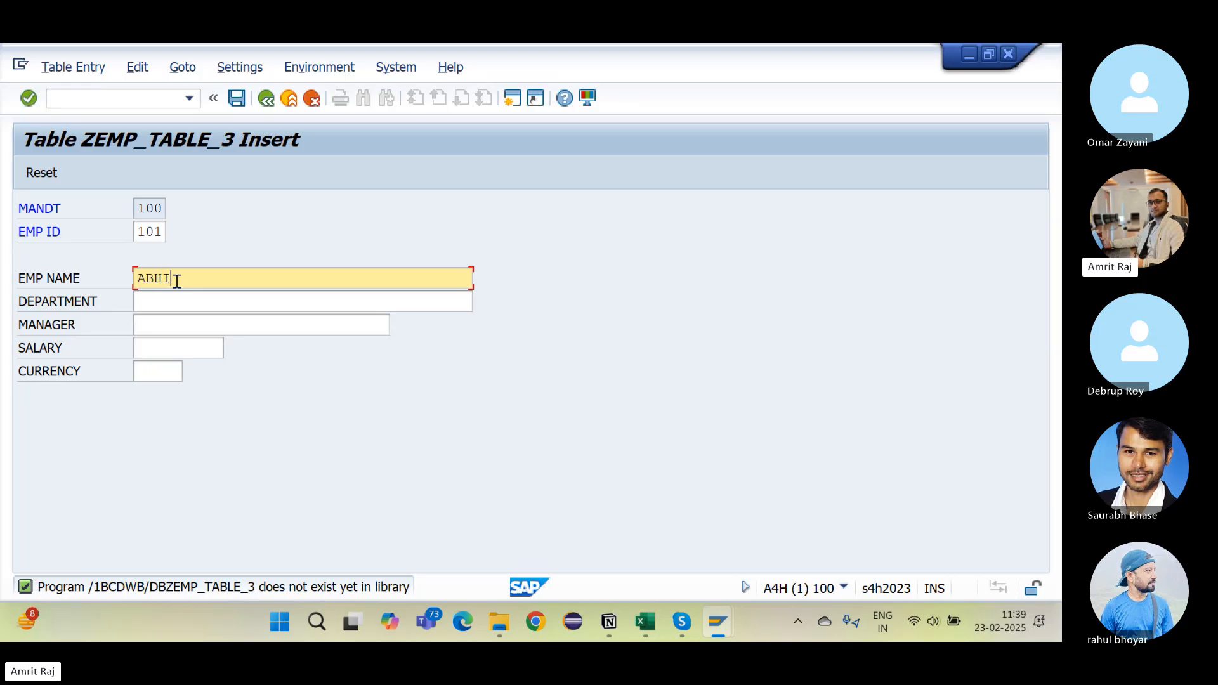
left_click(190, 301)
type("ABAP DE")
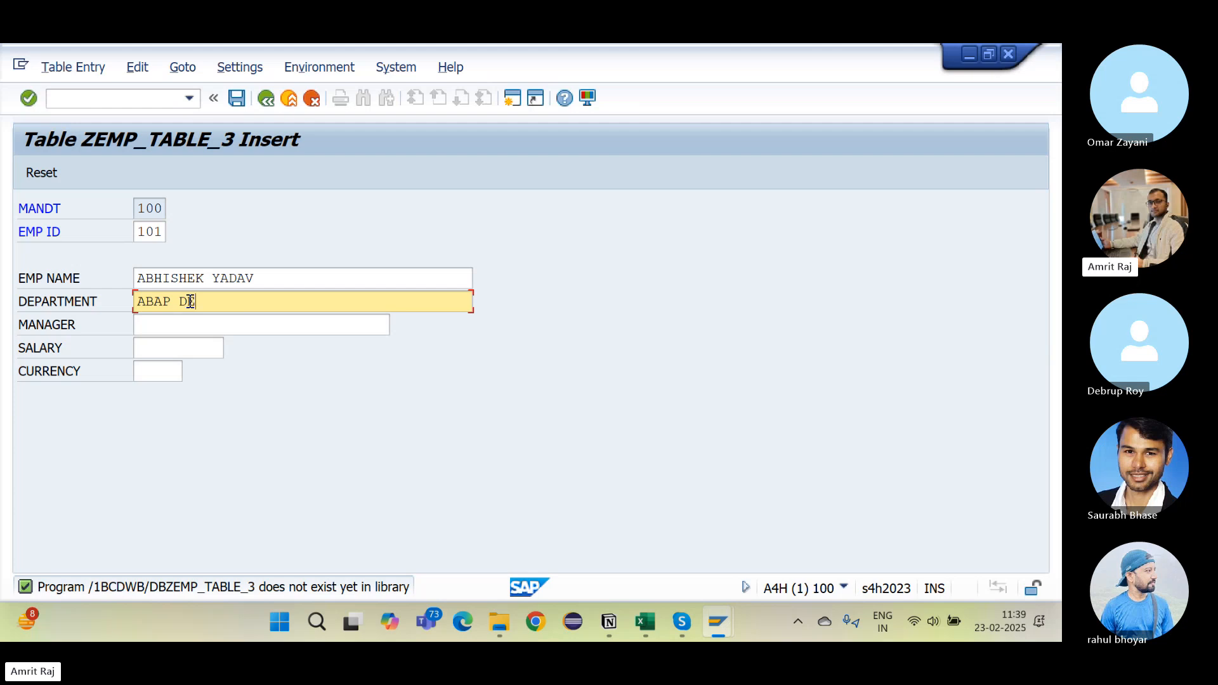
type("VELOPMENT")
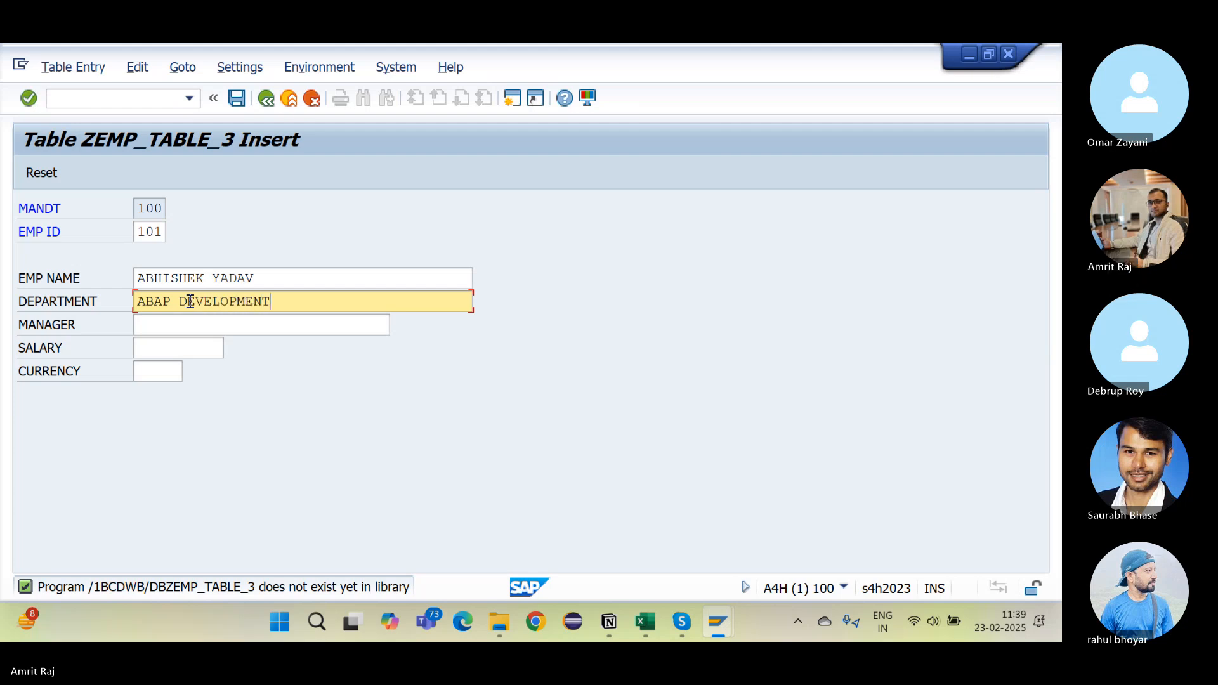
left_click(168, 325)
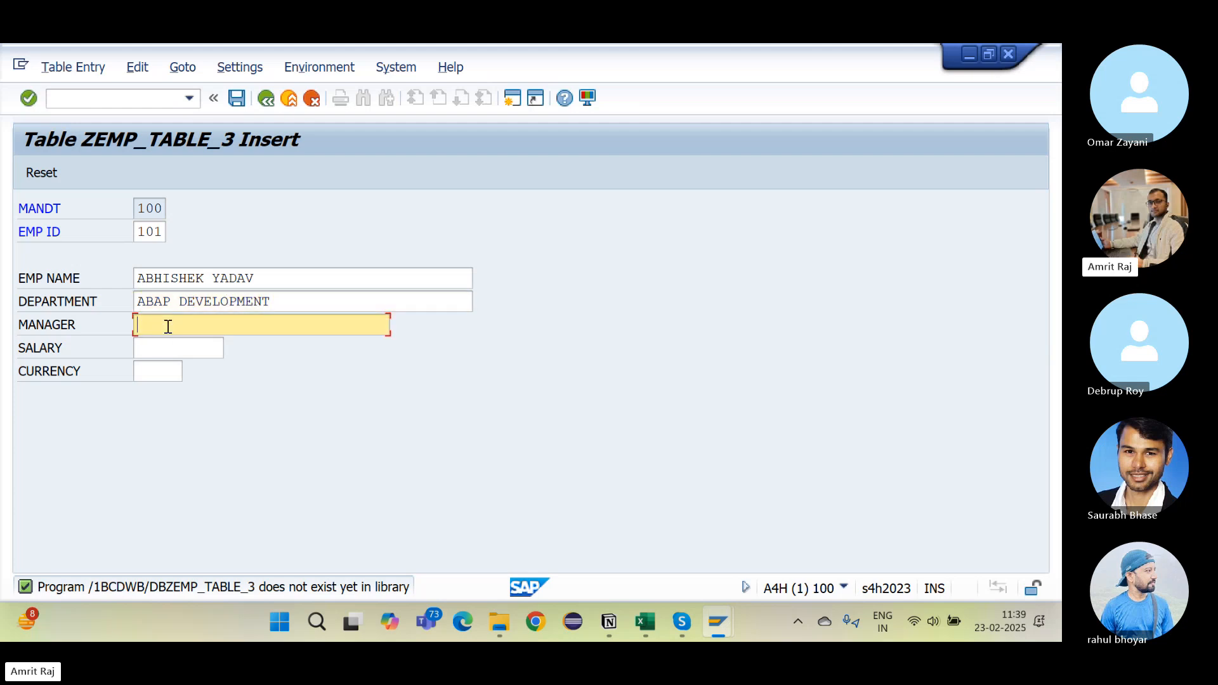
Step: Enter salary 5000 in USD, save the record and return to the table definition
left_click(170, 349)
type("5")
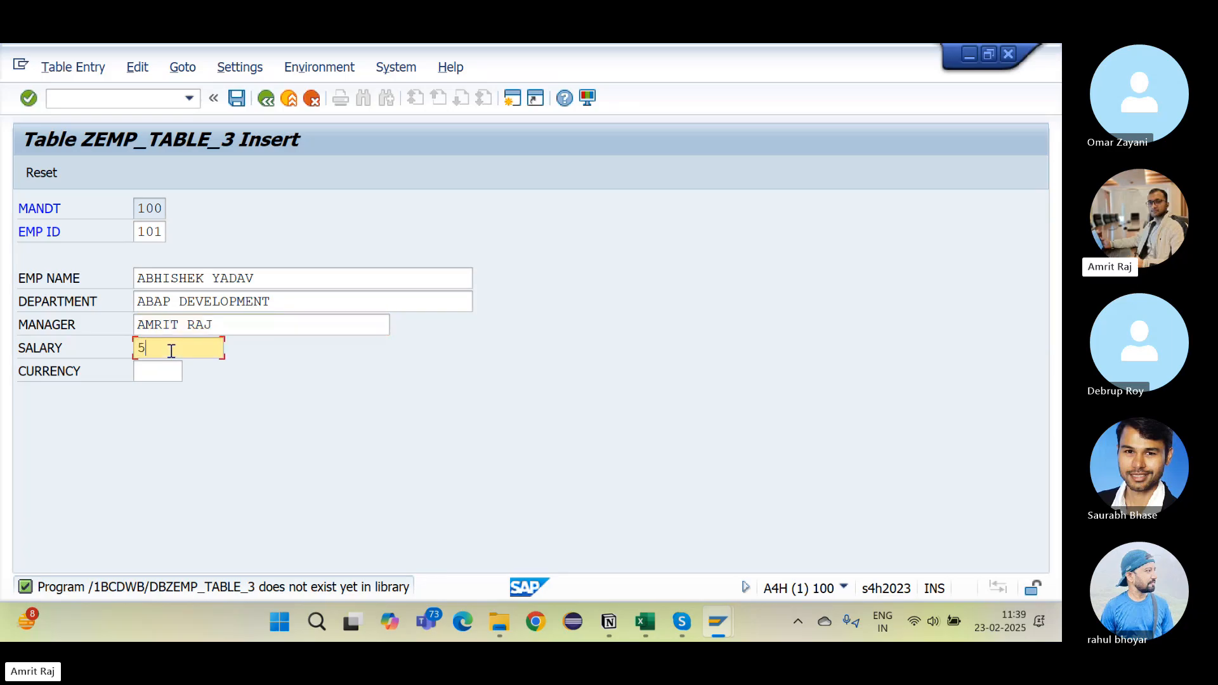
type("0000")
key("BackSpace")
left_click(161, 374)
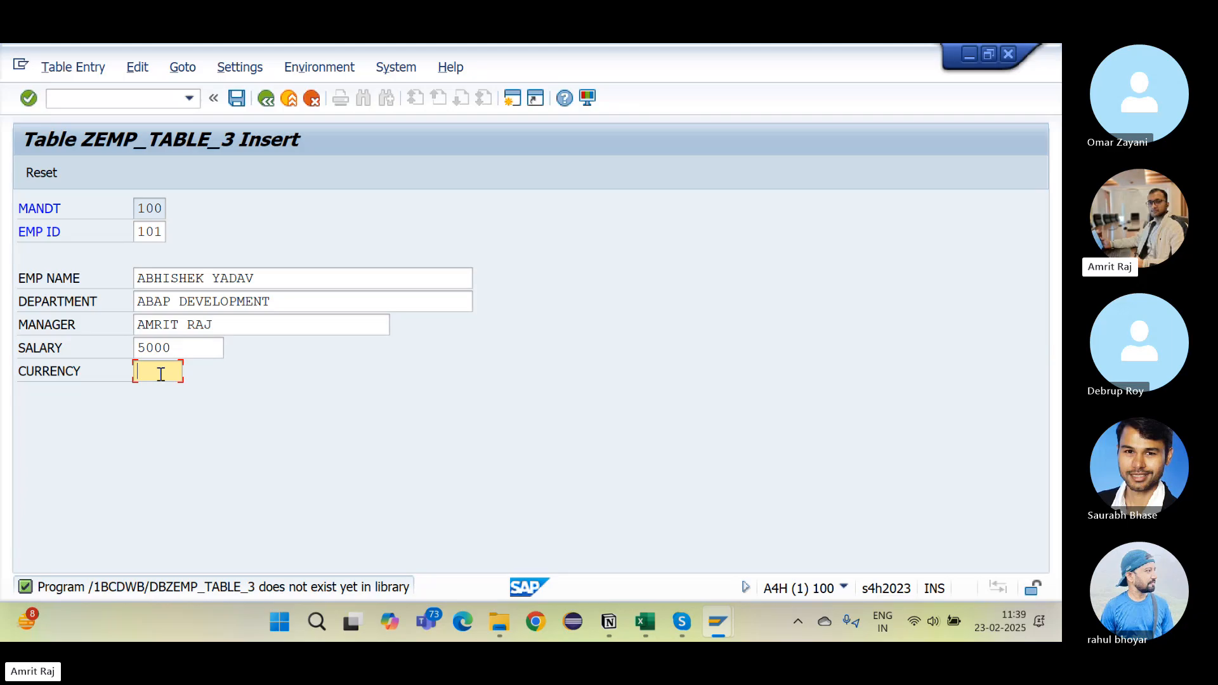
type("USD")
left_click(234, 103)
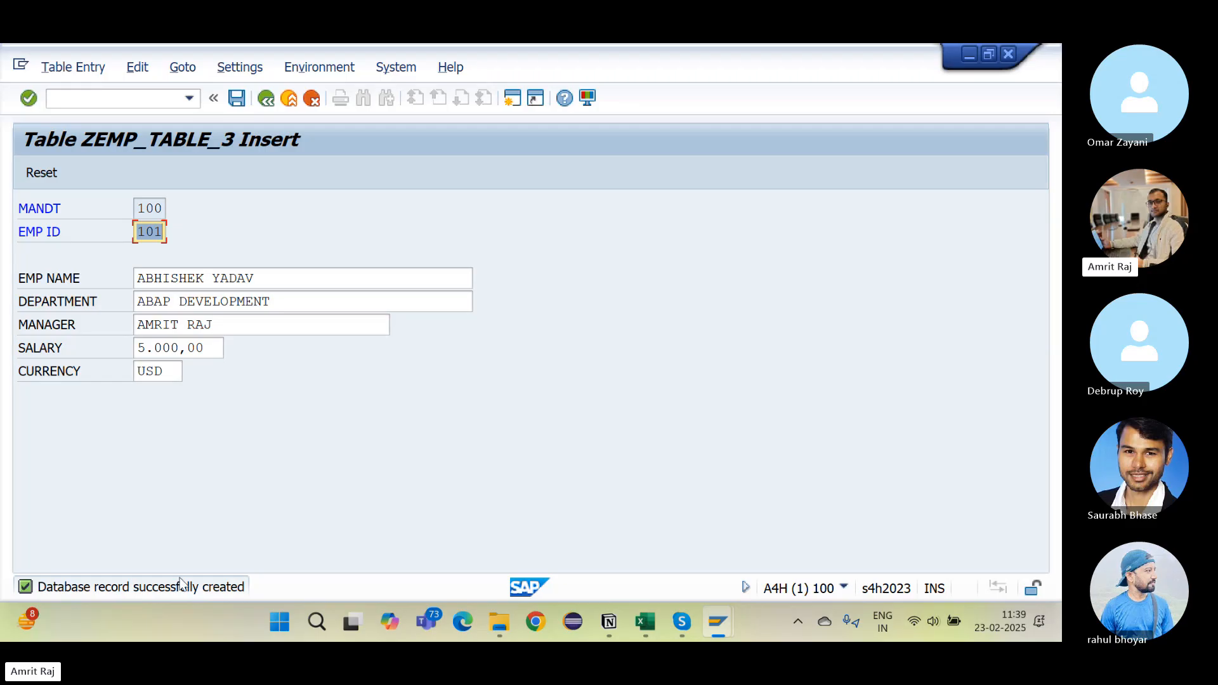
left_click(265, 99)
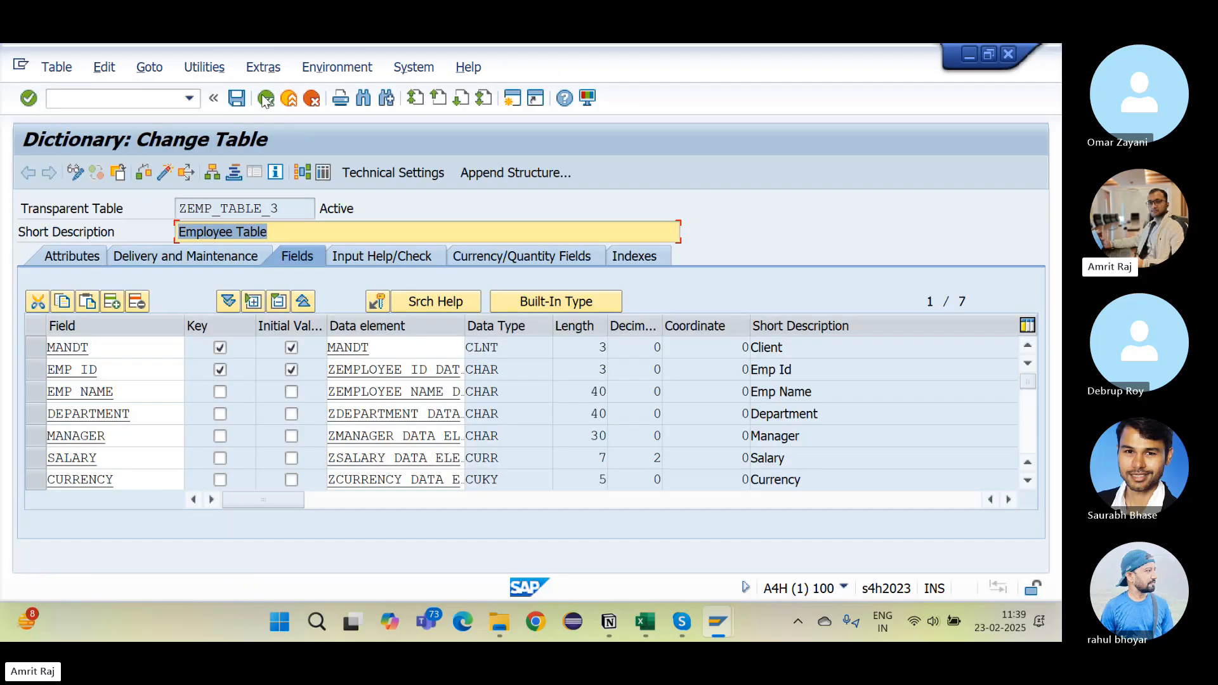
Step: Browse ZEMP_TABLE_3's contents to check the saved entry, then return to the definition
left_click(320, 169)
left_click(27, 172)
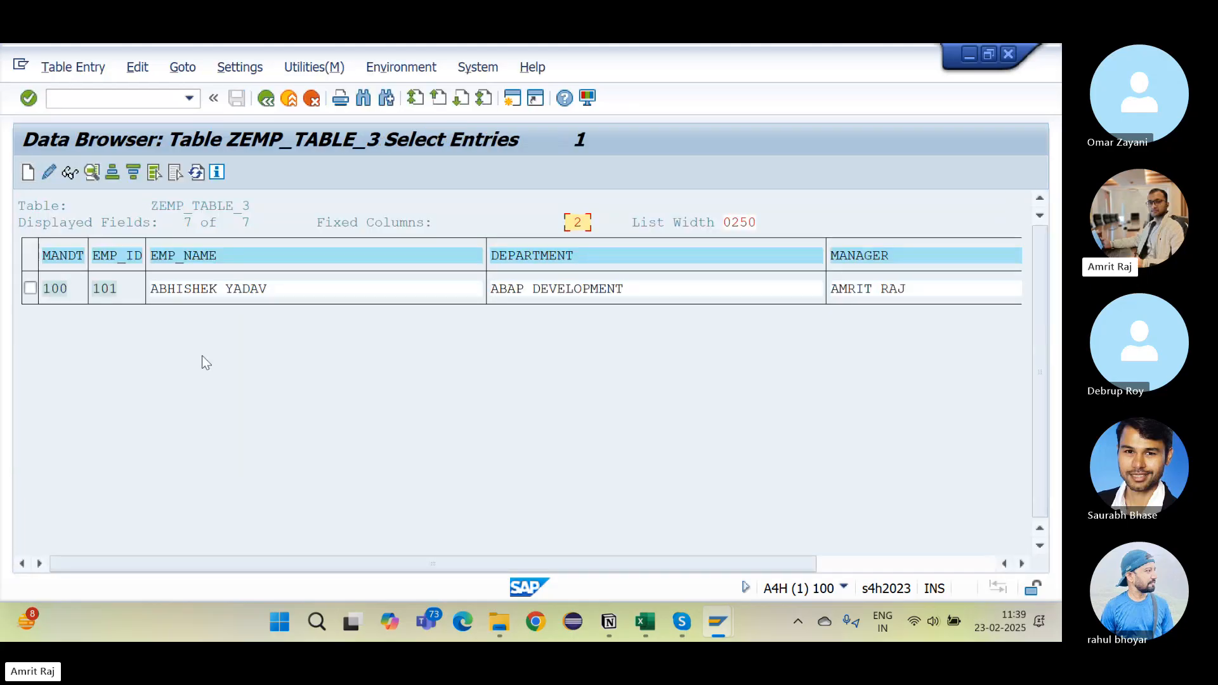
left_click_drag(739, 563, 600, 551)
left_click(266, 99)
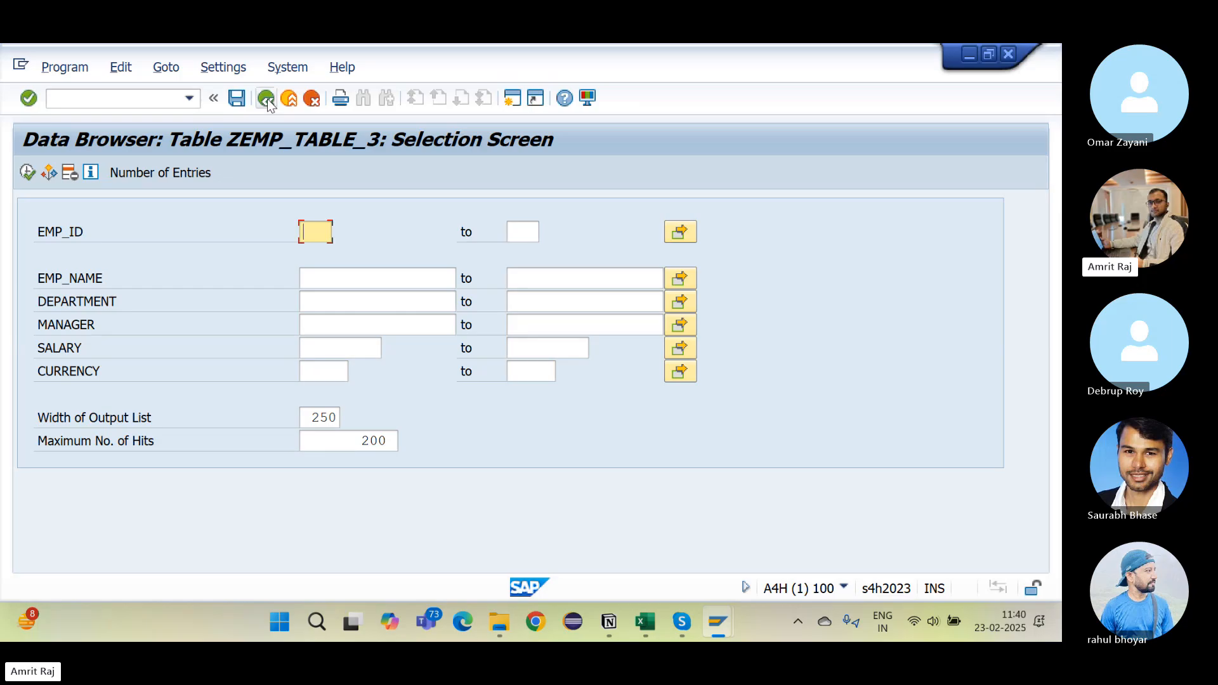
left_click(266, 99)
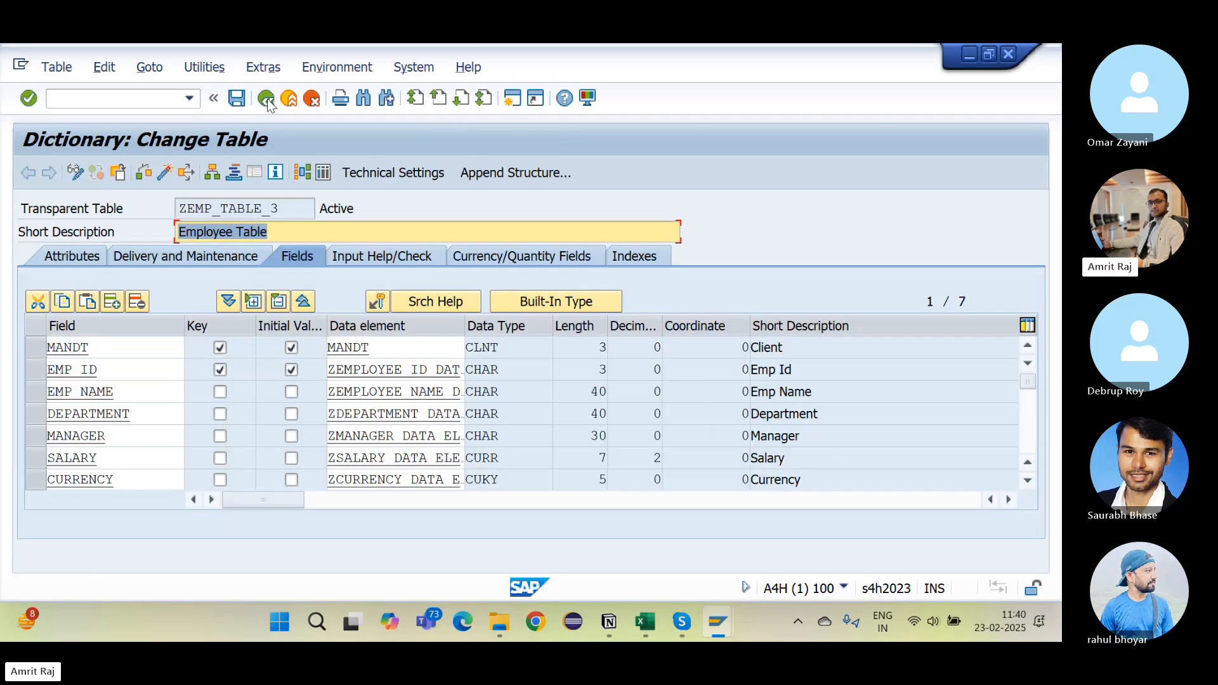
Step: Create a new entry with EMP ID 102, the employee's name and department CLOUD
left_click(205, 66)
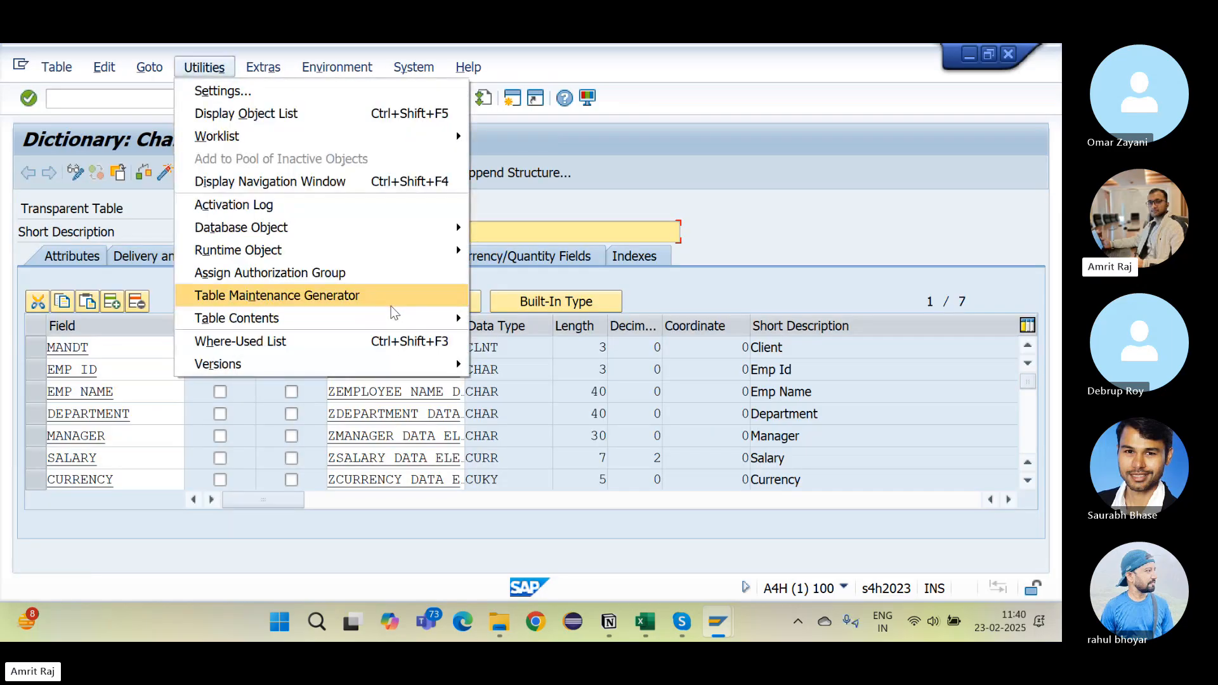
mouse_move(406, 319)
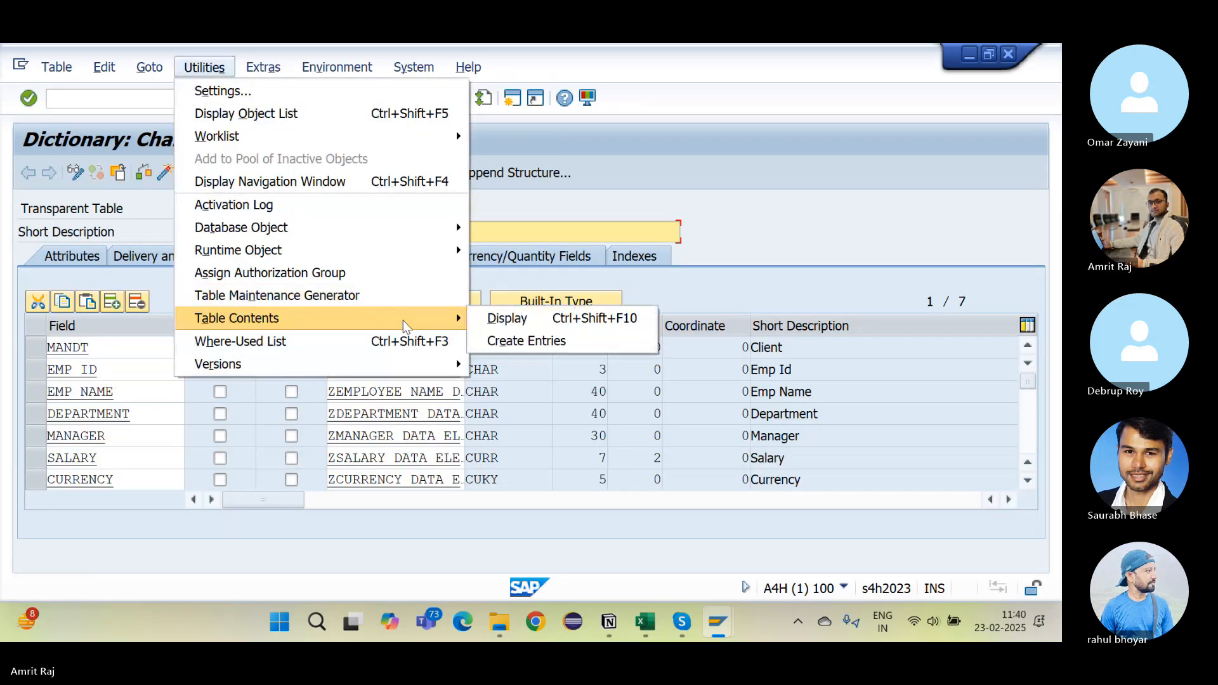
left_click(514, 341)
type("102")
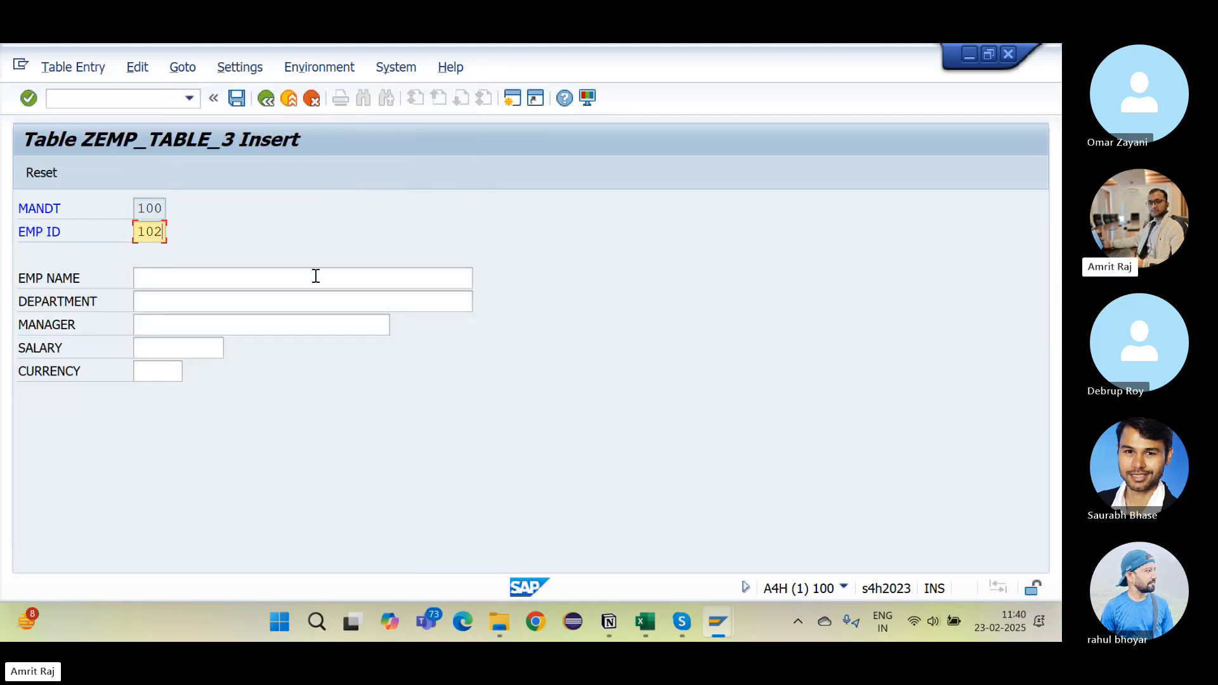
left_click(241, 286)
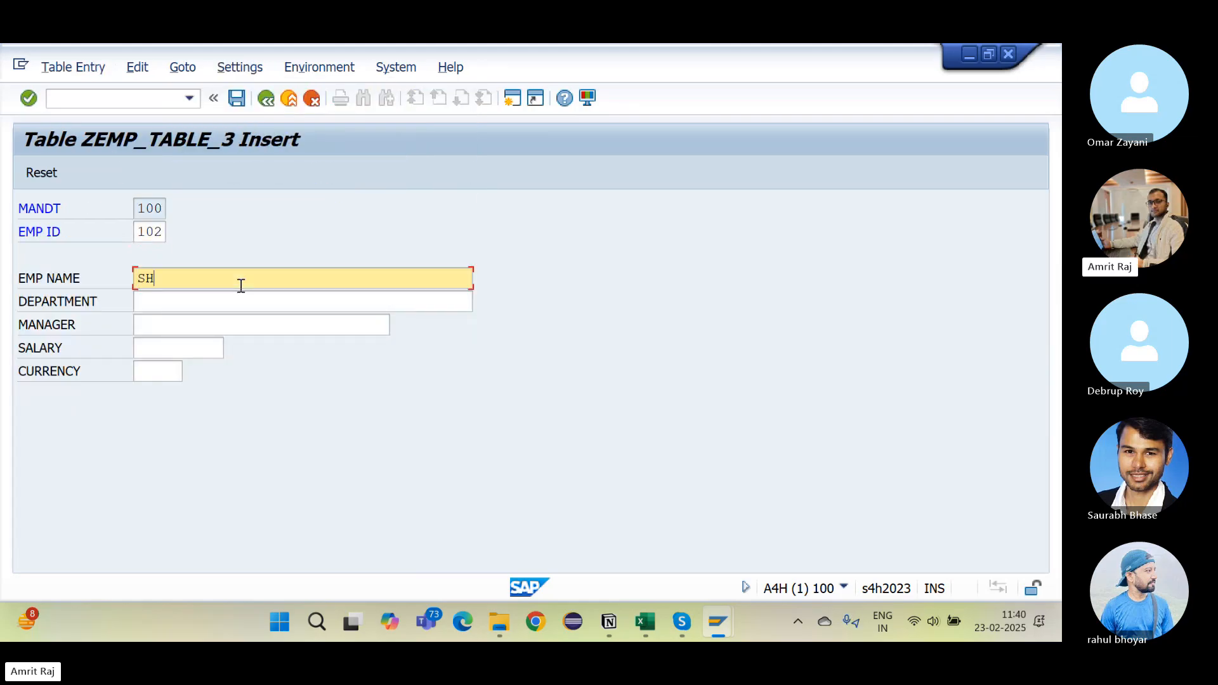
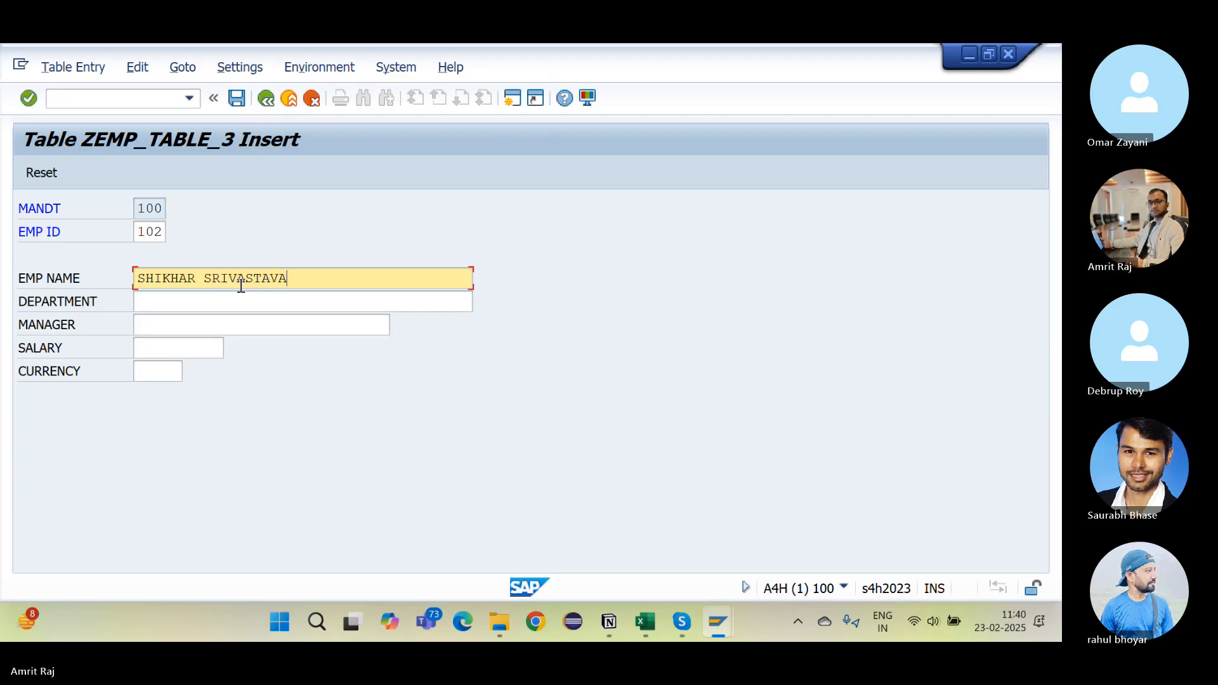
left_click(199, 308)
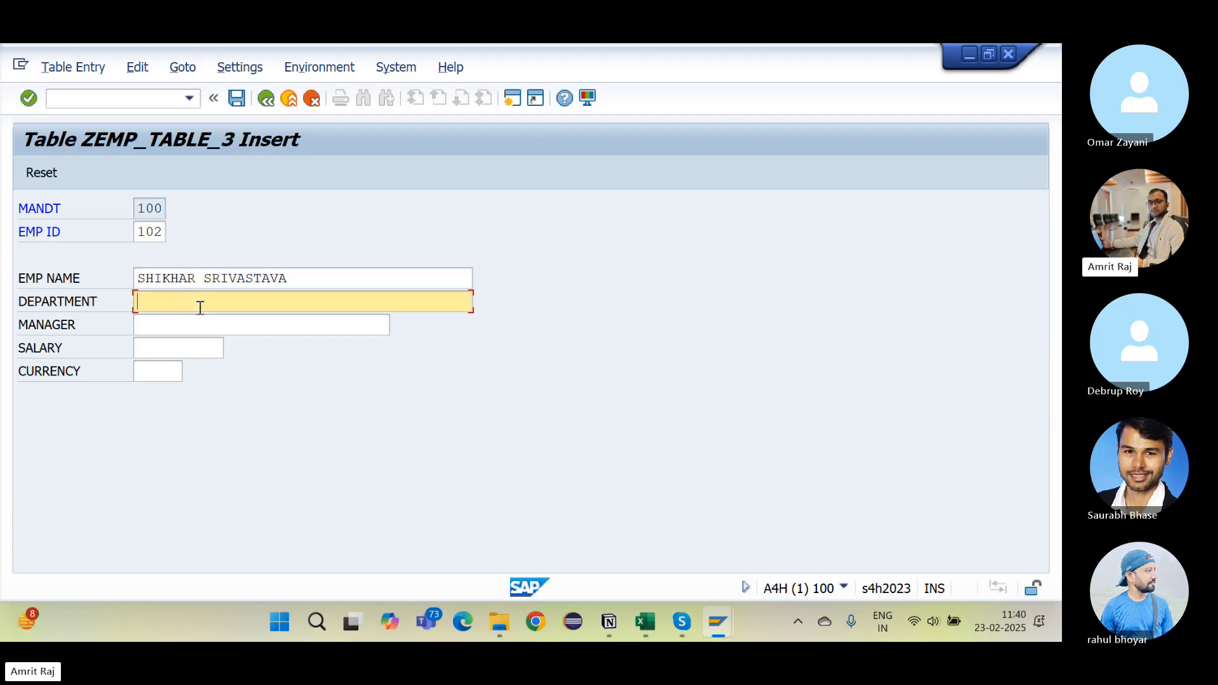
type("CLOUD")
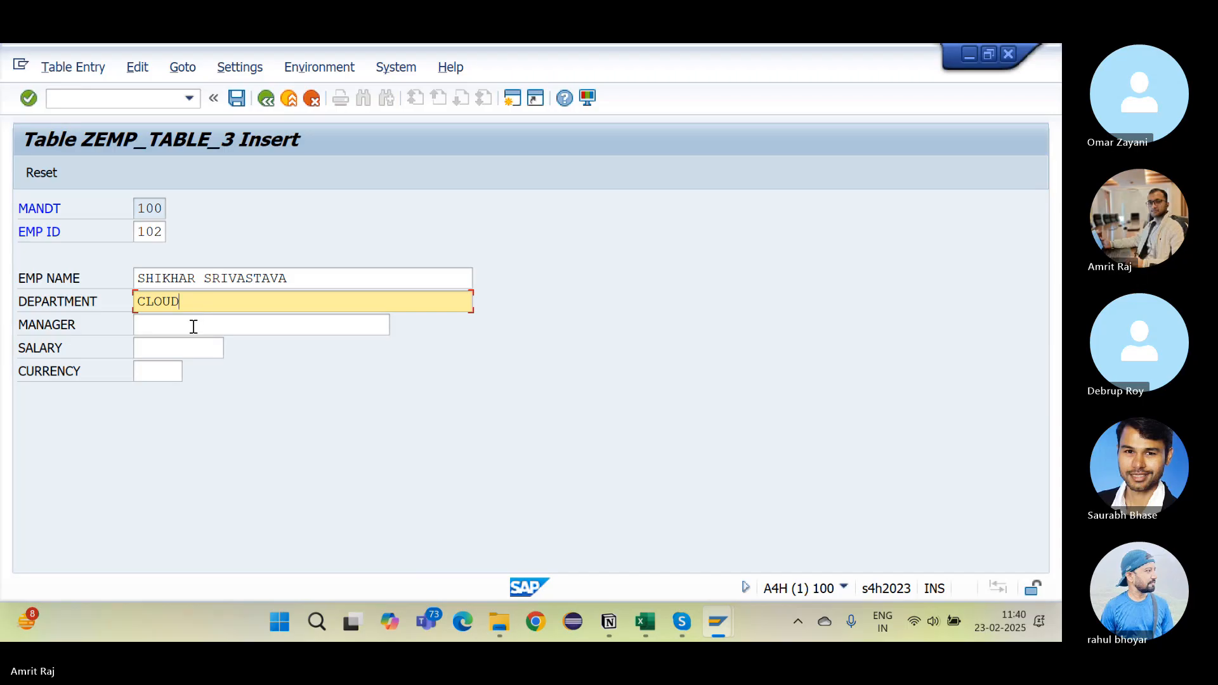
Step: Add the manager's name, salary 3000 and currency EUR, save, and return to the definition
left_click(194, 326)
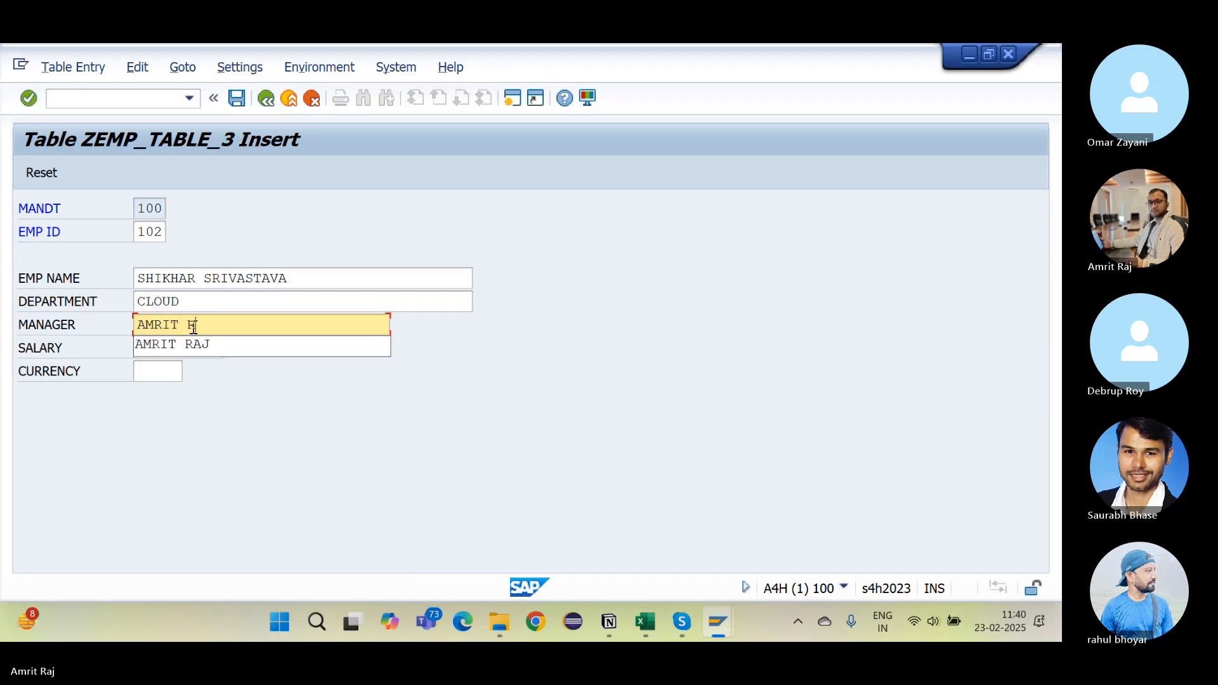
left_click(171, 349)
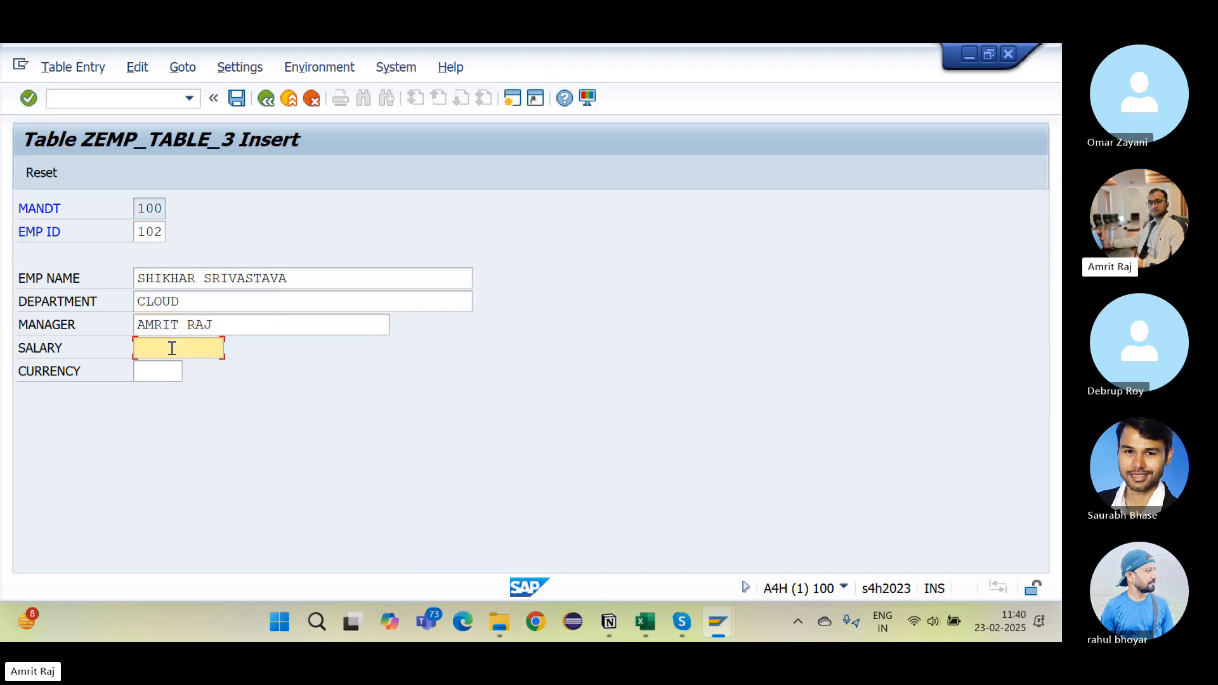
type("3000")
left_click(156, 375)
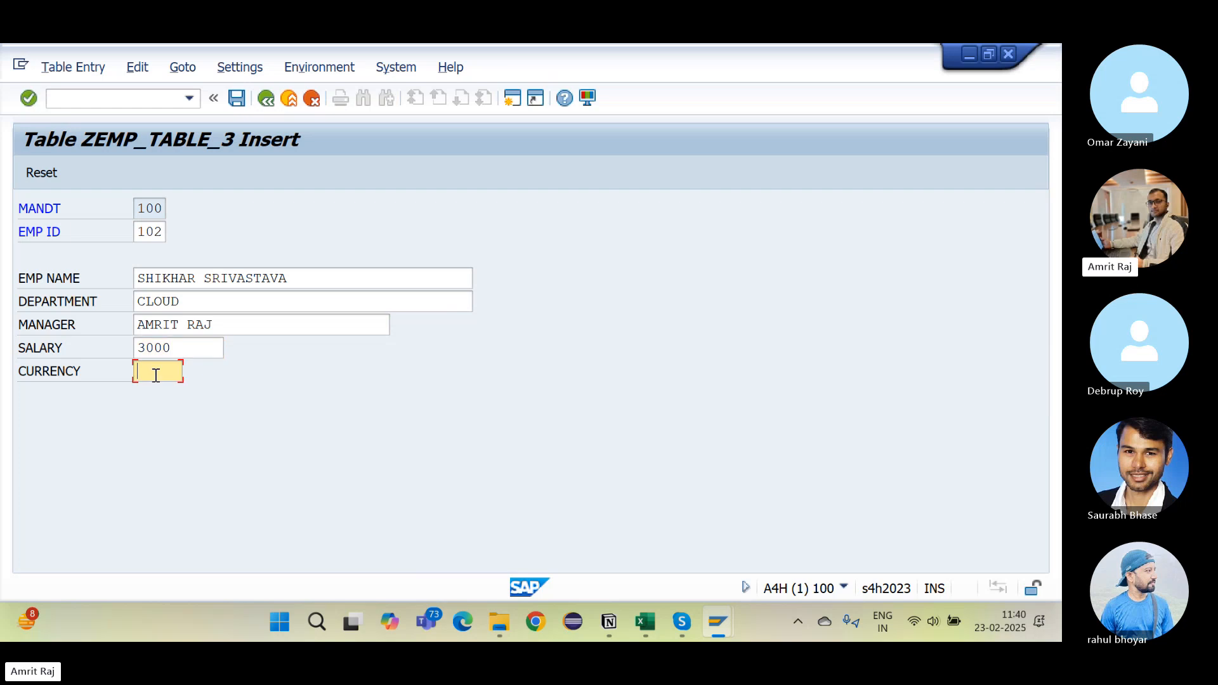
type("EUR")
left_click(236, 98)
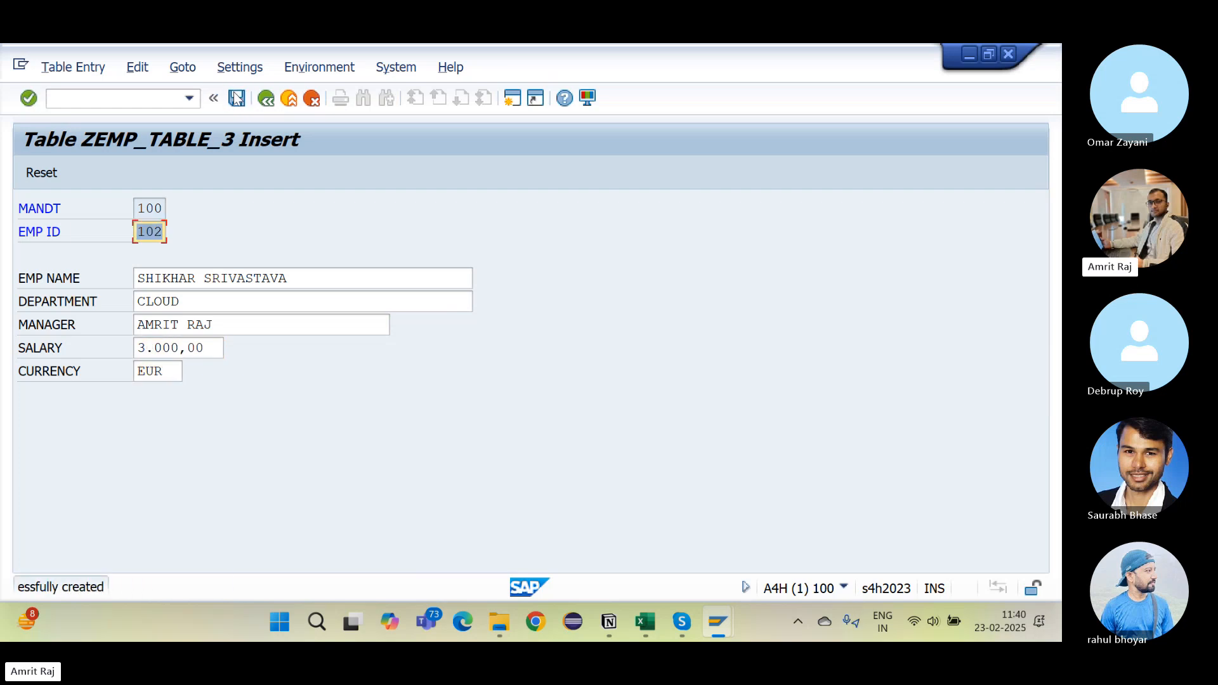
left_click(265, 100)
left_click(265, 99)
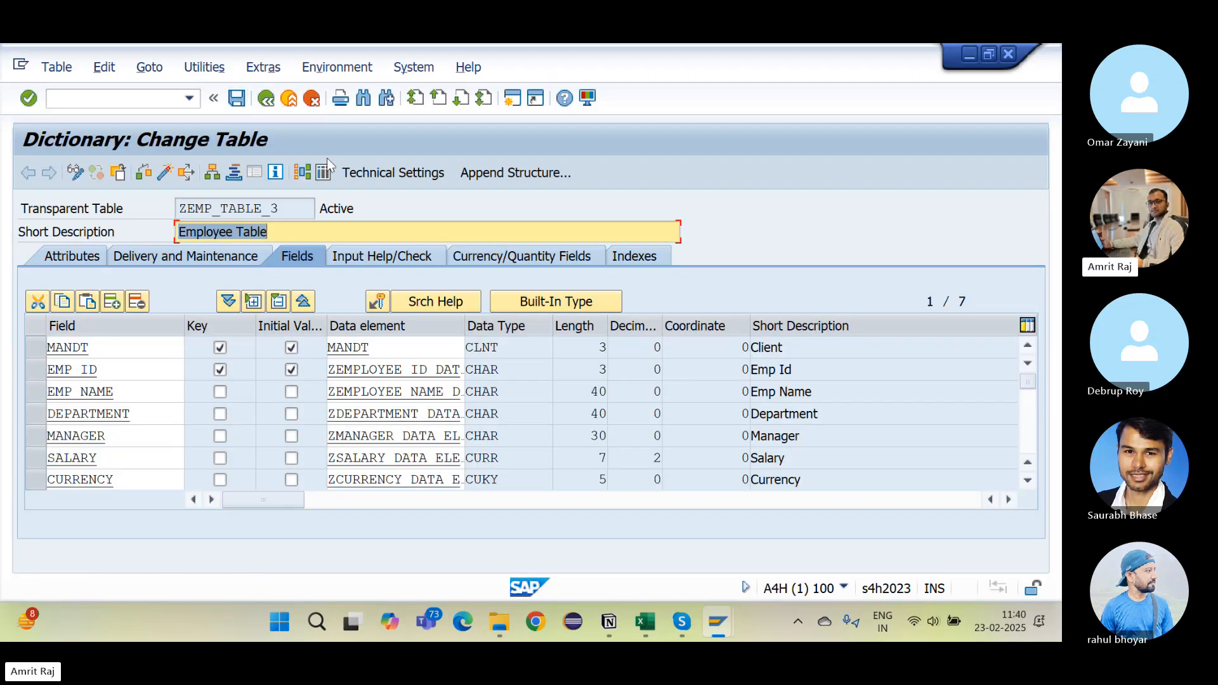
Step: List ZEMP_TABLE_3's entries (101 and 102) and mark employee 101's row
left_click(319, 169)
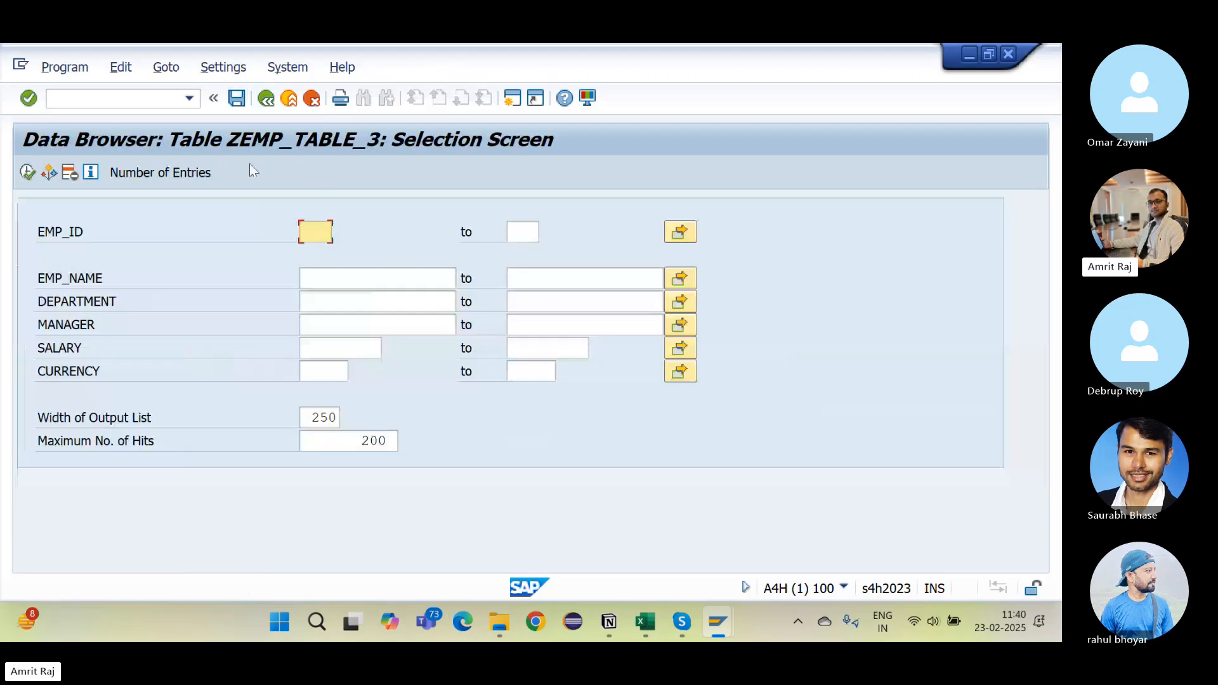
left_click(28, 173)
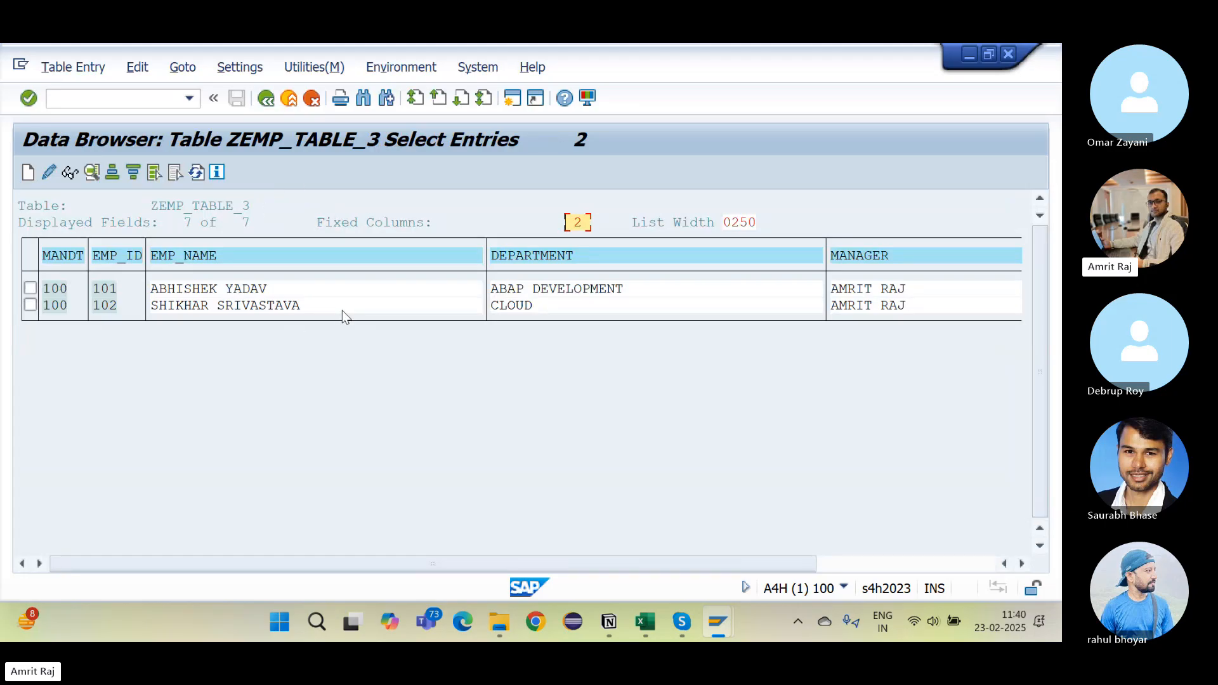
left_click(30, 289)
Step: Overwrite employee 101's DEPARTMENT with 'SAP ABAP', save, and return to the entry list
left_click(49, 171)
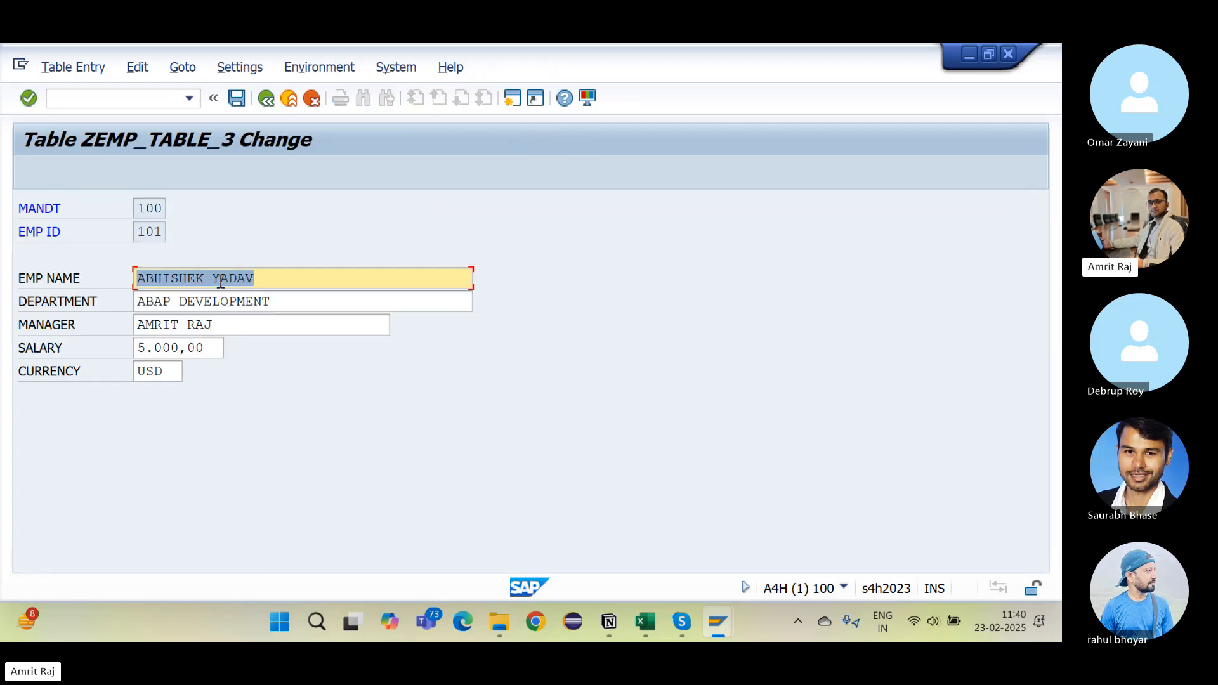
left_click(275, 317)
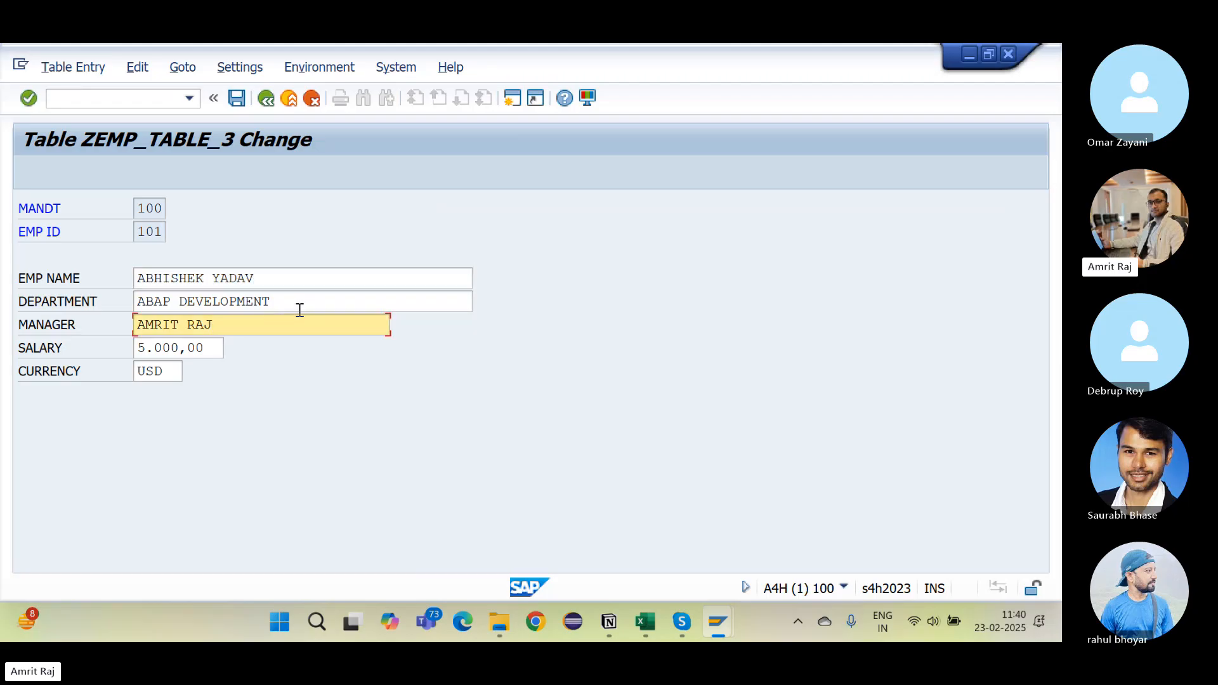
left_click(283, 305)
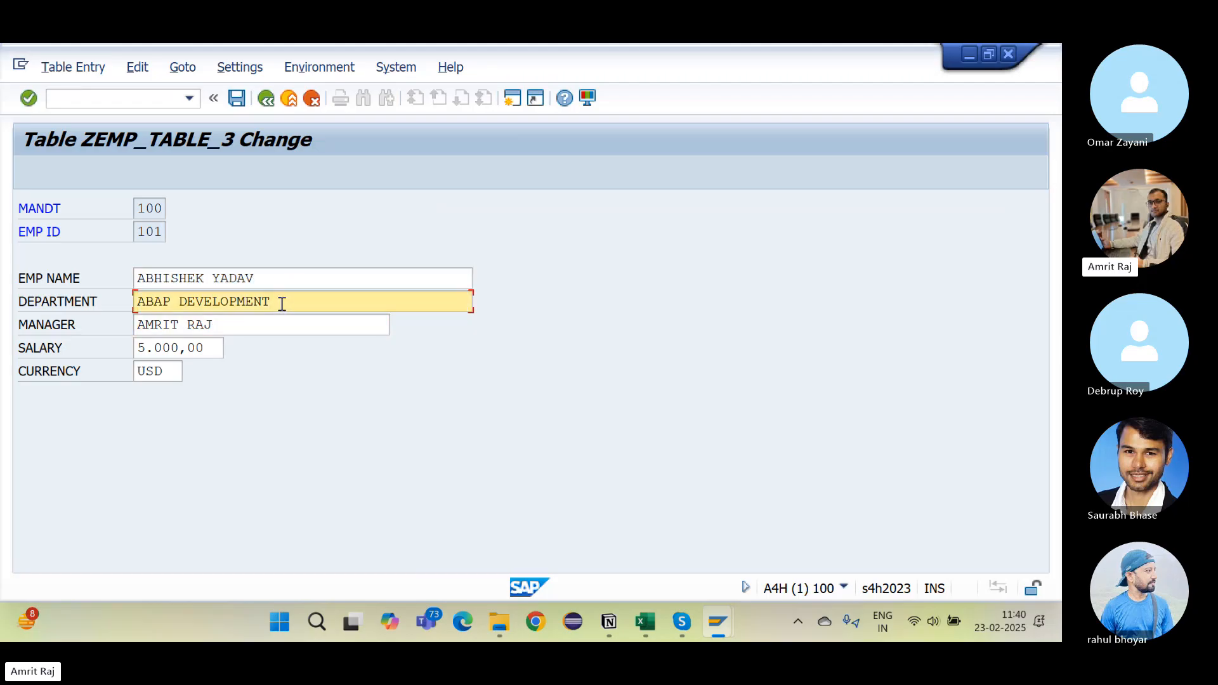
left_click_drag(166, 231, 135, 236)
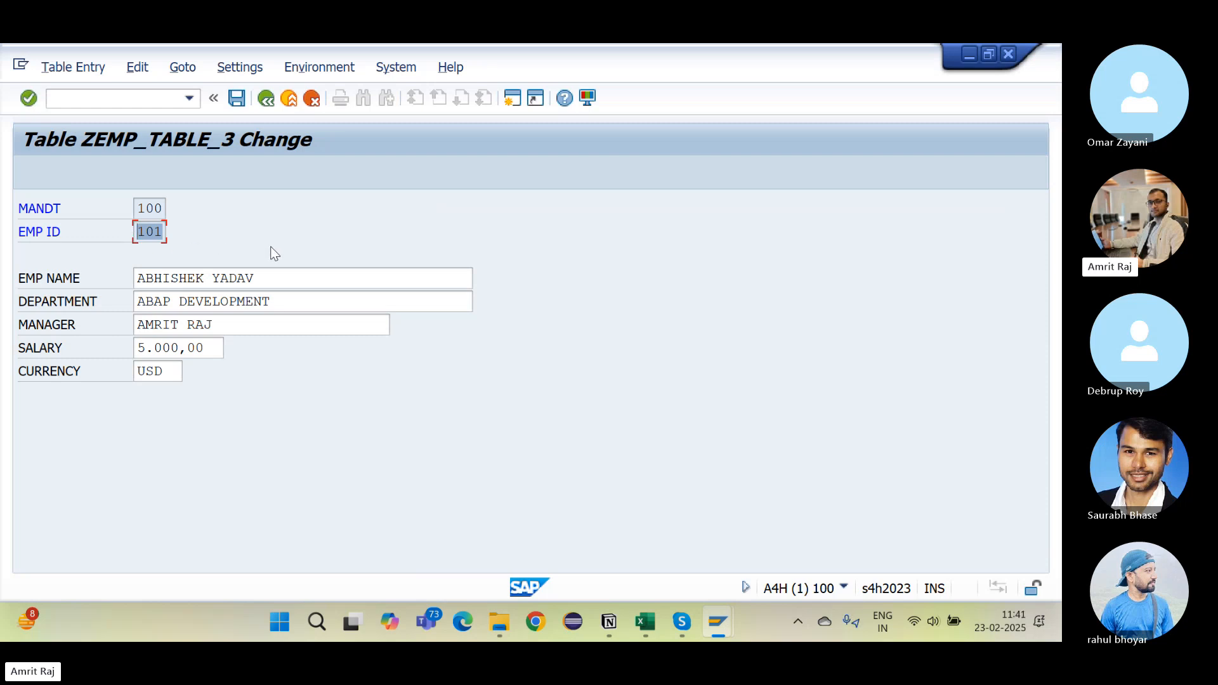
left_click_drag(302, 307, 106, 291)
type("SAP AB")
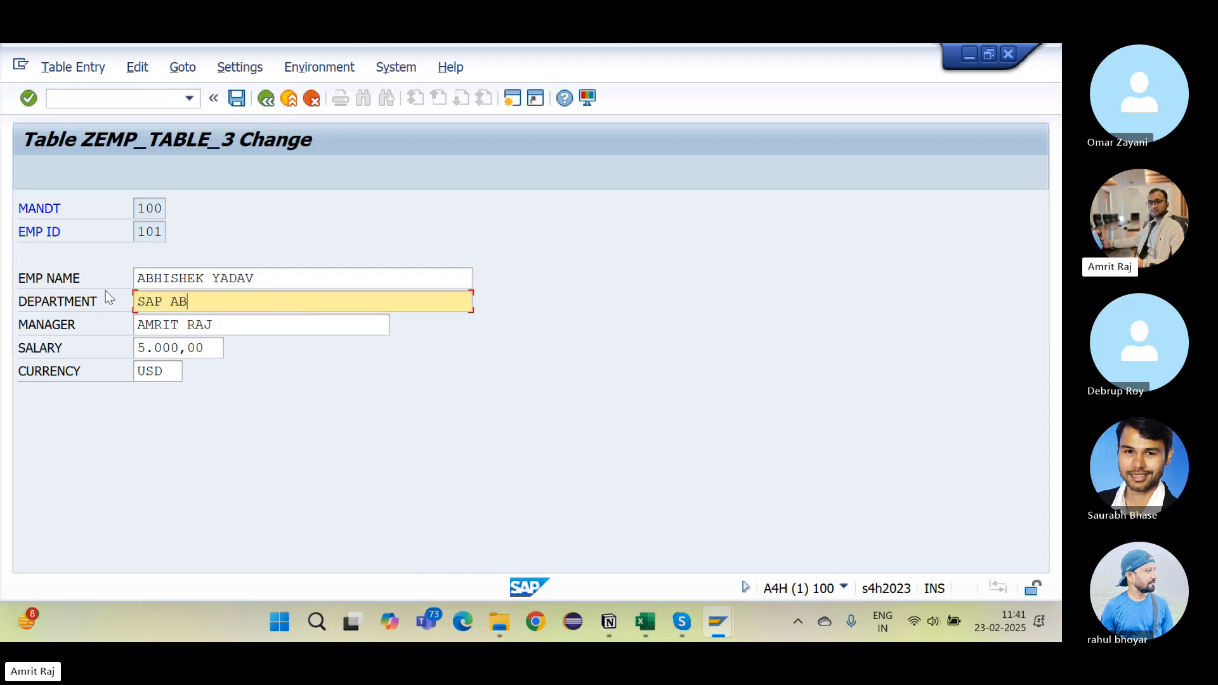
type("AP")
left_click(237, 99)
left_click(265, 100)
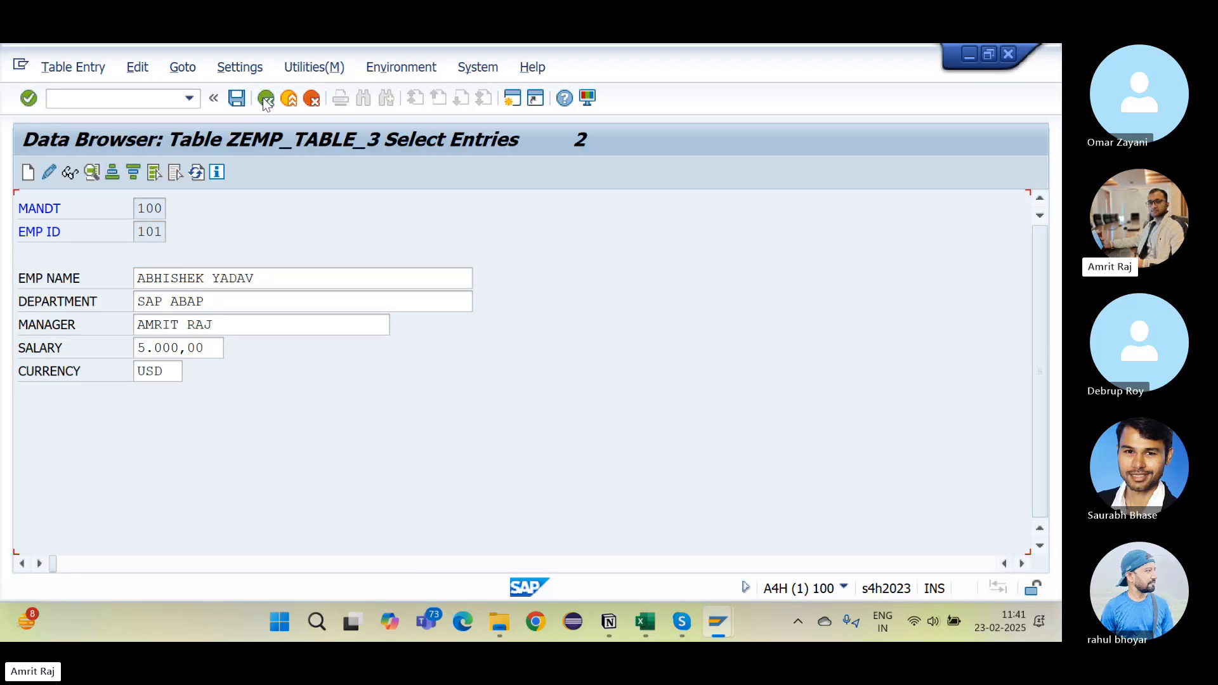
left_click(547, 292)
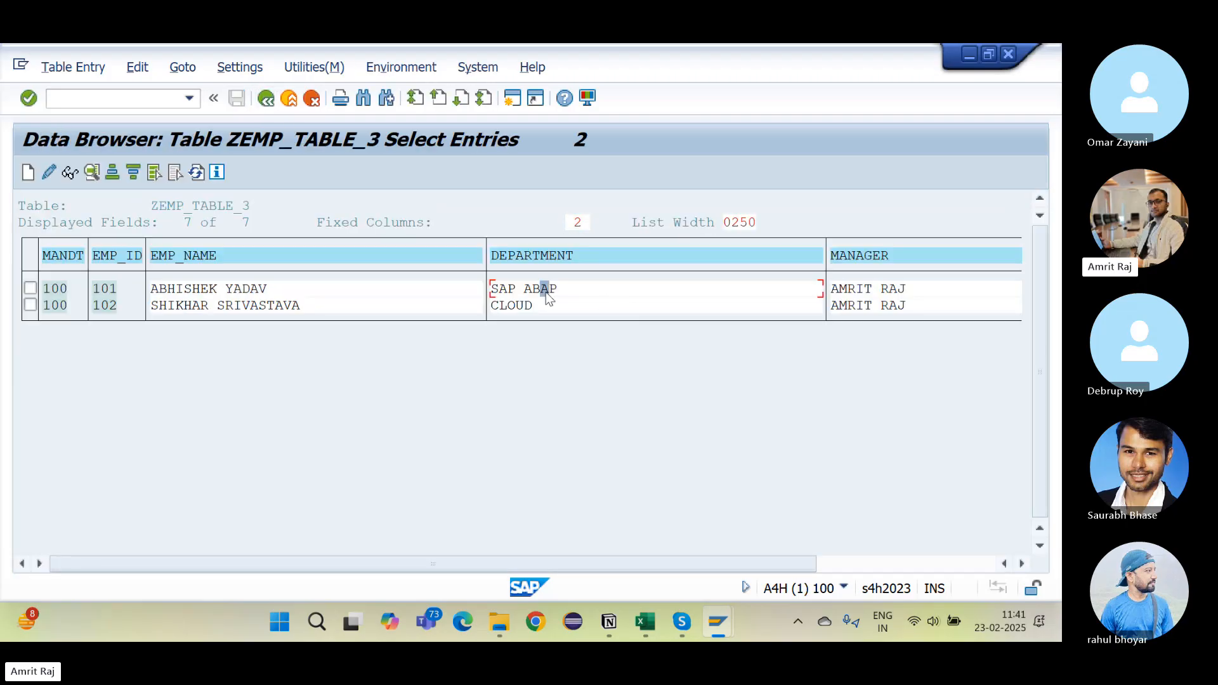
Step: Delete entry 102 from ZEMP_TABLE_3 via Table Entry > Delete
left_click(30, 306)
left_click(73, 68)
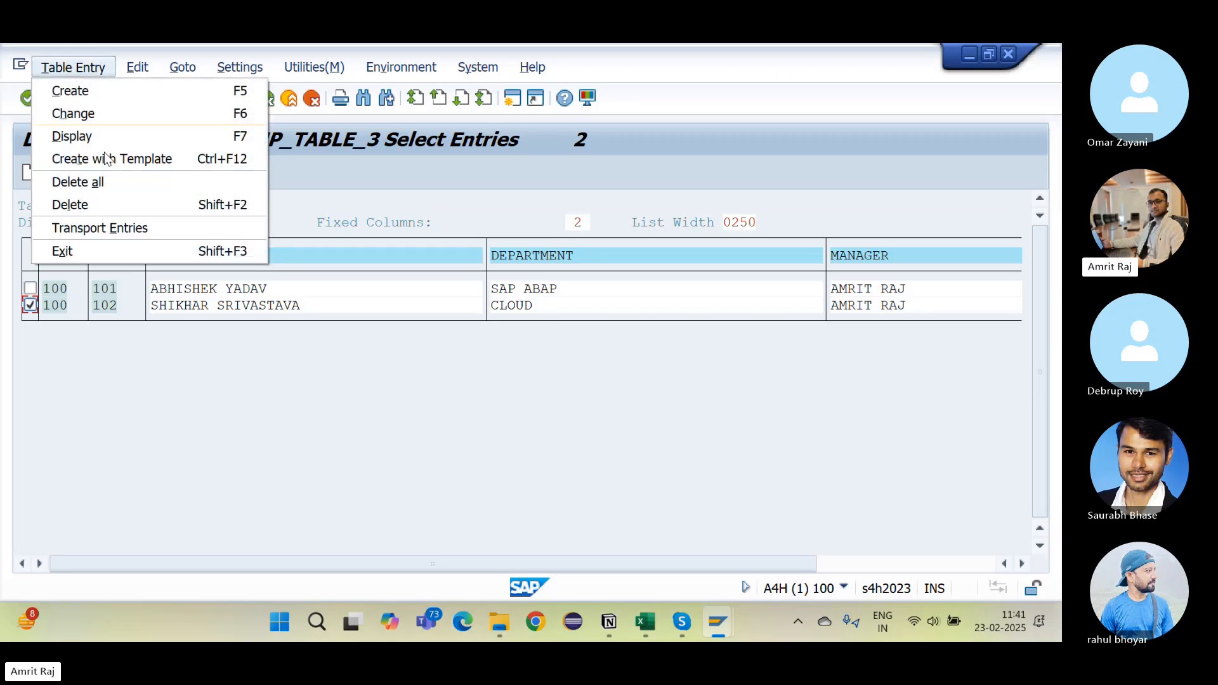
left_click(125, 210)
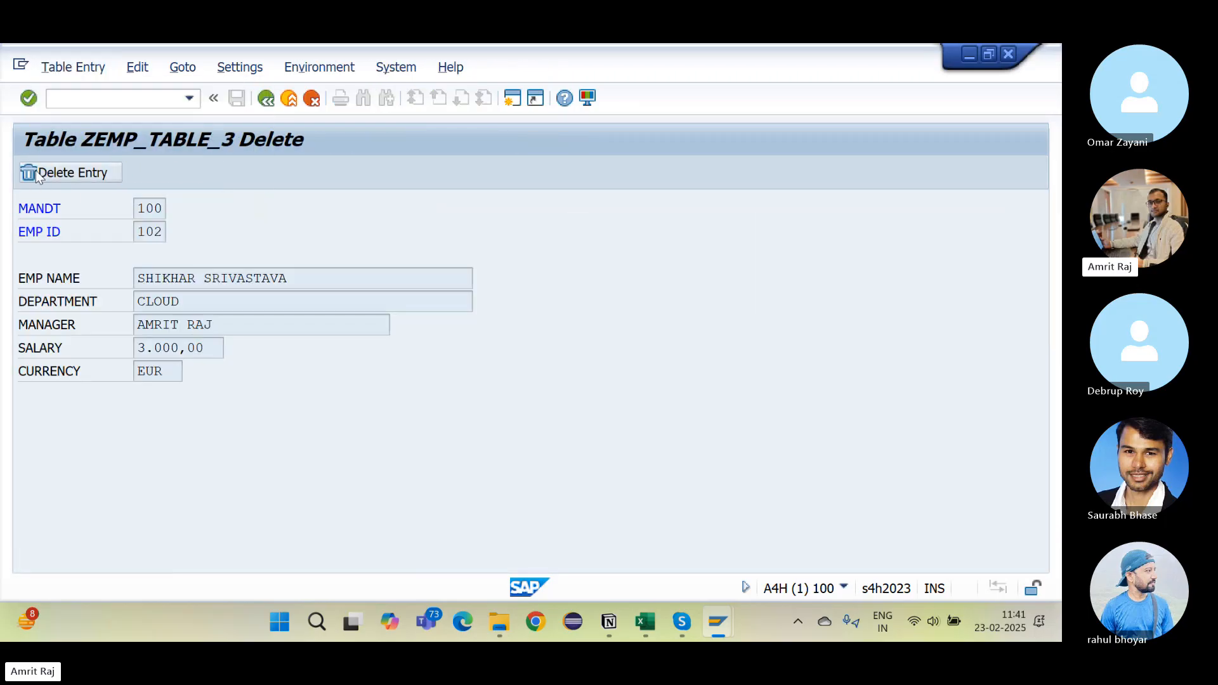
left_click(36, 176)
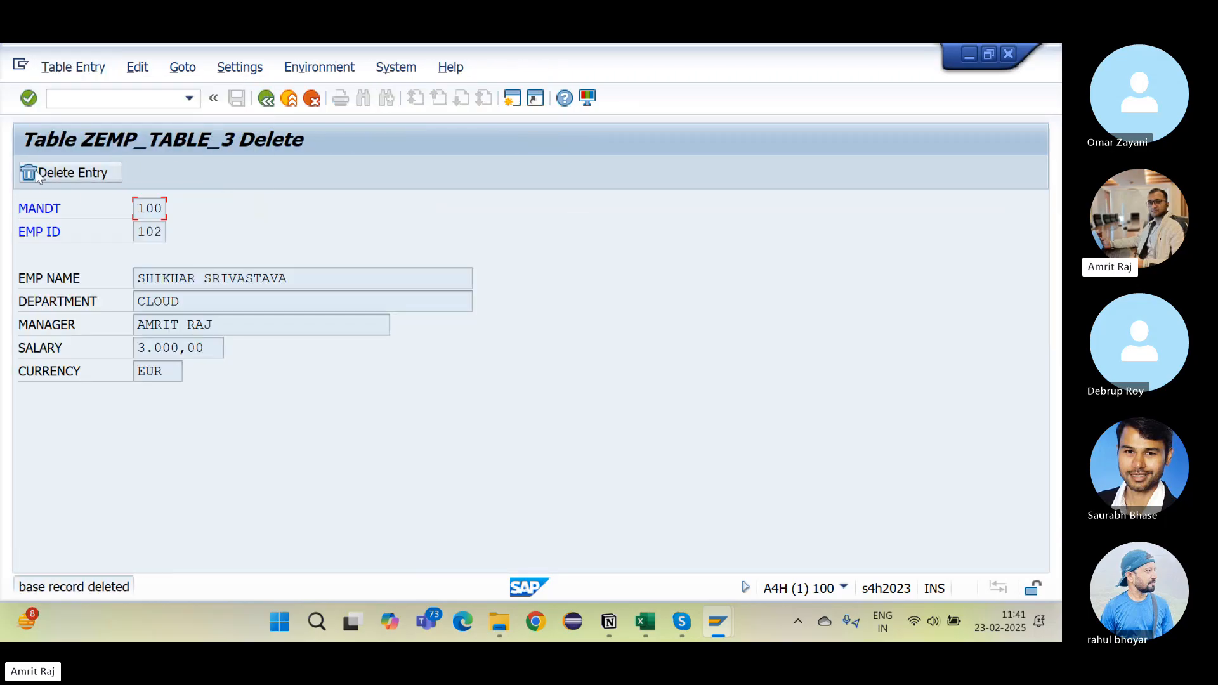
left_click(266, 106)
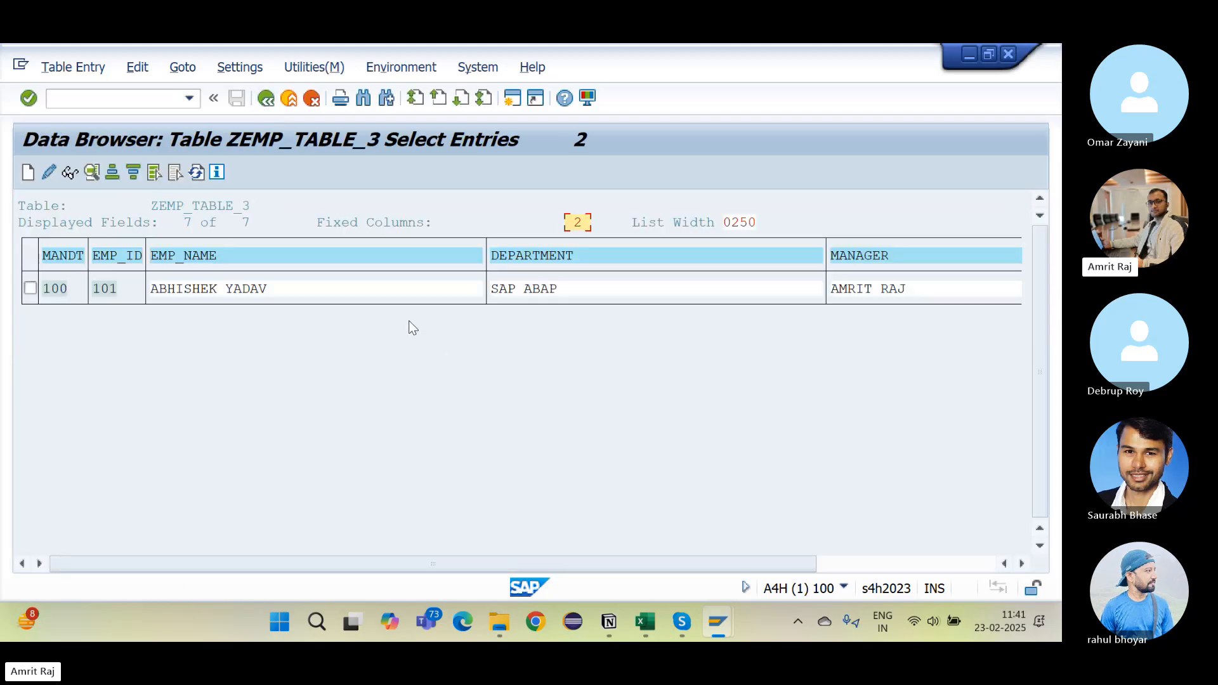
Step: Relaunch /nse16 and list ZEMP_TABLE_3's remaining entries, then return to the start screen
left_click(266, 106)
left_click(265, 106)
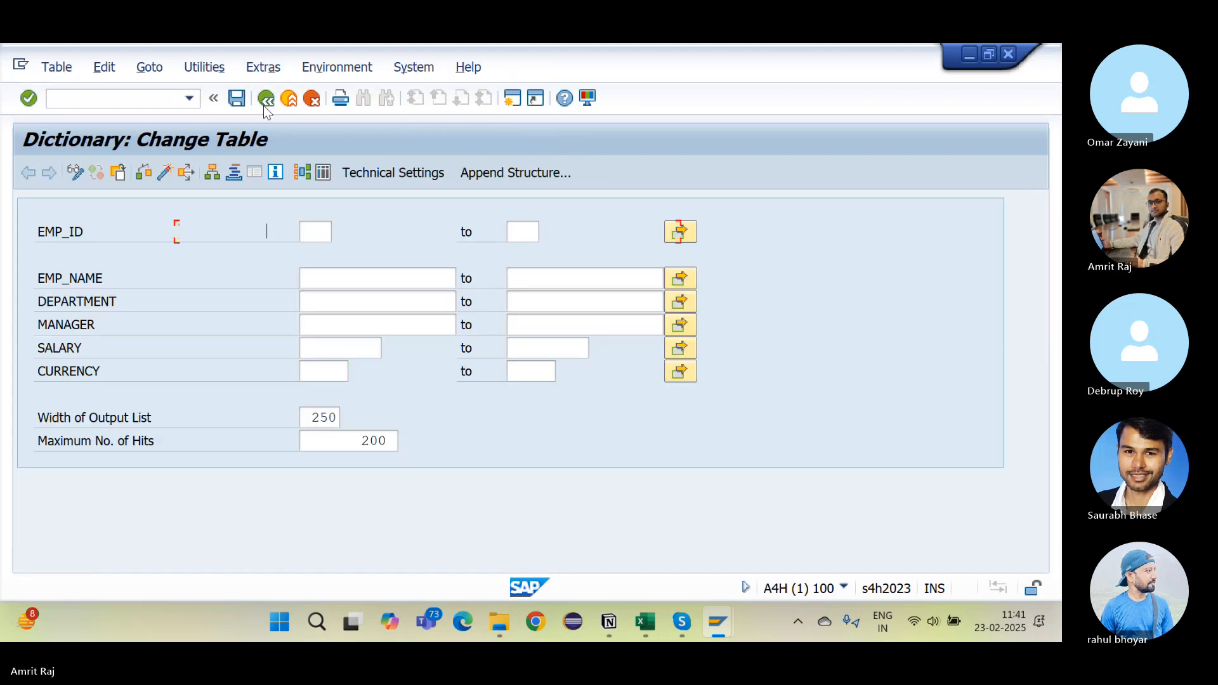
left_click(265, 106)
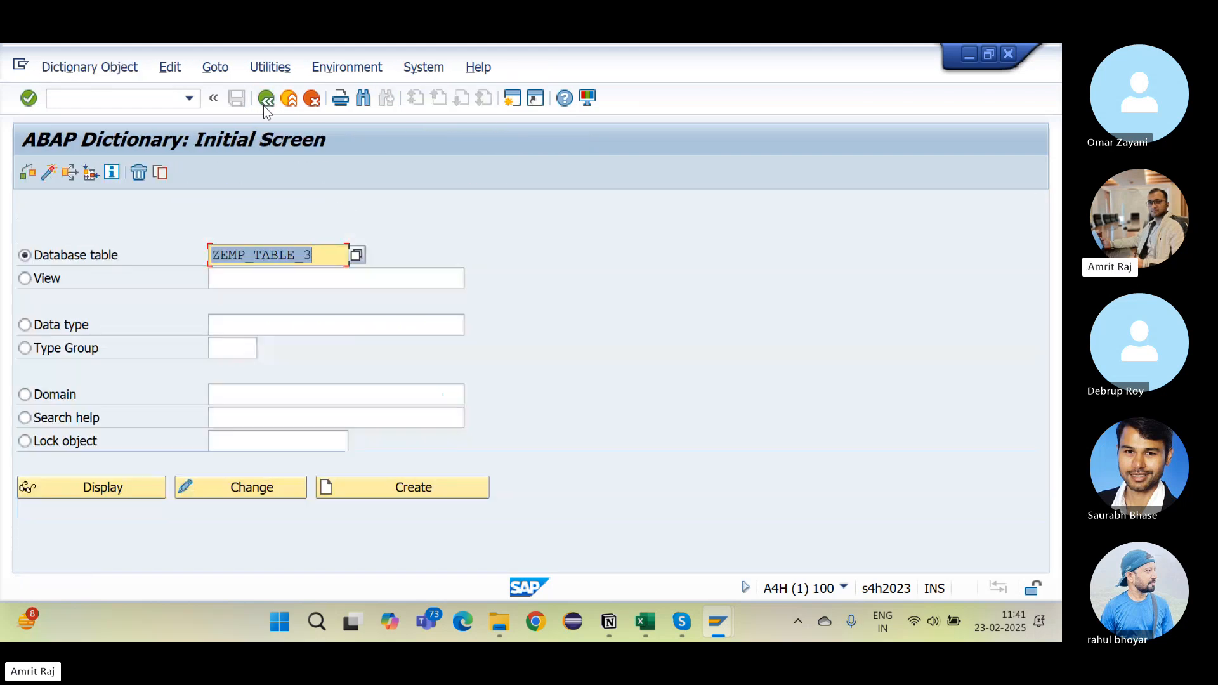
left_click(158, 98)
type("/ns")
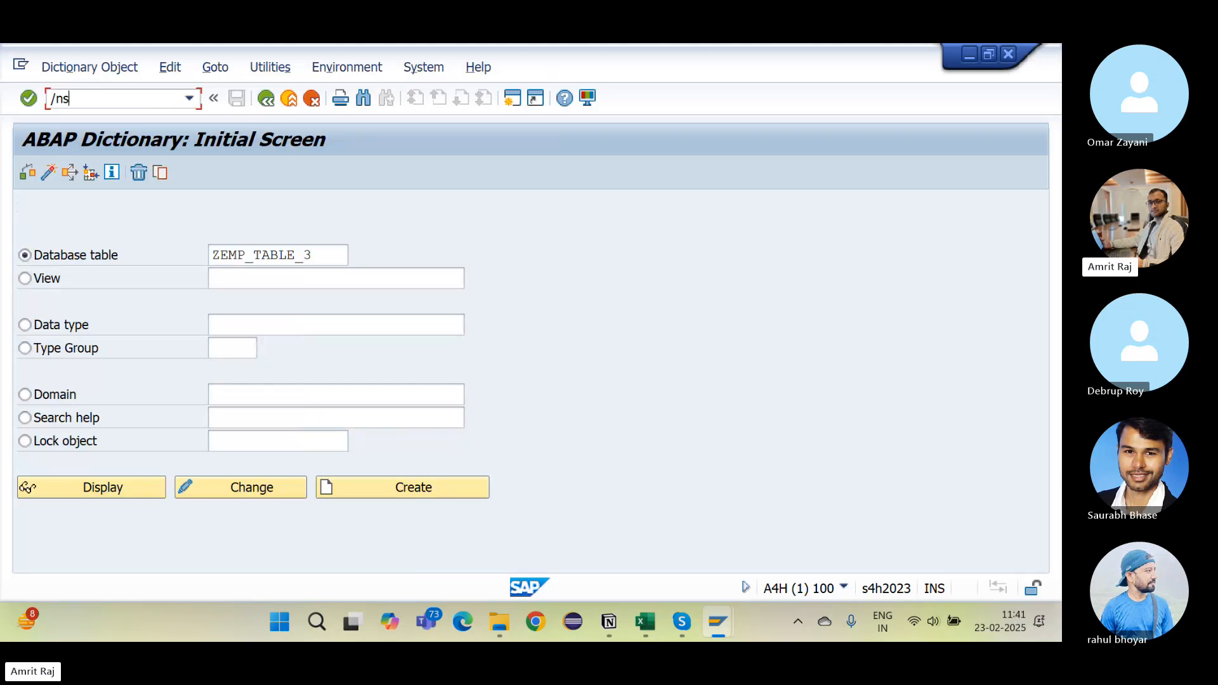
type("e16")
key("Return")
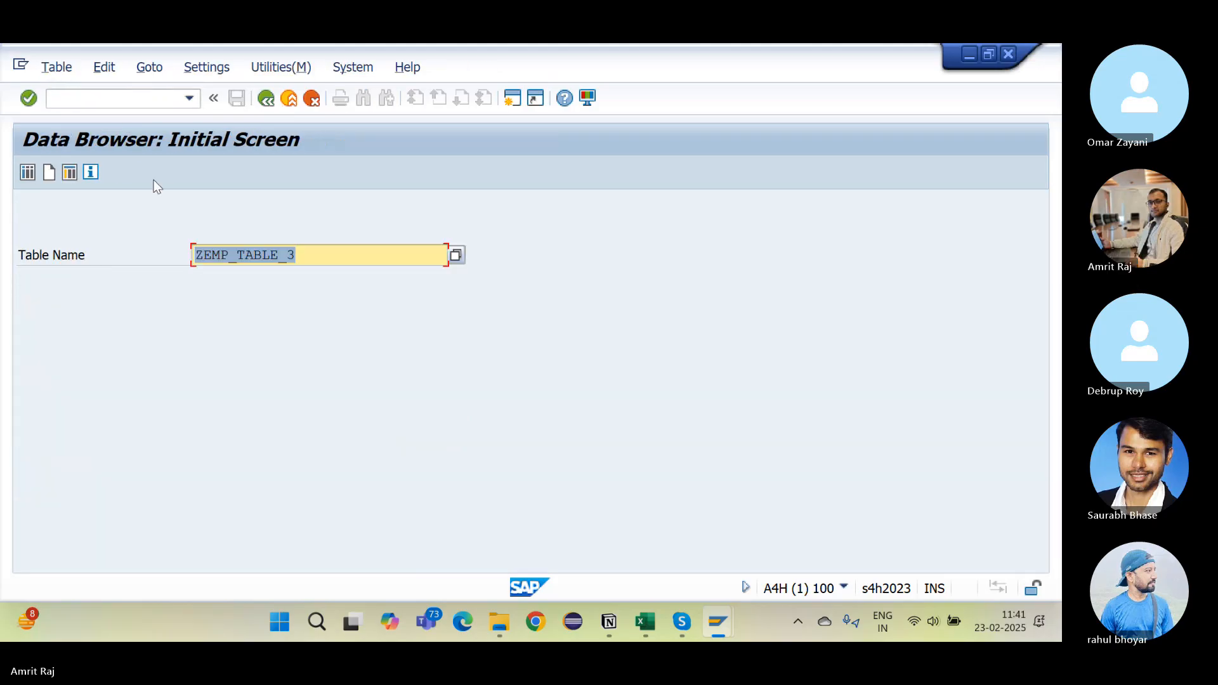
left_click(28, 172)
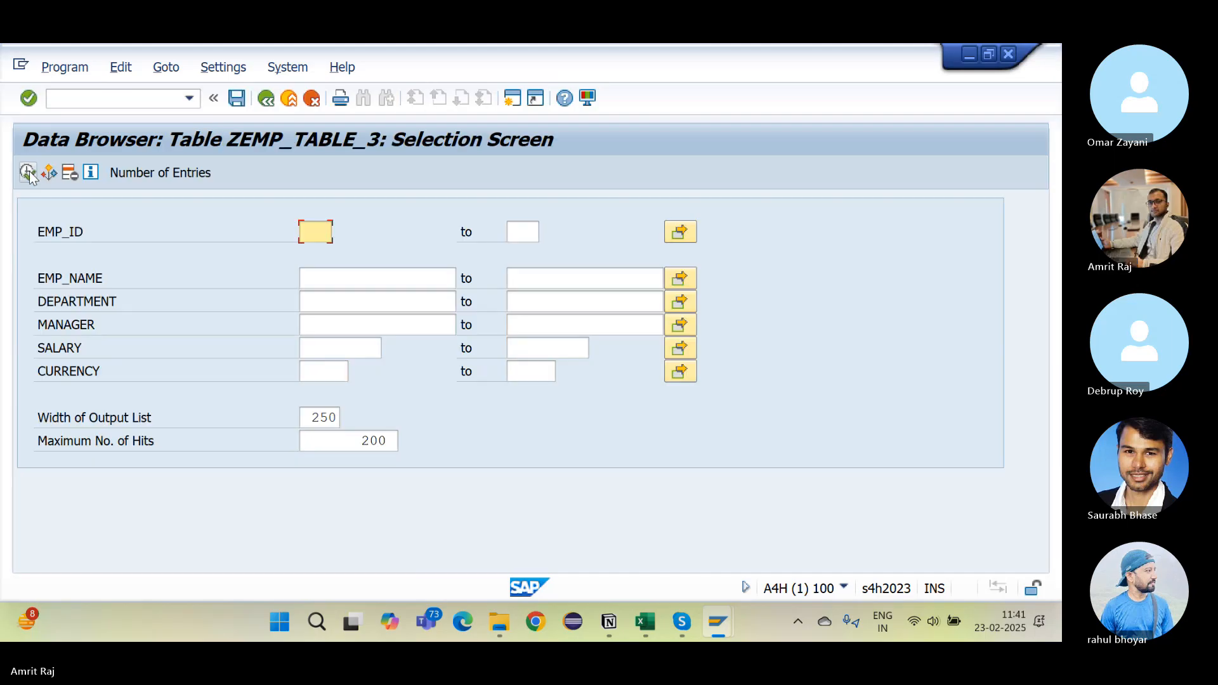
left_click(28, 173)
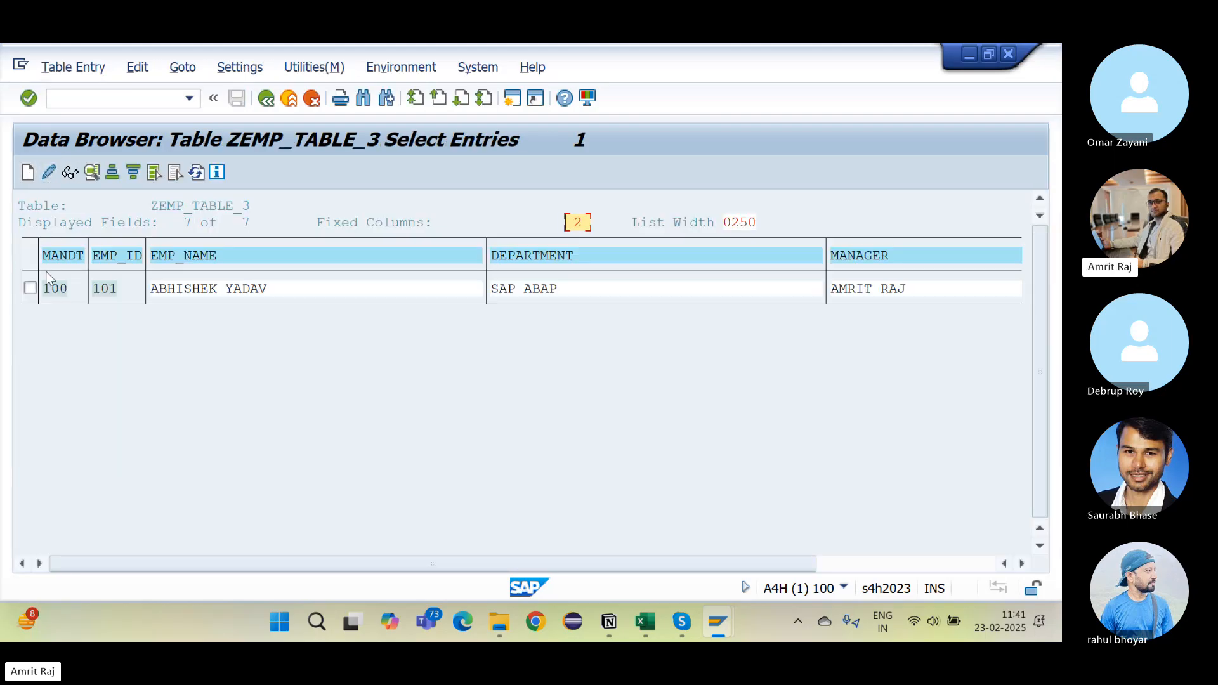
left_click(266, 99)
left_click(266, 100)
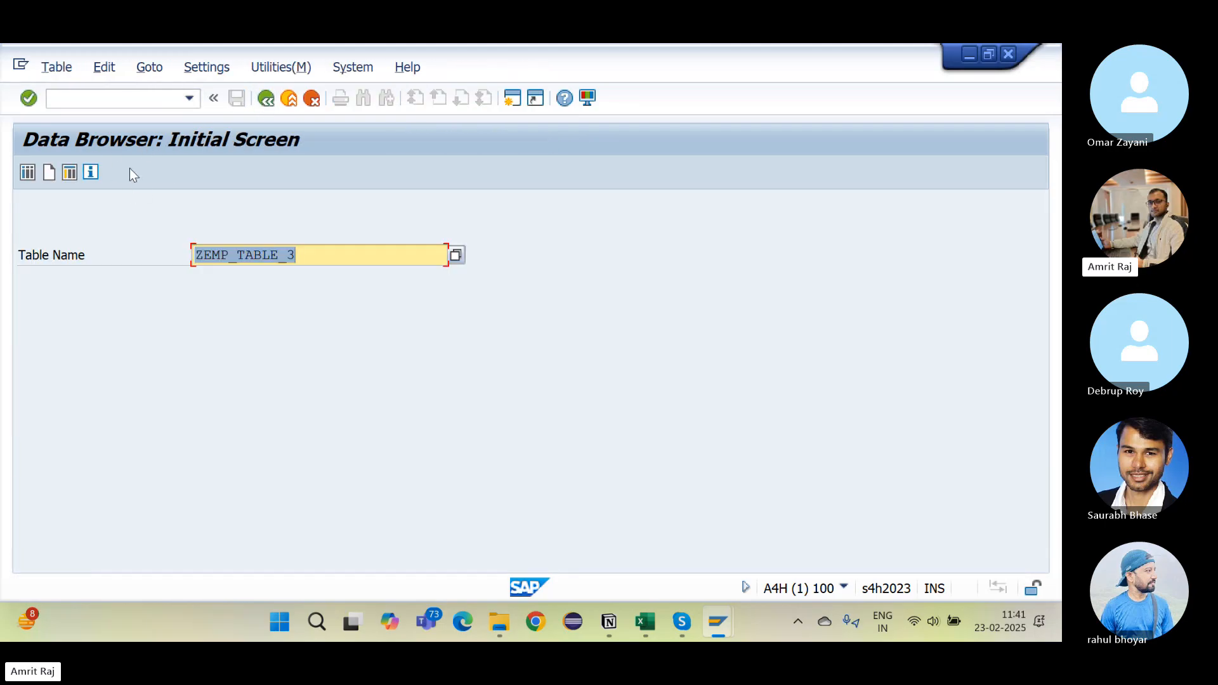
Step: Create entry 102 with the earlier employee name, department CLOUD and manager from input history
left_click(50, 173)
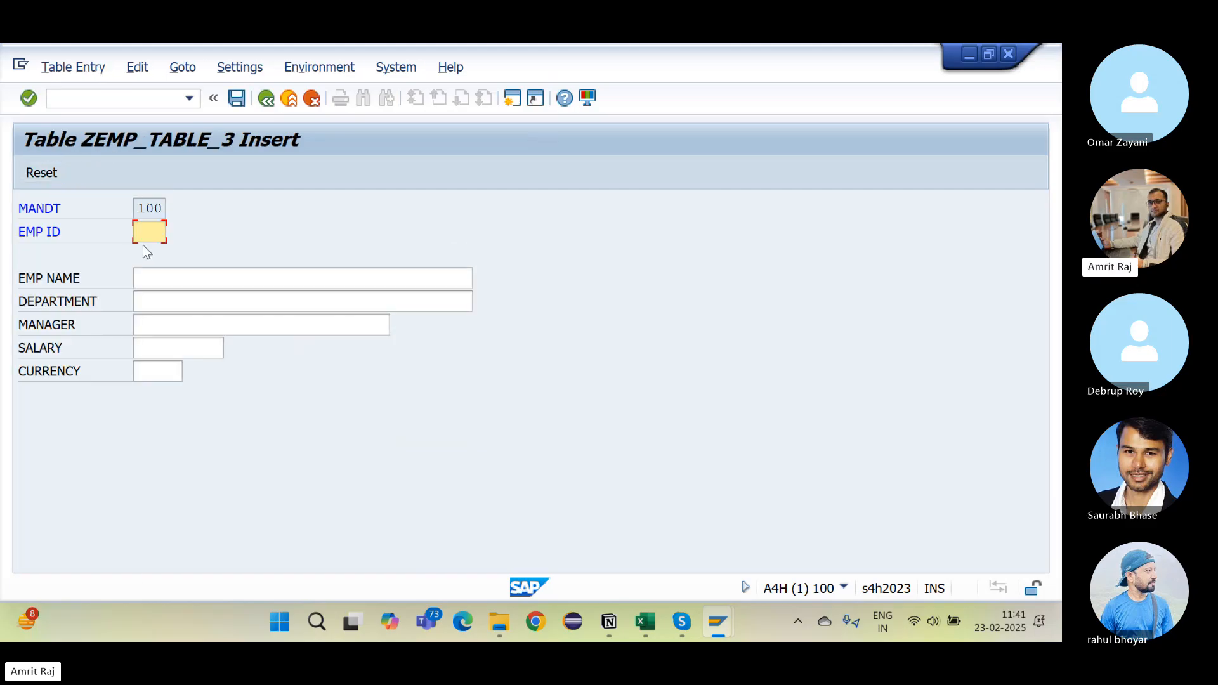
type("102")
key("Tab")
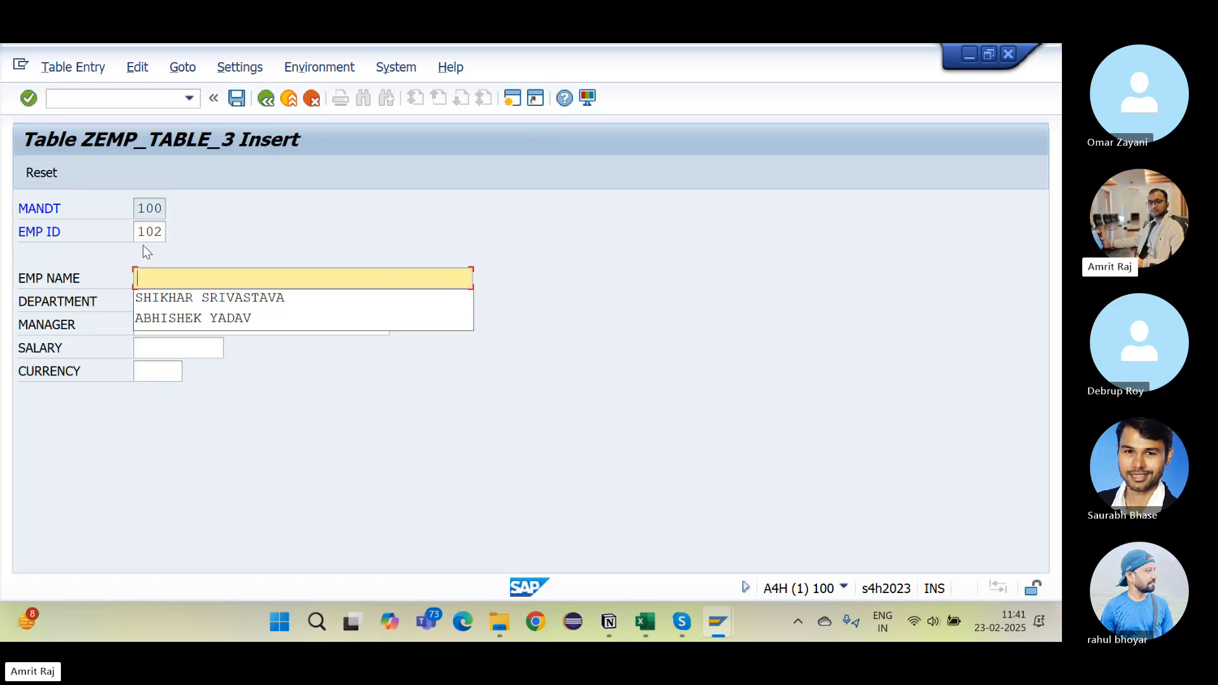
key("Down")
key("Return")
key("Tab")
key("Down")
key("Down")
key("Return")
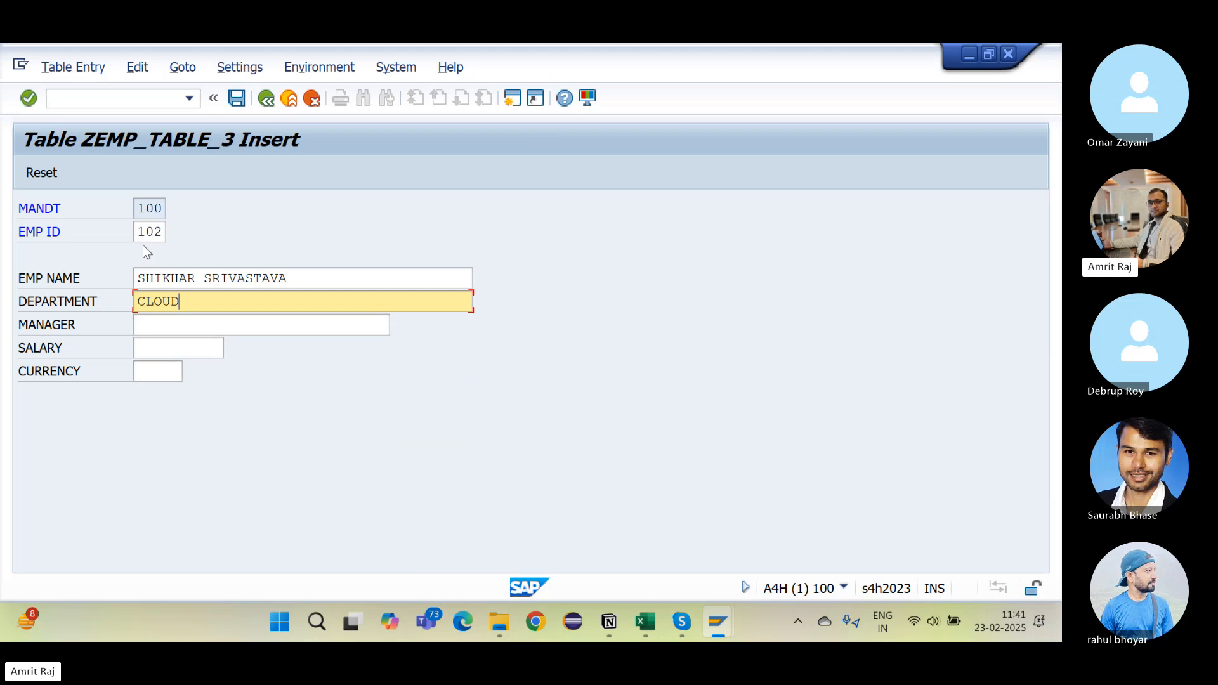
key("Tab")
Step: Complete entry 102 with salary 3000 and currency EUR, save it, and go back
key("Down")
key("Down")
key("Return")
key("Tab")
key("Down")
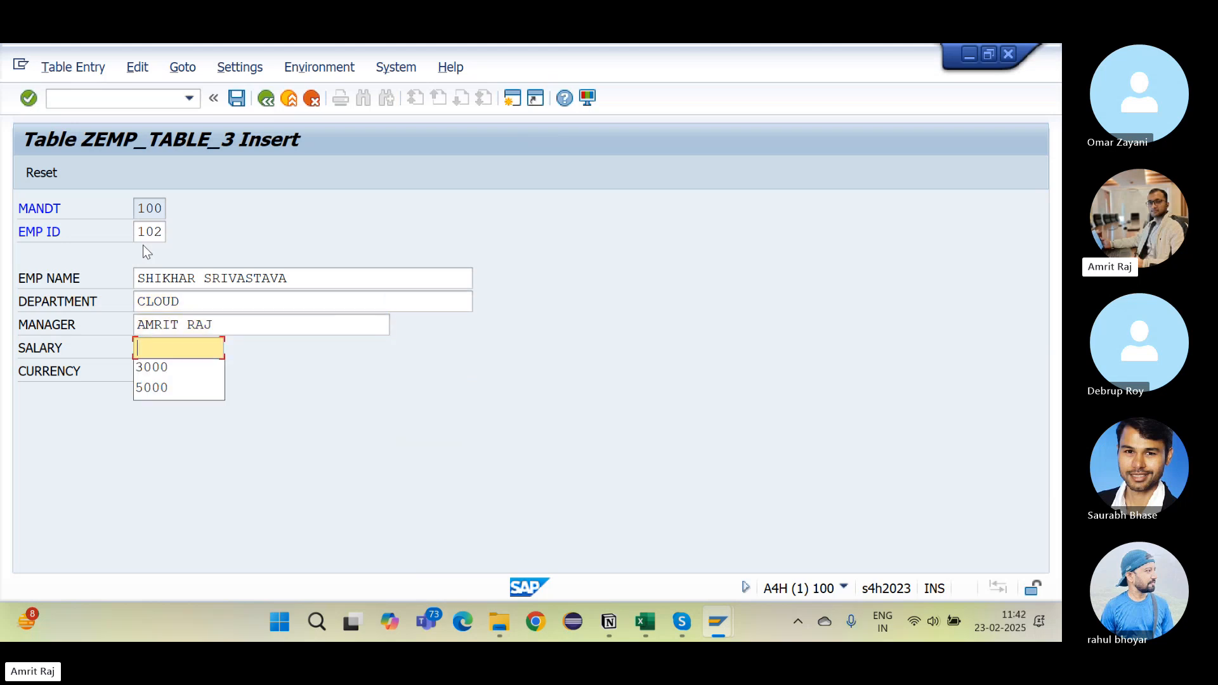
key("Down")
key("Down")
key("Return")
key("Tab")
key("Down")
key("Down")
key("Return")
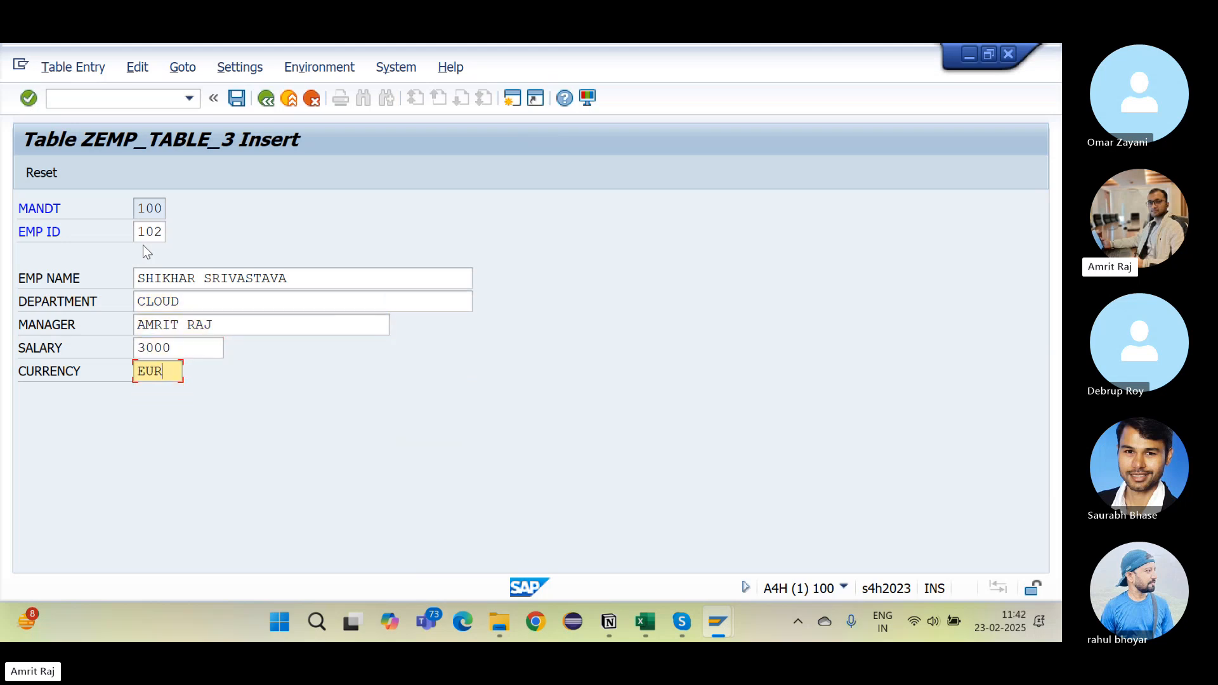
left_click(244, 100)
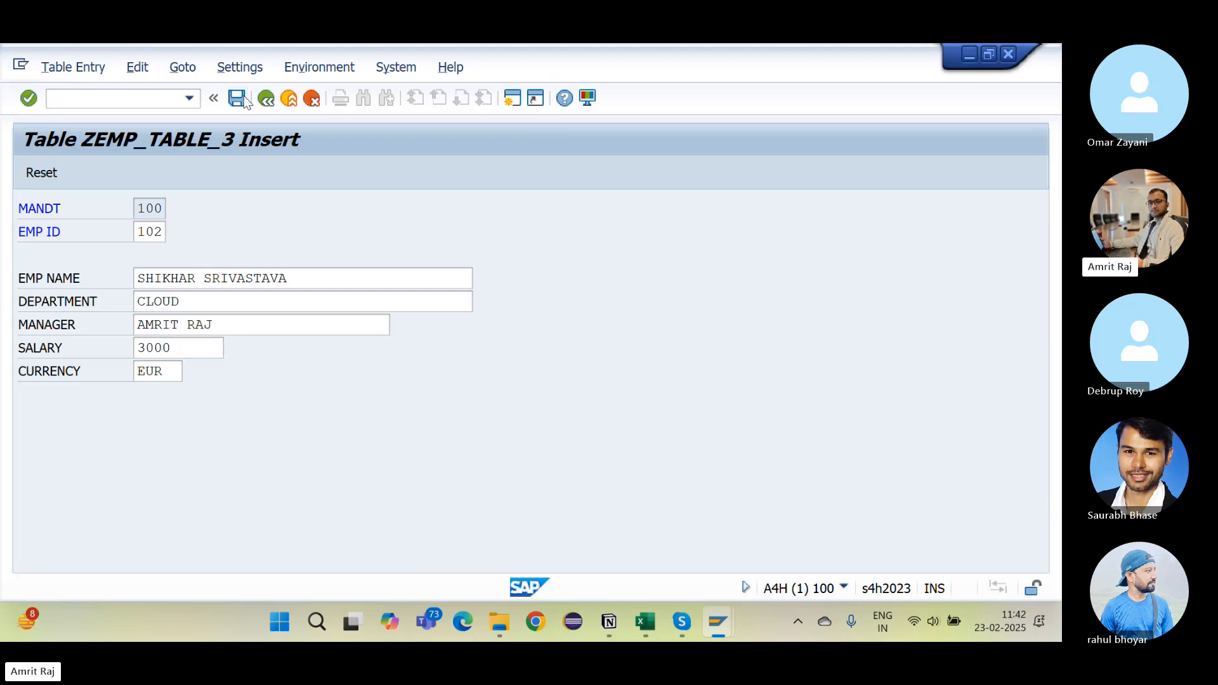
left_click(266, 99)
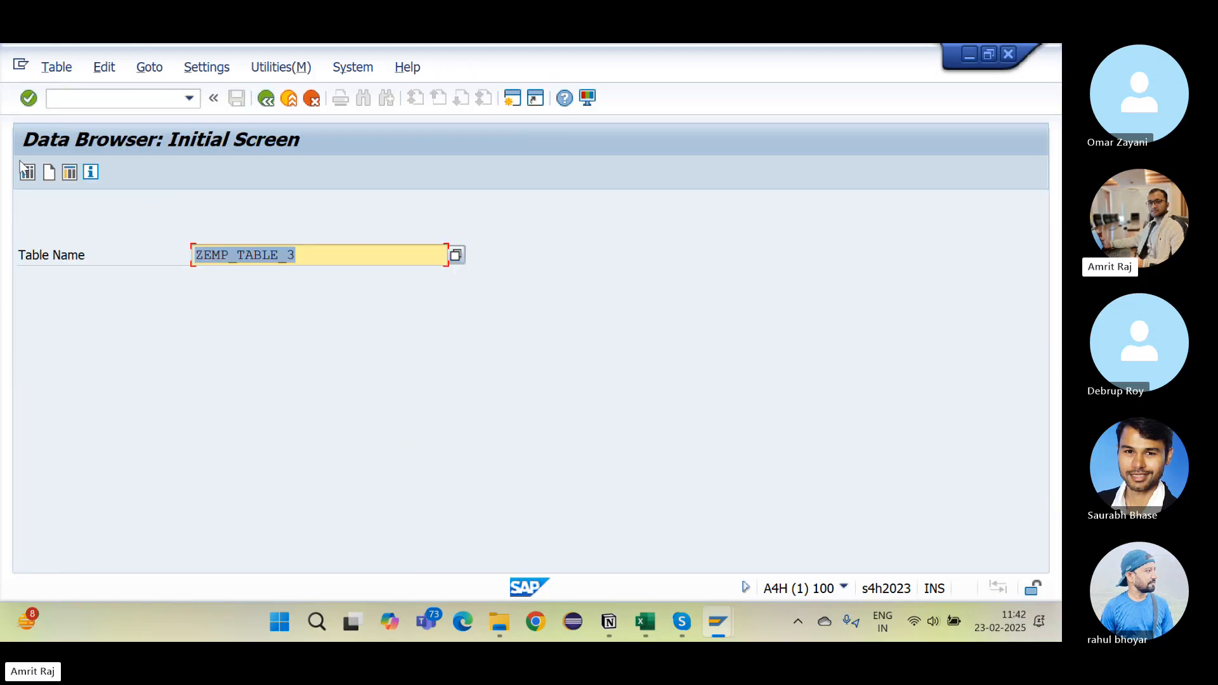
Step: List ZEMP_TABLE_3's entries again, confirming 101 (SAP ABAP) and 102 (CLOUD)
left_click(29, 171)
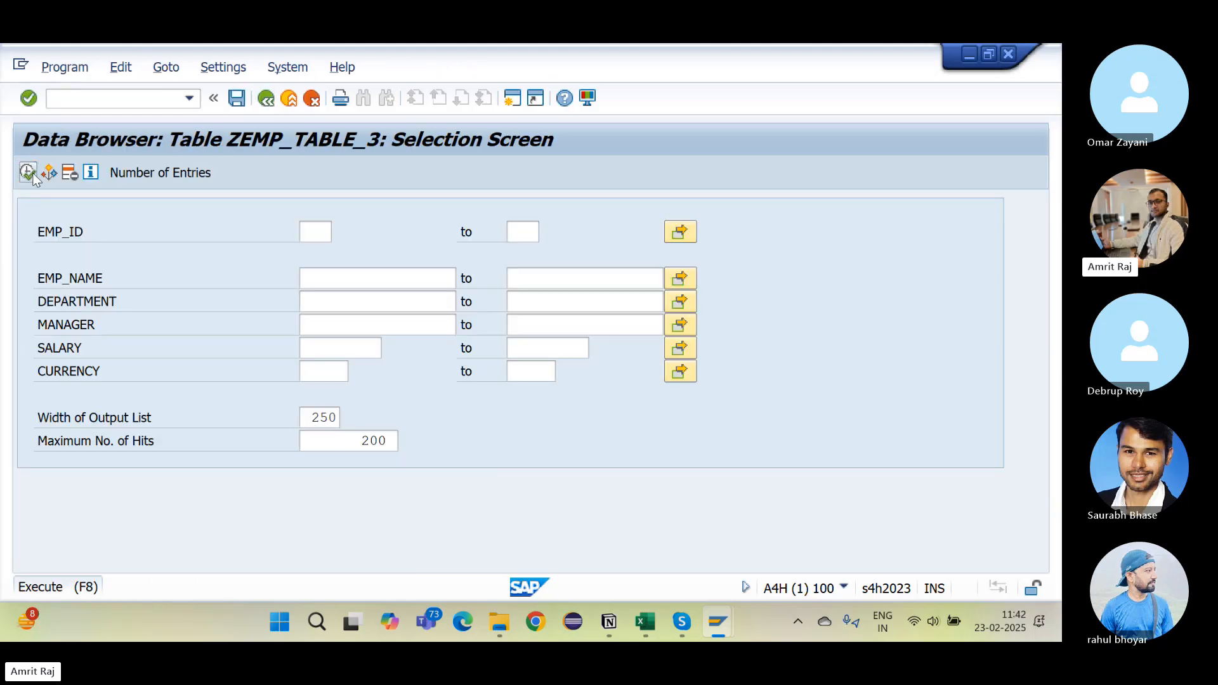
left_click(29, 173)
left_click(28, 172)
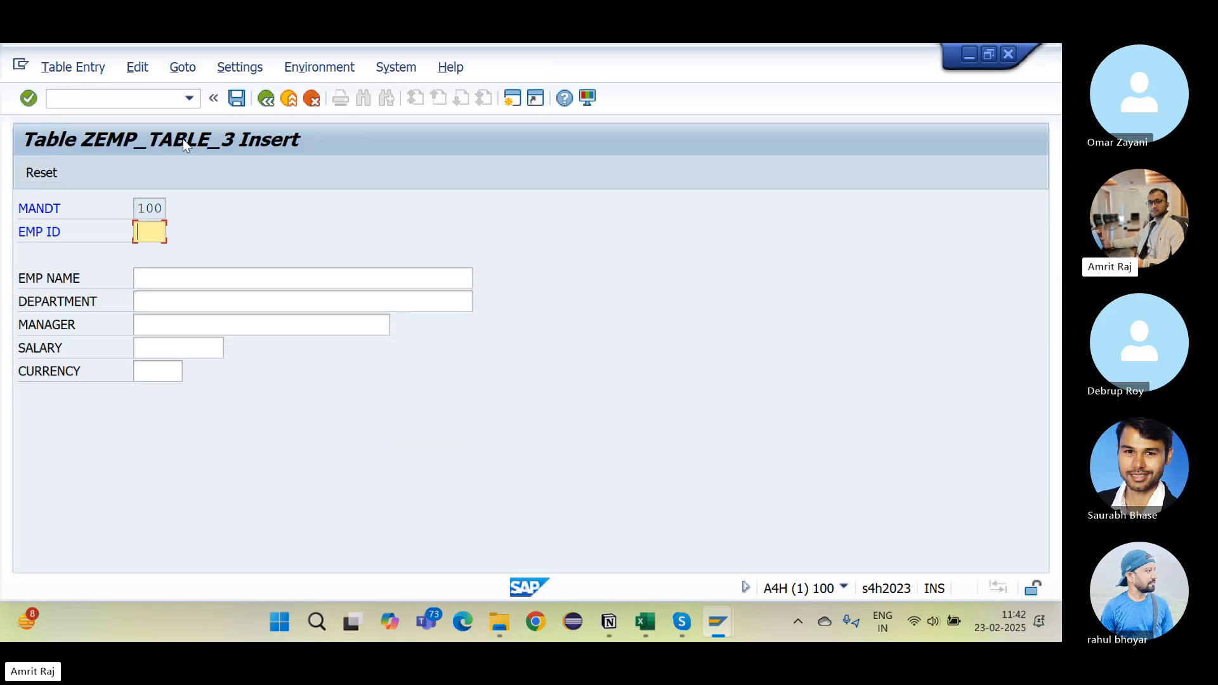
left_click(265, 100)
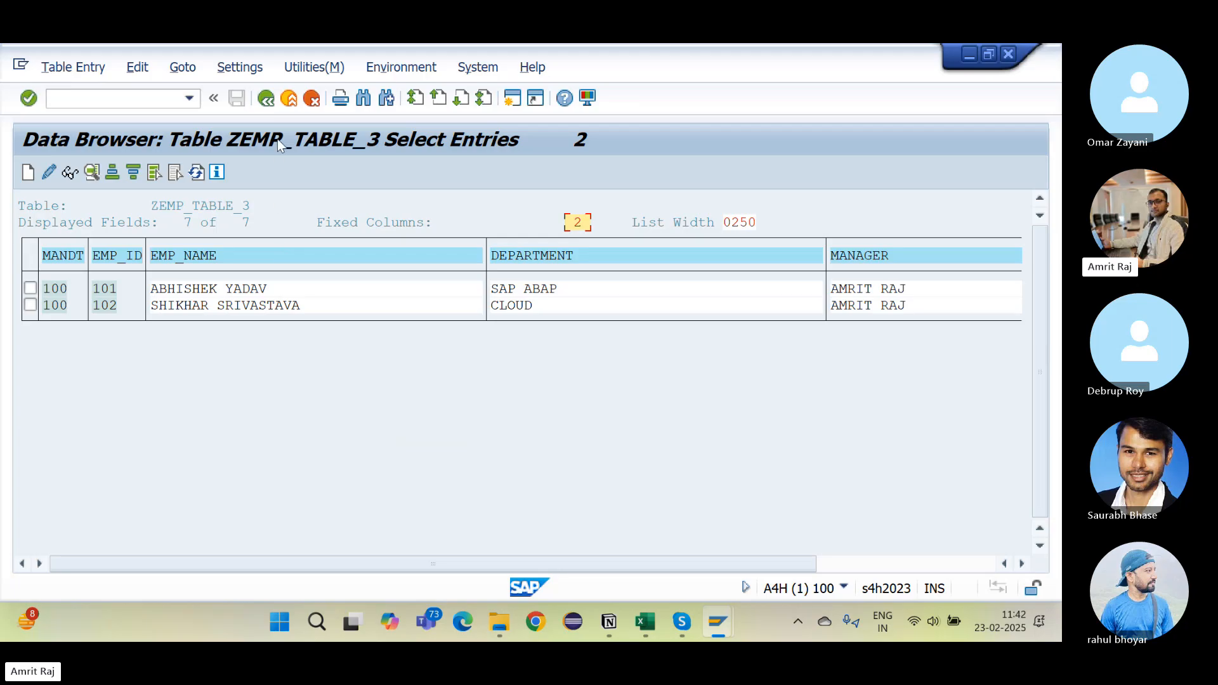
Step: Back out to the Data Browser start screen and enter /nse16n as the transaction
left_click(265, 98)
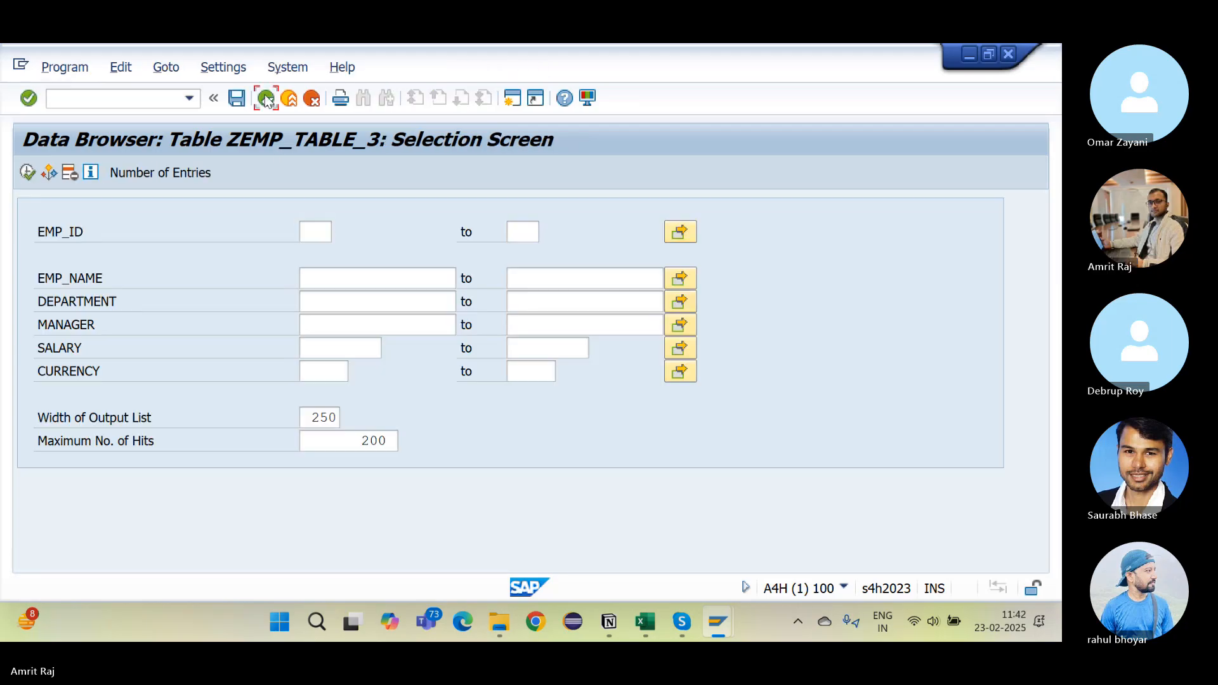
left_click(266, 98)
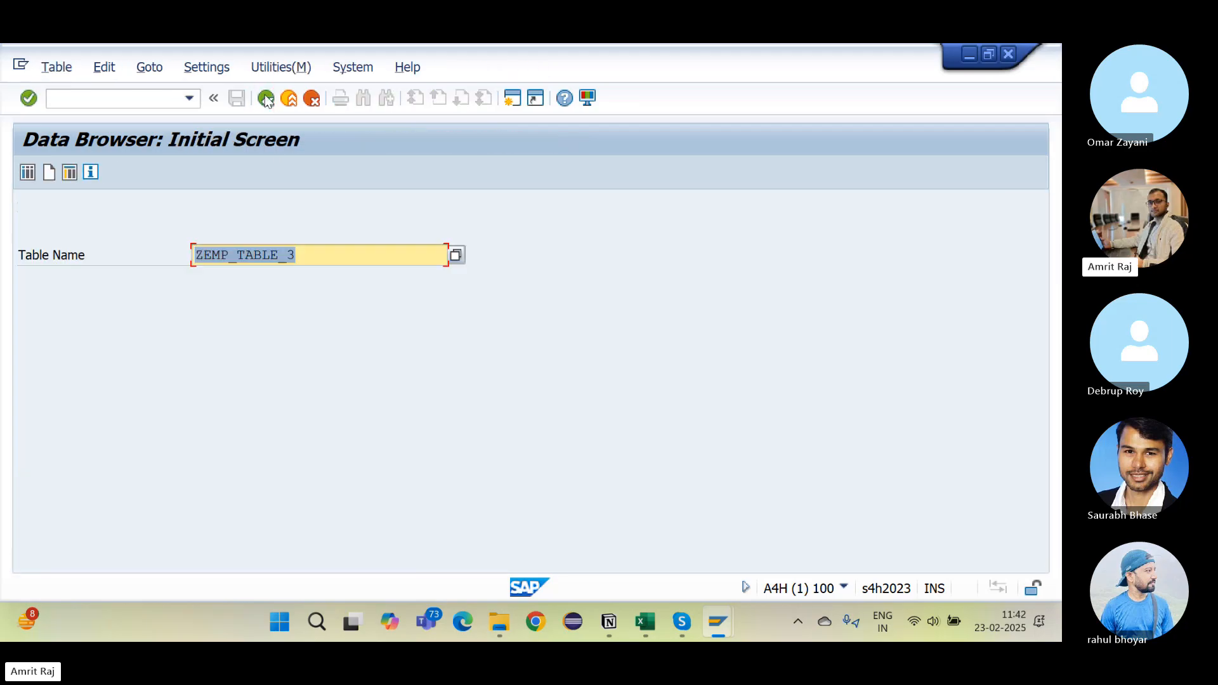
left_click(102, 104)
type("/nse16n")
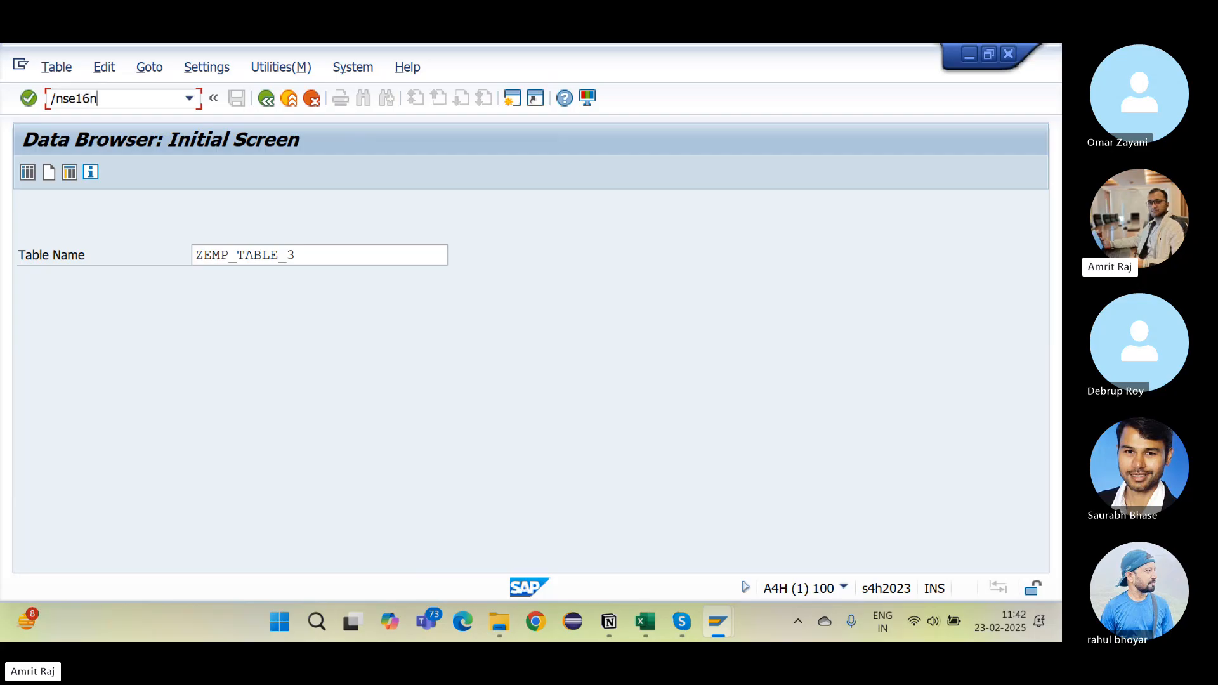
Step: Run SE16N on ZEMP_TABLE_3 and insert an empty row below employee 102
key("Return")
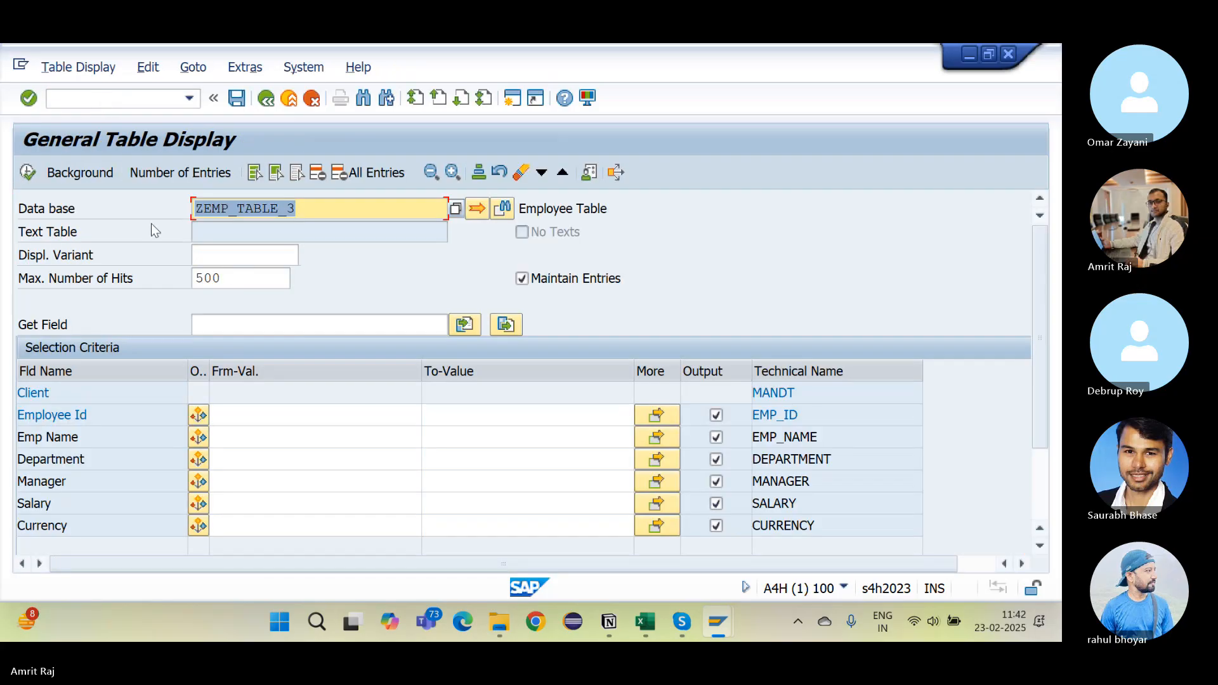
left_click(21, 175)
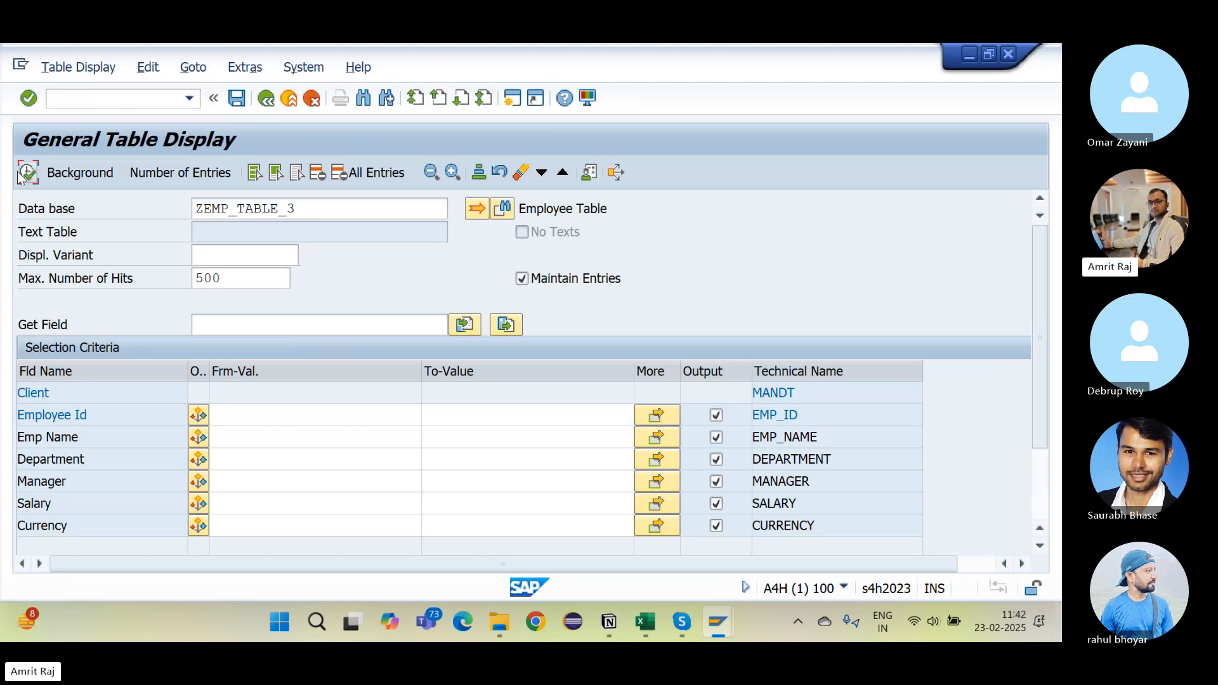
left_click(24, 173)
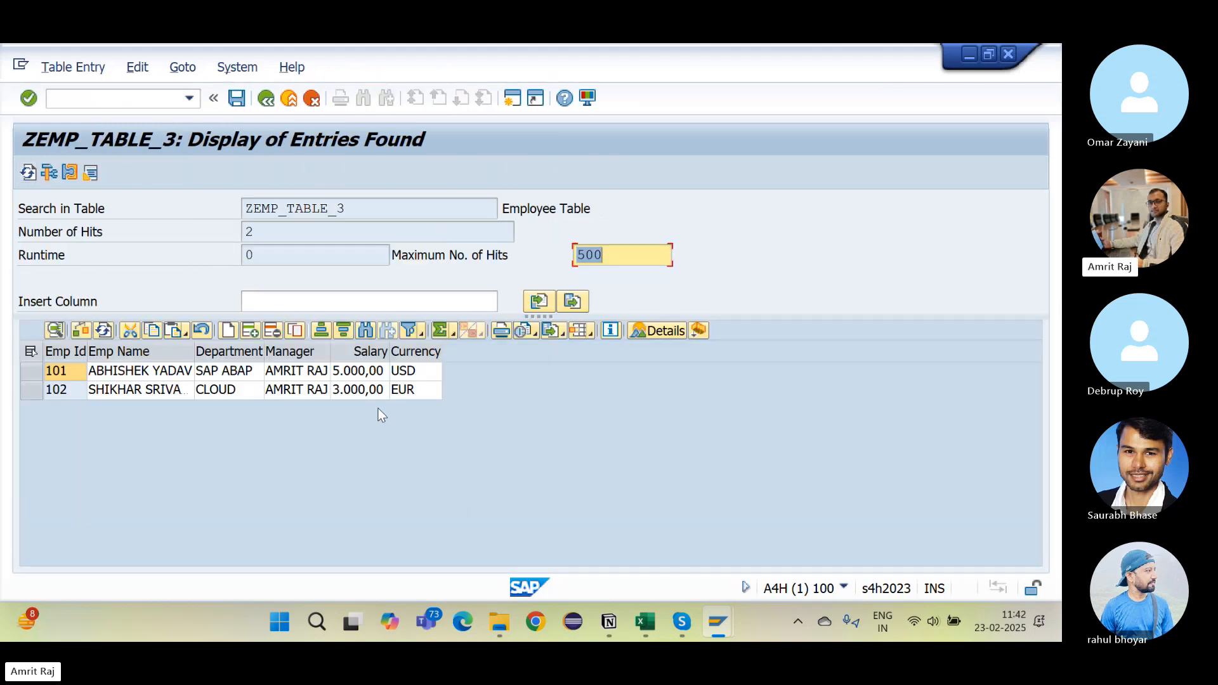
left_click(232, 334)
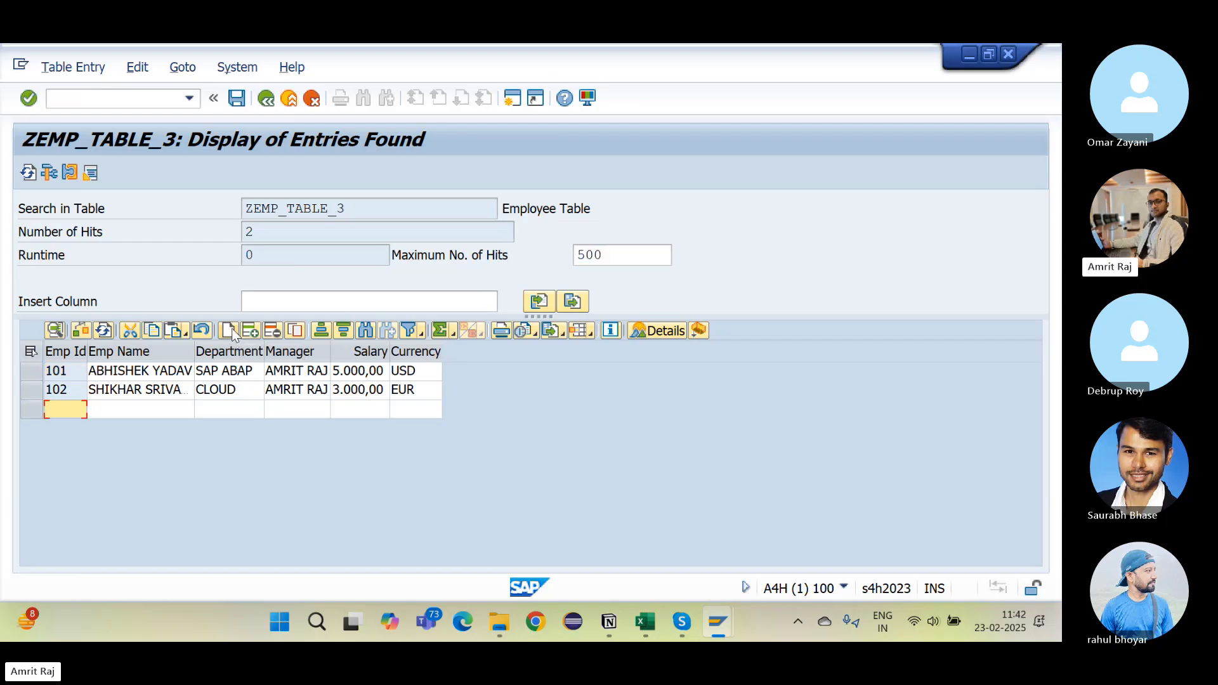
Step: Fill the new row with Emp Id 103, ABC, XYZ, ABCD, salary 200 and currency INR
type("103")
key("Tab")
type("A")
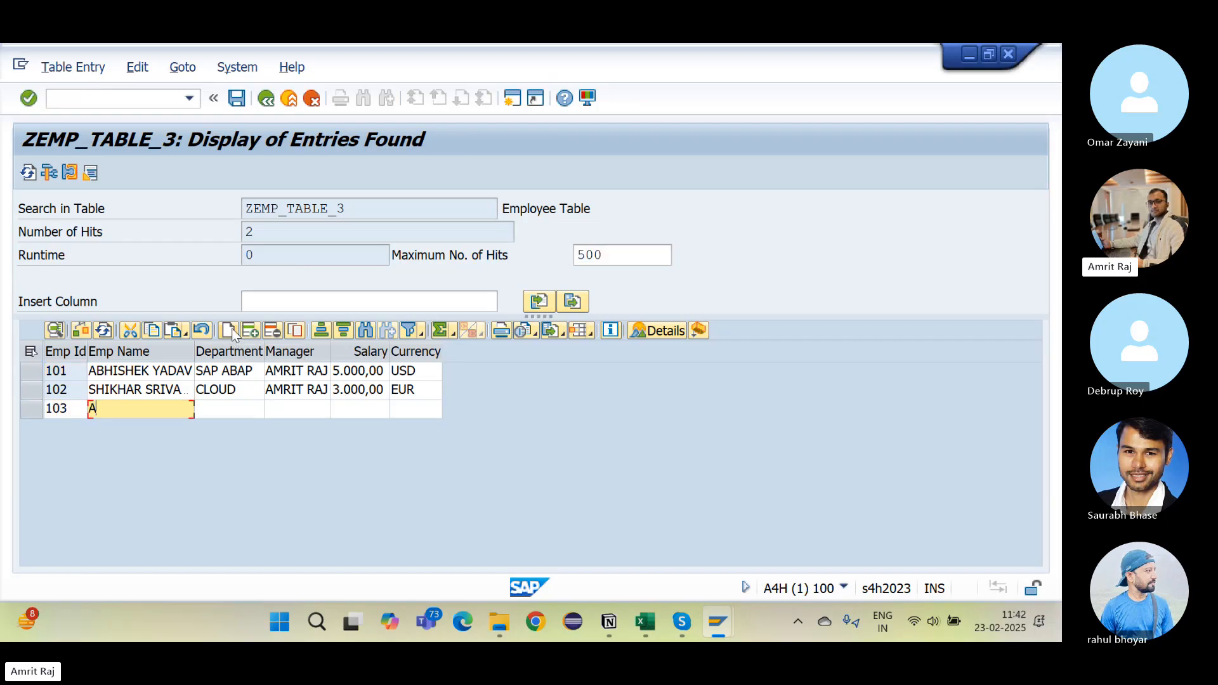
key("Tab")
type("XYZ")
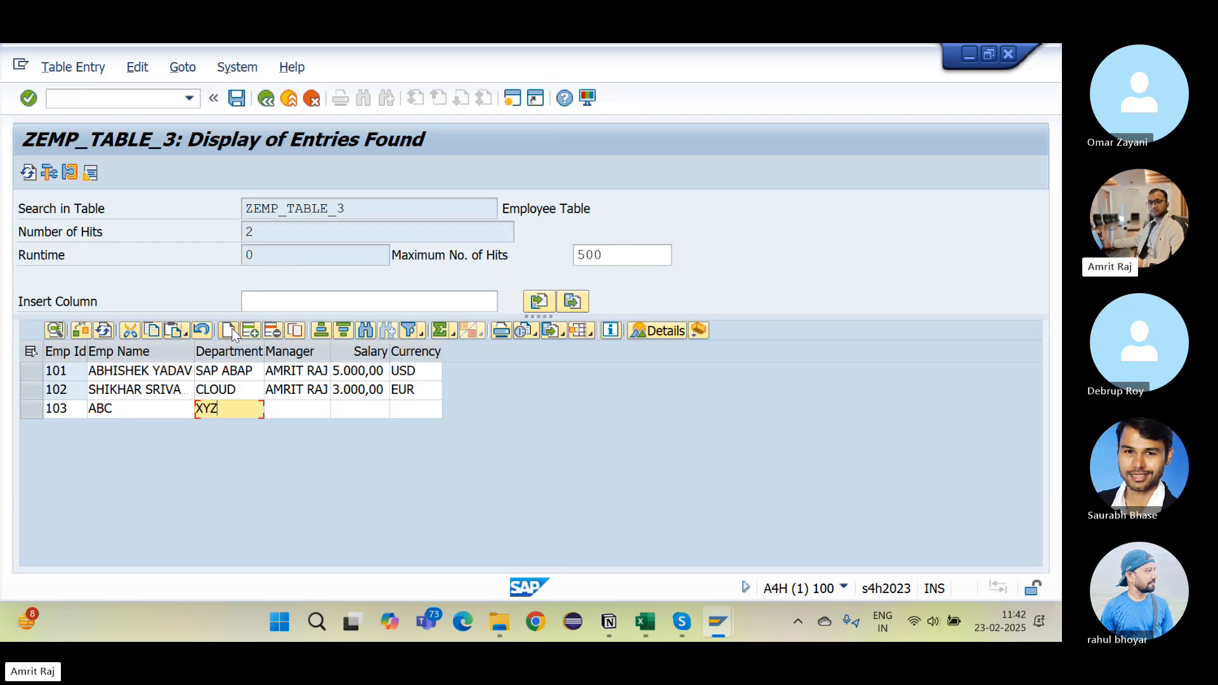
key("Tab")
type("ABCD")
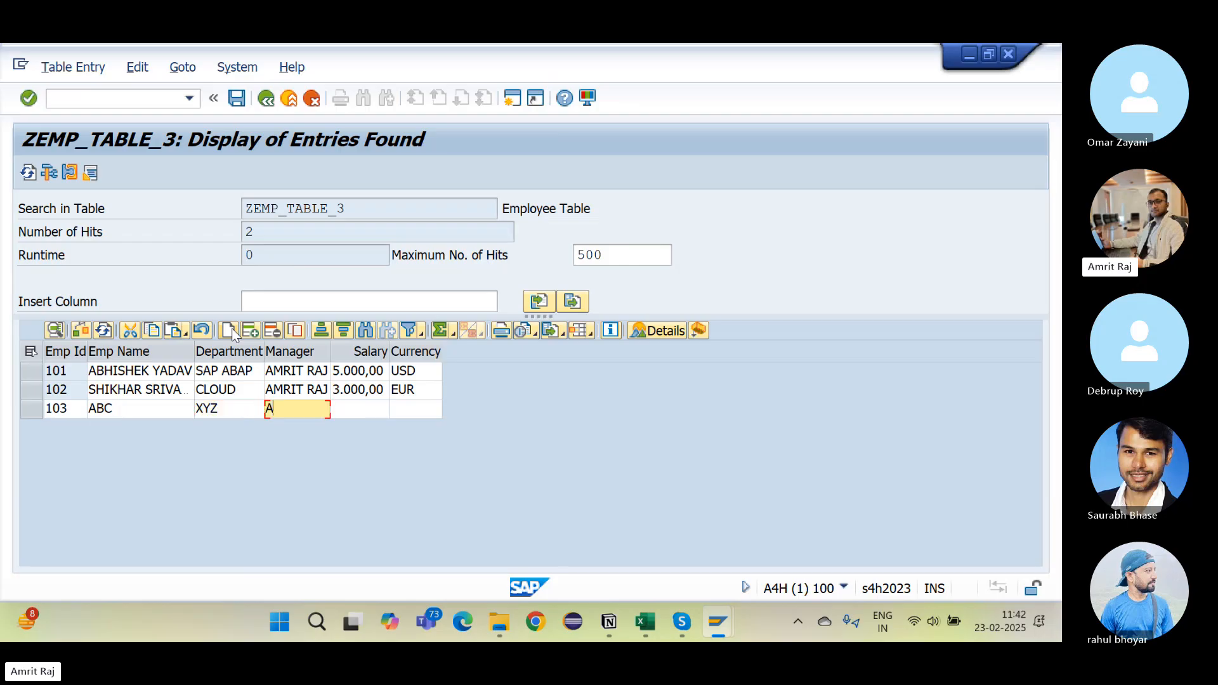
key("Tab")
type("200")
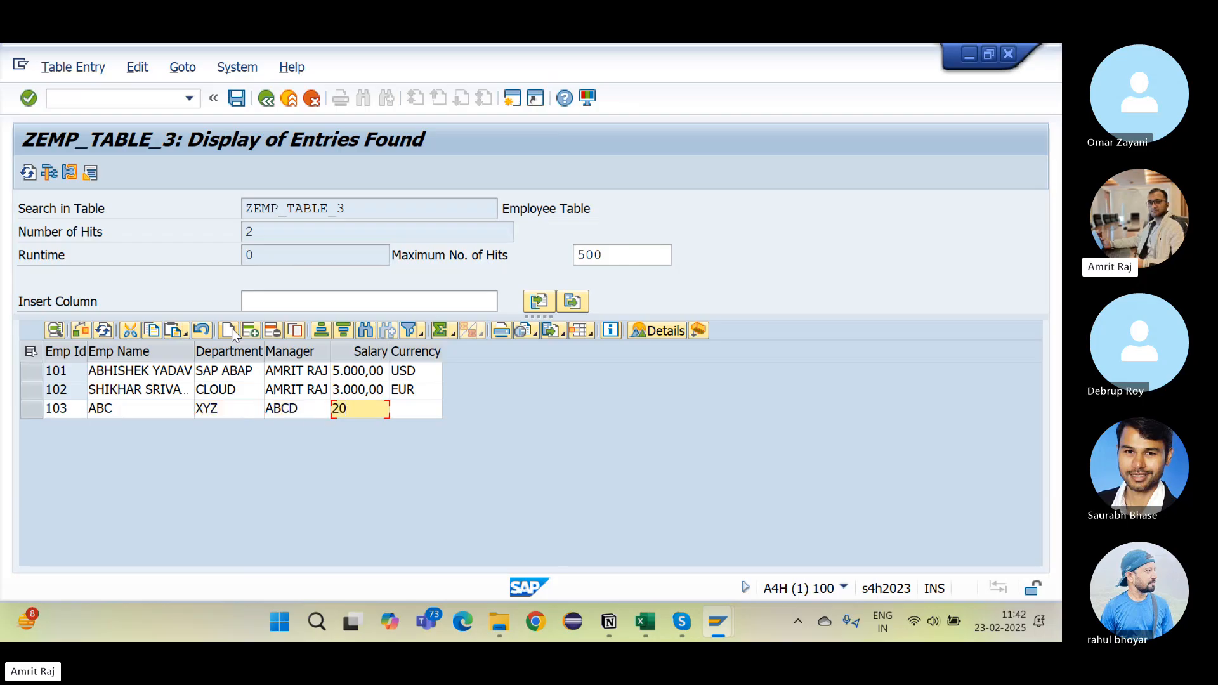
key("Tab")
type("INR")
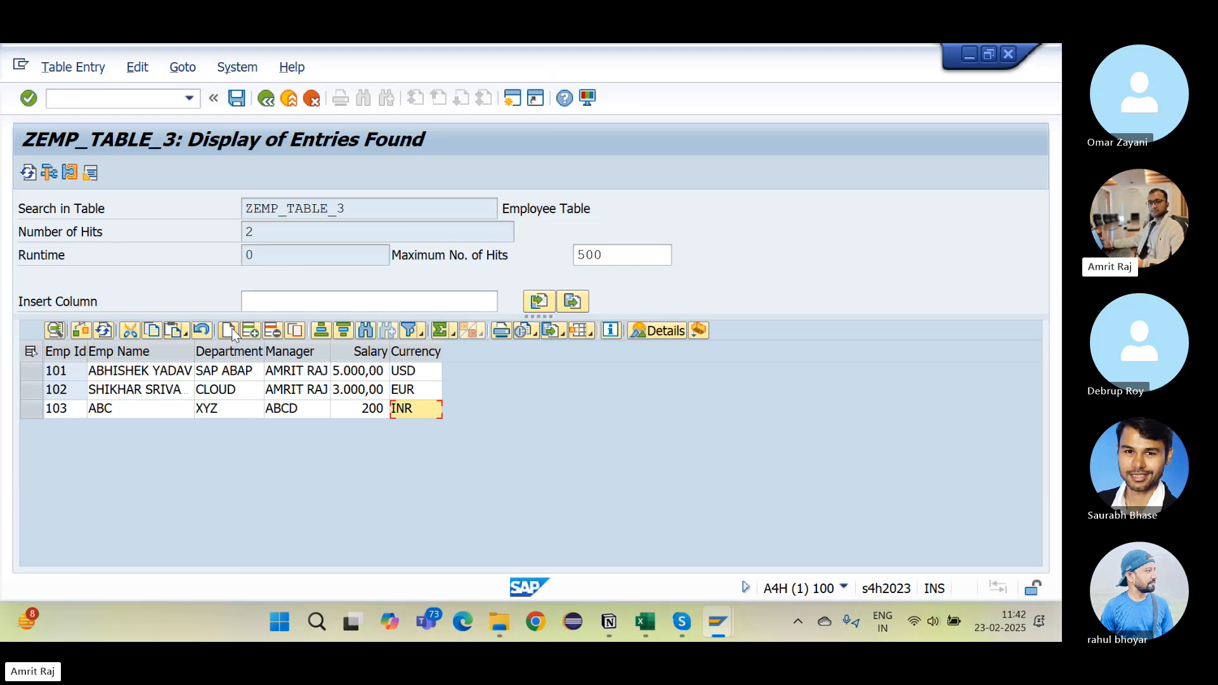
Step: Save the inserted row 103 and confirm the one inserted entry
left_click(237, 98)
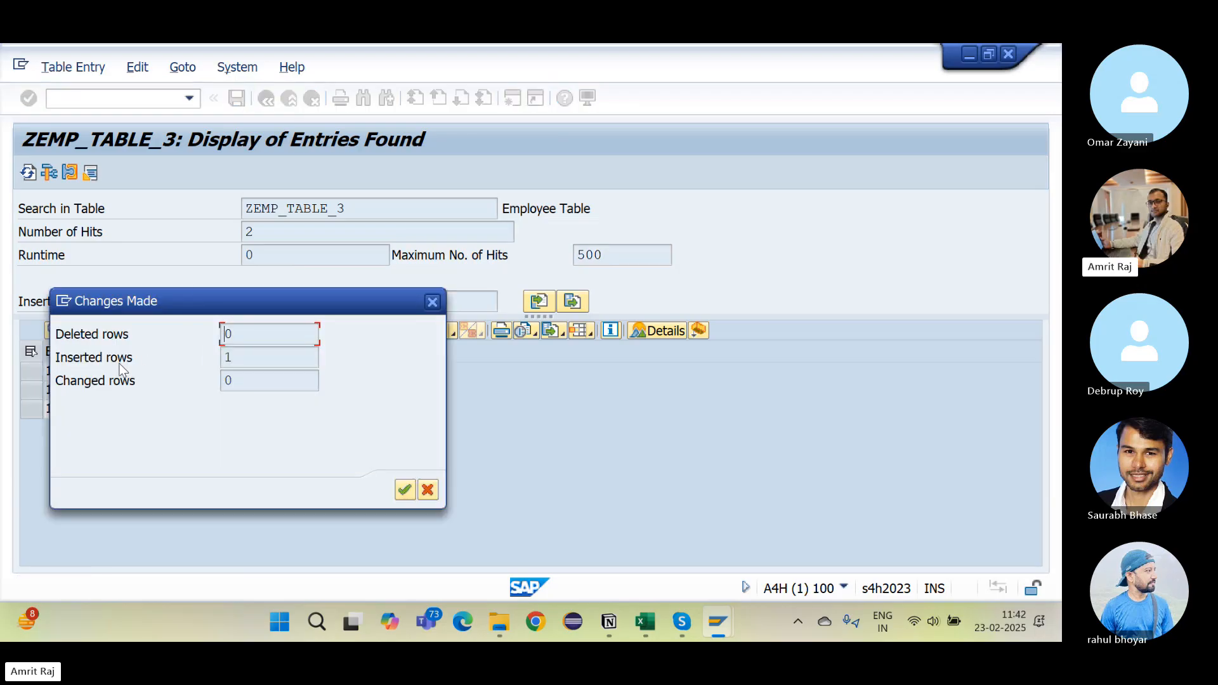
left_click_drag(245, 355, 181, 359)
left_click(404, 490)
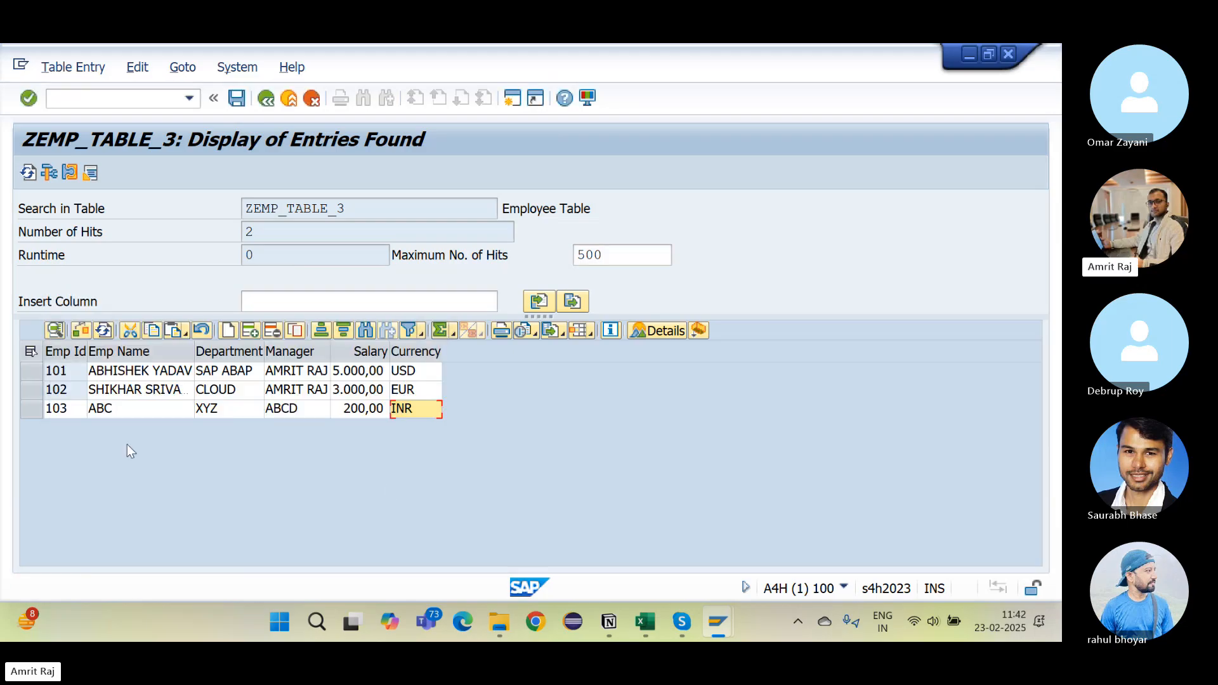
Step: Give row 103 the same manager as the other rows, save, and confirm the change
left_click(298, 413)
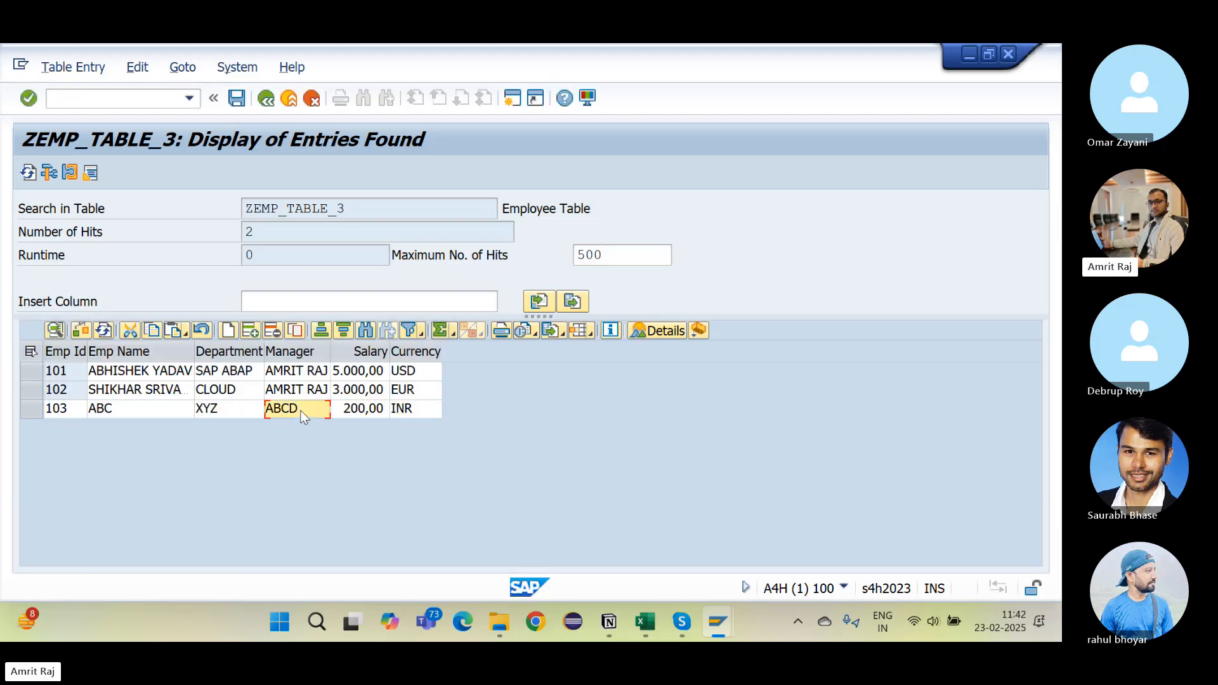
type("AMR")
key("BackSpace")
key("BackSpace")
key("BackSpace")
key("BackSpace")
key("BackSpace")
type("AMRI")
left_click(239, 102)
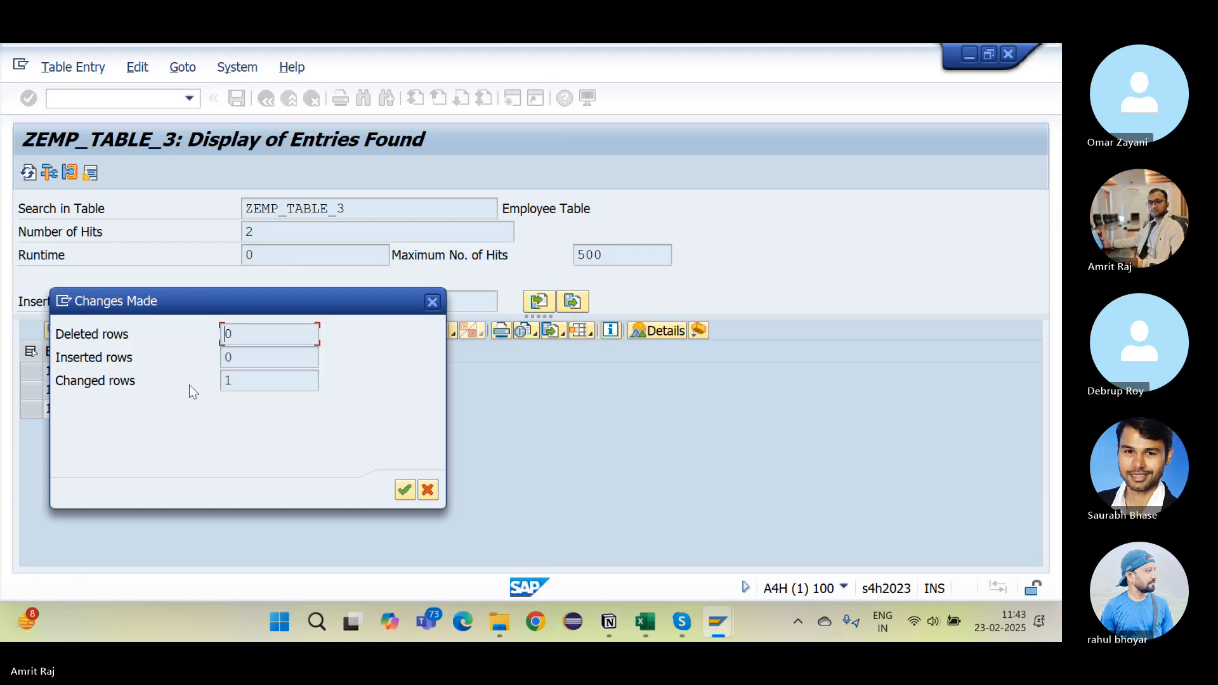
left_click_drag(231, 383, 183, 383)
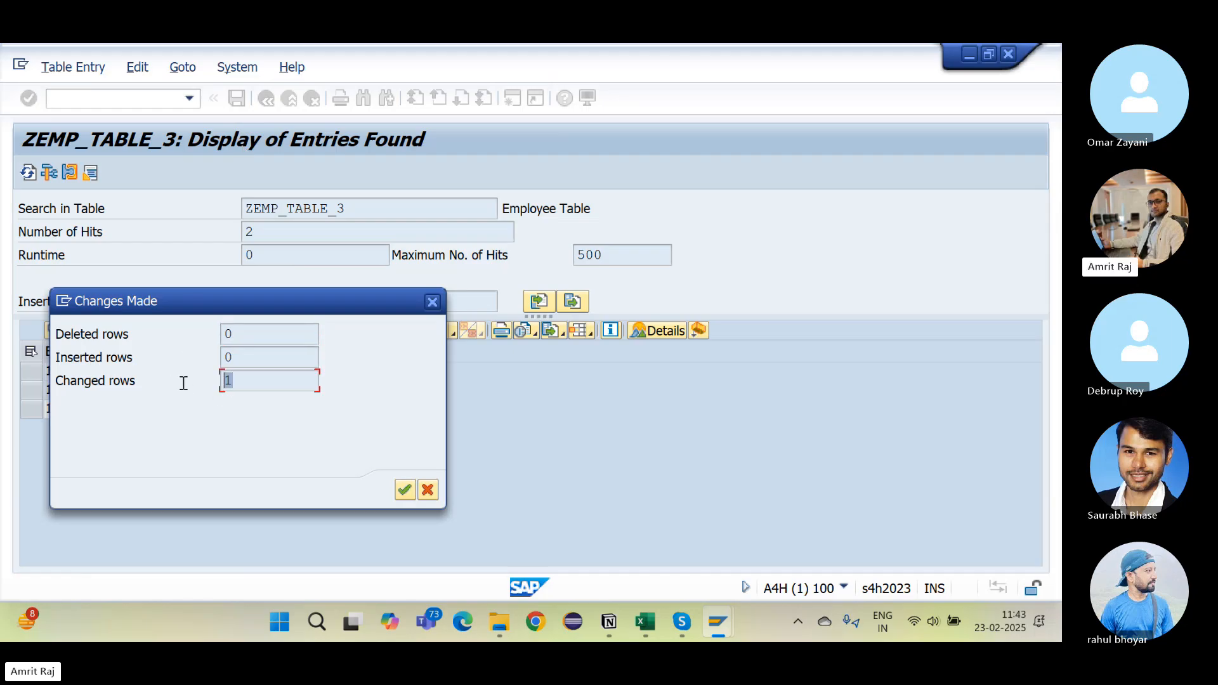
left_click(404, 490)
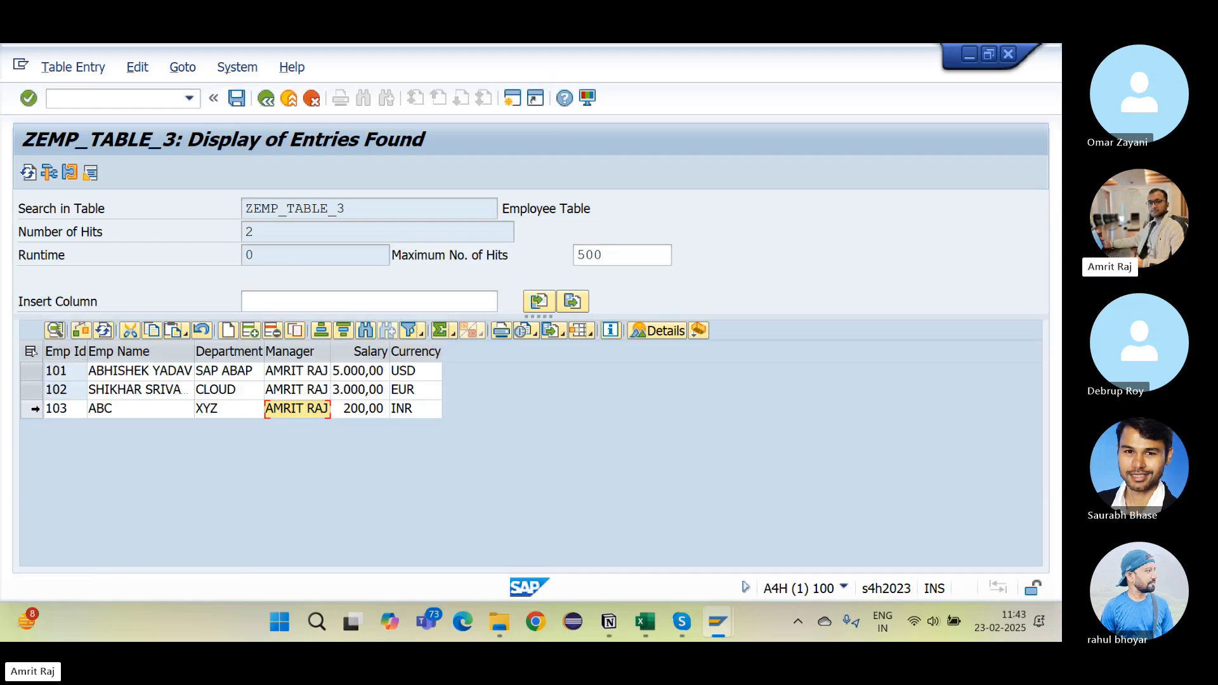
Step: Delete rows 102 and 103, save, and confirm the two deletions
left_click(33, 409)
left_click(33, 391)
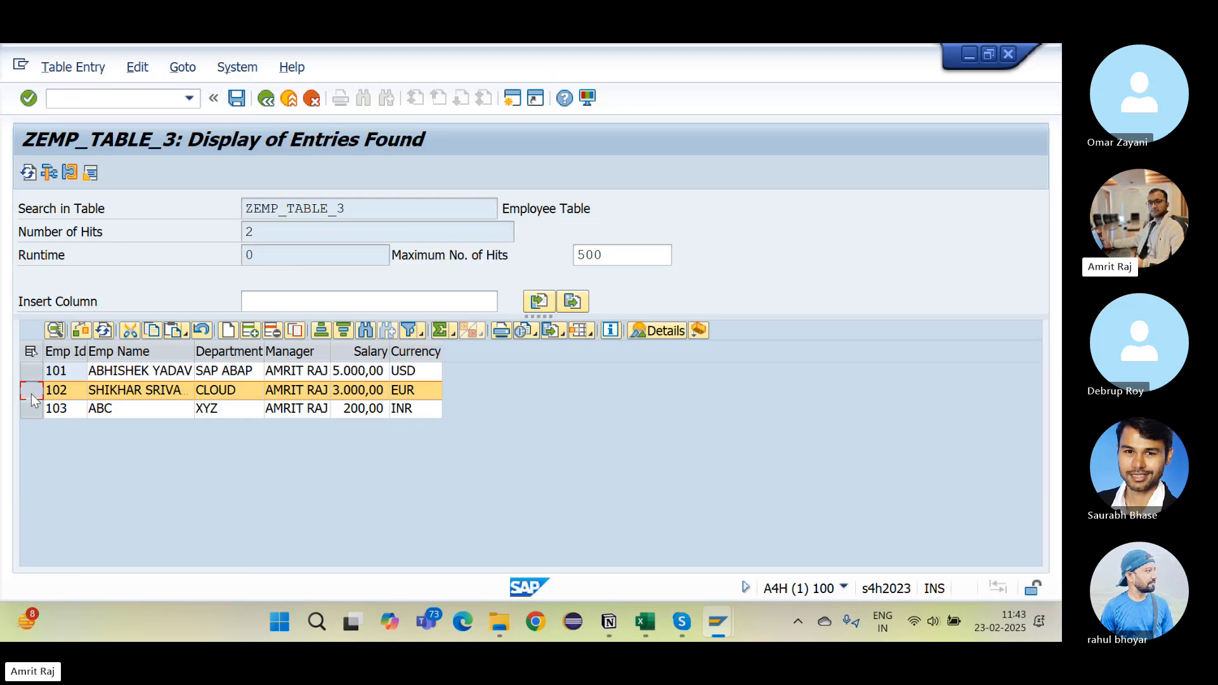
left_click(271, 329)
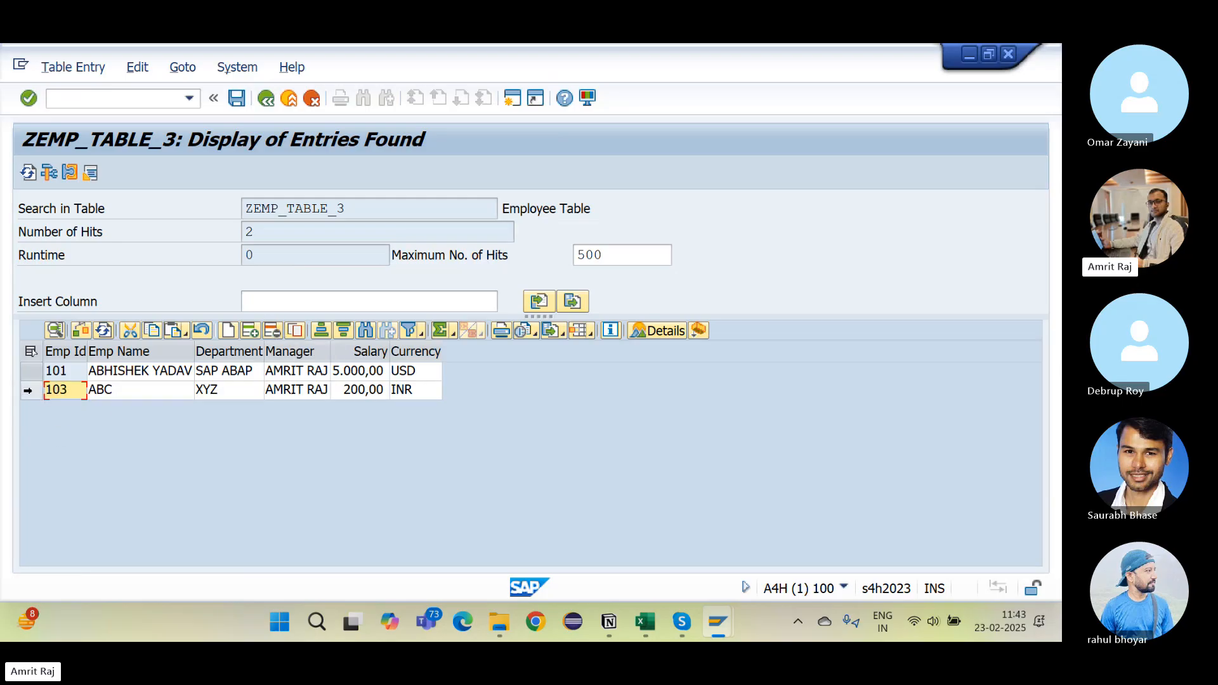
left_click(28, 390)
left_click(272, 331)
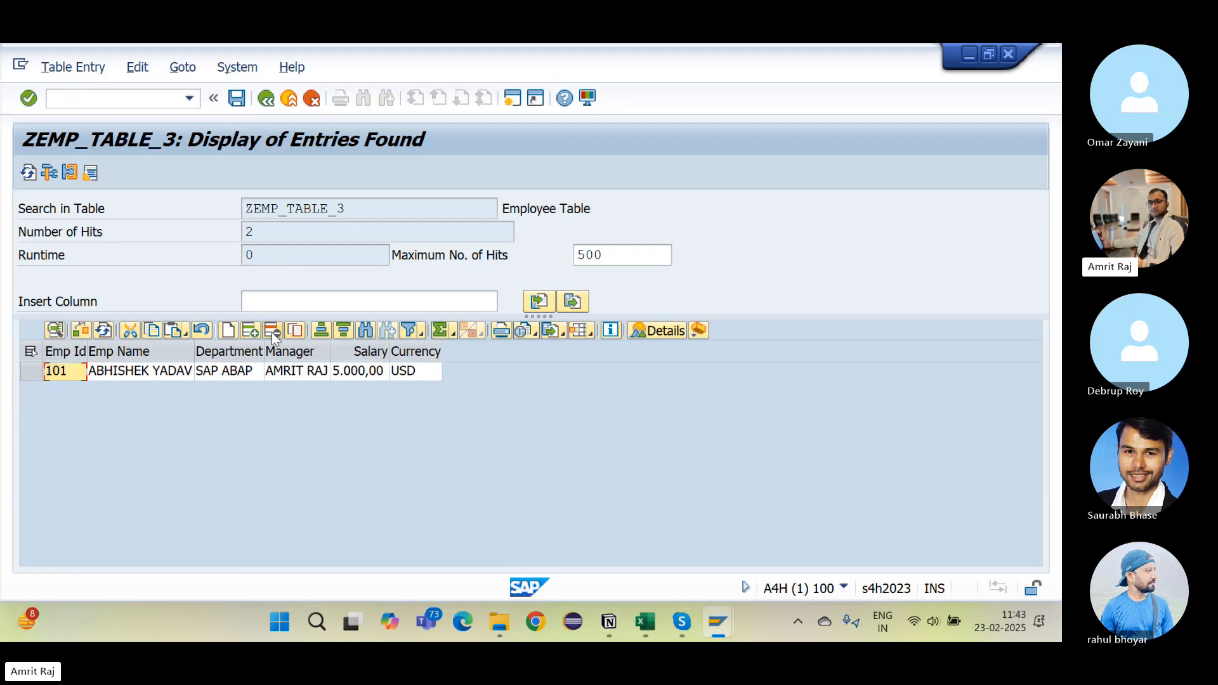
left_click(238, 99)
left_click_drag(246, 335, 175, 334)
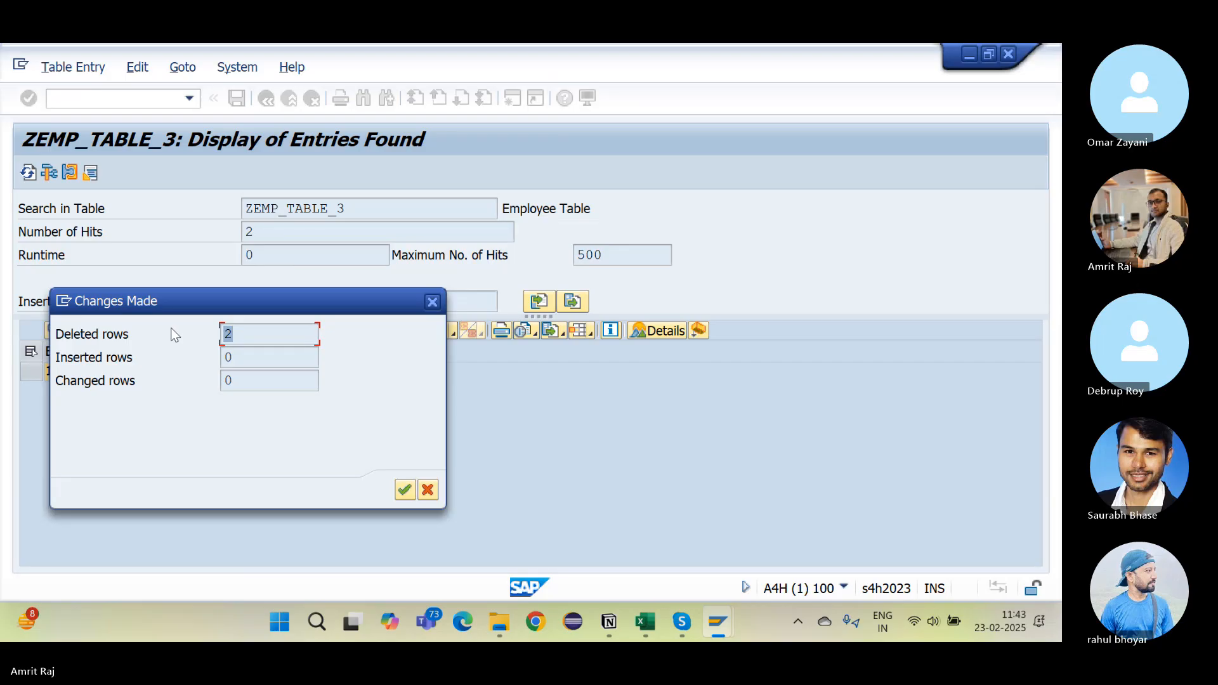
left_click(406, 490)
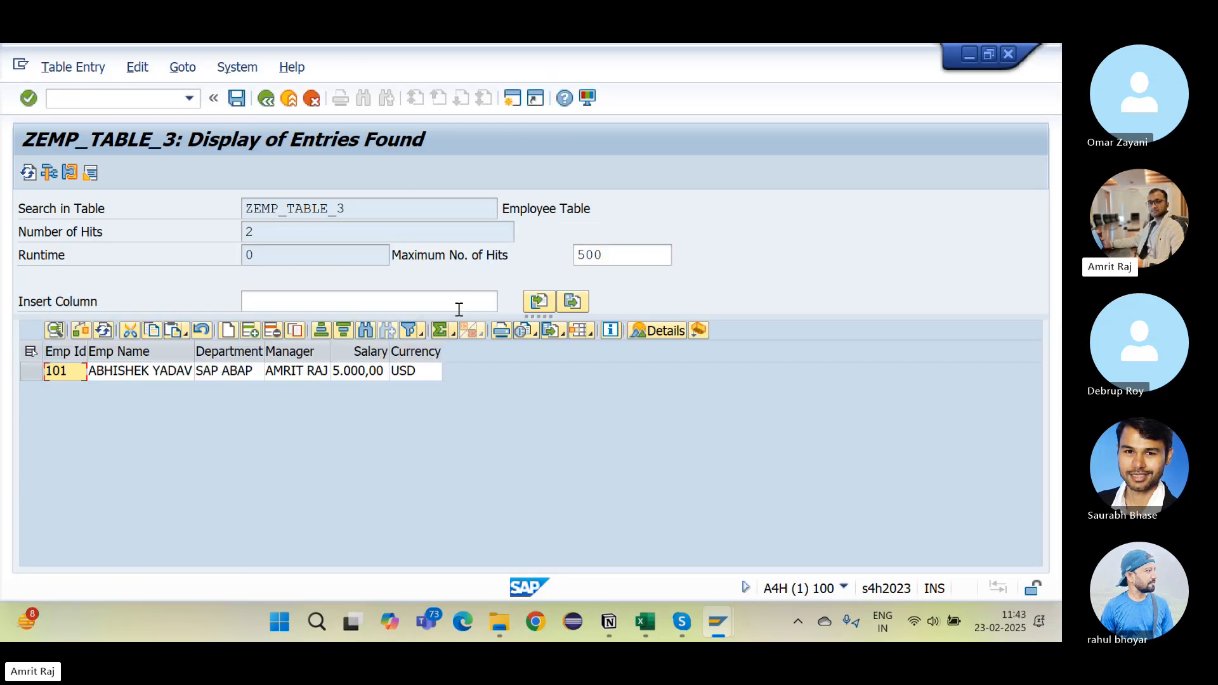
Step: In Notion, cut the SM30 line and paste it as a later item after 'Via Programs modifying the table'
left_click(620, 619)
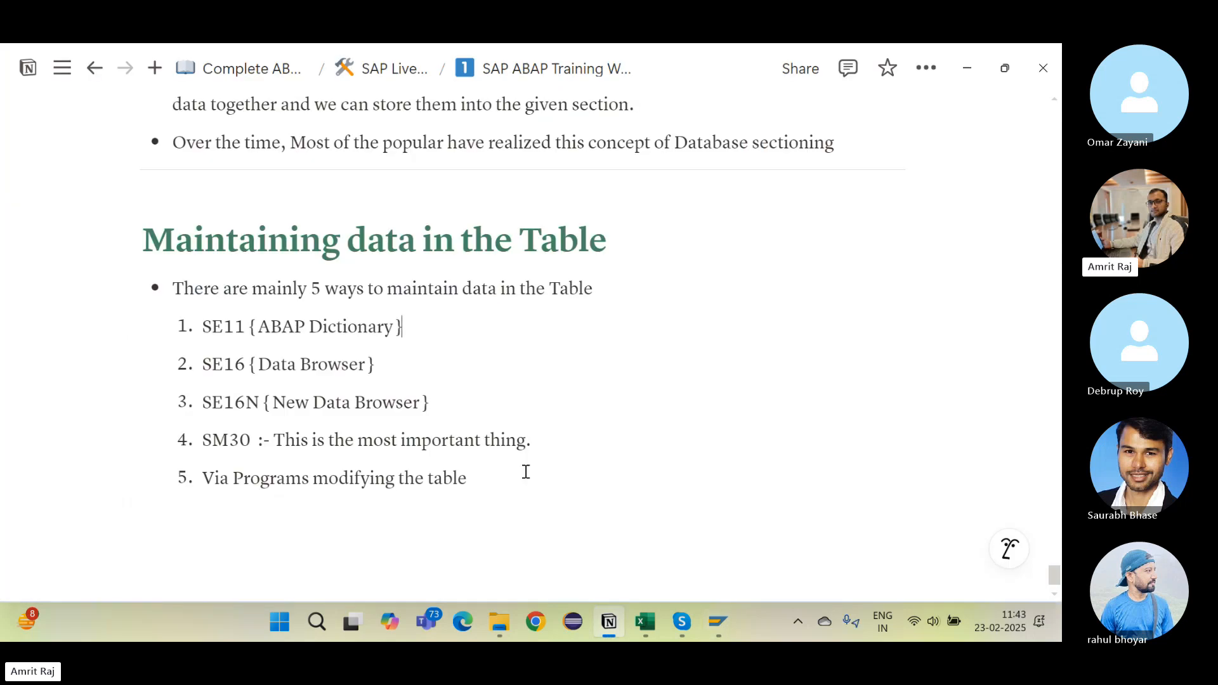
left_click_drag(552, 443, 202, 444)
key("ctrl+c")
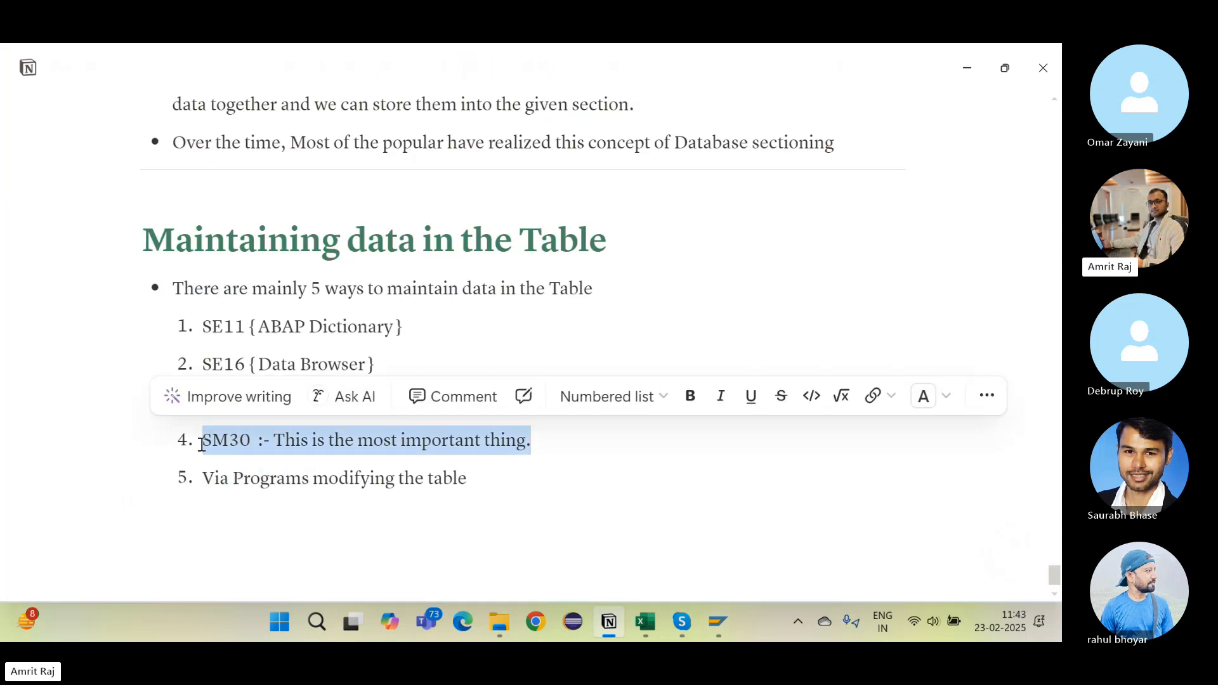
key("BackSpace")
key("BackSpace")
key("BackSpace")
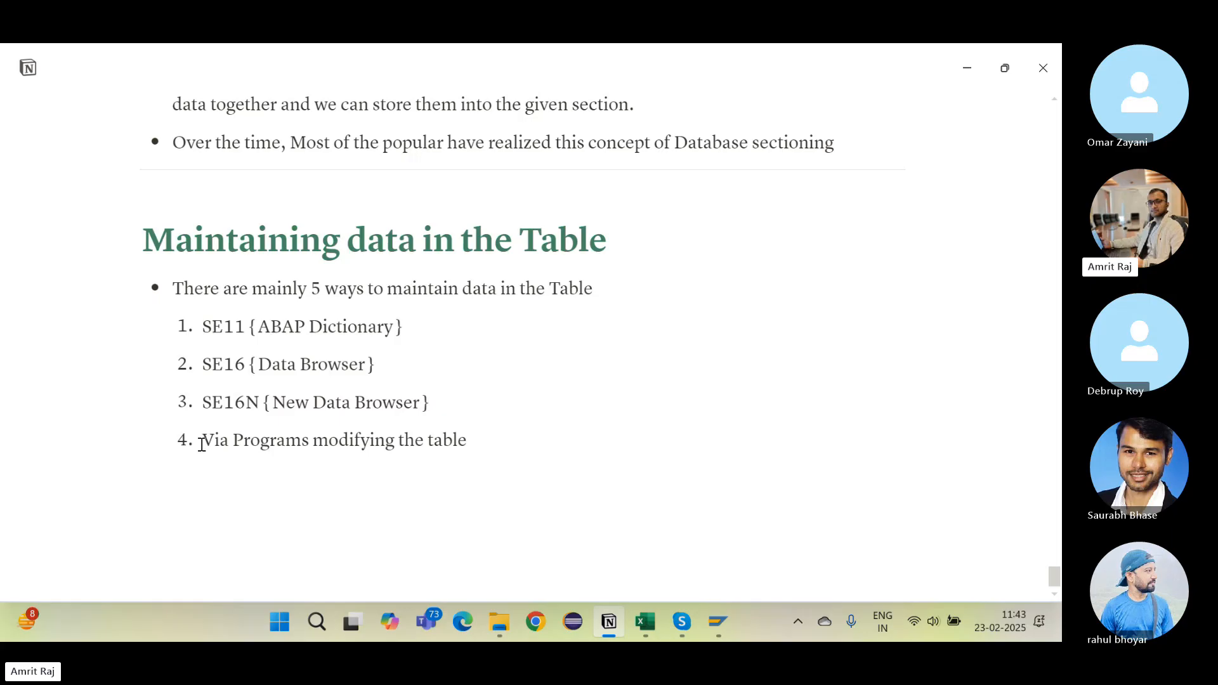
key("Return")
key("ctrl+v")
left_click(490, 442)
key("Return")
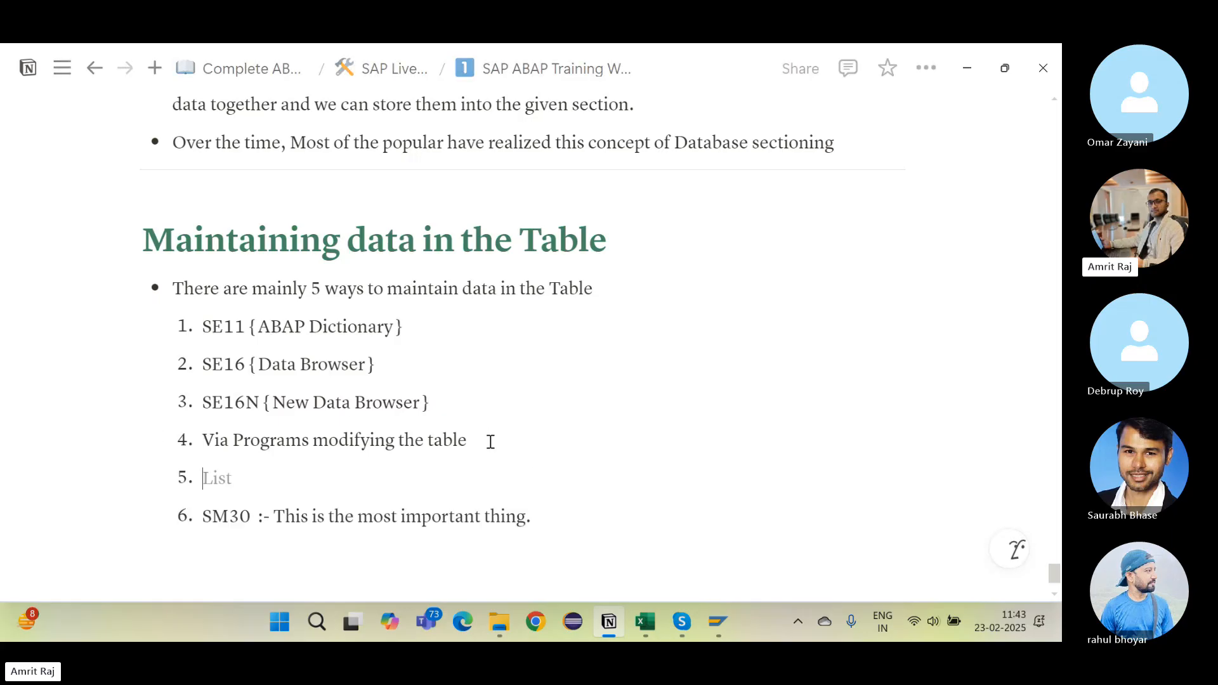
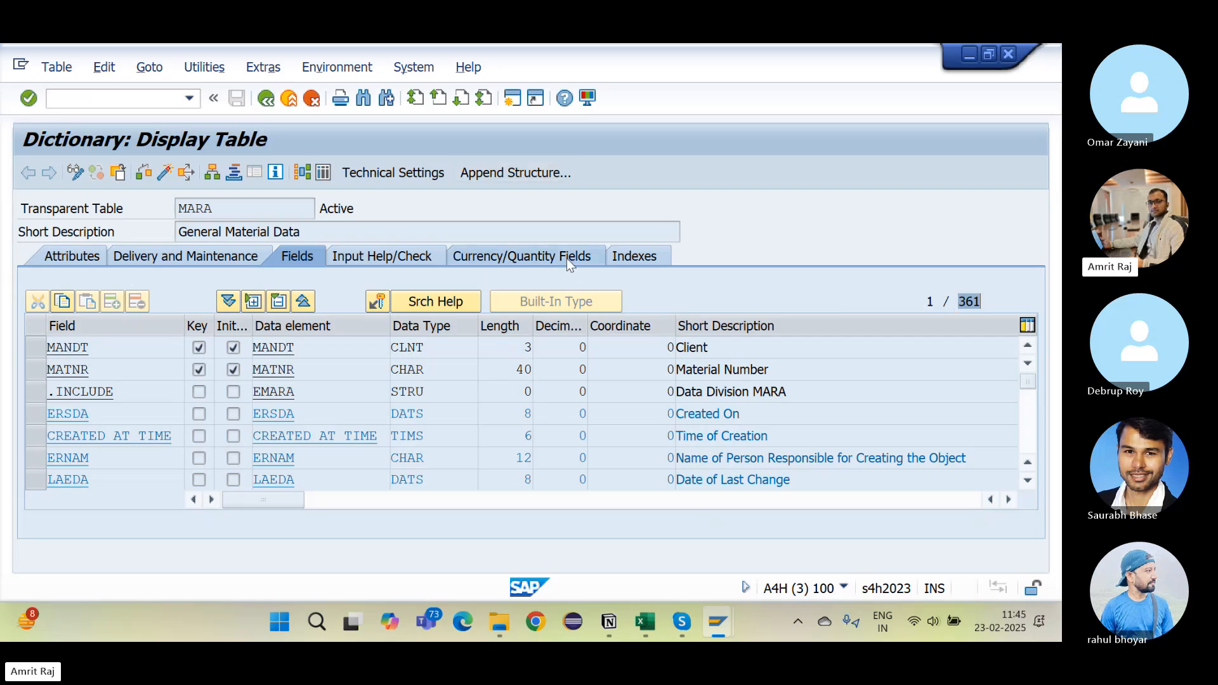
Step: Switch from the MARA field list in SAP GUI back to the Notion notes
key("alt+Tab")
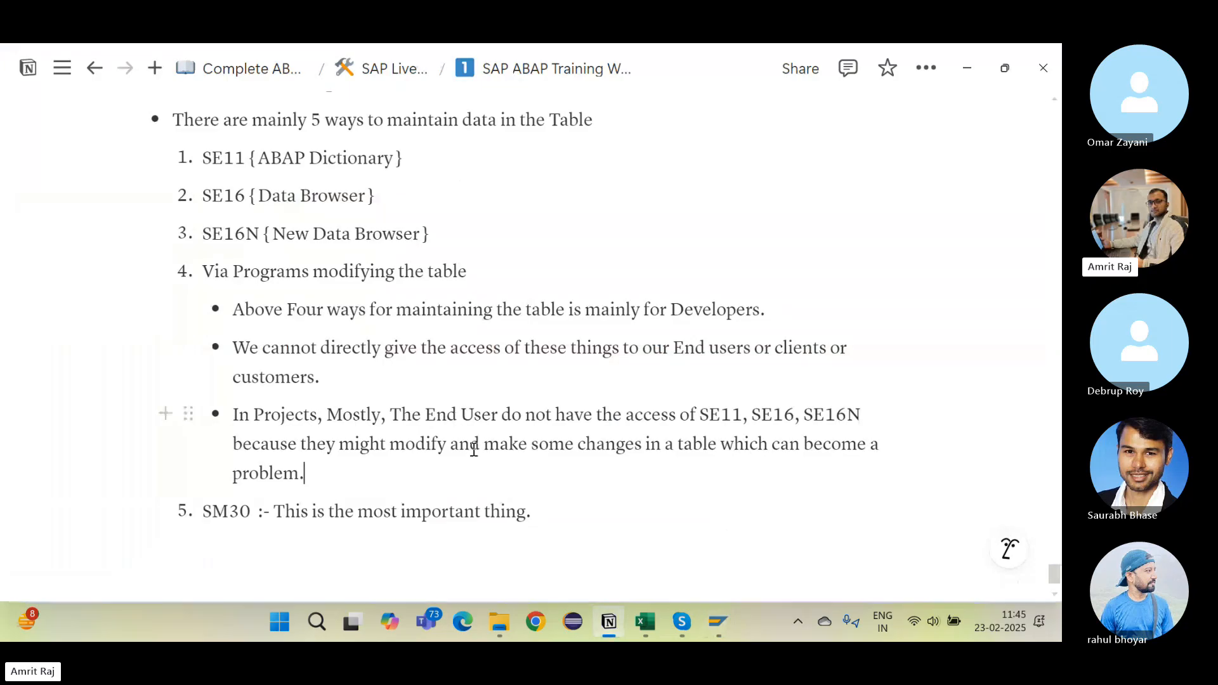
Step: Add a bullet starting 'As a Developer, We create a Table Maintenance Generator and then we give the access o'
scroll(474, 450, "down", 1)
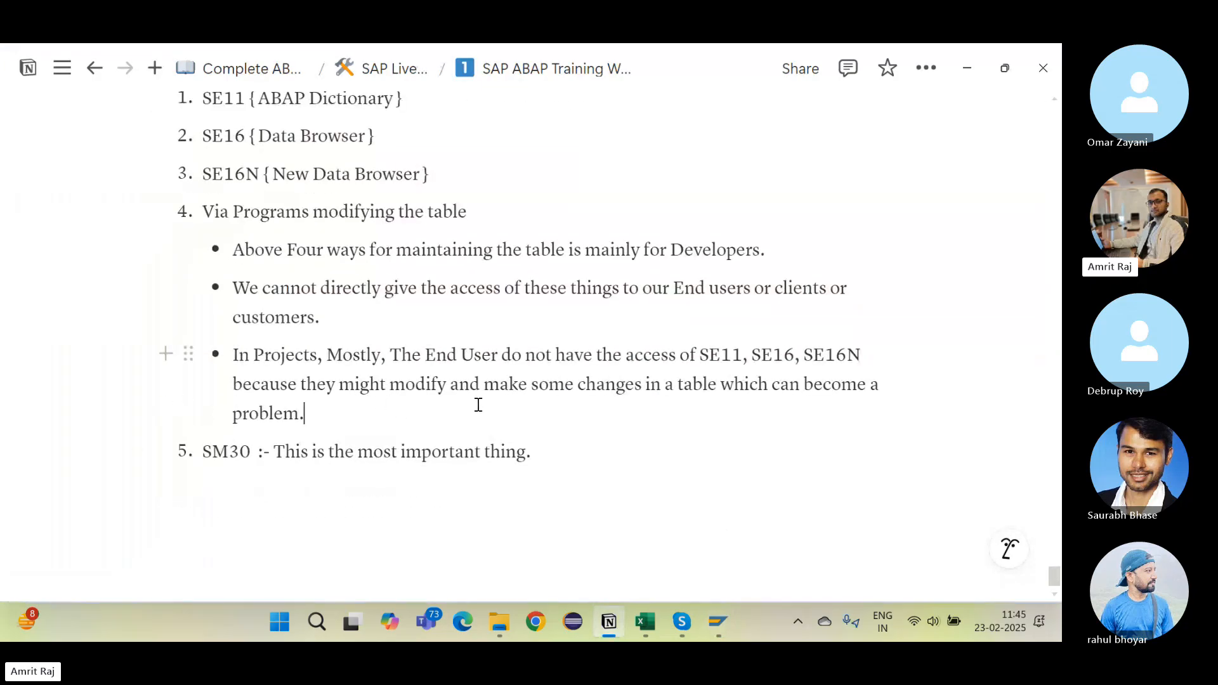
key("Return")
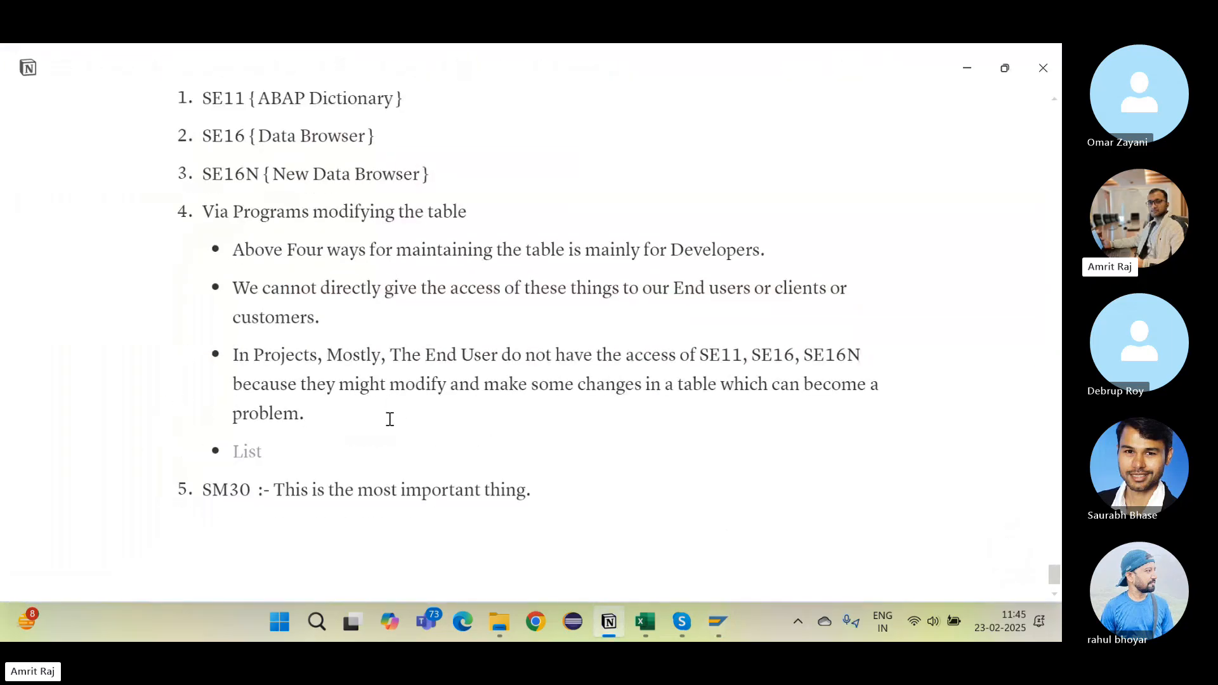
type("As a Develo")
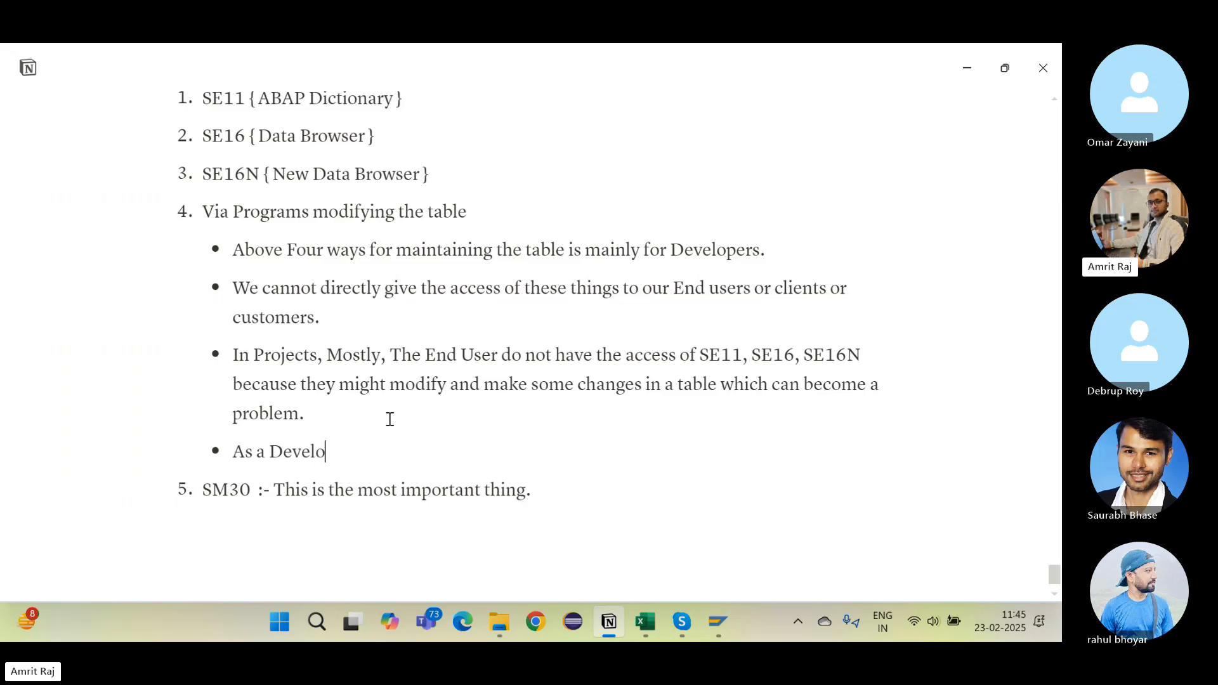
type("per, We create a T")
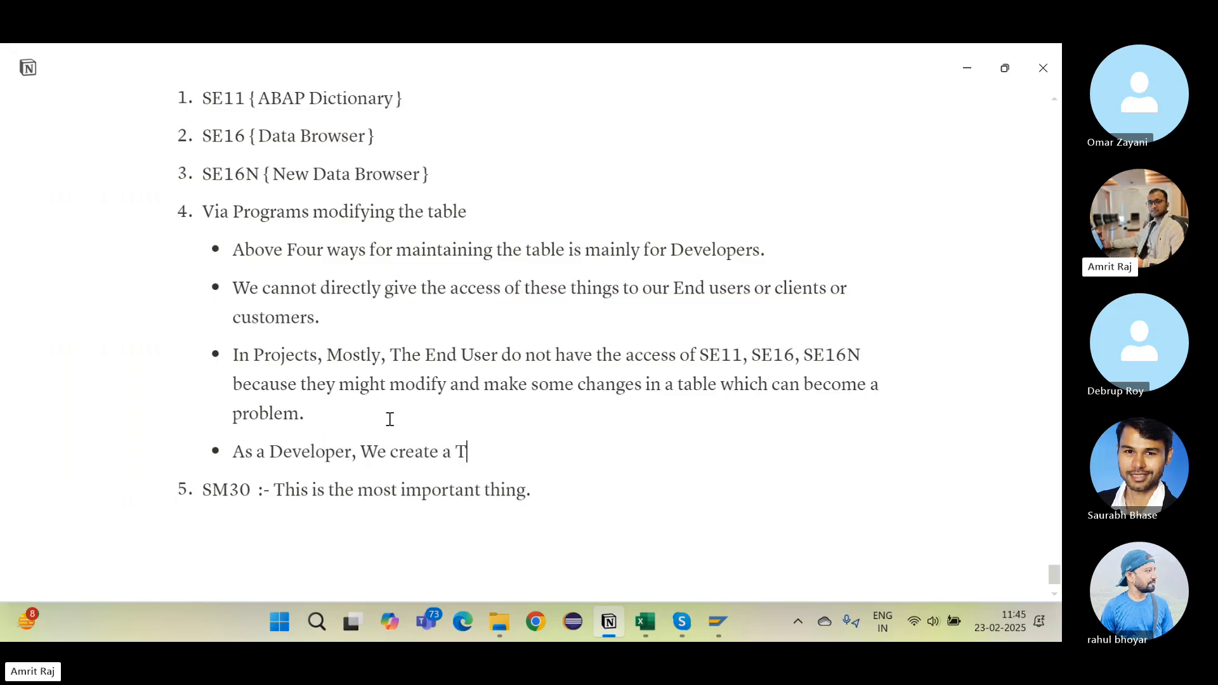
type("able Maintenance G")
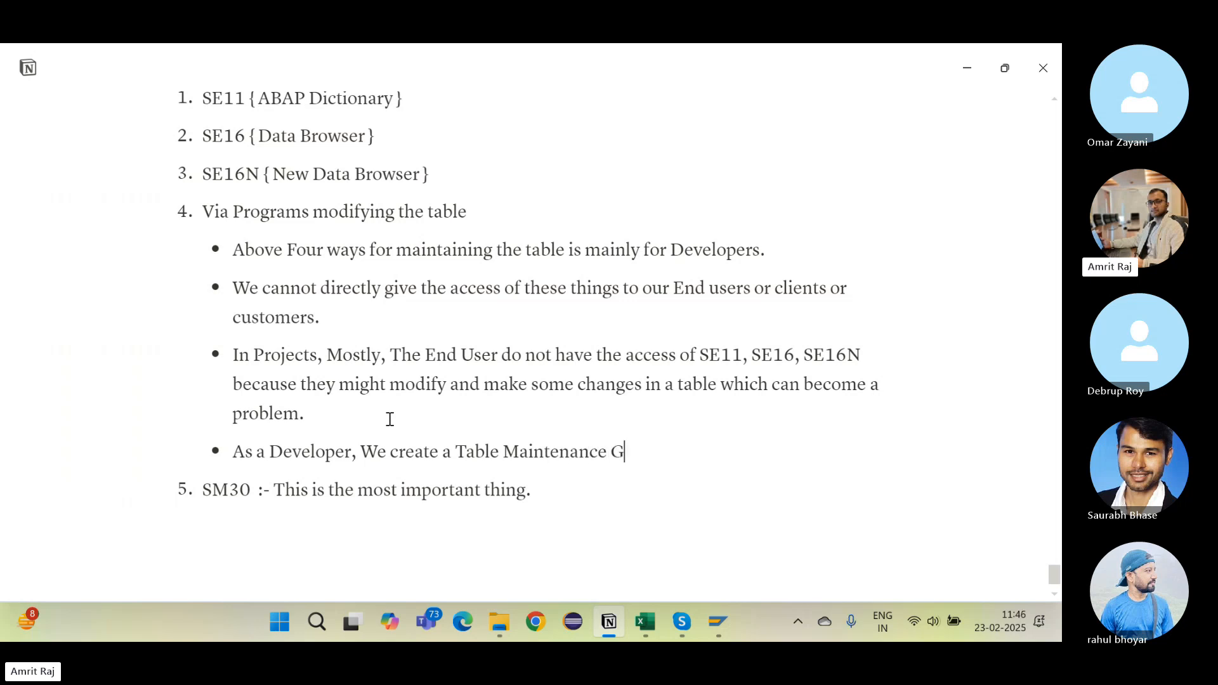
type("enerator and then w")
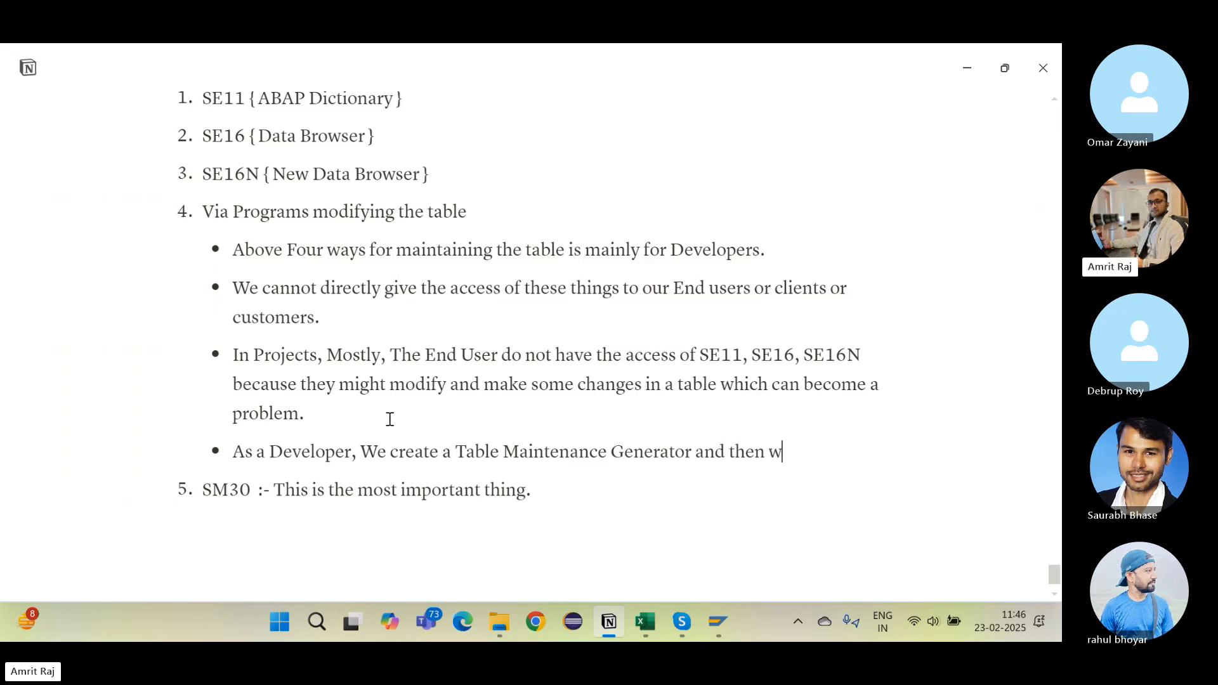
type("e give the access of")
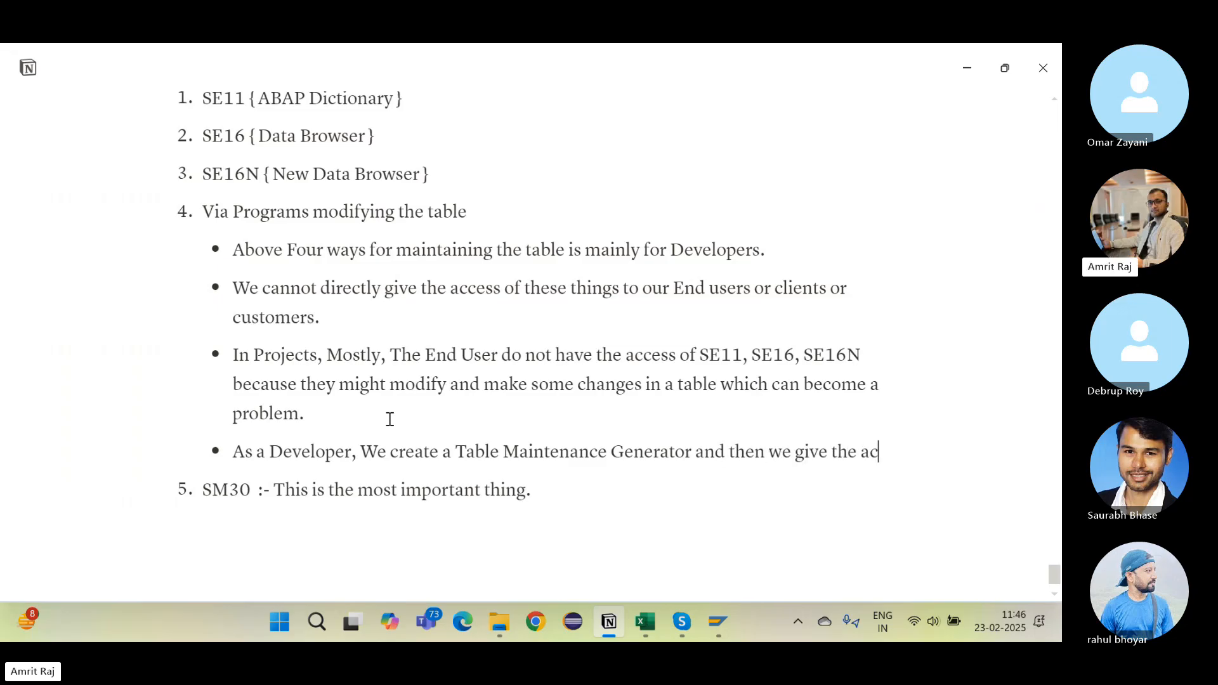
key("Return")
type("s")
key("BackSpace")
key("BackSpace")
key("BackSpace")
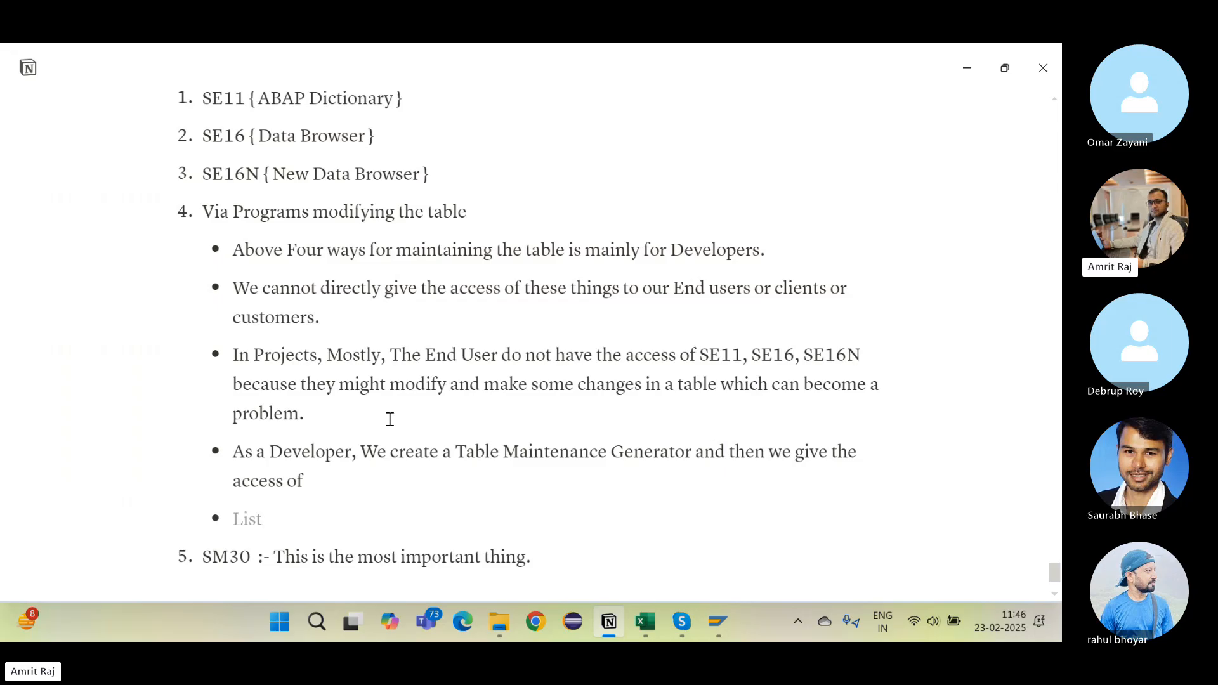
key("BackSpace")
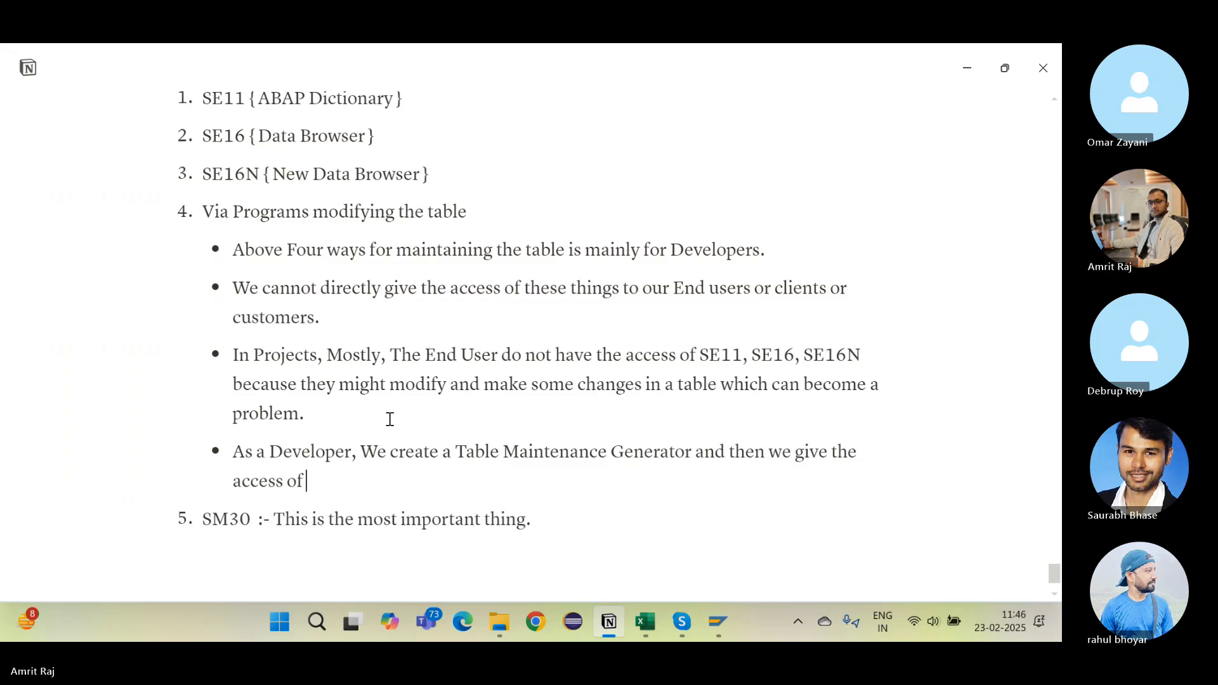
Step: Finish the bullet with 'SM30 to our End User', fixing the stray letter
type("SM")
type("30m")
key("BackSpace")
type("to ou")
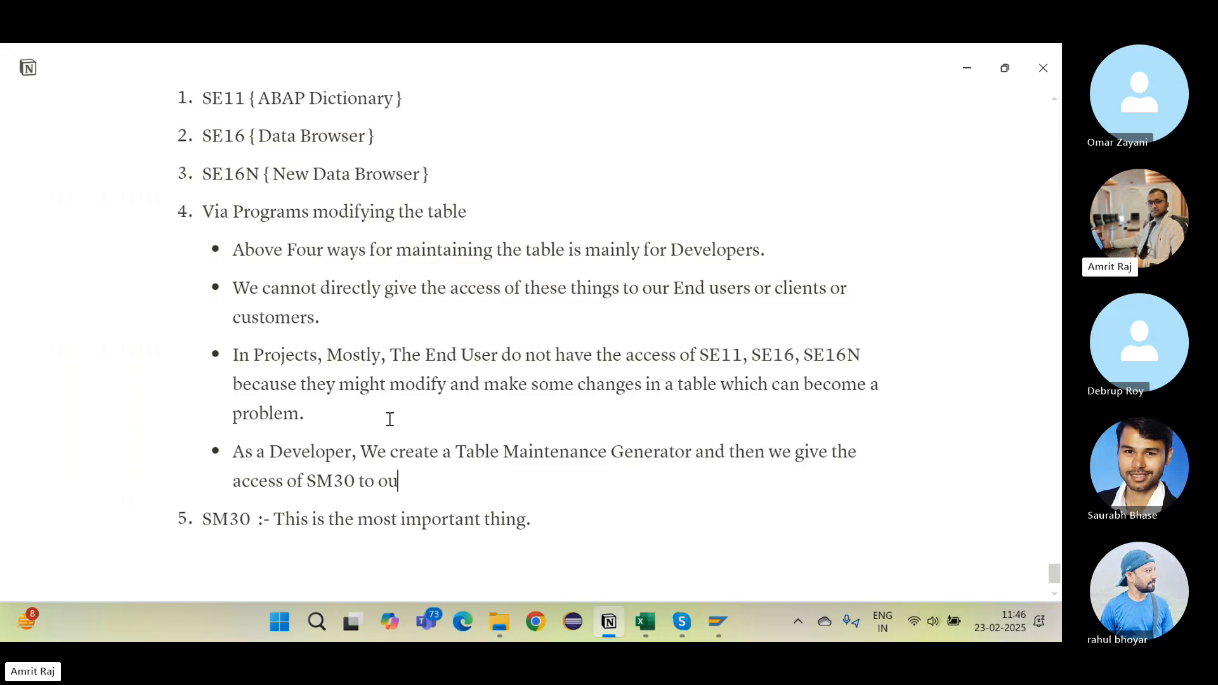
type("r End User.")
left_click(309, 481)
left_click_drag(309, 481, 356, 482)
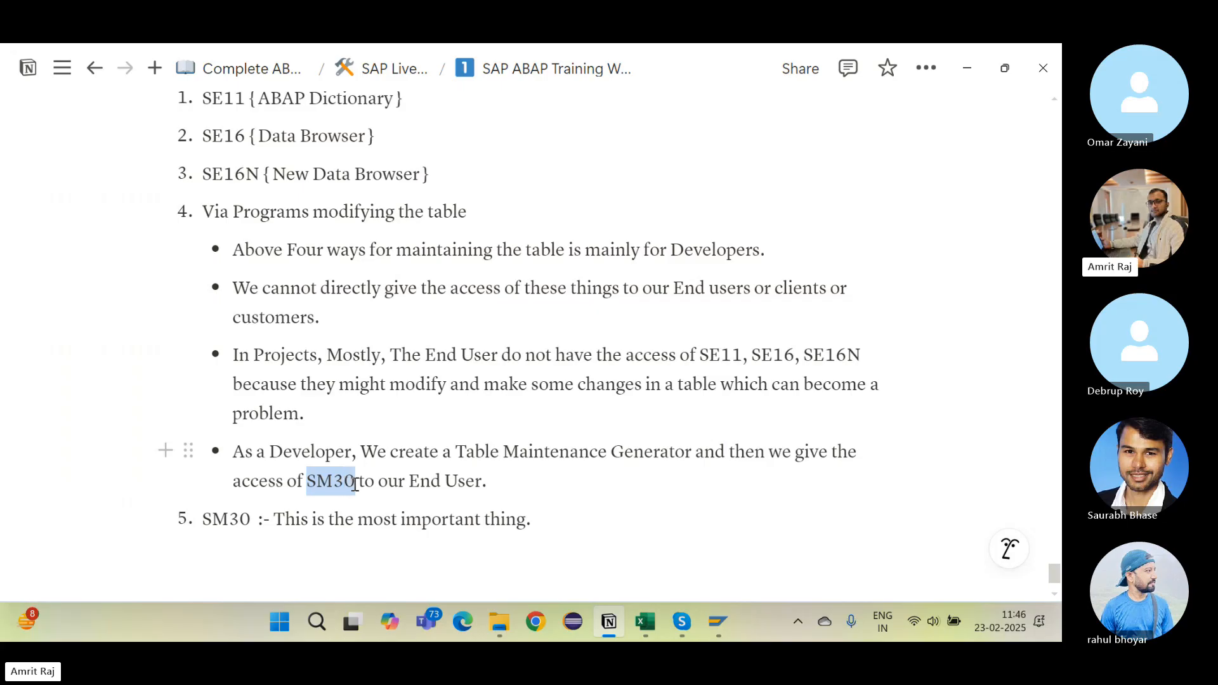
left_click(513, 492)
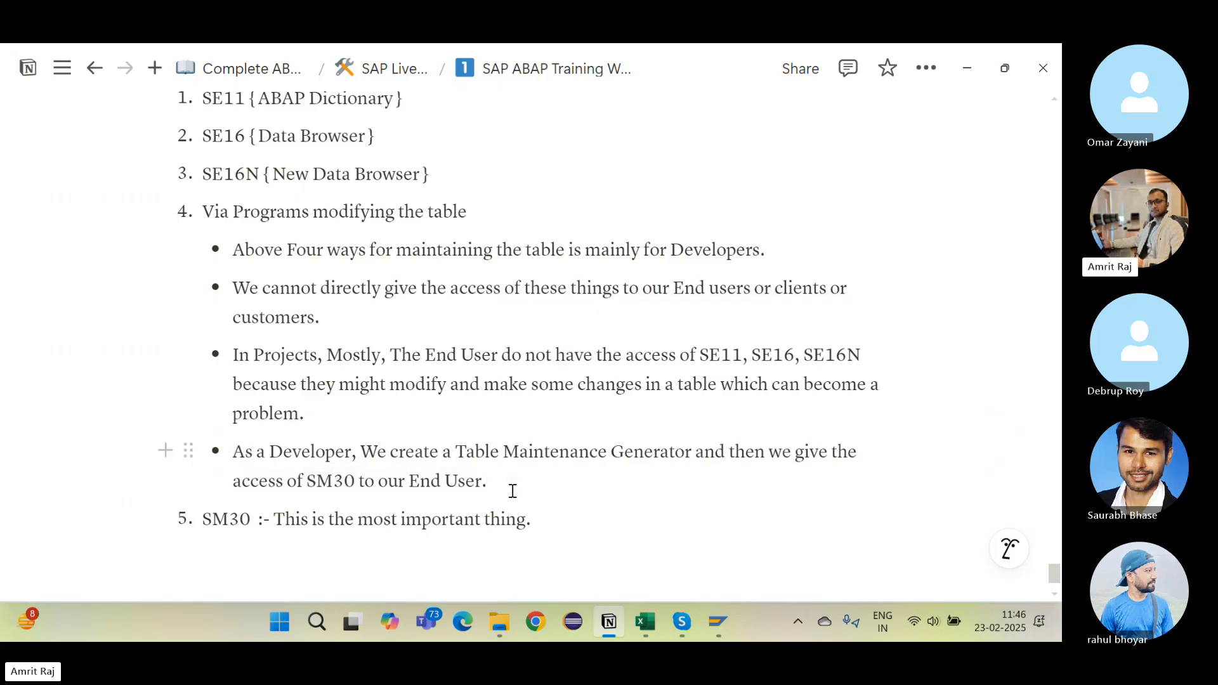
Step: Return to SAP GUI and open ZEMP_TABLE_3 for change in SE11 via /nse11
key("alt+Tab")
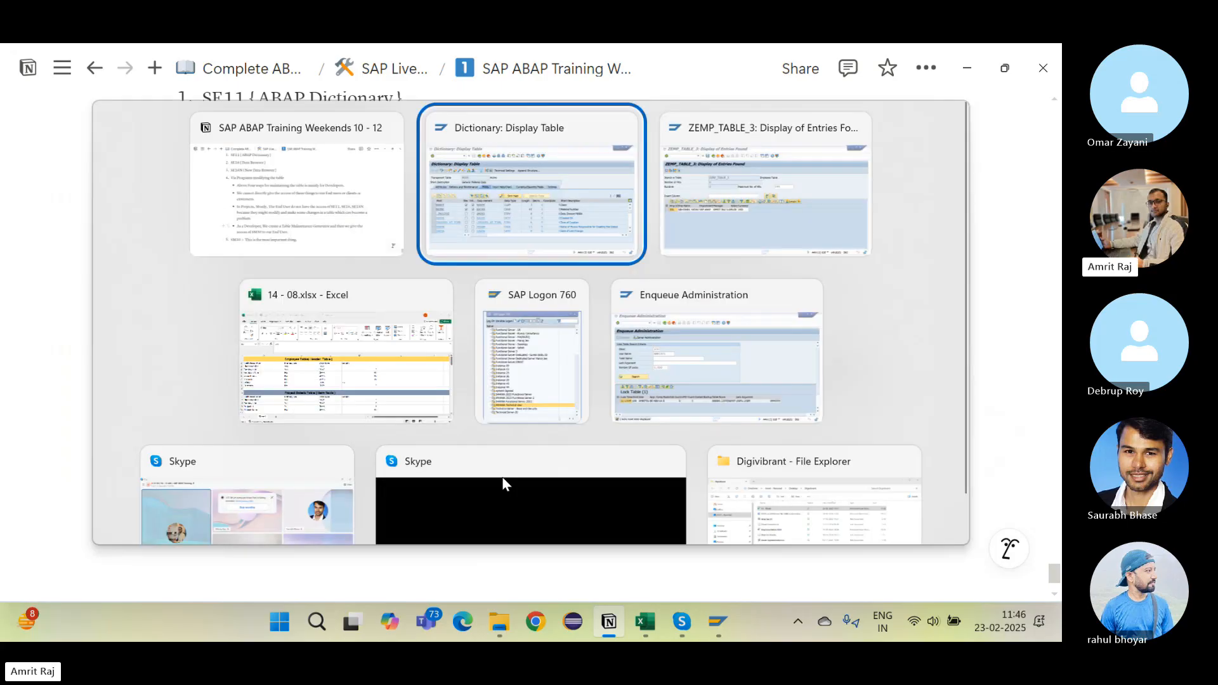
key("alt+Tab")
key("alt+Tab")
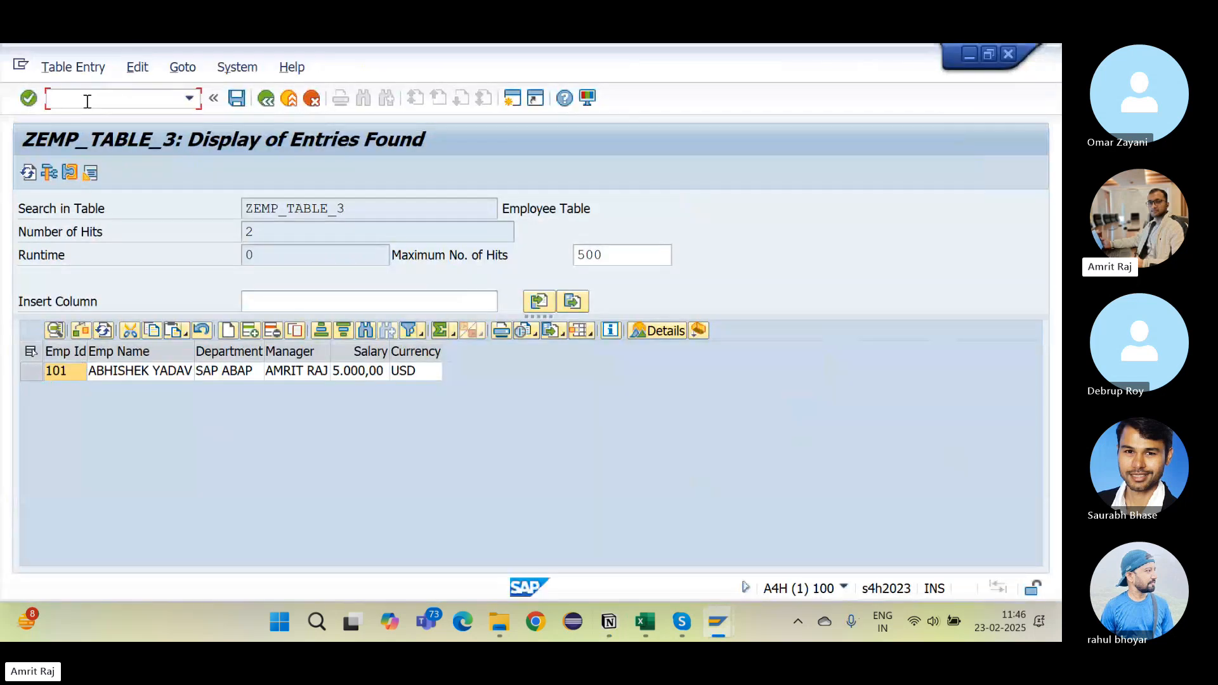
type("/nse11")
key("Return")
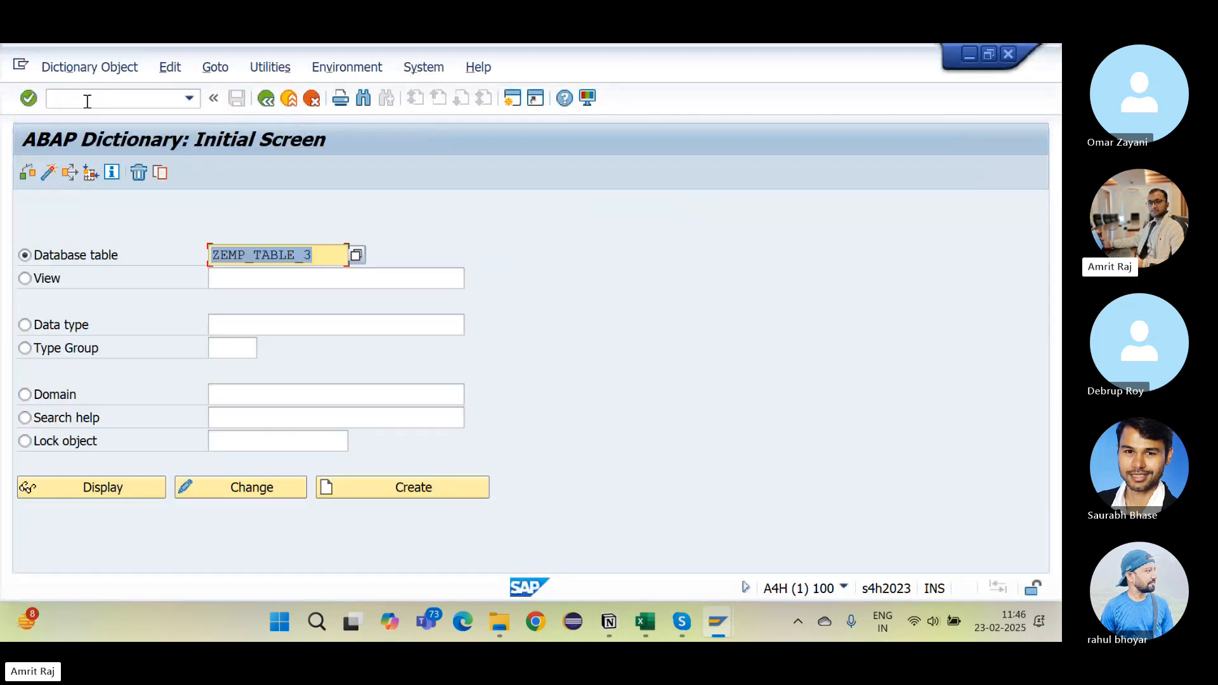
left_click(209, 486)
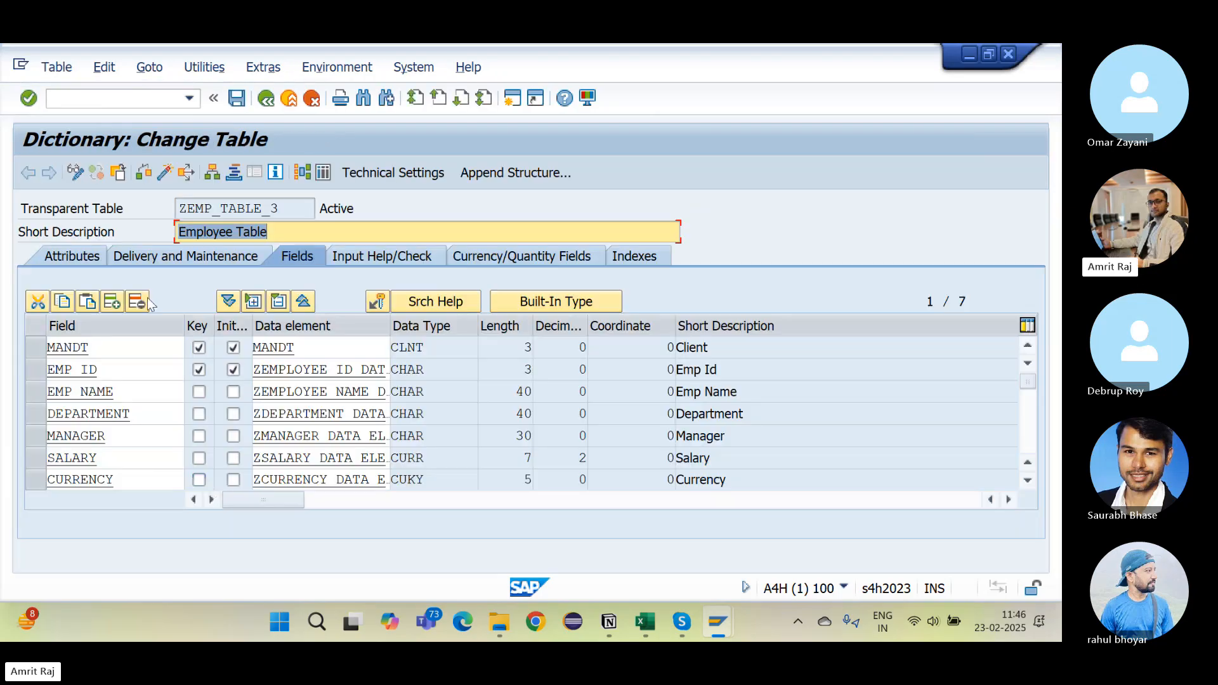
Step: Set data browser editing to Display/Maintenance Not Allowed, activate, and try the Table Maintenance Generator
left_click(158, 260)
left_click(370, 378)
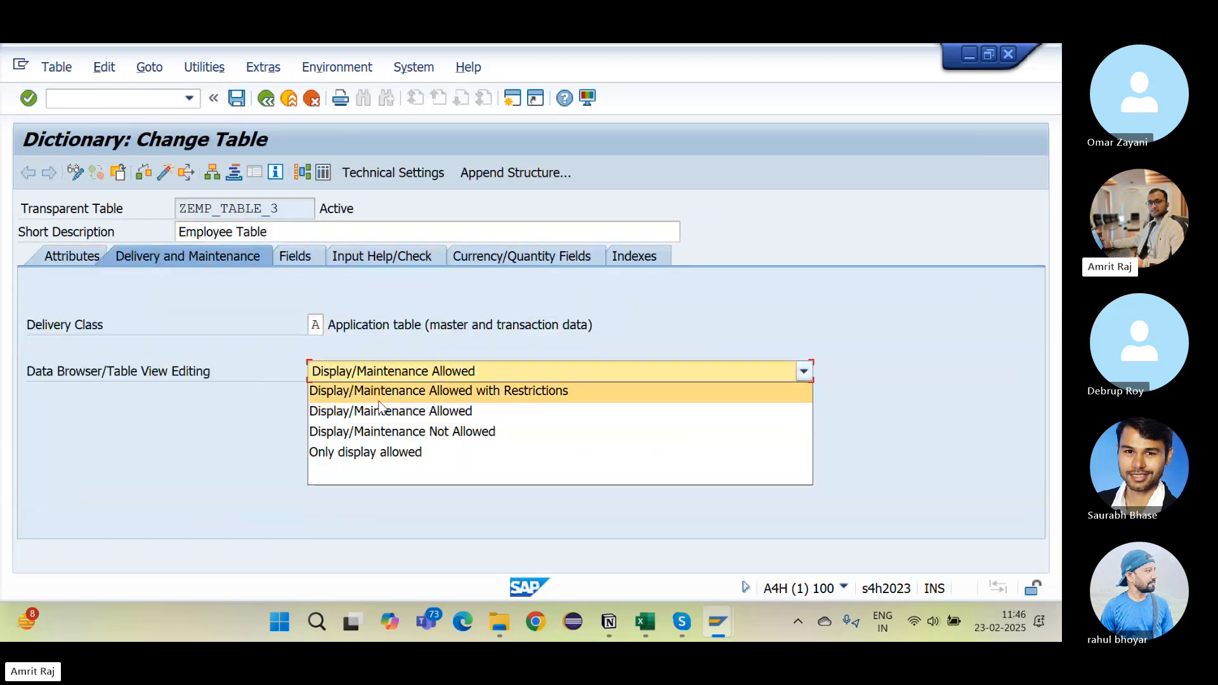
left_click(420, 431)
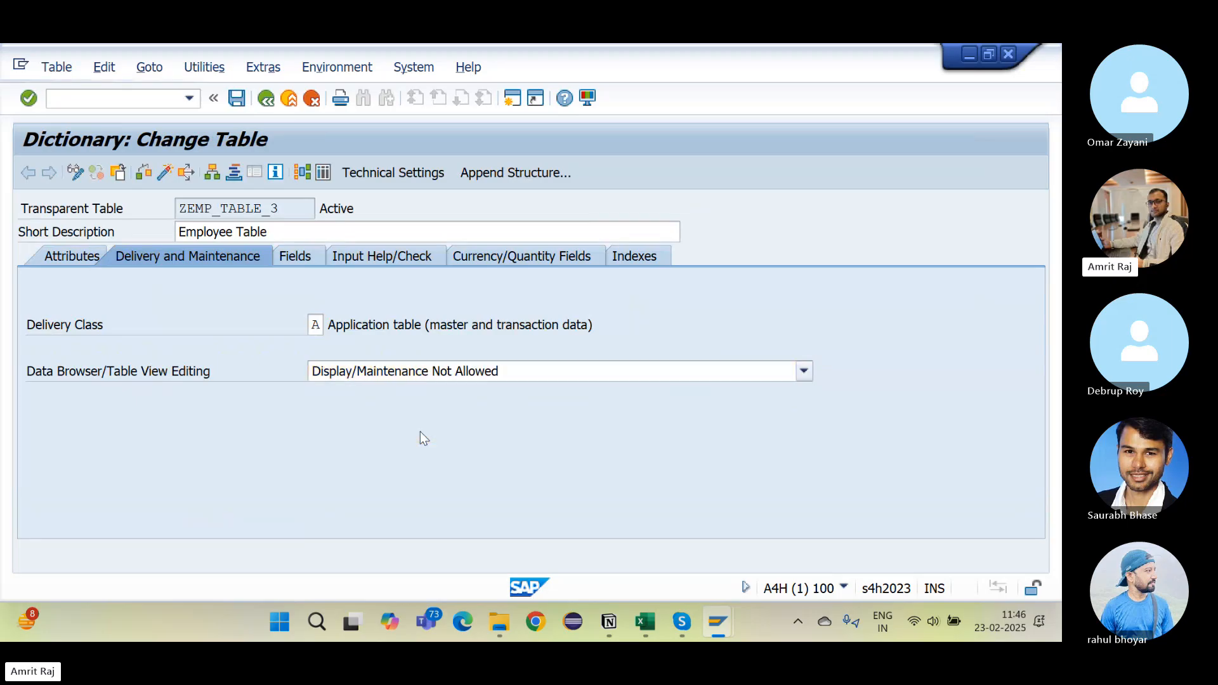
left_click(165, 172)
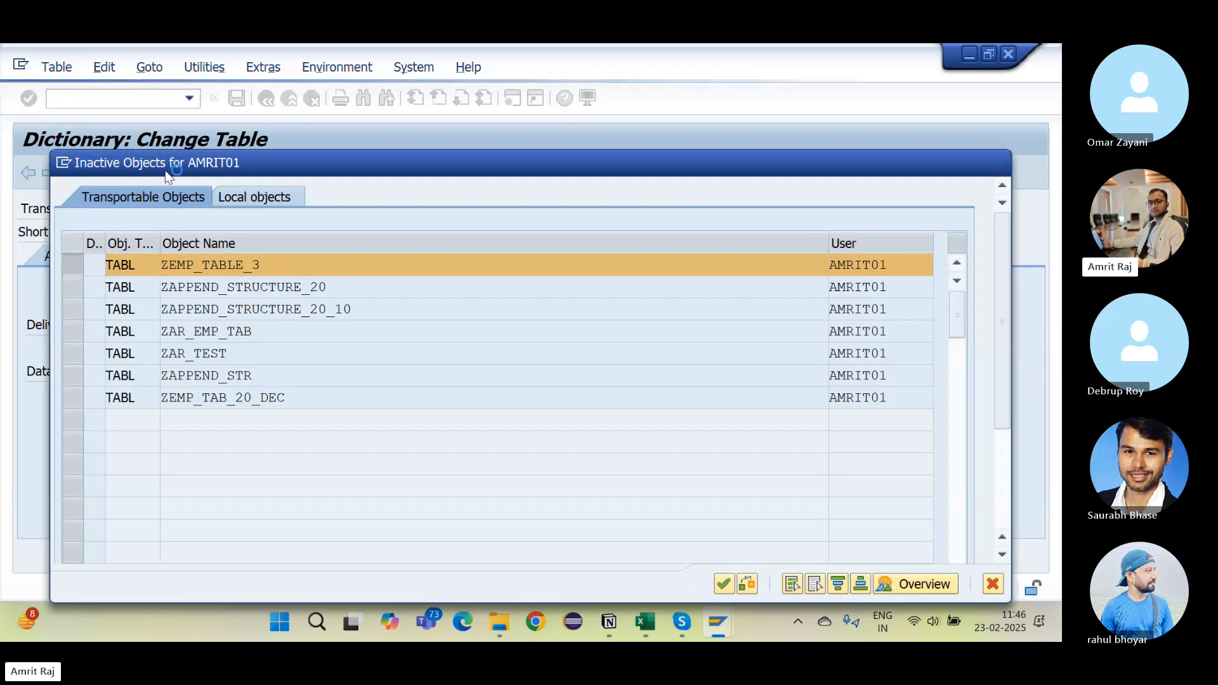
key("Return")
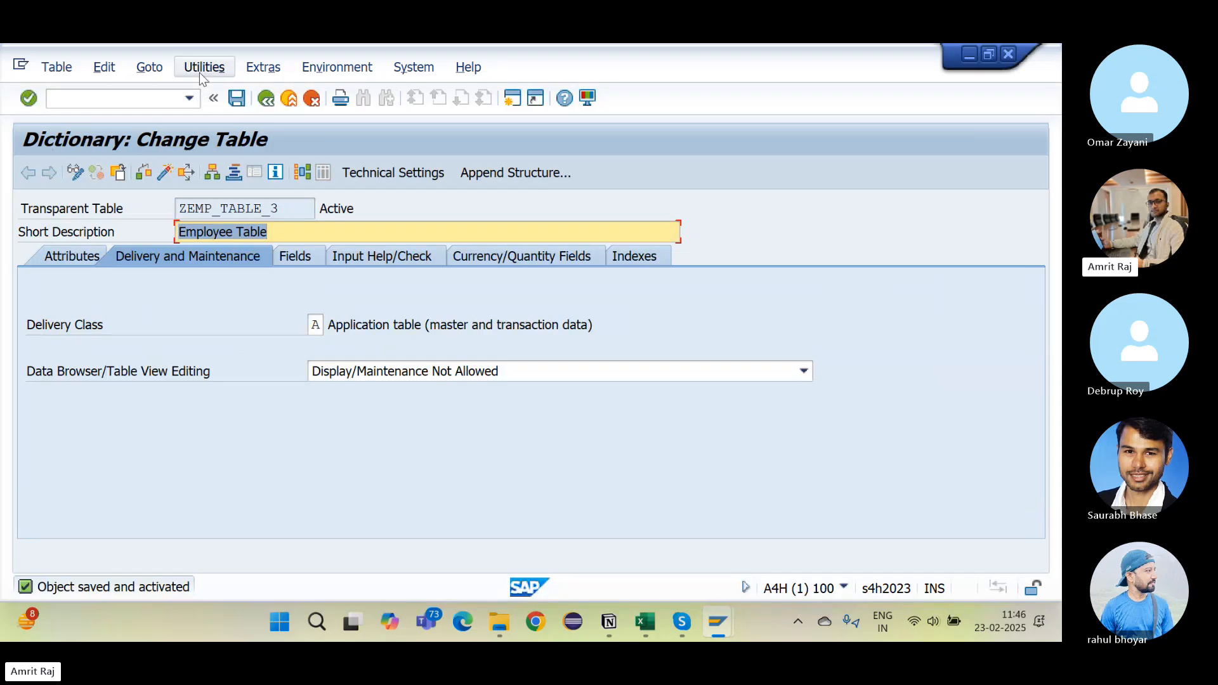
left_click(201, 69)
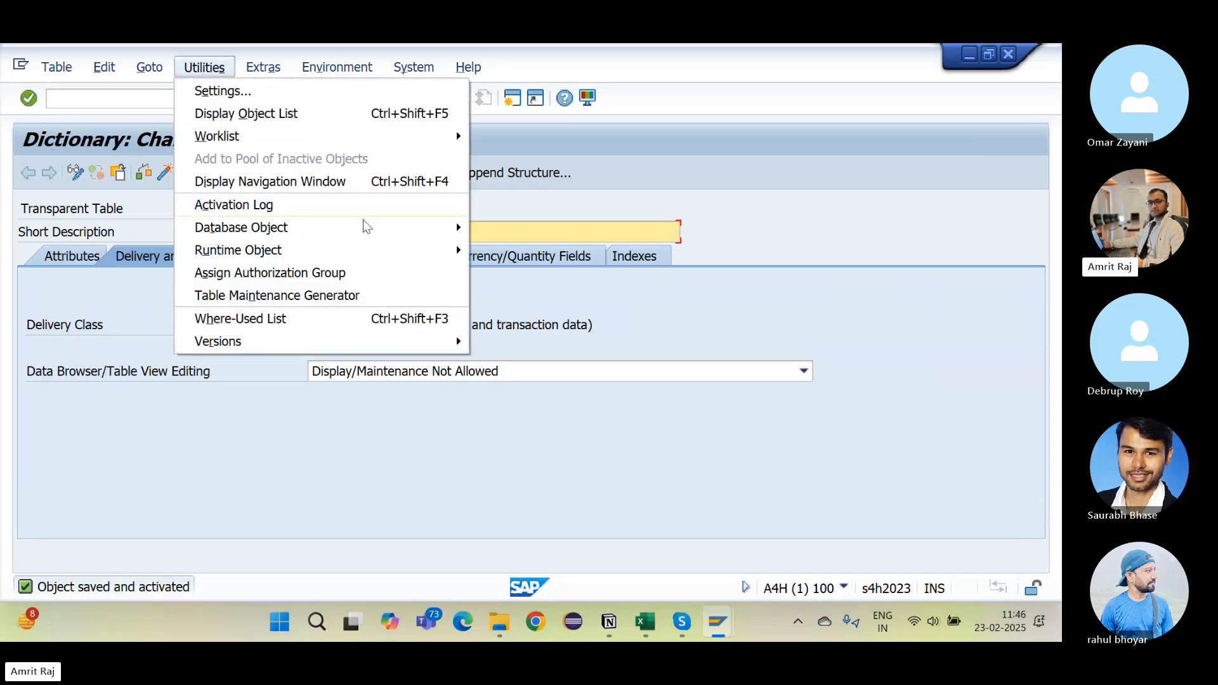
left_click(393, 293)
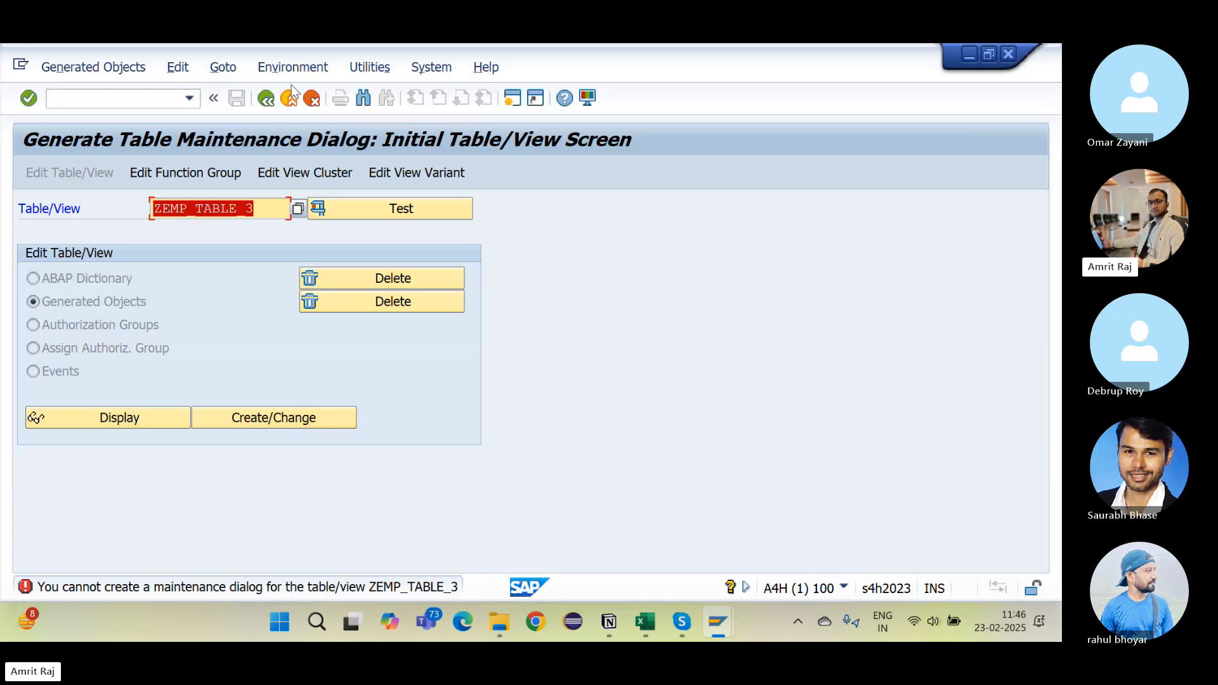
Step: Switch ZEMP_TABLE_3 to Display/Maintenance Allowed, reactivate it, and launch the Table Maintenance Generator
left_click(267, 99)
left_click(267, 99)
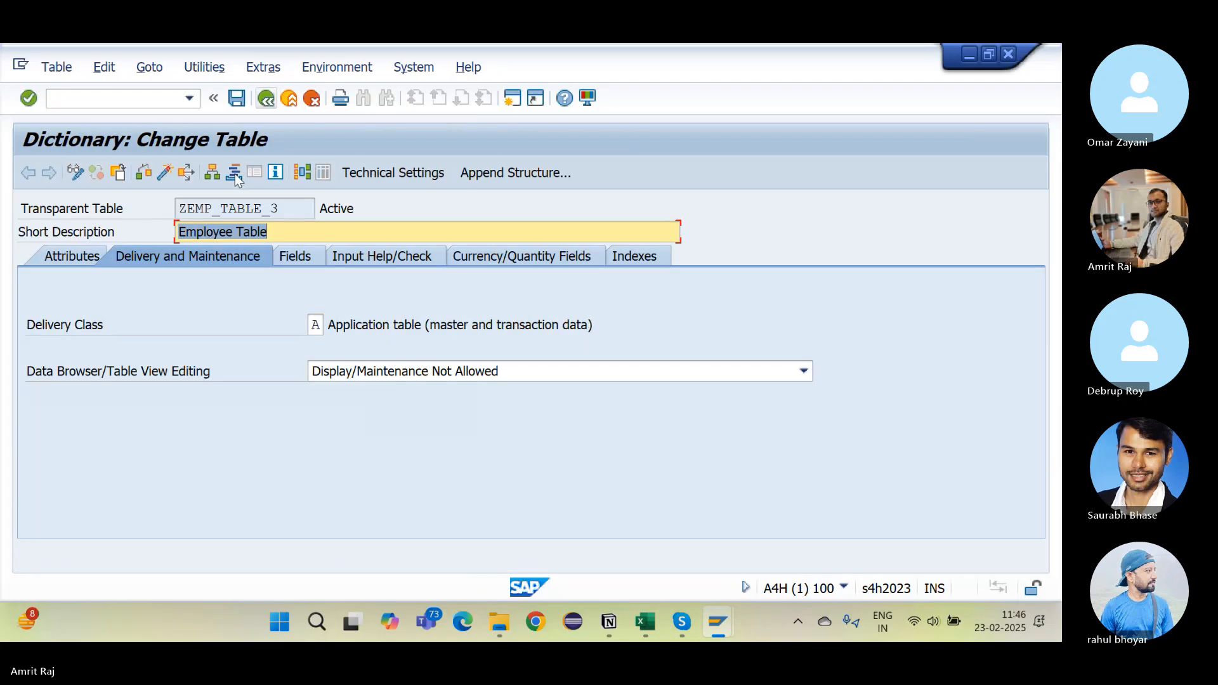
left_click(334, 375)
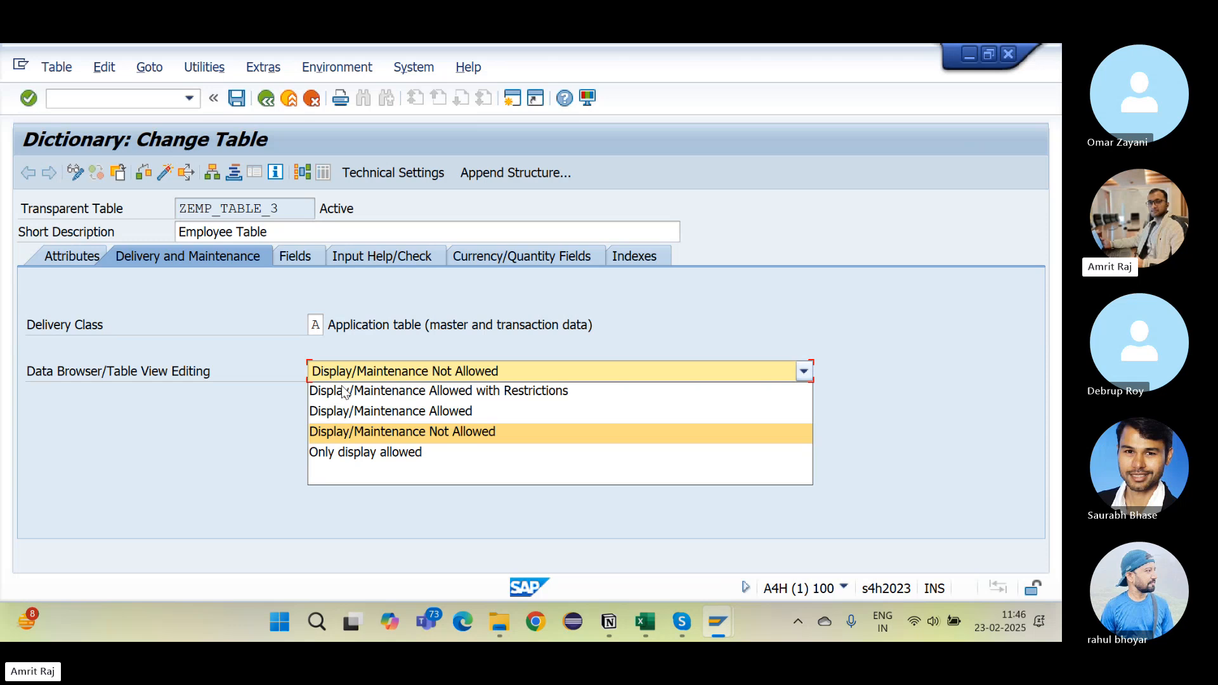
left_click(364, 414)
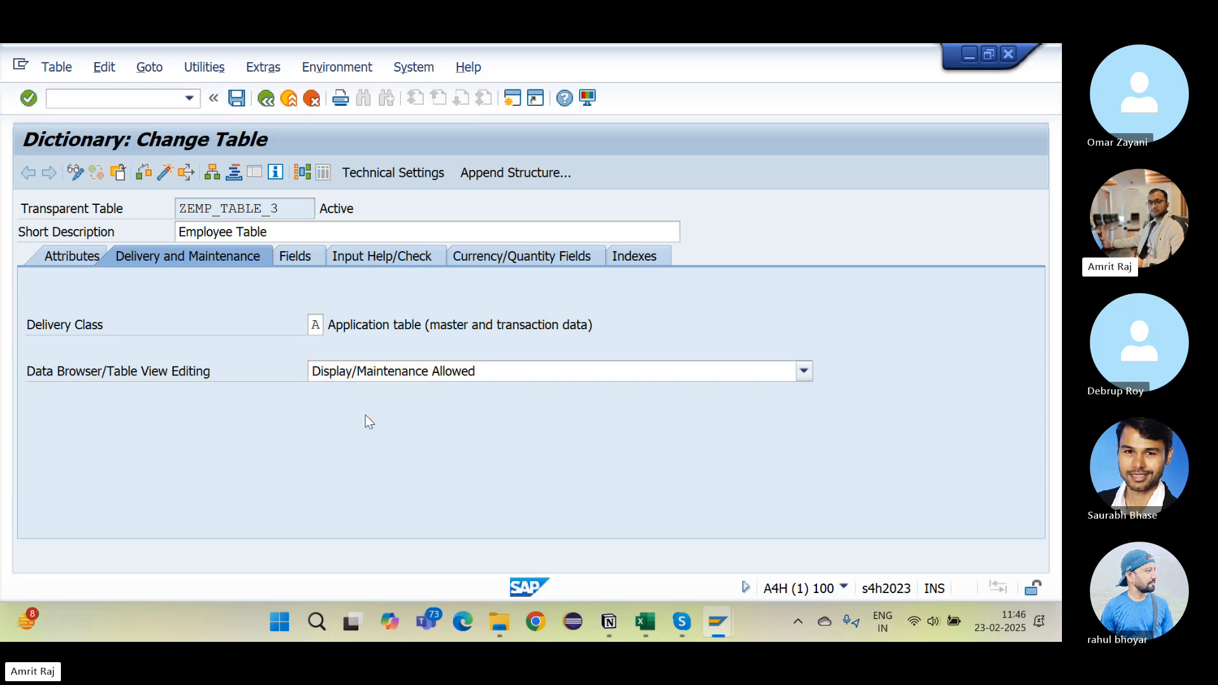
left_click(165, 171)
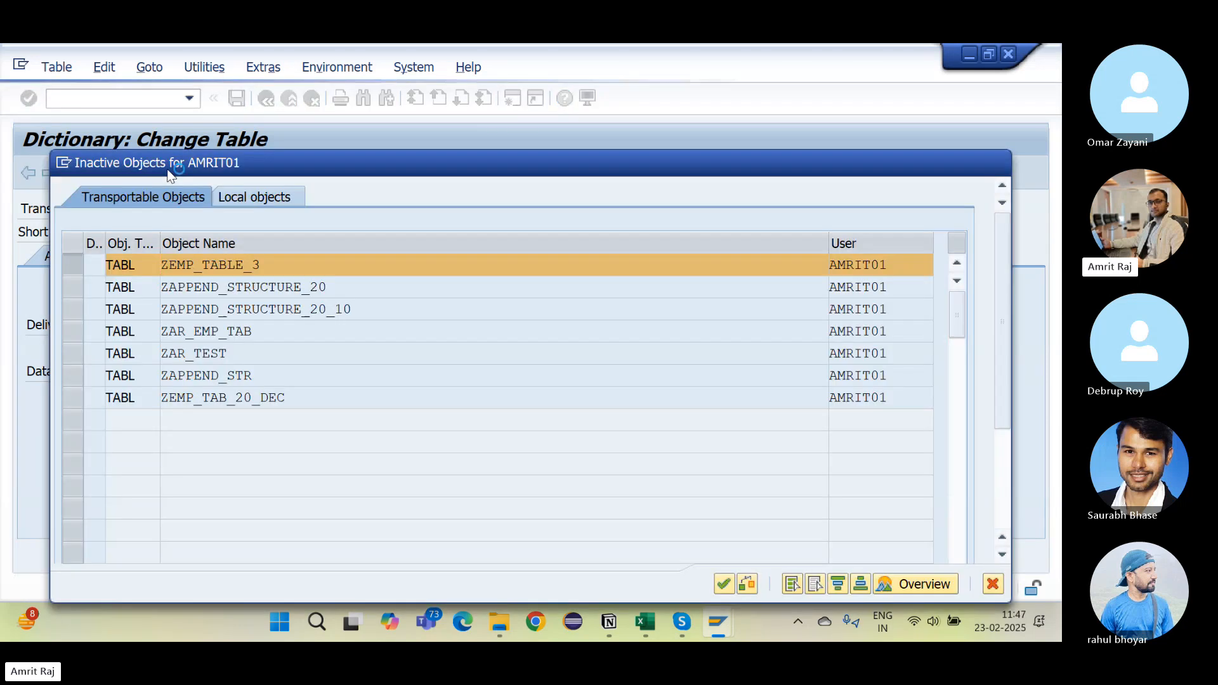
key("Return")
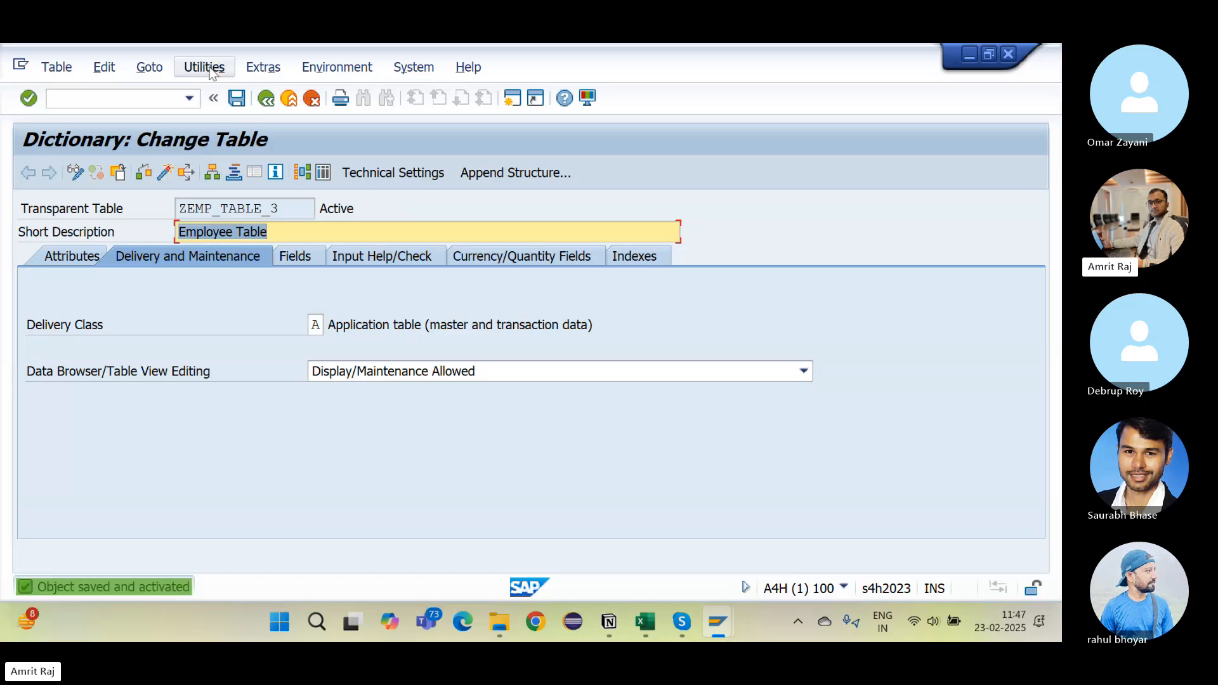
left_click(204, 67)
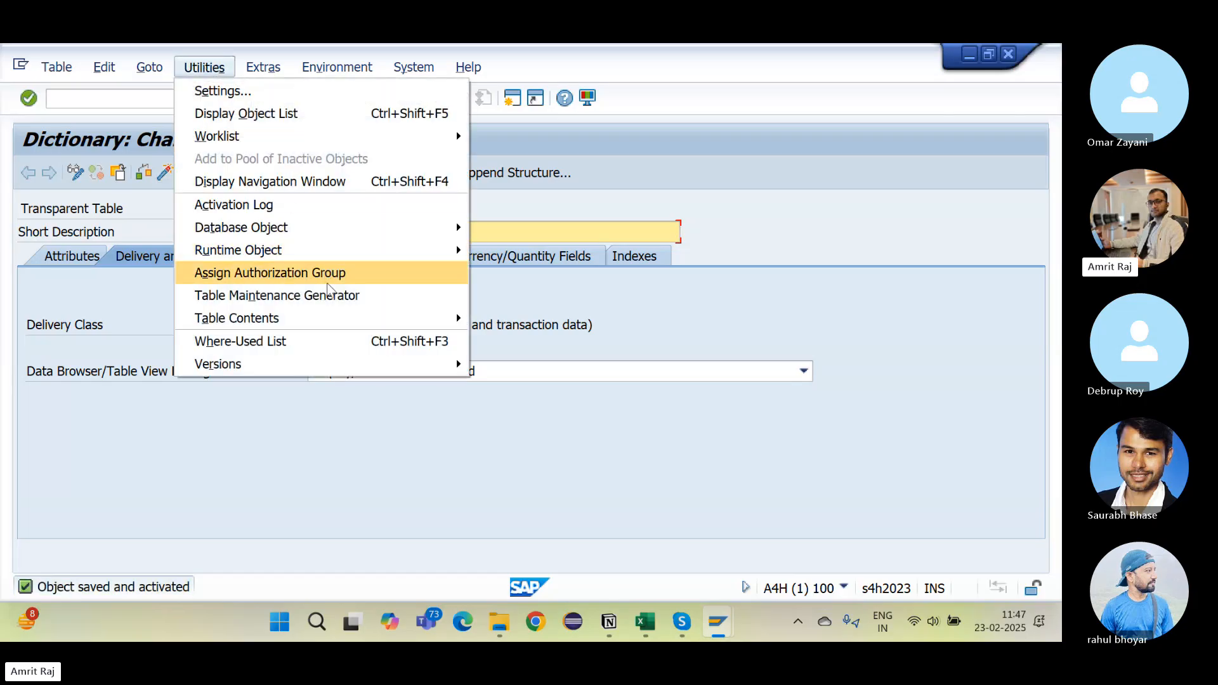
left_click(327, 295)
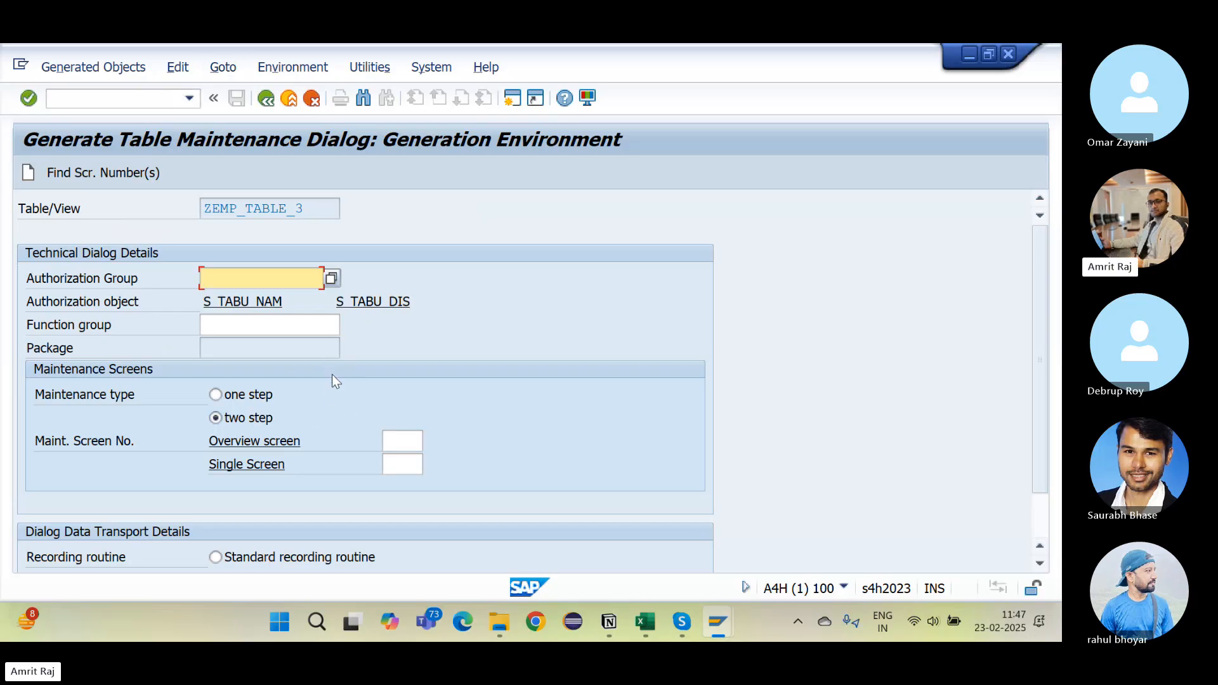
Step: Choose &NC& as the authorization group from the F4 lookup
left_click(116, 286)
left_click(229, 281)
left_click(313, 213)
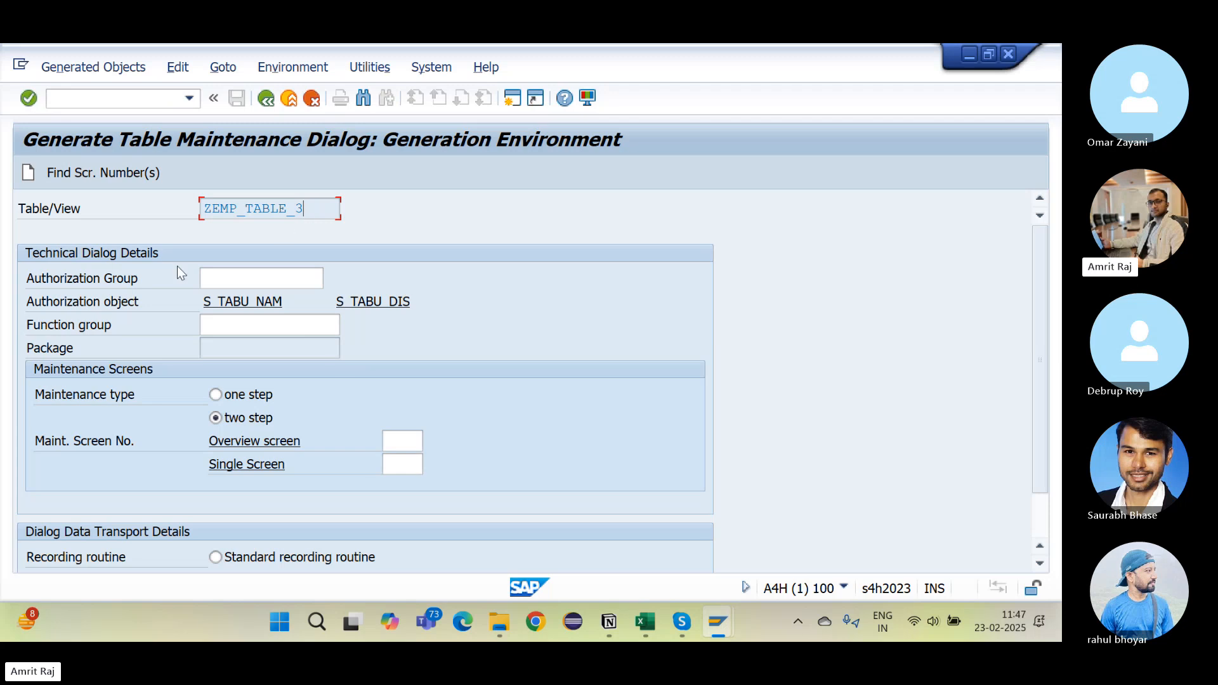
left_click(223, 277)
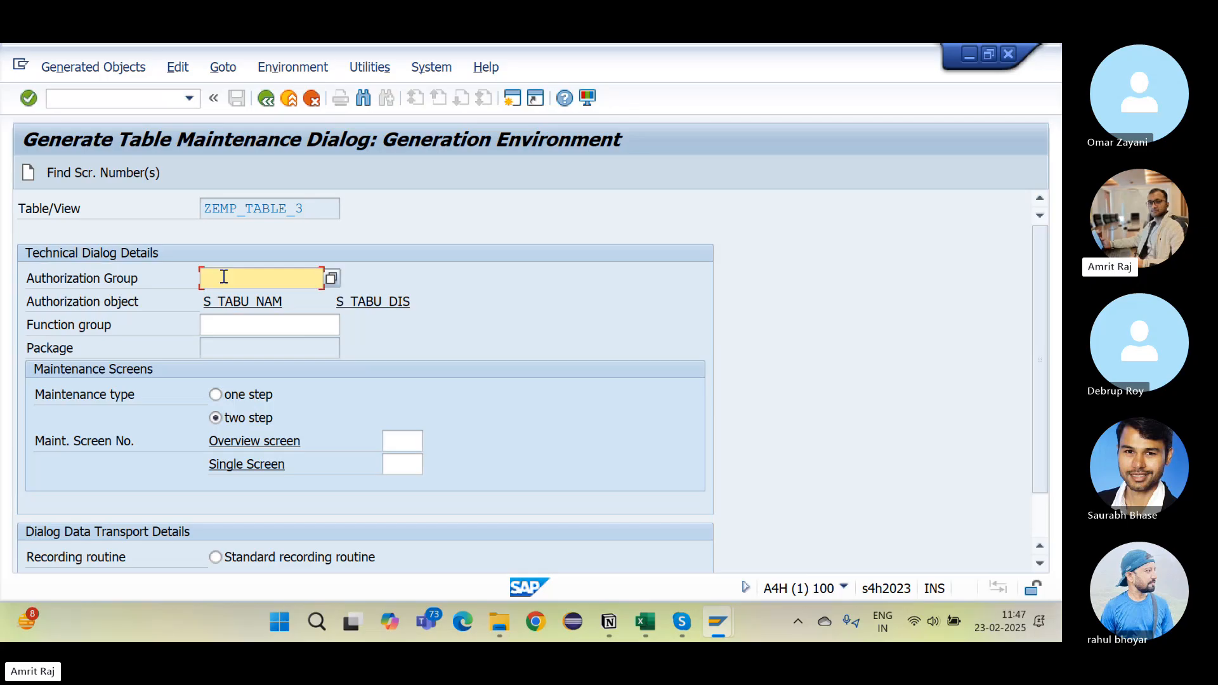
left_click(331, 278)
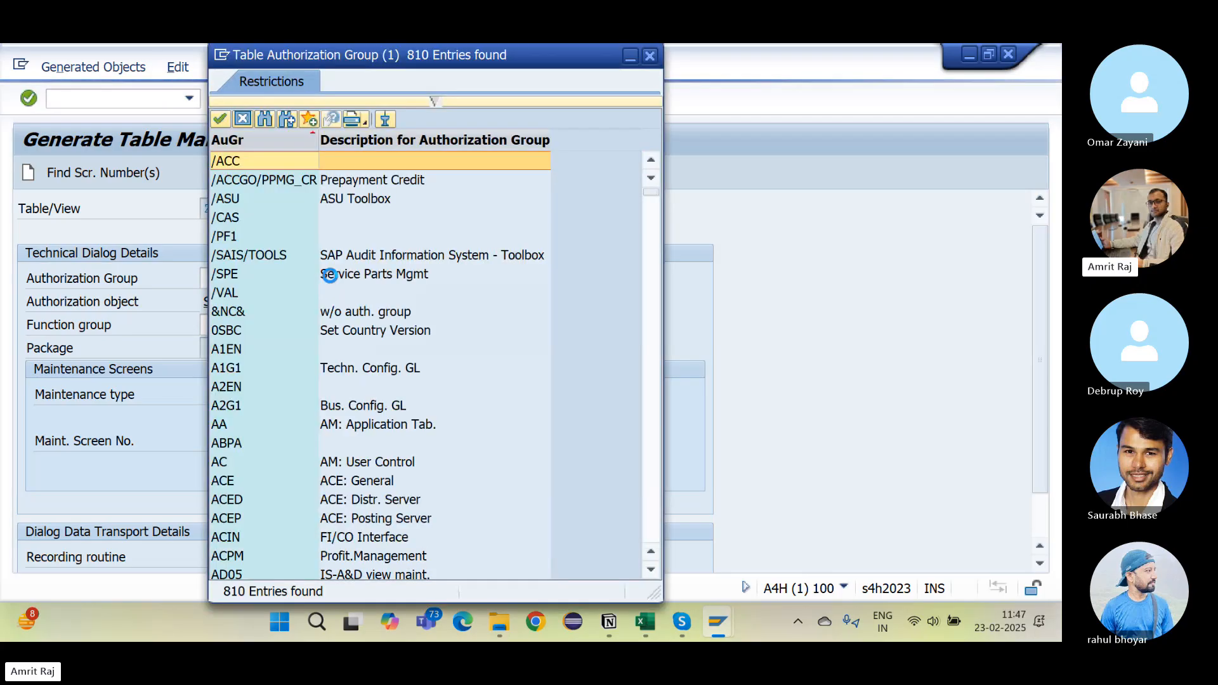
left_click(230, 311)
double_click(230, 311)
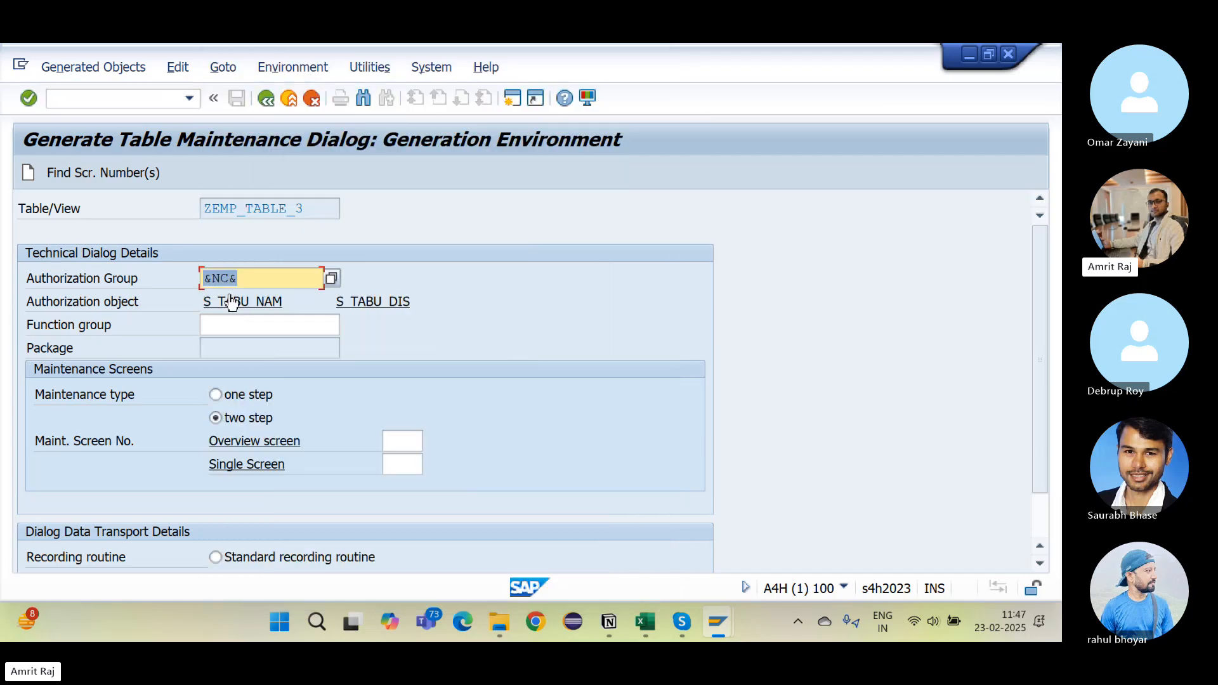
left_click(251, 279)
left_click_drag(251, 279, 188, 291)
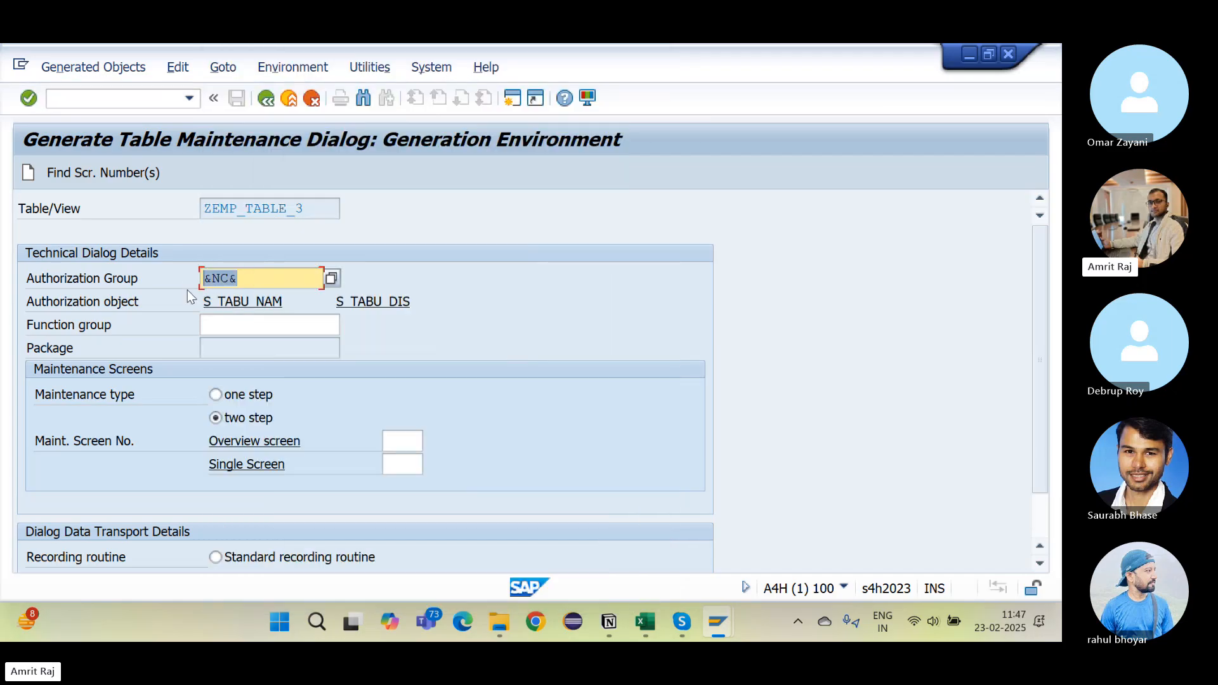
left_click(399, 350)
Step: Select the table name ZEMP_TABLE_3 to reuse as the function group
left_click(327, 212)
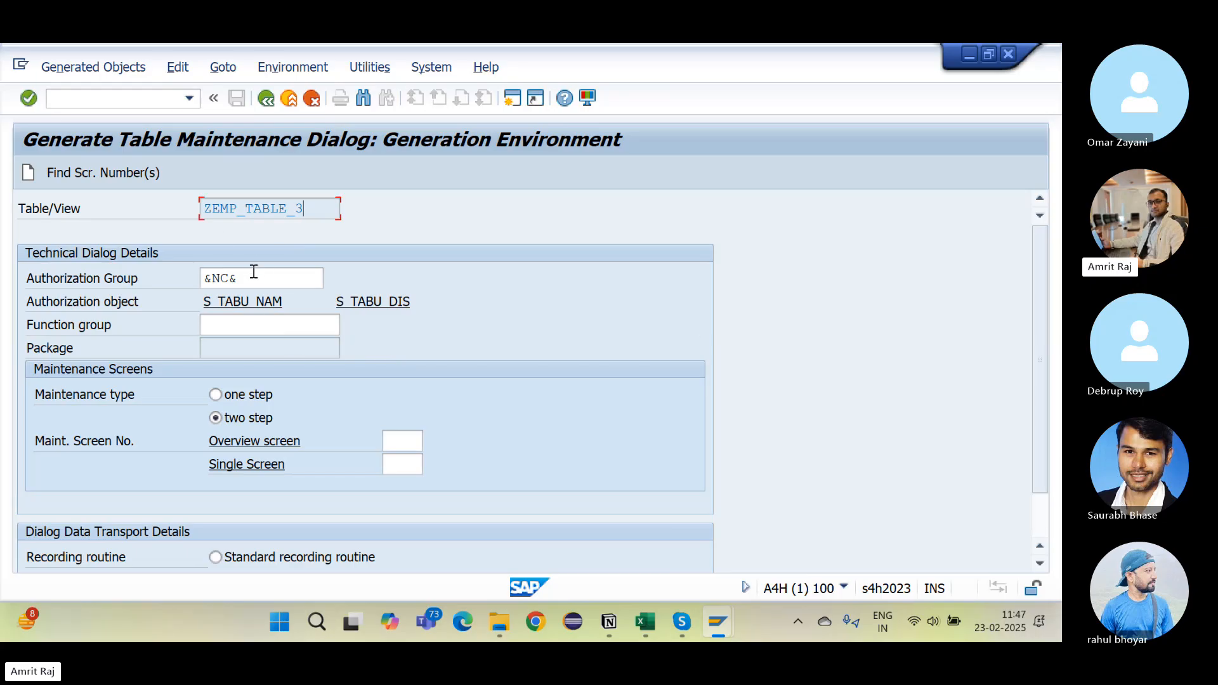
left_click_drag(253, 277, 195, 281)
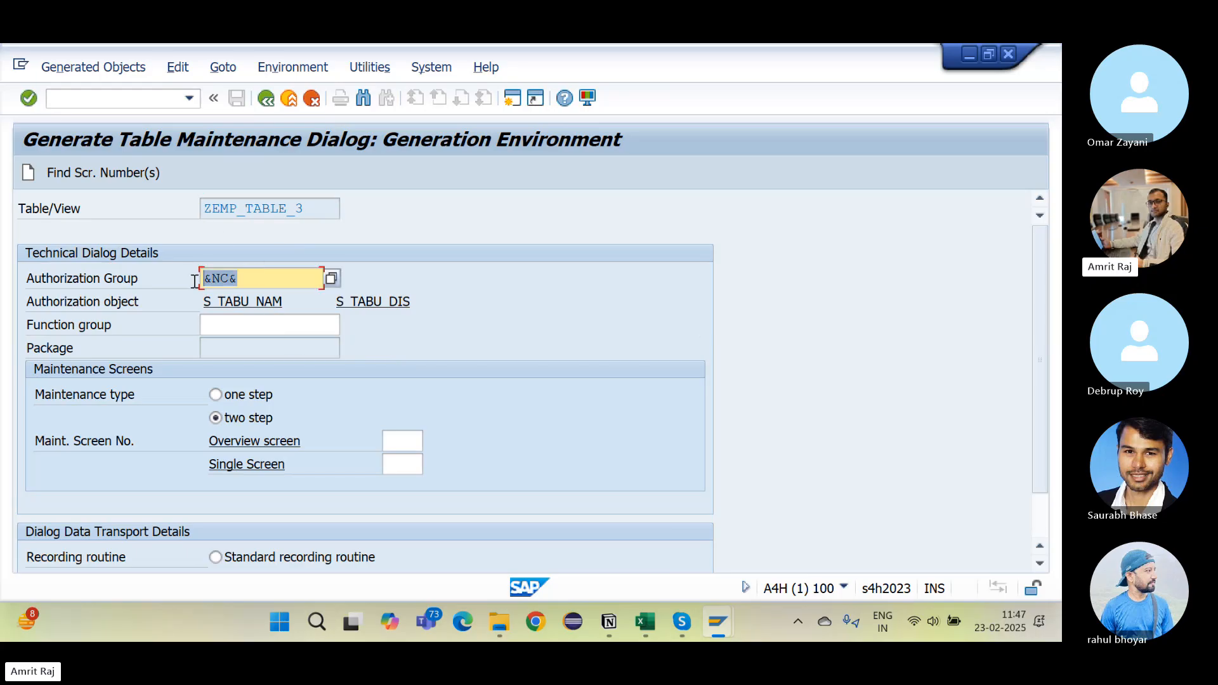
left_click(99, 328)
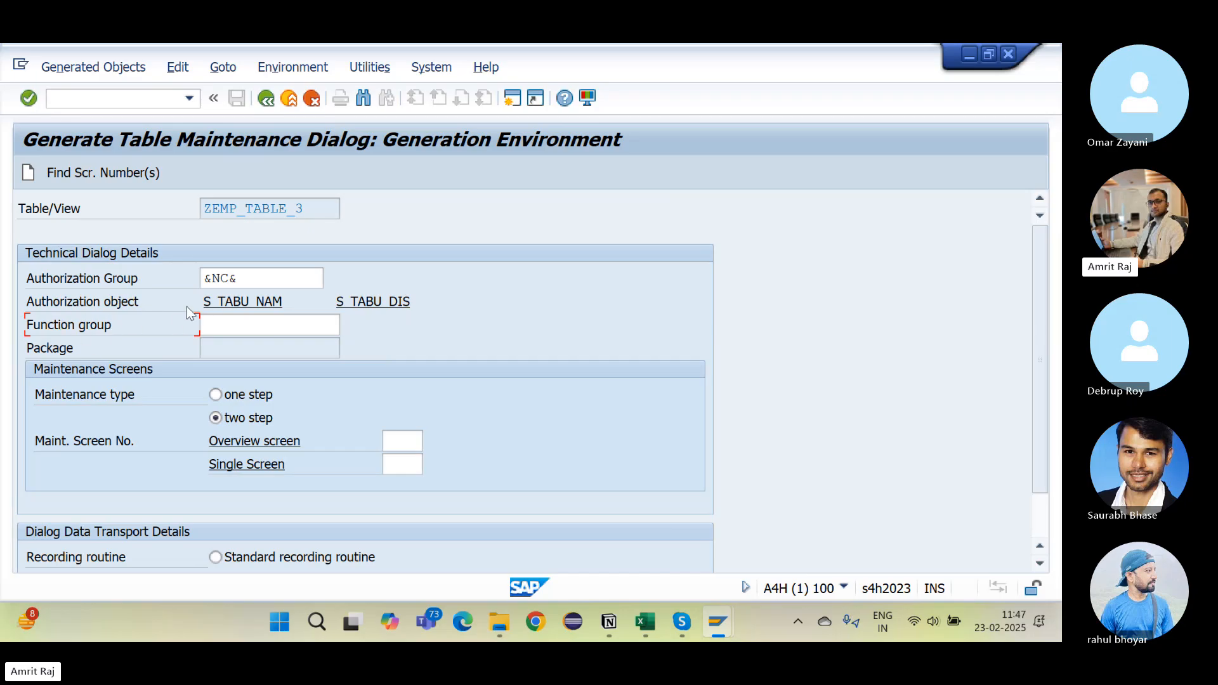
left_click_drag(313, 208, 203, 208)
key("ctrl+c")
left_click(222, 326)
Step: Paste ZEMP_TABLE_3 into the Function group field
key("ctrl+v")
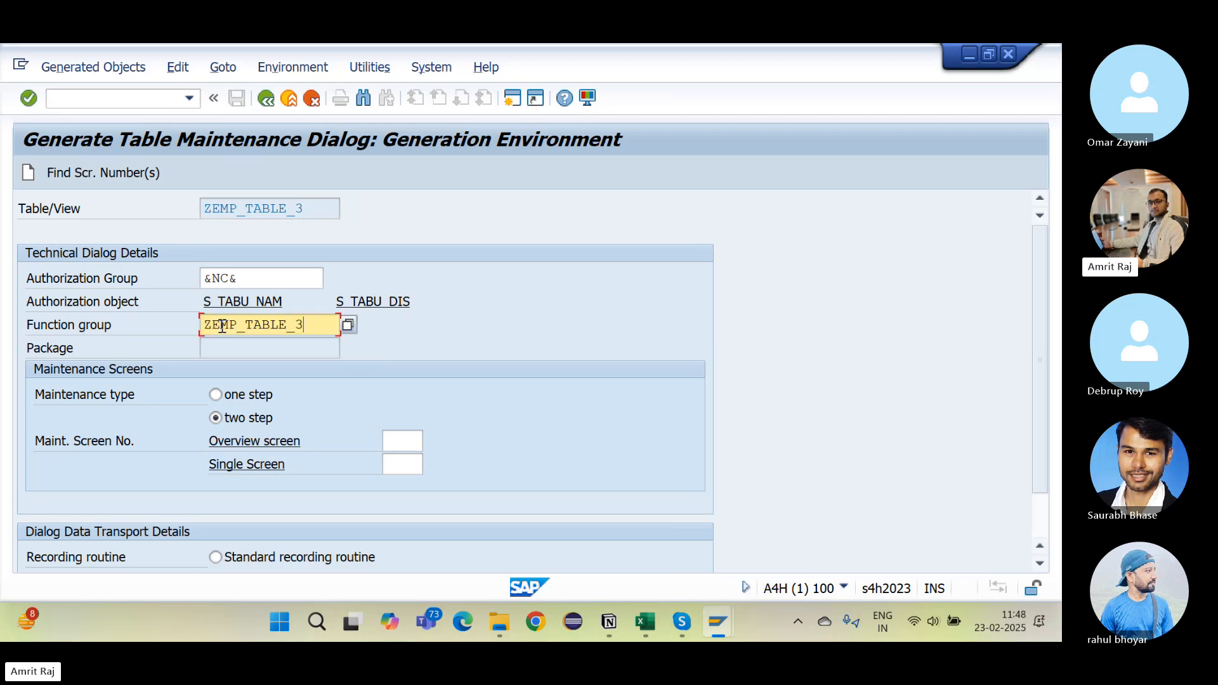
key("Return")
left_click(108, 326)
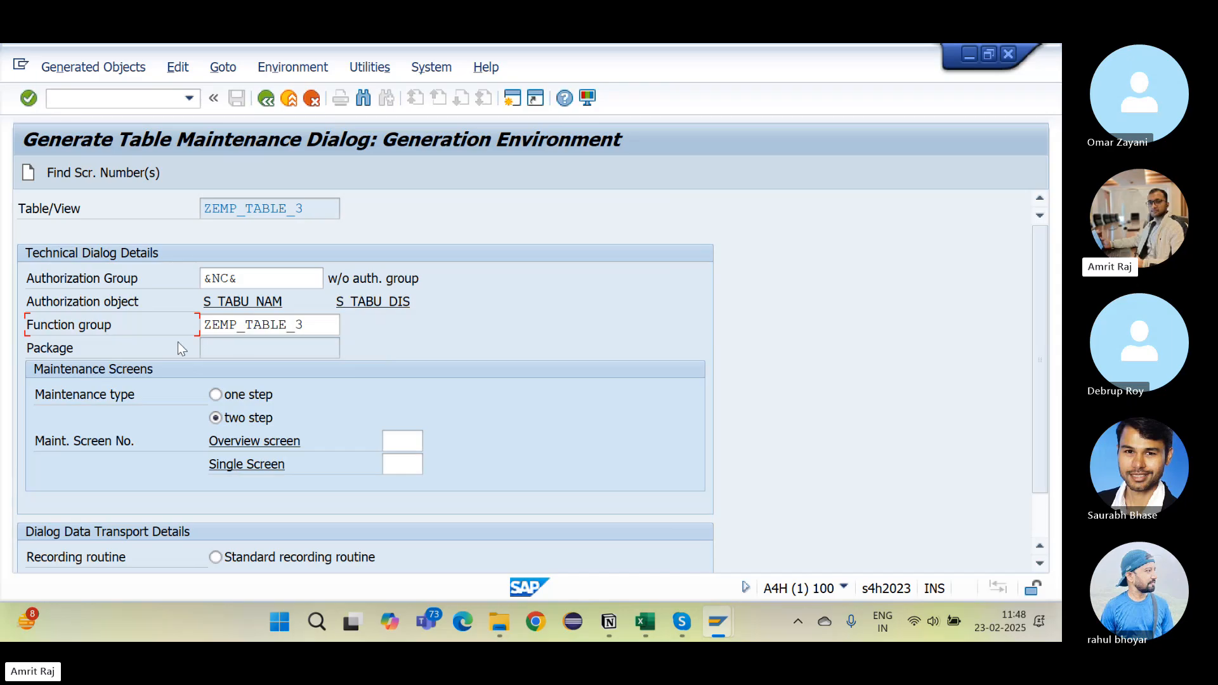
left_click(258, 327)
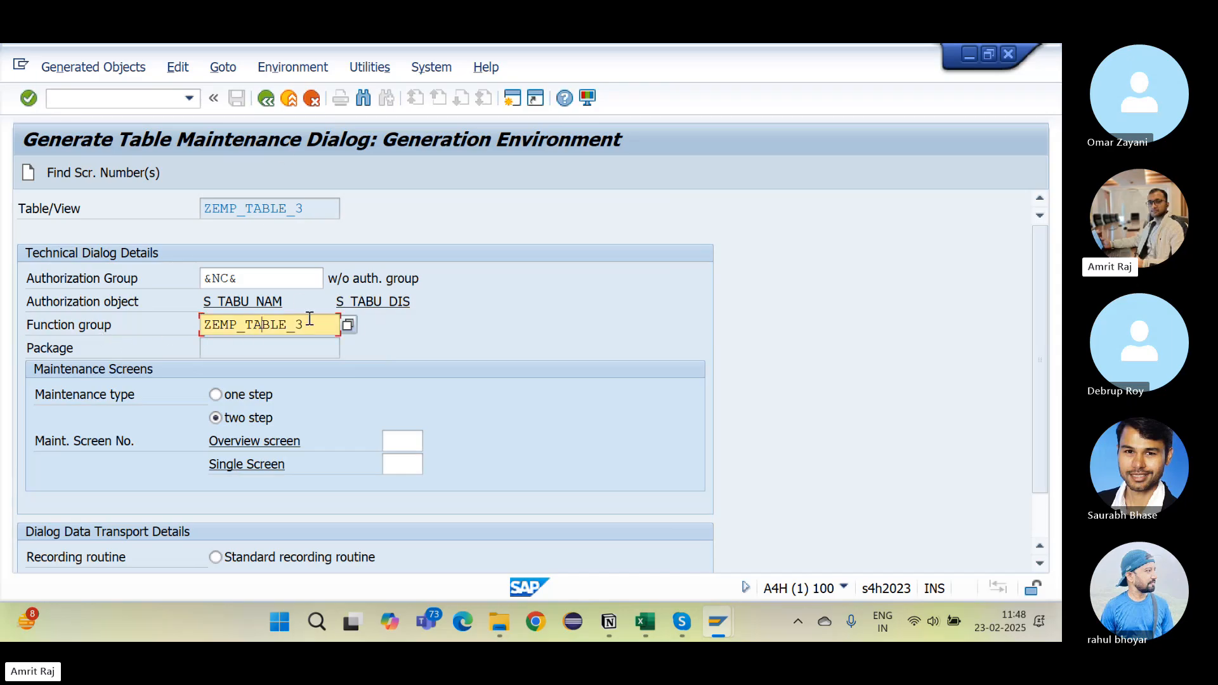
left_click_drag(305, 325, 194, 324)
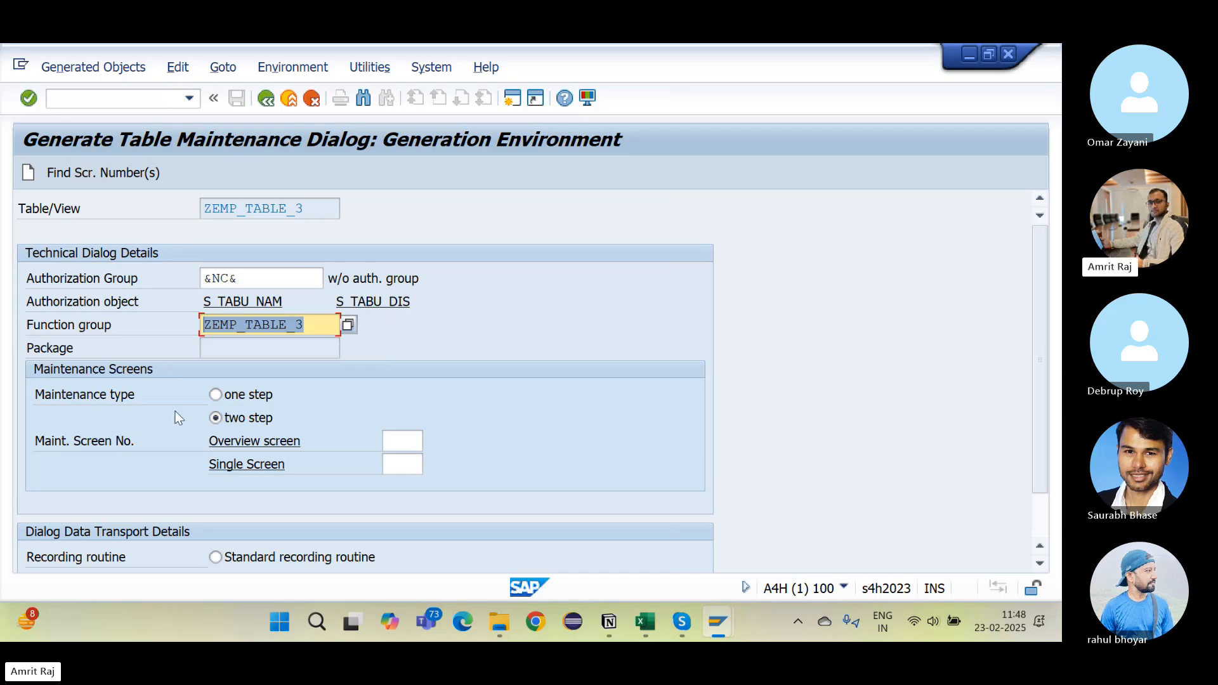
Step: Generate a one-step maintenance dialog with proposed overview screen 1, confirming the prompts
left_click(217, 395)
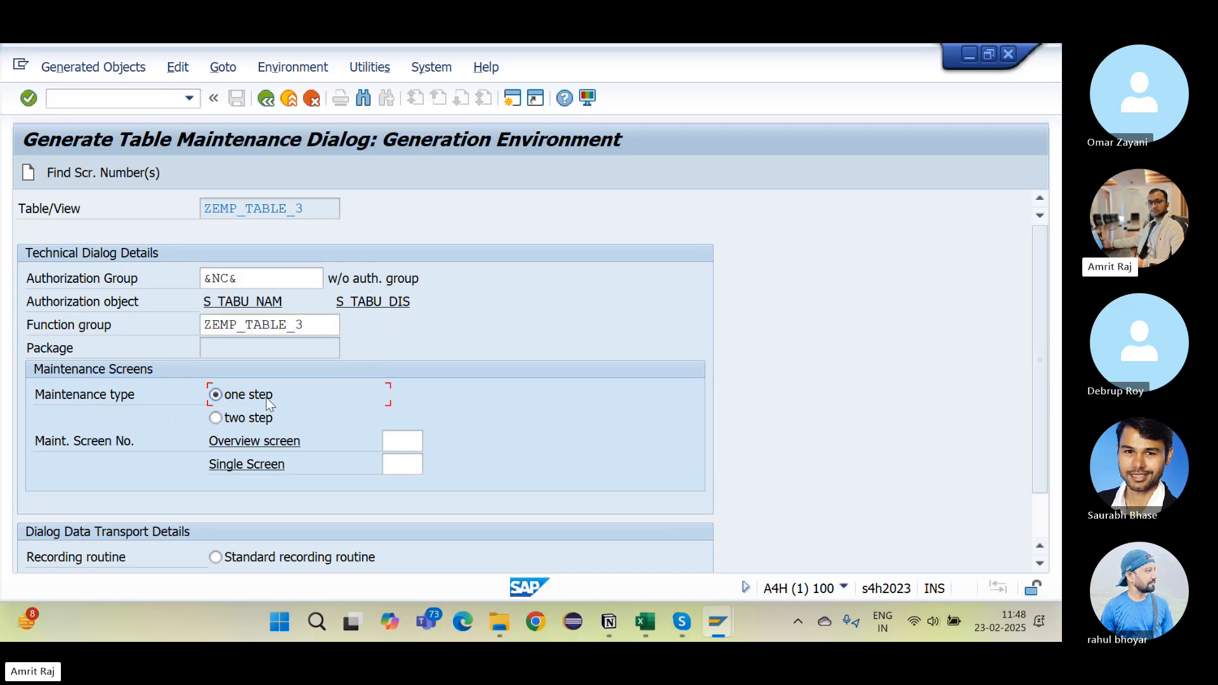
left_click(236, 420)
left_click(226, 394)
left_click(233, 396)
left_click(93, 174)
key("Return")
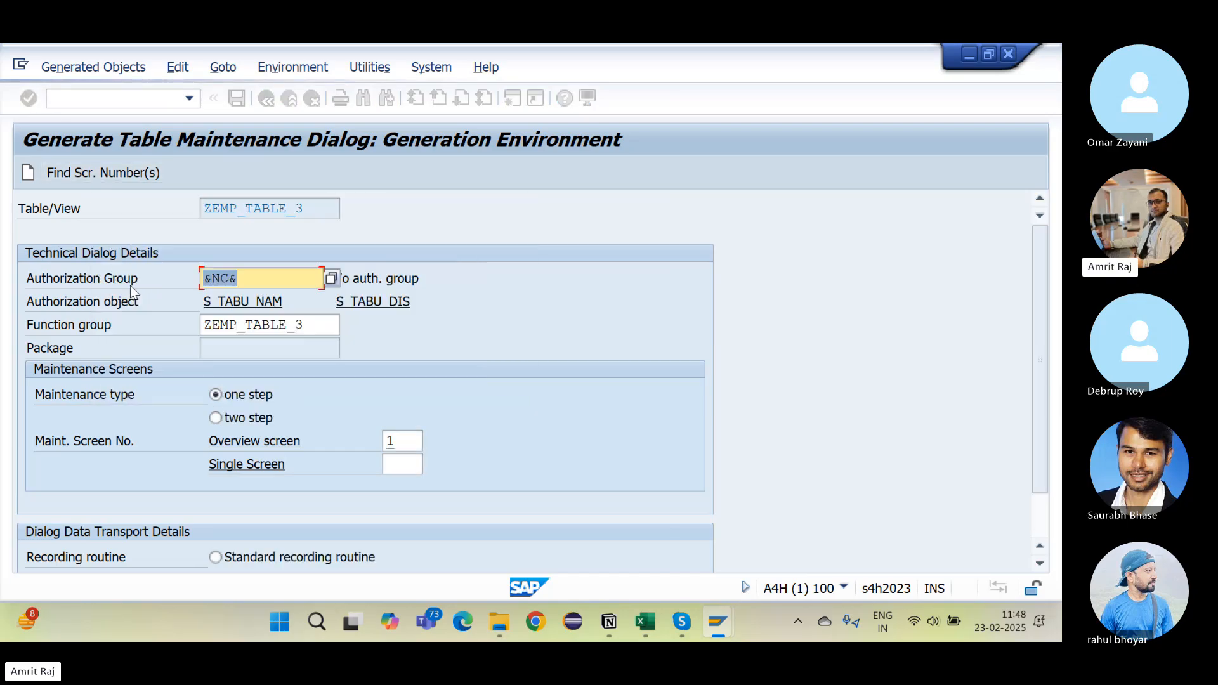
left_click(27, 173)
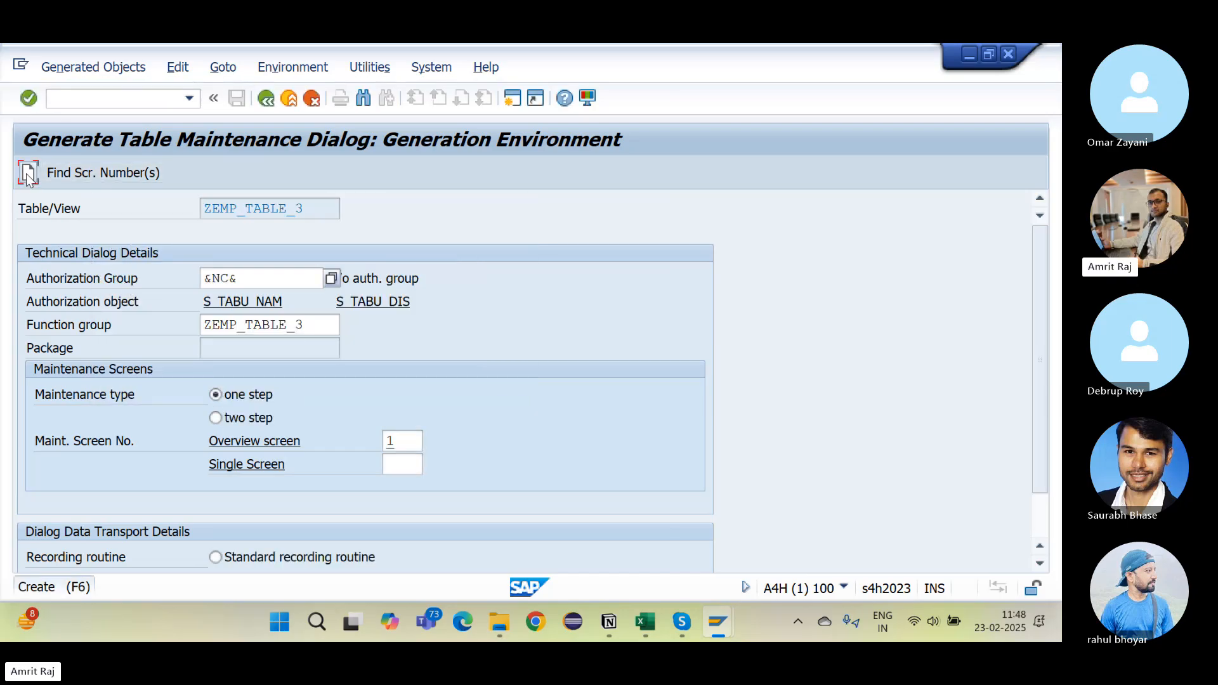
key("Return")
key("Return")
key("Return")
key("Return")
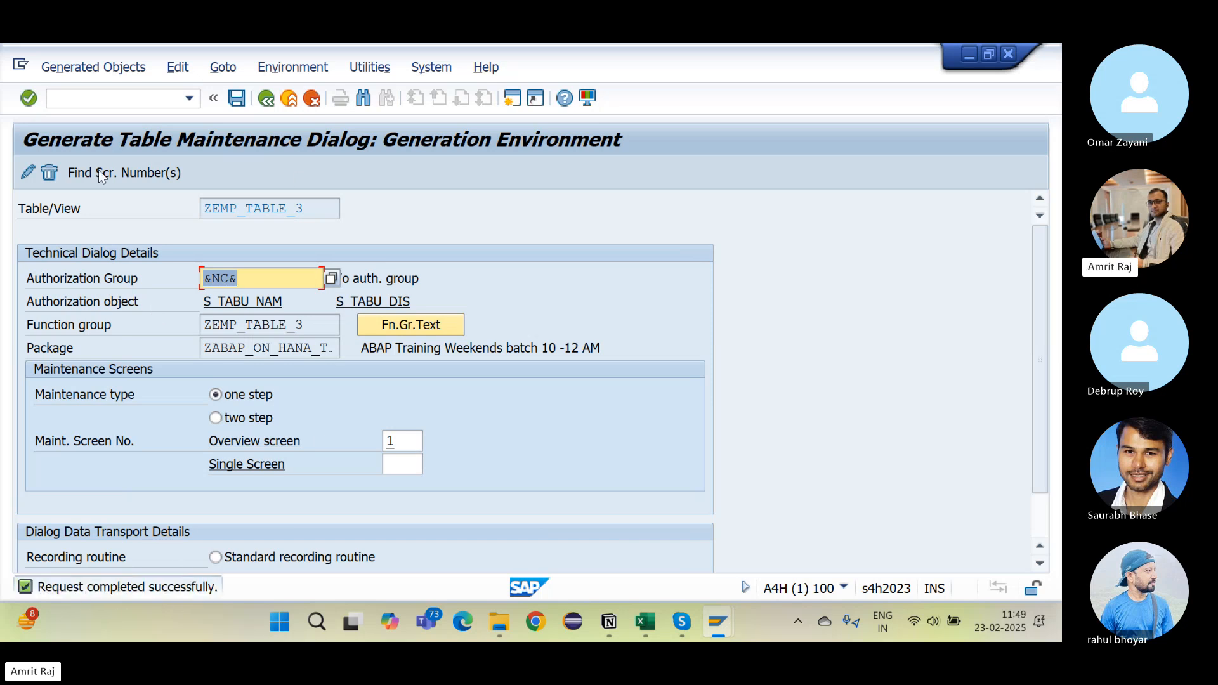
Step: Start SM30 table view maintenance for ZEMP_TABLE_3
left_click_drag(329, 204, 118, 234)
left_click(117, 233)
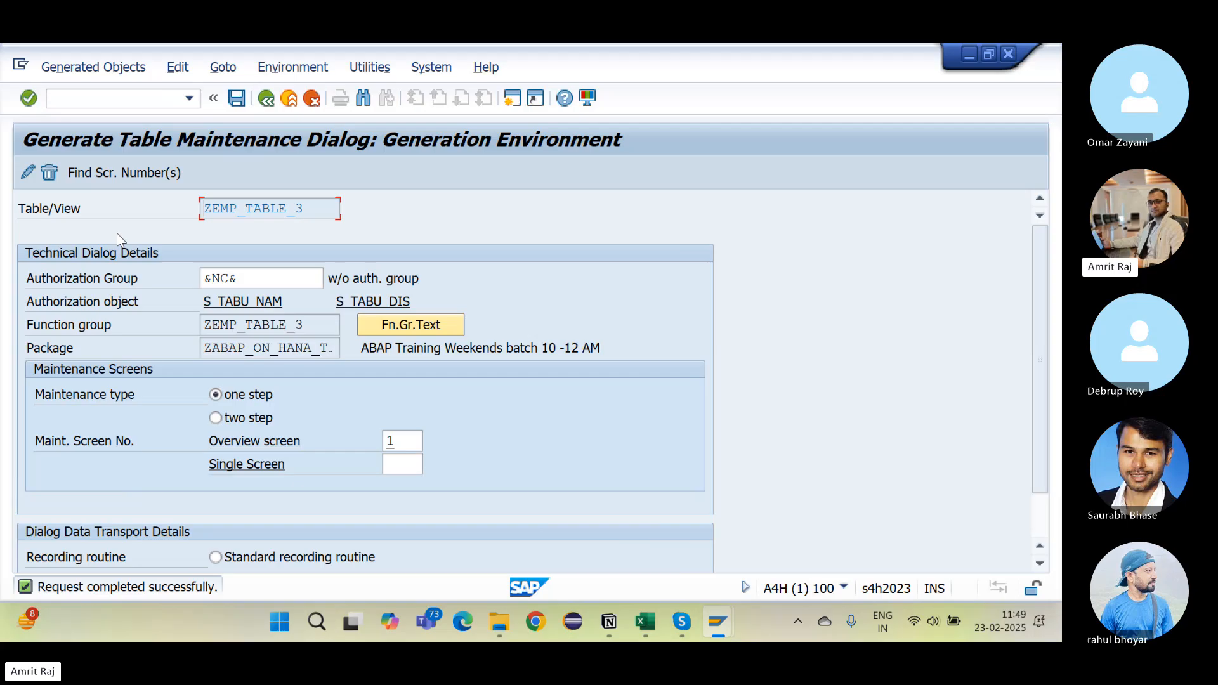
left_click(63, 97)
key("Return")
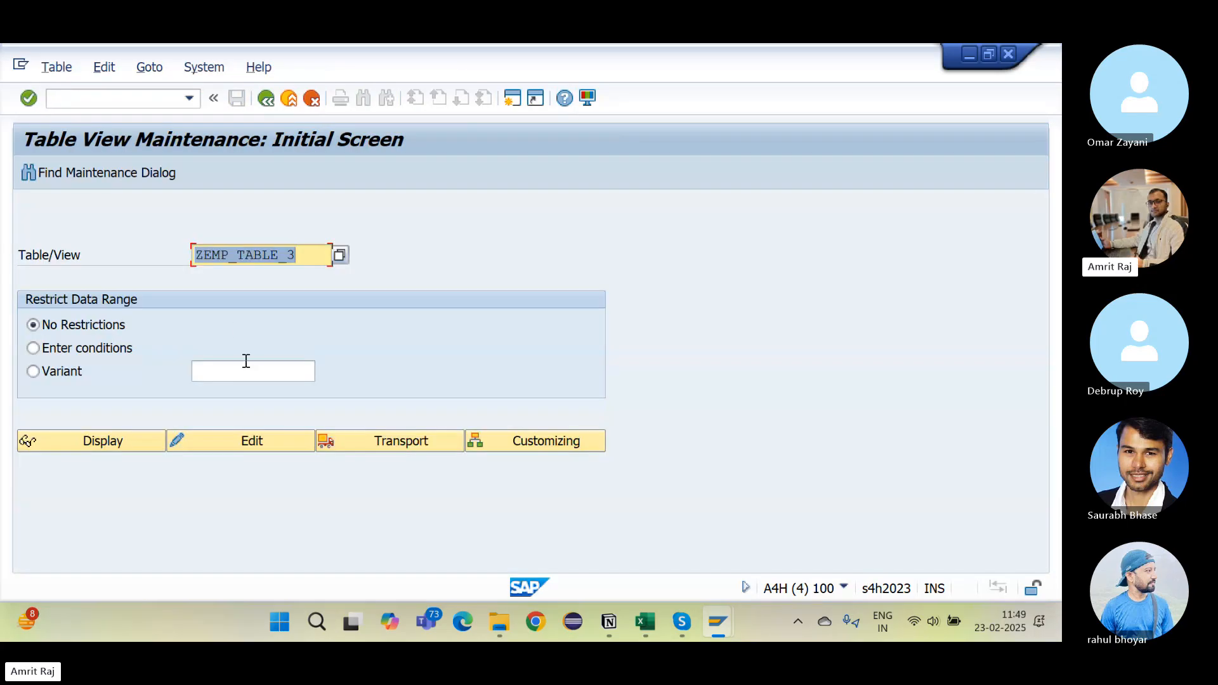
Step: In edit mode, add a new entry with Emp Id 102, the suggested name, and department CLOUD
left_click(262, 440)
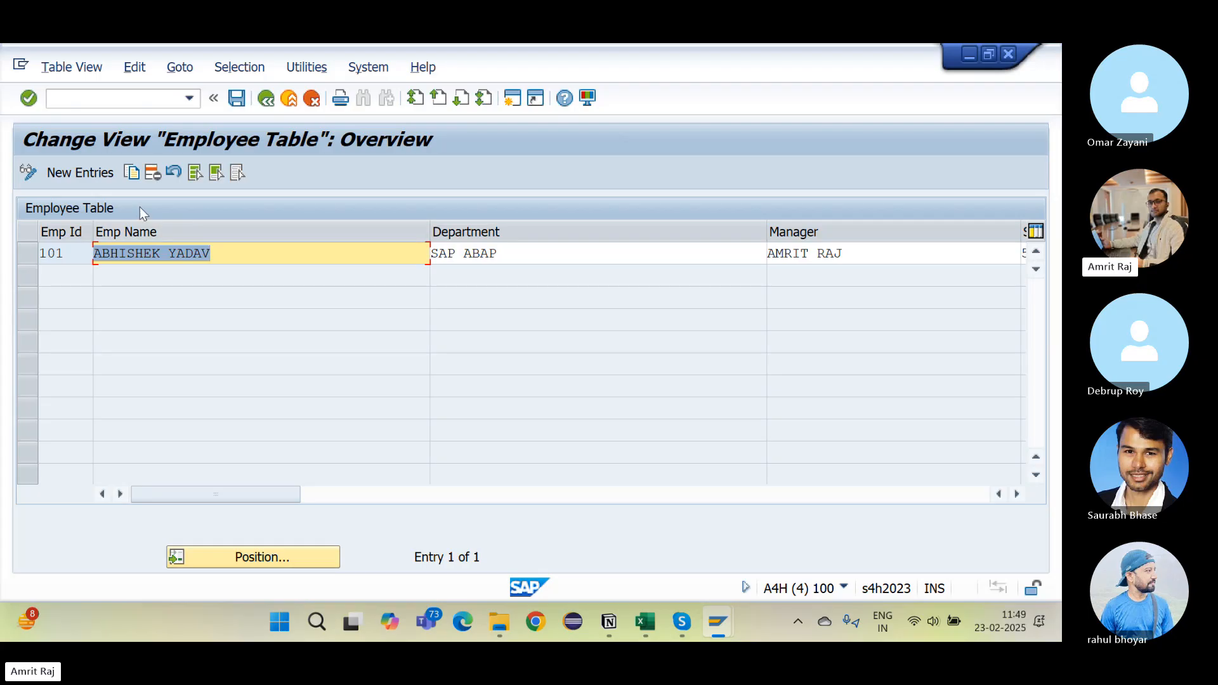
left_click(99, 175)
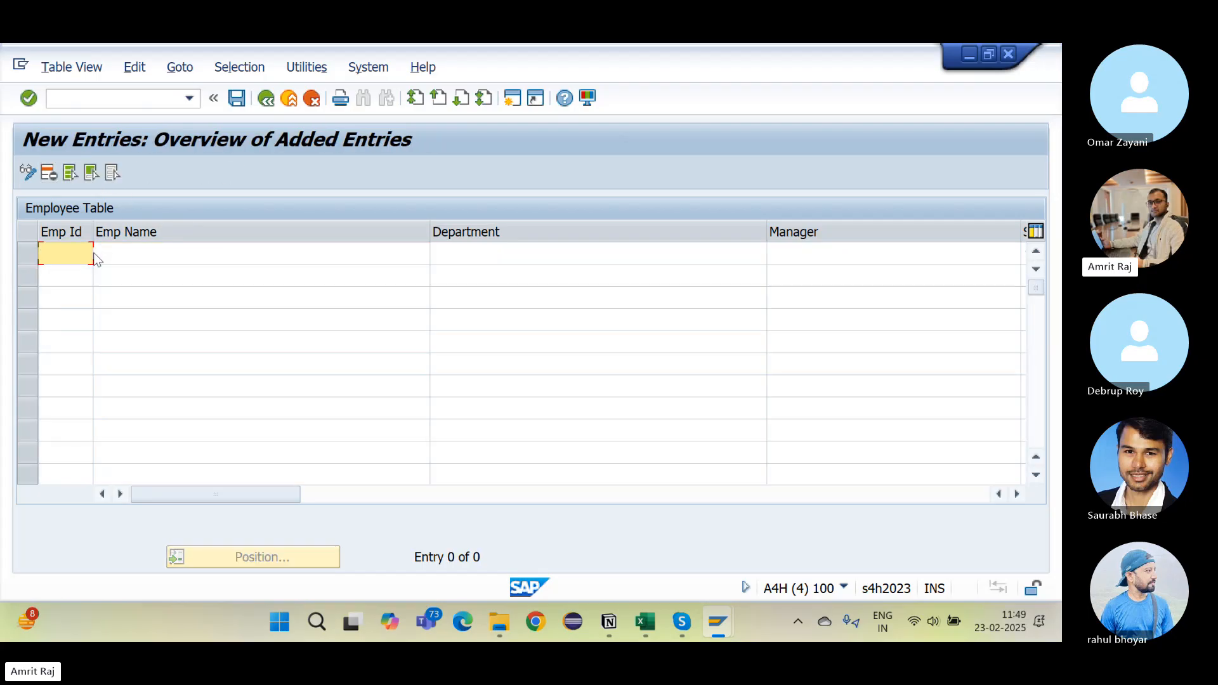
type("102")
key("Tab")
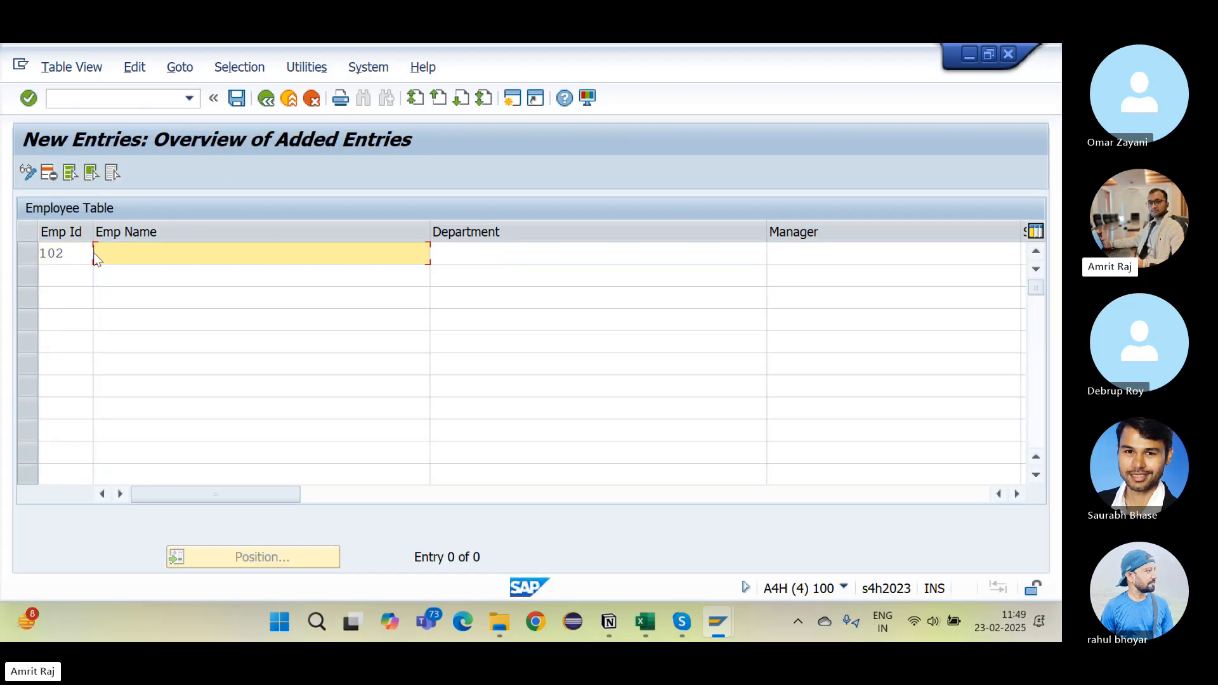
type("S")
key("Down")
key("Return")
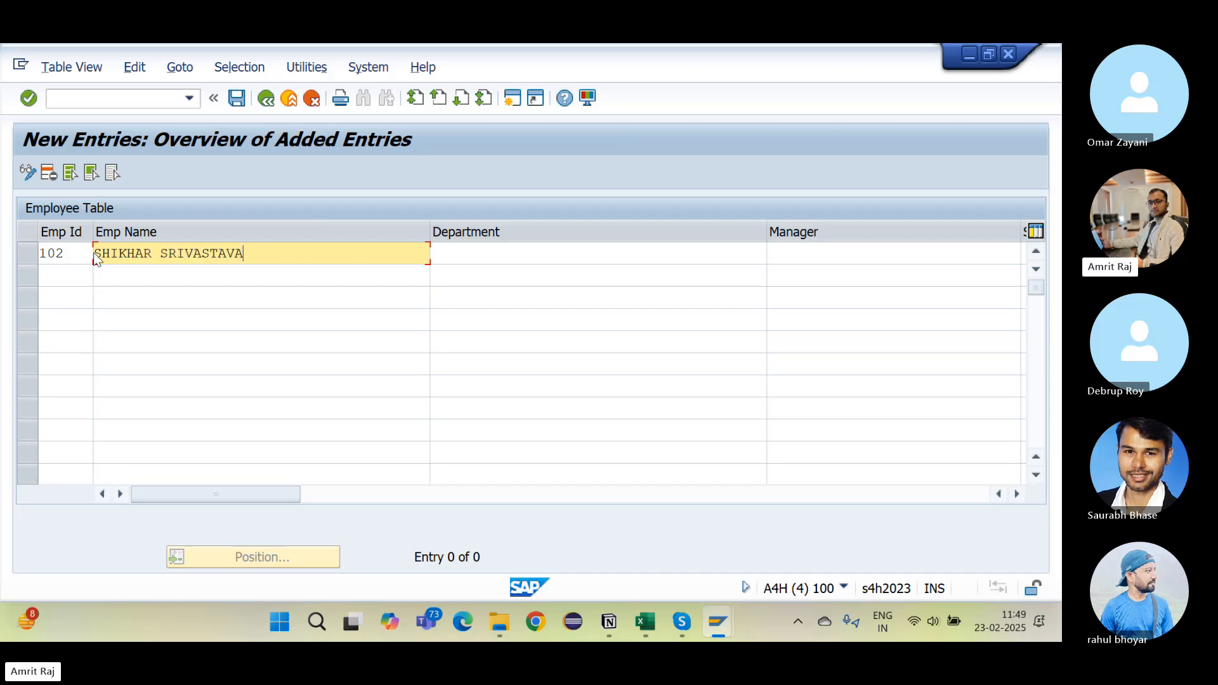
key("Tab")
key("Down")
key("Down")
key("Up")
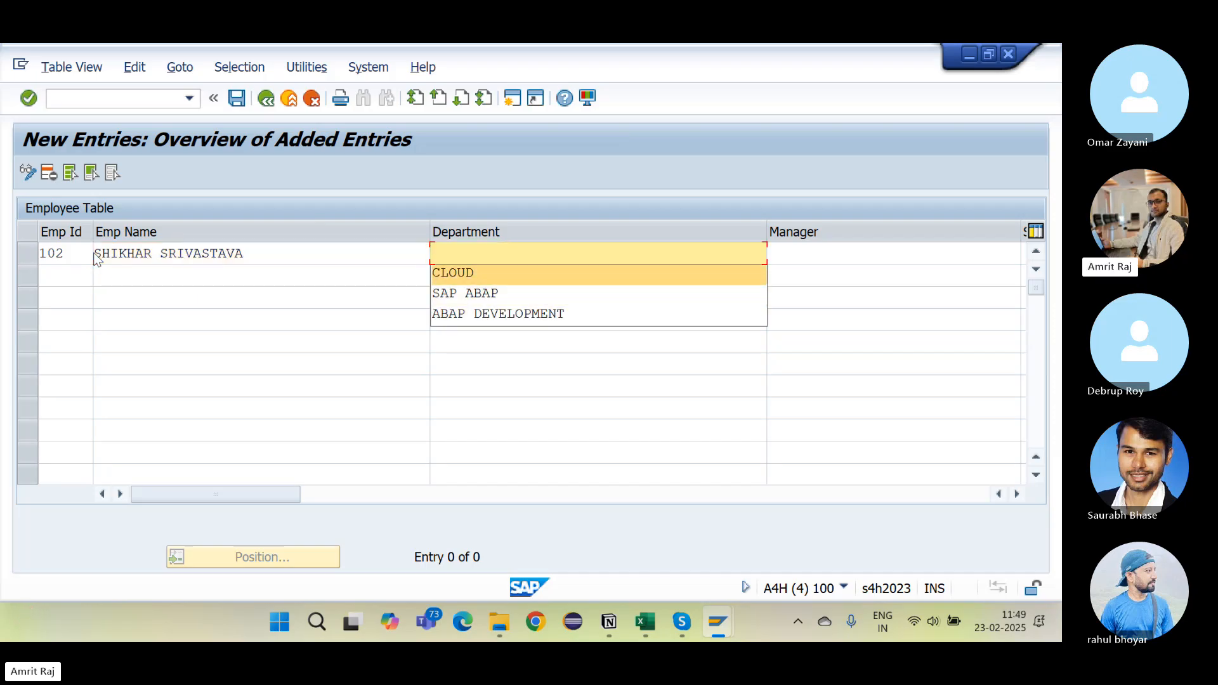
key("Return")
Step: Complete the row with the suggested manager, salary 3000 and EUR, save, and go back
key("Tab")
key("Down")
key("Return")
key("Tab")
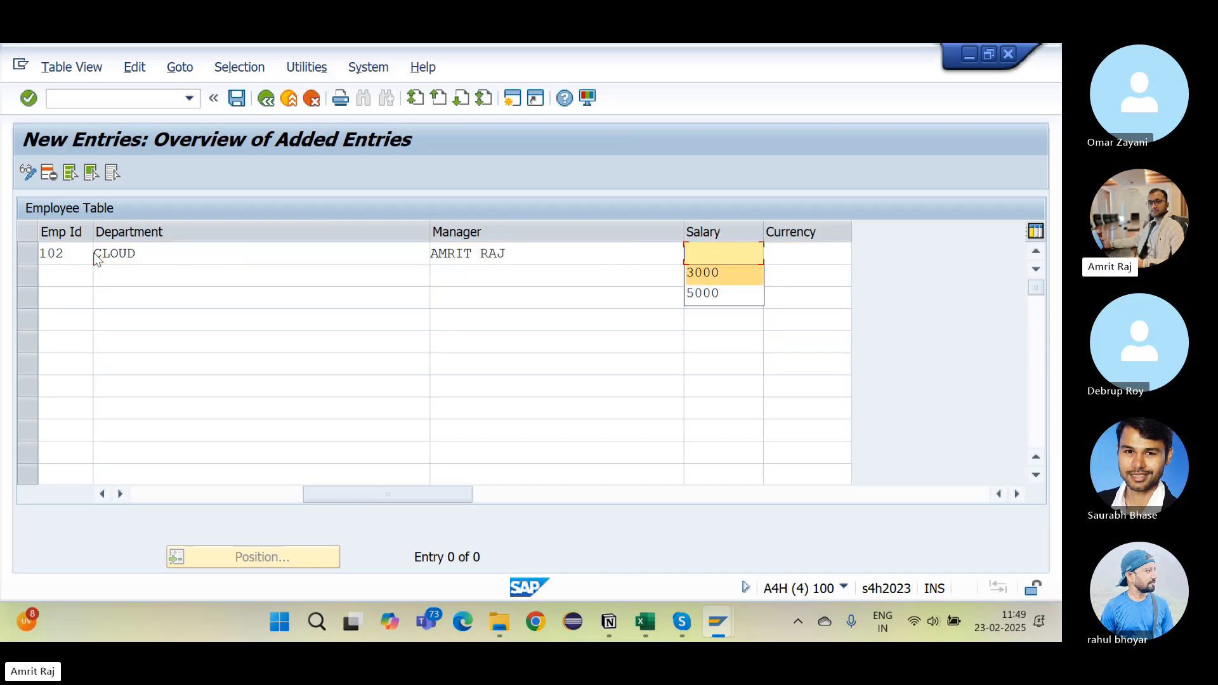
key("Down")
key("Return")
key("Tab")
key("Down")
key("Return")
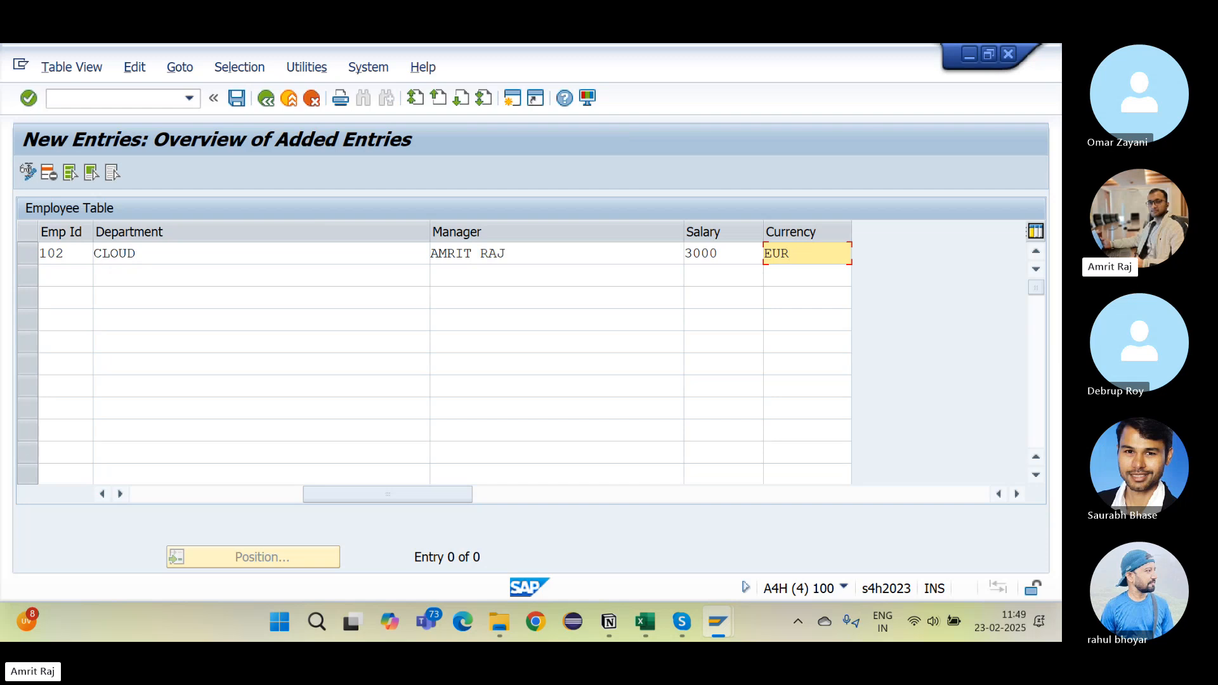
left_click(238, 99)
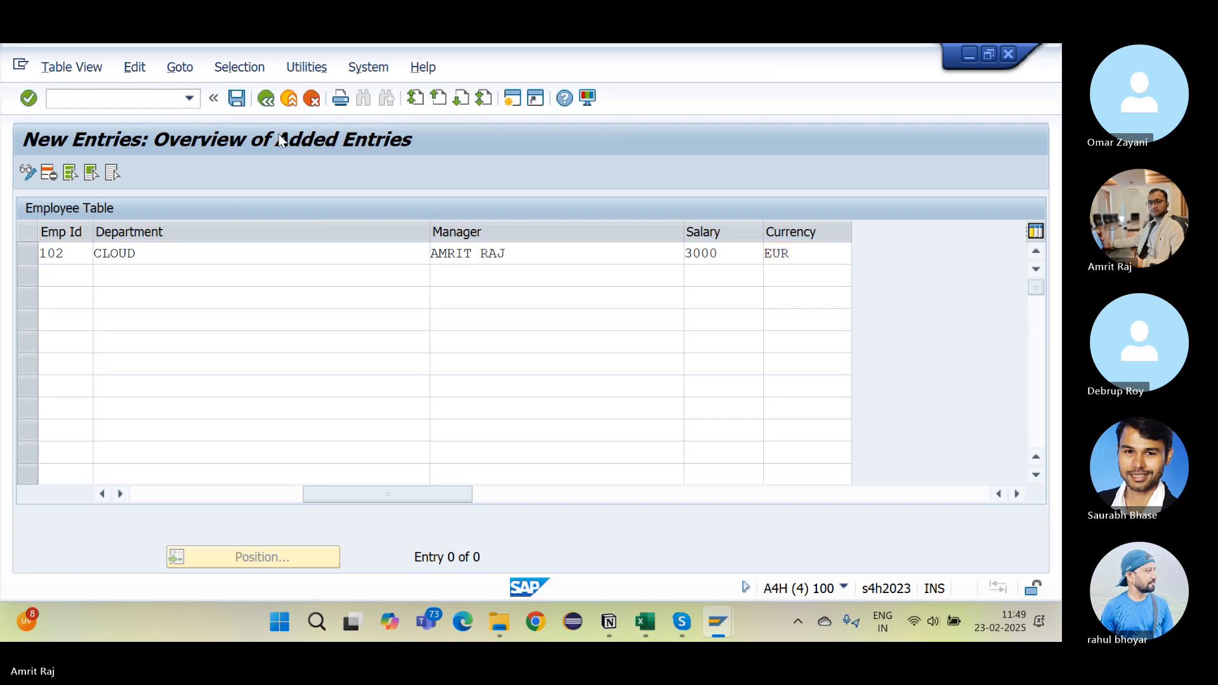
left_click(266, 100)
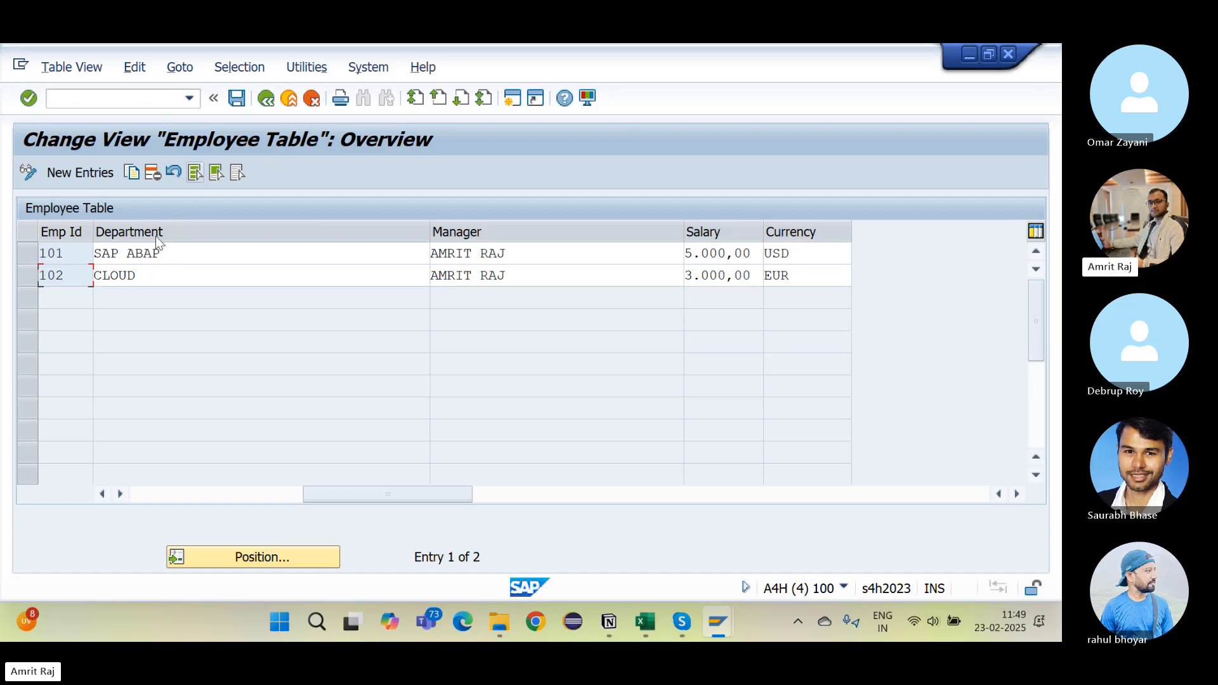
left_click(267, 100)
Step: In change mode, propose overview screen 2 and single screen 3, then save the dialog settings
key("alt+Tab")
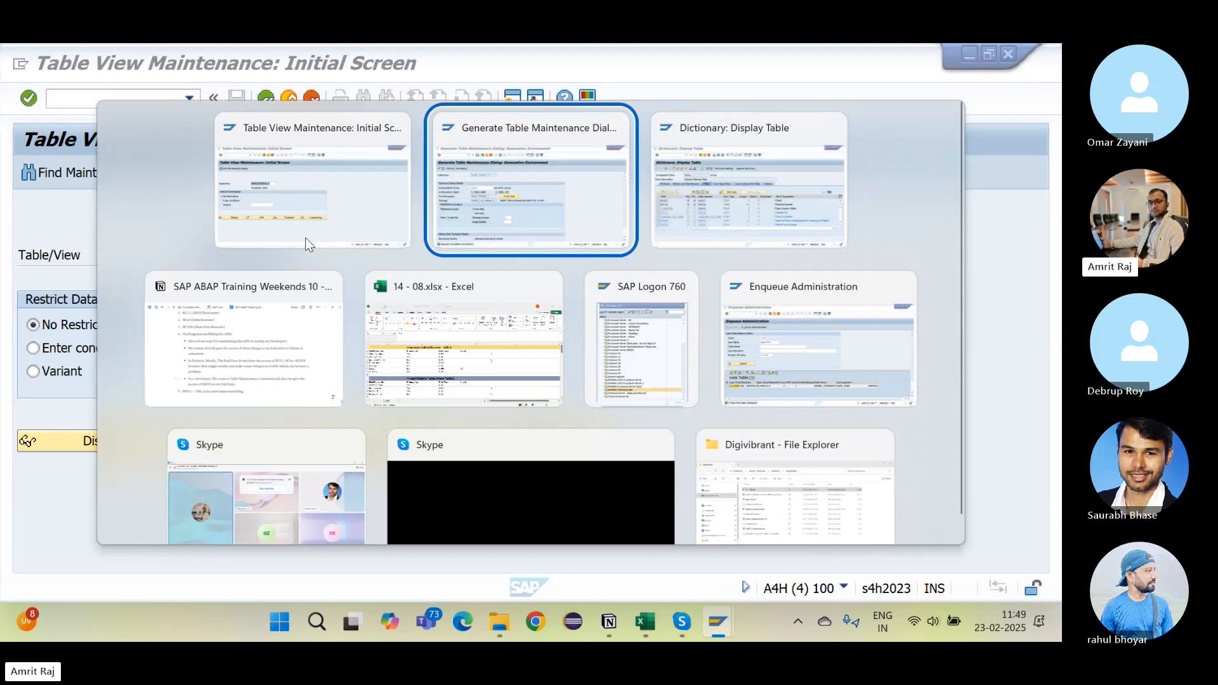
left_click(216, 418)
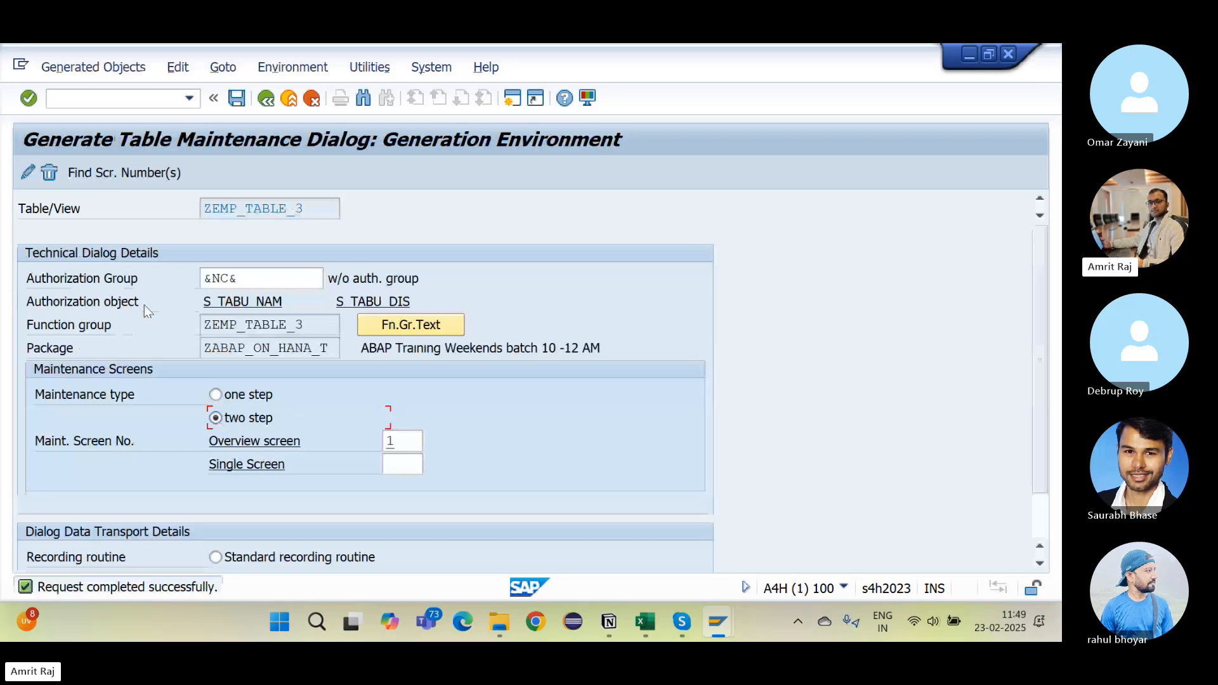
left_click(54, 174)
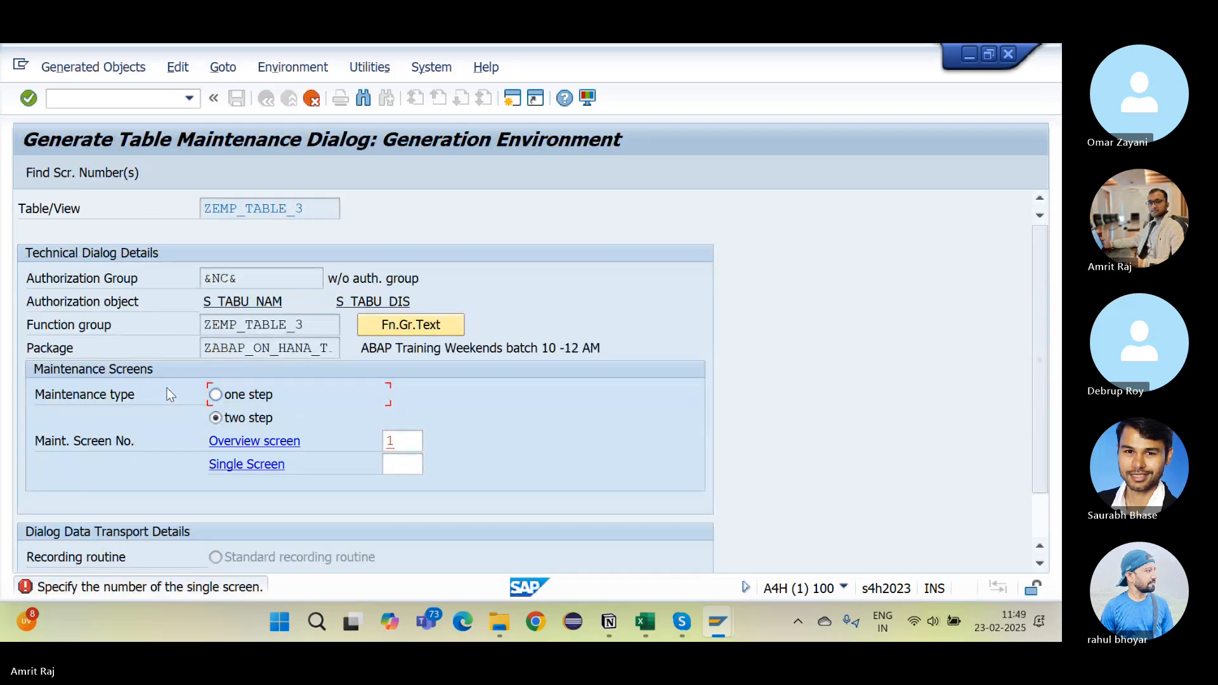
left_click(82, 173)
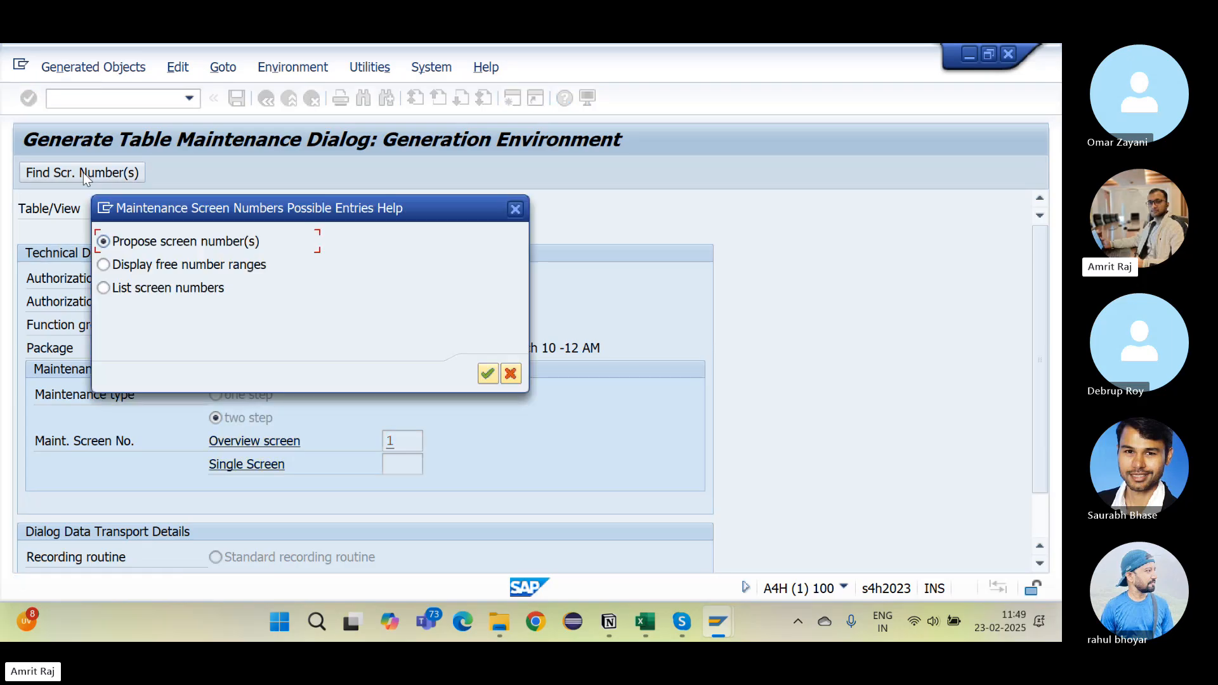
key("Return")
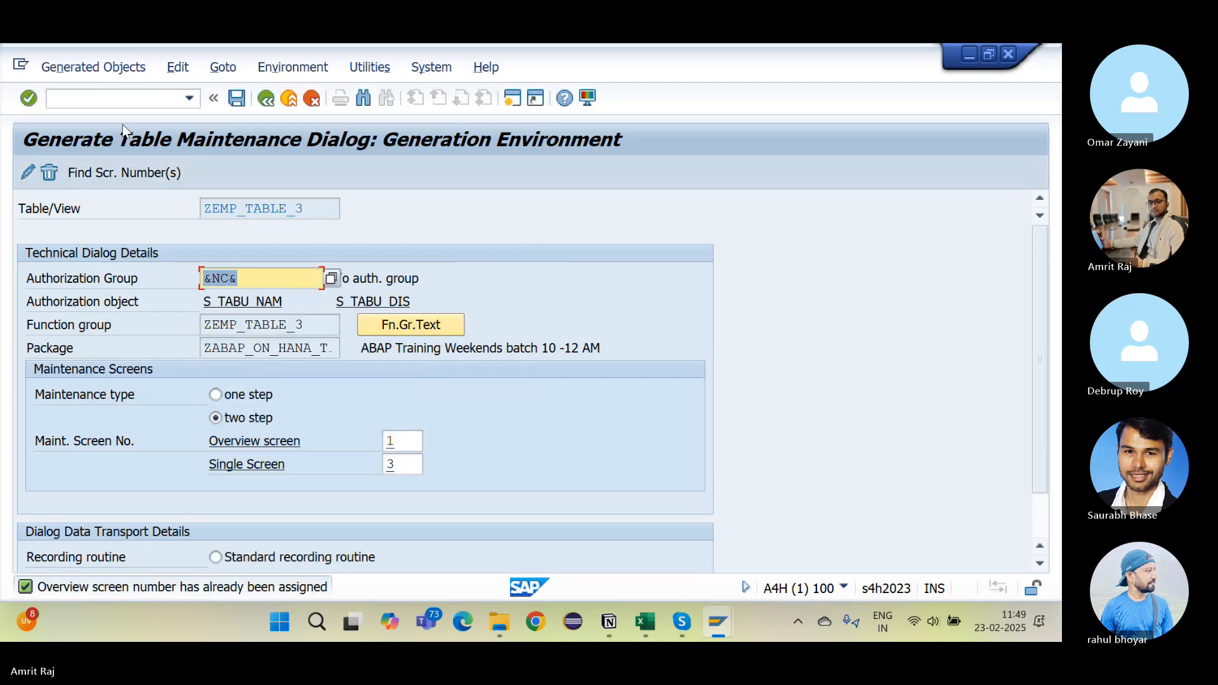
left_click(237, 100)
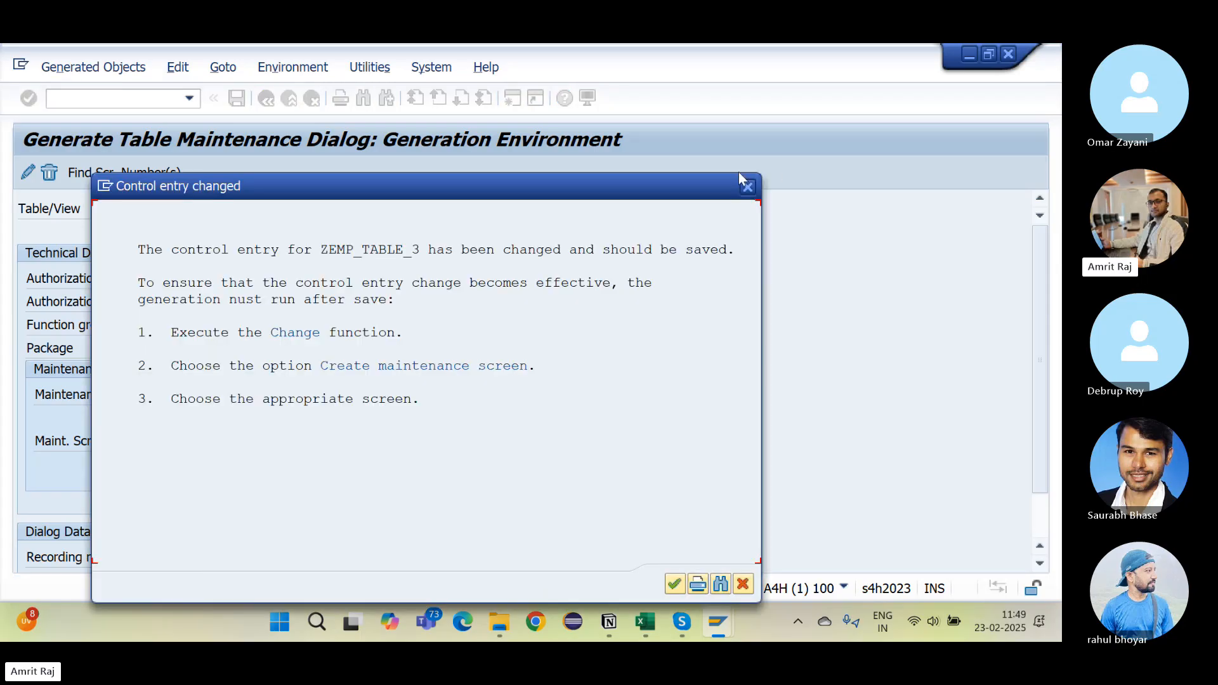
left_click(747, 188)
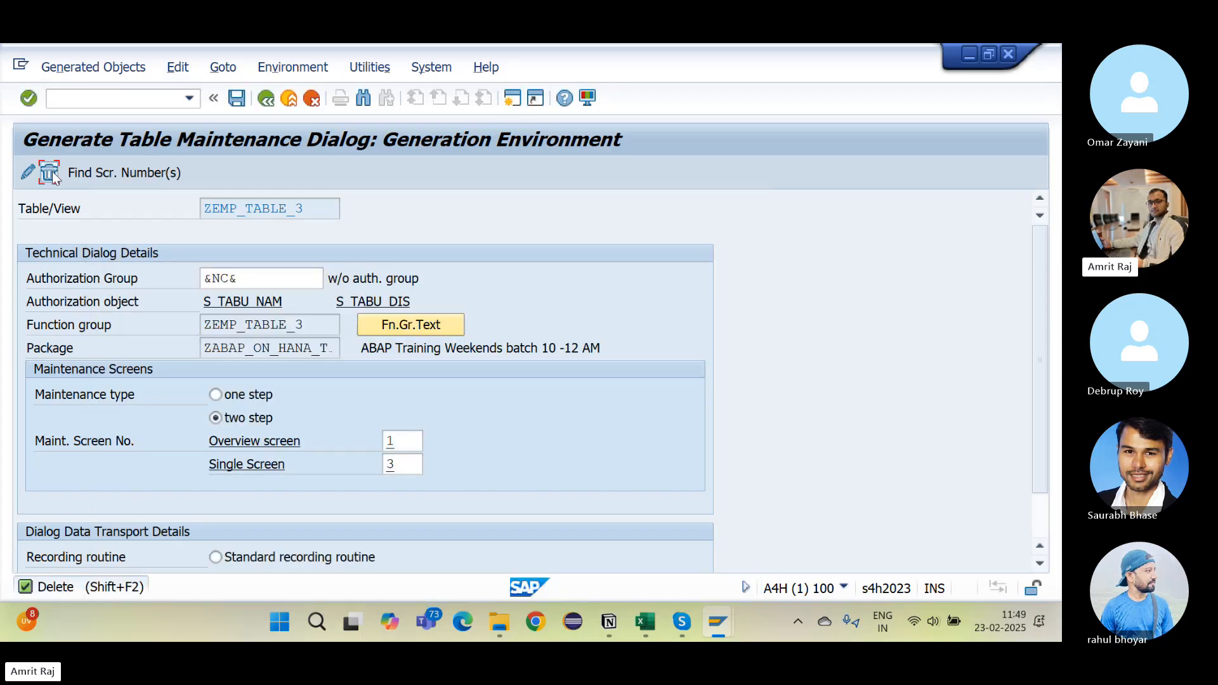
Step: Delete and regenerate the two-step maintenance dialog, copy ZEMP_TABLE_3, and exit the generation screen
left_click(50, 173)
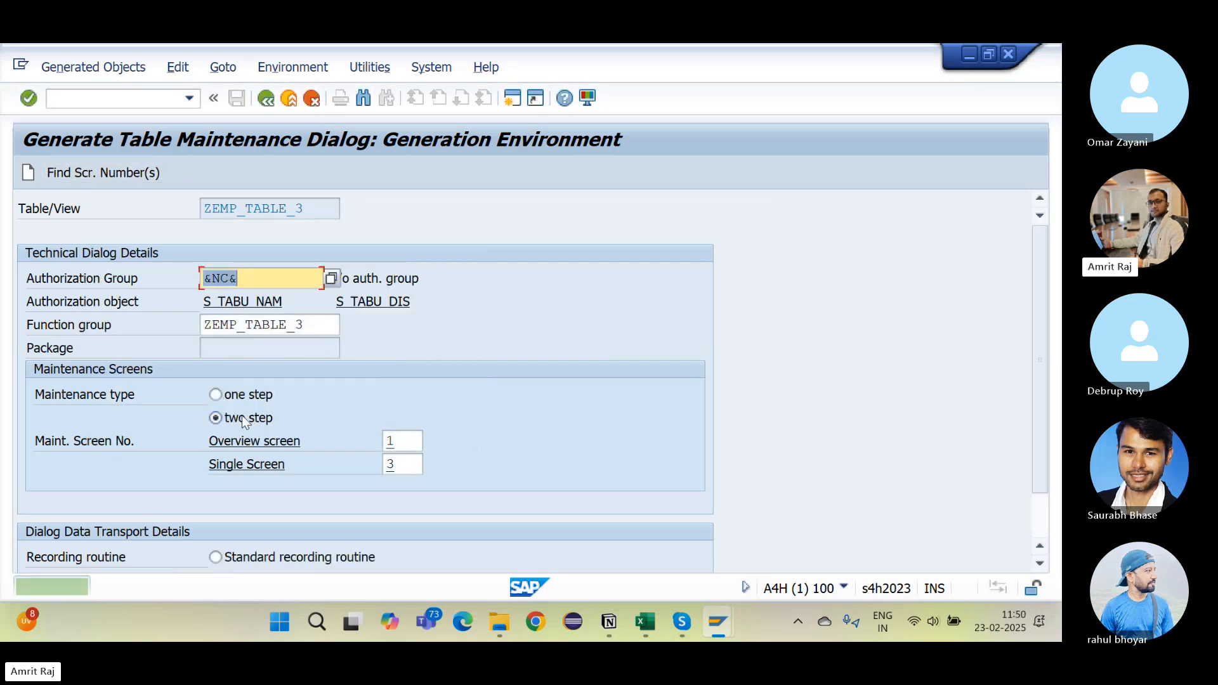
left_click(98, 169)
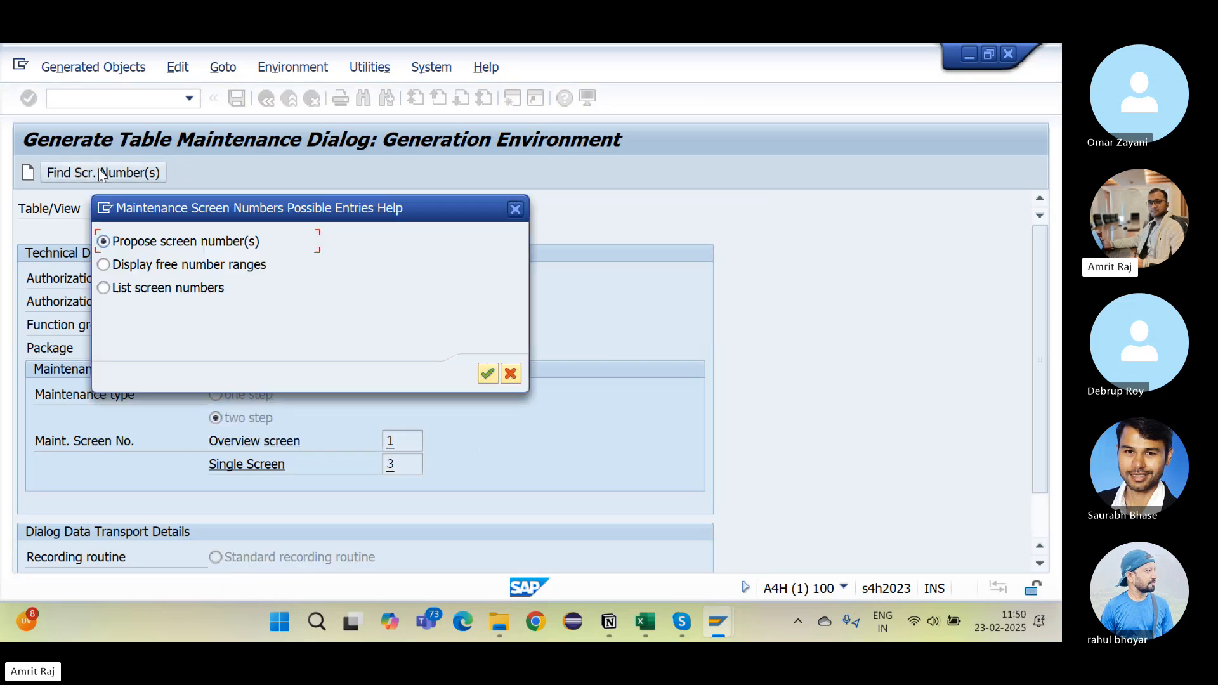
key("Return")
left_click(30, 173)
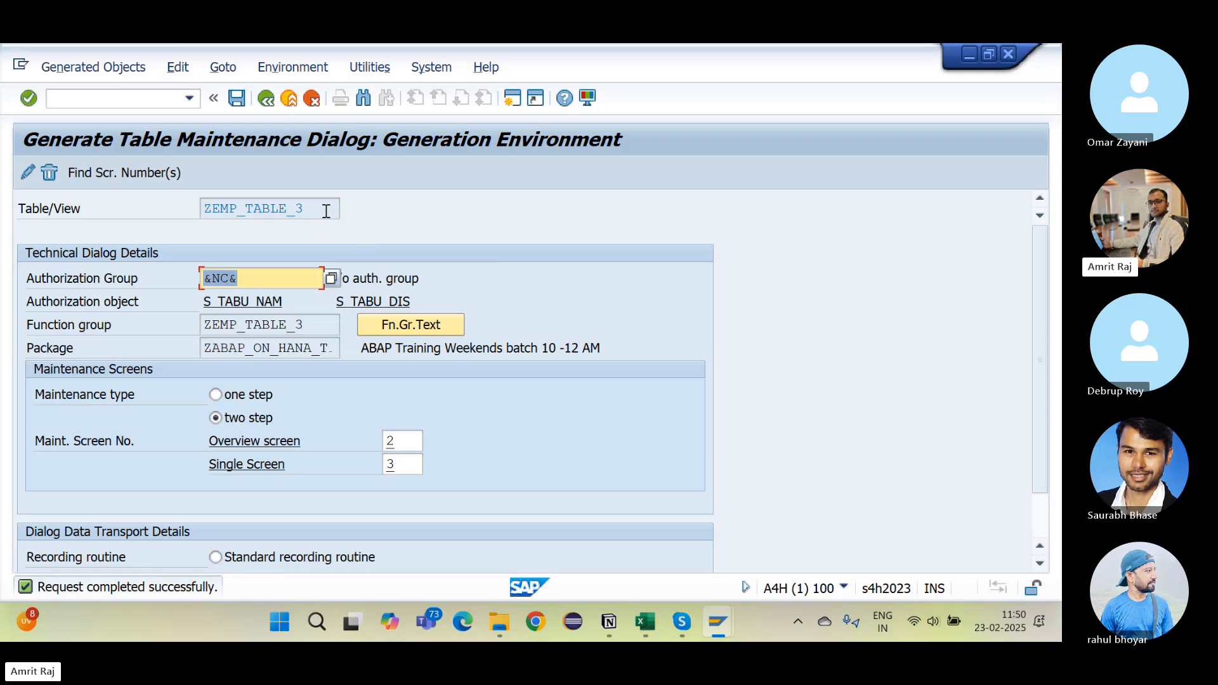
left_click_drag(326, 210, 116, 222)
key("ctrl+c")
key("F3")
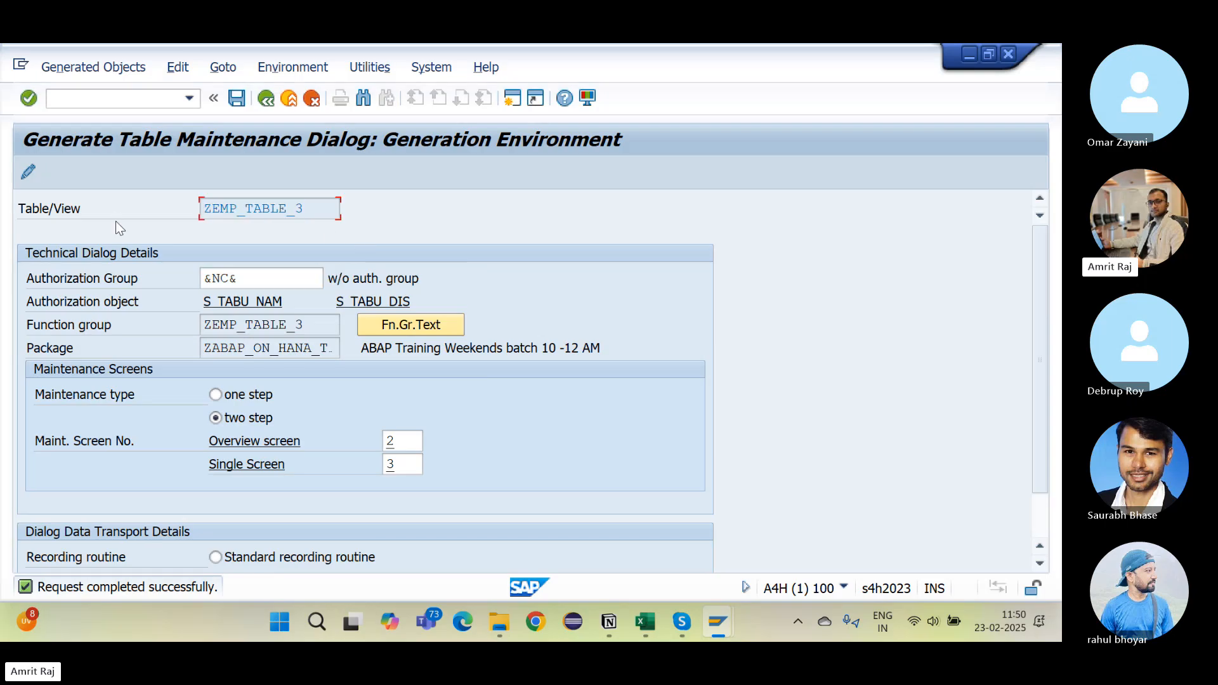
left_click(96, 101)
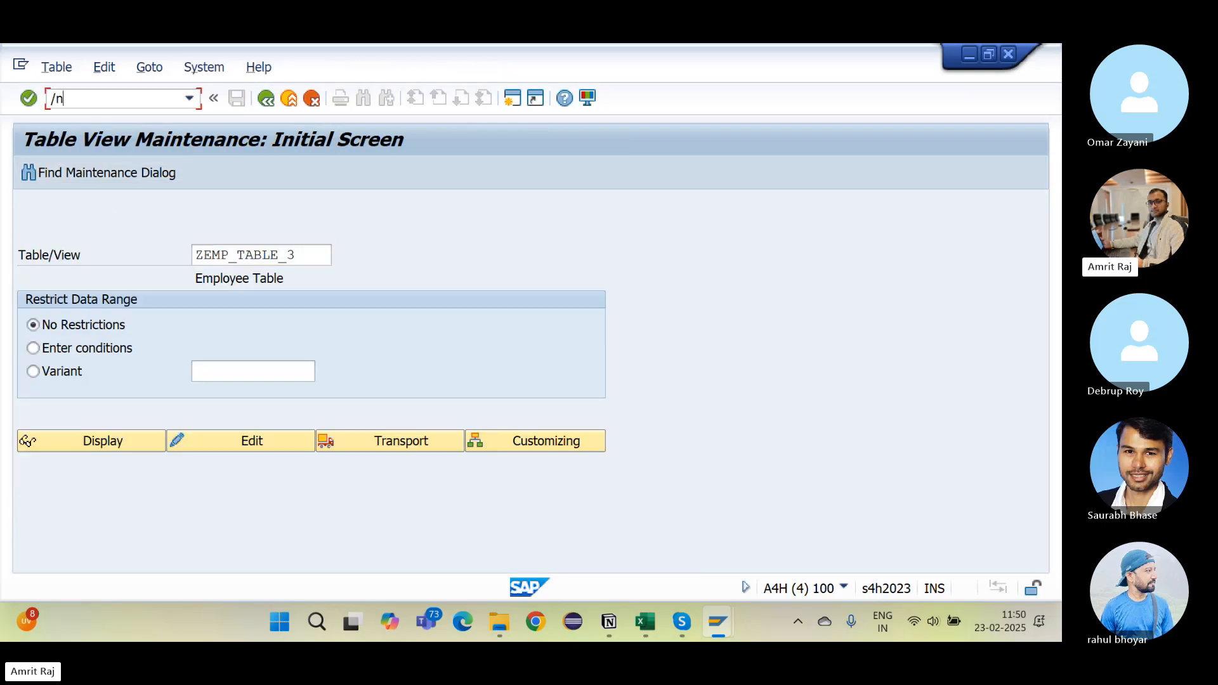
Step: Run SM30 for ZEMP_TABLE_3, view entries and the New Entries form, then return to the generator
key("Return")
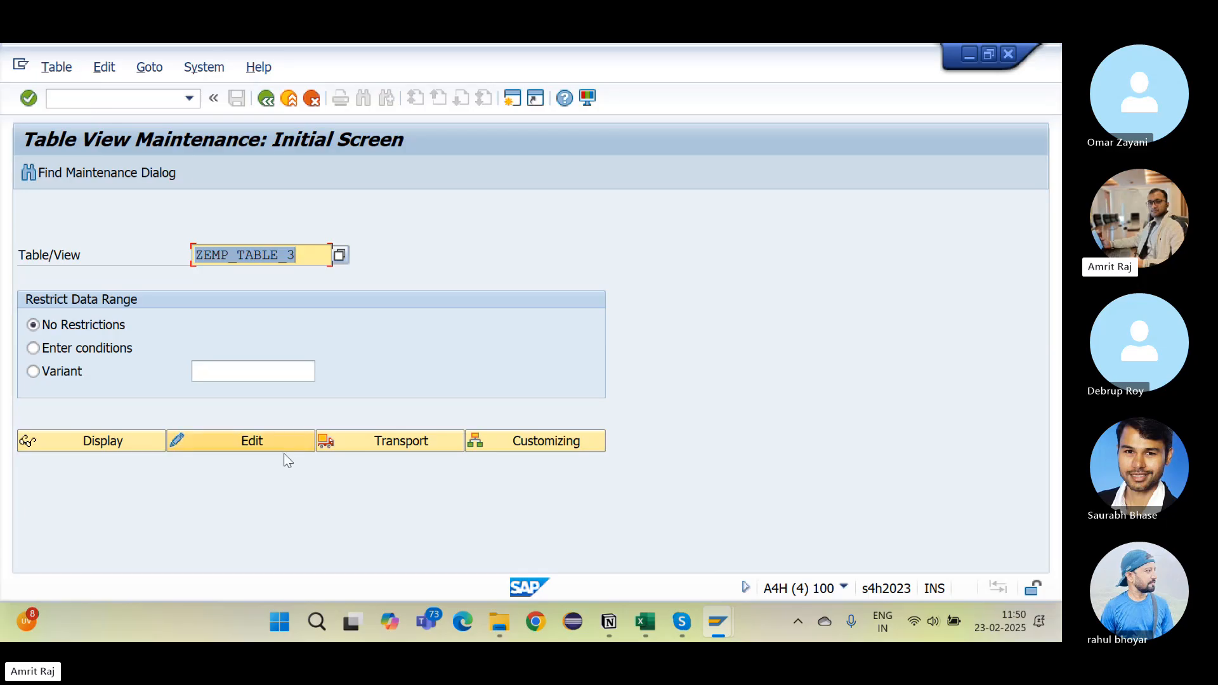
left_click(260, 448)
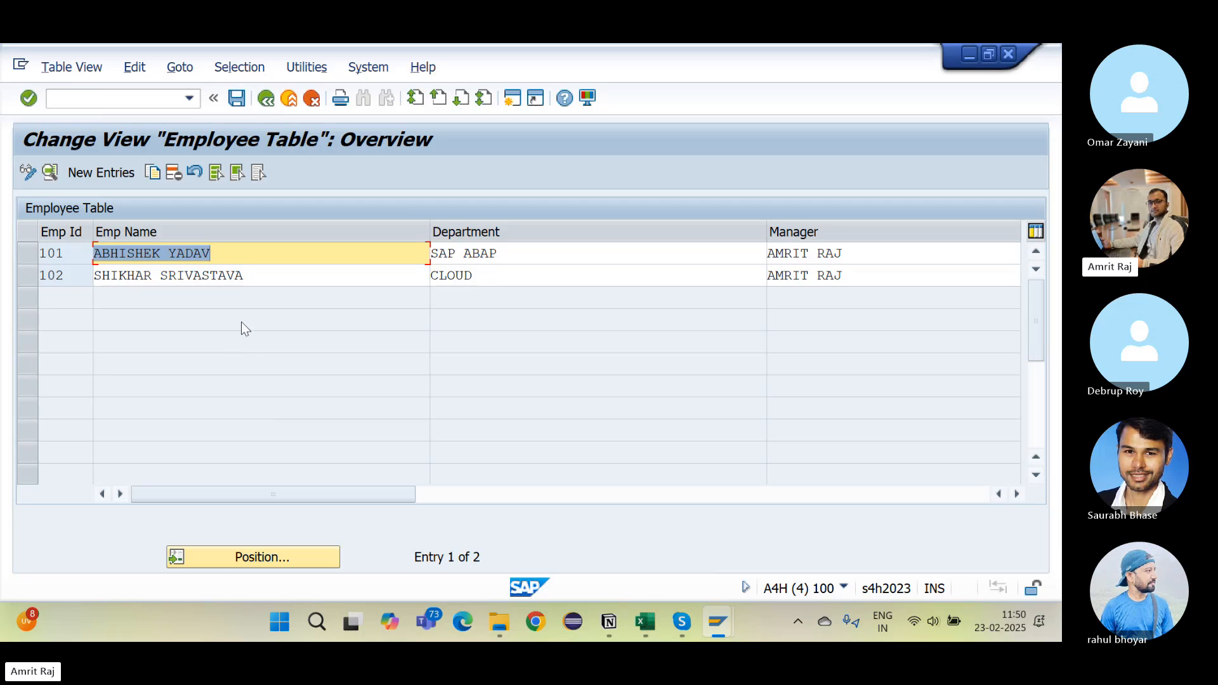
left_click(97, 170)
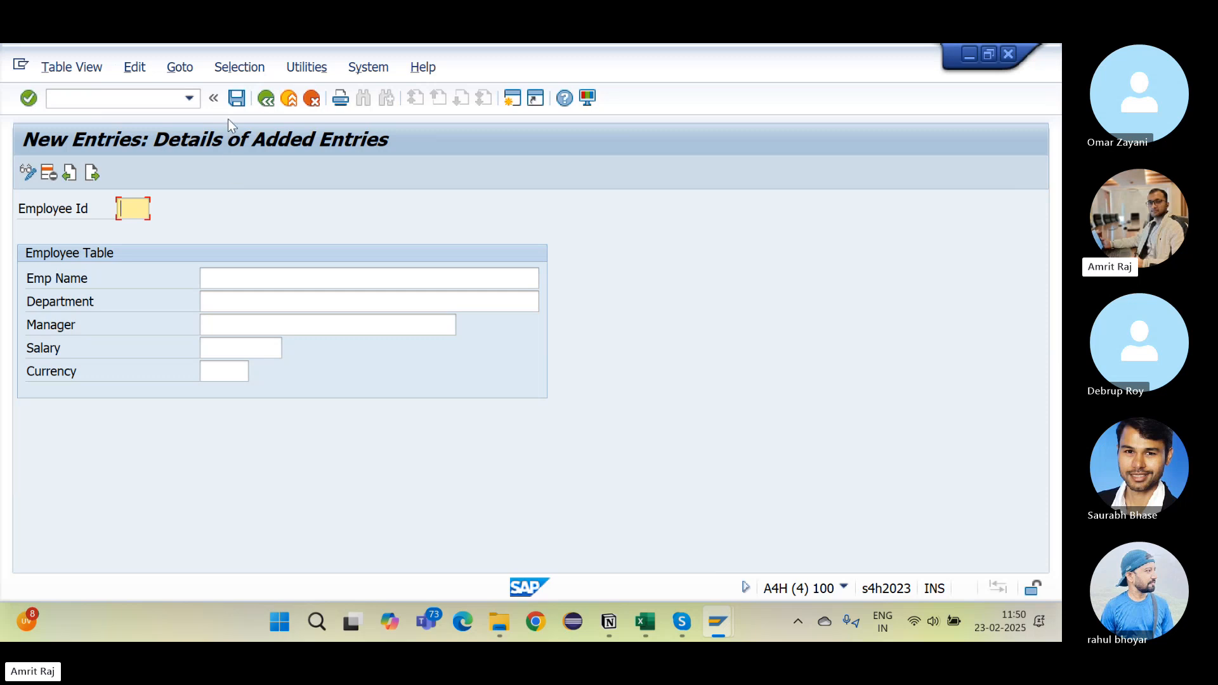
left_click(266, 98)
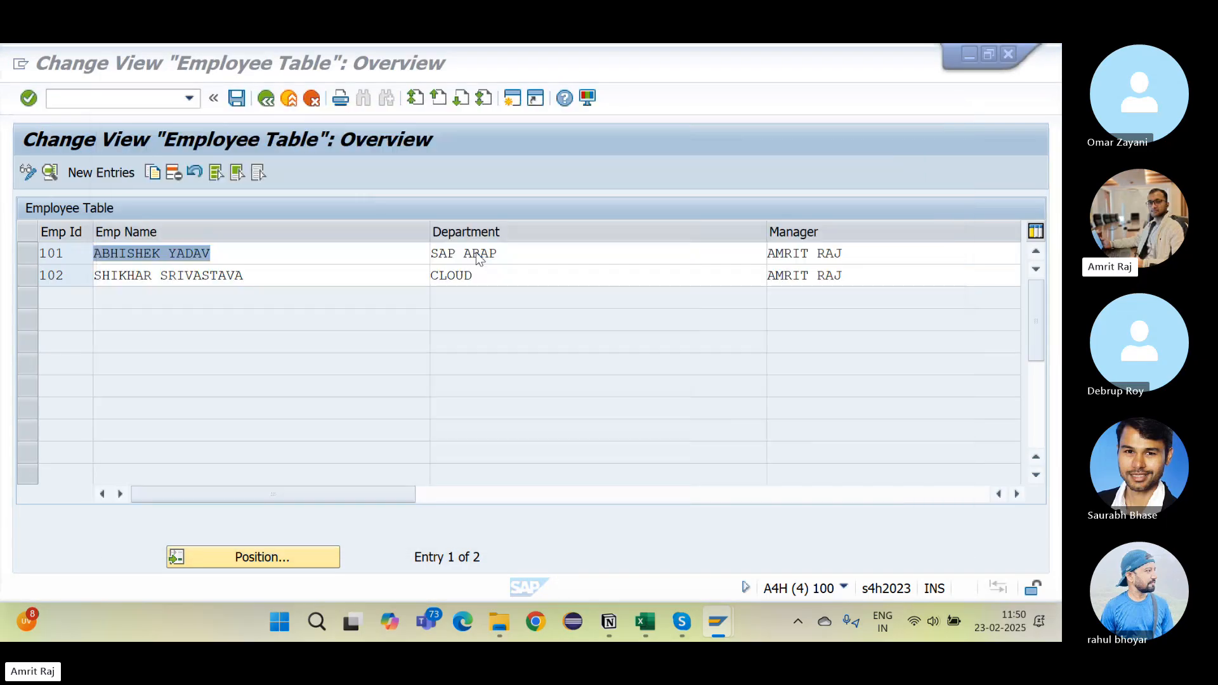
key("alt+Tab")
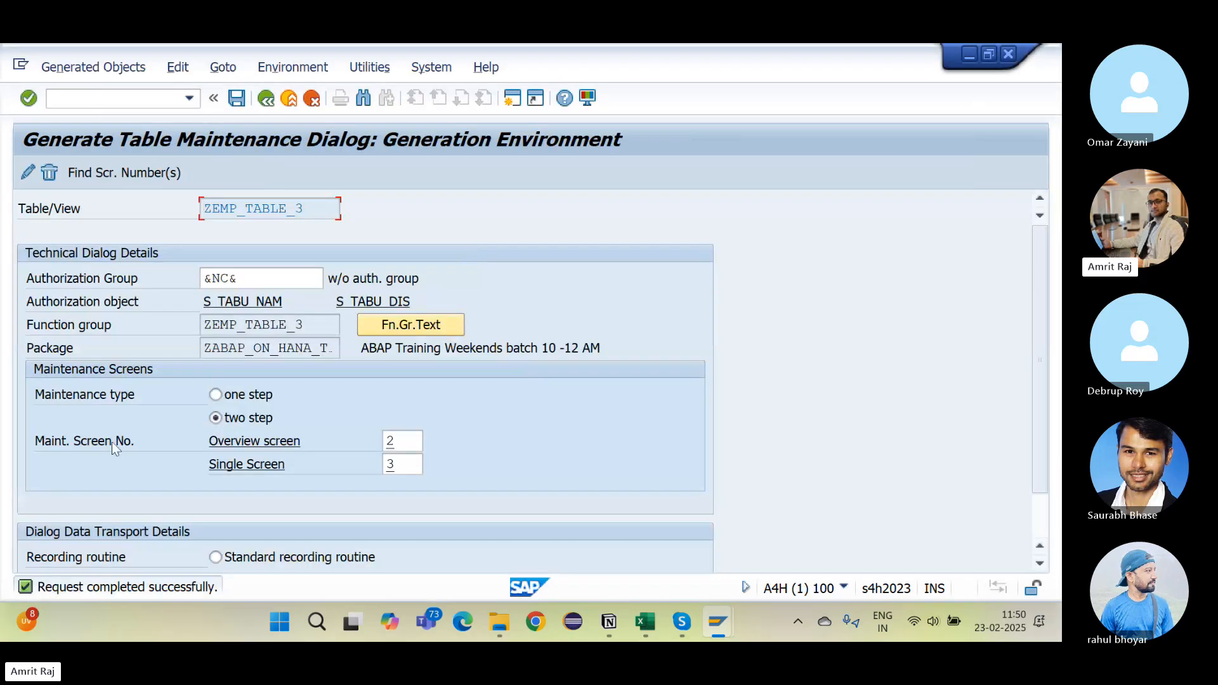
Step: Delete the dialog and recreate it as one step with proposed overview screen 1
left_click(50, 174)
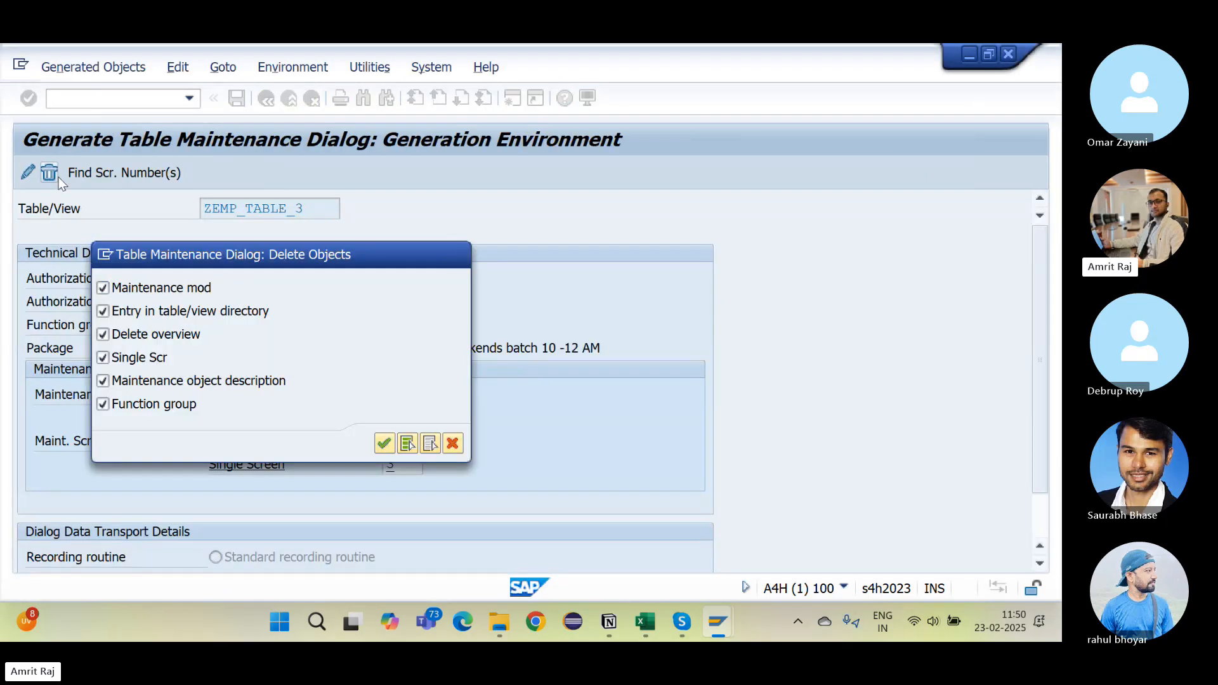
key("Return")
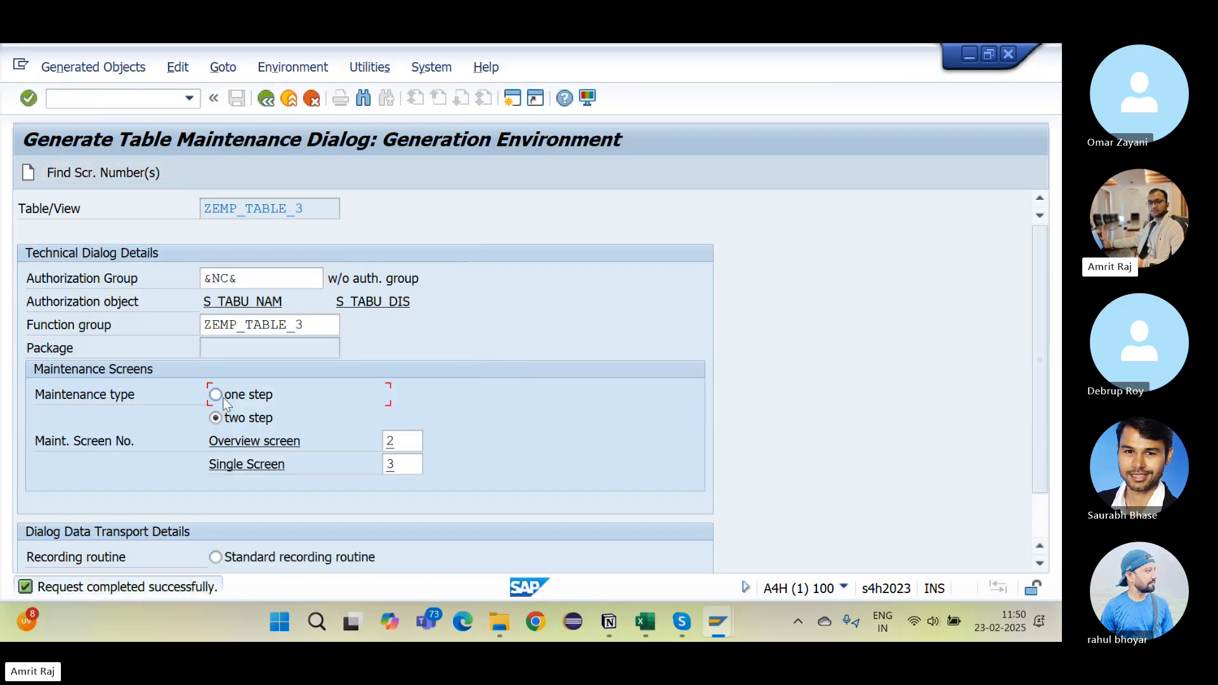
left_click(223, 398)
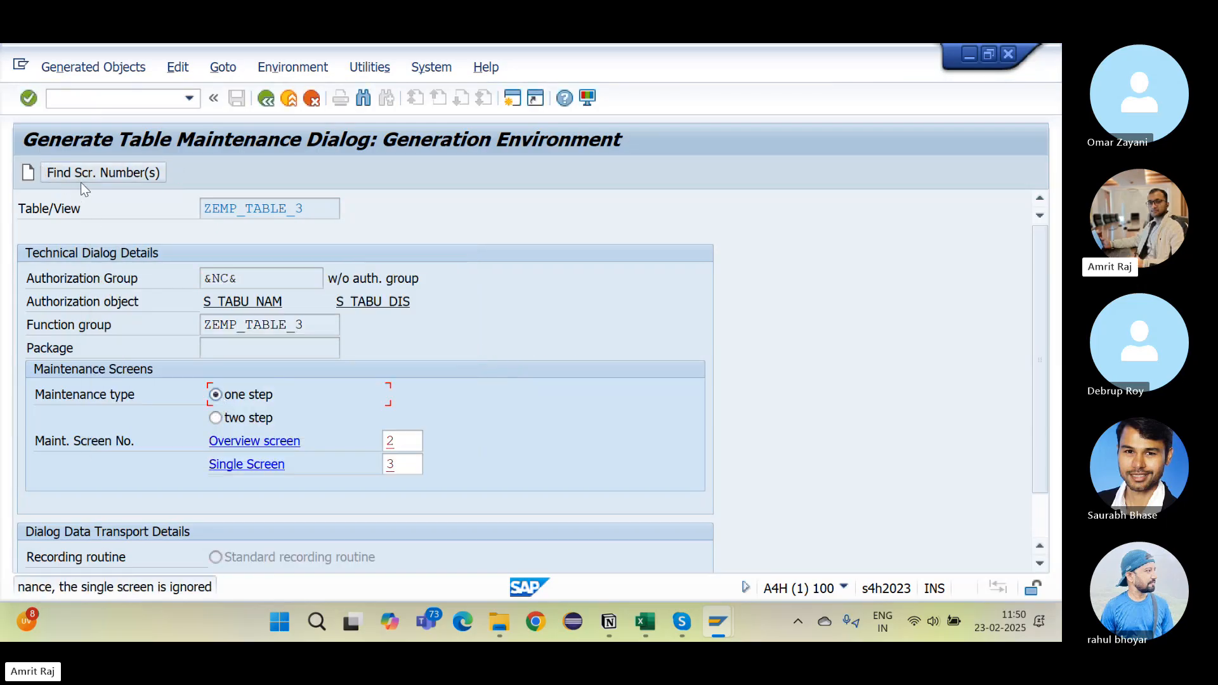
left_click(81, 182)
key("Return")
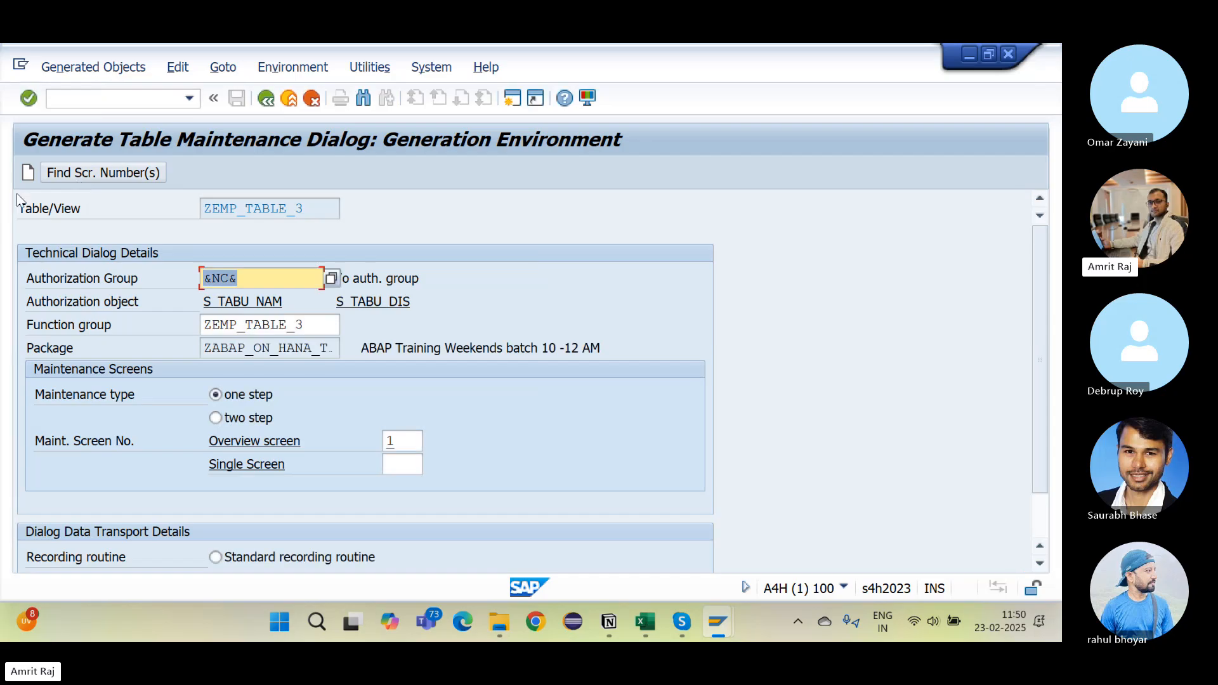
left_click(33, 170)
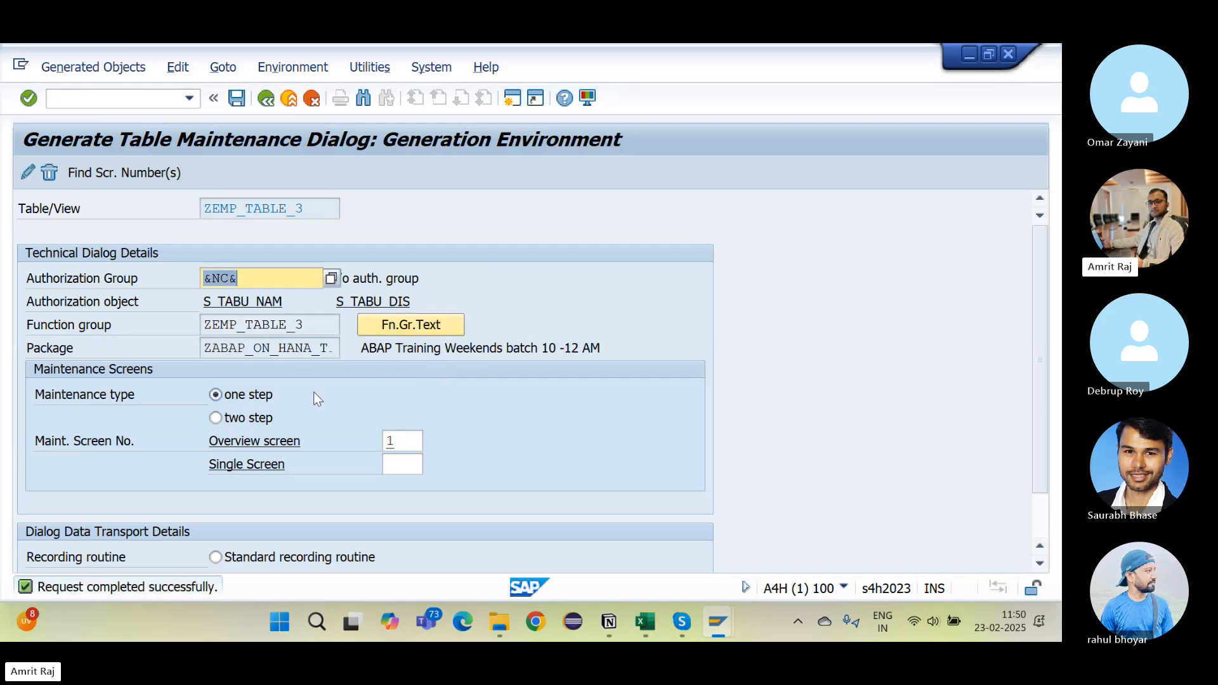
Step: Copy the five Employee Table Records rows (B39:G43) from 14 - 08.xlsx, then return to SAP
key("alt+Tab")
key("alt+Tab")
key("alt+Tab")
key("alt+Tab")
scroll(397, 508, "down", 2)
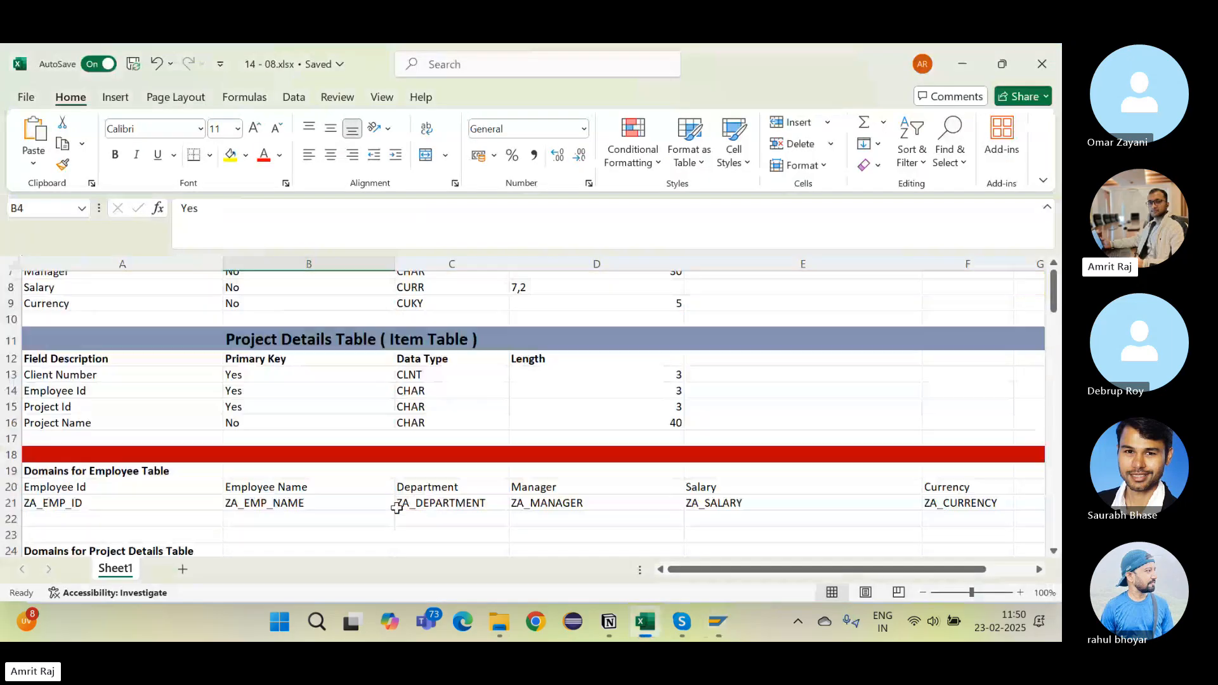
scroll(397, 508, "down", 9)
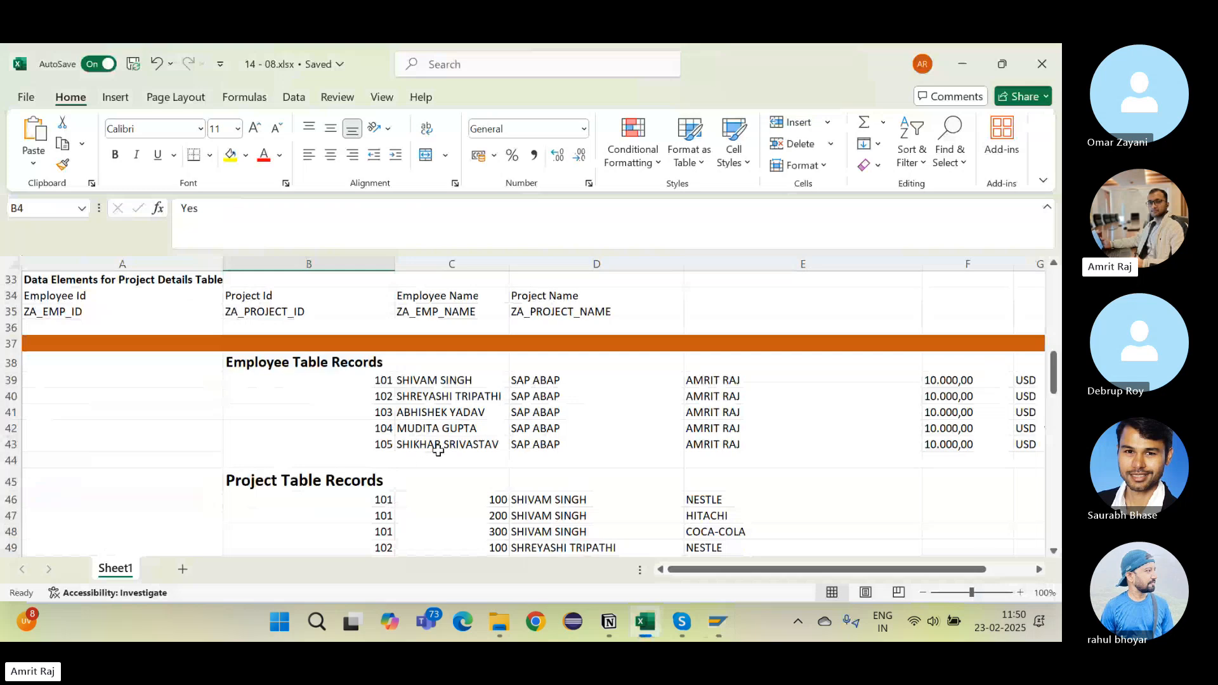
scroll(438, 449, "right", 3)
mouse_move(147, 382)
left_mouse_down()
mouse_move(854, 427)
mouse_move(835, 440)
left_mouse_up()
key("ctrl+c")
scroll(580, 476, "left", 3)
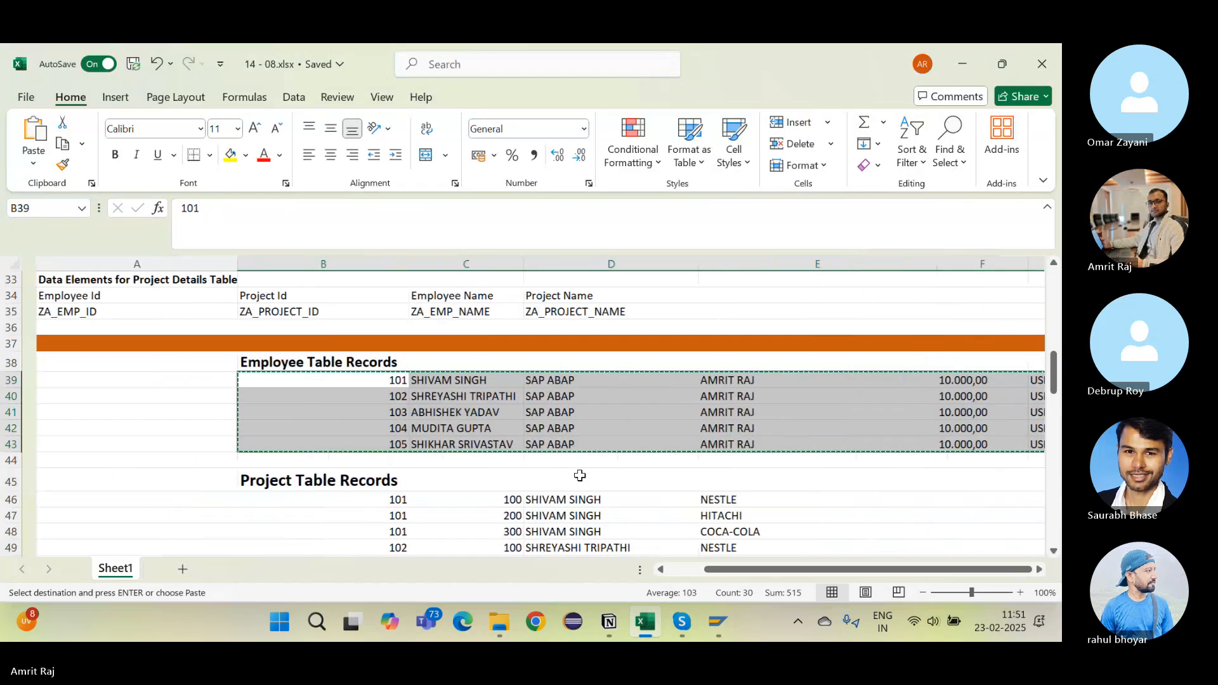
key("alt+Tab")
key("alt+Tab")
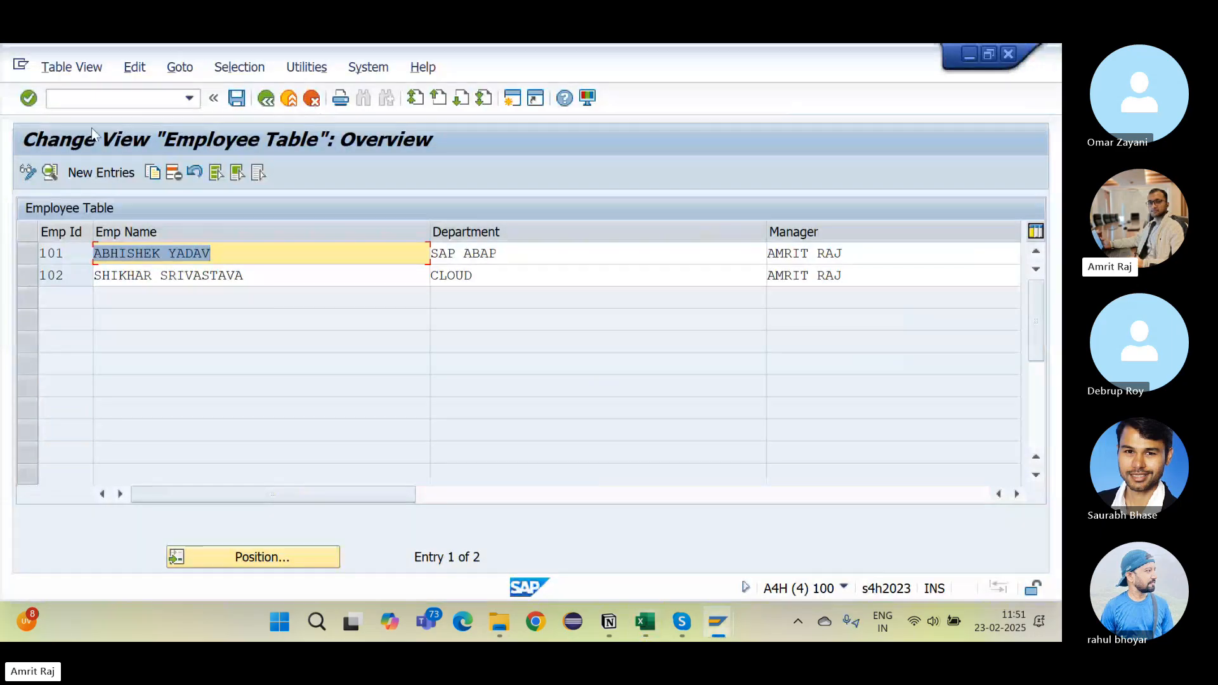
Step: Open ZEMP_TABLE_3 for editing in table maintenance via /nsm30
left_click(114, 104)
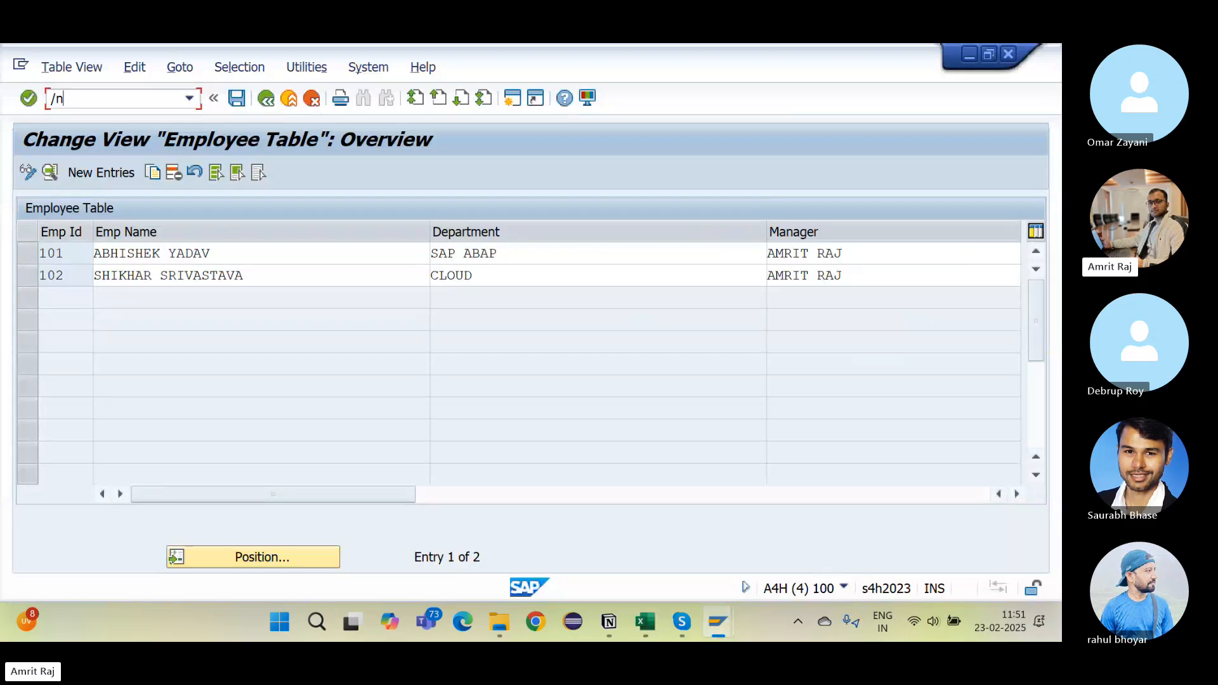
type("/nsm30")
key("Return")
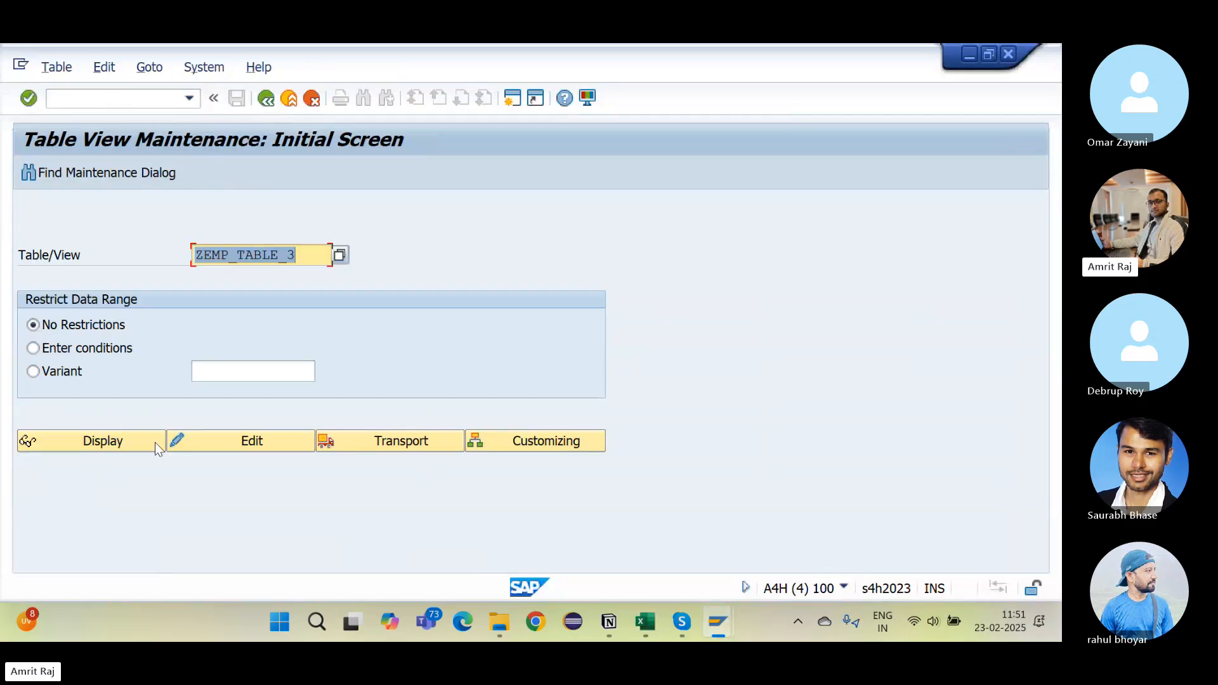
left_click(199, 445)
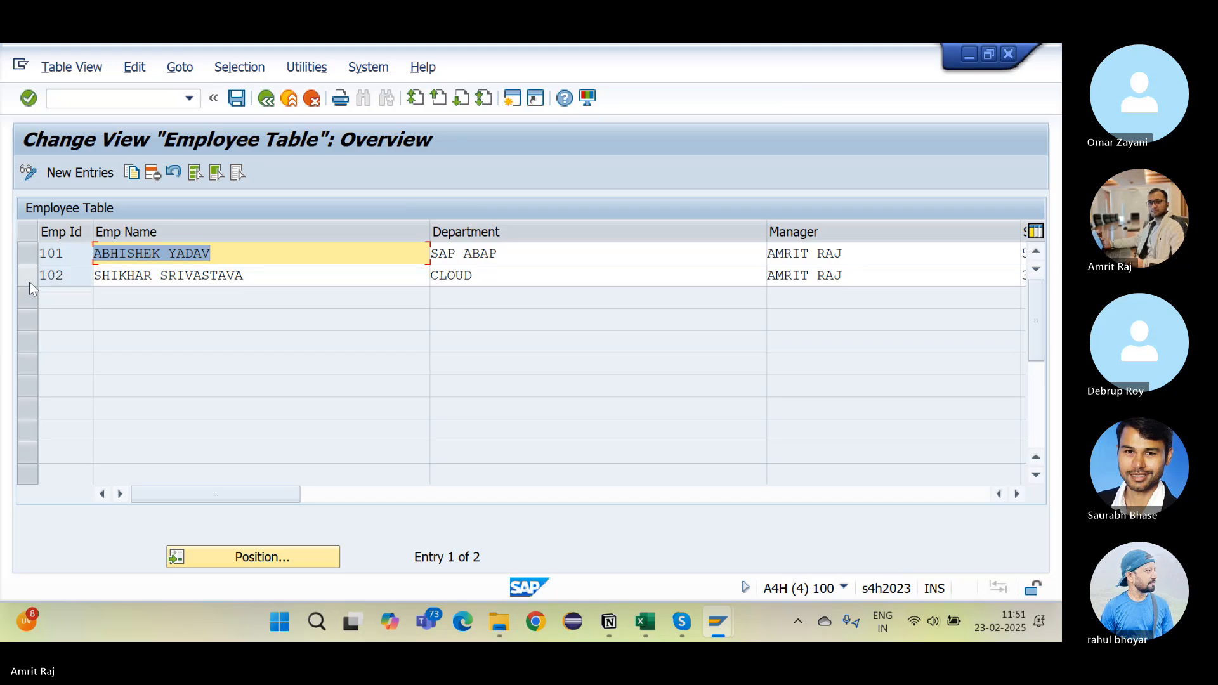
Step: Delete the employee 102 and 101 entries and dismiss the deletion notice
left_click(29, 282)
left_click(147, 172)
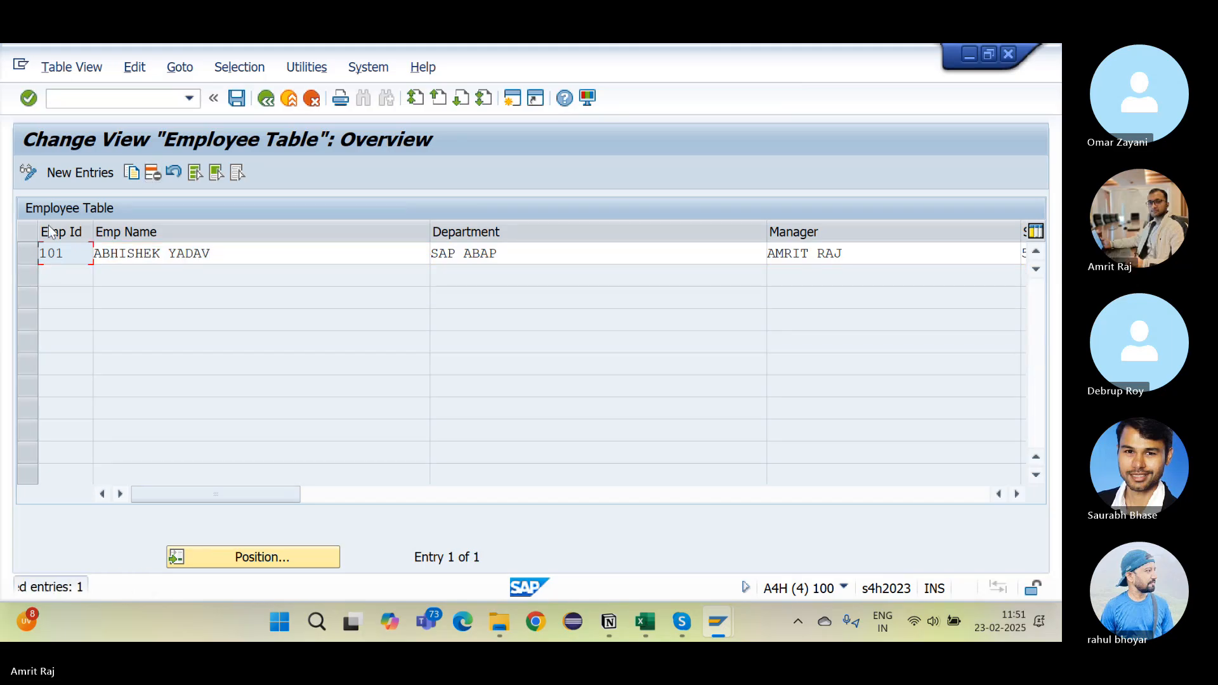
left_click(29, 253)
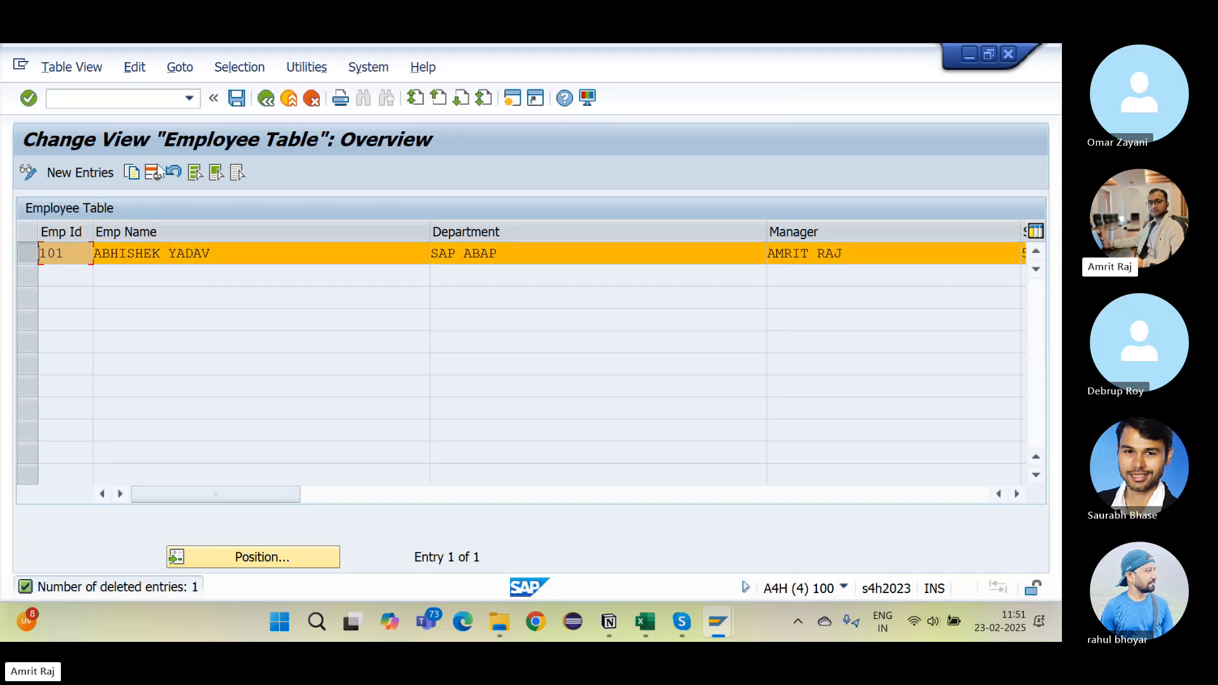
left_click(151, 173)
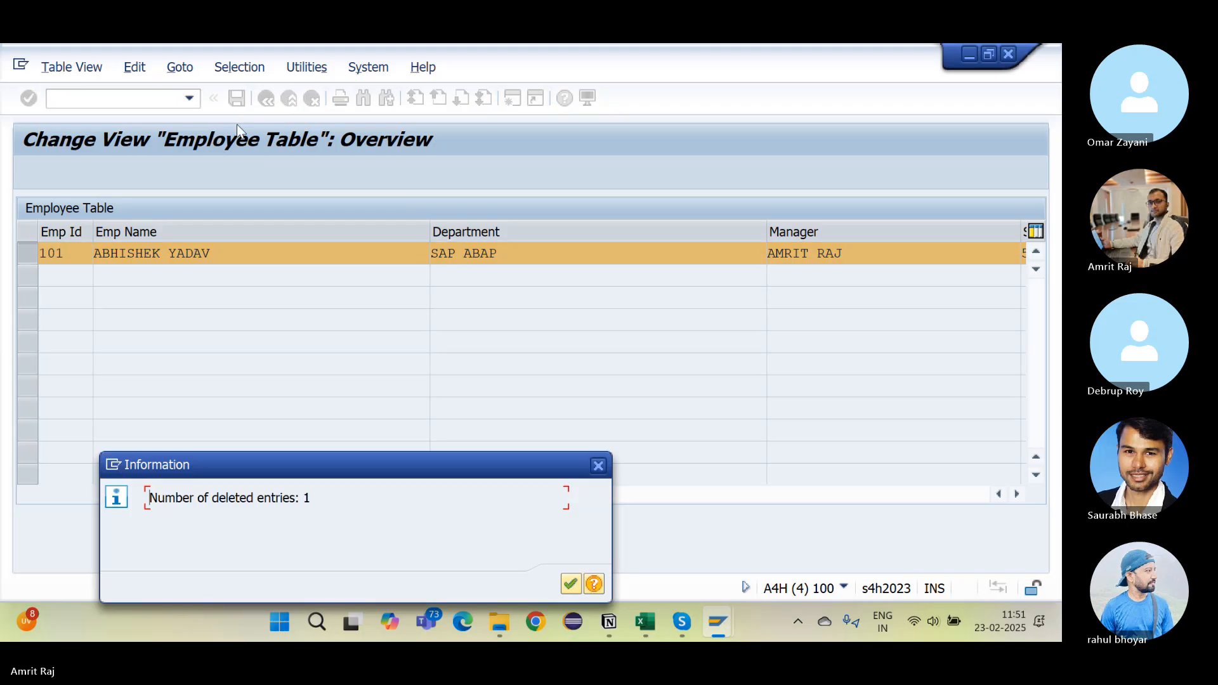
key("Return")
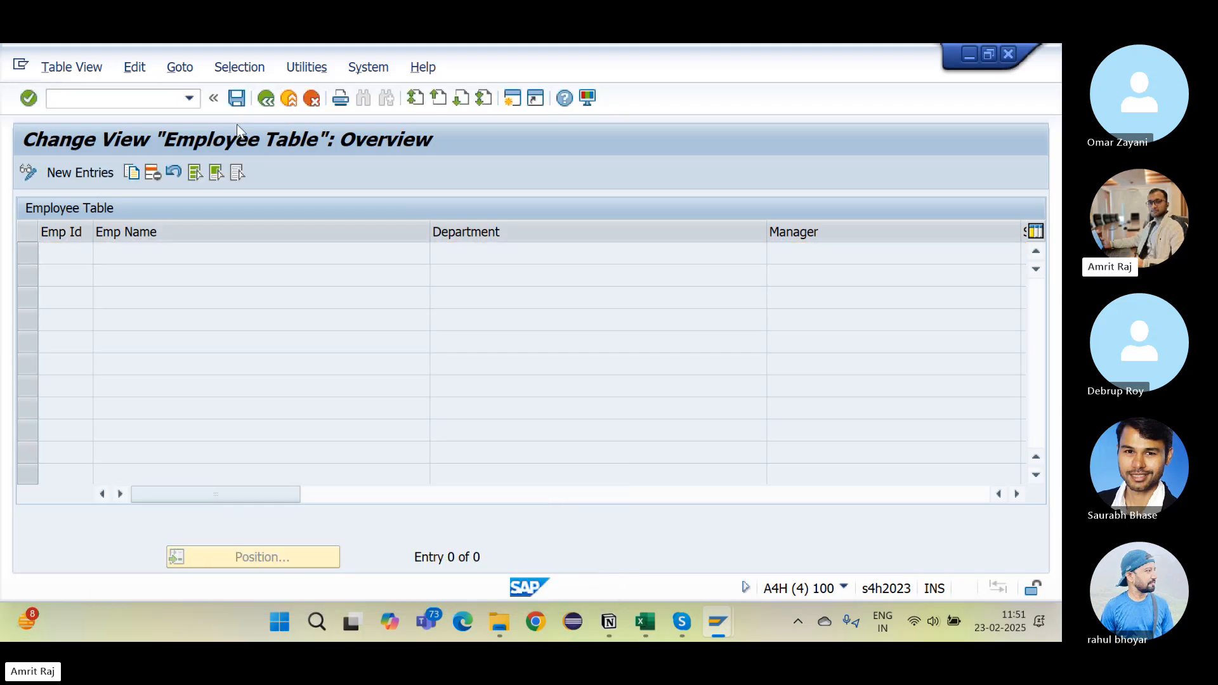
Step: Reopen the Employee Table for editing on the empty New Entries screen
left_click(260, 99)
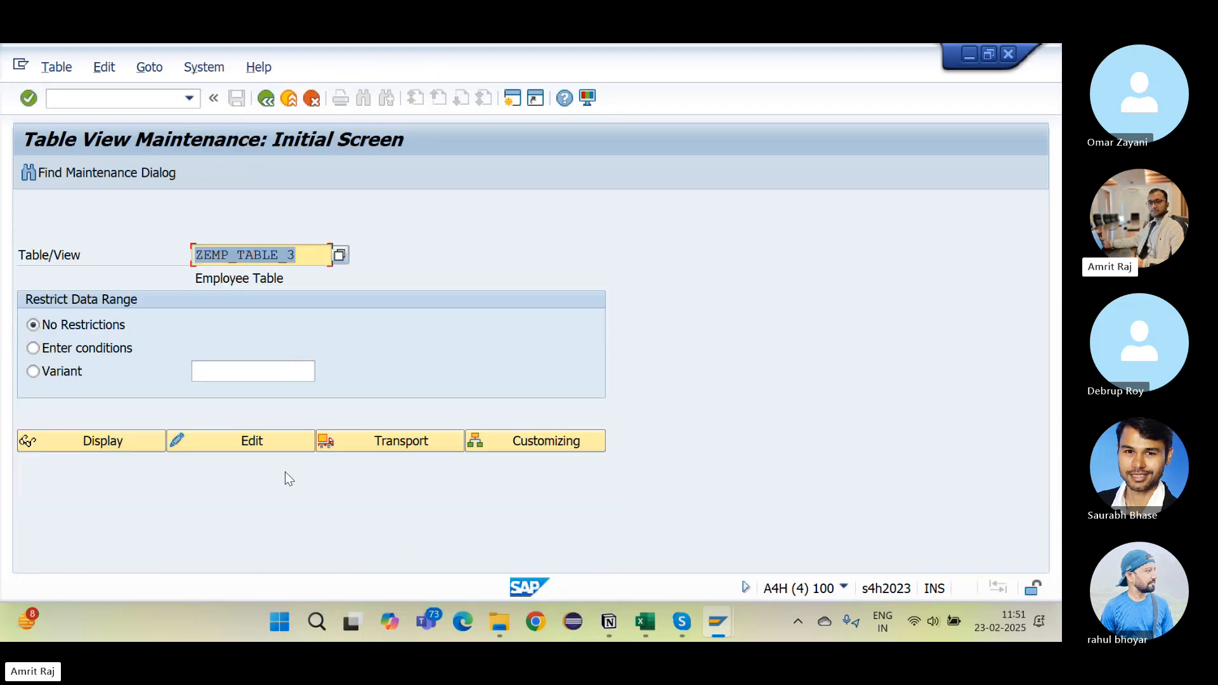
left_click(276, 441)
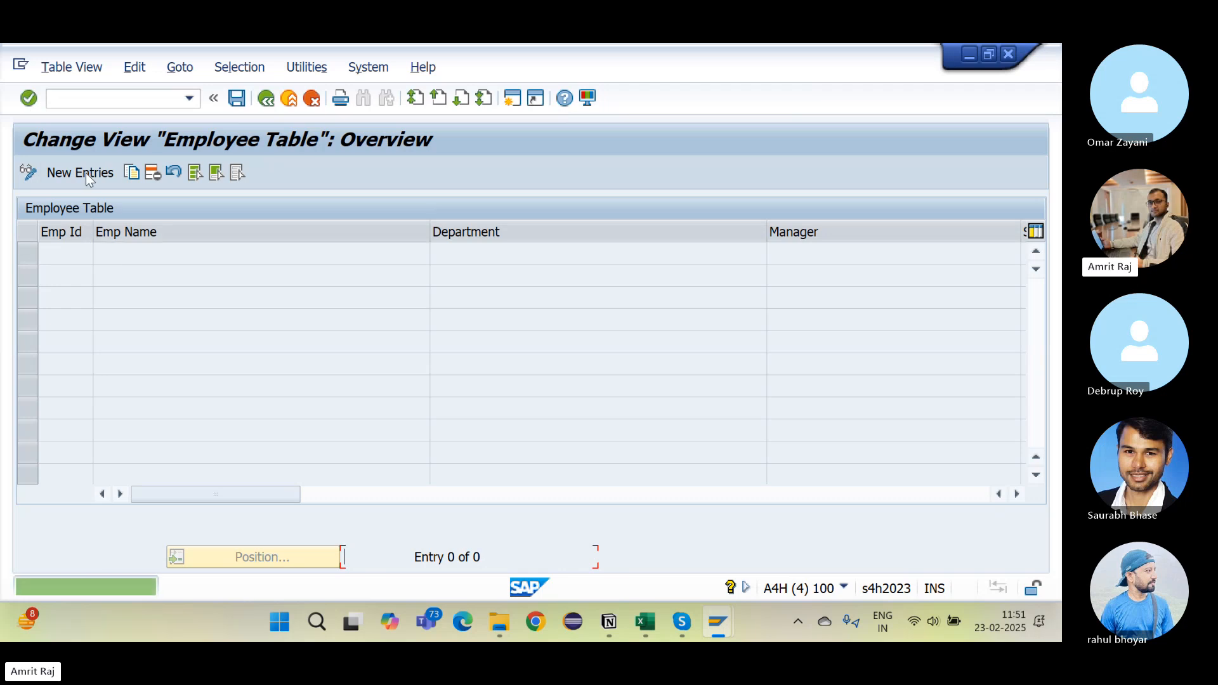
left_click(88, 181)
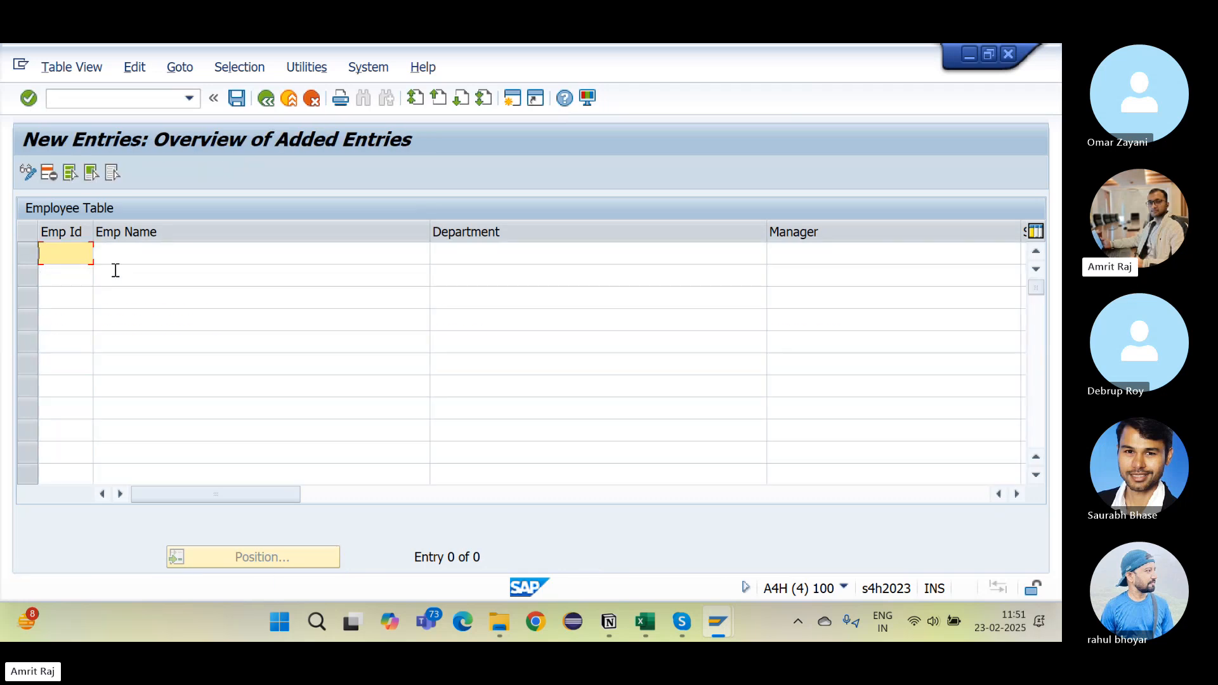
Step: Paste and save the five employee rows (IDs 101–105, SAP ABAP, 10.000,00 USD), then check all columns
key("ctrl+v")
key("ctrl+s")
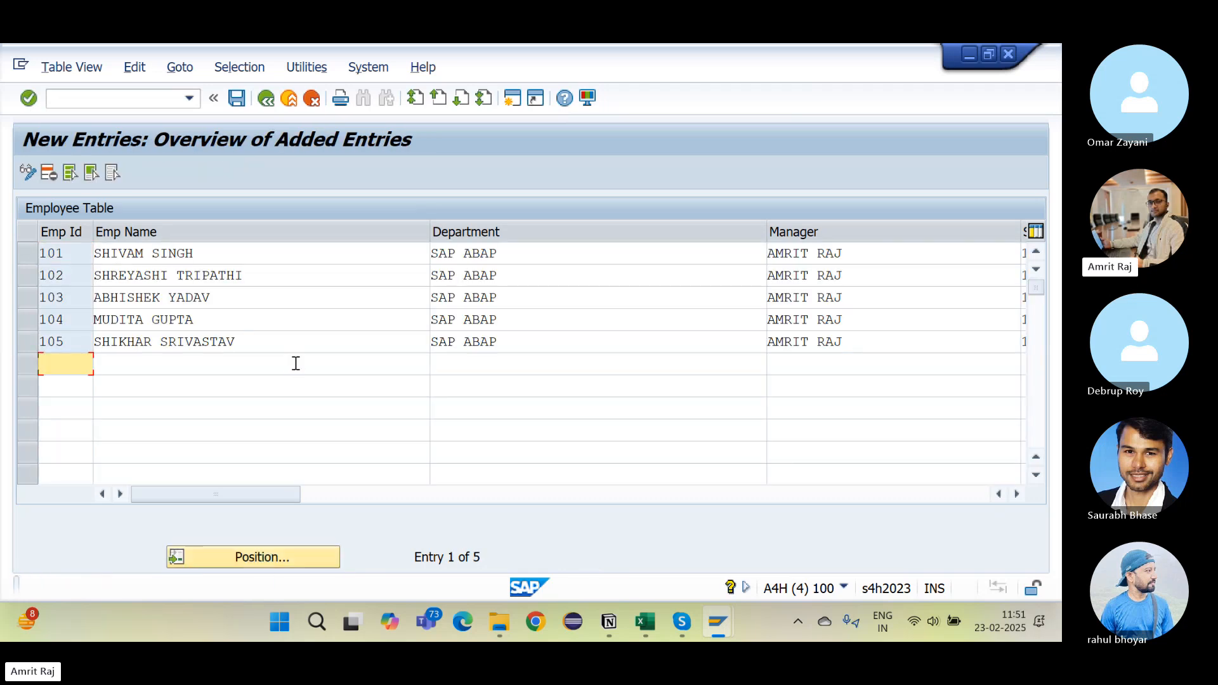
left_click(348, 496)
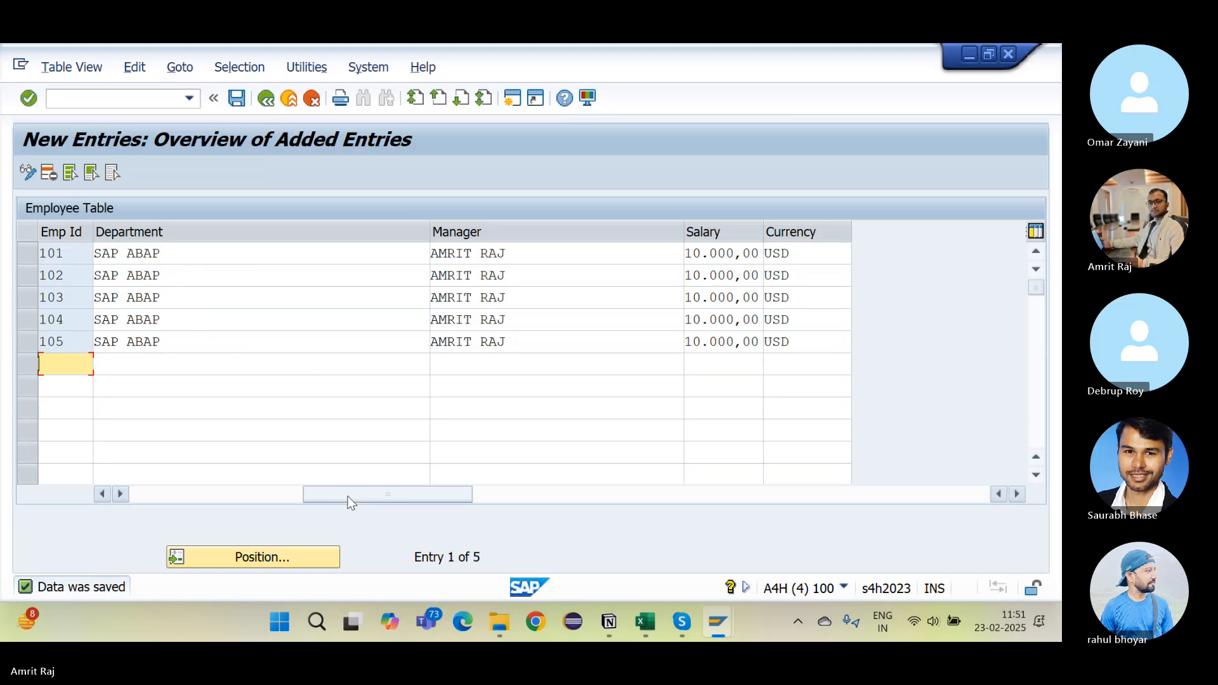
left_click(239, 500)
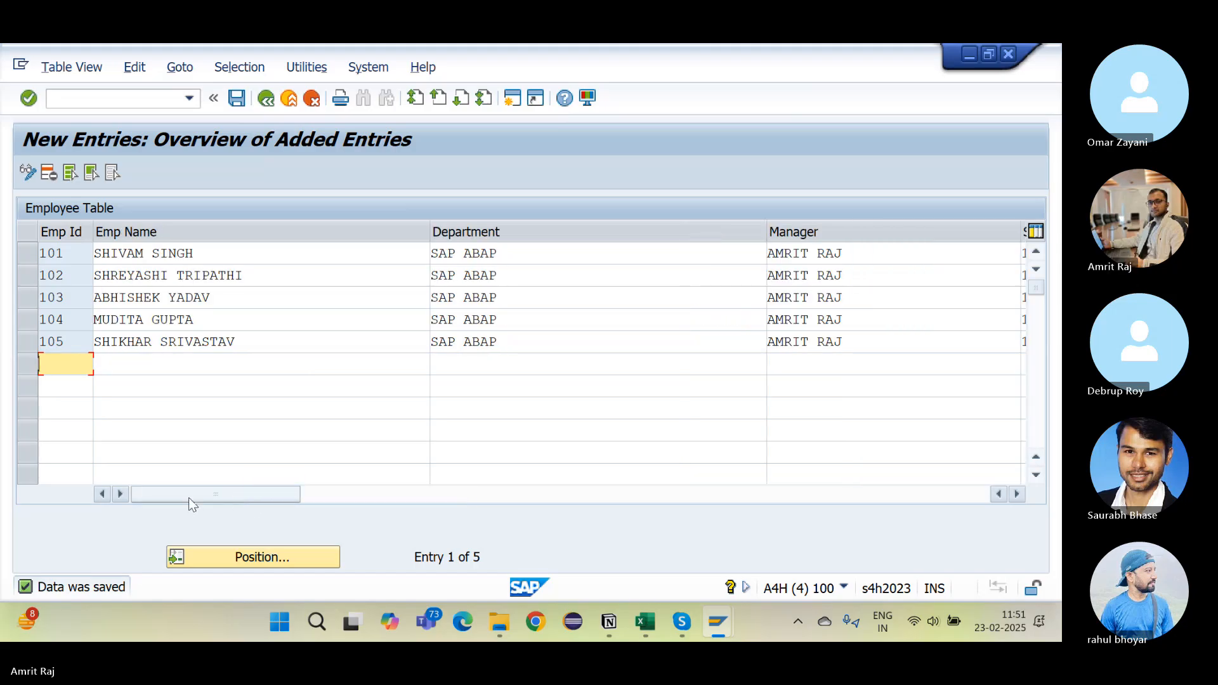
left_click(352, 496)
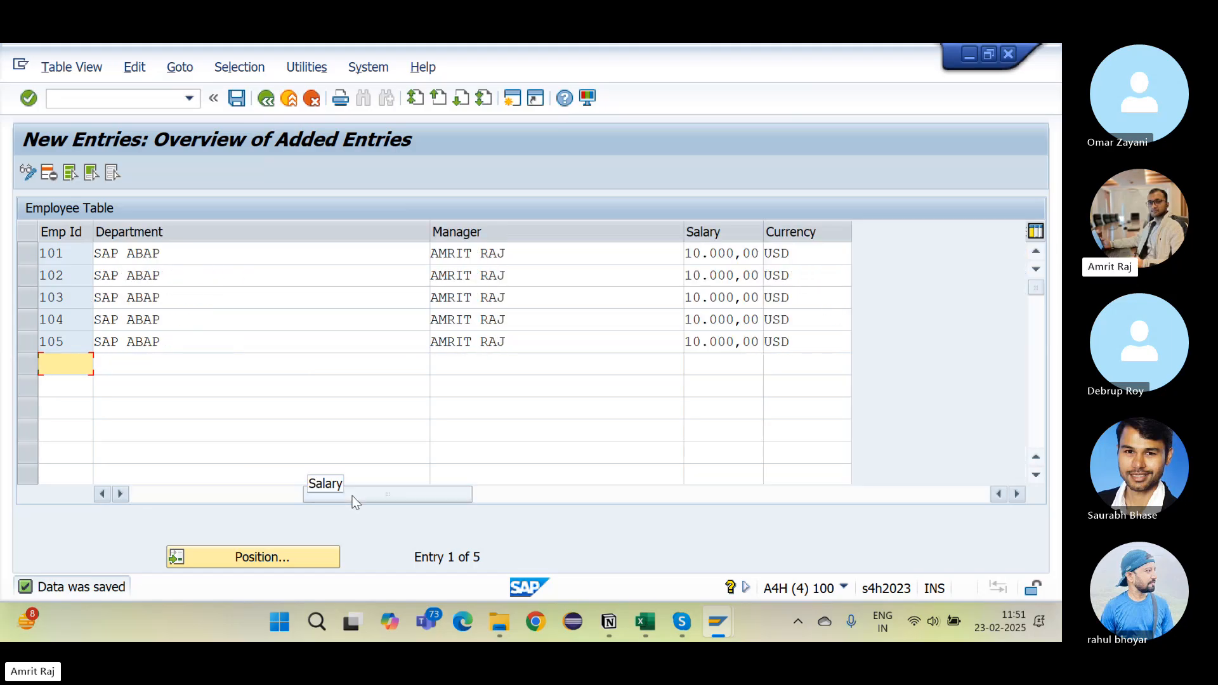
left_click(518, 495)
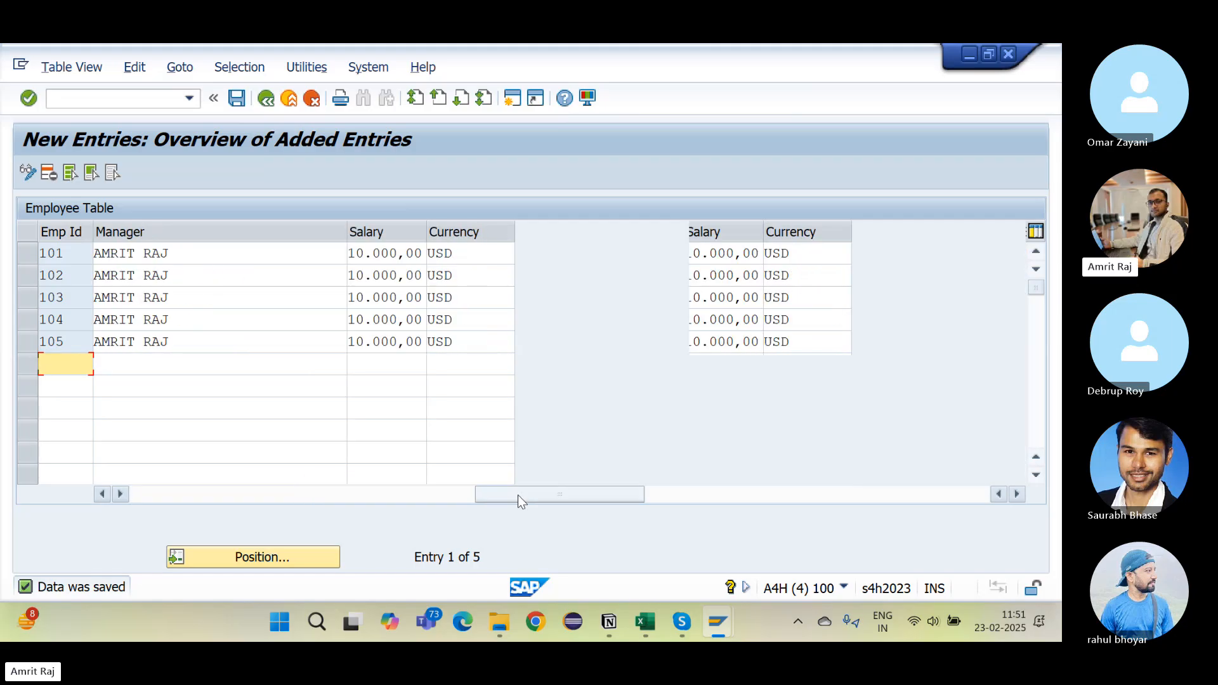
left_click(319, 499)
left_click(227, 497)
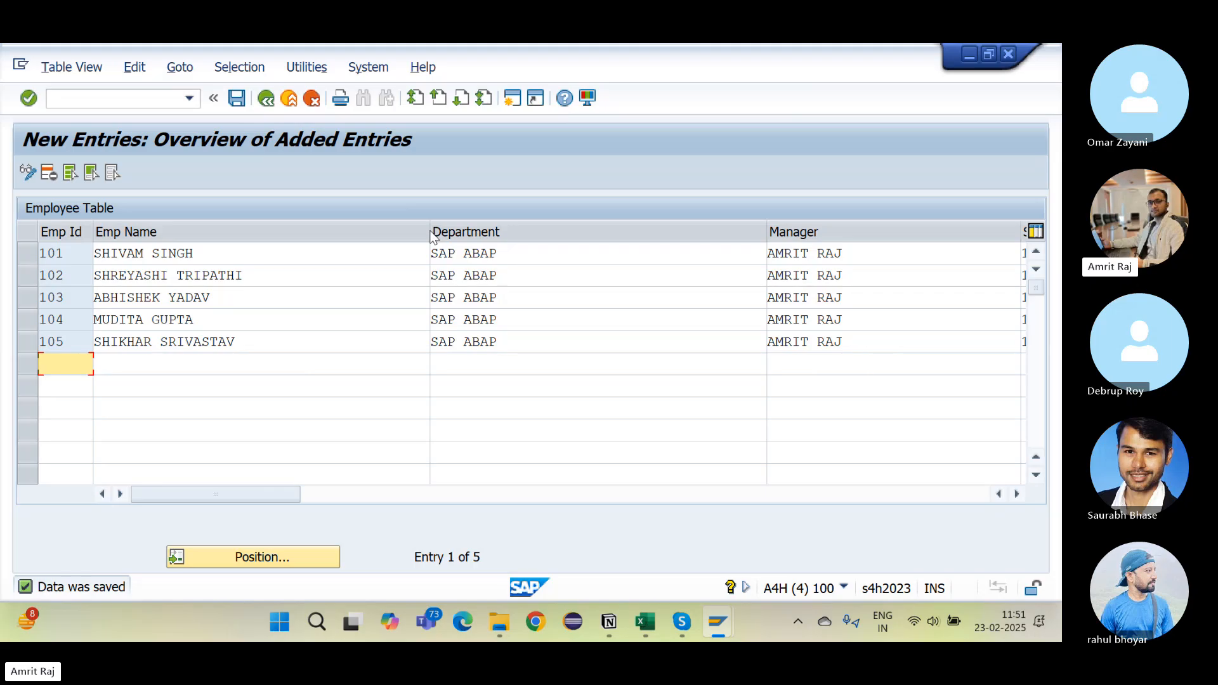
Step: Narrow the Emp Name, Department and Manager columns so Salary and Currency fit on screen
left_click_drag(428, 231, 283, 222)
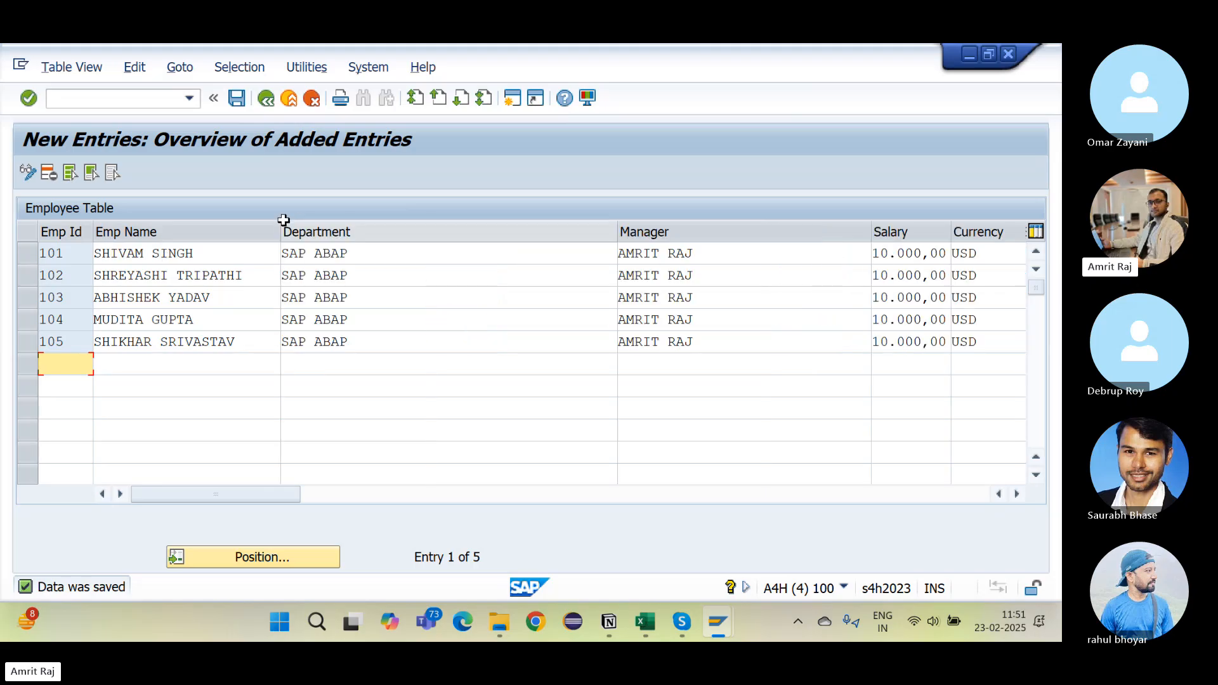
left_click_drag(616, 229, 419, 223)
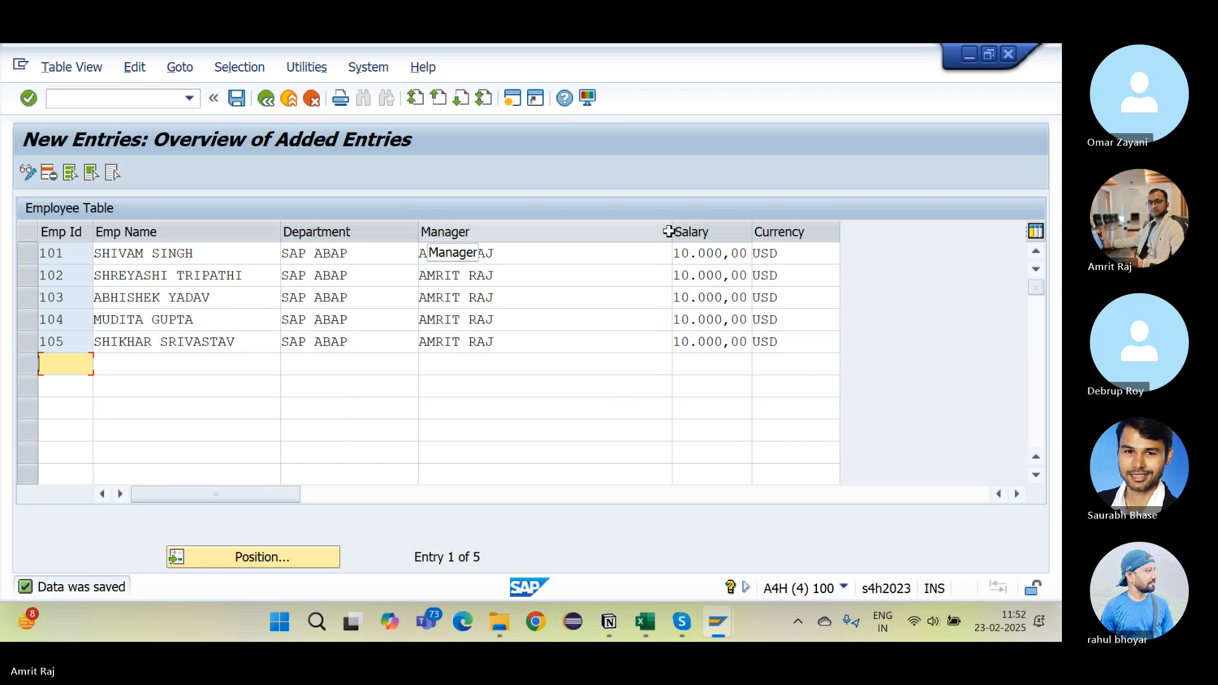
left_click_drag(670, 232, 599, 231)
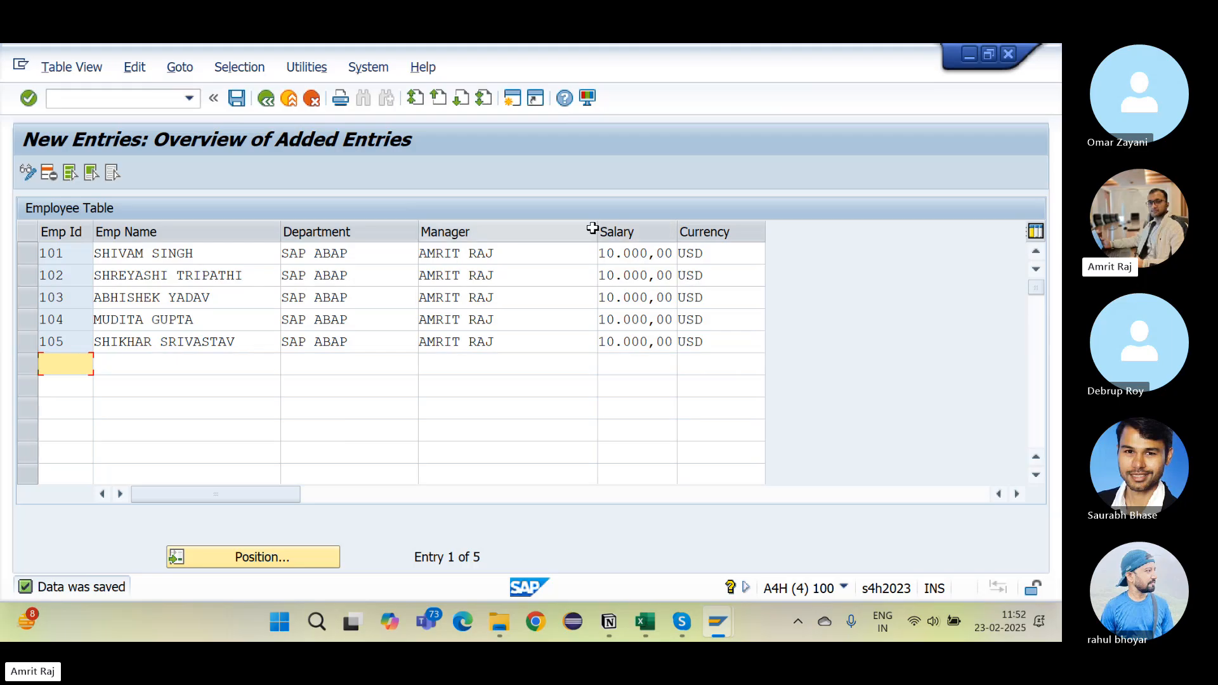
left_click_drag(592, 229, 545, 226)
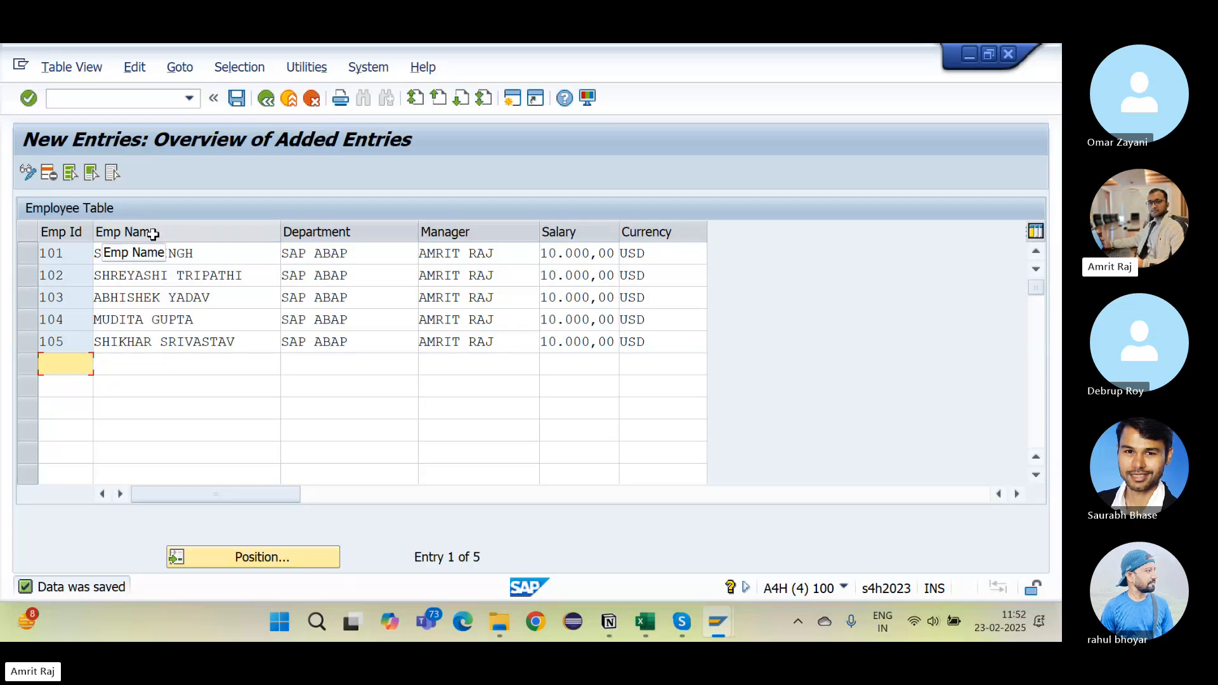
key("alt+Tab")
Step: Open ZEMP_TABLE_3's employee ID data element field labels in change mode
key("alt+Tab")
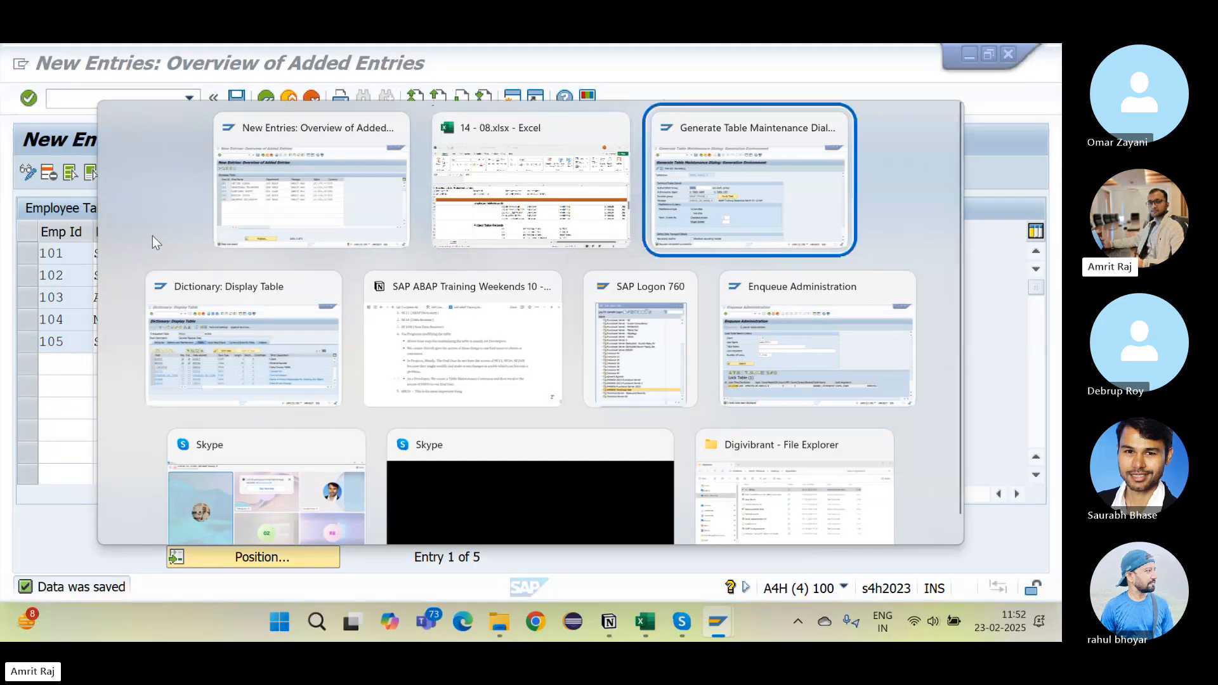
key("alt+Tab")
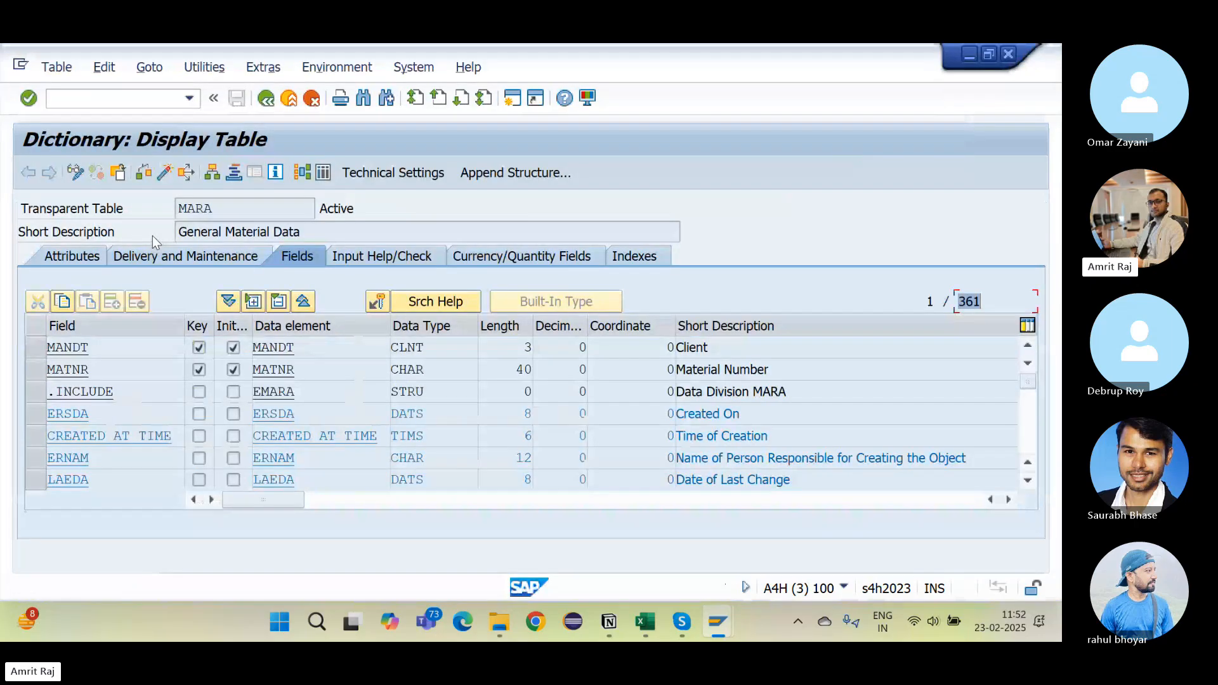
key("alt+Tab")
key("alt+Tab")
key("alt+Tab")
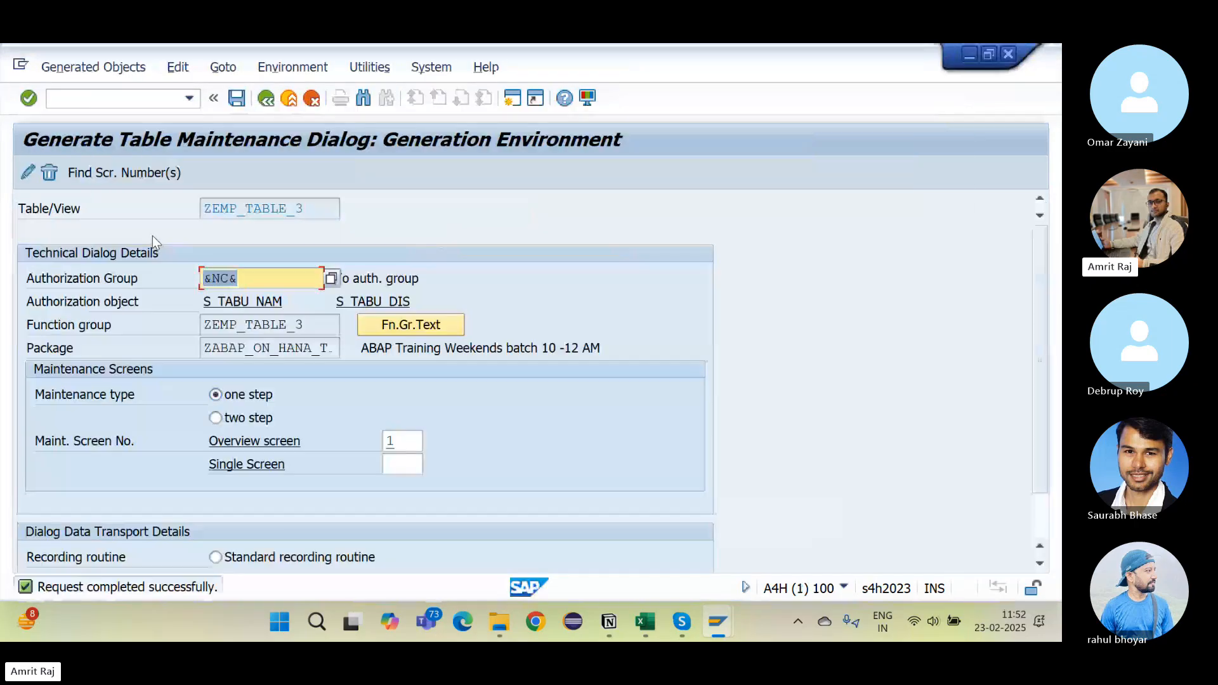
left_click(266, 98)
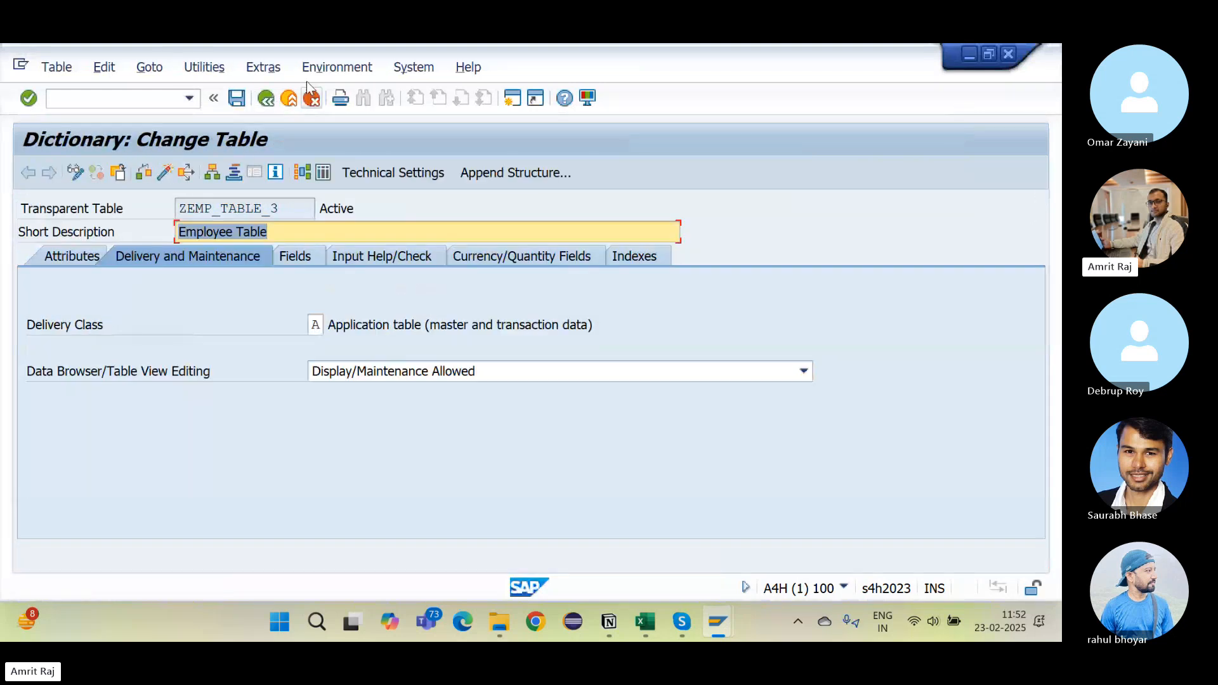
left_click(303, 256)
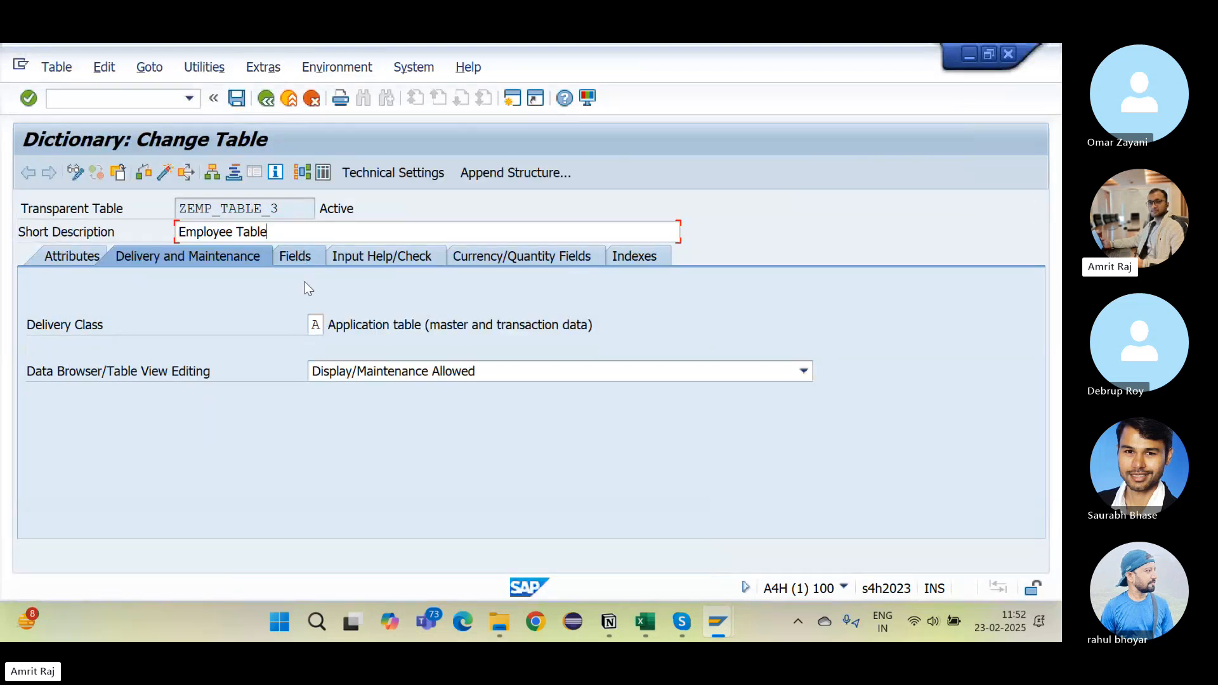
double_click(358, 369)
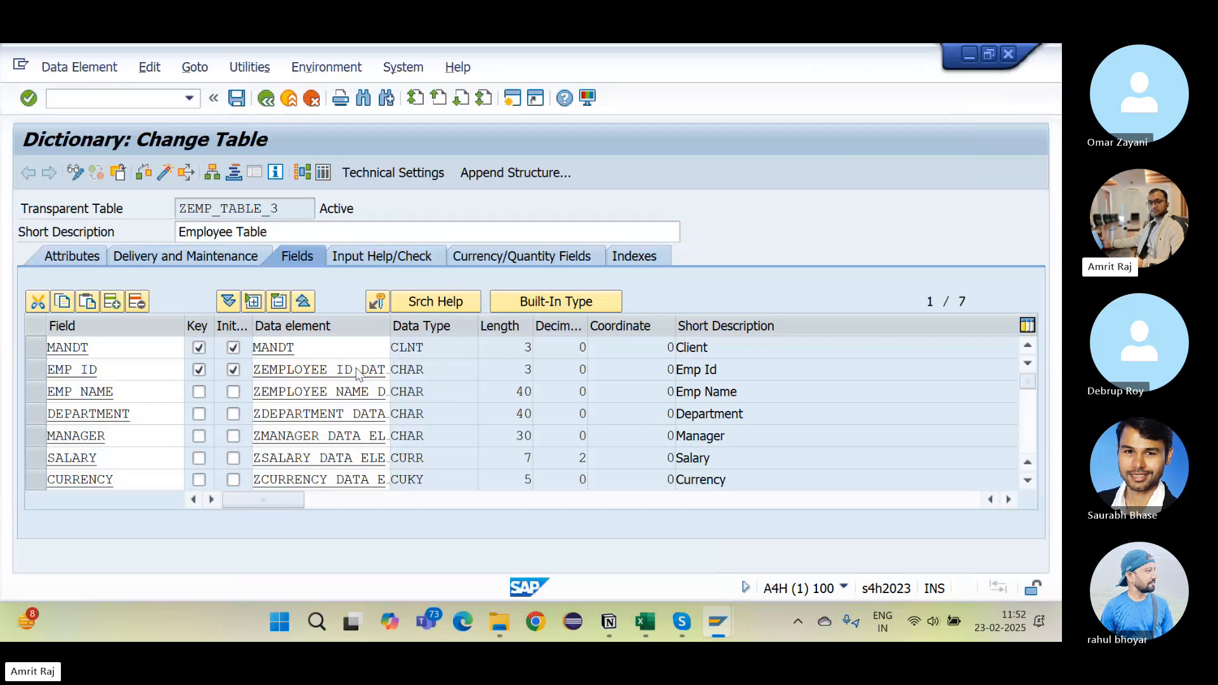
left_click(382, 260)
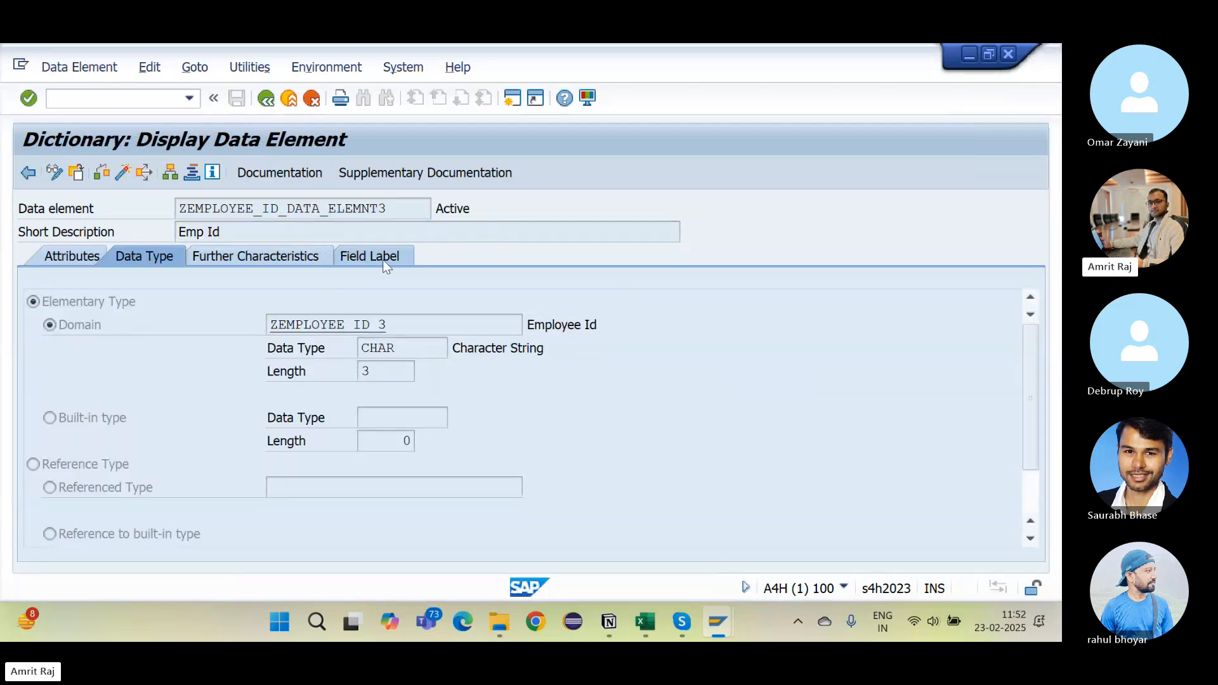
left_click(56, 172)
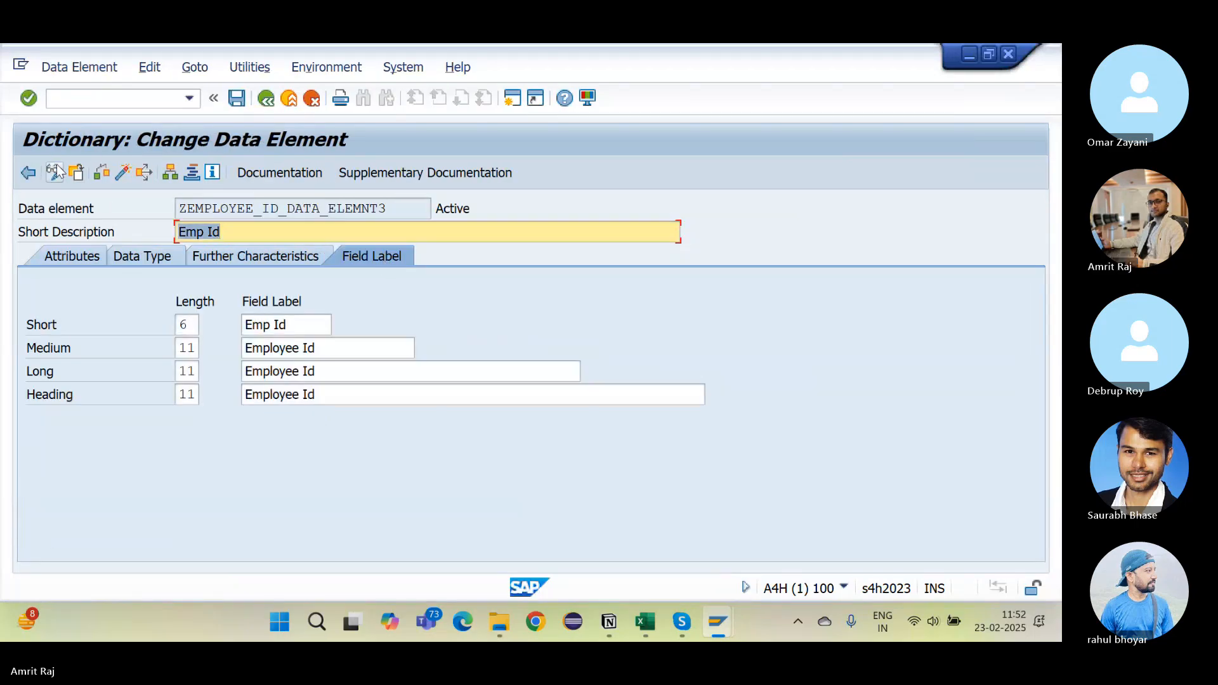
Step: Clear the short, medium, long and heading field labels of ZEMPLOYEE_ID_DATA_ELEMNT3
double_click(290, 325)
type("E")
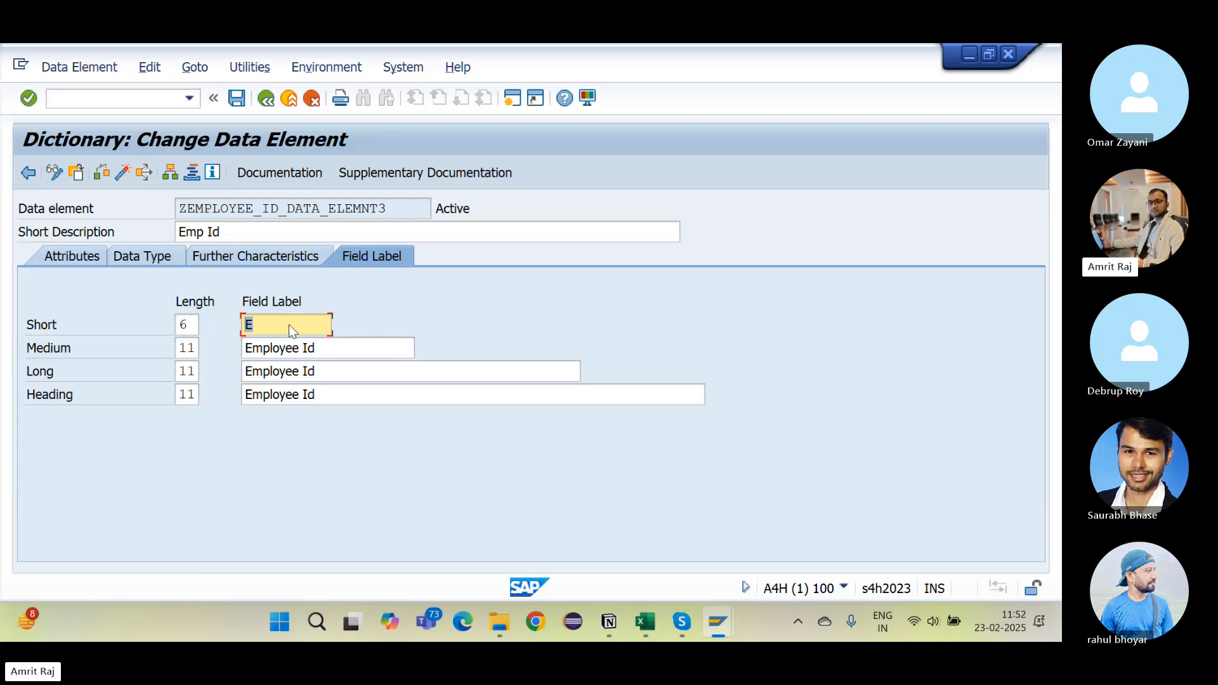
key("BackSpace")
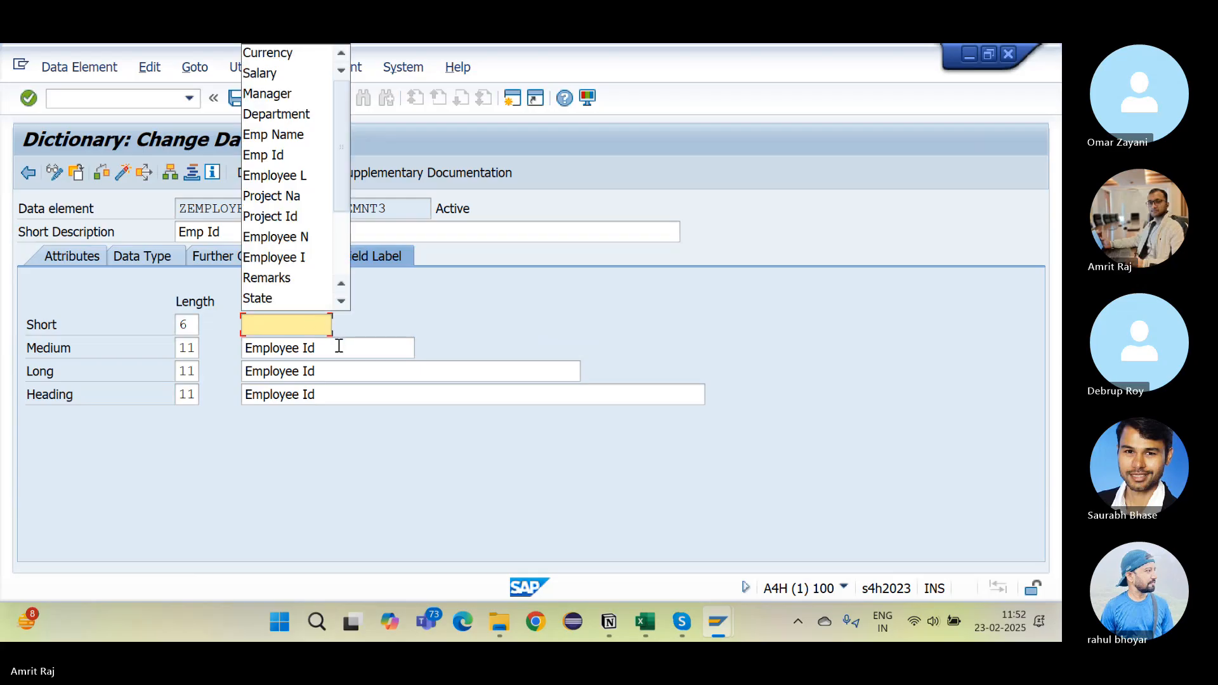
left_click(339, 346)
type("E")
key("Tab")
type("E")
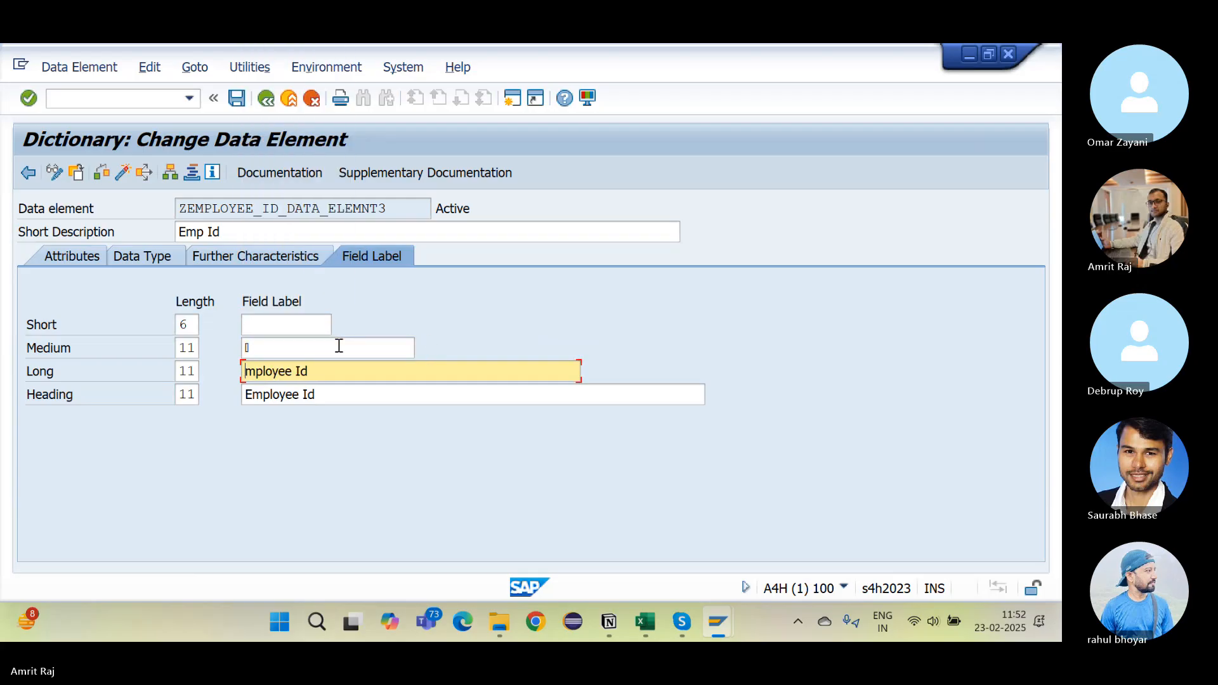
key("BackSpace")
left_click(320, 346)
key("BackSpace")
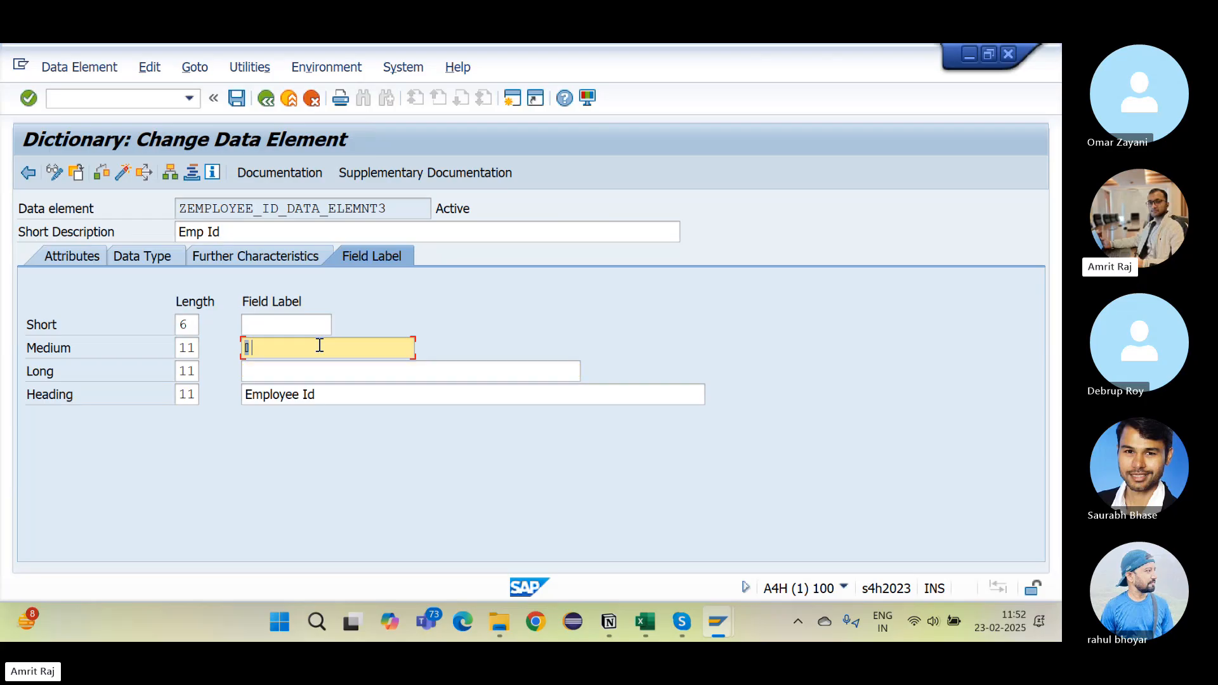
key("Down")
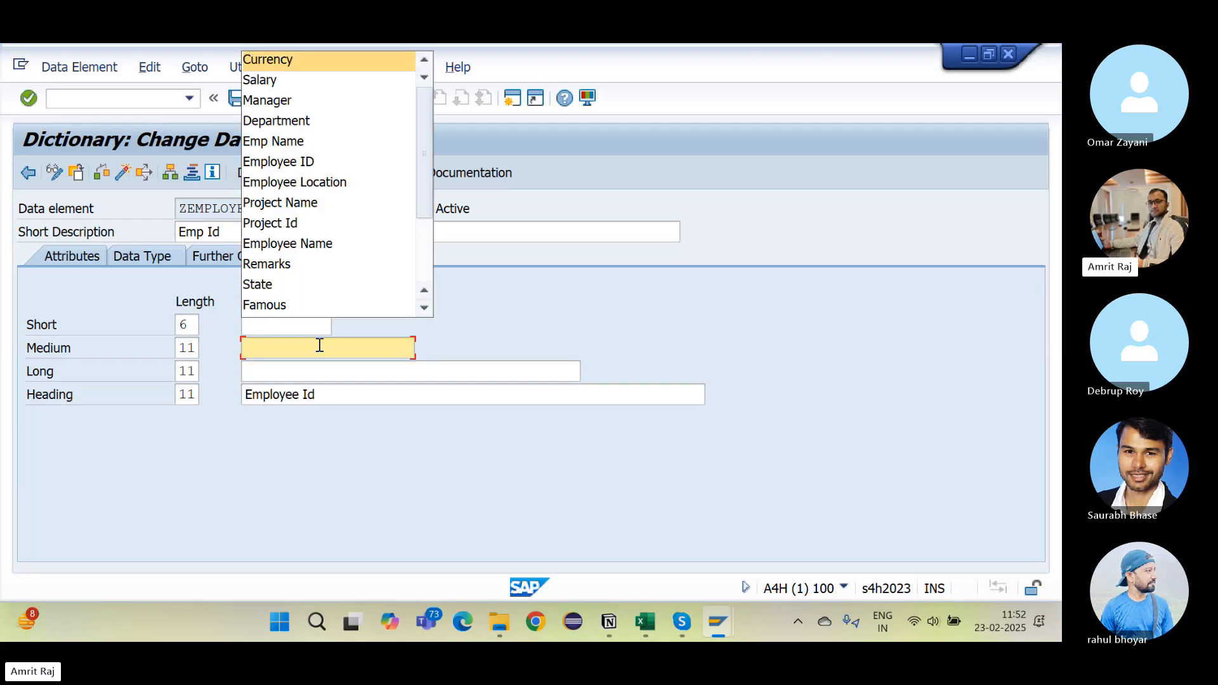
left_click(337, 396)
type("E")
key("BackSpace")
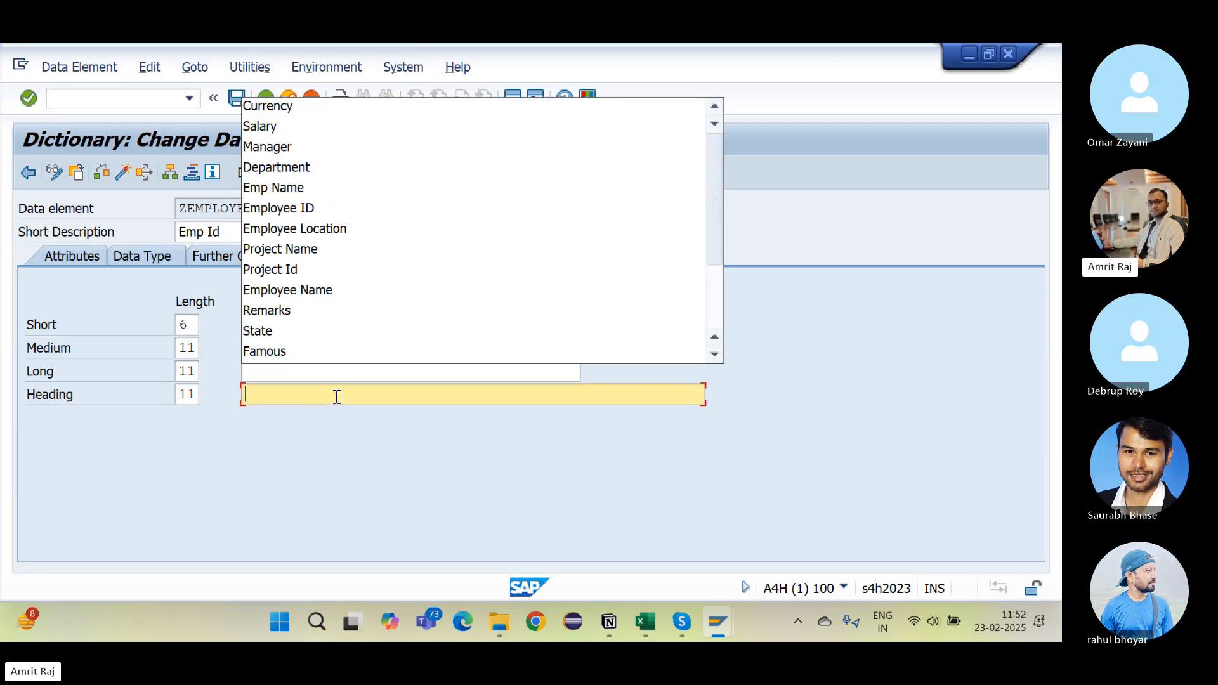
Step: Activate the data element and return to the ZEMP_TABLE_3 field list
left_click(124, 176)
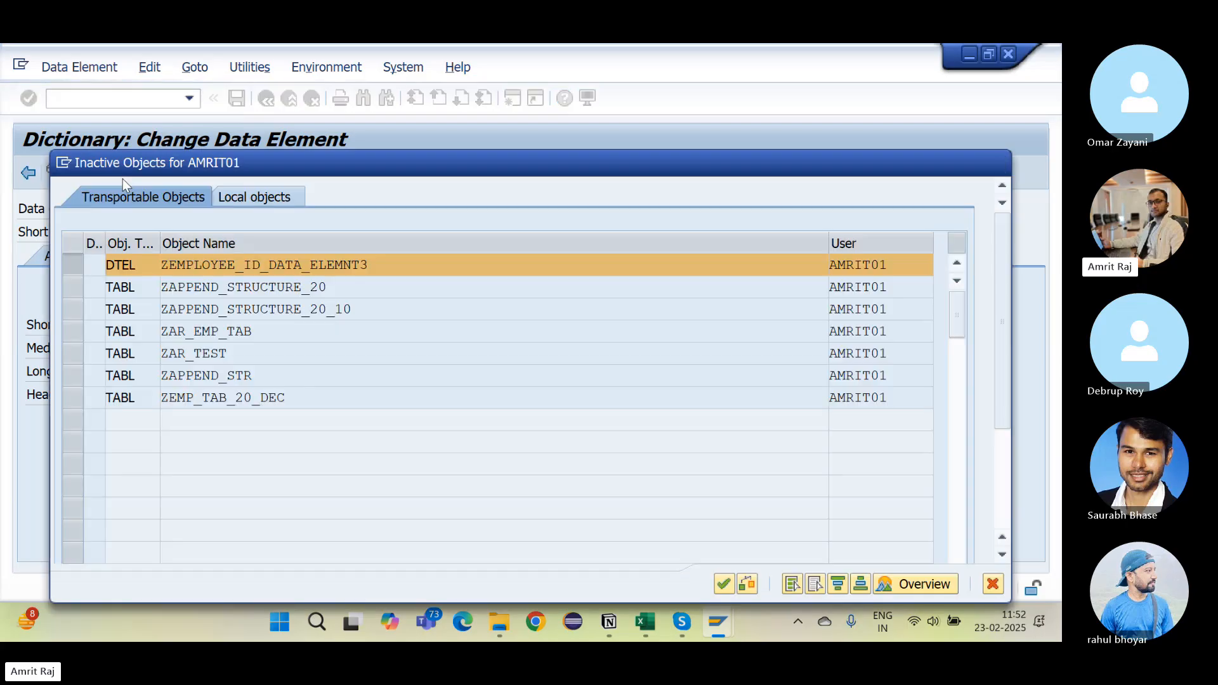
key("Return")
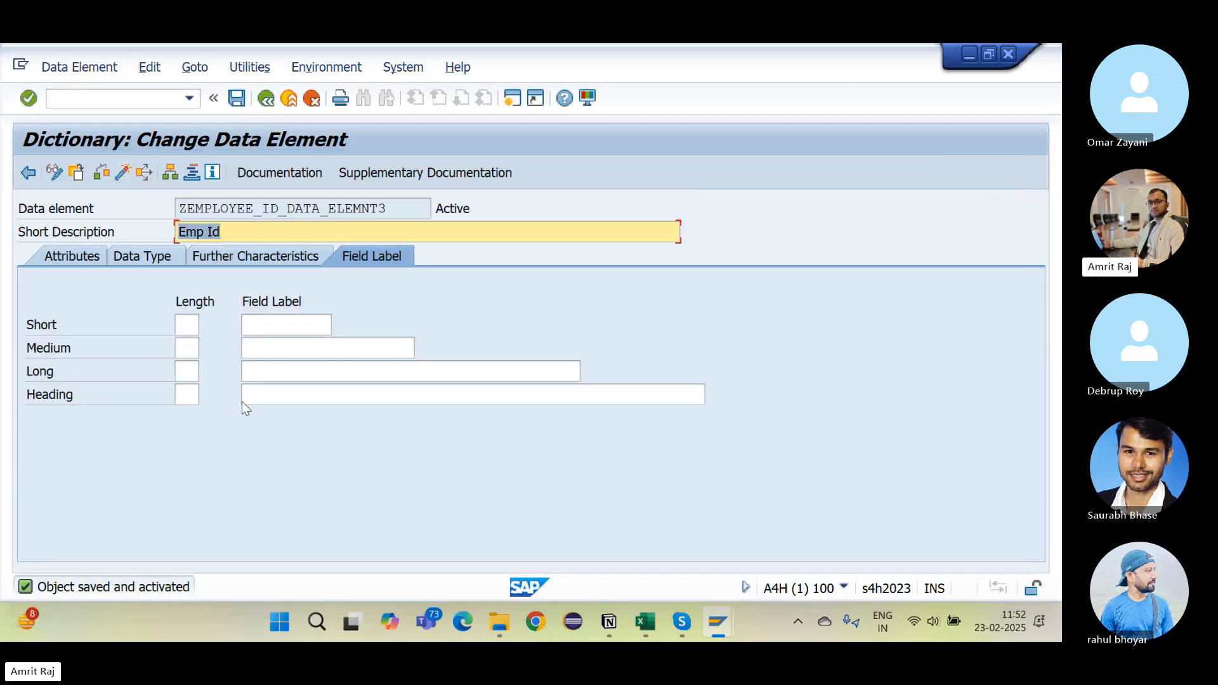
key("F10")
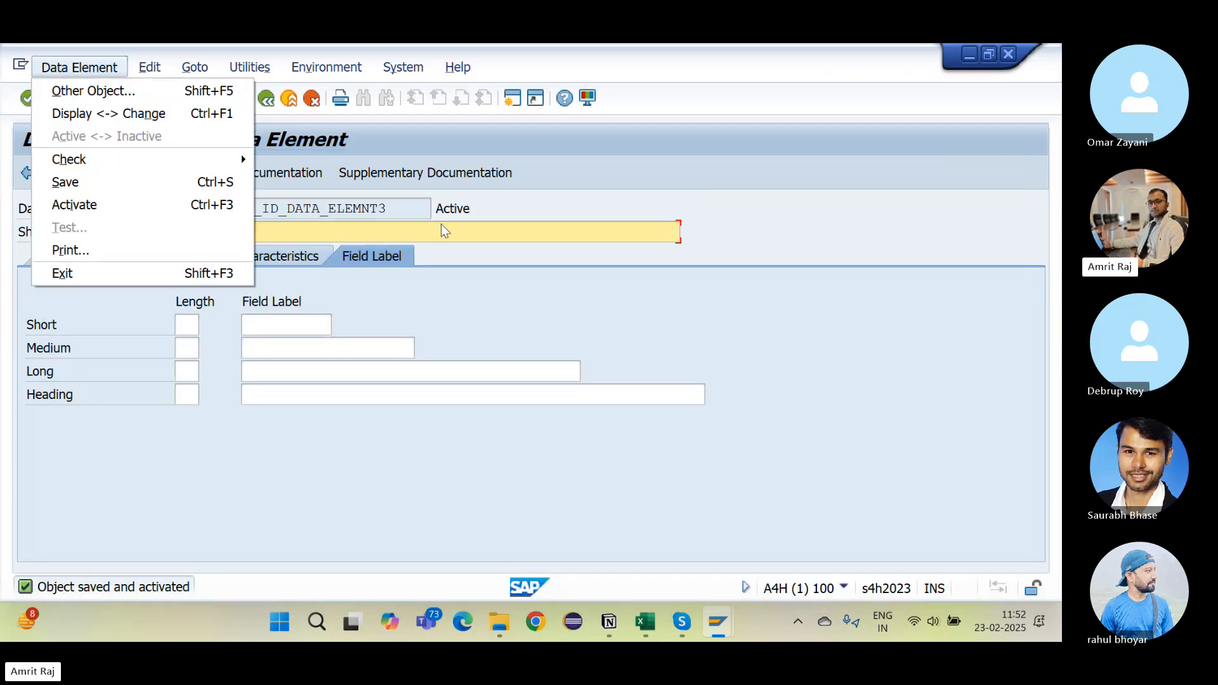
left_click(535, 218)
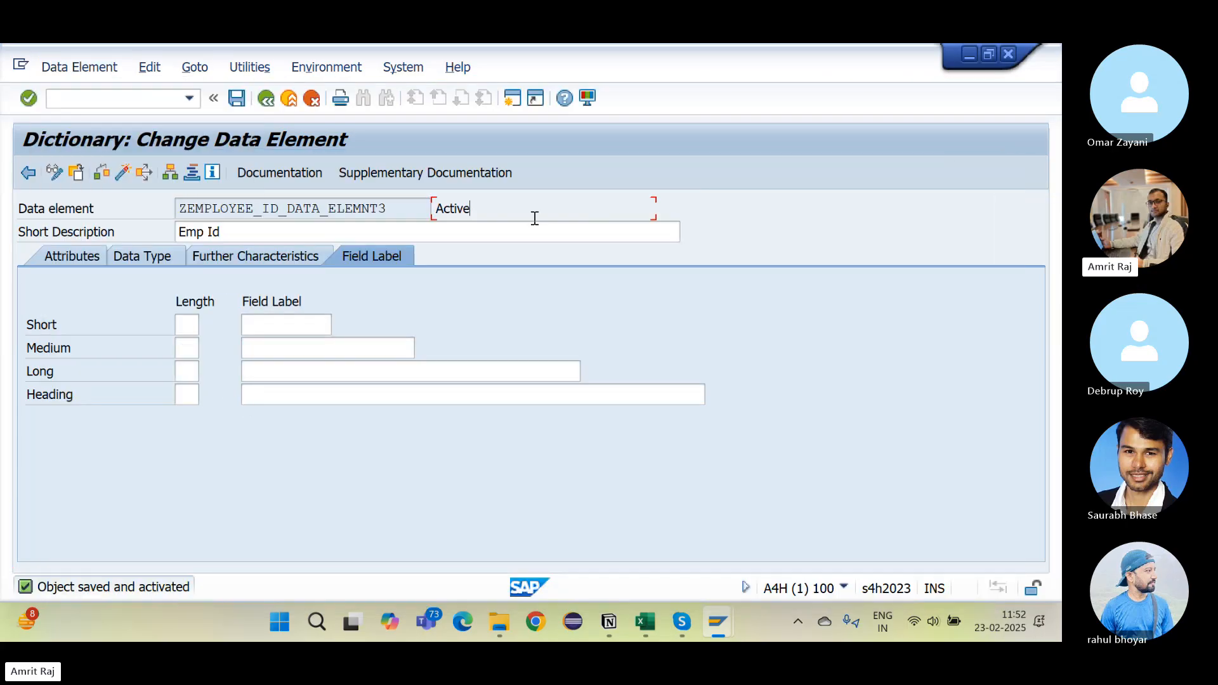
left_click(267, 104)
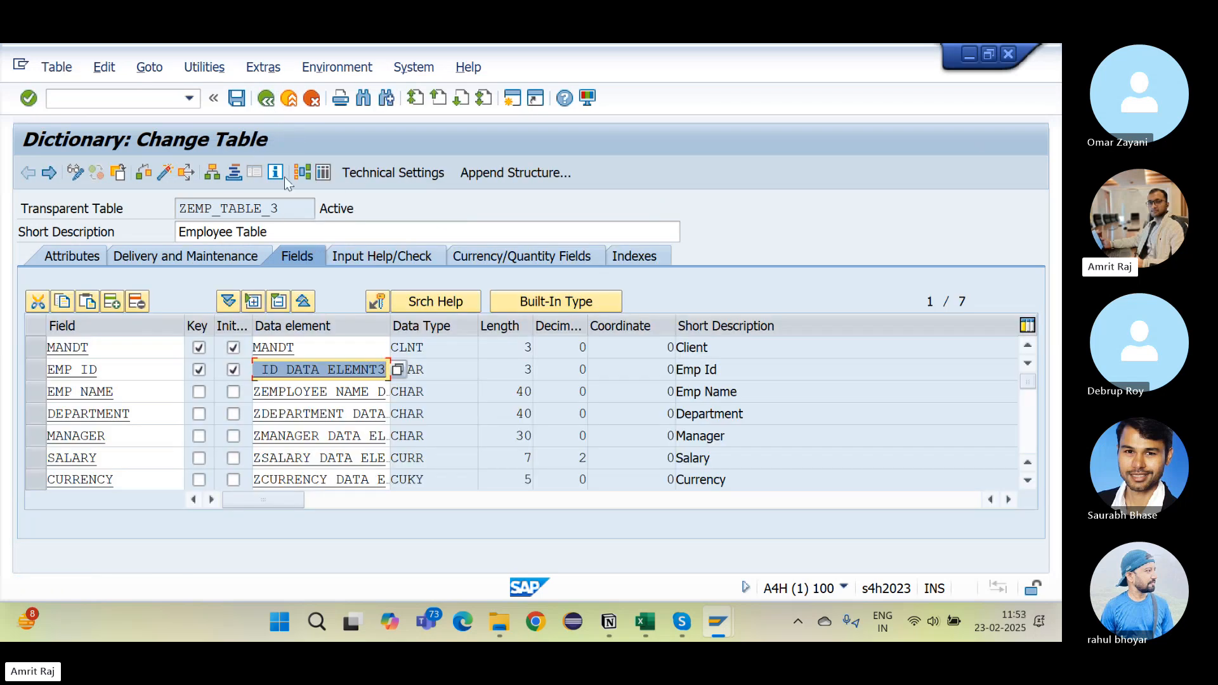
Step: Delete and recreate ZEMP_TABLE_3's table maintenance dialog with proposed overview screen 2
left_click(206, 67)
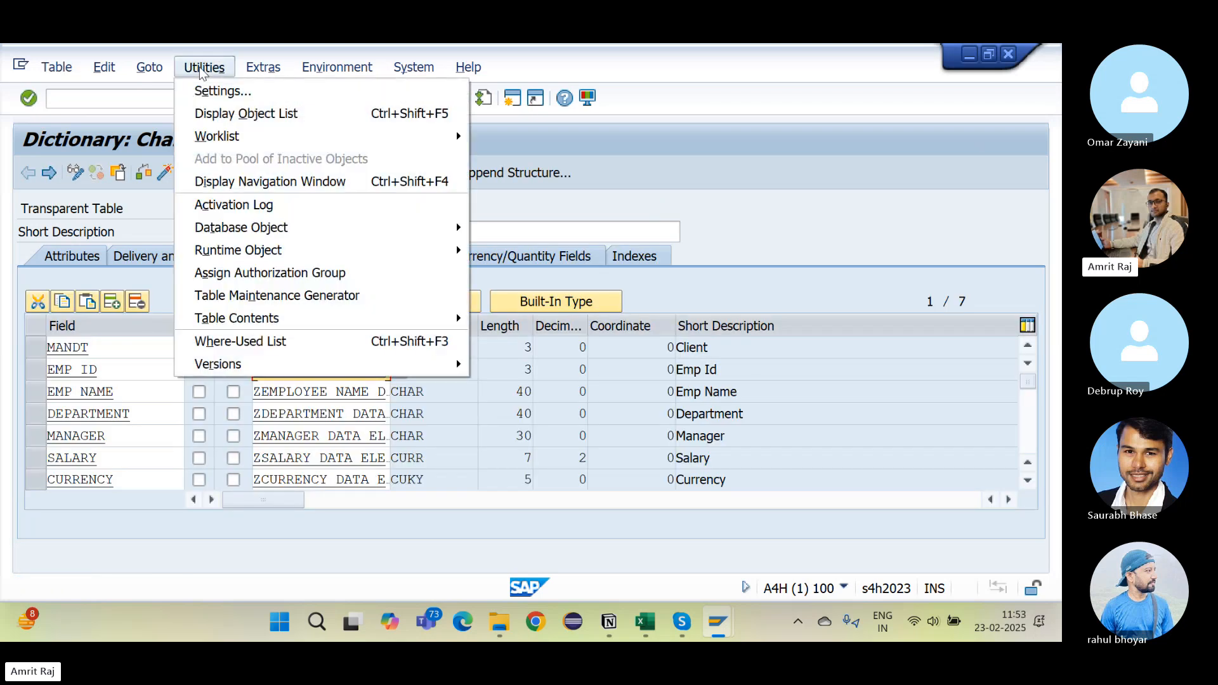
left_click(291, 298)
left_click(49, 172)
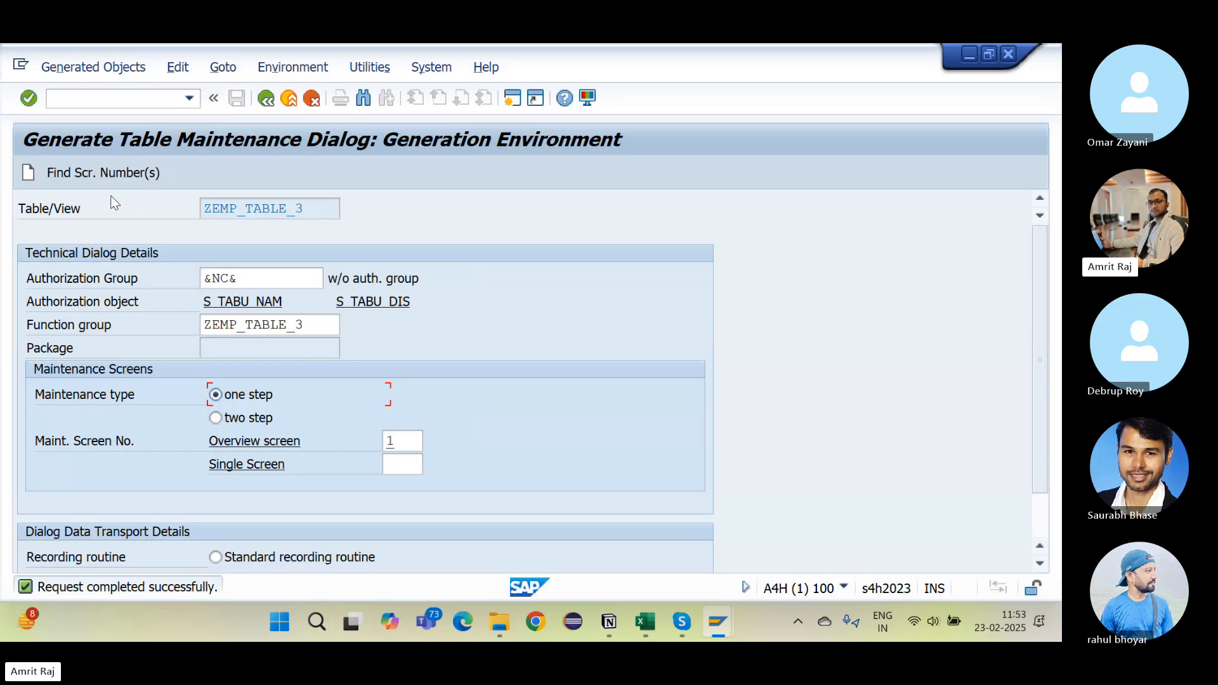
left_click(109, 177)
key("Return")
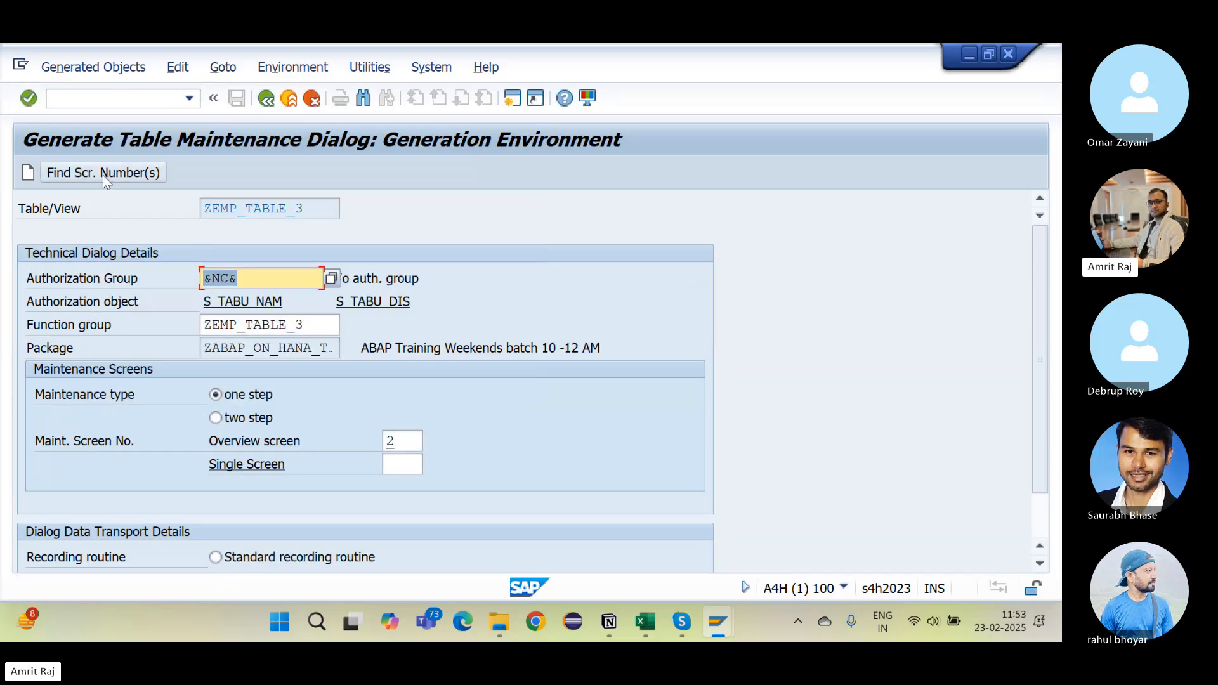
left_click(31, 175)
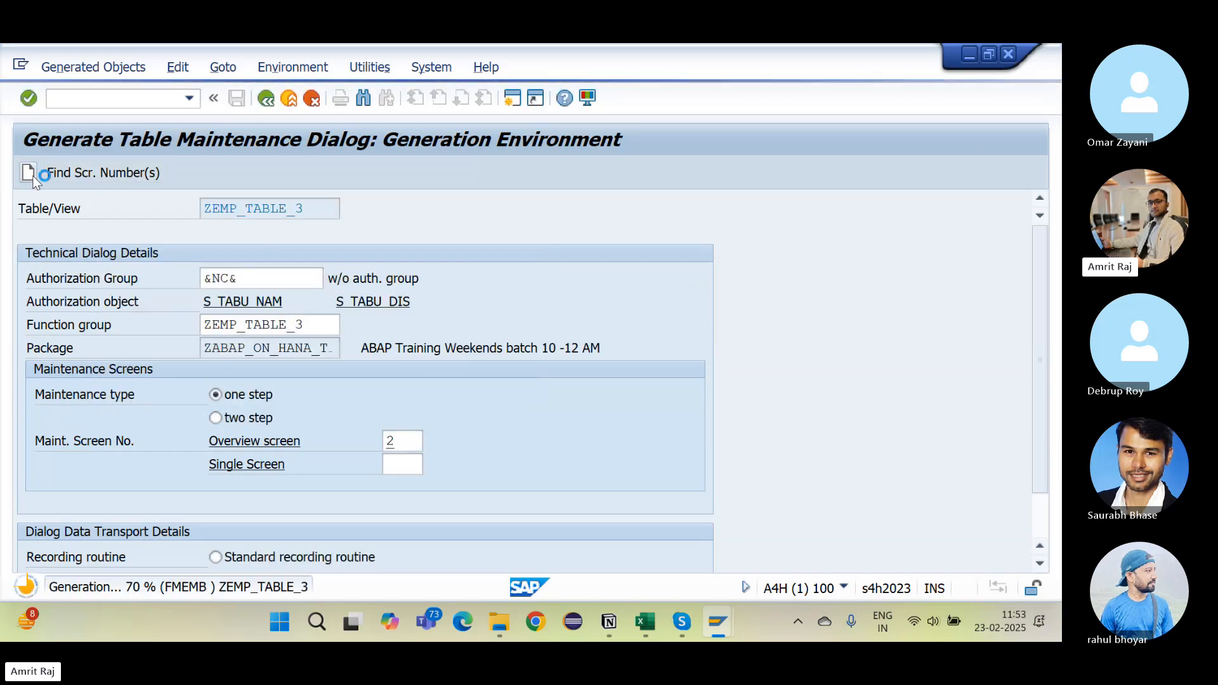
key("alt+Tab")
key("alt+Tab")
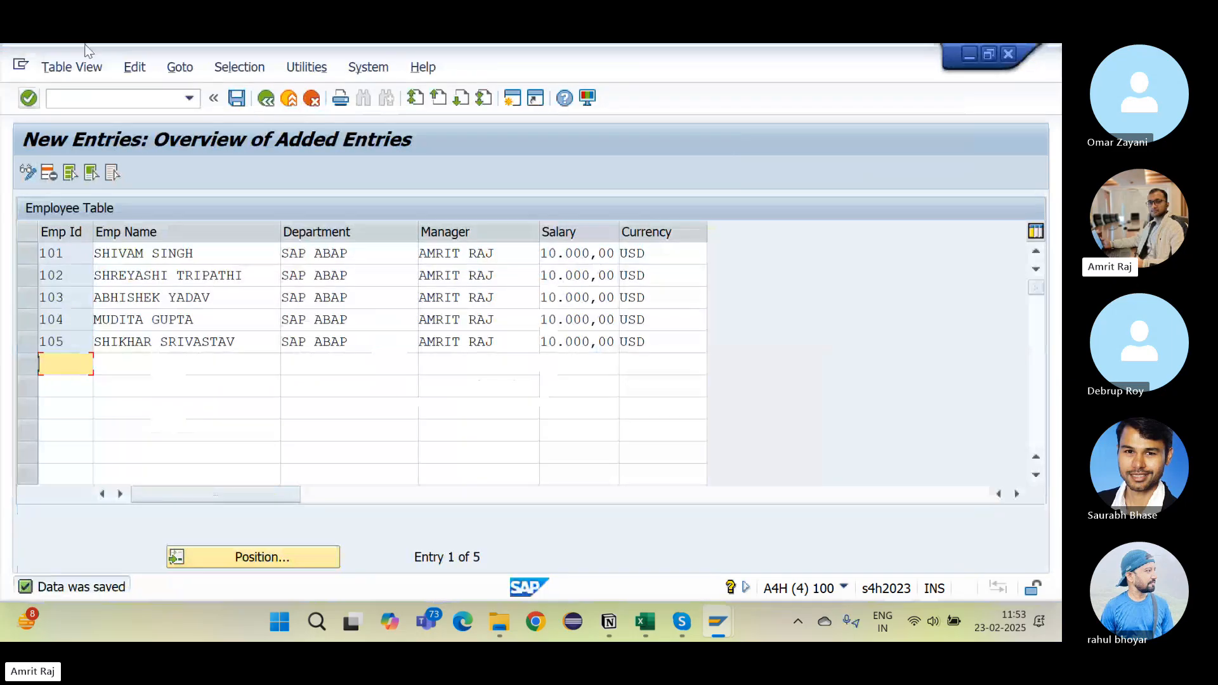
Step: Open ZEMP_TABLE_3 entries 101–105 in SM30 edit mode and widen the Emp Id column
left_click(115, 97)
key("Return")
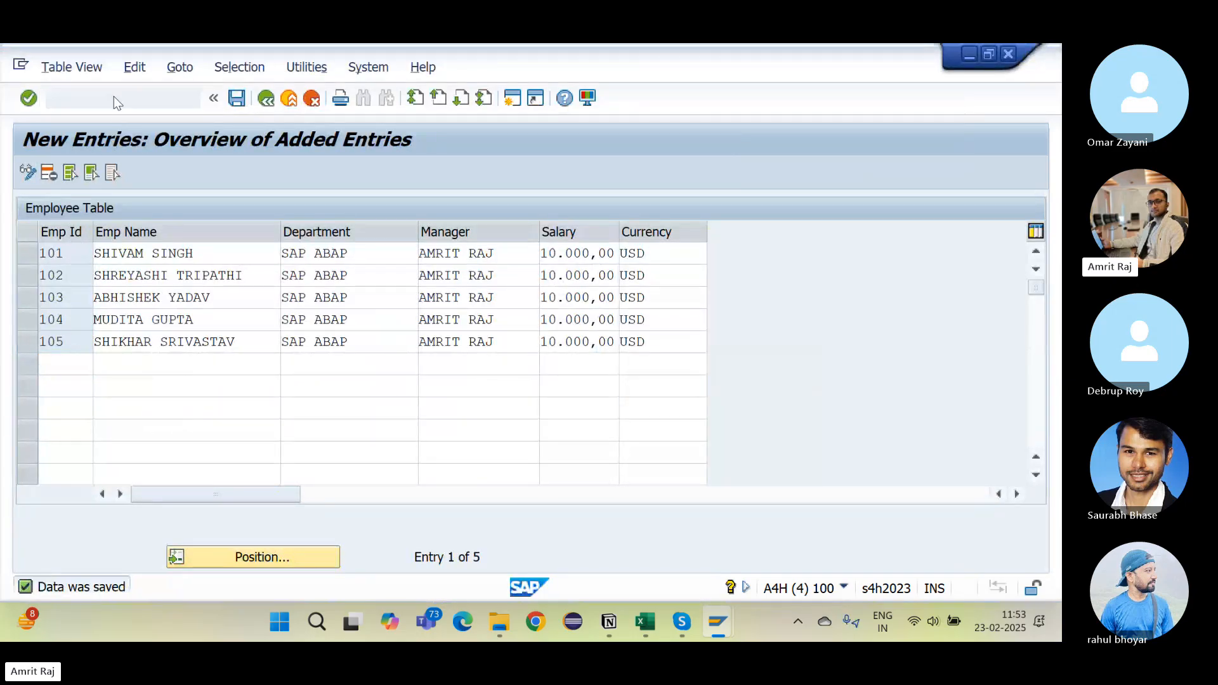
left_click(209, 440)
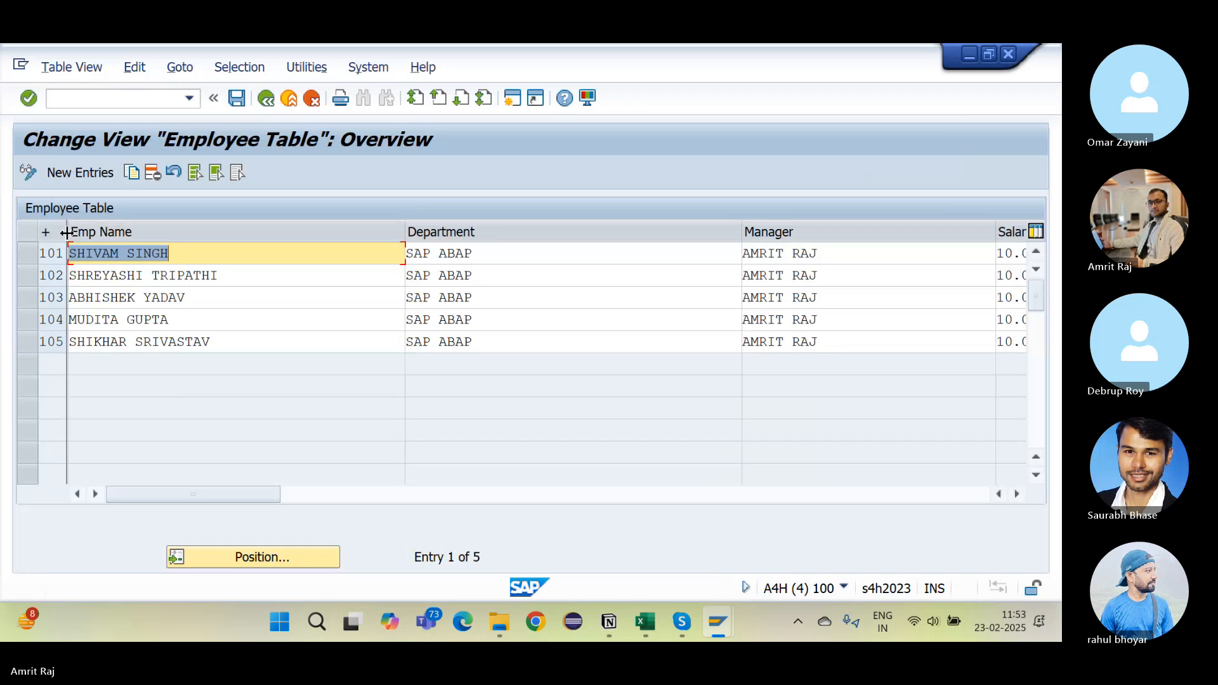
left_click_drag(66, 233, 117, 233)
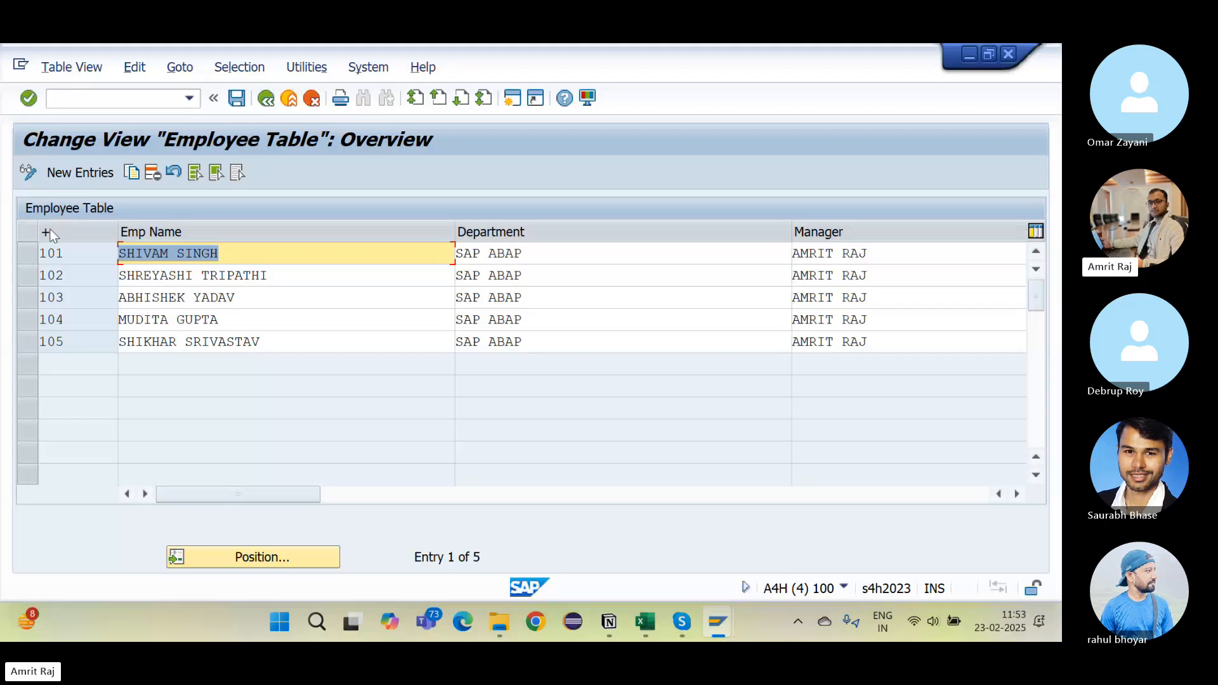
Step: Return to SE11 and open the EMP_ID data element ZEMPLOYEE_ID_DATA_ELEMNT3 in change mode
key("alt+Tab")
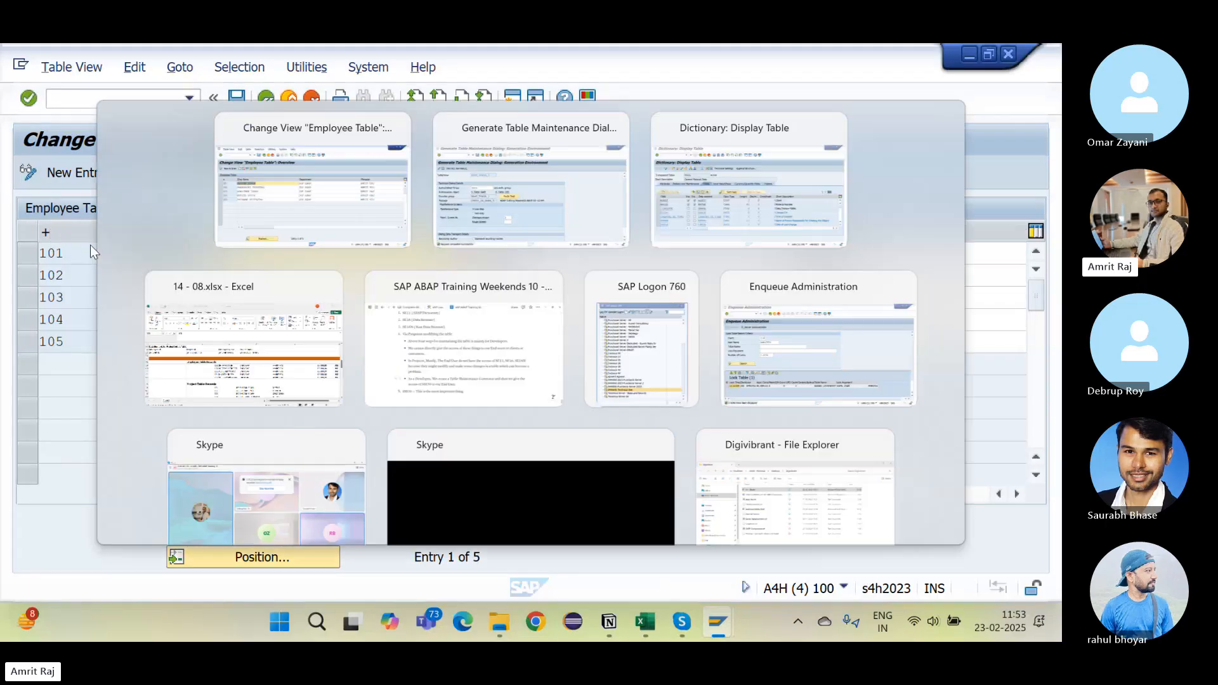
key("Tab")
key("alt+Tab")
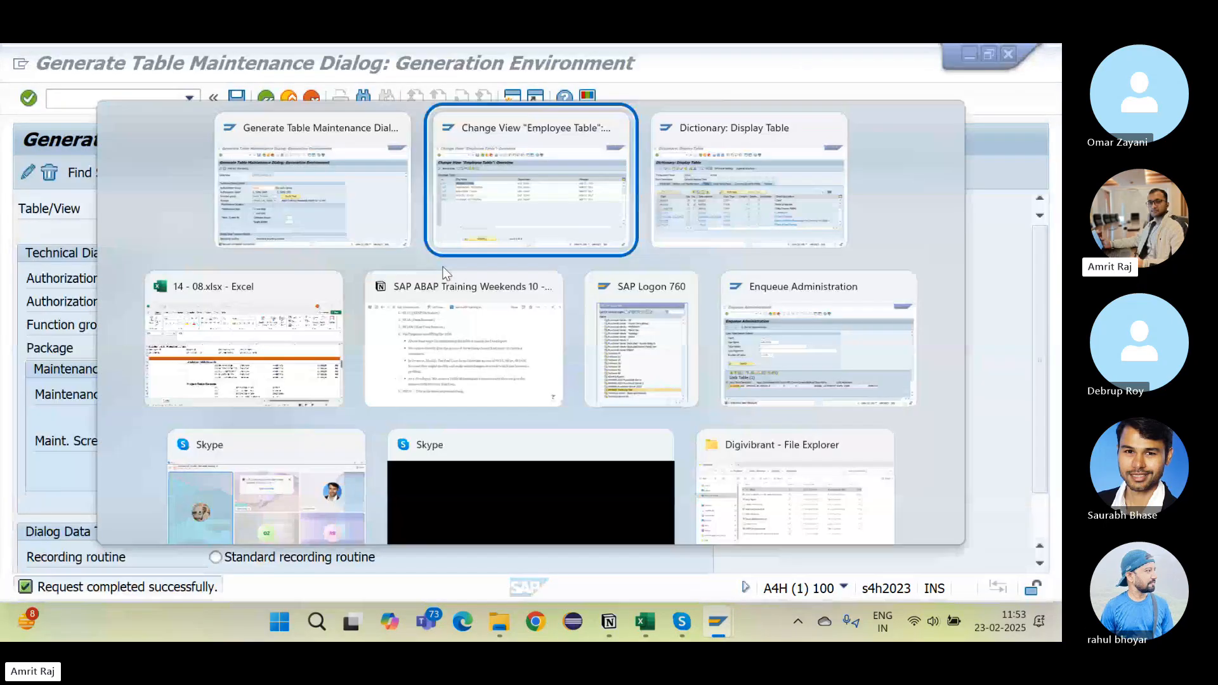
key("Tab")
key("shift+Tab")
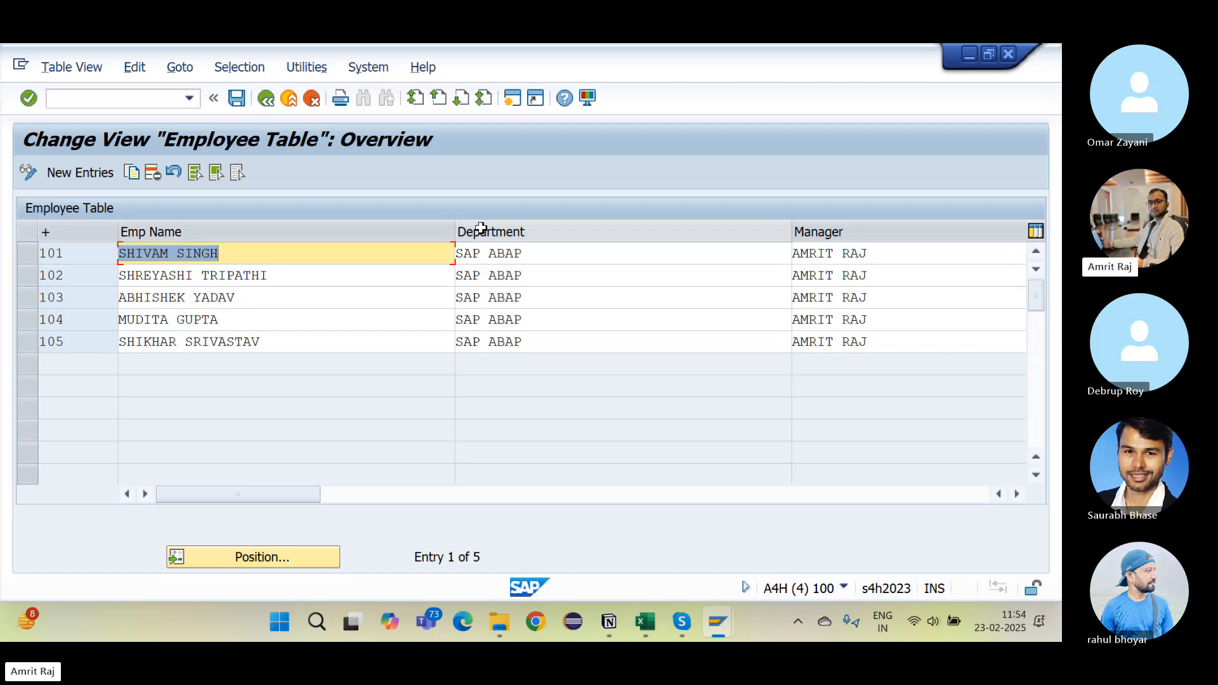
key("alt+Tab")
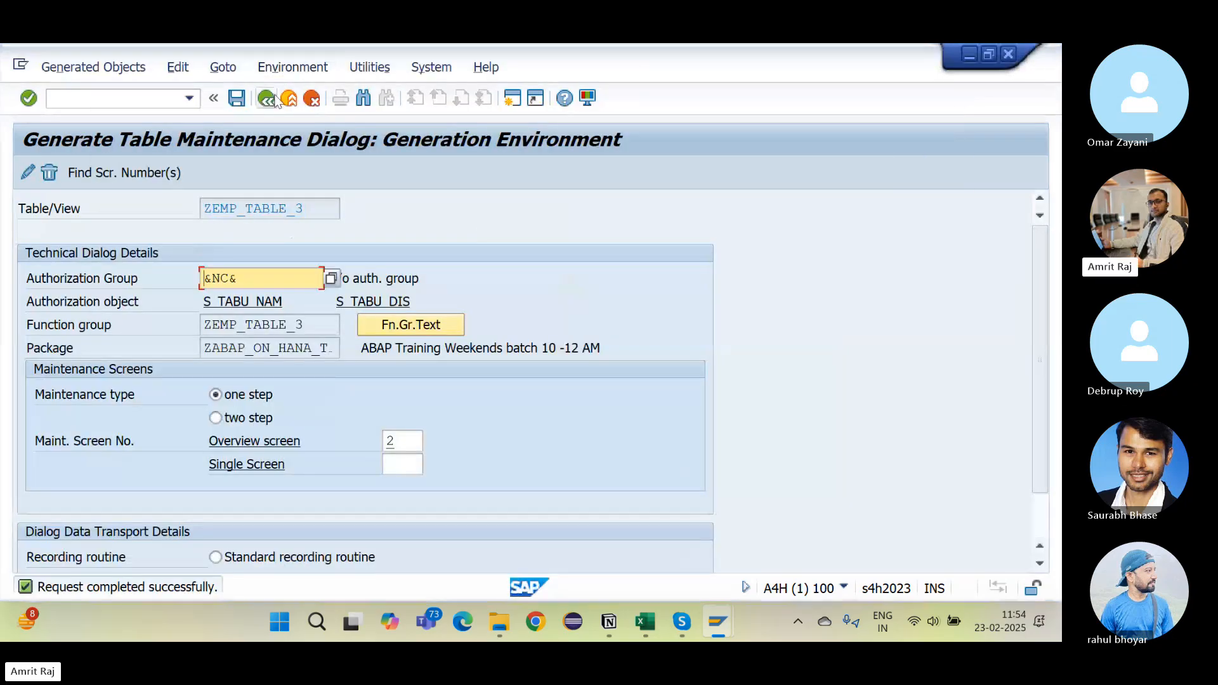
left_click(275, 100)
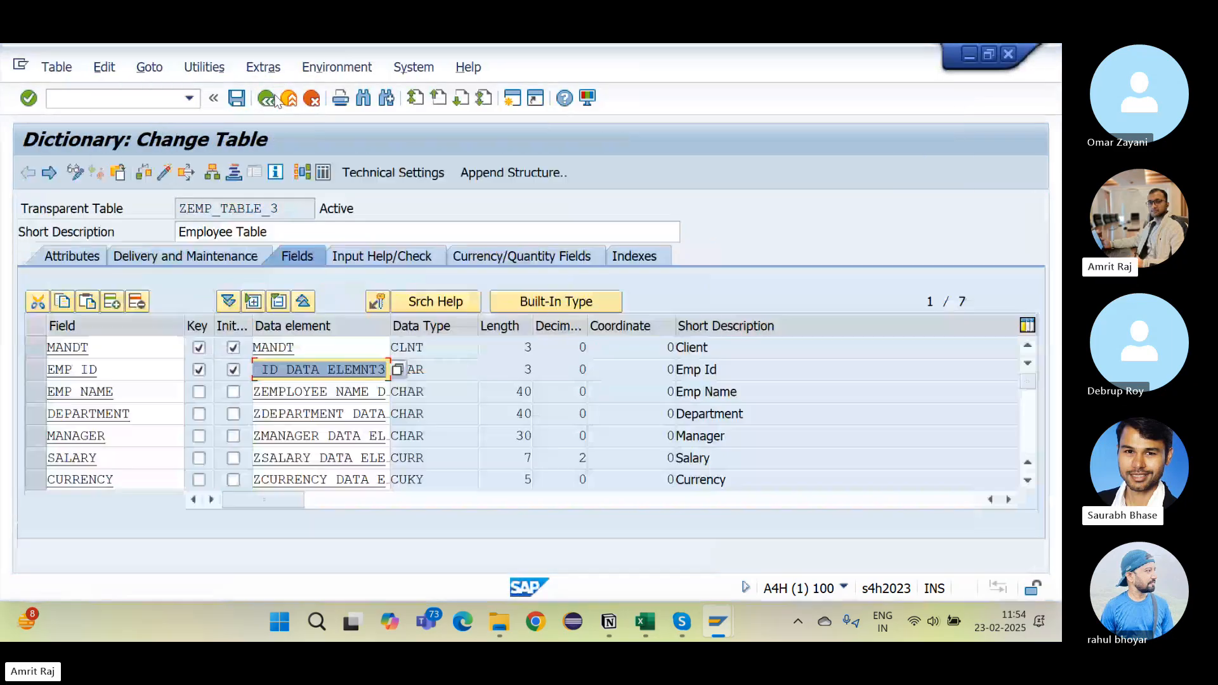
double_click(304, 371)
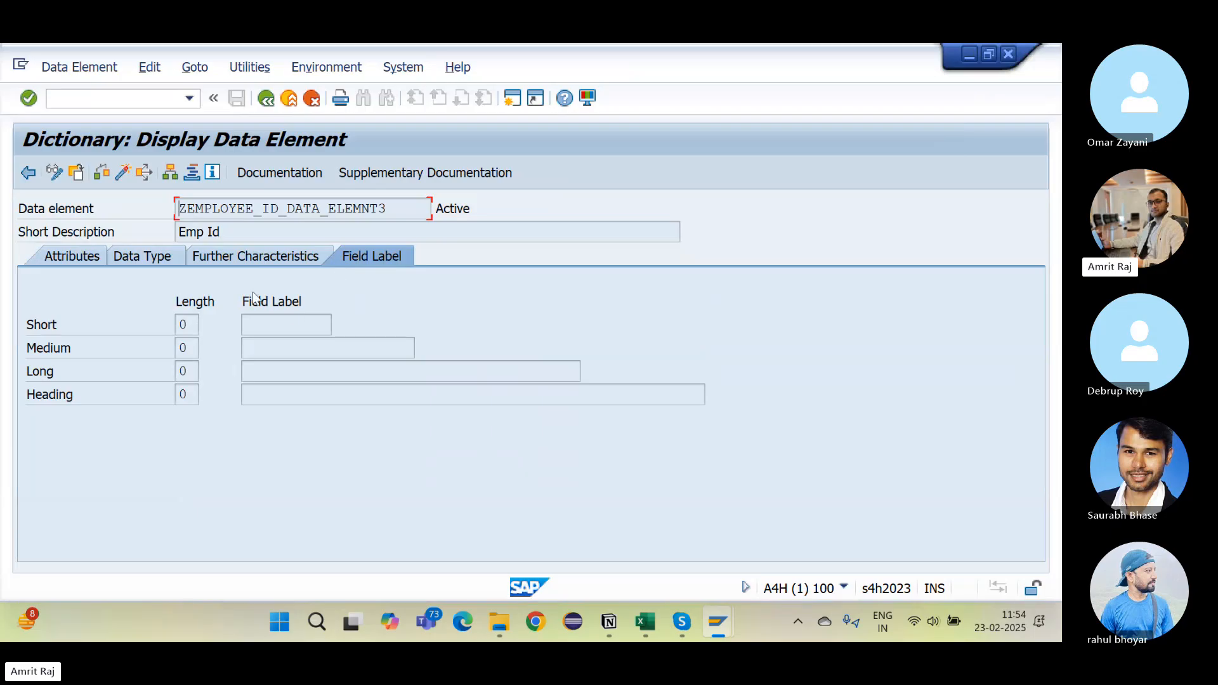
left_click(55, 172)
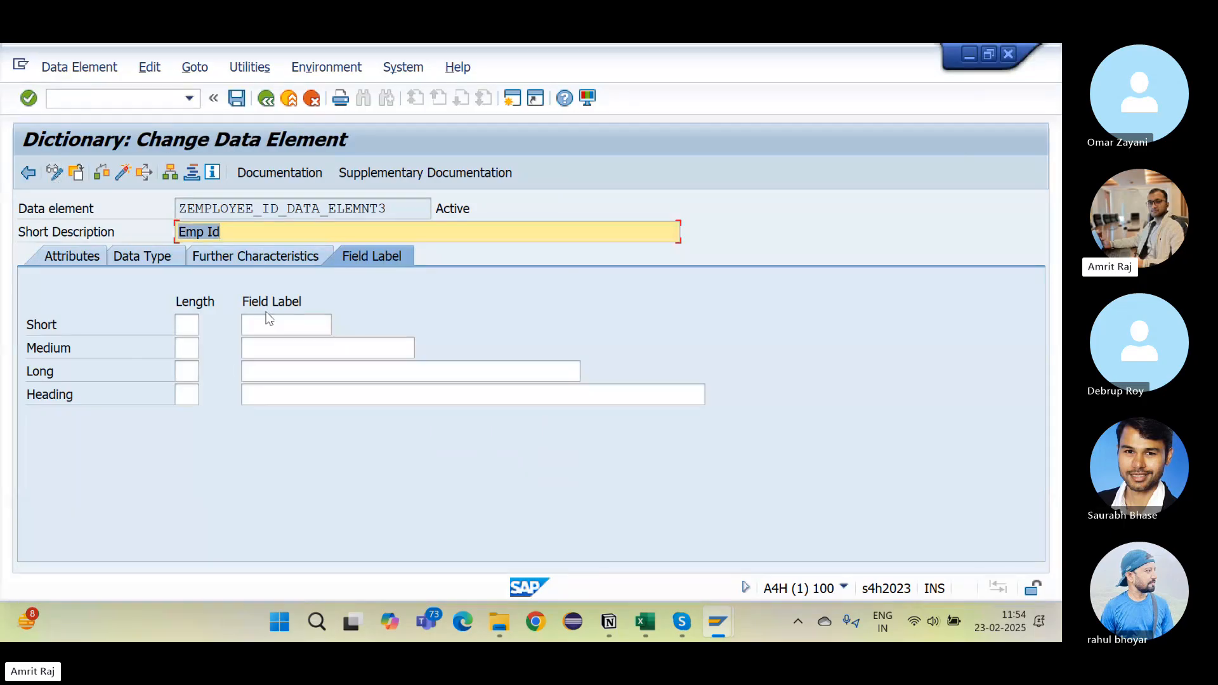
Step: Set short, medium, long and heading labels to 'Emp Id', activate, and return to the field list
left_click(267, 325)
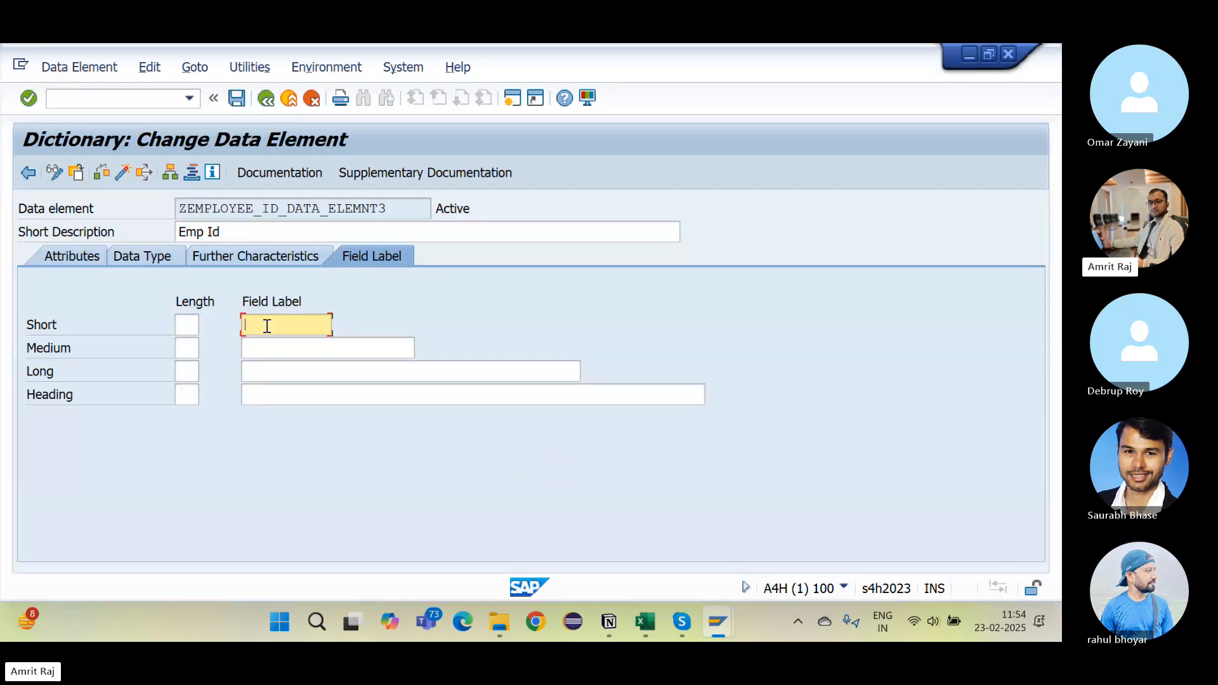
type("Emp Id")
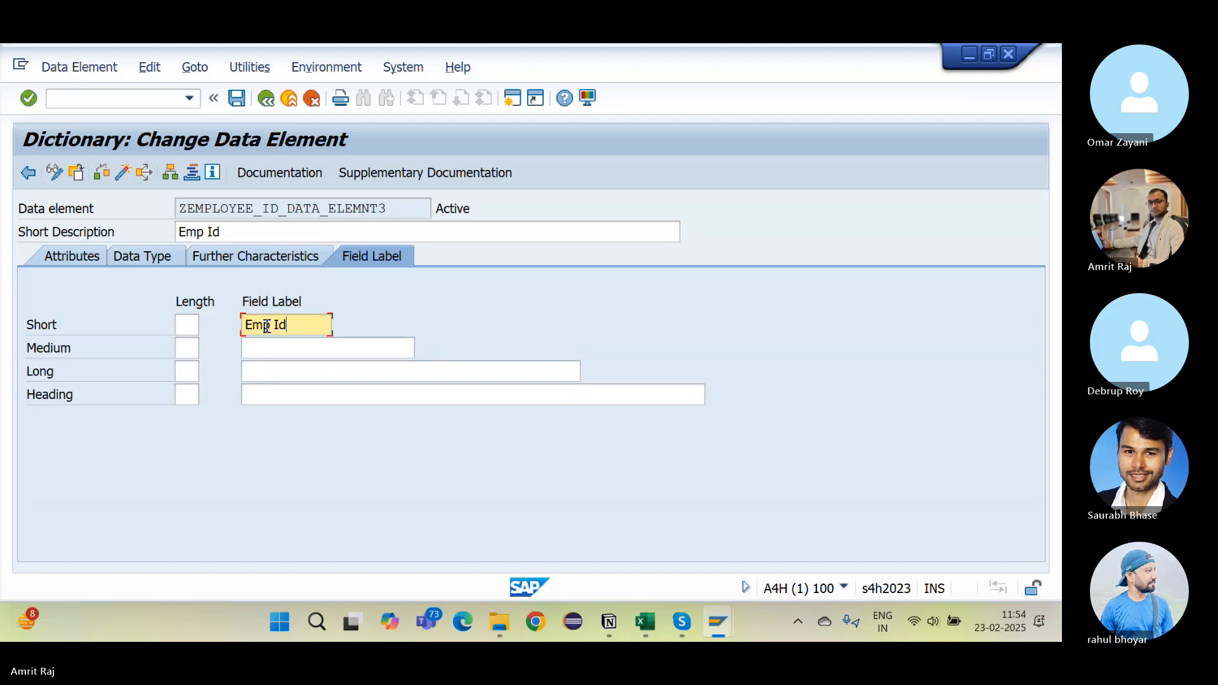
left_click(275, 347)
type("Emp Id")
key("Tab")
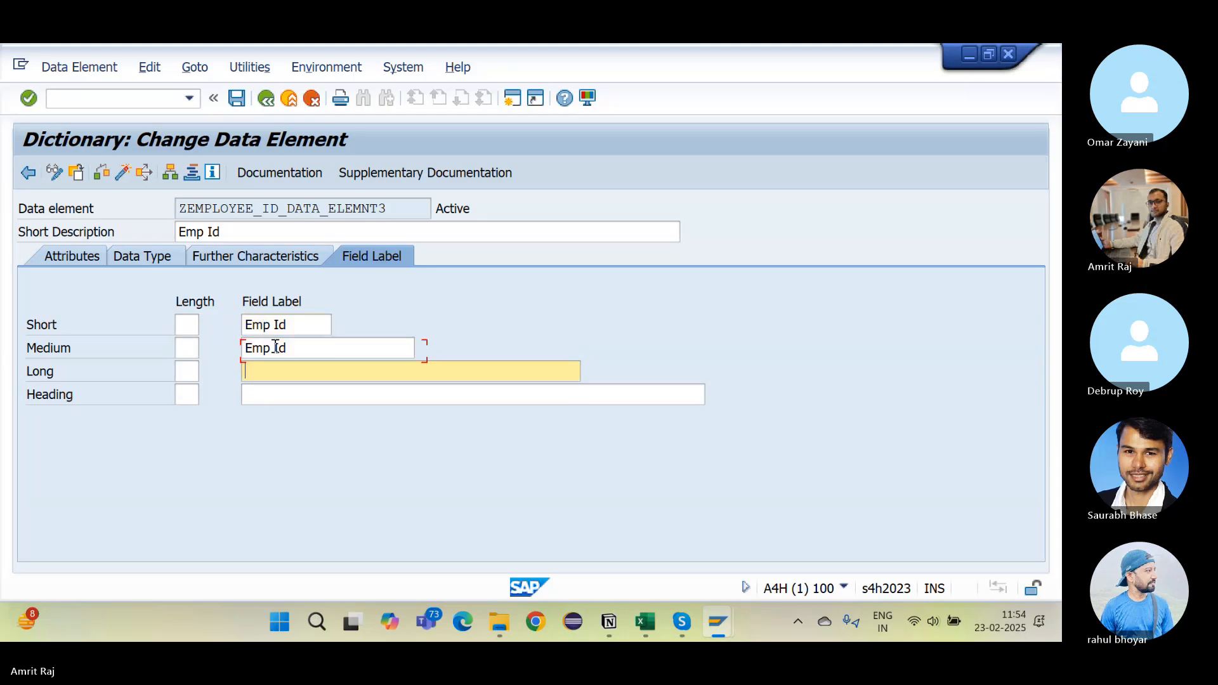
type("Emp Id")
key("Tab")
type("Emp Id")
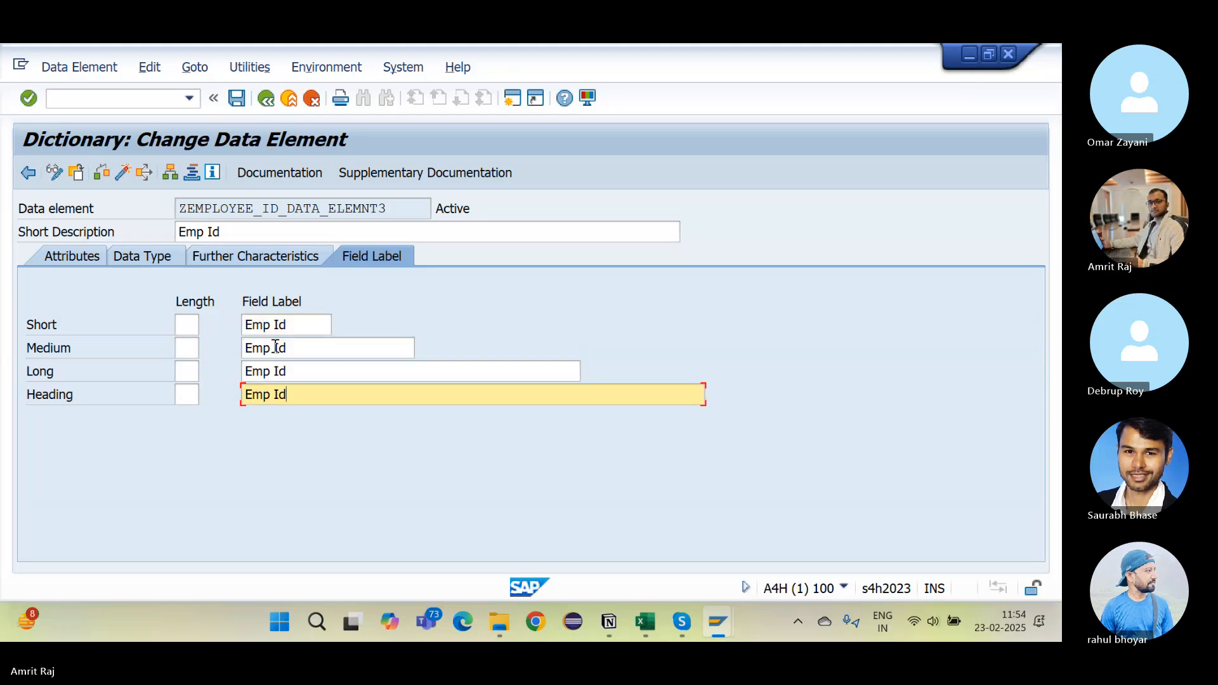
left_click(118, 172)
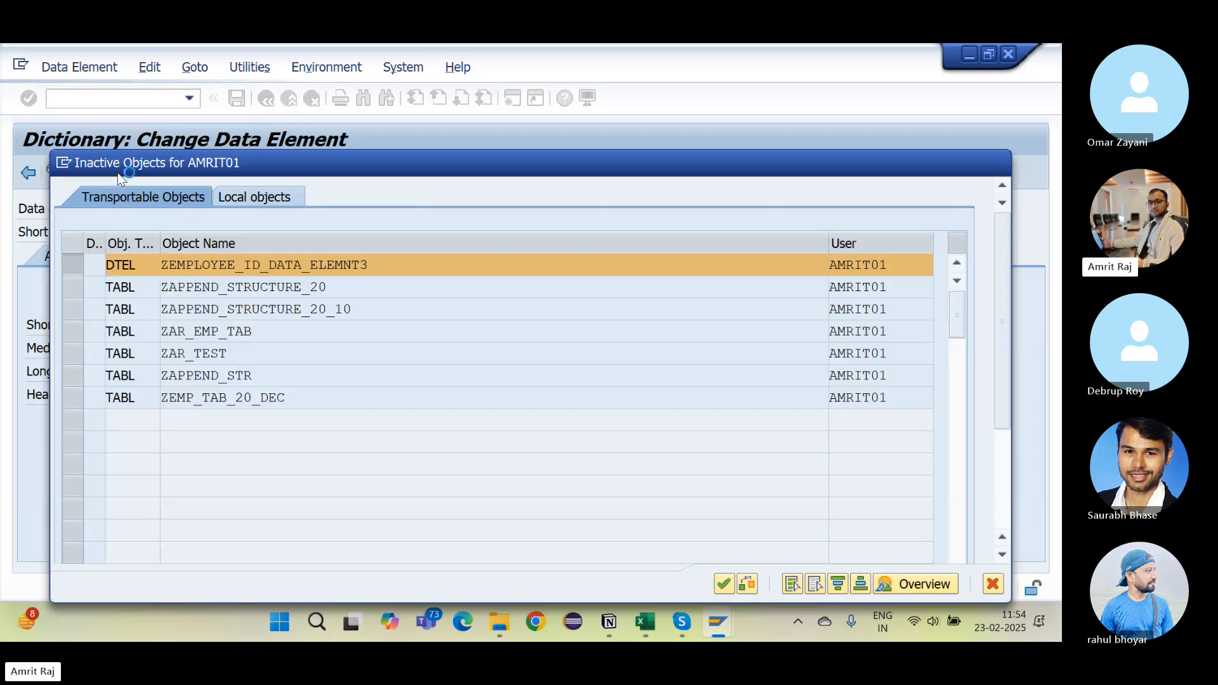
key("Return")
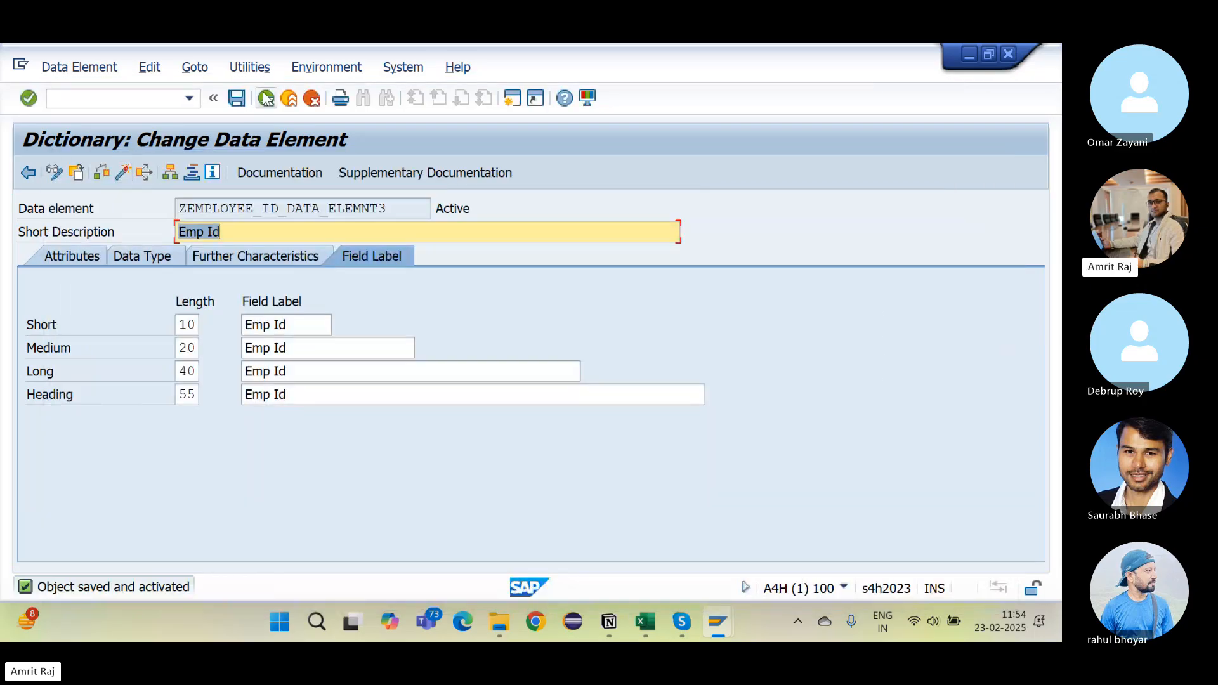
left_click(266, 98)
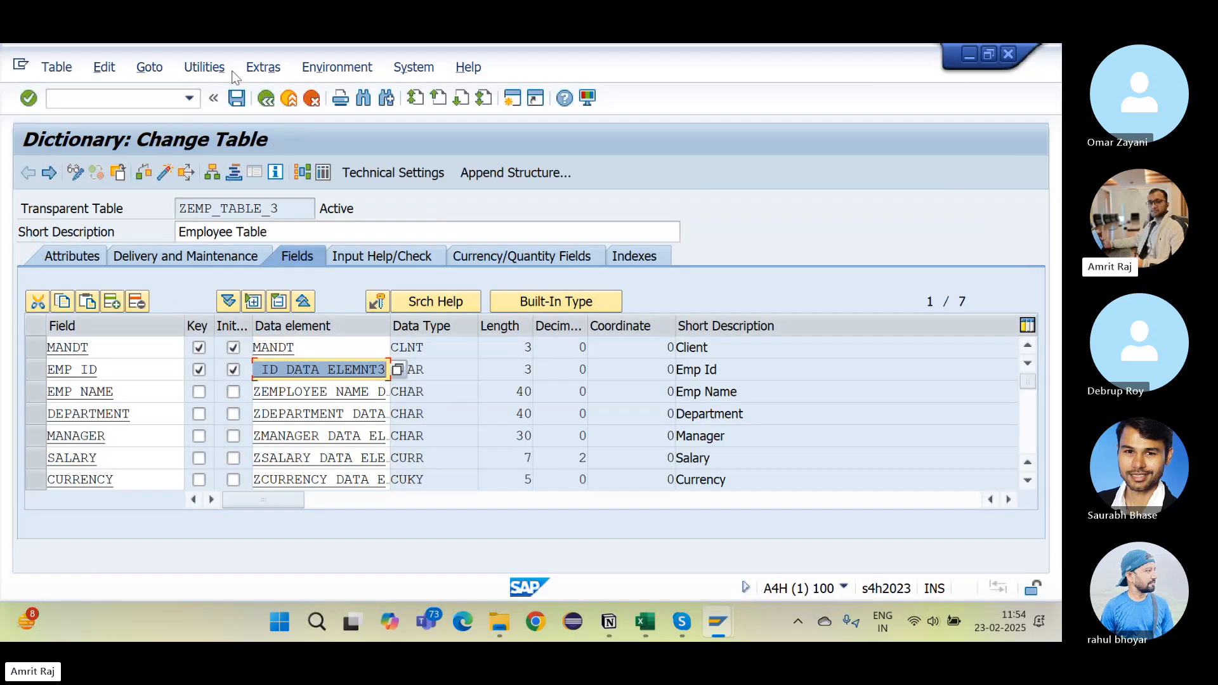
Step: Delete and regenerate ZEMP_TABLE_3's maintenance dialog as one-step with overview screen 1
left_click(209, 68)
left_click(298, 294)
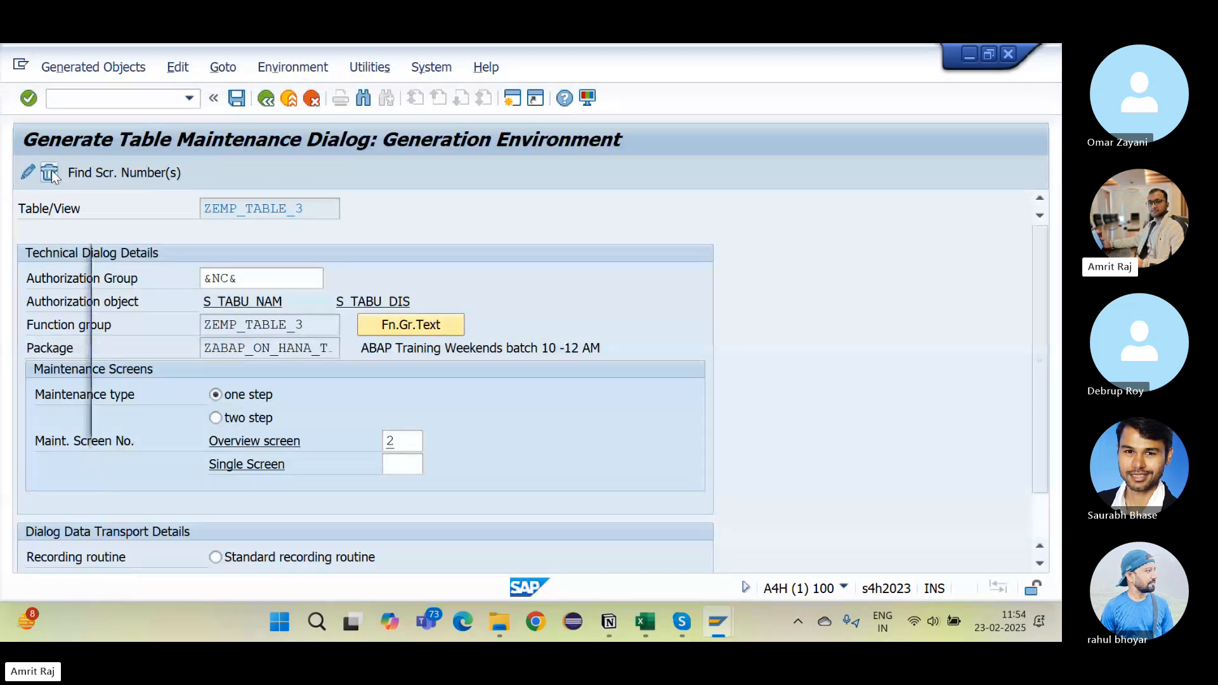
left_click(50, 172)
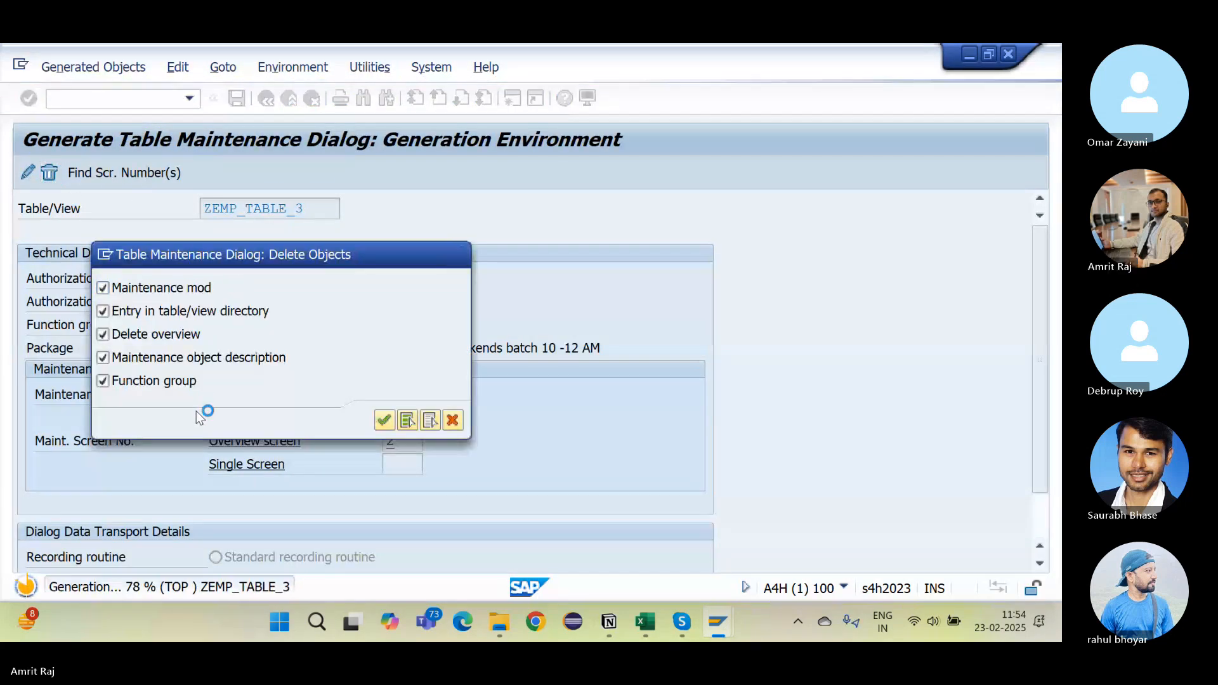
left_click(219, 396)
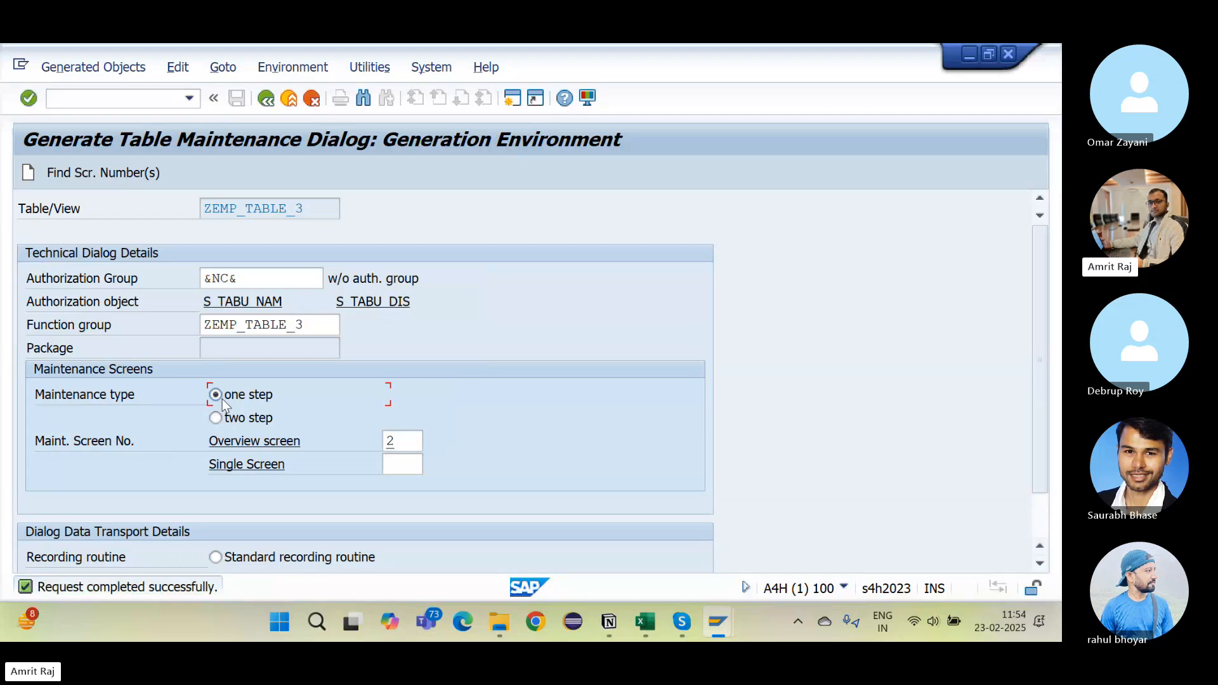
left_click(67, 176)
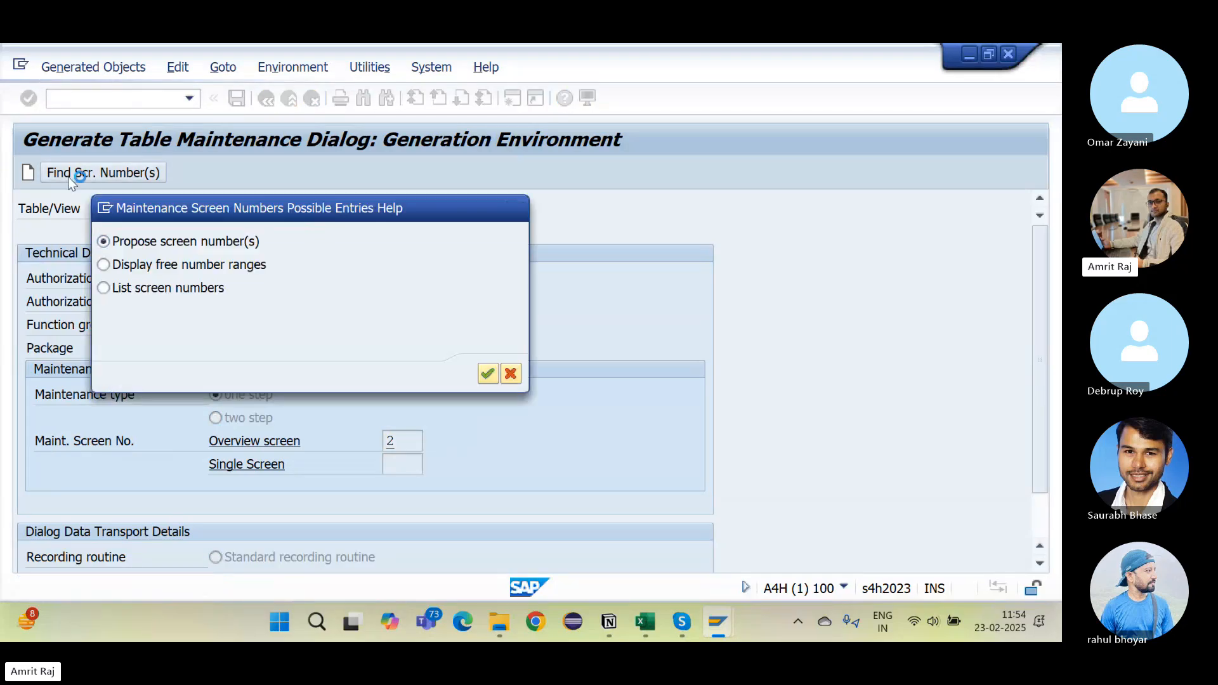
key("Return")
left_click(25, 177)
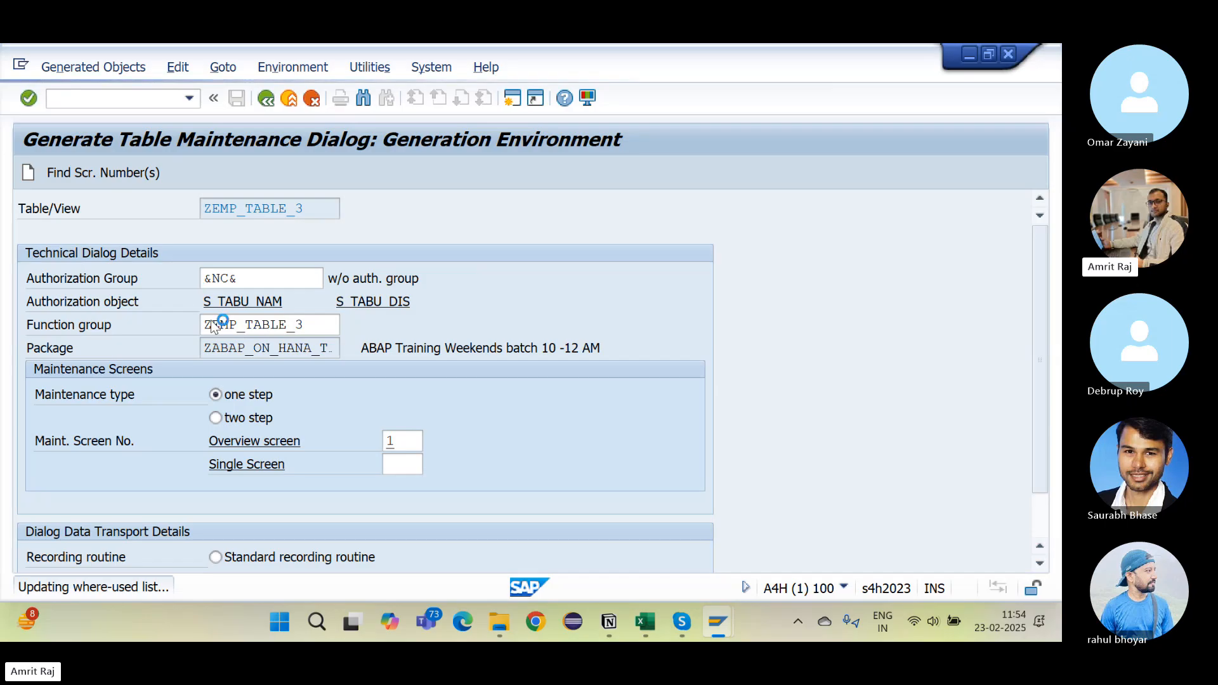
key("alt+Tab")
key("alt+Tab")
key("alt+Tab")
key("alt+Tab")
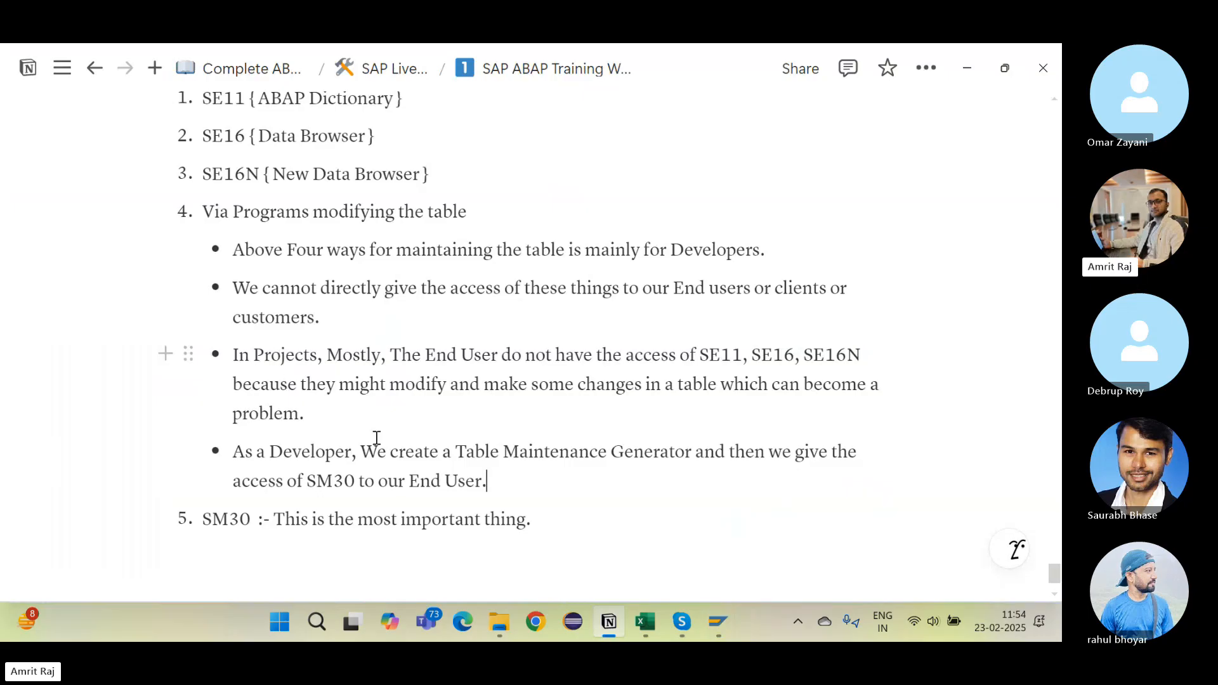
Step: Scroll the Notion notes to the SM30 item, then return to SAP's generation screen
scroll(376, 438, "down", 2)
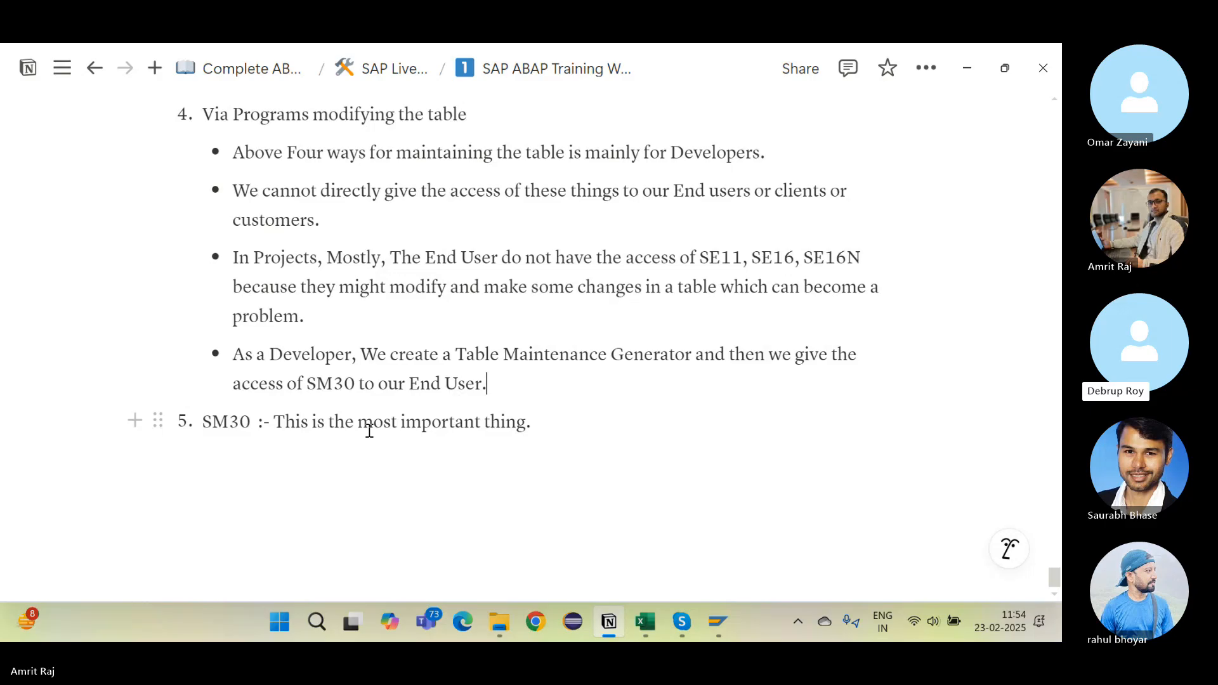
key("alt+Tab")
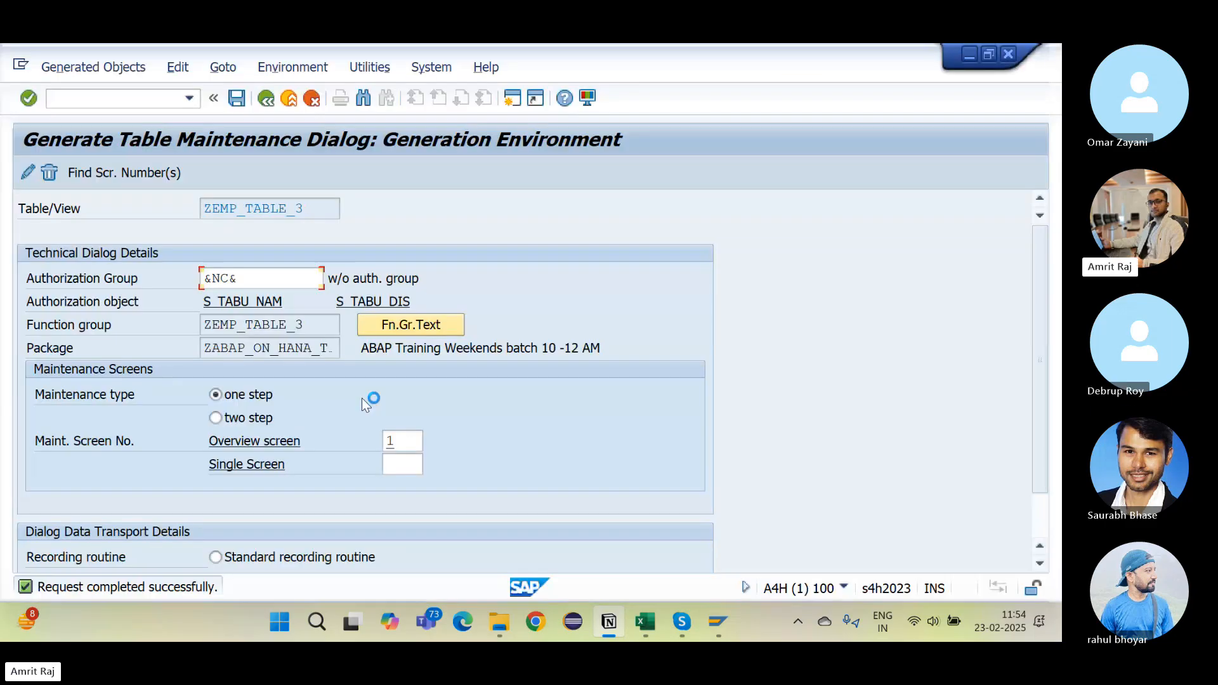
left_click(52, 175)
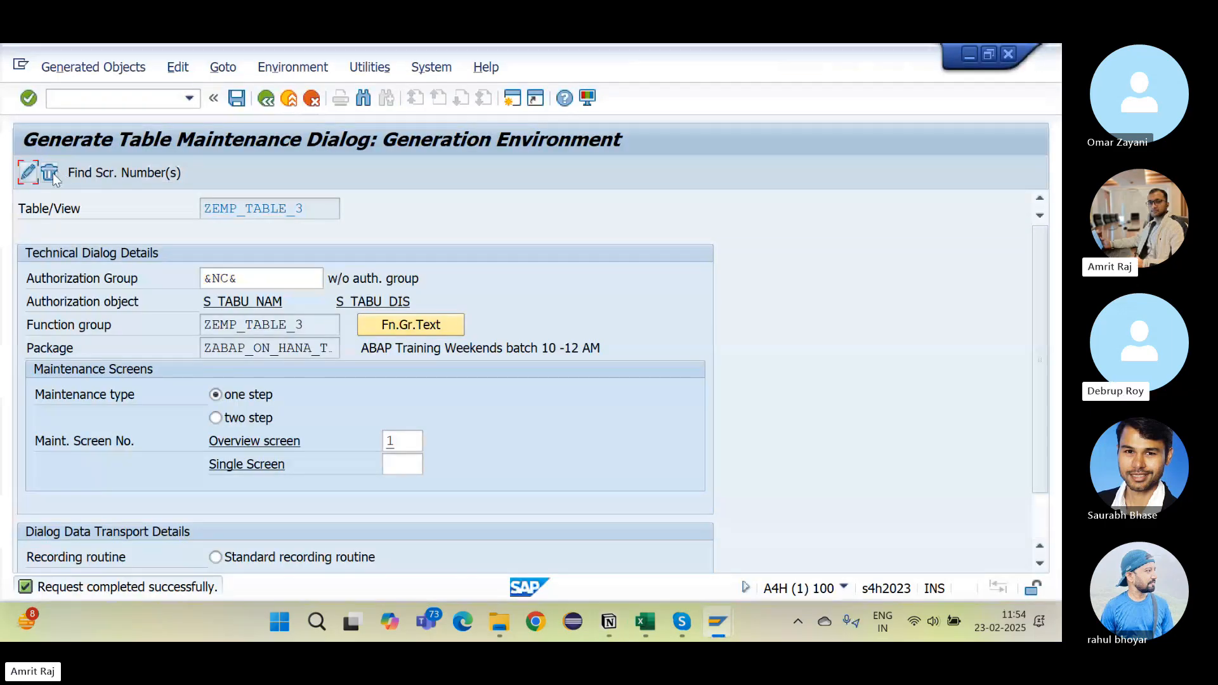
Step: Delete ZEMP_TABLE_3's generated maintenance objects, then try editing it in SM30 to see it reported undefined
key("Return")
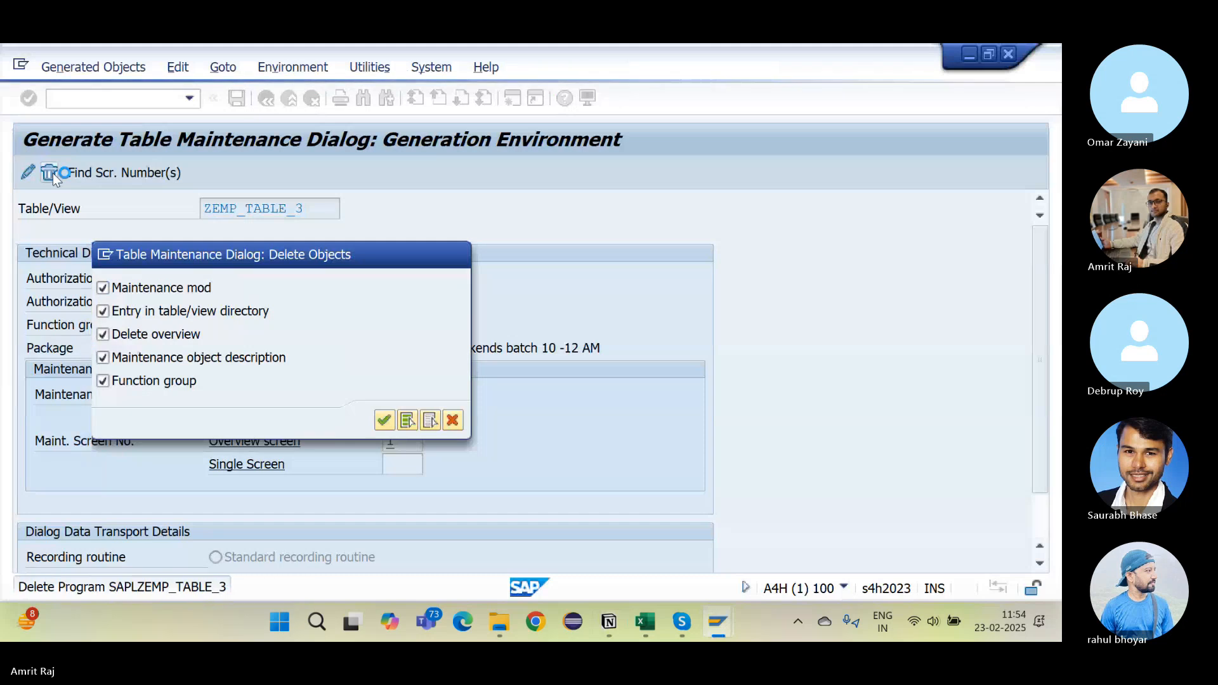
key("alt+Tab")
key("alt+Tab")
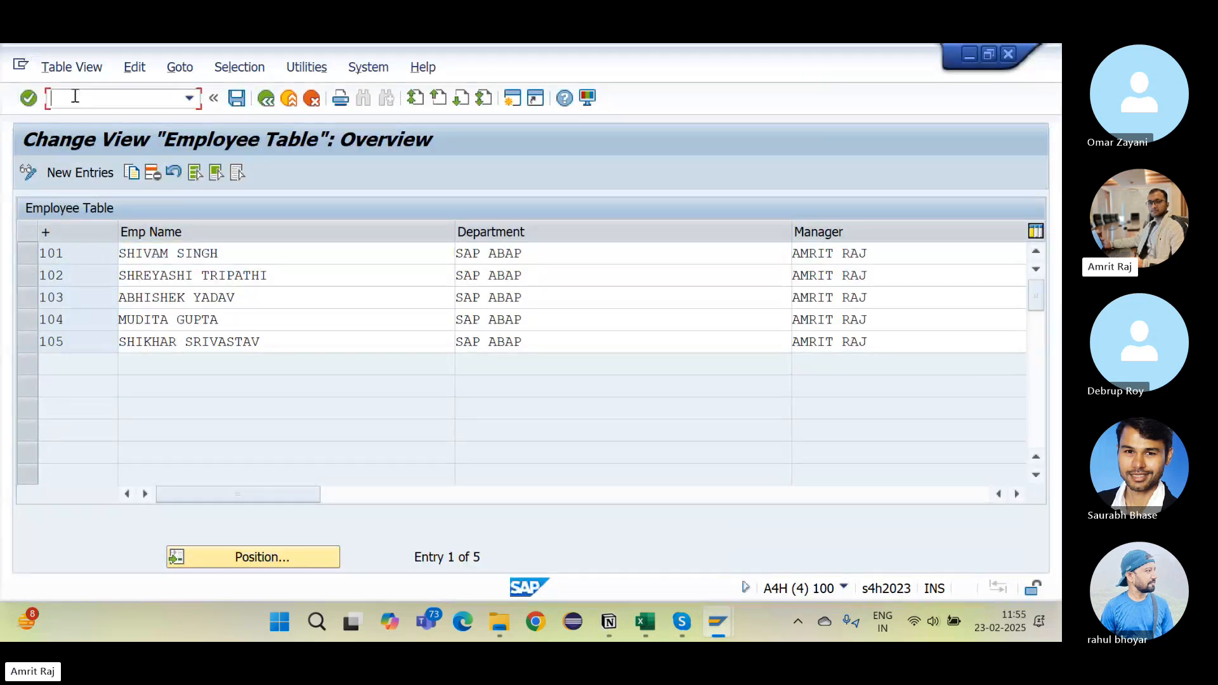
type("/nsm30")
key("Return")
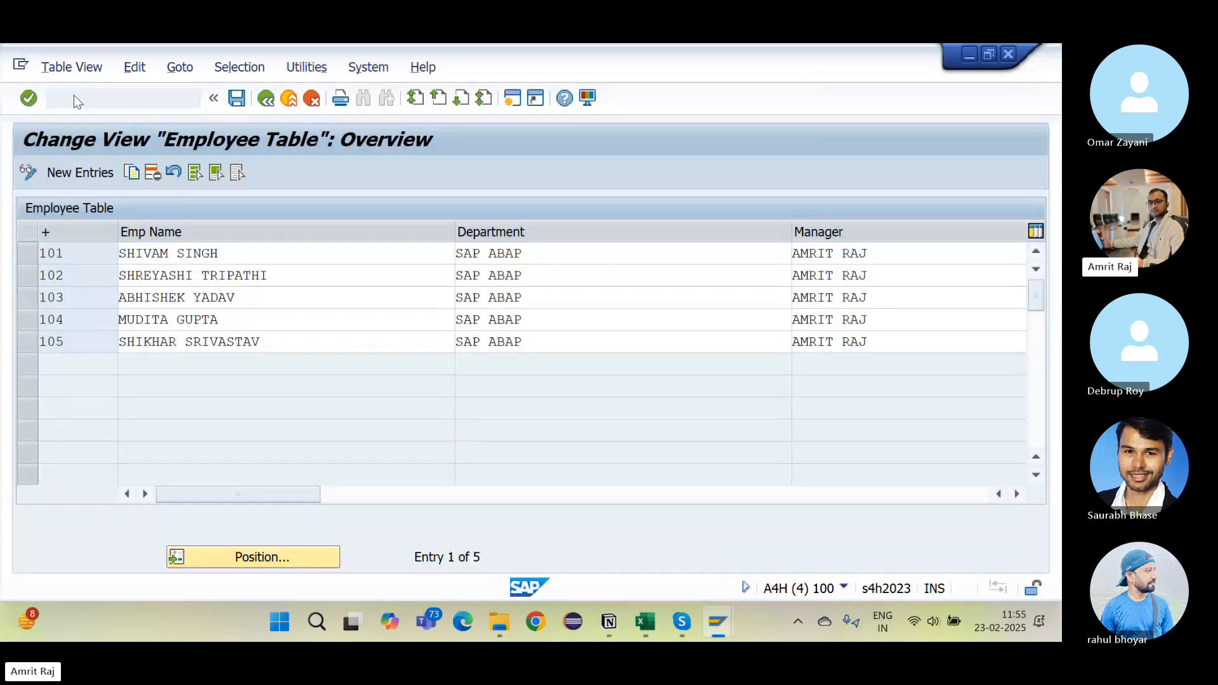
type("\\")
key("BackSpace")
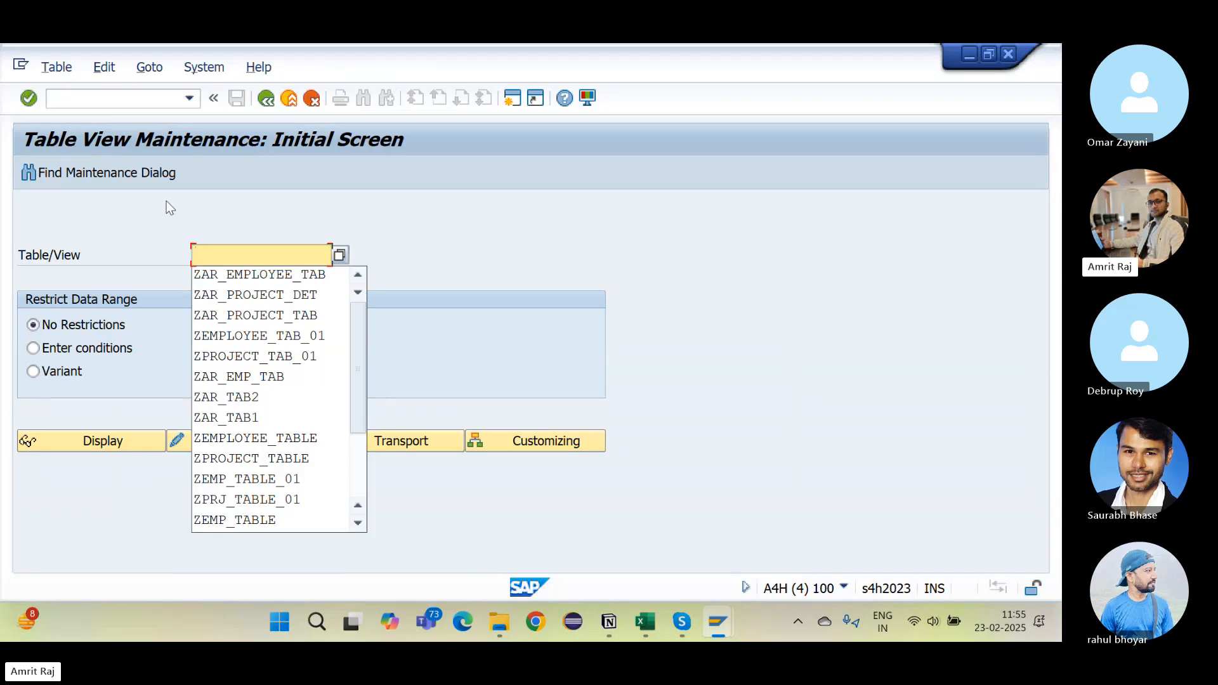
key("alt+Tab")
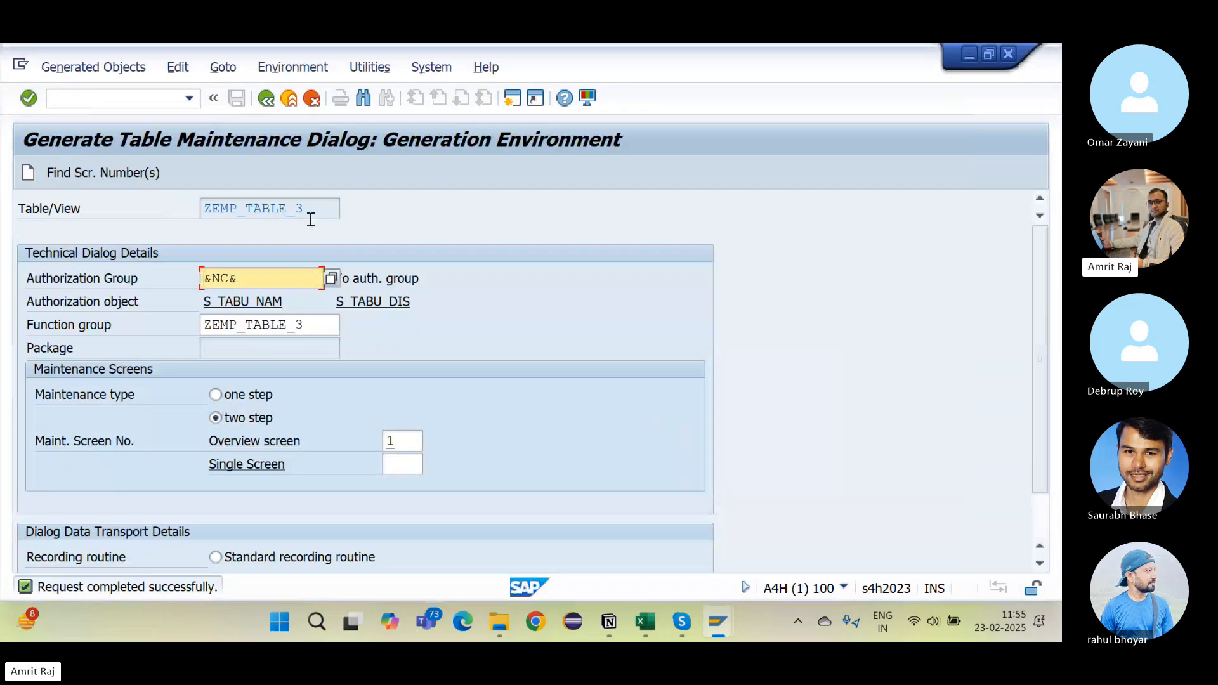
left_click(317, 202)
key("alt+Tab")
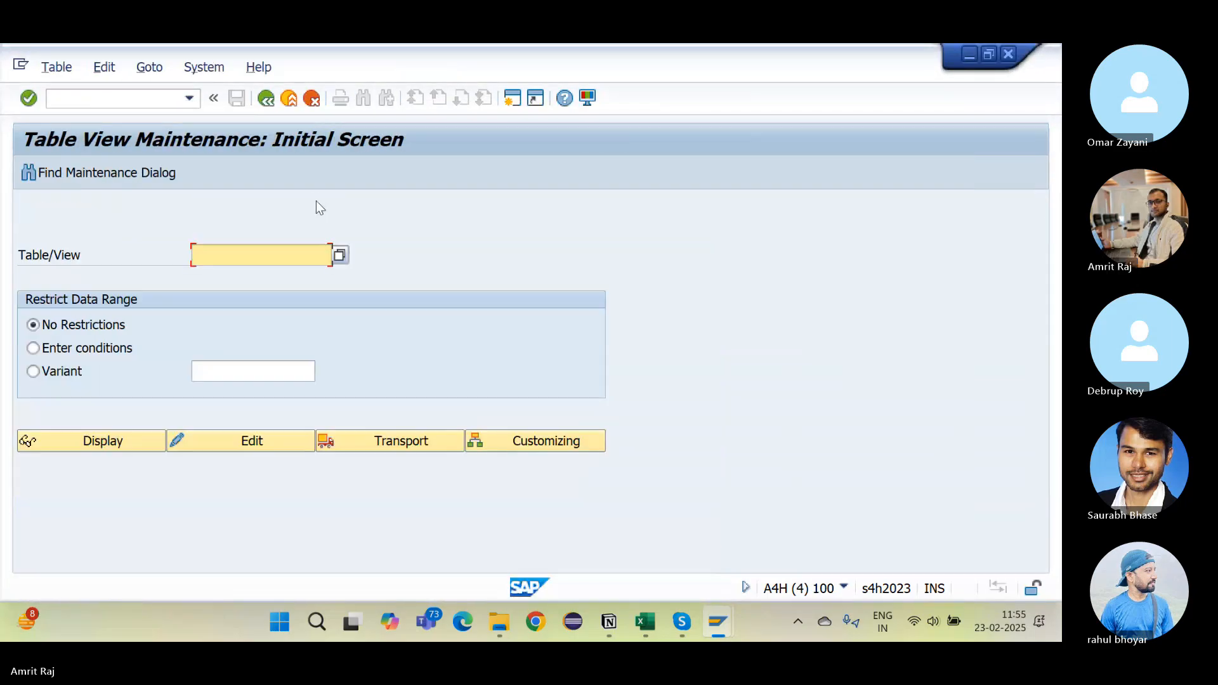
type("ZEMP_TABLE_3")
left_click(218, 441)
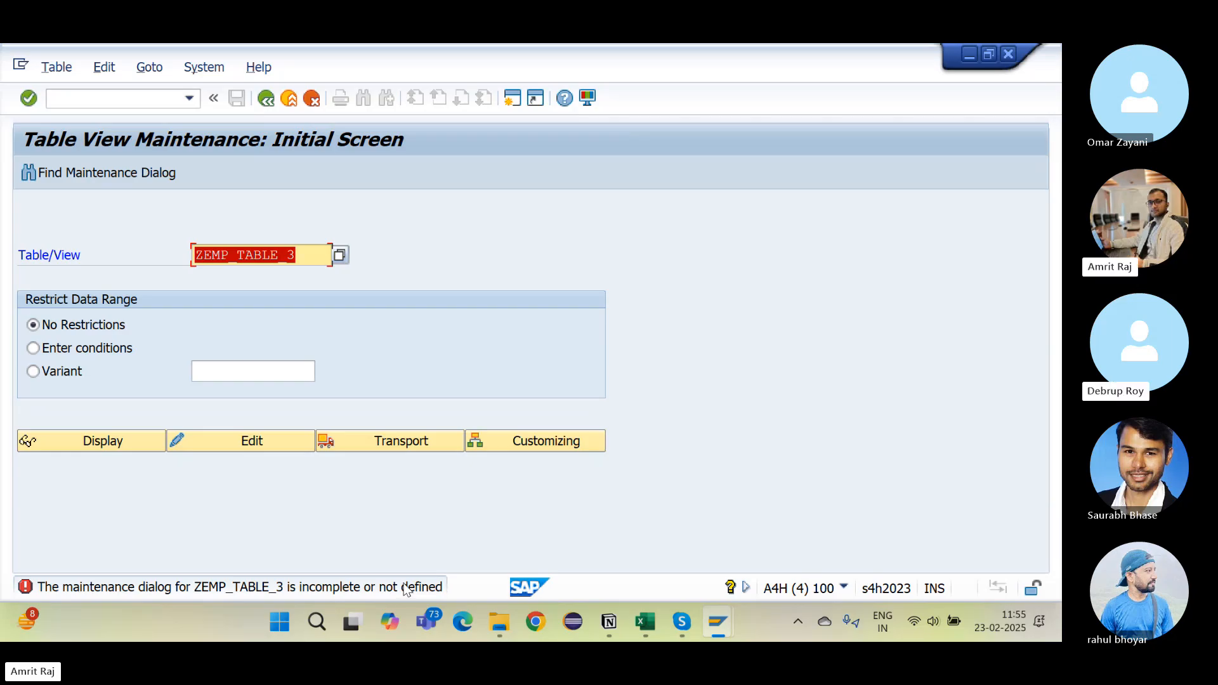
Step: Regenerate the ZEMP_TABLE_3 maintenance dialog as one-step with proposed screen numbers
key("alt+Tab")
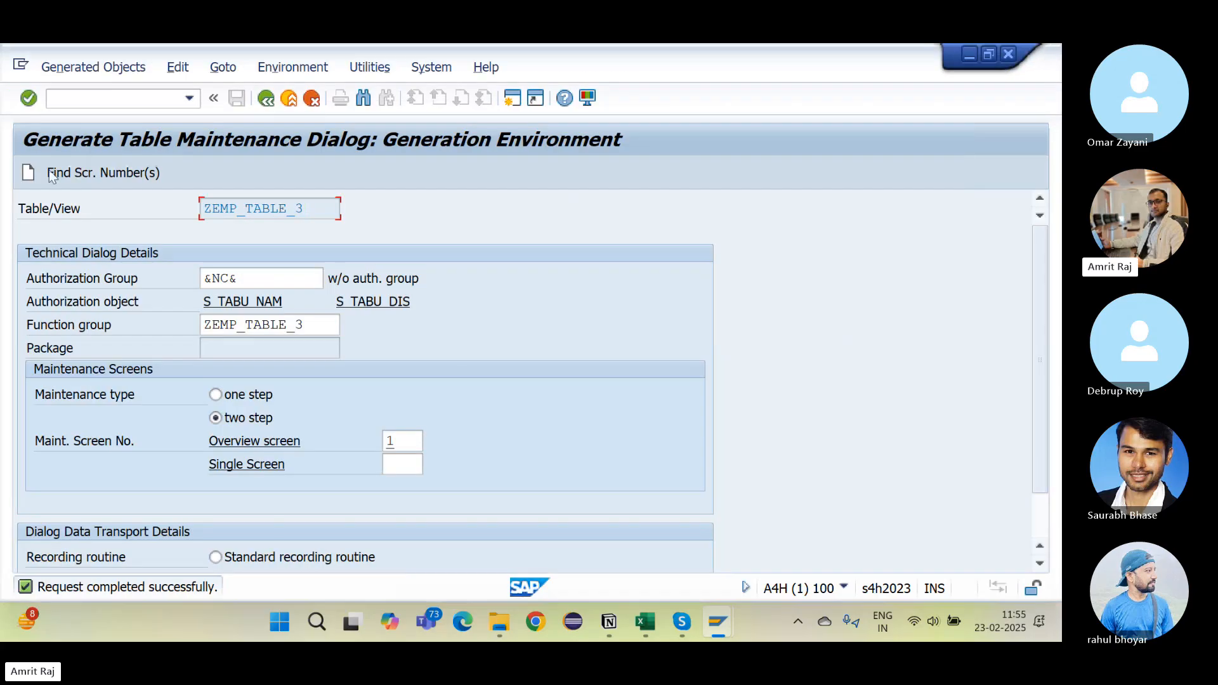
left_click(71, 180)
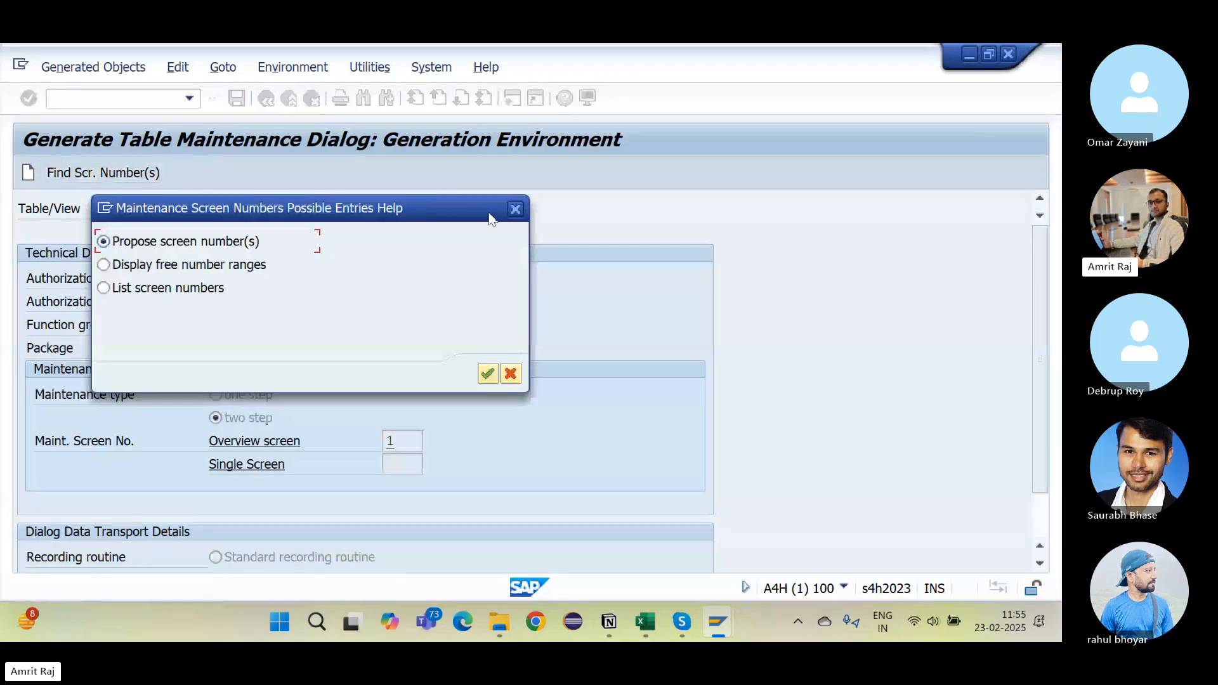
left_click(516, 210)
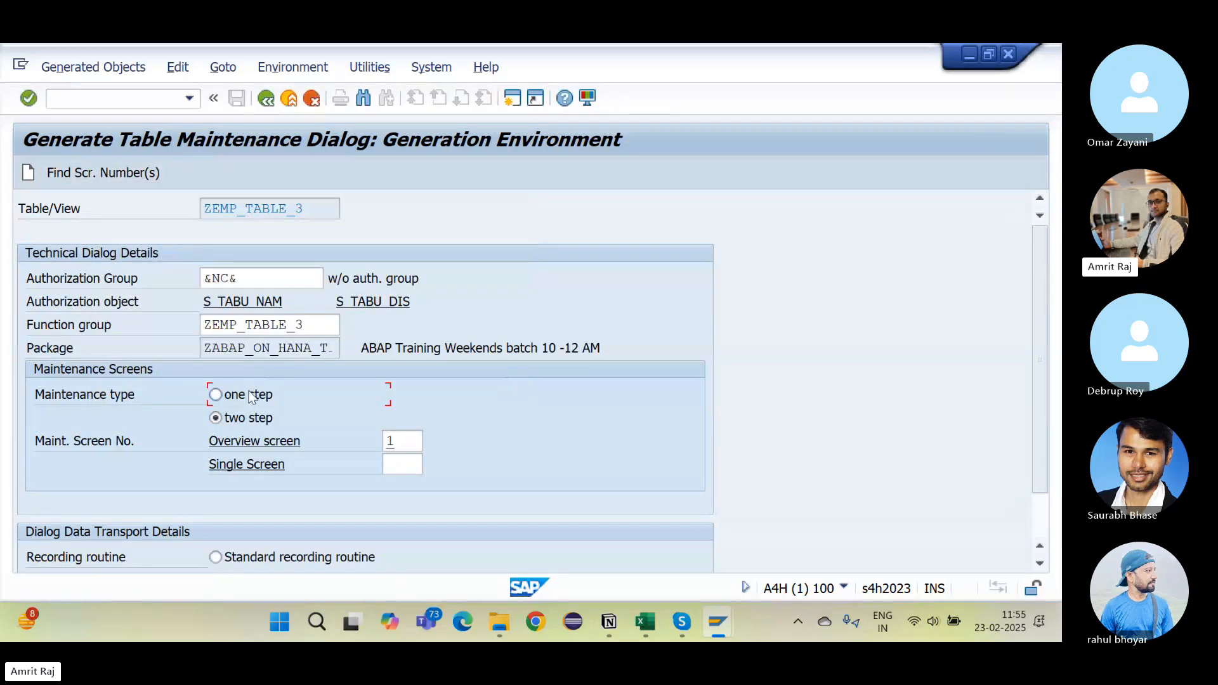
left_click(71, 176)
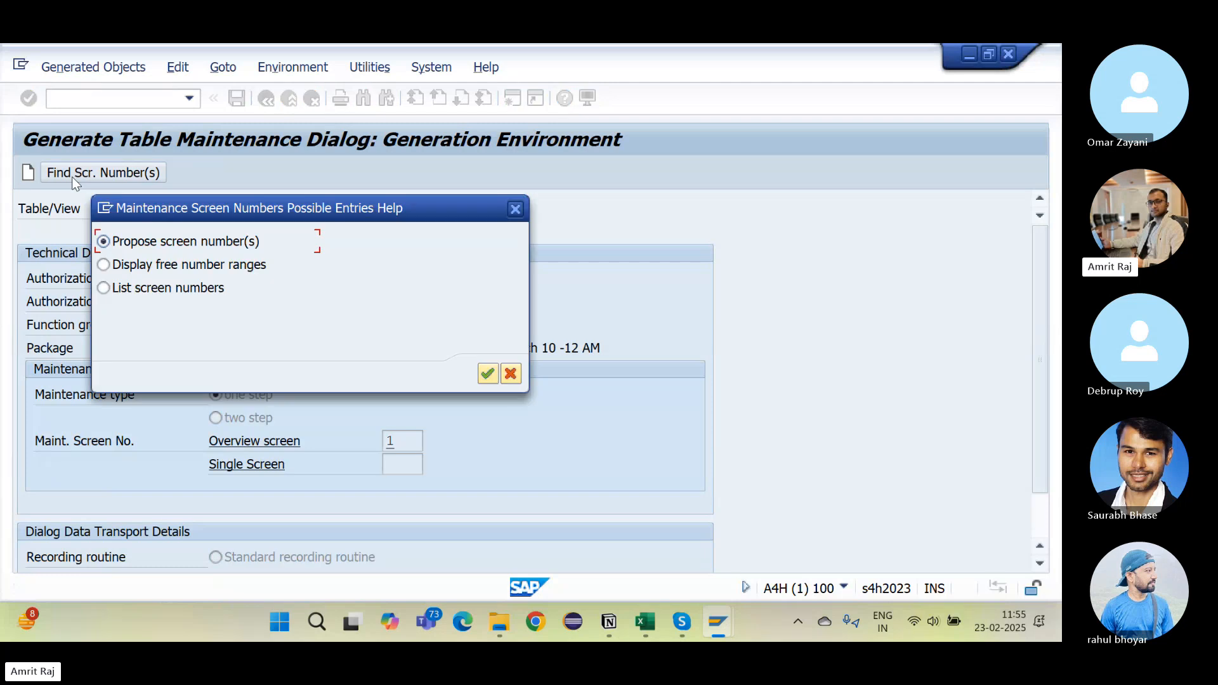
left_click(29, 173)
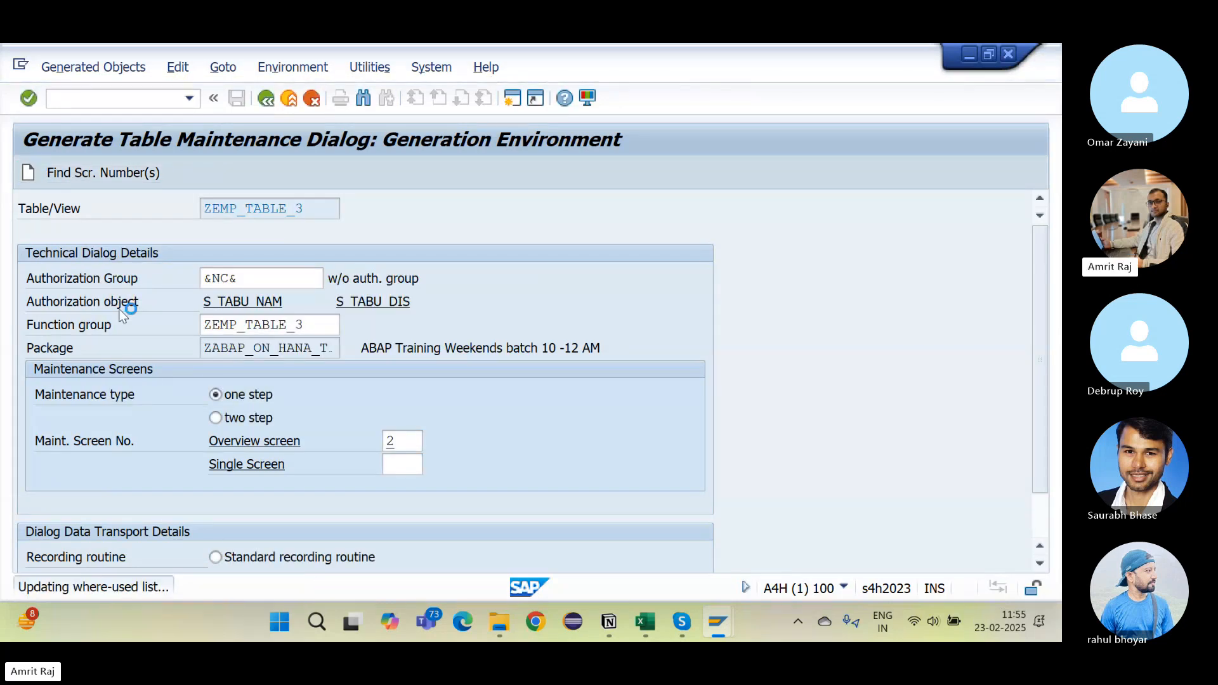
Step: Display ZEMP_TABLE_3 in SM30 to show the Employee Table entries 101–105
key("alt+Tab")
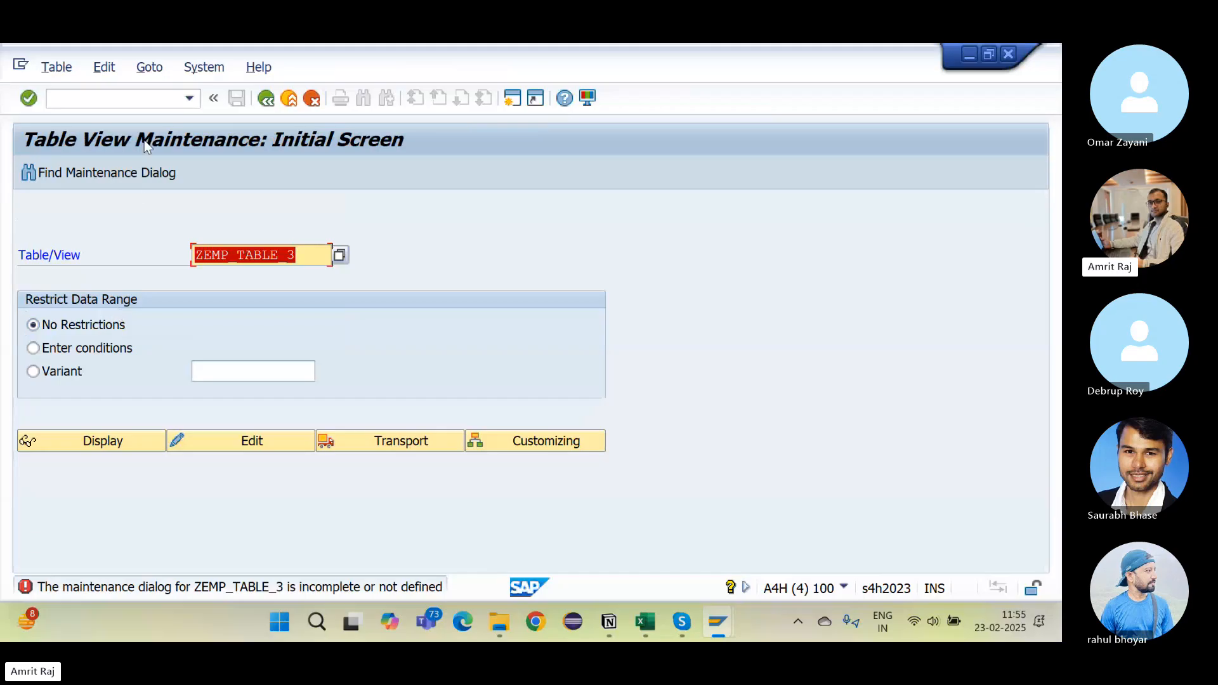
left_click(137, 101)
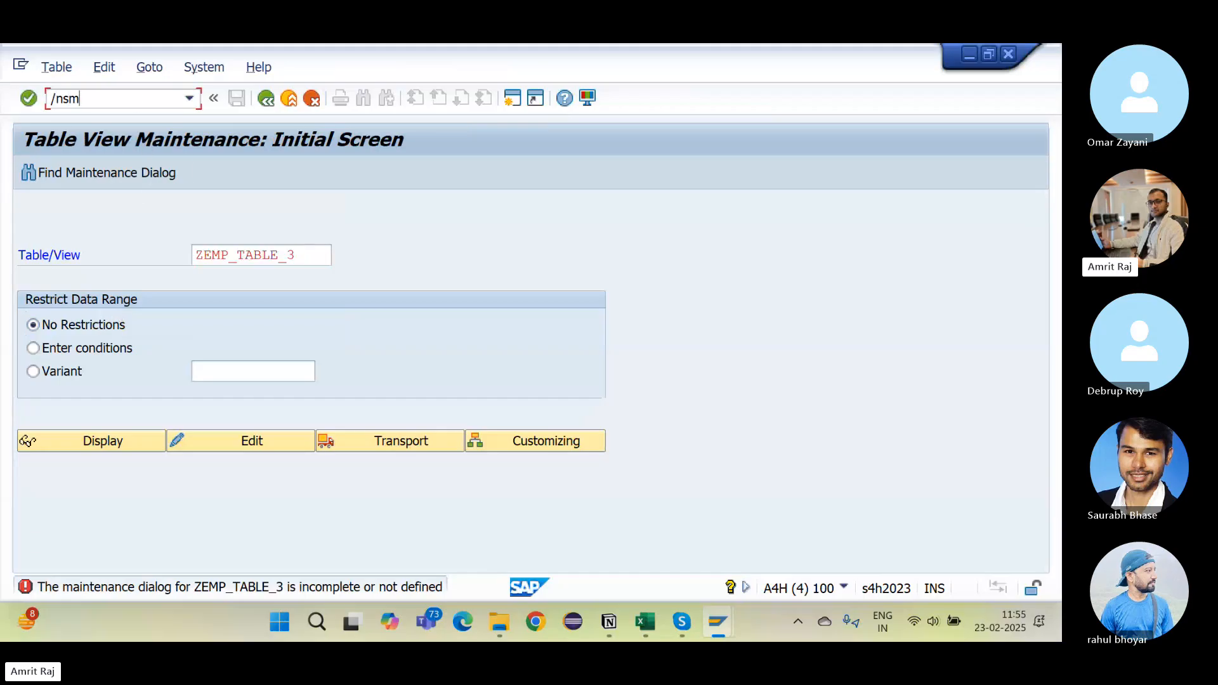
type("/nsm30")
key("Return")
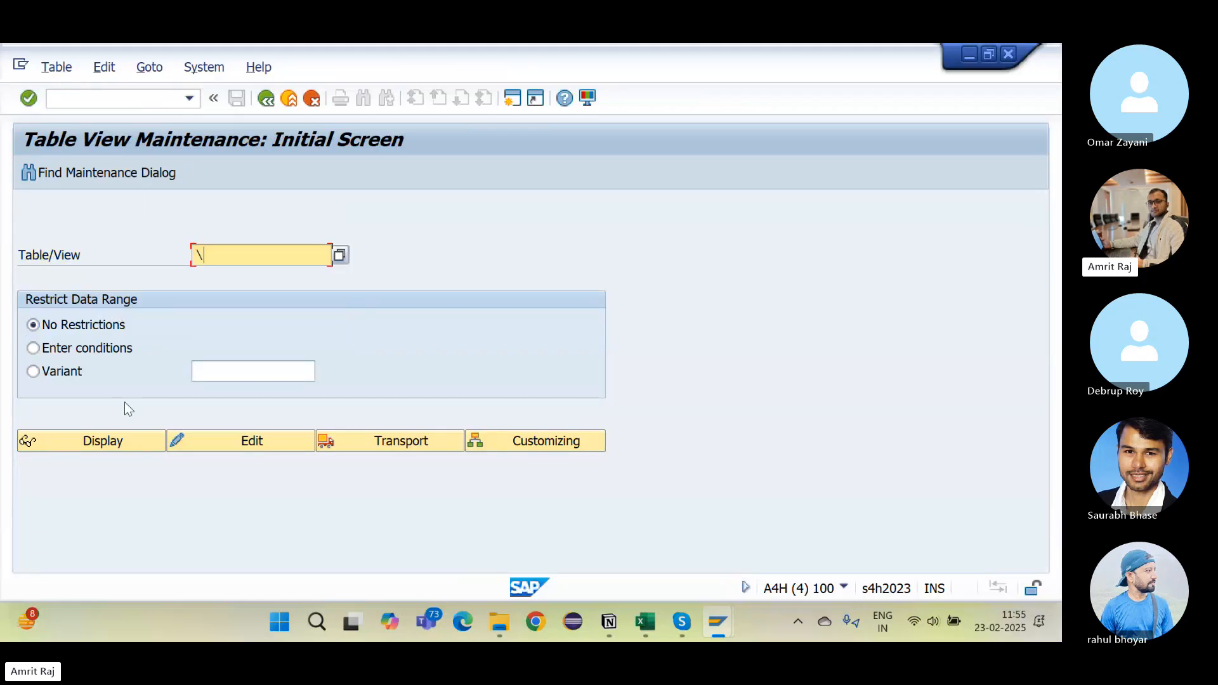
key("Down")
key("Return")
left_click(120, 443)
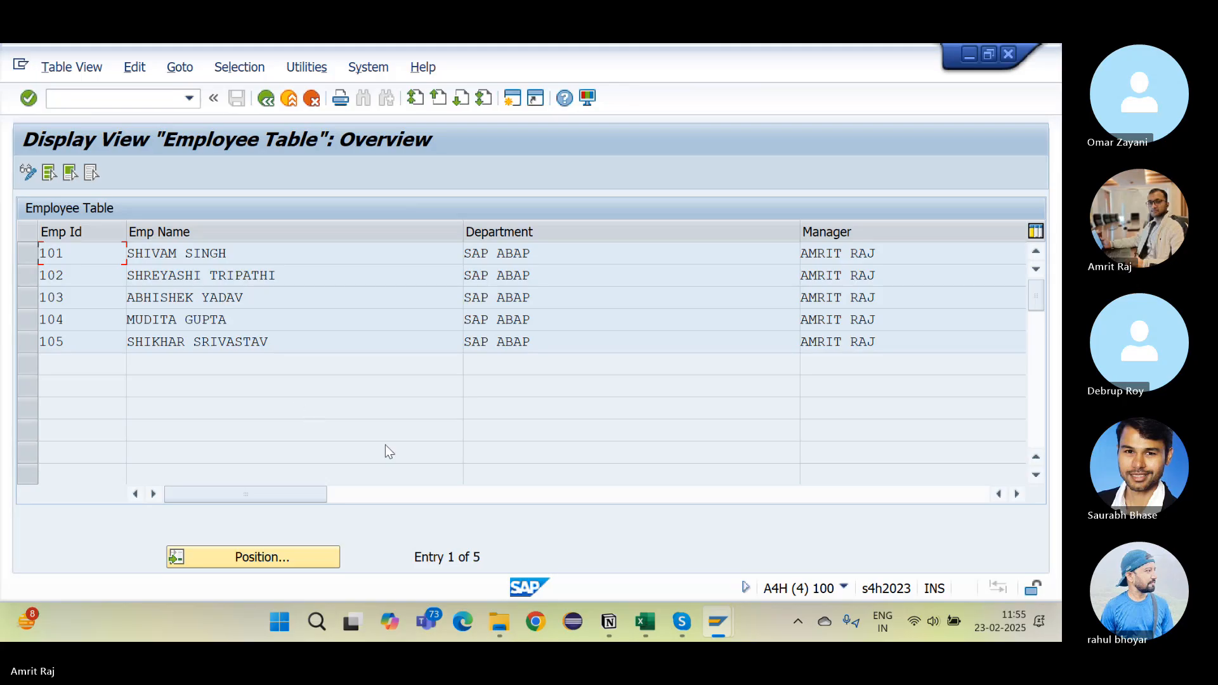
Step: Under SM30 in Notion, add a nested bullet recommending SM30 for maintaining table data as best practice
left_click(600, 624)
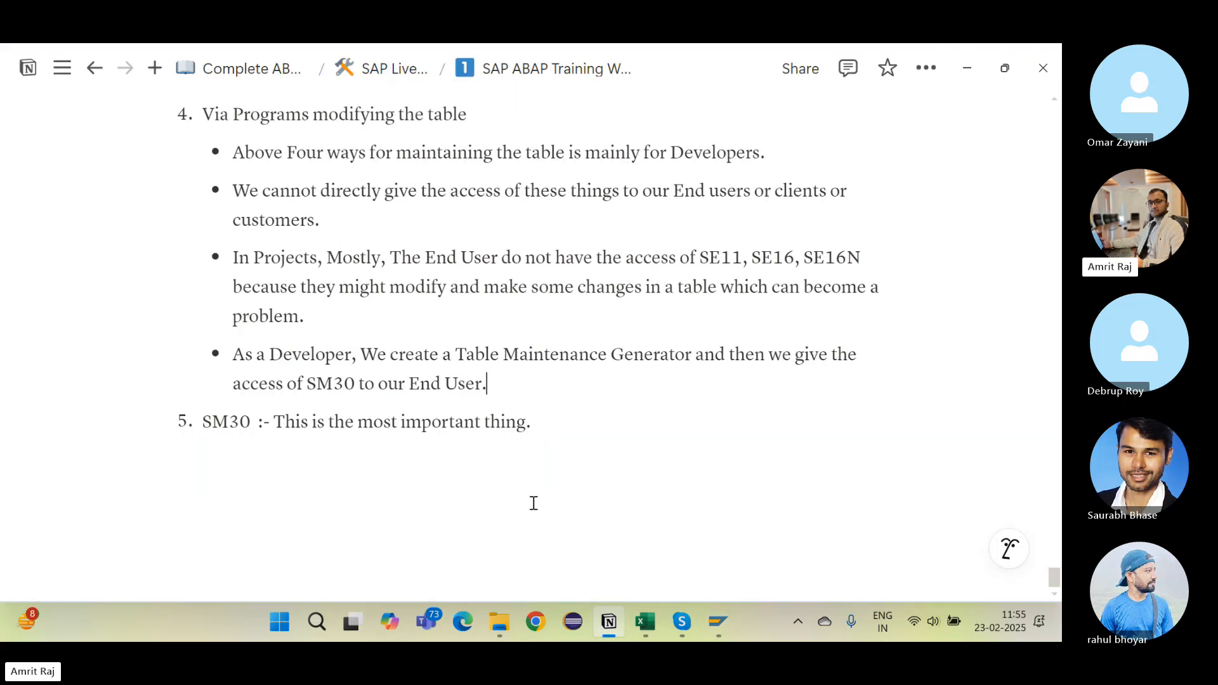
left_click_drag(255, 416, 534, 416)
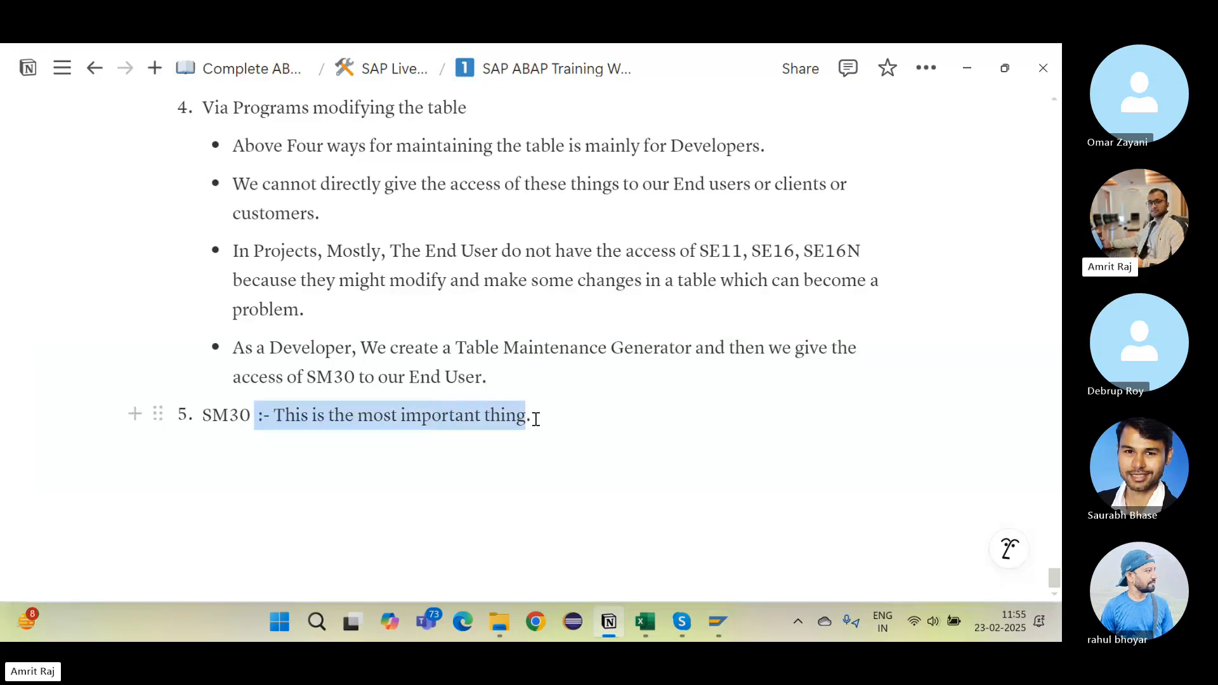
key("BackSpace")
key("Return")
key("BackSpace")
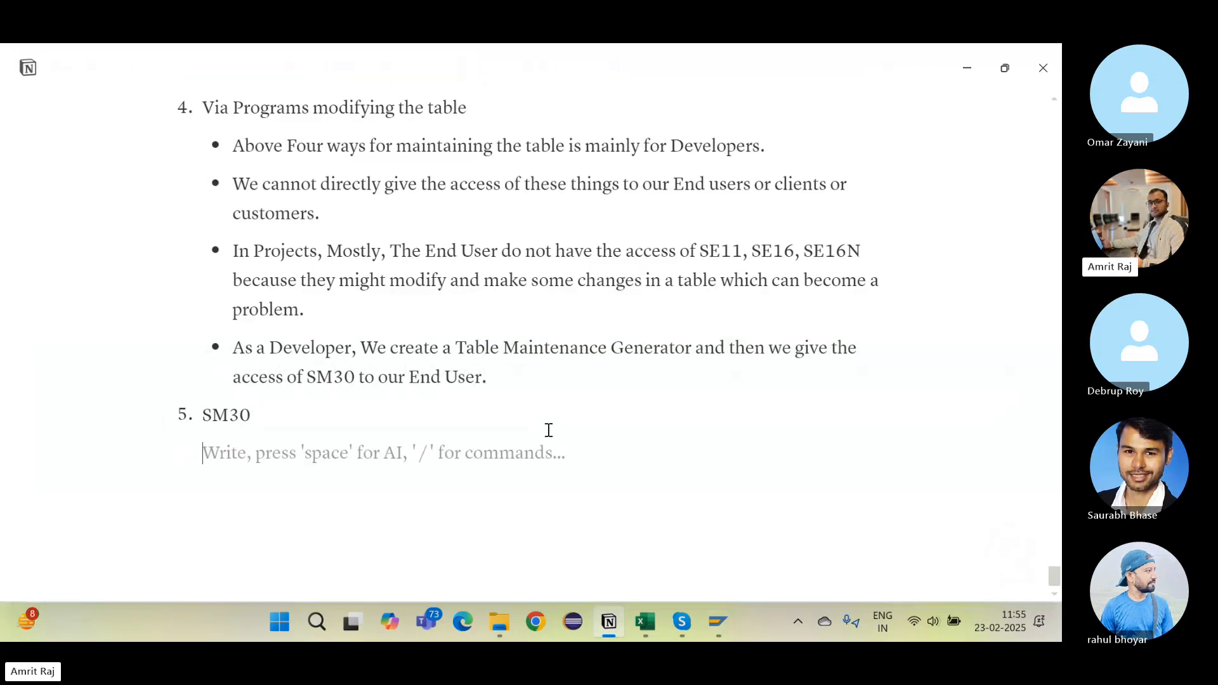
key("Tab")
type("- ")
type("My P")
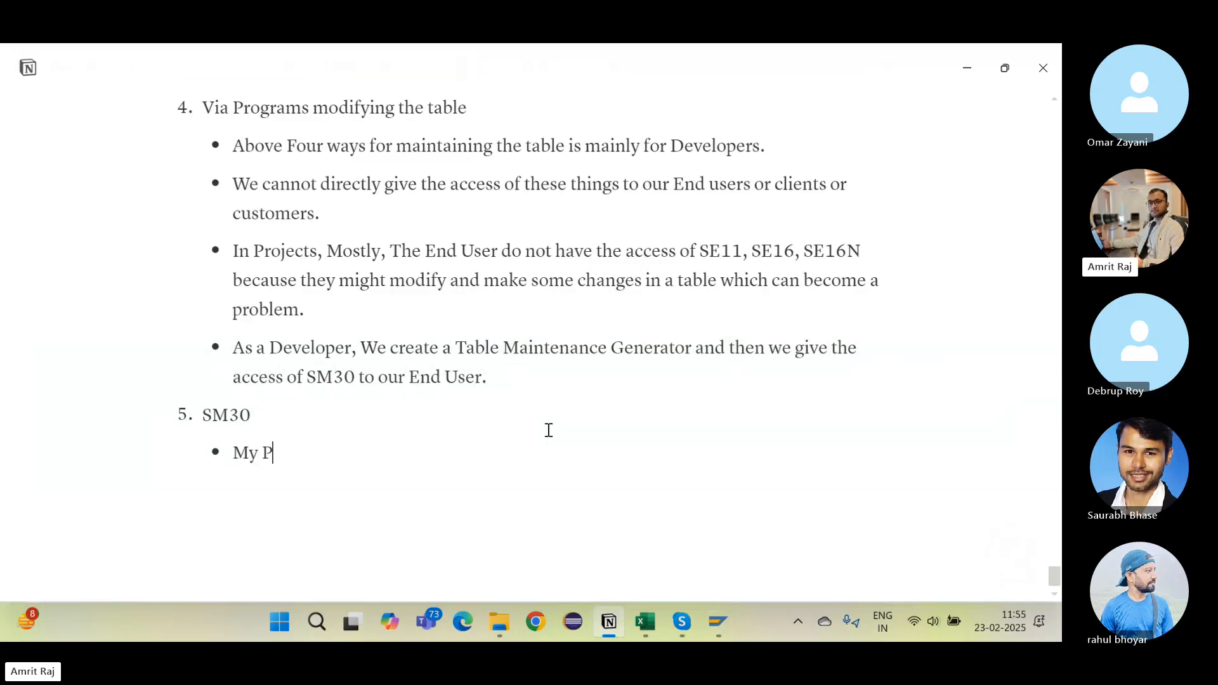
type("ersonal sugg")
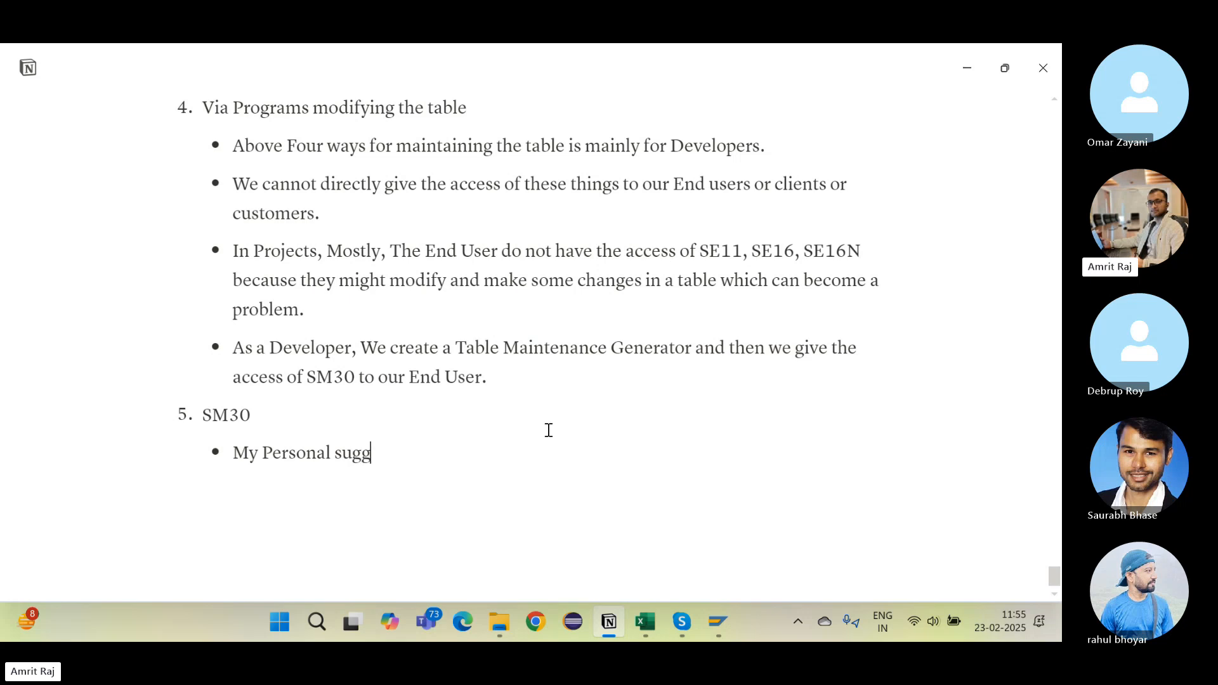
type("estion will be always o")
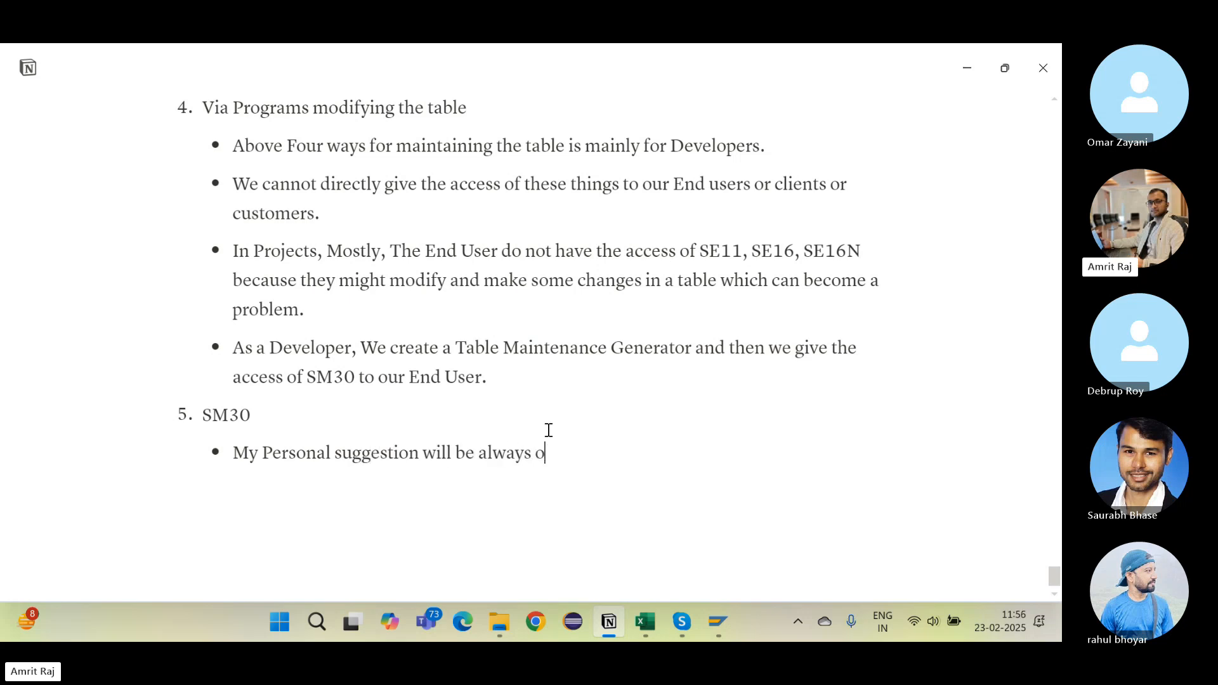
type("nly use SM30 foe m")
key("BackSpace")
key("BackSpace")
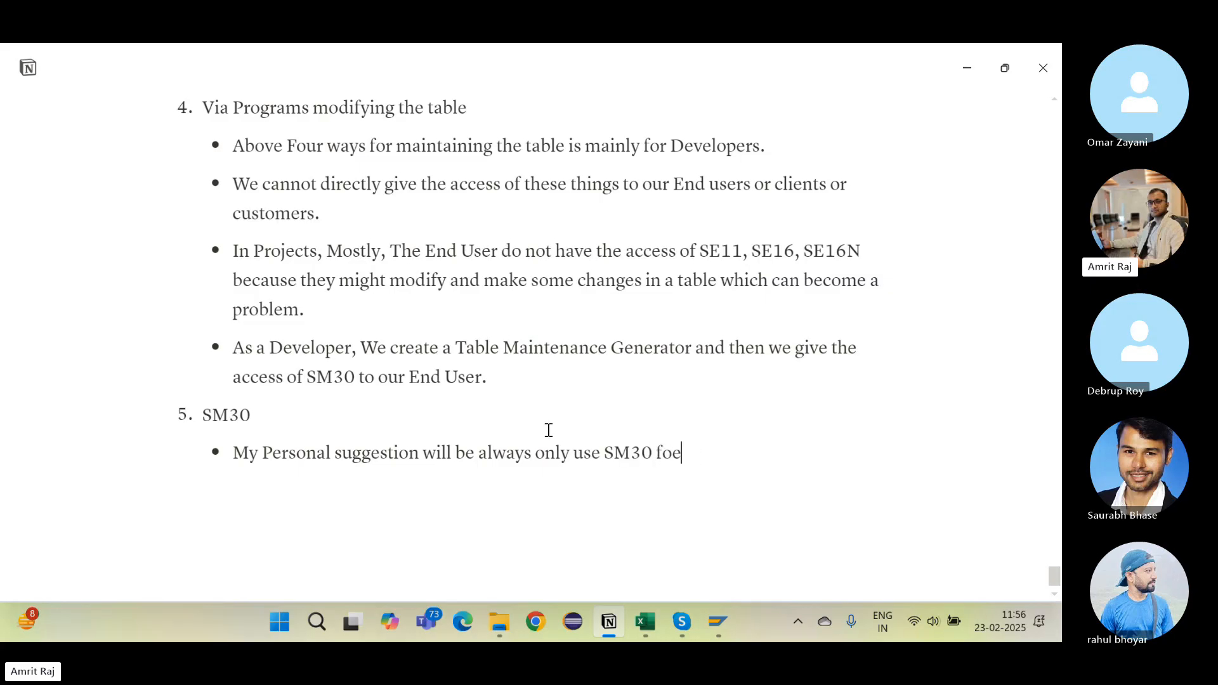
type("maina")
key("BackSpace")
type("taining th")
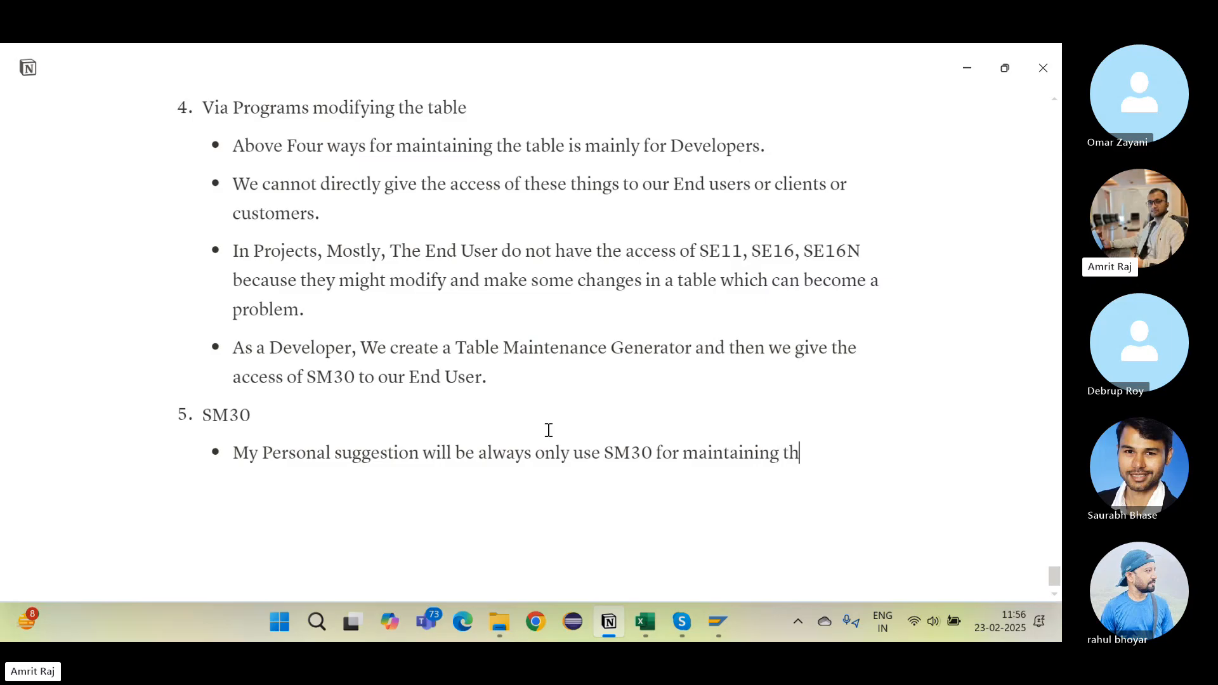
type("e data intp")
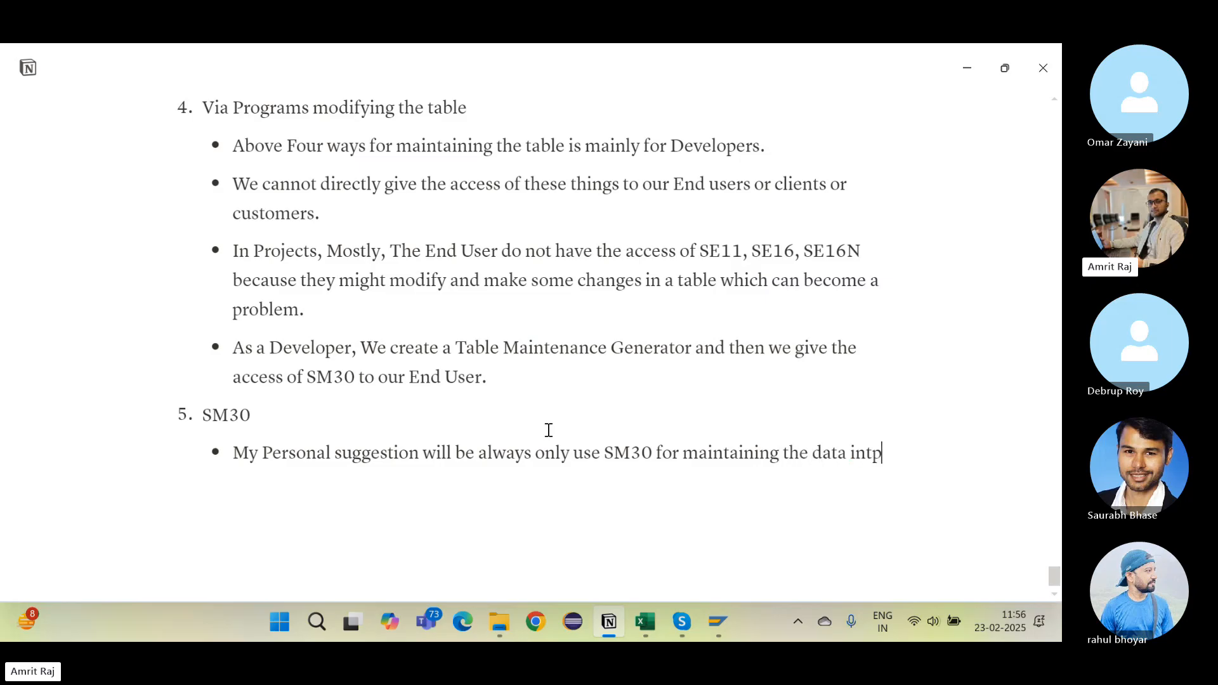
key("BackSpace")
type("o the tav")
key("BackSpace")
type("ble a")
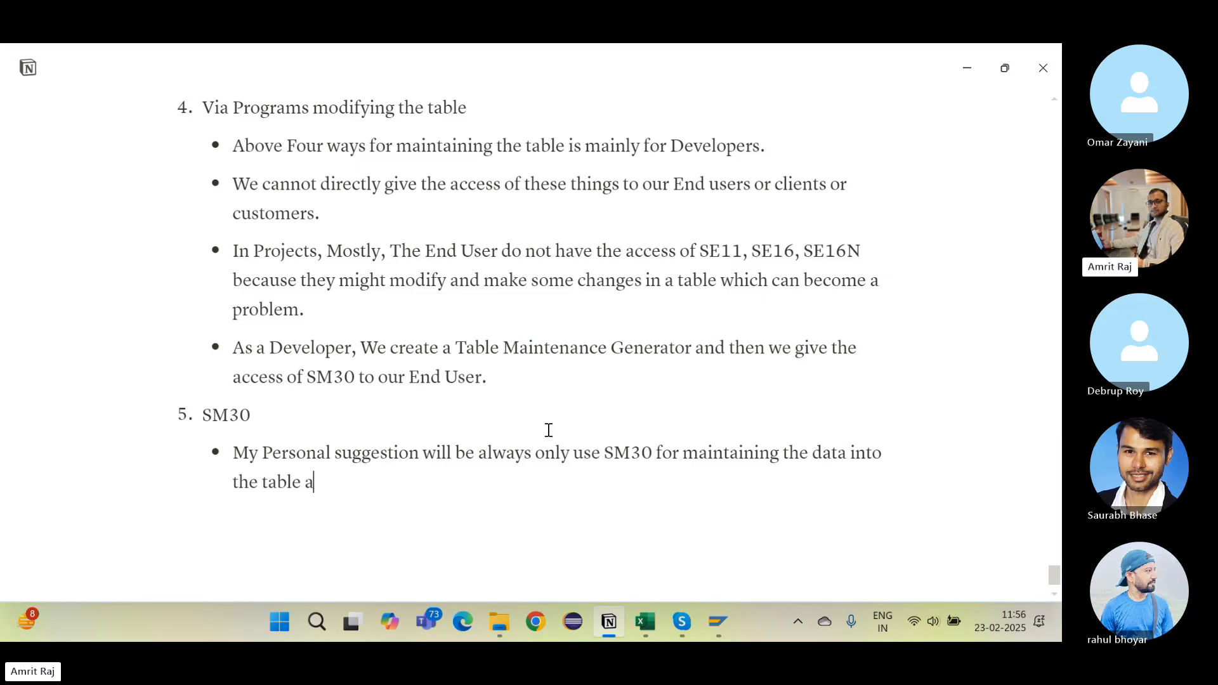
type("s it is a best practice.")
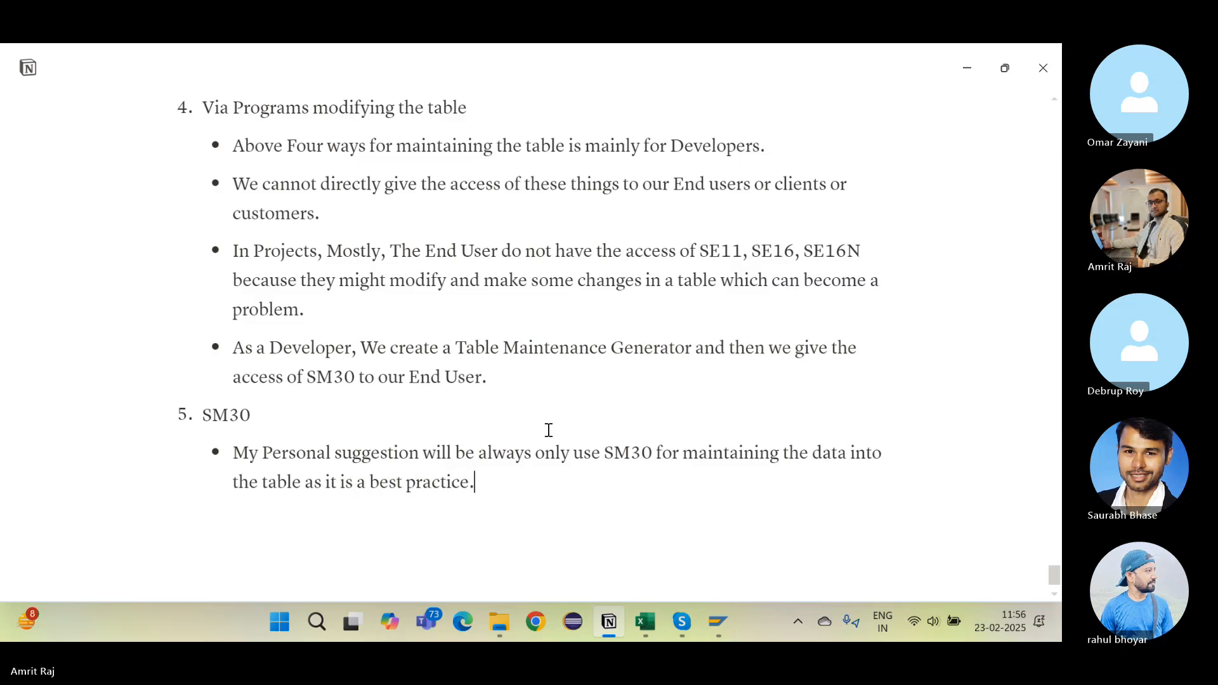
scroll(549, 431, "down", 1)
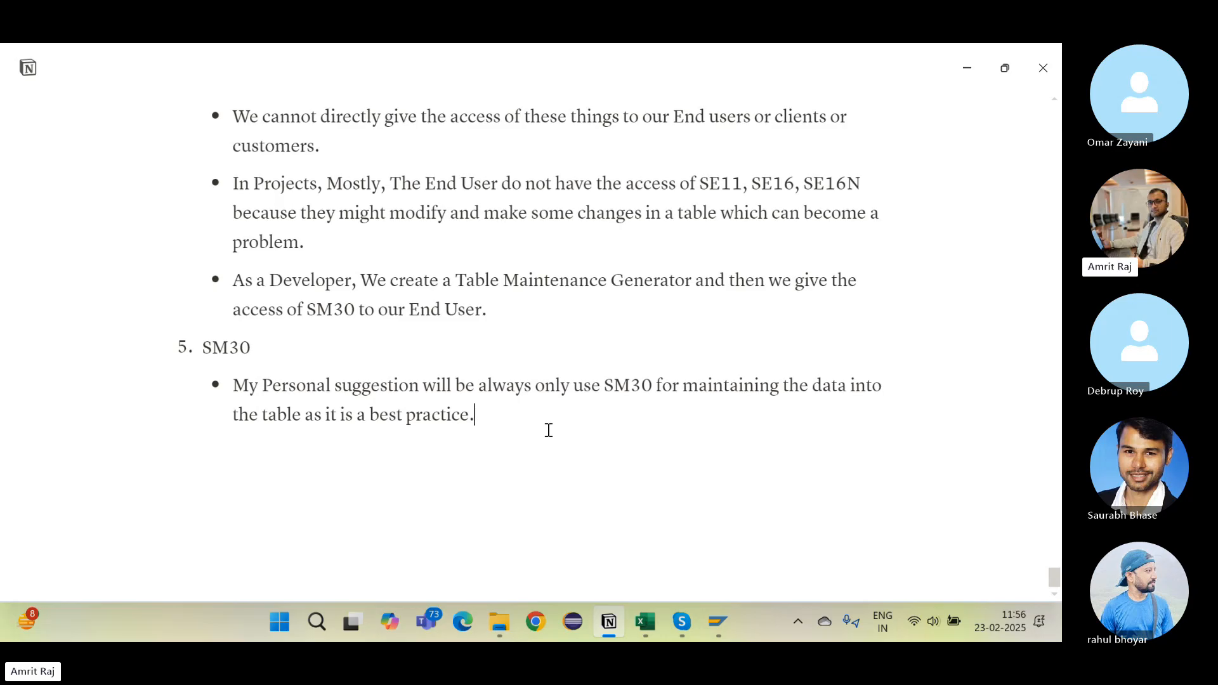
Step: Add a bullet: for SM30 maintenance, always choose Display Maintenance Allowed in the Data Browser section
key("Return")
type("For maintaing the ")
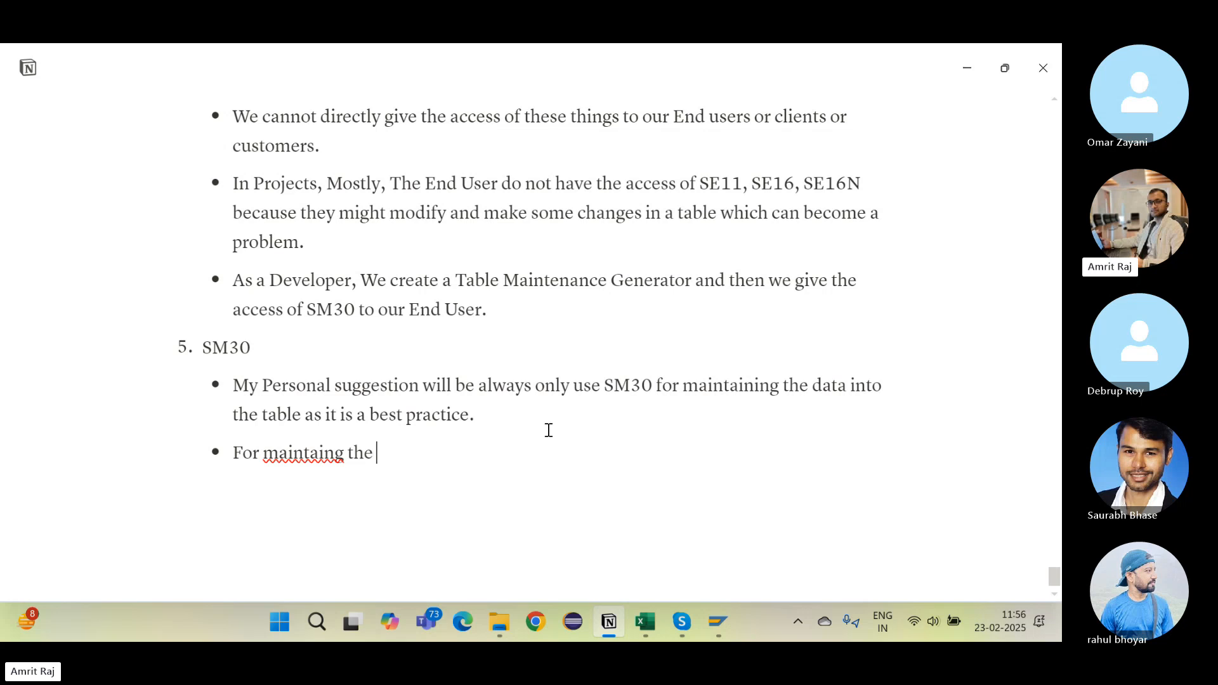
type("data from S")
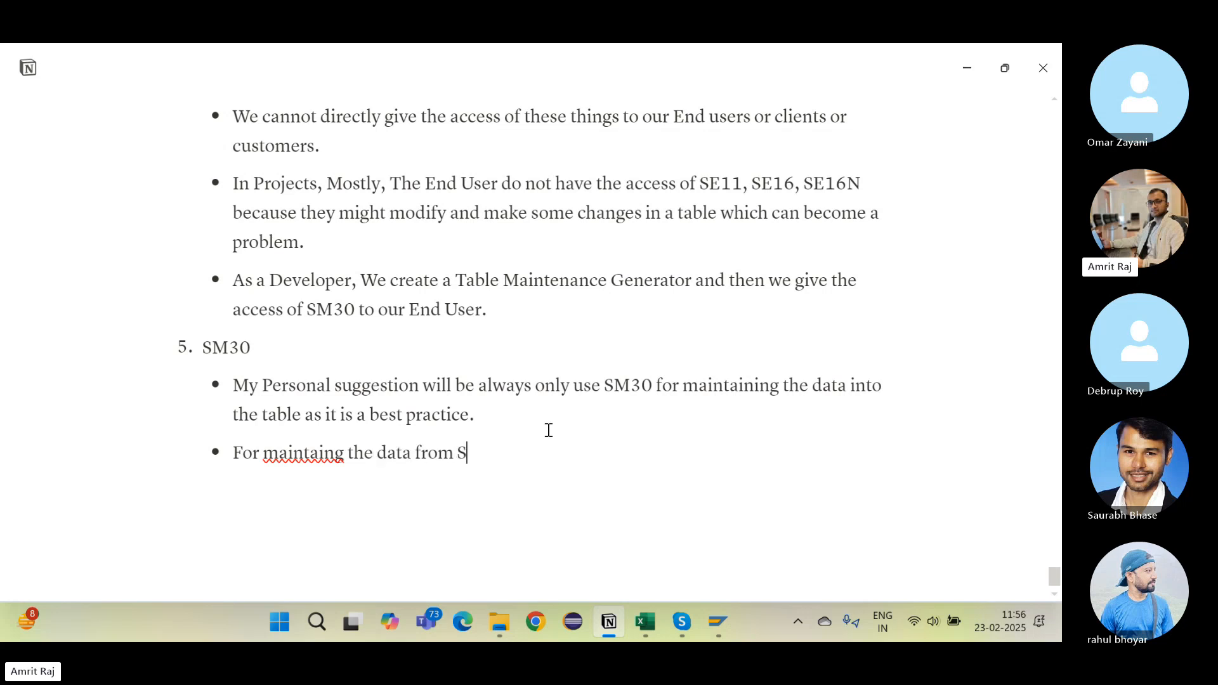
type("M30")
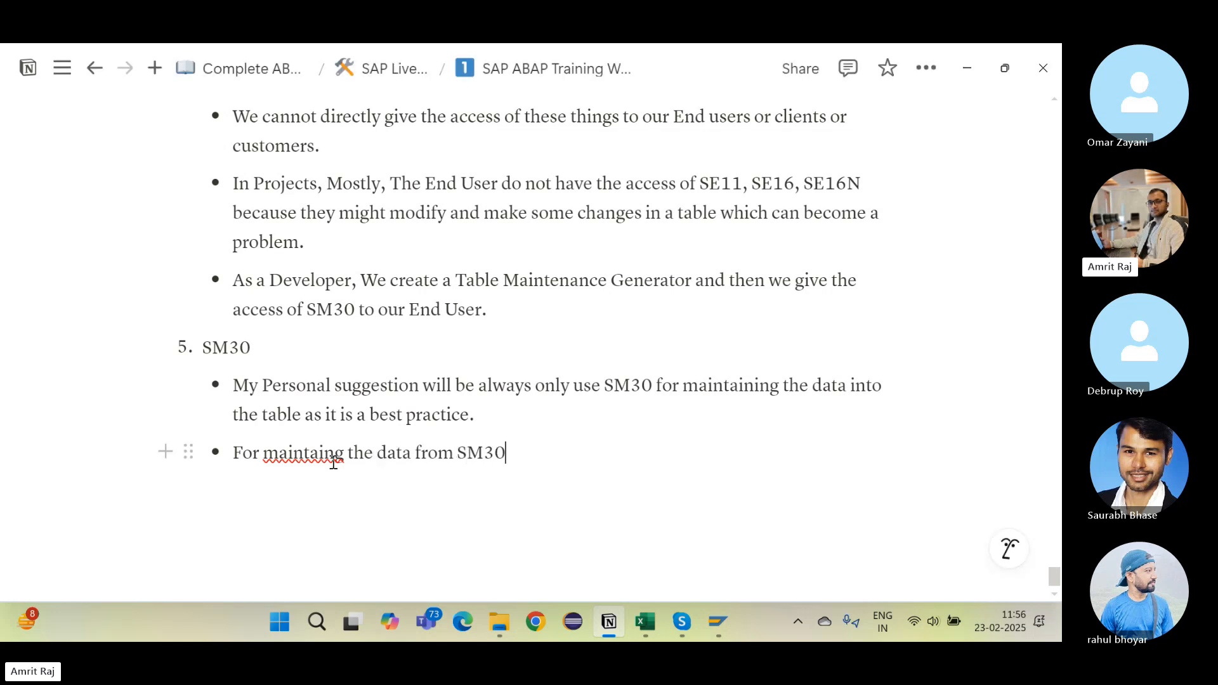
type("in")
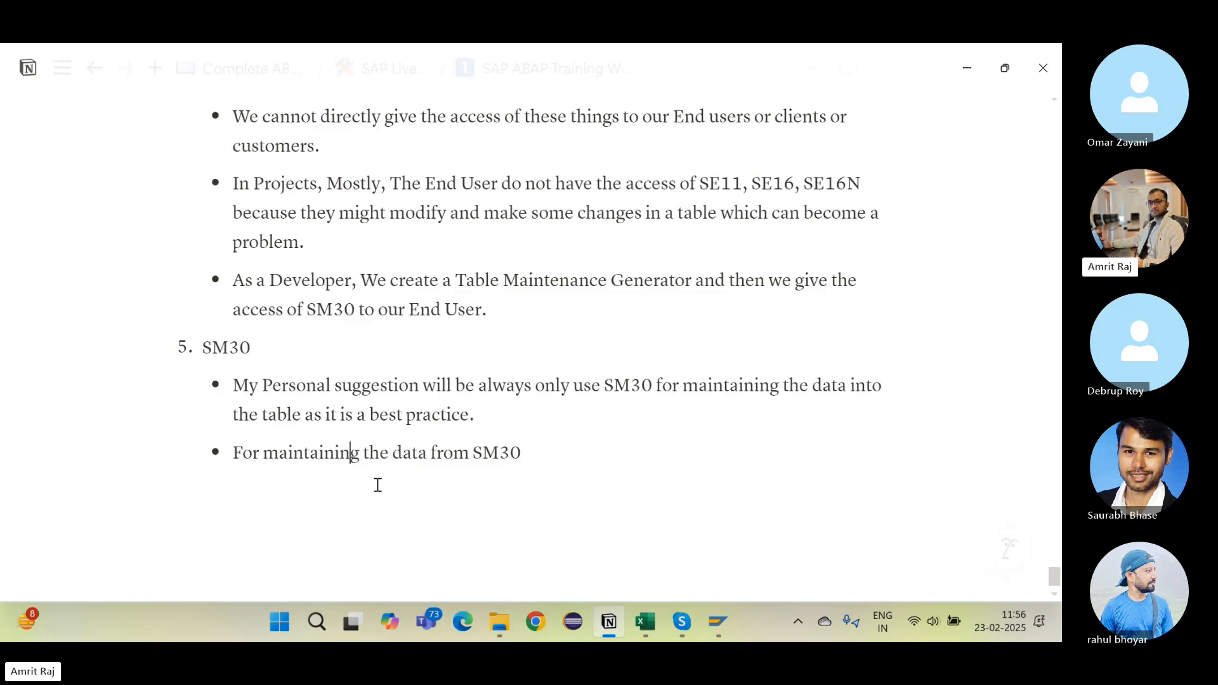
left_click(577, 454)
type(",")
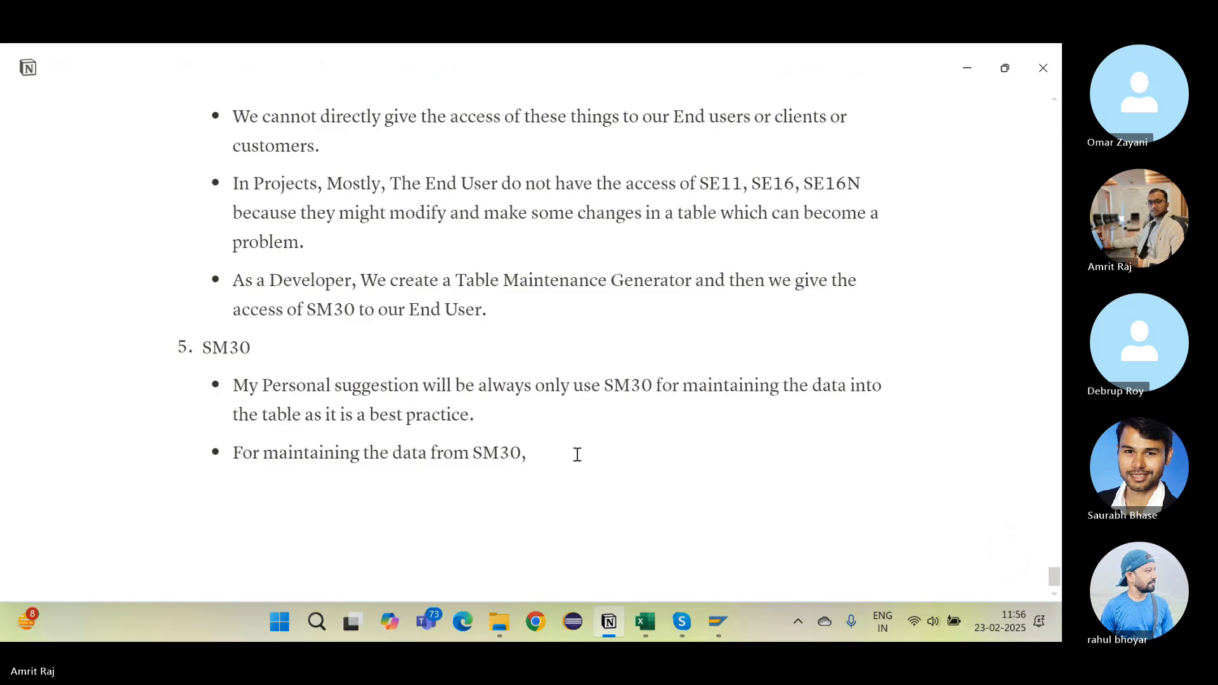
type(" always tak")
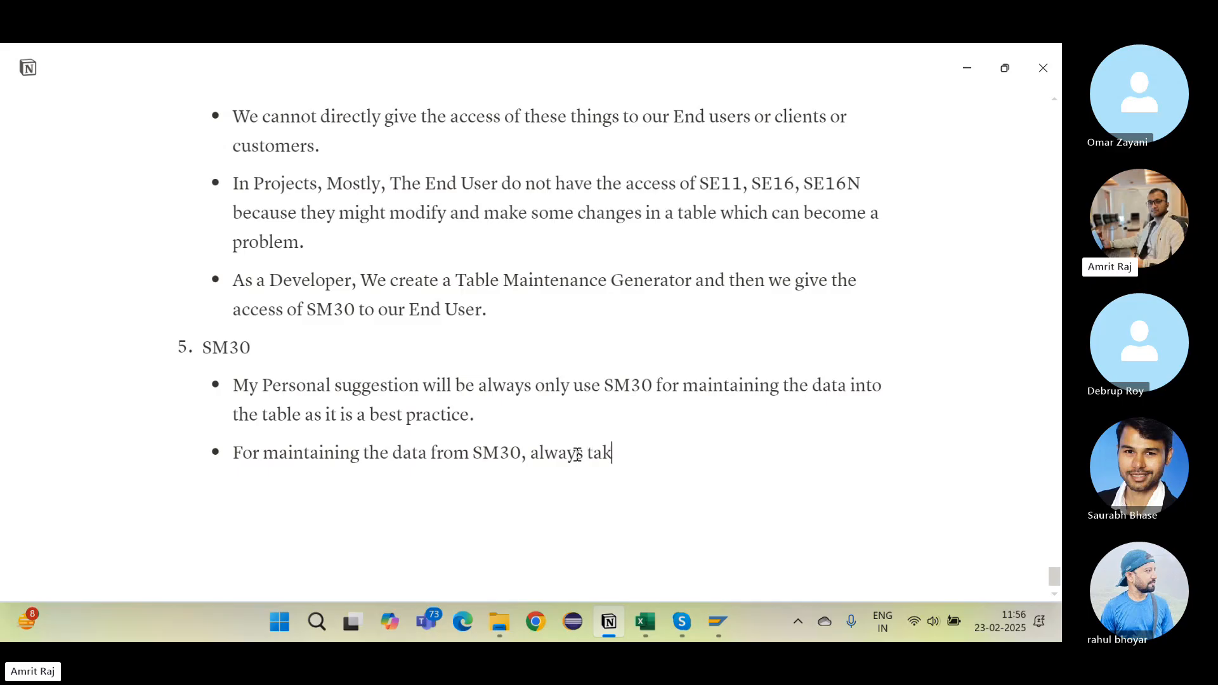
type("e Display")
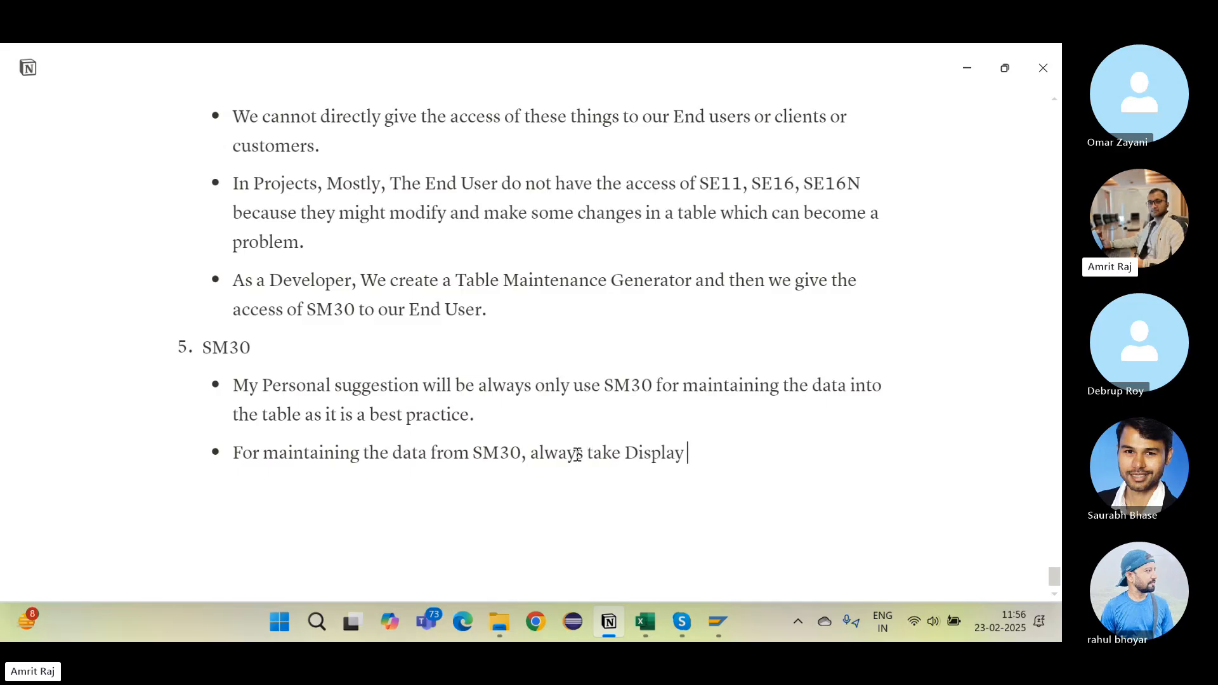
type(" Maintenance A")
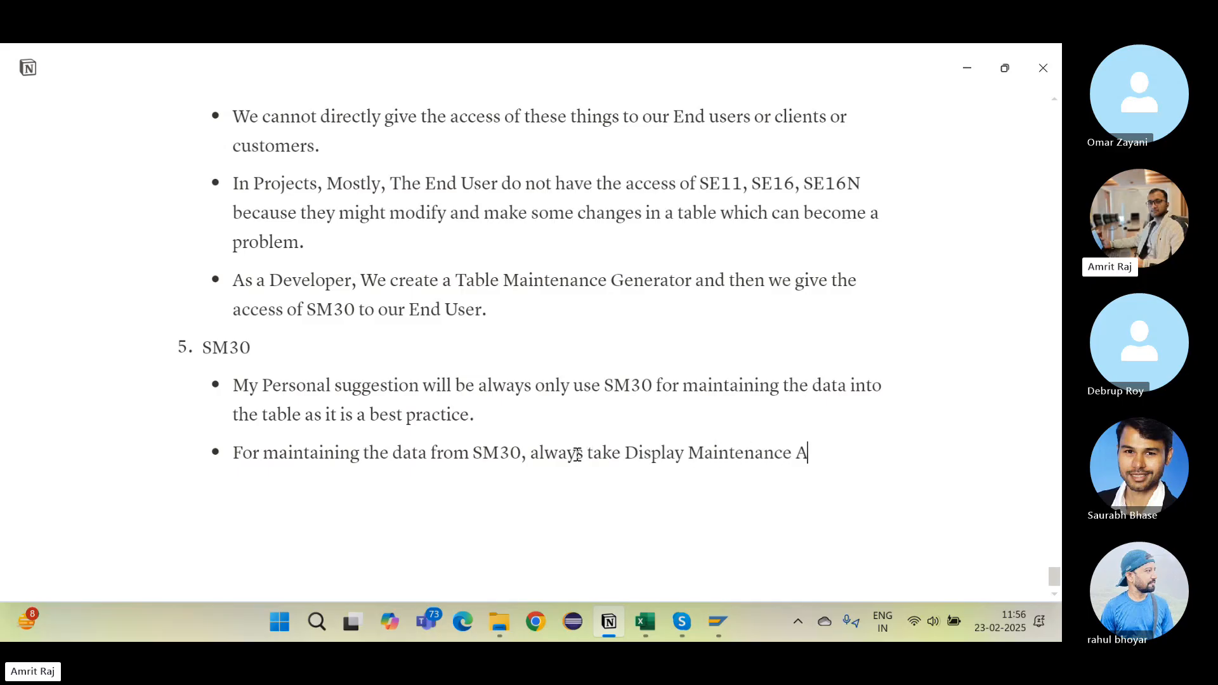
type("llowed in Data Brows")
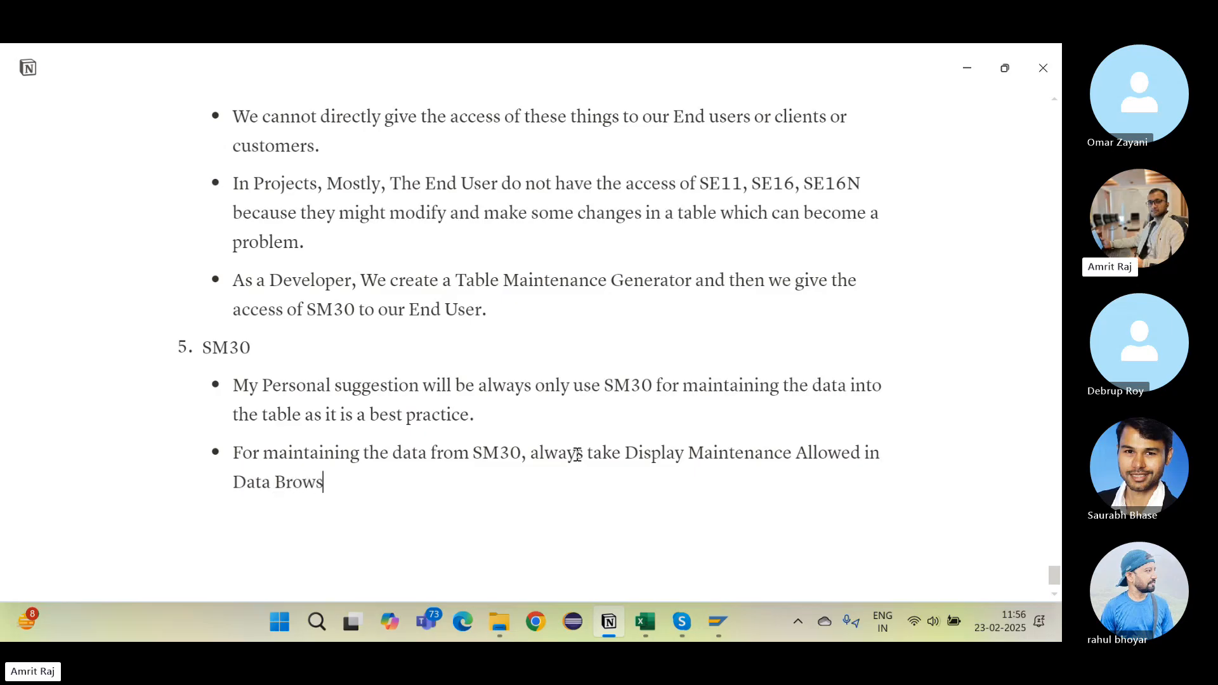
type("er se")
key("BackSpace")
key("BackSpace")
key("BackSpace")
key("BackSpace")
type("e")
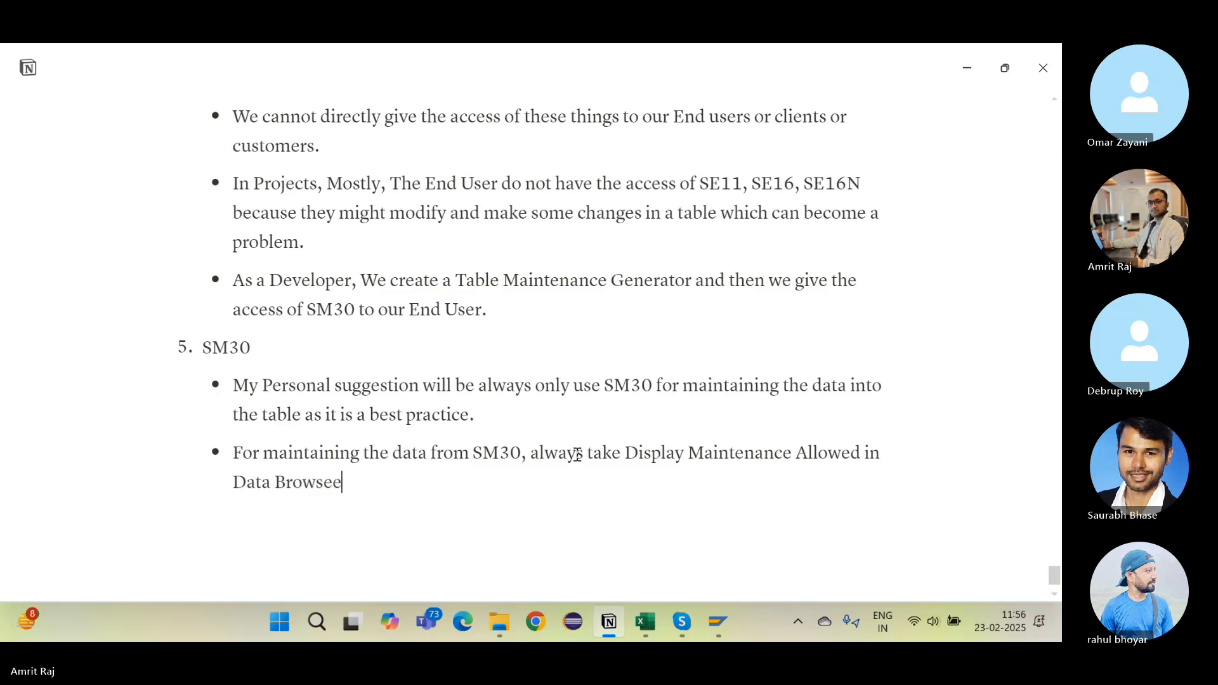
type("r section of the table.")
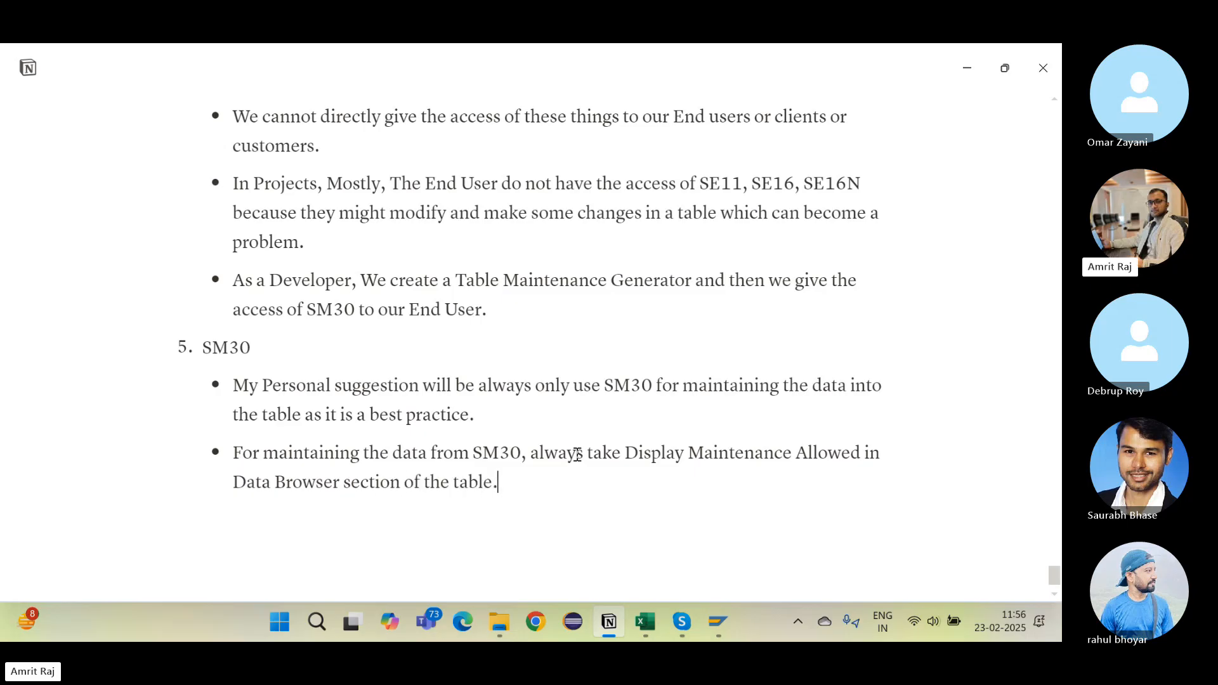
scroll(577, 454, "down", 1)
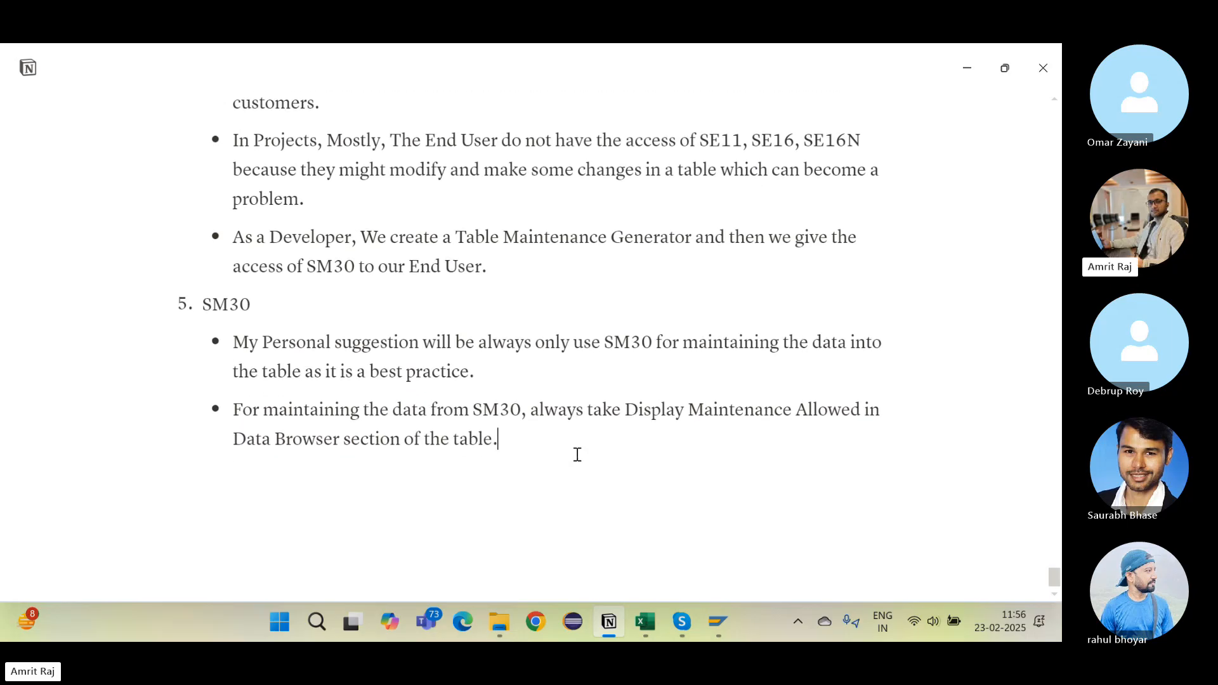
Step: Add the bullet 'Deleting the TMG will never delete the data of the table.'
key("Return")
type("Delete ing")
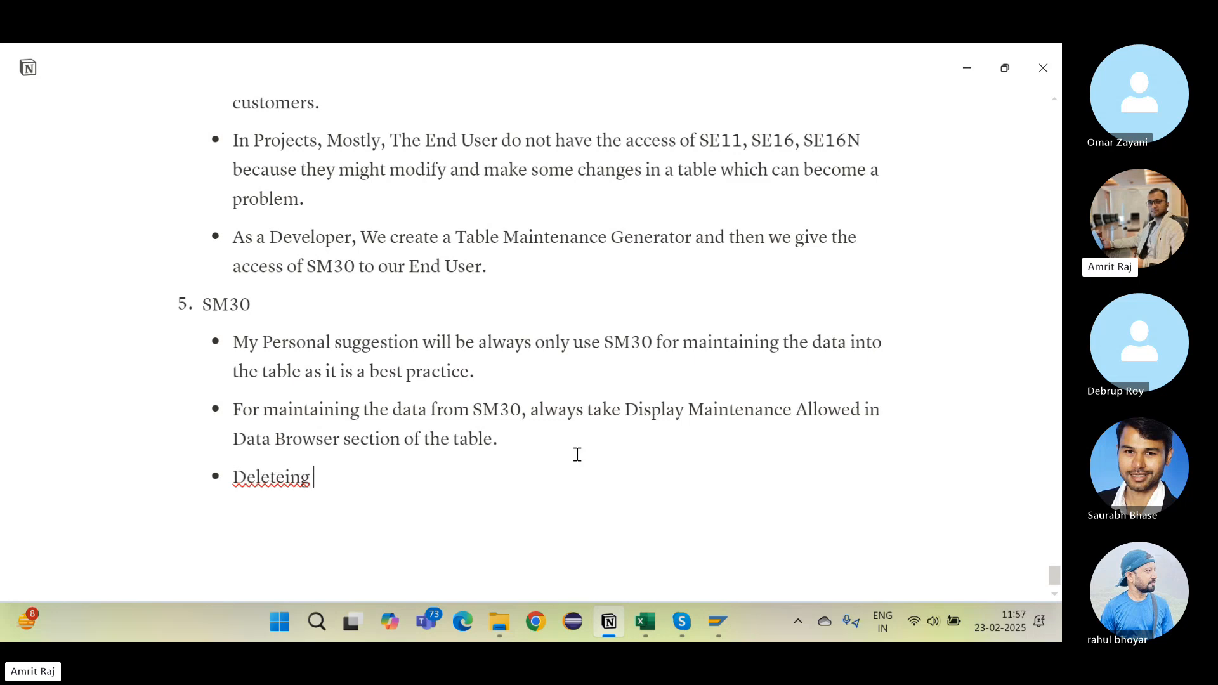
key("BackSpace")
key("BackSpace")
key("BackSpace")
key("BackSpace")
type("ing the TMG will ")
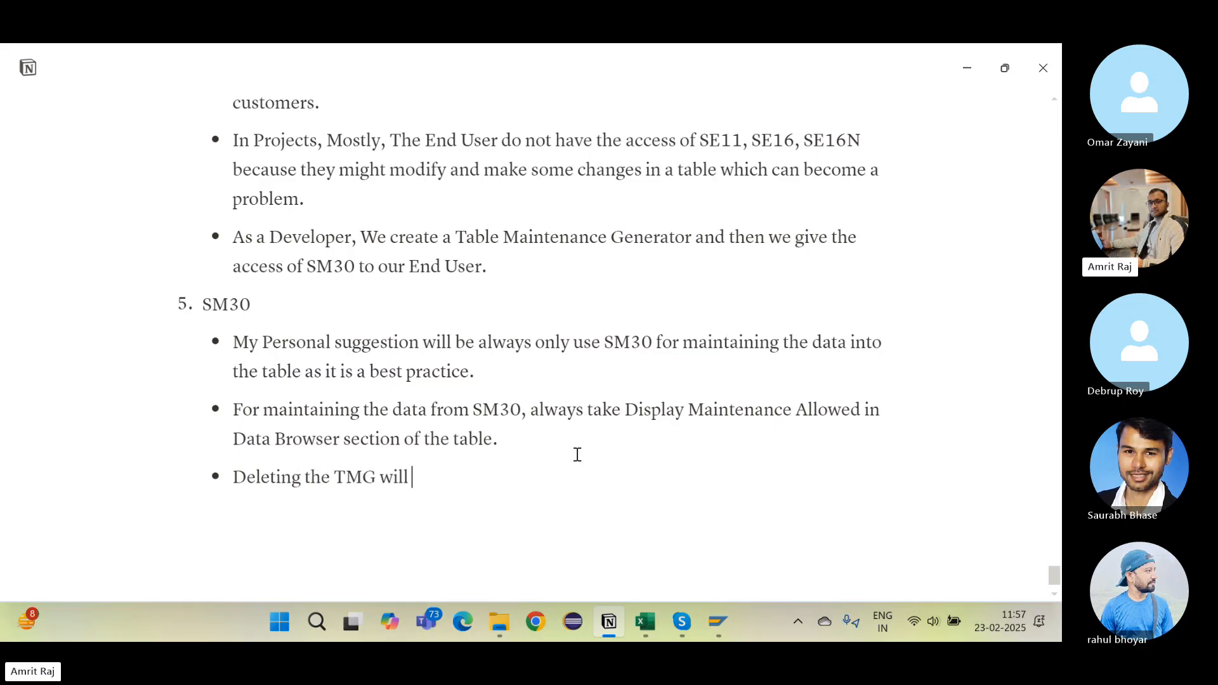
type("never d")
key("BackSpace")
key("BackSpace")
type("delete the da")
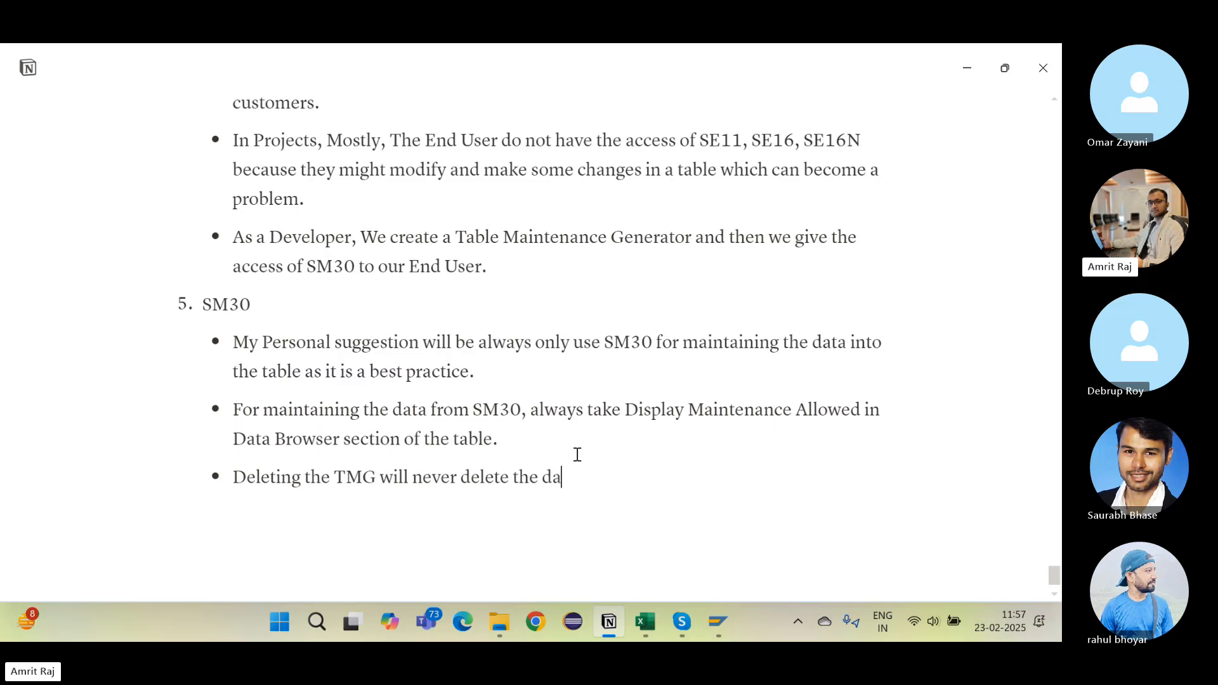
type("ta of the table.")
Step: Add a bullet that column changes don't reflect in the TMG, so delete and regenerate it
key("Return")
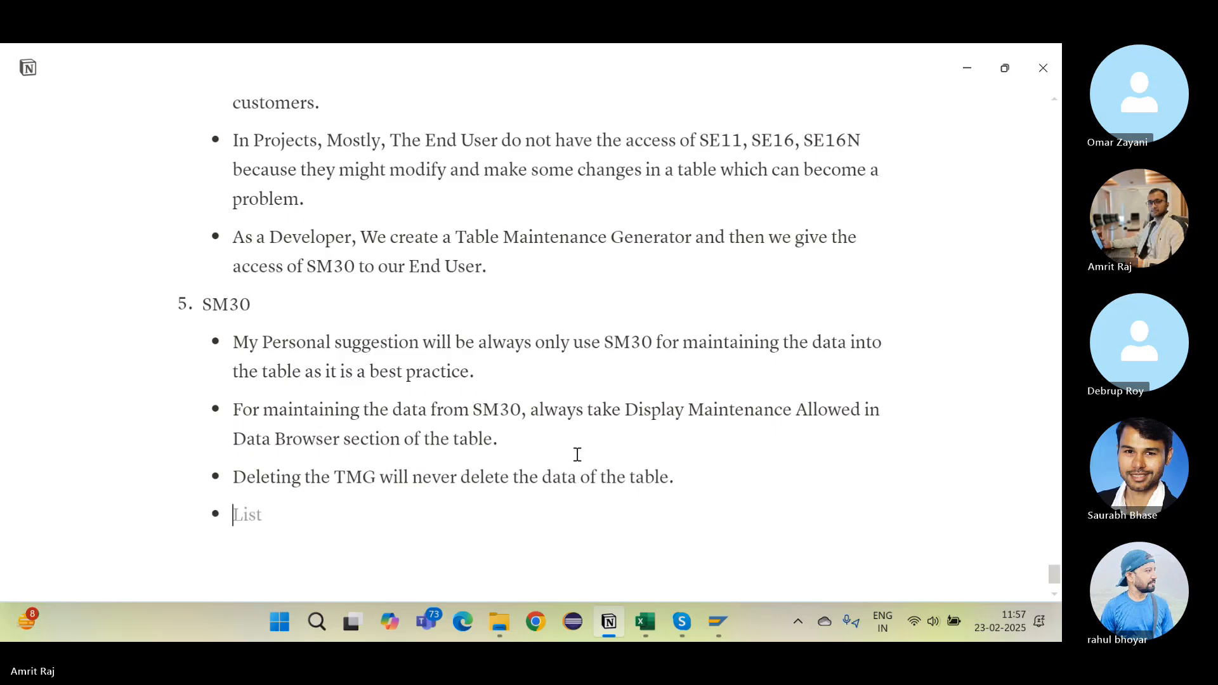
type("Whenever yo")
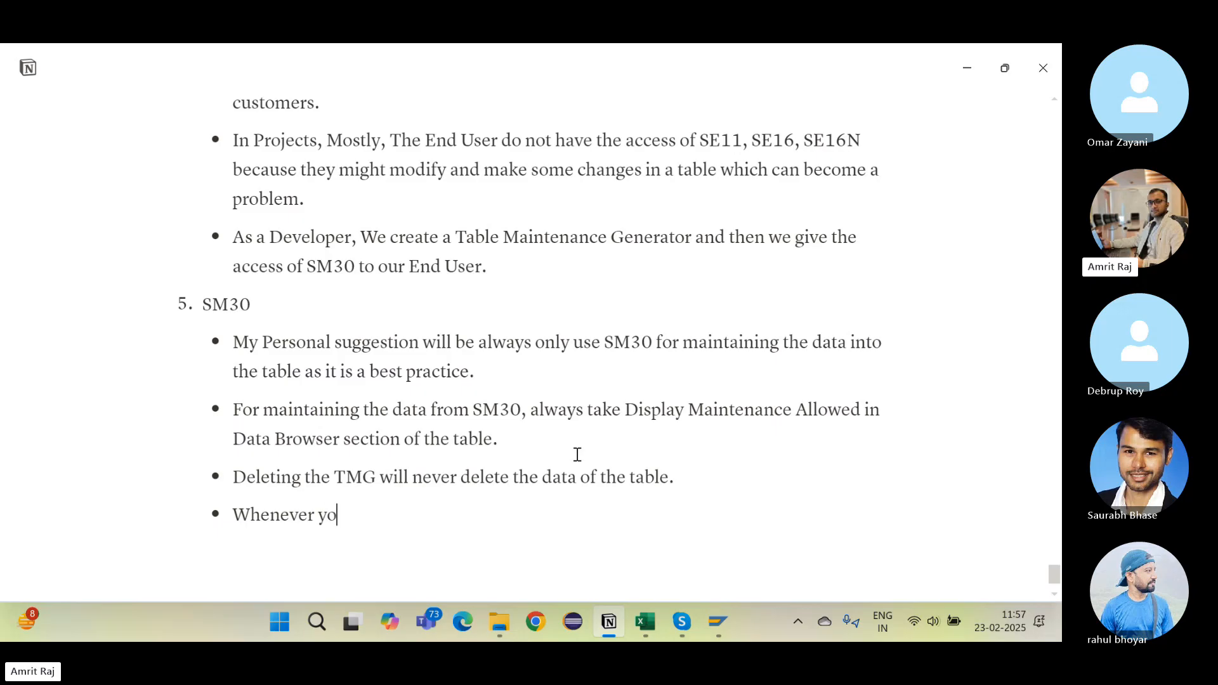
type("u make changes ibbt")
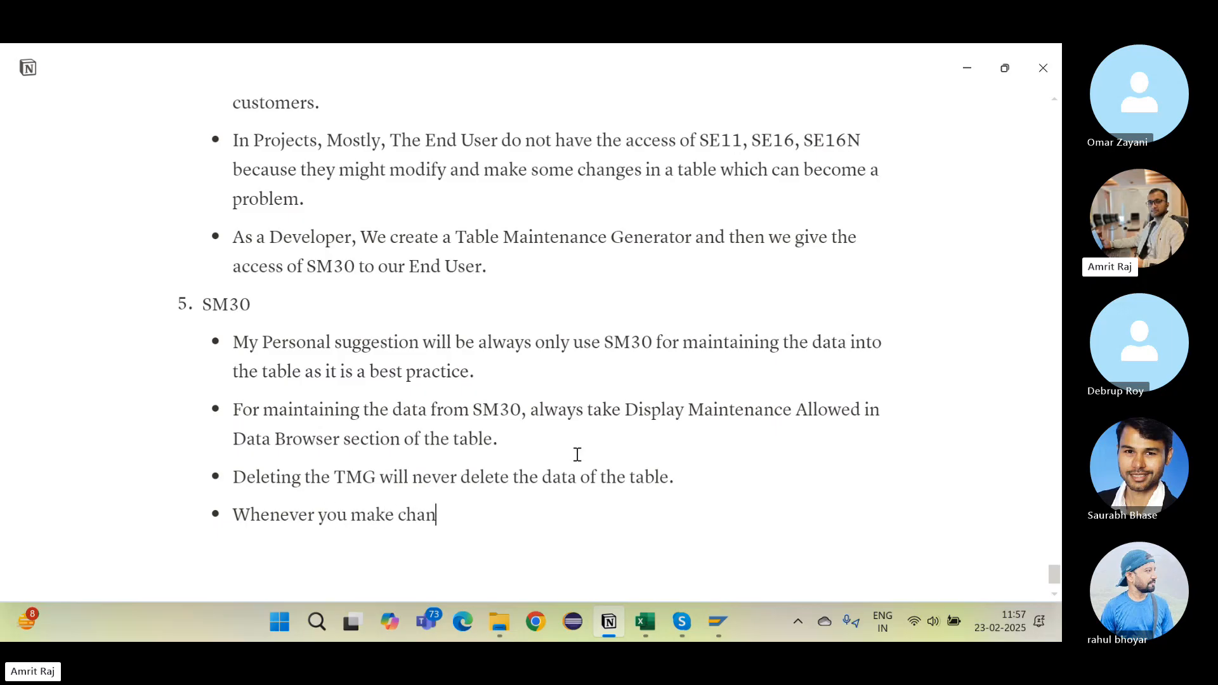
key("BackSpace")
key("BackSpace")
key("BackSpace")
type("not th")
key("BackSpace")
key("BackSpace")
key("BackSpace")
key("BackSpace")
key("BackSpace")
type("to the col")
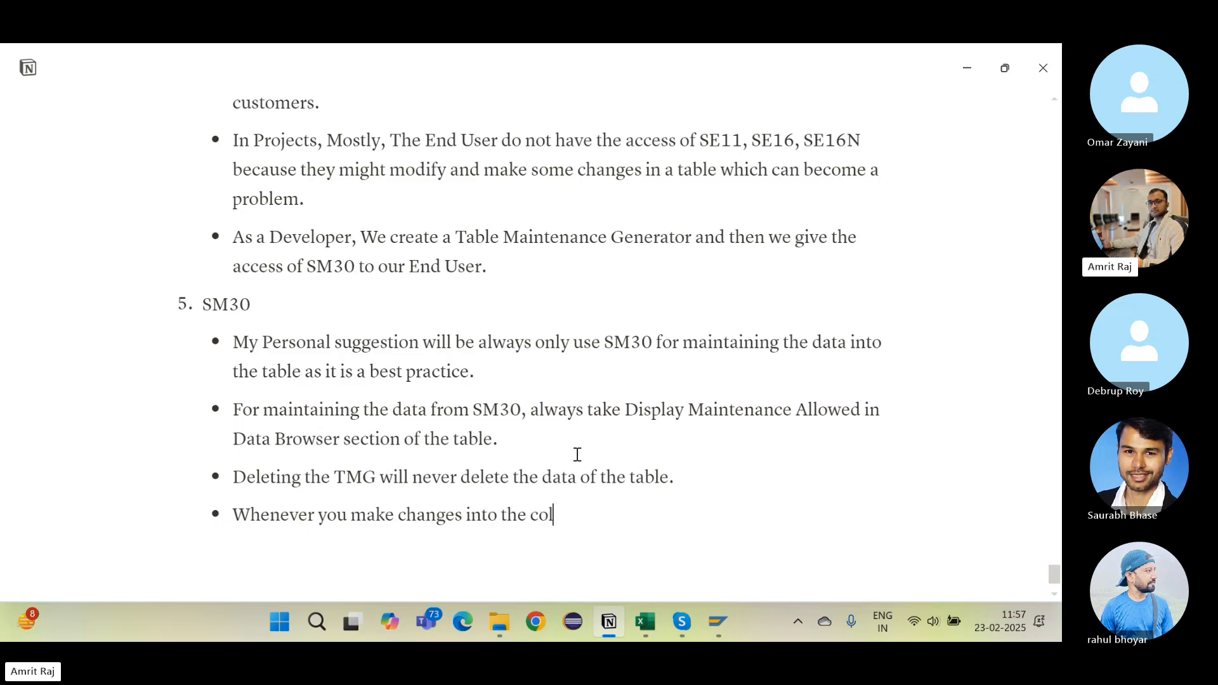
type("umns o f the table, it ")
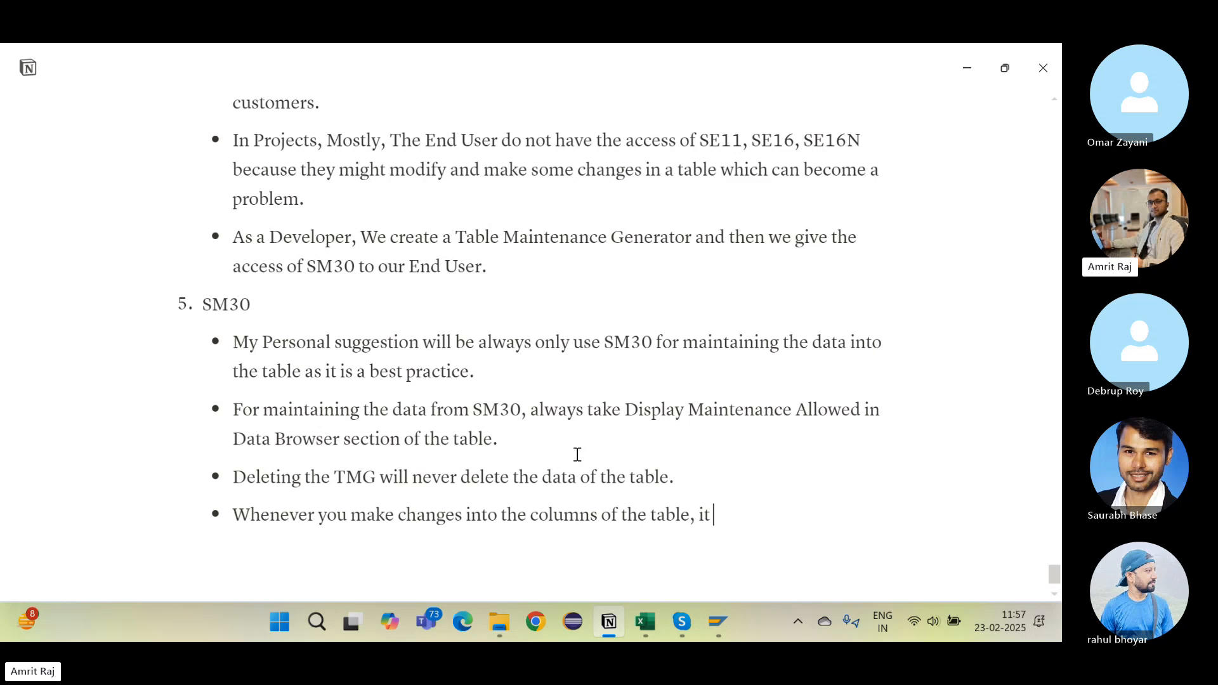
type("will not ddir")
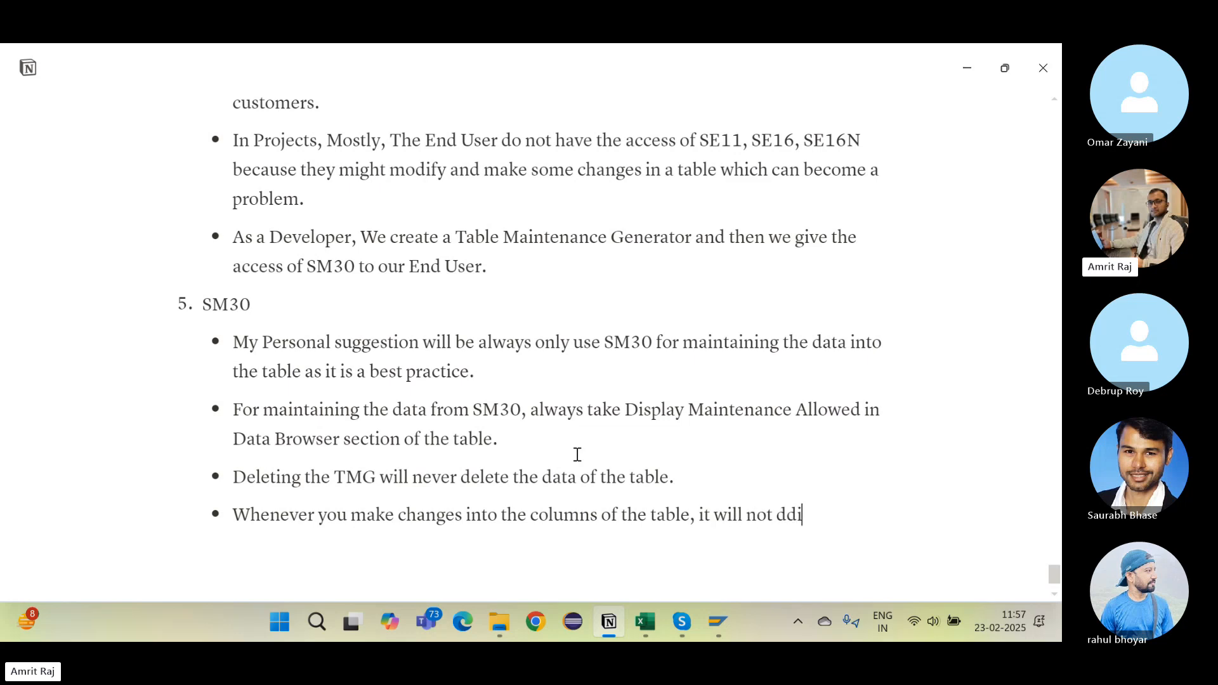
key("BackSpace")
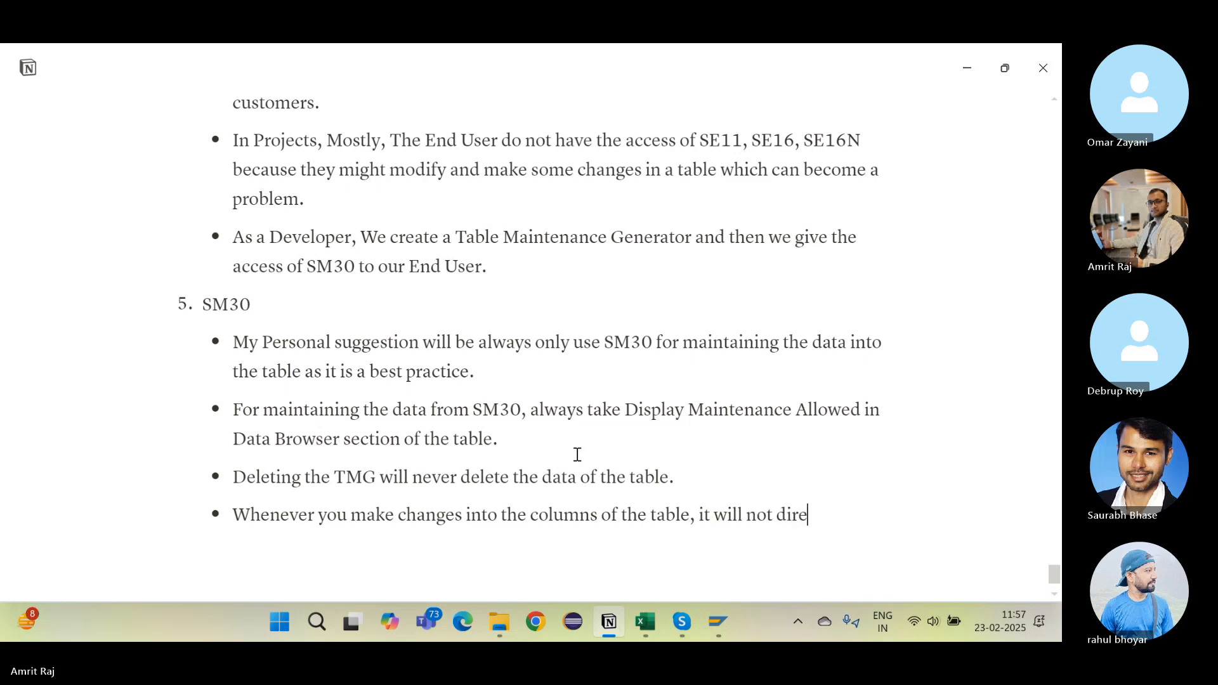
type("ctly ref")
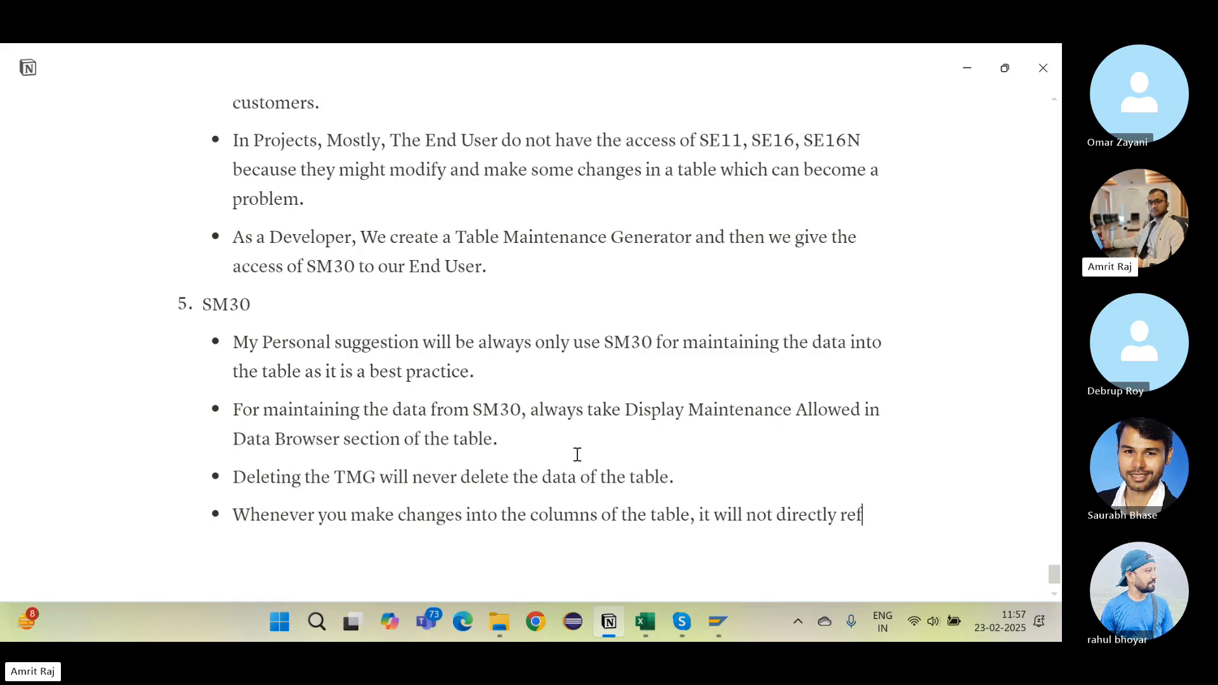
type("lect into the ")
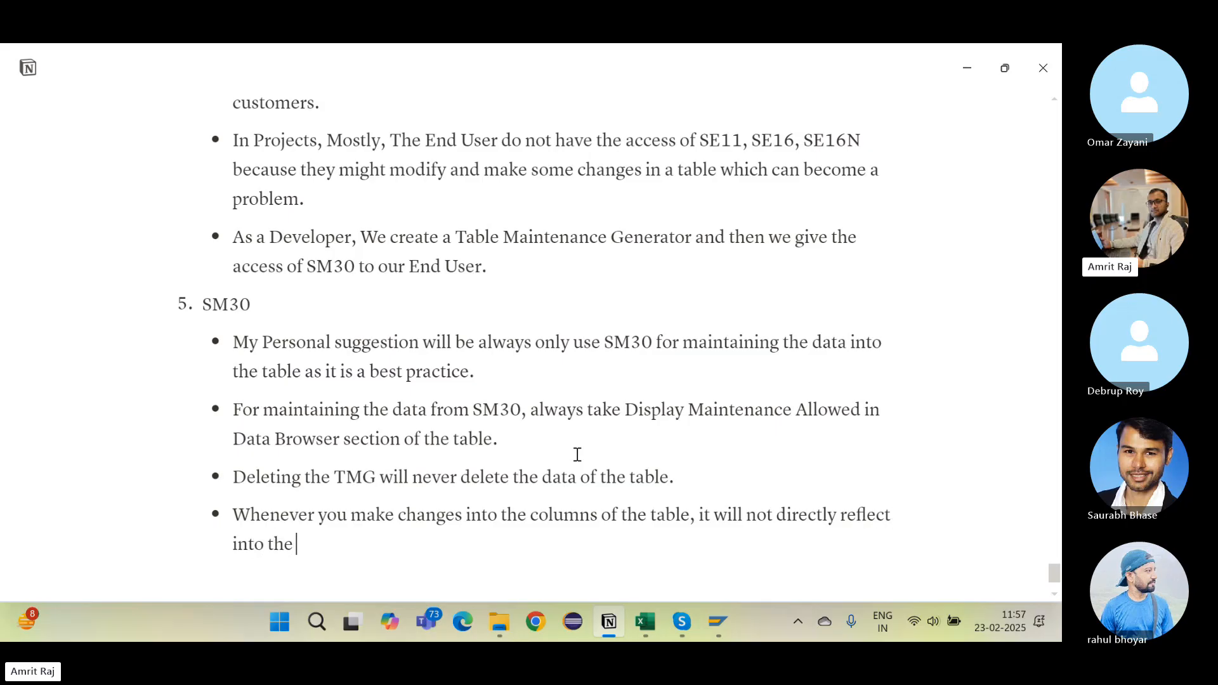
type("TMG, for that")
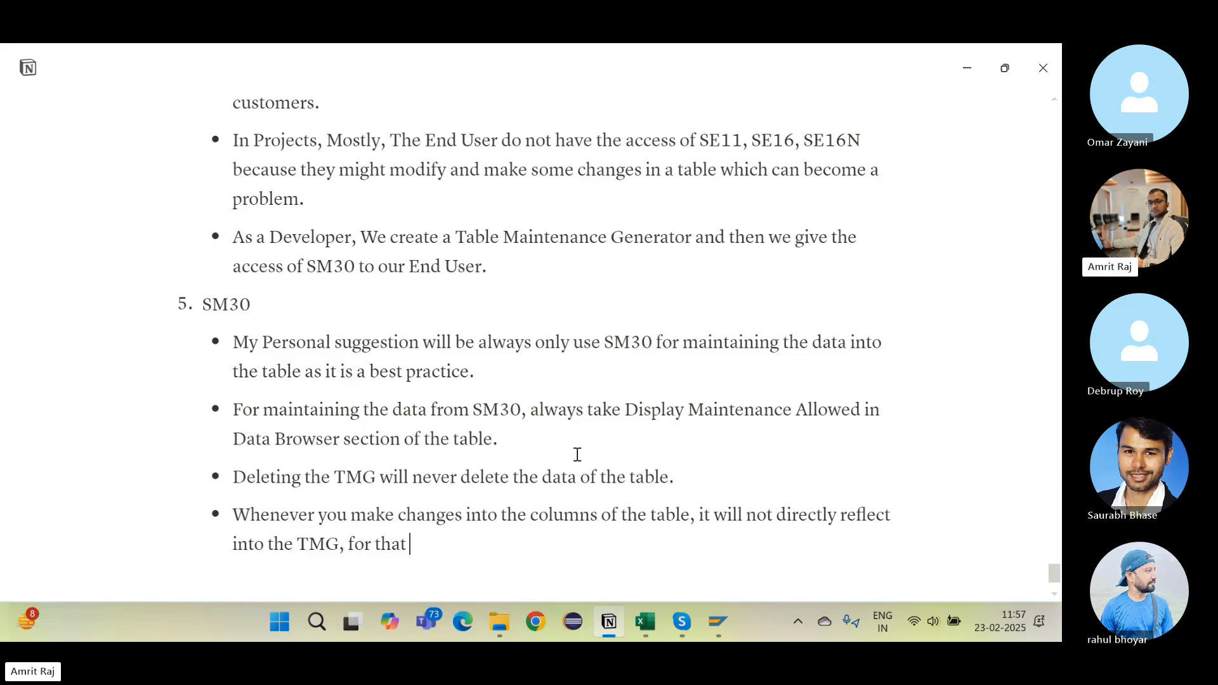
type(" you will have")
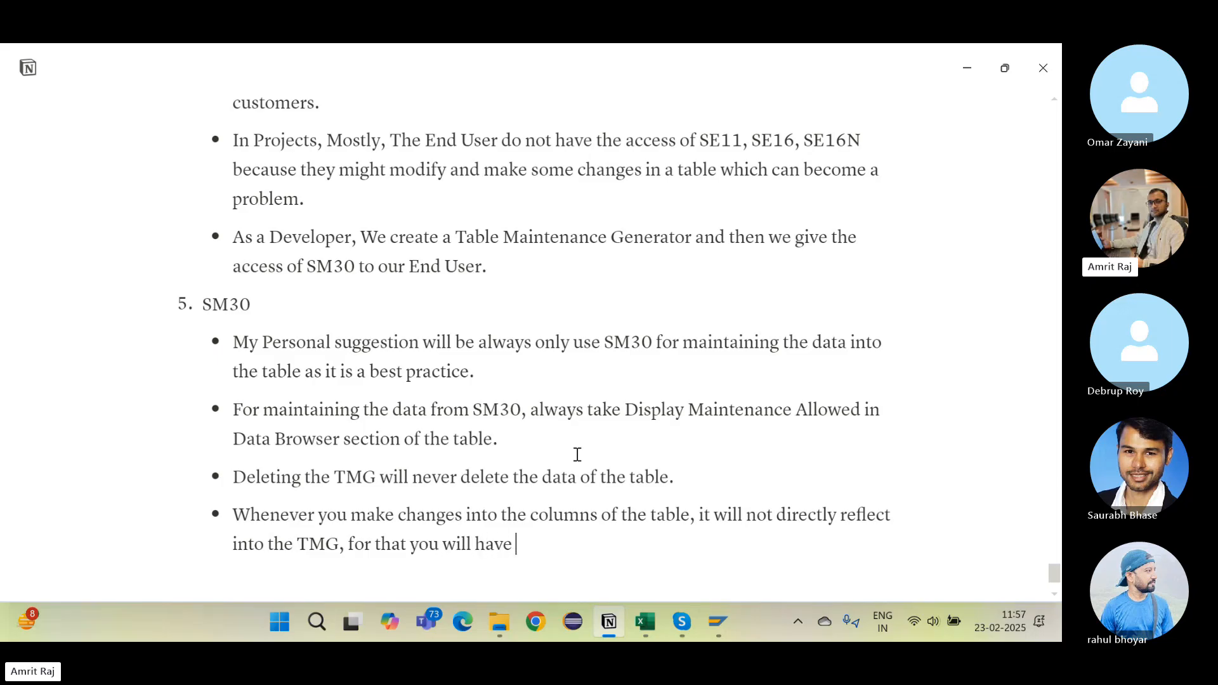
type(" to delete the")
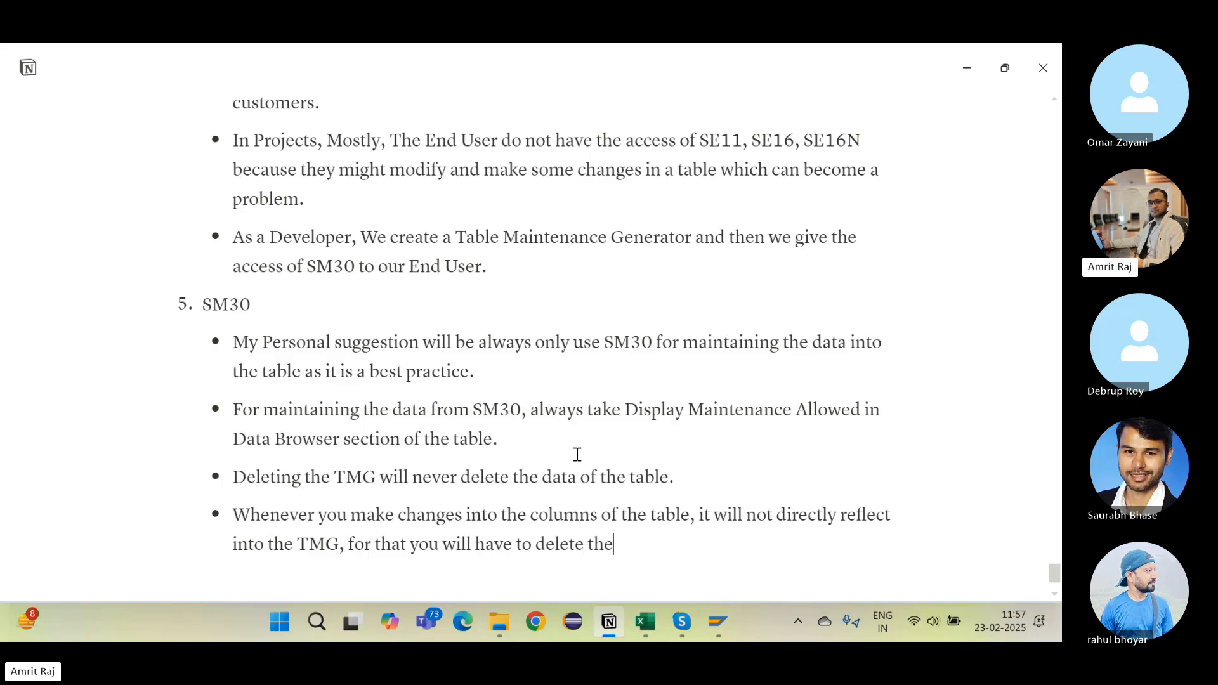
type(" TMG and rege")
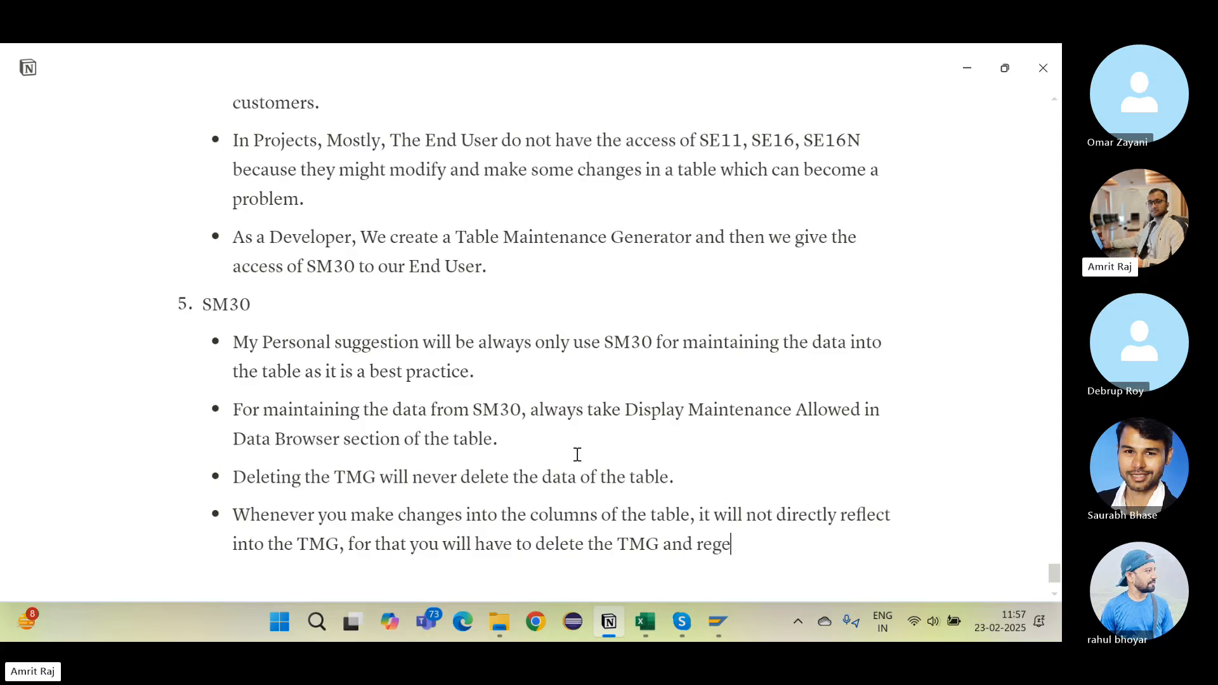
type("nerate it again.")
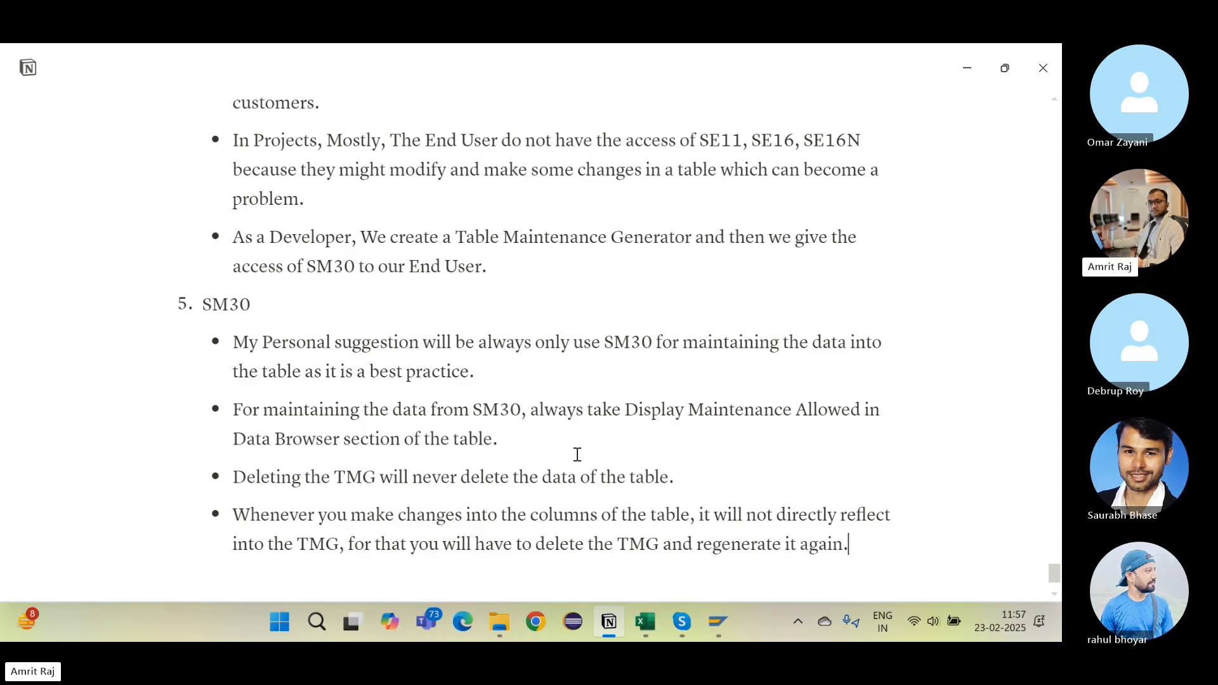
scroll(578, 454, "down", 2)
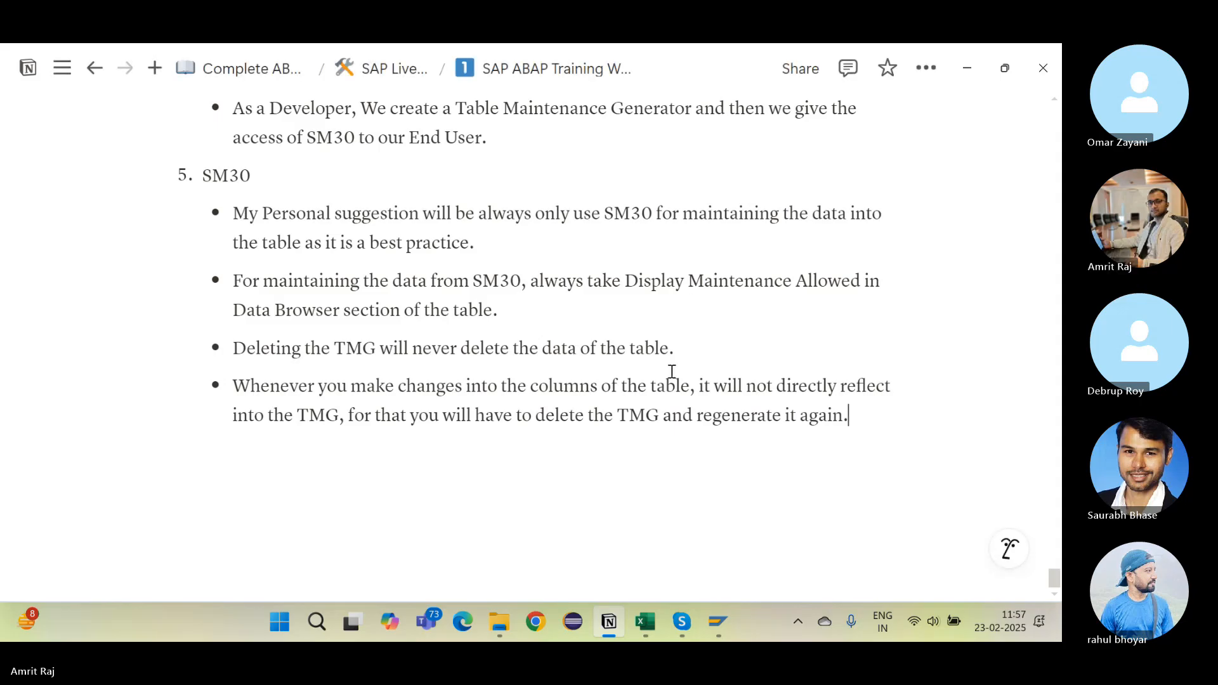
Step: Add the bullet 'To delete the TMG always open the table in Change mode.' and return to SAP
key("Return")
type("To d")
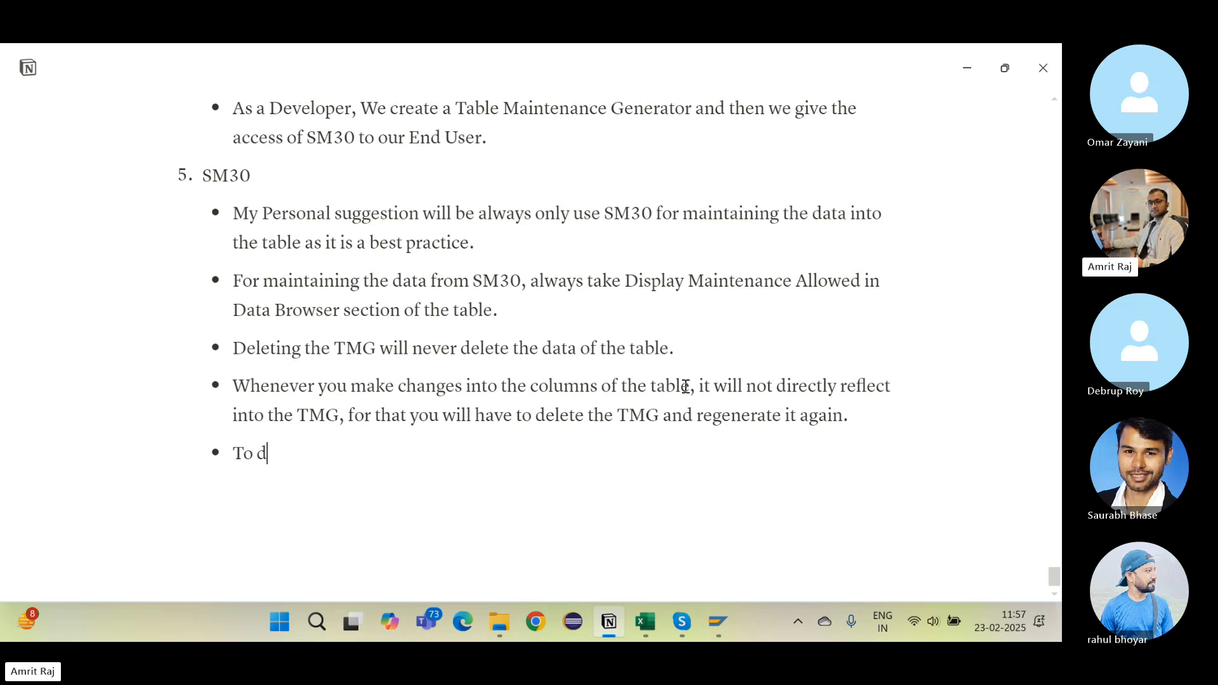
type("elete the TMG a")
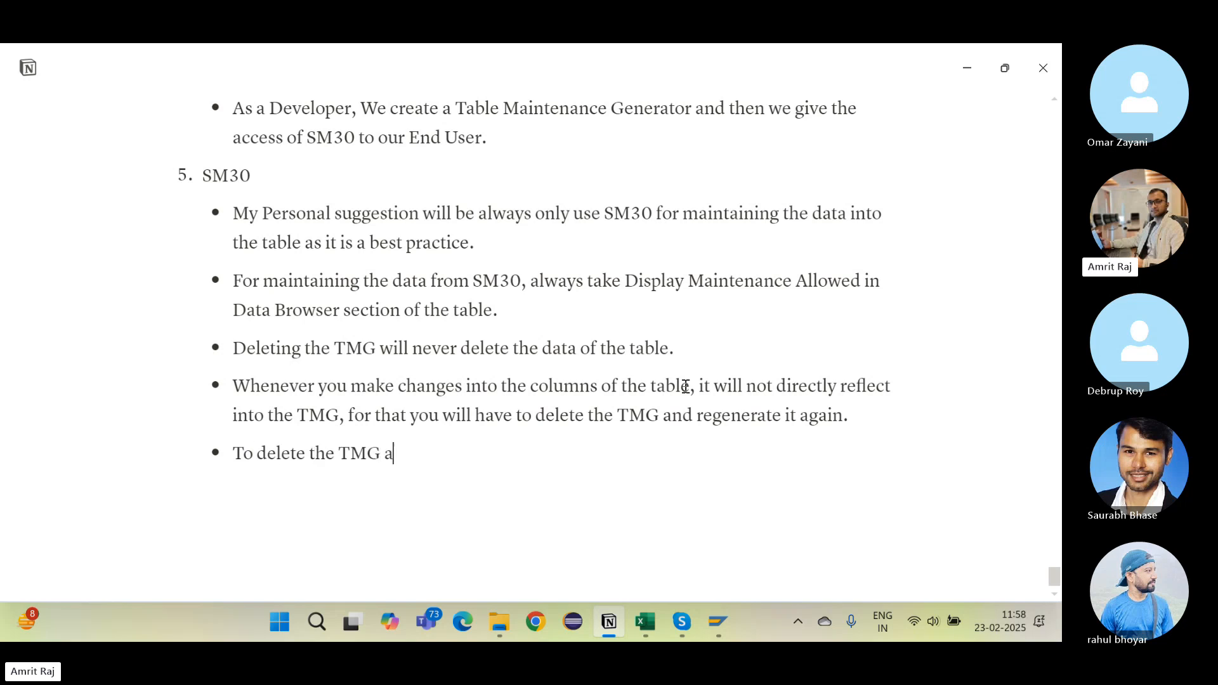
type("lways open the tabl")
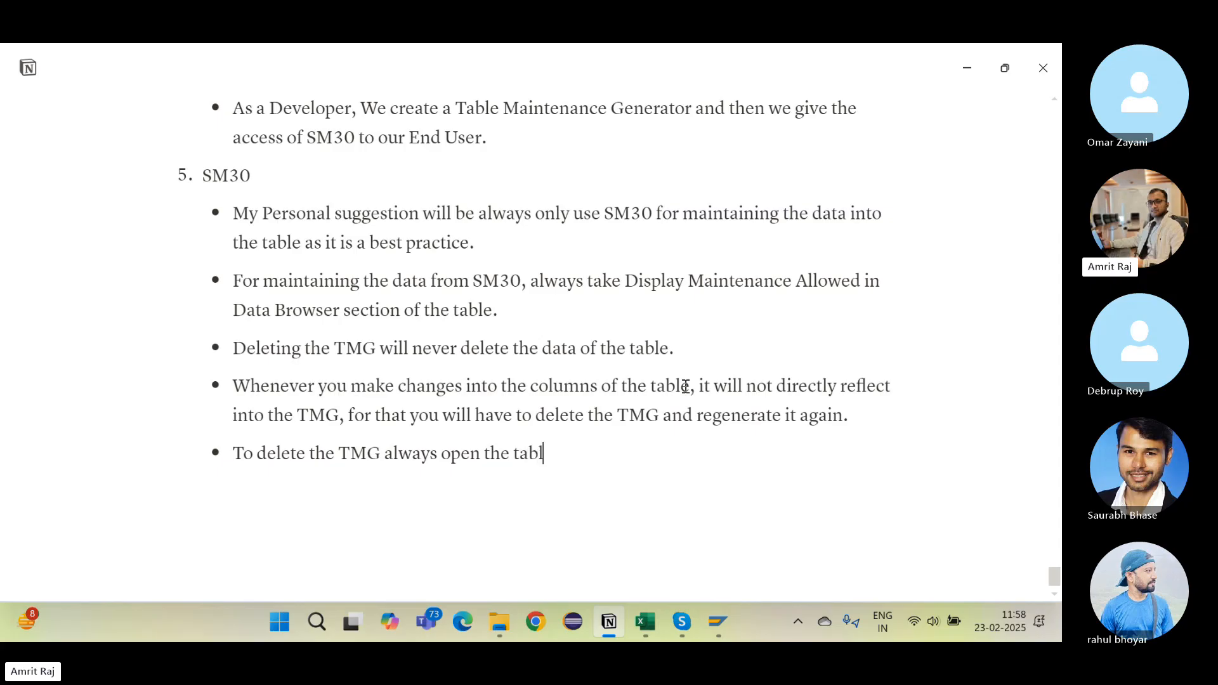
type("e in Change mode.")
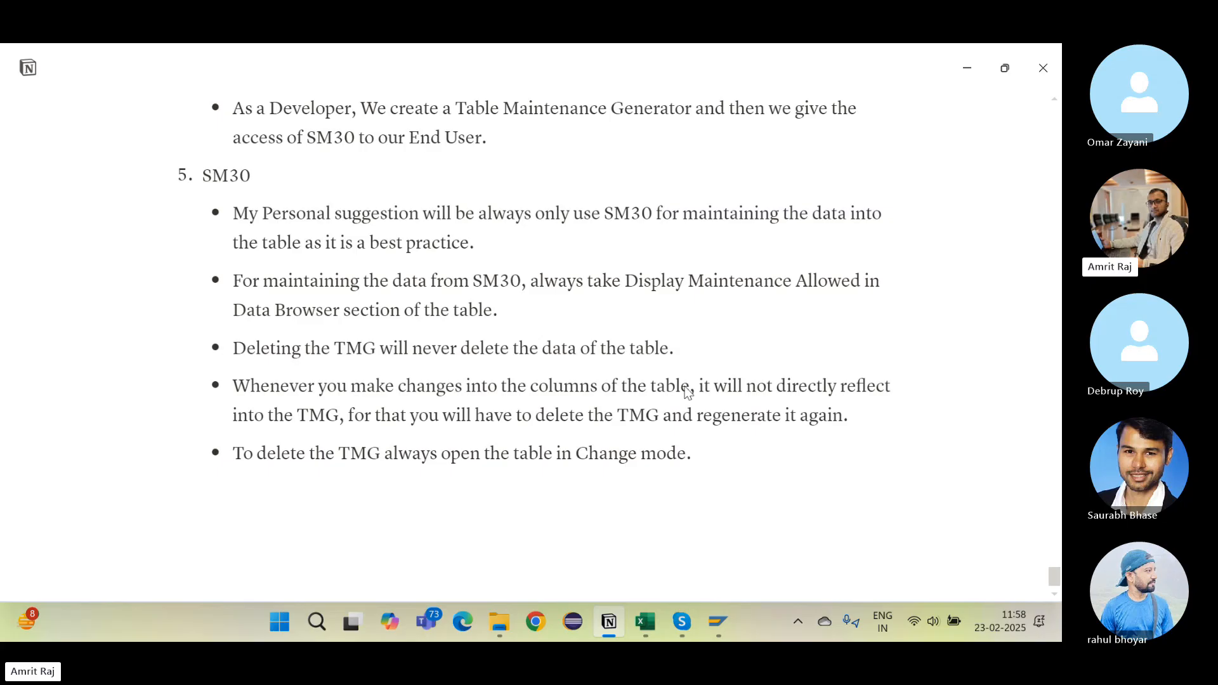
key("alt+Tab")
key("Tab")
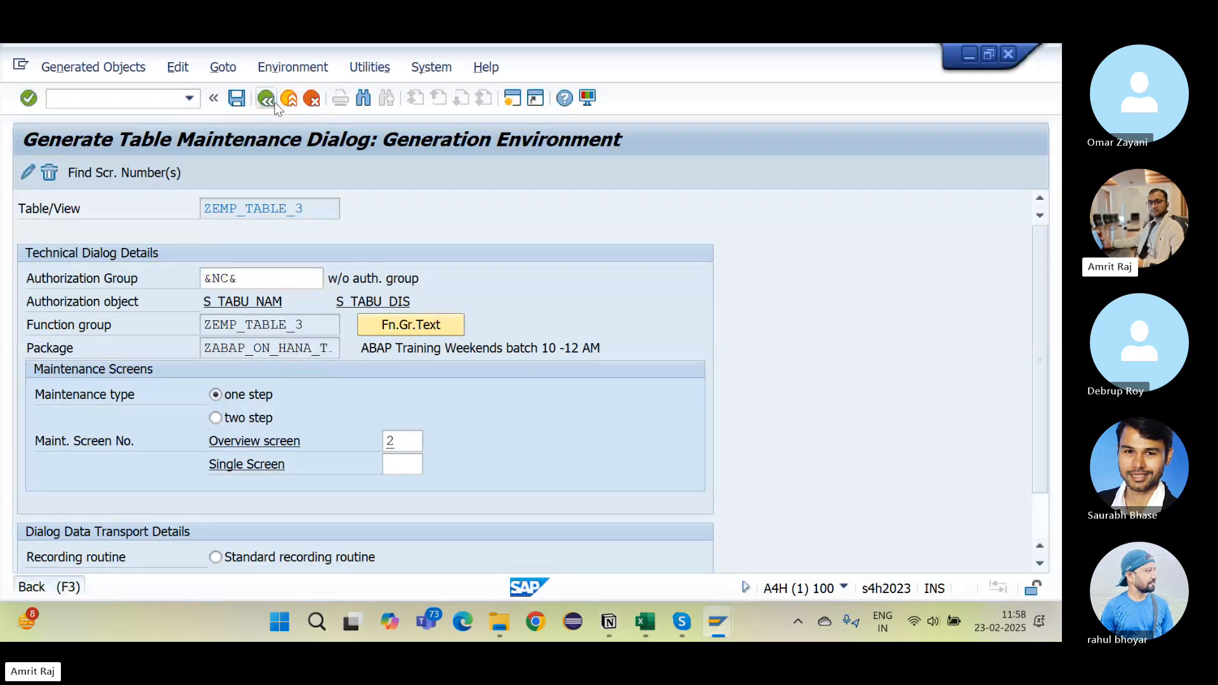
Step: Go back to the ABAP Dictionary, display ZEMP_TABLE_3, and open its Table Maintenance Generator read-only
left_click(275, 105)
left_click(275, 104)
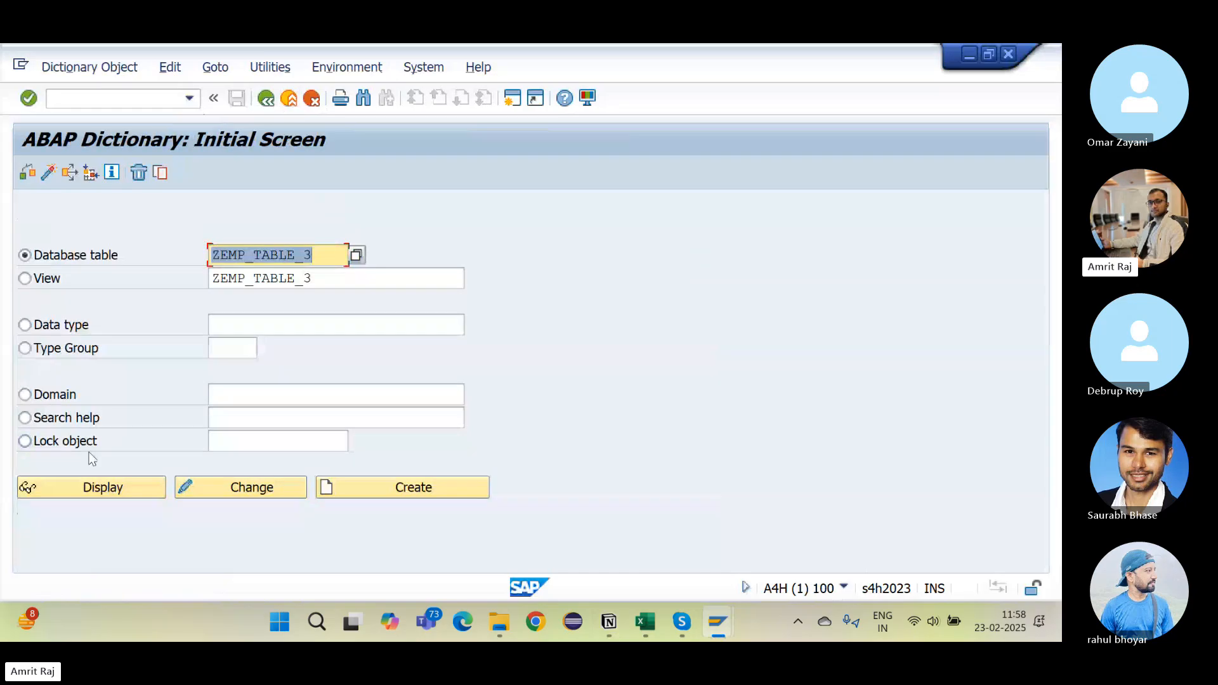
left_click(70, 484)
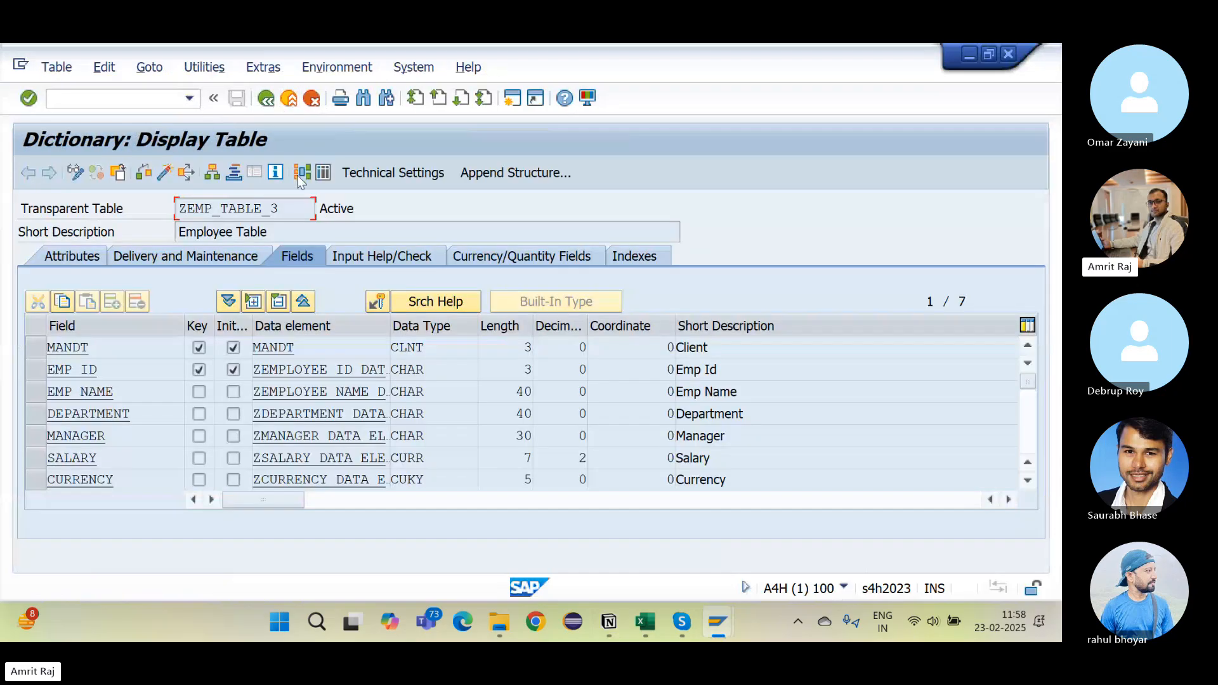
left_click(209, 69)
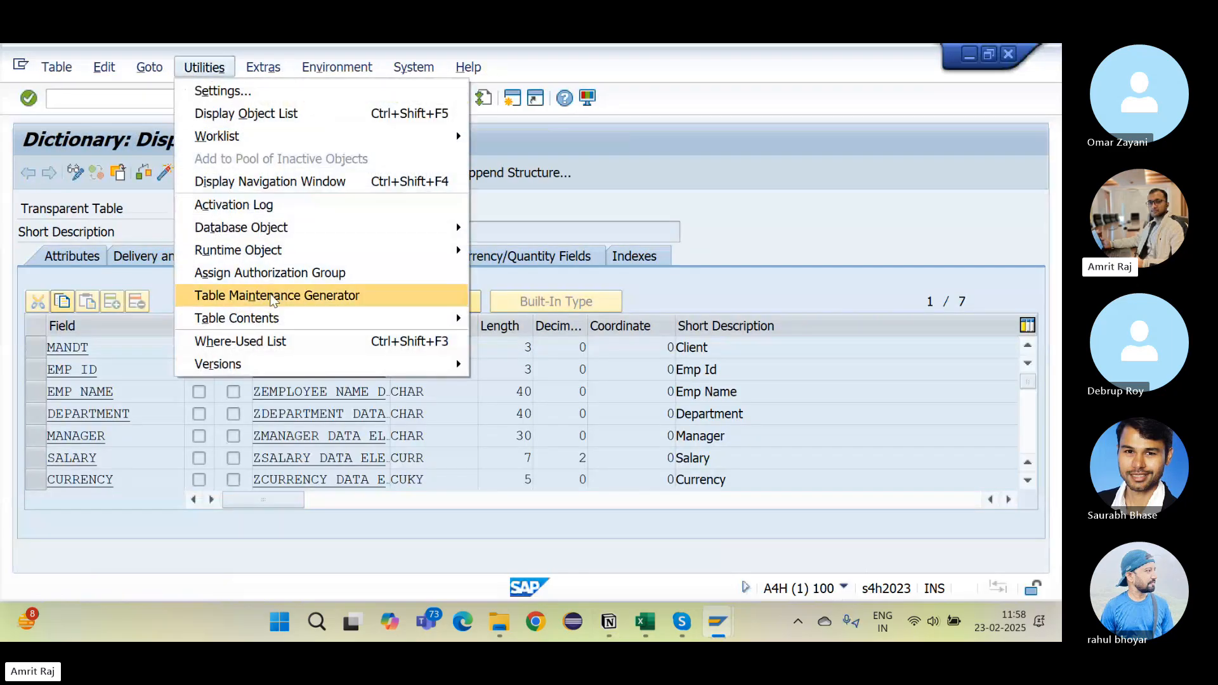
left_click(273, 296)
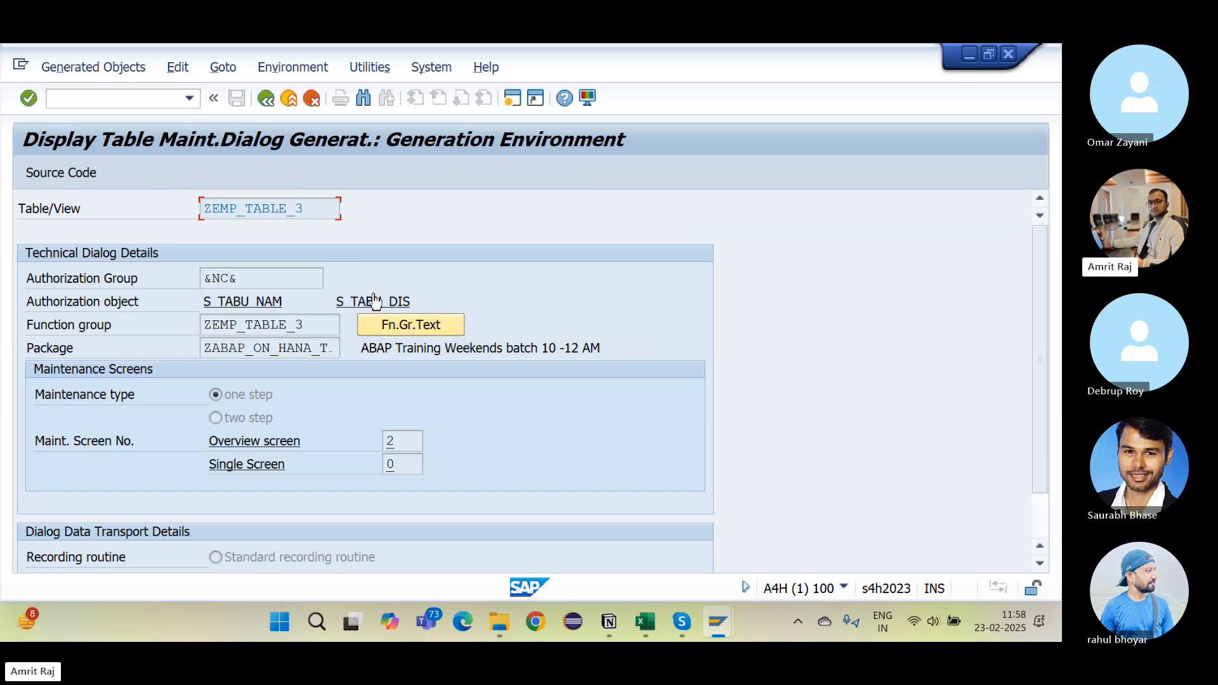
Step: Scroll through the Notion table-maintenance notes, then bring up the Skype SAP ABAP Training call
left_click(620, 626)
scroll(777, 357, "up", 15)
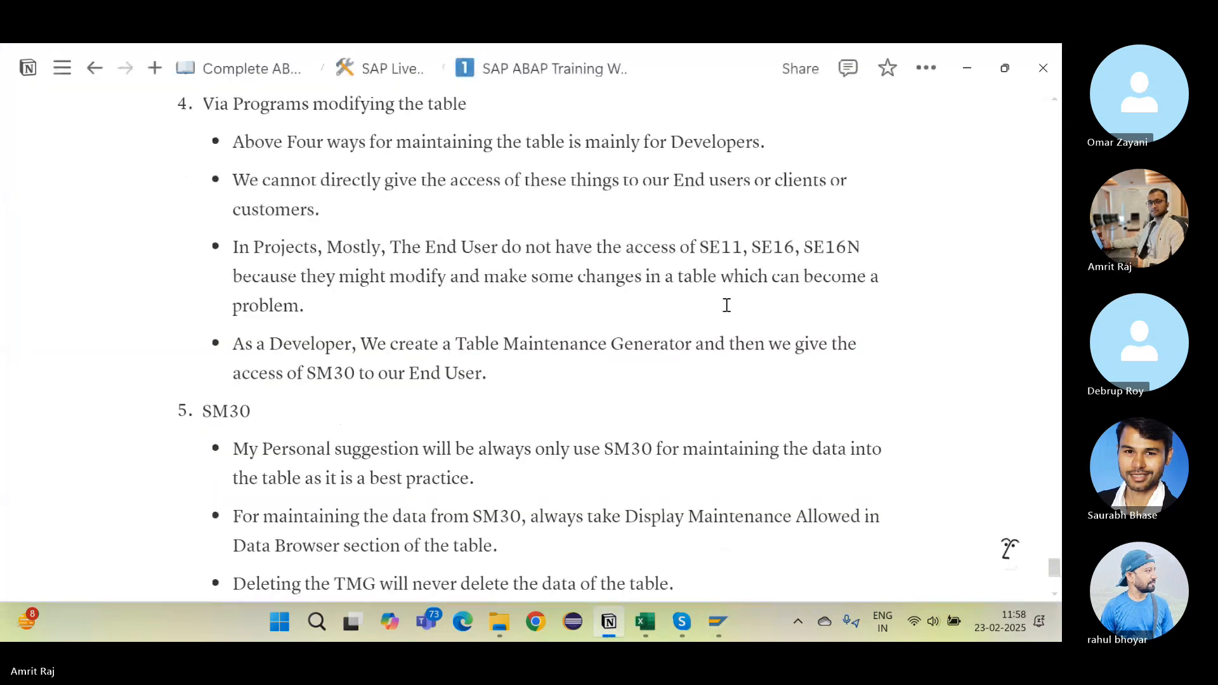
scroll(727, 305, "up", 3)
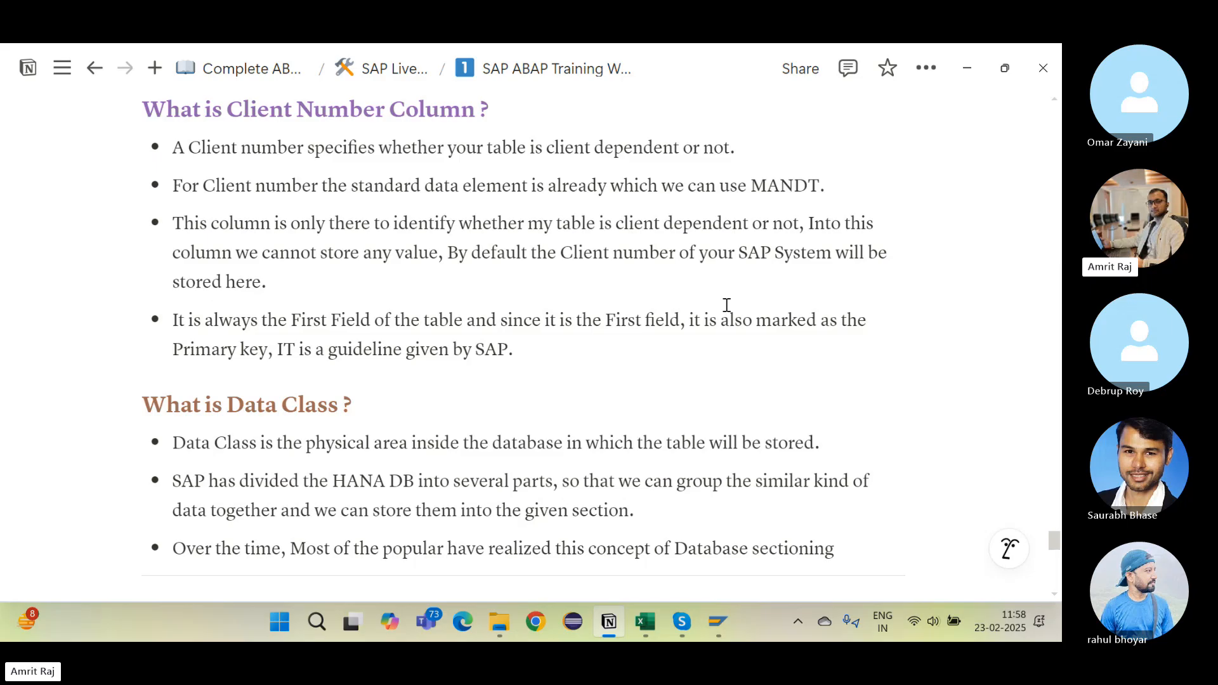
scroll(752, 346, "down", 3)
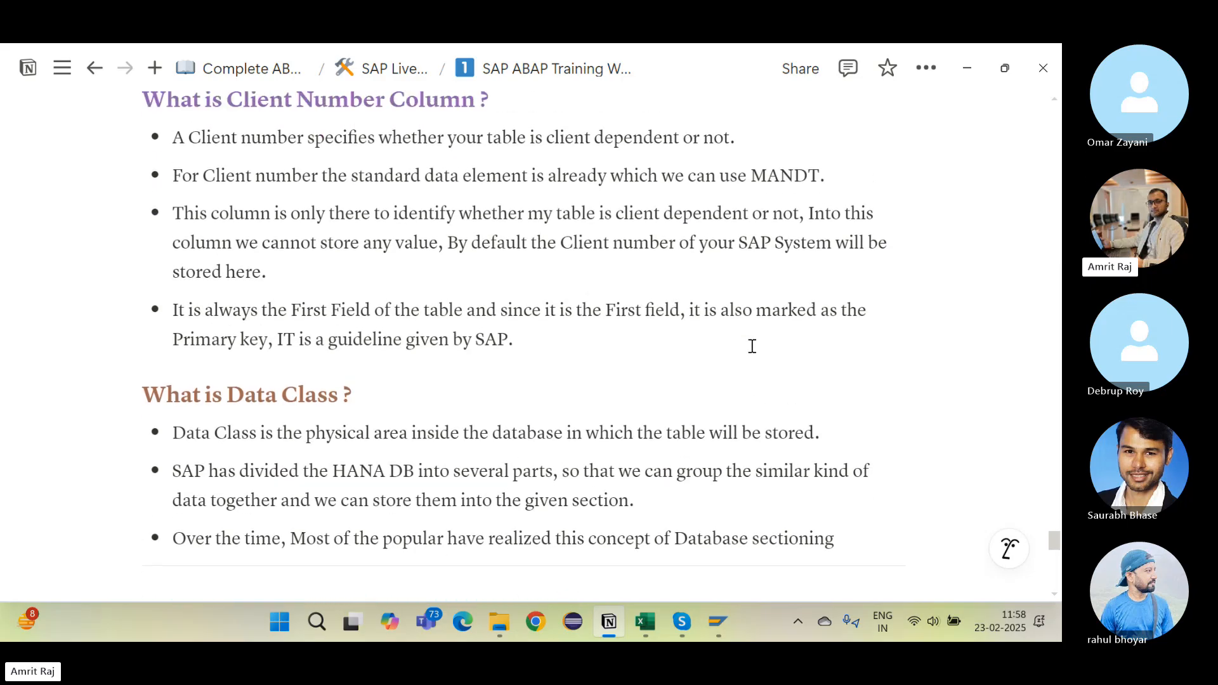
scroll(752, 346, "down", 5)
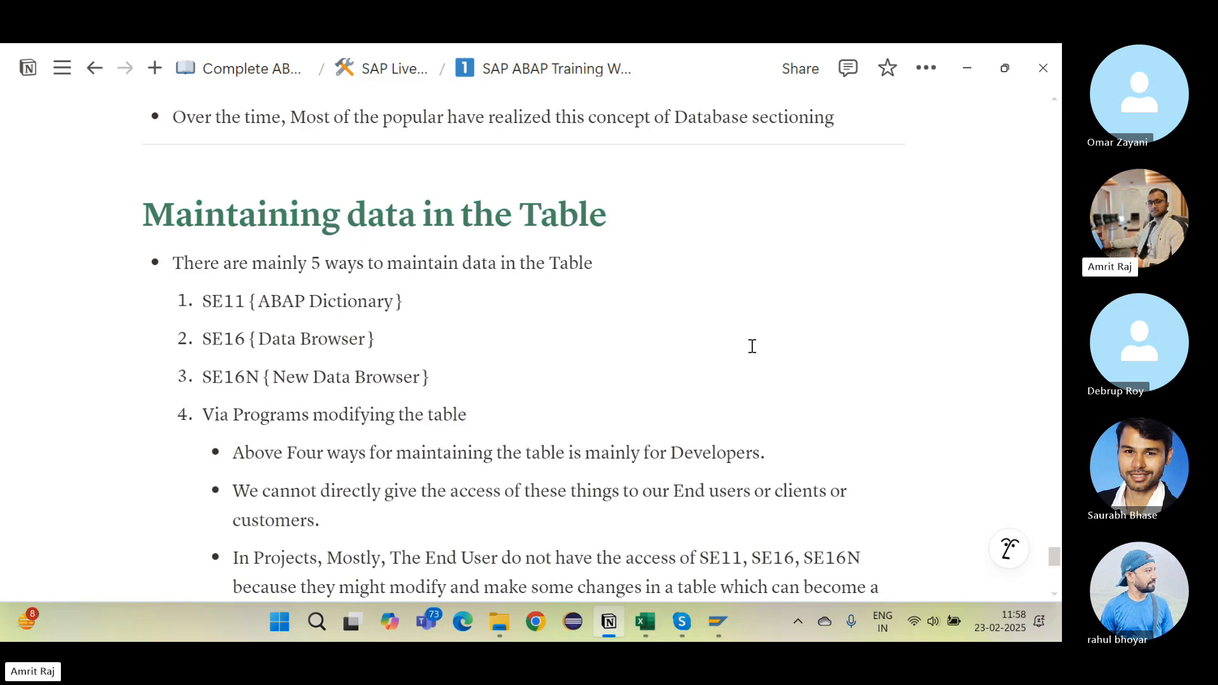
scroll(752, 346, "down", 8)
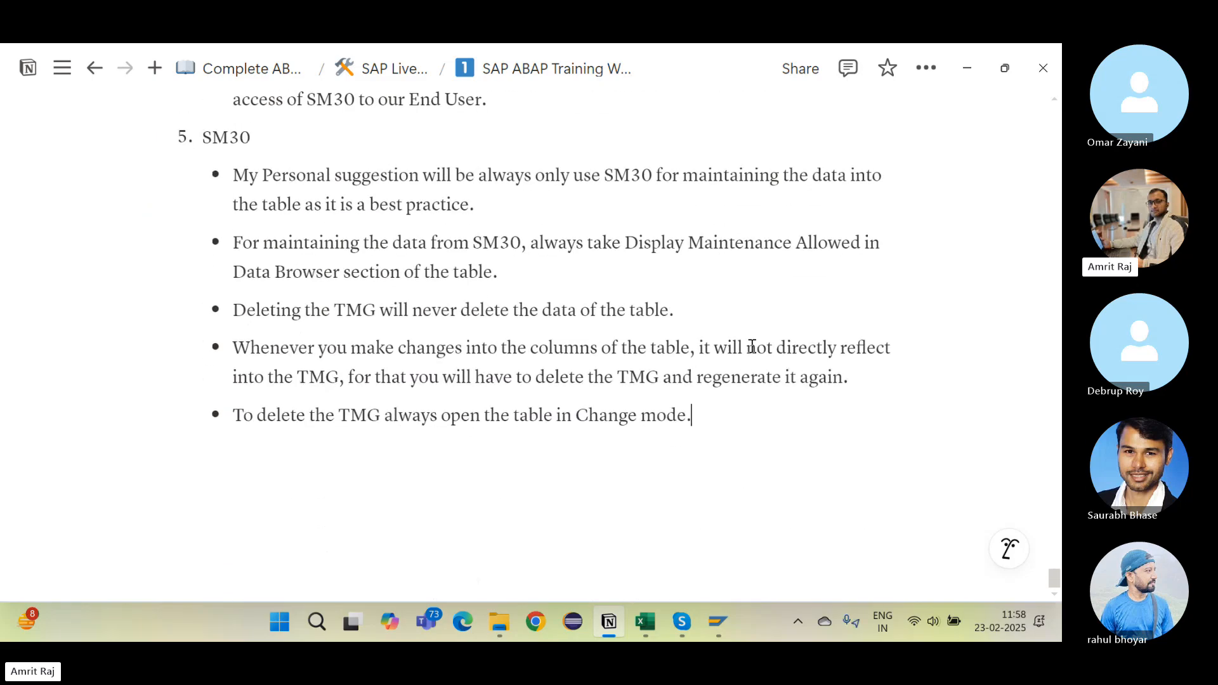
scroll(752, 346, "up", 3)
scroll(752, 346, "down", 3)
scroll(752, 346, "up", 2)
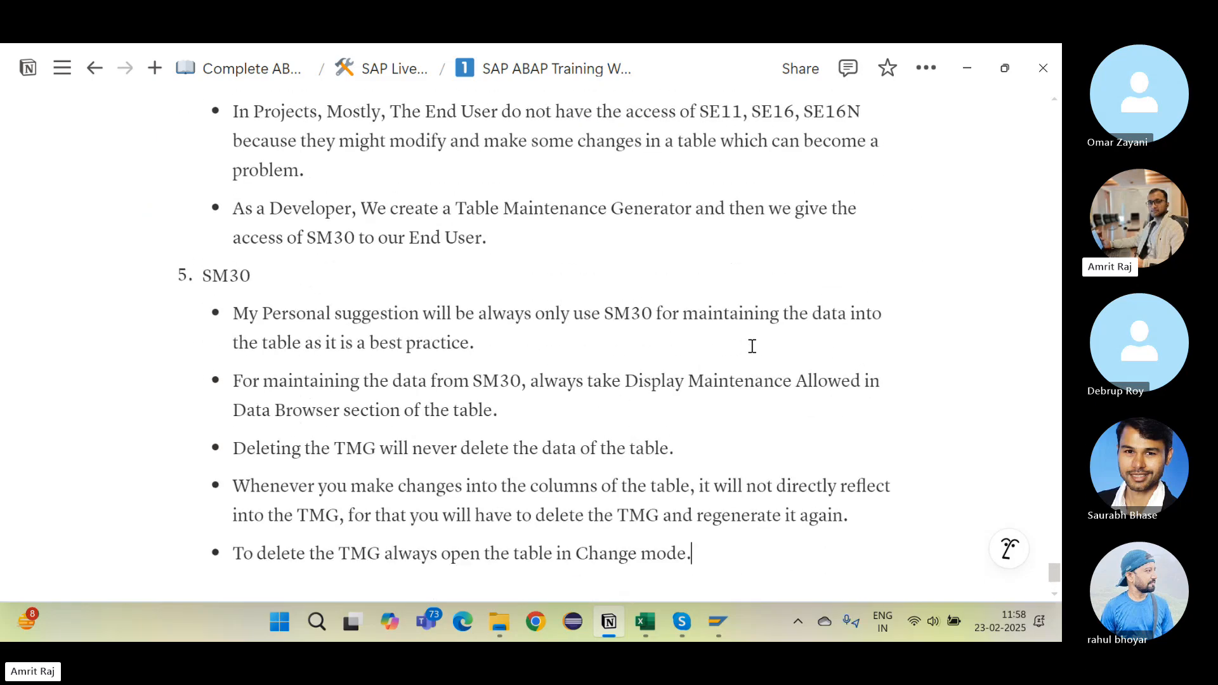
scroll(752, 346, "up", 1)
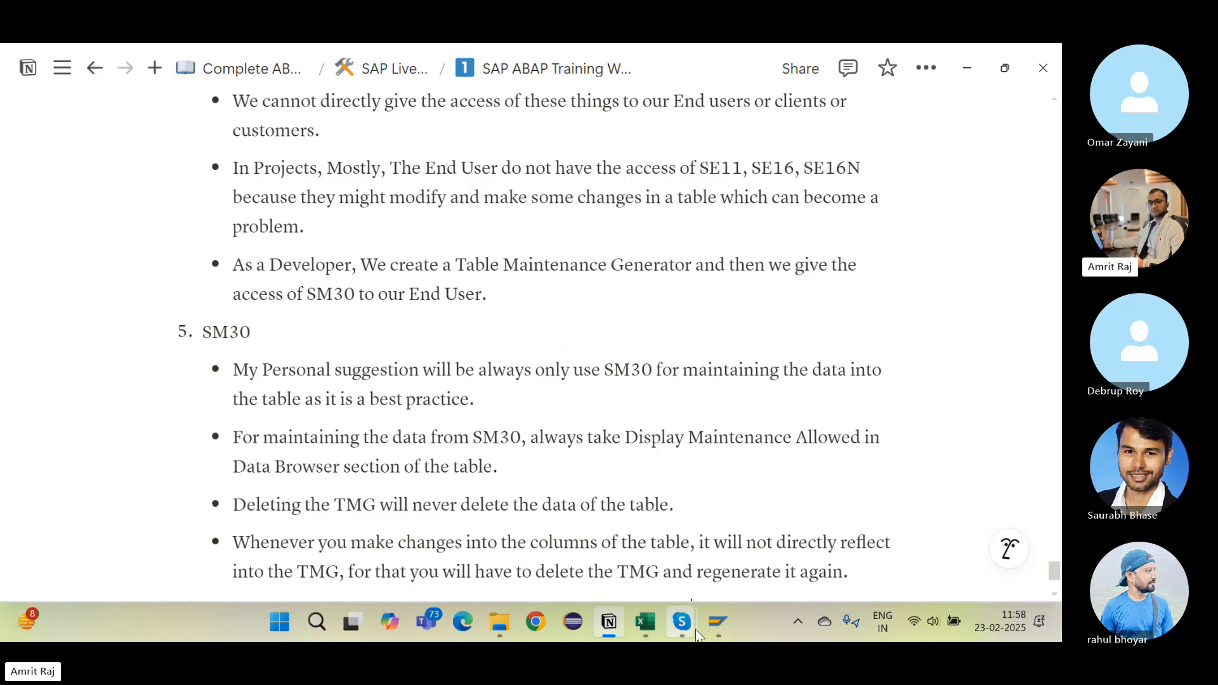
mouse_move(692, 628)
left_click(619, 545)
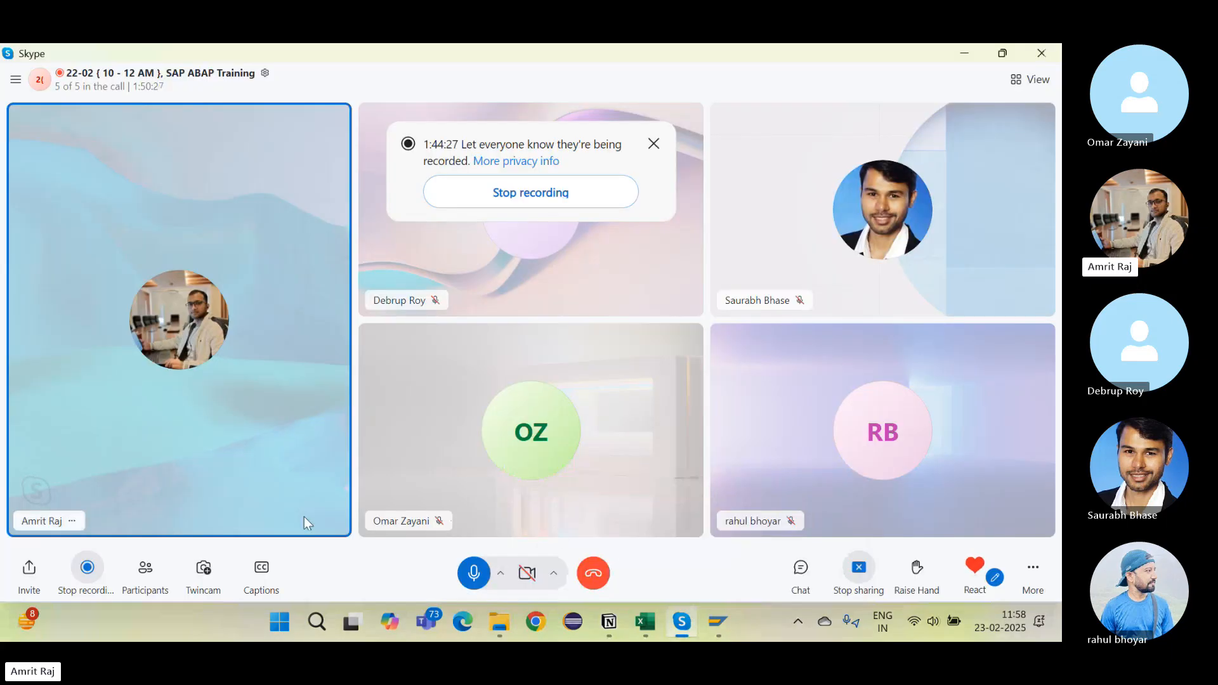